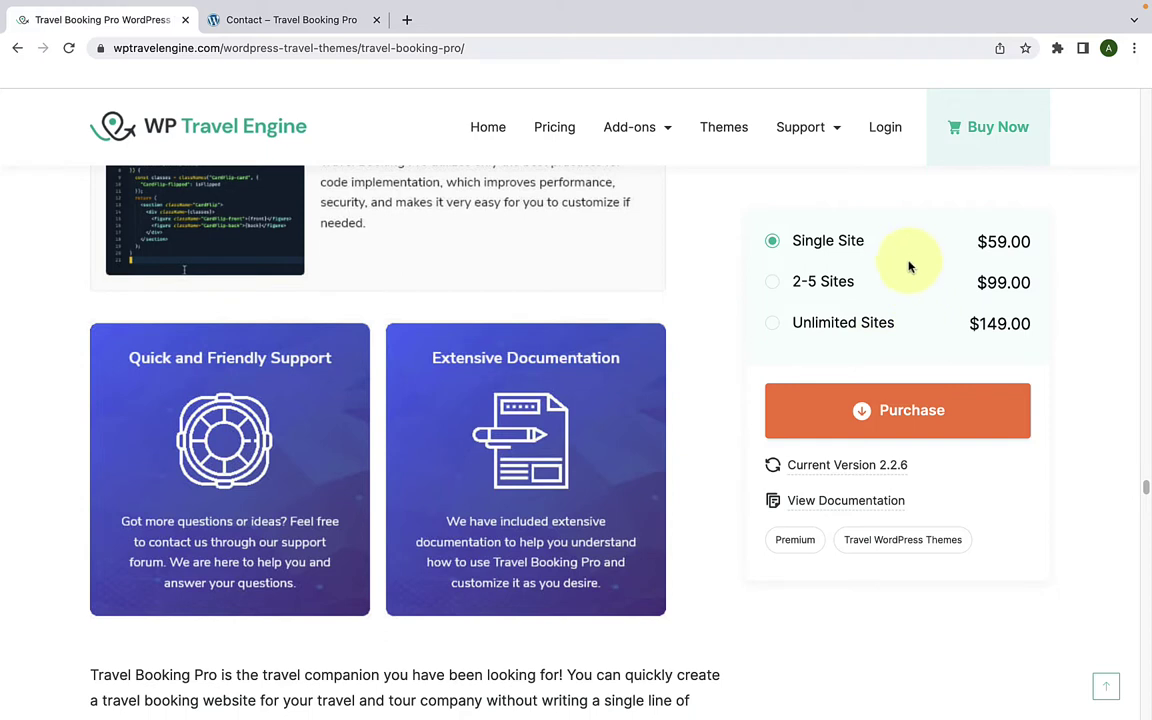
Step: Start checkout for the $59.00 Single Site licence and review its account, payment and card sections
{"action": "left_click", "coordinate": [917, 408]}
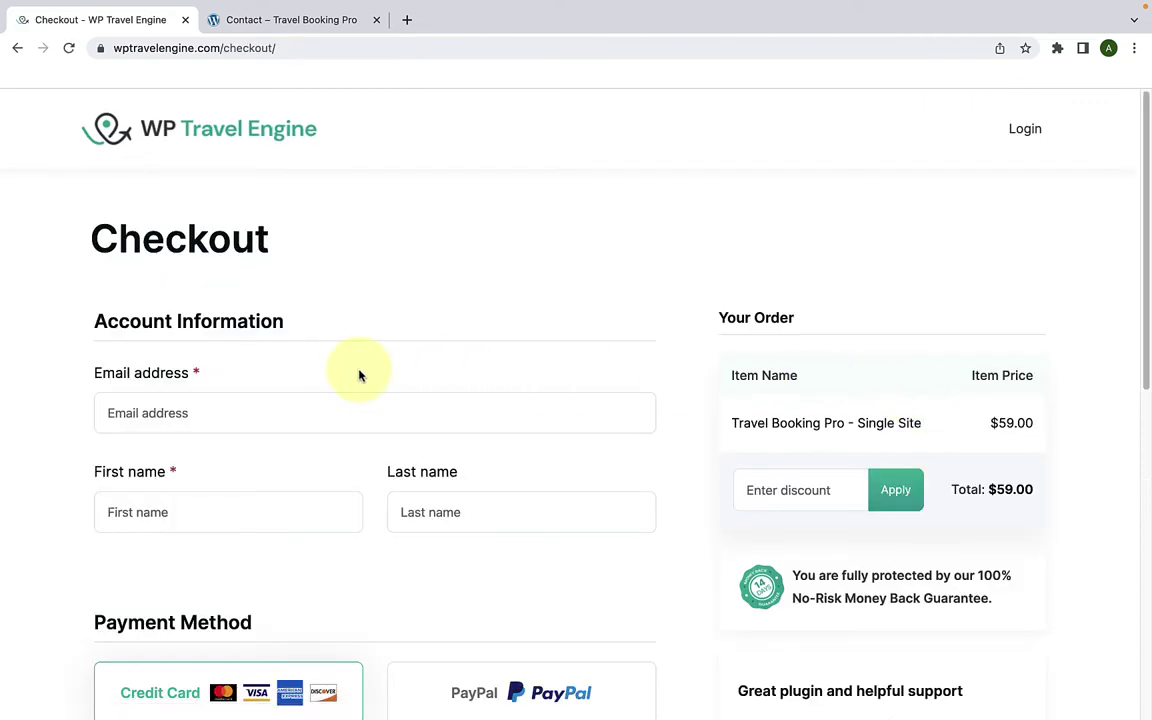
{"action": "scroll", "coordinate": [357, 378], "scroll_direction": "down", "scroll_amount": 1}
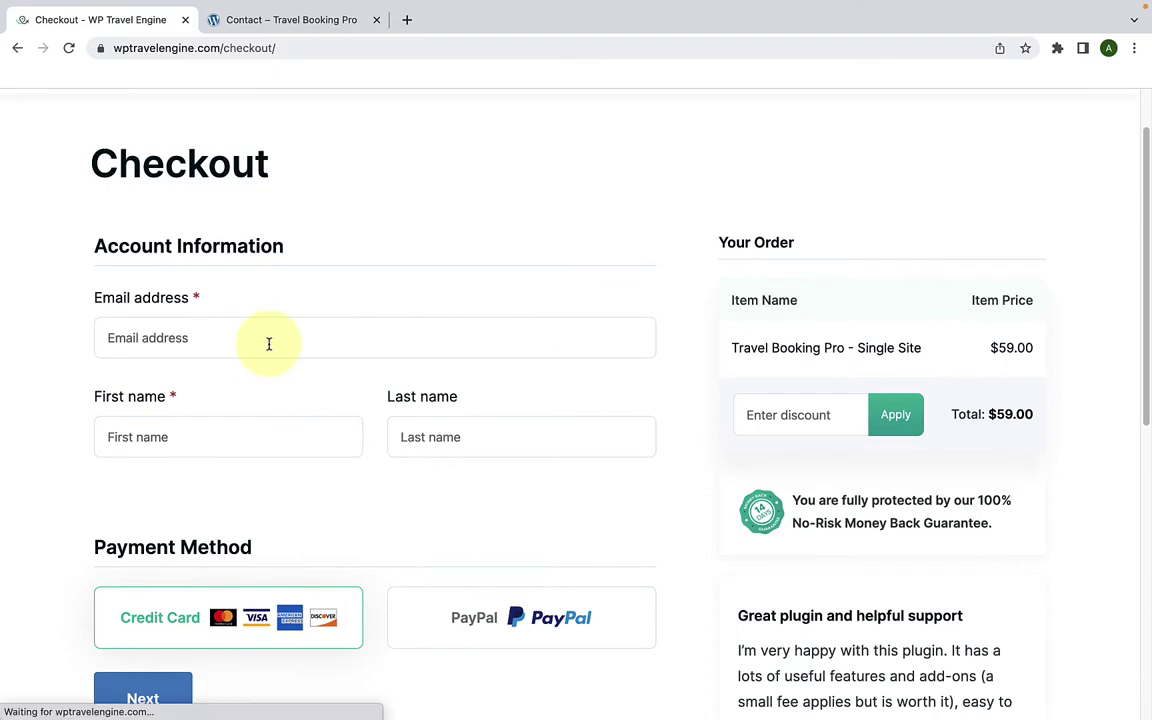
{"action": "scroll", "coordinate": [285, 425], "scroll_direction": "down", "scroll_amount": 1}
{"action": "scroll", "coordinate": [442, 429], "scroll_direction": "down", "scroll_amount": 3}
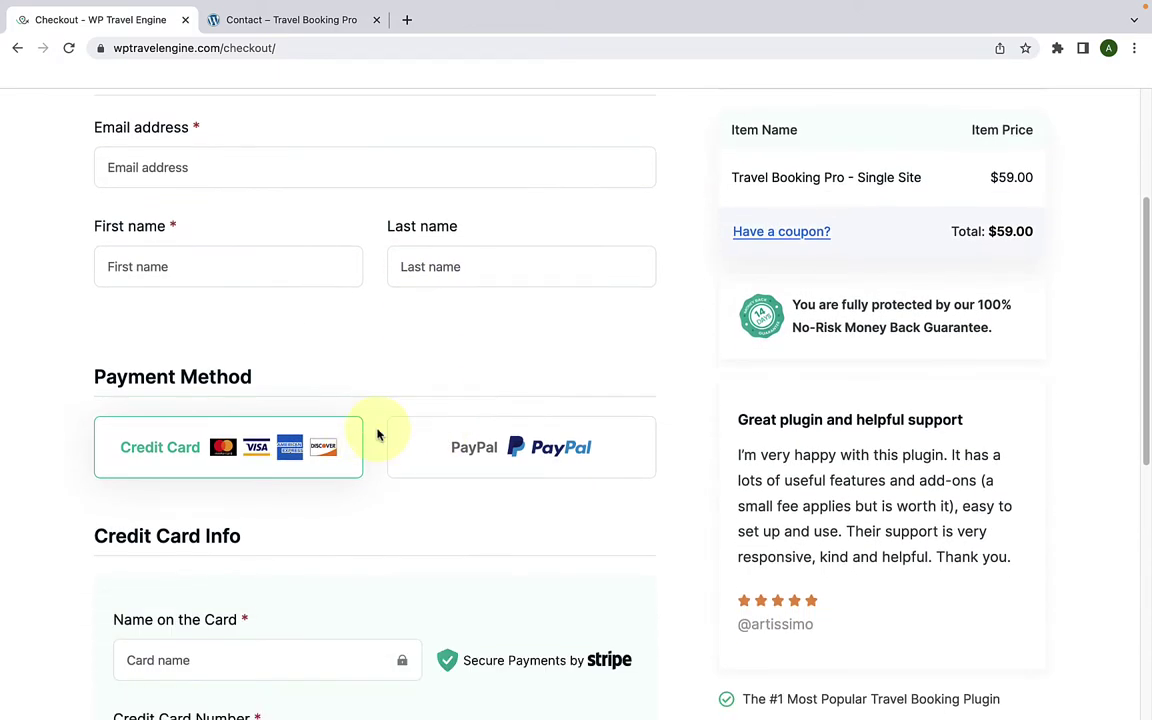
{"action": "scroll", "coordinate": [378, 434], "scroll_direction": "down", "scroll_amount": 7}
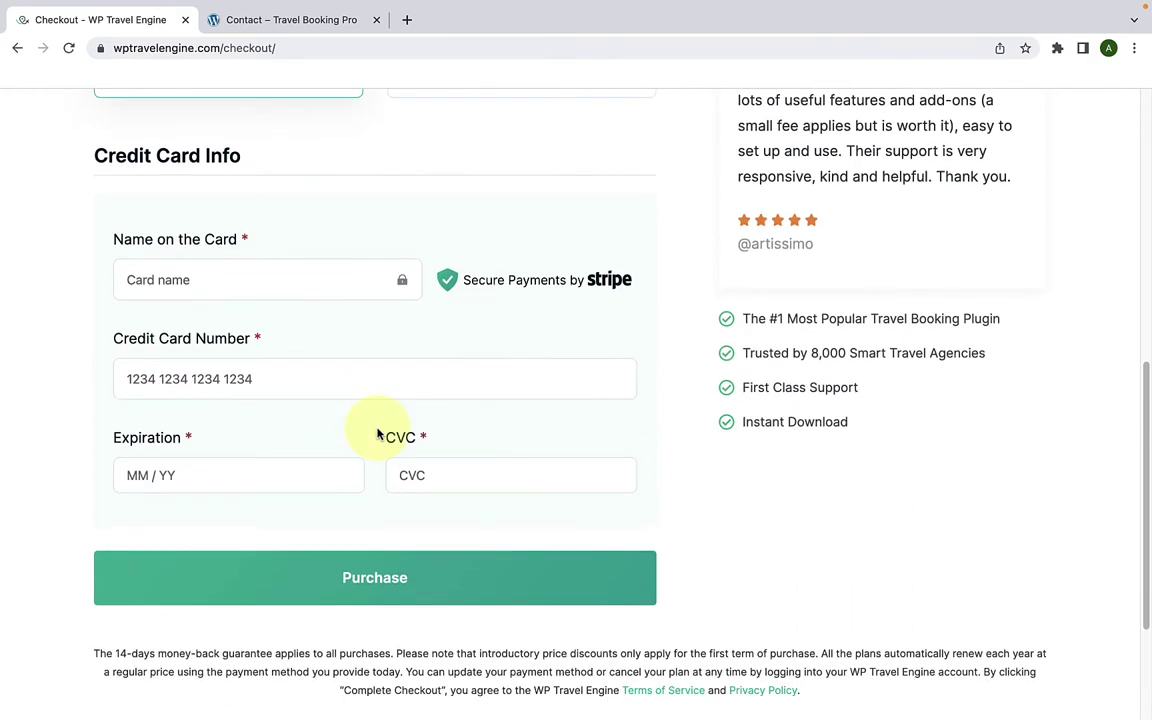
{"action": "scroll", "coordinate": [378, 434], "scroll_direction": "down", "scroll_amount": 3}
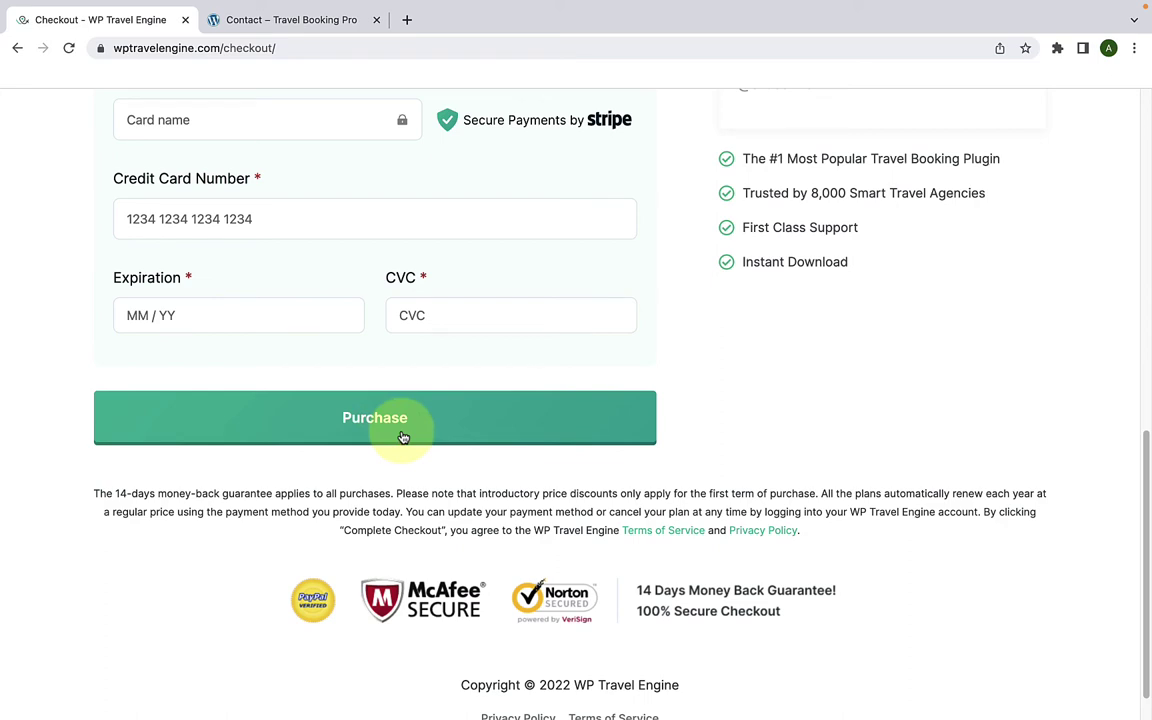
{"action": "scroll", "coordinate": [403, 437], "scroll_direction": "up", "scroll_amount": 11}
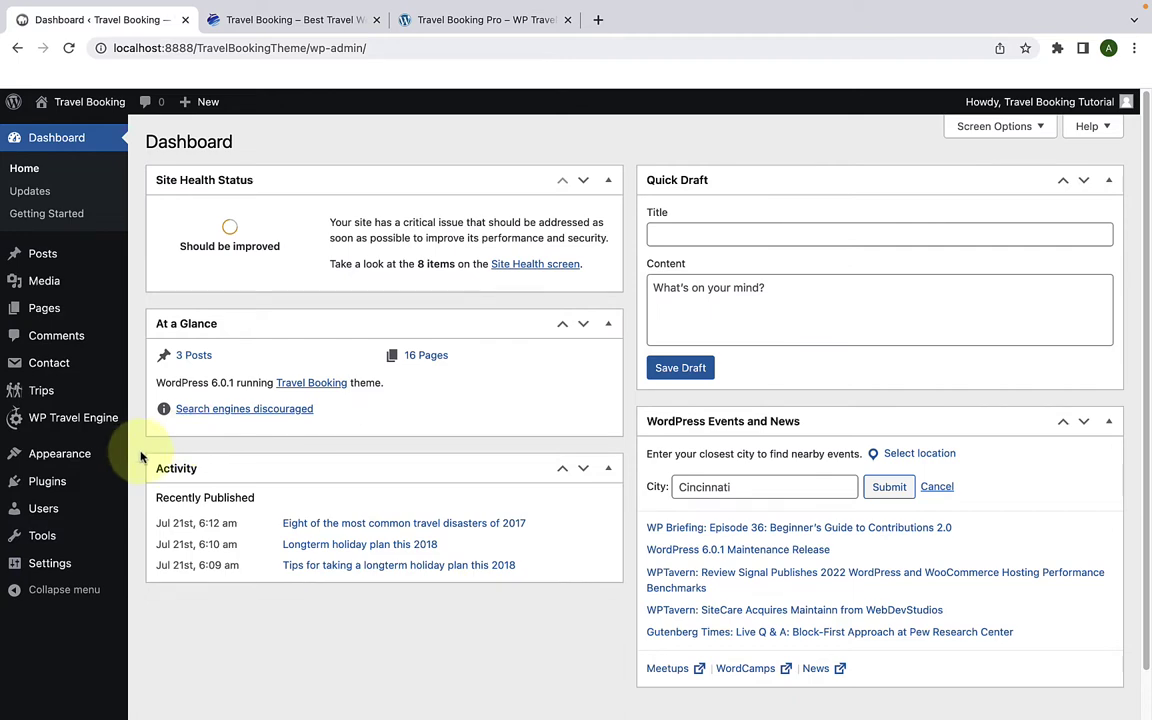
Step: Upload travel-booking-pro_2.2.6.zip through Themes > Add New > Upload Theme, install it and activate it
{"action": "mouse_move", "coordinate": [112, 462]}
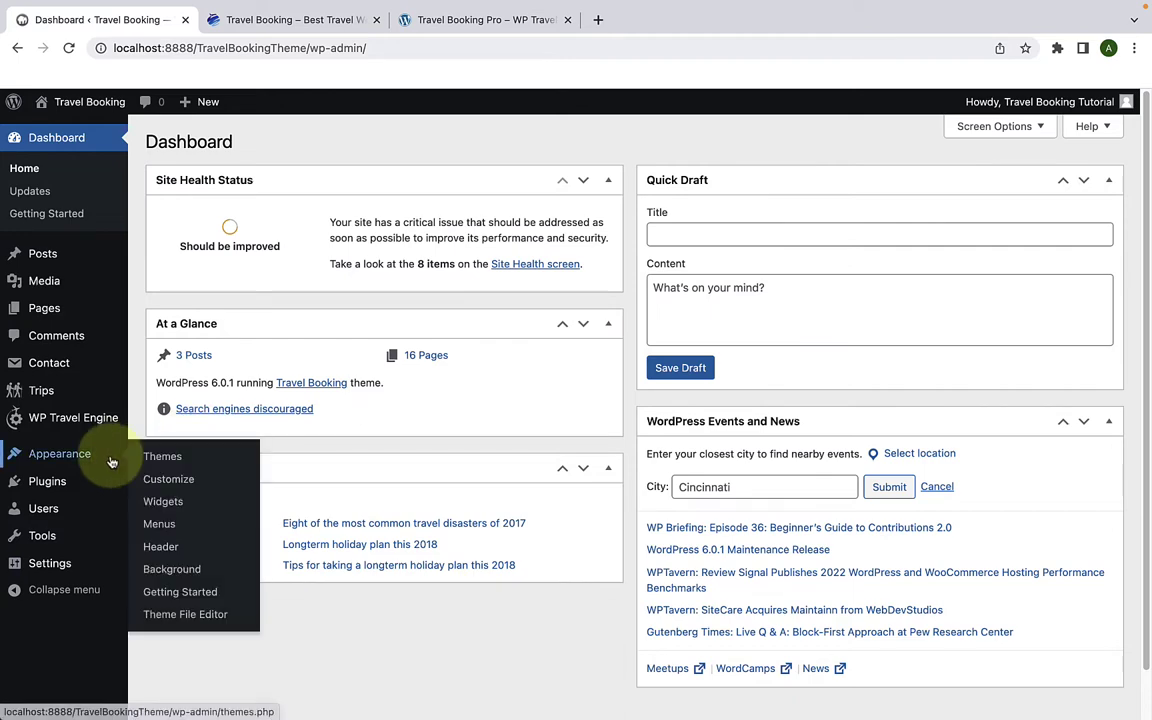
{"action": "left_click", "coordinate": [165, 457]}
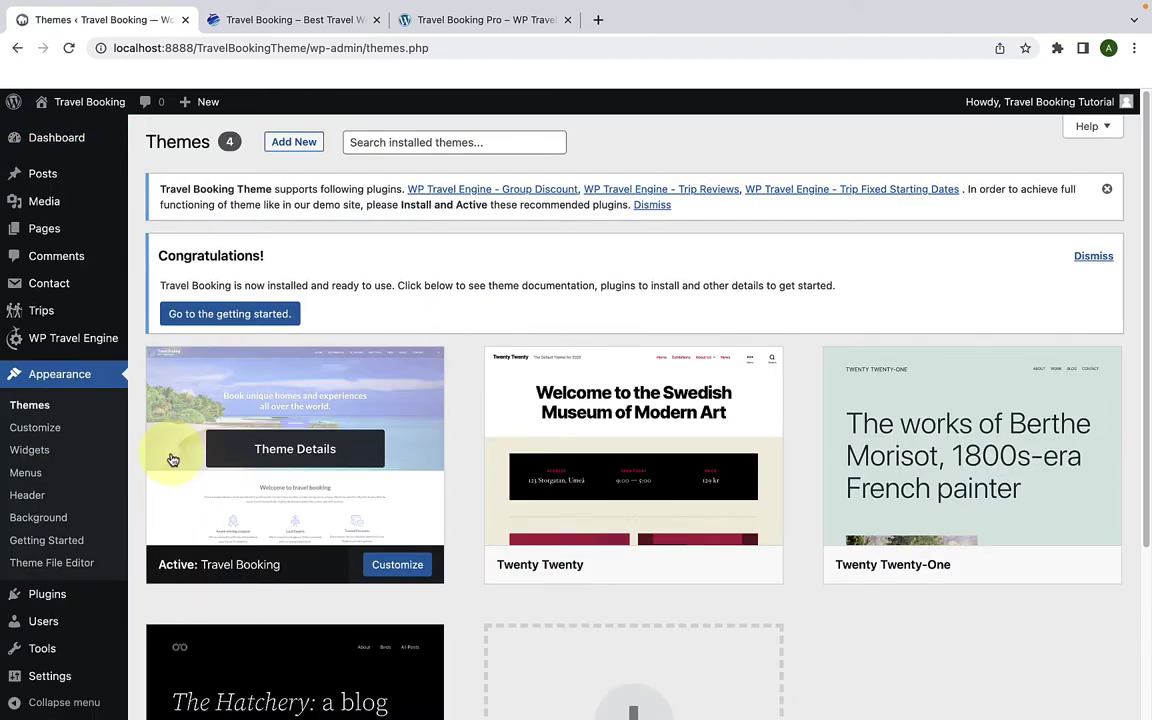
{"action": "left_click", "coordinate": [302, 149]}
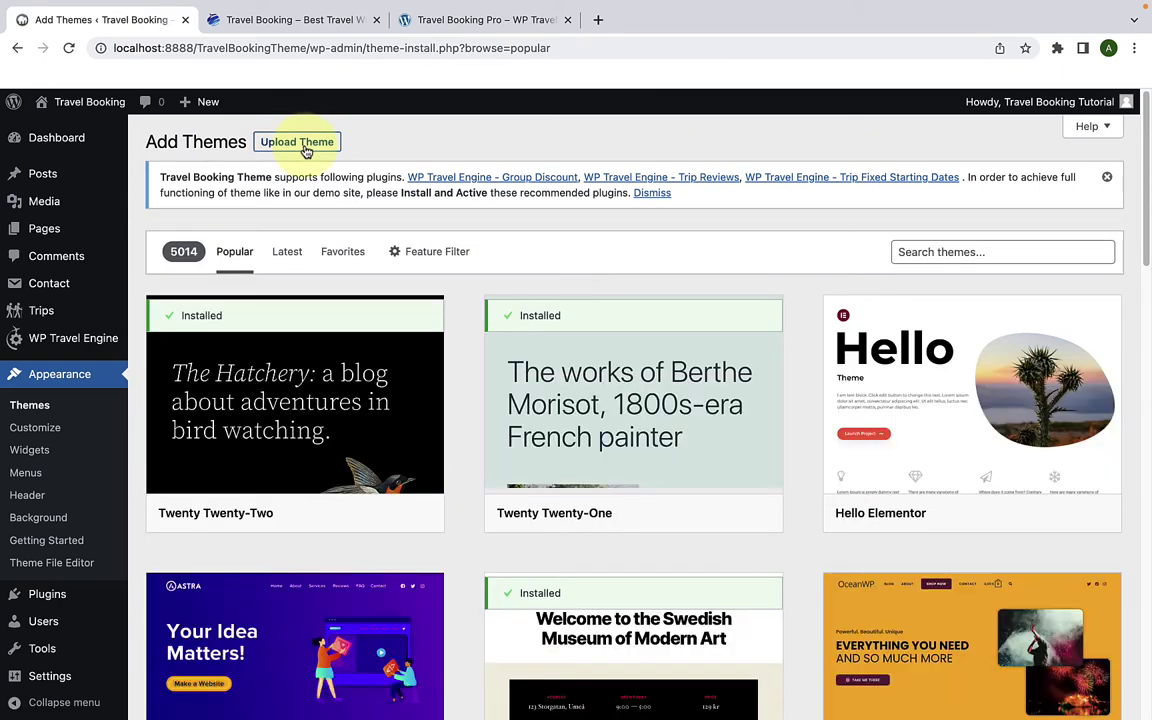
{"action": "left_click", "coordinate": [306, 147]}
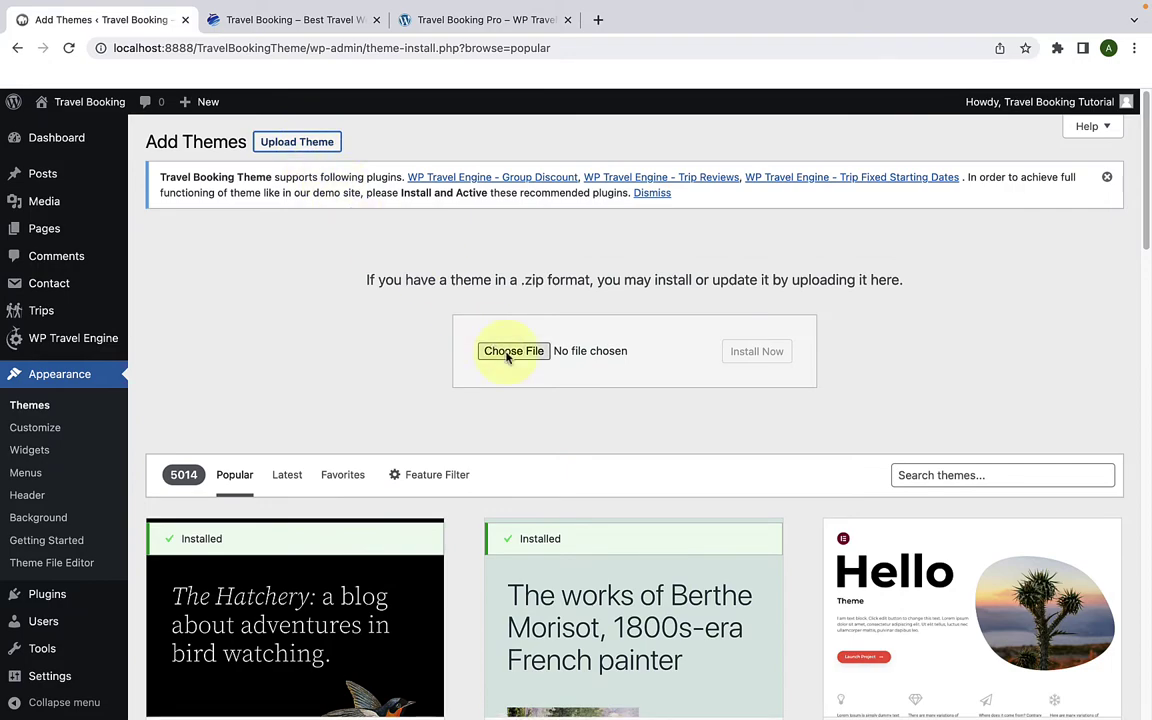
{"action": "left_click", "coordinate": [508, 357]}
{"action": "scroll", "coordinate": [689, 440], "scroll_direction": "down", "scroll_amount": 5}
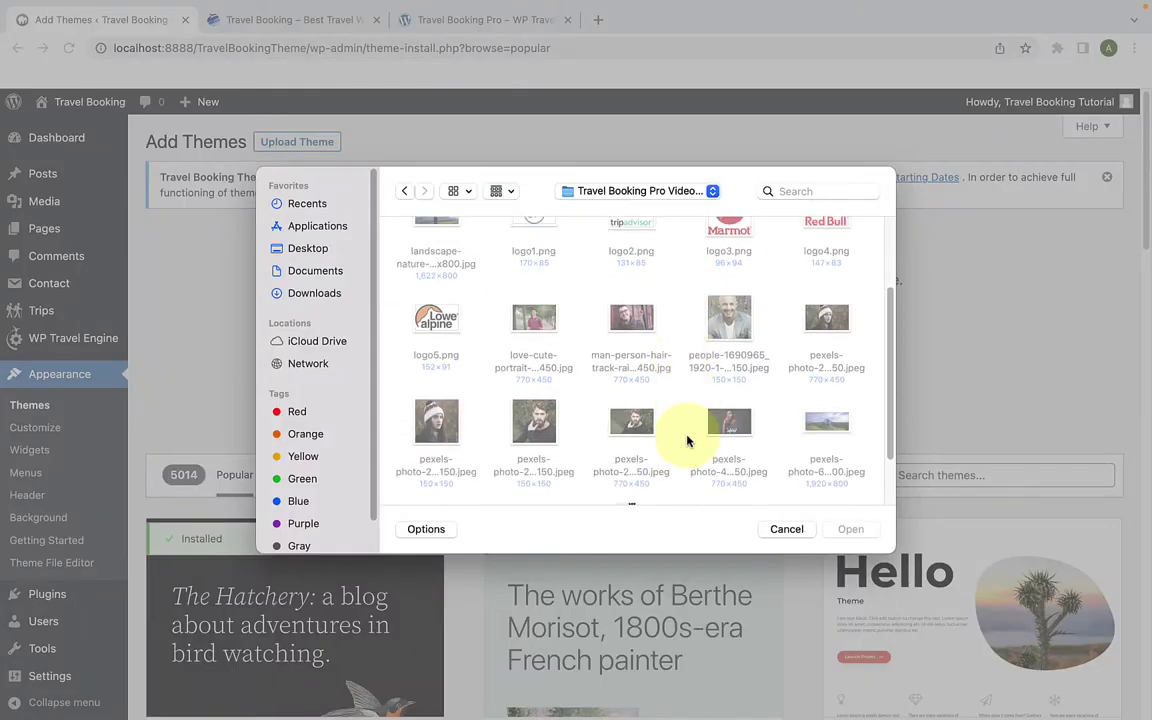
{"action": "left_click", "coordinate": [640, 440]}
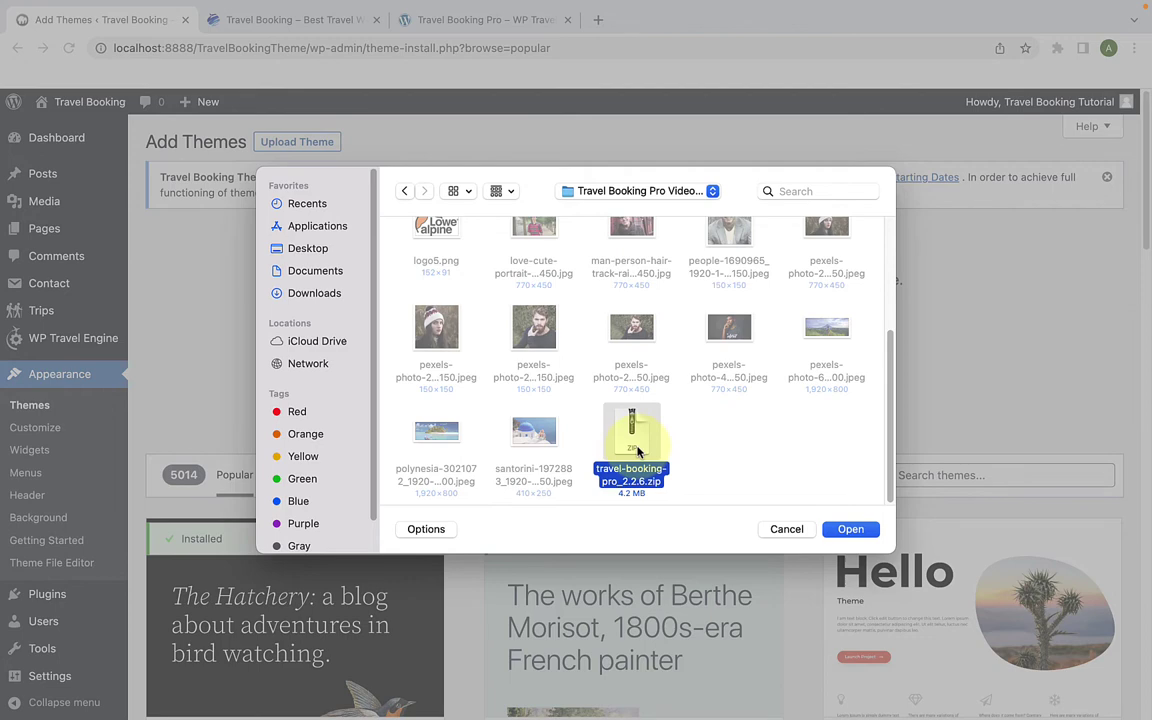
{"action": "left_click", "coordinate": [842, 538]}
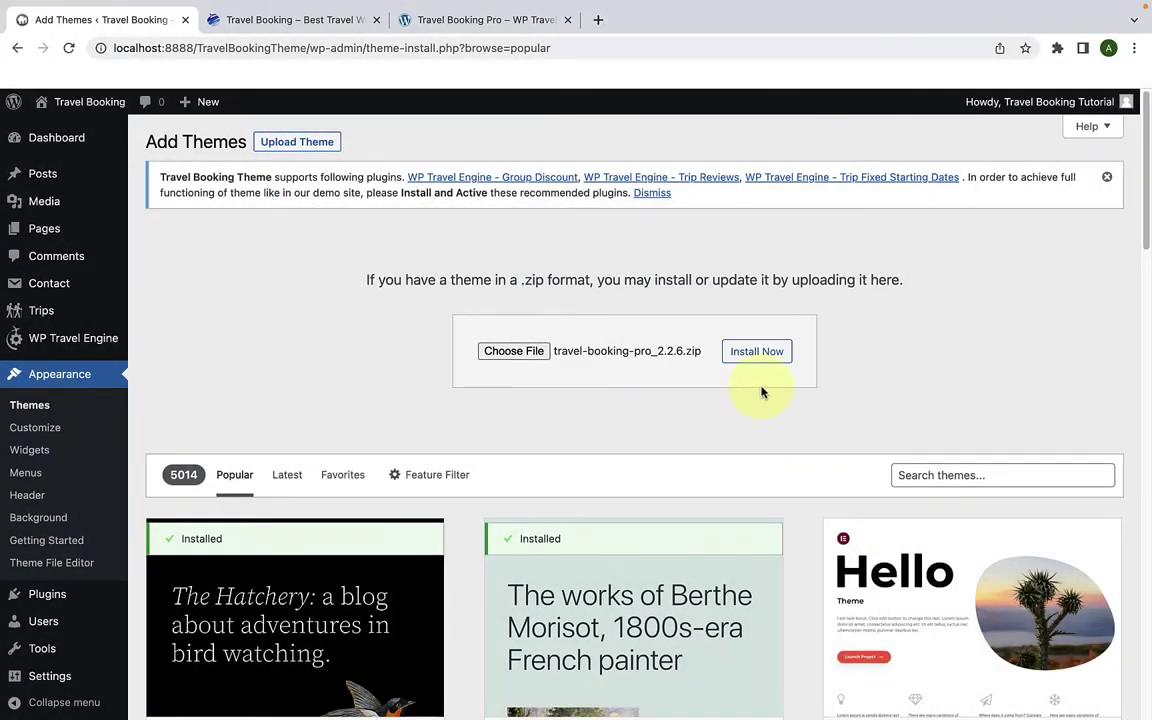
{"action": "left_click", "coordinate": [757, 352]}
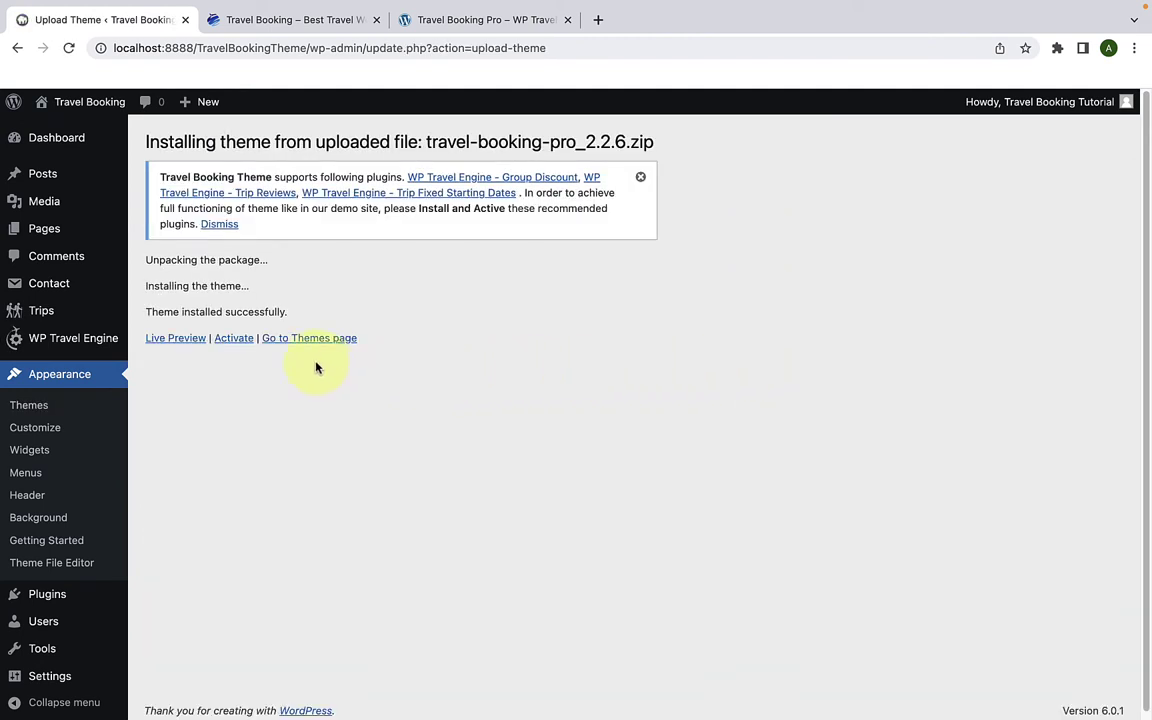
{"action": "left_click", "coordinate": [234, 338]}
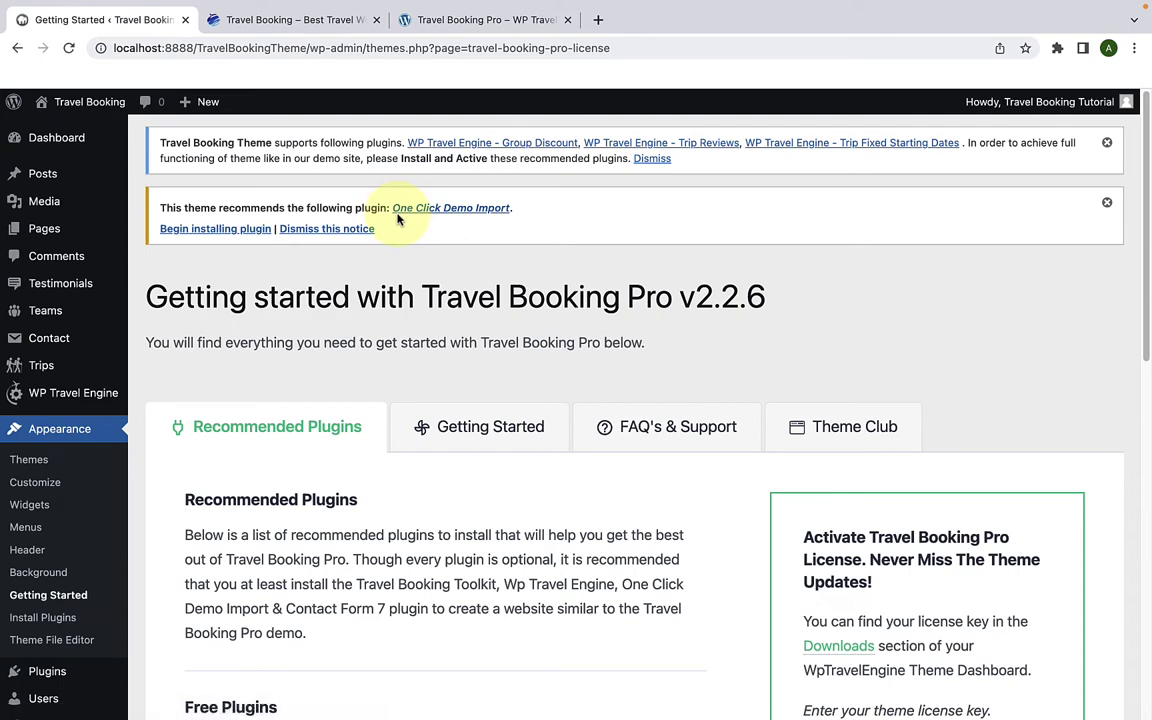
Step: Bulk-install the recommended One Click Demo Import plugin
{"action": "left_click", "coordinate": [250, 230]}
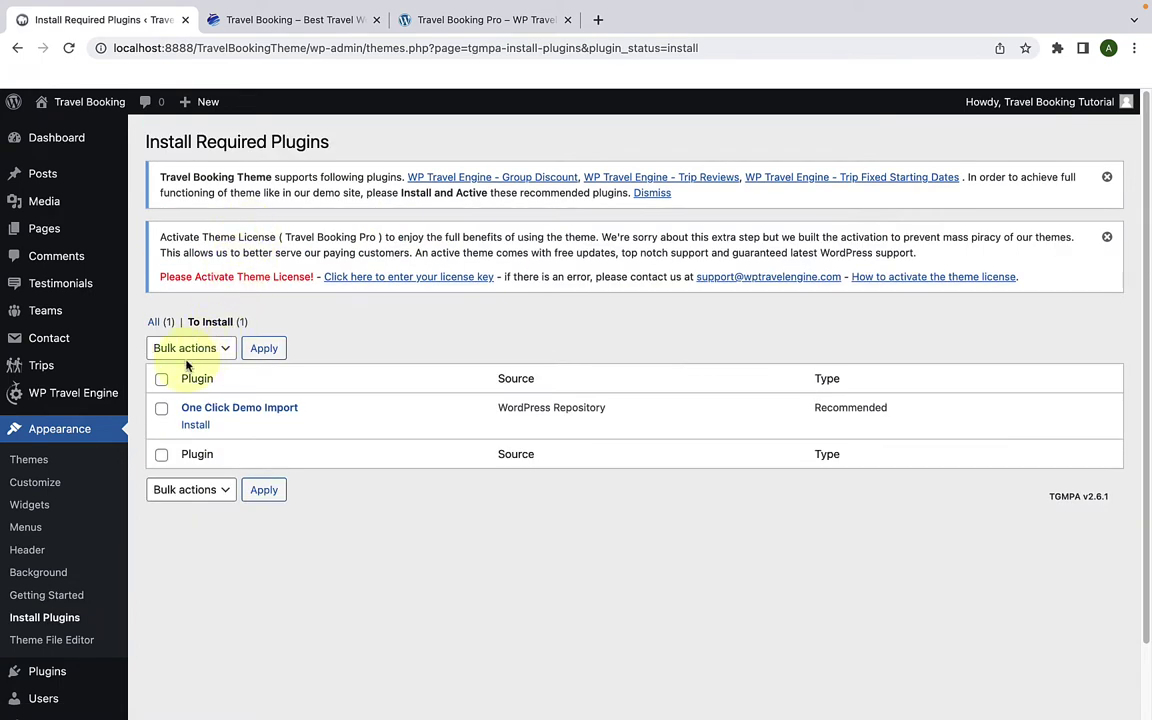
{"action": "left_click", "coordinate": [162, 381]}
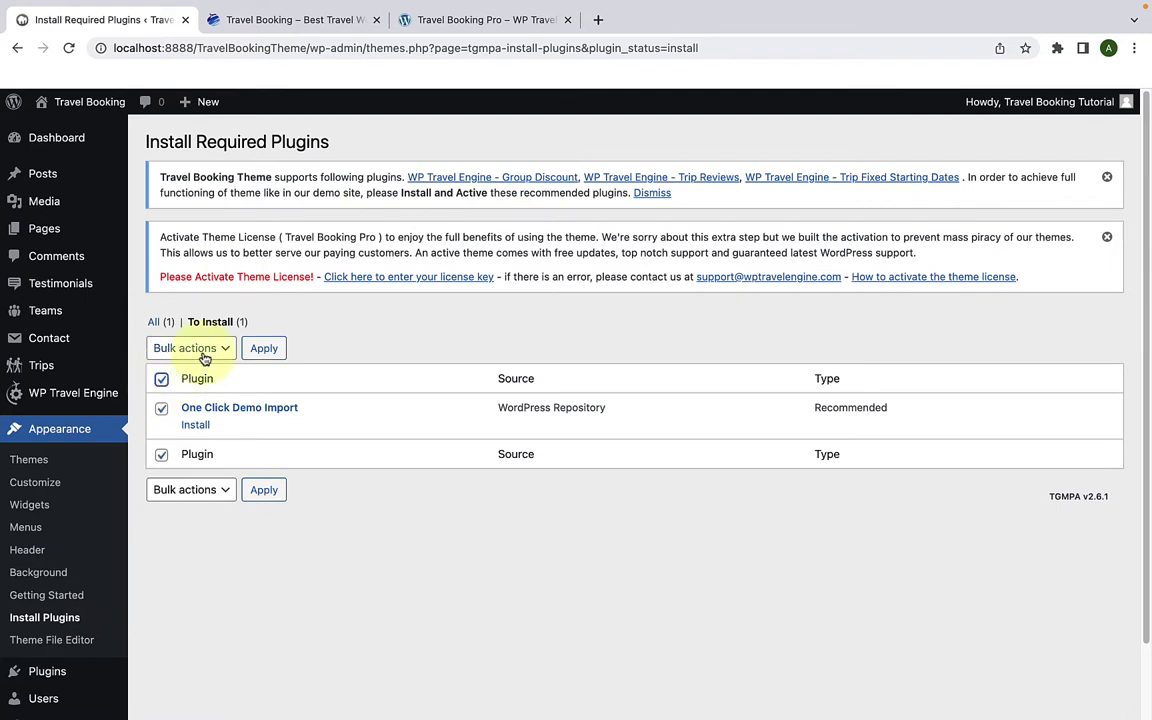
{"action": "left_click", "coordinate": [204, 356]}
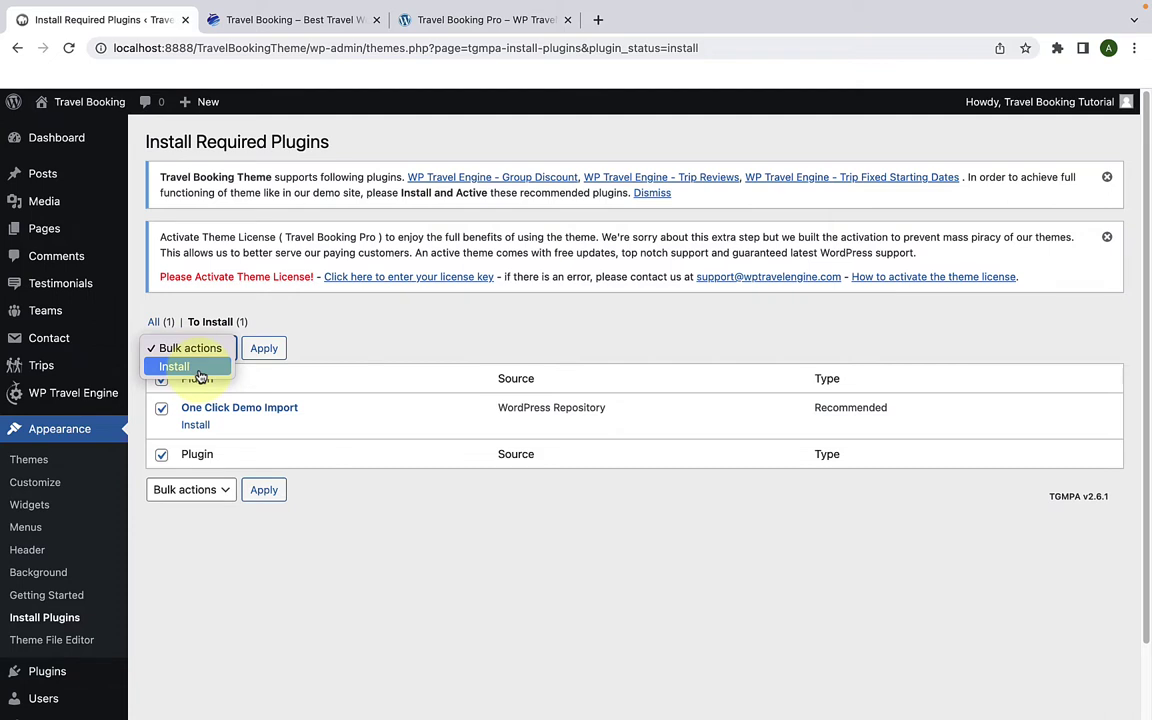
{"action": "left_click", "coordinate": [200, 370]}
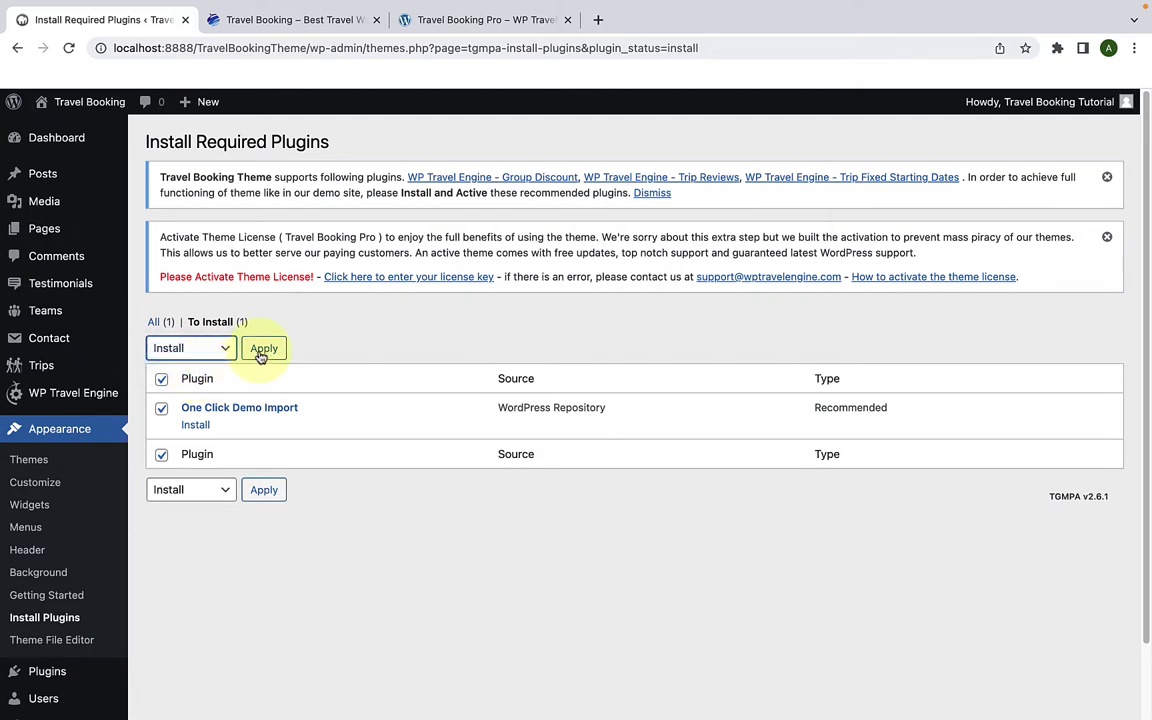
{"action": "left_click", "coordinate": [263, 349]}
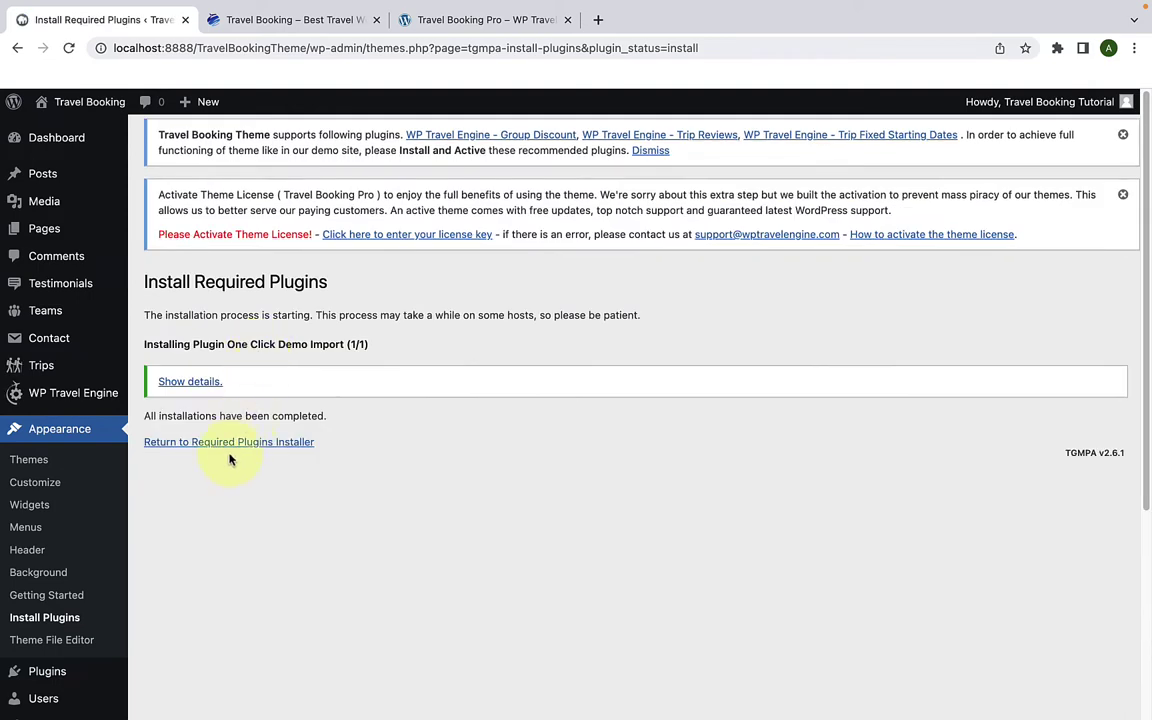
Step: Bulk-activate the One Click Demo Import plugin and return to the theme's Getting Started page
{"action": "left_click", "coordinate": [196, 449]}
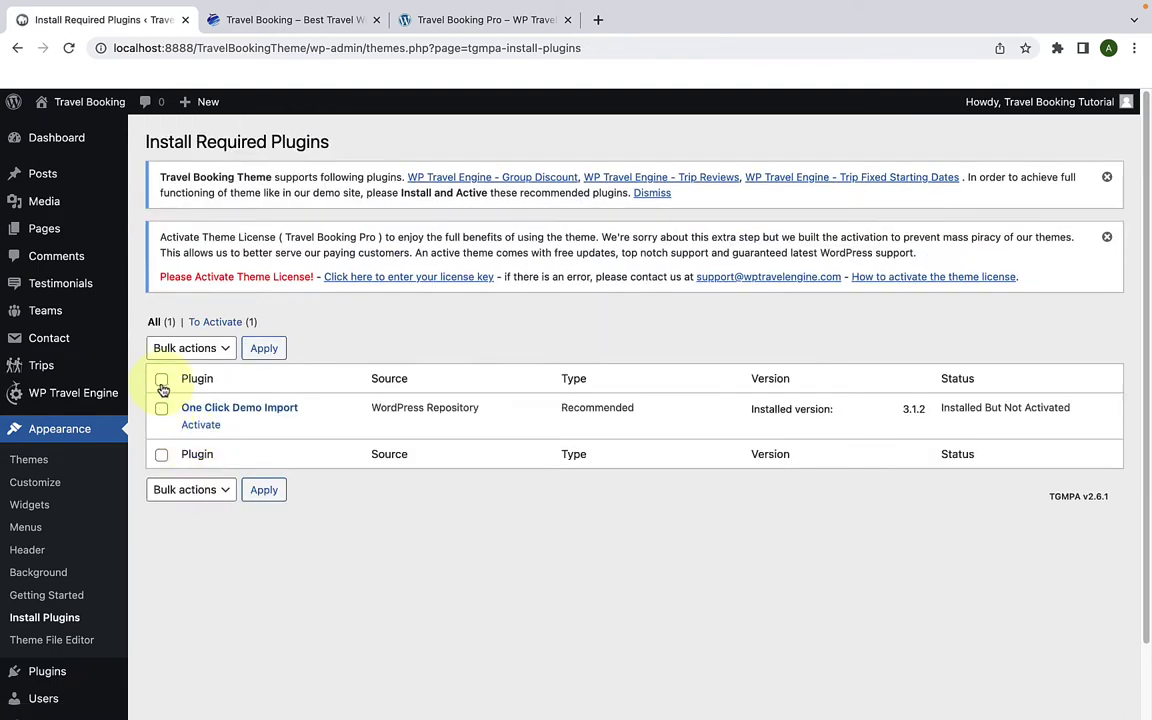
{"action": "left_click", "coordinate": [162, 384]}
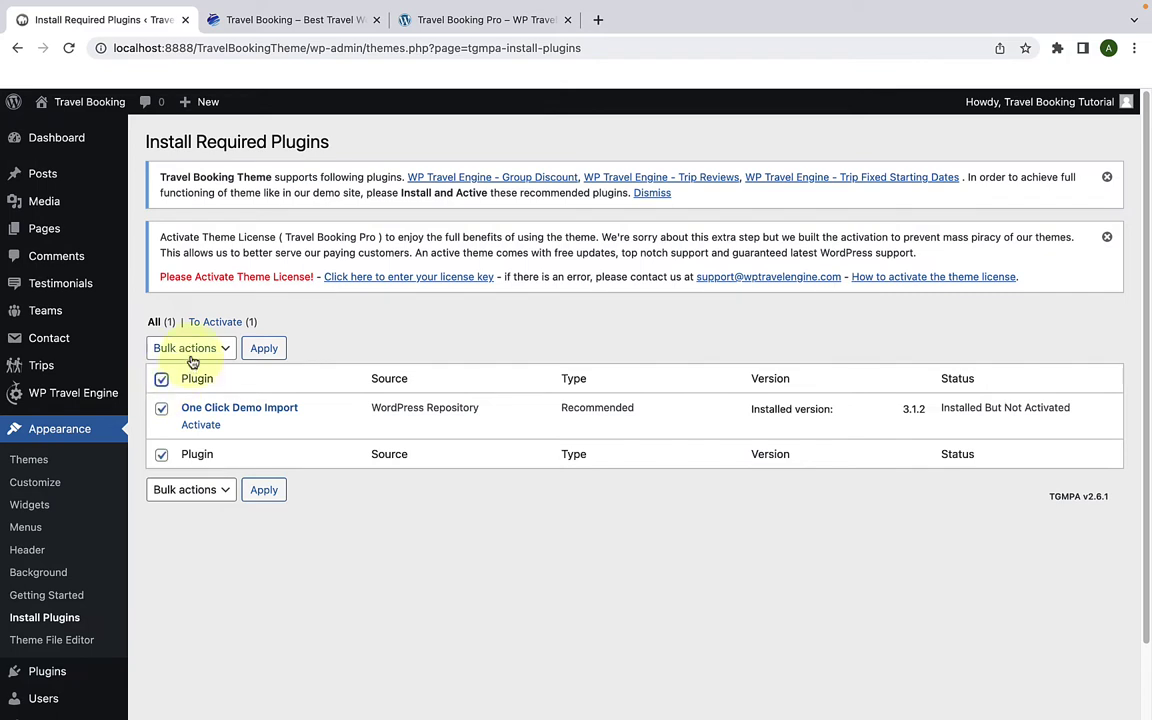
{"action": "left_click", "coordinate": [188, 352]}
{"action": "left_click", "coordinate": [191, 404]}
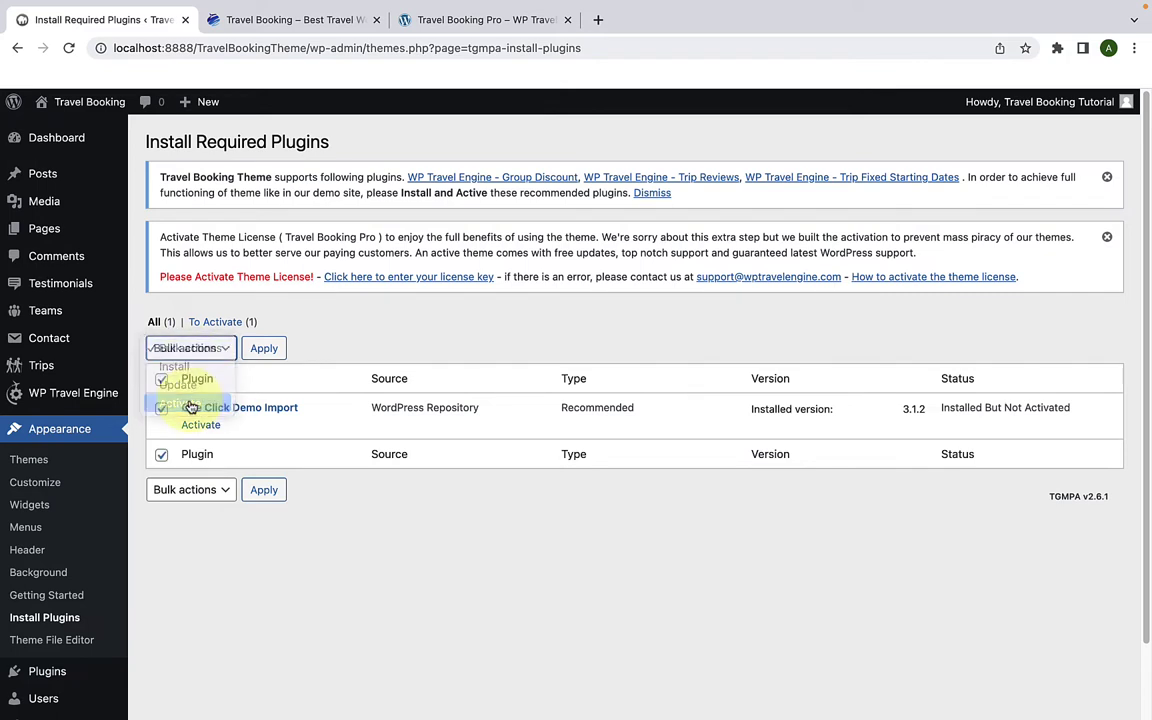
{"action": "left_click", "coordinate": [256, 350]}
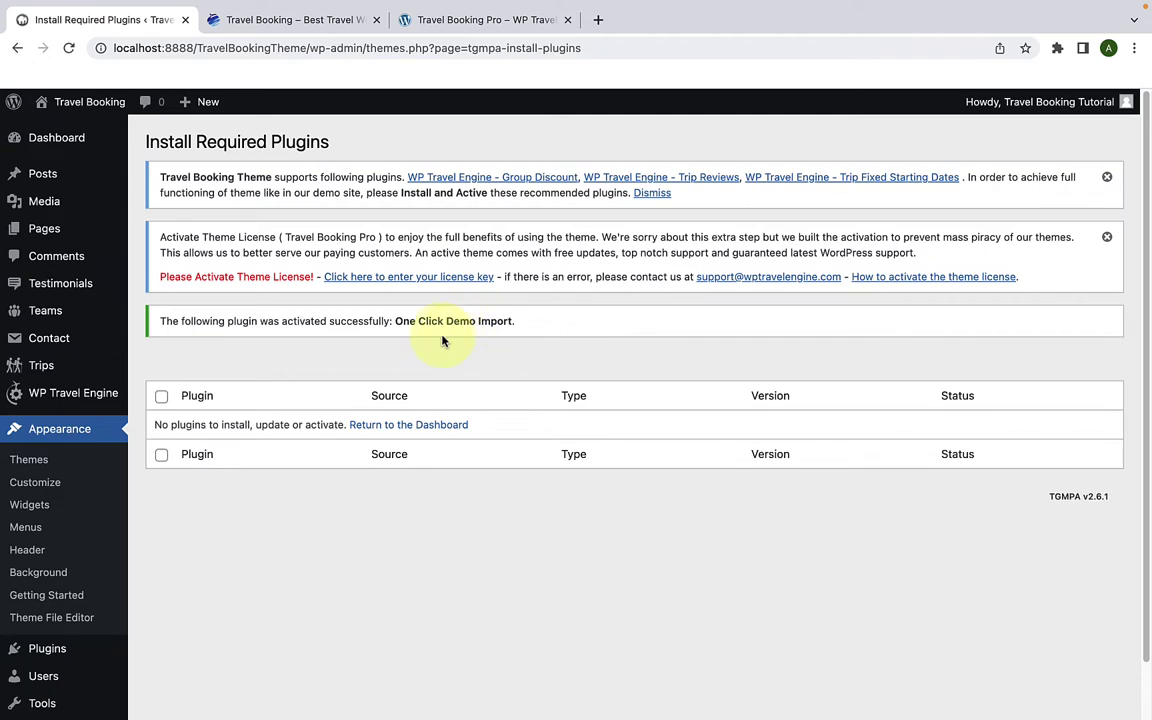
{"action": "left_click", "coordinate": [60, 606]}
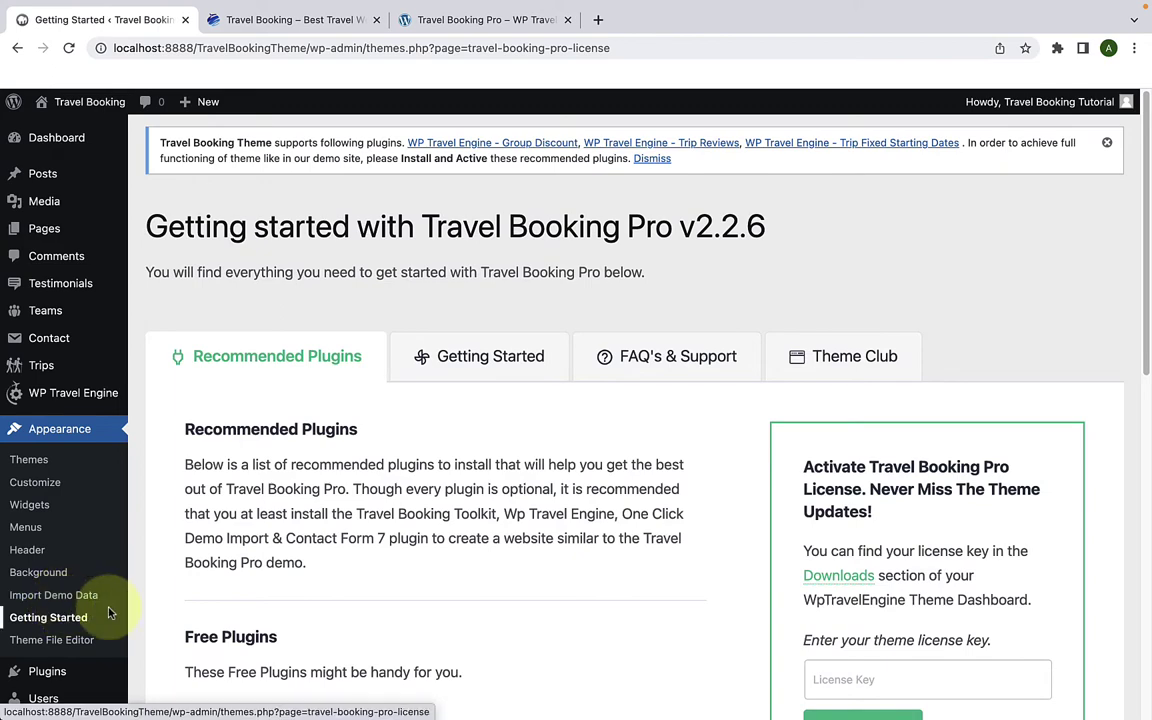
Step: Paste the theme licence key, save it, and activate the Travel Booking Pro licence
{"action": "scroll", "coordinate": [826, 505], "scroll_direction": "down", "scroll_amount": 4}
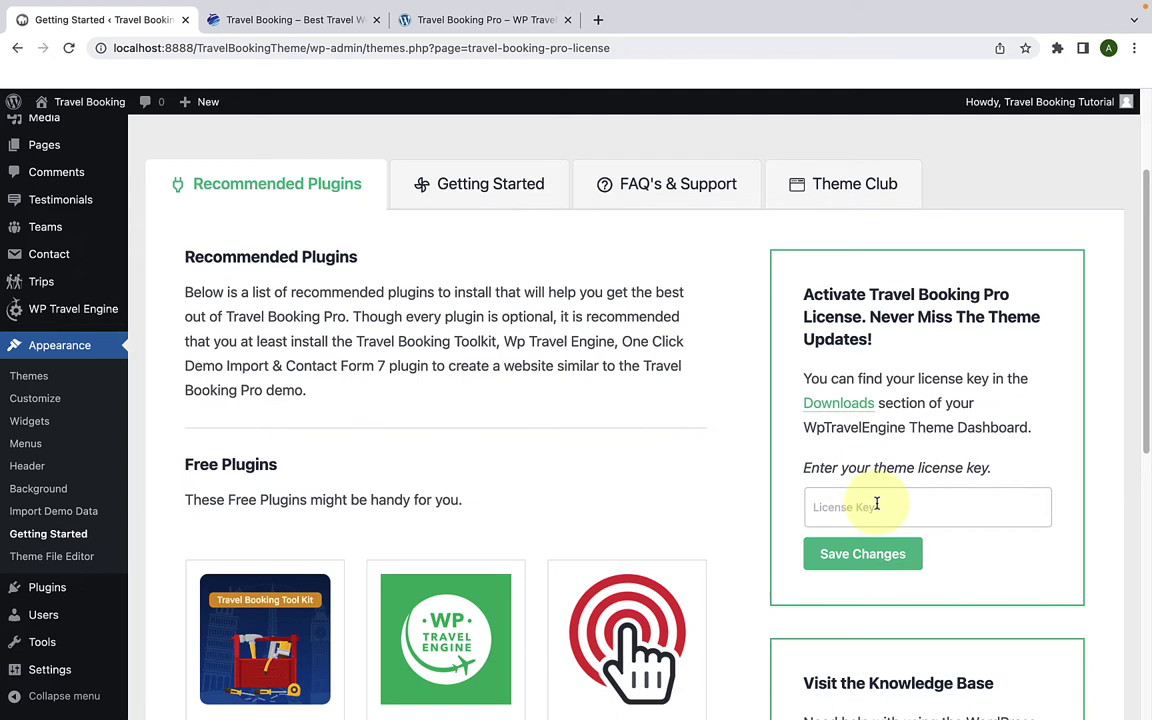
{"action": "key", "text": "super+v"}
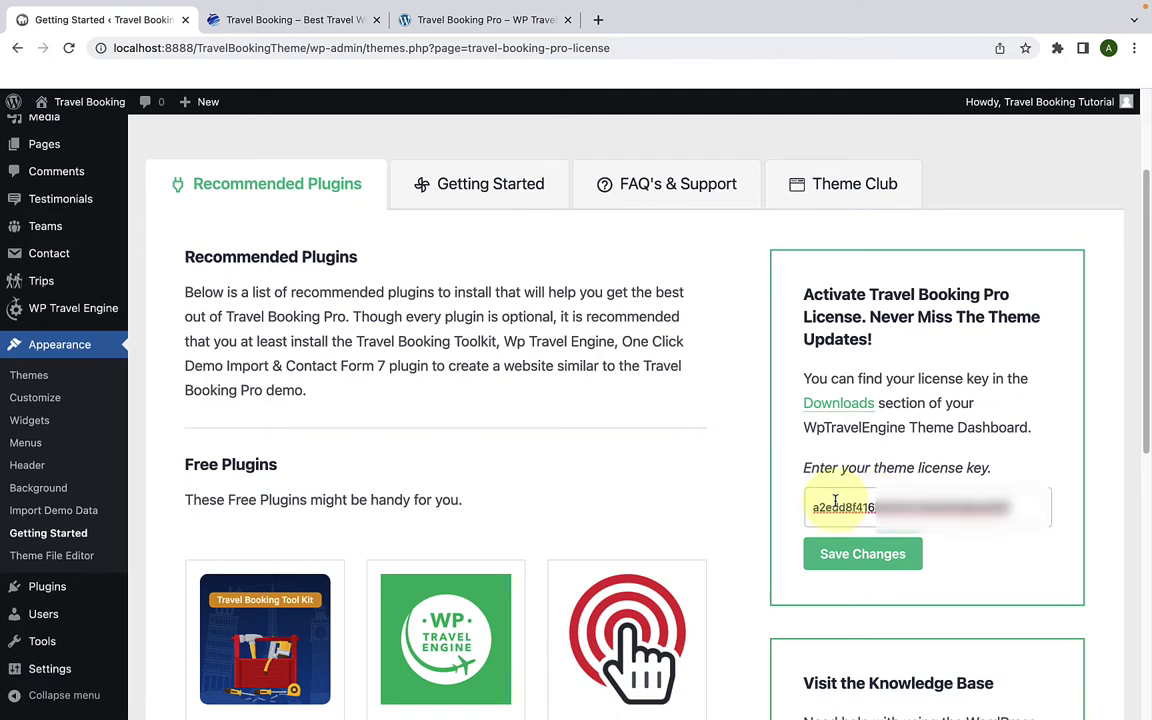
{"action": "left_click", "coordinate": [879, 565]}
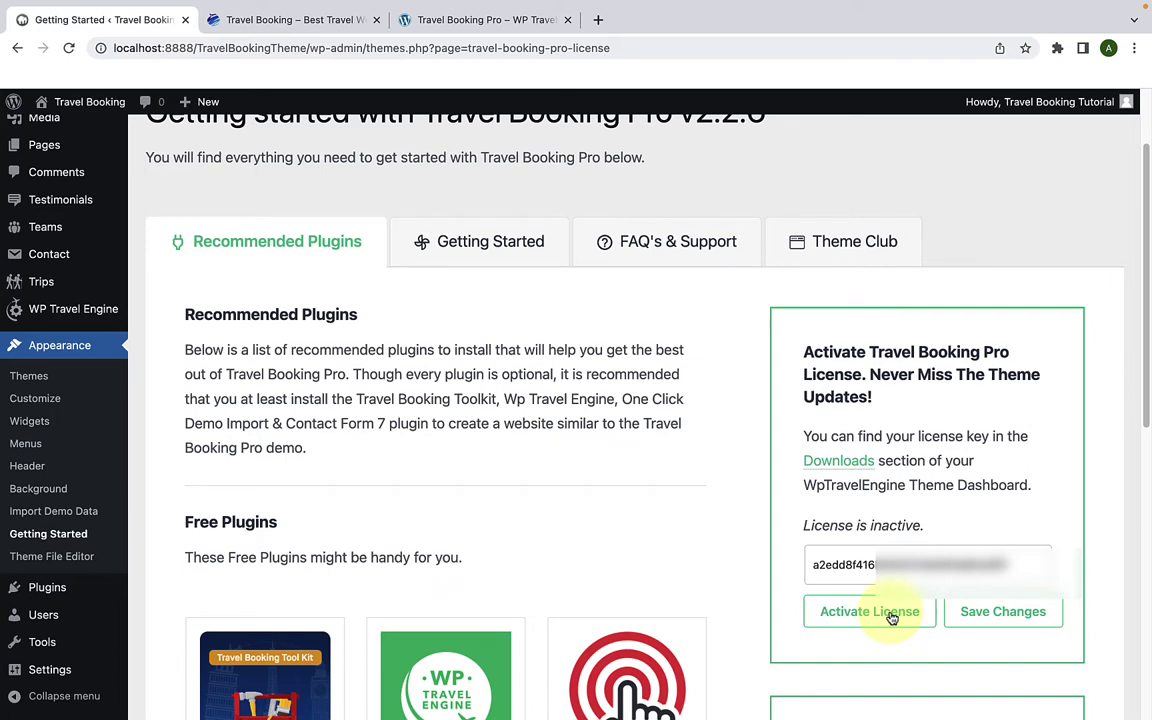
{"action": "left_click", "coordinate": [869, 612]}
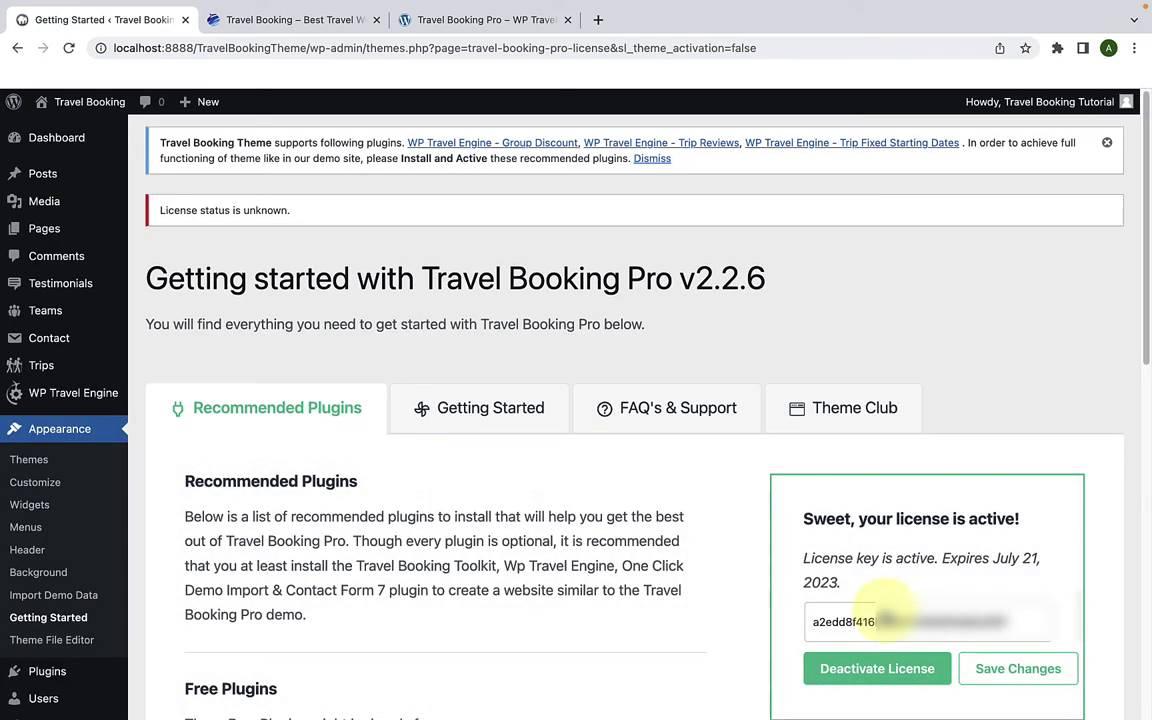
{"action": "scroll", "coordinate": [885, 605], "scroll_direction": "down", "scroll_amount": 2}
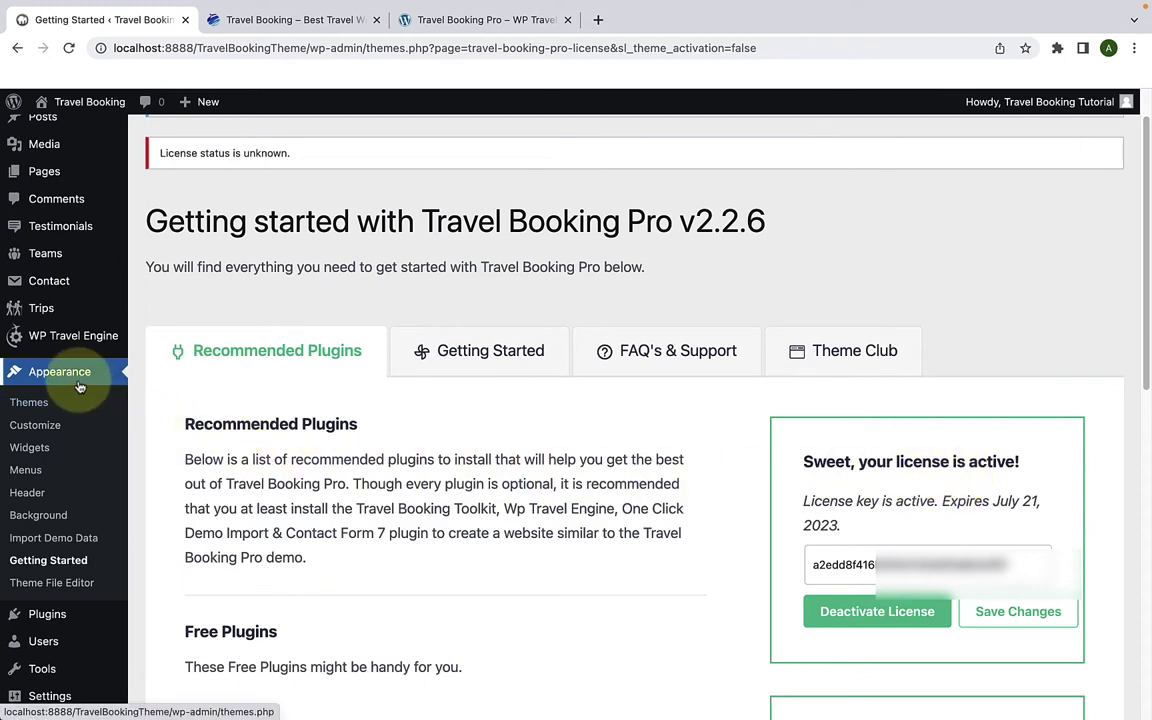
Step: Open Appearance > Customize in a new tab and browse the homepage preview there
{"action": "right_click", "coordinate": [52, 428]}
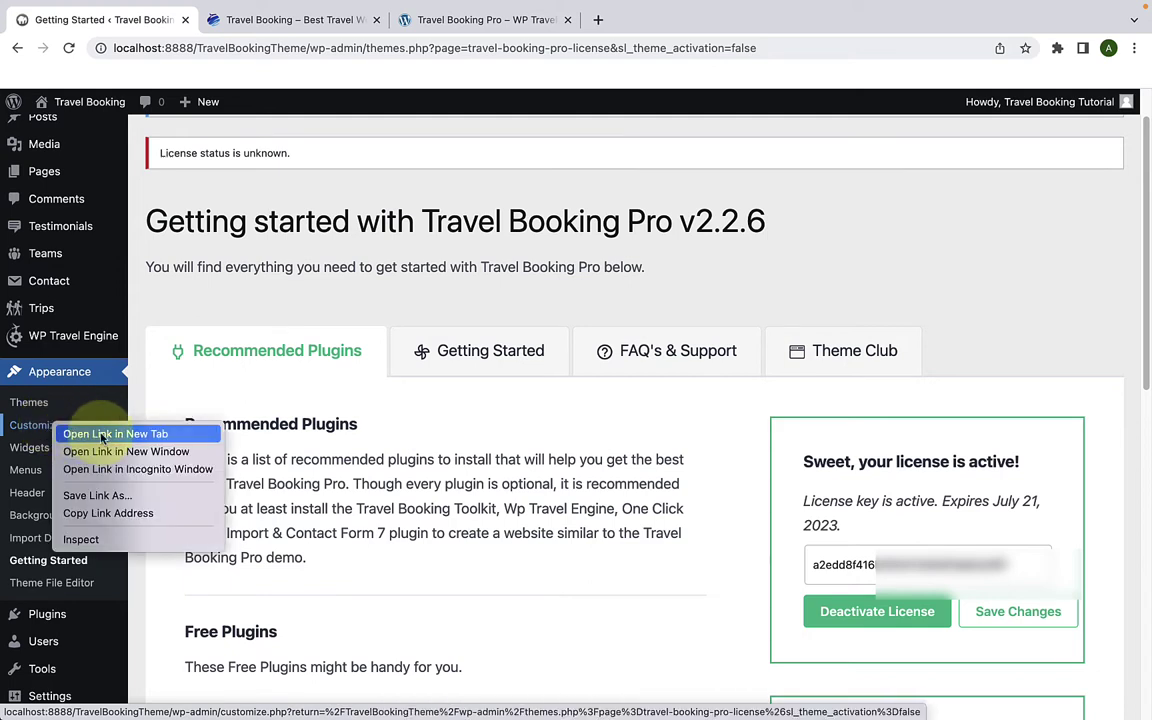
{"action": "left_click", "coordinate": [101, 435]}
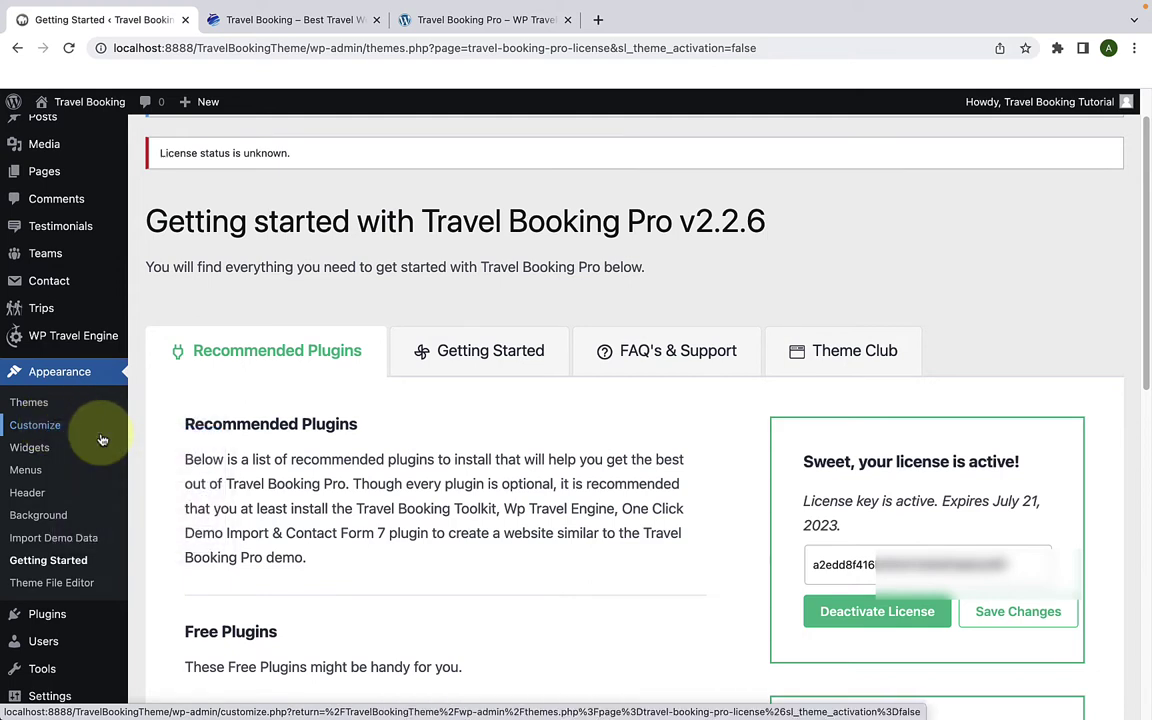
{"action": "left_click", "coordinate": [250, 24]}
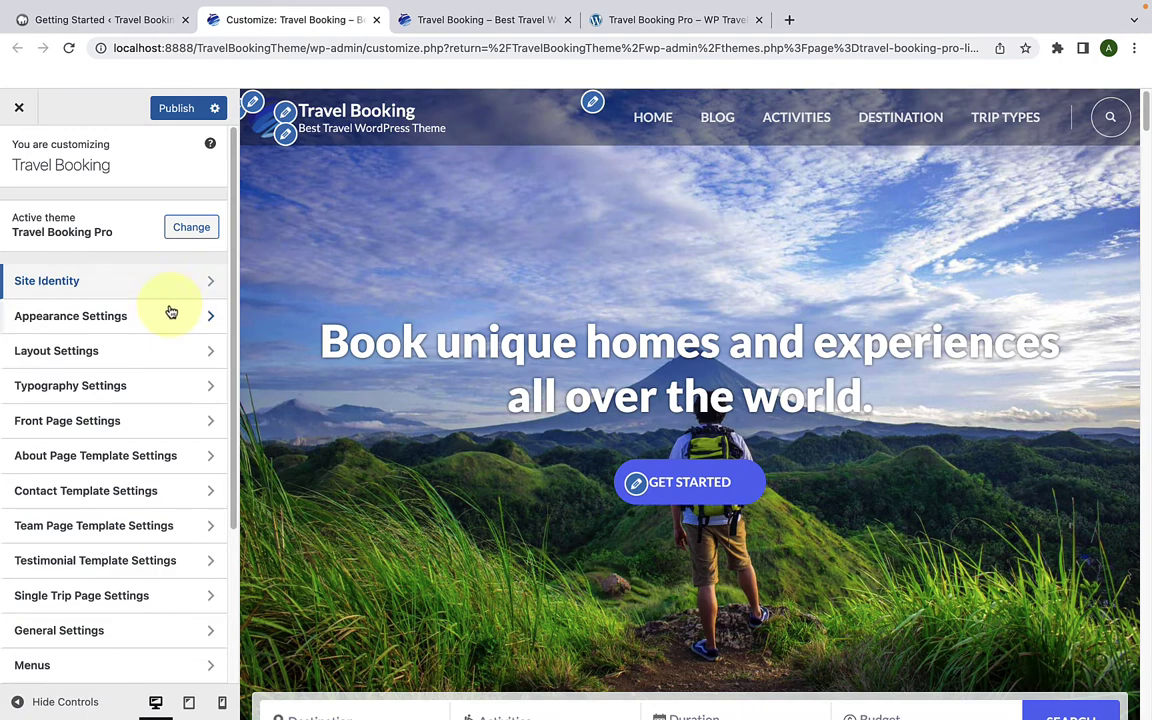
{"action": "scroll", "coordinate": [165, 520], "scroll_direction": "down", "scroll_amount": 2}
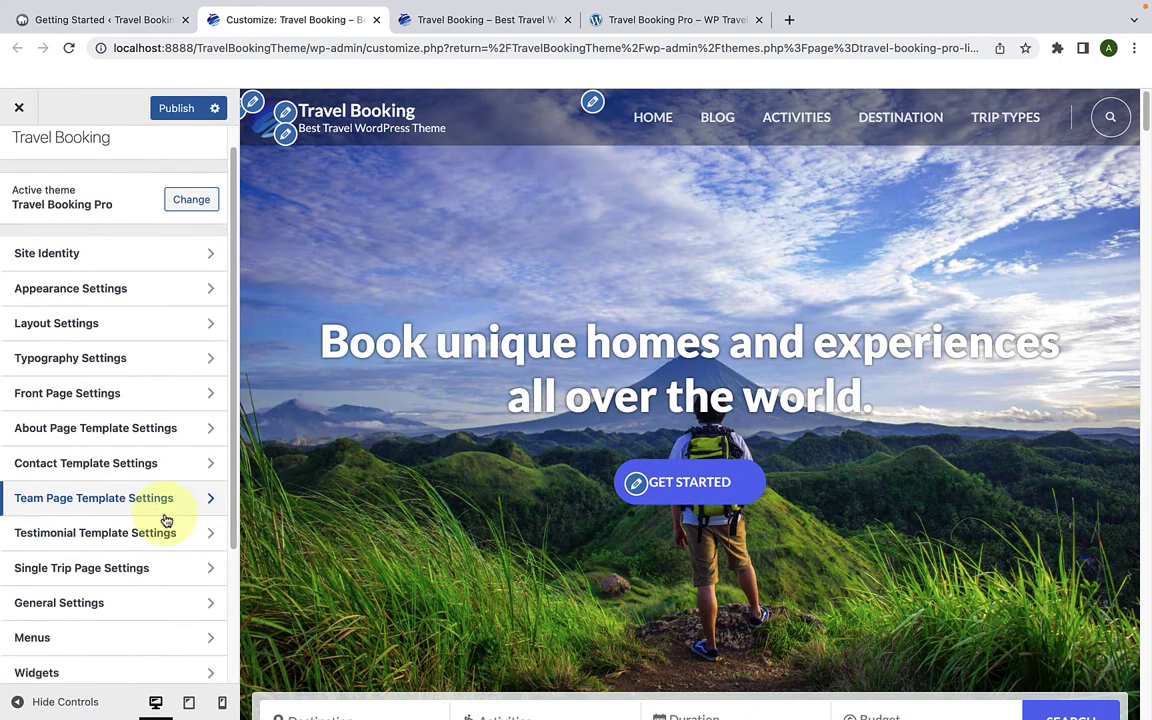
{"action": "scroll", "coordinate": [164, 540], "scroll_direction": "down", "scroll_amount": 1}
{"action": "scroll", "coordinate": [162, 575], "scroll_direction": "down", "scroll_amount": 1}
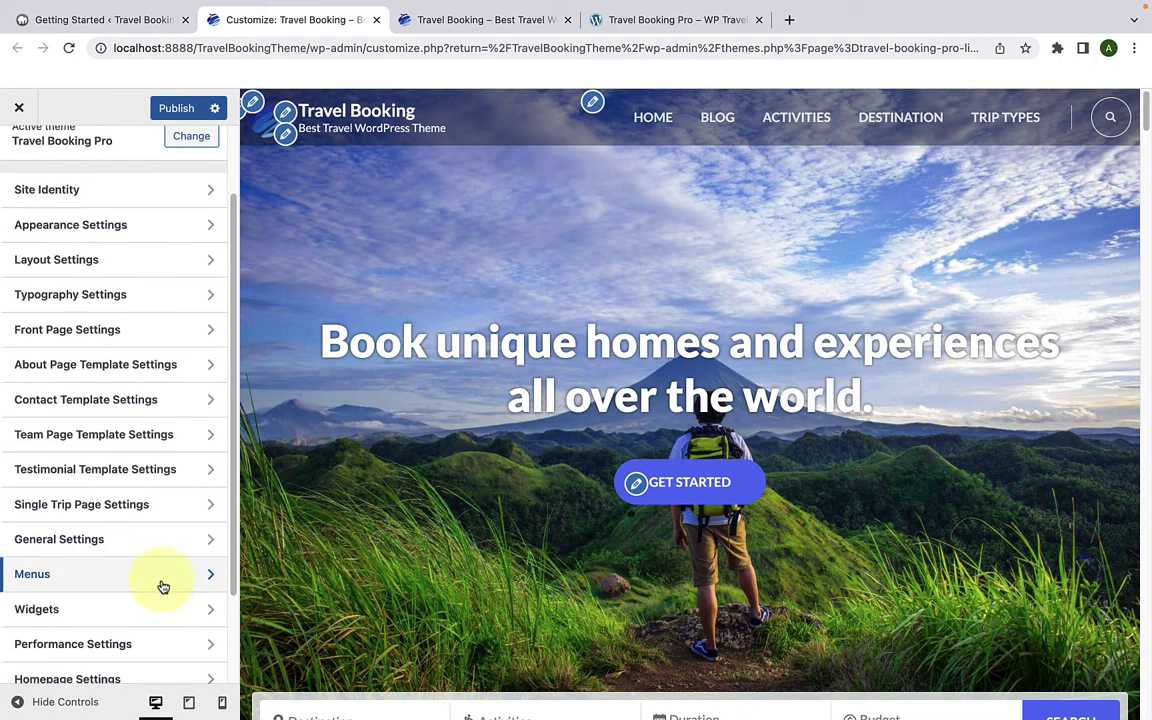
{"action": "scroll", "coordinate": [162, 589], "scroll_direction": "up", "scroll_amount": 4}
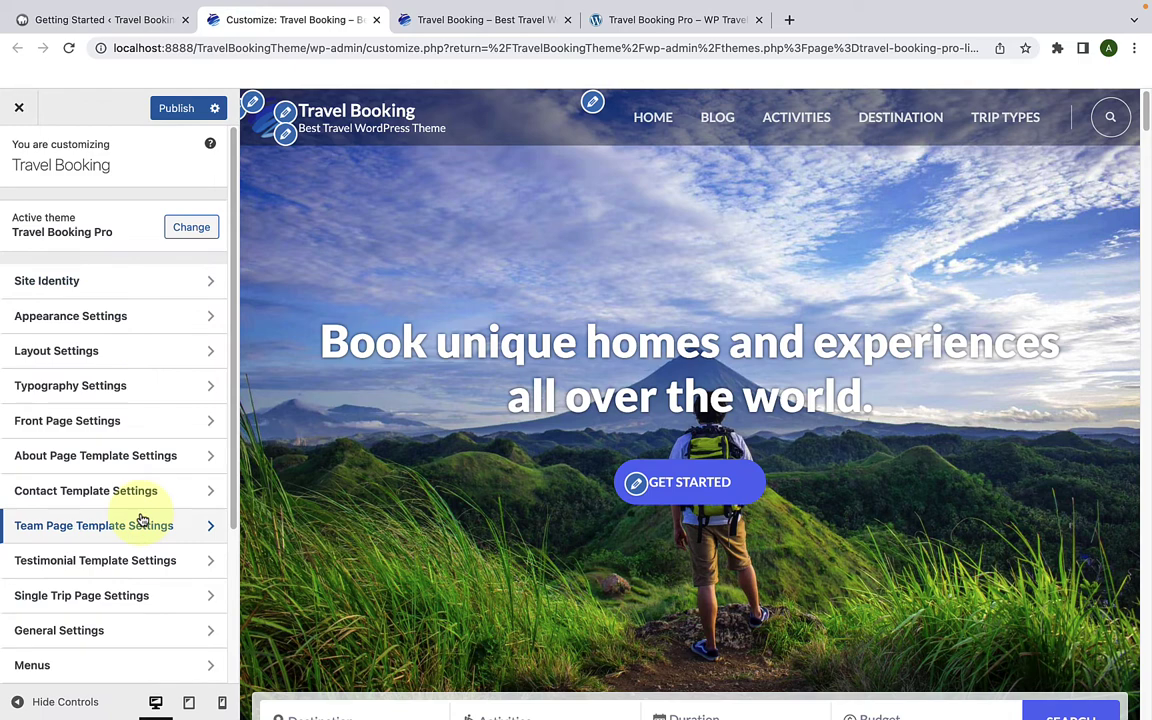
Step: Reload the live front page, scroll through trip packages and testimonials to the footer, then return to top
{"action": "left_click", "coordinate": [410, 24]}
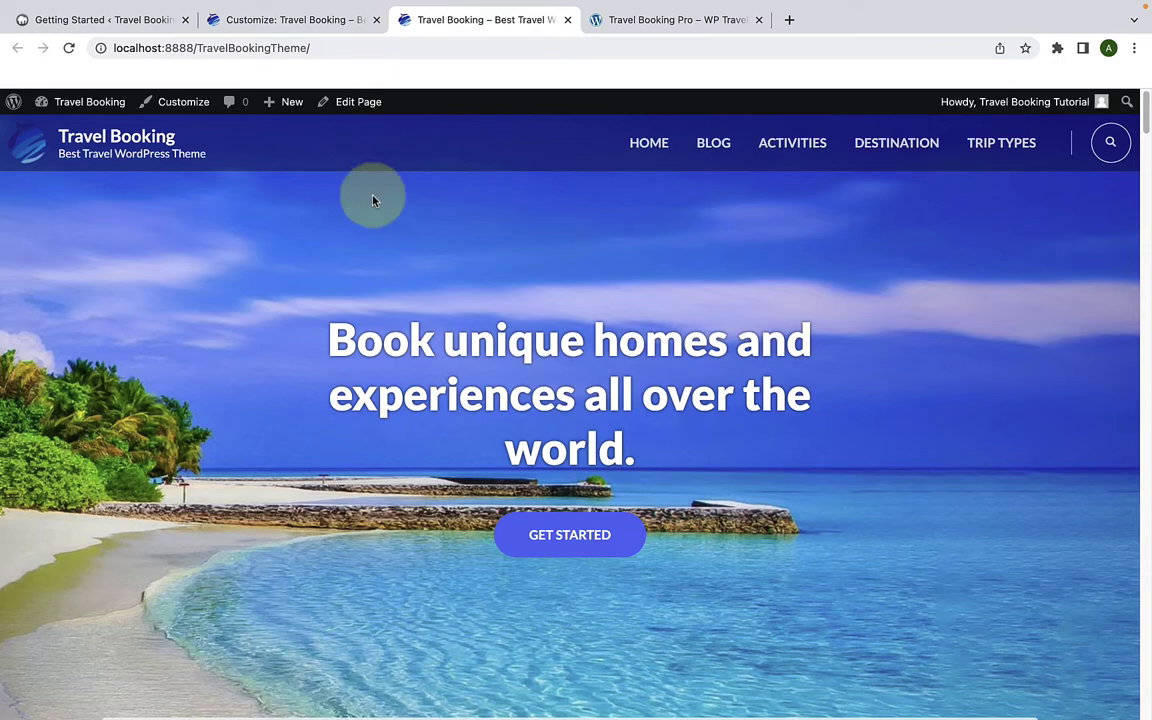
{"action": "left_click", "coordinate": [69, 48]}
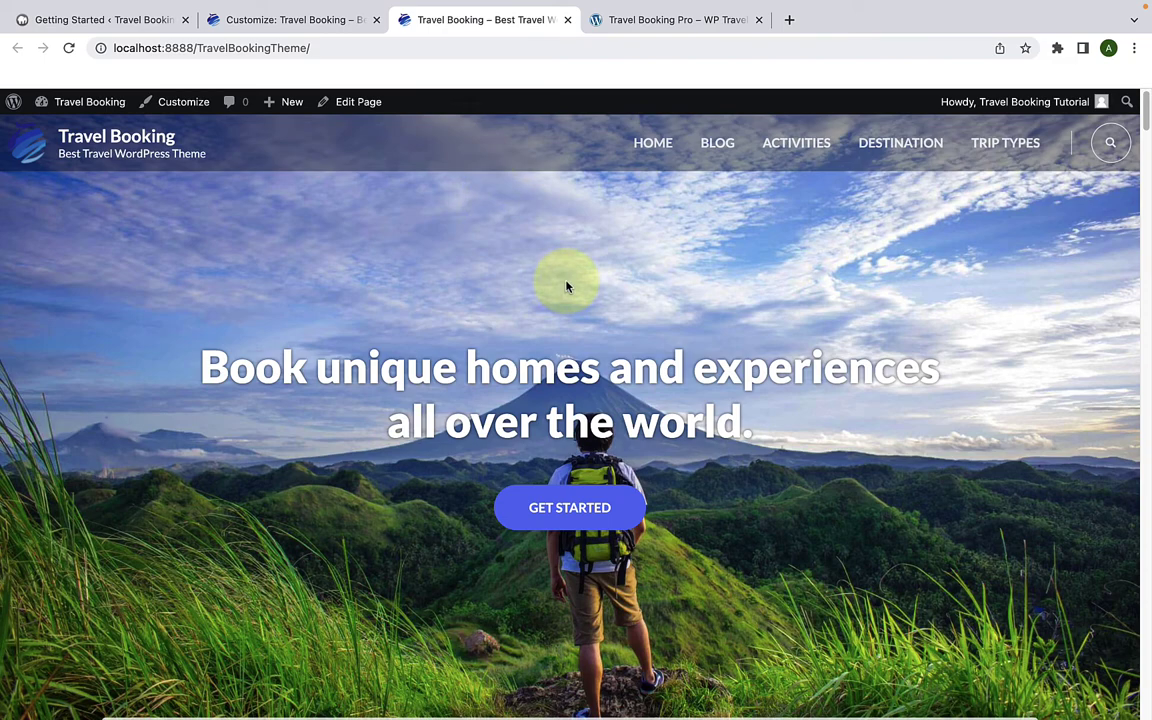
{"action": "scroll", "coordinate": [580, 305], "scroll_direction": "down", "scroll_amount": 2}
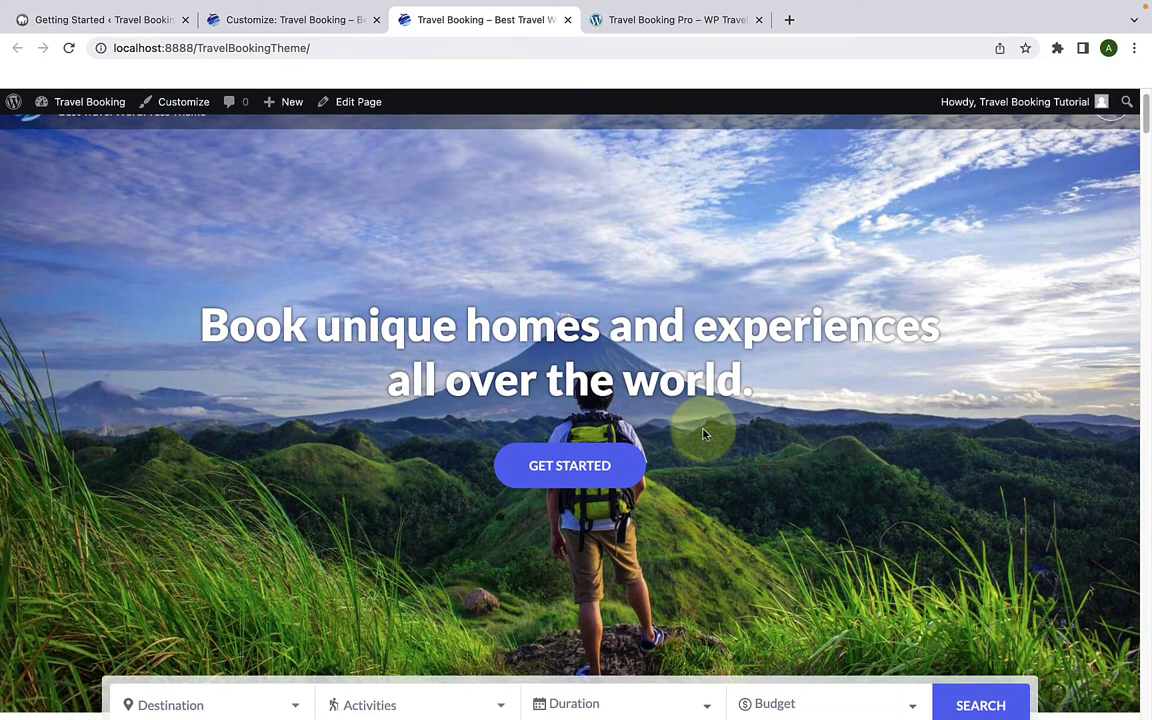
{"action": "scroll", "coordinate": [703, 433], "scroll_direction": "down", "scroll_amount": 10}
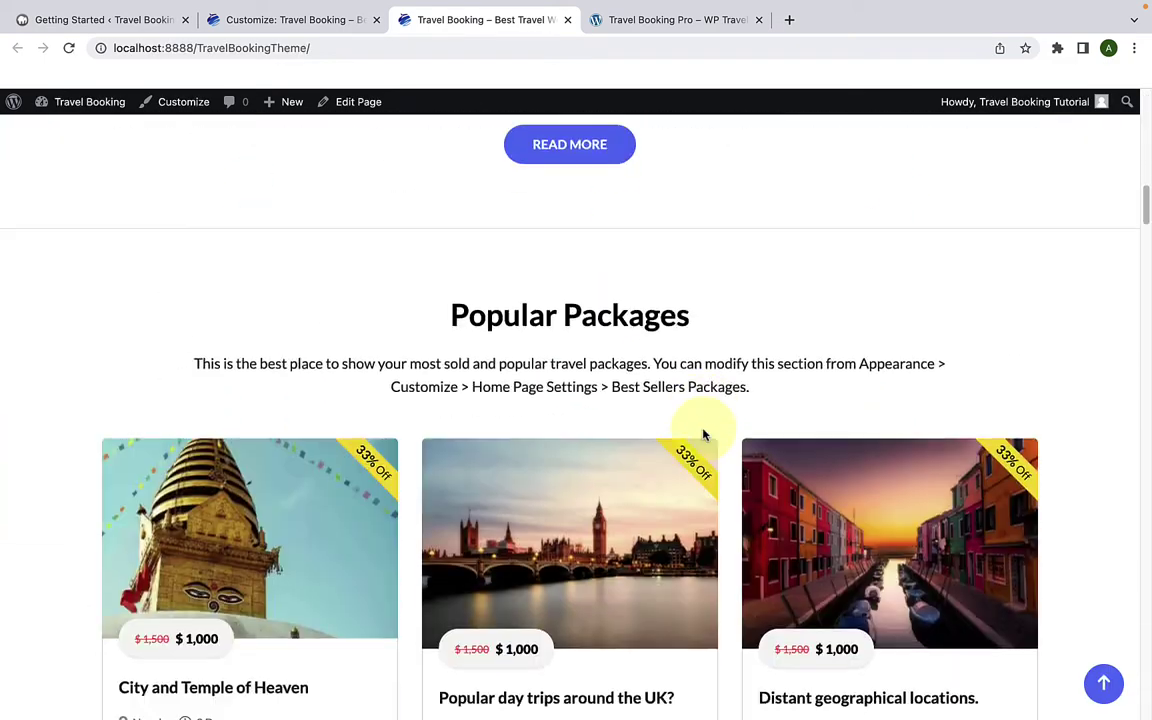
{"action": "scroll", "coordinate": [703, 433], "scroll_direction": "down", "scroll_amount": 20}
{"action": "scroll", "coordinate": [703, 433], "scroll_direction": "down", "scroll_amount": 20}
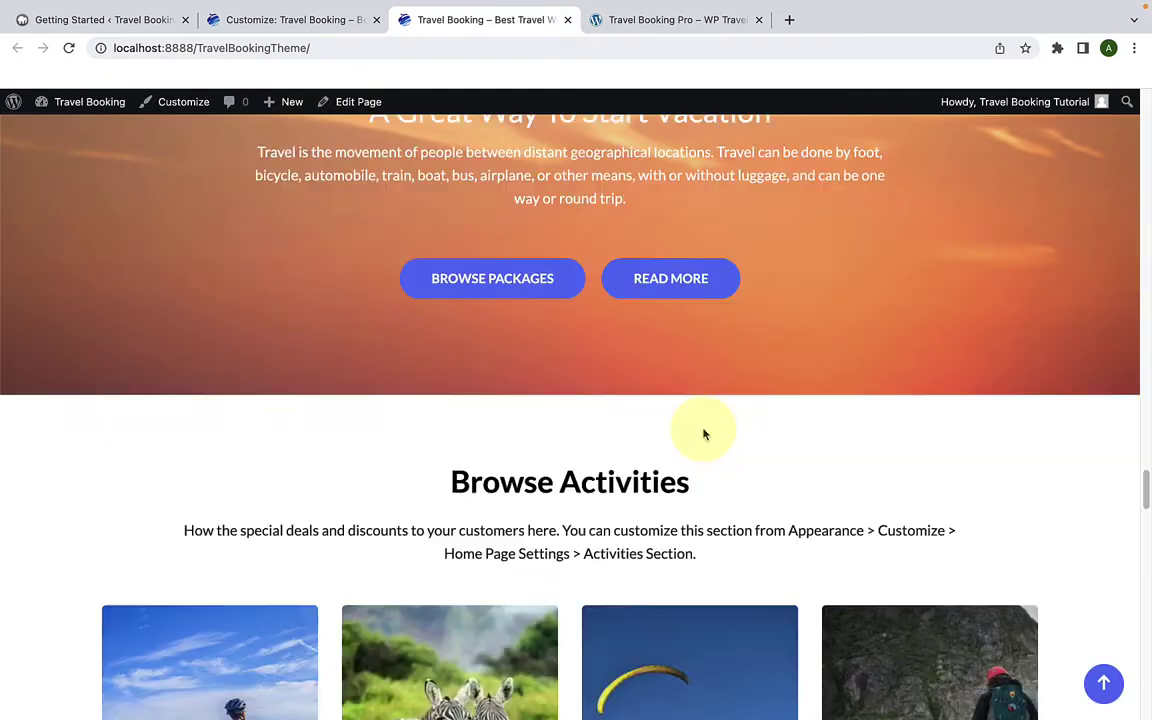
{"action": "scroll", "coordinate": [703, 433], "scroll_direction": "down", "scroll_amount": 13}
{"action": "scroll", "coordinate": [700, 421], "scroll_direction": "up", "scroll_amount": 1}
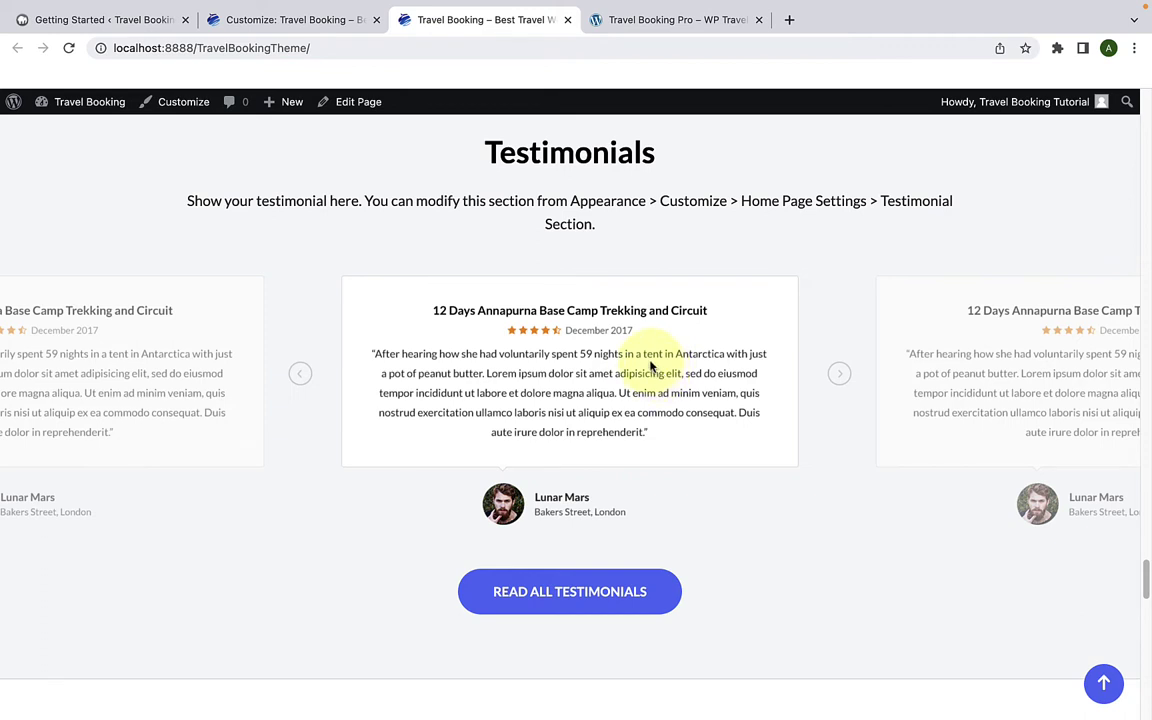
{"action": "scroll", "coordinate": [650, 367], "scroll_direction": "down", "scroll_amount": 10}
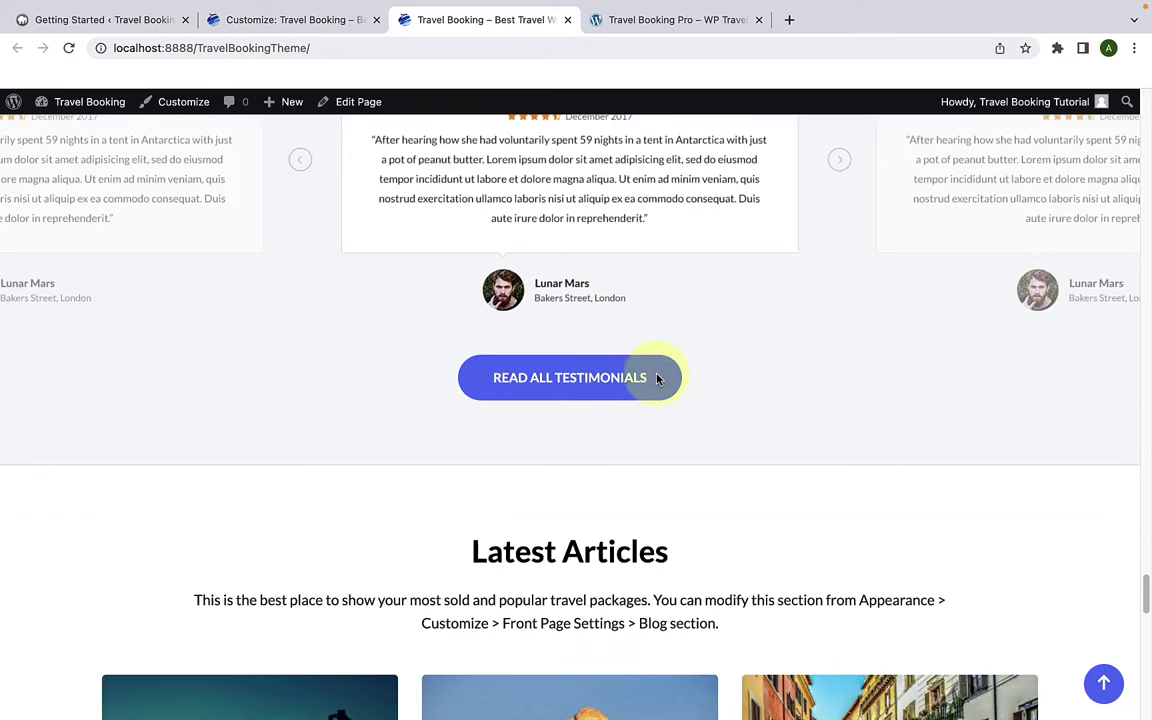
{"action": "scroll", "coordinate": [657, 380], "scroll_direction": "down", "scroll_amount": 8}
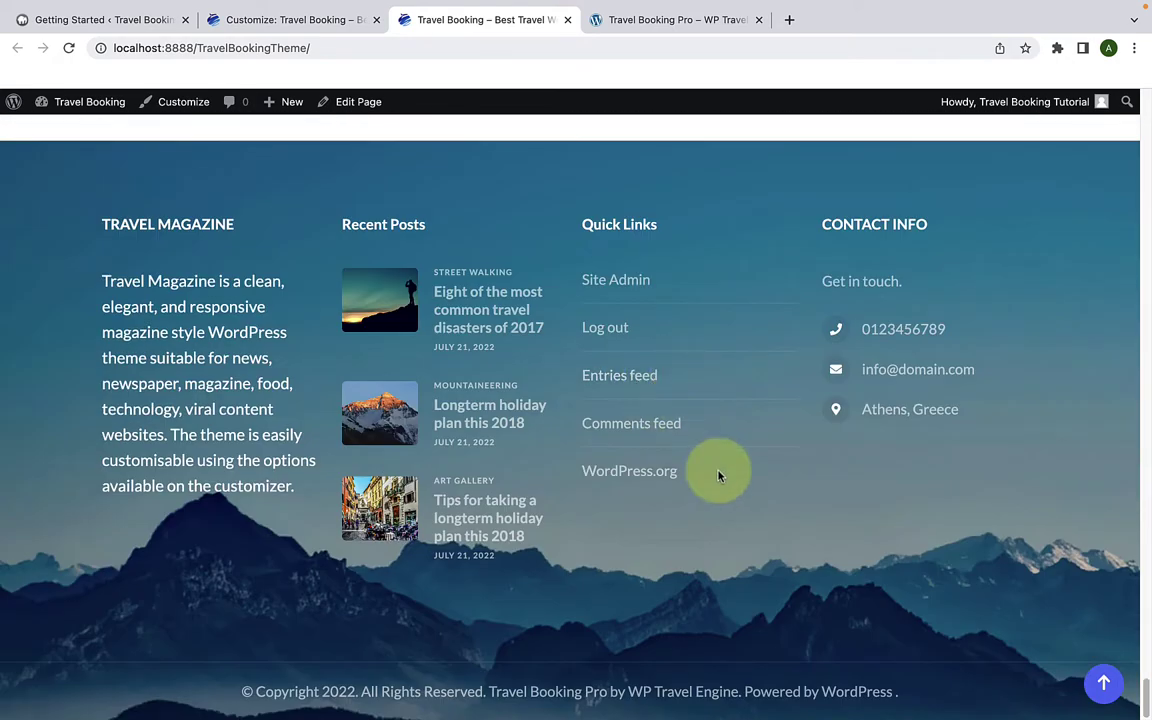
{"action": "left_click", "coordinate": [1104, 684]}
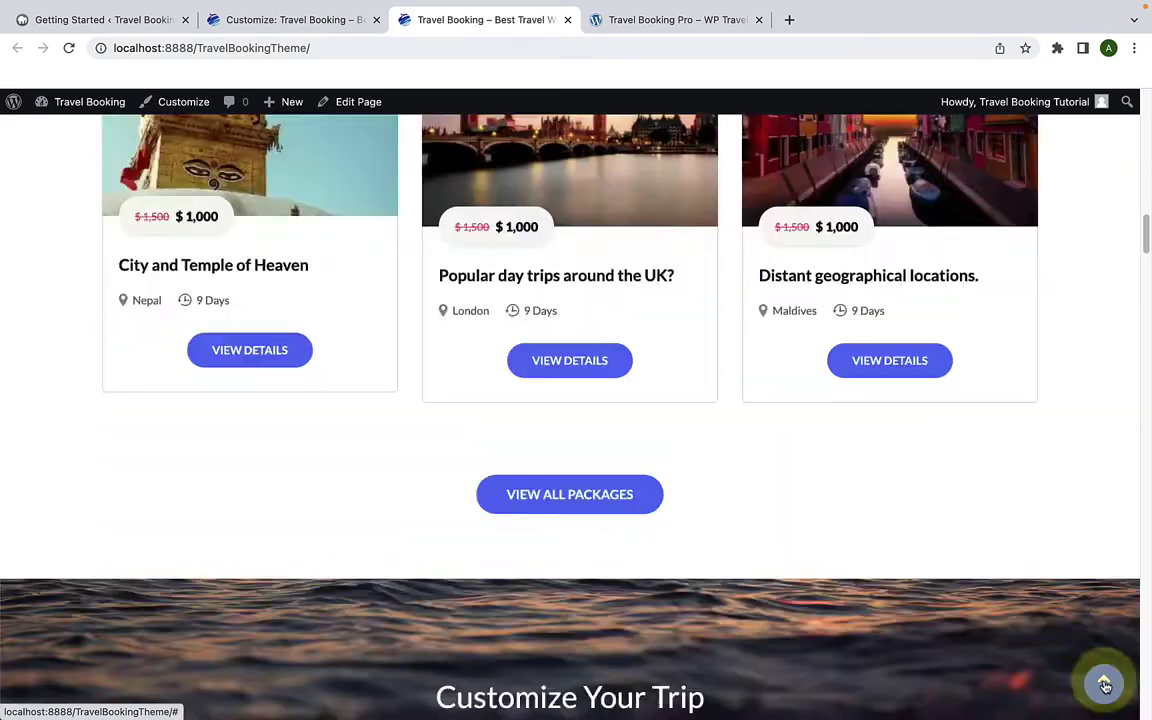
Step: In the Customizer, look over Site Identity's logo, title, tagline and site icon, then go back
{"action": "left_click", "coordinate": [328, 27]}
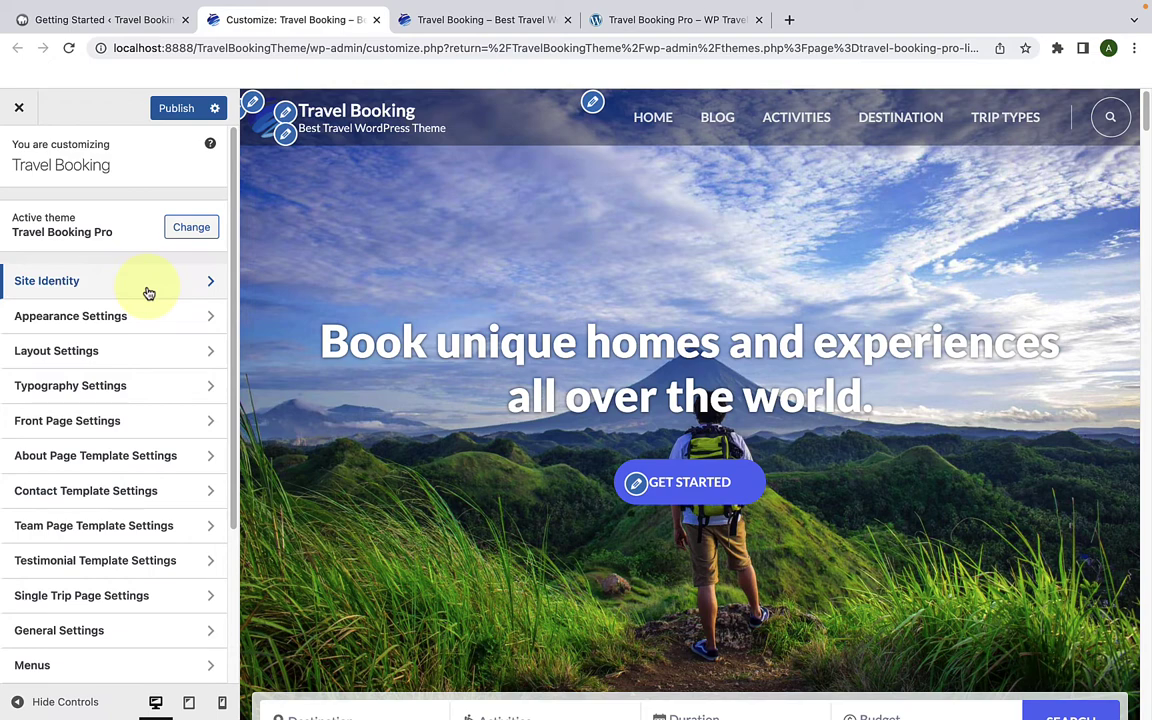
{"action": "left_click", "coordinate": [111, 299]}
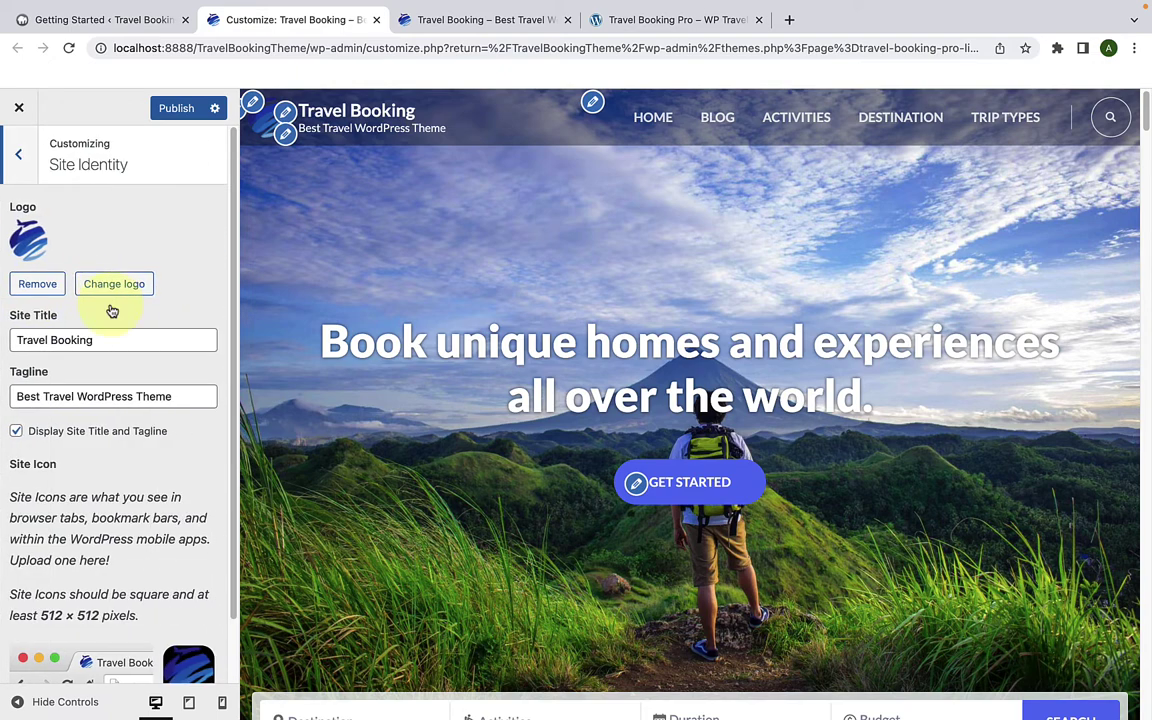
{"action": "scroll", "coordinate": [129, 401], "scroll_direction": "down", "scroll_amount": 2}
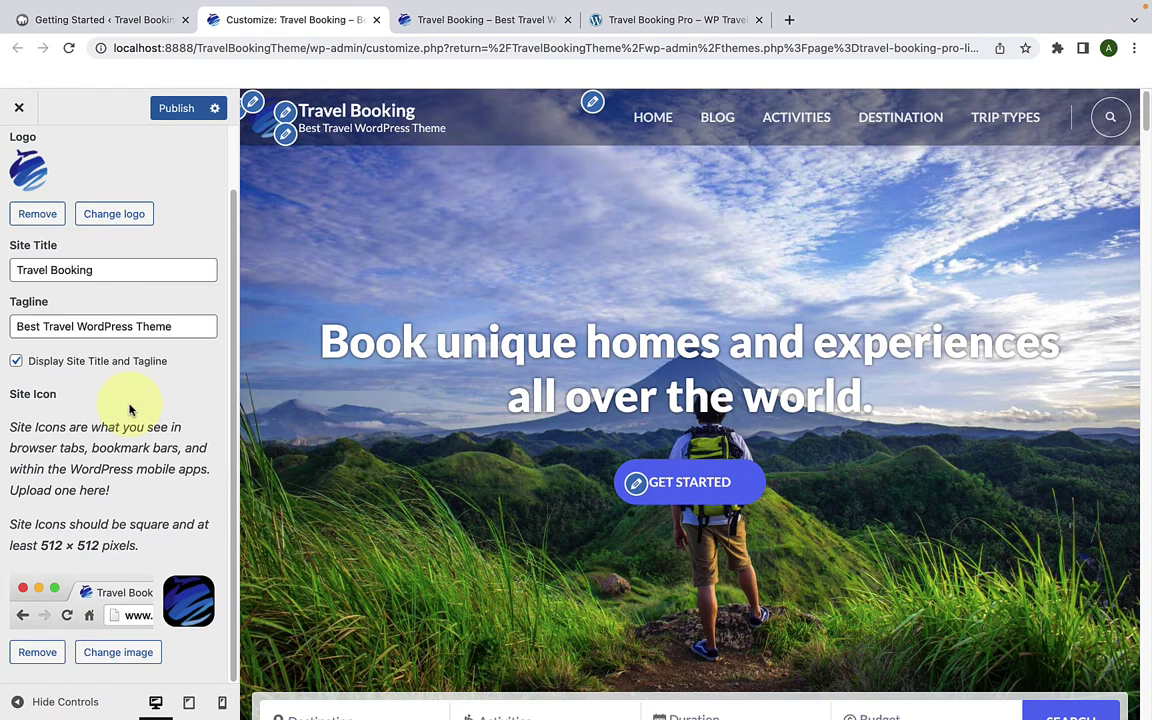
{"action": "scroll", "coordinate": [129, 408], "scroll_direction": "up", "scroll_amount": 2}
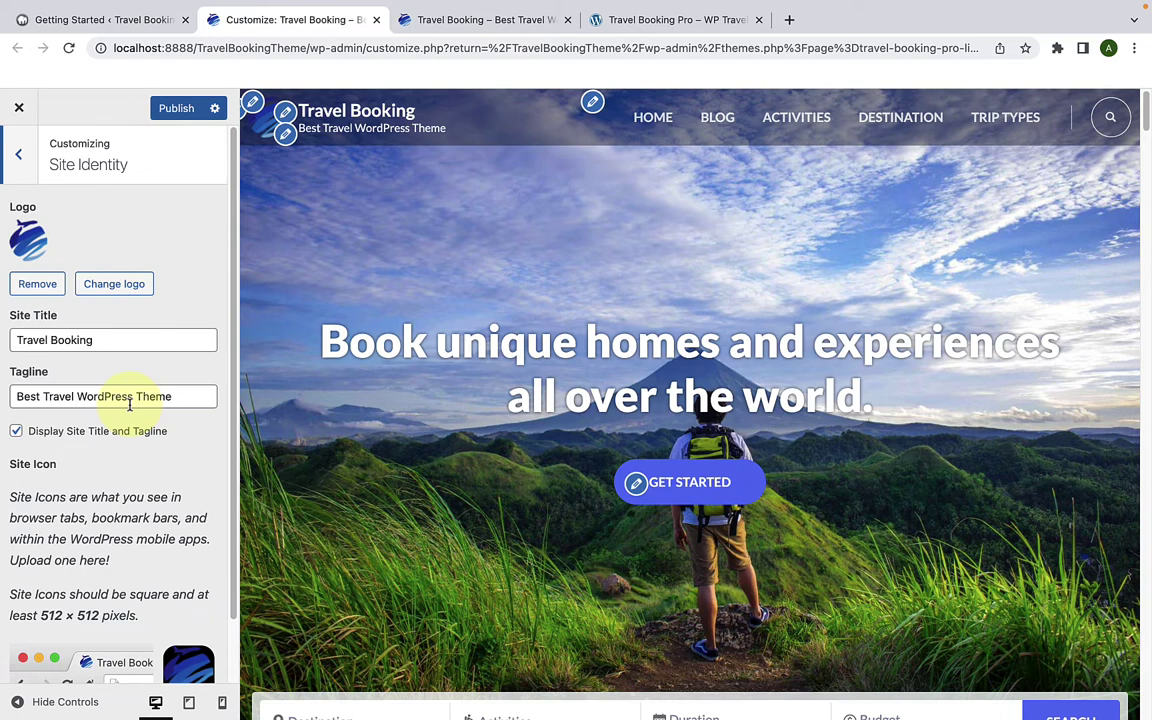
{"action": "left_click", "coordinate": [18, 154]}
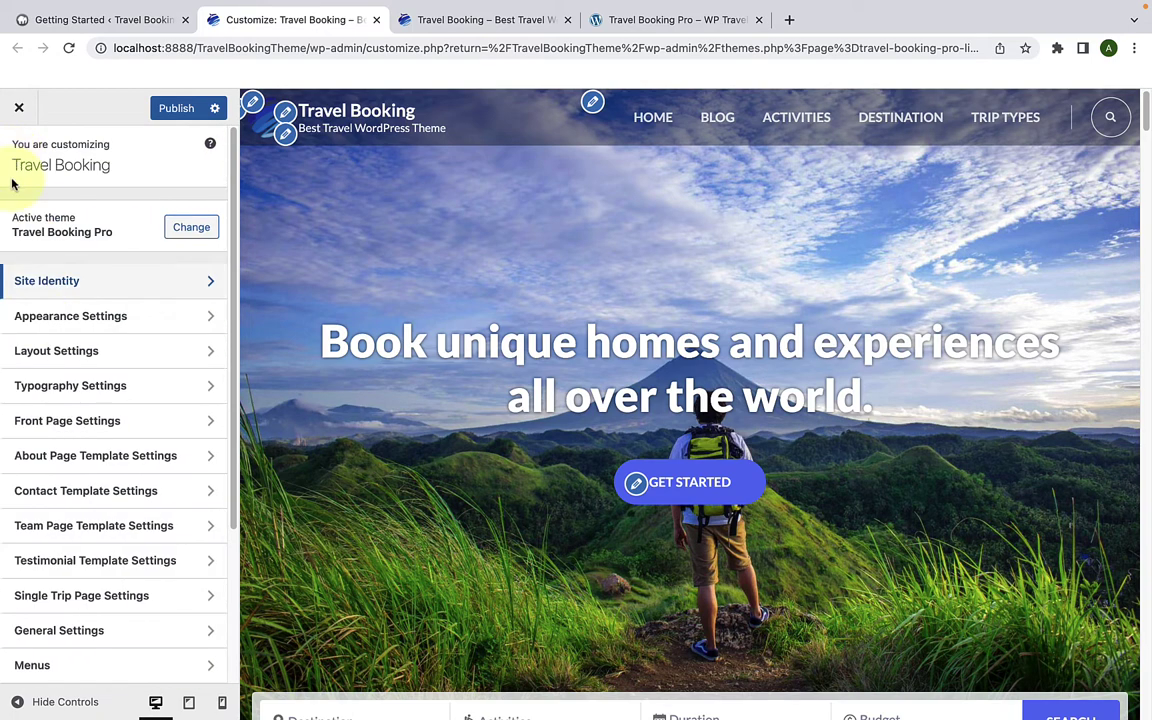
Step: In Appearance Settings > Color Scheme, try blue, purple and green primary colours
{"action": "left_click", "coordinate": [56, 328]}
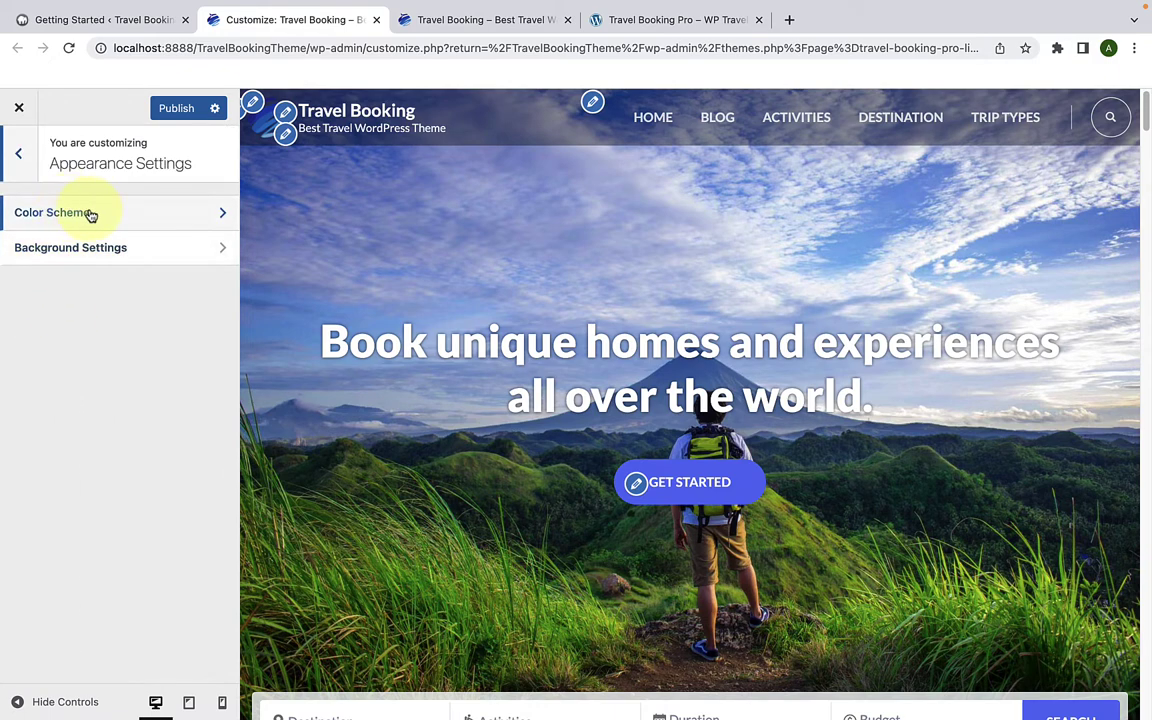
{"action": "left_click", "coordinate": [90, 214]}
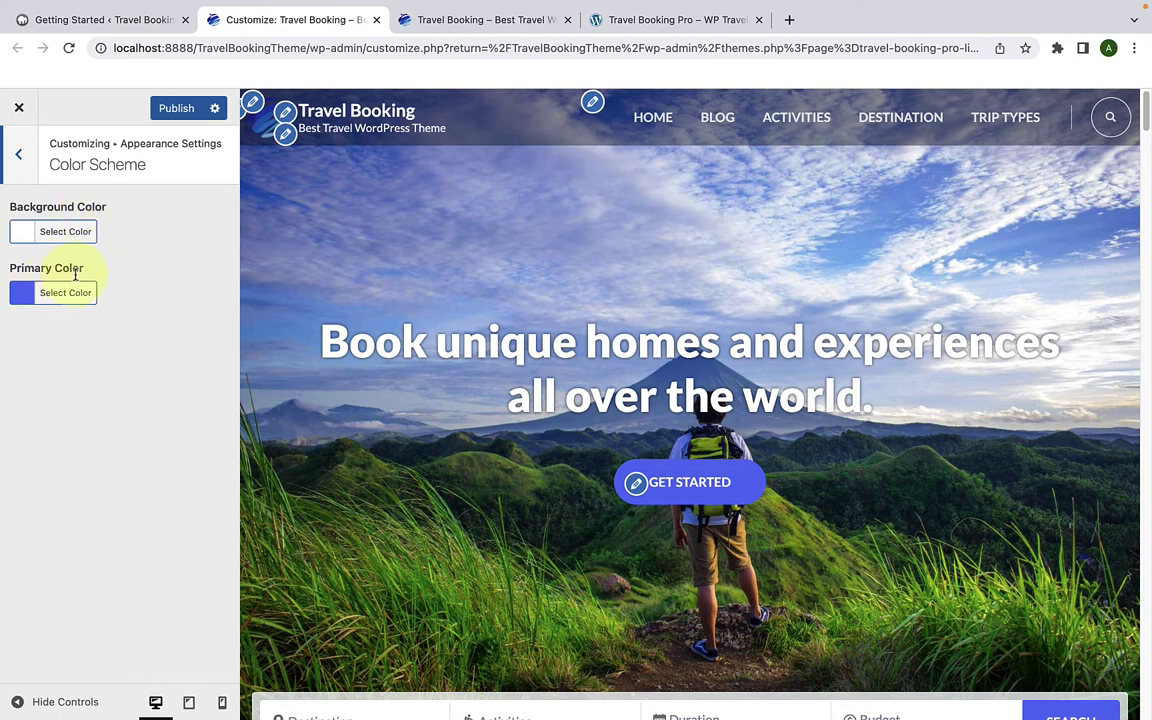
{"action": "scroll", "coordinate": [500, 370], "scroll_direction": "down", "scroll_amount": 3}
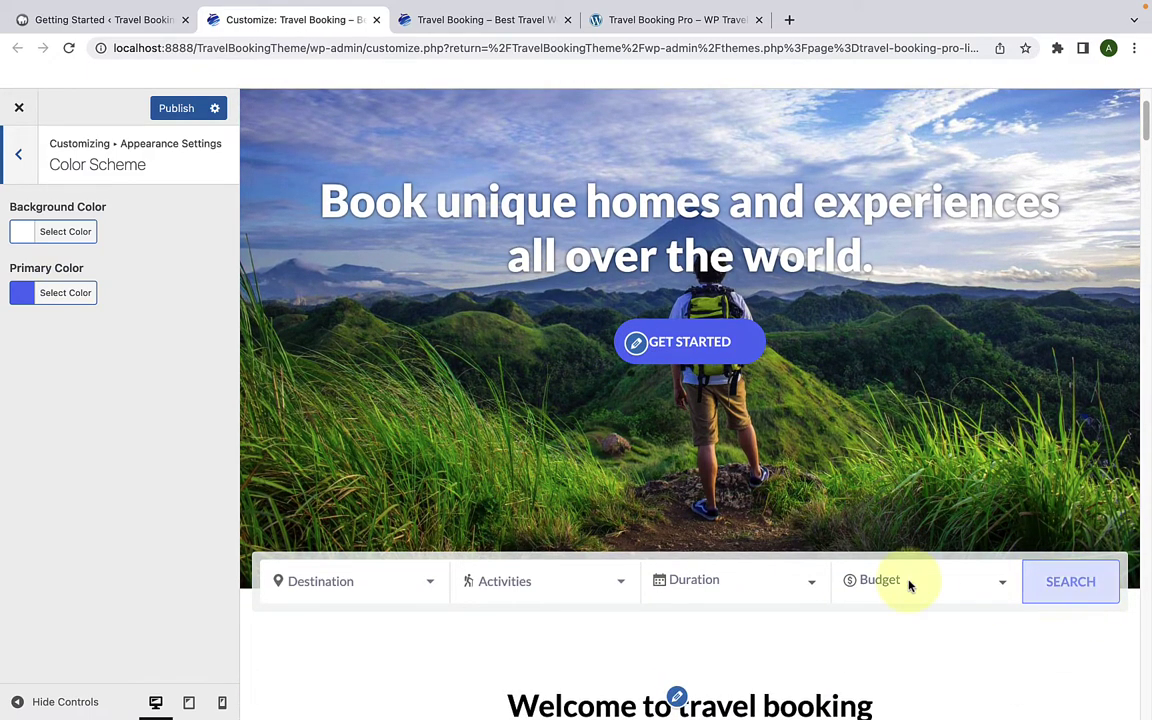
{"action": "left_click", "coordinate": [73, 305]}
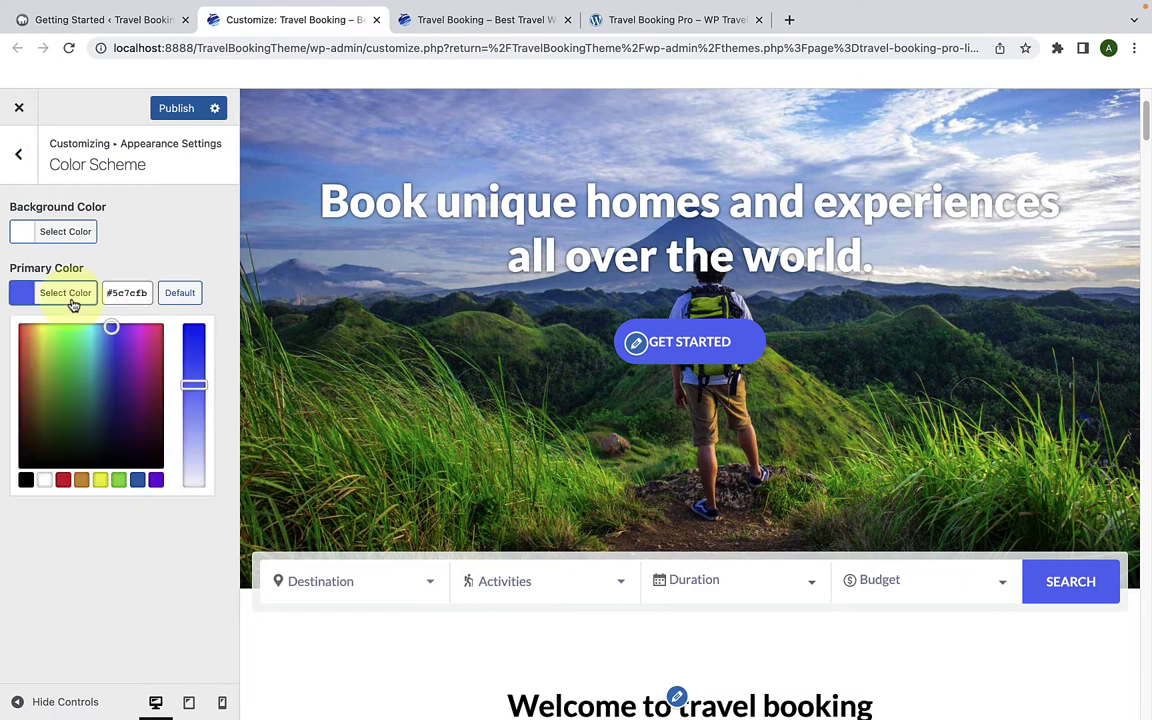
{"action": "left_click", "coordinate": [138, 483]}
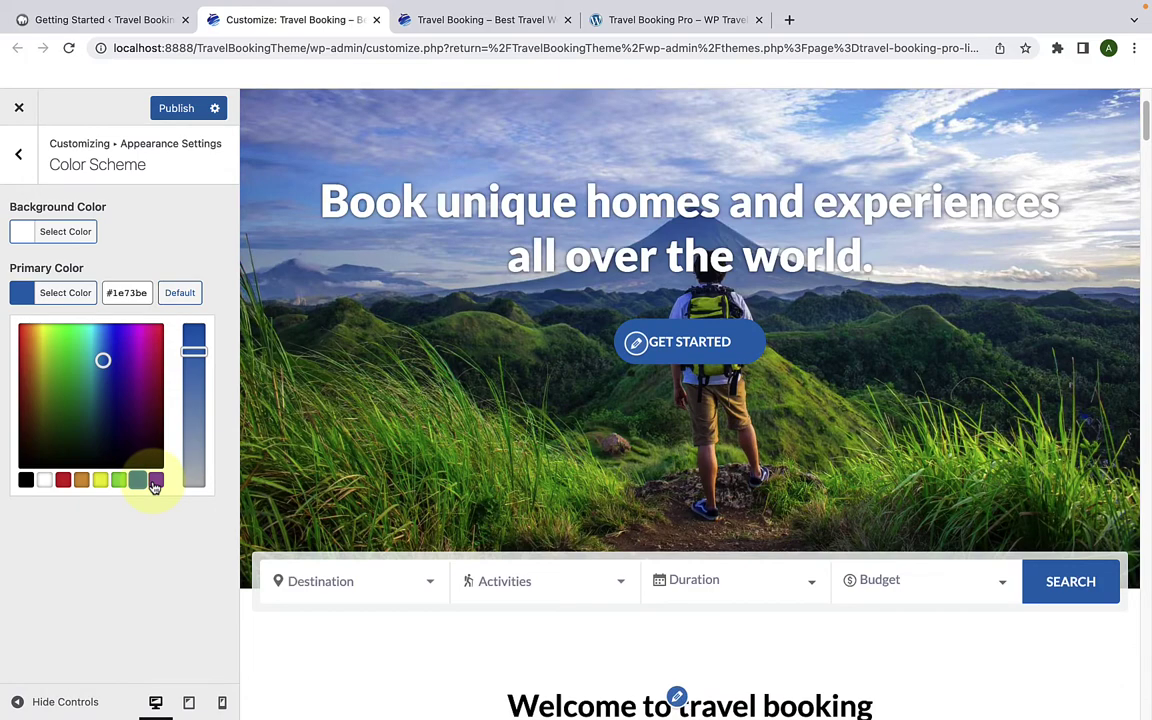
{"action": "left_click", "coordinate": [155, 482]}
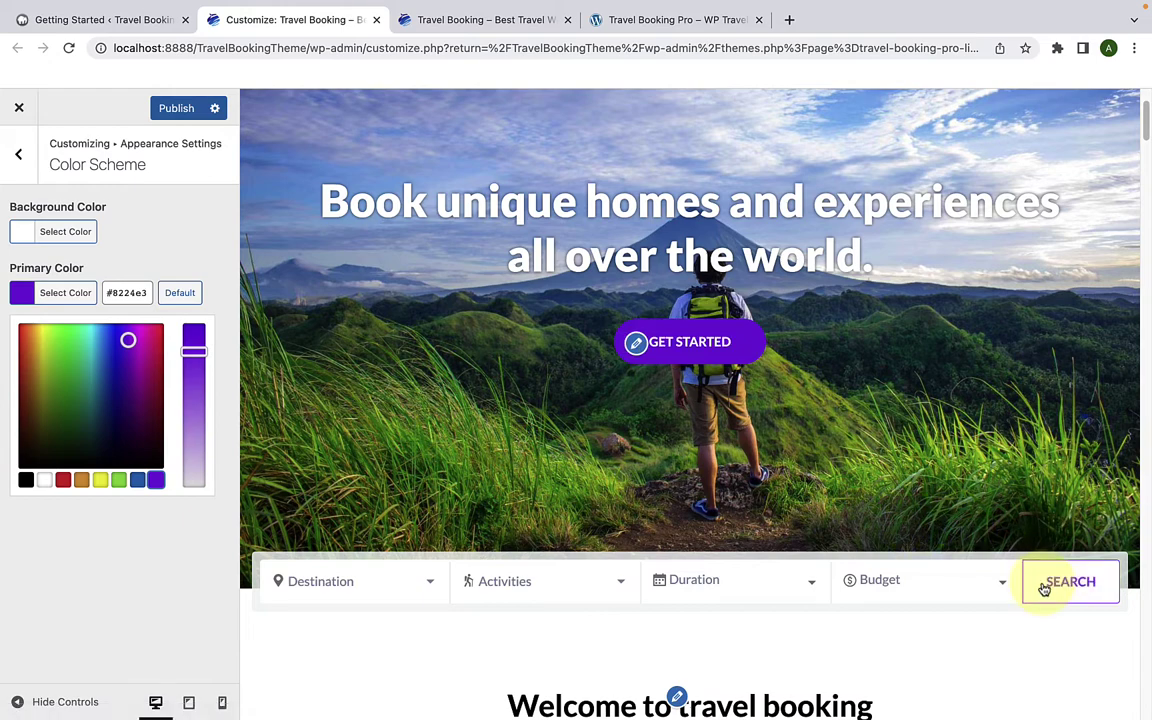
{"action": "left_click", "coordinate": [117, 483]}
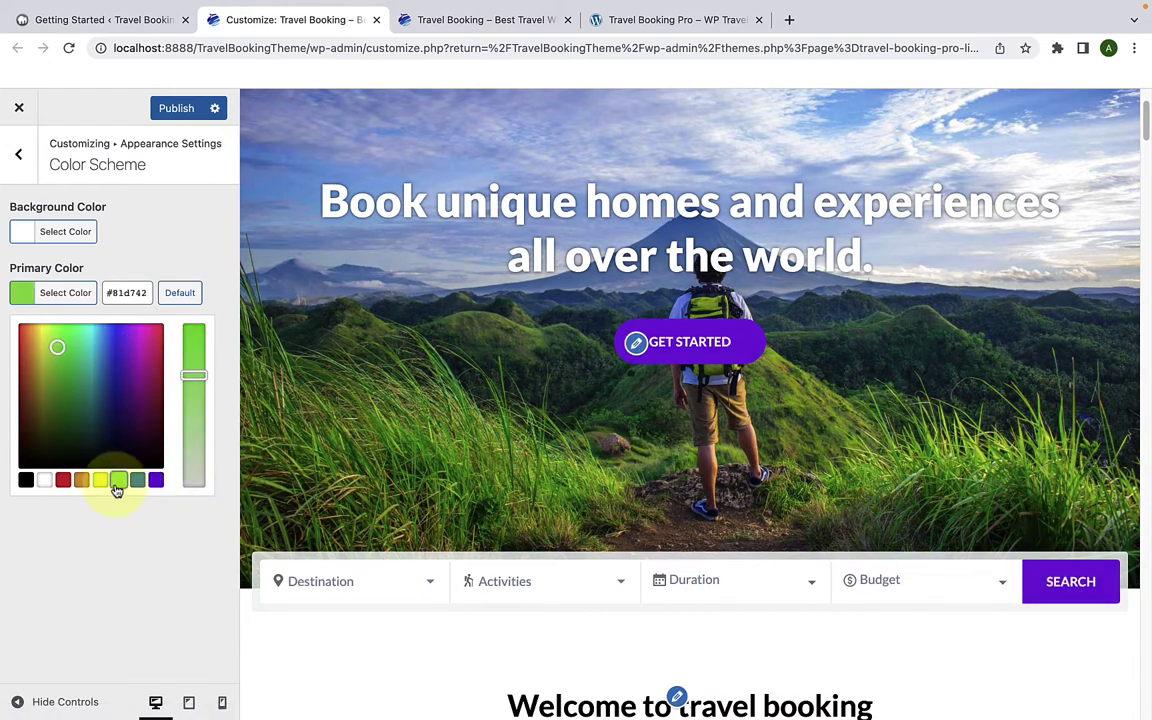
Step: Darken the green primary colour, then reset it to the default #5c7cfb and go back
{"action": "scroll", "coordinate": [999, 590], "scroll_direction": "down", "scroll_amount": 5}
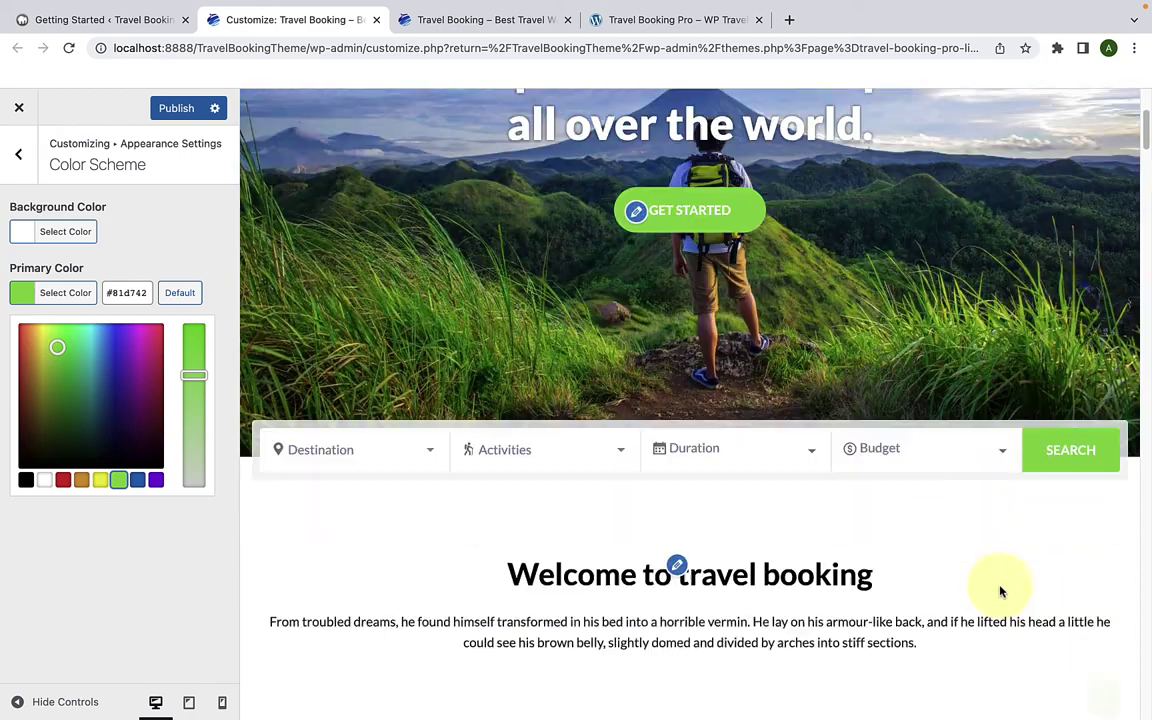
{"action": "scroll", "coordinate": [999, 592], "scroll_direction": "down", "scroll_amount": 10}
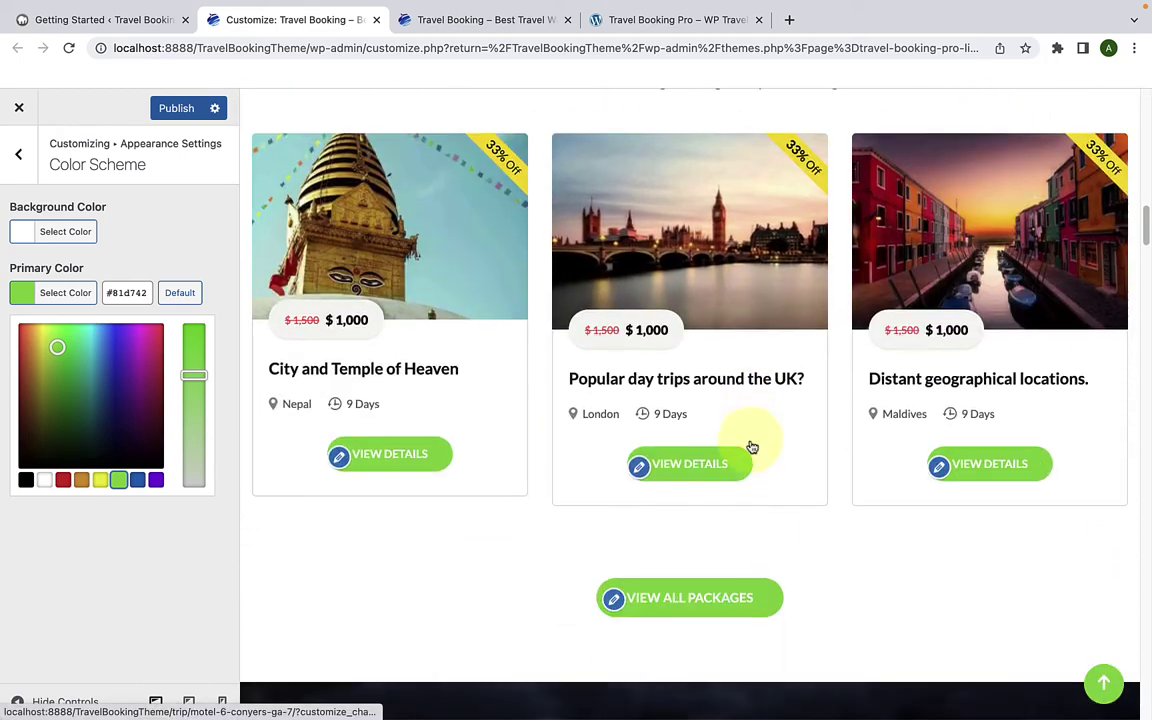
{"action": "left_click", "coordinate": [62, 347]}
{"action": "left_click_drag", "start_coordinate": [62, 347], "coordinate": [67, 355]}
{"action": "left_click_drag", "start_coordinate": [193, 375], "coordinate": [190, 398]}
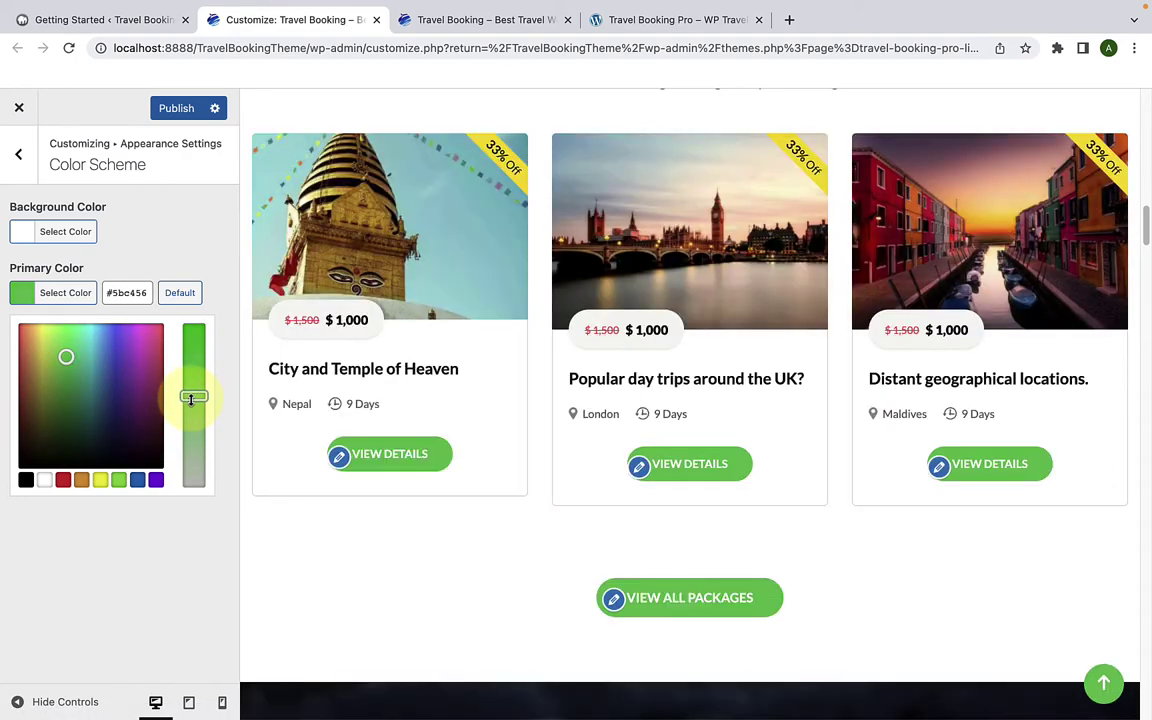
{"action": "left_click", "coordinate": [138, 293]}
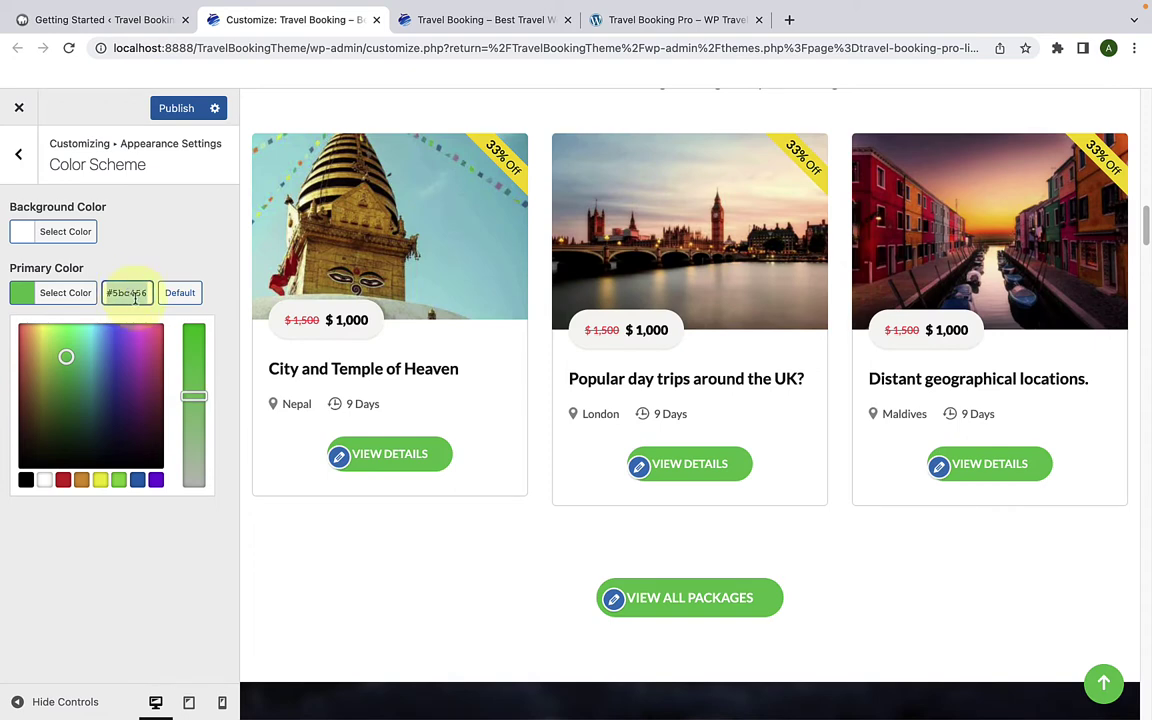
{"action": "double_click", "coordinate": [134, 296]}
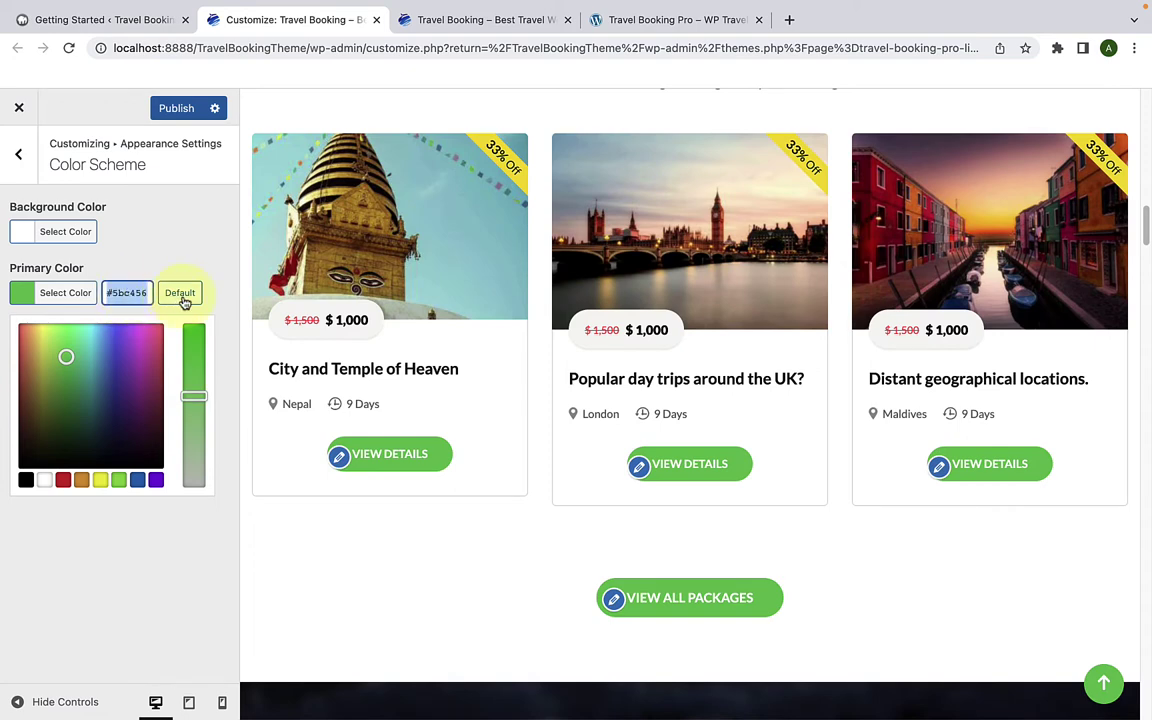
{"action": "left_click", "coordinate": [182, 296]}
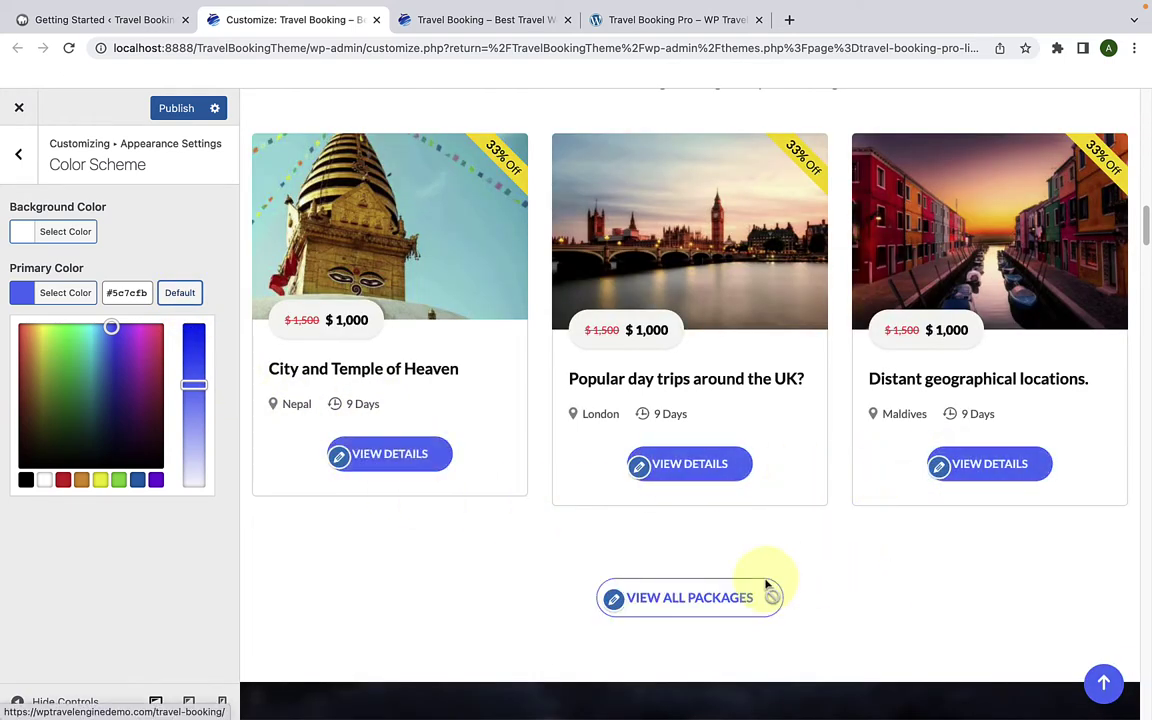
{"action": "left_click", "coordinate": [20, 158]}
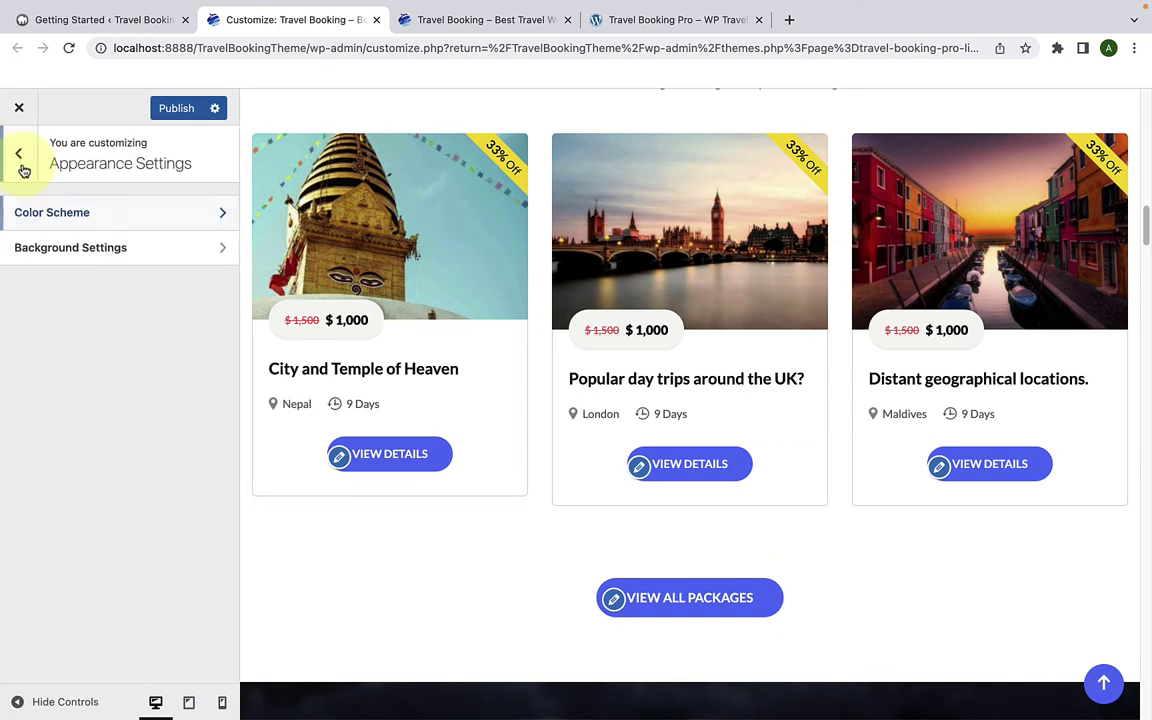
Step: Switch the body background to Pattern, keep No bg selected, and return to the main section list
{"action": "left_click", "coordinate": [69, 248]}
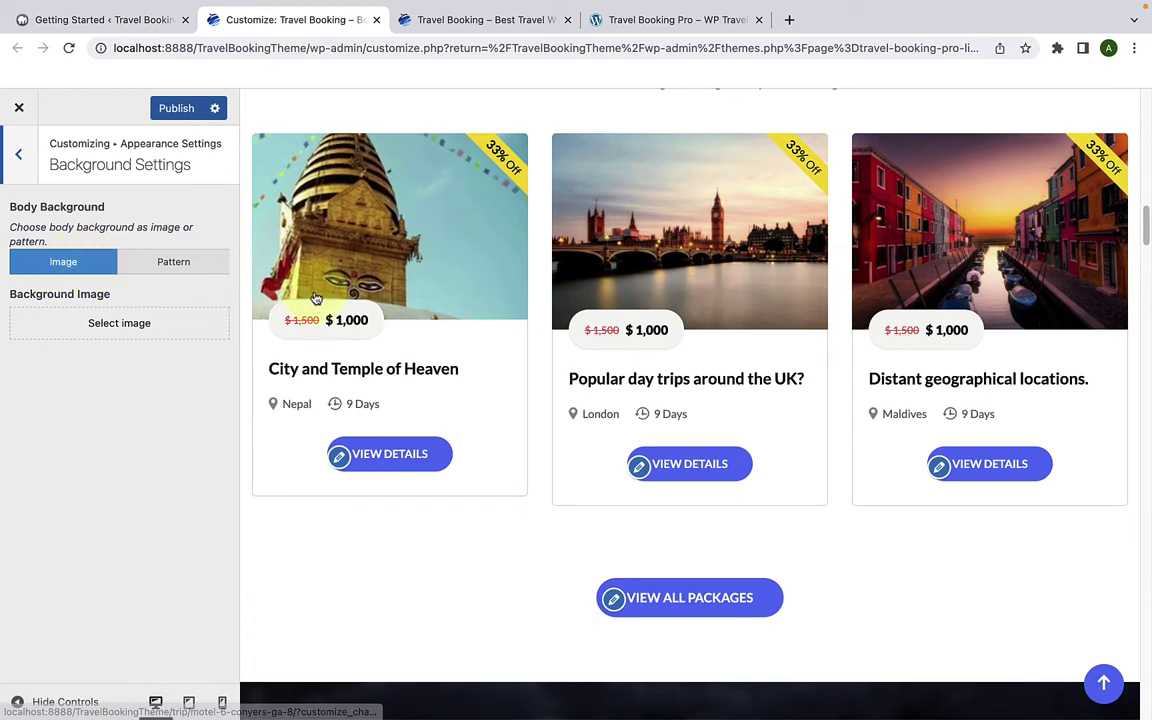
{"action": "left_click", "coordinate": [180, 273]}
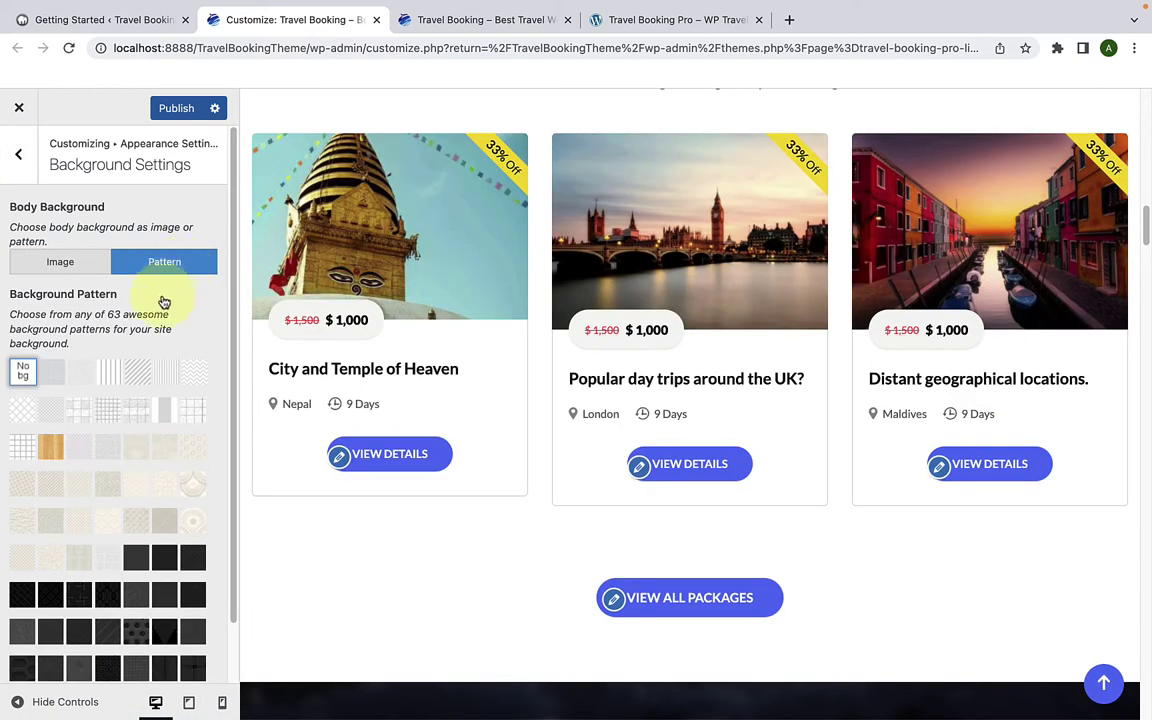
{"action": "scroll", "coordinate": [145, 346], "scroll_direction": "down", "scroll_amount": 1}
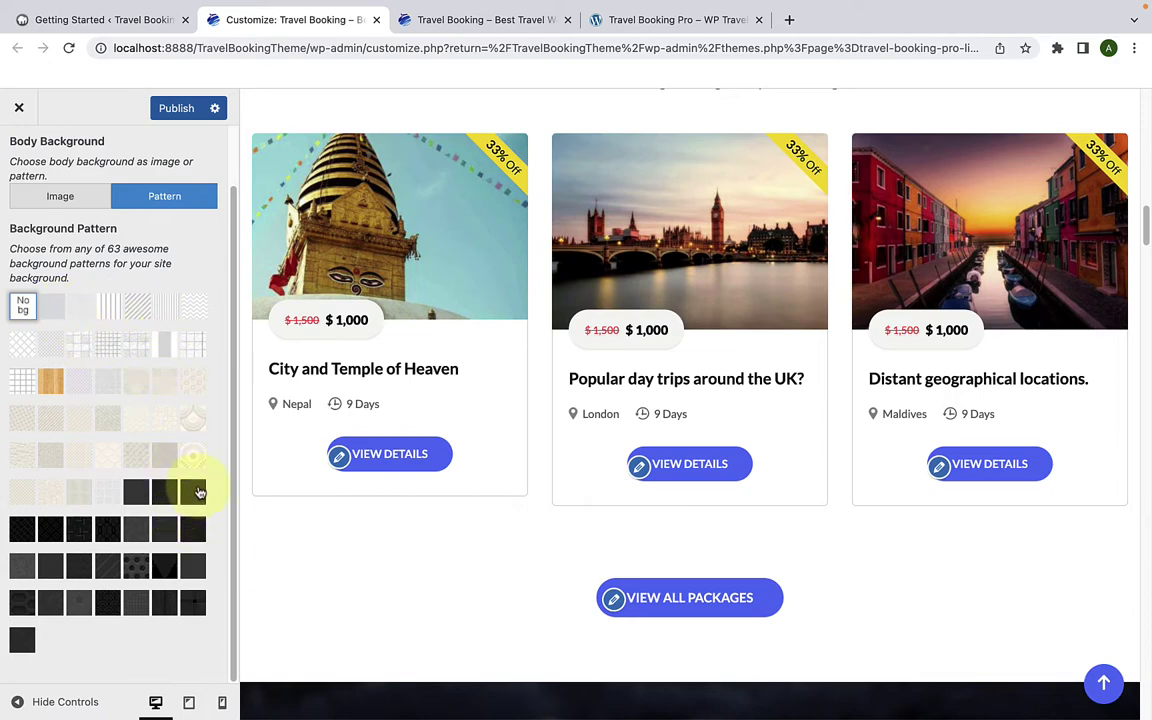
{"action": "scroll", "coordinate": [368, 419], "scroll_direction": "up", "scroll_amount": 3}
{"action": "scroll", "coordinate": [368, 419], "scroll_direction": "up", "scroll_amount": 10}
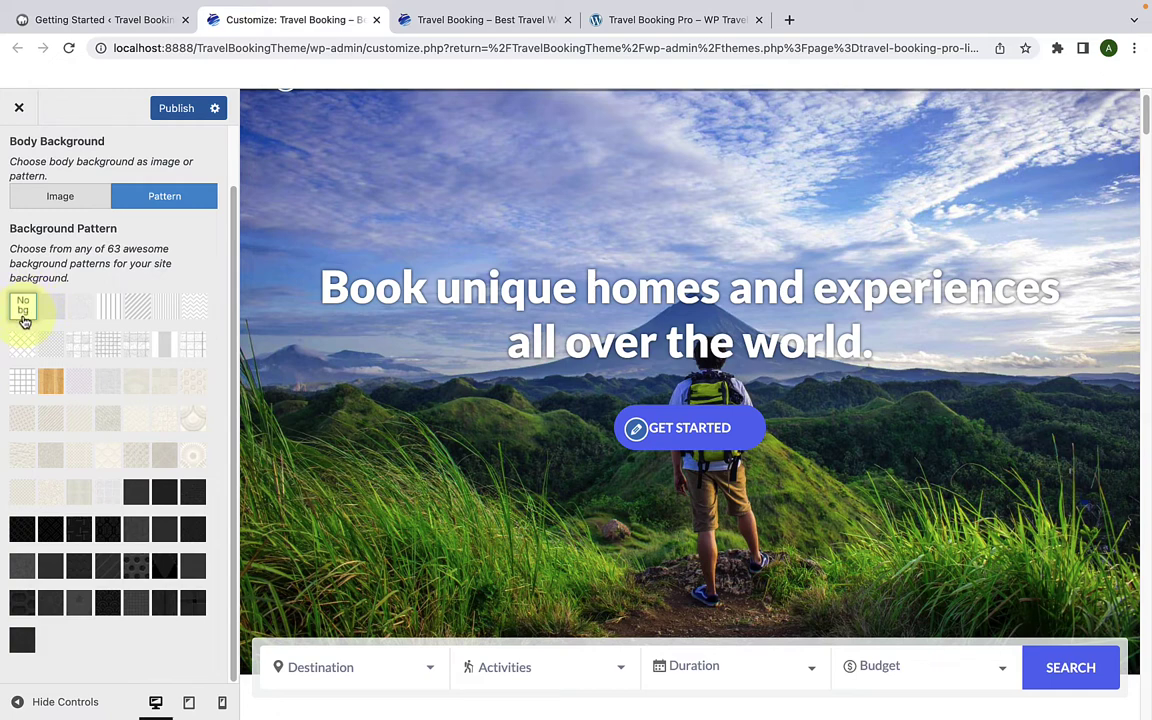
{"action": "scroll", "coordinate": [23, 322], "scroll_direction": "up", "scroll_amount": 3}
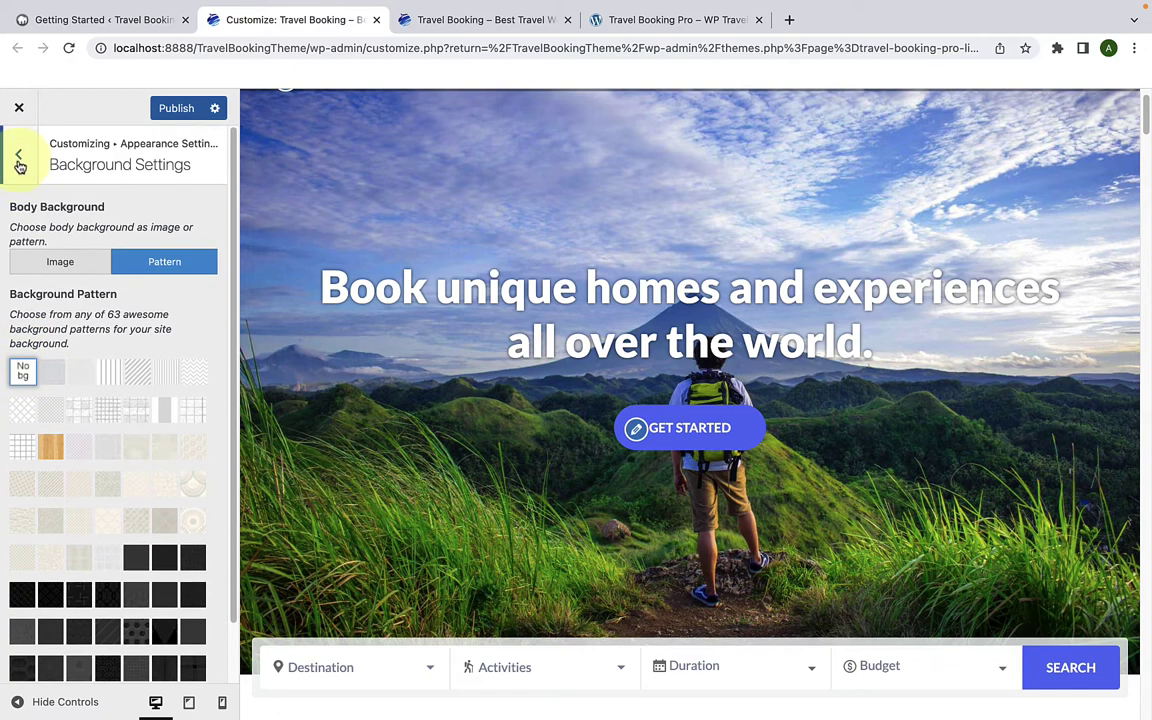
{"action": "left_click", "coordinate": [20, 159]}
{"action": "left_click", "coordinate": [20, 159]}
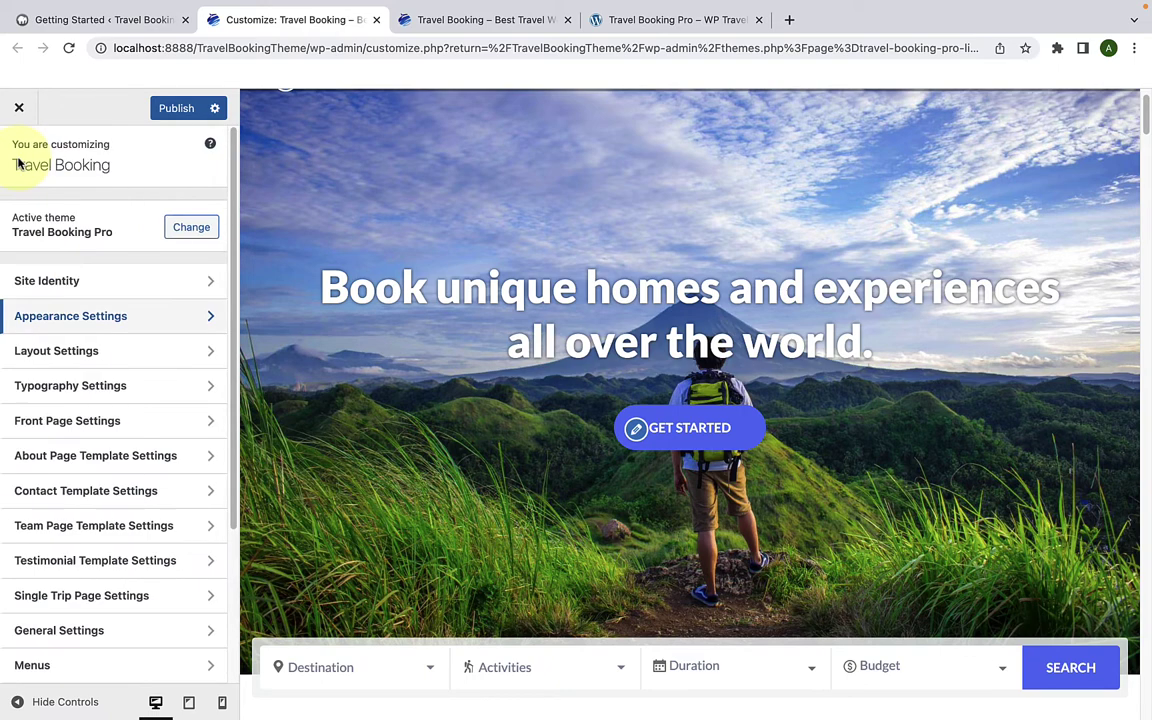
Step: In Layout Settings > Header Layout, preview the second, third and fourth header layouts
{"action": "left_click", "coordinate": [61, 352]}
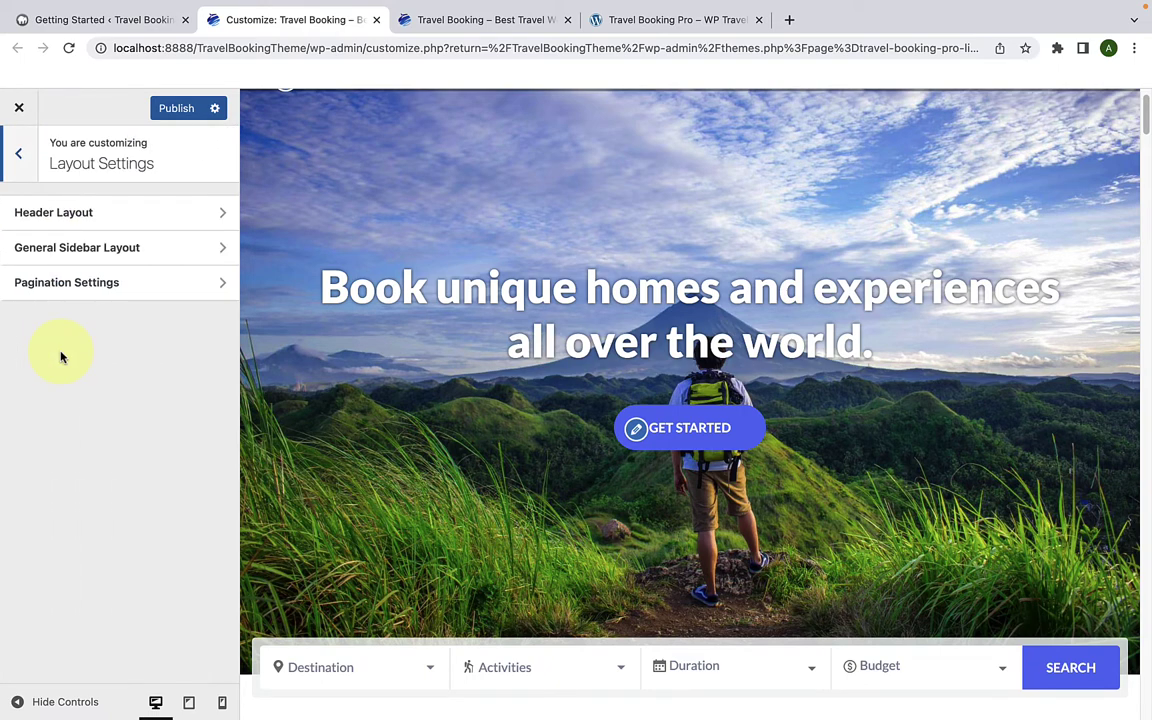
{"action": "left_click", "coordinate": [91, 227]}
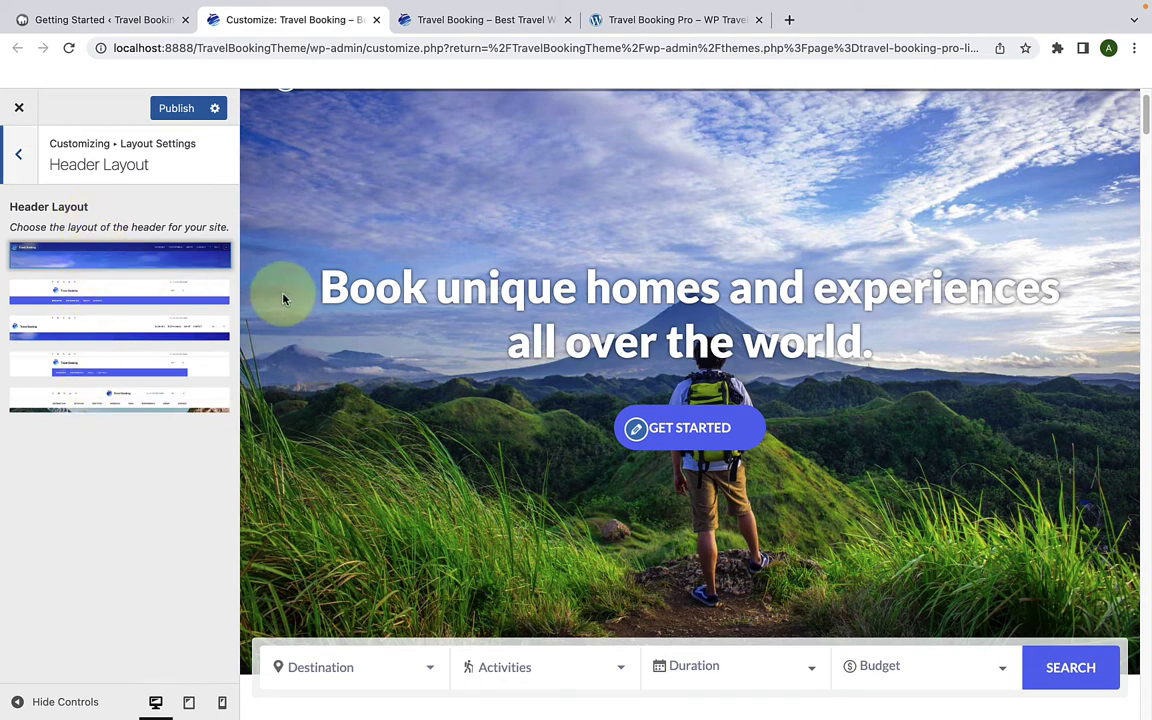
{"action": "scroll", "coordinate": [283, 298], "scroll_direction": "up", "scroll_amount": 1}
{"action": "left_click", "coordinate": [113, 306]}
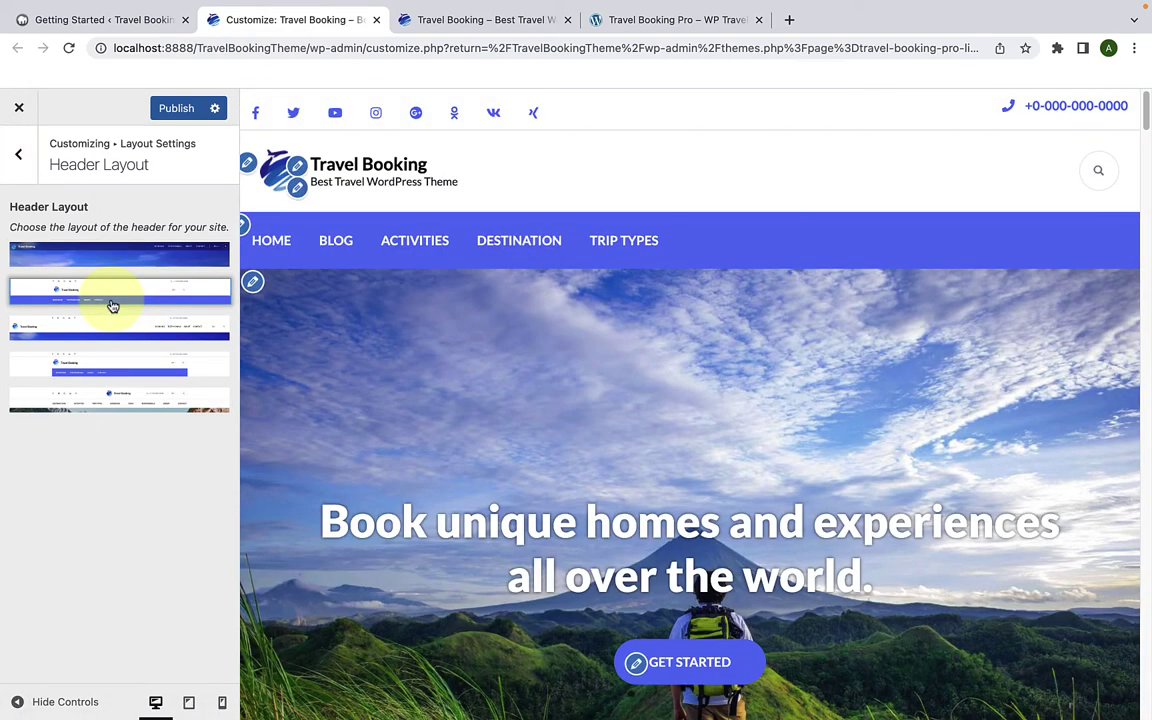
{"action": "left_click", "coordinate": [121, 348]}
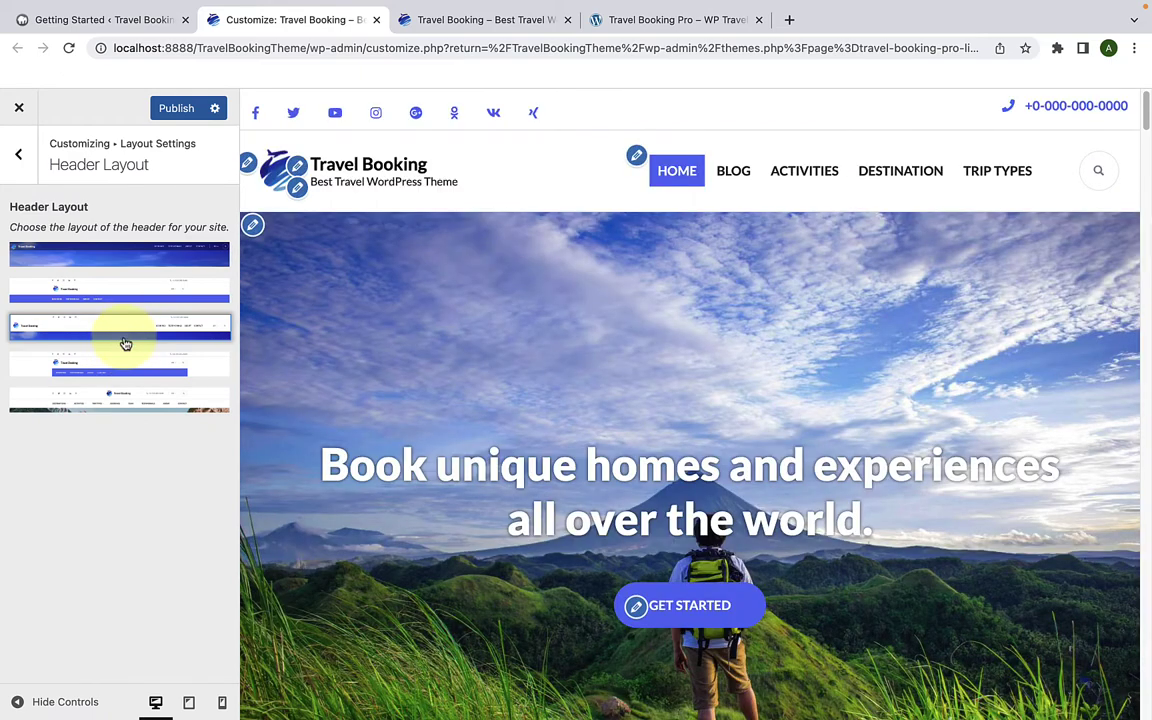
{"action": "left_click", "coordinate": [160, 366]}
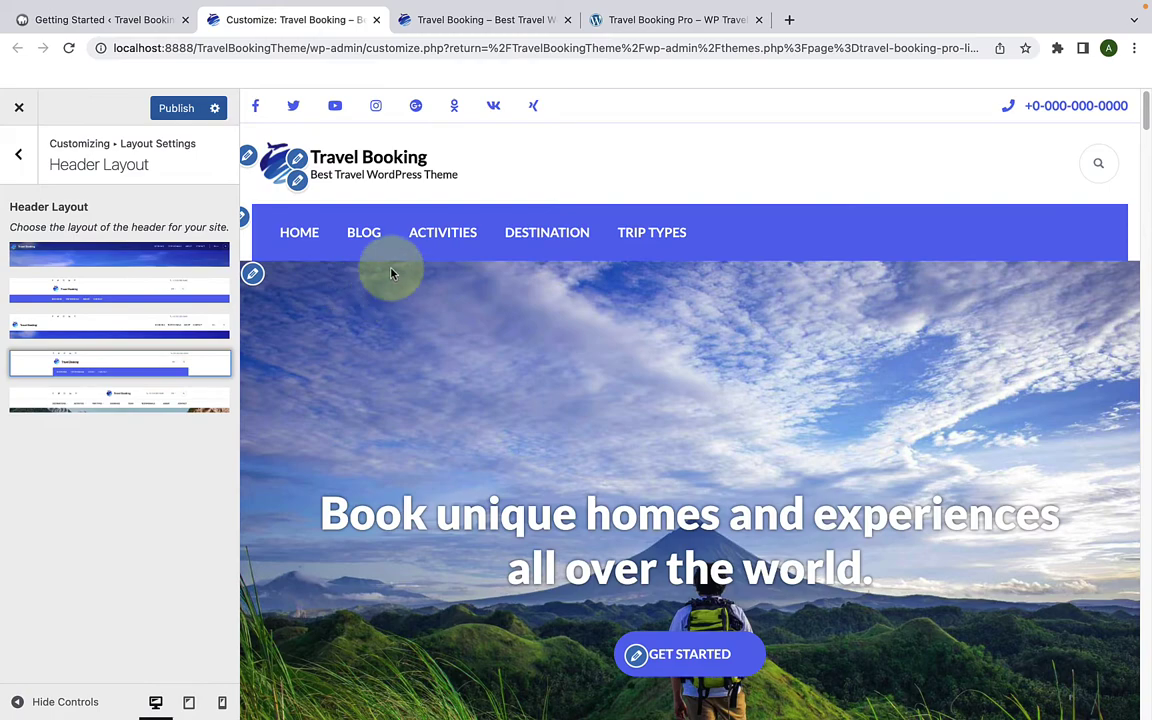
Step: Preview the fifth header layout, then switch back to the first one
{"action": "scroll", "coordinate": [359, 376], "scroll_direction": "down", "scroll_amount": 1}
{"action": "scroll", "coordinate": [359, 376], "scroll_direction": "up", "scroll_amount": 1}
{"action": "left_click", "coordinate": [167, 400]}
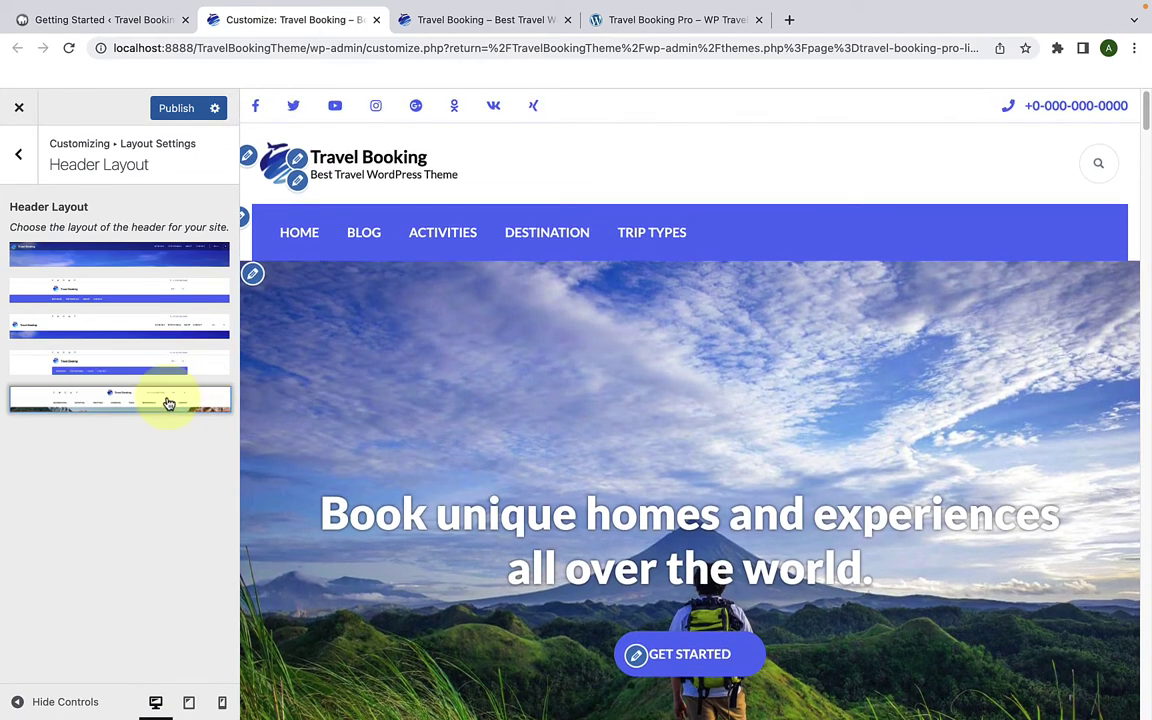
{"action": "scroll", "coordinate": [428, 340], "scroll_direction": "down", "scroll_amount": 2}
{"action": "scroll", "coordinate": [432, 352], "scroll_direction": "up", "scroll_amount": 2}
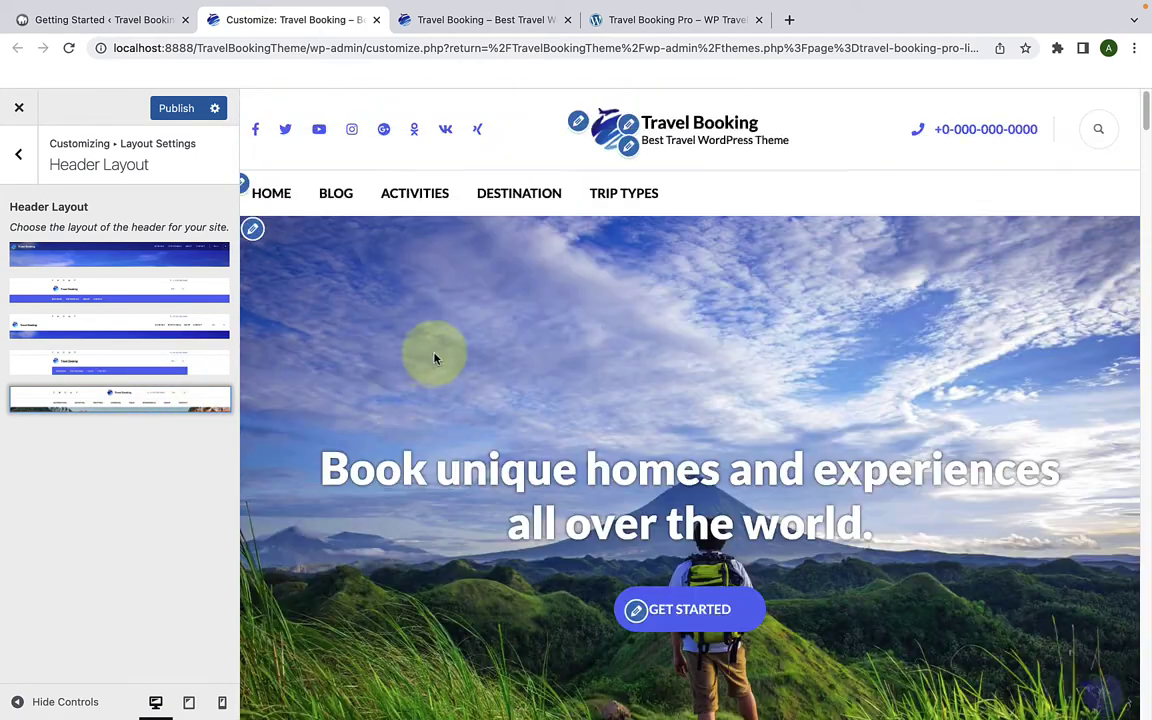
{"action": "left_click", "coordinate": [170, 263]}
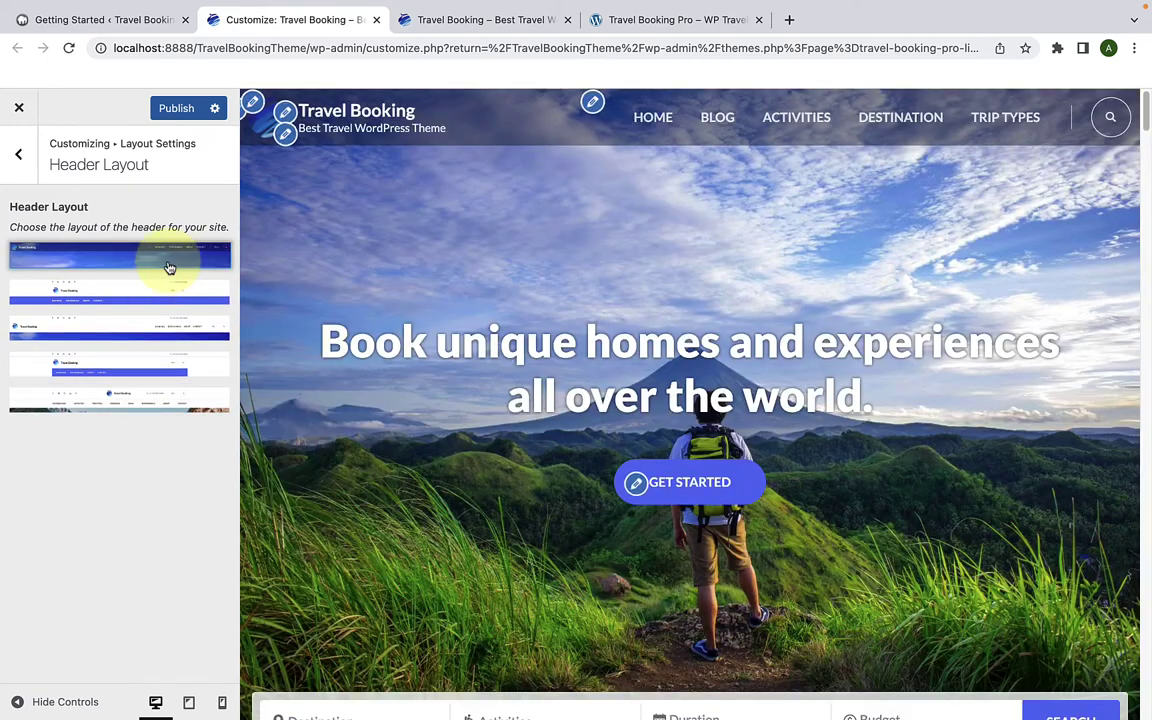
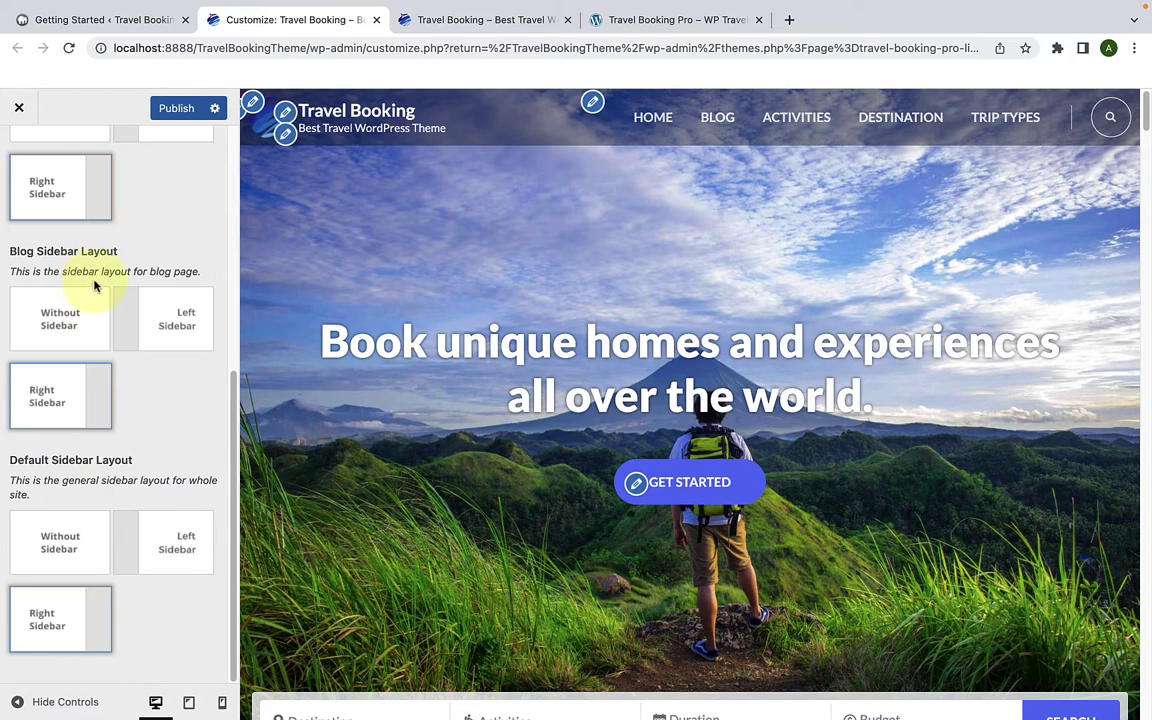
Step: Preview the Blog page and switch its Blog Sidebar Layout to Without Sidebar
{"action": "left_click", "coordinate": [717, 119]}
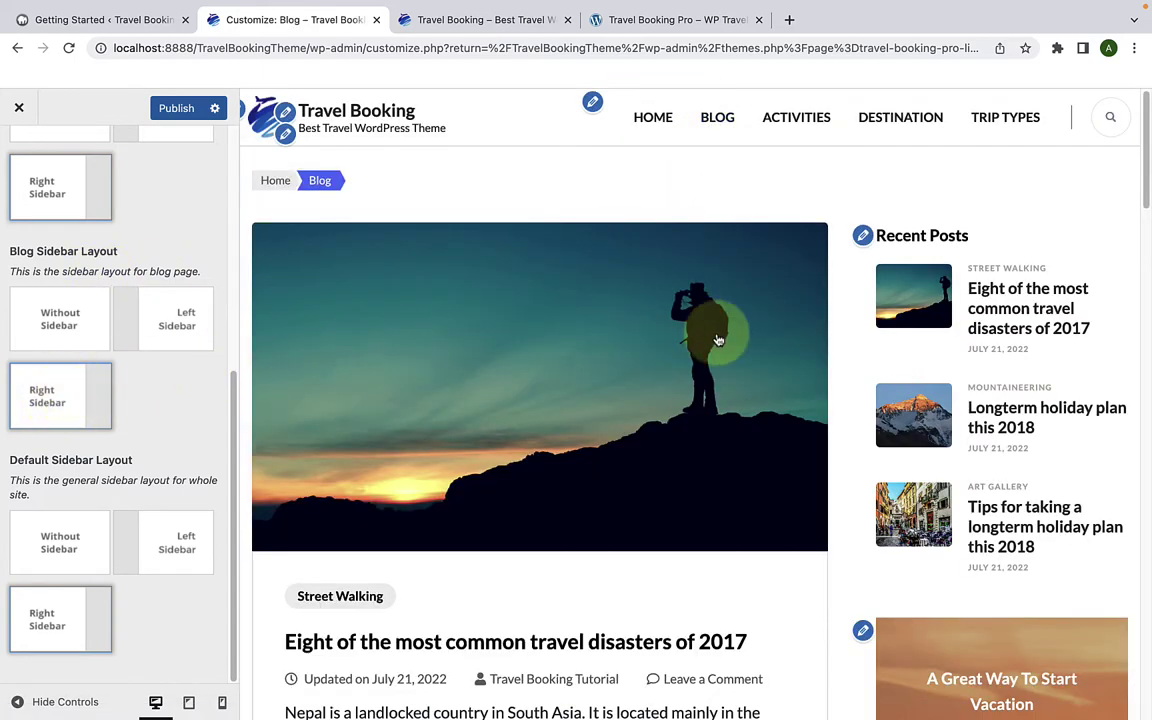
{"action": "scroll", "coordinate": [864, 334], "scroll_direction": "down", "scroll_amount": 6}
{"action": "scroll", "coordinate": [870, 340], "scroll_direction": "up", "scroll_amount": 3}
{"action": "scroll", "coordinate": [876, 347], "scroll_direction": "up", "scroll_amount": 3}
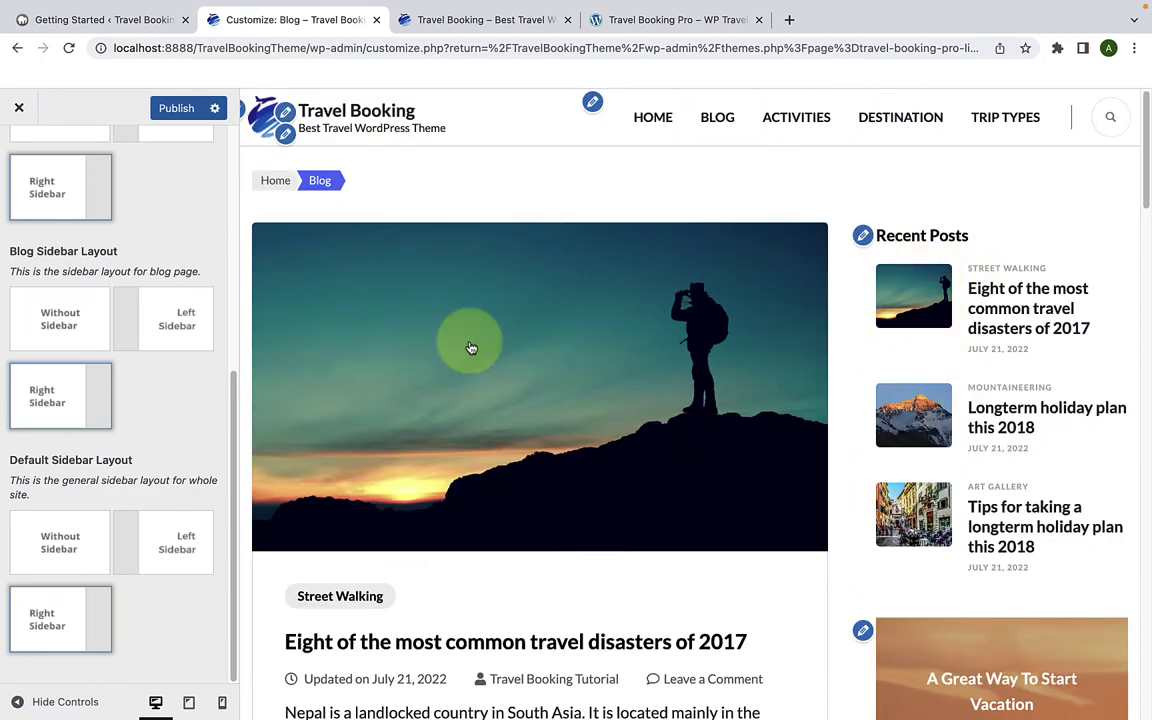
{"action": "left_click", "coordinate": [77, 329]}
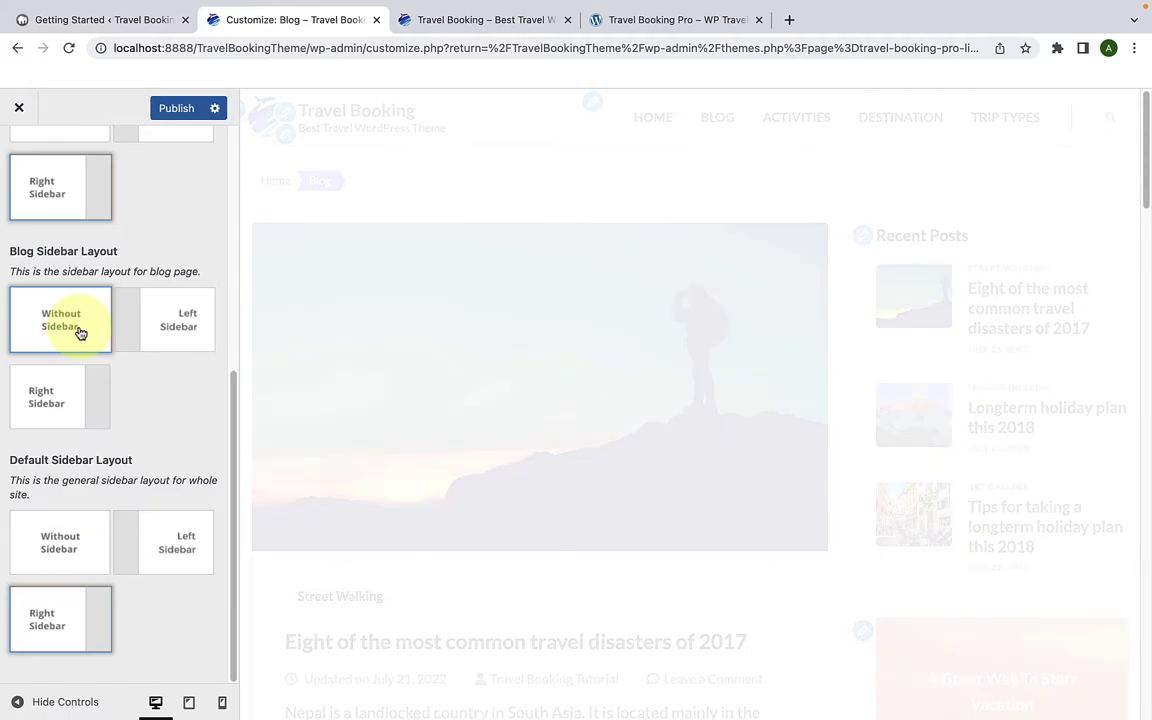
{"action": "scroll", "coordinate": [496, 427], "scroll_direction": "down", "scroll_amount": 15}
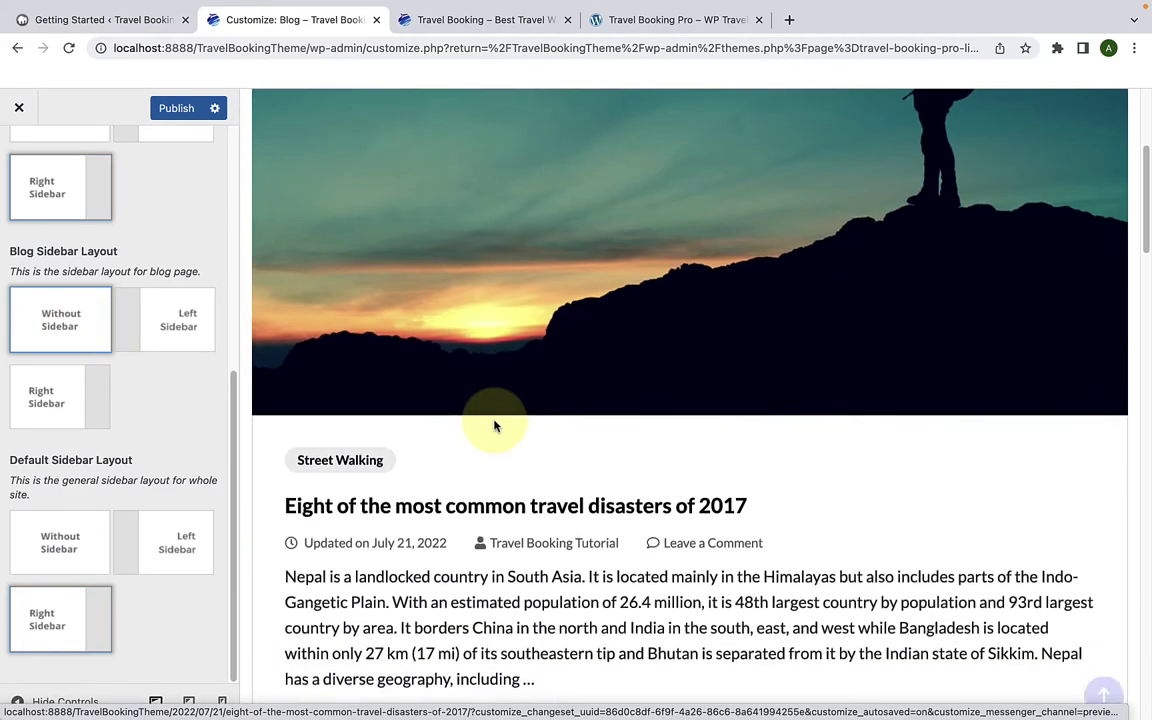
{"action": "scroll", "coordinate": [496, 427], "scroll_direction": "down", "scroll_amount": 5}
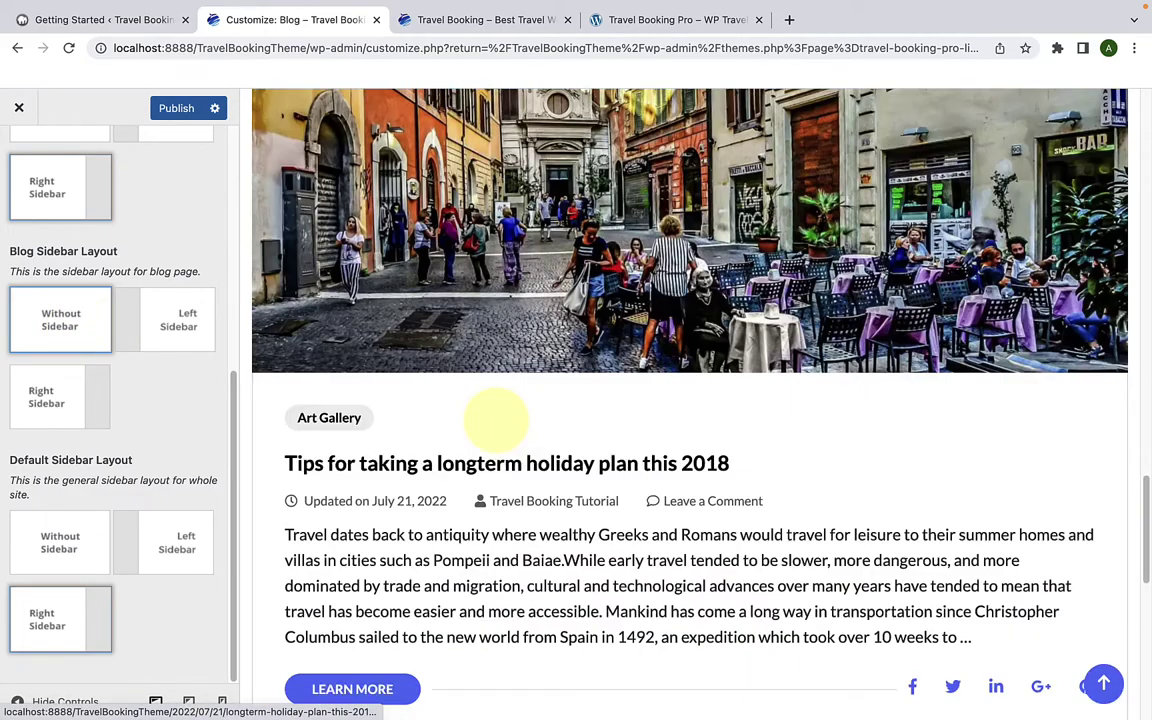
Step: Set the Blog Sidebar Layout back to Right Sidebar
{"action": "left_click", "coordinate": [90, 387]}
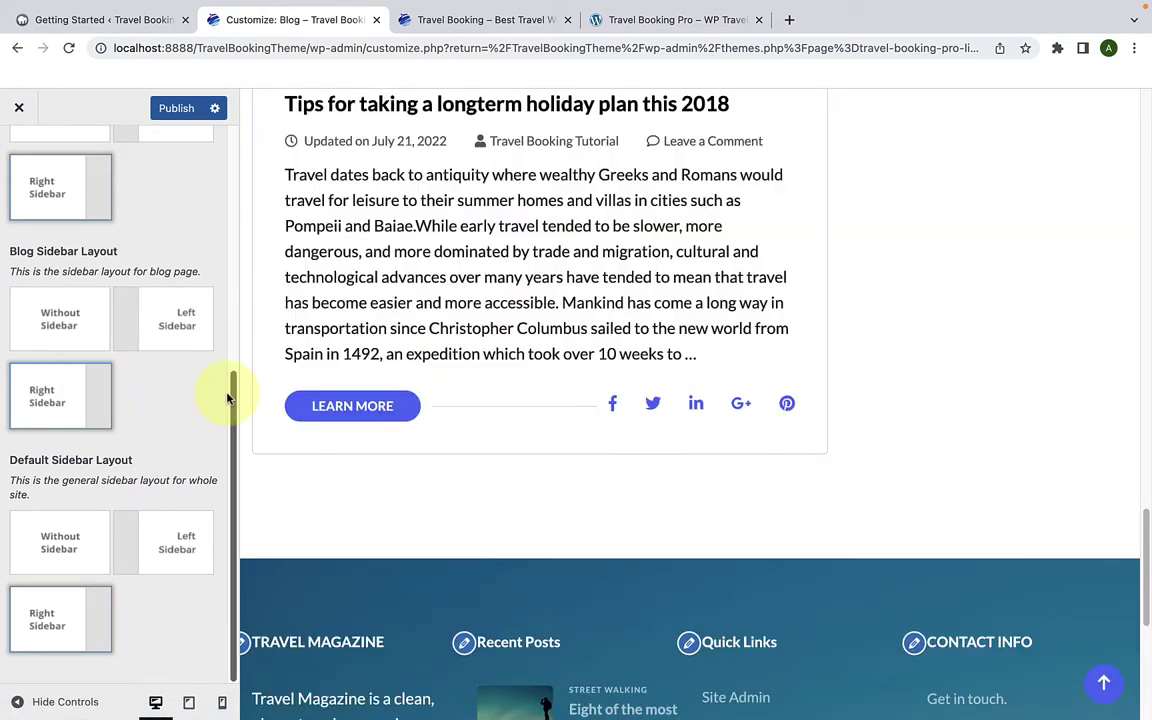
{"action": "scroll", "coordinate": [564, 342], "scroll_direction": "up", "scroll_amount": 15}
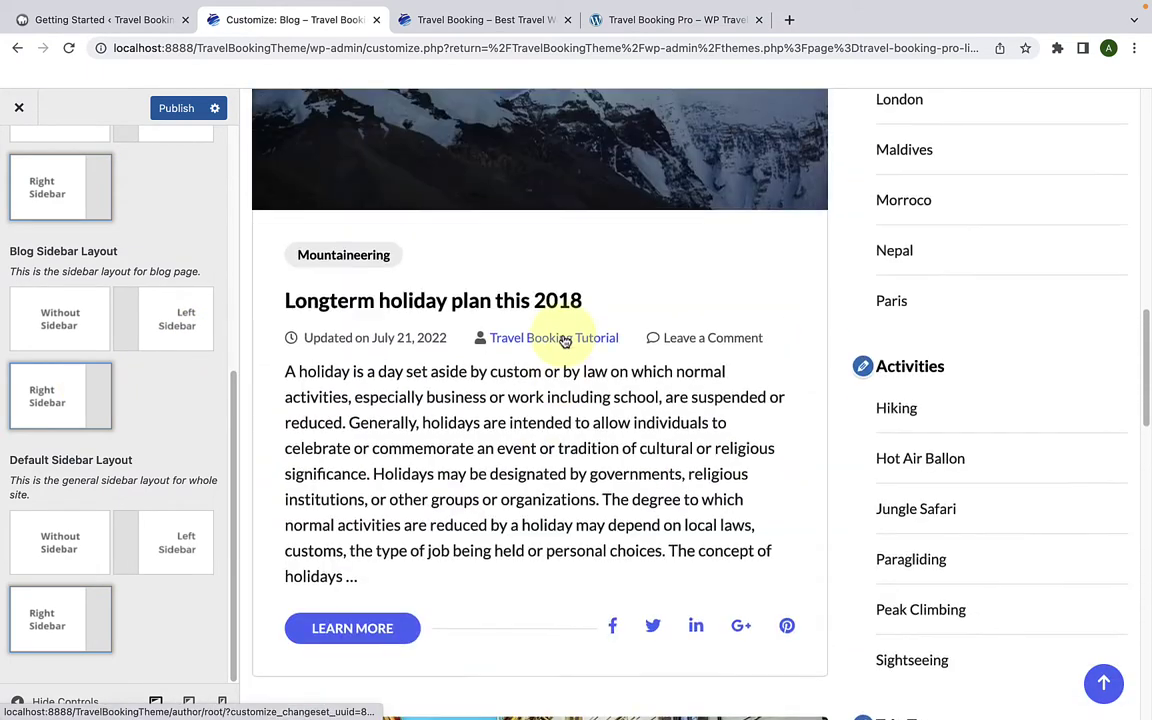
{"action": "scroll", "coordinate": [564, 342], "scroll_direction": "up", "scroll_amount": 5}
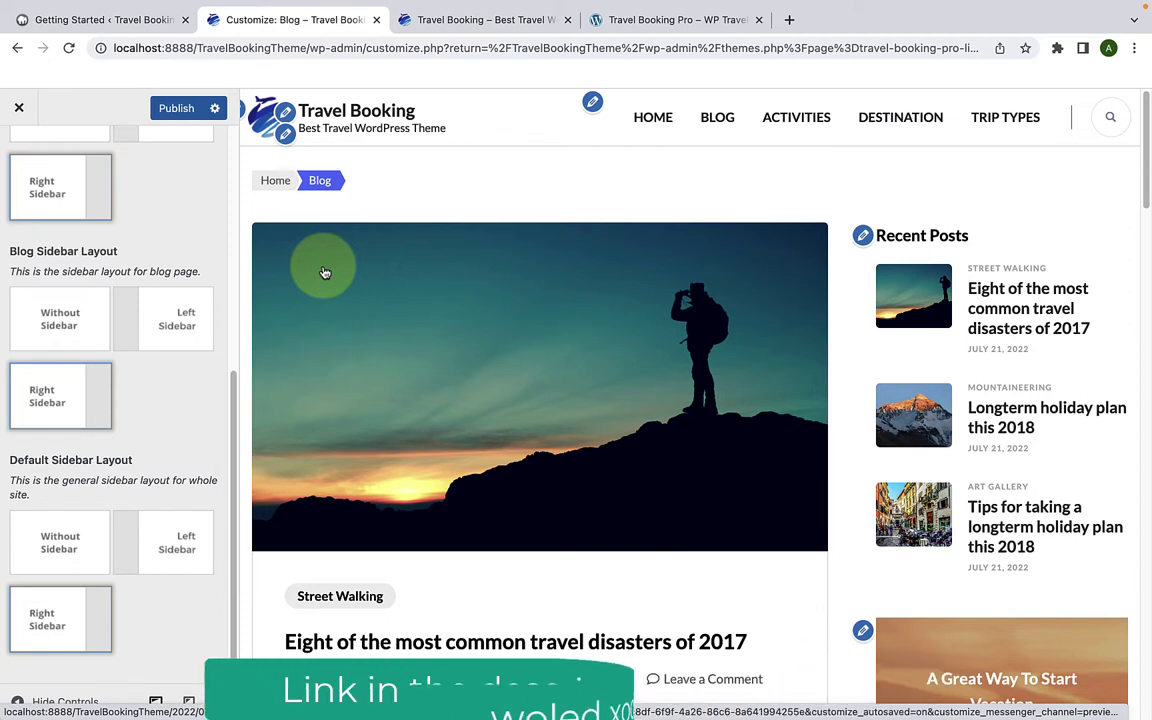
{"action": "scroll", "coordinate": [210, 288], "scroll_direction": "up", "scroll_amount": 5}
{"action": "scroll", "coordinate": [210, 270], "scroll_direction": "up", "scroll_amount": 3}
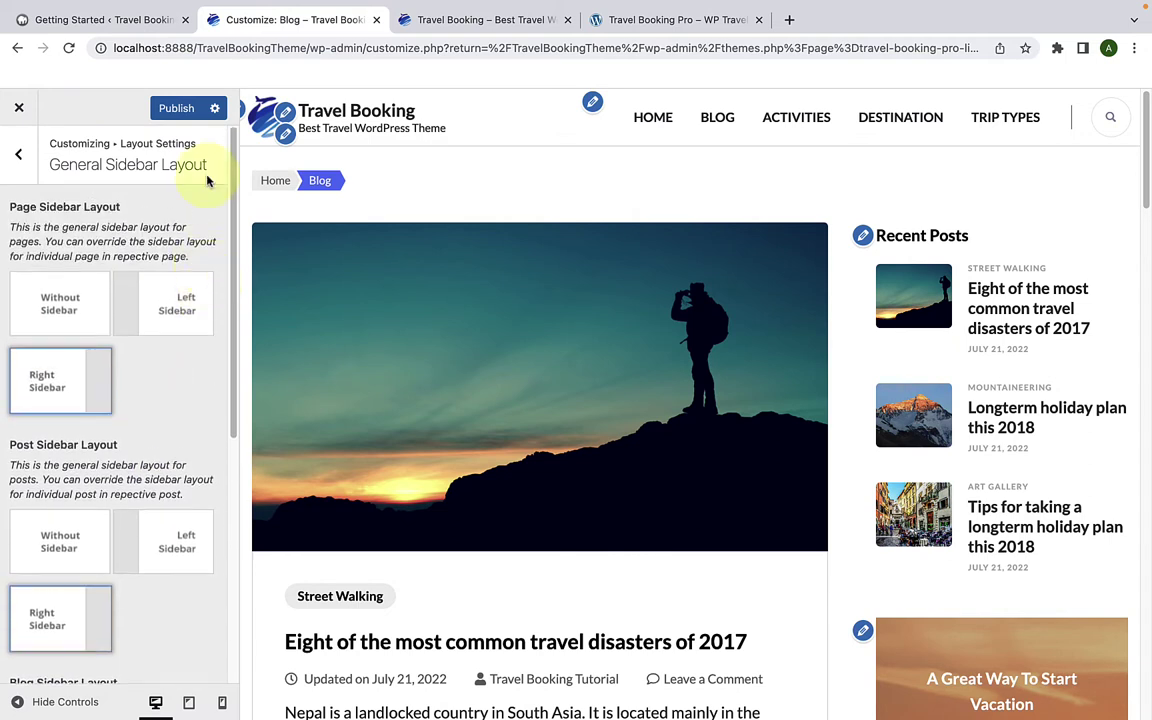
Step: Publish the sidebar changes and open Pagination Settings, currently set to Numbered (1 2 3 4...)
{"action": "left_click", "coordinate": [177, 110]}
{"action": "left_click", "coordinate": [12, 155]}
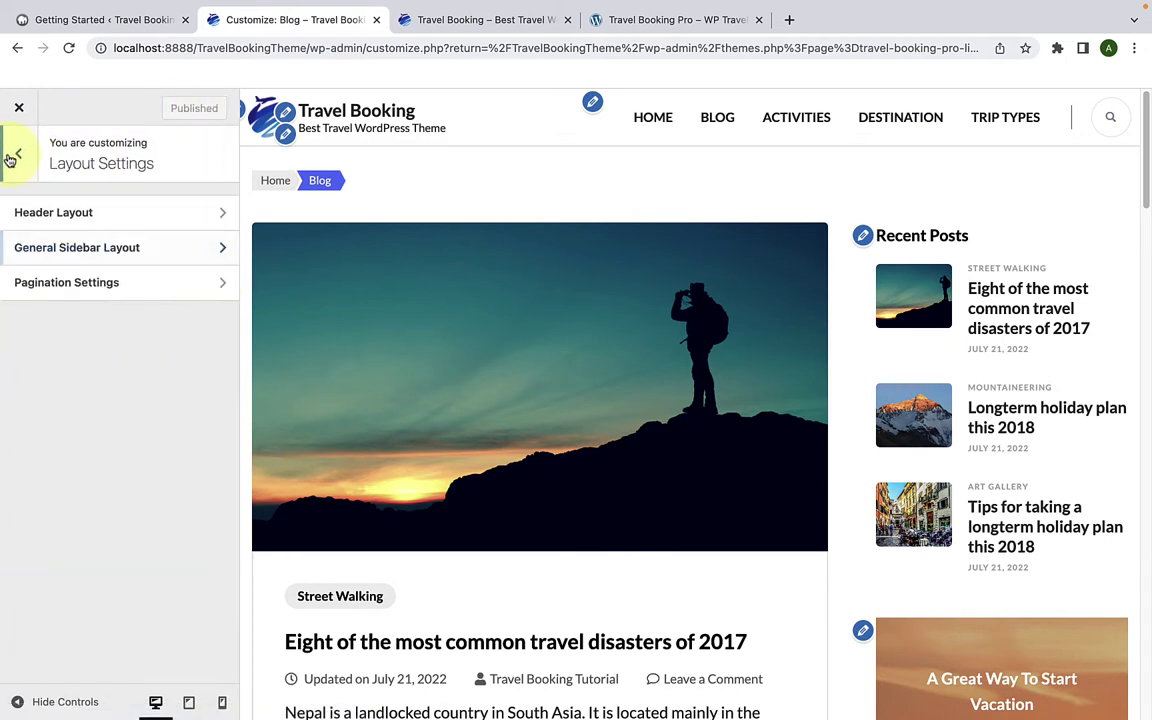
{"action": "left_click", "coordinate": [70, 285]}
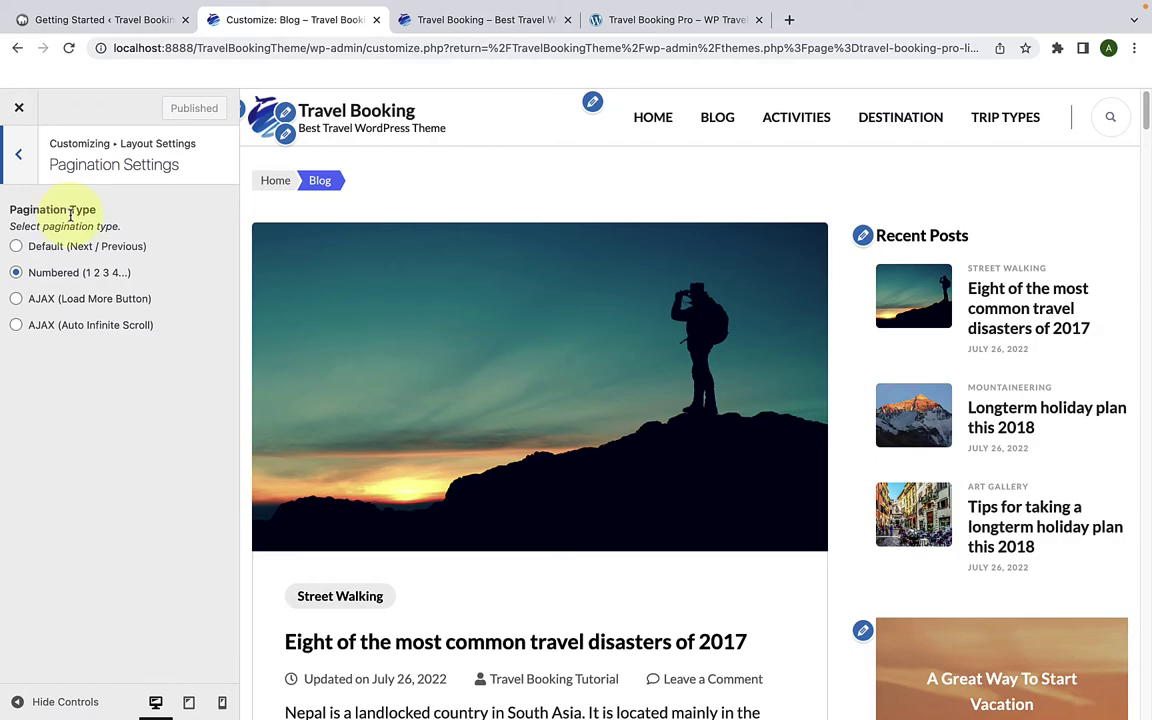
{"action": "scroll", "coordinate": [468, 384], "scroll_direction": "down", "scroll_amount": 15}
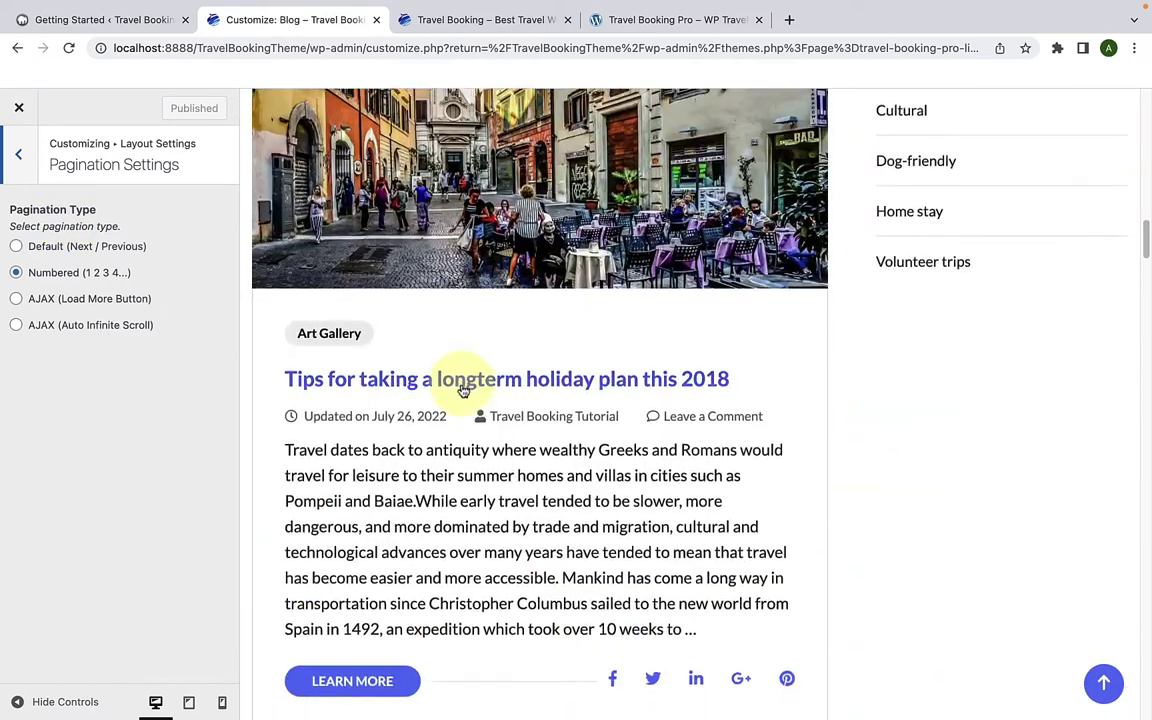
{"action": "scroll", "coordinate": [463, 390], "scroll_direction": "down", "scroll_amount": 20}
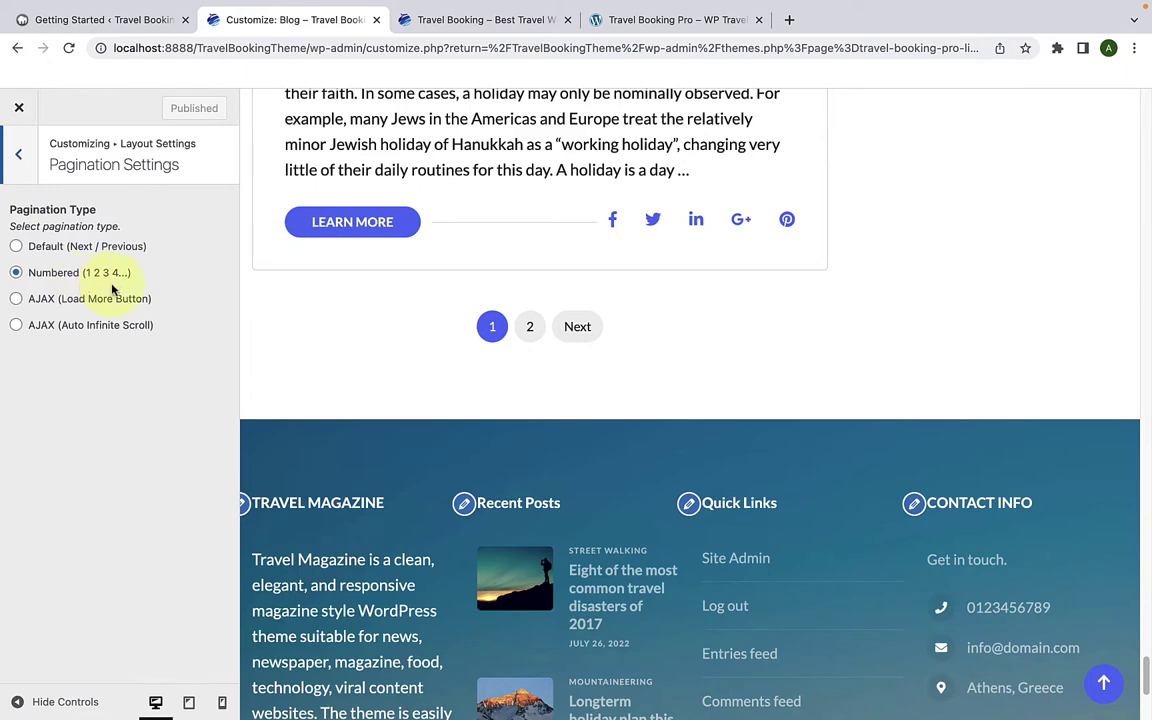
Step: Switch blog pagination to AJAX (Load More Button) and test Load More Posts in the preview
{"action": "left_click", "coordinate": [18, 250]}
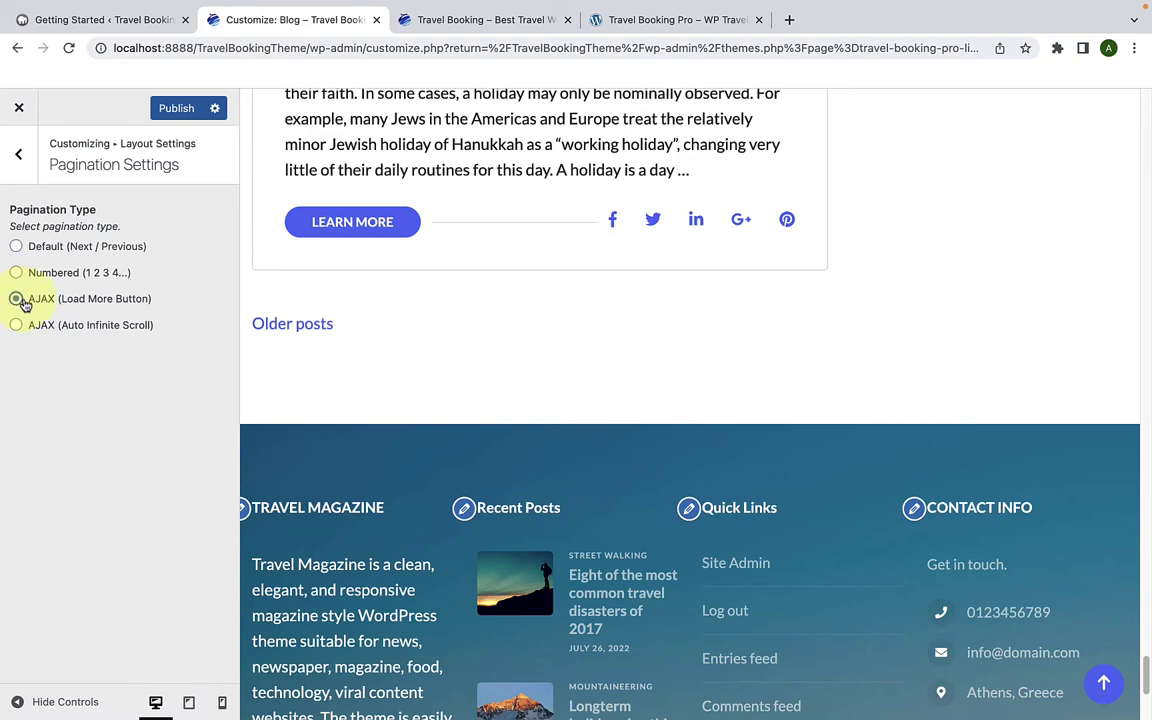
{"action": "left_click", "coordinate": [17, 299]}
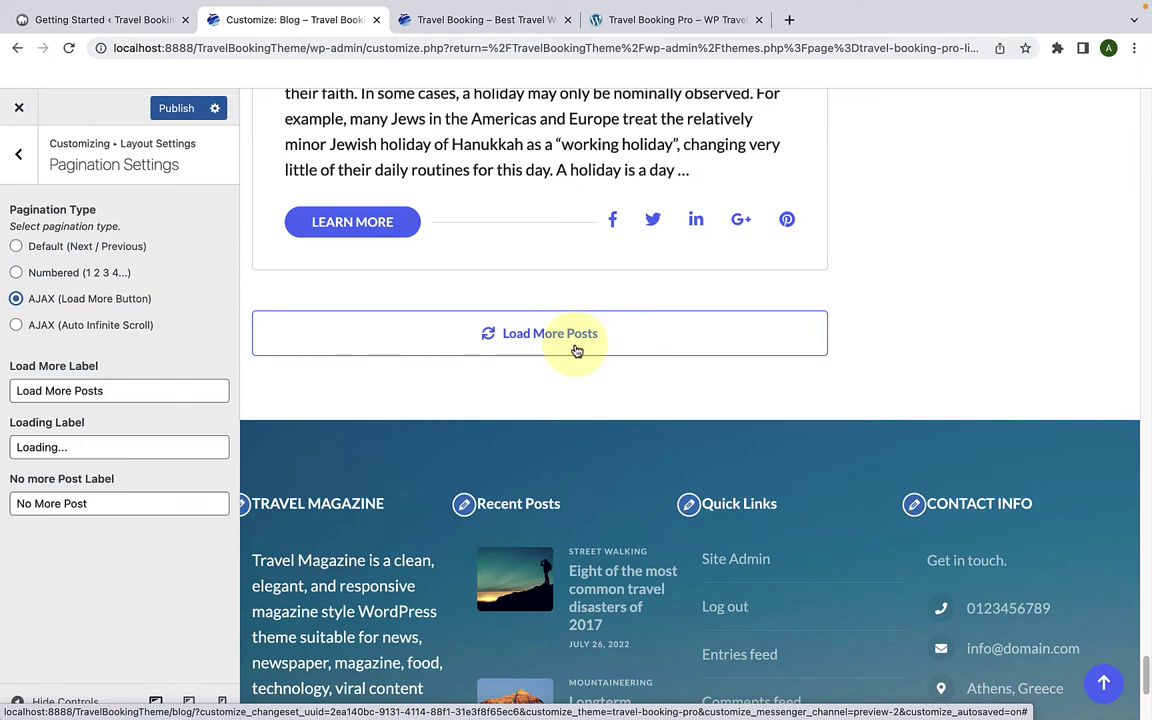
{"action": "left_click", "coordinate": [76, 392]}
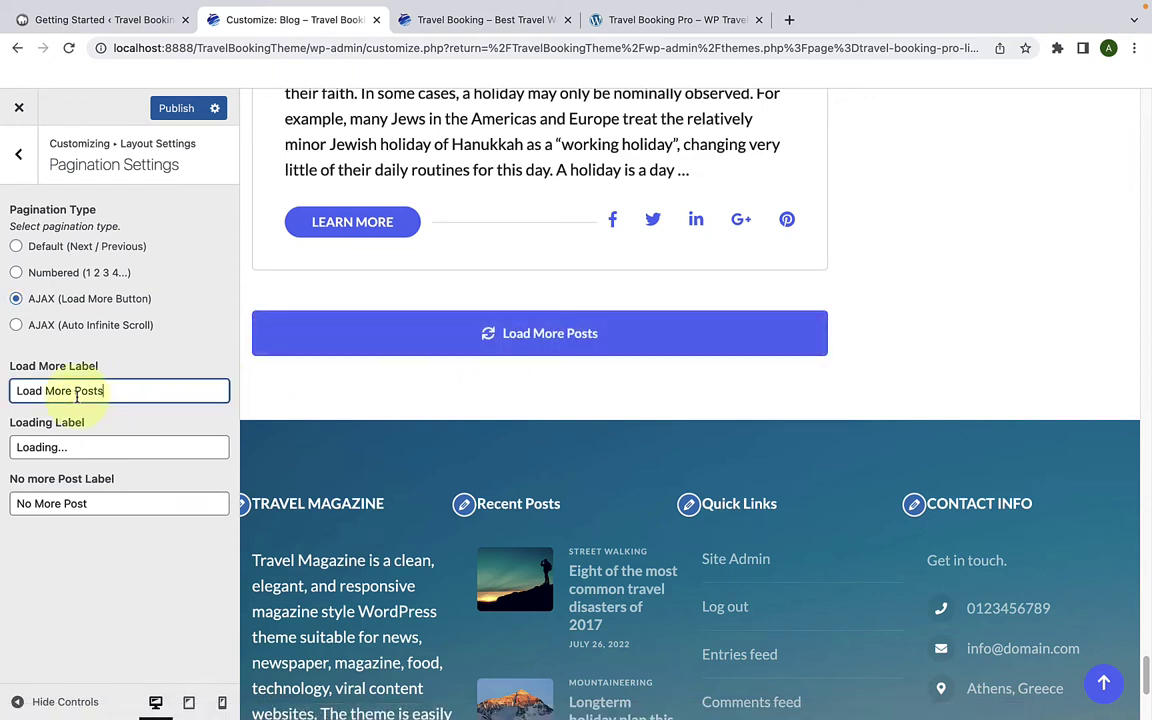
{"action": "left_click_drag", "start_coordinate": [104, 391], "coordinate": [10, 390]}
{"action": "left_click", "coordinate": [123, 390]}
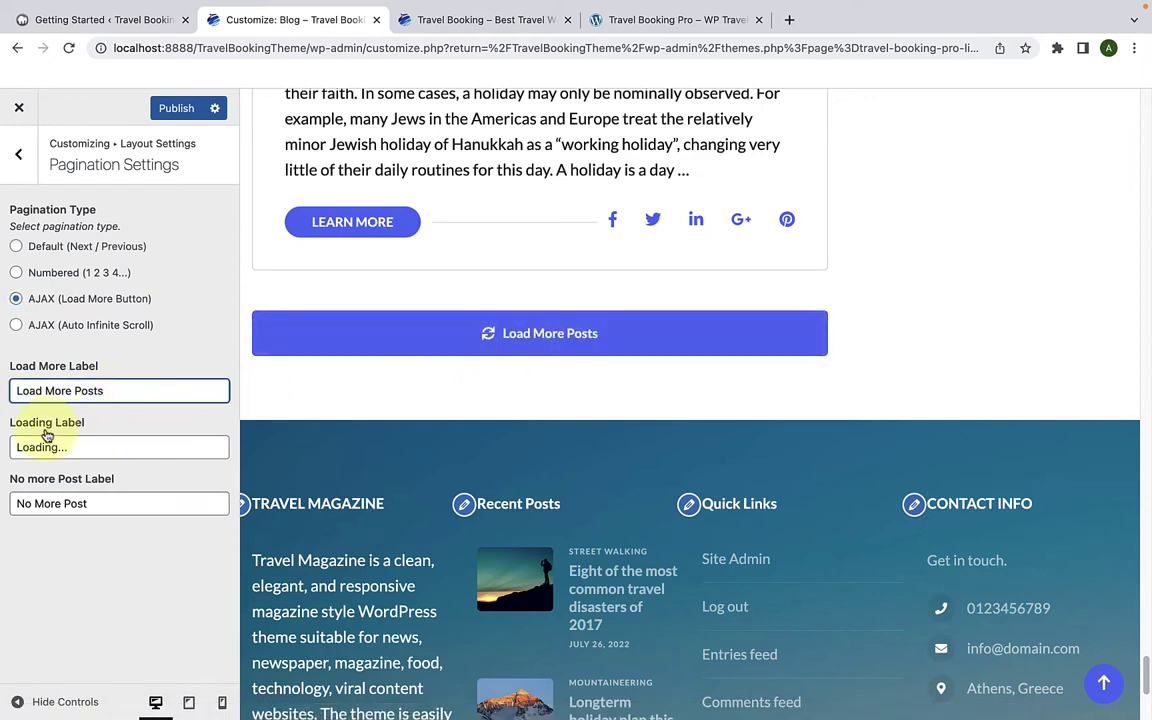
{"action": "left_click", "coordinate": [490, 336]}
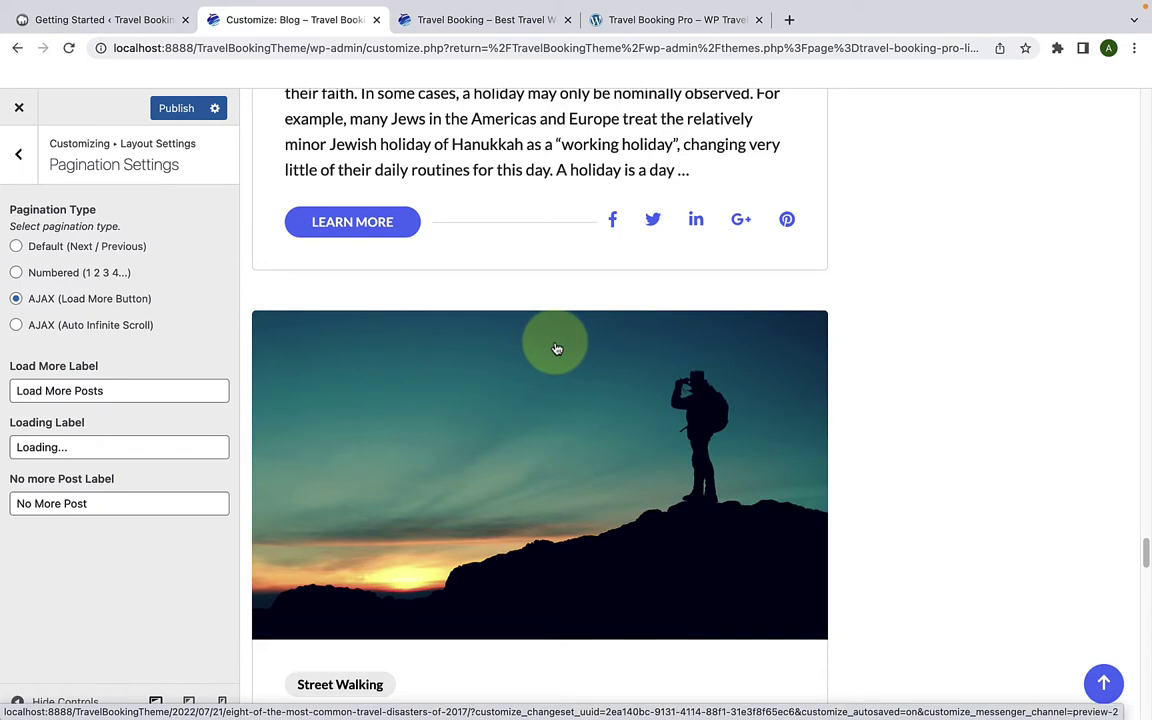
Step: Review the 'Loading...' and 'No More Post' label fields
{"action": "left_click_drag", "start_coordinate": [12, 447], "coordinate": [66, 455]}
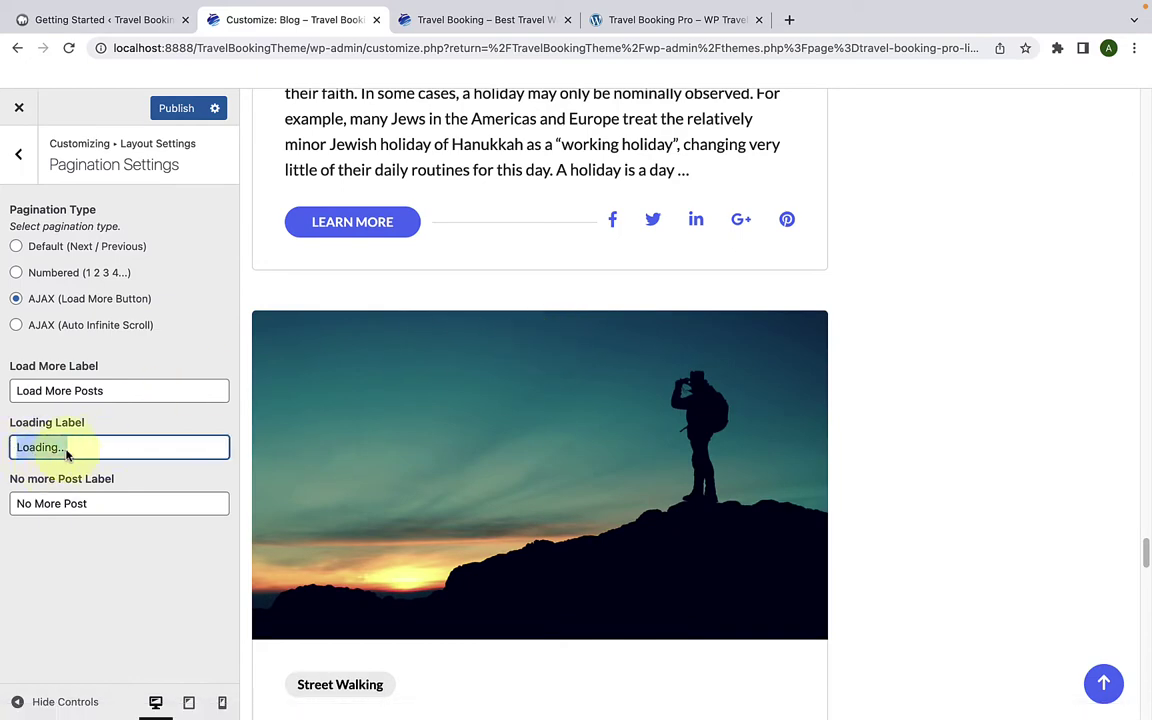
{"action": "scroll", "coordinate": [386, 483], "scroll_direction": "down", "scroll_amount": 15}
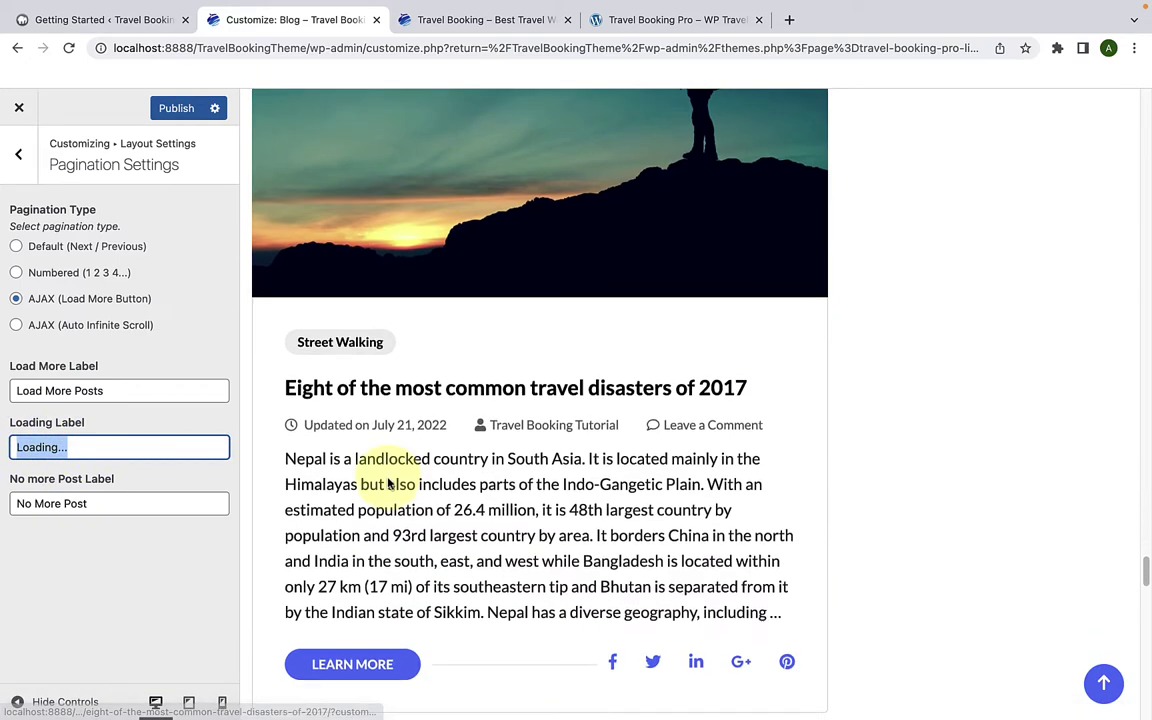
{"action": "scroll", "coordinate": [389, 478], "scroll_direction": "down", "scroll_amount": 6}
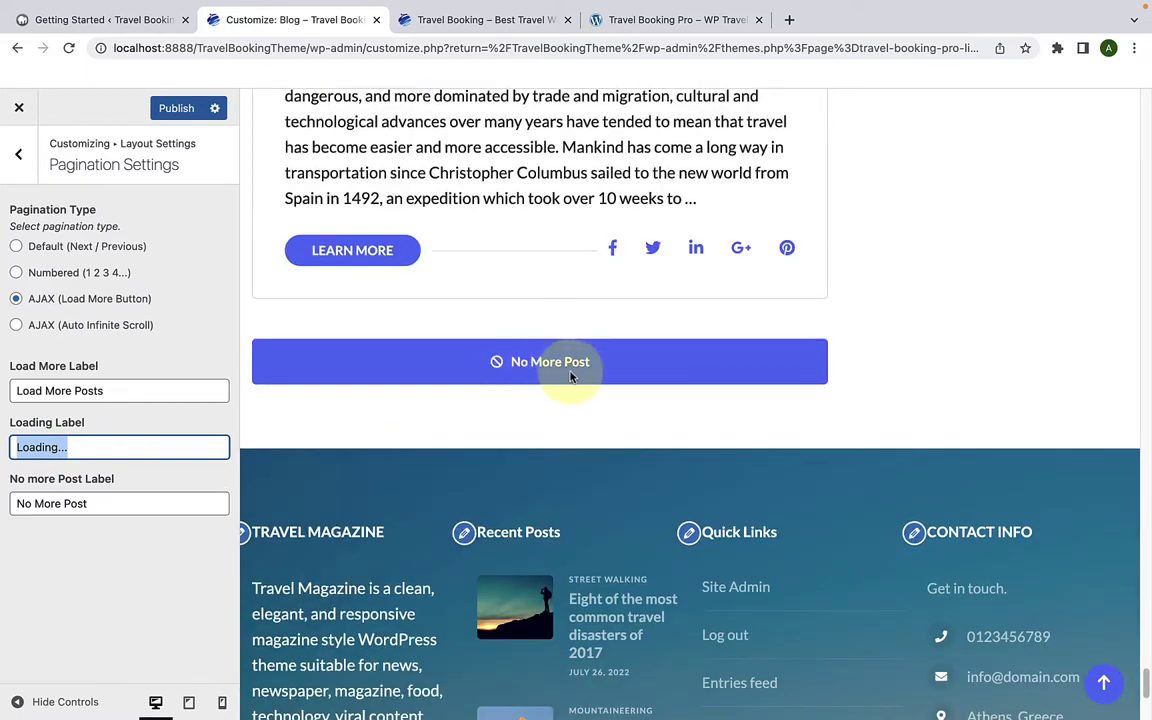
{"action": "left_click_drag", "start_coordinate": [88, 504], "coordinate": [8, 517]}
{"action": "left_click", "coordinate": [56, 515]}
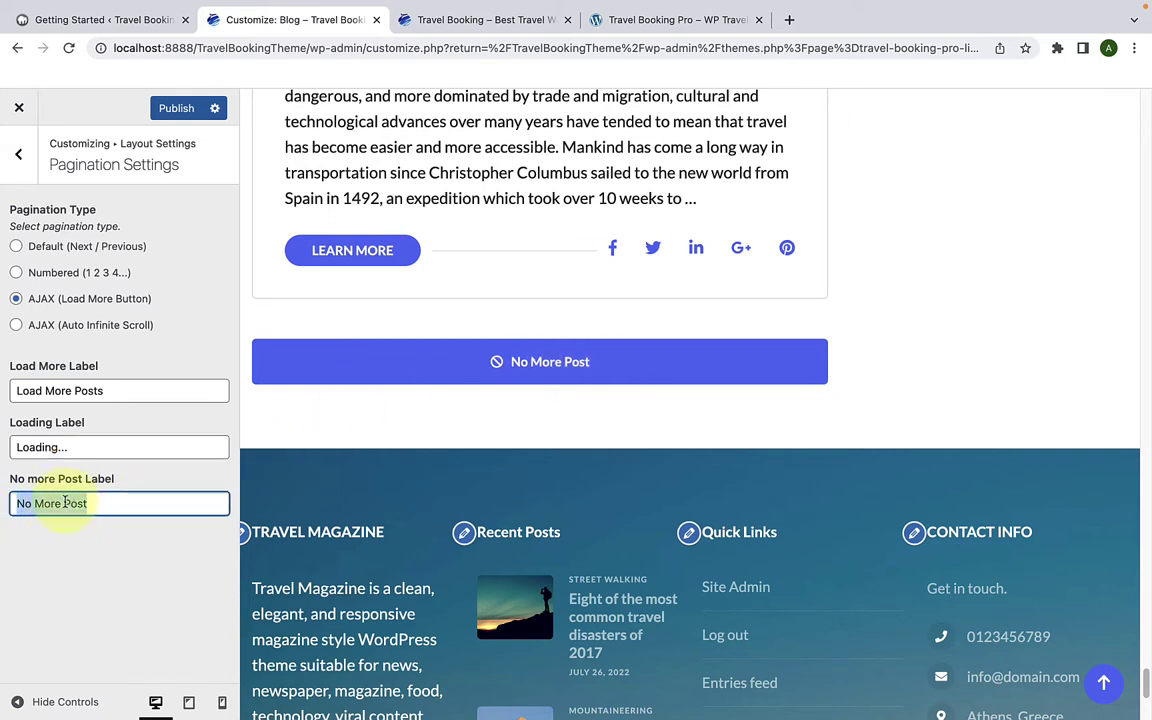
{"action": "triple_click", "coordinate": [65, 503]}
{"action": "left_click", "coordinate": [80, 447]}
{"action": "left_click", "coordinate": [127, 392]}
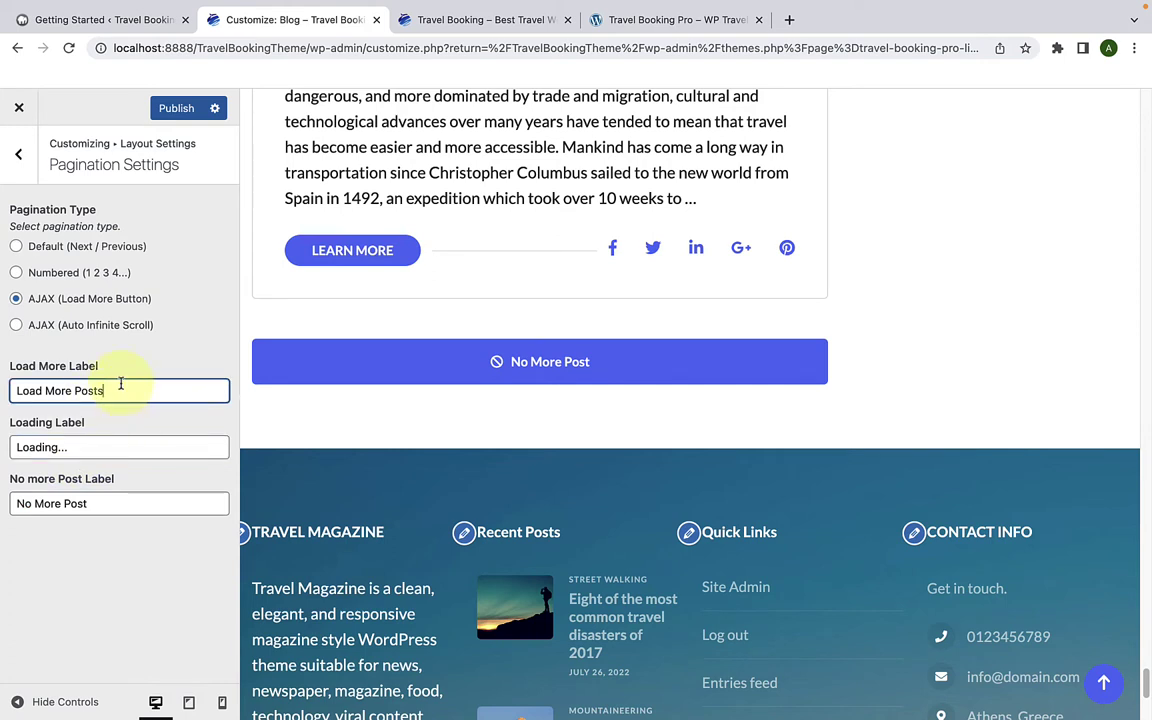
Step: Try automatic infinite scroll pagination and scroll through the blog preview
{"action": "left_click", "coordinate": [16, 328]}
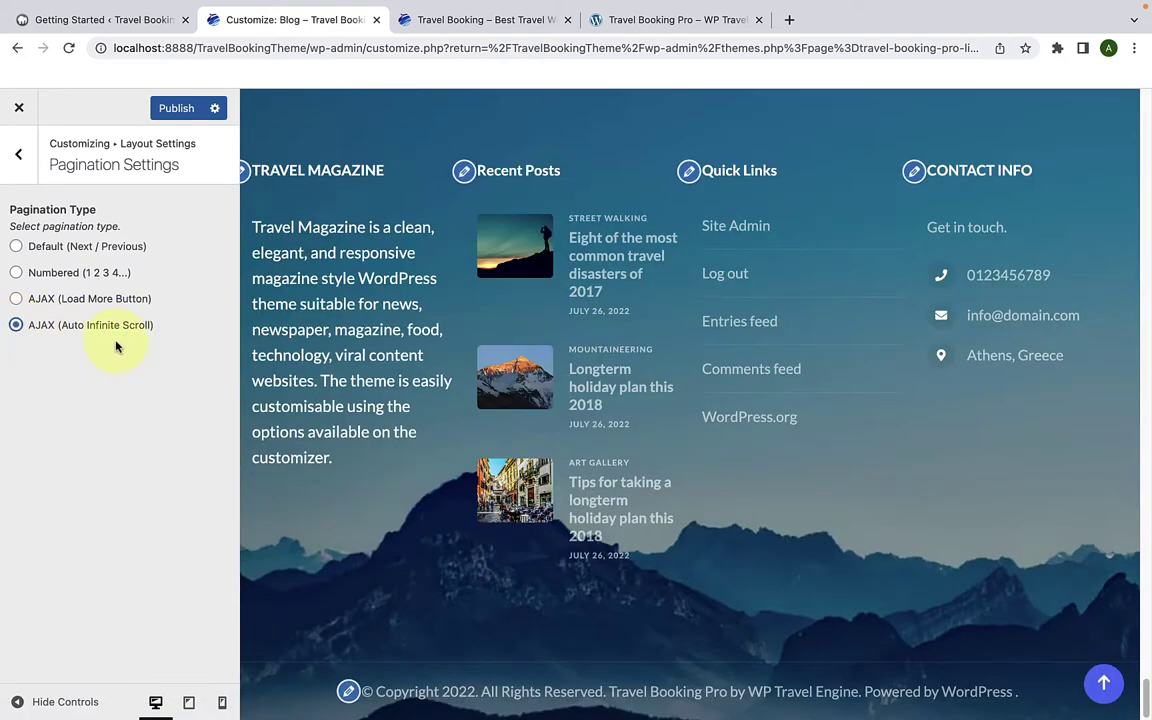
{"action": "scroll", "coordinate": [501, 386], "scroll_direction": "up", "scroll_amount": 7}
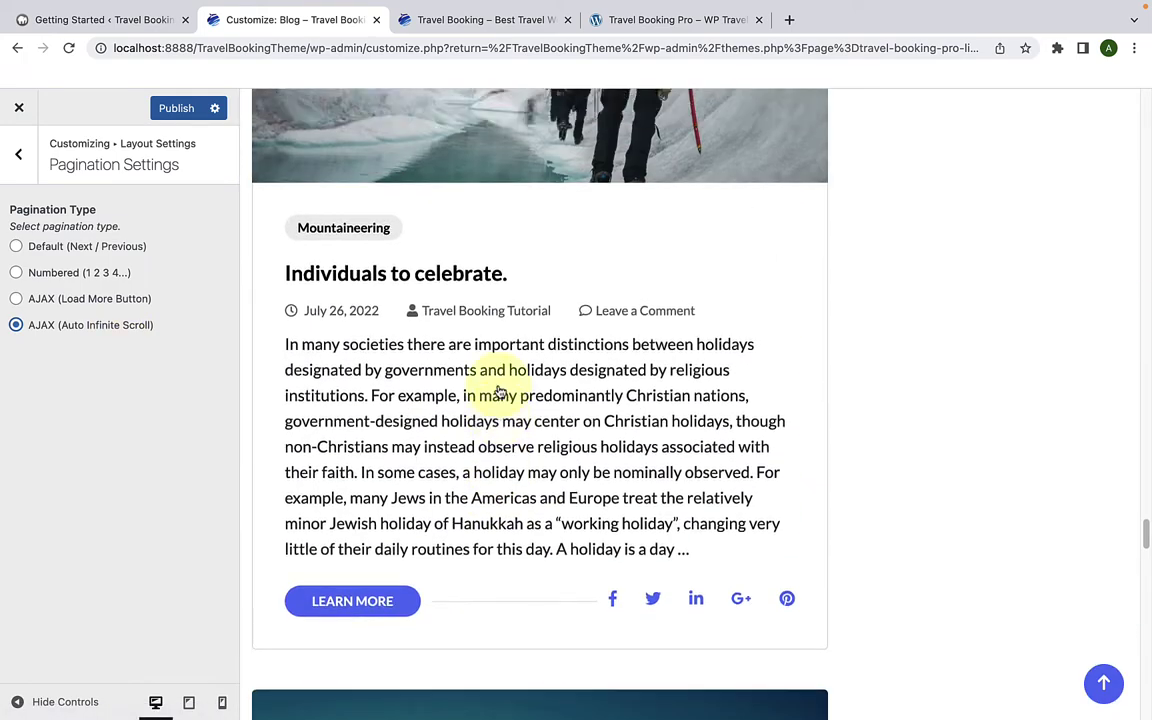
{"action": "scroll", "coordinate": [501, 386], "scroll_direction": "up", "scroll_amount": 5}
{"action": "scroll", "coordinate": [500, 386], "scroll_direction": "down", "scroll_amount": 15}
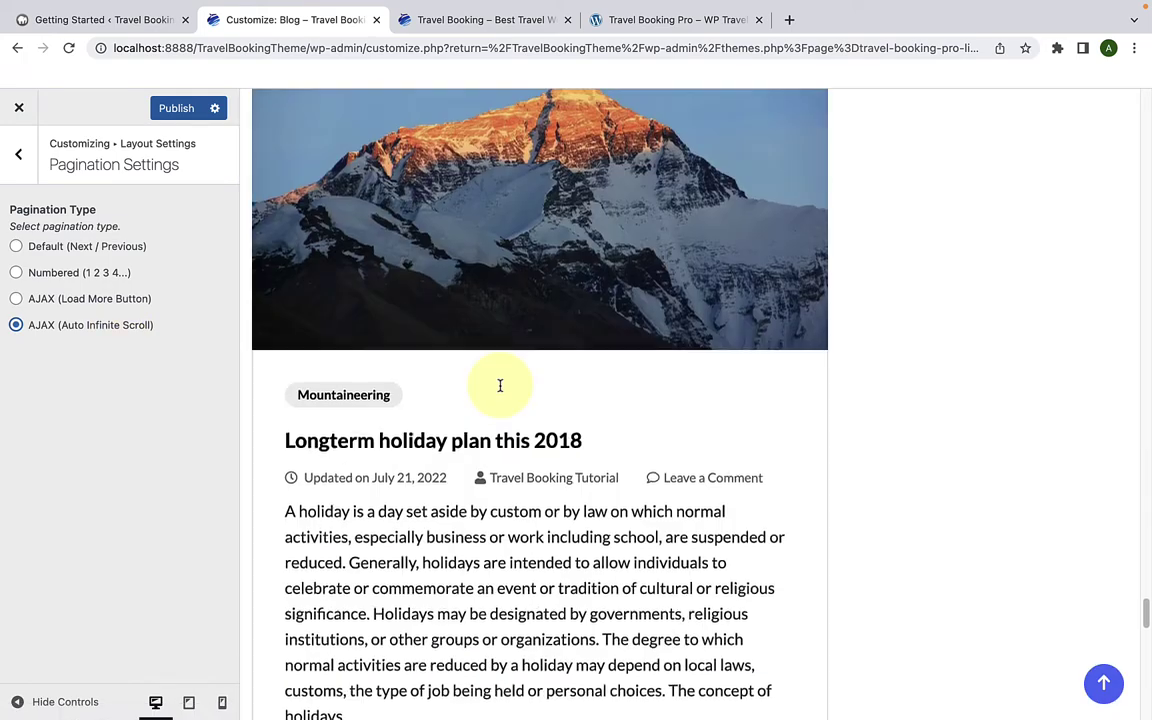
{"action": "scroll", "coordinate": [500, 386], "scroll_direction": "down", "scroll_amount": 12}
{"action": "scroll", "coordinate": [502, 391], "scroll_direction": "up", "scroll_amount": 2}
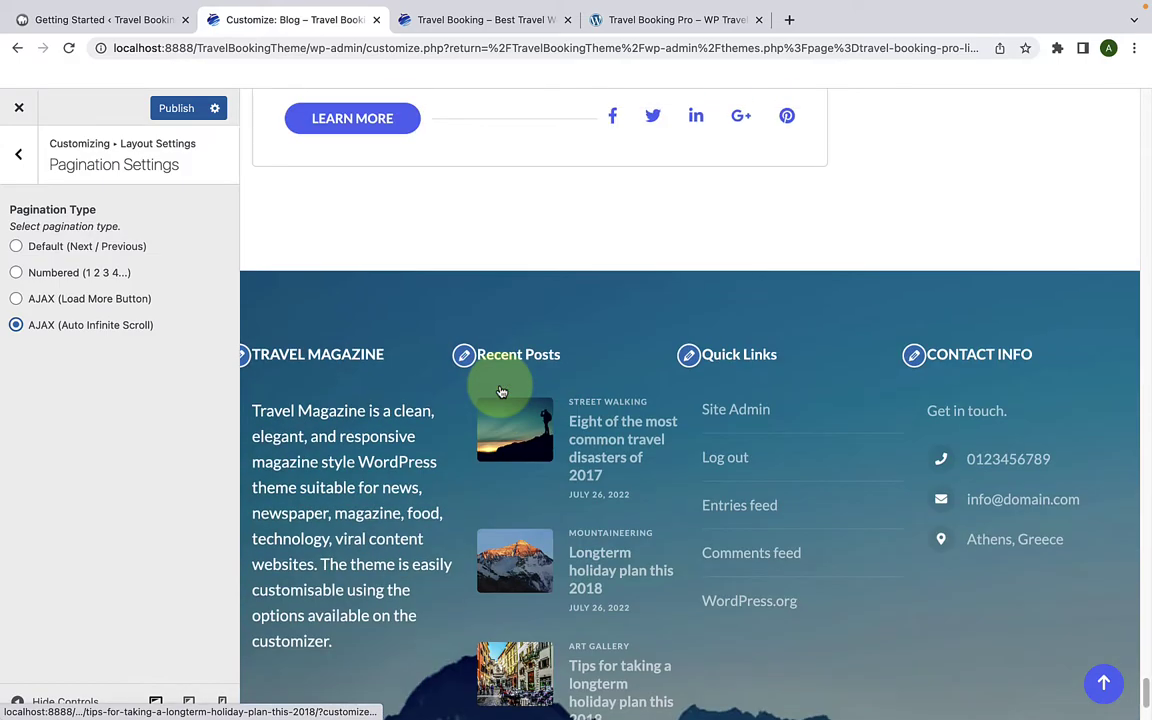
{"action": "scroll", "coordinate": [501, 391], "scroll_direction": "up", "scroll_amount": 5}
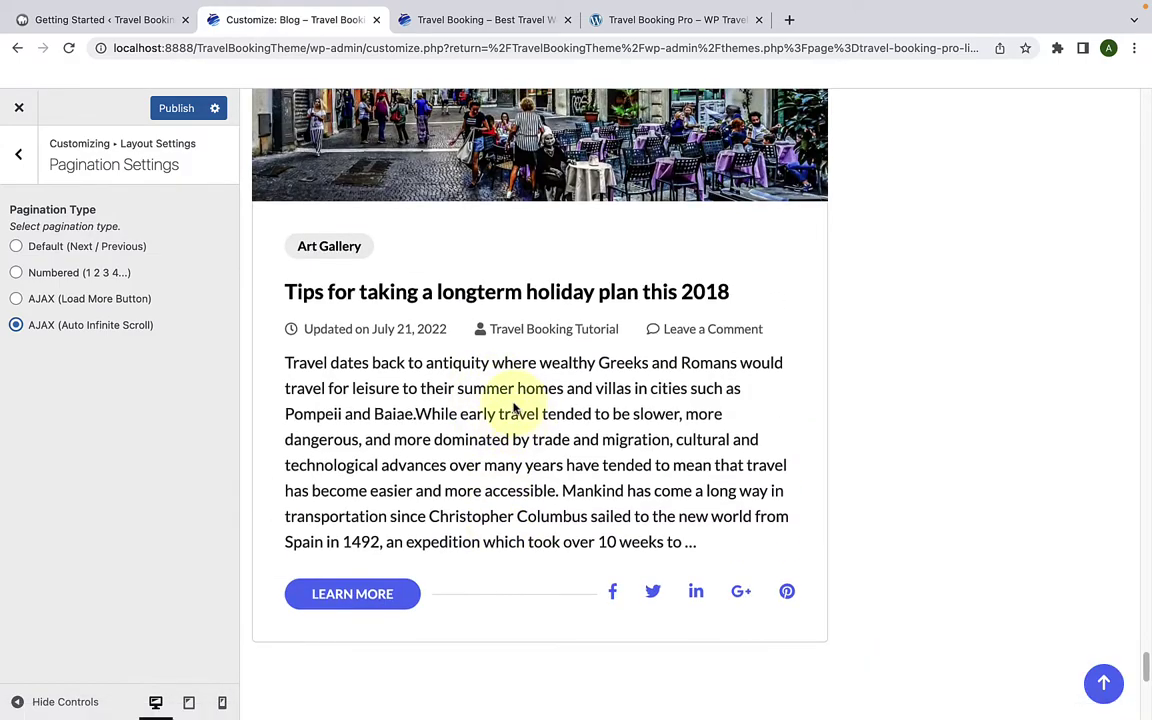
{"action": "scroll", "coordinate": [530, 432], "scroll_direction": "down", "scroll_amount": 2}
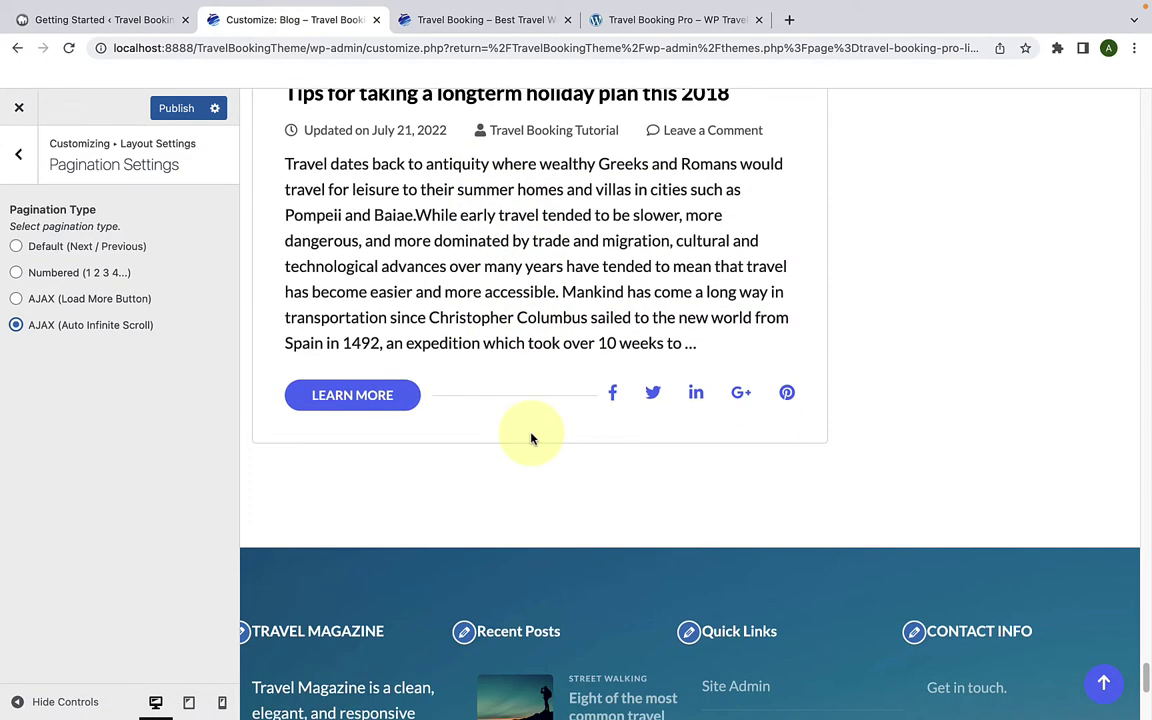
{"action": "scroll", "coordinate": [532, 437], "scroll_direction": "up", "scroll_amount": 12}
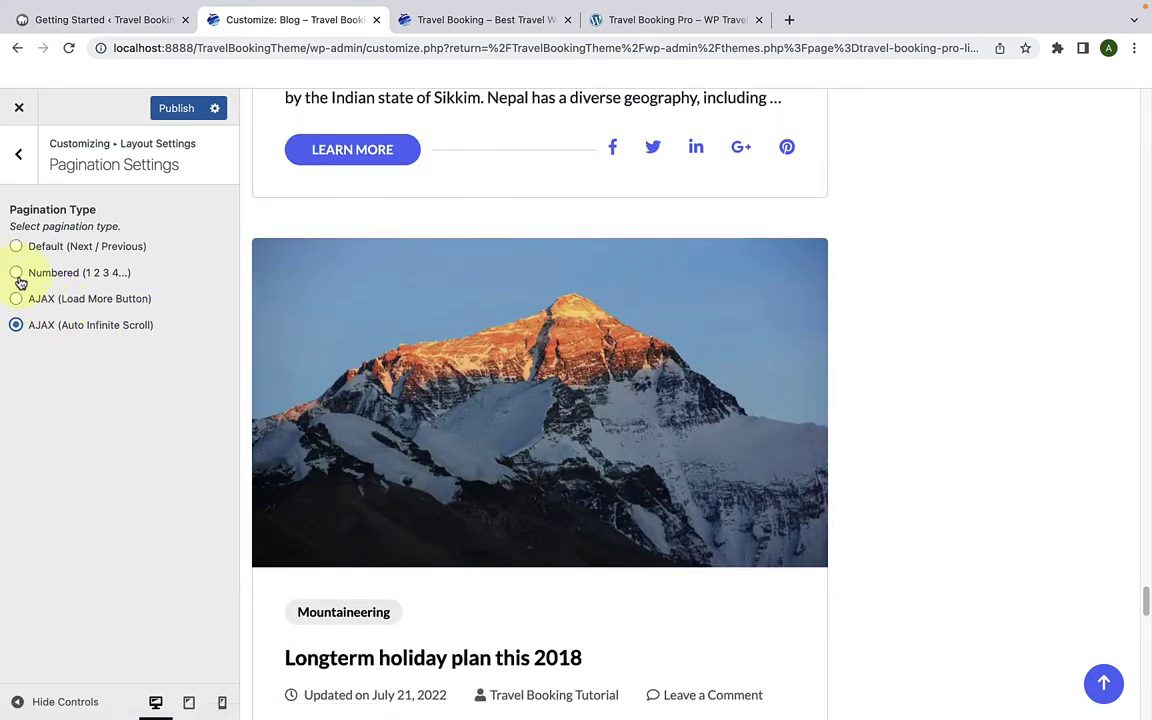
Step: Set pagination to Numbered (1 2 3 4...) and return to the Layout Settings list
{"action": "left_click", "coordinate": [17, 274]}
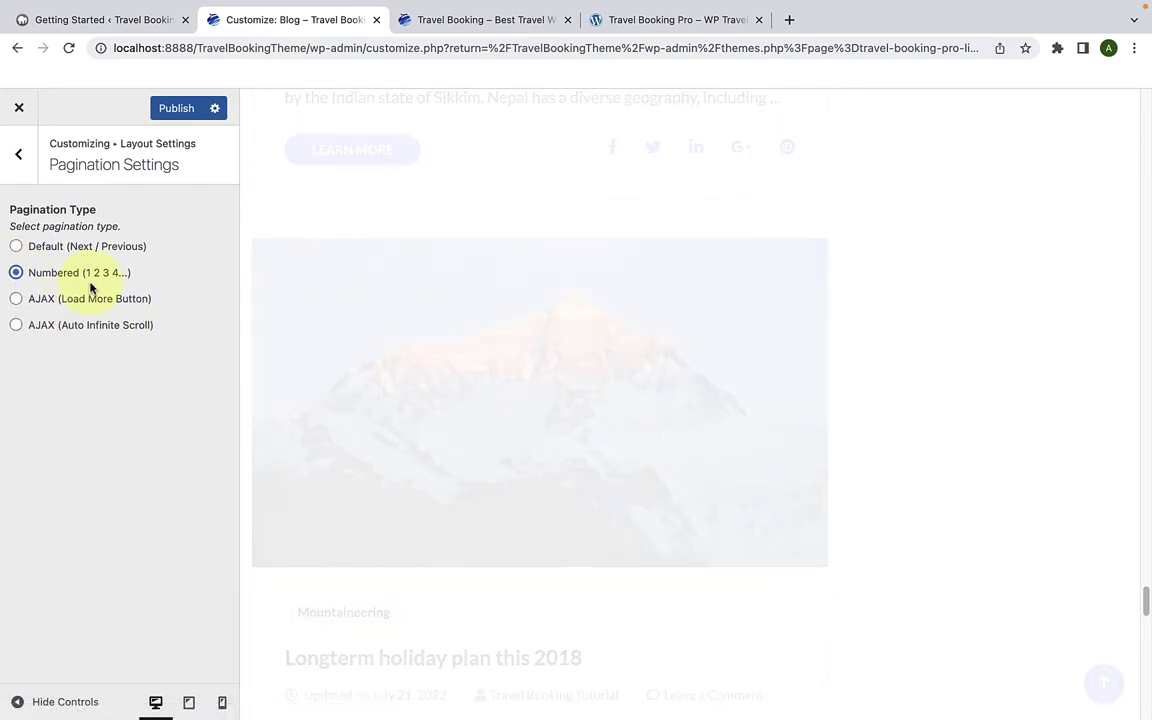
{"action": "scroll", "coordinate": [405, 295], "scroll_direction": "up", "scroll_amount": 5}
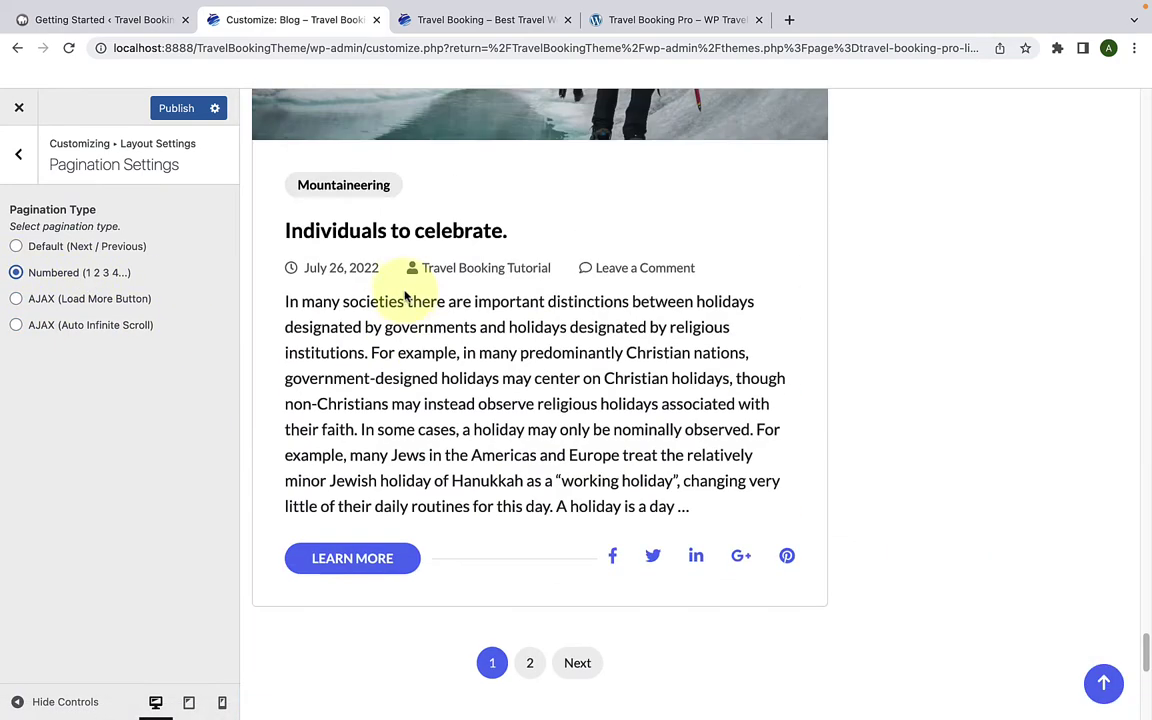
{"action": "left_click", "coordinate": [1104, 683]}
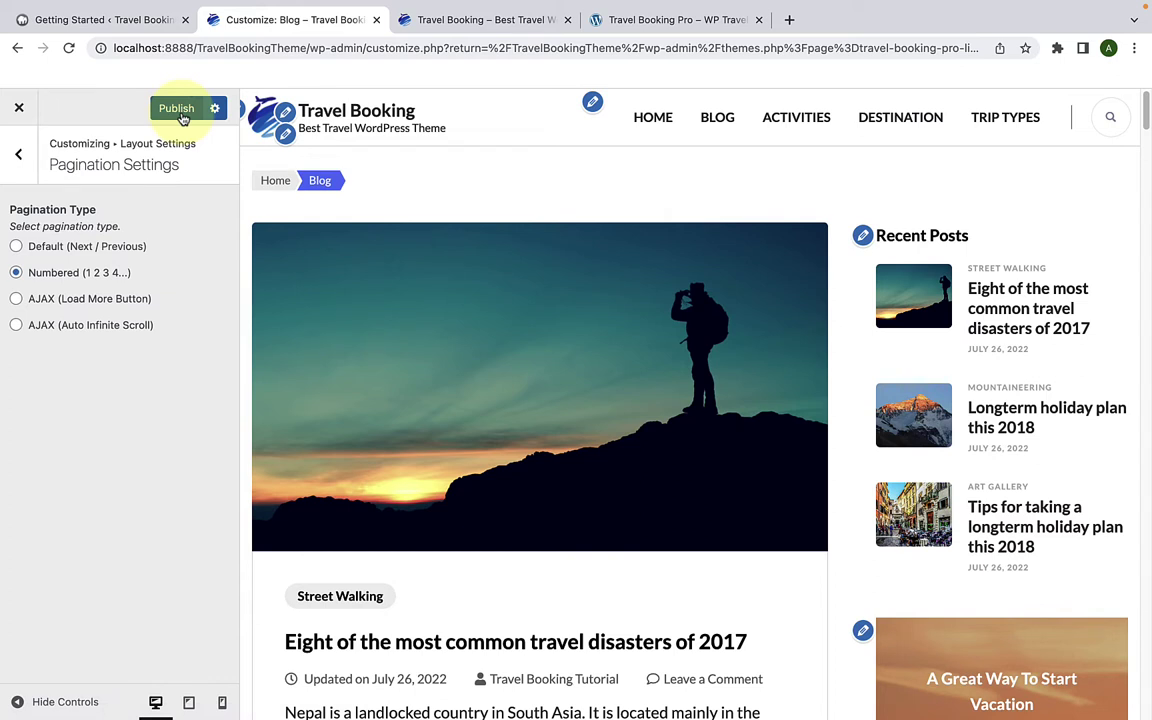
{"action": "left_click", "coordinate": [8, 160]}
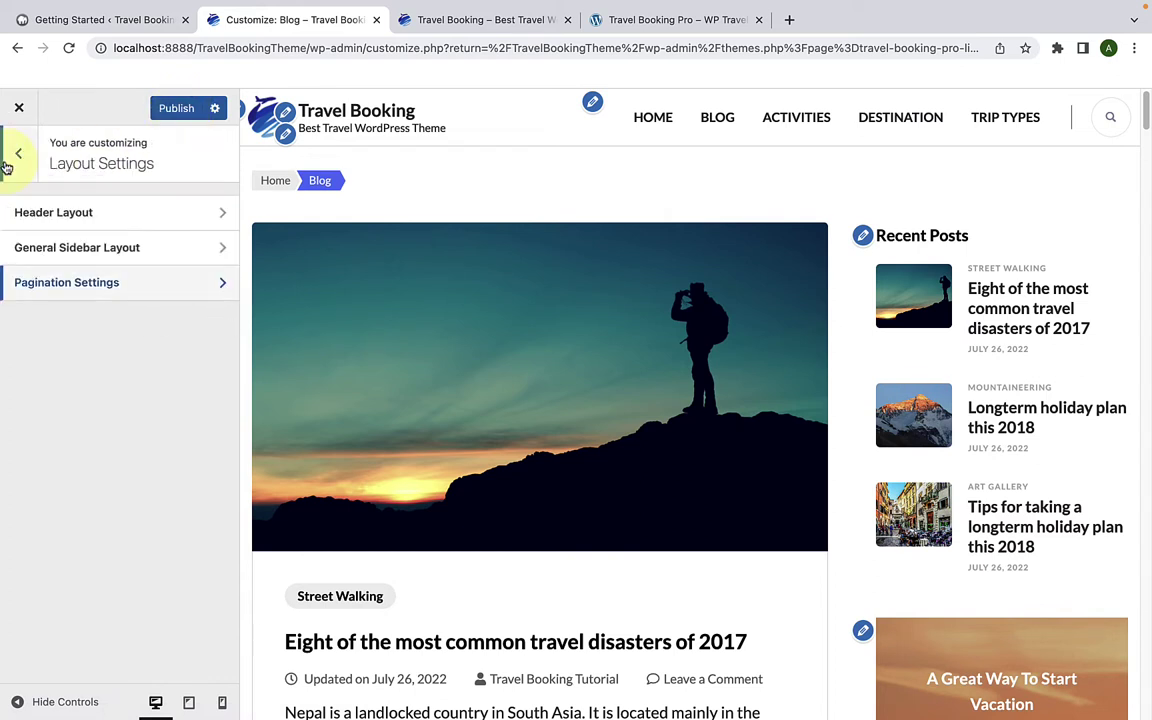
Step: Navigate to Typography Settings > Body Settings
{"action": "left_click", "coordinate": [8, 160]}
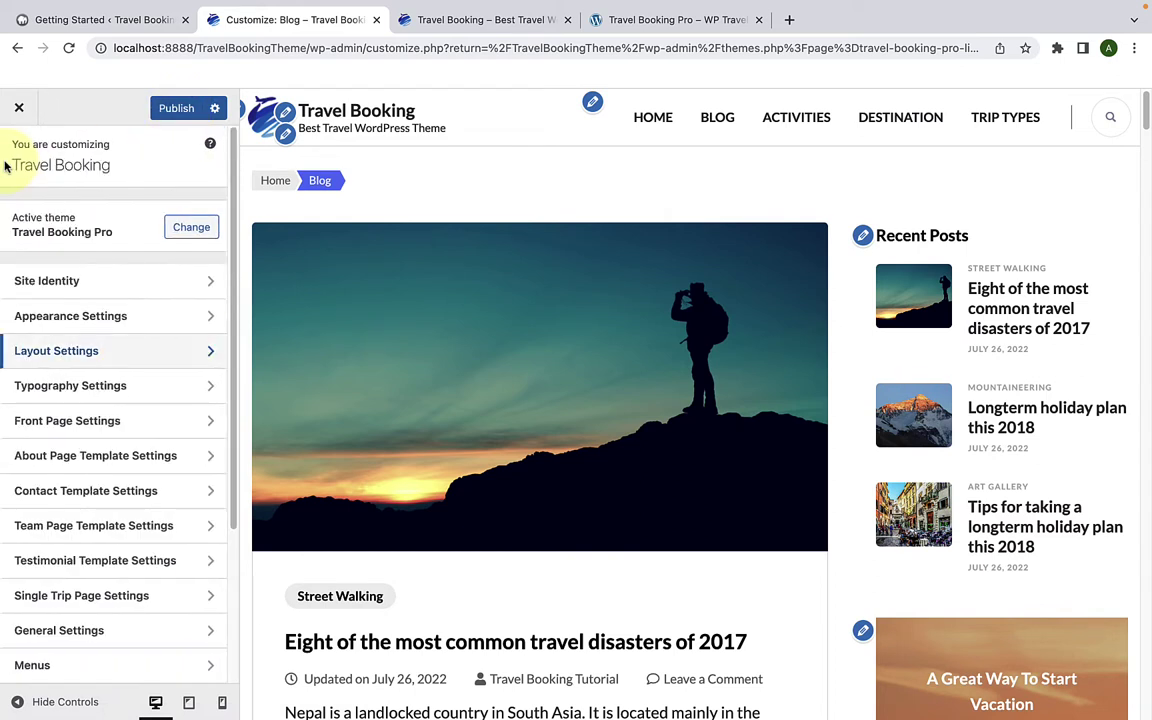
{"action": "left_click", "coordinate": [74, 392]}
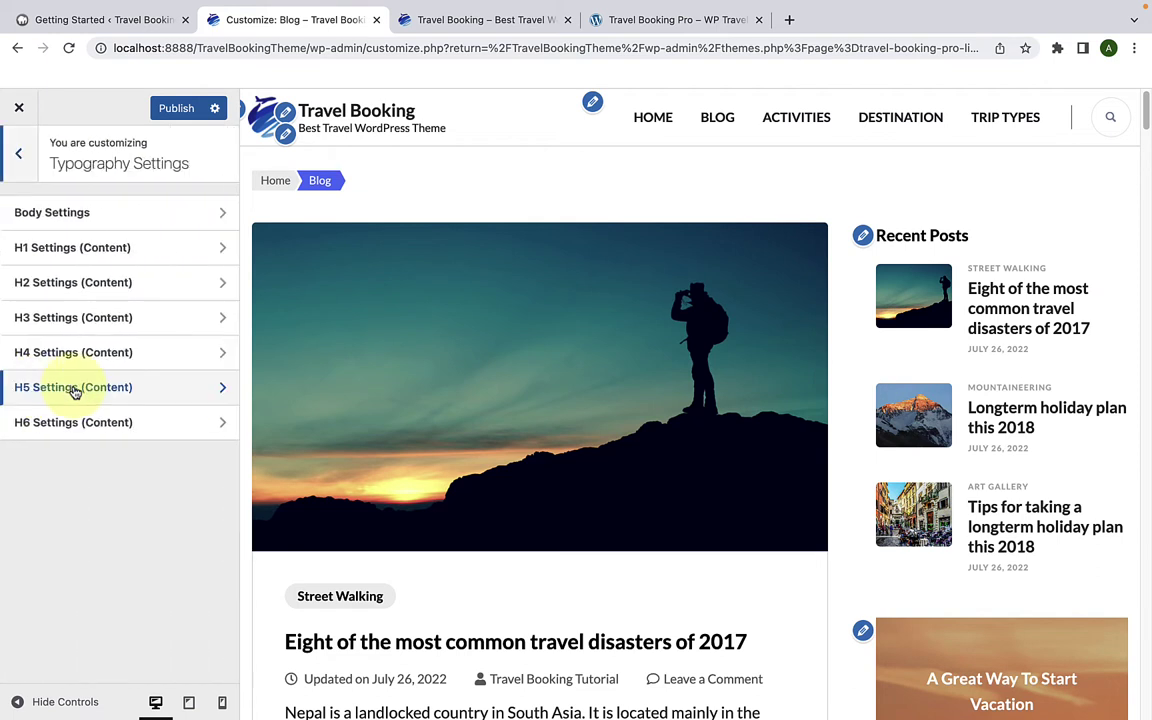
{"action": "left_click", "coordinate": [103, 224]}
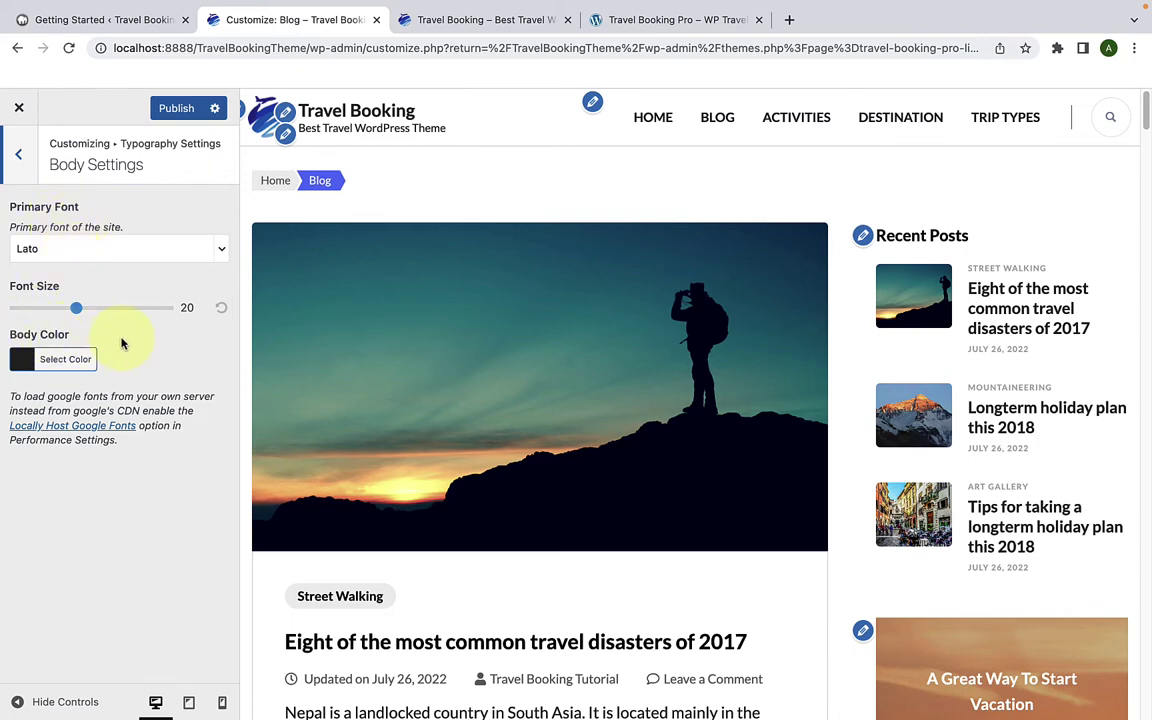
{"action": "scroll", "coordinate": [450, 355], "scroll_direction": "down", "scroll_amount": 6}
{"action": "scroll", "coordinate": [481, 355], "scroll_direction": "up", "scroll_amount": 4}
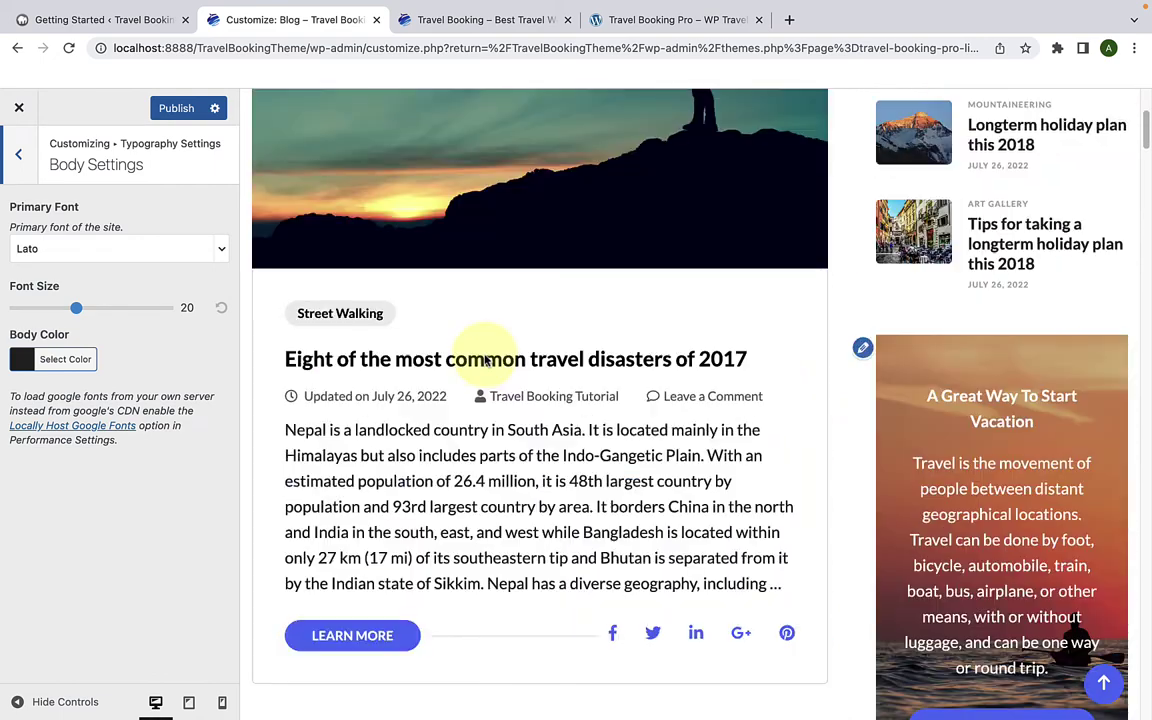
{"action": "scroll", "coordinate": [485, 360], "scroll_direction": "up", "scroll_amount": 3}
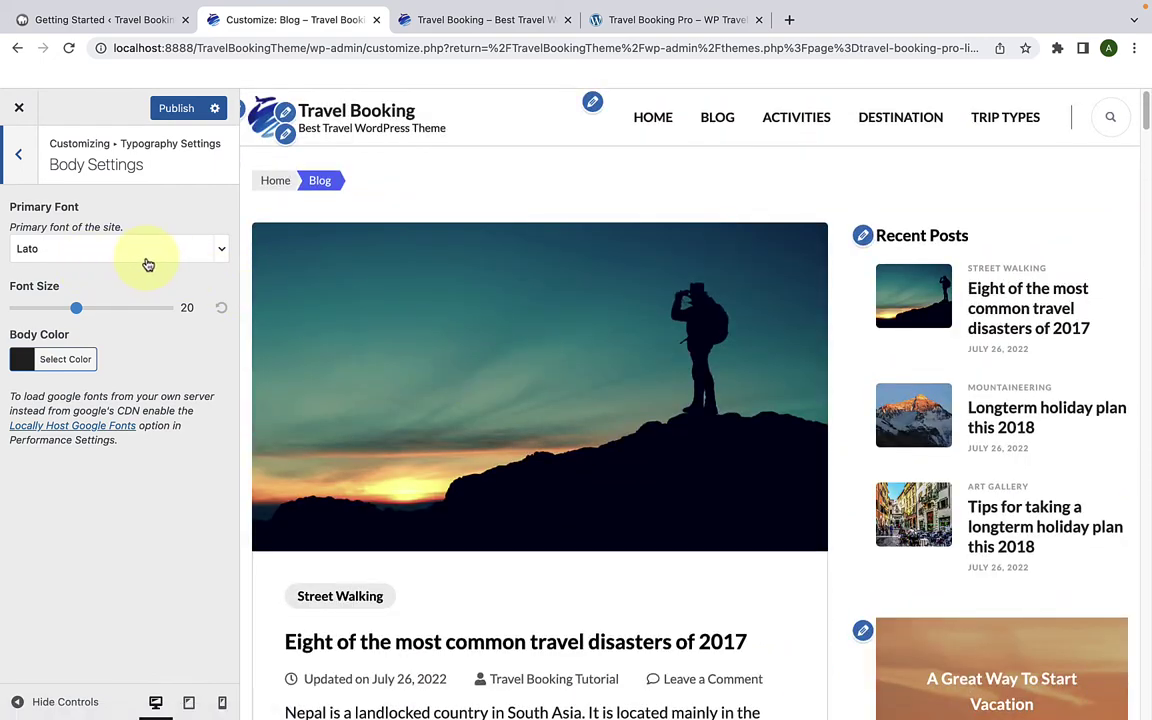
Step: Choose Literata as the body Primary Font
{"action": "left_click", "coordinate": [220, 254]}
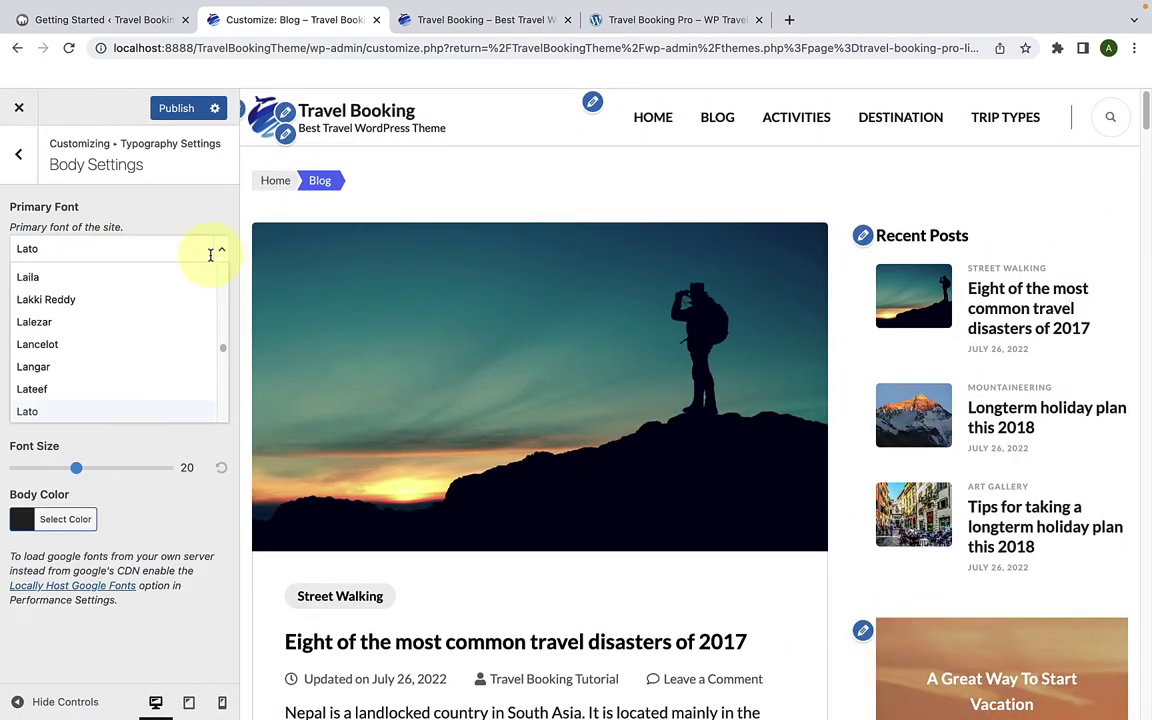
{"action": "scroll", "coordinate": [172, 368], "scroll_direction": "down", "scroll_amount": 5}
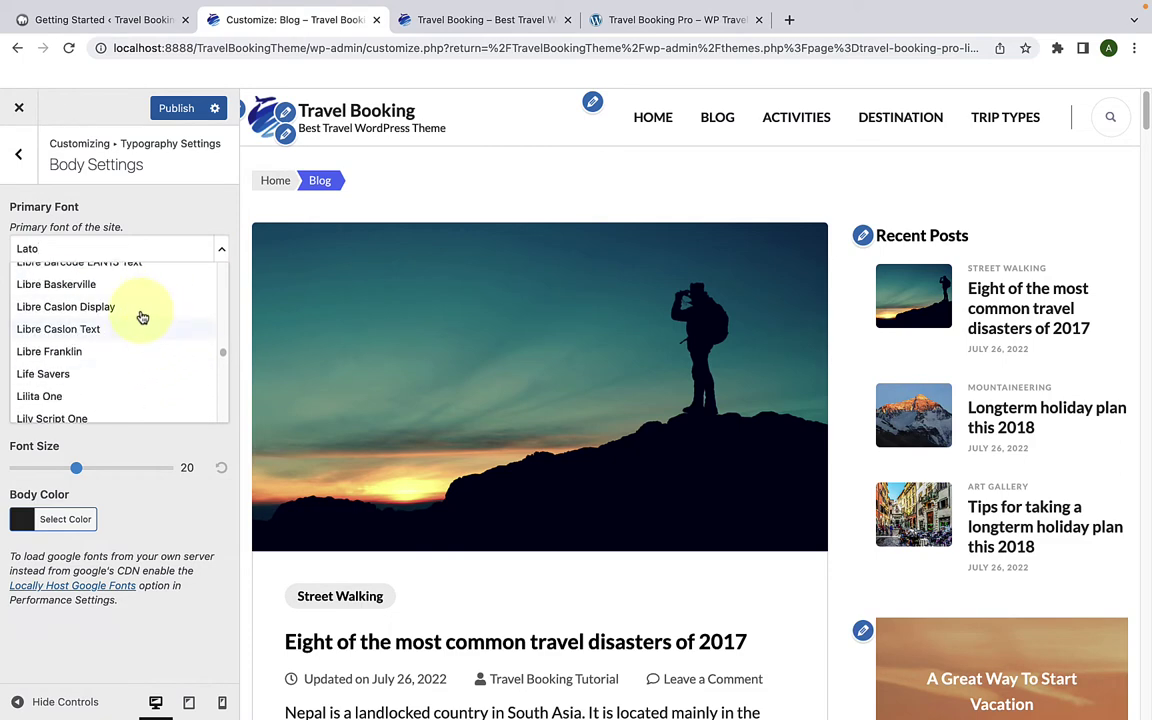
{"action": "scroll", "coordinate": [154, 357], "scroll_direction": "down", "scroll_amount": 3}
{"action": "left_click", "coordinate": [154, 357]}
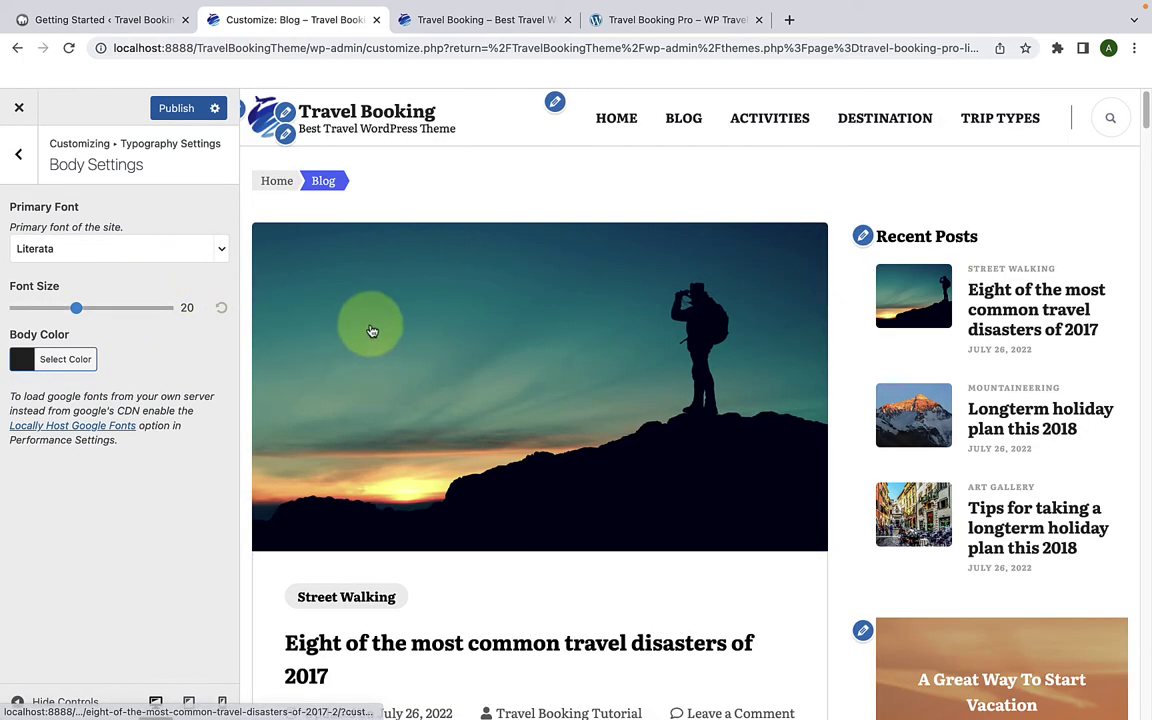
{"action": "scroll", "coordinate": [373, 334], "scroll_direction": "down", "scroll_amount": 5}
{"action": "scroll", "coordinate": [493, 415], "scroll_direction": "down", "scroll_amount": 8}
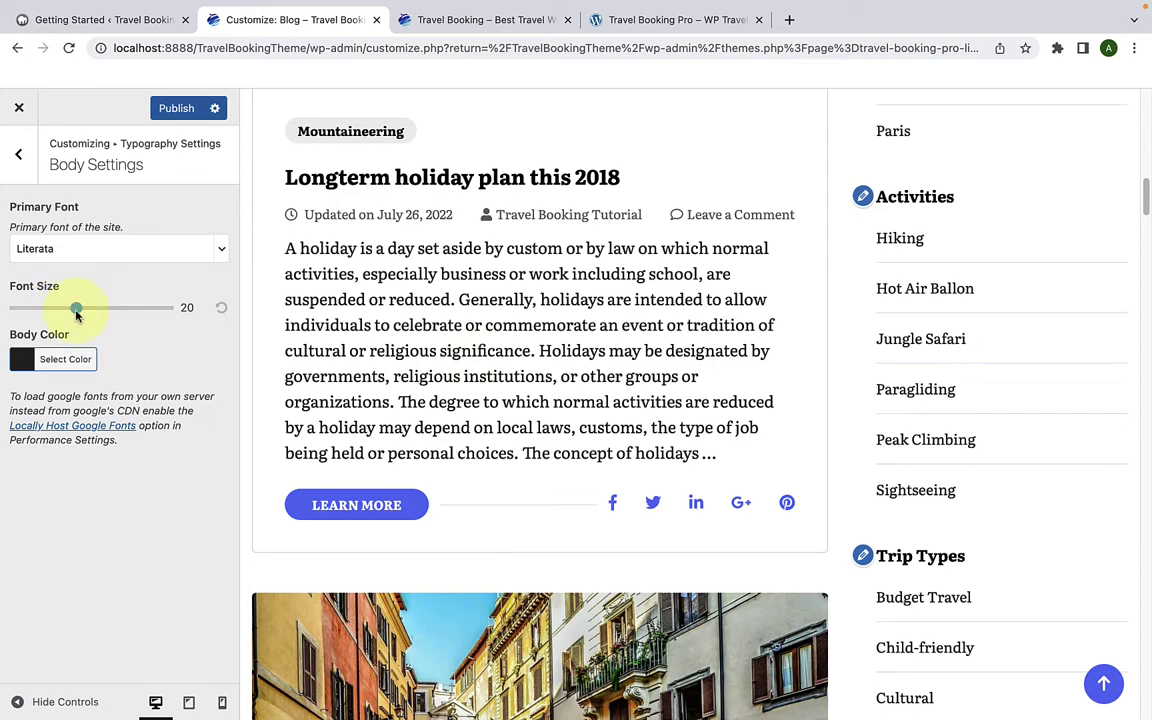
Step: Set the body font size to 22
{"action": "left_click_drag", "start_coordinate": [73, 313], "coordinate": [64, 313]}
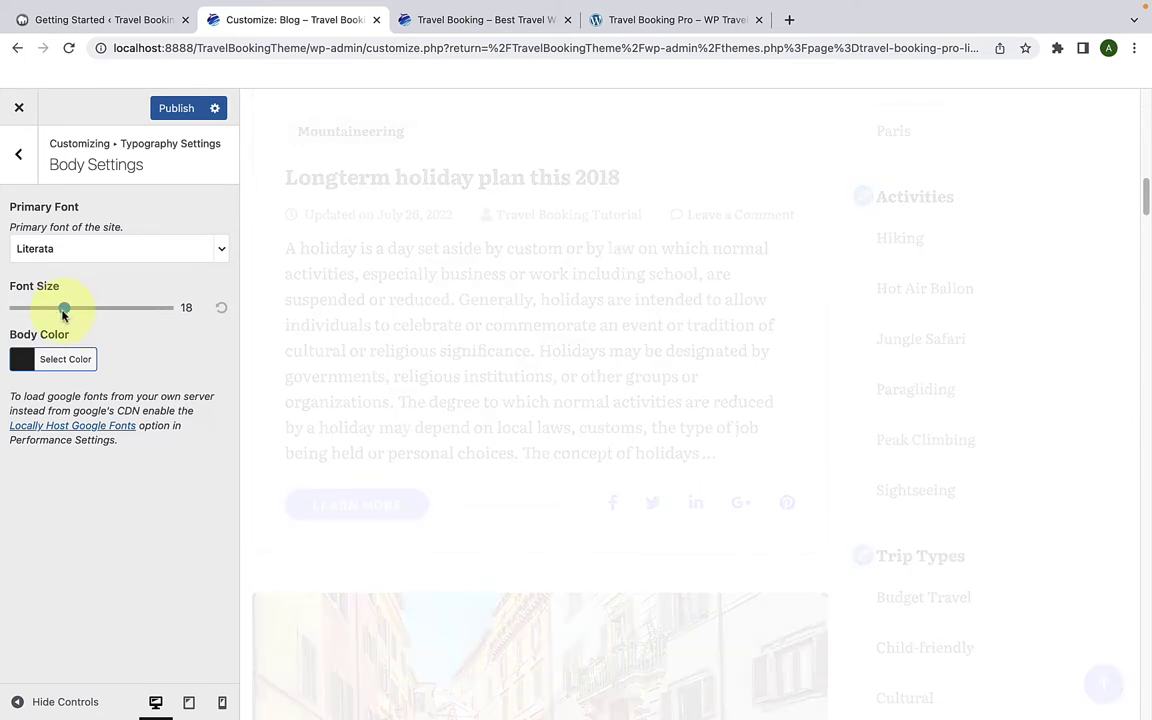
{"action": "scroll", "coordinate": [432, 270], "scroll_direction": "up", "scroll_amount": 2}
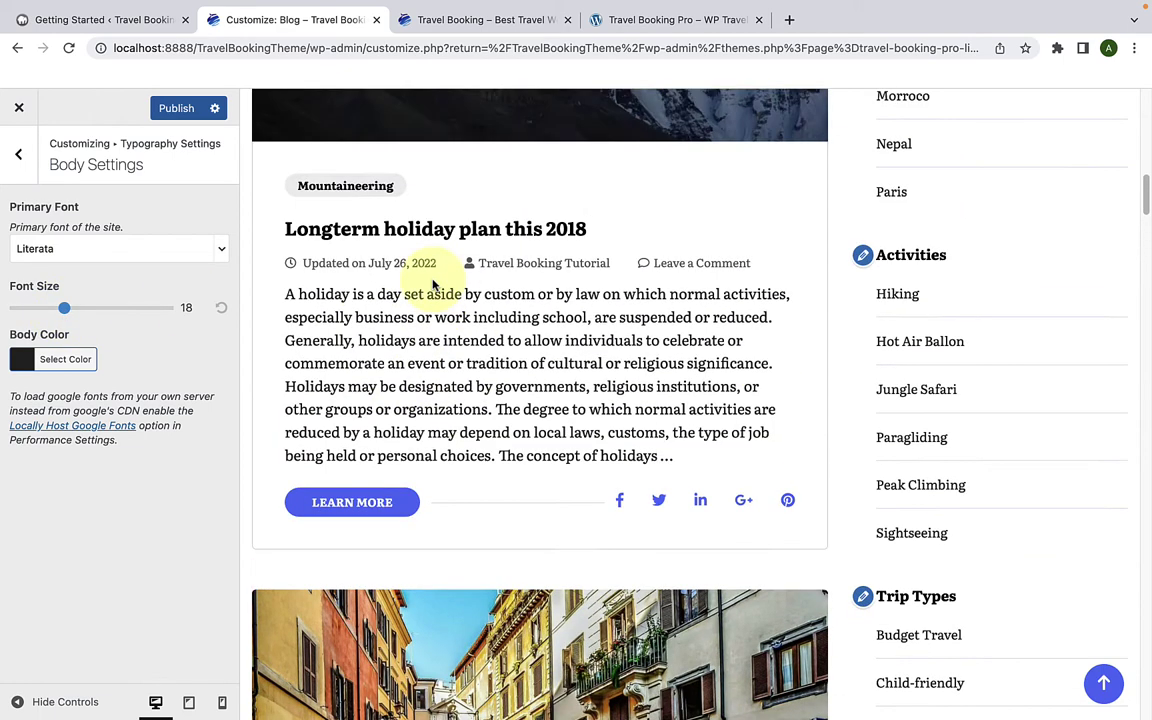
{"action": "left_click_drag", "start_coordinate": [66, 309], "coordinate": [87, 308]}
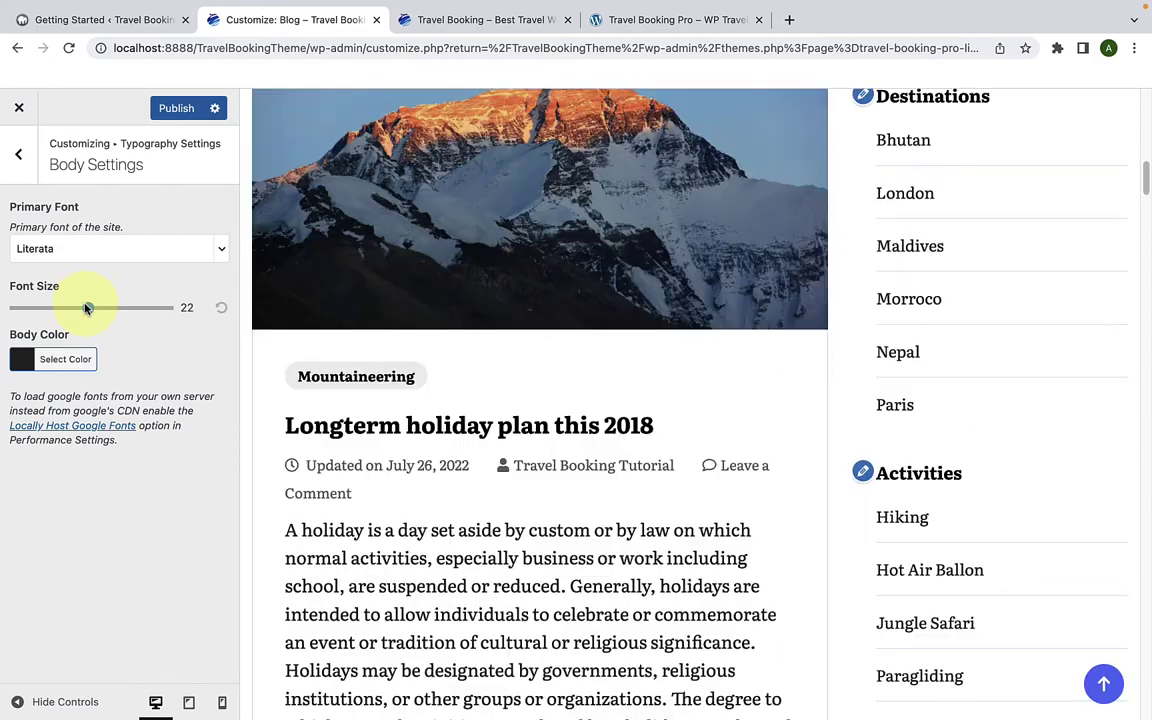
{"action": "scroll", "coordinate": [514, 424], "scroll_direction": "down", "scroll_amount": 10}
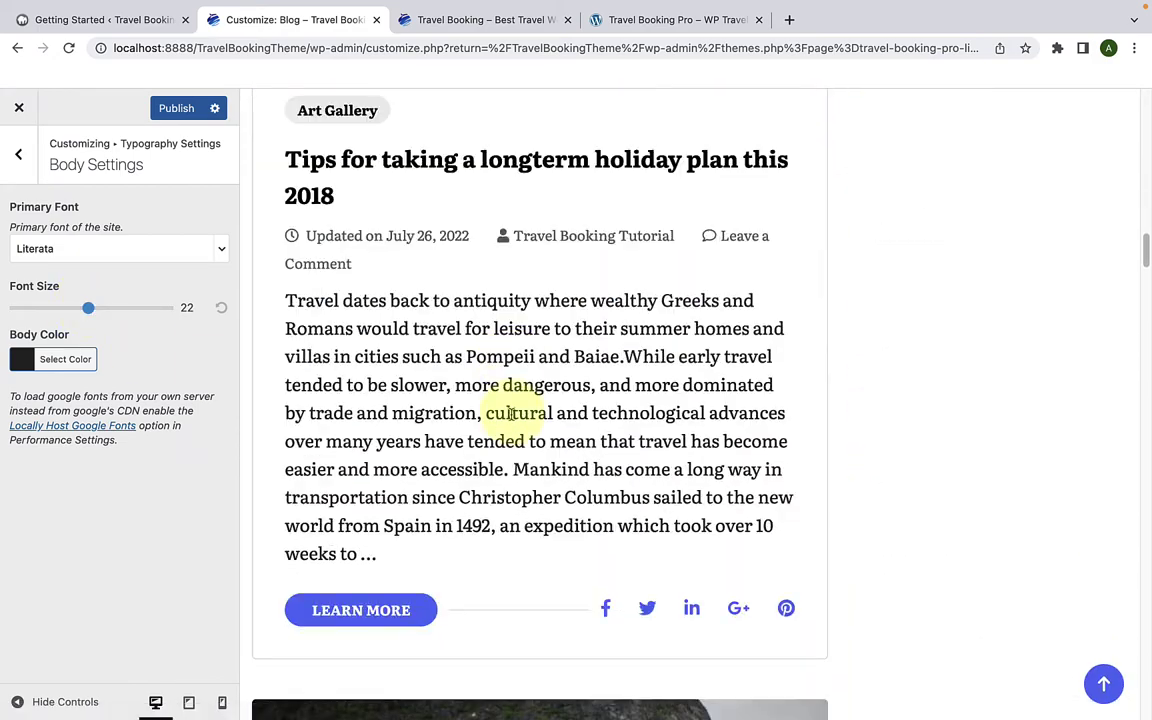
{"action": "left_click", "coordinate": [77, 366]}
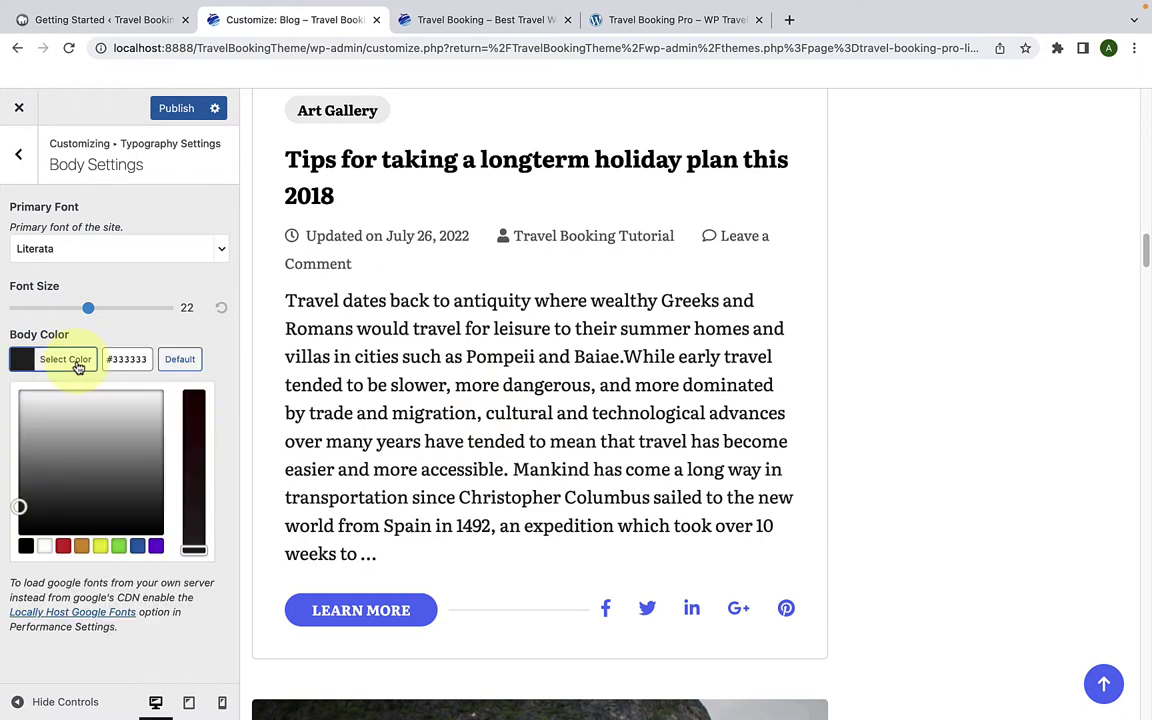
{"action": "left_click", "coordinate": [137, 547]}
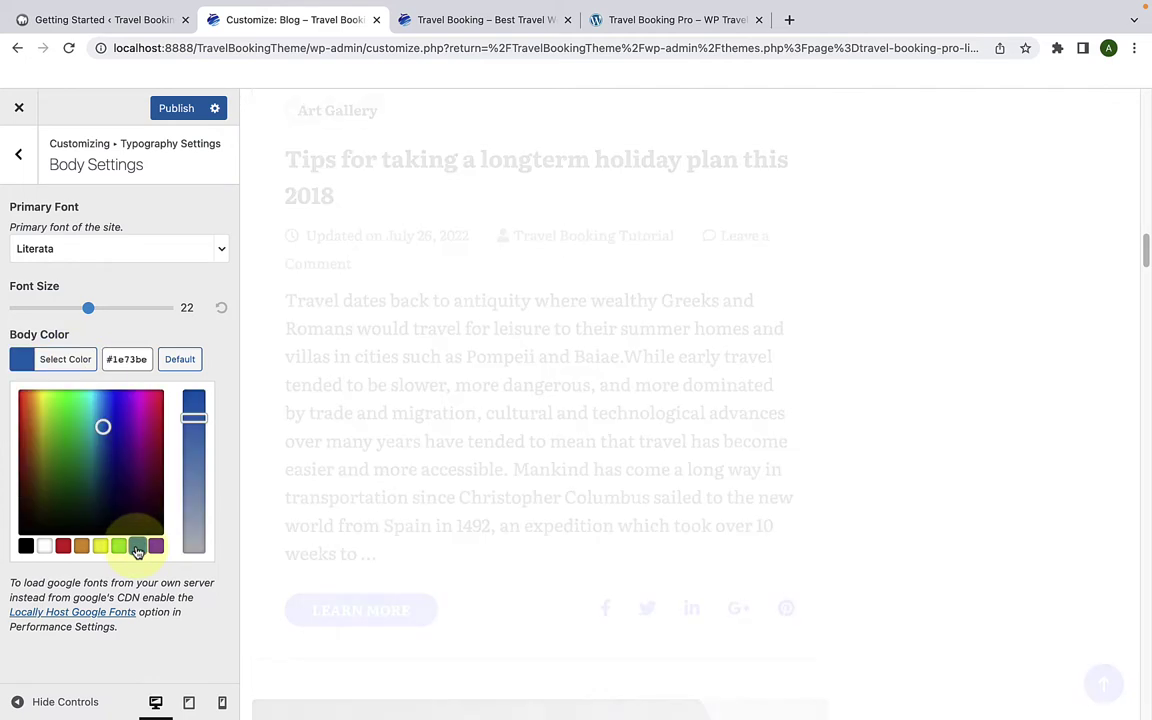
{"action": "left_click_drag", "start_coordinate": [104, 428], "coordinate": [113, 428]}
{"action": "left_click_drag", "start_coordinate": [194, 418], "coordinate": [186, 412]}
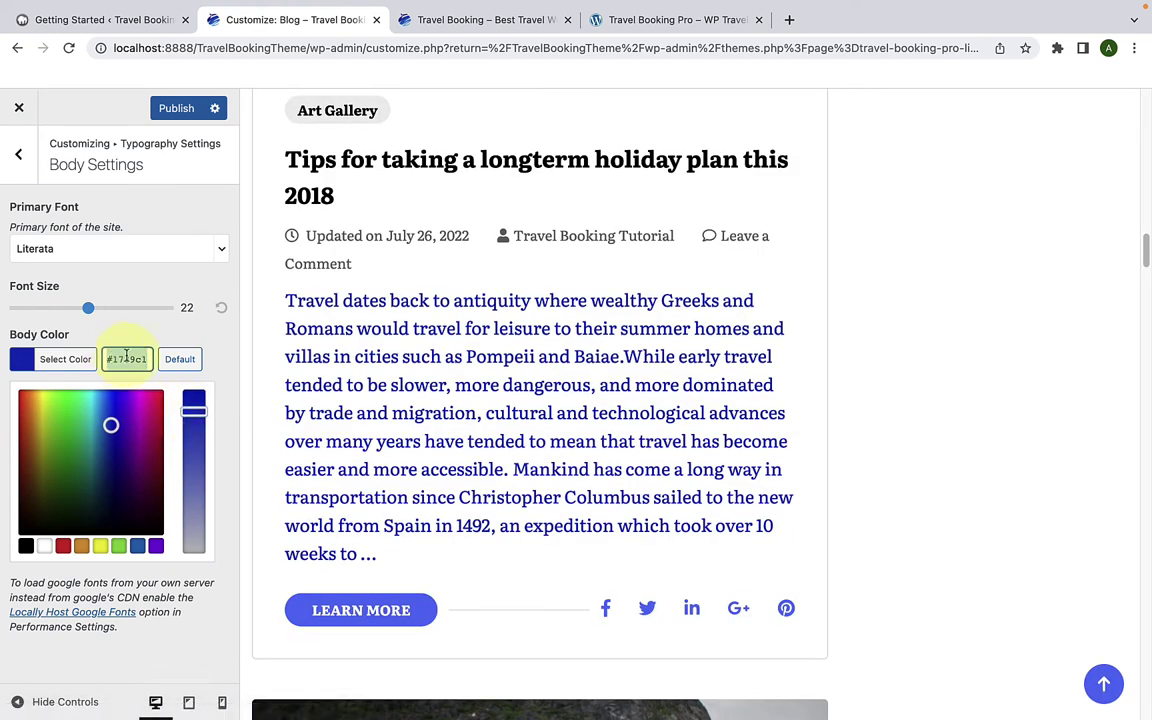
{"action": "left_click", "coordinate": [126, 358]}
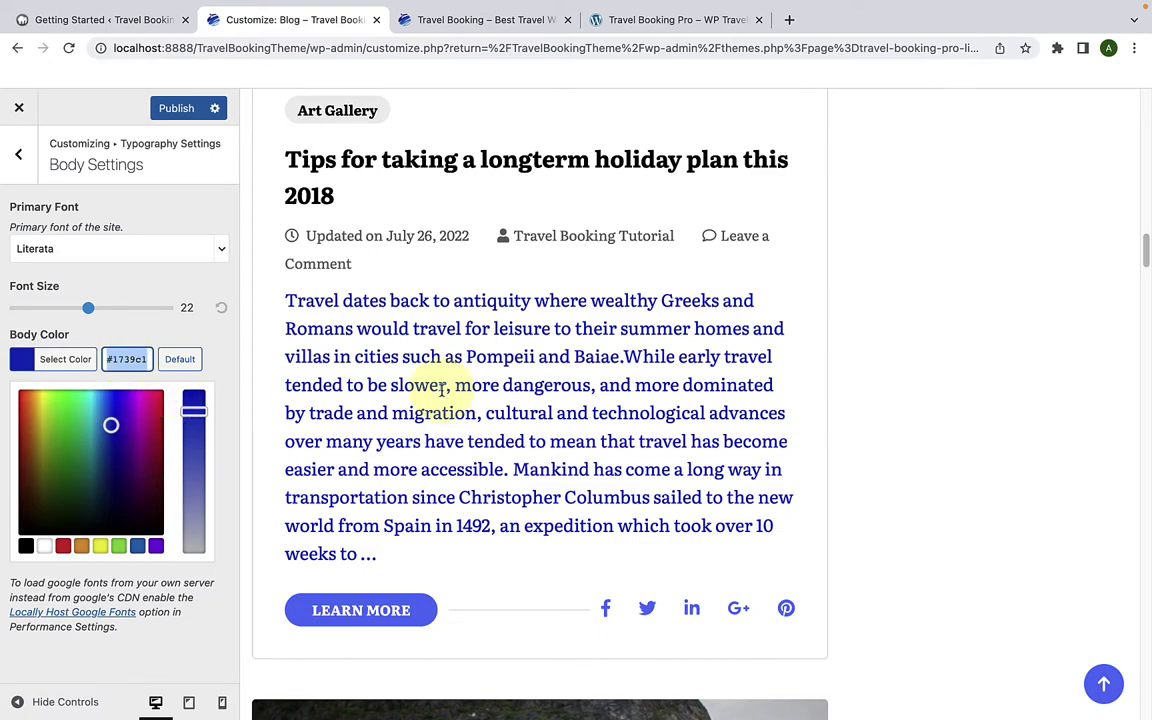
{"action": "scroll", "coordinate": [442, 386], "scroll_direction": "down", "scroll_amount": 5}
{"action": "scroll", "coordinate": [447, 406], "scroll_direction": "up", "scroll_amount": 2}
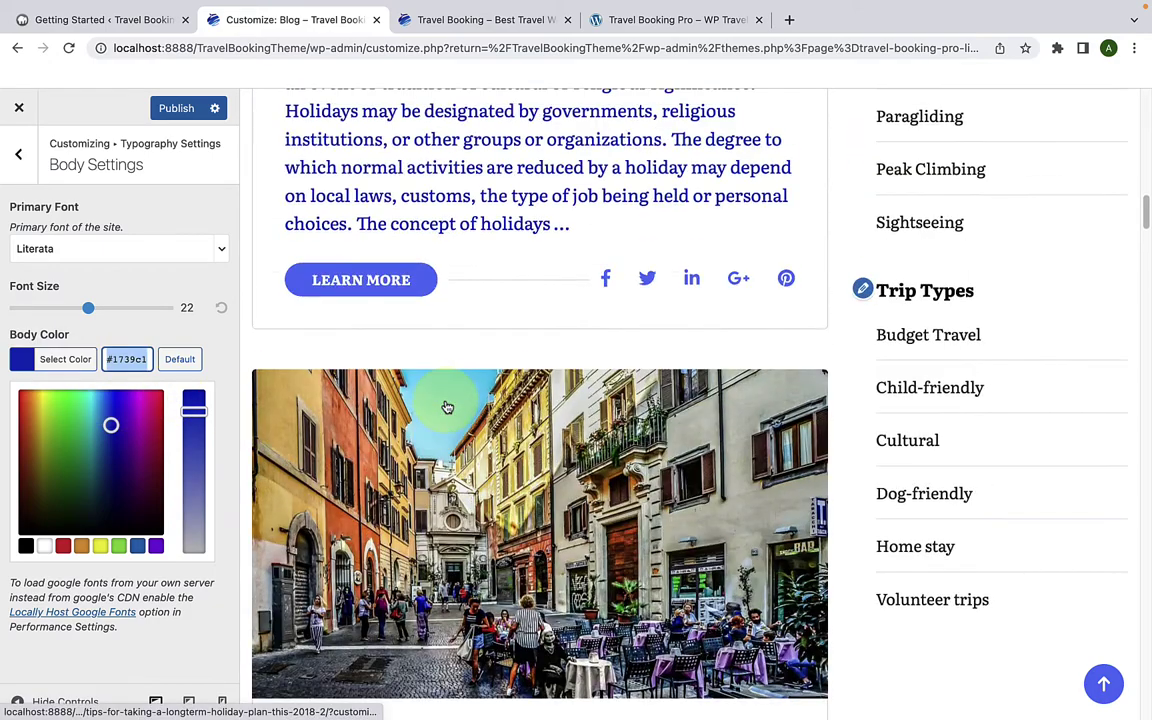
{"action": "scroll", "coordinate": [447, 406], "scroll_direction": "up", "scroll_amount": 12}
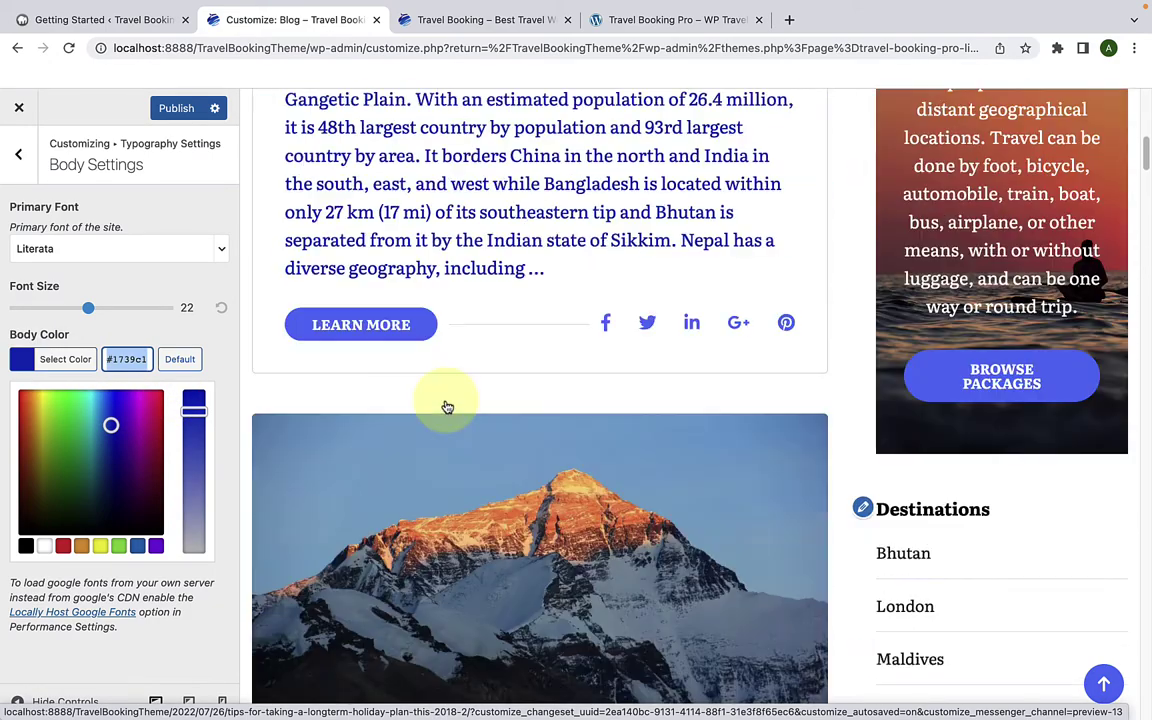
{"action": "scroll", "coordinate": [447, 406], "scroll_direction": "up", "scroll_amount": 4}
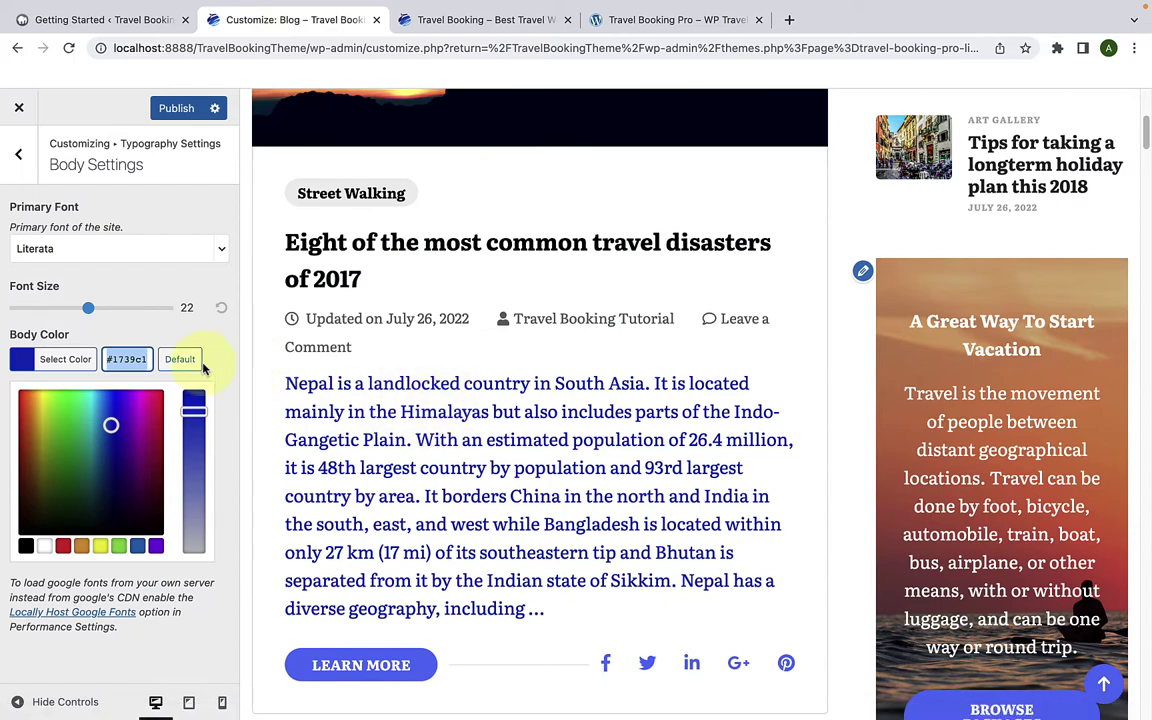
{"action": "left_click", "coordinate": [182, 362]}
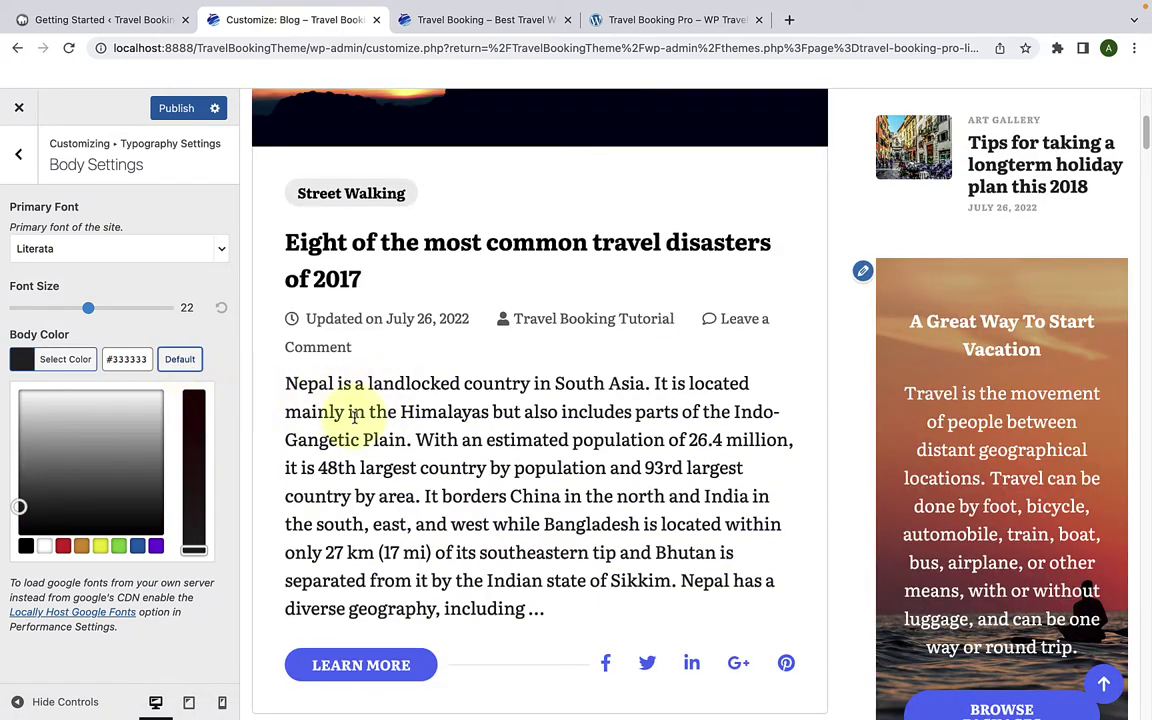
{"action": "left_click", "coordinate": [220, 352]}
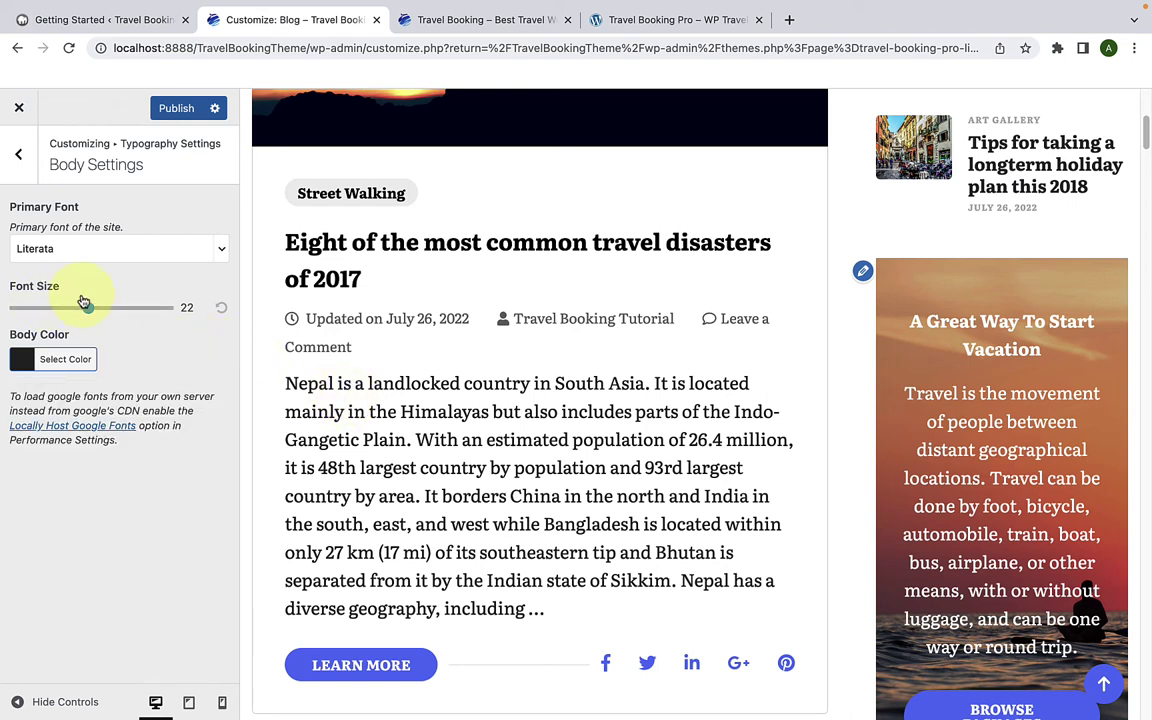
Step: Revert the body text to Lato at size 20 and follow the Locally Host Google Fonts link
{"action": "left_click", "coordinate": [224, 314]}
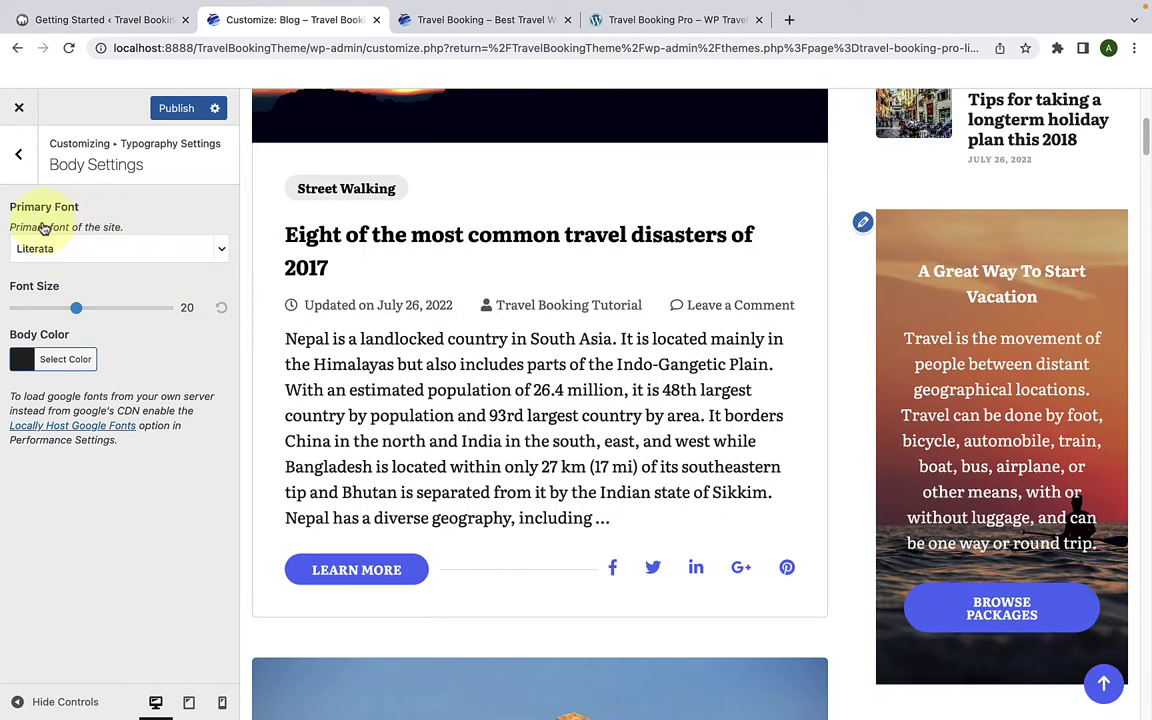
{"action": "left_click", "coordinate": [168, 249]}
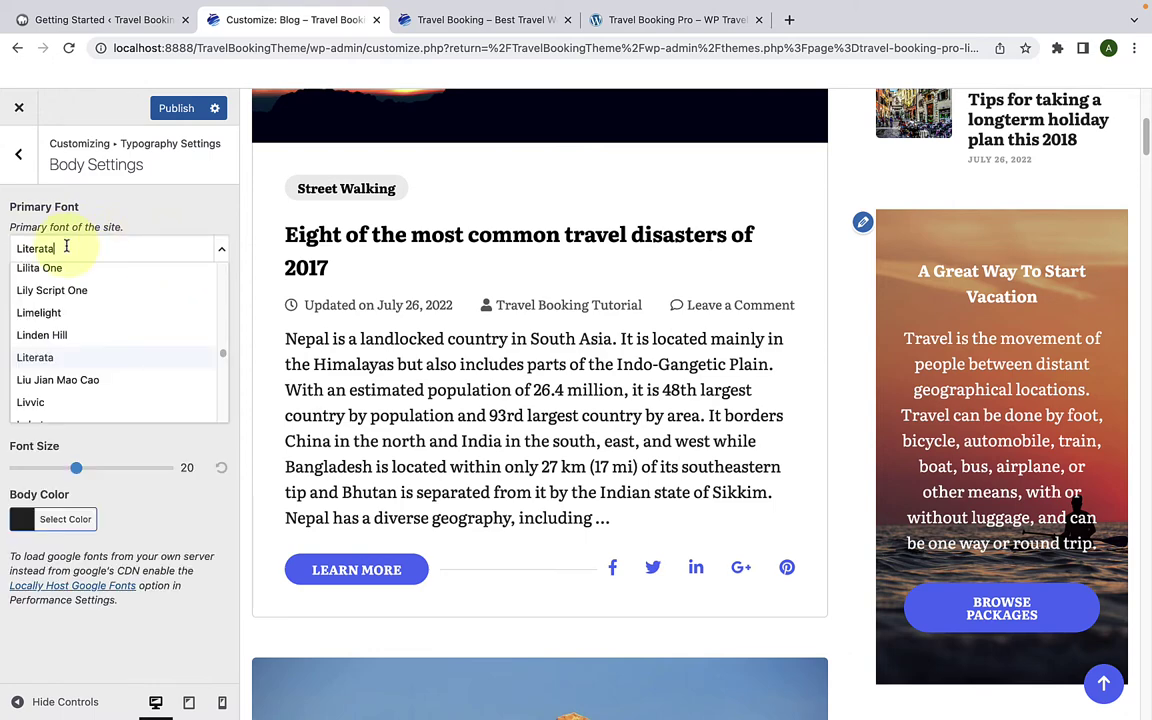
{"action": "key", "text": "BackSpace"}
{"action": "key", "text": "BackSpace"}
{"action": "key", "text": "BackSpace"}
{"action": "key", "text": "BackSpace"}
{"action": "key", "text": "BackSpace"}
{"action": "key", "text": "BackSpace"}
{"action": "key", "text": "BackSpace"}
{"action": "key", "text": "BackSpace"}
{"action": "type", "text": "Lato"}
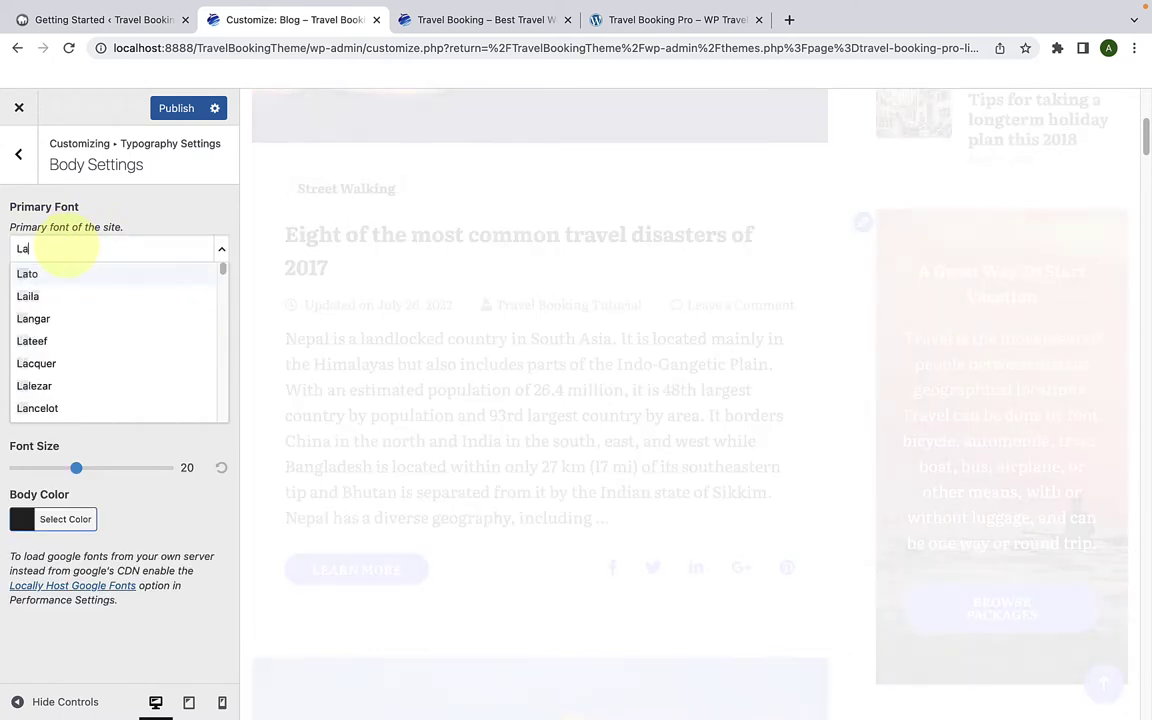
{"action": "left_click", "coordinate": [69, 273]}
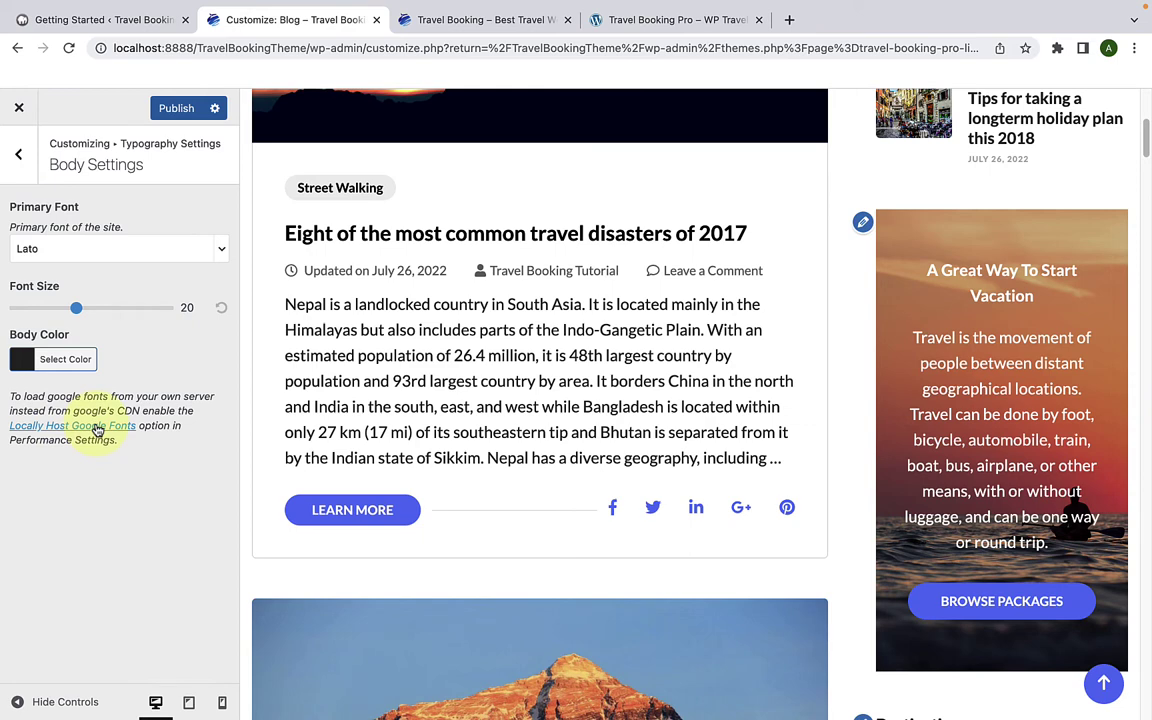
{"action": "left_click", "coordinate": [97, 428]}
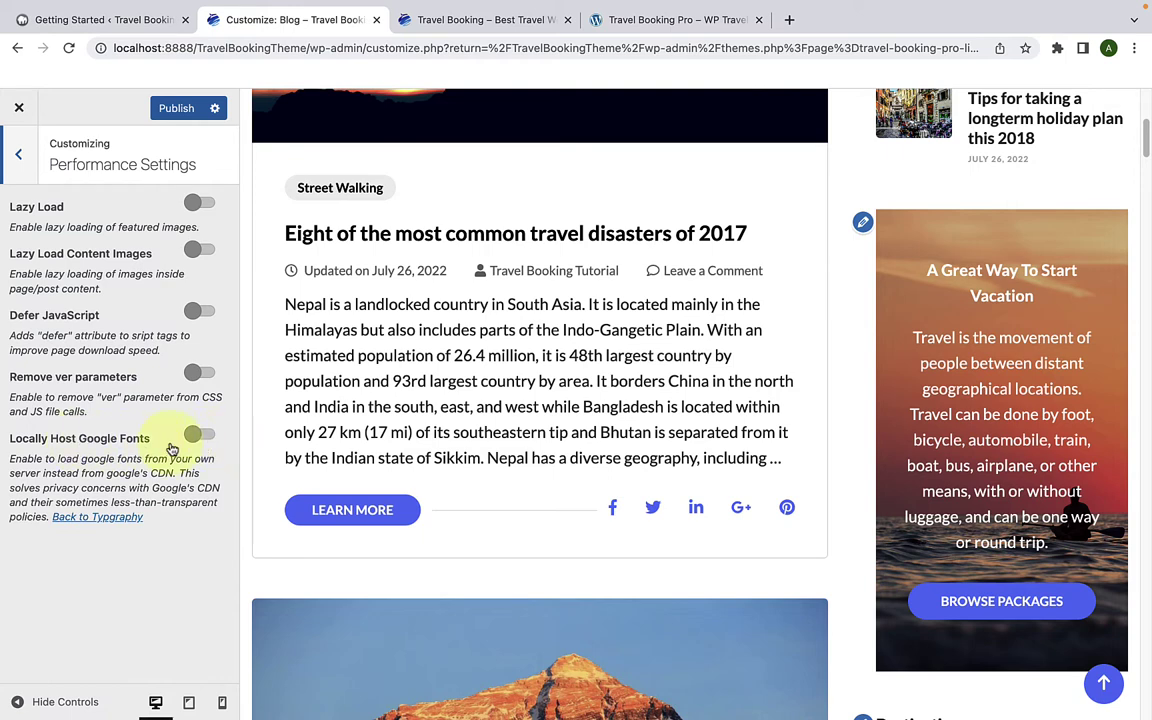
Step: Enable Locally Host Google Fonts, publish, and return to the Typography Settings list
{"action": "left_click", "coordinate": [196, 434]}
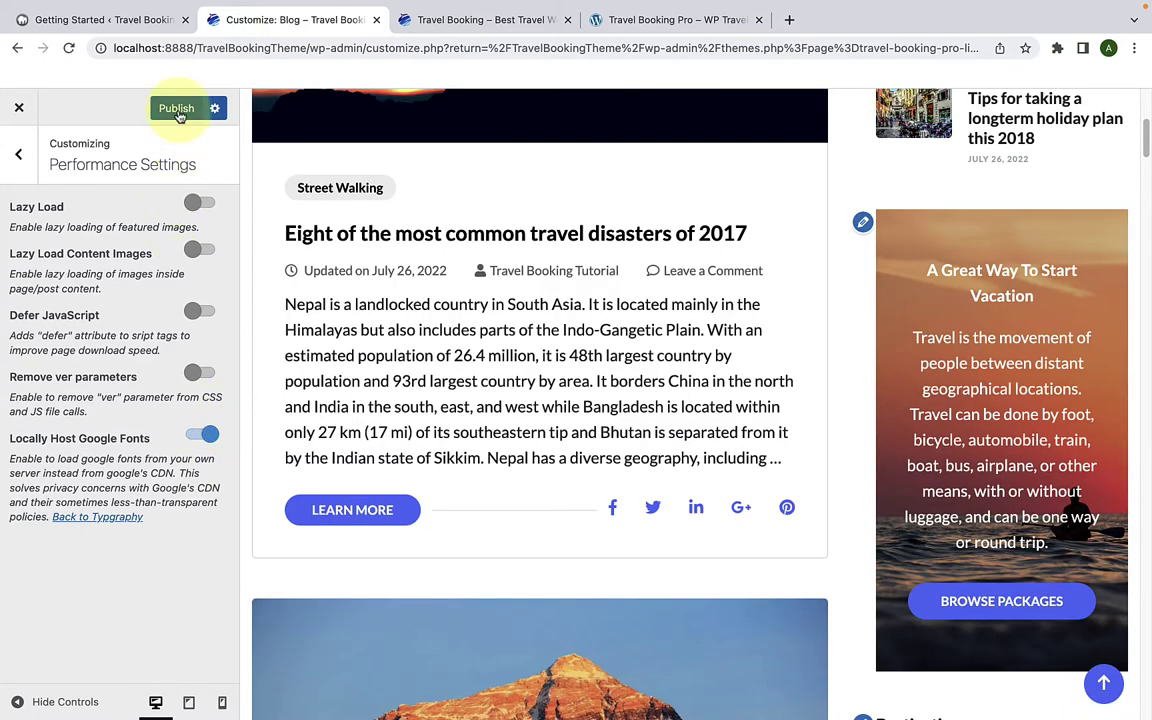
{"action": "left_click", "coordinate": [178, 110]}
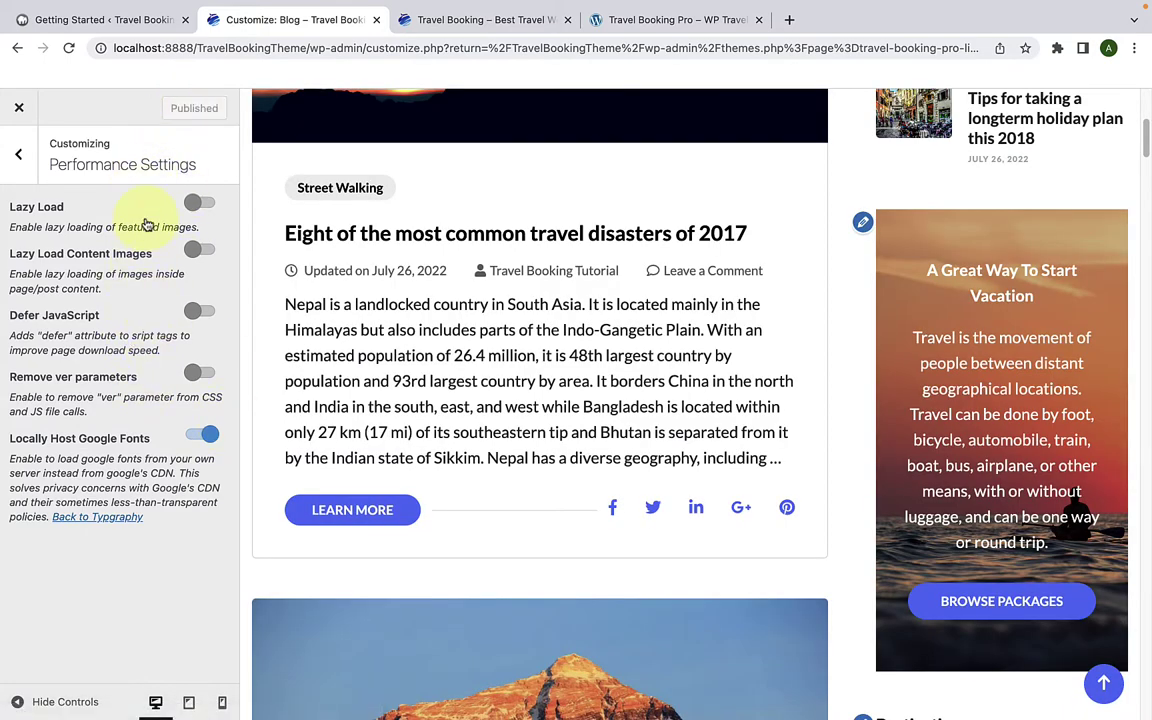
{"action": "left_click", "coordinate": [121, 527]}
{"action": "left_click", "coordinate": [26, 160]}
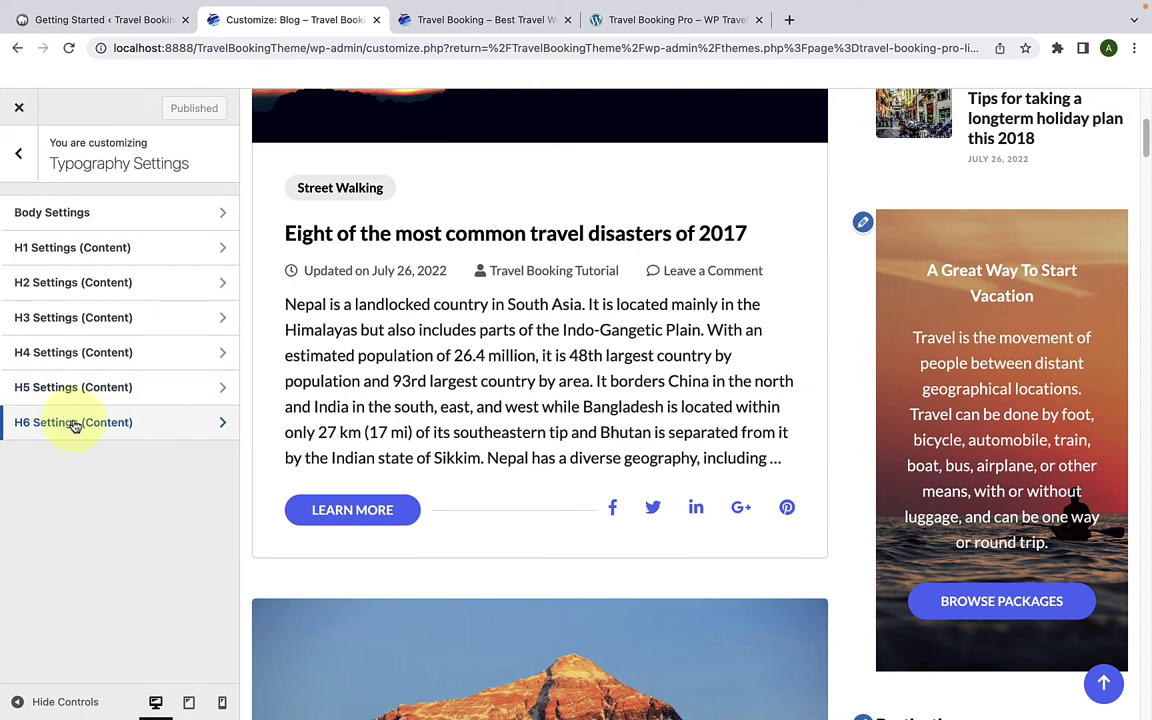
{"action": "left_click", "coordinate": [118, 262]}
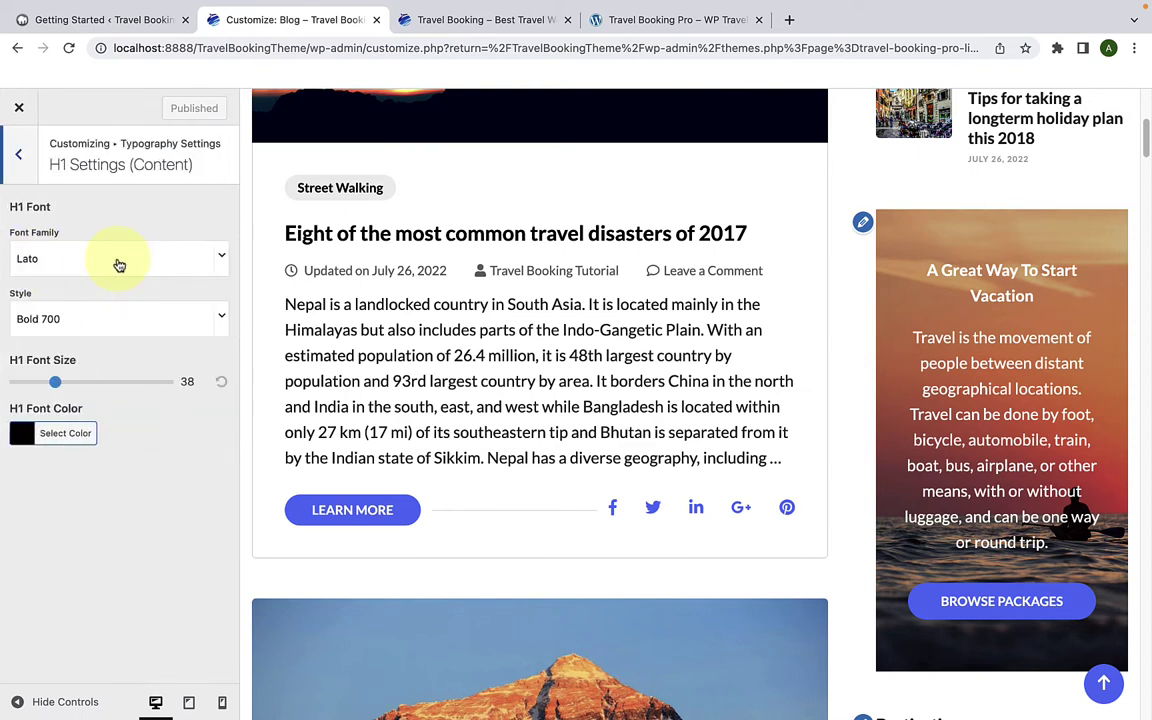
{"action": "left_click", "coordinate": [57, 265]}
{"action": "scroll", "coordinate": [80, 392], "scroll_direction": "up", "scroll_amount": 5}
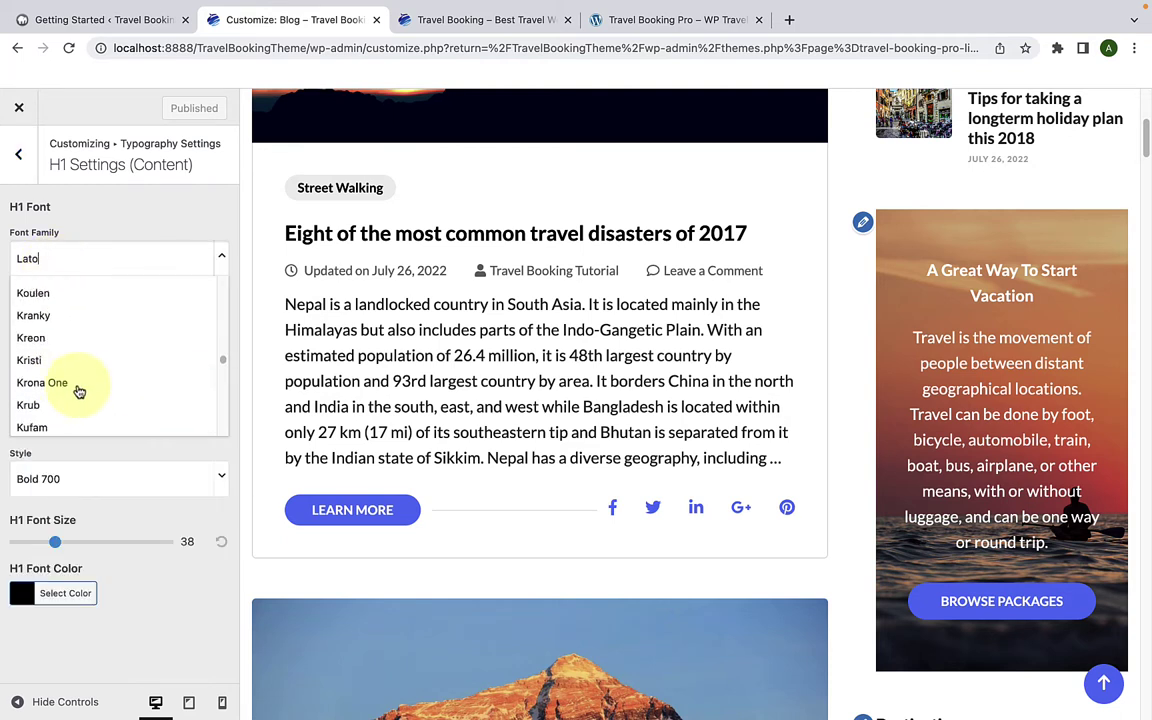
{"action": "scroll", "coordinate": [85, 372], "scroll_direction": "down", "scroll_amount": 1}
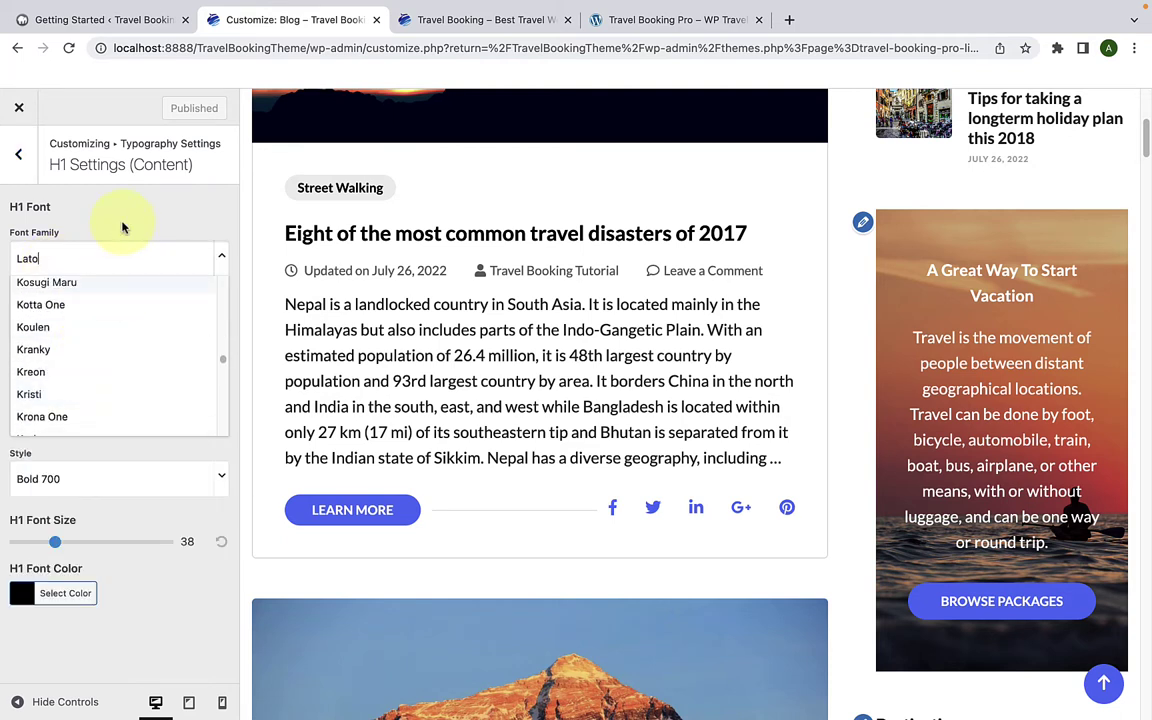
{"action": "left_click", "coordinate": [121, 228]}
{"action": "left_click", "coordinate": [64, 315]}
{"action": "scroll", "coordinate": [88, 380], "scroll_direction": "down", "scroll_amount": 3}
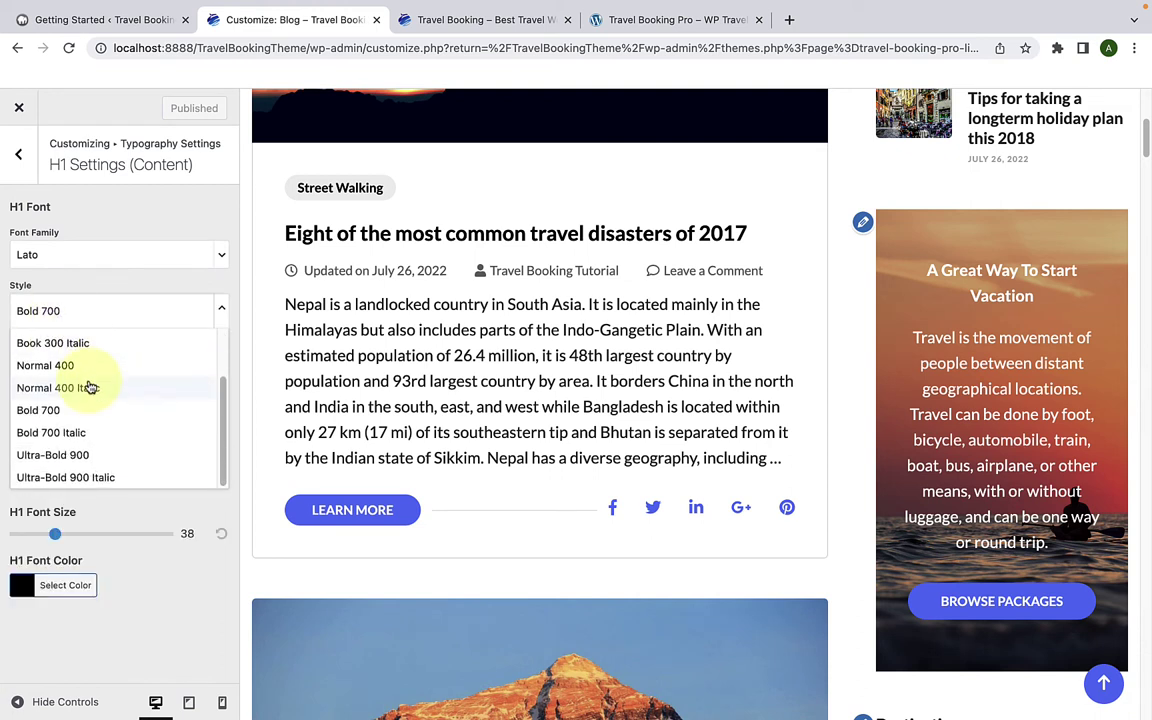
{"action": "scroll", "coordinate": [92, 360], "scroll_direction": "up", "scroll_amount": 3}
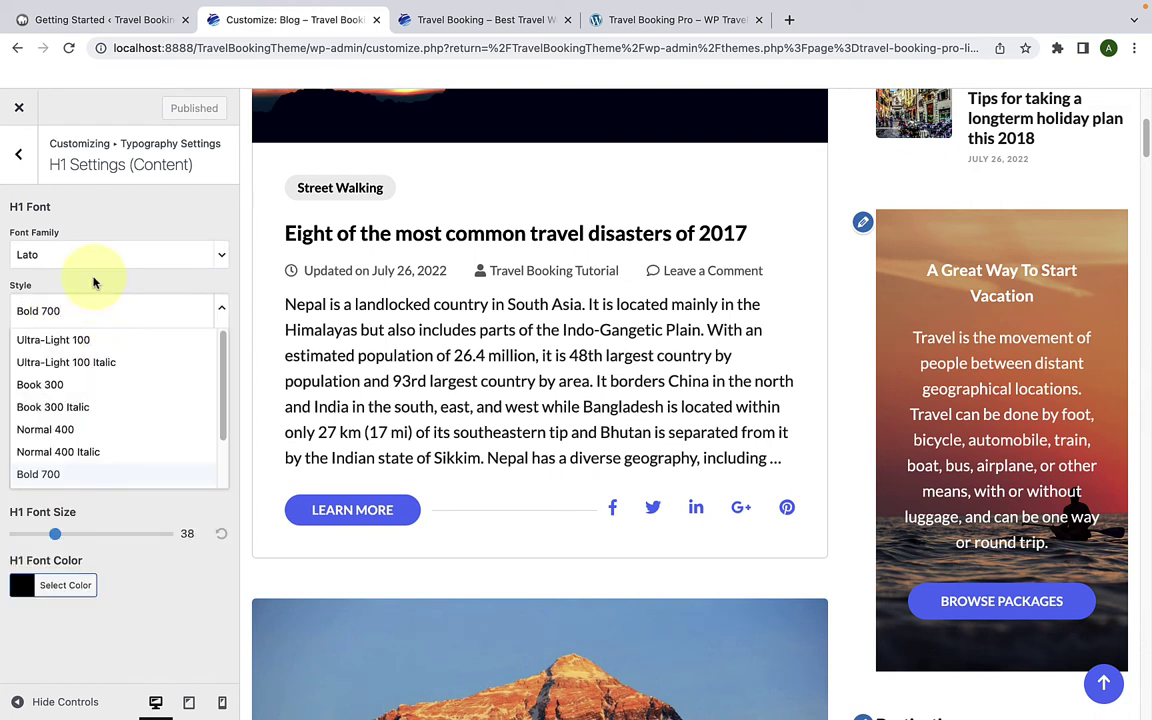
{"action": "left_click", "coordinate": [90, 272]}
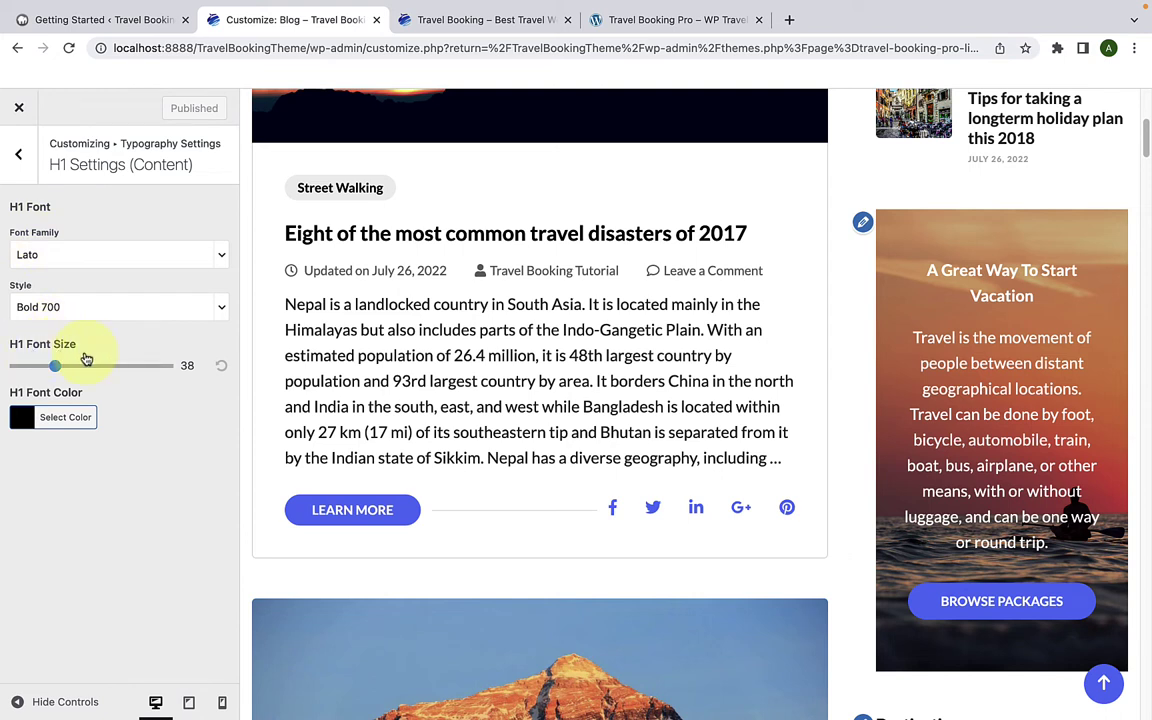
{"action": "left_click", "coordinate": [58, 417]}
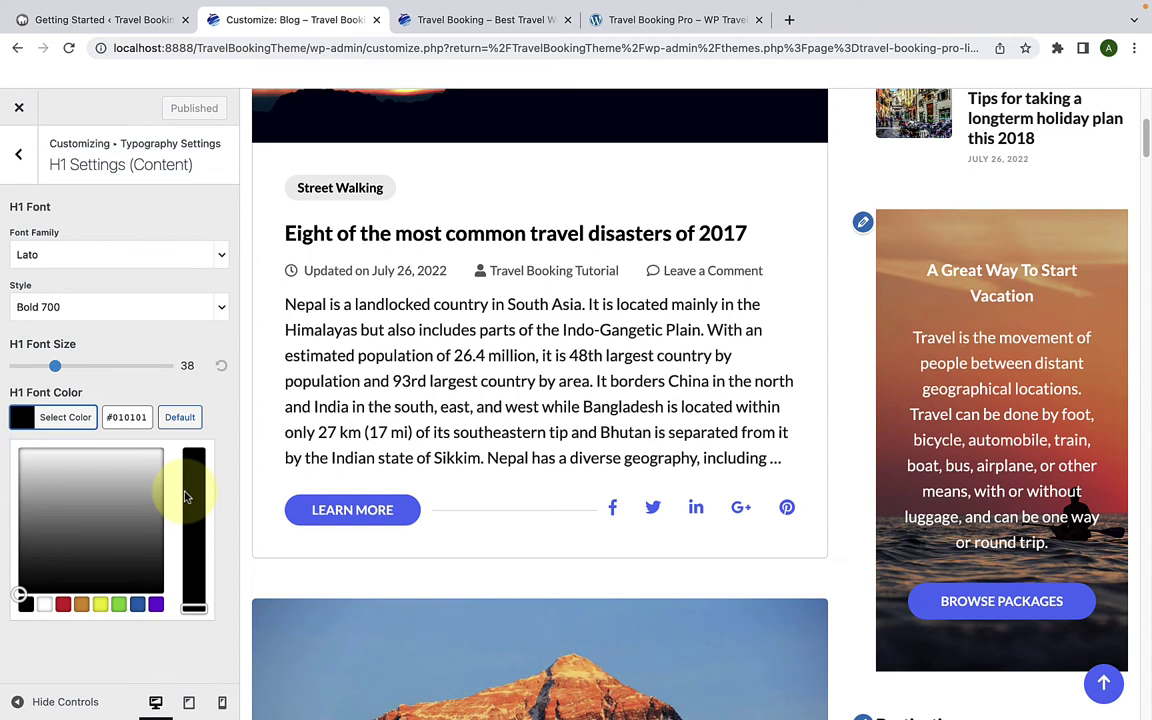
{"action": "left_click", "coordinate": [135, 210]}
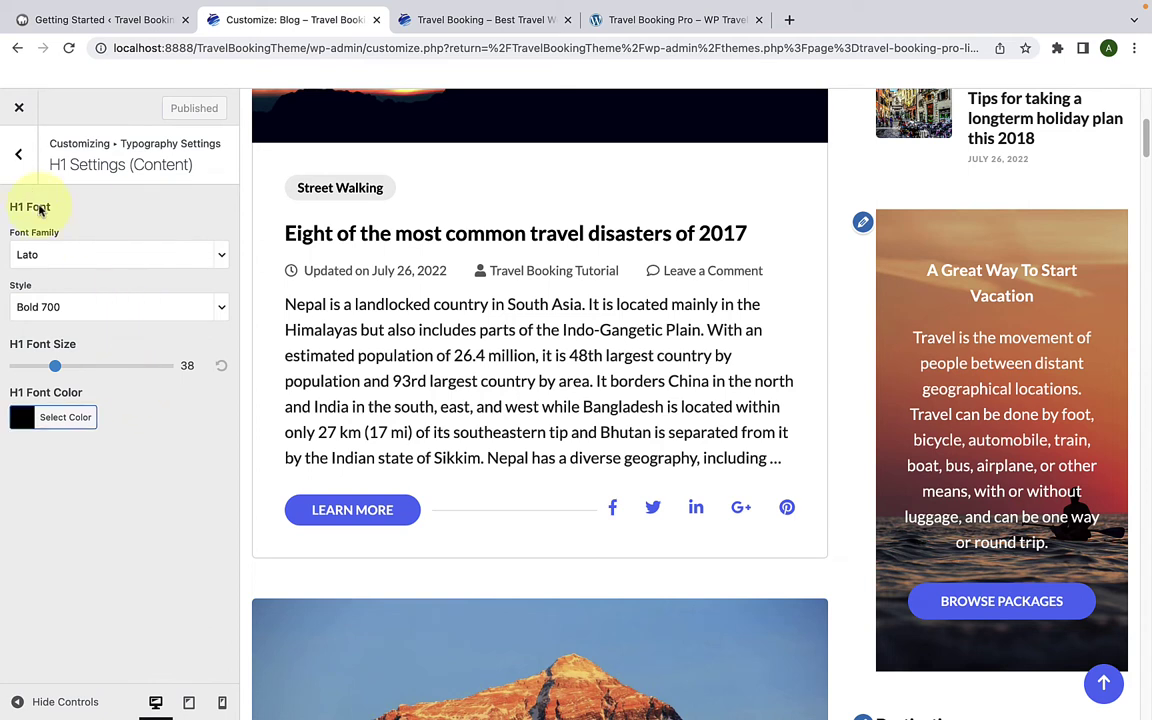
{"action": "left_click", "coordinate": [18, 154]}
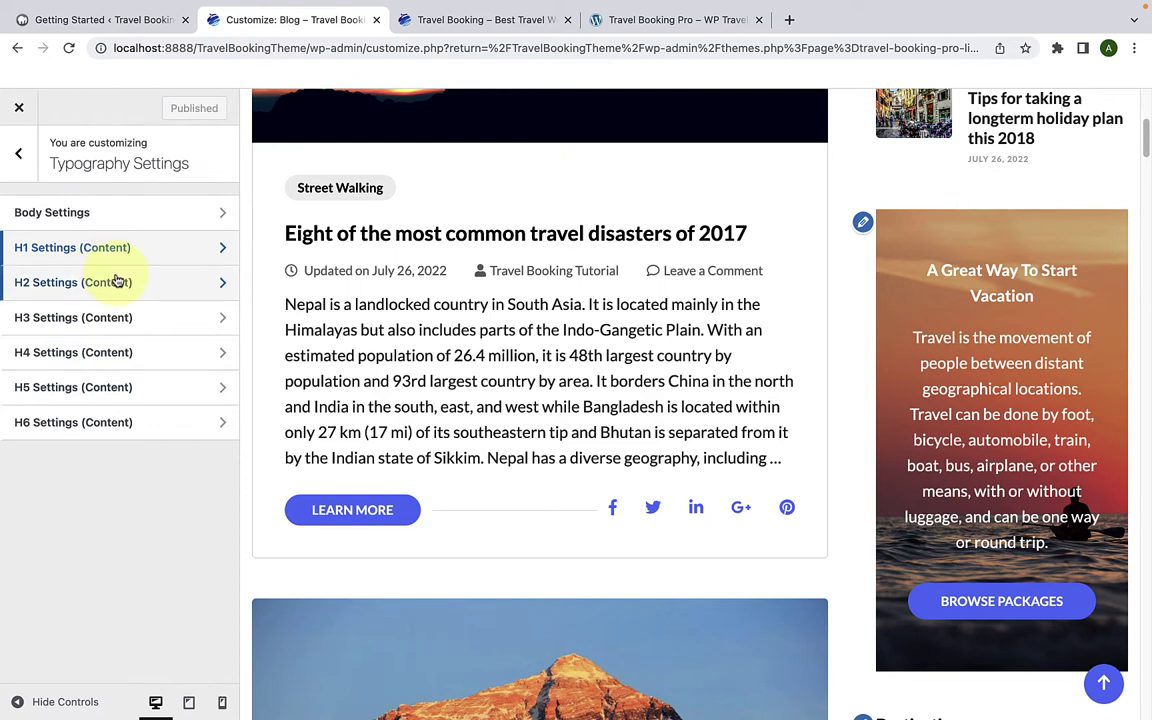
Step: Open Front Page Settings and load the homepage in the preview
{"action": "left_click", "coordinate": [18, 155]}
{"action": "scroll", "coordinate": [105, 385], "scroll_direction": "down", "scroll_amount": 1}
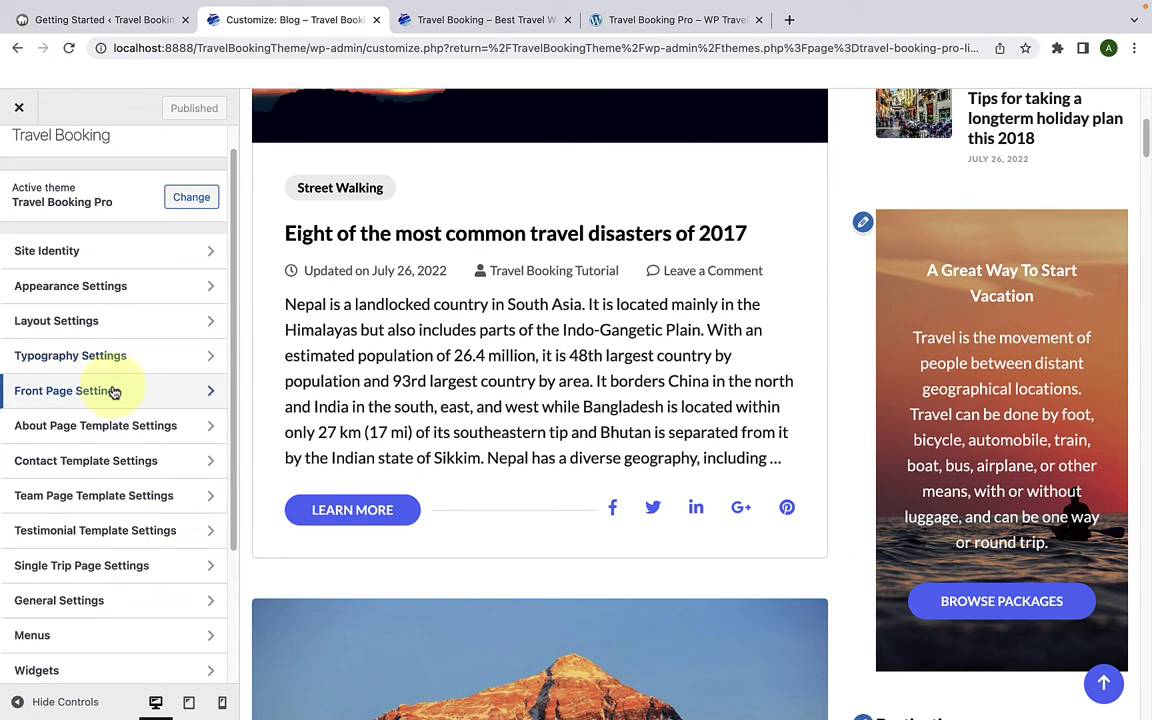
{"action": "left_click", "coordinate": [110, 390]}
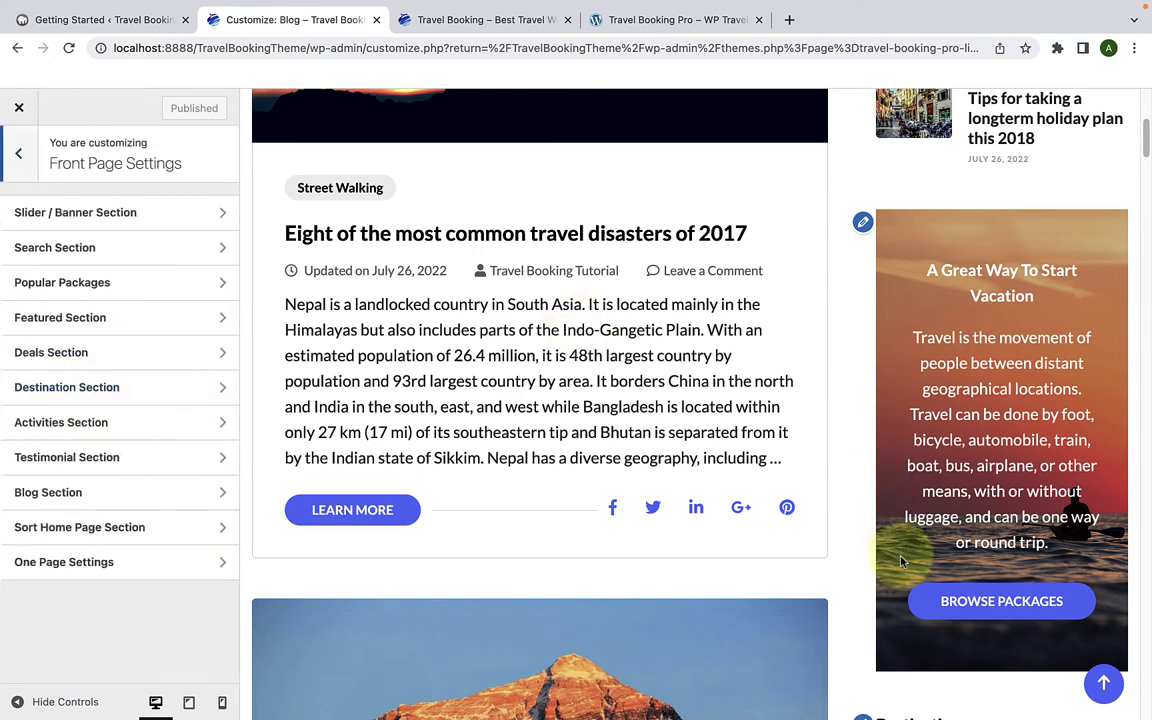
{"action": "left_click", "coordinate": [1103, 682]}
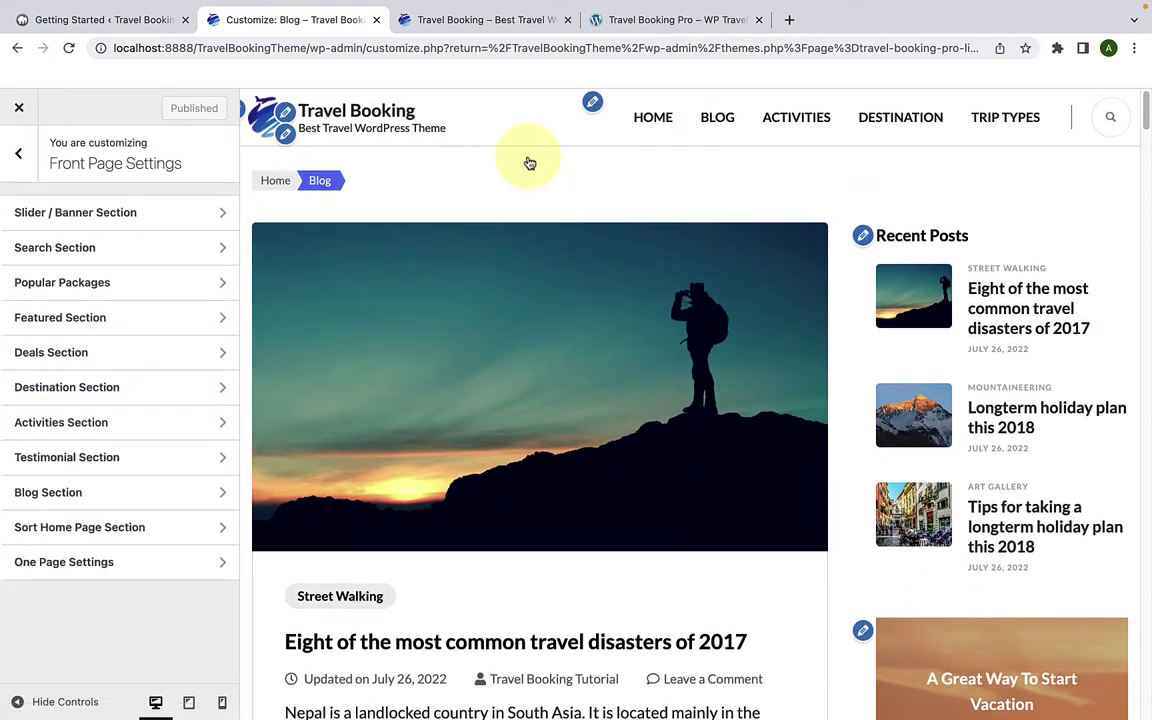
{"action": "left_click", "coordinate": [385, 123]}
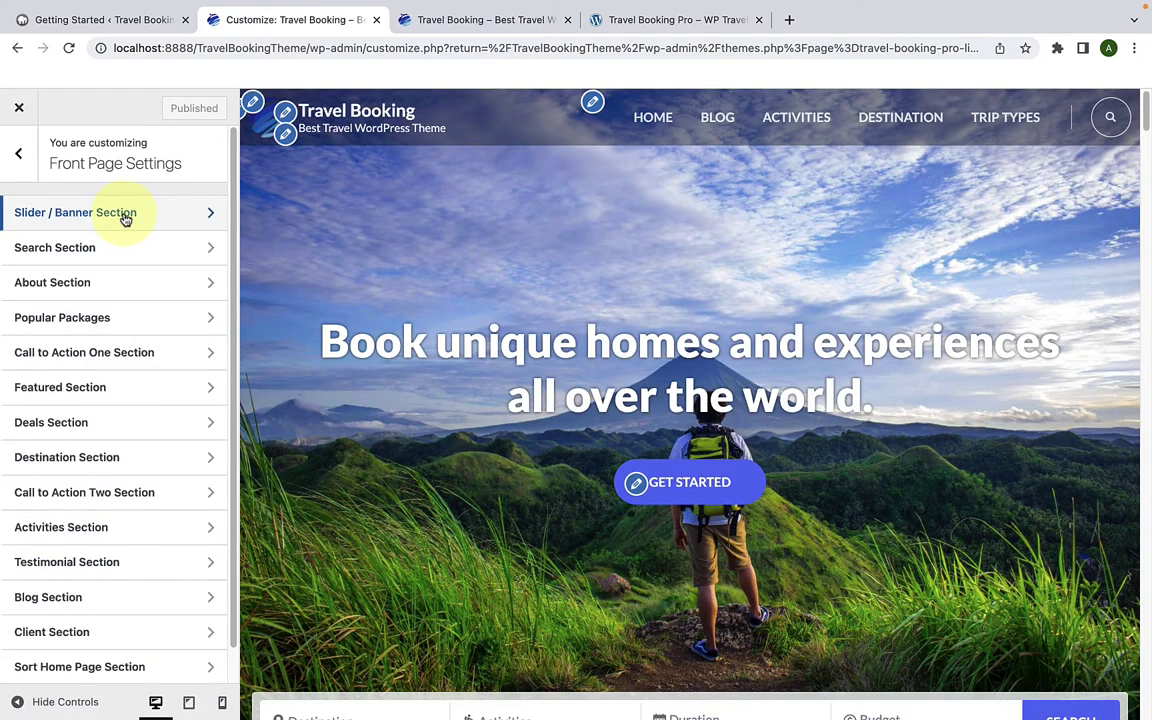
Step: Set the Slider / Banner Section's Banner Options to Static/Video Newsletter Banner
{"action": "left_click", "coordinate": [125, 214]}
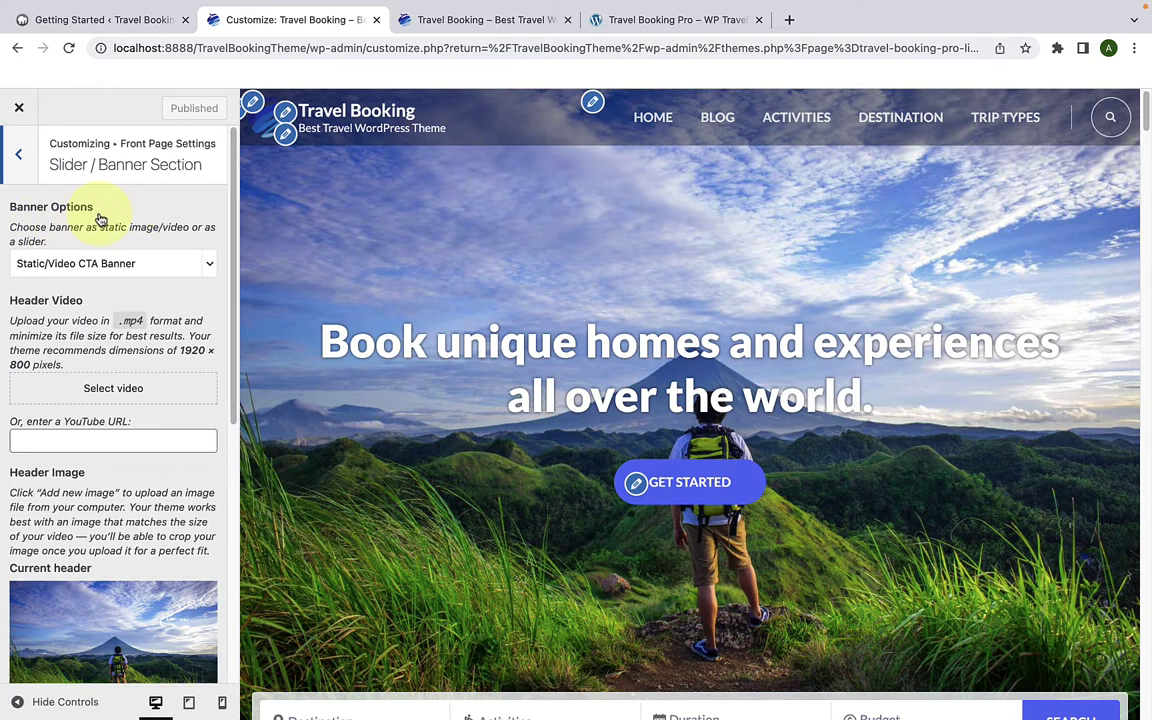
{"action": "left_click", "coordinate": [133, 264]}
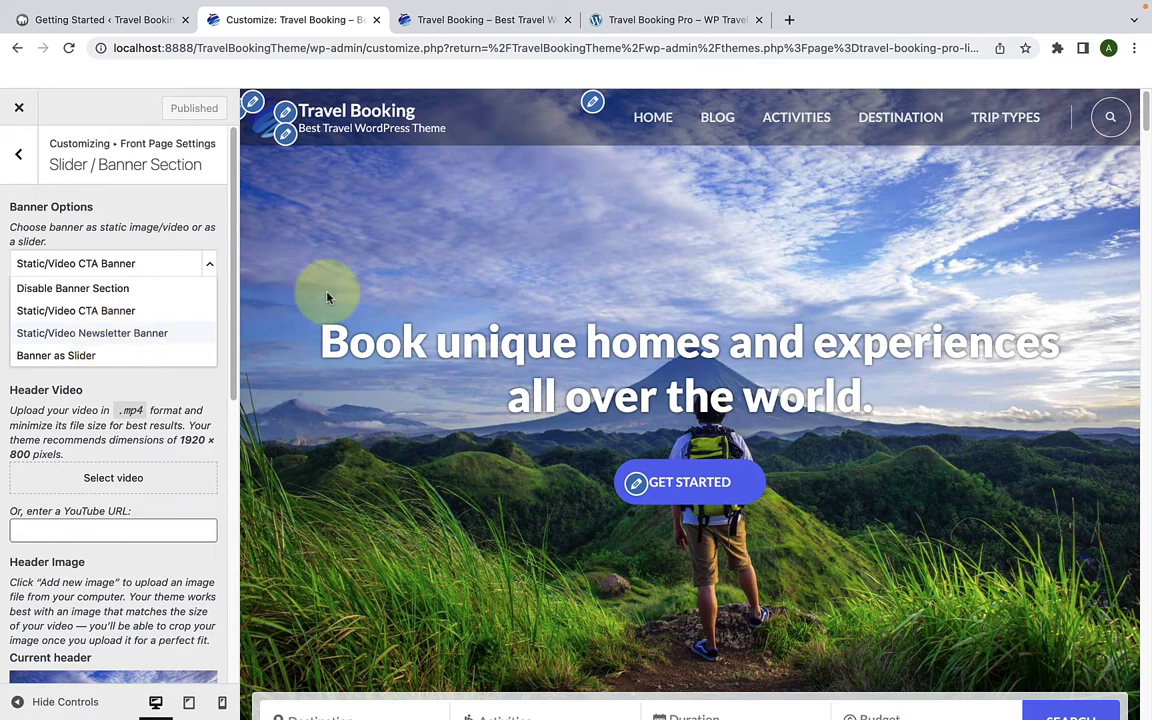
{"action": "left_click", "coordinate": [128, 334]}
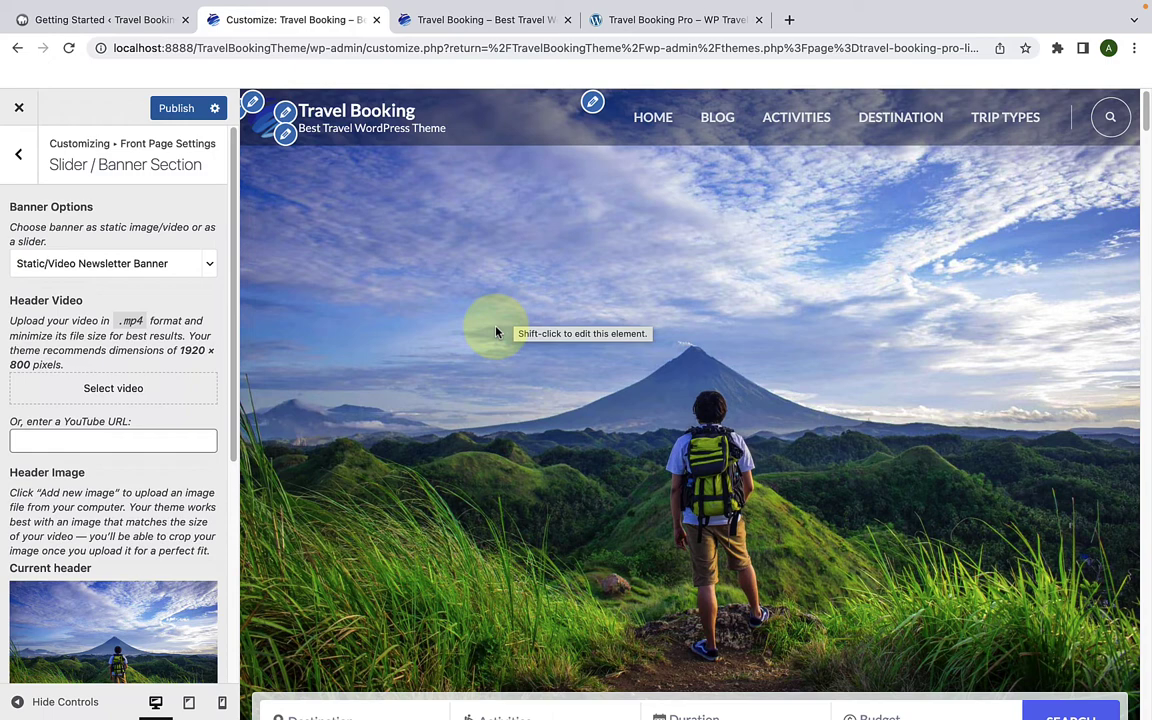
Step: In the admin tab, go to Plugins > Add New
{"action": "left_click", "coordinate": [150, 22]}
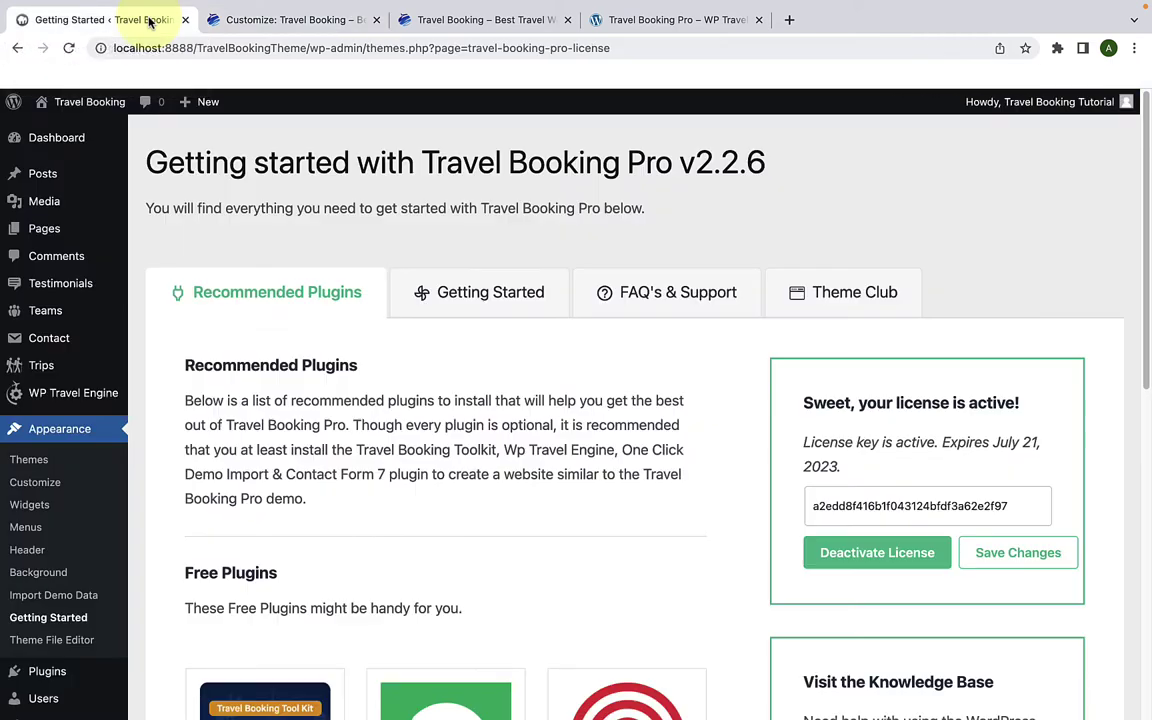
{"action": "scroll", "coordinate": [60, 570], "scroll_direction": "down", "scroll_amount": 2}
{"action": "mouse_move", "coordinate": [72, 593]}
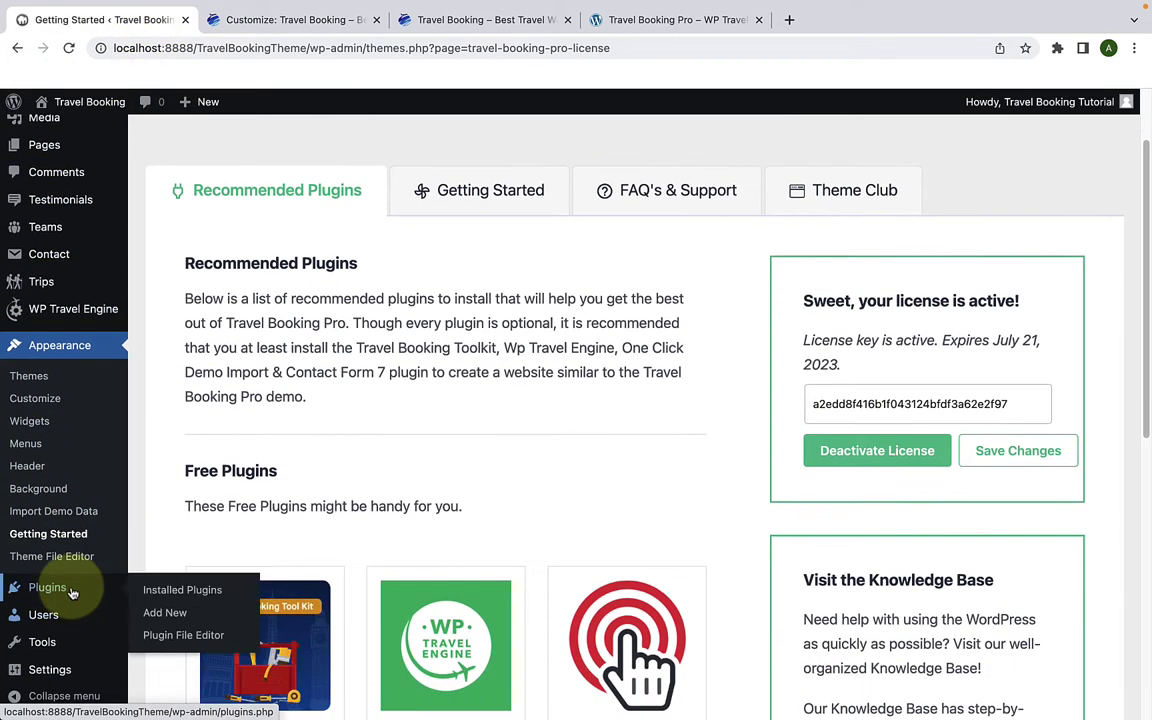
{"action": "left_click", "coordinate": [165, 613]}
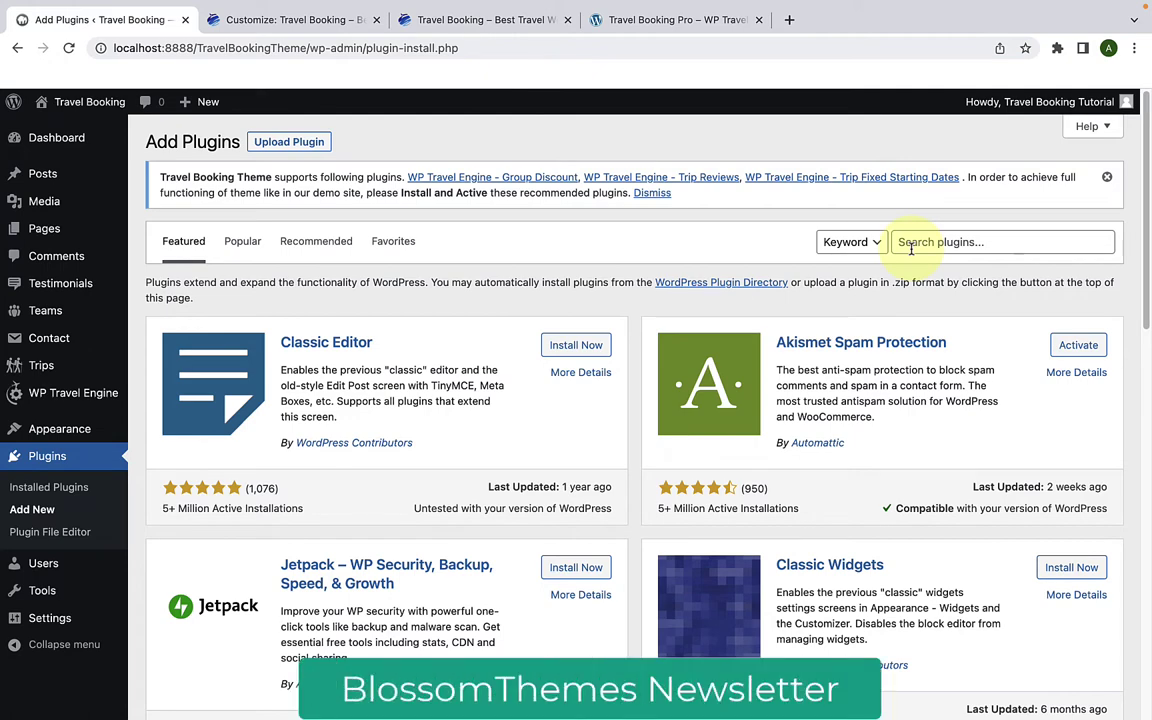
Step: Search 'blossomthemes newsl', then install and activate BlossomThemes Email Newsletter
{"action": "left_click", "coordinate": [911, 249]}
{"action": "type", "text": "blossomthemes newsletter"}
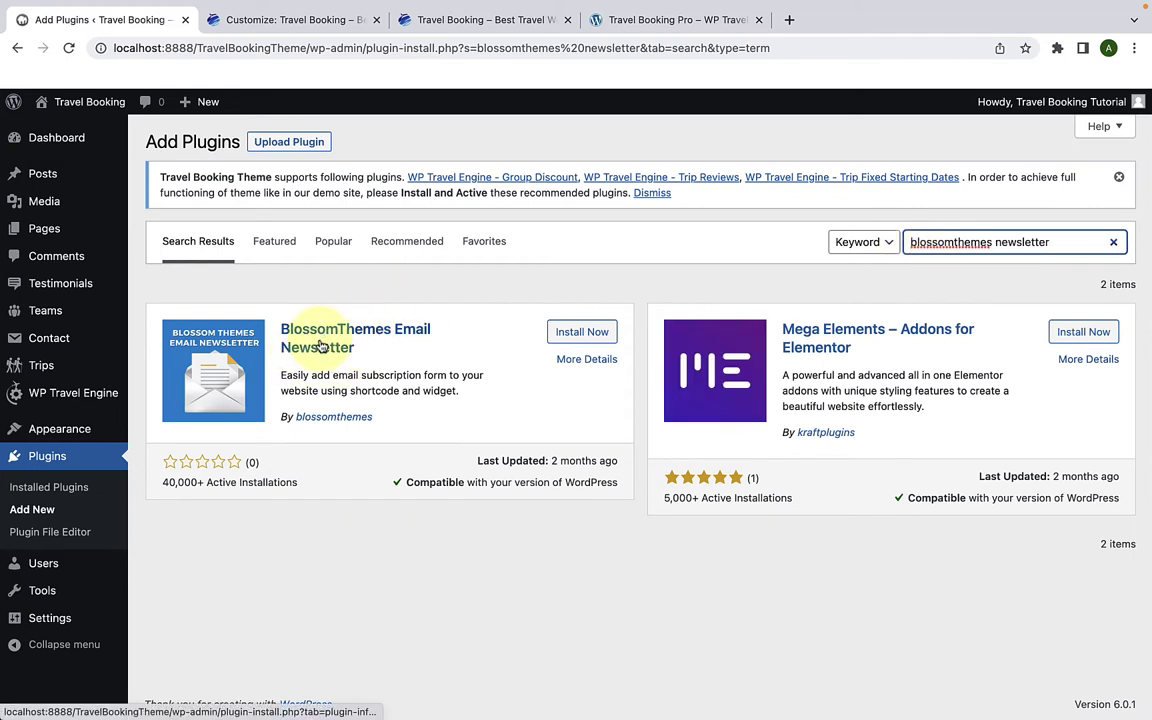
{"action": "left_click", "coordinate": [584, 340]}
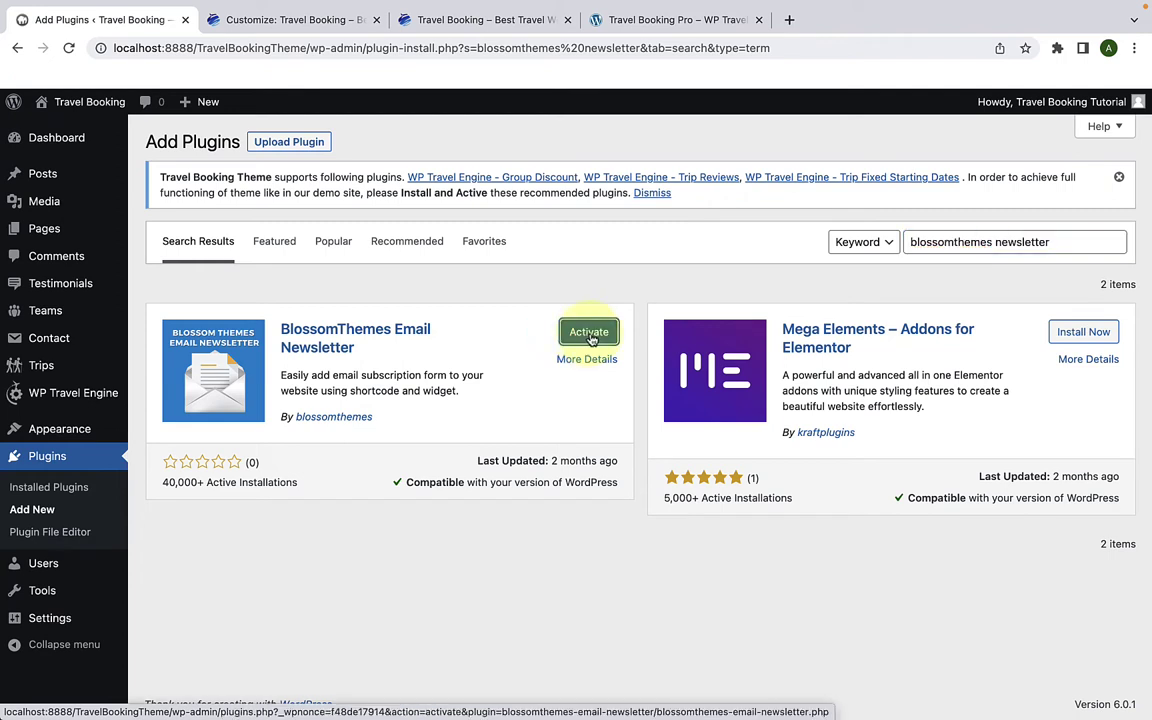
{"action": "left_click", "coordinate": [589, 334]}
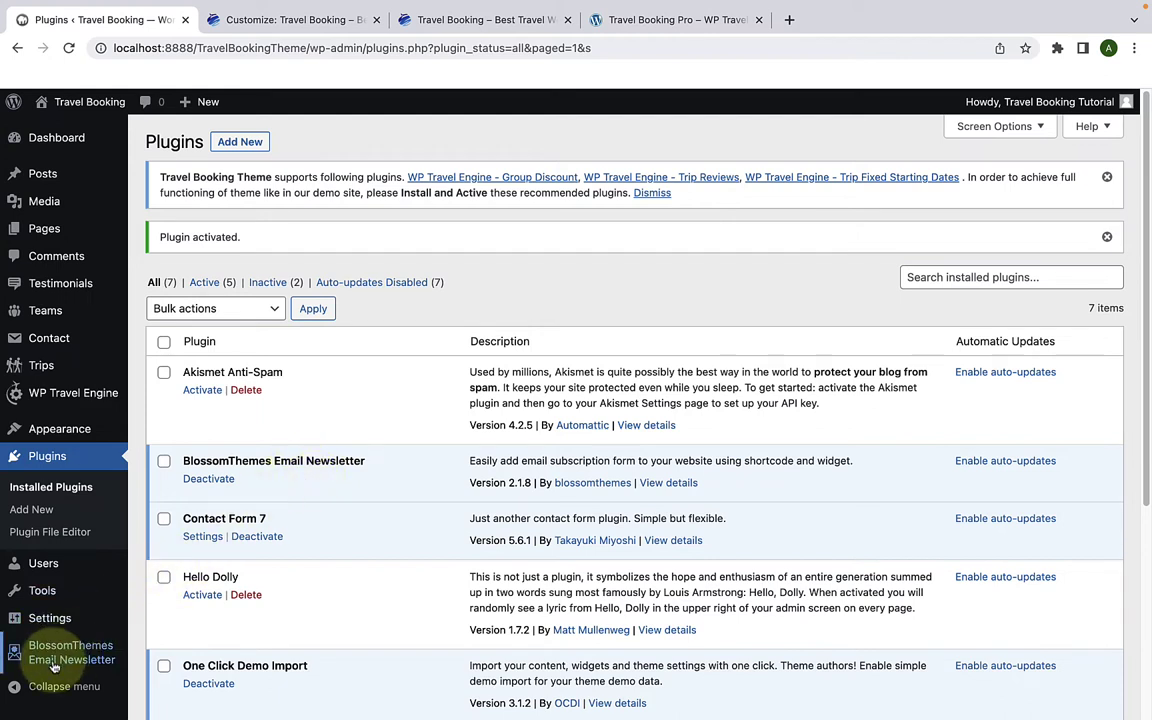
{"action": "mouse_move", "coordinate": [40, 658]}
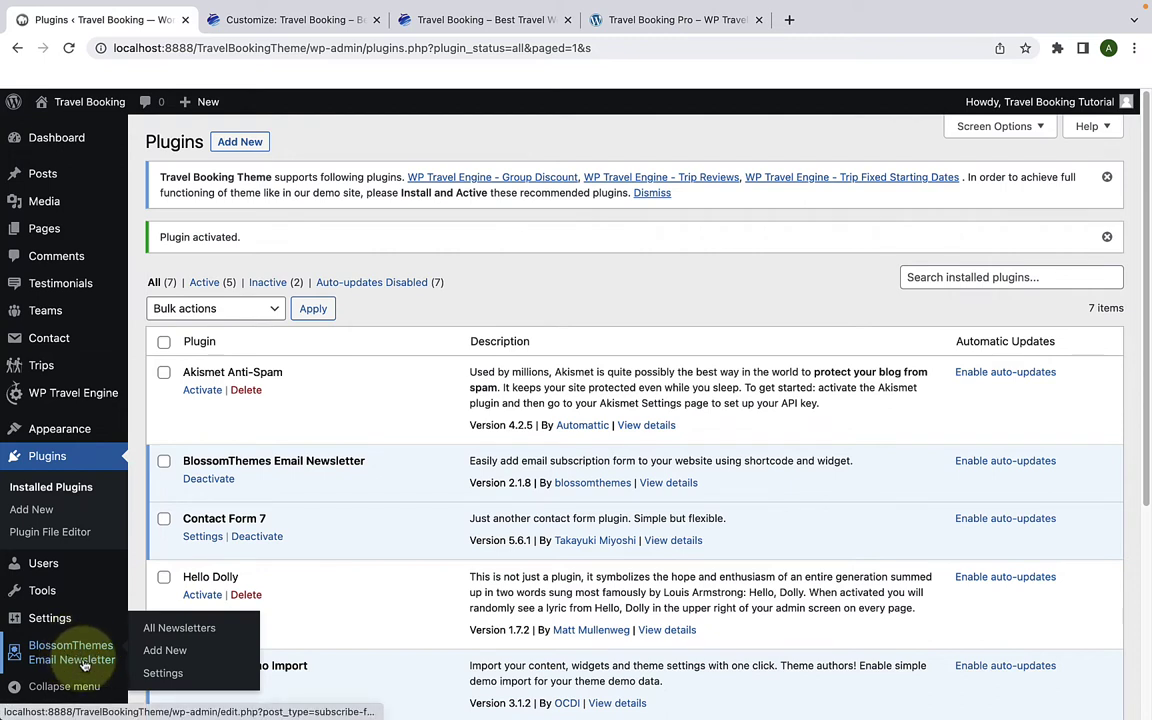
Step: Create a new BlossomThemes newsletter form and paste the title 'Get Daily Updates By Signing Up!'
{"action": "left_click", "coordinate": [176, 654]}
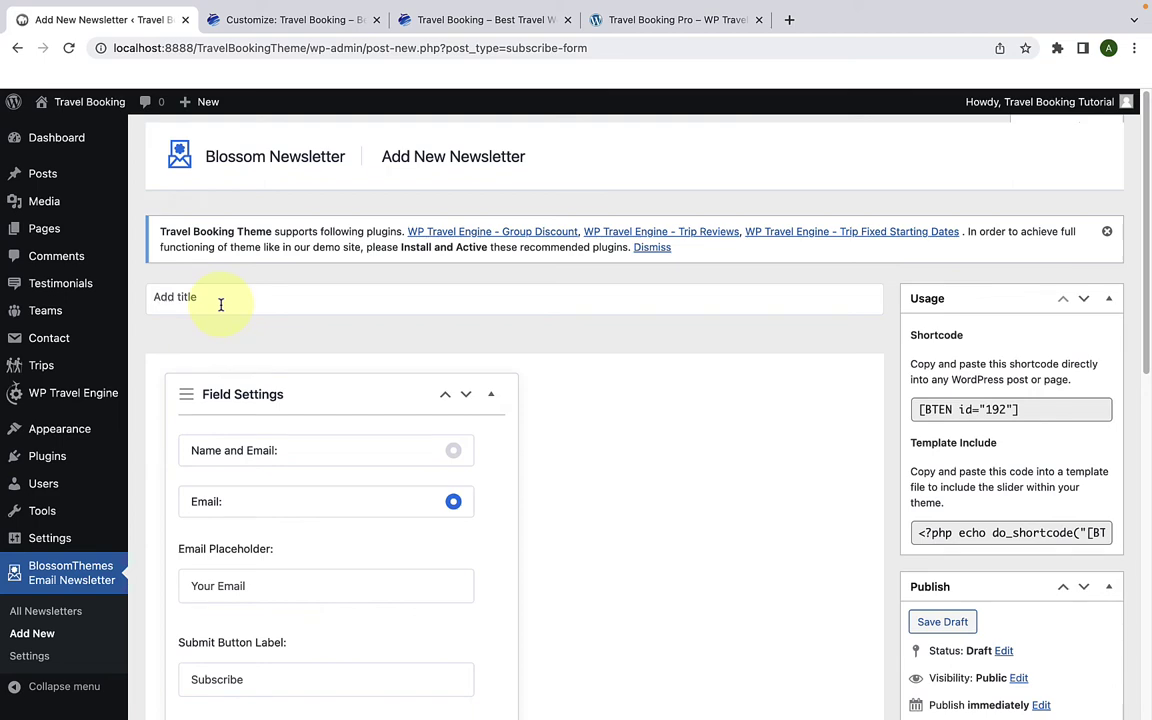
{"action": "type", "text": "Get Daily Updates By Signing Up!"}
{"action": "scroll", "coordinate": [226, 330], "scroll_direction": "down", "scroll_amount": 2}
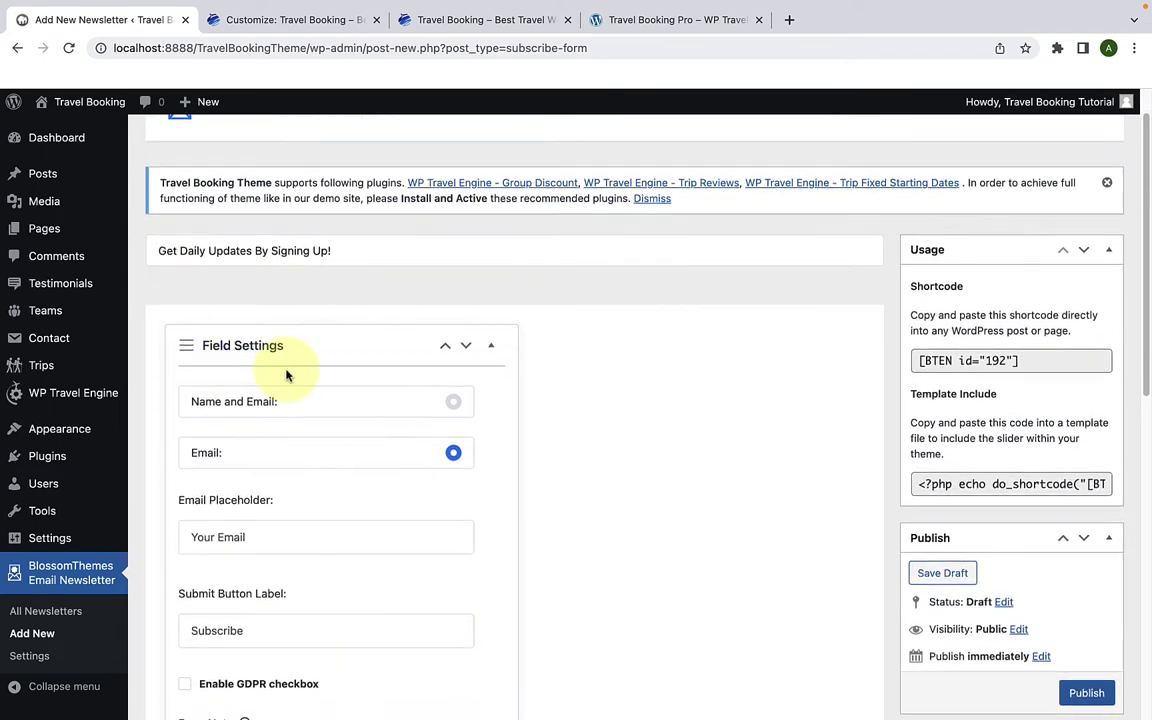
{"action": "scroll", "coordinate": [284, 375], "scroll_direction": "down", "scroll_amount": 2}
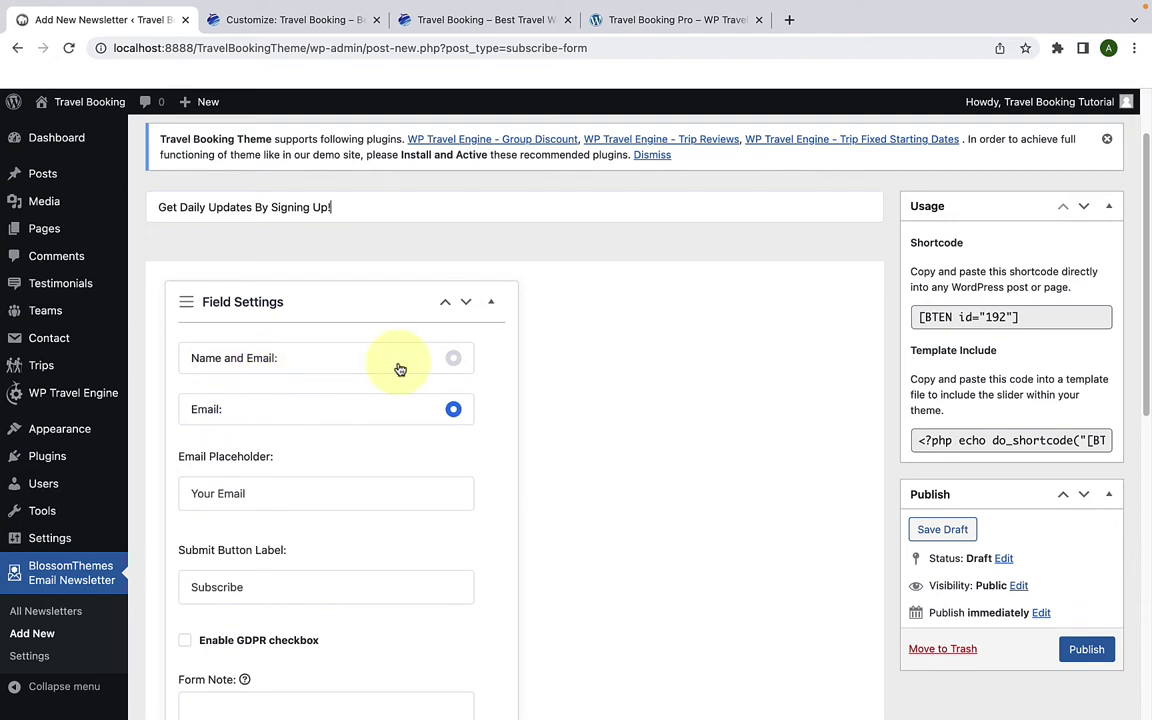
Step: Set the signup form fields to Name and Email
{"action": "left_click", "coordinate": [453, 358]}
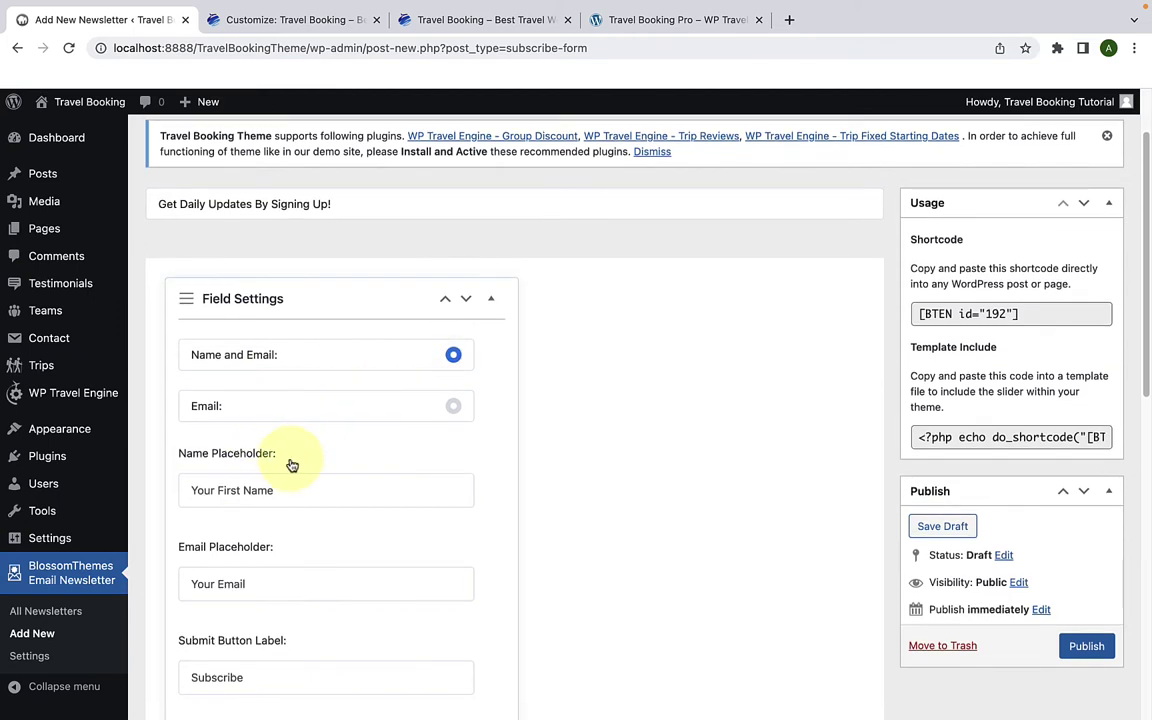
{"action": "scroll", "coordinate": [293, 470], "scroll_direction": "down", "scroll_amount": 2}
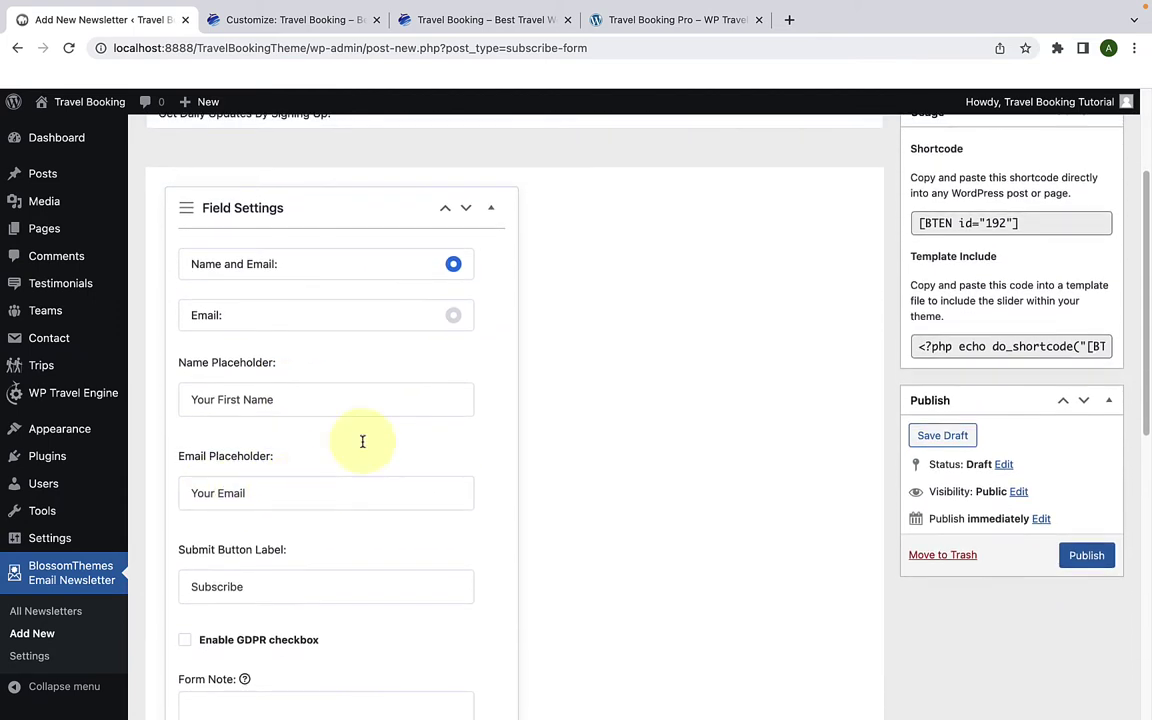
{"action": "left_click", "coordinate": [453, 313]}
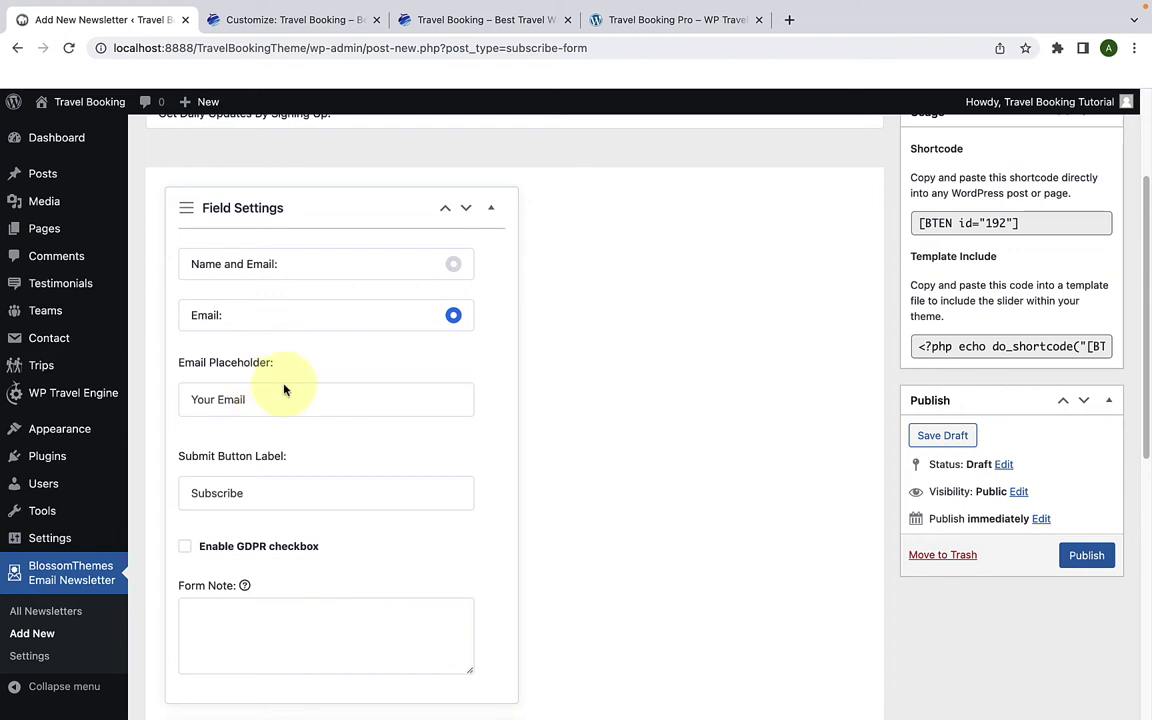
{"action": "left_click", "coordinate": [453, 265]}
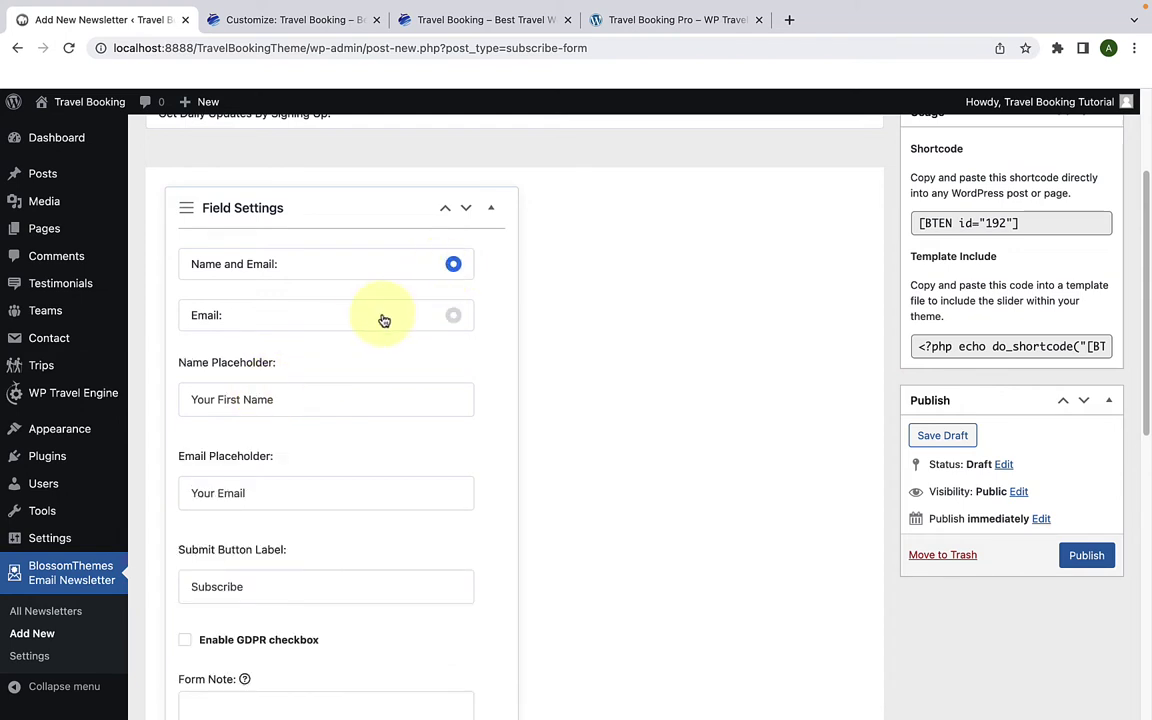
{"action": "scroll", "coordinate": [345, 388], "scroll_direction": "down", "scroll_amount": 1}
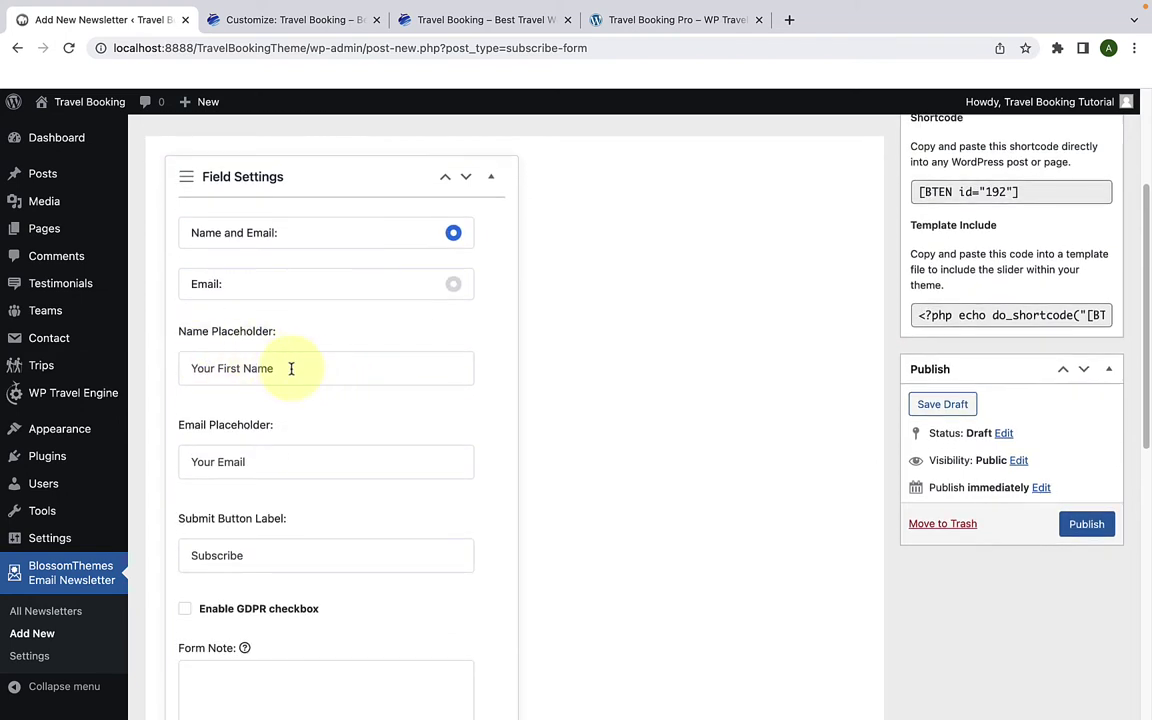
Step: Review the first-name and email placeholders and the Subscribe button label
{"action": "left_click_drag", "start_coordinate": [290, 368], "coordinate": [191, 369]}
{"action": "left_click", "coordinate": [288, 362]}
{"action": "scroll", "coordinate": [296, 404], "scroll_direction": "down", "scroll_amount": 2}
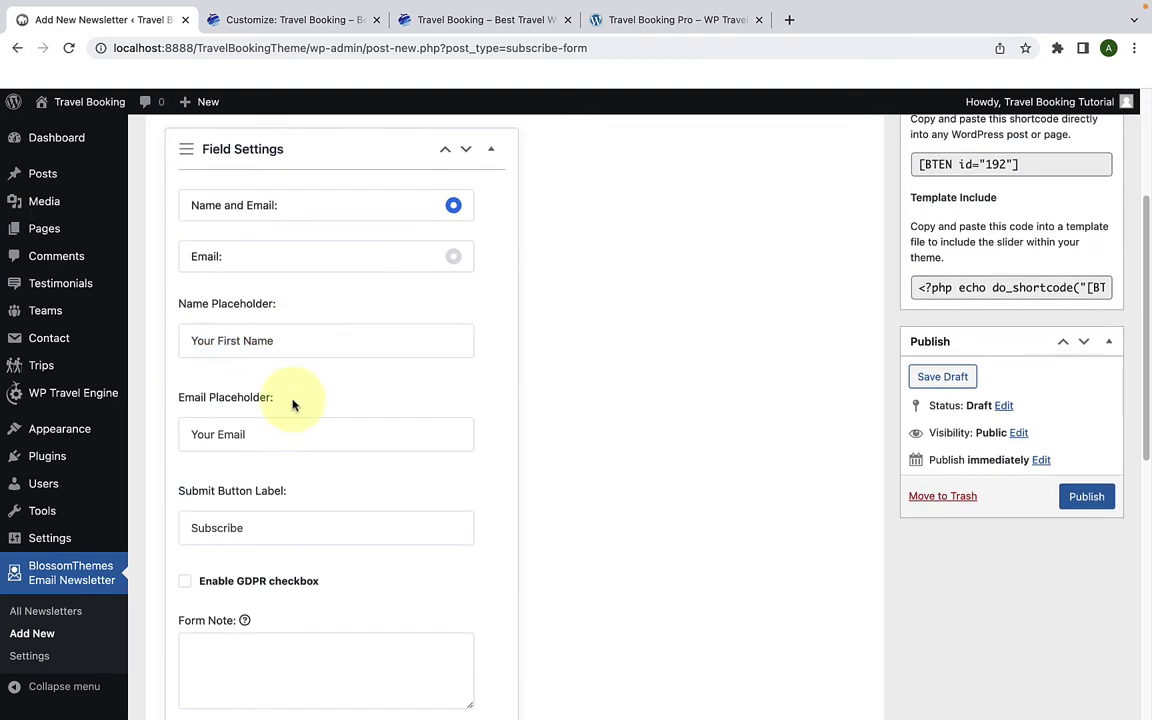
{"action": "left_click_drag", "start_coordinate": [248, 416], "coordinate": [195, 415]}
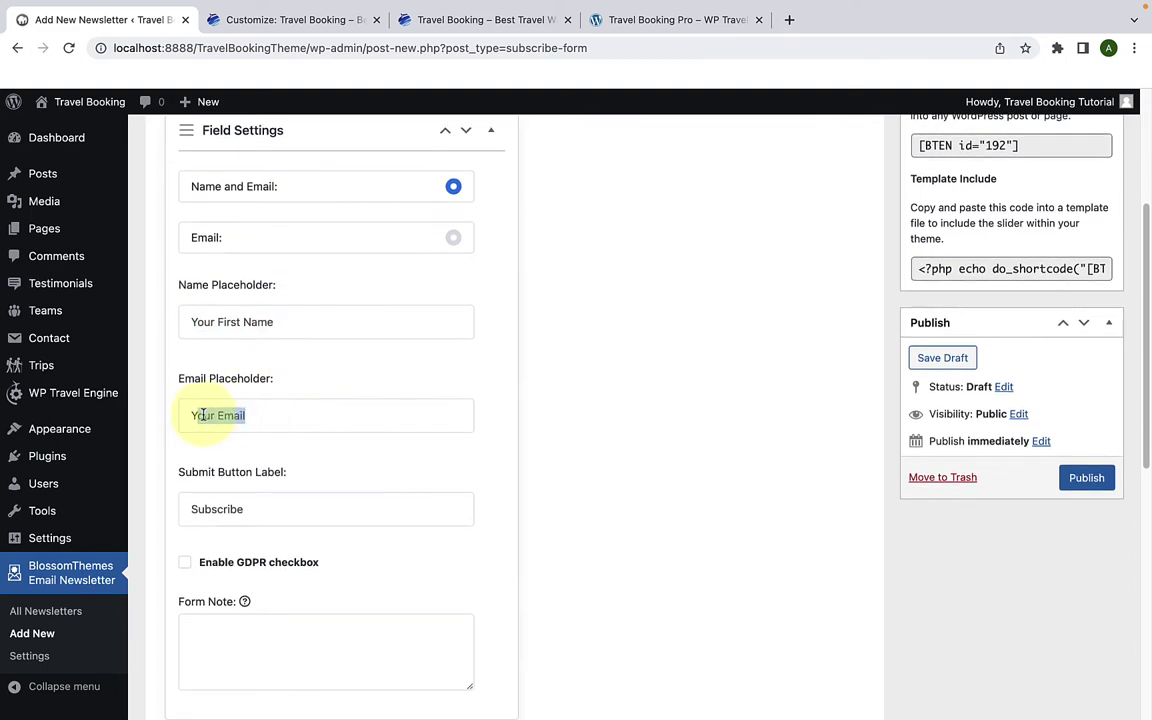
{"action": "left_click", "coordinate": [265, 416]}
{"action": "scroll", "coordinate": [265, 429], "scroll_direction": "down", "scroll_amount": 5}
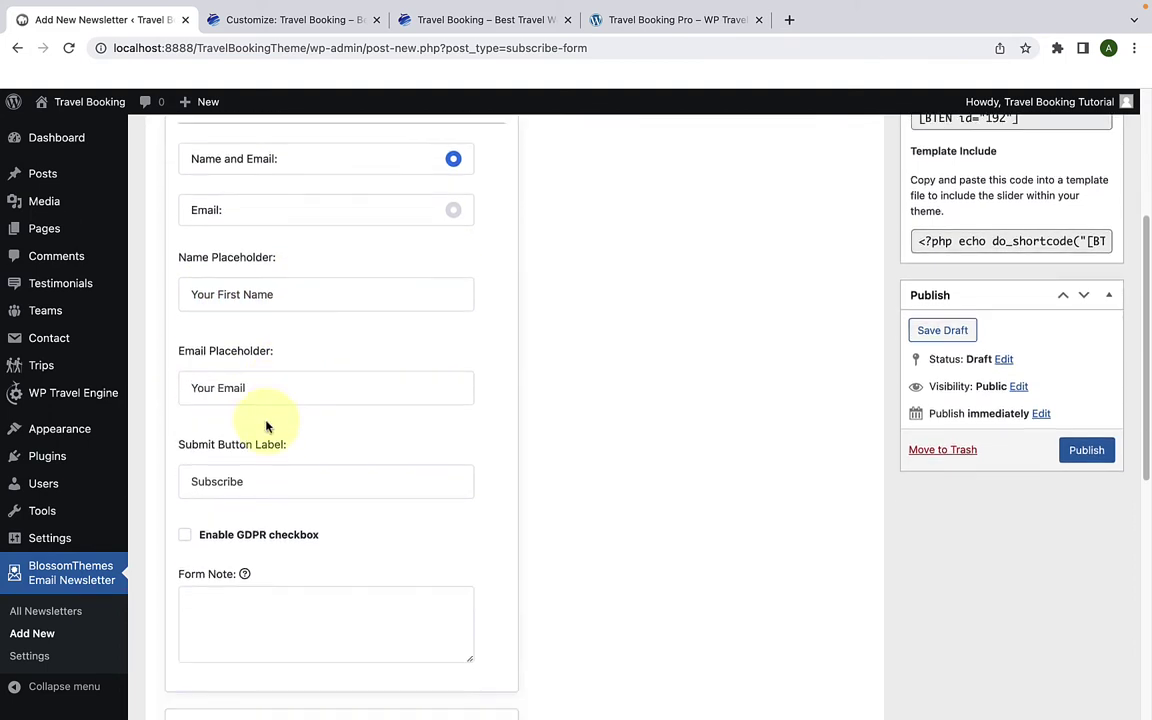
{"action": "left_click", "coordinate": [261, 362]}
{"action": "left_click_drag", "start_coordinate": [261, 362], "coordinate": [191, 361]}
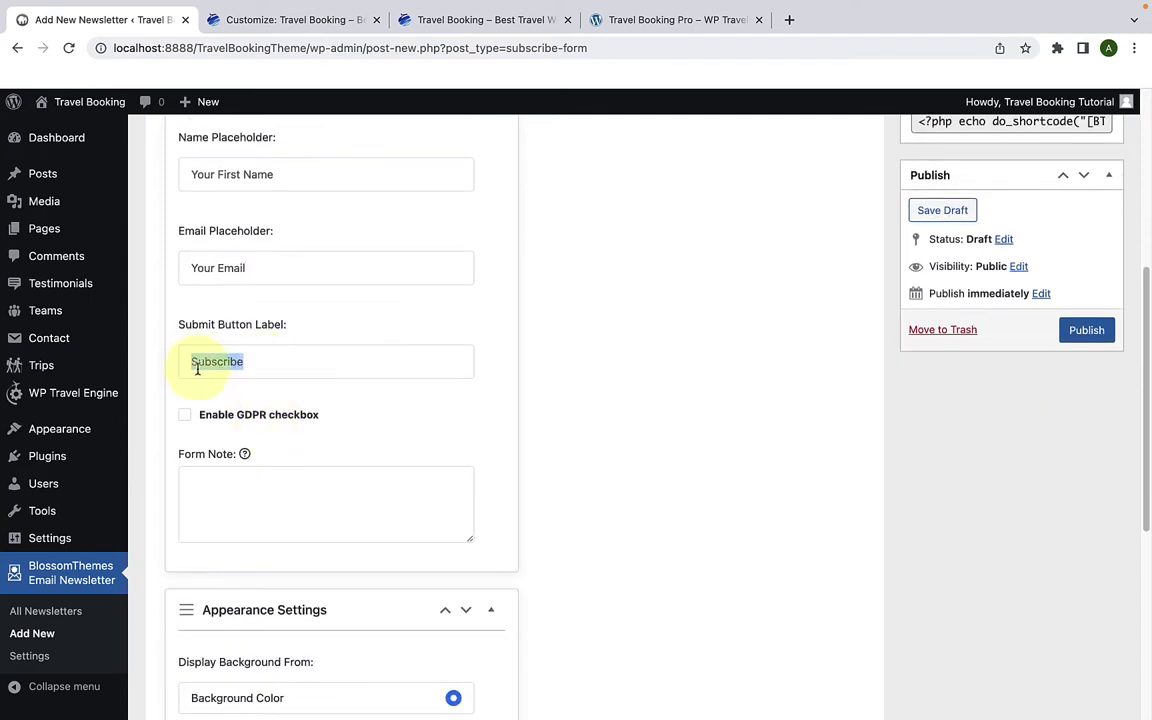
{"action": "scroll", "coordinate": [234, 372], "scroll_direction": "up", "scroll_amount": 1}
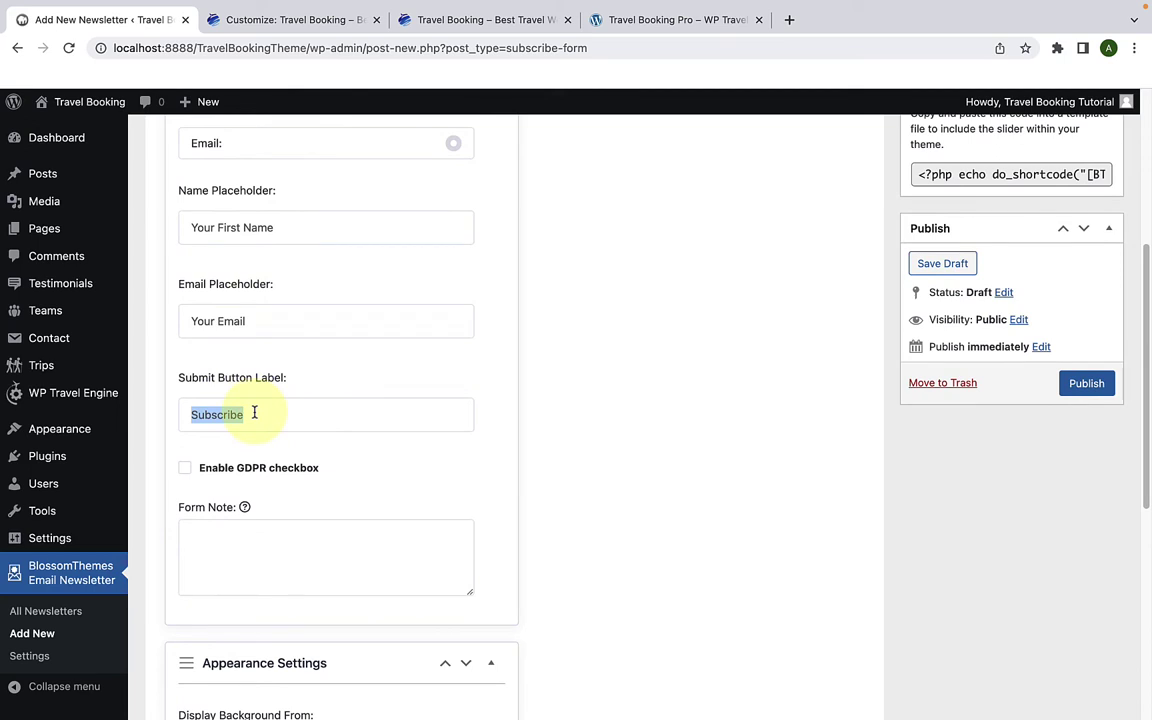
{"action": "left_click", "coordinate": [255, 413]}
{"action": "scroll", "coordinate": [220, 430], "scroll_direction": "down", "scroll_amount": 1}
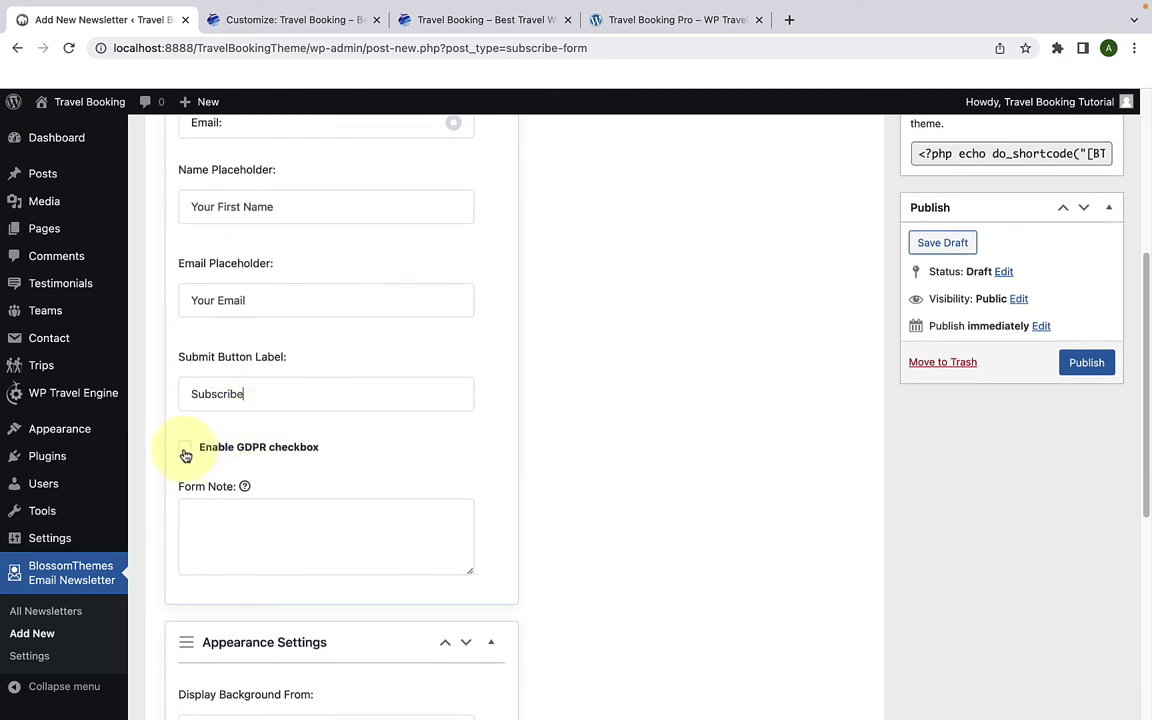
Step: Enable the GDPR checkbox and add the form note 'Subscribe now and get daily deals and updates sent right to your inbox.'
{"action": "left_click", "coordinate": [185, 450]}
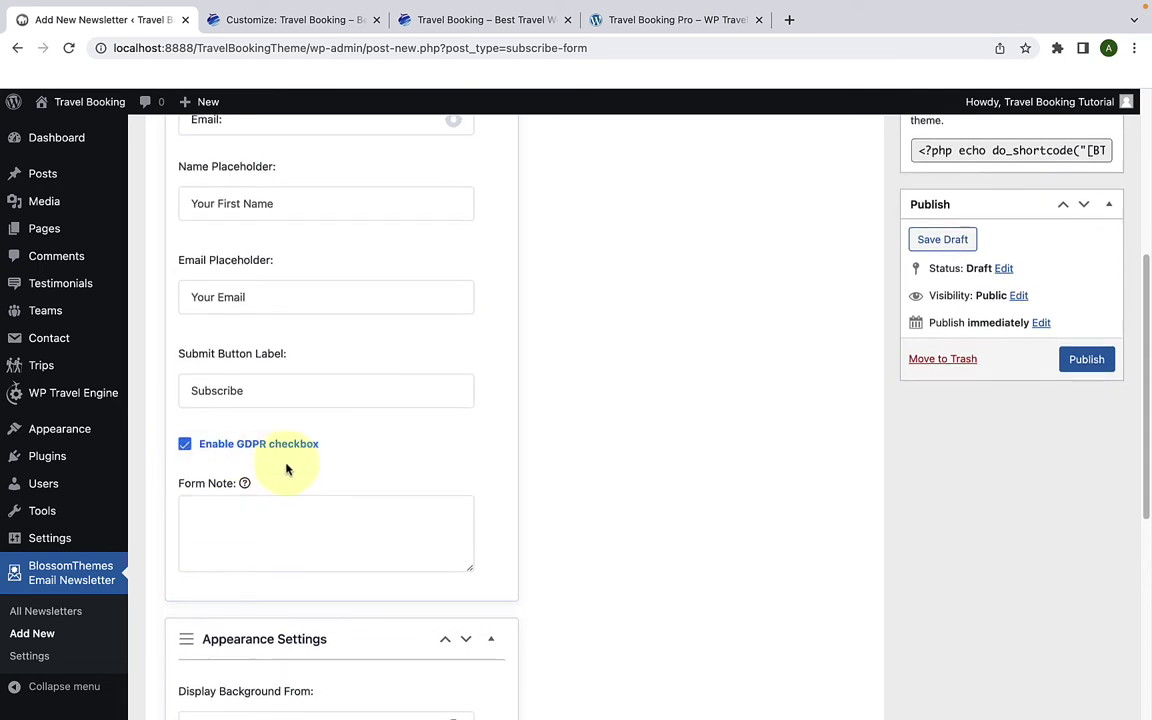
{"action": "scroll", "coordinate": [270, 475], "scroll_direction": "down", "scroll_amount": 1}
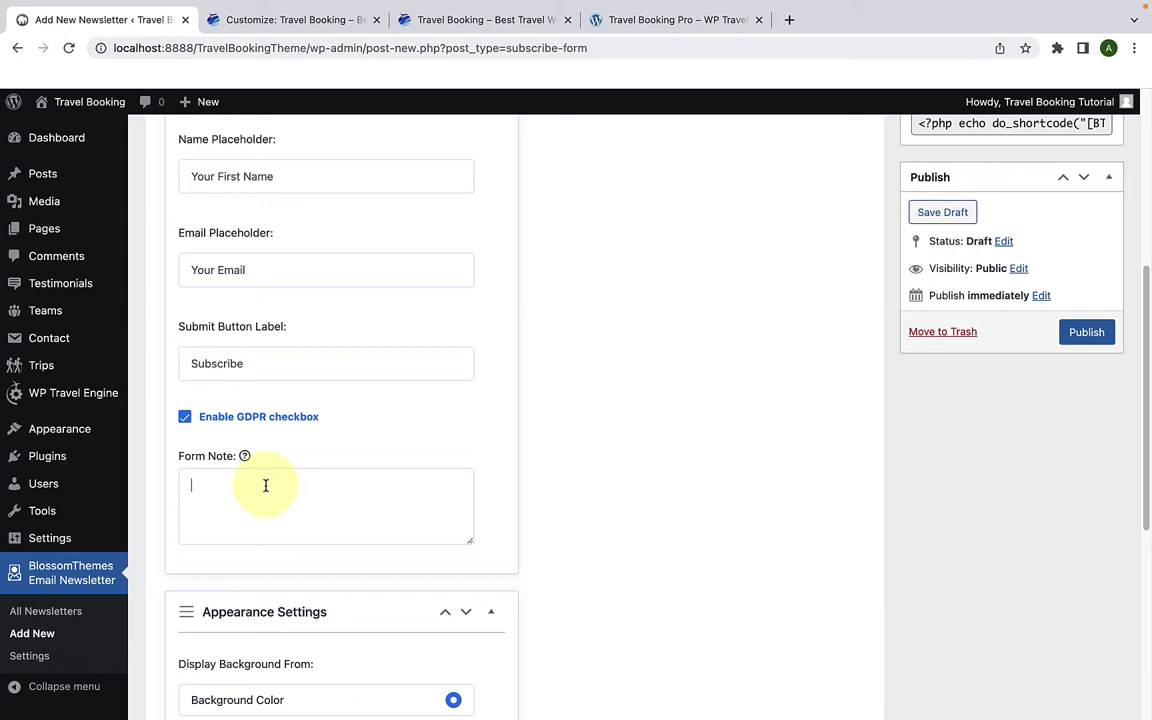
{"action": "type", "text": "ubscribe now and get daily deals and updates sent right to your inbox."}
{"action": "scroll", "coordinate": [266, 487], "scroll_direction": "down", "scroll_amount": 3}
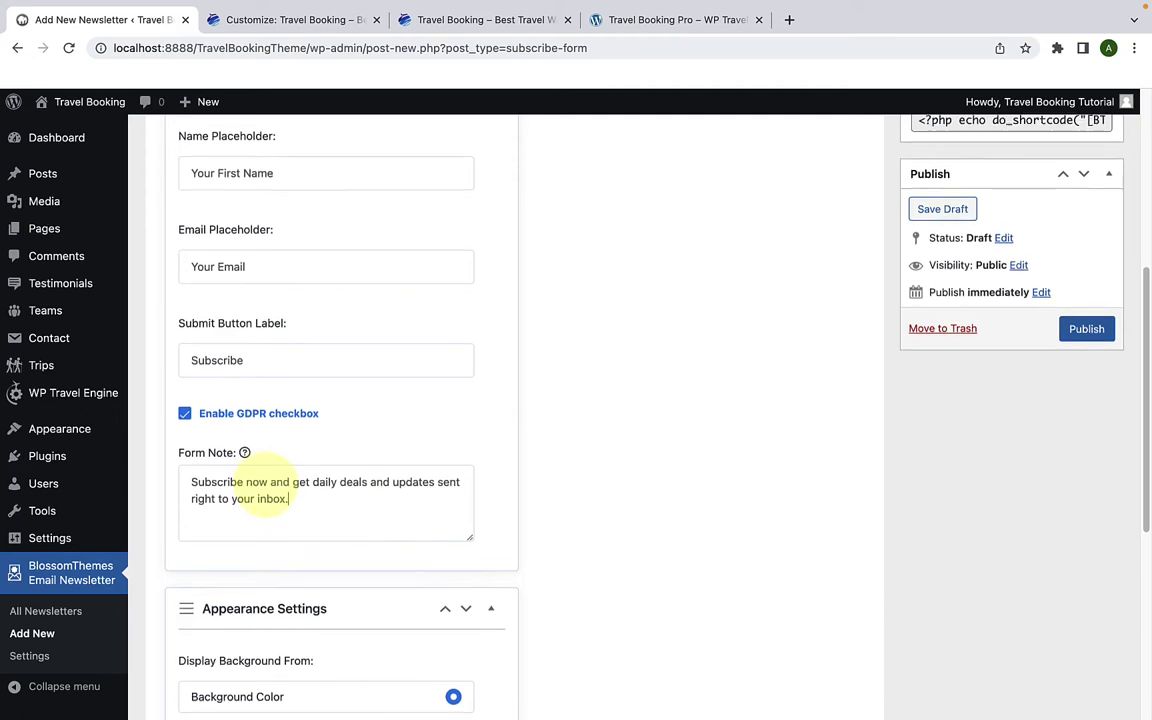
{"action": "scroll", "coordinate": [266, 487], "scroll_direction": "down", "scroll_amount": 4}
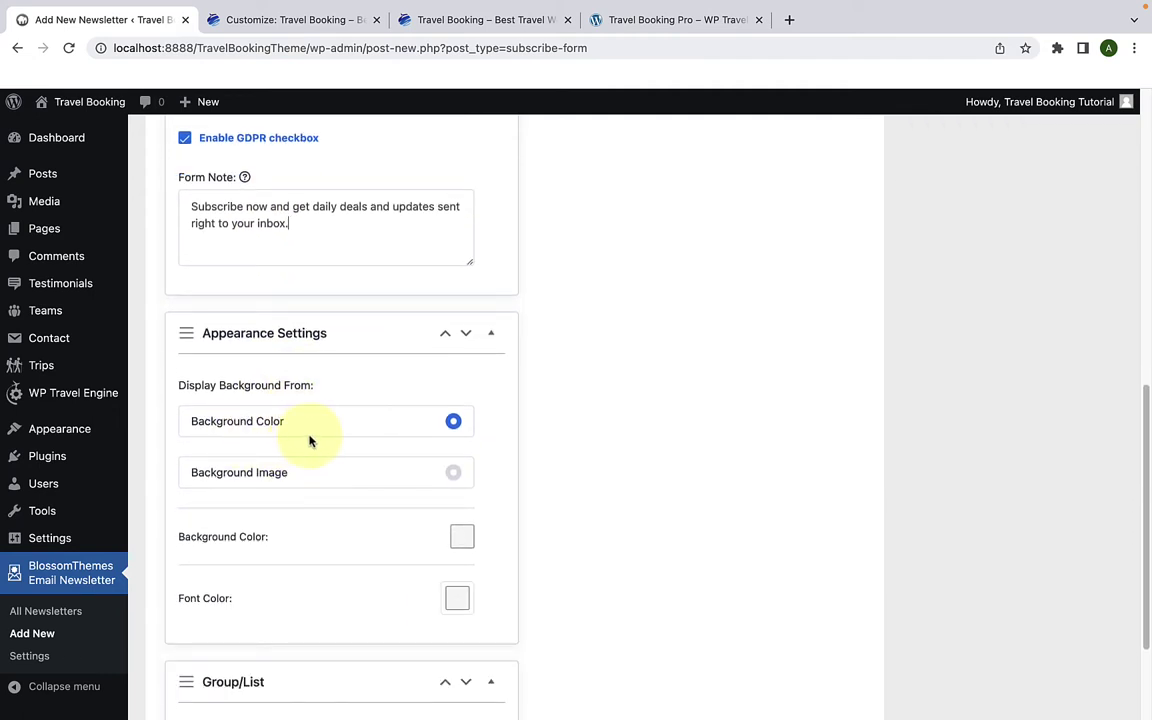
Step: Give the form background a deep green colour
{"action": "scroll", "coordinate": [297, 430], "scroll_direction": "down", "scroll_amount": 1}
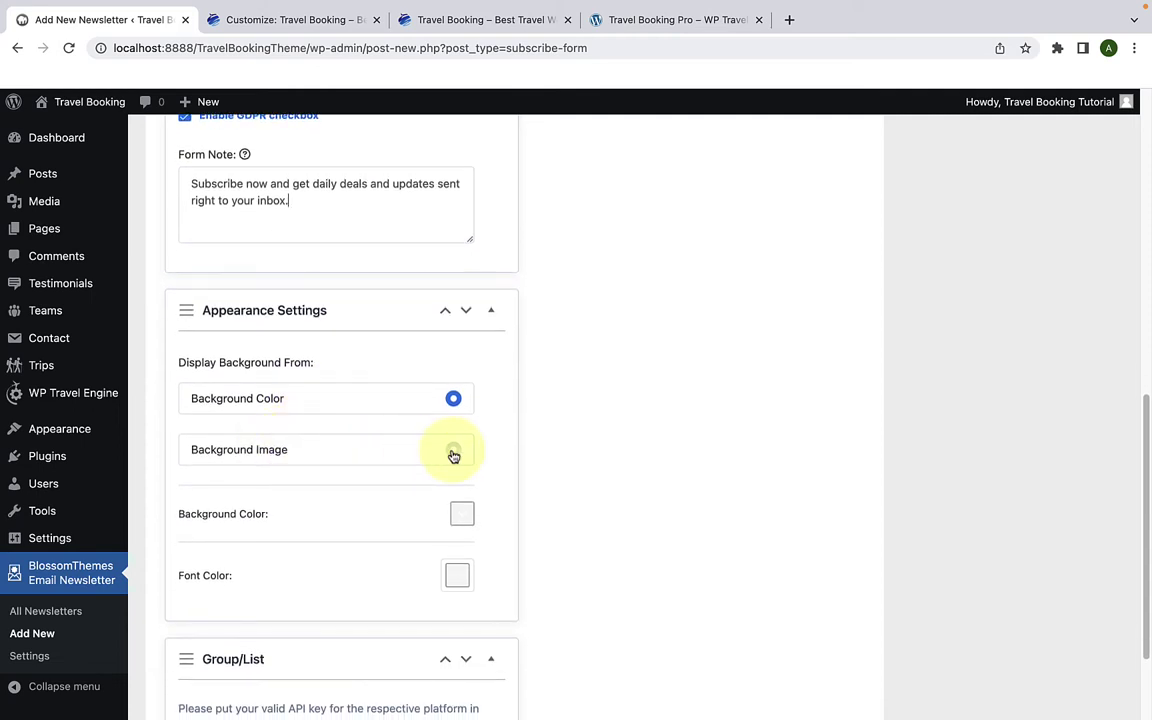
{"action": "scroll", "coordinate": [329, 415], "scroll_direction": "down", "scroll_amount": 3}
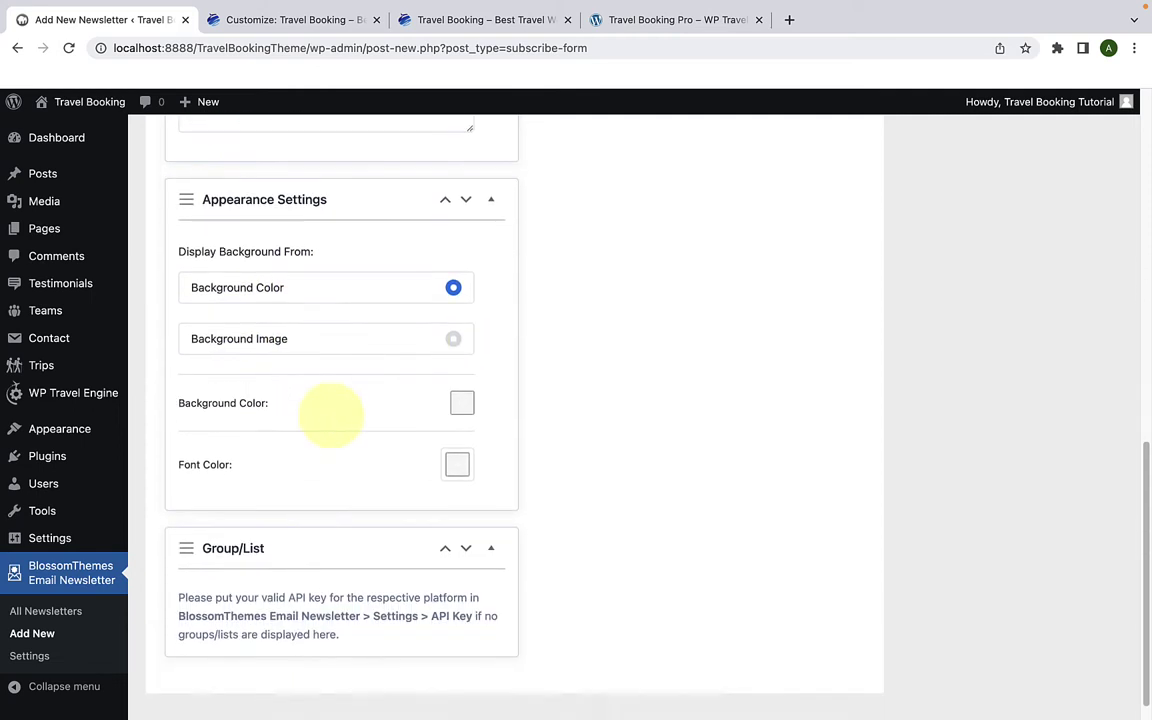
{"action": "left_click", "coordinate": [462, 404]}
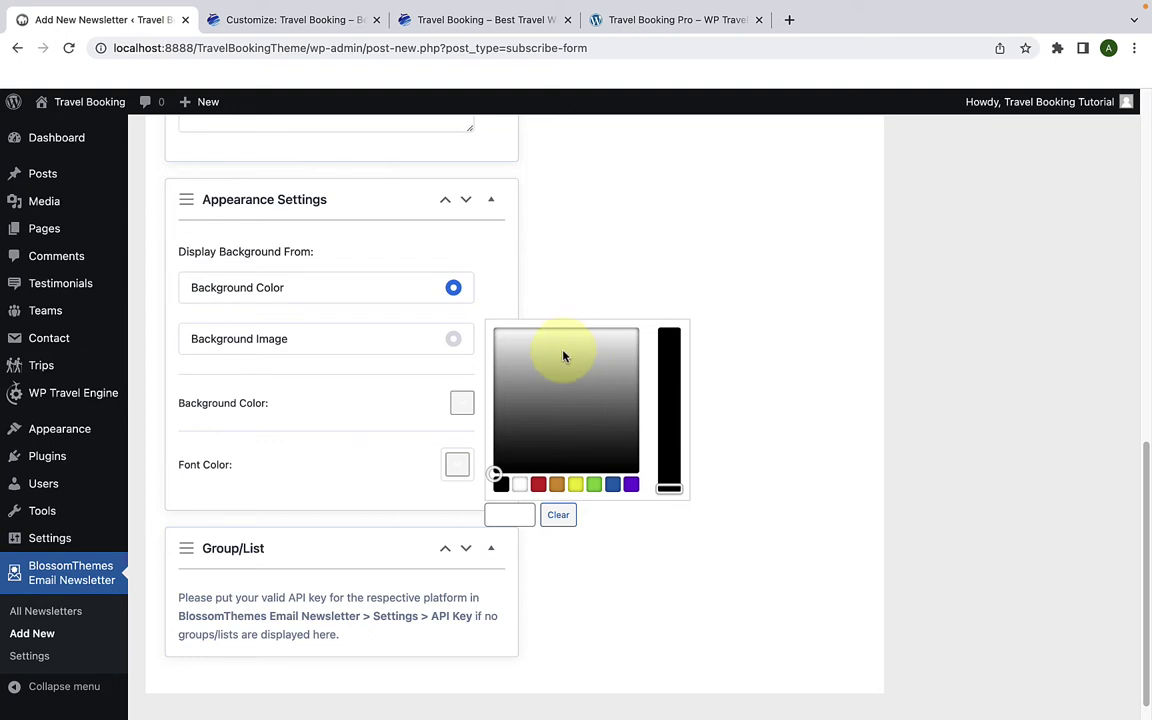
{"action": "left_click", "coordinate": [595, 486]}
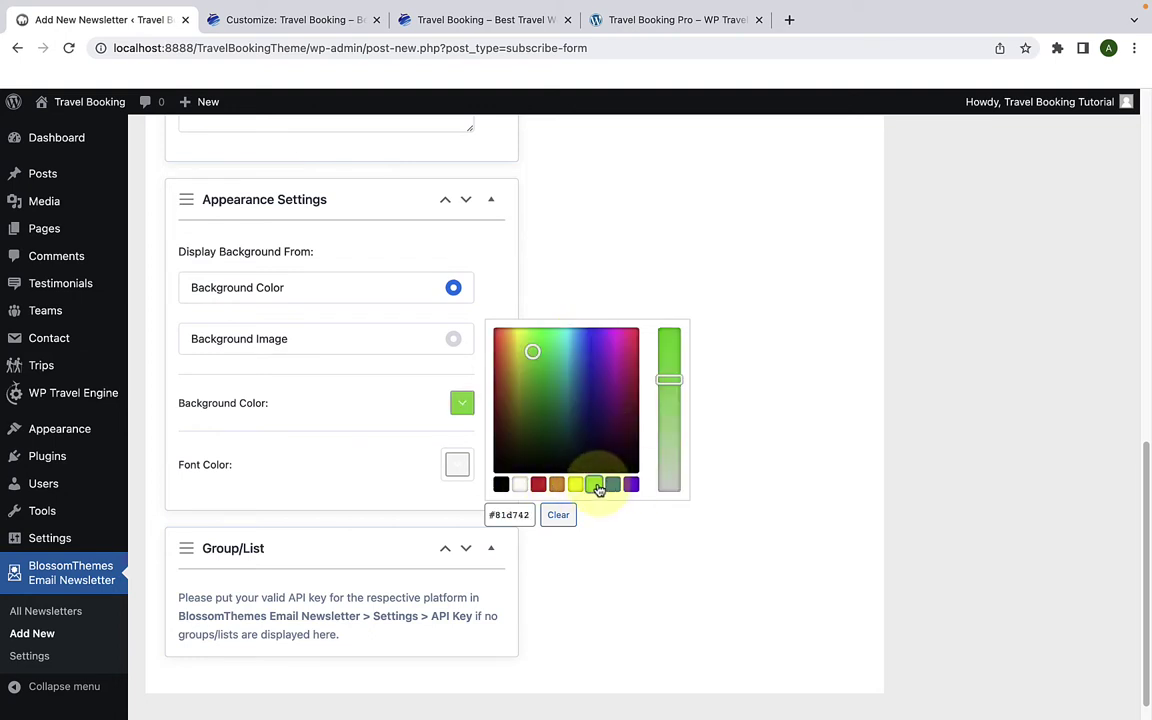
{"action": "left_click", "coordinate": [536, 356]}
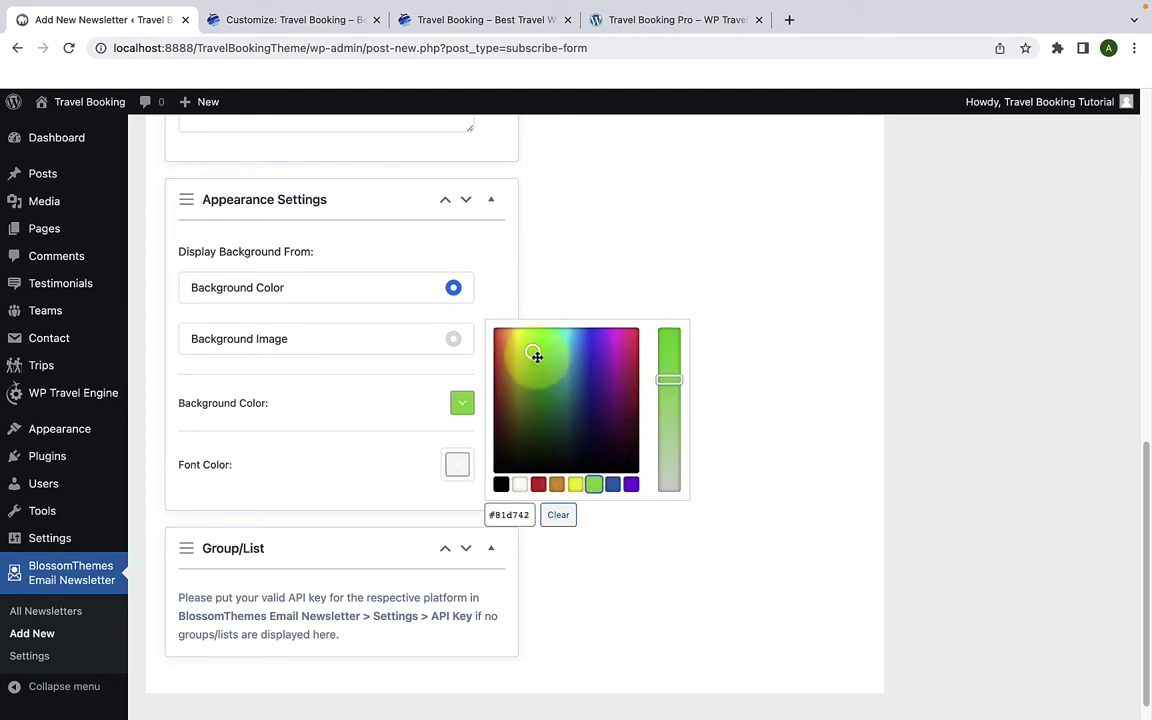
{"action": "left_click_drag", "start_coordinate": [536, 356], "coordinate": [537, 357]}
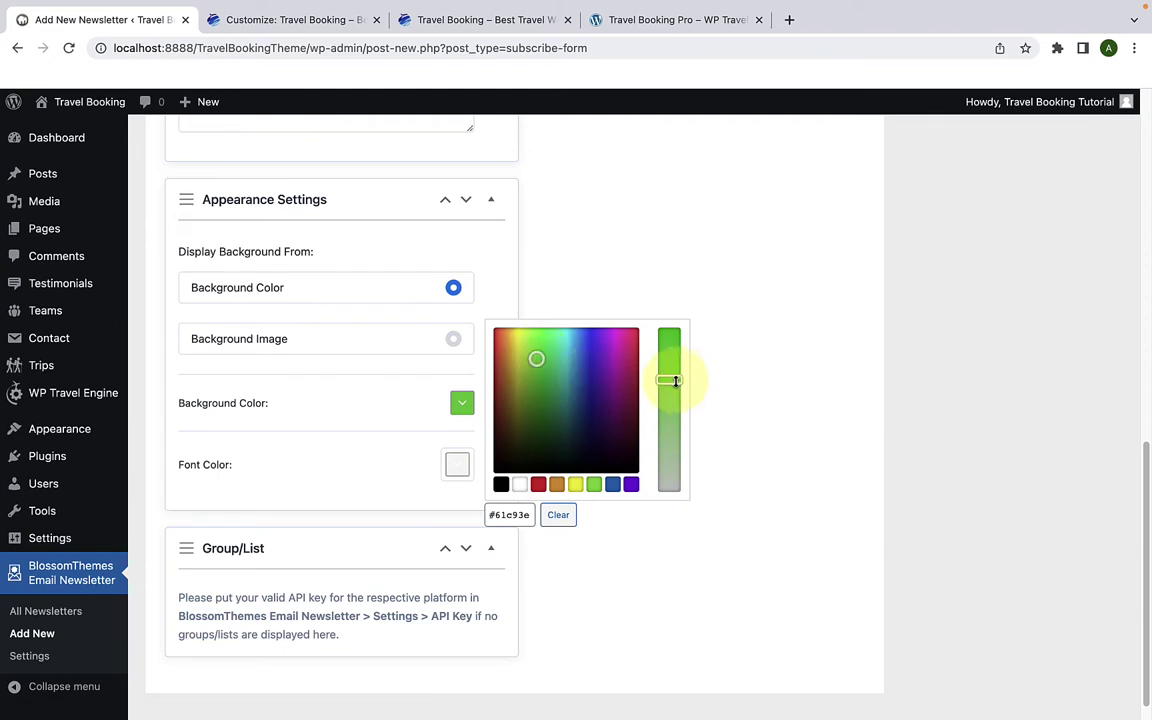
{"action": "left_click_drag", "start_coordinate": [676, 383], "coordinate": [674, 396]}
{"action": "left_click", "coordinate": [536, 357]}
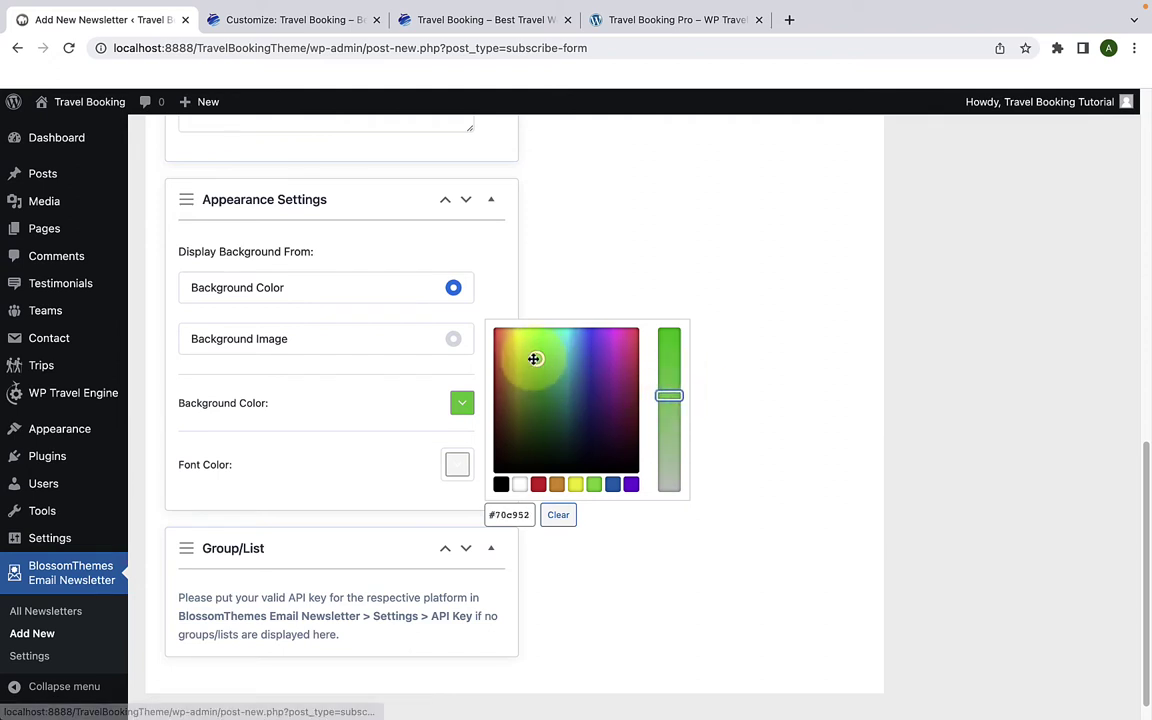
{"action": "left_click", "coordinate": [466, 458]}
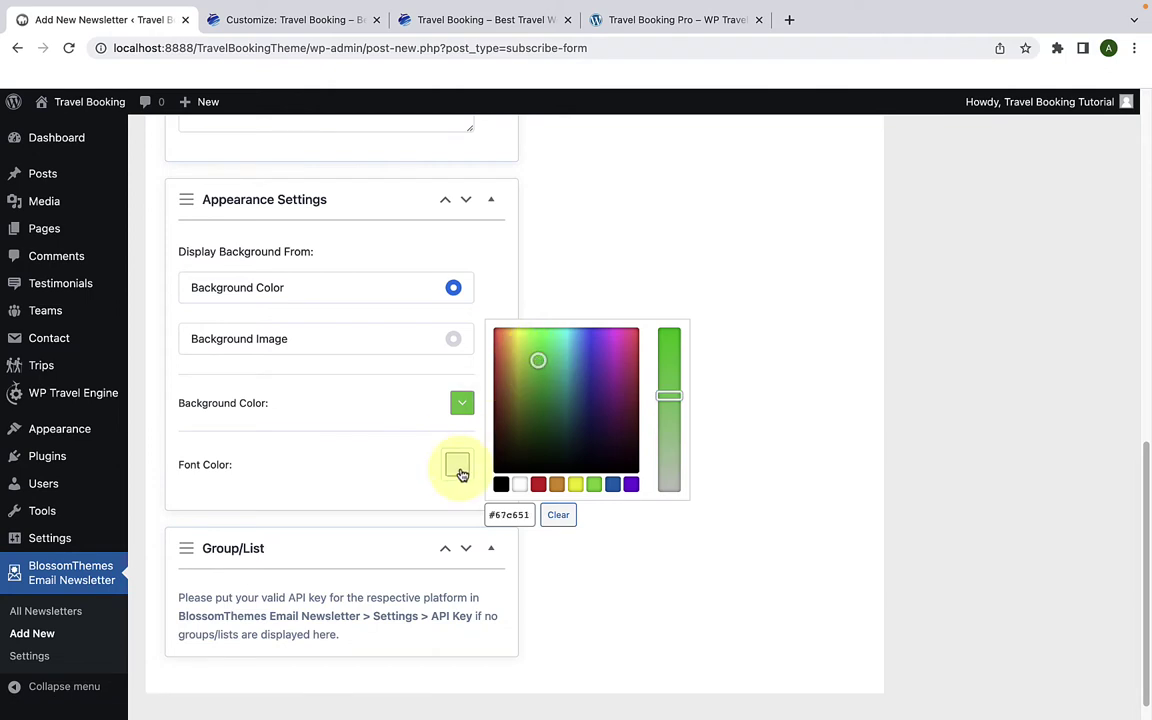
Step: Set the form's font colour to white
{"action": "left_click", "coordinate": [460, 470]}
{"action": "left_click", "coordinate": [523, 541]}
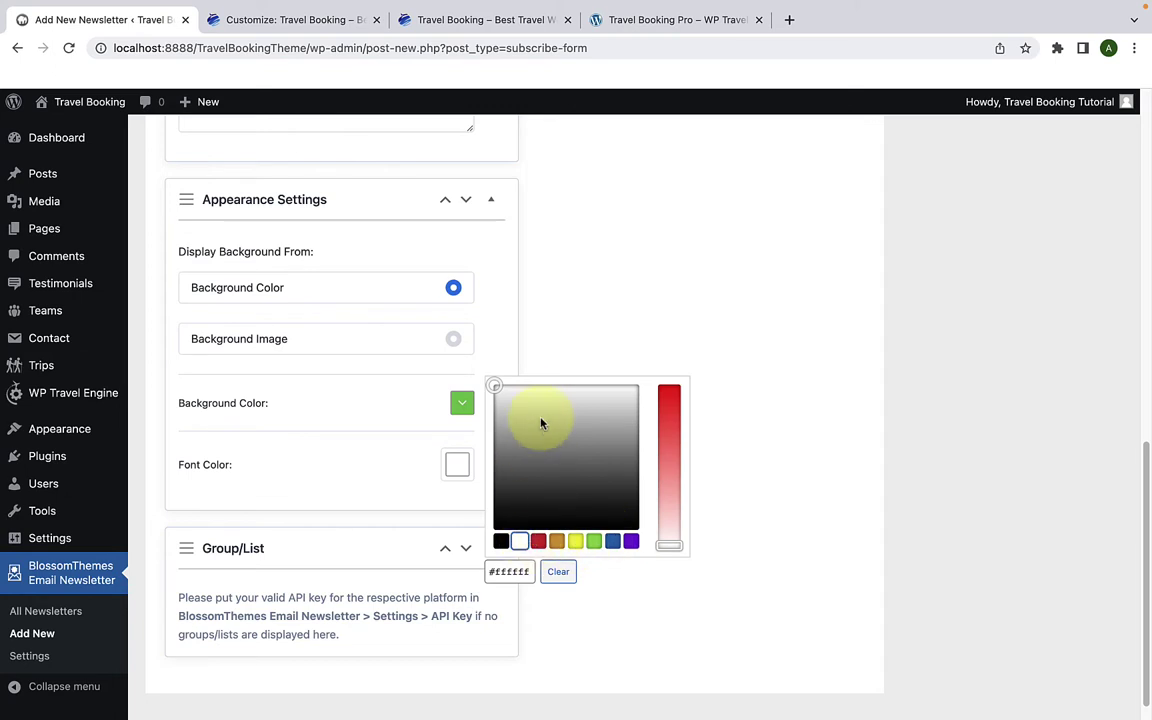
{"action": "left_click", "coordinate": [516, 572]}
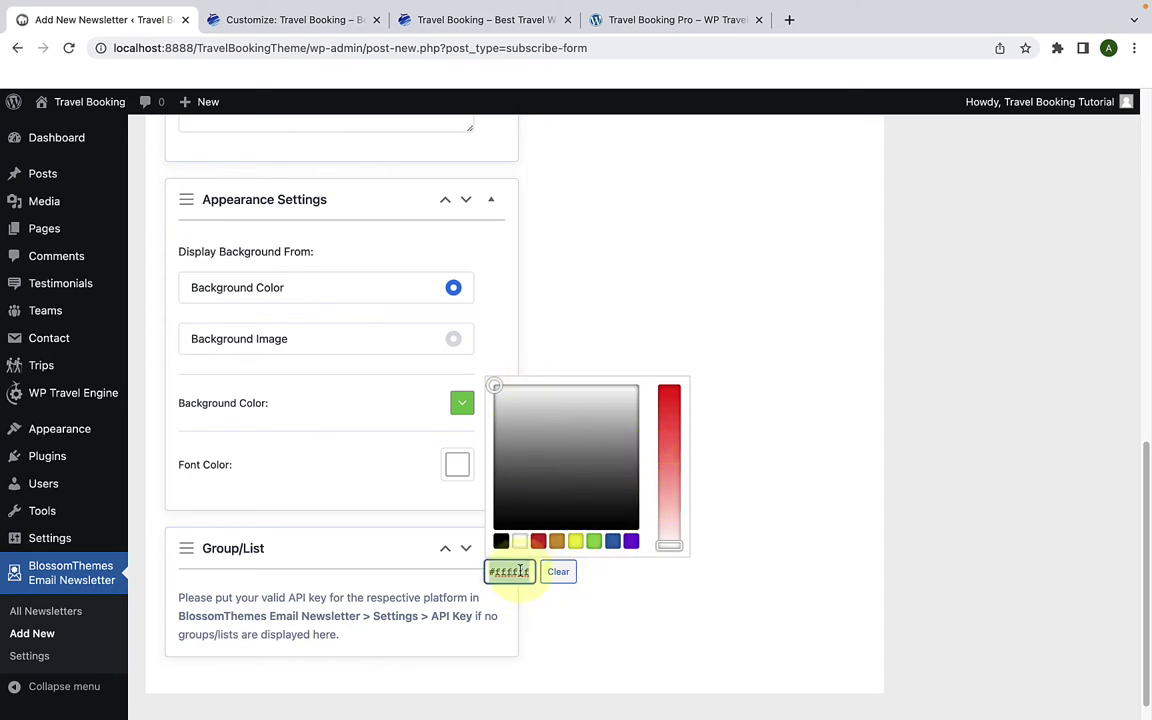
{"action": "left_click", "coordinate": [728, 442]}
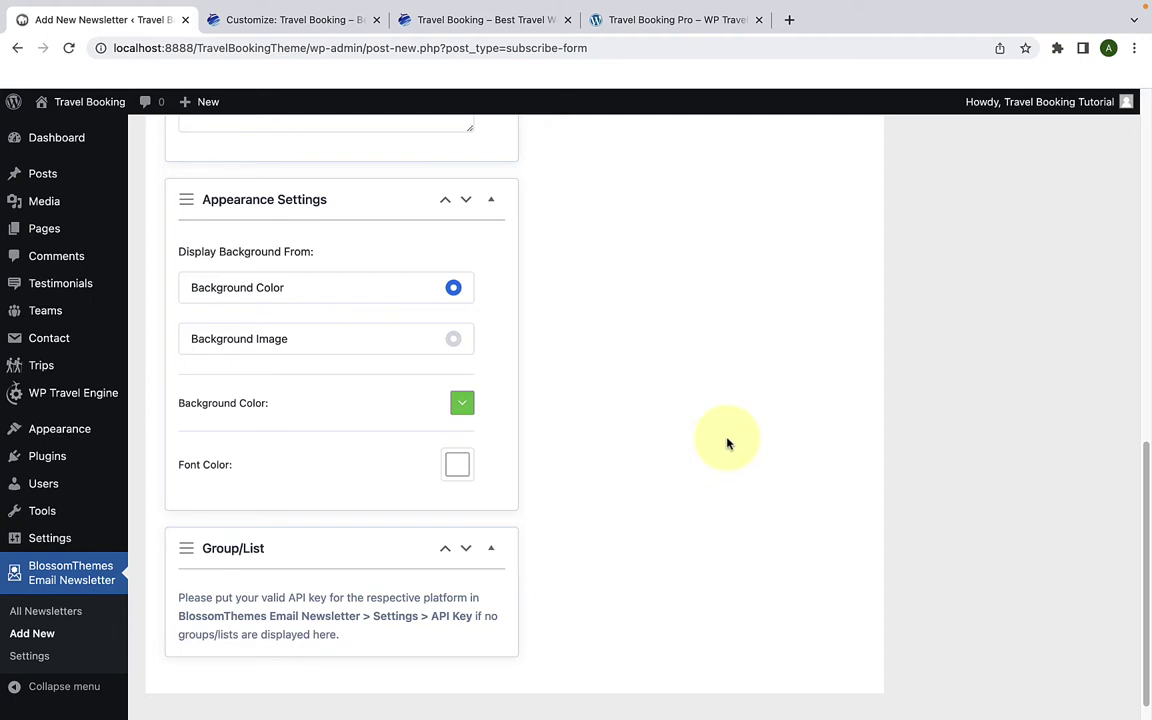
Step: Switch the background source to Background Image without picking an image yet
{"action": "left_click", "coordinate": [456, 342]}
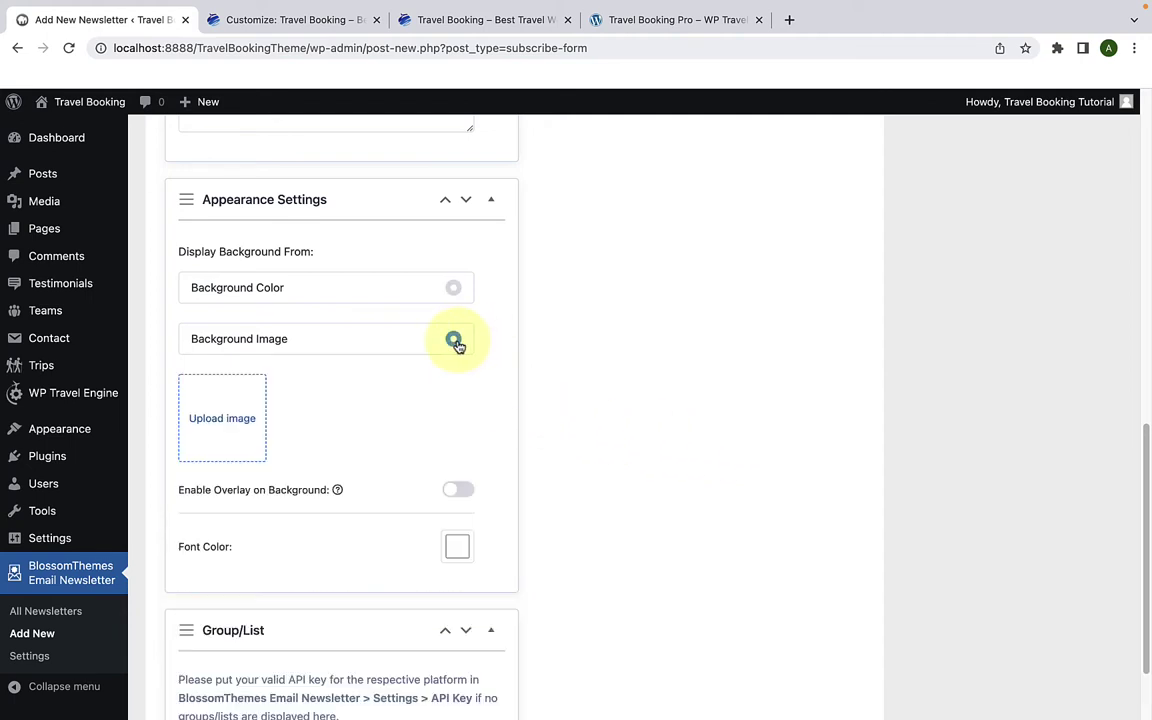
{"action": "left_click", "coordinate": [229, 424]}
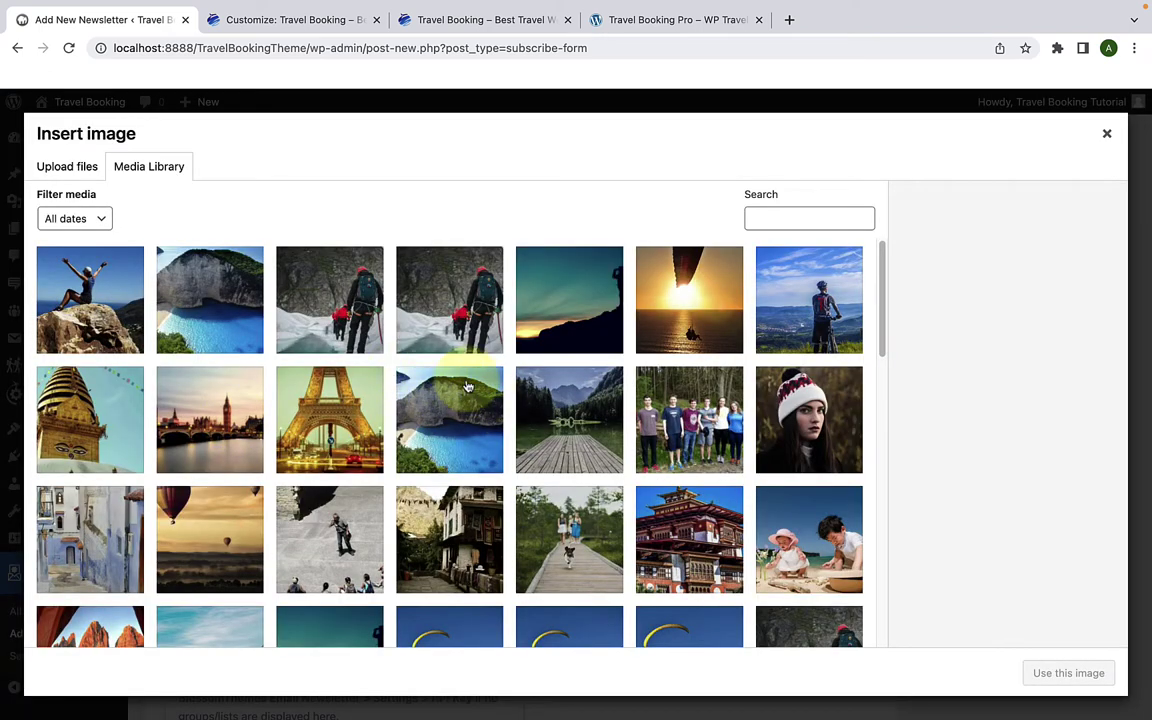
{"action": "left_click", "coordinate": [1106, 136]}
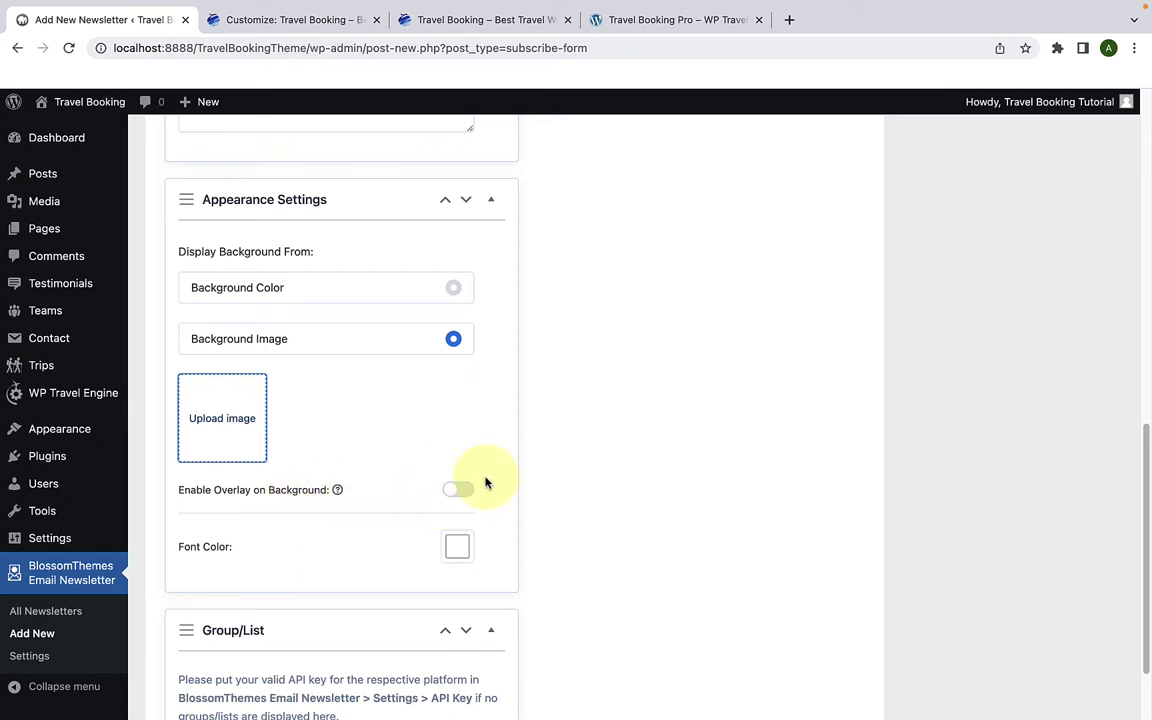
{"action": "scroll", "coordinate": [486, 483], "scroll_direction": "down", "scroll_amount": 1}
{"action": "scroll", "coordinate": [487, 483], "scroll_direction": "up", "scroll_amount": 5}
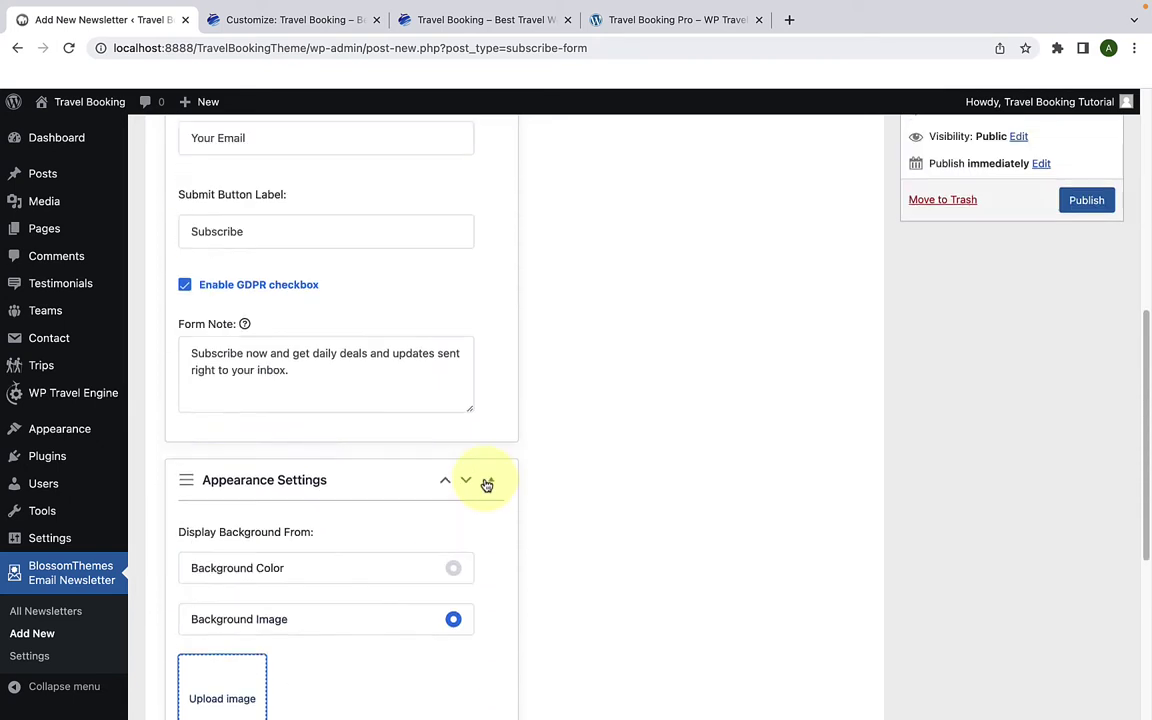
{"action": "scroll", "coordinate": [487, 485], "scroll_direction": "up", "scroll_amount": 1}
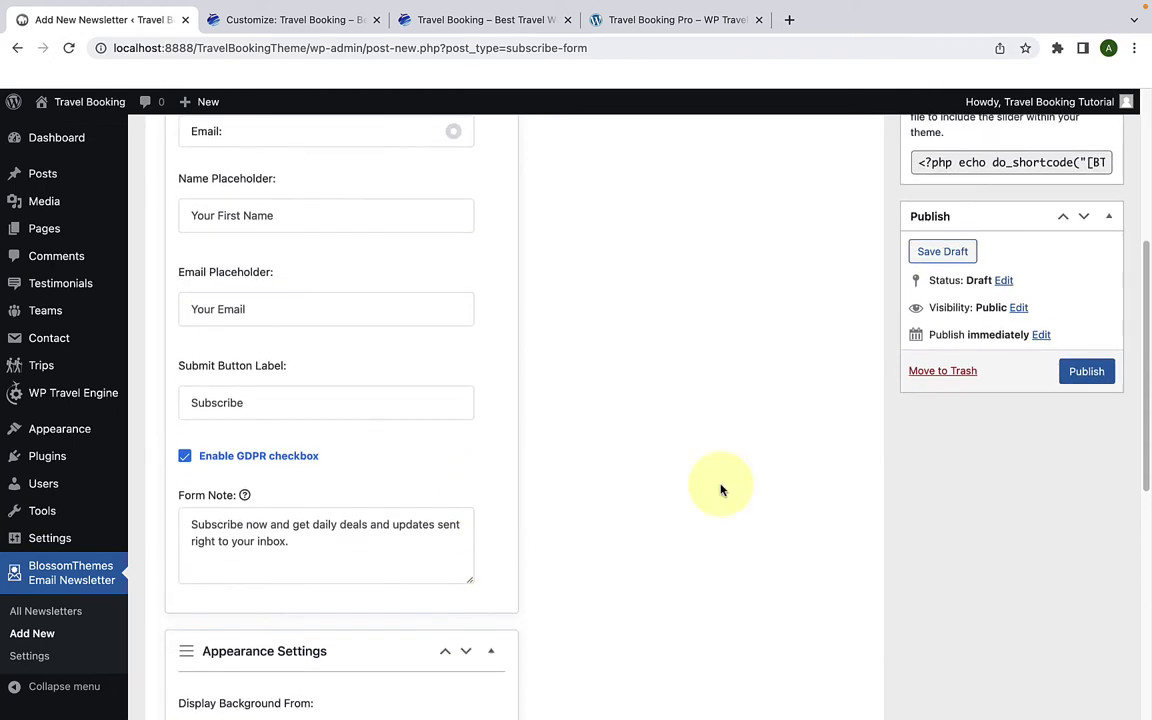
Step: Publish the newsletter form and copy the [BTEN id="192"] shortcode from the Usage box
{"action": "left_click", "coordinate": [1088, 372]}
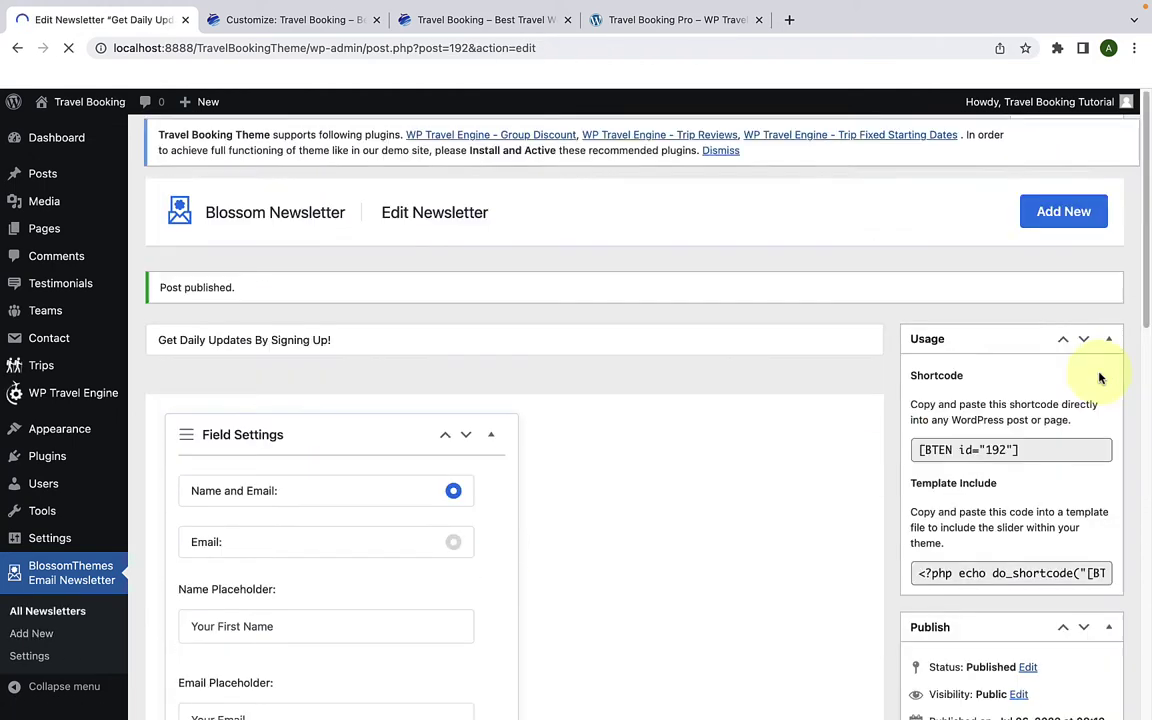
{"action": "left_click_drag", "start_coordinate": [1036, 357], "coordinate": [926, 358]}
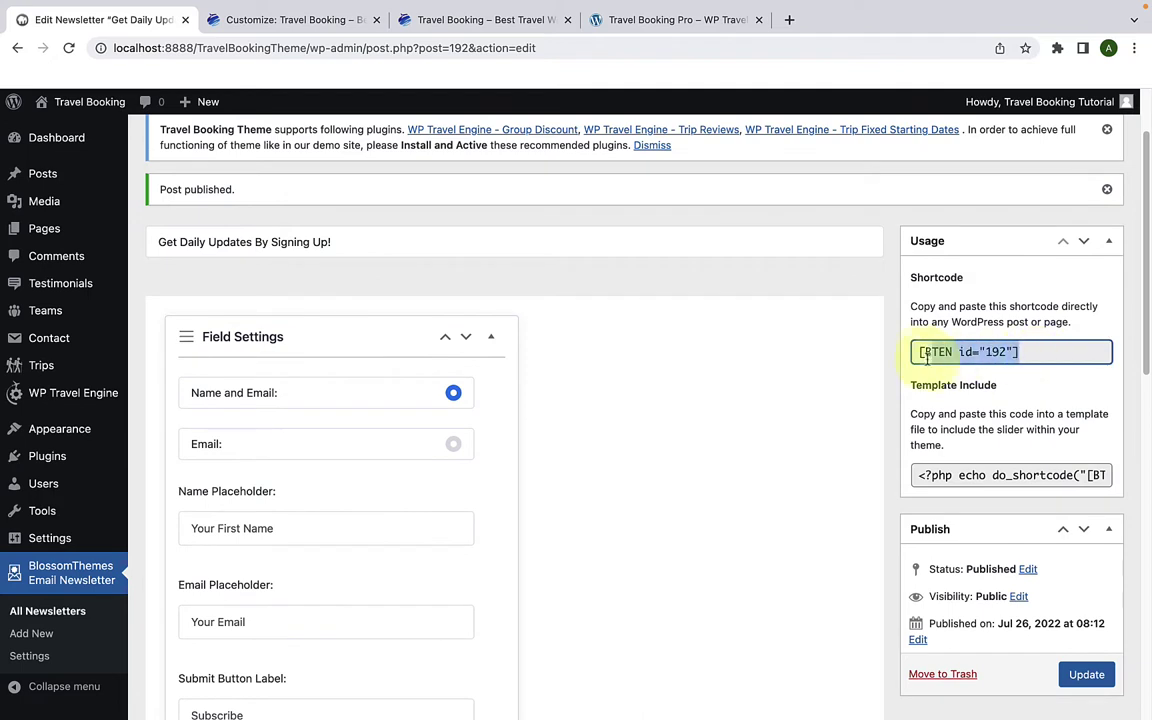
{"action": "right_click", "coordinate": [955, 353]}
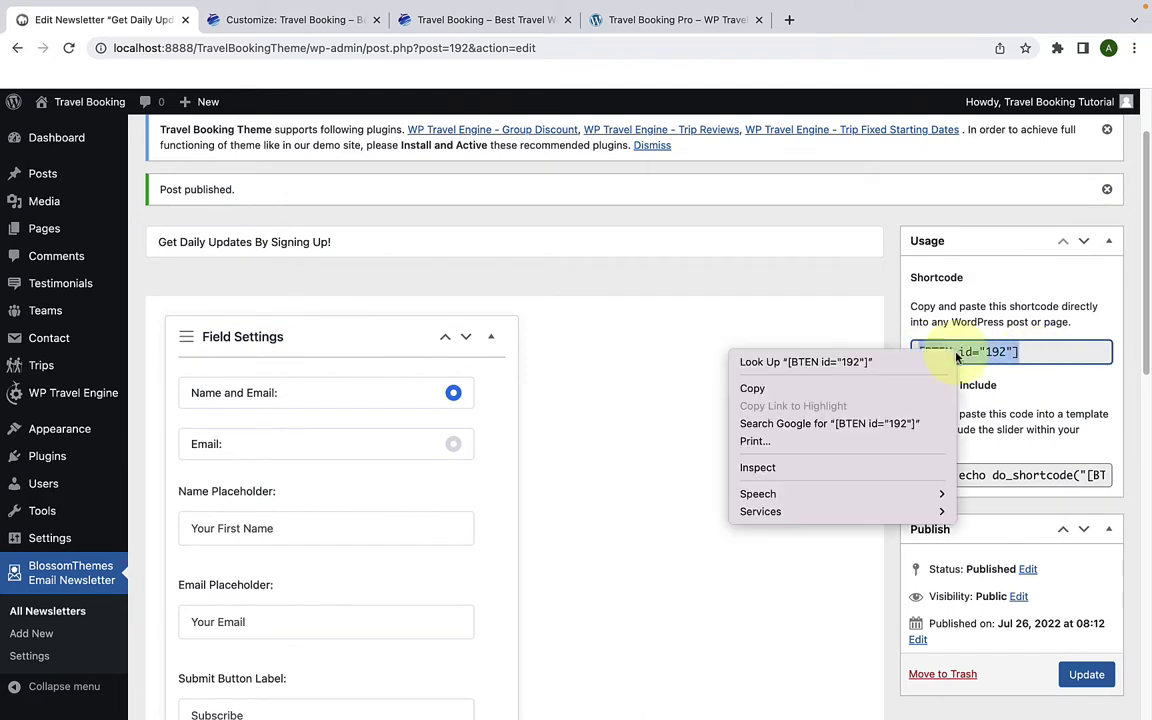
{"action": "left_click", "coordinate": [849, 389]}
{"action": "left_click", "coordinate": [1034, 353]}
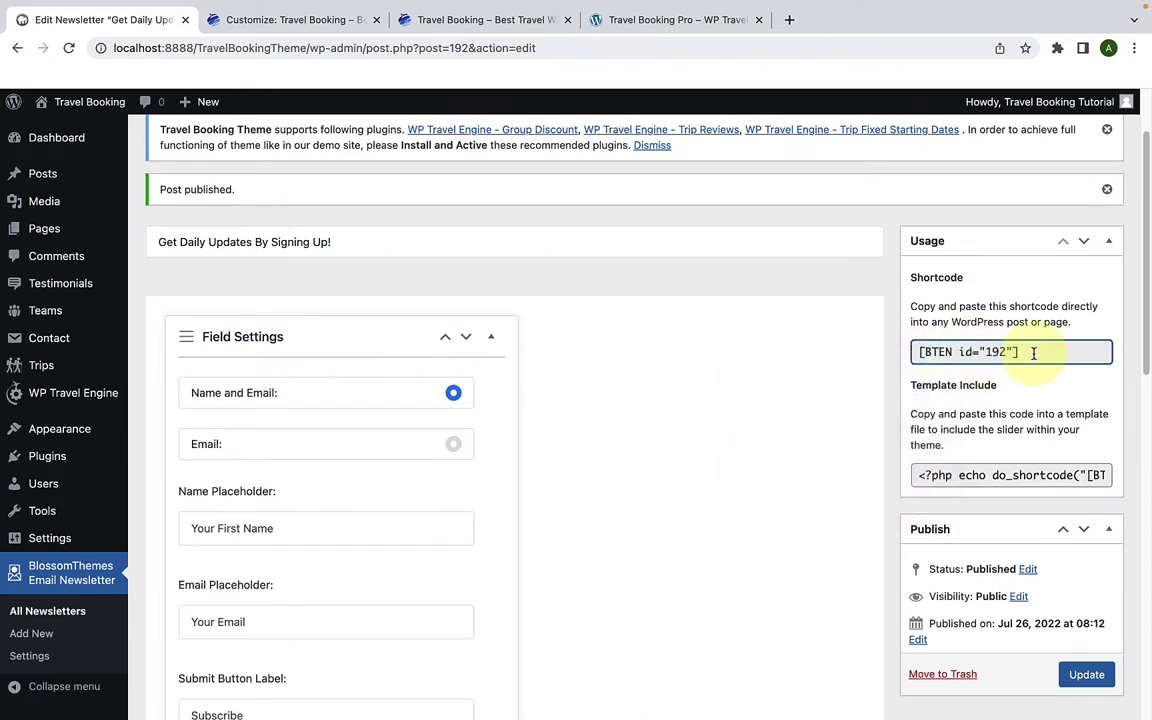
{"action": "left_click", "coordinate": [330, 24]}
Step: Paste [BTEN id="192"] into the Banner Newsletter field in the Customizer
{"action": "scroll", "coordinate": [110, 430], "scroll_direction": "down", "scroll_amount": 2}
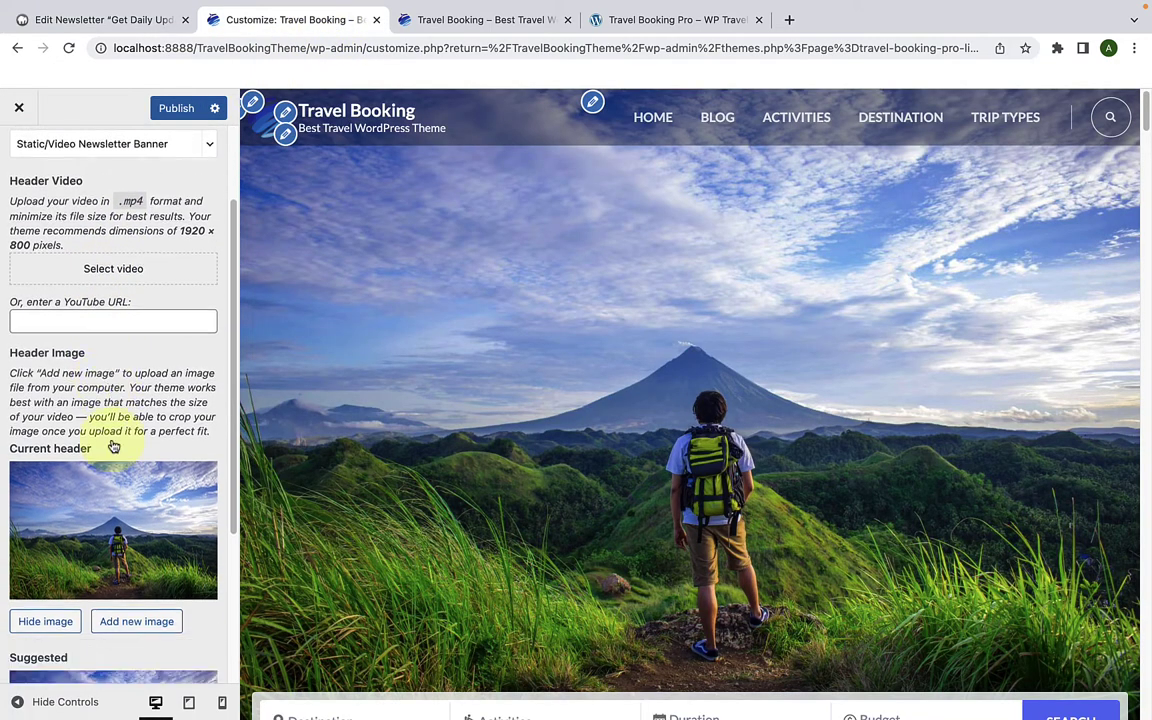
{"action": "scroll", "coordinate": [114, 450], "scroll_direction": "down", "scroll_amount": 5}
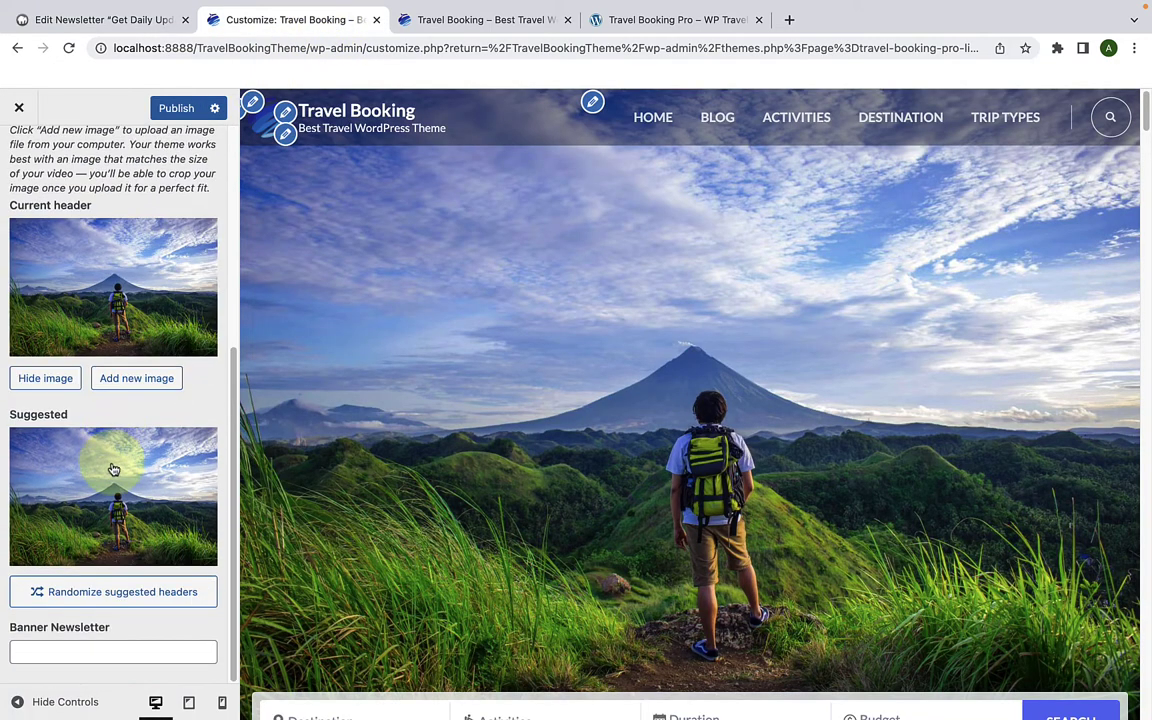
{"action": "left_click", "coordinate": [73, 651]}
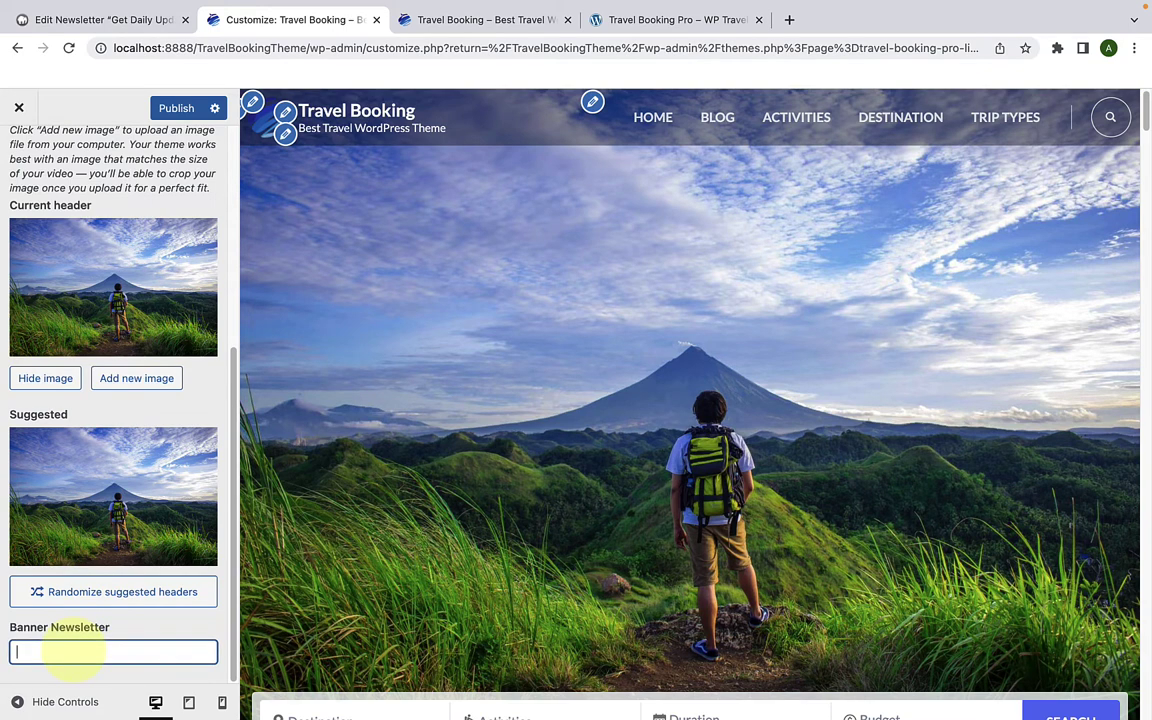
{"action": "right_click", "coordinate": [73, 651]}
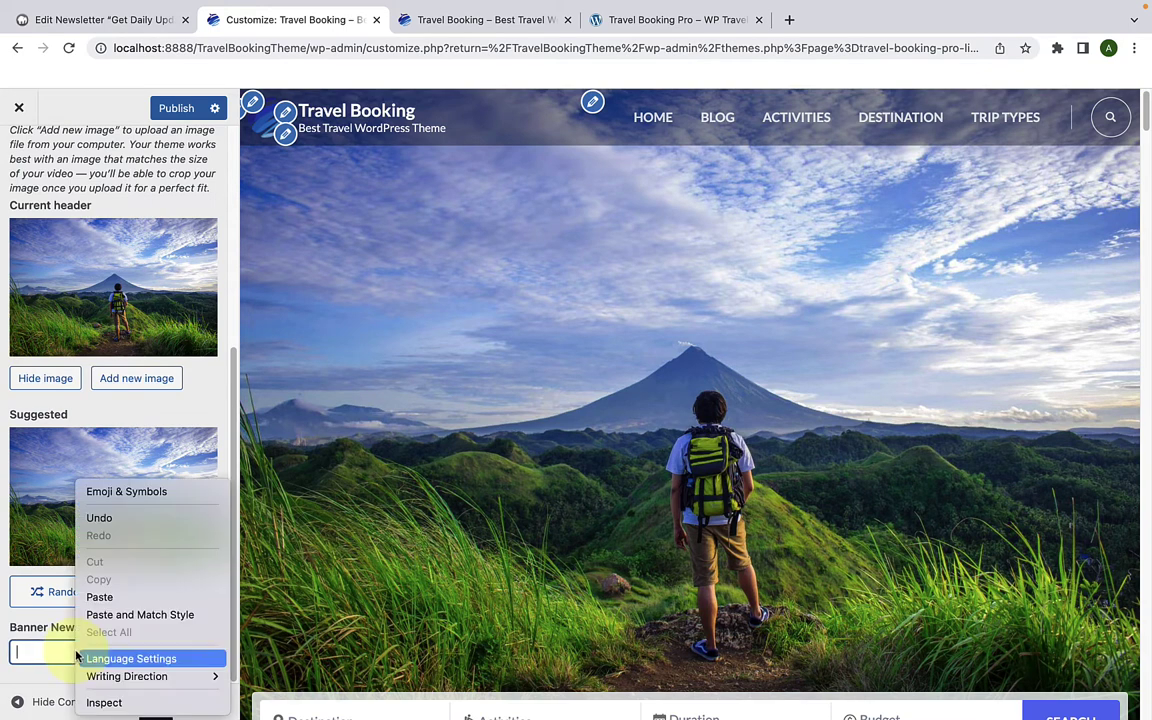
{"action": "left_click", "coordinate": [100, 597]}
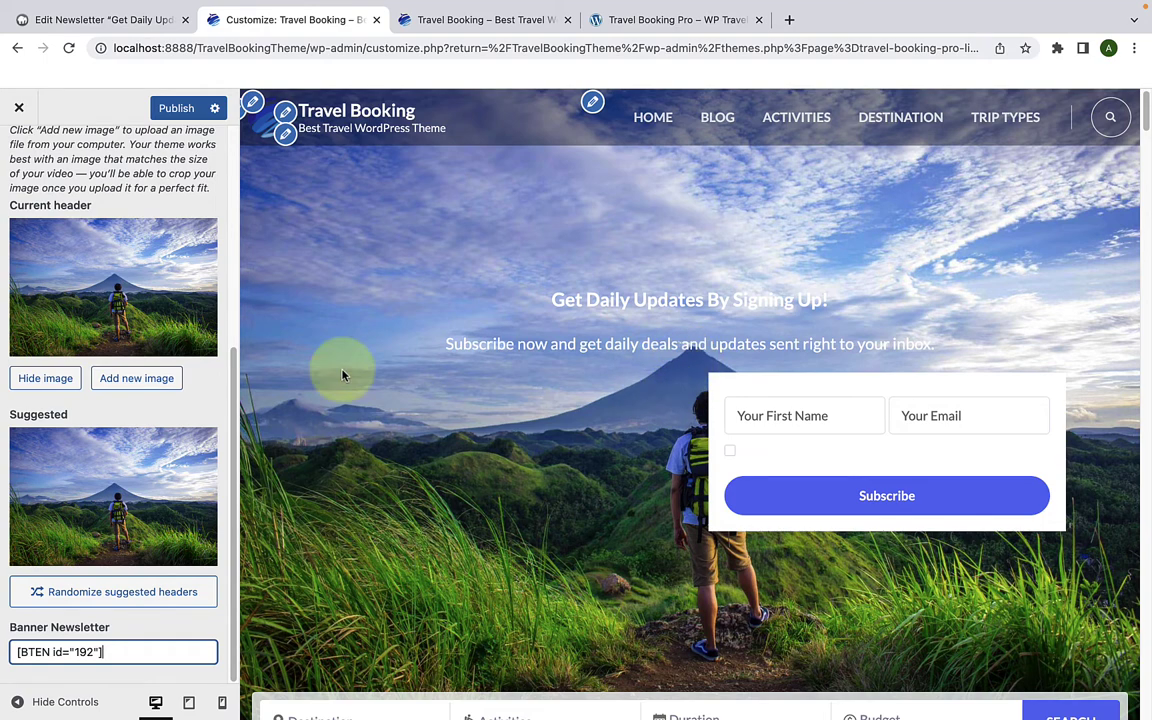
{"action": "scroll", "coordinate": [145, 369], "scroll_direction": "up", "scroll_amount": 5}
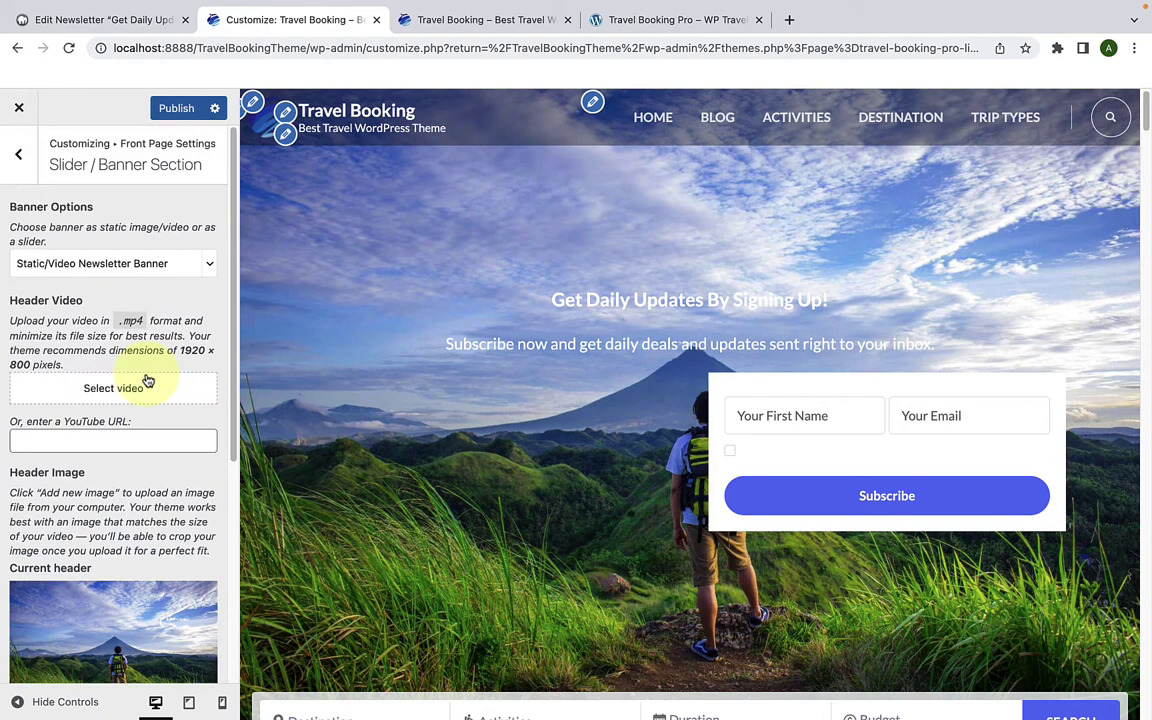
Step: Set Banner Options to Banner as Slider
{"action": "left_click", "coordinate": [207, 264]}
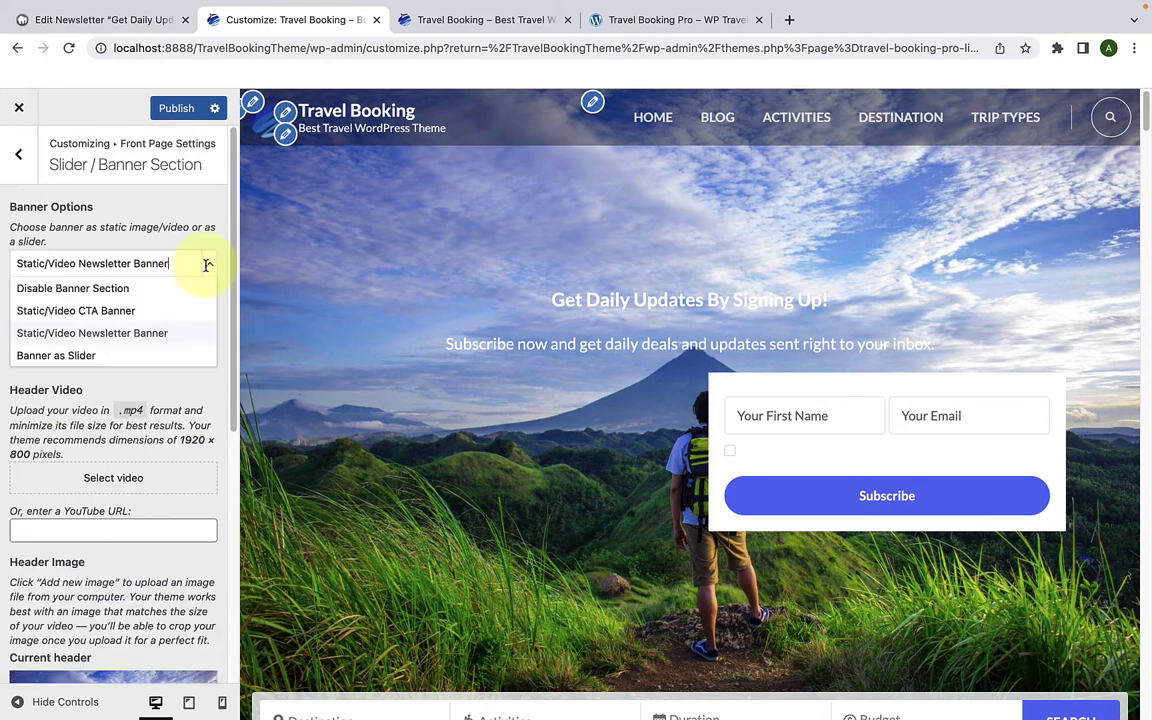
{"action": "left_click", "coordinate": [89, 355]}
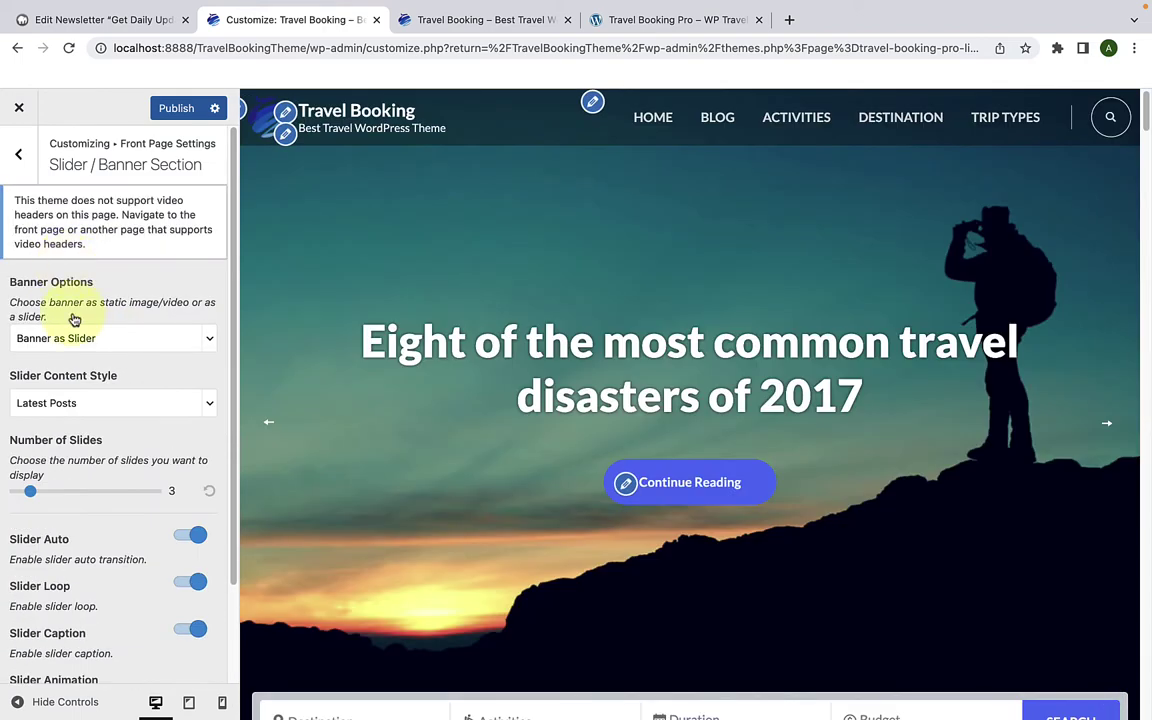
{"action": "scroll", "coordinate": [90, 336], "scroll_direction": "down", "scroll_amount": 1}
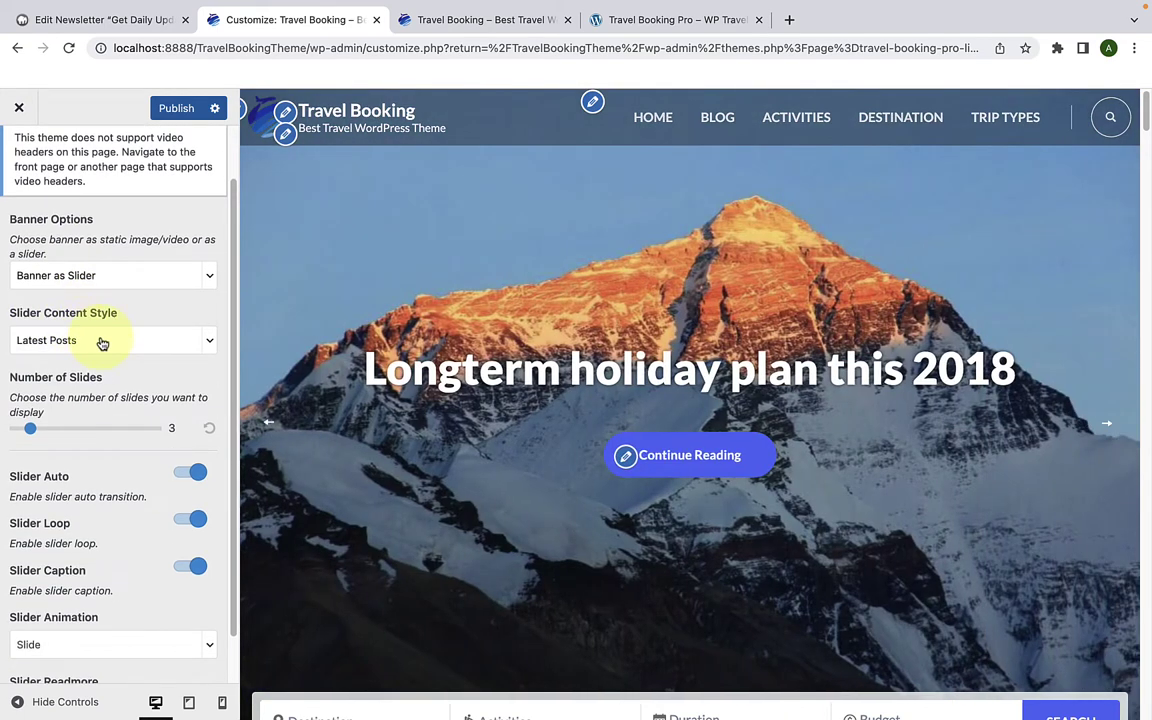
Step: Set Slider Content Style to Category with Art Gallery as the slider category
{"action": "left_click", "coordinate": [100, 339]}
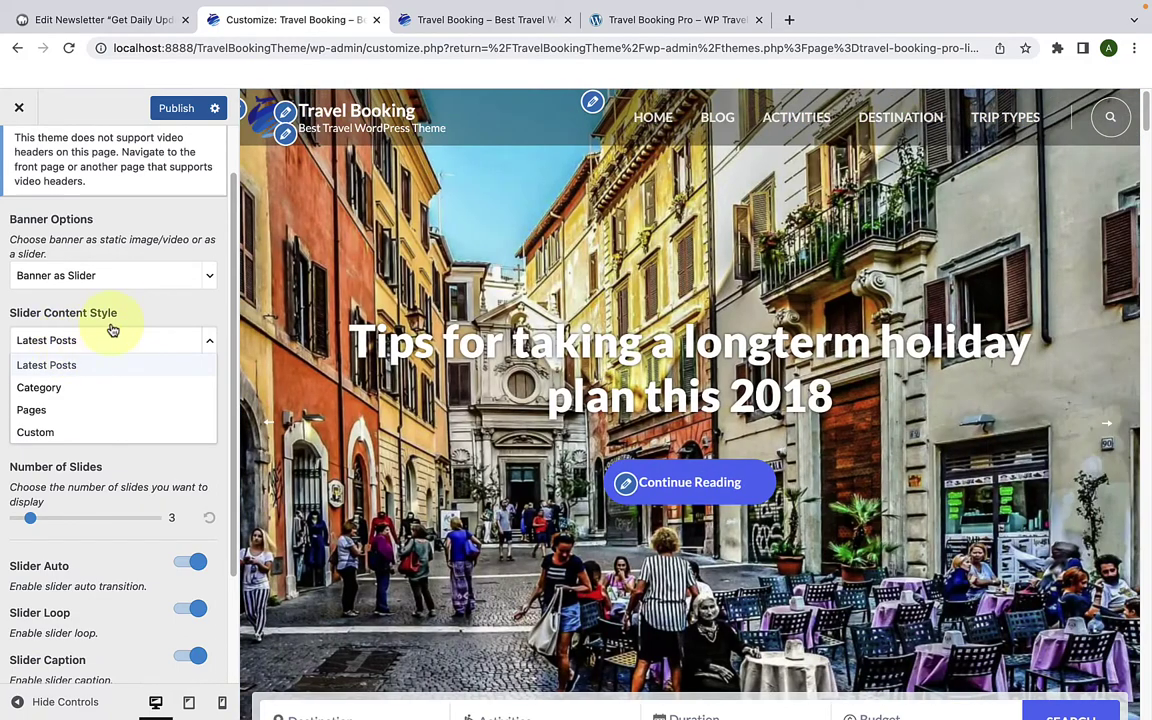
{"action": "left_click", "coordinate": [141, 311]}
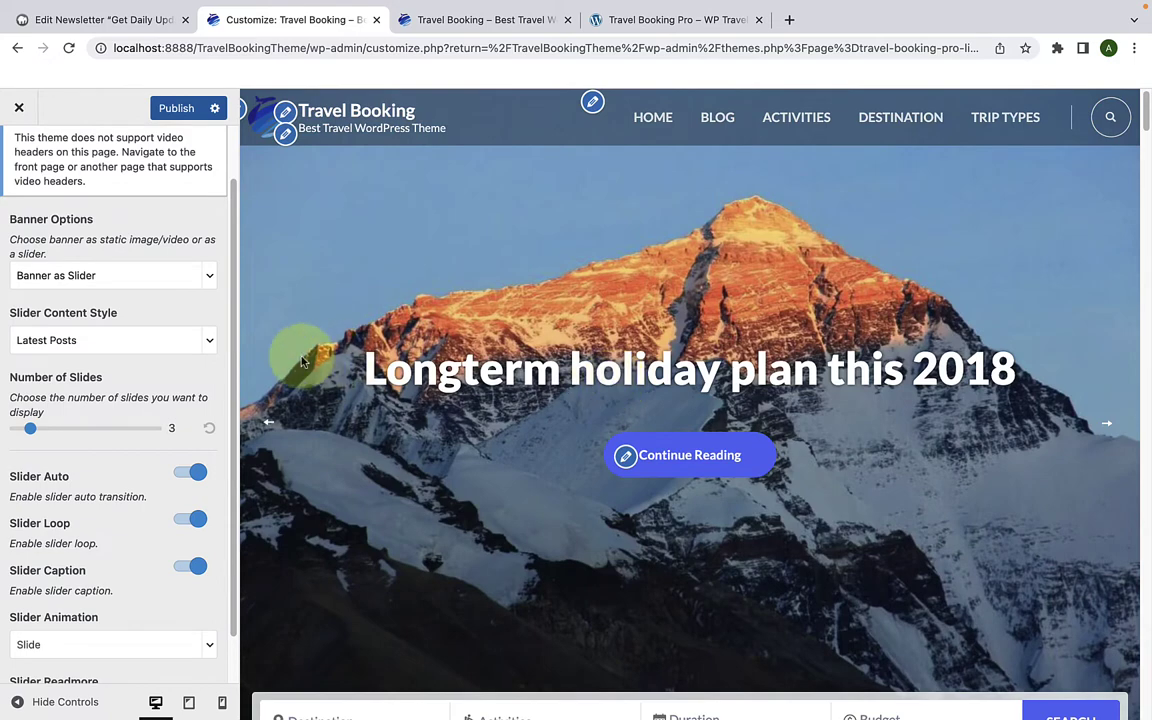
{"action": "left_click", "coordinate": [210, 339]}
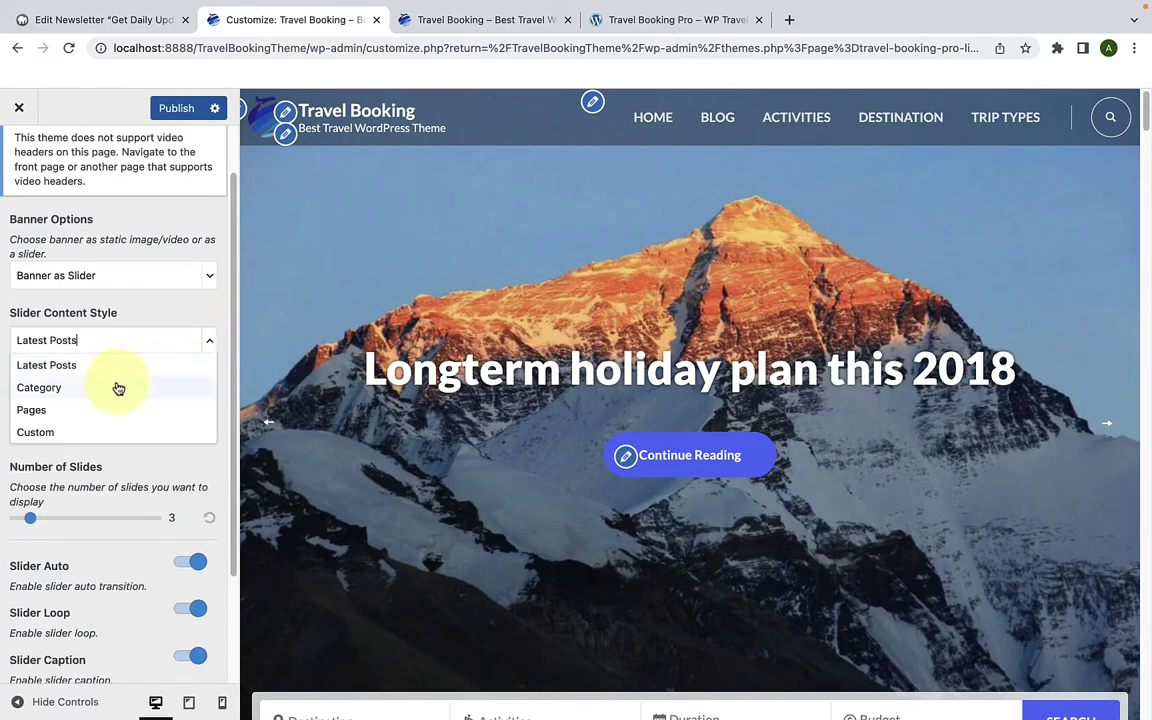
{"action": "left_click", "coordinate": [87, 391]}
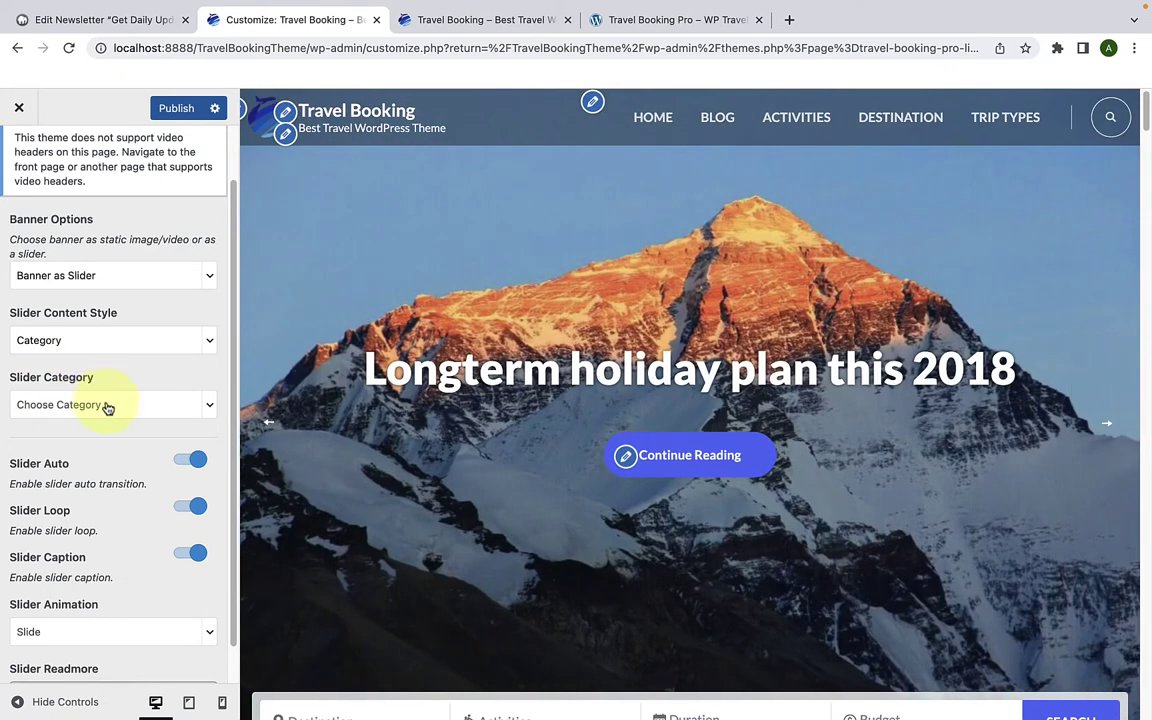
{"action": "left_click", "coordinate": [108, 405]}
{"action": "left_click", "coordinate": [90, 407]}
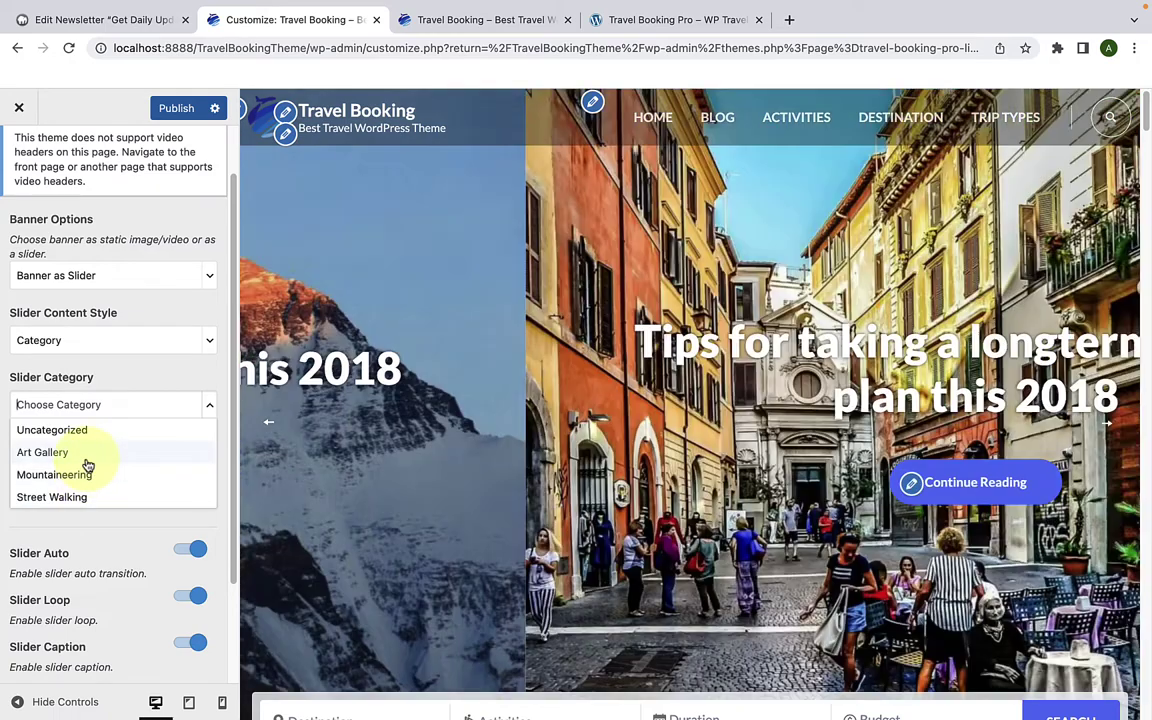
{"action": "left_click", "coordinate": [86, 455]}
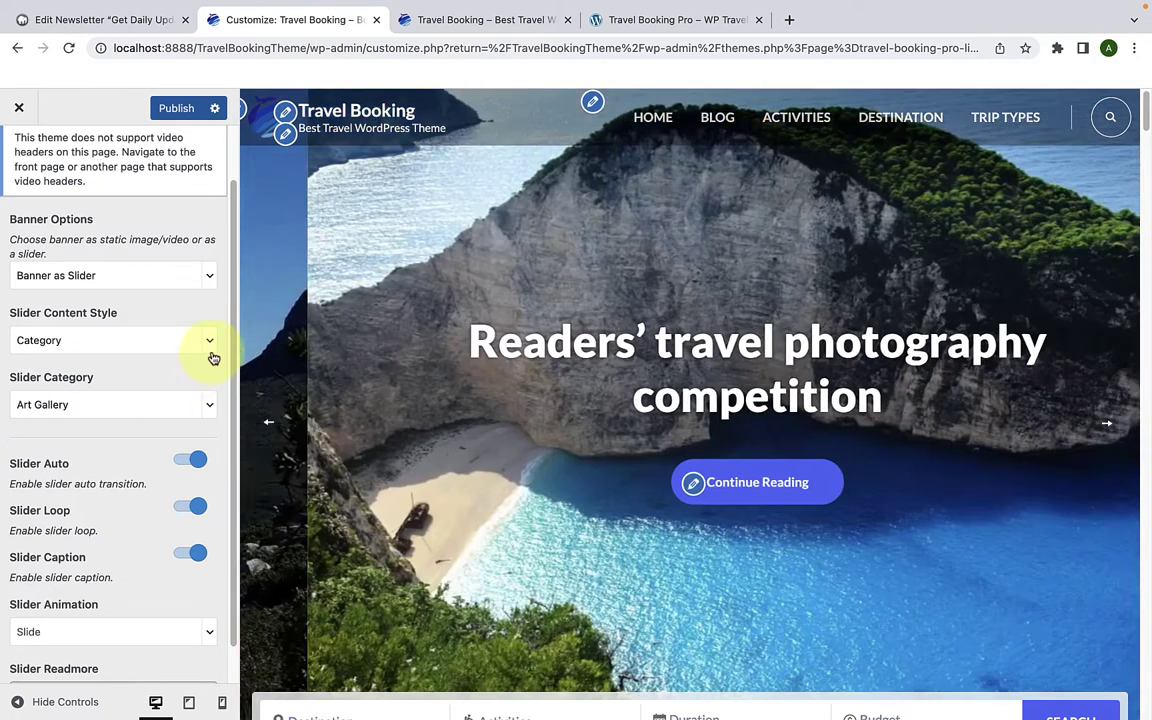
Step: Switch Slider Content Style to Pages and add two page slots, leaving both unassigned
{"action": "left_click", "coordinate": [209, 342]}
{"action": "left_click", "coordinate": [126, 411]}
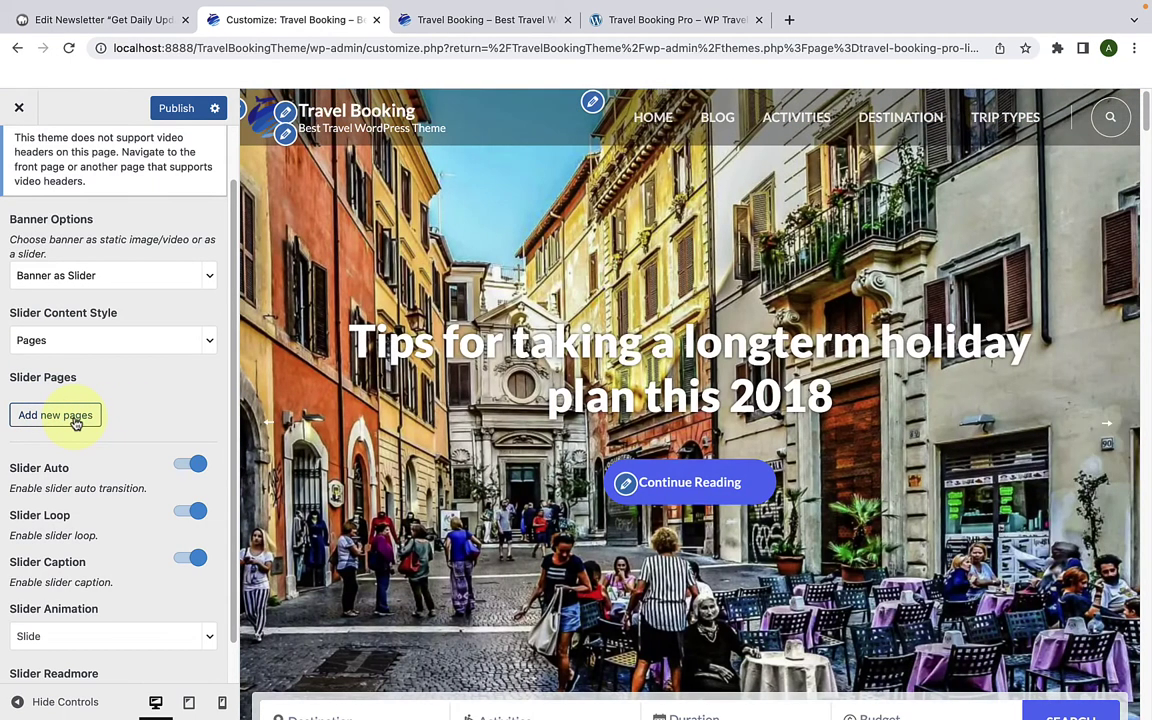
{"action": "left_click", "coordinate": [75, 418]}
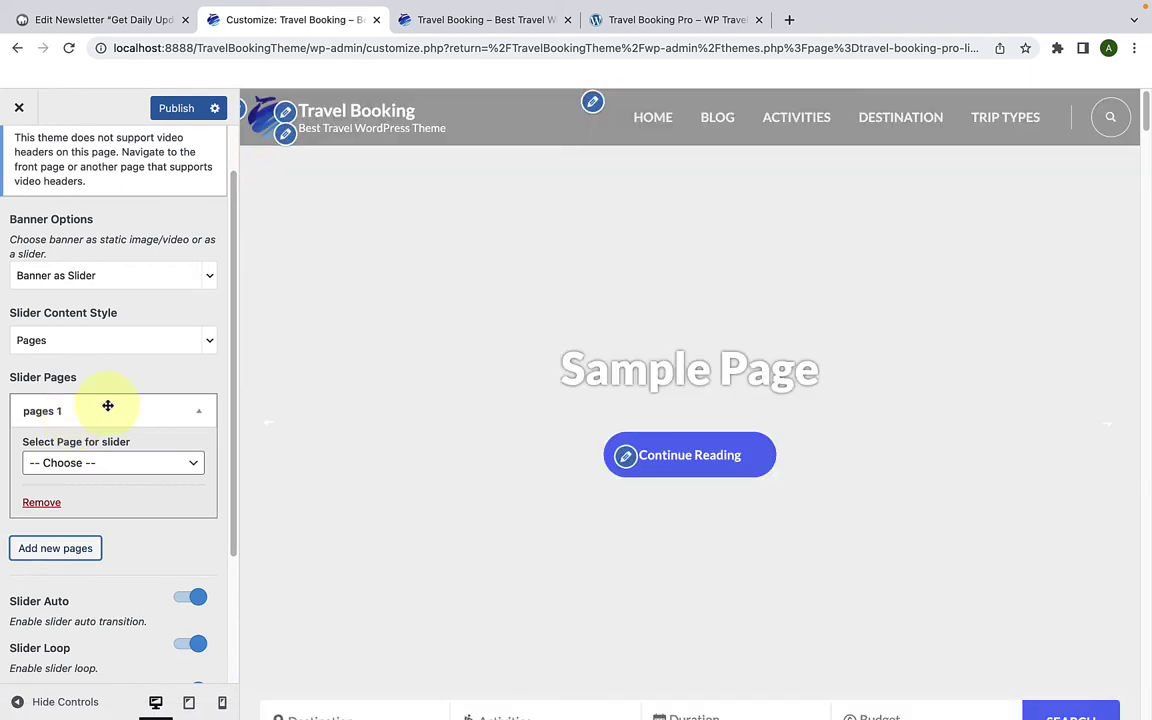
{"action": "left_click", "coordinate": [116, 473]}
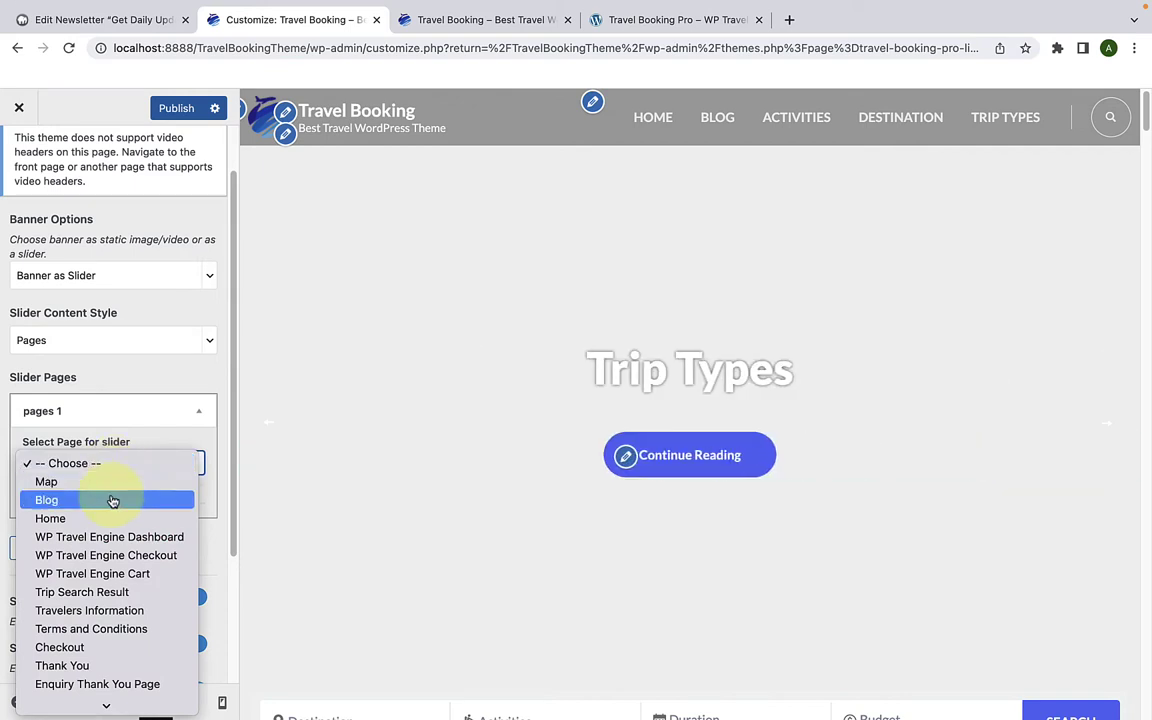
{"action": "scroll", "coordinate": [103, 665], "scroll_direction": "down", "scroll_amount": 3}
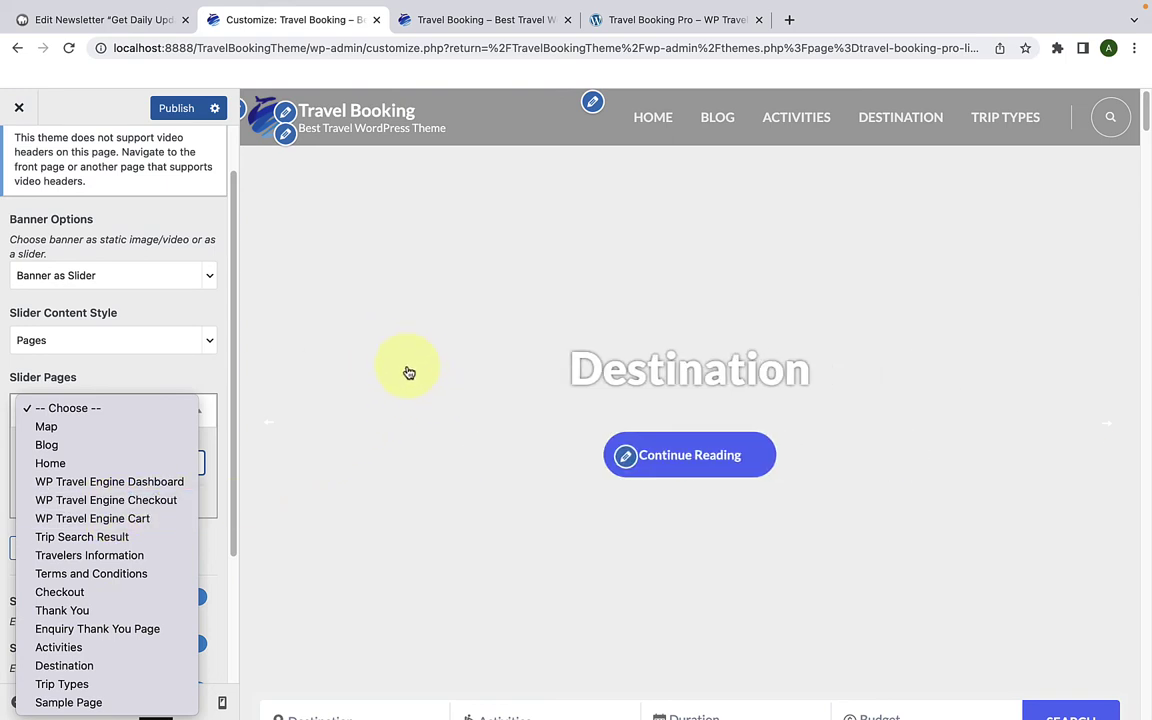
{"action": "left_click", "coordinate": [122, 378]}
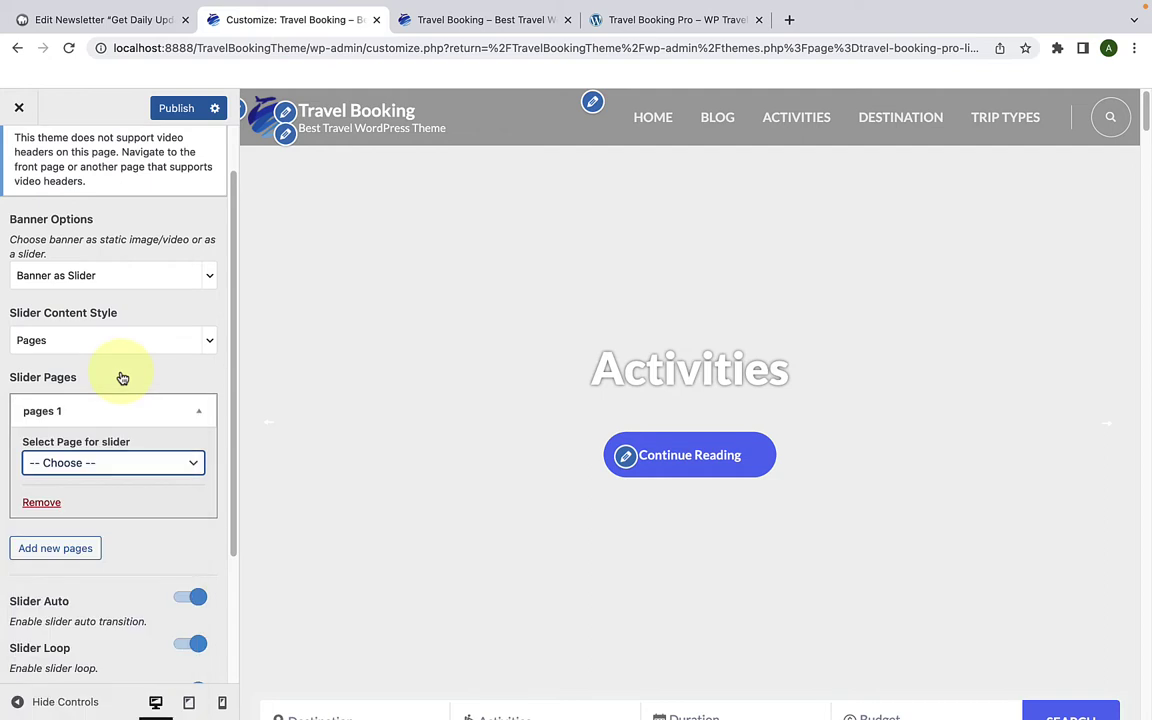
{"action": "left_click", "coordinate": [53, 548]}
{"action": "scroll", "coordinate": [52, 555], "scroll_direction": "down", "scroll_amount": 2}
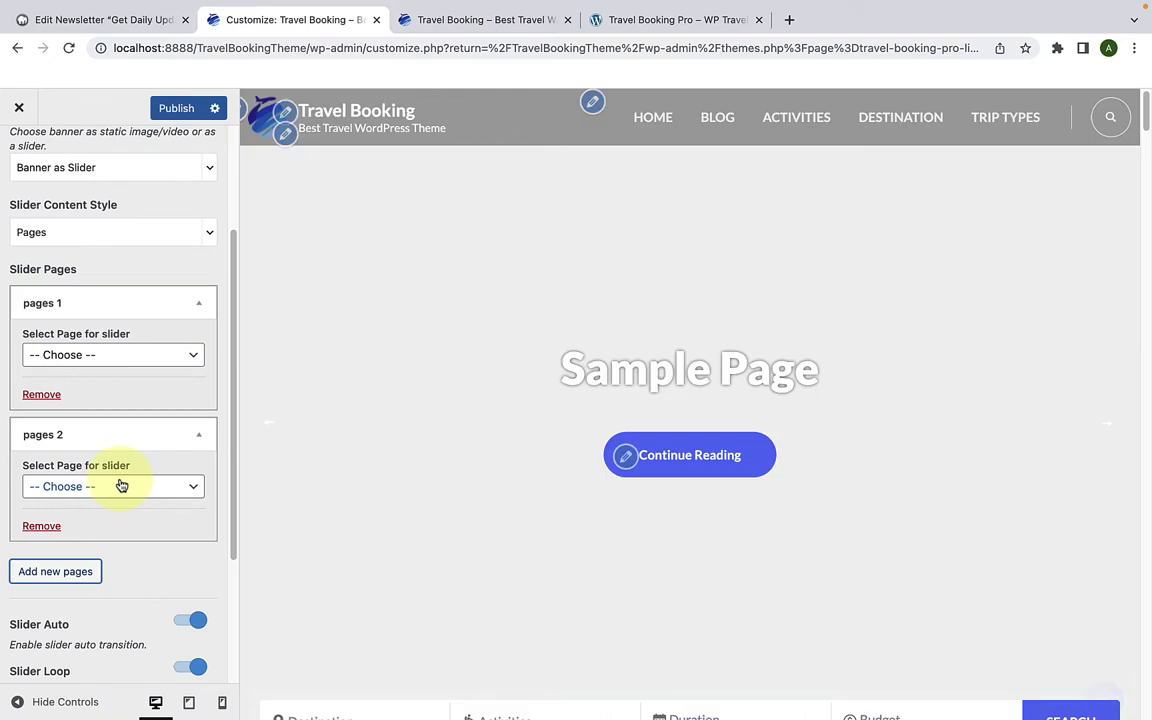
{"action": "left_click", "coordinate": [122, 487]}
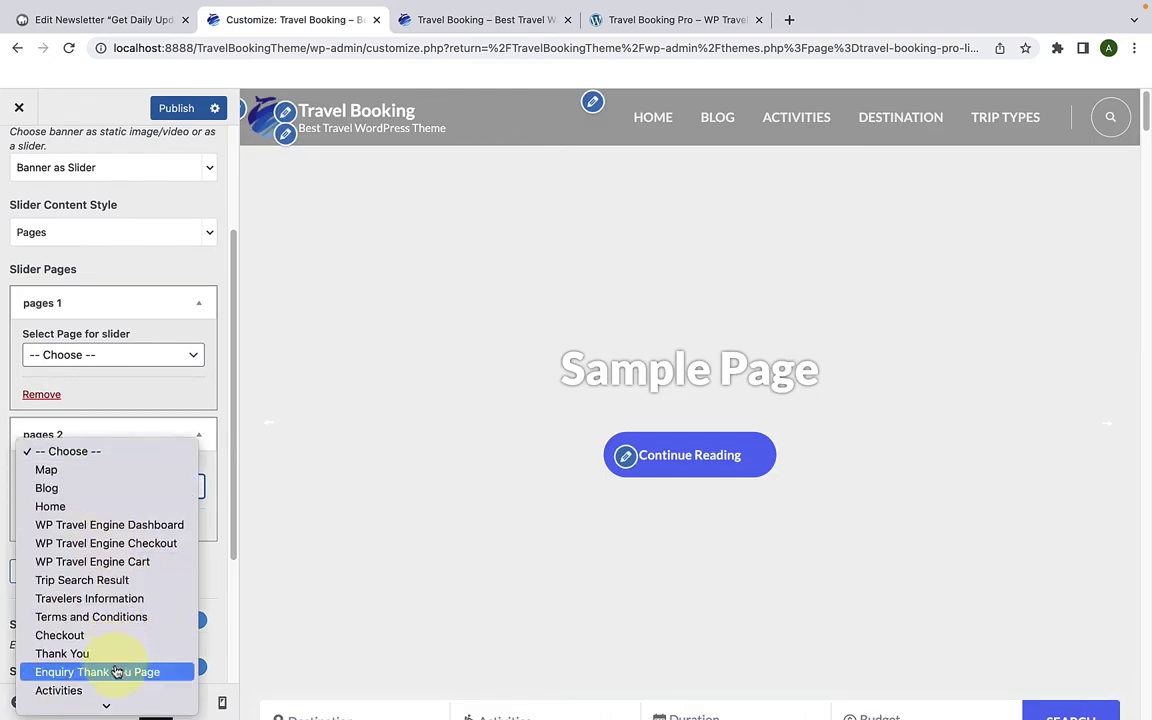
{"action": "left_click", "coordinate": [227, 405]}
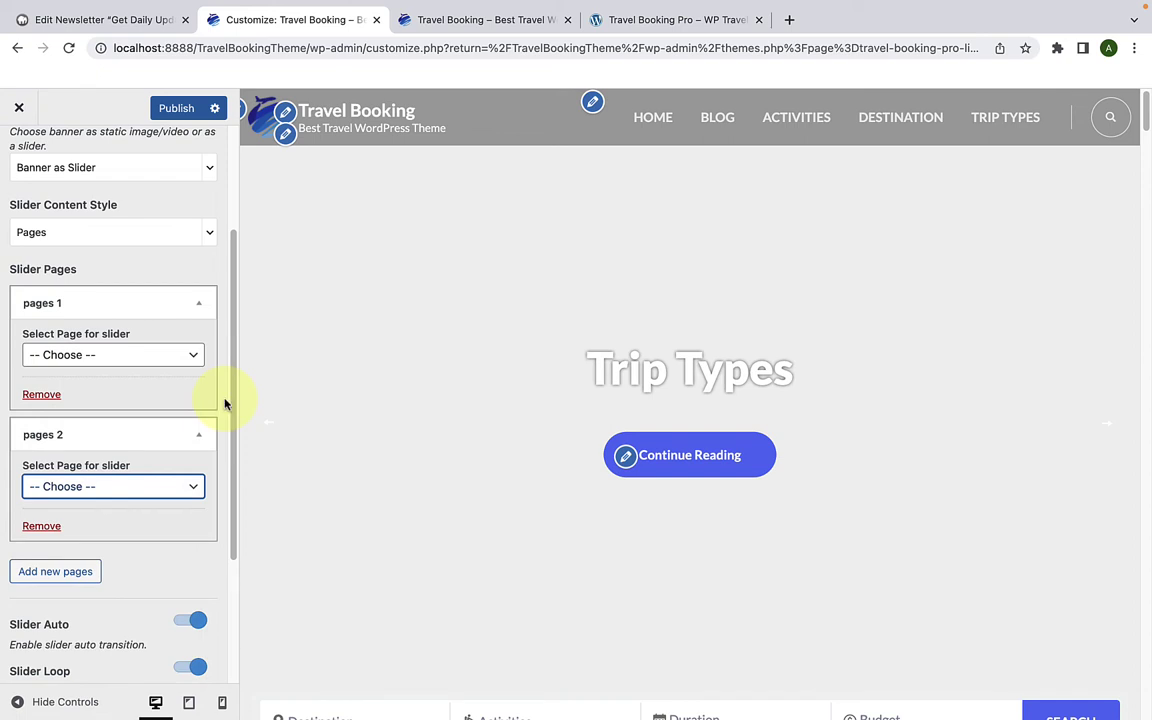
{"action": "scroll", "coordinate": [225, 404], "scroll_direction": "up", "scroll_amount": 2}
{"action": "left_click", "coordinate": [192, 314]}
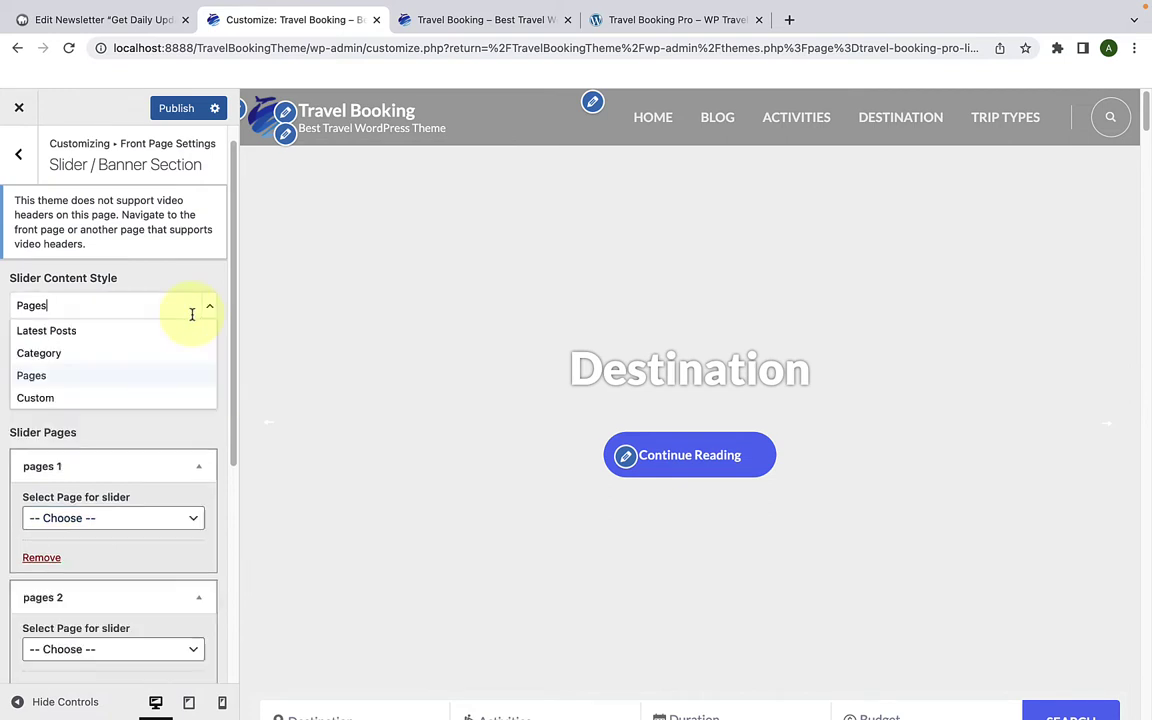
Step: Set Slider Content Style to Custom, add Slide 1, and bring up its image picker
{"action": "left_click", "coordinate": [91, 402]}
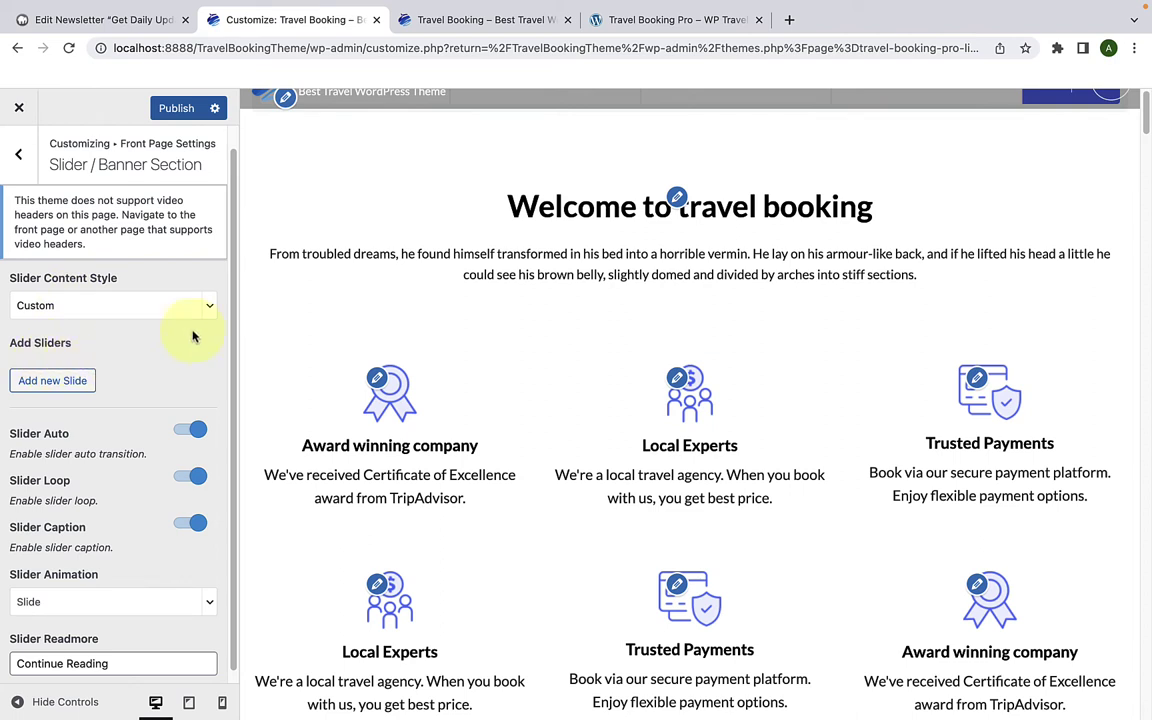
{"action": "left_click", "coordinate": [58, 388]}
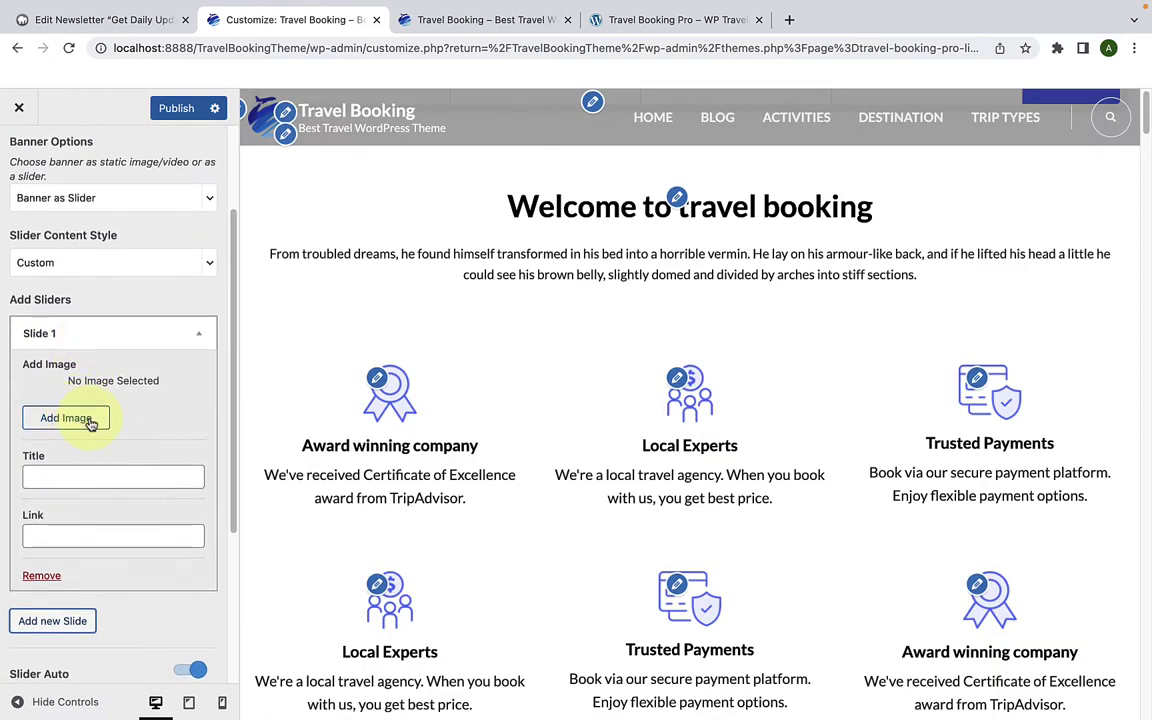
{"action": "left_click", "coordinate": [66, 418]}
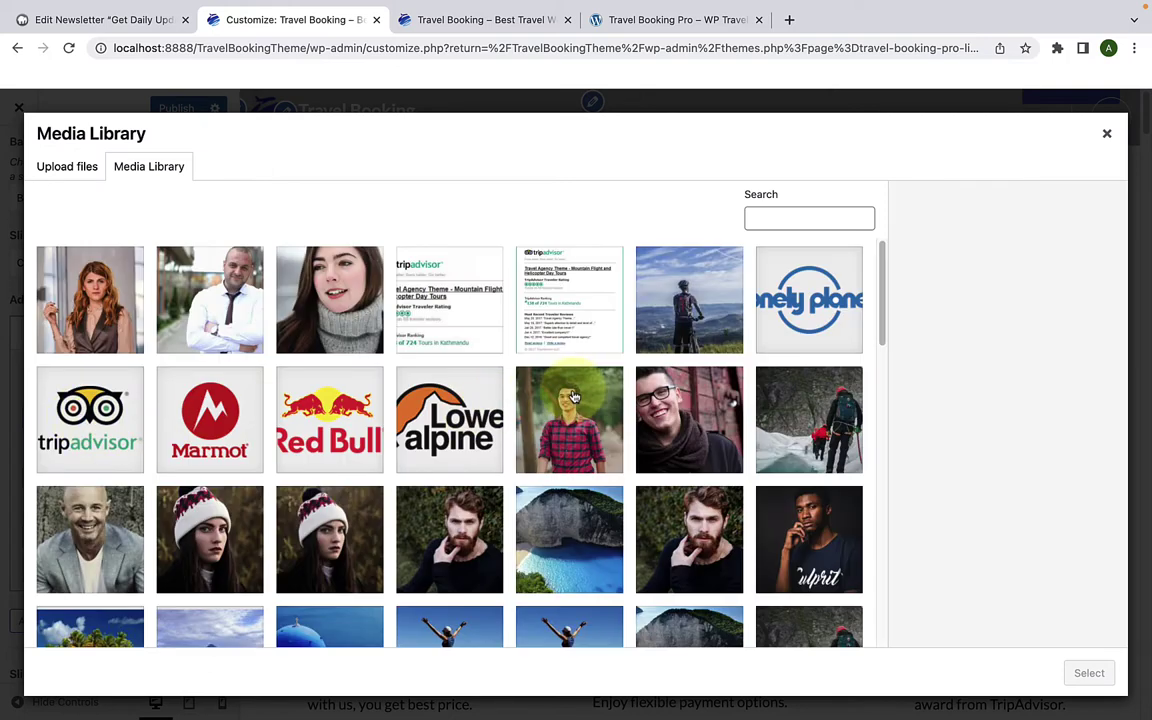
Step: Give Slide 1 the hiker photo, title 'Experiences All Over The World', and the demo page link
{"action": "left_click", "coordinate": [684, 299]}
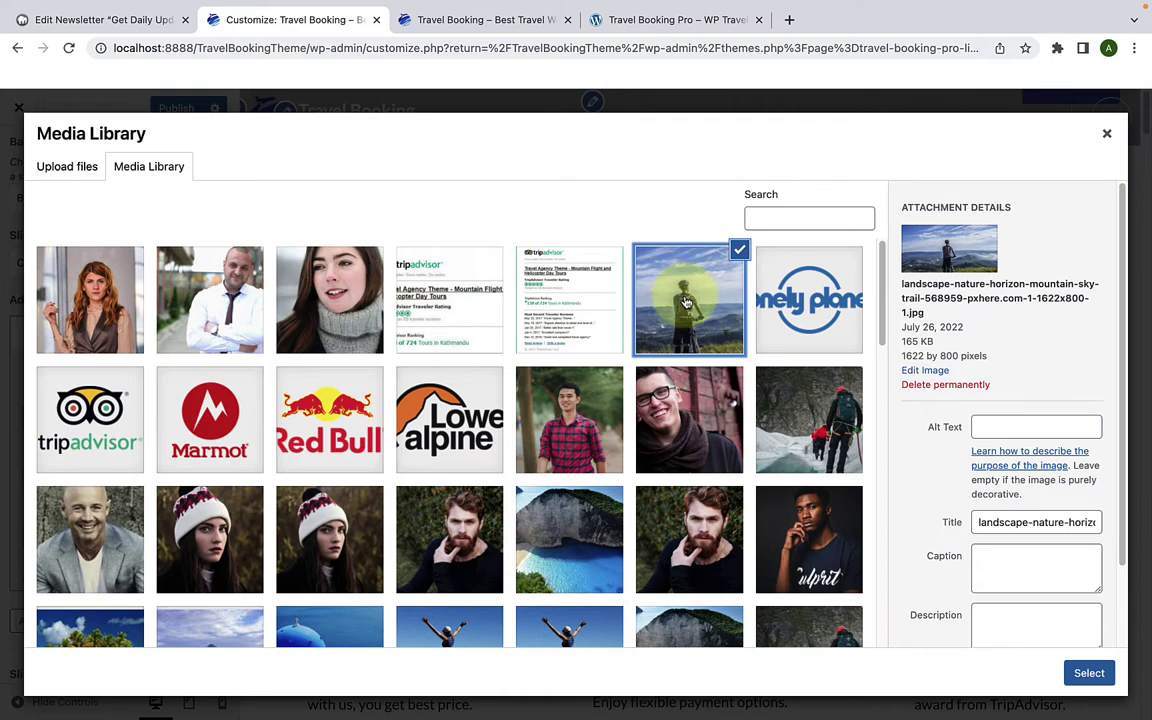
{"action": "left_click", "coordinate": [1088, 673]}
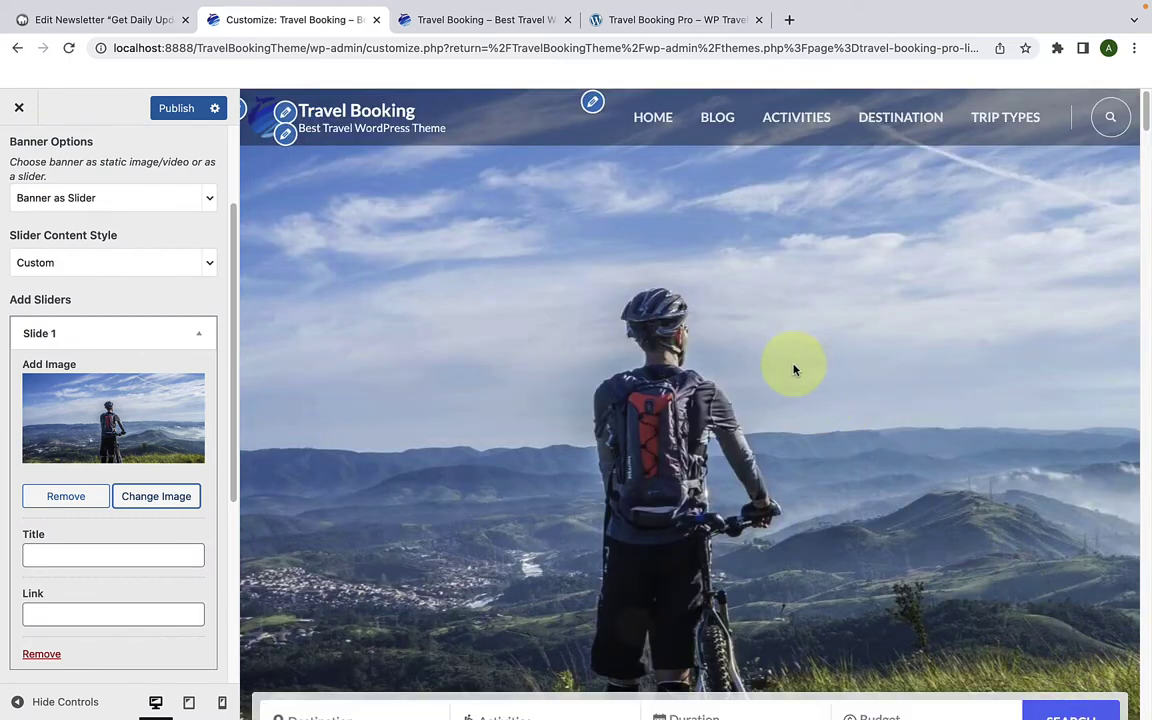
{"action": "left_click", "coordinate": [143, 553]}
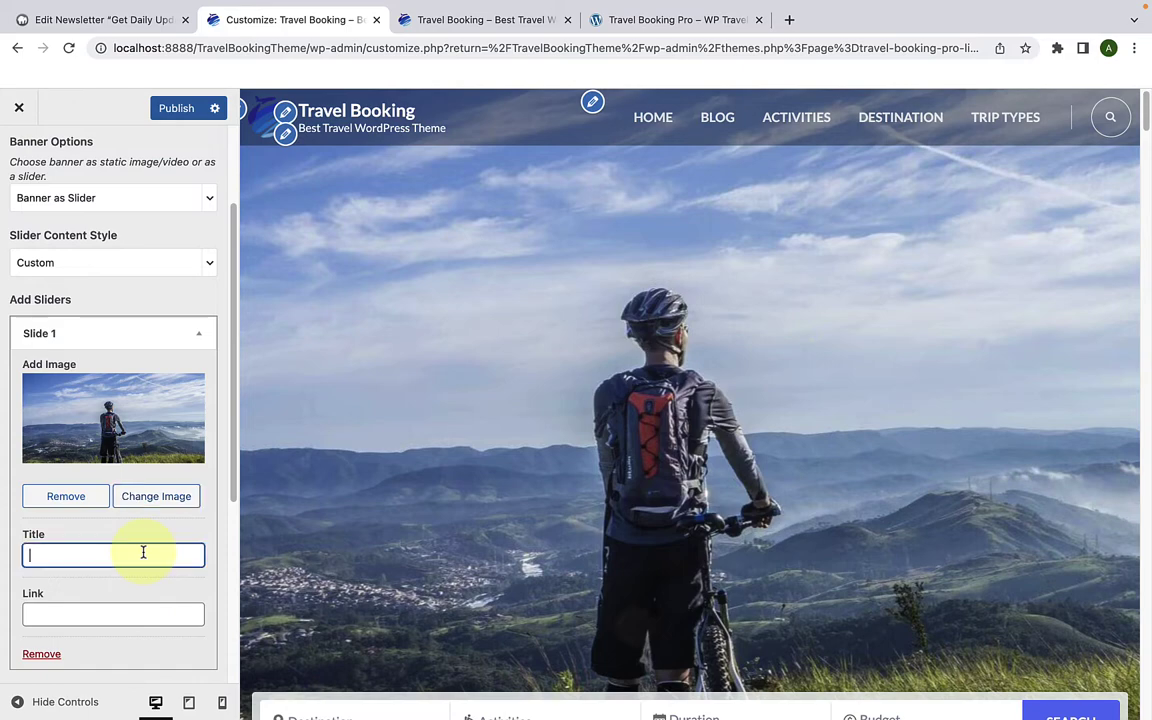
{"action": "type", "text": "Experiences All Over The World"}
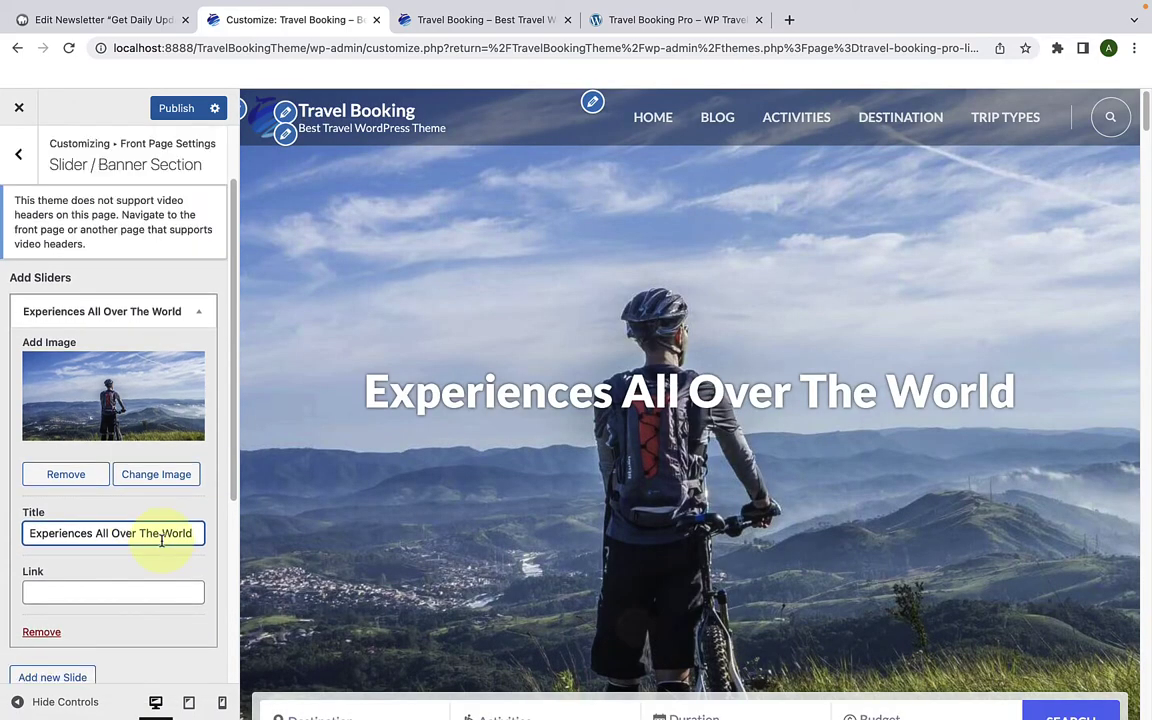
{"action": "left_click", "coordinate": [147, 586]}
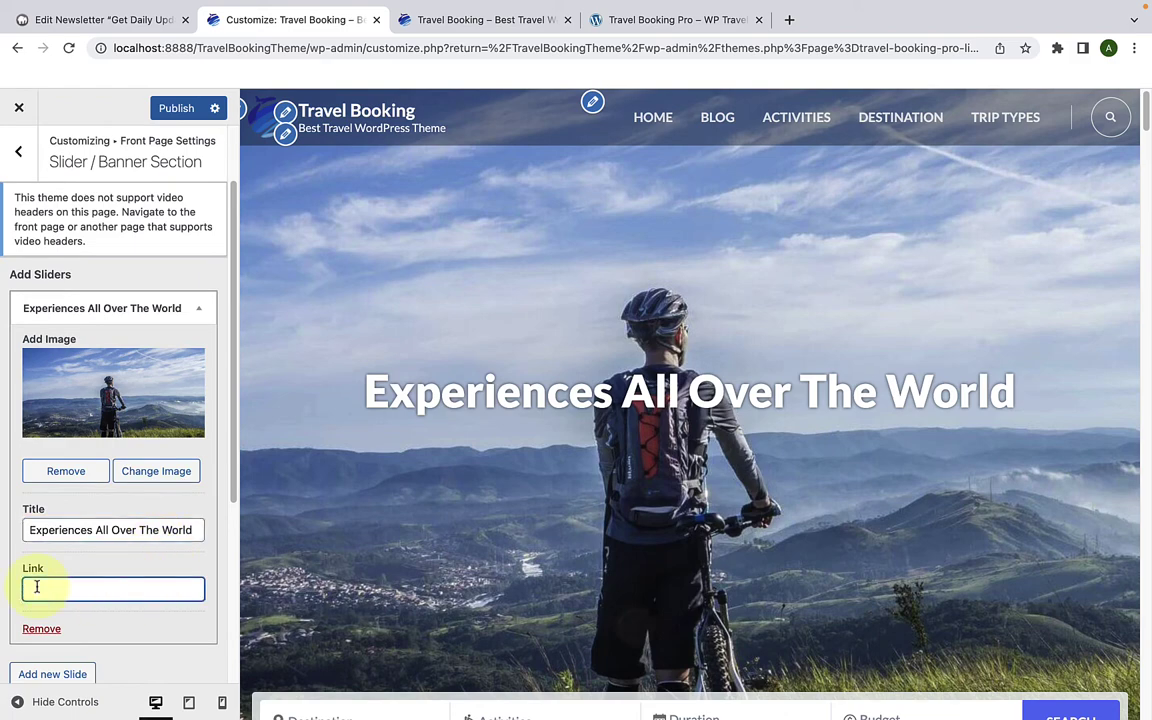
{"action": "key", "text": "super+v"}
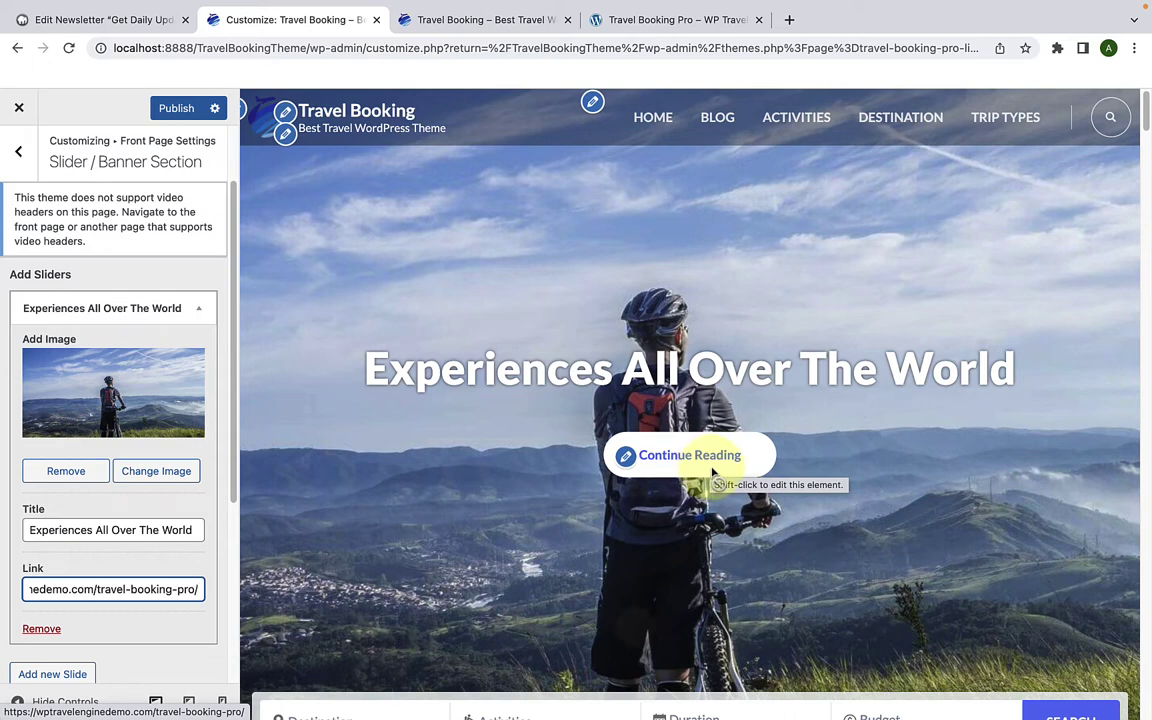
{"action": "scroll", "coordinate": [97, 609], "scroll_direction": "down", "scroll_amount": 1}
{"action": "scroll", "coordinate": [80, 560], "scroll_direction": "down", "scroll_amount": 1}
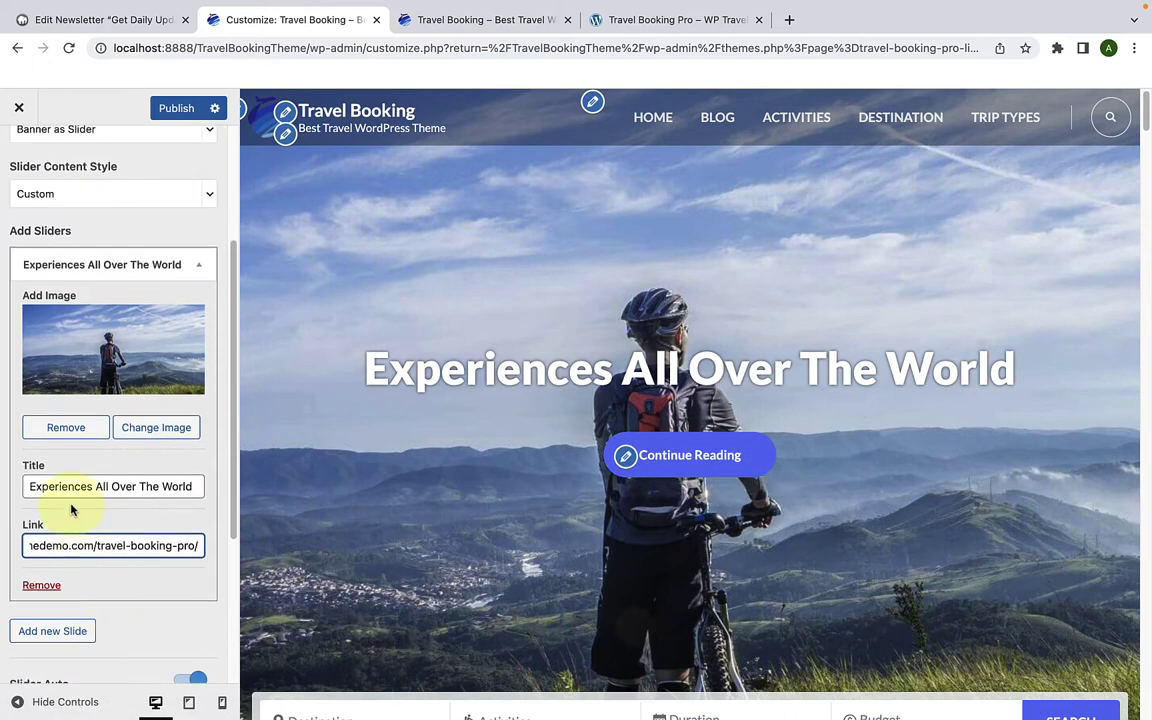
{"action": "scroll", "coordinate": [82, 607], "scroll_direction": "down", "scroll_amount": 1}
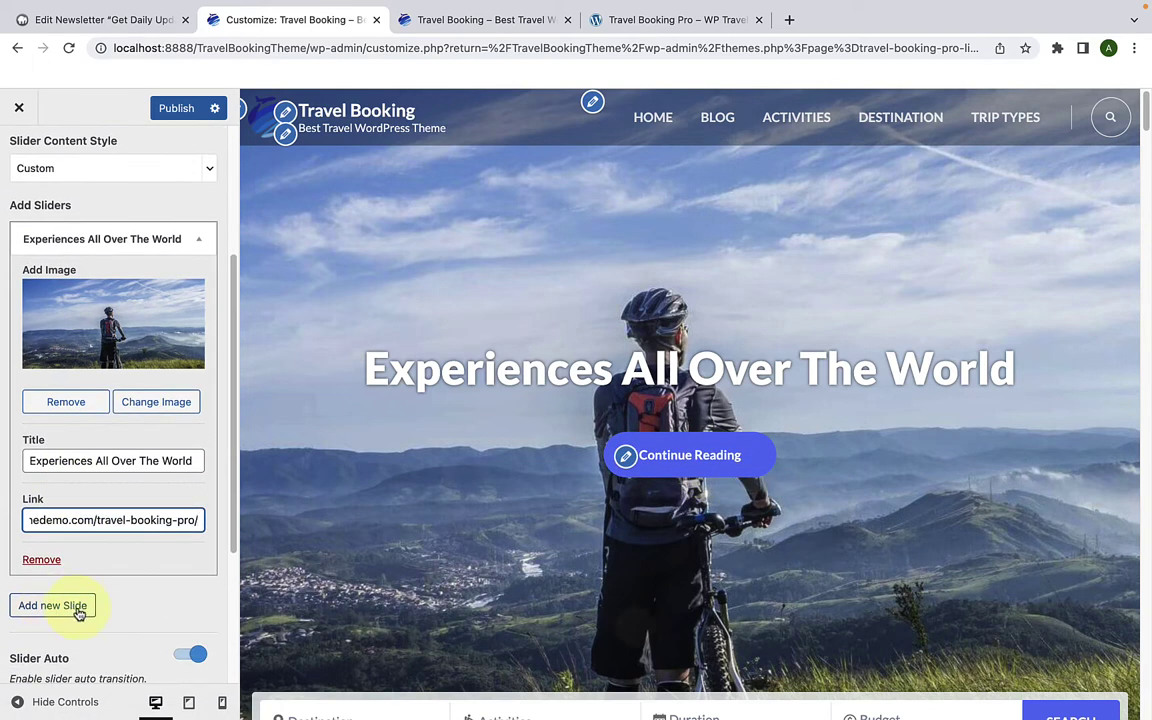
Step: Add Slide 2 with the tropical island photo as its image
{"action": "left_click", "coordinate": [79, 614]}
{"action": "scroll", "coordinate": [77, 609], "scroll_direction": "down", "scroll_amount": 5}
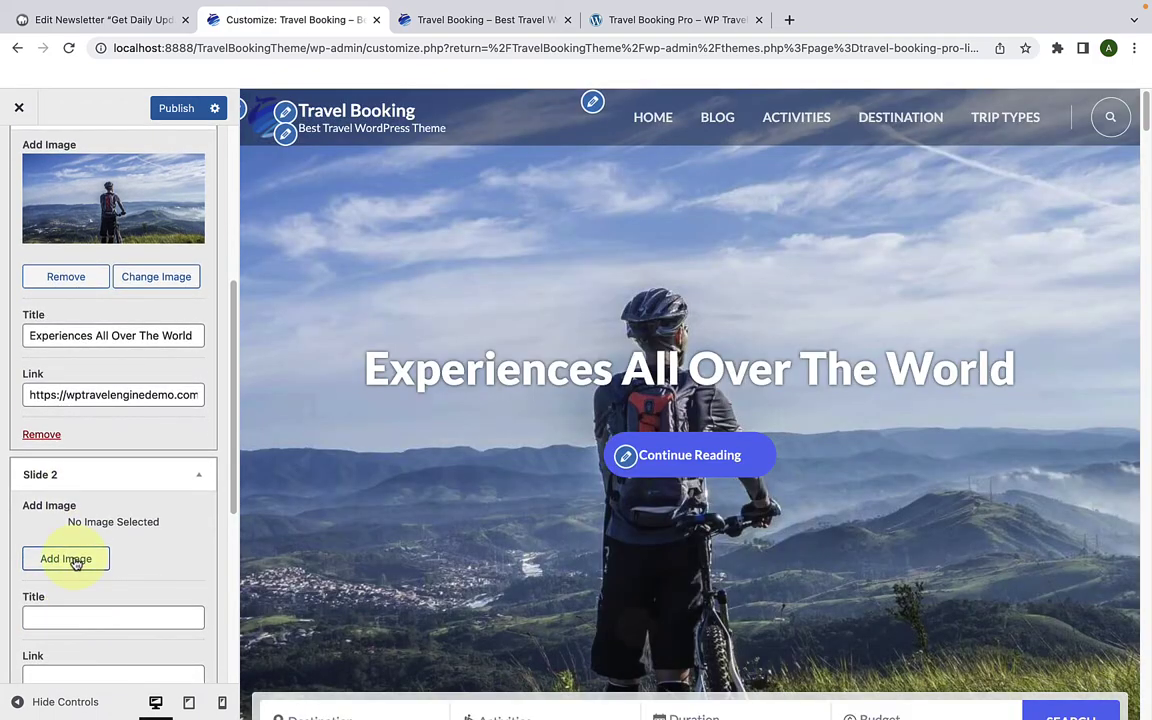
{"action": "left_click", "coordinate": [76, 561]}
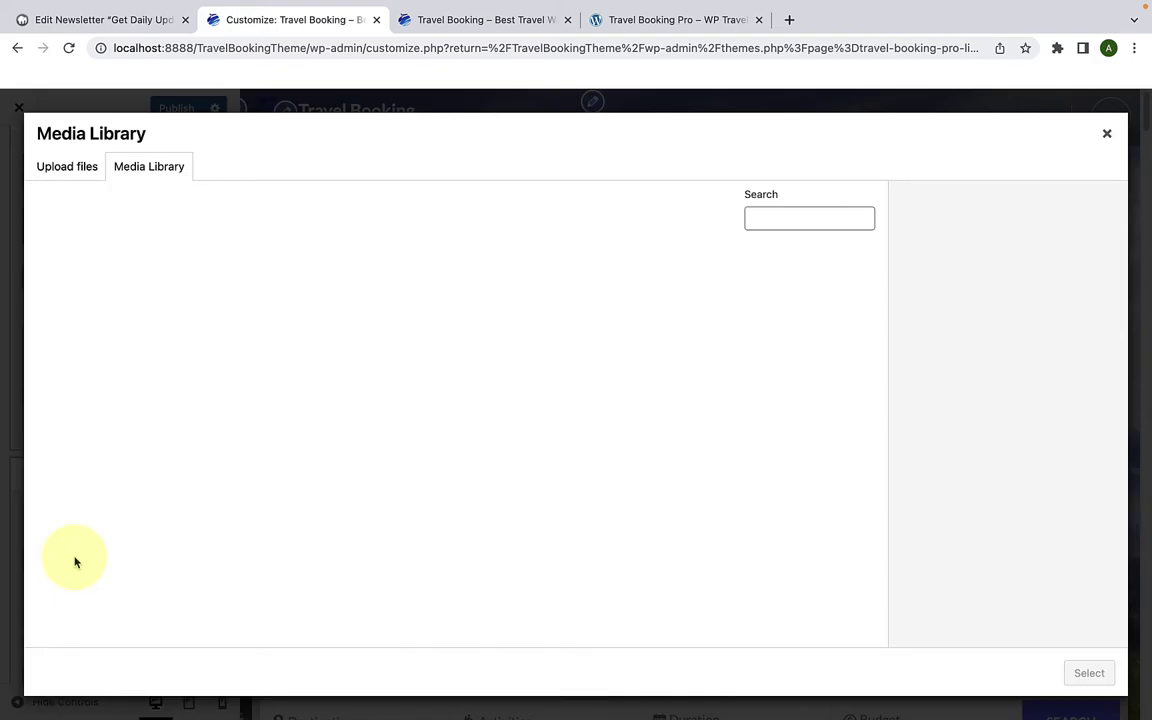
{"action": "scroll", "coordinate": [330, 470], "scroll_direction": "down", "scroll_amount": 5}
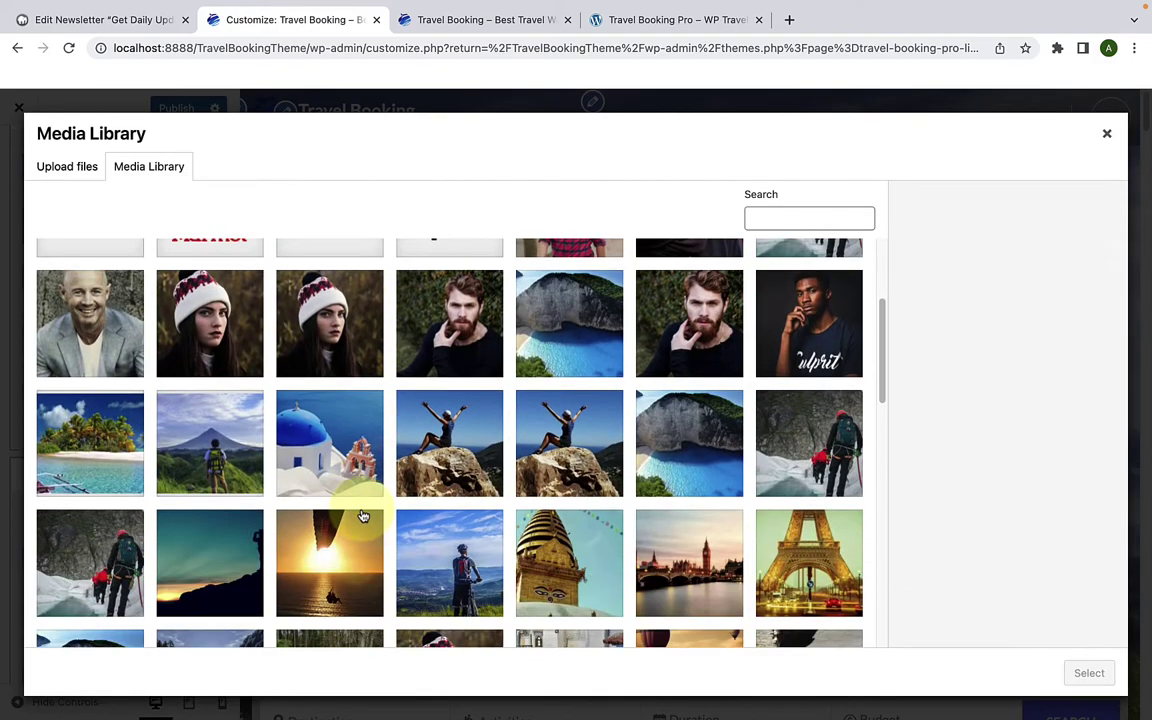
{"action": "left_click", "coordinate": [100, 465]}
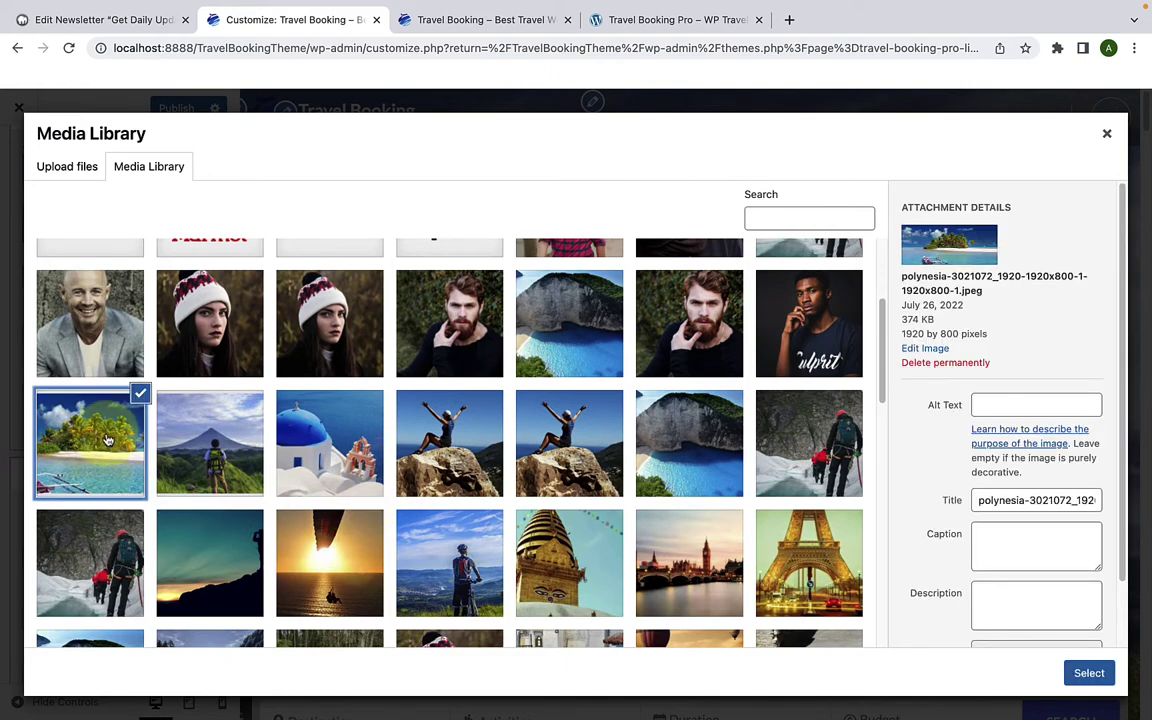
{"action": "left_click", "coordinate": [1089, 673]}
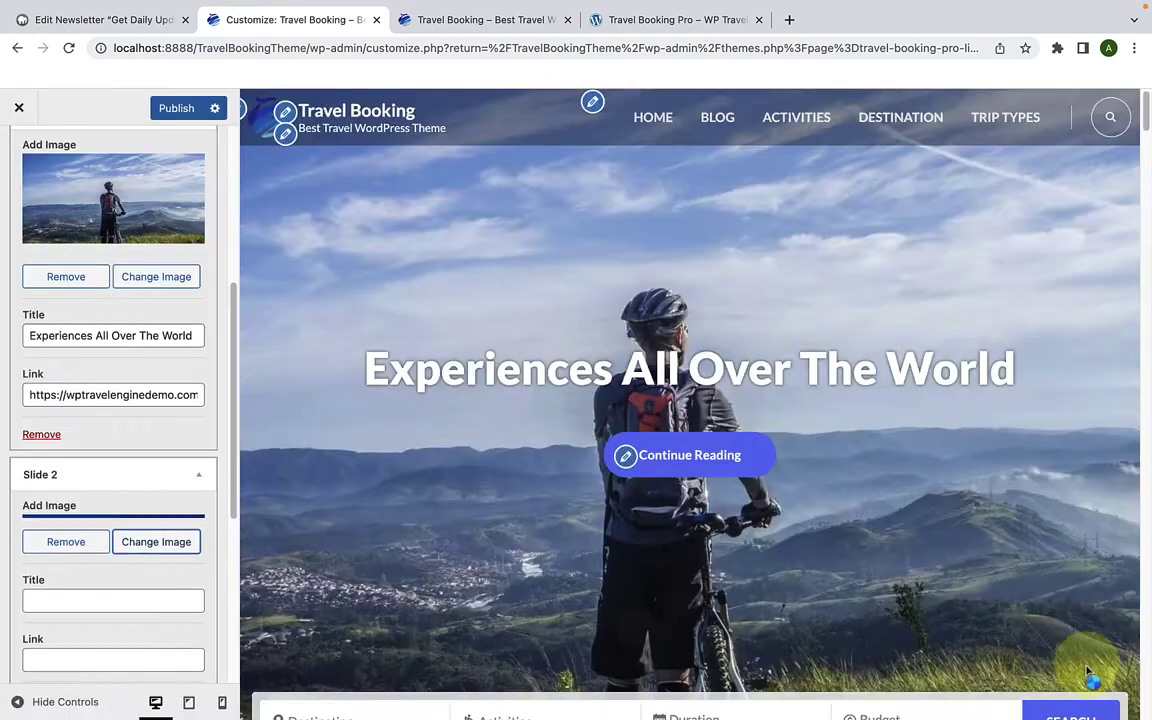
{"action": "scroll", "coordinate": [140, 560], "scroll_direction": "down", "scroll_amount": 2}
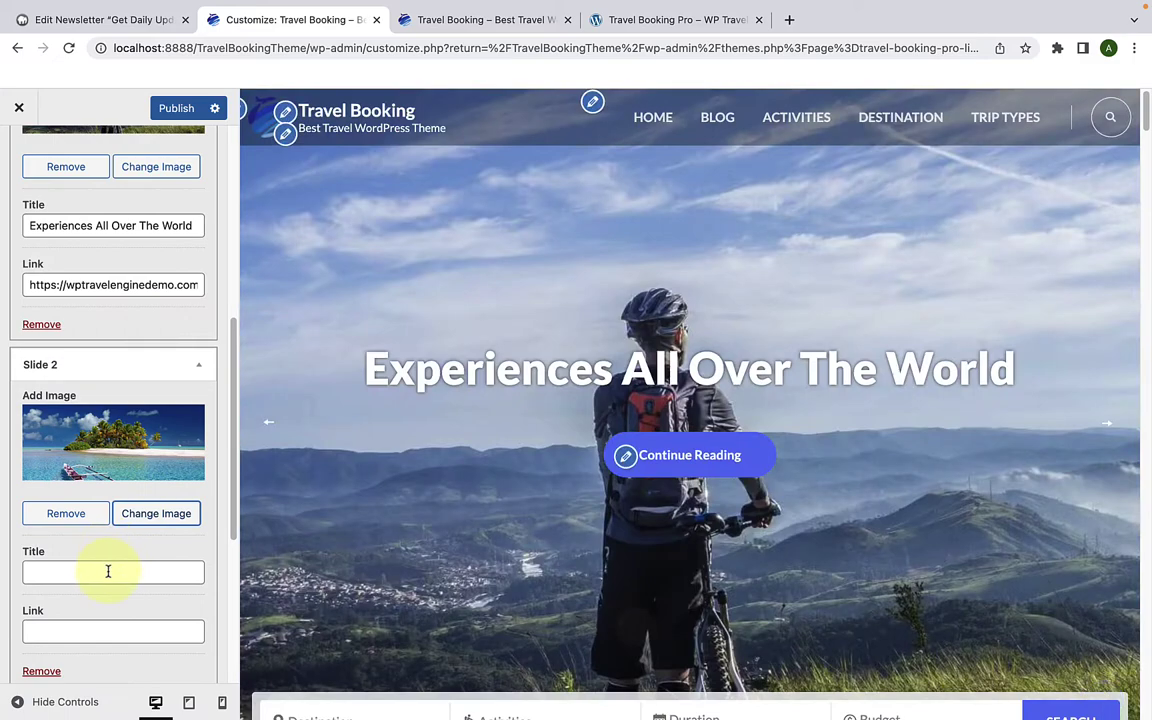
Step: Title Slide 2 'City And Temple Of Heaven' and paste the demo page link
{"action": "left_click", "coordinate": [75, 573]}
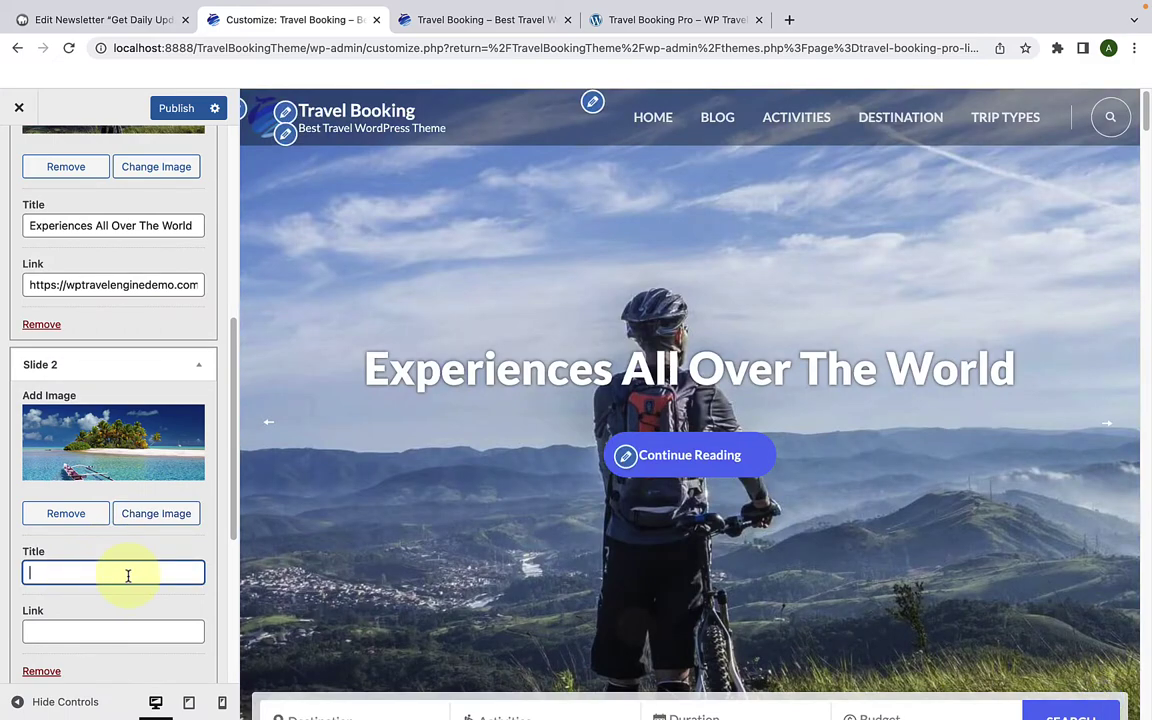
{"action": "type", "text": "City And Temple Of Heaven"}
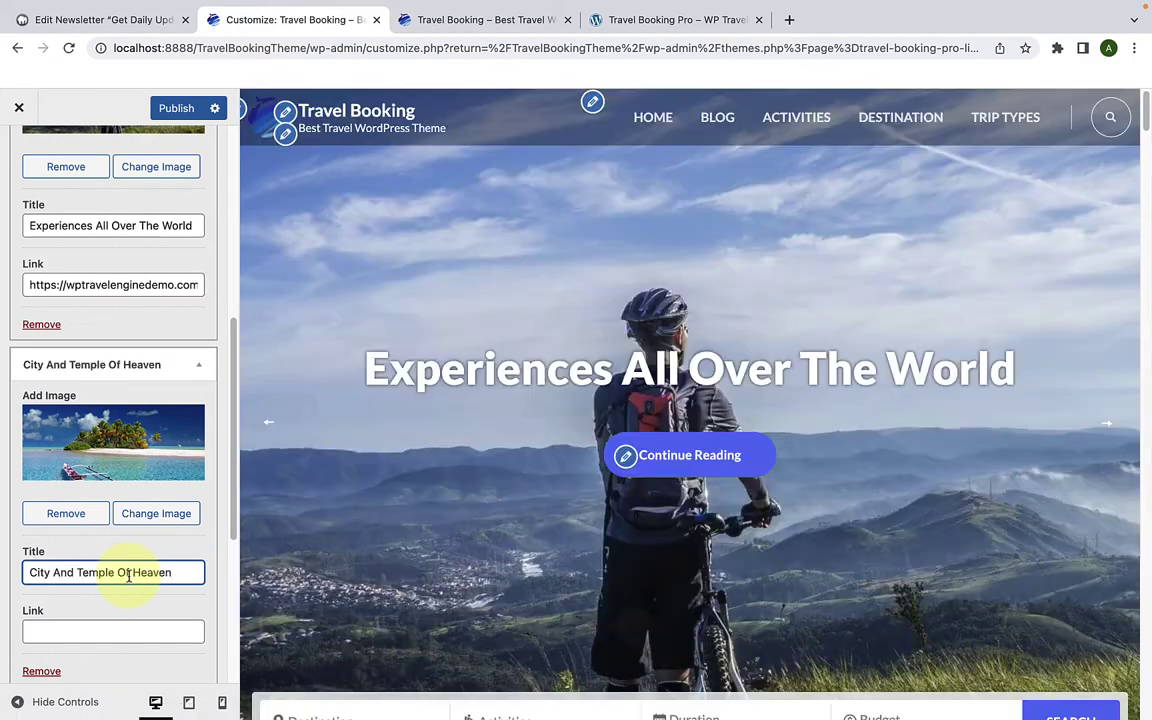
{"action": "left_click", "coordinate": [123, 628]}
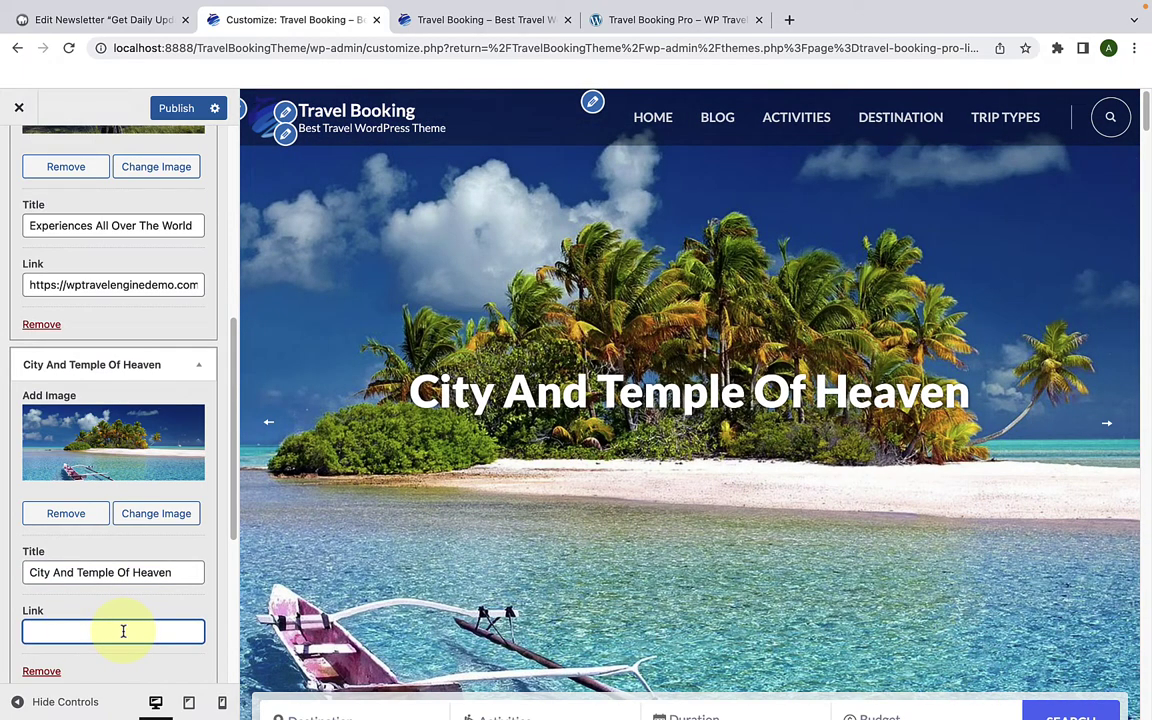
{"action": "key", "text": "super+v"}
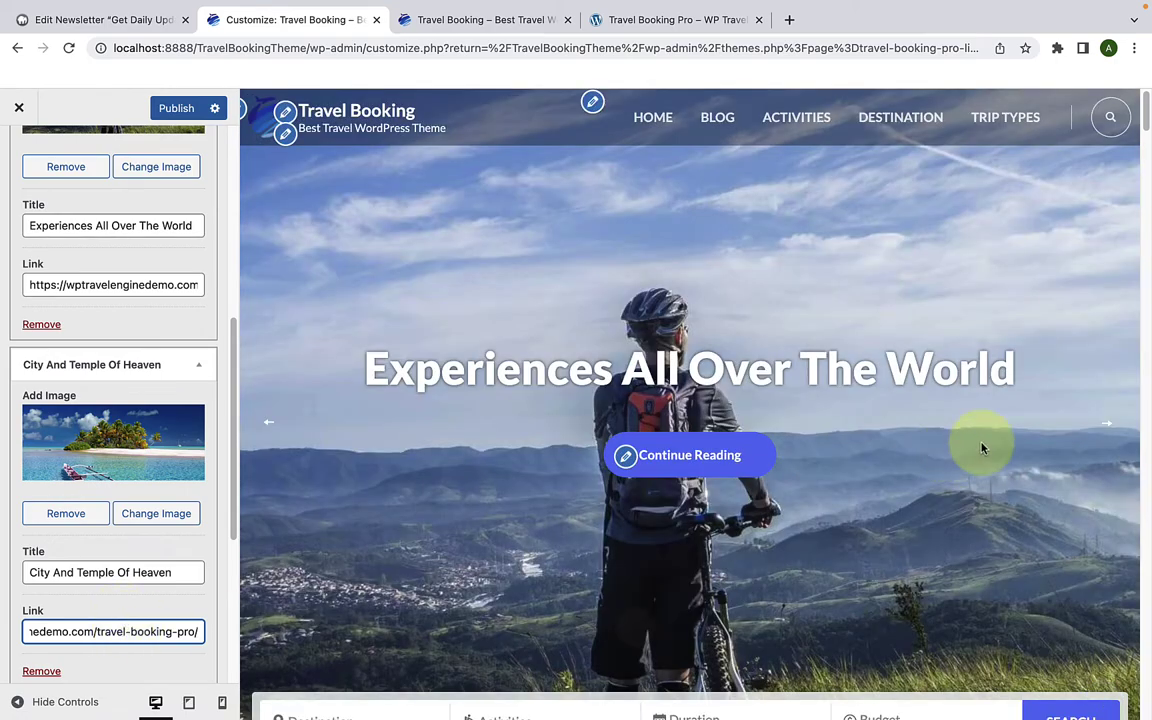
{"action": "left_click", "coordinate": [1106, 429]}
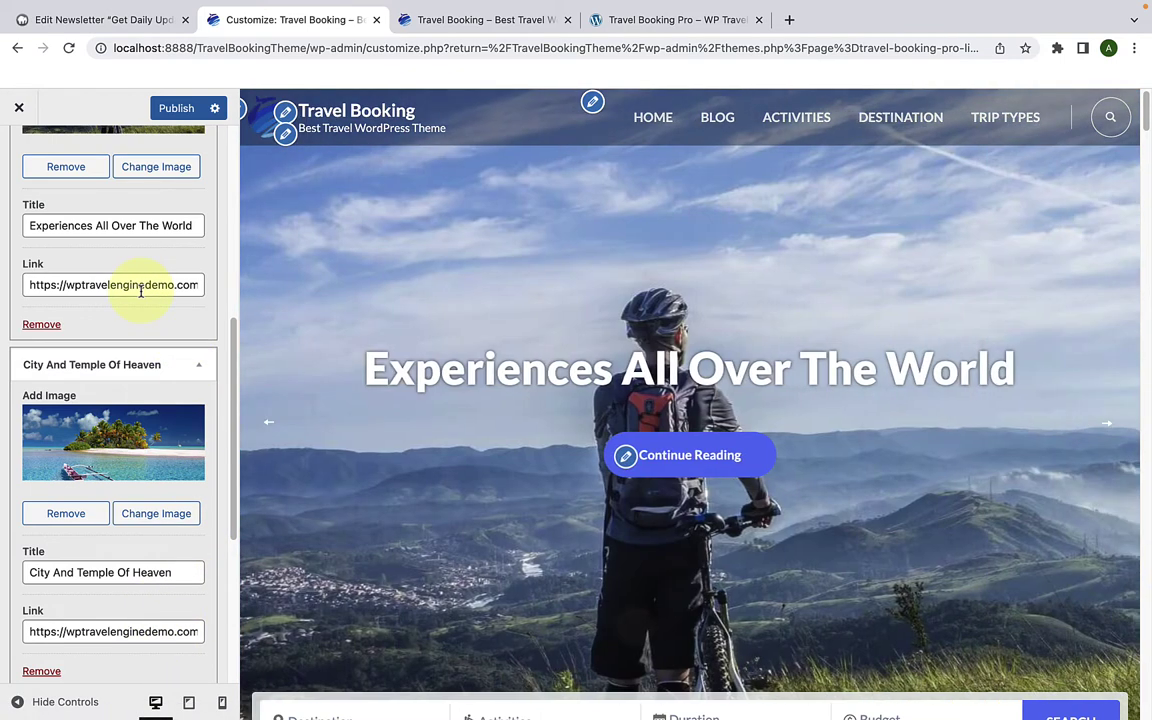
Step: Give Slide 3 the volcano hiker photo, title 'Book unique homes and experiences all over the world', and the demo link
{"action": "left_click", "coordinate": [147, 465]}
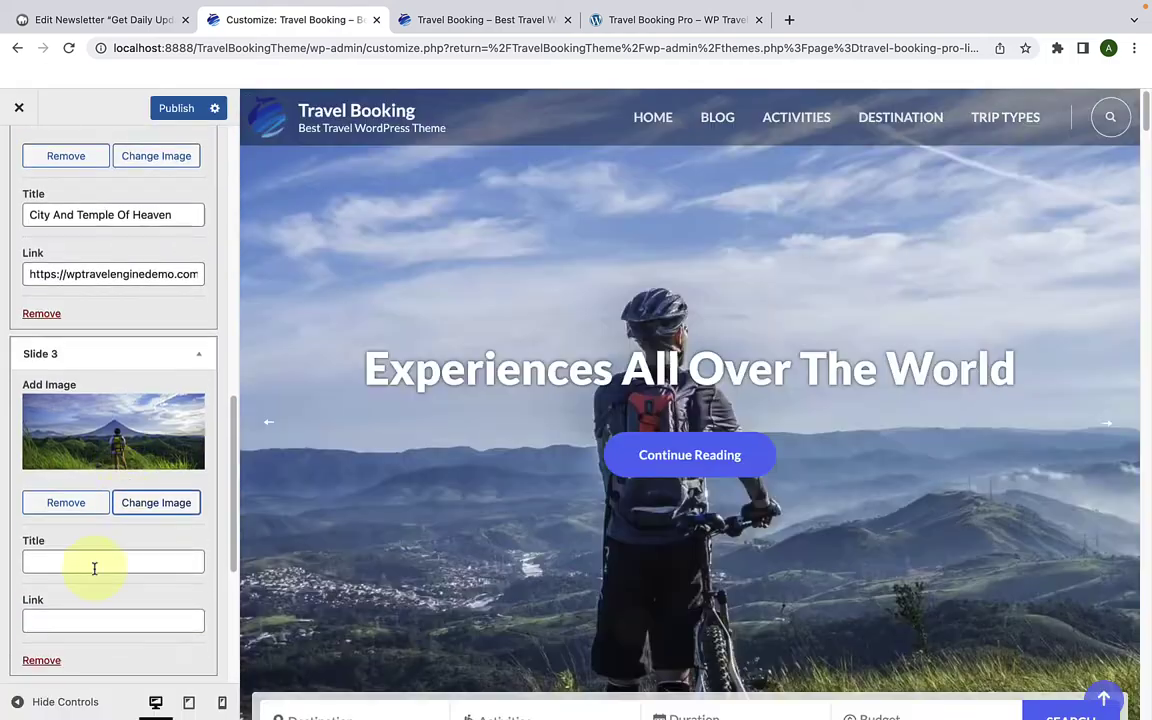
{"action": "left_click", "coordinate": [94, 568]}
{"action": "type", "text": "Book unique homes and e"}
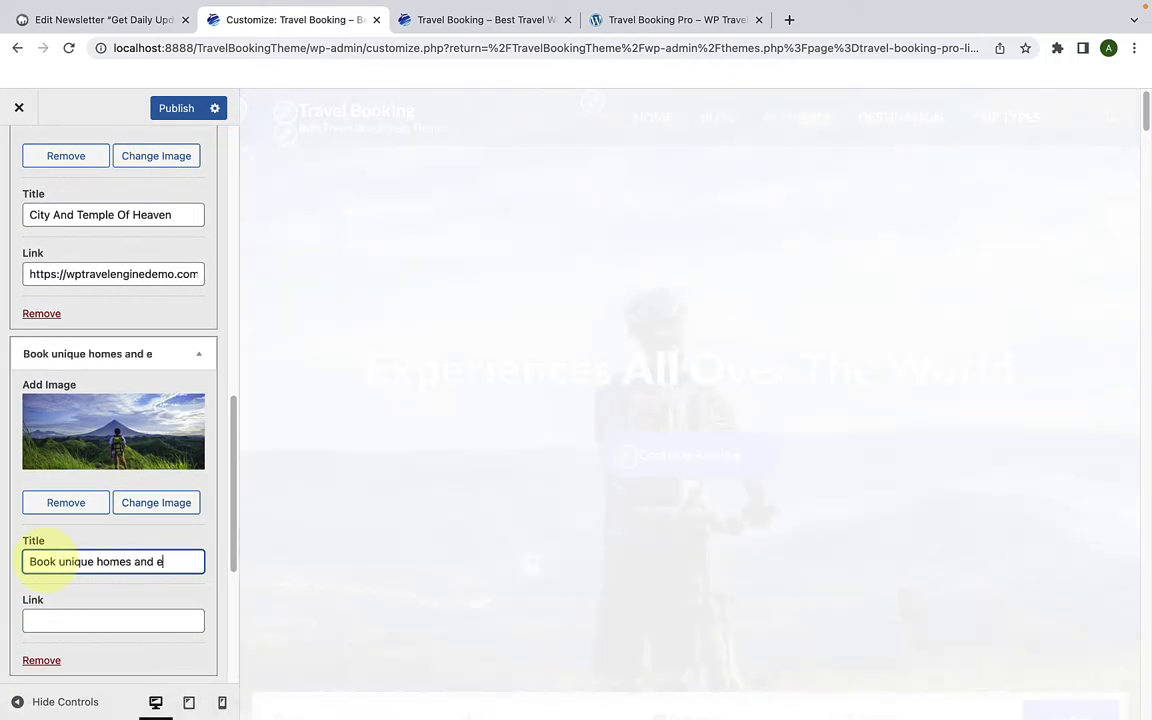
{"action": "type", "text": "xperiences all over the world"}
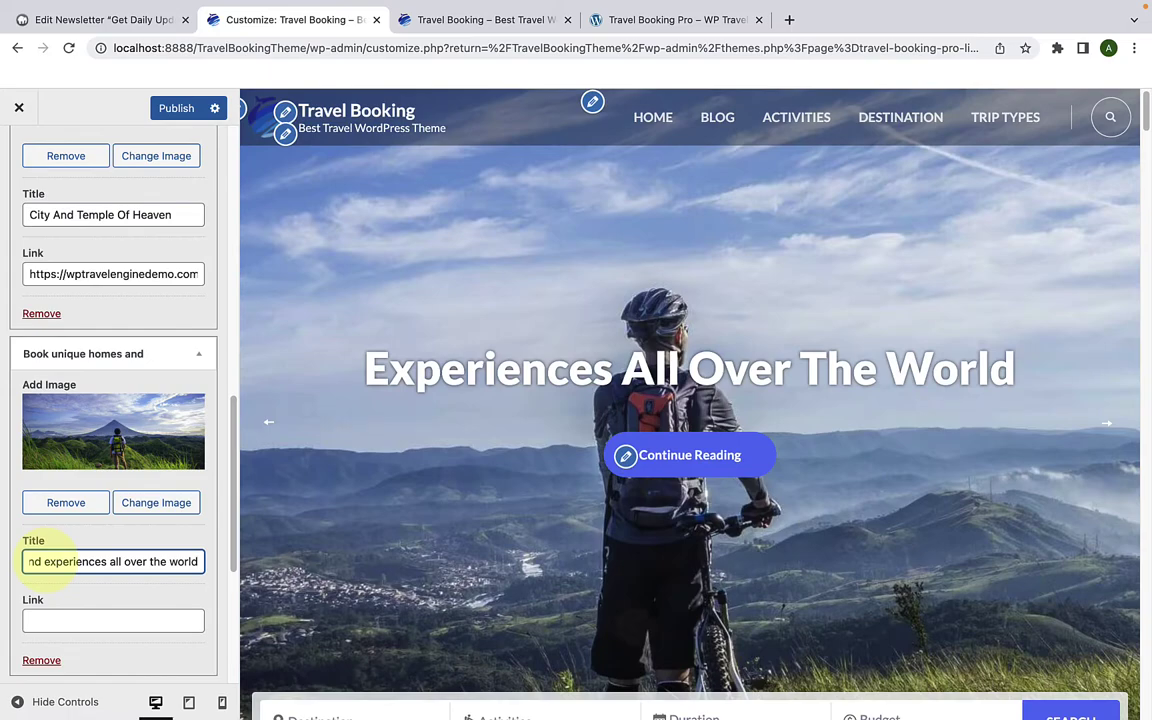
{"action": "left_click", "coordinate": [67, 616]}
{"action": "key", "text": "ctrl+v"}
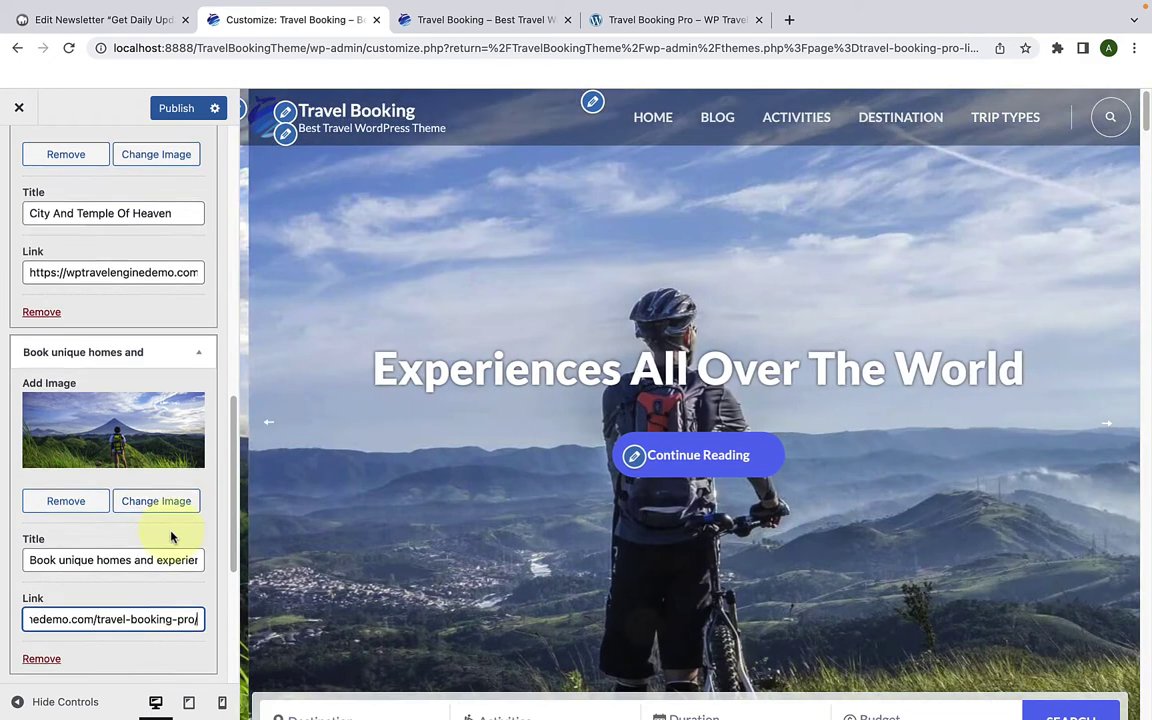
{"action": "scroll", "coordinate": [175, 540], "scroll_direction": "down", "scroll_amount": 3}
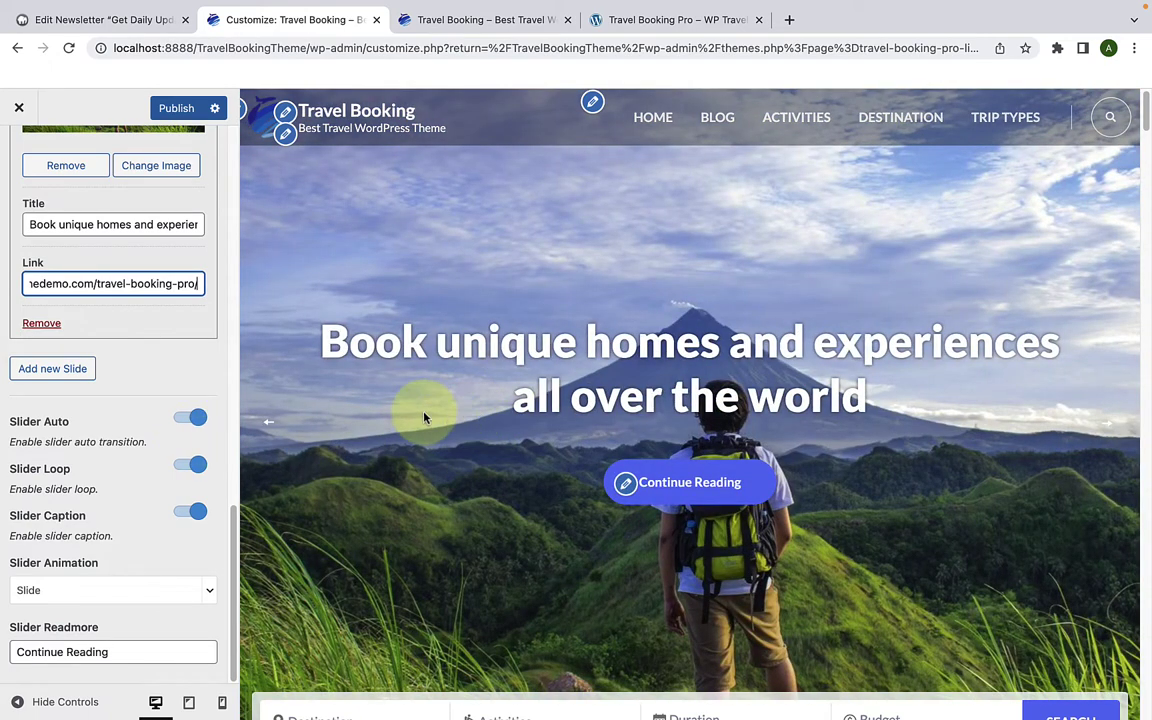
Step: Switch off Slider Auto and step forward and back through the banner slides in the preview
{"action": "left_click", "coordinate": [186, 420]}
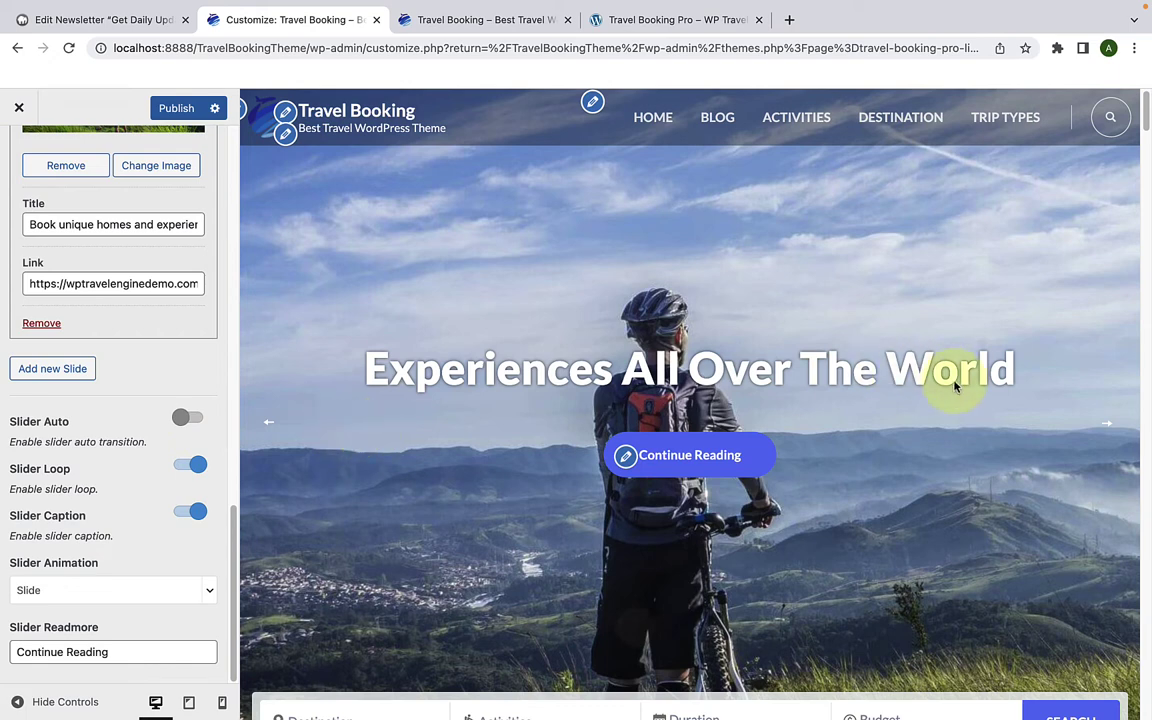
{"action": "left_click", "coordinate": [1108, 430]}
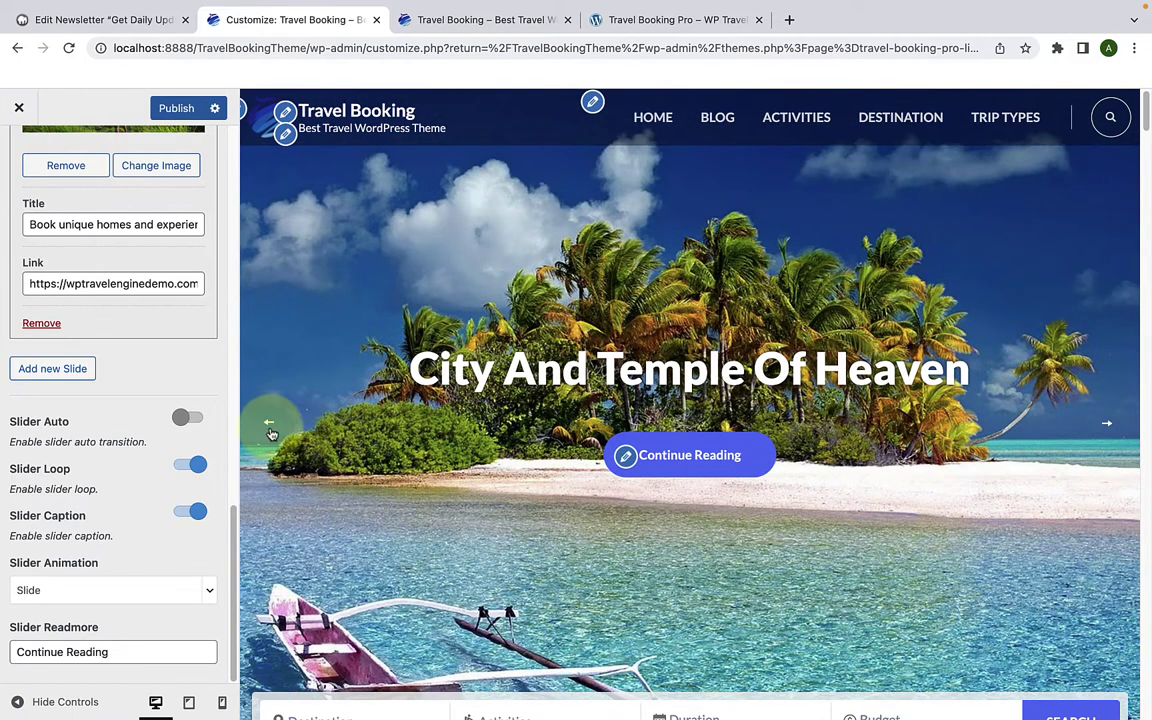
{"action": "left_click", "coordinate": [270, 428]}
{"action": "left_click", "coordinate": [270, 428]}
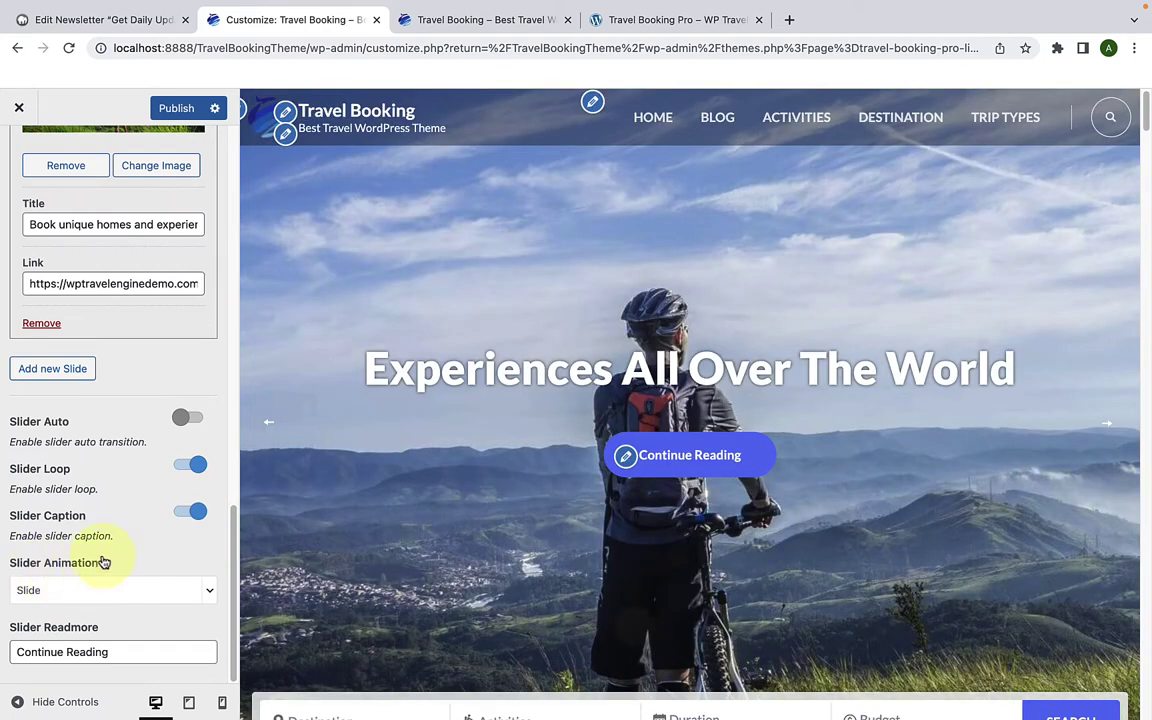
{"action": "left_click", "coordinate": [112, 590]}
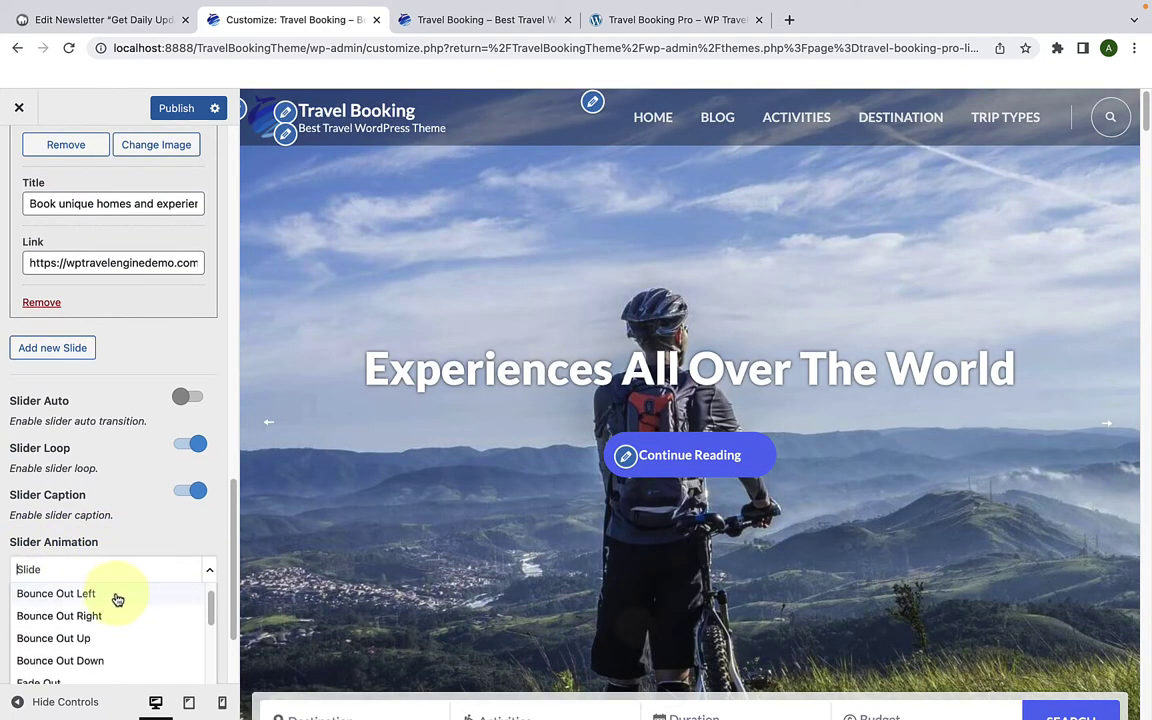
Step: Turn Slider Auto back on and set the slider animation to Slide instead of Bounce Out Right
{"action": "left_click", "coordinate": [98, 617]}
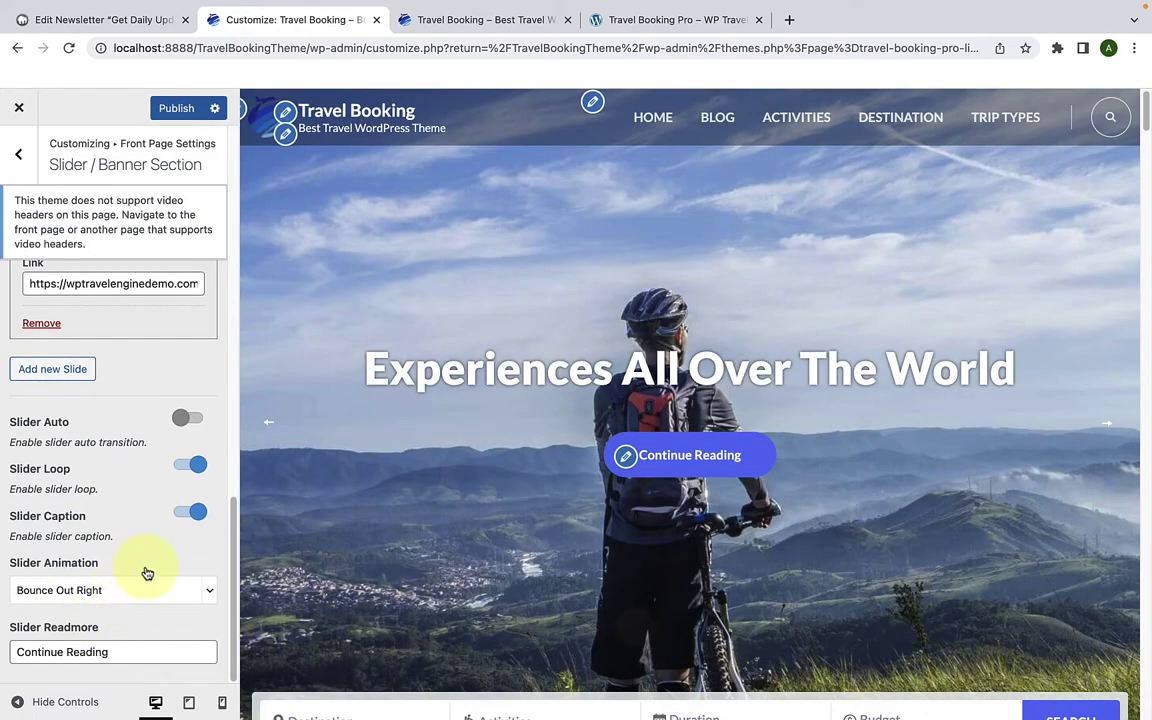
{"action": "left_click", "coordinate": [197, 419]}
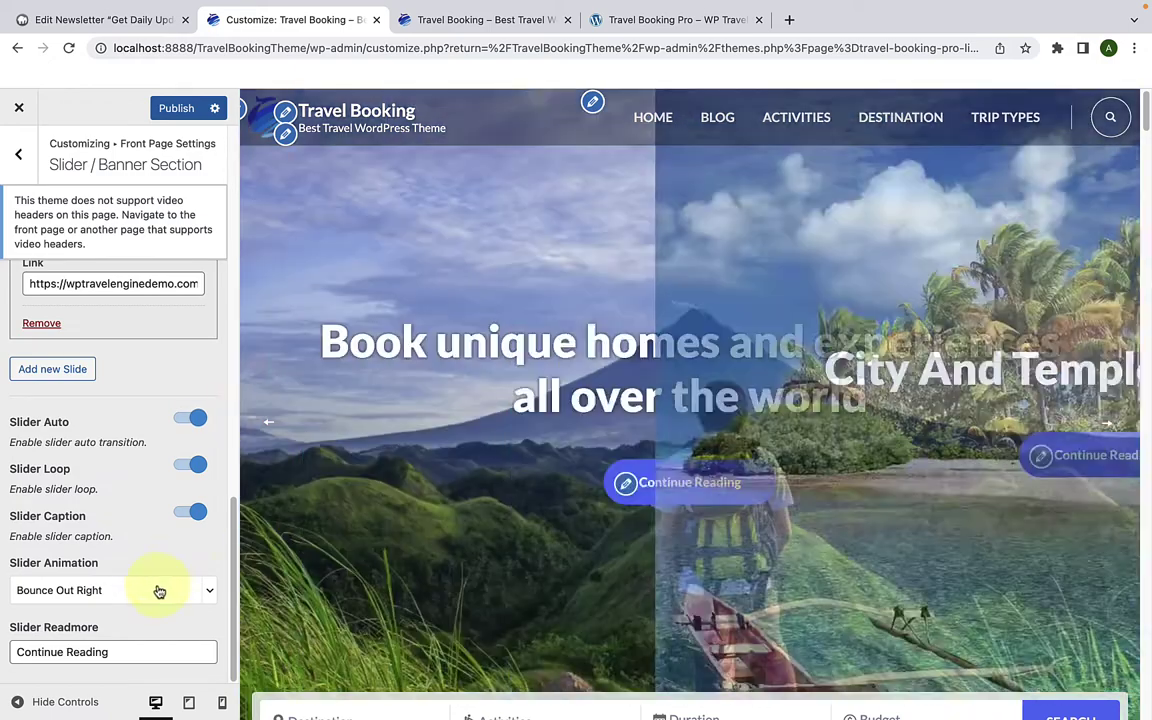
{"action": "left_click", "coordinate": [150, 589]}
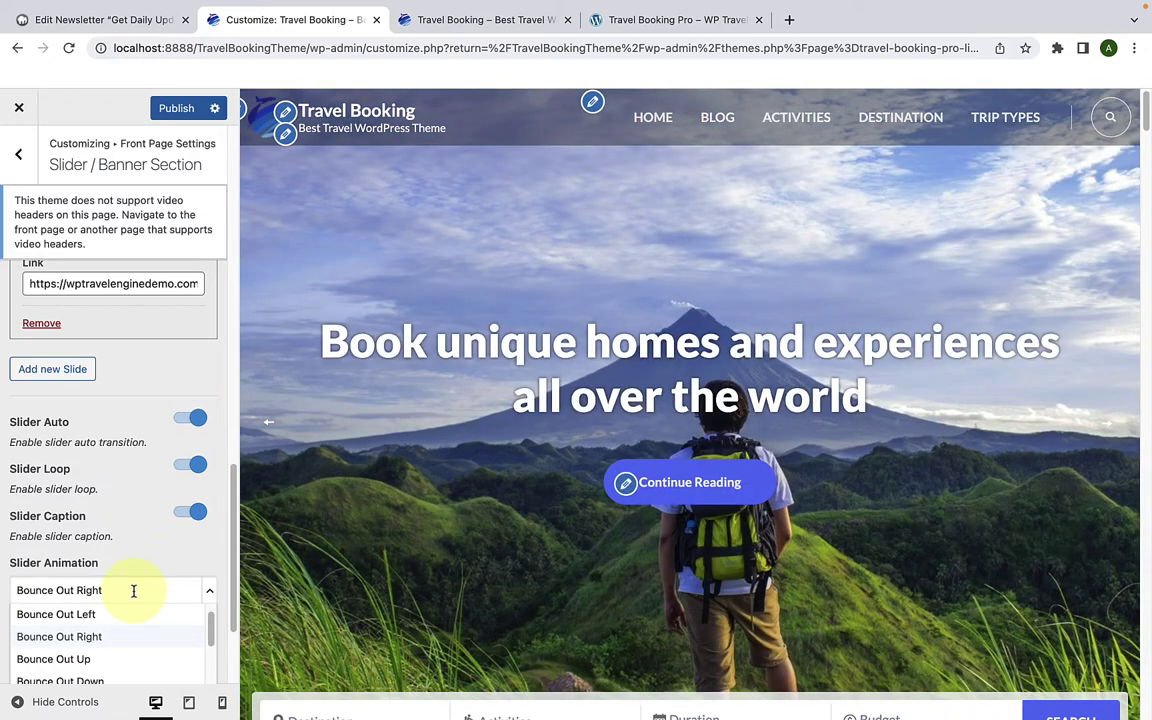
{"action": "key", "text": "super+a"}
{"action": "type", "text": "Slide"}
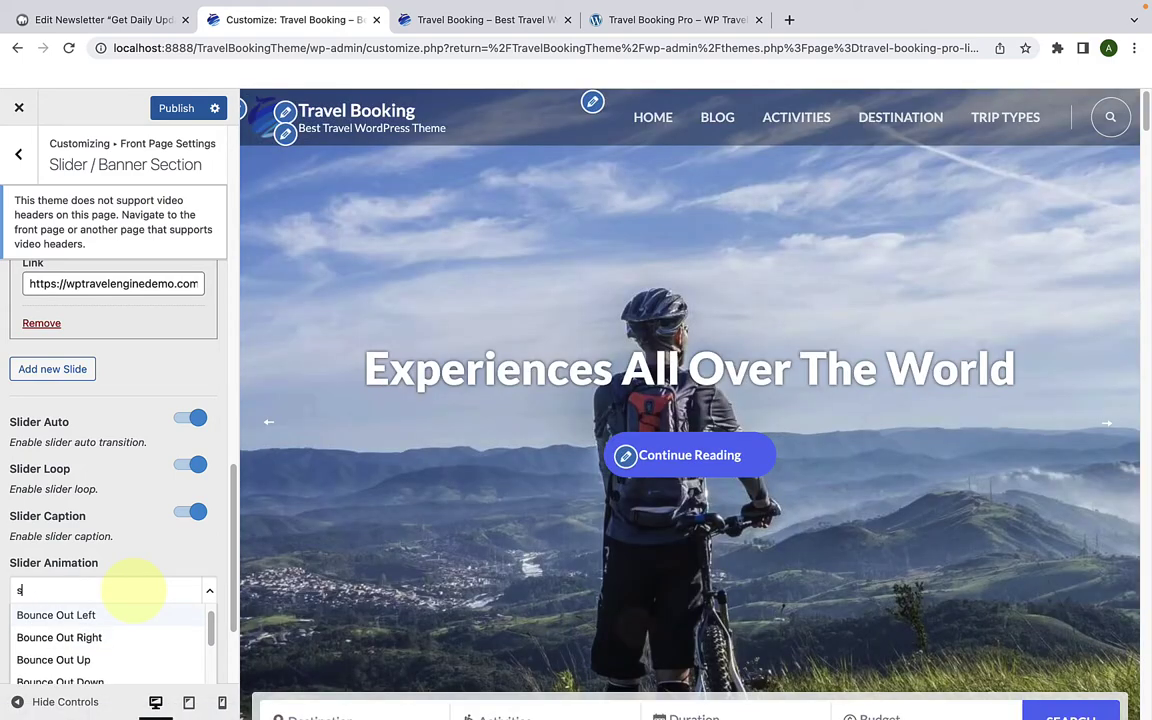
{"action": "type", "text": "lide"}
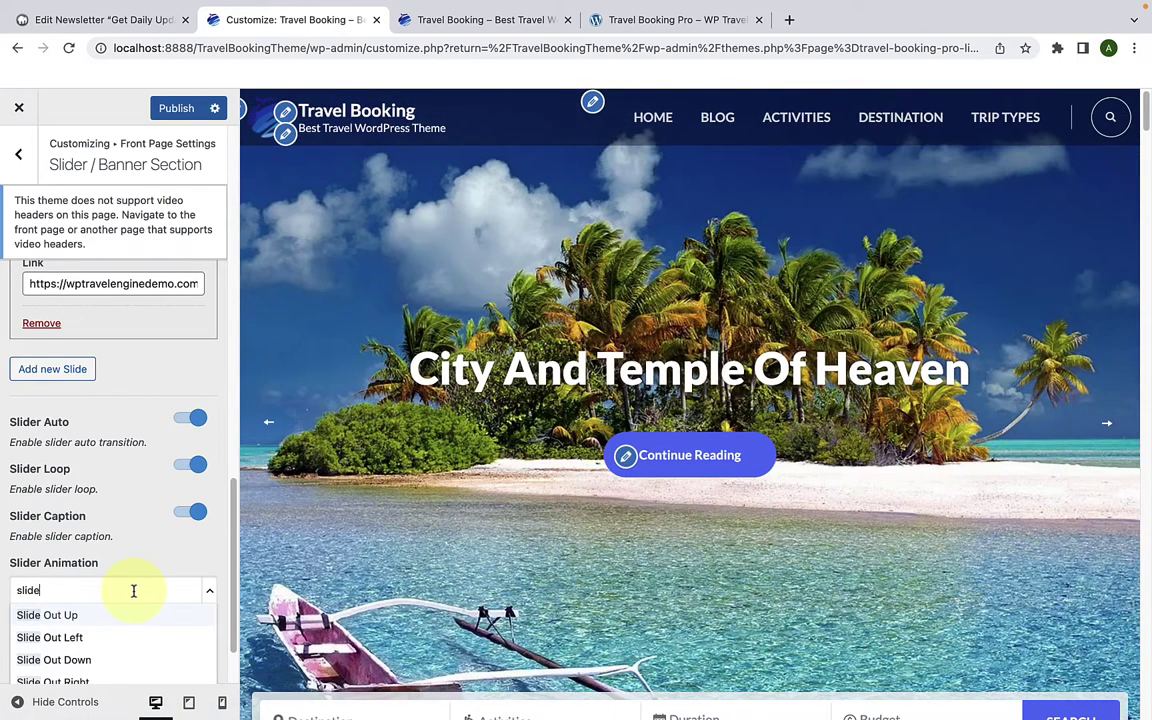
{"action": "left_click", "coordinate": [160, 538]}
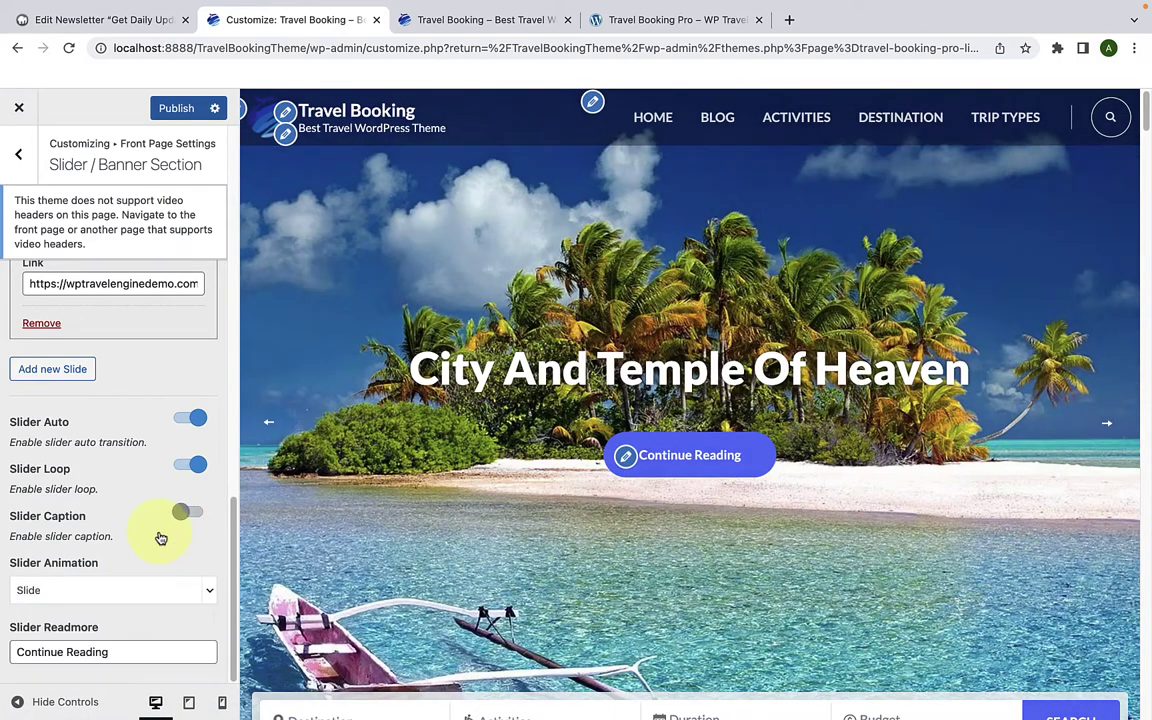
Step: Keep slider captions on and select the read-more button text
{"action": "left_click", "coordinate": [160, 538]}
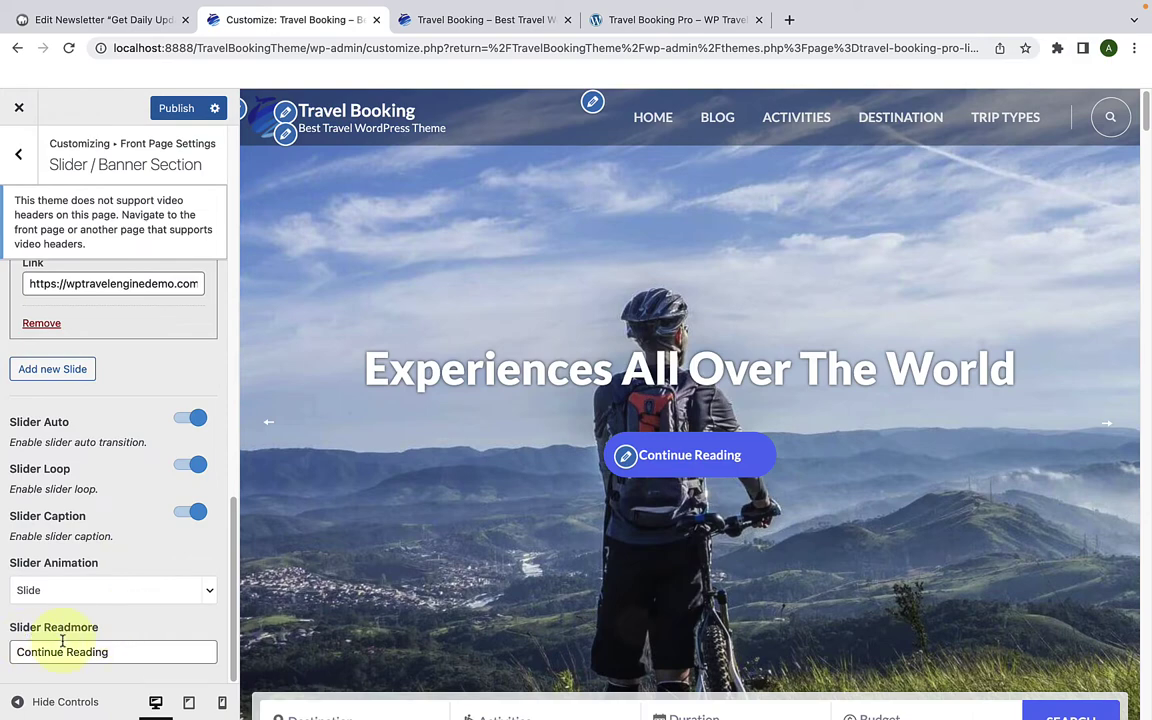
{"action": "left_click", "coordinate": [104, 648]}
{"action": "key", "text": "super+a"}
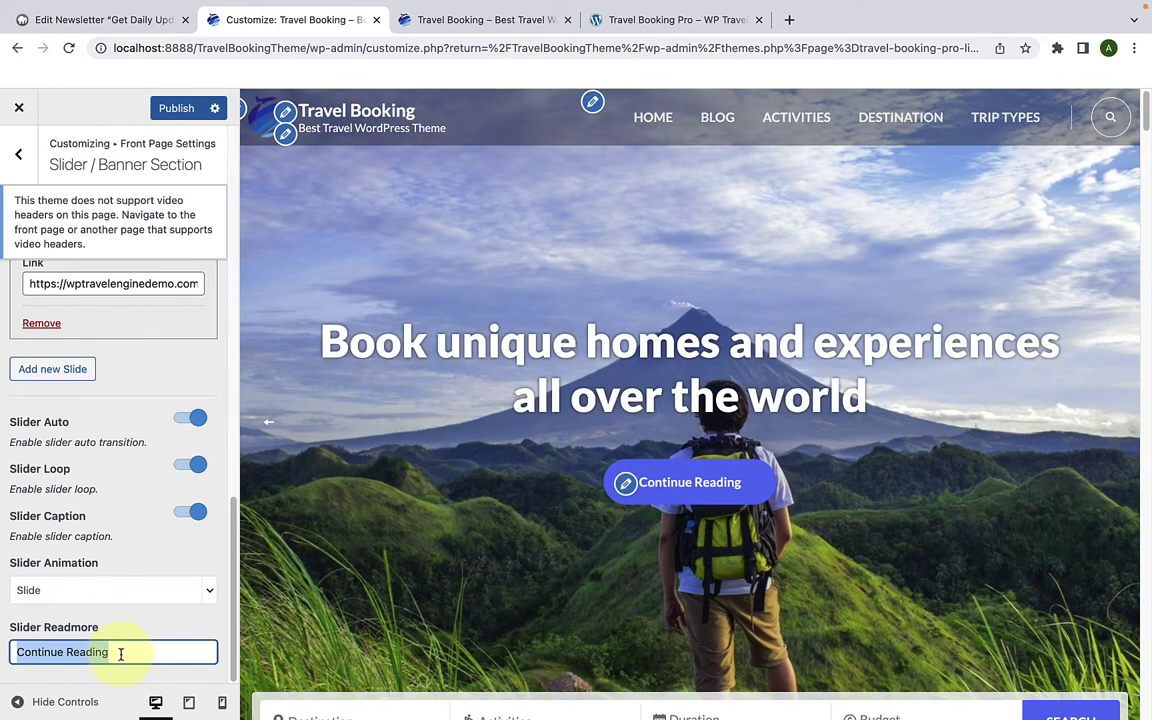
{"action": "scroll", "coordinate": [140, 560], "scroll_direction": "up", "scroll_amount": 15}
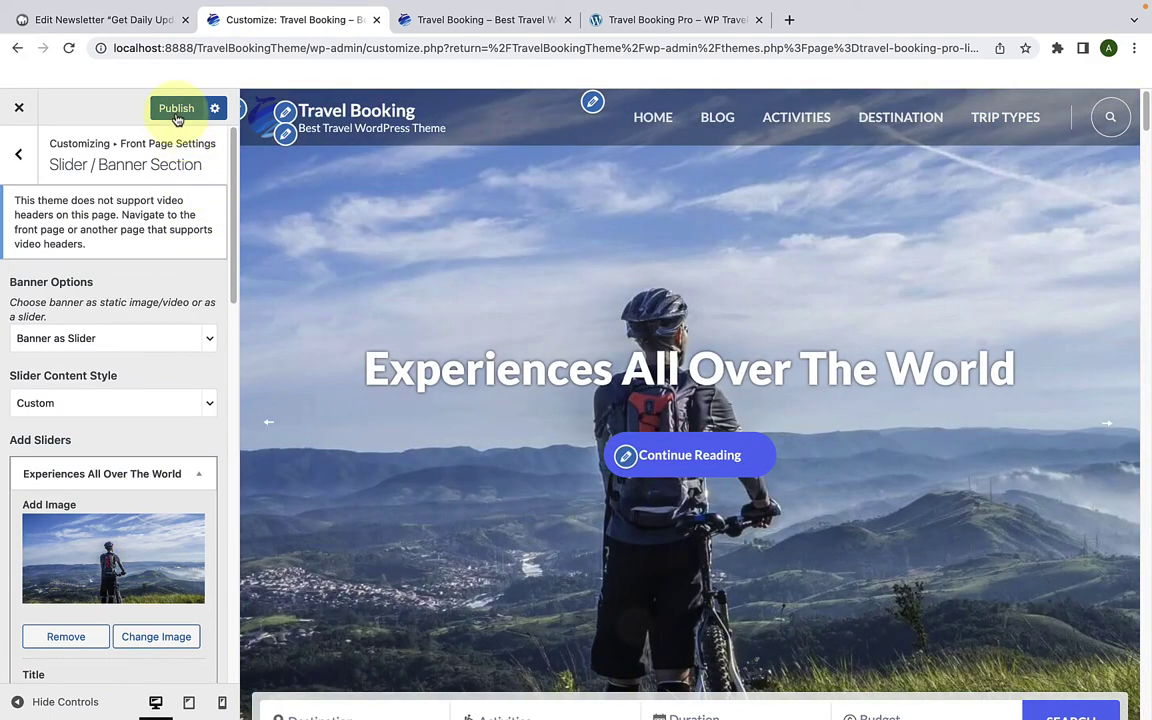
Step: Publish the slider changes and reload the live front page to watch the banner cycle
{"action": "left_click", "coordinate": [176, 108]}
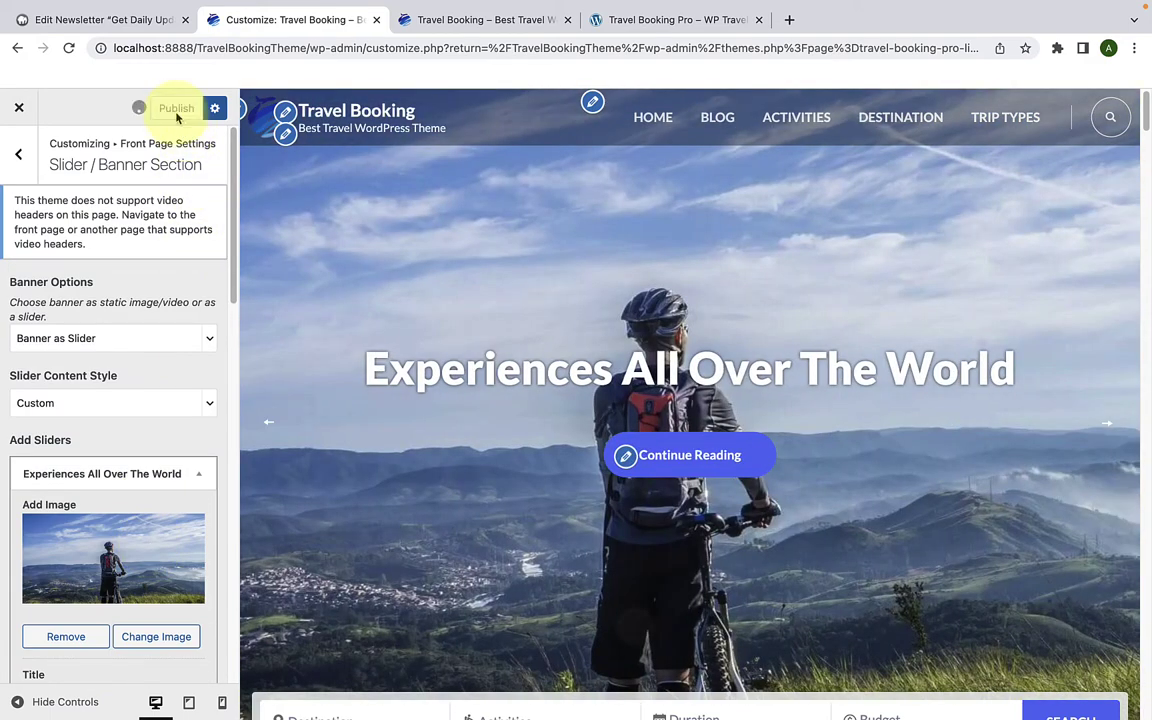
{"action": "left_click", "coordinate": [470, 20]}
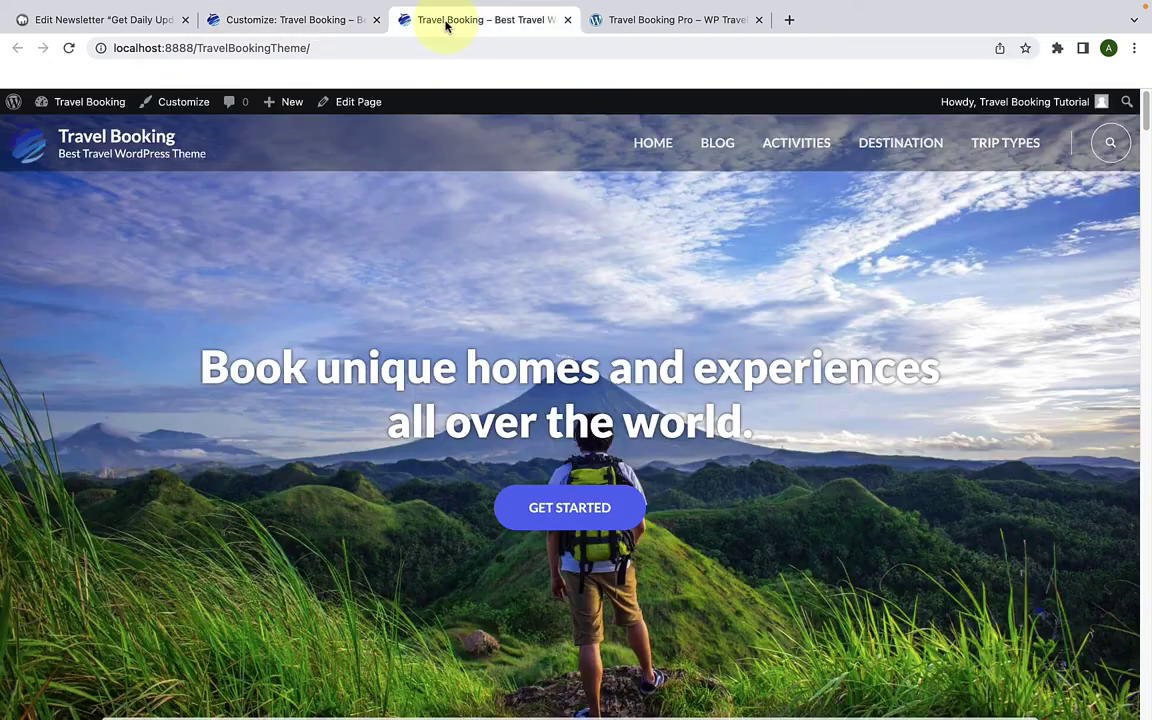
{"action": "left_click", "coordinate": [69, 48]}
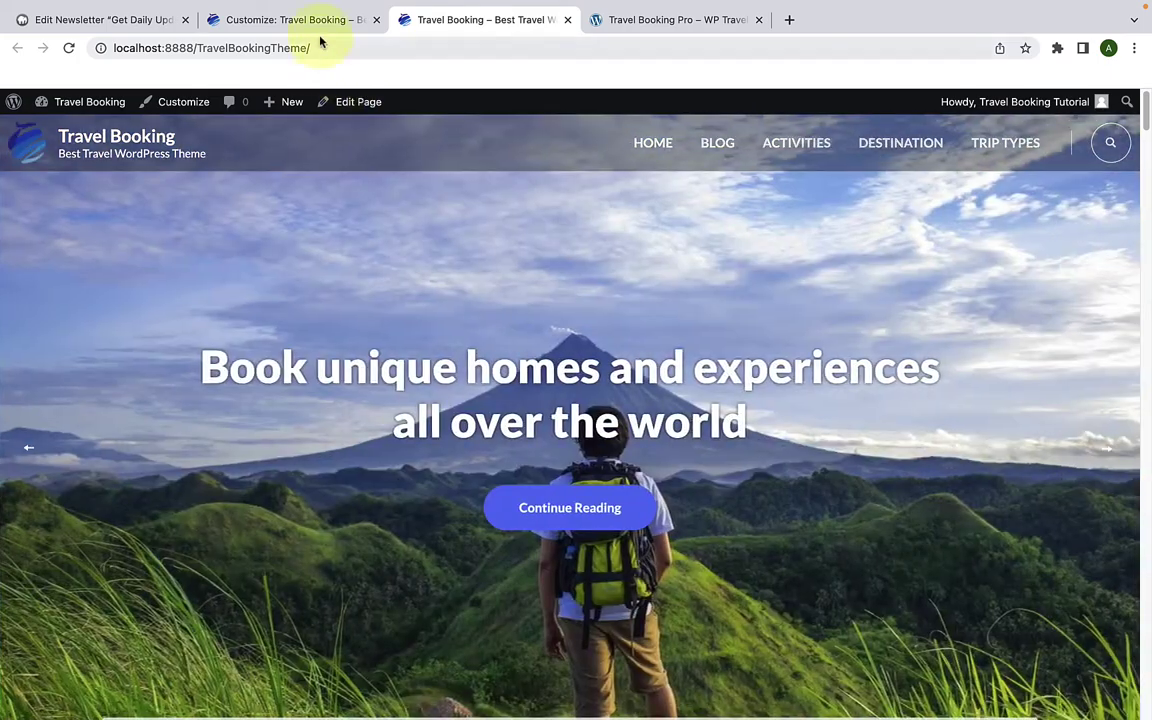
{"action": "left_click", "coordinate": [311, 20]}
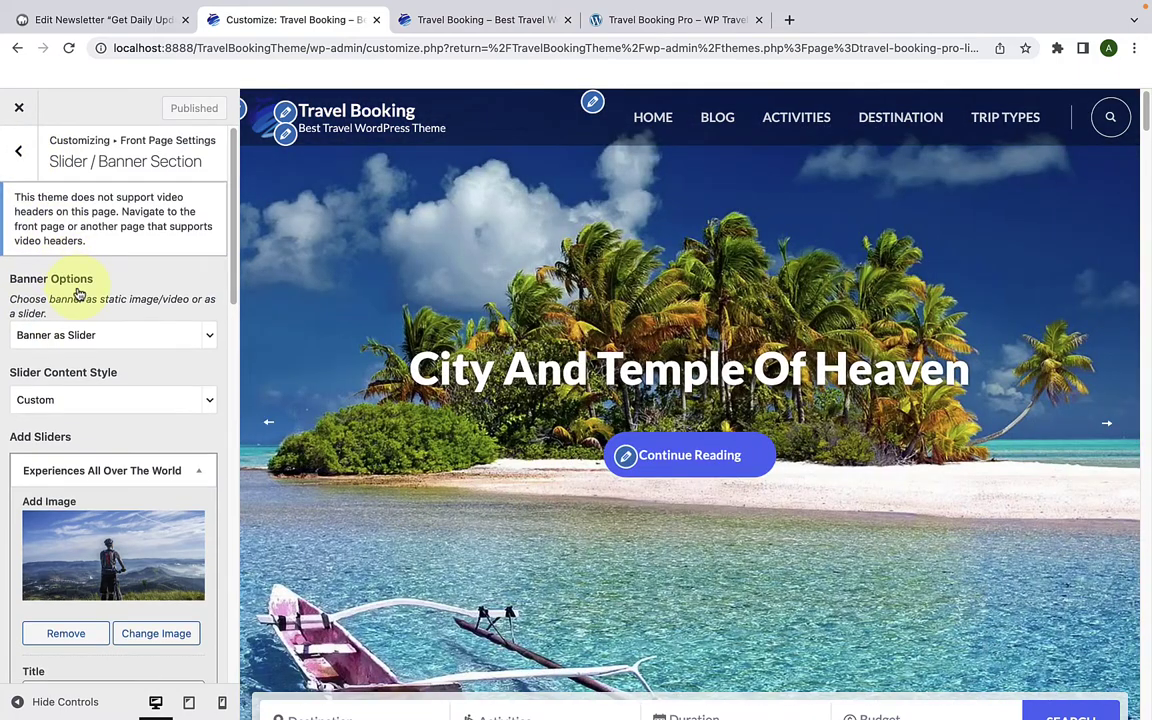
{"action": "scroll", "coordinate": [80, 295], "scroll_direction": "down", "scroll_amount": 3}
{"action": "scroll", "coordinate": [85, 303], "scroll_direction": "up", "scroll_amount": 3}
Step: Open the front page's Search Section, then the WP Travel Engine settings in the admin
{"action": "left_click", "coordinate": [18, 160]}
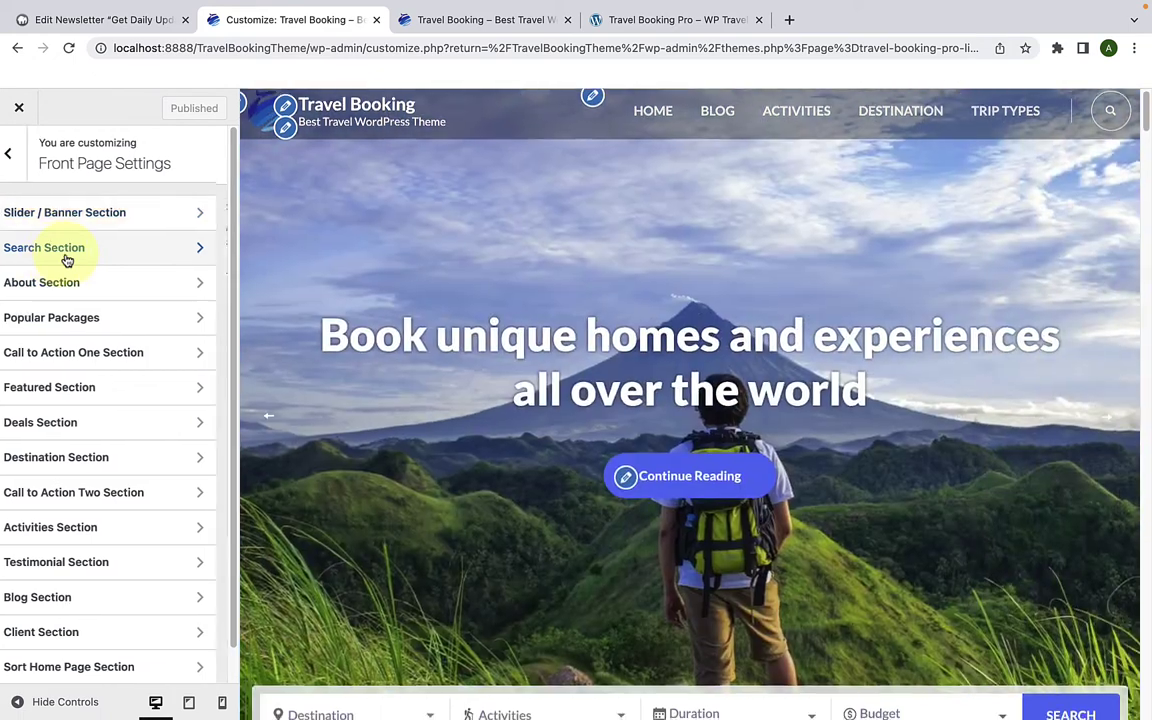
{"action": "left_click", "coordinate": [66, 259]}
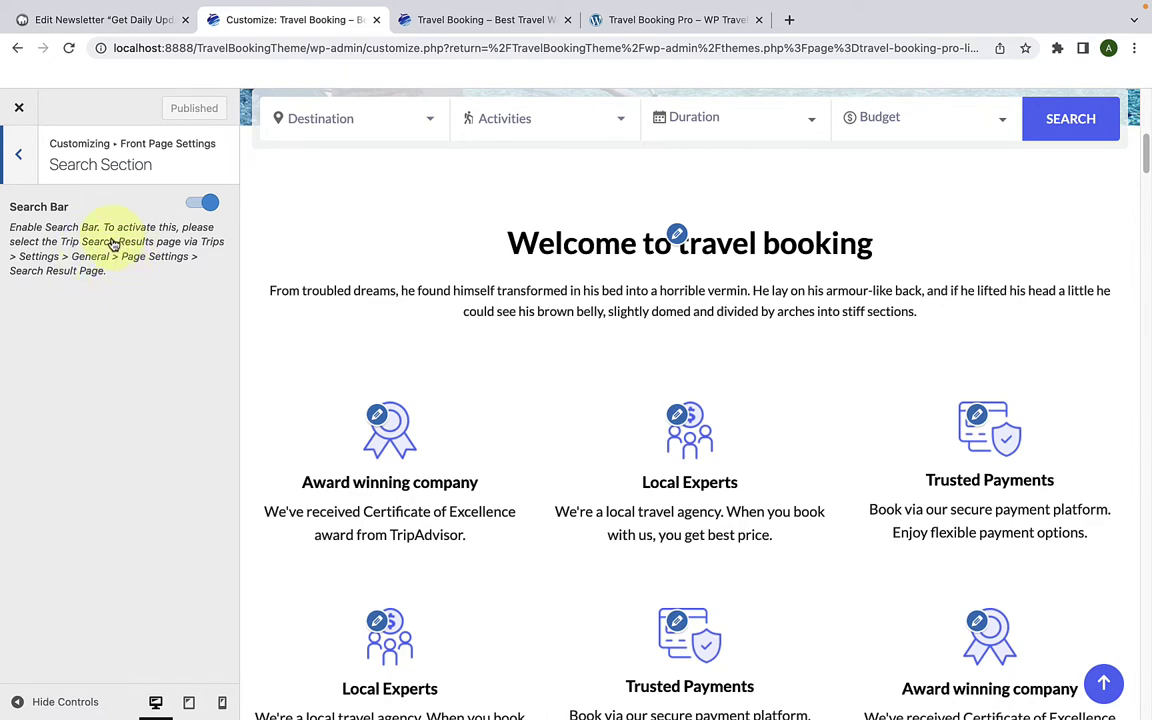
{"action": "left_click", "coordinate": [140, 22]}
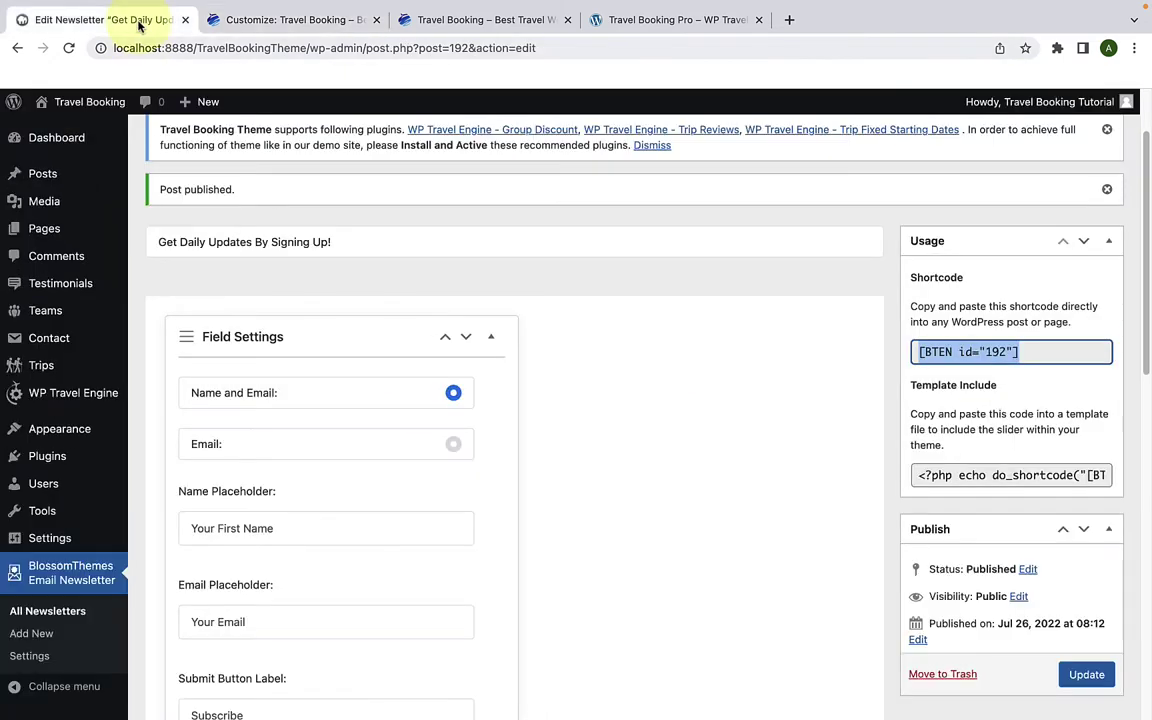
{"action": "mouse_move", "coordinate": [75, 388]}
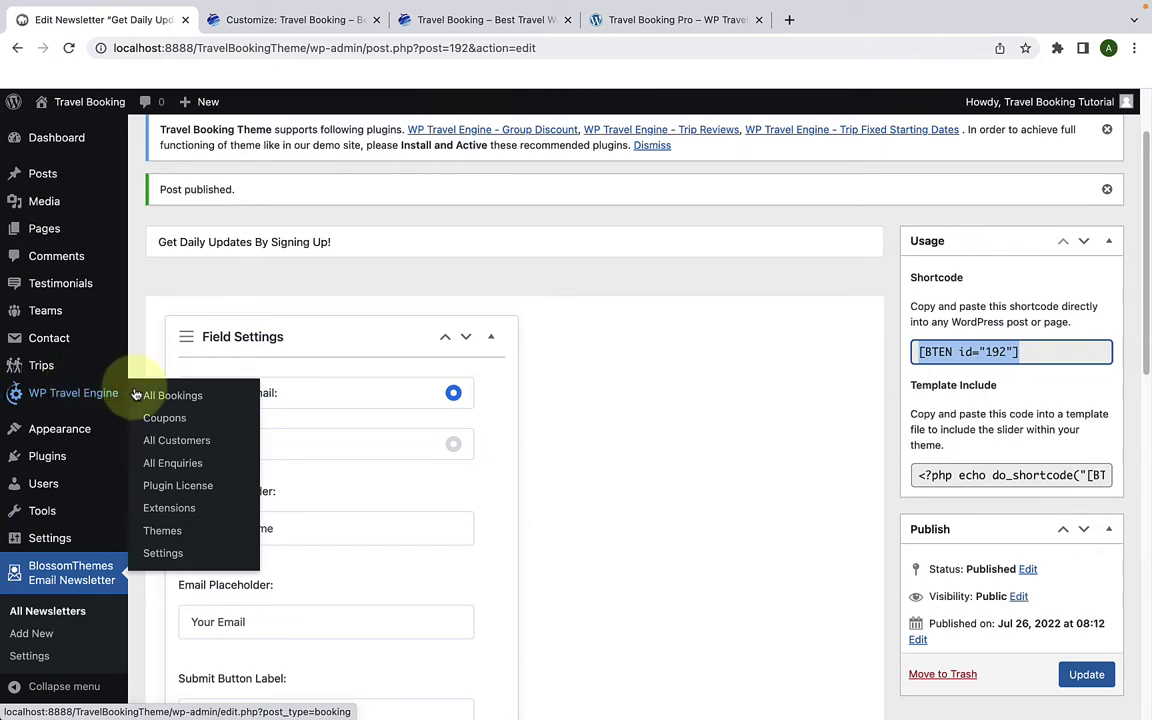
{"action": "left_click", "coordinate": [163, 556]}
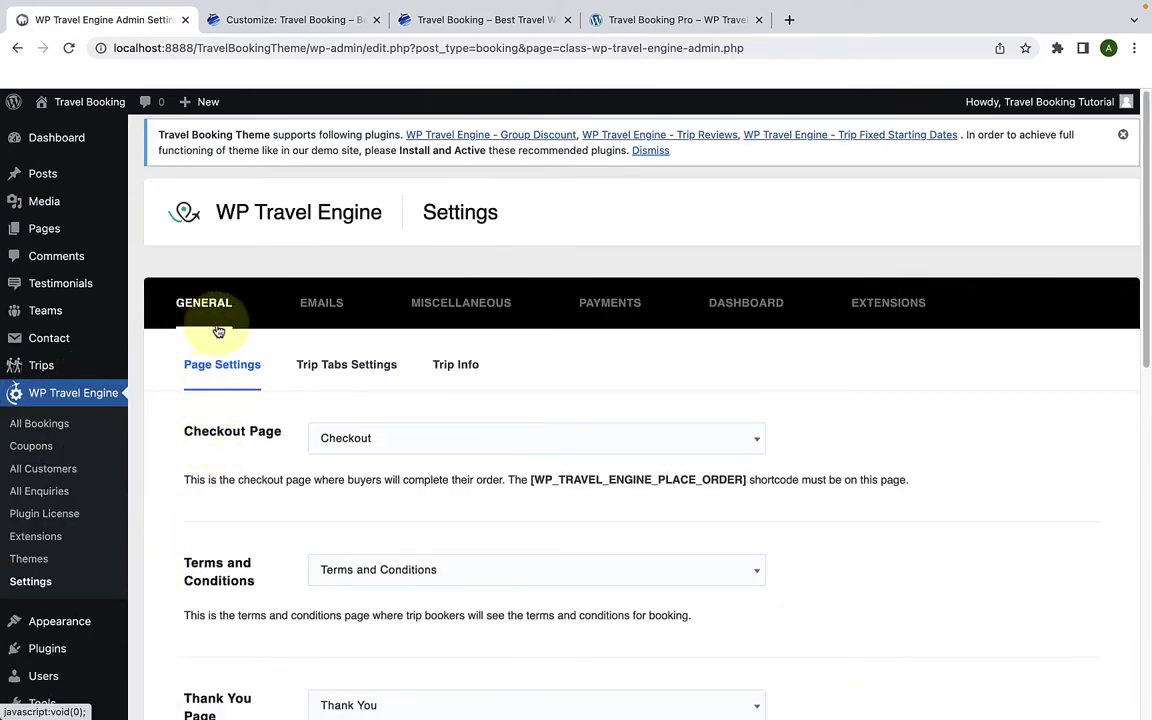
Step: Confirm Trip Search Result is the trip search results page, then return to the Customizer
{"action": "scroll", "coordinate": [268, 430], "scroll_direction": "down", "scroll_amount": 10}
{"action": "scroll", "coordinate": [266, 446], "scroll_direction": "down", "scroll_amount": 3}
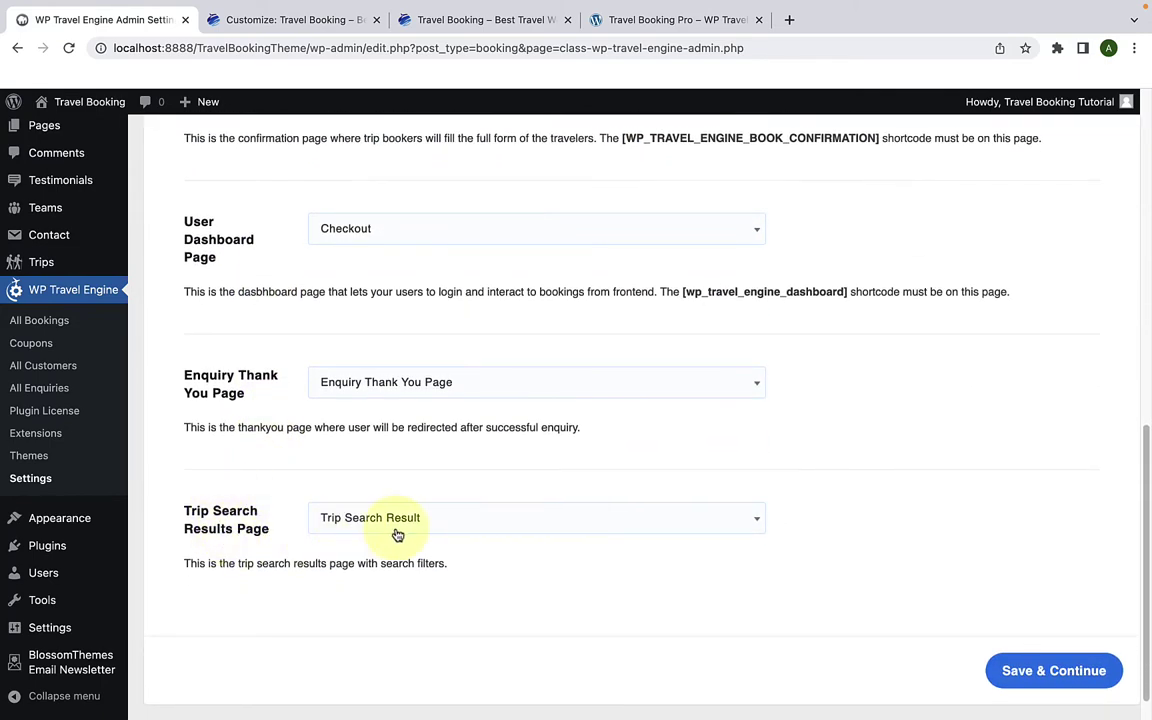
{"action": "left_click", "coordinate": [397, 535]}
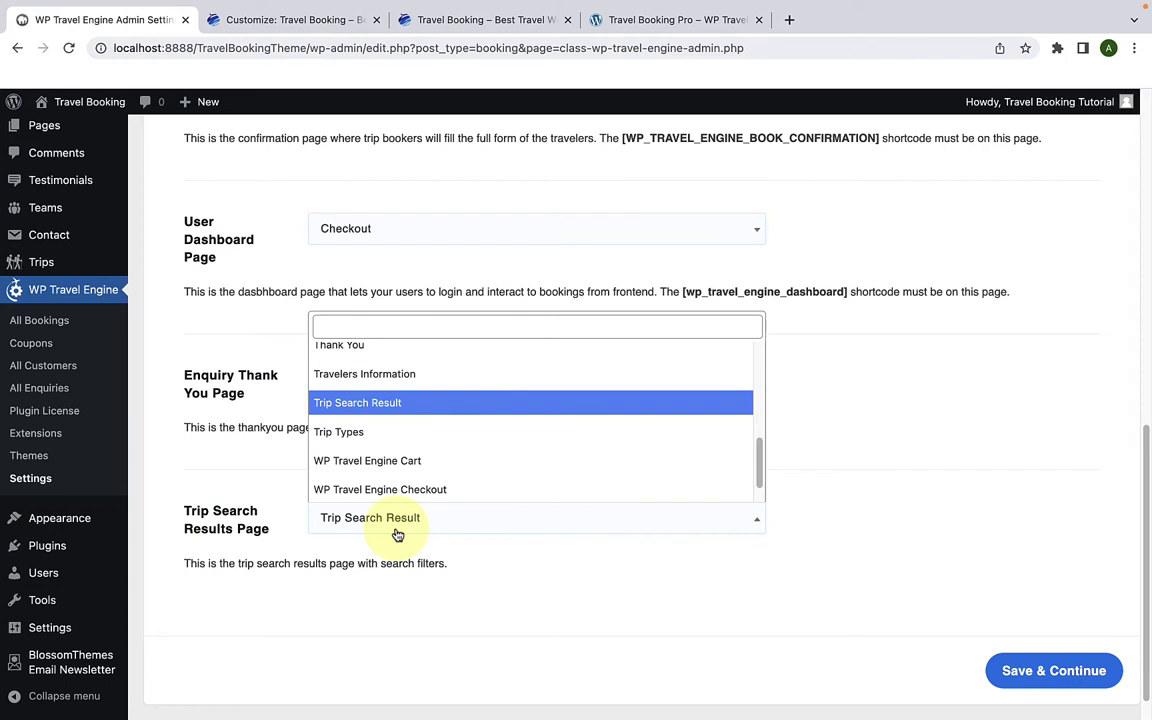
{"action": "left_click", "coordinate": [401, 404]}
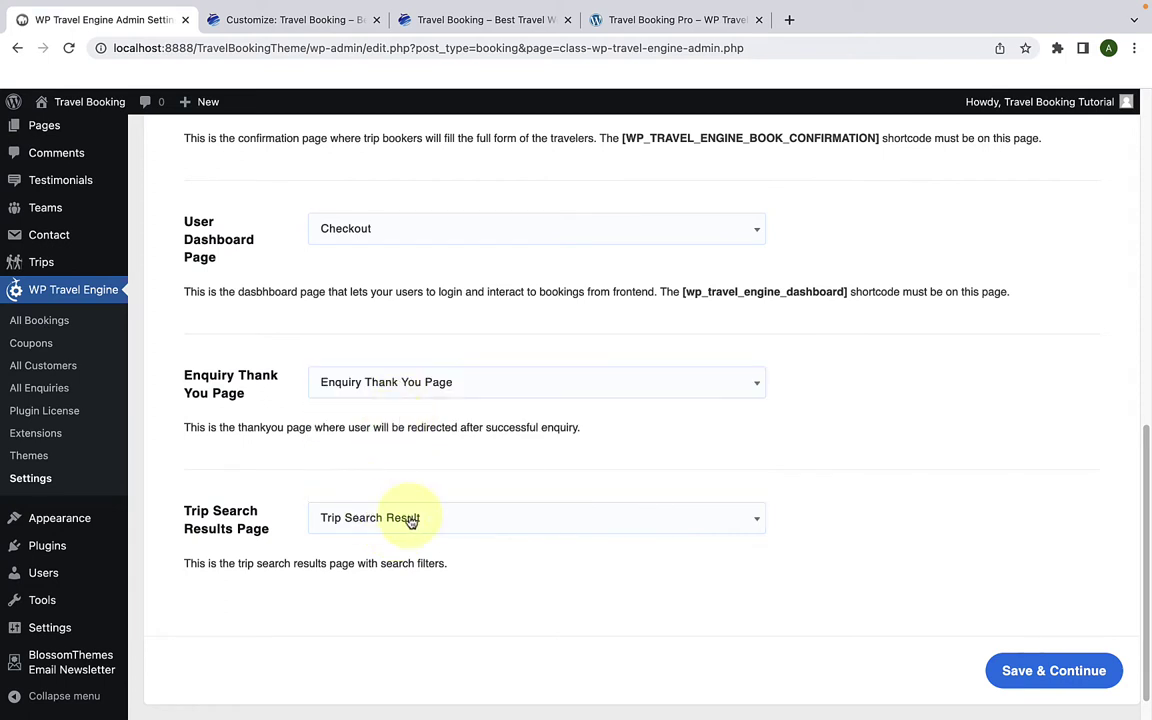
{"action": "left_click", "coordinate": [394, 520]}
{"action": "left_click", "coordinate": [395, 527]}
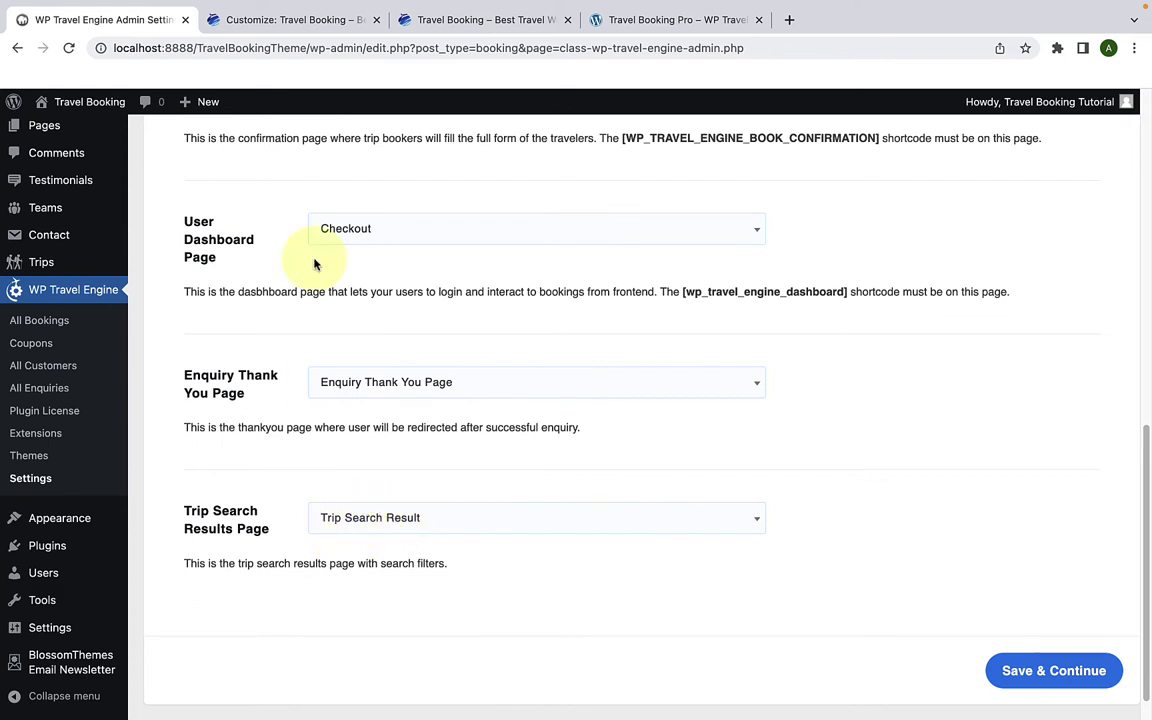
{"action": "left_click", "coordinate": [302, 28]}
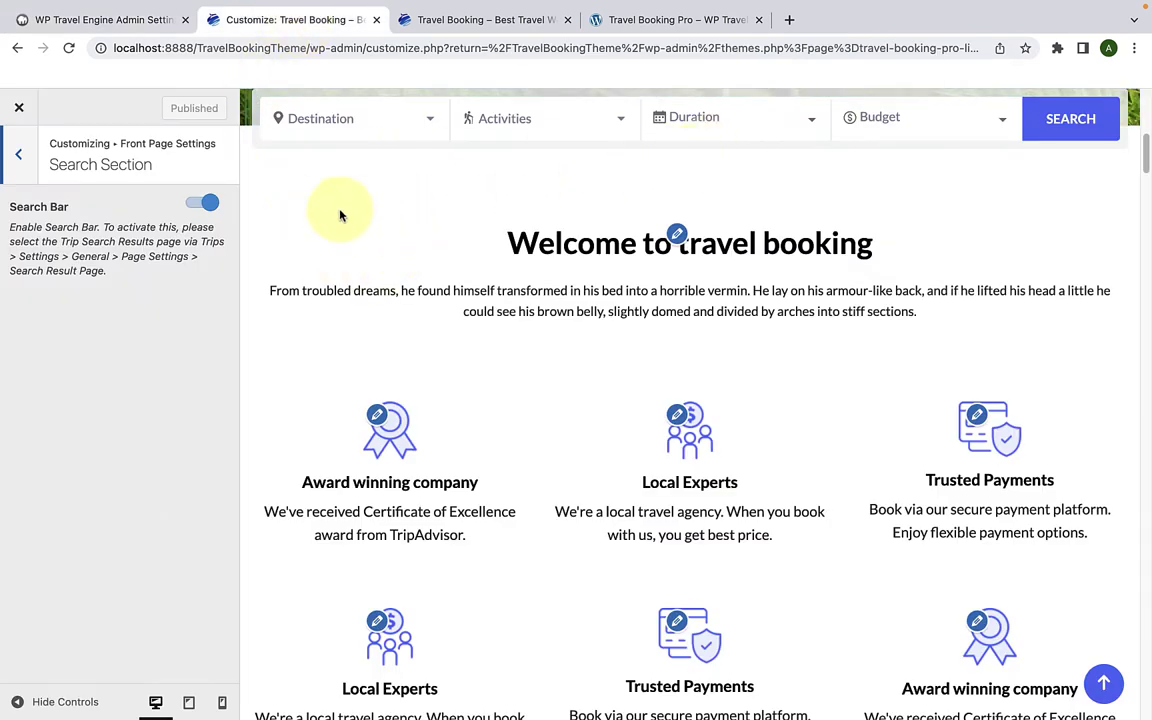
Step: Toggle the Search Bar off and back on, then look over the About section settings
{"action": "left_click", "coordinate": [199, 205]}
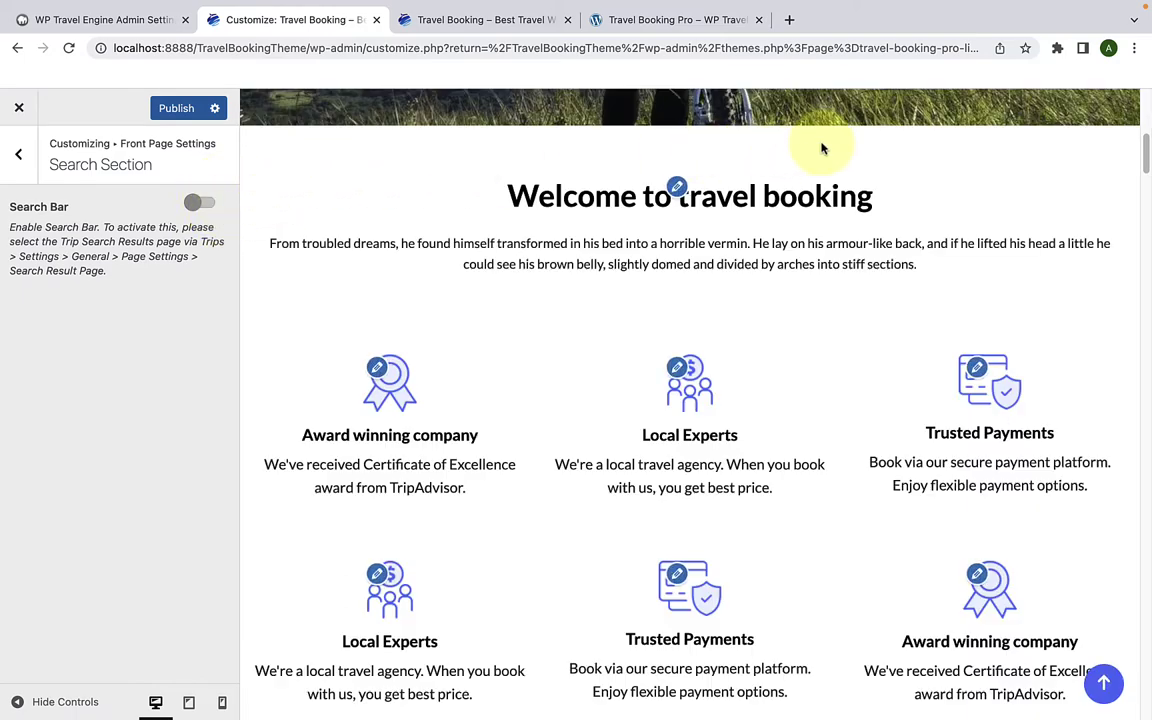
{"action": "left_click", "coordinate": [209, 205]}
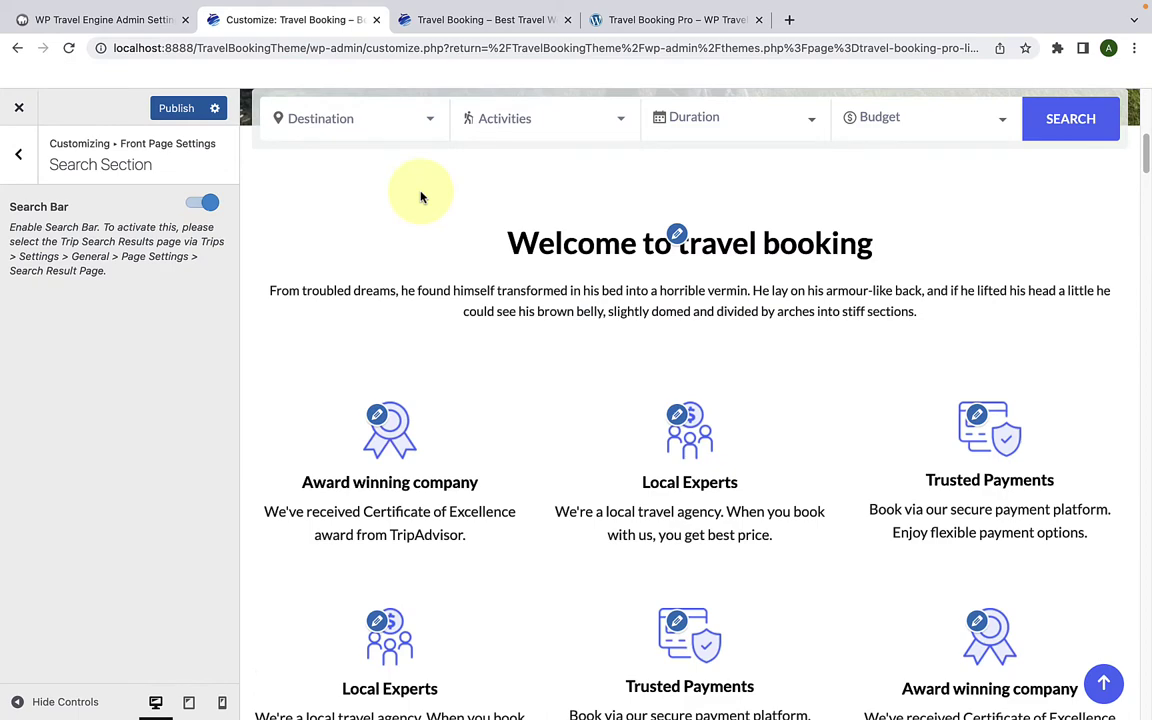
{"action": "left_click", "coordinate": [18, 153]}
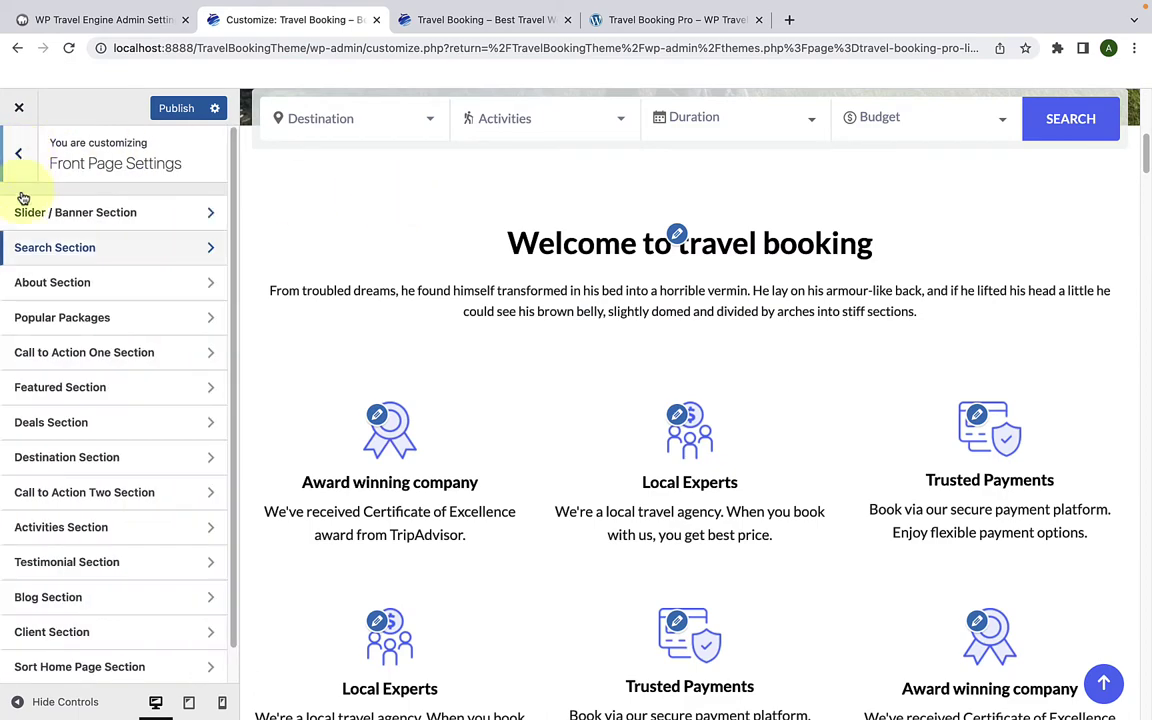
{"action": "left_click", "coordinate": [89, 295]}
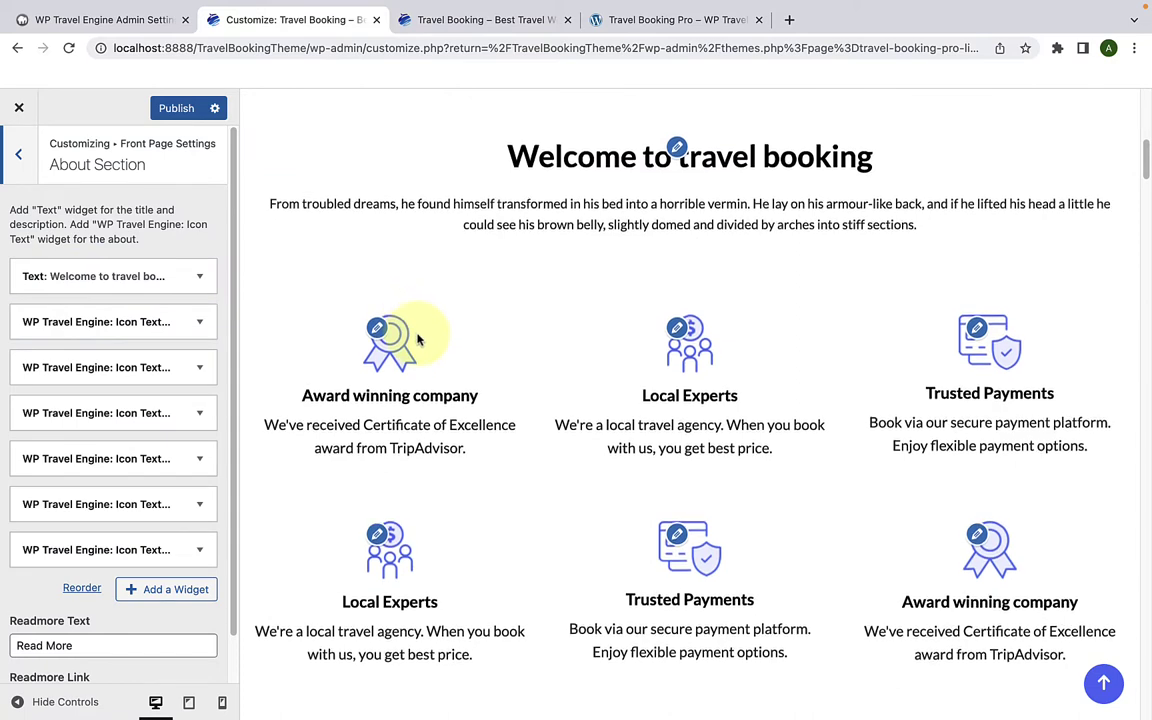
{"action": "scroll", "coordinate": [415, 338], "scroll_direction": "up", "scroll_amount": 1}
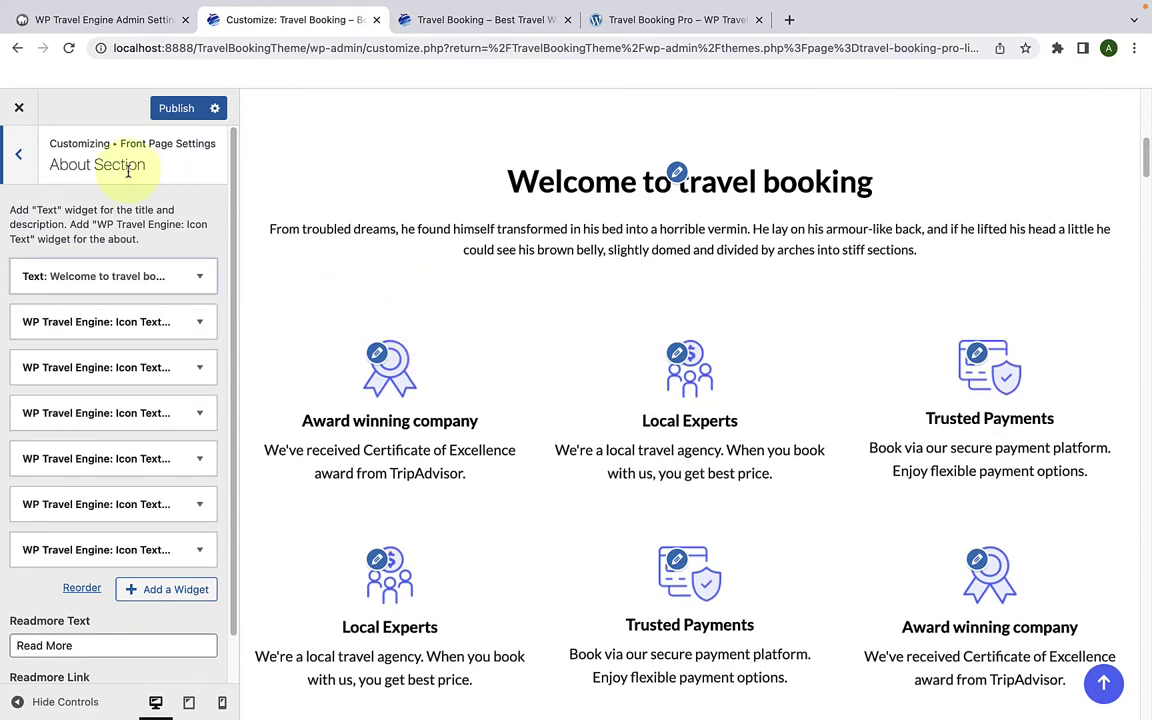
{"action": "left_click", "coordinate": [13, 168]}
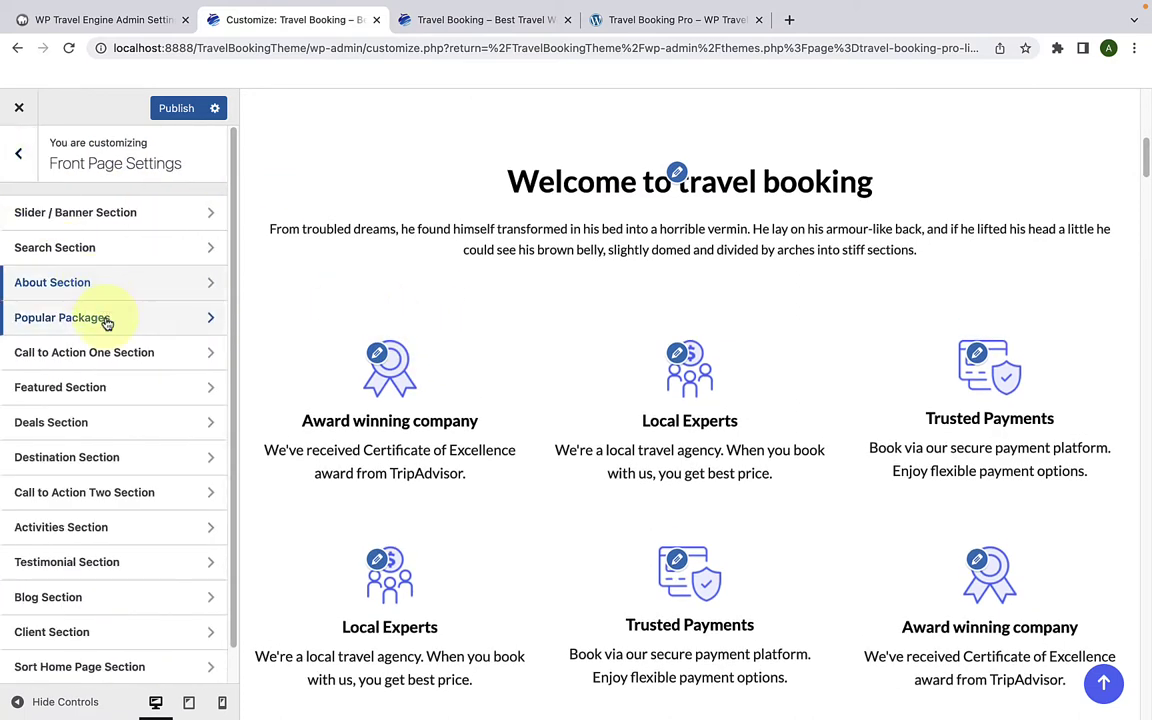
Step: Review the Popular Packages, Call to Action One and Featured section settings
{"action": "left_click", "coordinate": [106, 322]}
{"action": "left_click", "coordinate": [24, 160]}
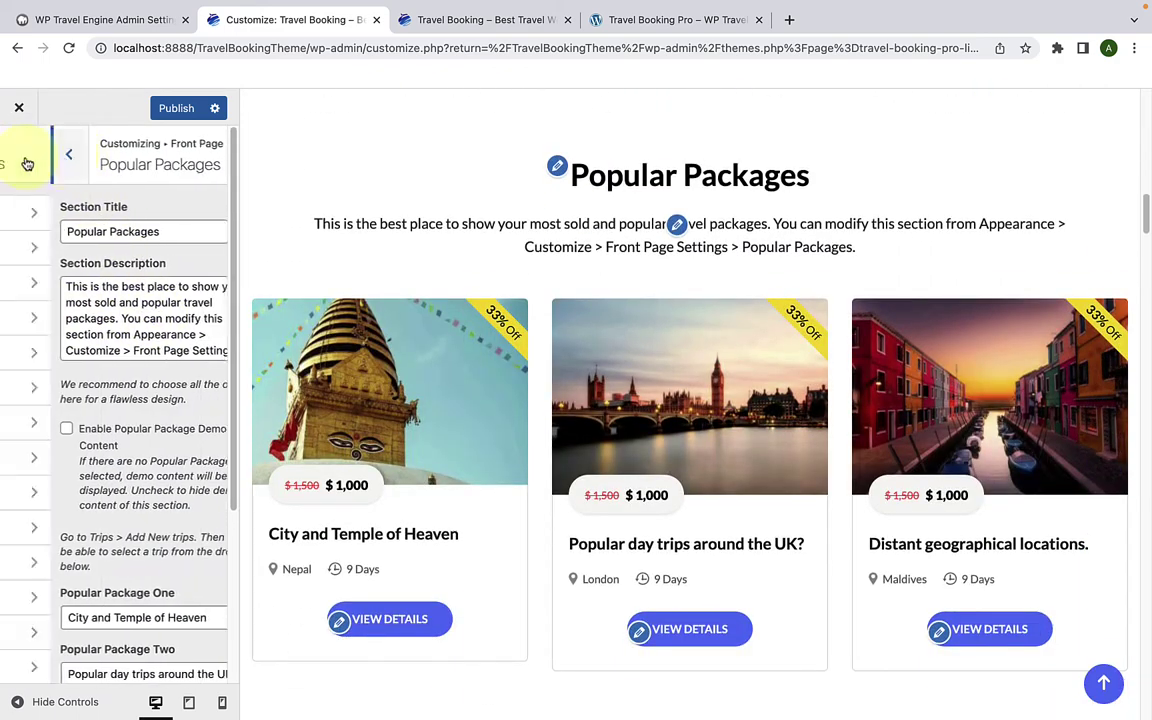
{"action": "left_click", "coordinate": [92, 358]}
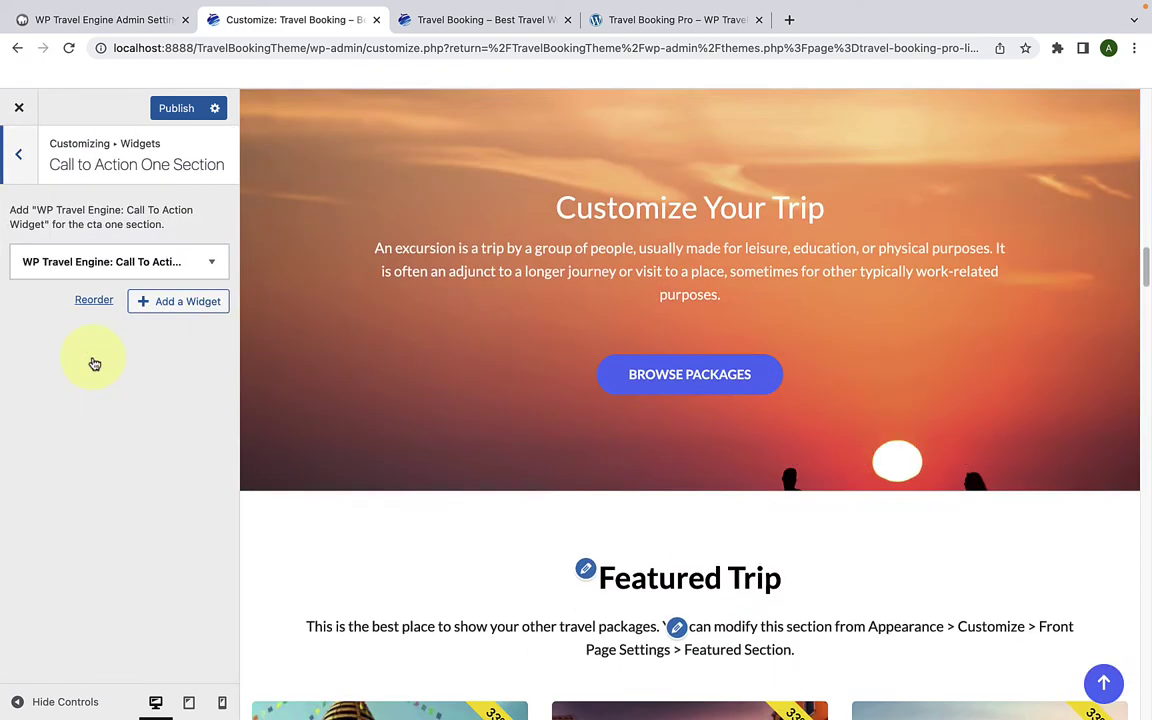
{"action": "left_click", "coordinate": [24, 172]}
{"action": "left_click", "coordinate": [60, 385]}
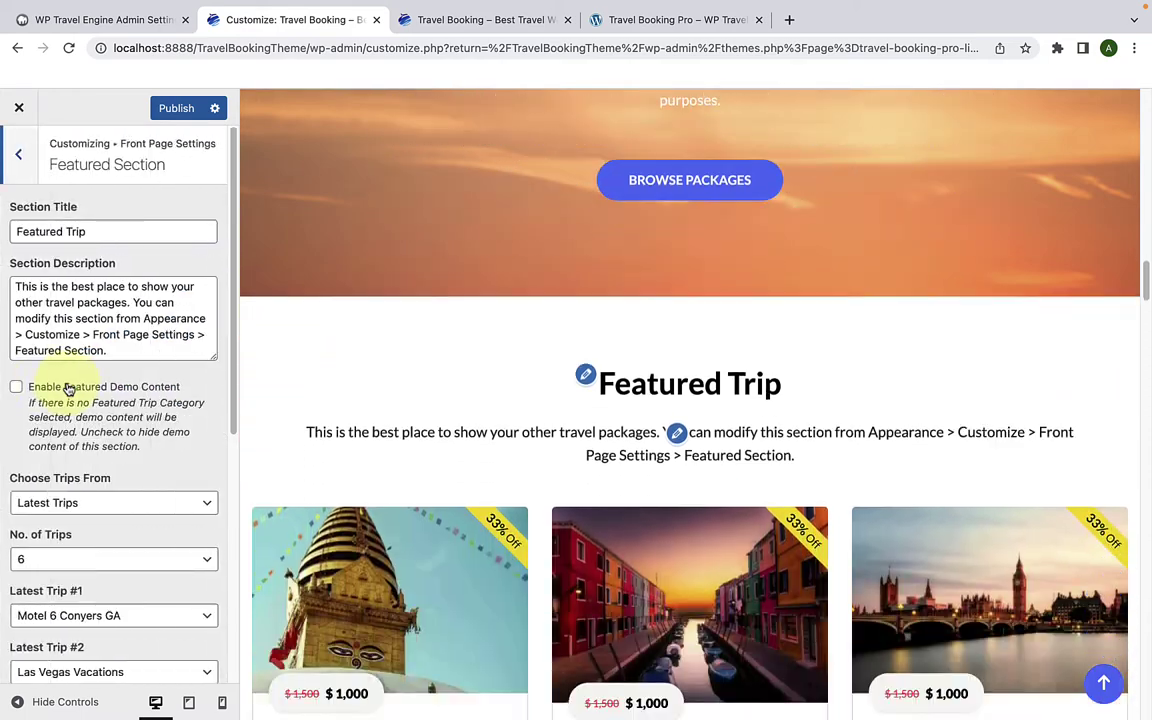
{"action": "left_click", "coordinate": [18, 156]}
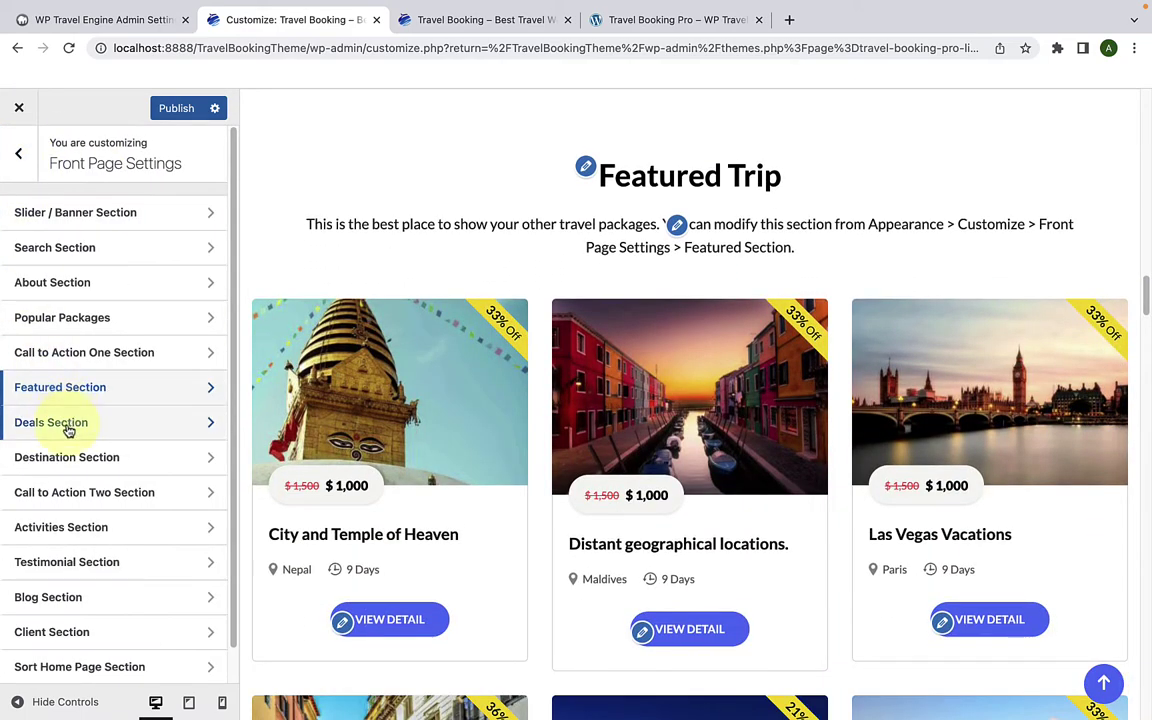
Step: Review the Deals, Destination, Call to Action Two and Activities section settings
{"action": "left_click", "coordinate": [60, 423]}
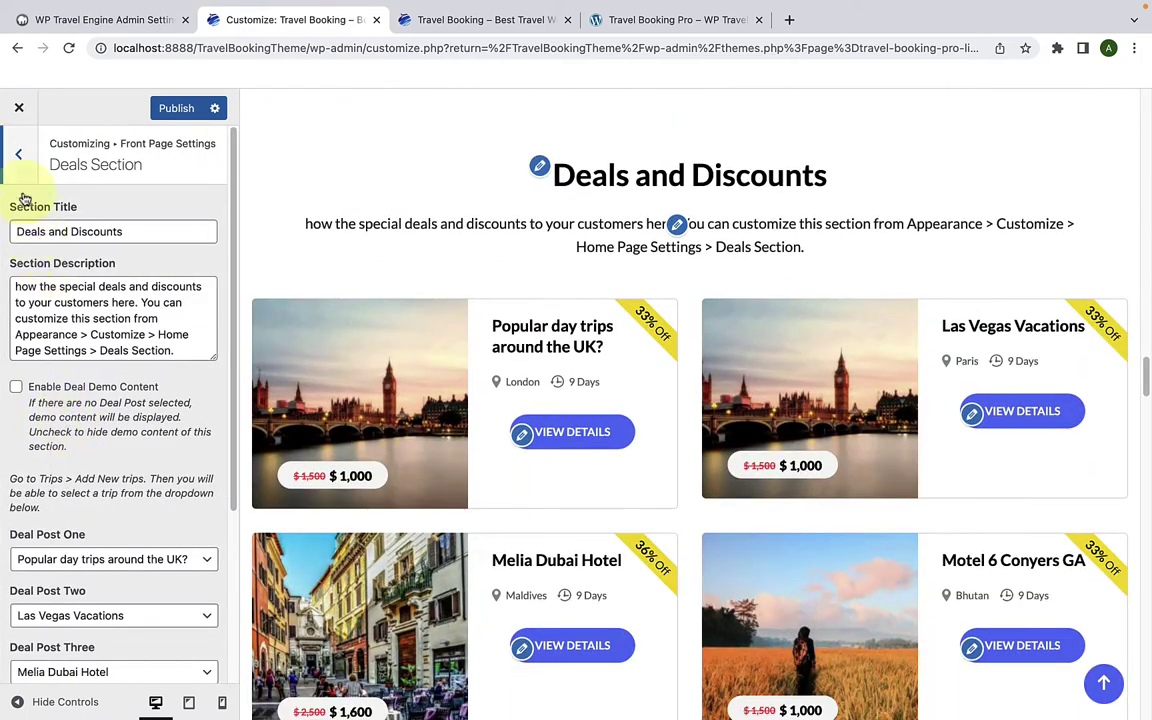
{"action": "left_click", "coordinate": [24, 156]}
{"action": "left_click", "coordinate": [98, 458]}
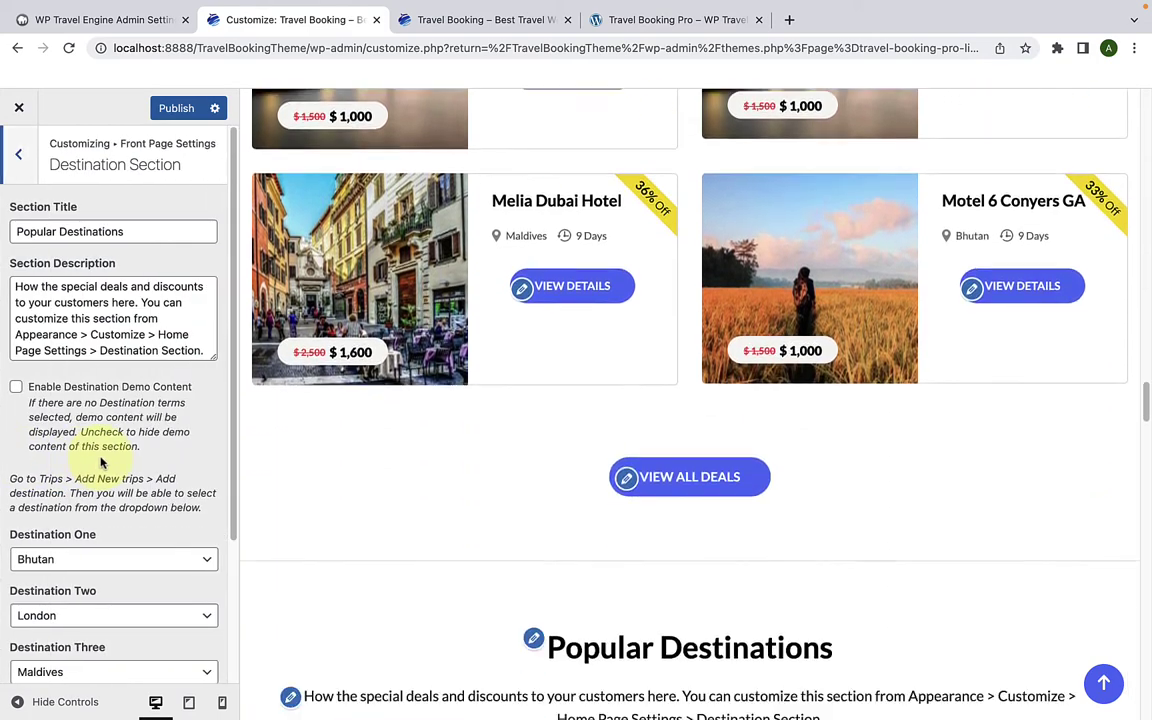
{"action": "left_click", "coordinate": [15, 158]}
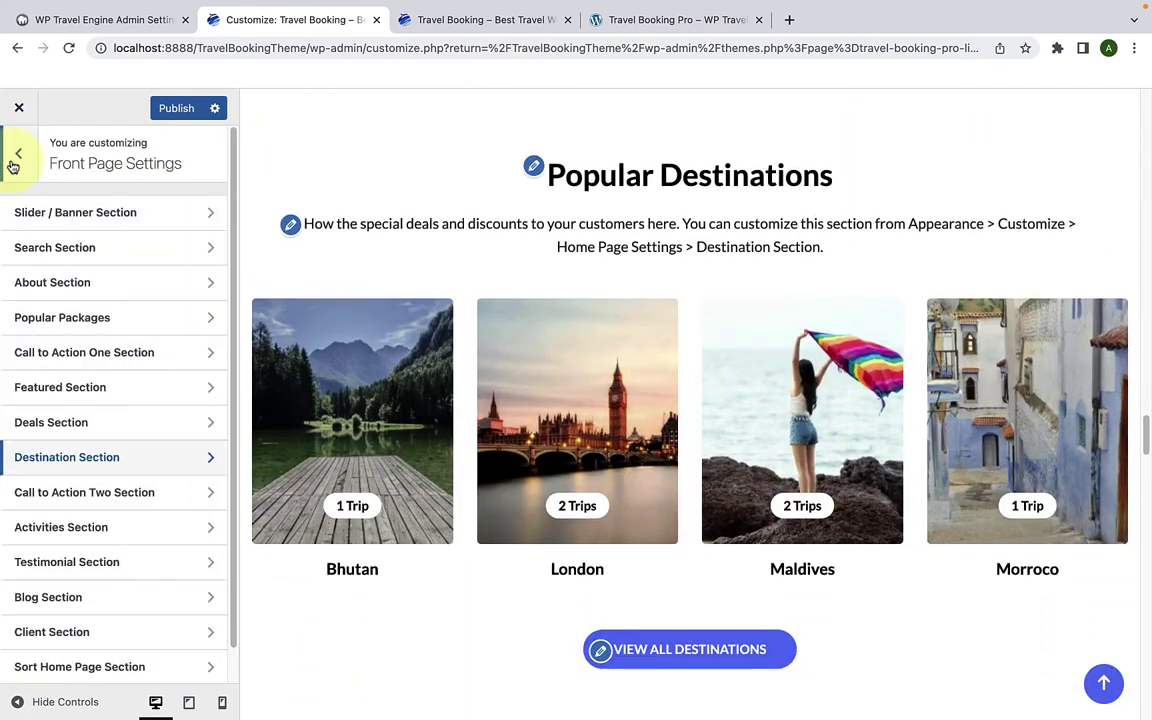
{"action": "left_click", "coordinate": [93, 498]}
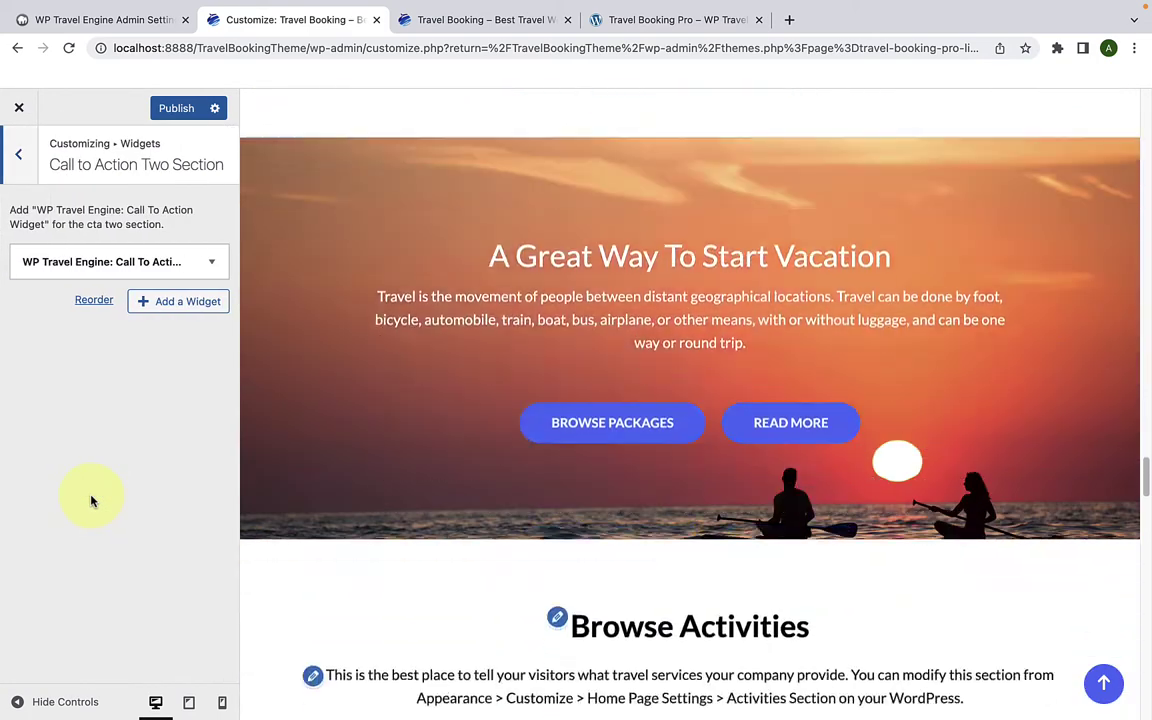
{"action": "left_click", "coordinate": [19, 156]}
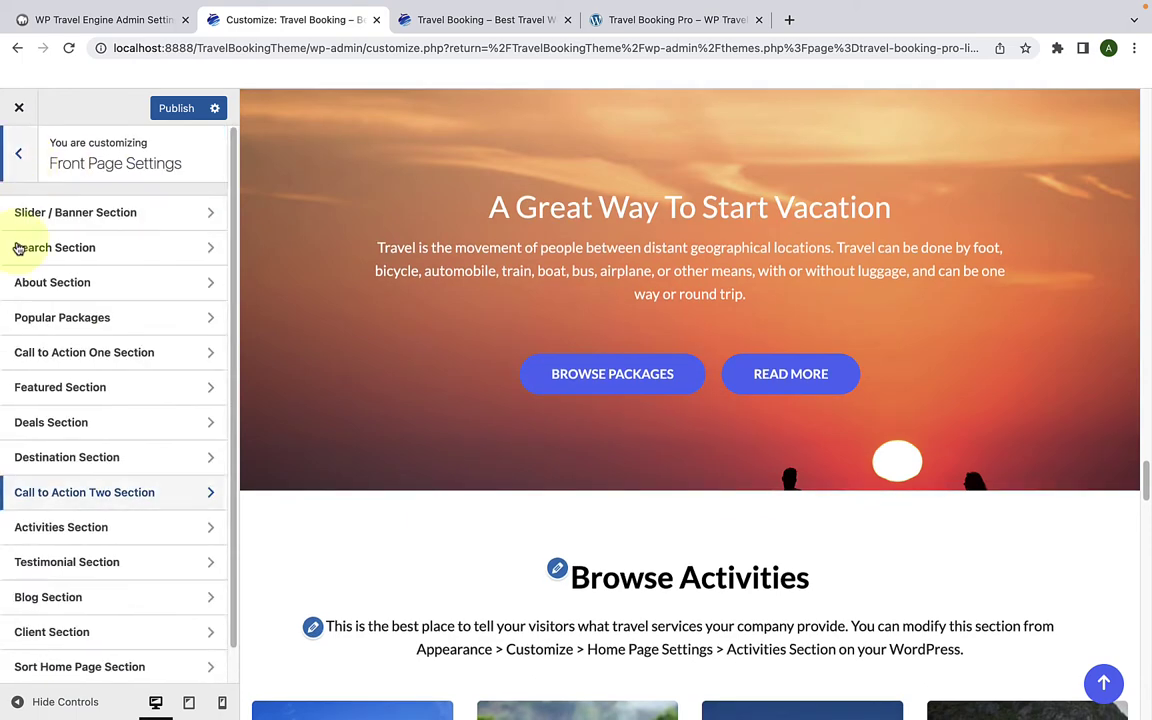
{"action": "left_click", "coordinate": [85, 535]}
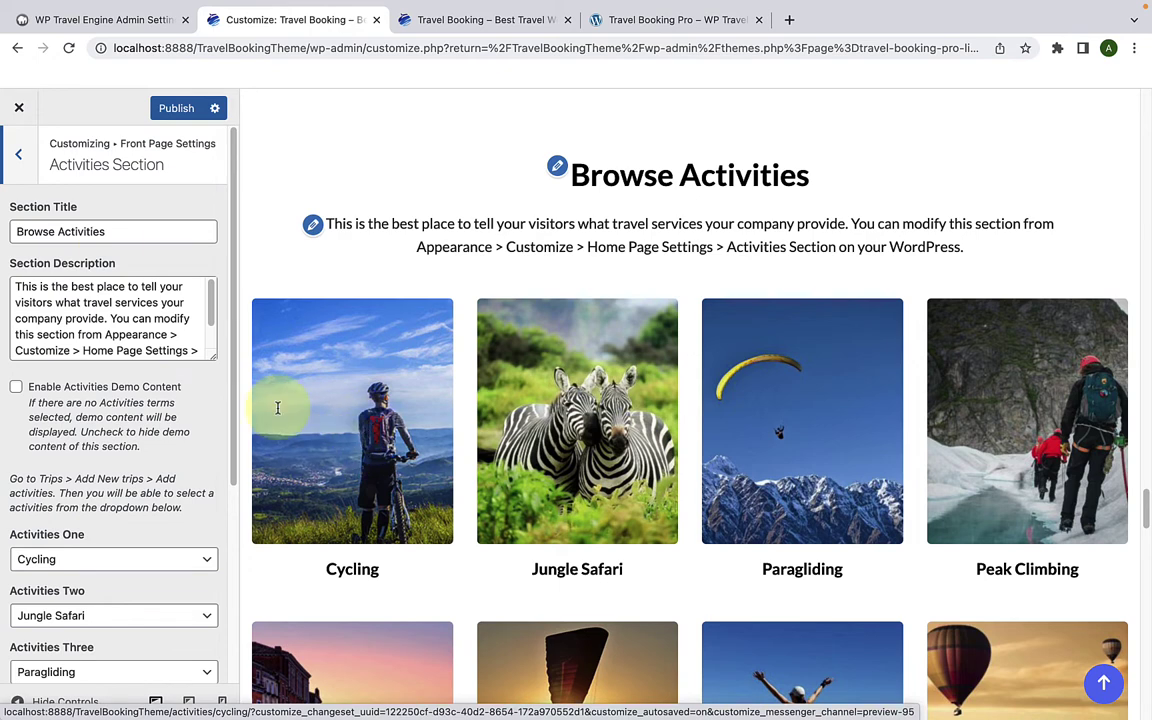
{"action": "left_click", "coordinate": [18, 153]}
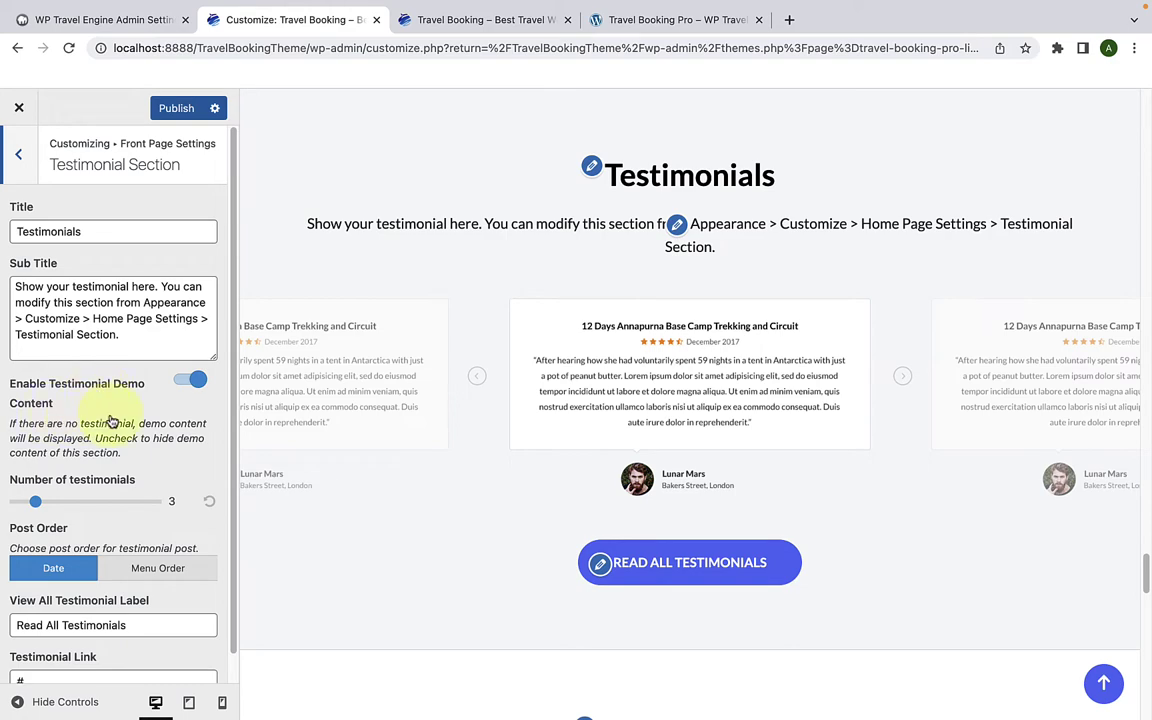
Step: Turn off the testimonial demo content, publish, and go to the admin dashboard
{"action": "left_click", "coordinate": [185, 386]}
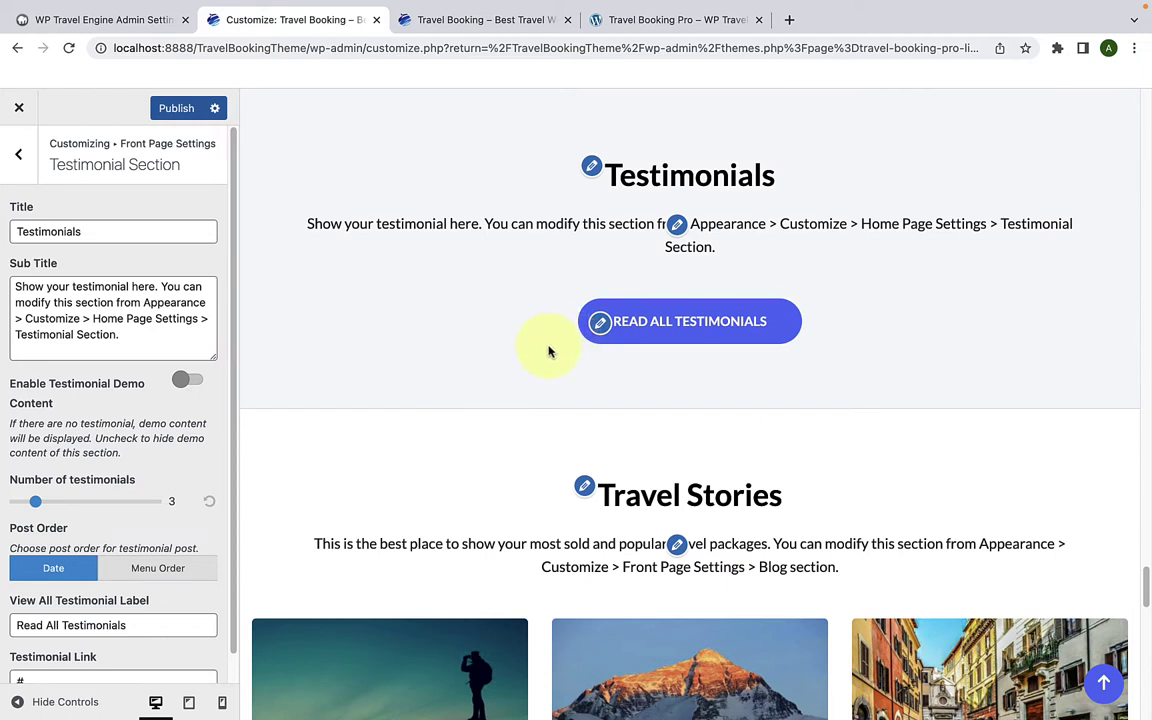
{"action": "left_click", "coordinate": [184, 112]}
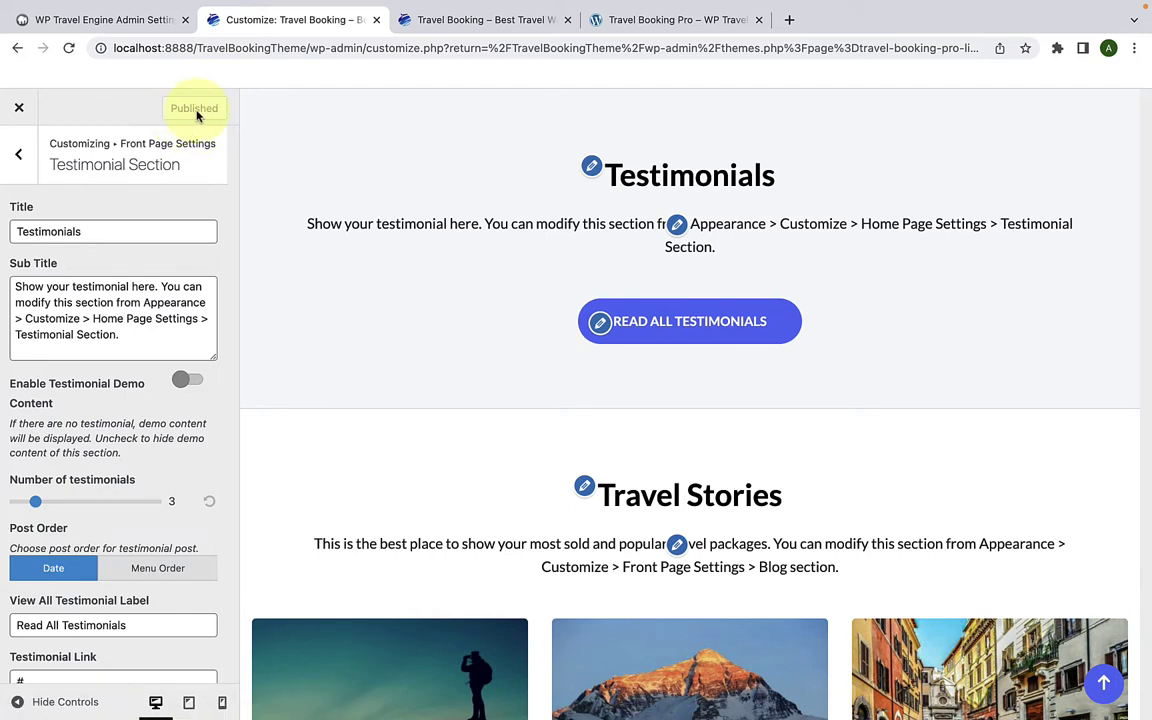
{"action": "left_click", "coordinate": [150, 28]}
{"action": "scroll", "coordinate": [81, 207], "scroll_direction": "up", "scroll_amount": 3}
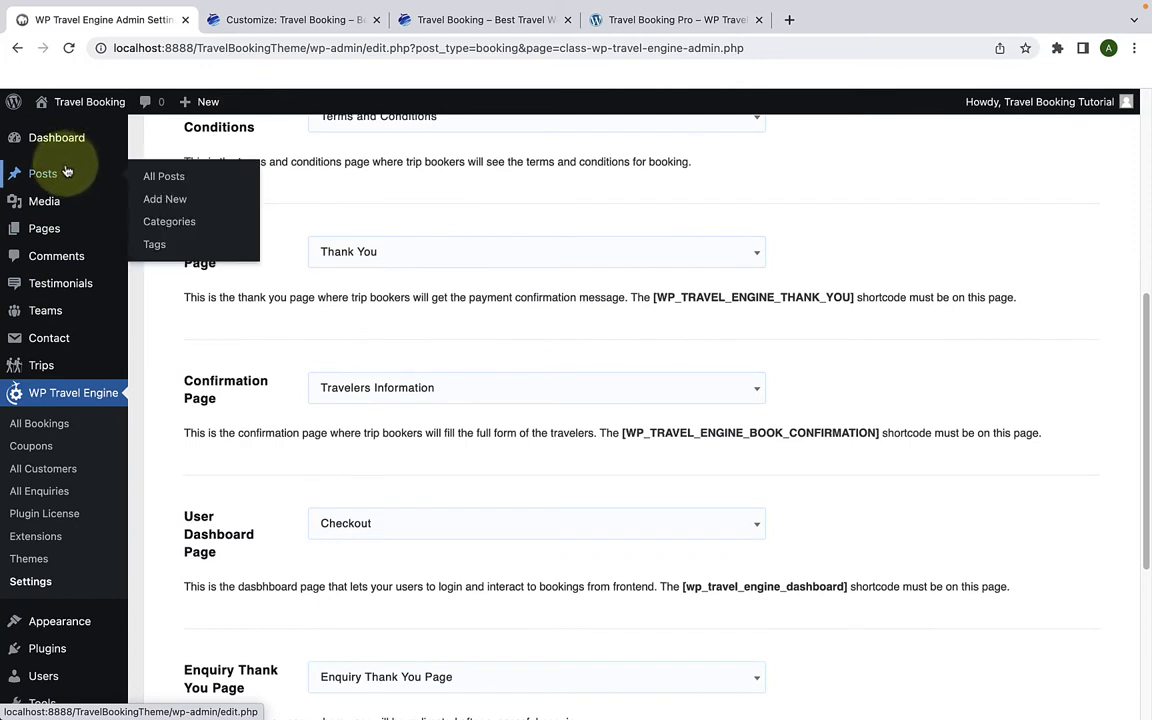
Step: Add a new testimonial titled with the reviewer's name and paste in its body text
{"action": "mouse_move", "coordinate": [52, 287]}
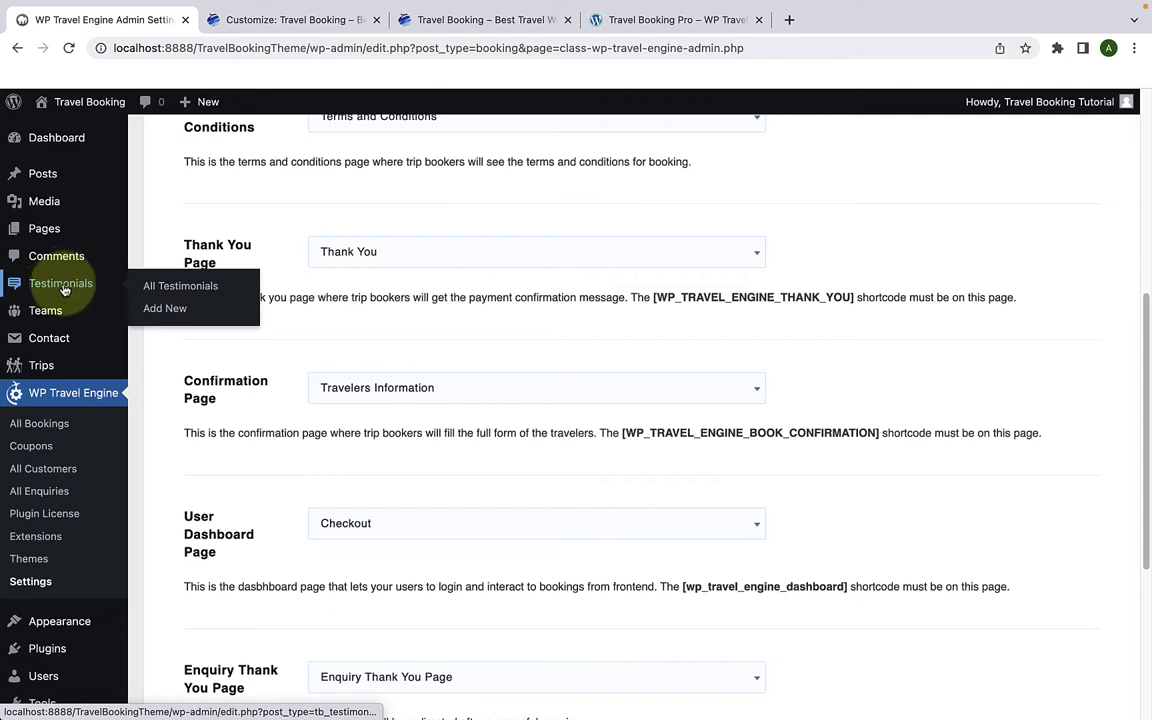
{"action": "left_click", "coordinate": [165, 309]}
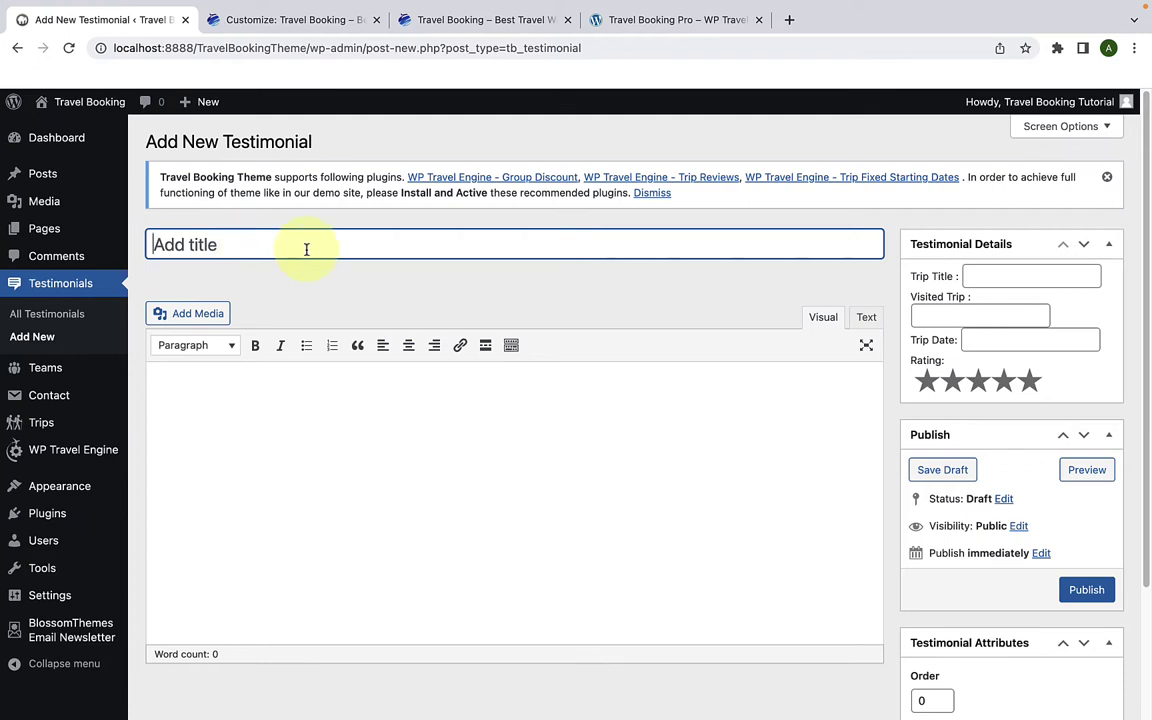
{"action": "type", "text": "Lunar Mars"}
{"action": "left_click", "coordinate": [281, 412]}
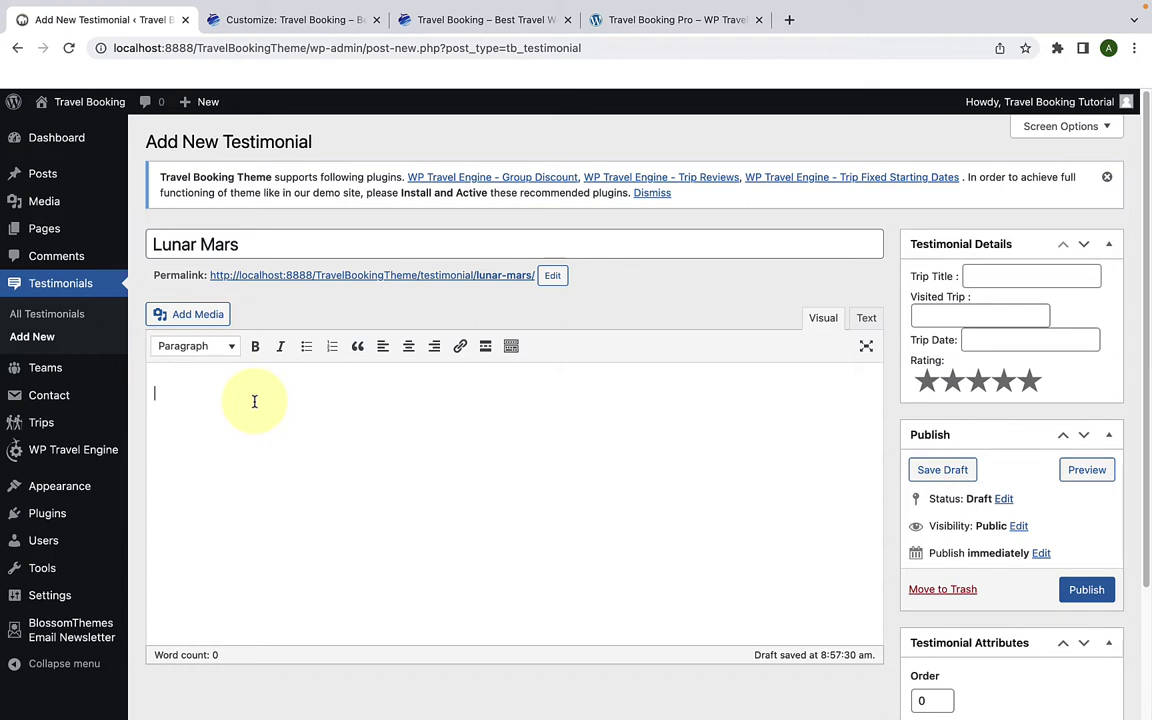
{"action": "type", "text": "The legendary Annapurna region is the most diverse and popular trekking area in Nepal."}
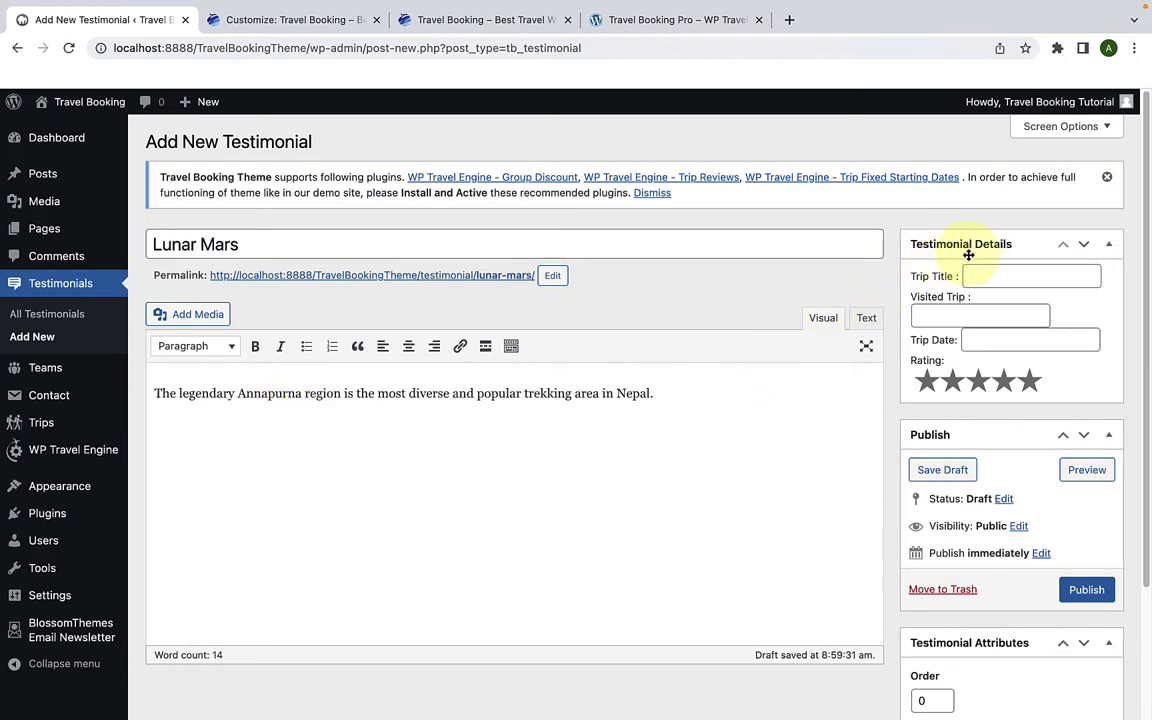
Step: Set trip title and visited trip to Motel 6 Conyers GA - 9 Days, July 2022, five stars, and publish
{"action": "left_click", "coordinate": [979, 277]}
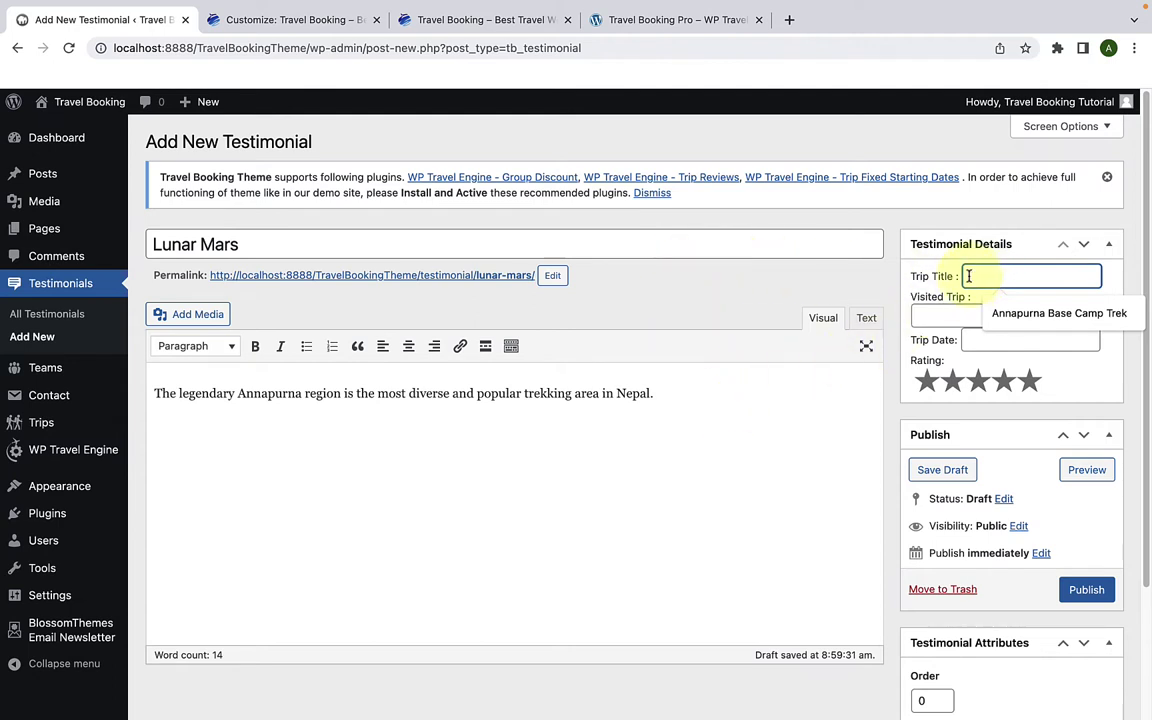
{"action": "key", "text": "ctrl+v"}
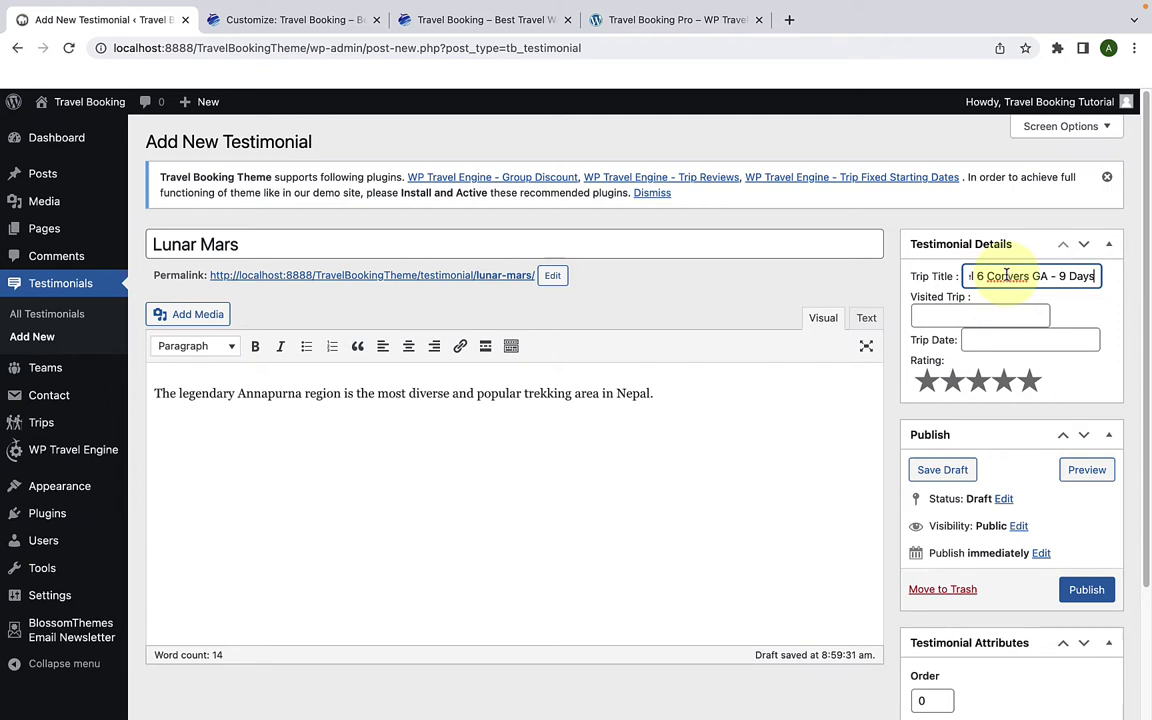
{"action": "left_click", "coordinate": [982, 316]}
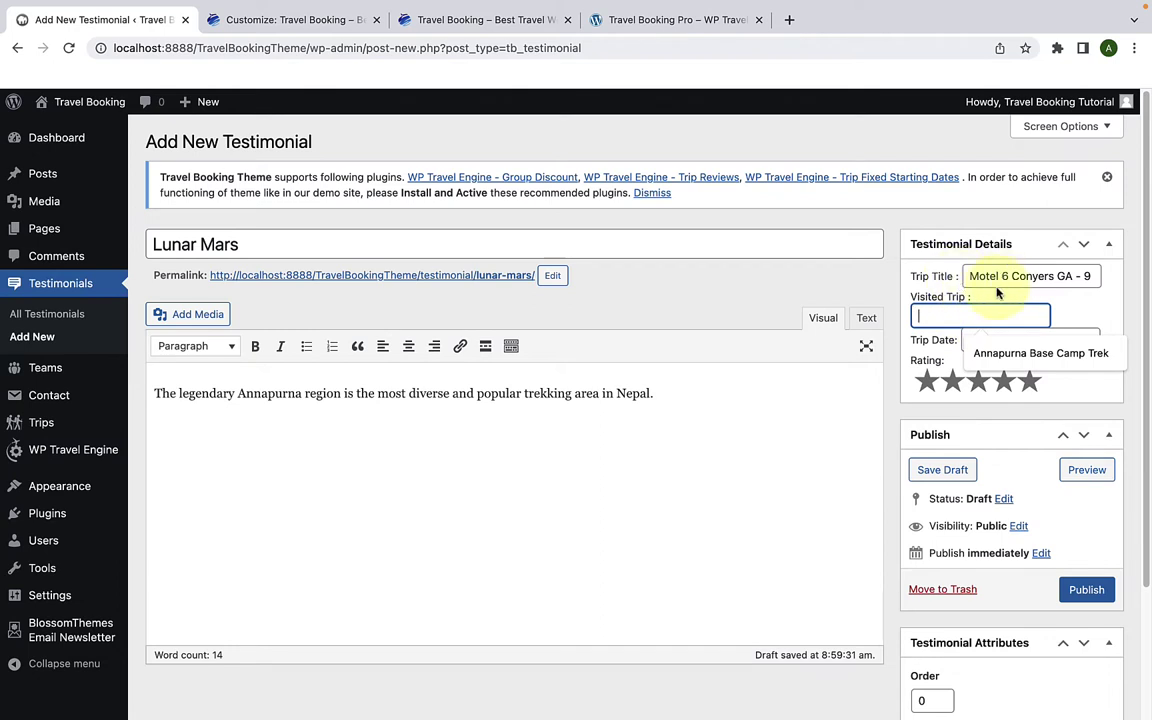
{"action": "type", "text": "Motel 6 Conyers GA - 9 Days"}
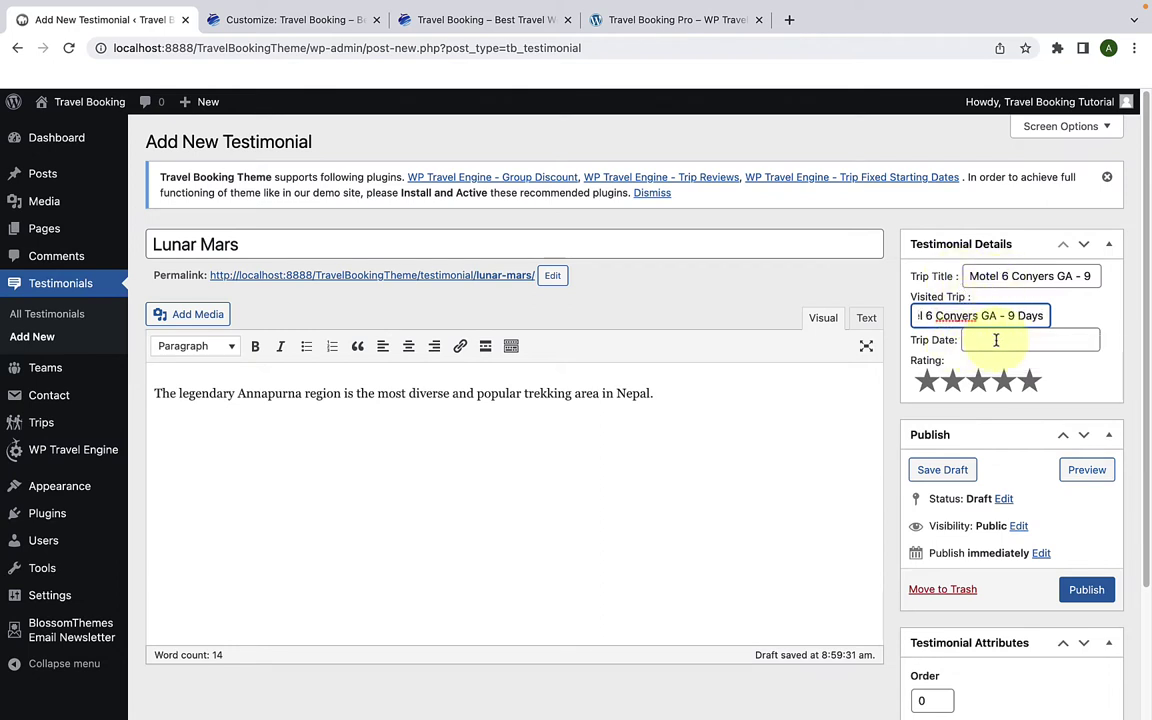
{"action": "left_click", "coordinate": [996, 340]}
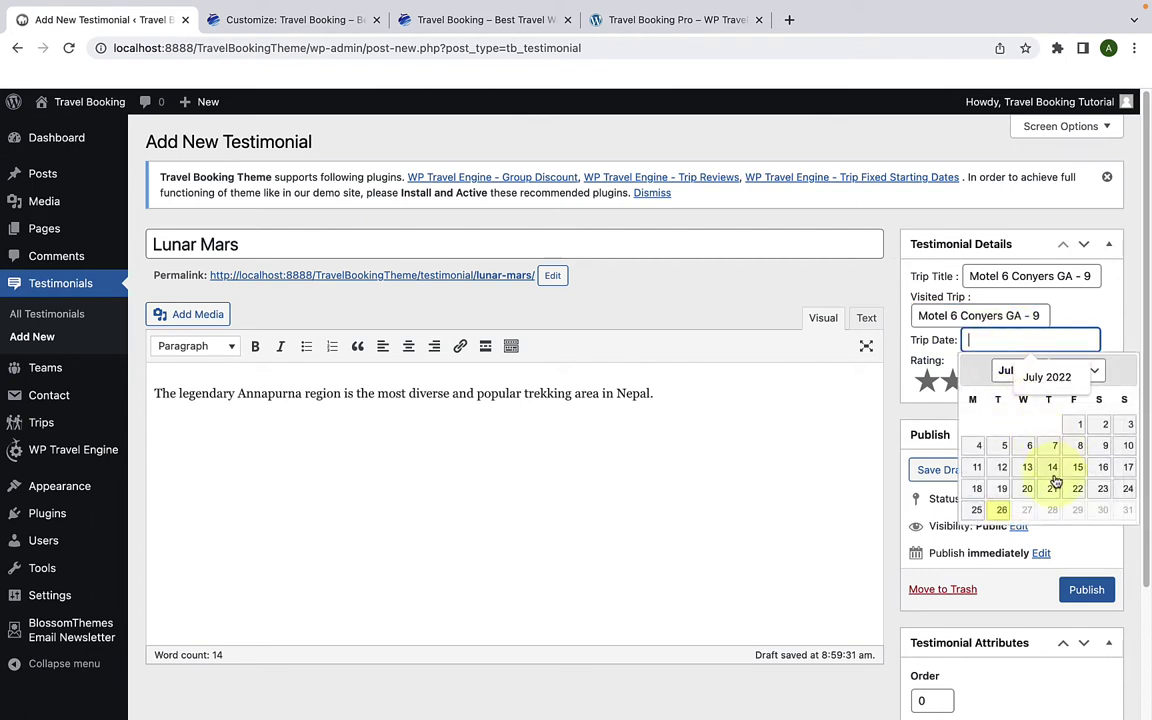
{"action": "left_click", "coordinate": [1053, 468]}
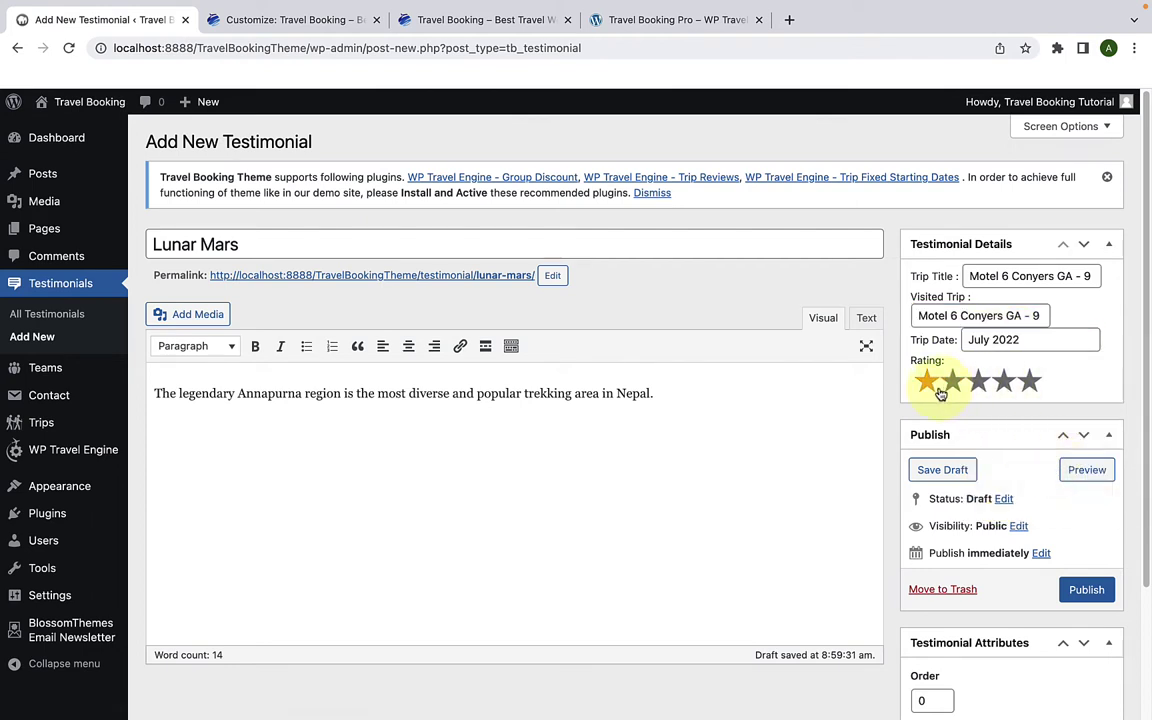
{"action": "left_click", "coordinate": [1032, 384]}
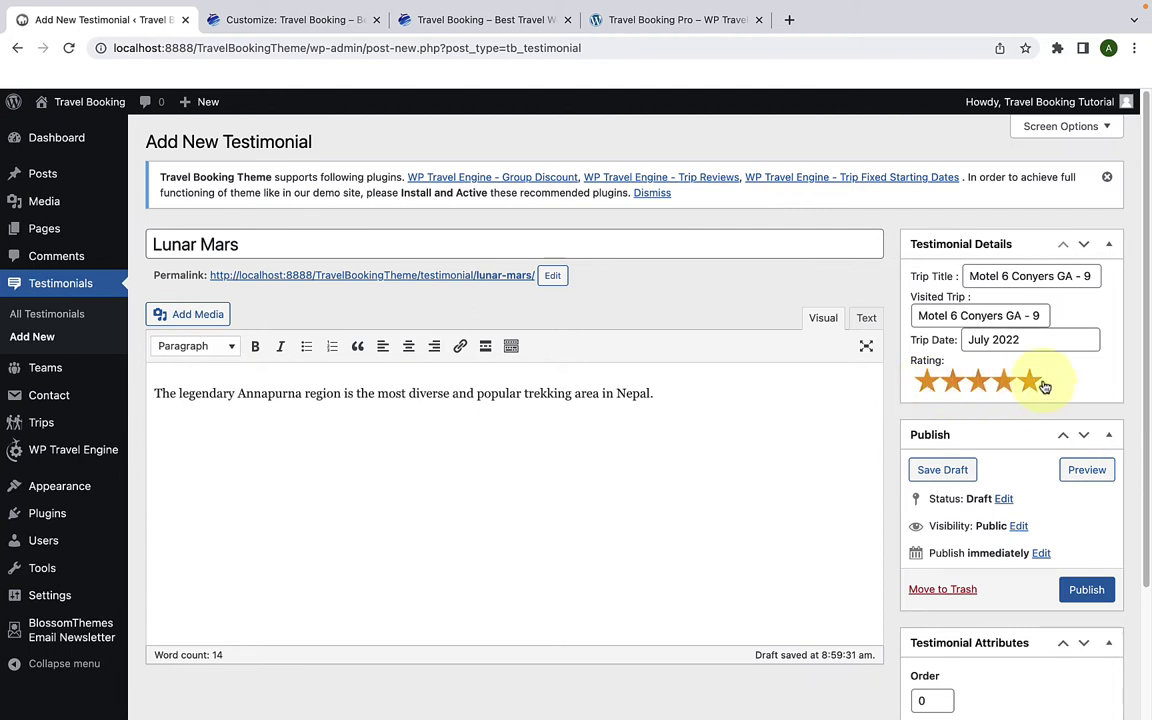
{"action": "left_click", "coordinate": [1092, 590]}
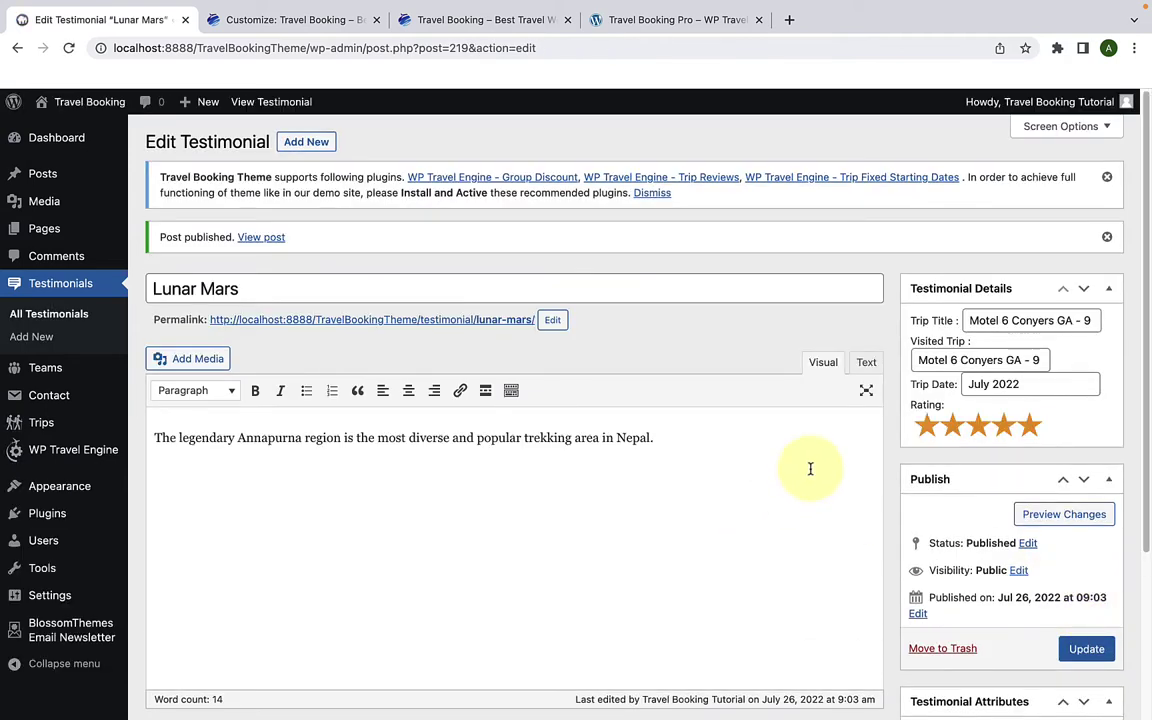
Step: Publish a five-star testimonial about Hotel Belvedere for Distant geographical locations, dated July 2021
{"action": "left_click", "coordinate": [324, 150]}
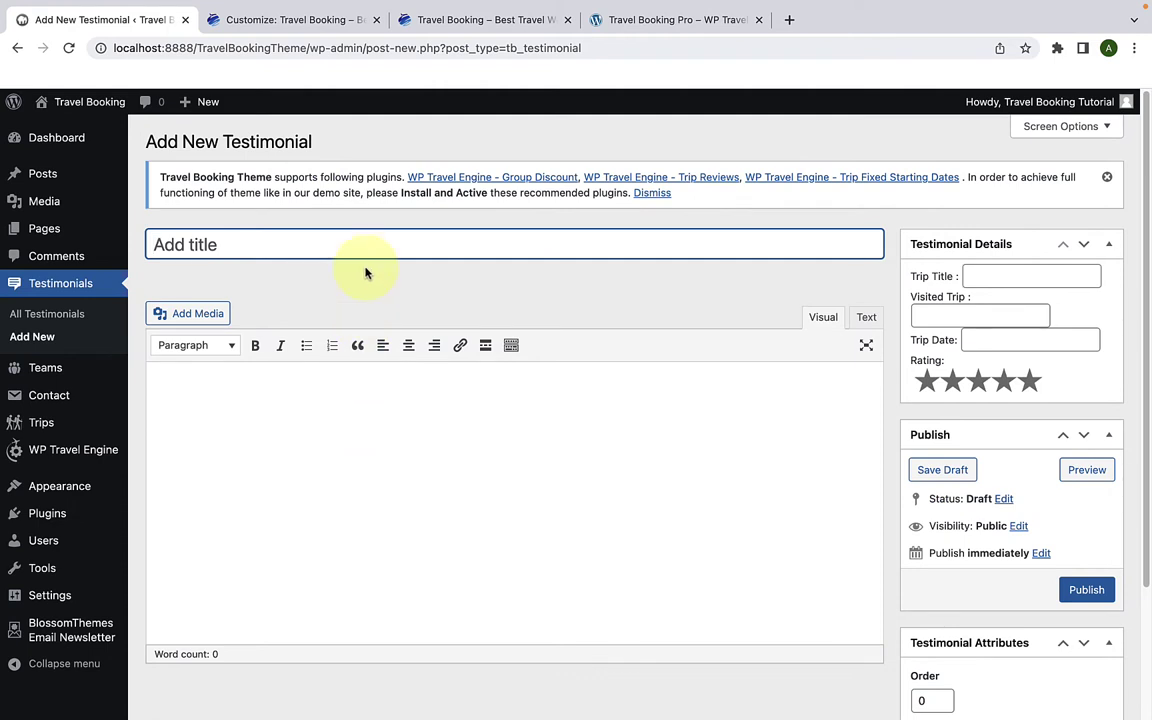
{"action": "type", "text": "Angelina Shorebreak"}
{"action": "left_click", "coordinate": [463, 406]}
{"action": "type", "text": "The luxurious Hotel Belvedere is probably the best 4-star hotel in Grindelwald, Switzerland, with fabulous food and a huge outdoor saltwater Jacuzzi."}
{"action": "left_click", "coordinate": [1031, 276]}
{"action": "type", "text": "Distant geographical locations"}
{"action": "left_click", "coordinate": [980, 315]}
{"action": "type", "text": "Distant geographical locations"}
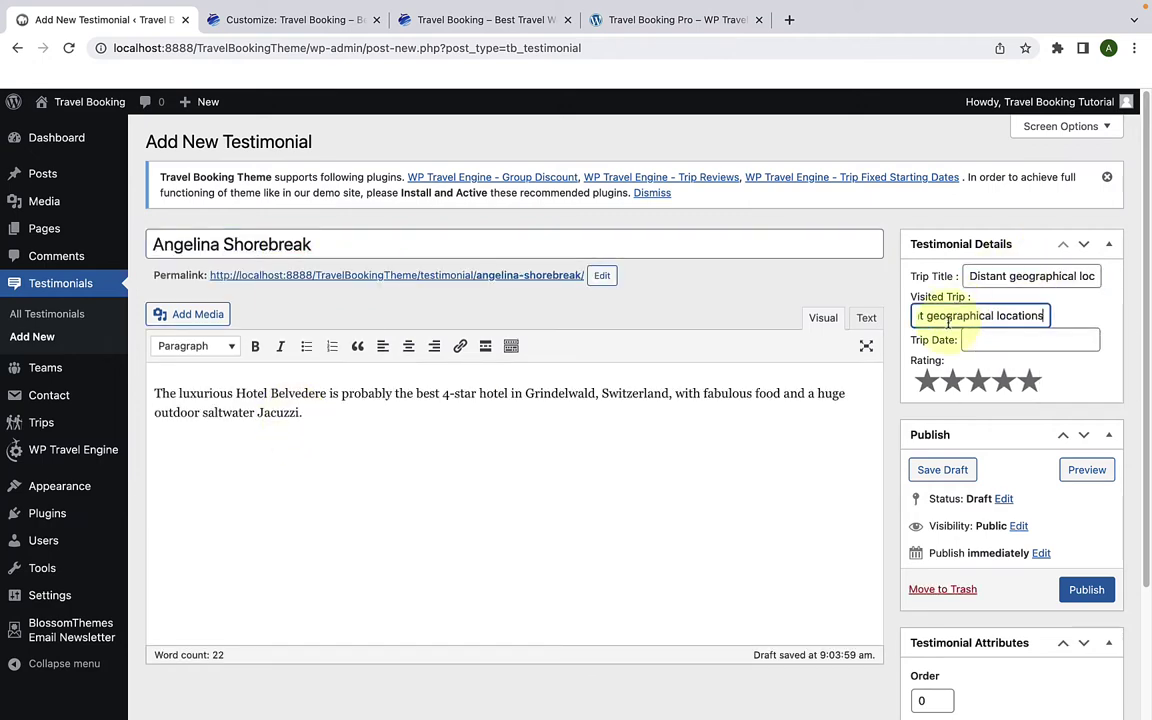
{"action": "left_click", "coordinate": [1070, 370]}
{"action": "left_click", "coordinate": [1073, 352]}
{"action": "left_click", "coordinate": [1080, 445]}
{"action": "left_click", "coordinate": [1029, 380]}
{"action": "left_click", "coordinate": [1086, 589]}
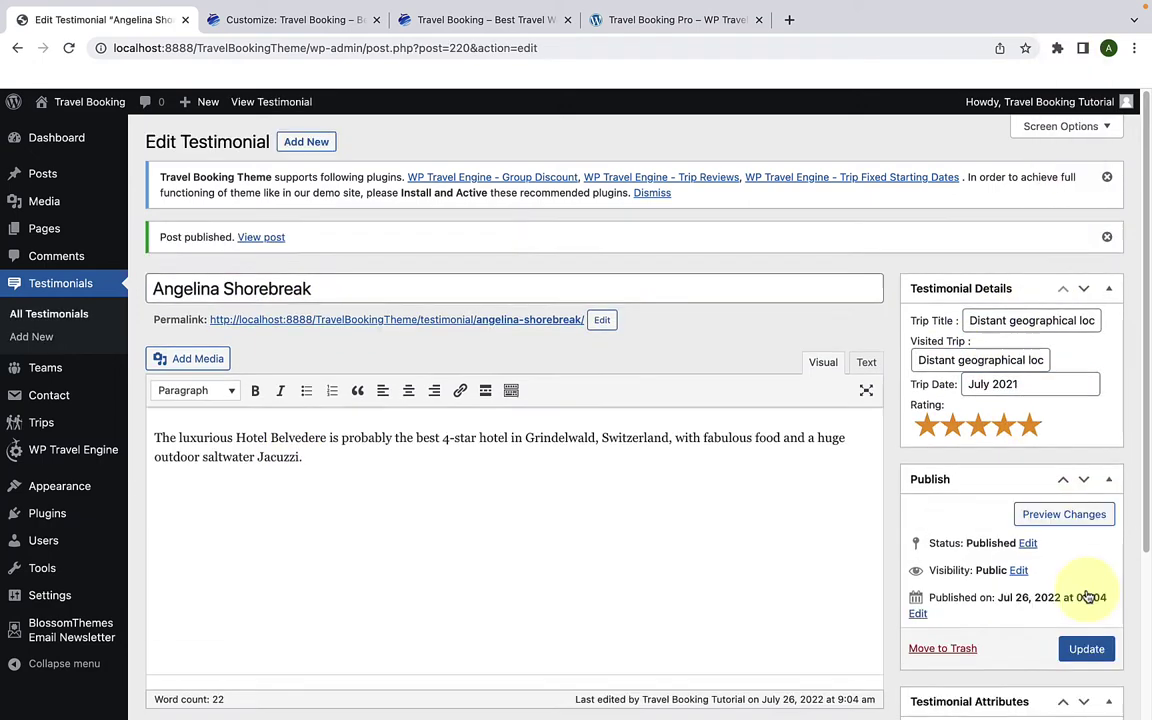
Step: Publish a 4.5-star Las Vegas Vacations testimonial about dog-friendly hotels, dated May 2022
{"action": "left_click", "coordinate": [32, 336]}
{"action": "type", "text": "Robert HenryIt’s always such a wrench to leave your beloved pooch behind while you go on holiday. With these dog-friendly hotels, you won’t have to."}
{"action": "left_click", "coordinate": [1031, 276]}
{"action": "type", "text": "Las Vegas Vacations"}
{"action": "left_click", "coordinate": [980, 315]}
{"action": "type", "text": "Las Vegas Vacations"}
{"action": "left_click", "coordinate": [1030, 340]}
{"action": "left_click", "coordinate": [1075, 370]}
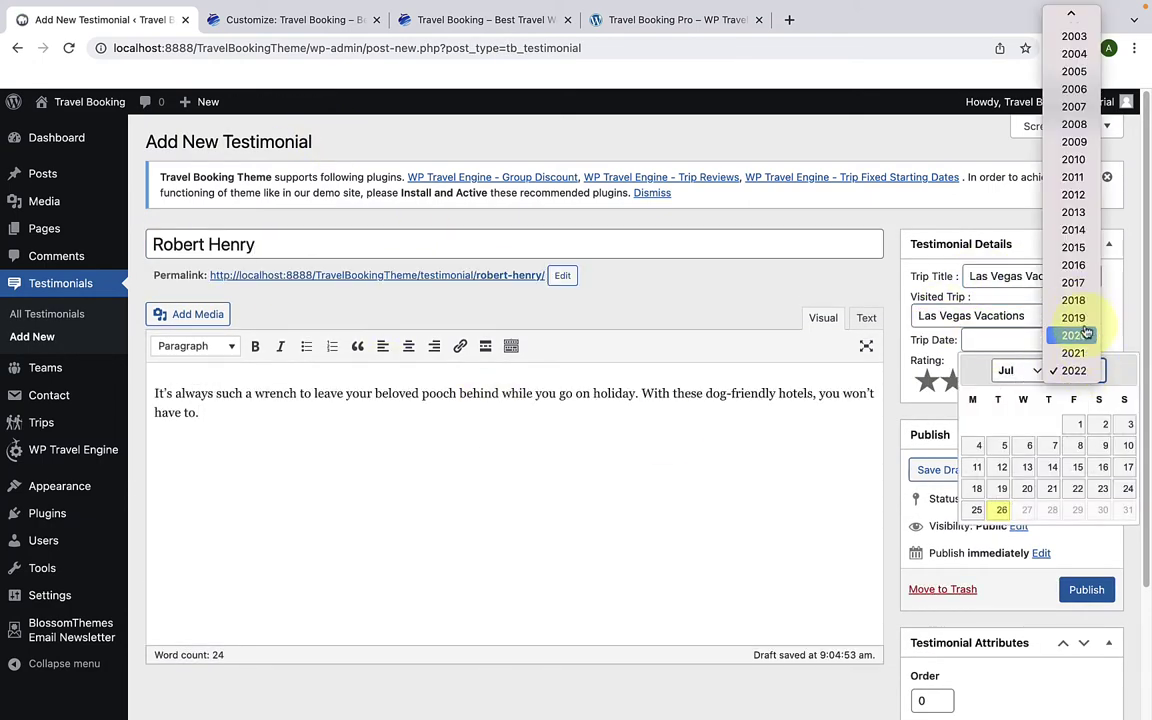
{"action": "left_click", "coordinate": [1015, 370]}
{"action": "left_click", "coordinate": [1013, 336]}
{"action": "left_click", "coordinate": [1128, 467]}
{"action": "left_click", "coordinate": [1029, 380]}
{"action": "left_click", "coordinate": [1086, 589]}
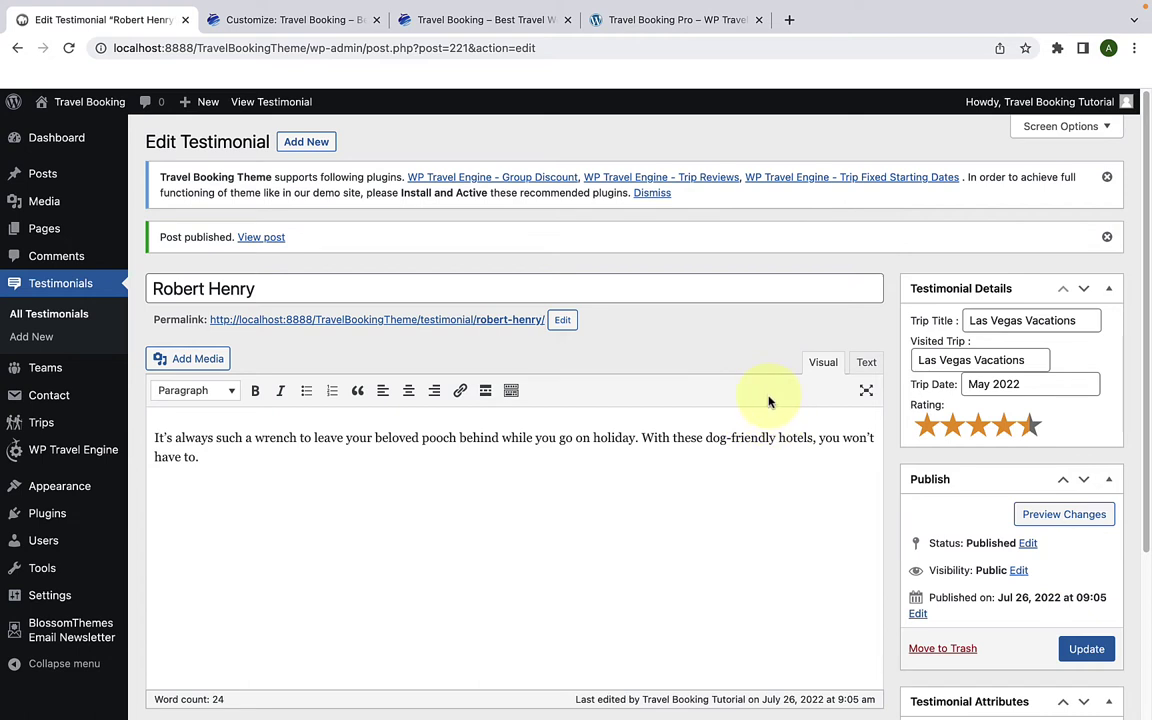
{"action": "scroll", "coordinate": [775, 401], "scroll_direction": "down", "scroll_amount": 5}
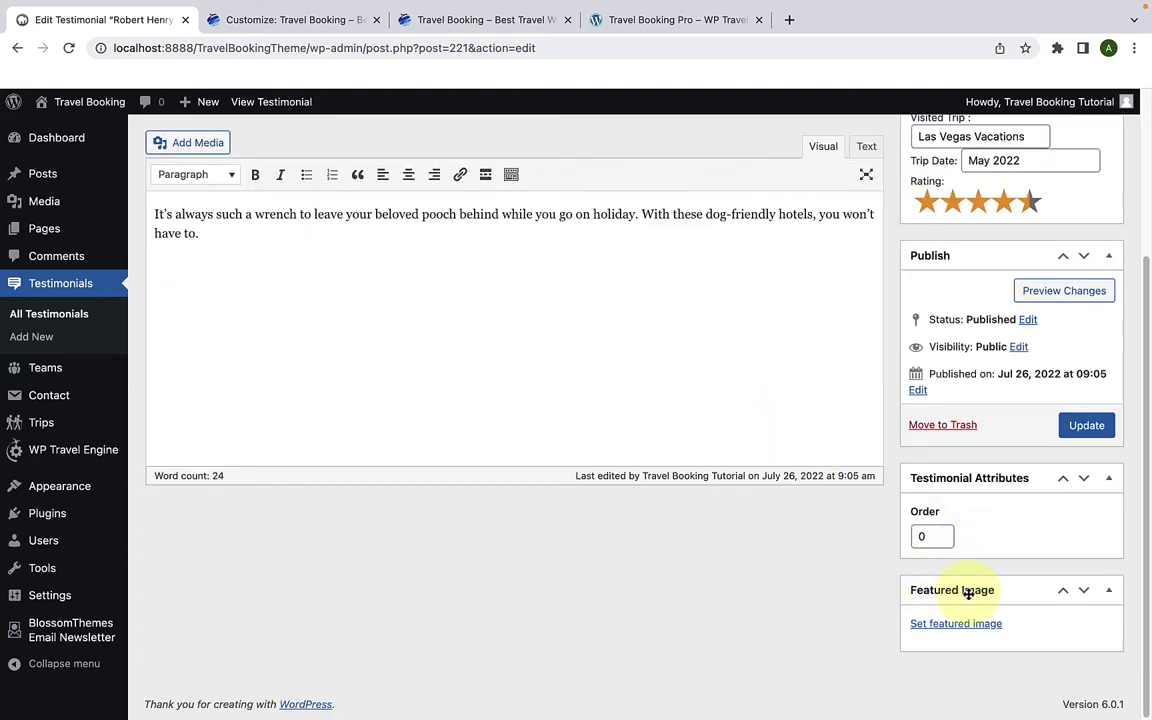
Step: Set the bald man's portrait as the Las Vegas Vacations testimonial's featured image and update it
{"action": "left_click", "coordinate": [944, 628]}
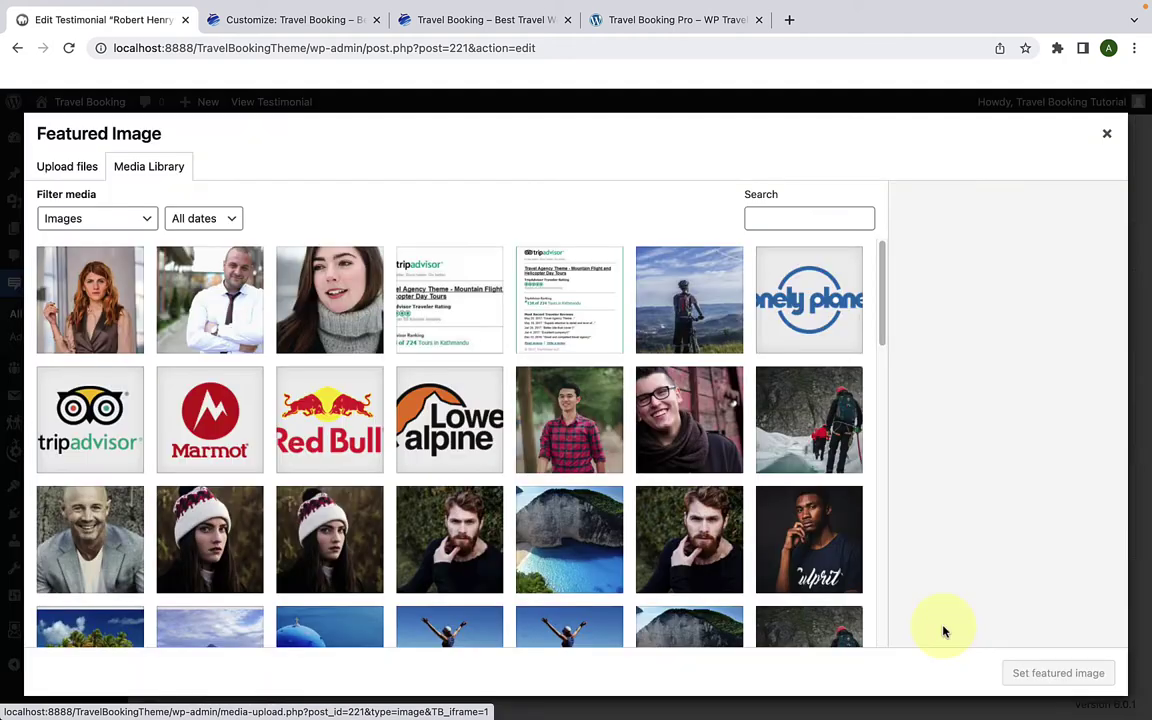
{"action": "left_click", "coordinate": [101, 556]}
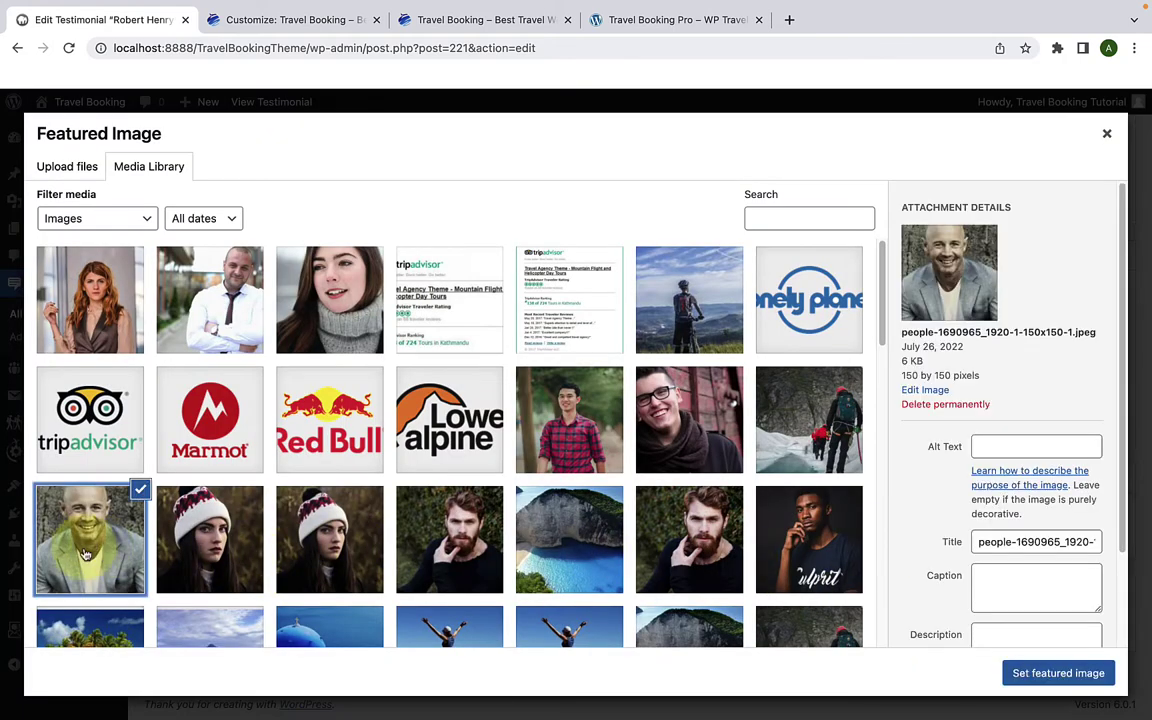
{"action": "left_click", "coordinate": [1035, 673]}
{"action": "scroll", "coordinate": [1033, 677], "scroll_direction": "down", "scroll_amount": 2}
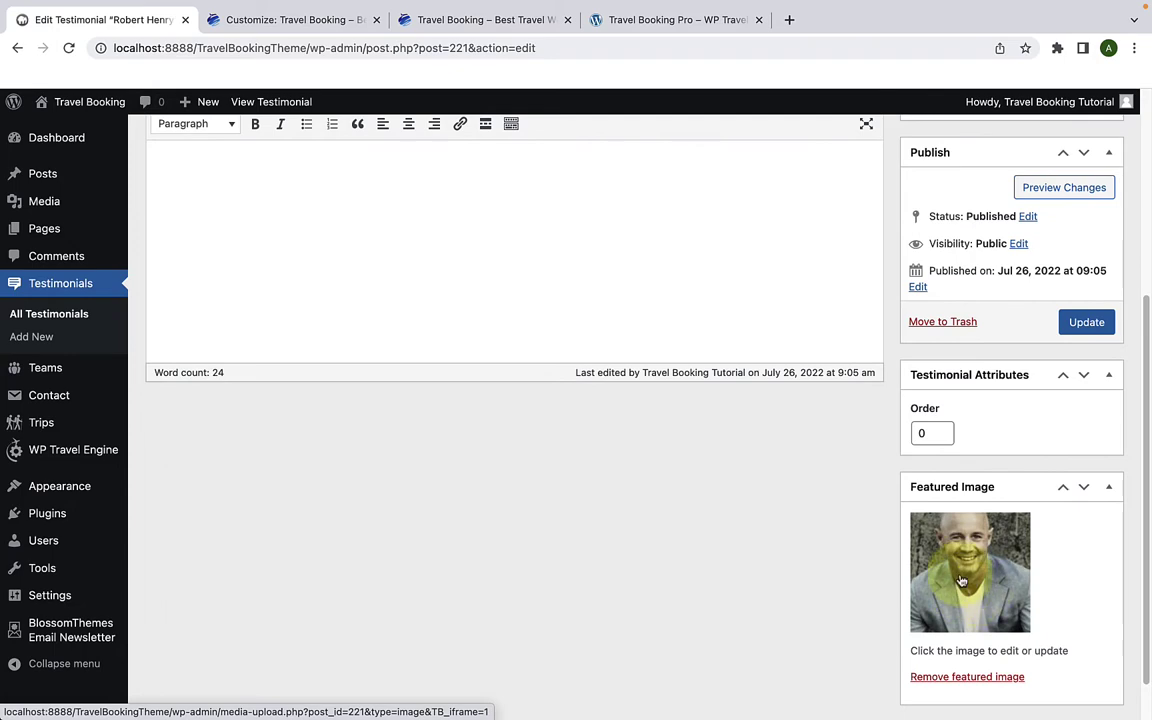
{"action": "left_click", "coordinate": [1082, 324]}
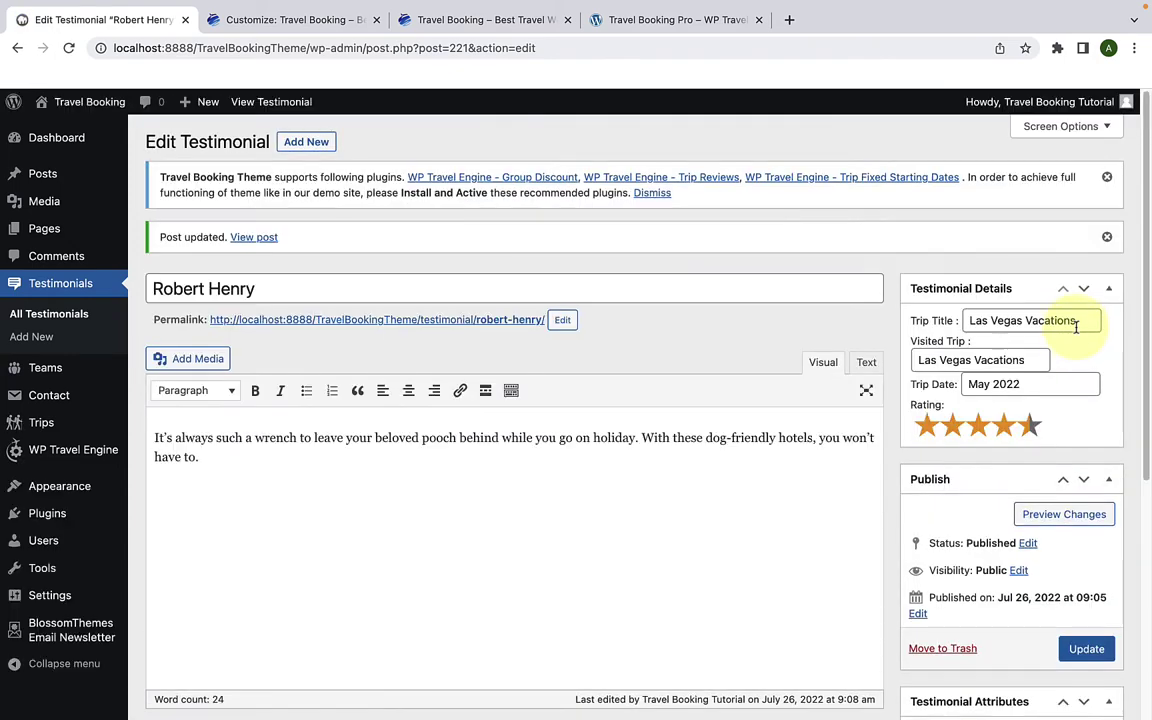
{"action": "scroll", "coordinate": [1010, 321], "scroll_direction": "down", "scroll_amount": 1}
{"action": "scroll", "coordinate": [1068, 386], "scroll_direction": "up", "scroll_amount": 1}
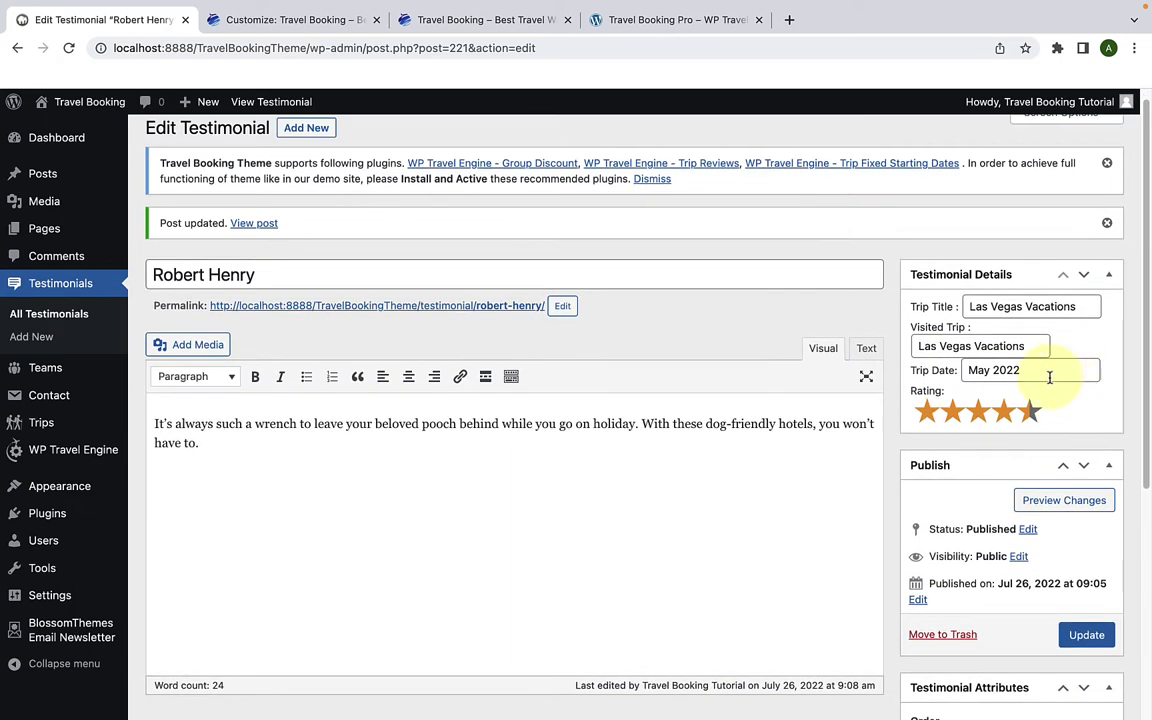
Step: Give the Motel 6 Conyers GA testimonial the beanie-wearing woman's photo as featured image and update it
{"action": "left_click", "coordinate": [63, 321]}
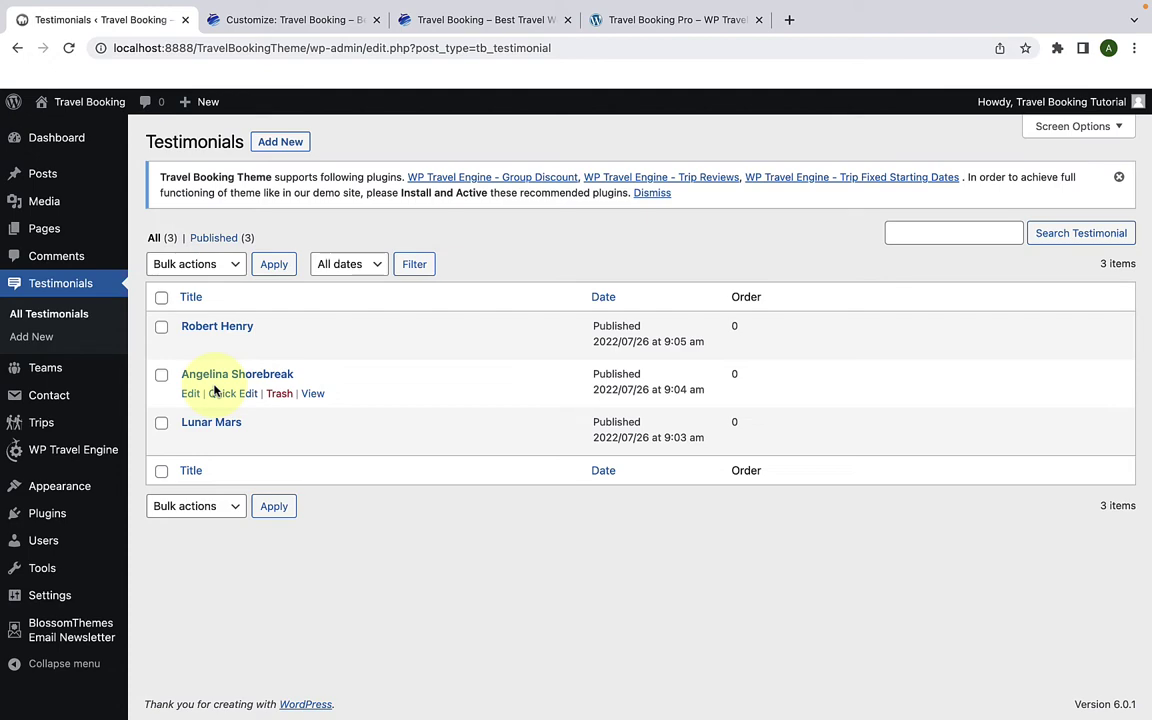
{"action": "left_click", "coordinate": [189, 441]}
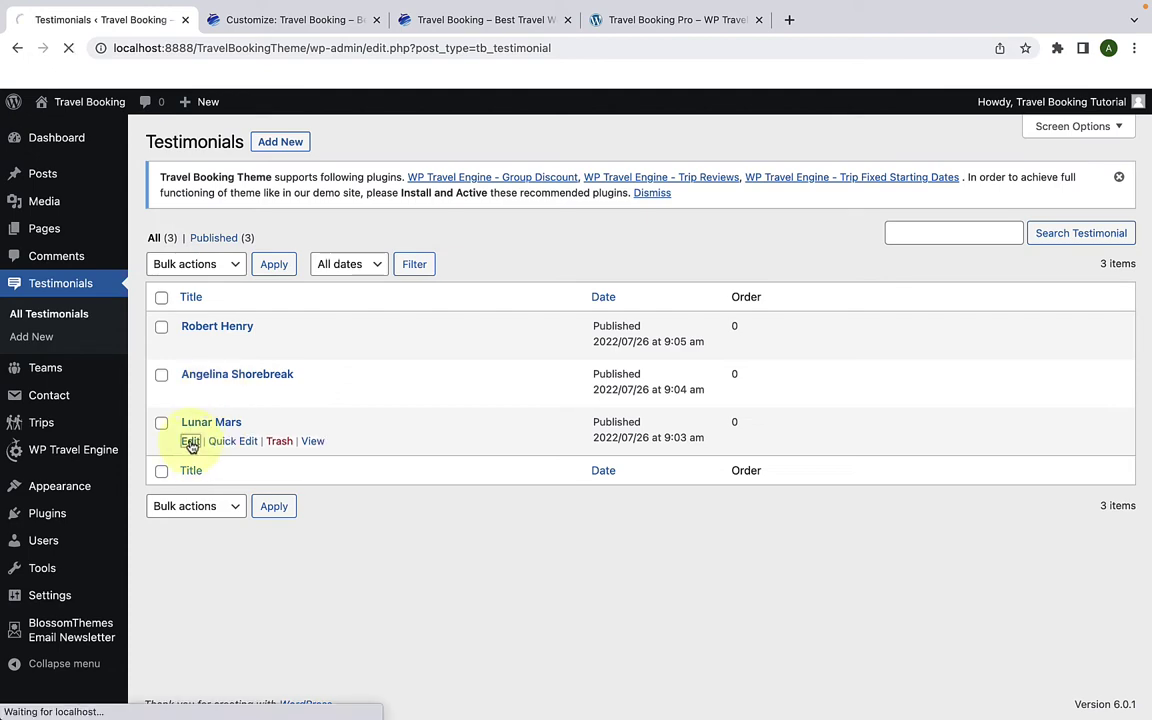
{"action": "scroll", "coordinate": [880, 520], "scroll_direction": "down", "scroll_amount": 3}
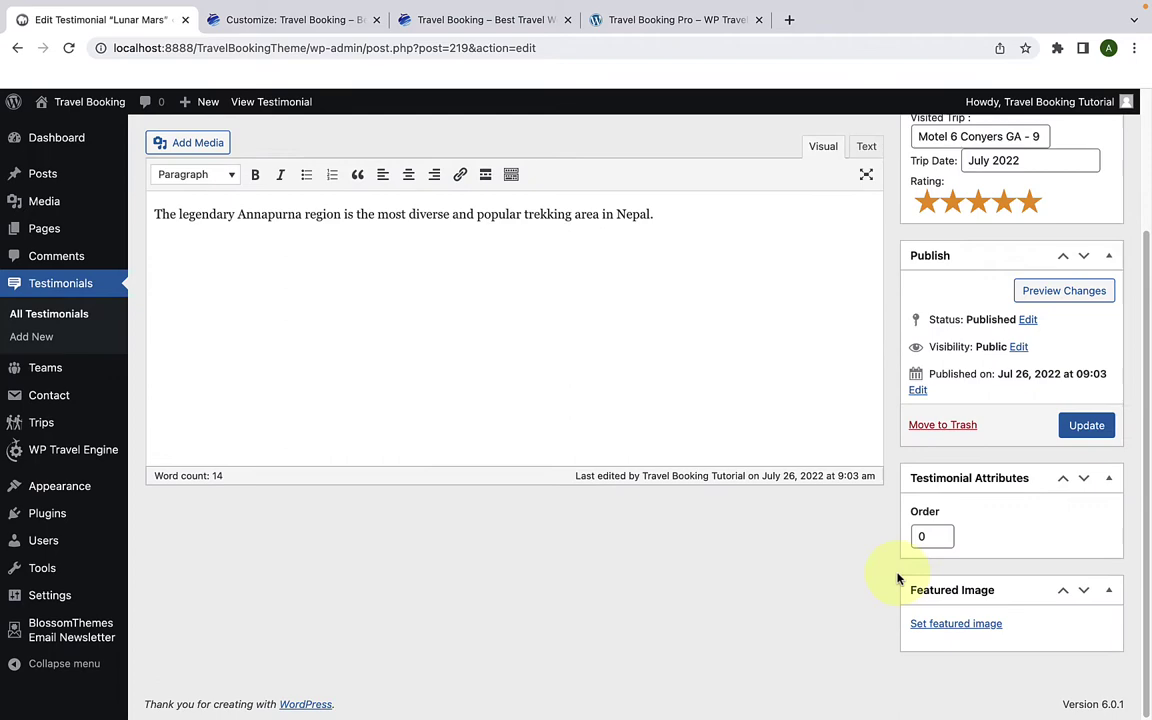
{"action": "left_click", "coordinate": [954, 624]}
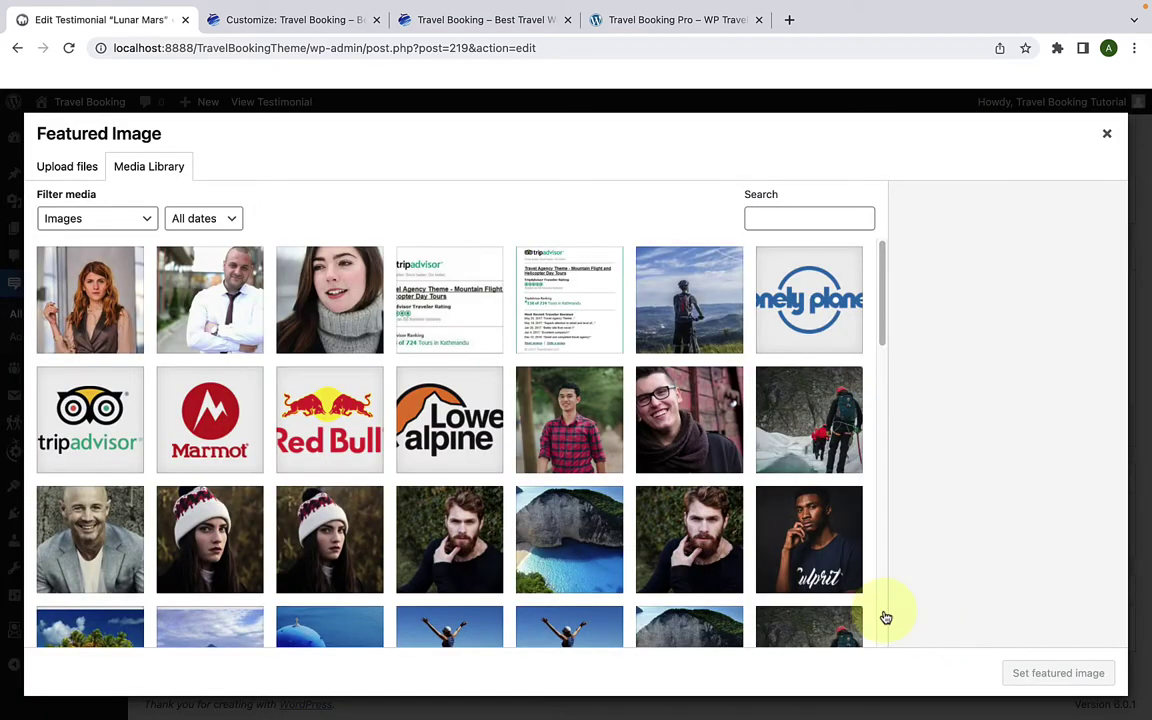
{"action": "scroll", "coordinate": [345, 503], "scroll_direction": "down", "scroll_amount": 1}
{"action": "left_click", "coordinate": [345, 503]}
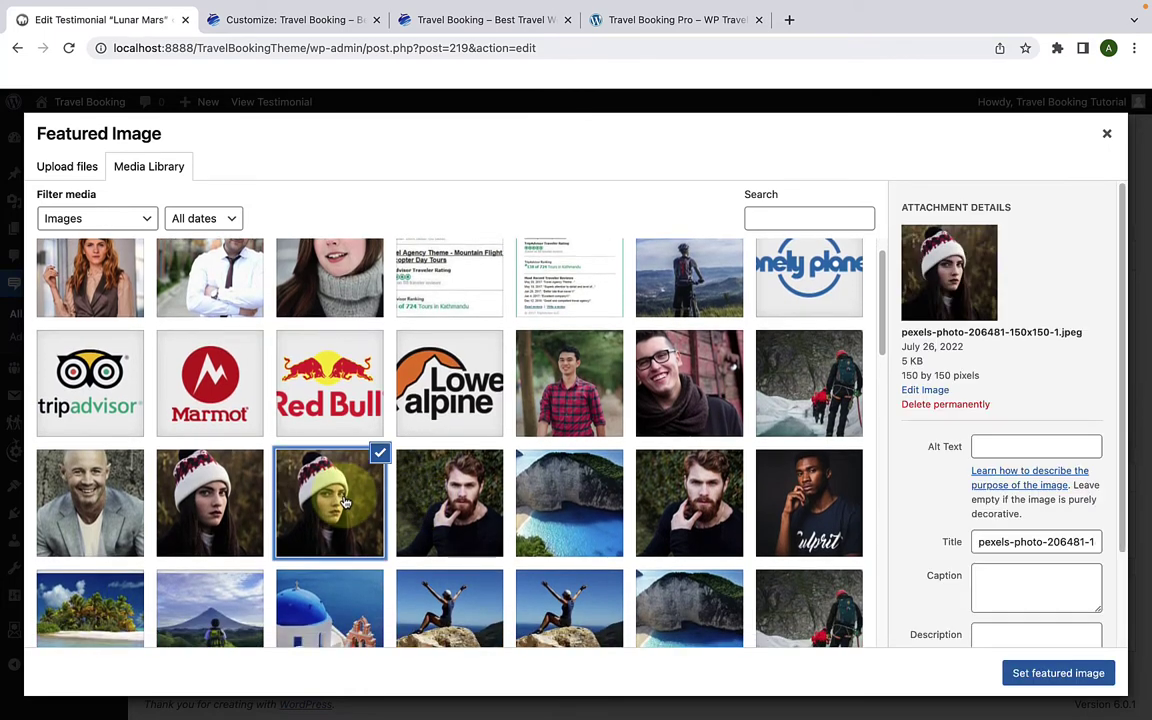
{"action": "left_click", "coordinate": [1012, 676]}
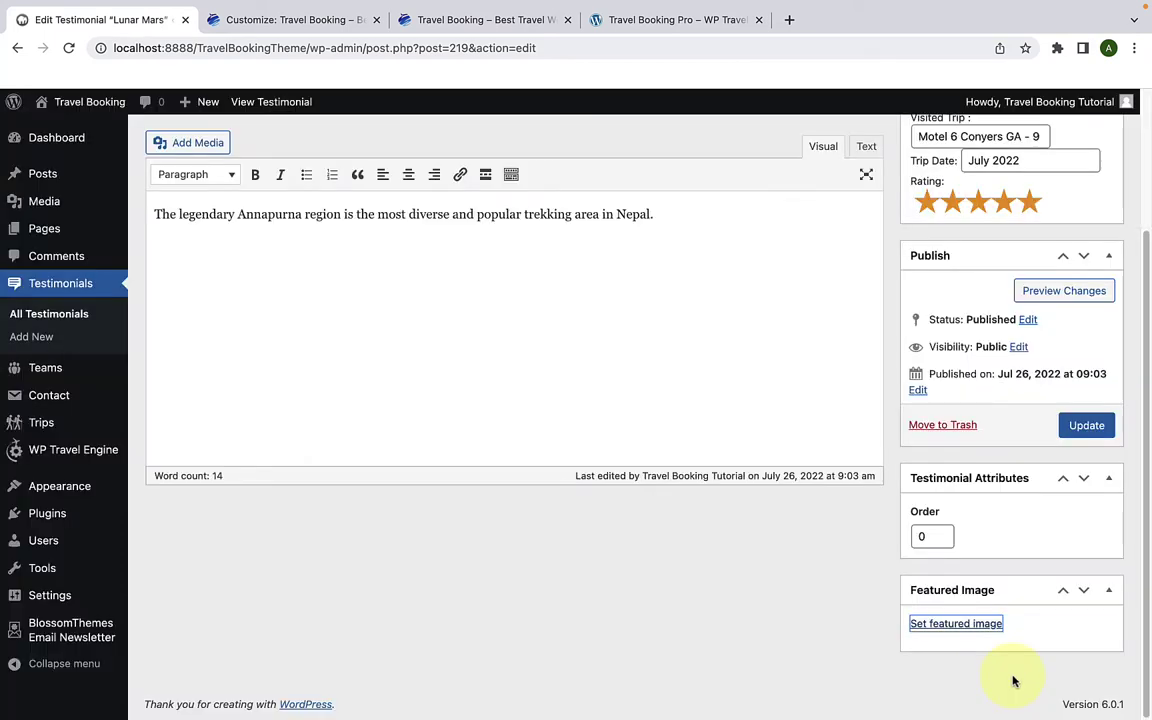
{"action": "left_click", "coordinate": [1087, 427]}
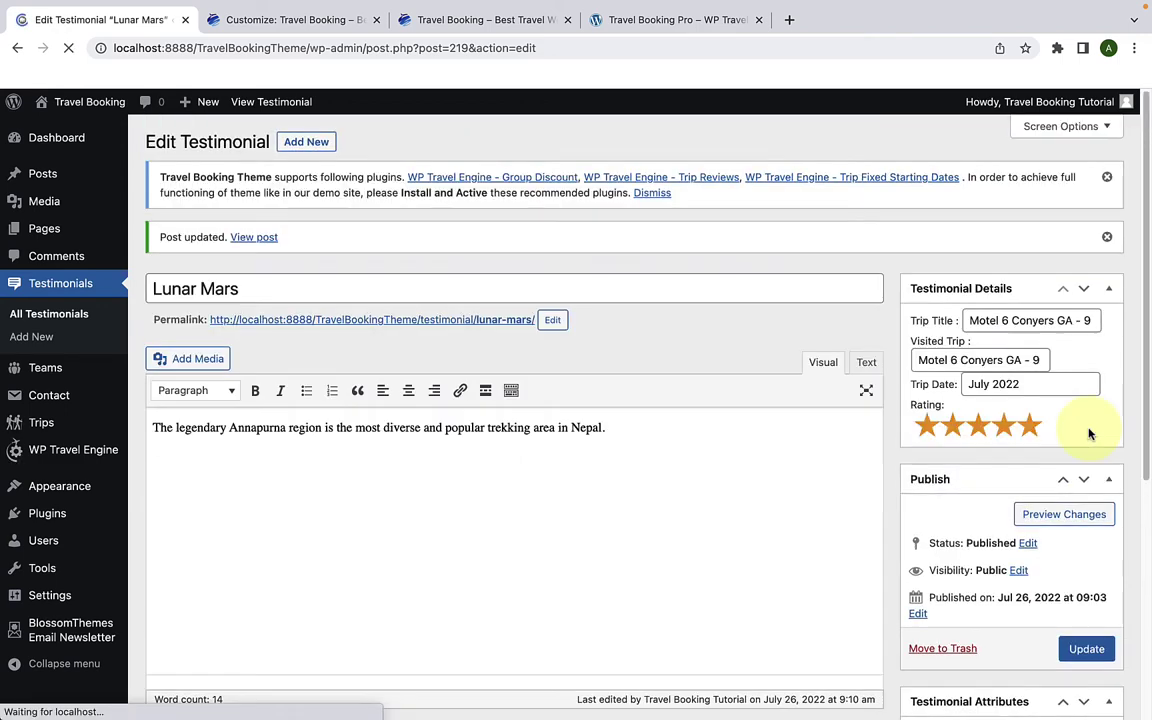
{"action": "left_click", "coordinate": [68, 316]}
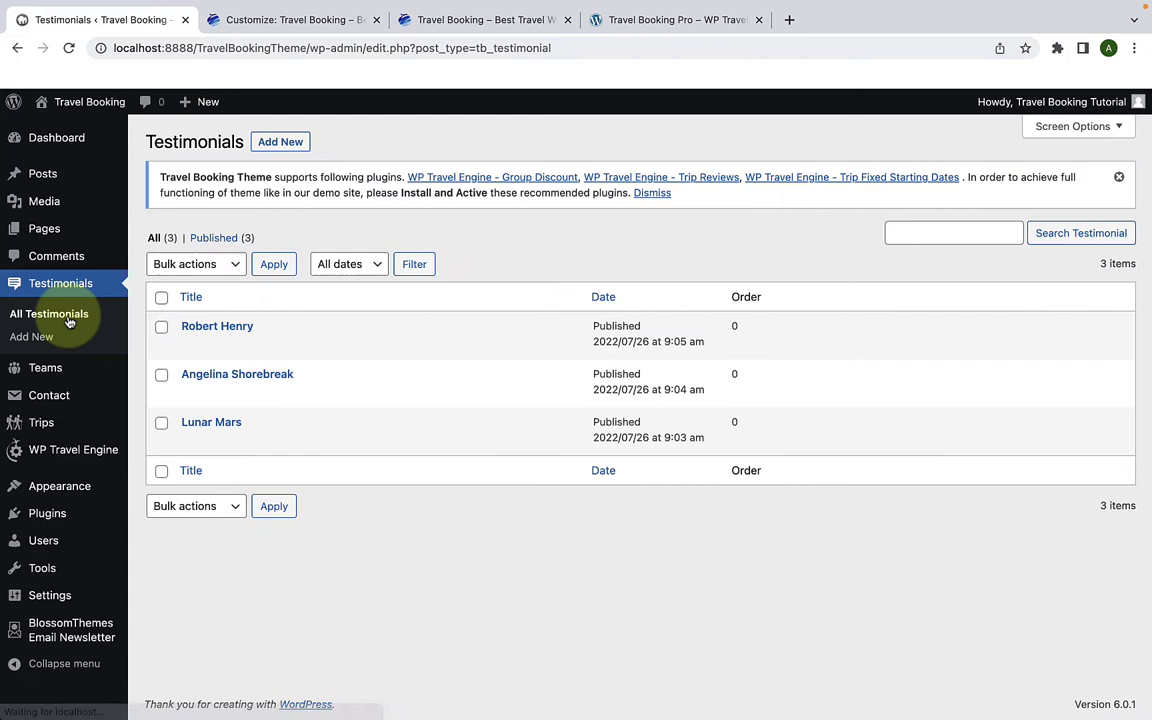
{"action": "mouse_move", "coordinate": [200, 375]}
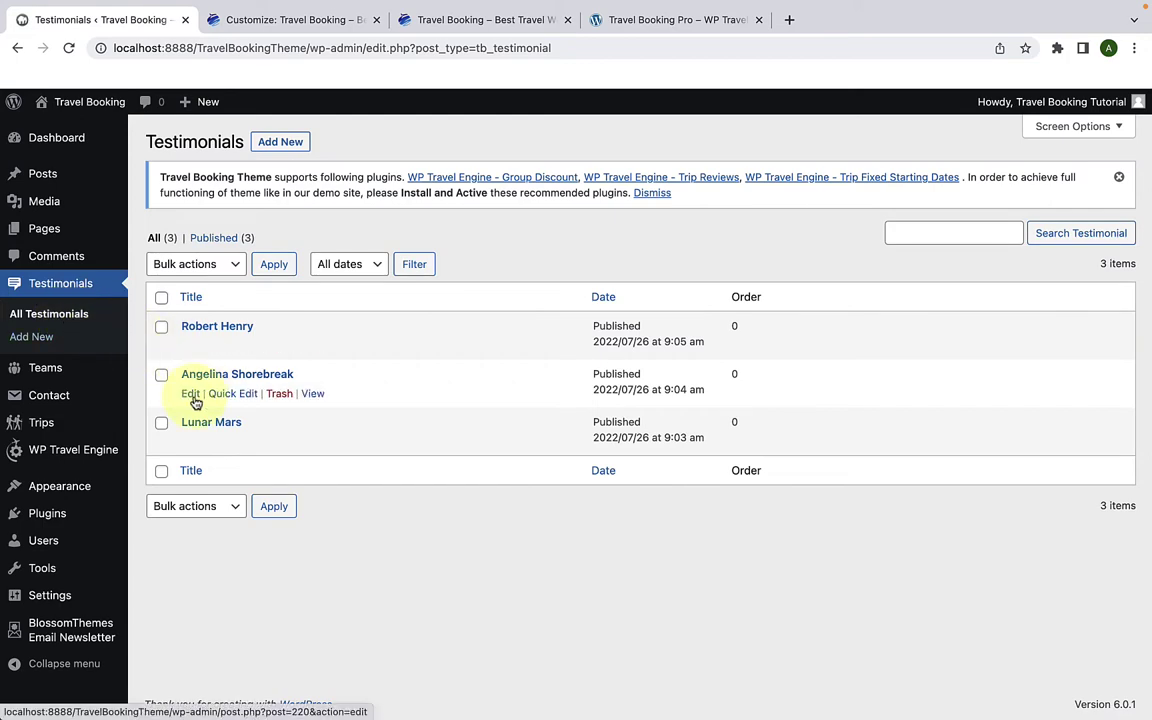
Step: Give the Distant geographical locations testimonial the red-haired woman's photo as featured image and update it
{"action": "left_click", "coordinate": [193, 396]}
{"action": "scroll", "coordinate": [900, 502], "scroll_direction": "down", "scroll_amount": 2}
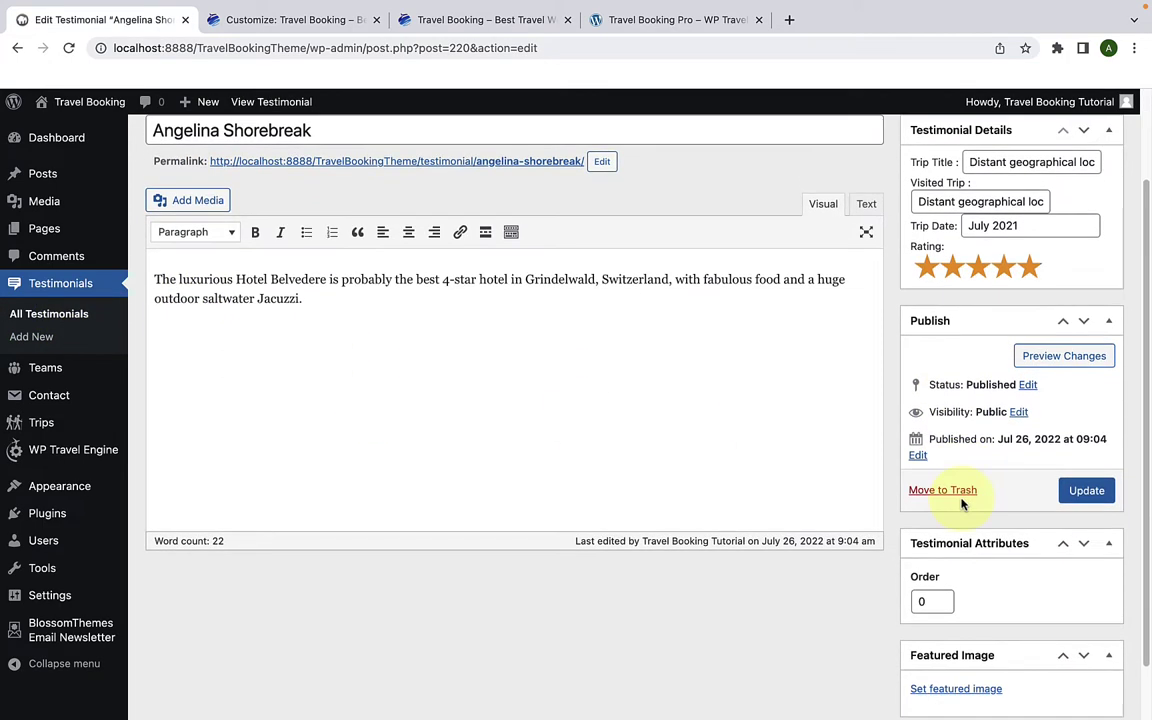
{"action": "left_click", "coordinate": [956, 688]}
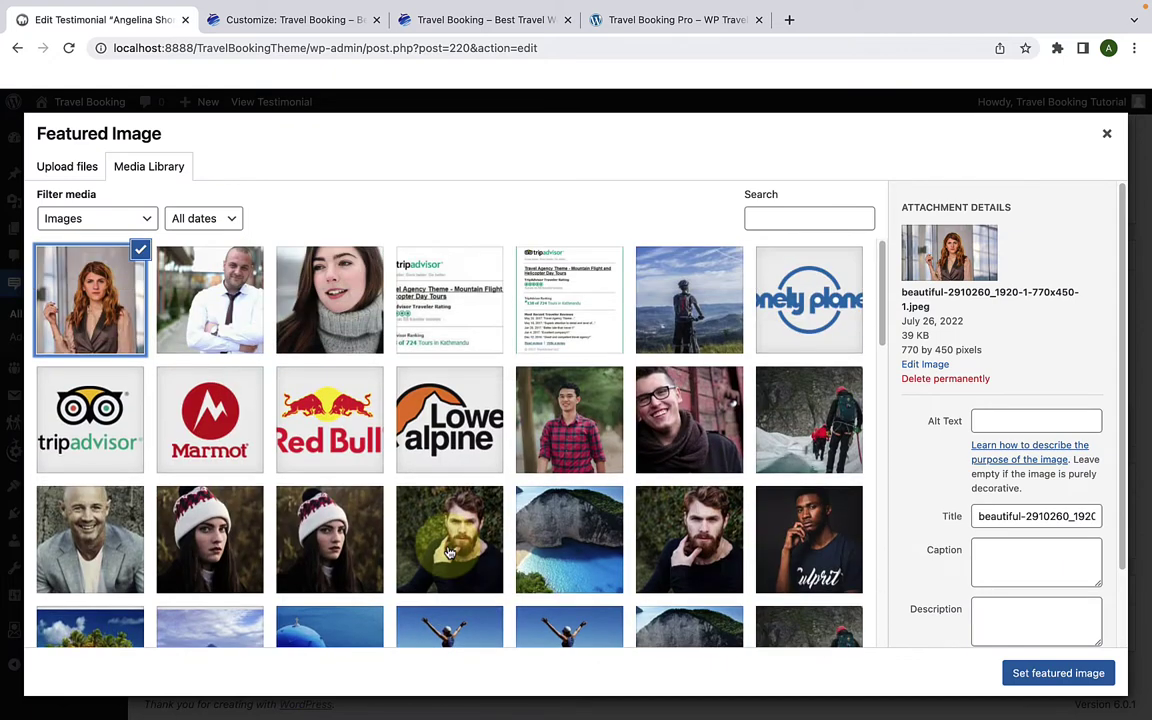
{"action": "left_click", "coordinate": [1058, 673]}
{"action": "left_click", "coordinate": [1090, 428]}
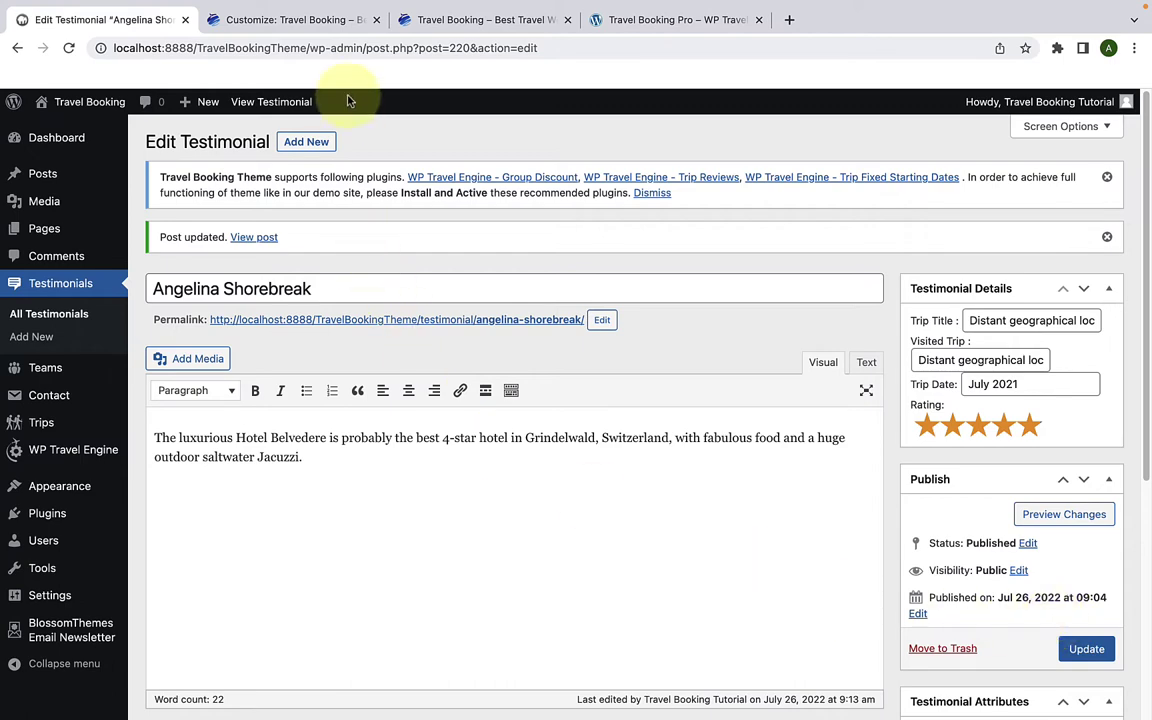
{"action": "left_click", "coordinate": [318, 21]}
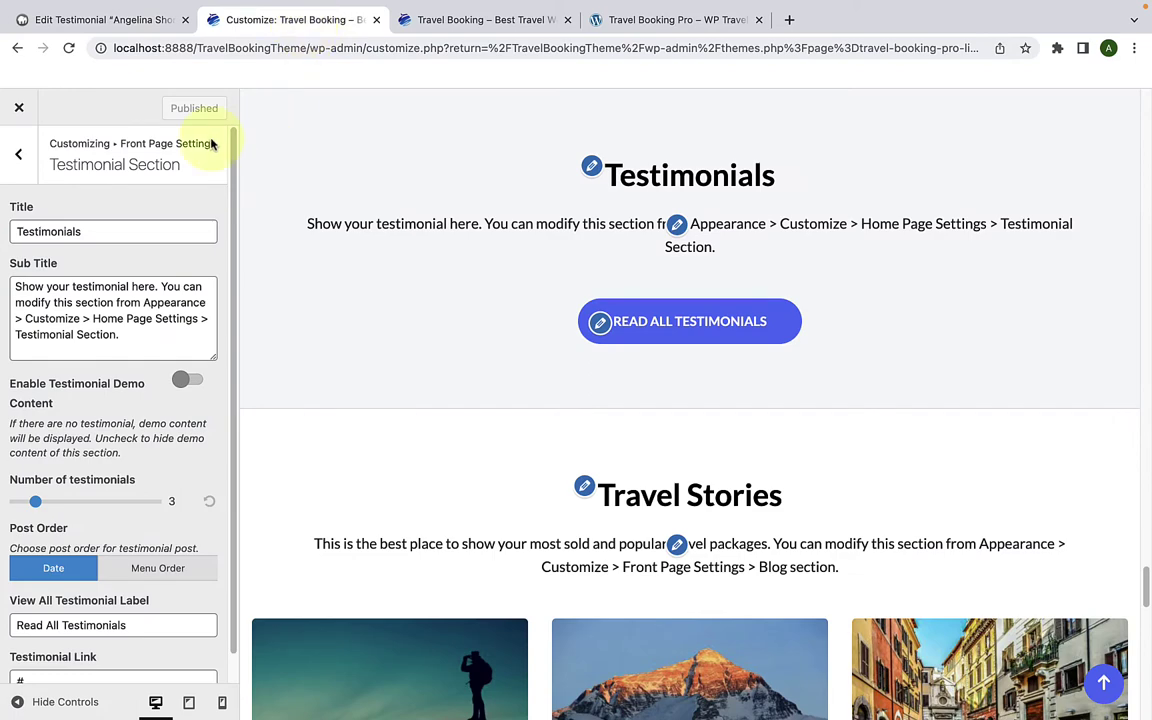
Step: Reload the Customizer and go to Front Page Settings > Testimonial Section
{"action": "left_click", "coordinate": [69, 49]}
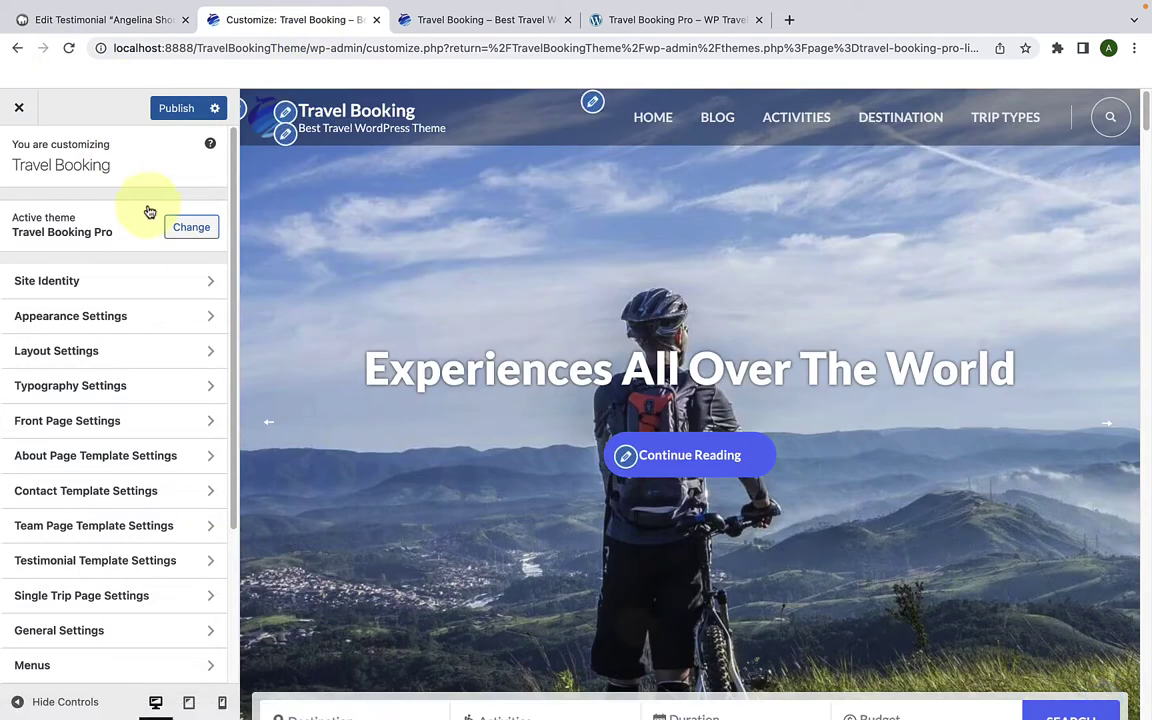
{"action": "left_click", "coordinate": [137, 420]}
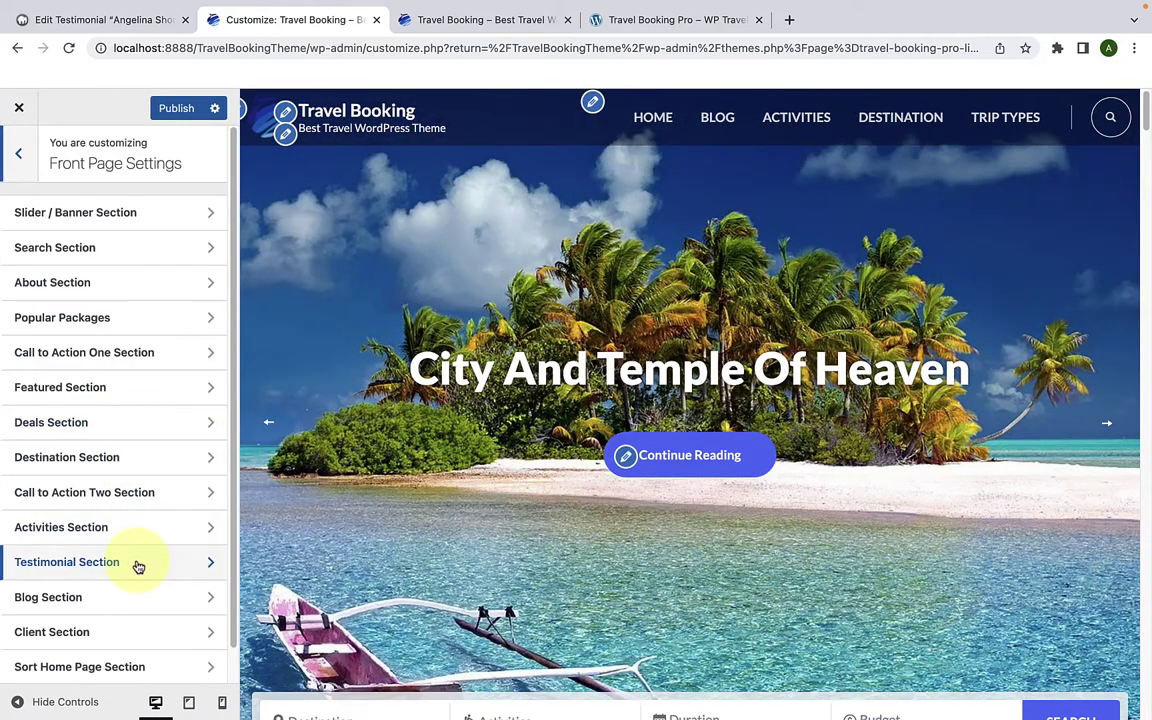
{"action": "left_click", "coordinate": [139, 563]}
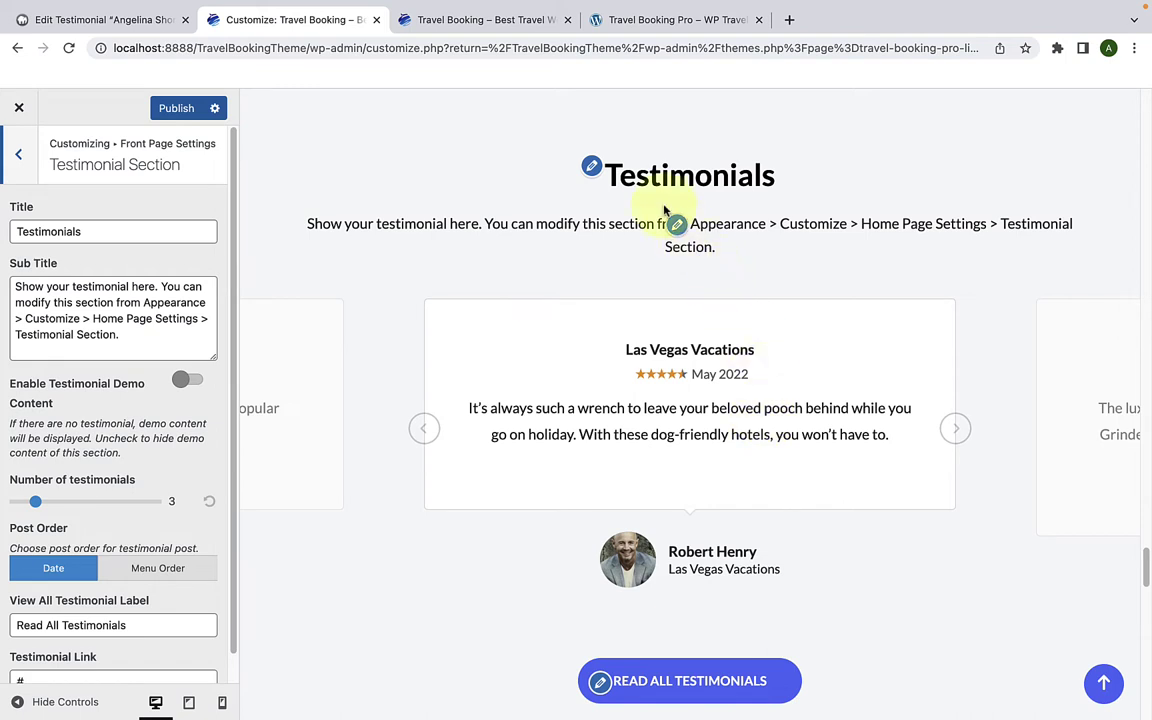
Step: Inspect the section title 'Testimonials' and the Sub Title text by selecting them
{"action": "left_click_drag", "start_coordinate": [110, 231], "coordinate": [13, 231]}
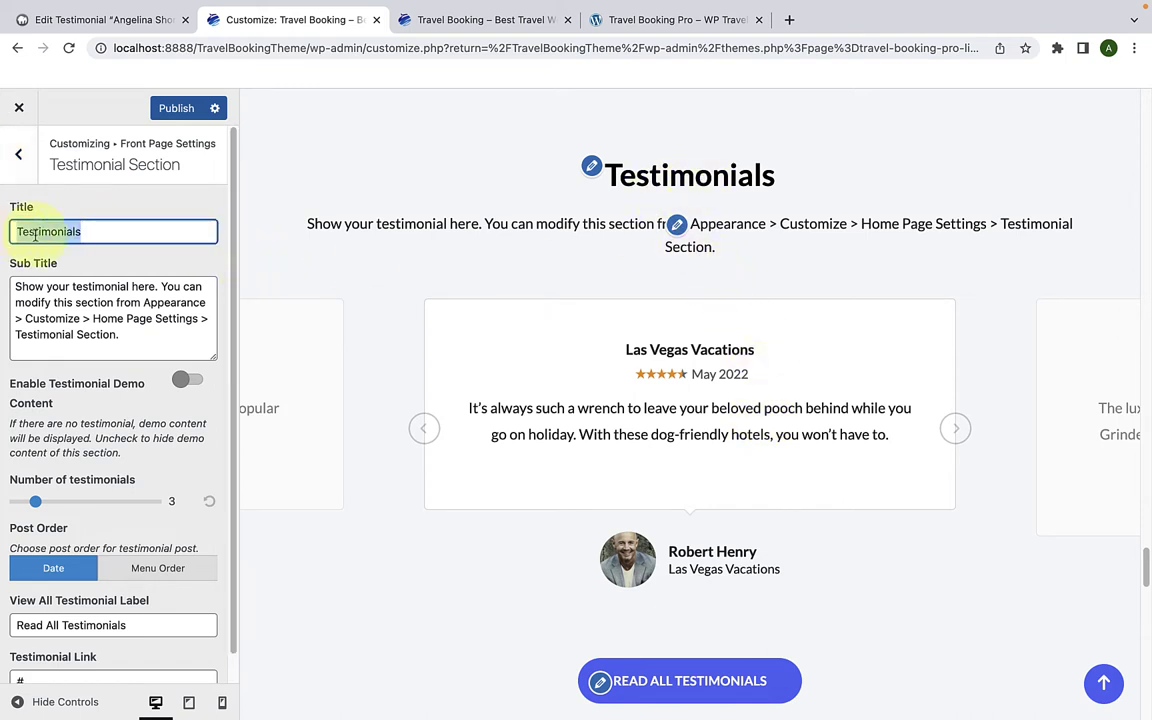
{"action": "left_click", "coordinate": [80, 231]}
{"action": "left_click", "coordinate": [466, 224]}
{"action": "triple_click", "coordinate": [466, 224]}
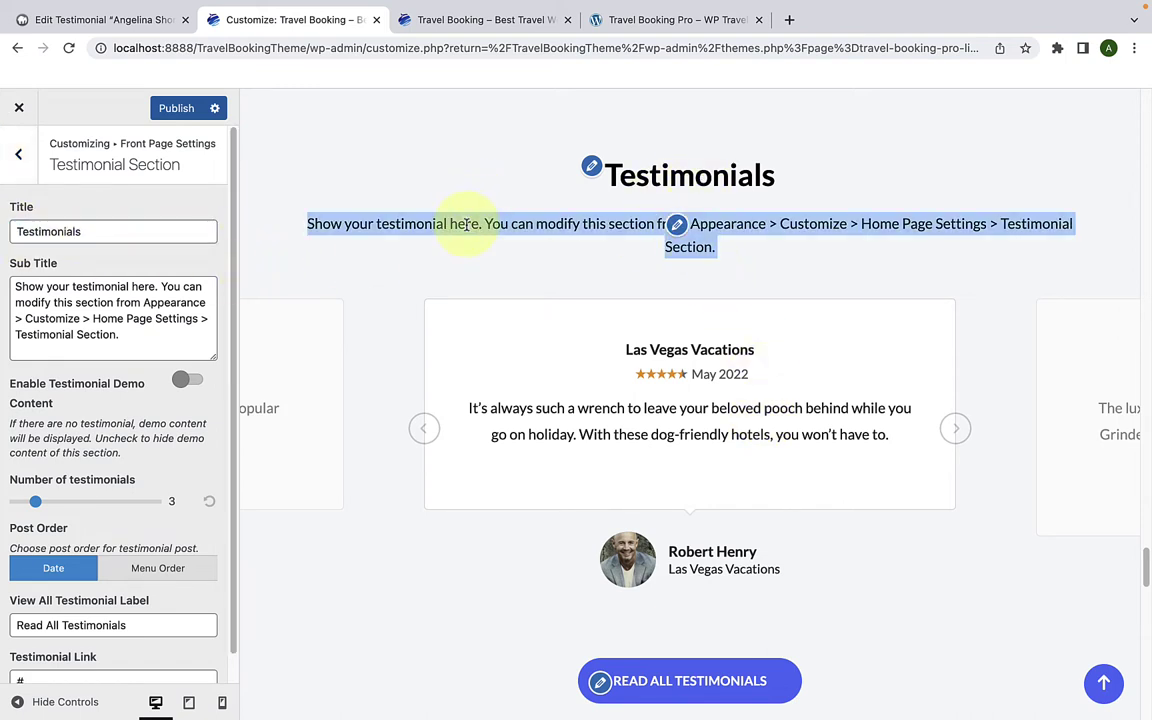
{"action": "left_click_drag", "start_coordinate": [119, 334], "coordinate": [5, 289]}
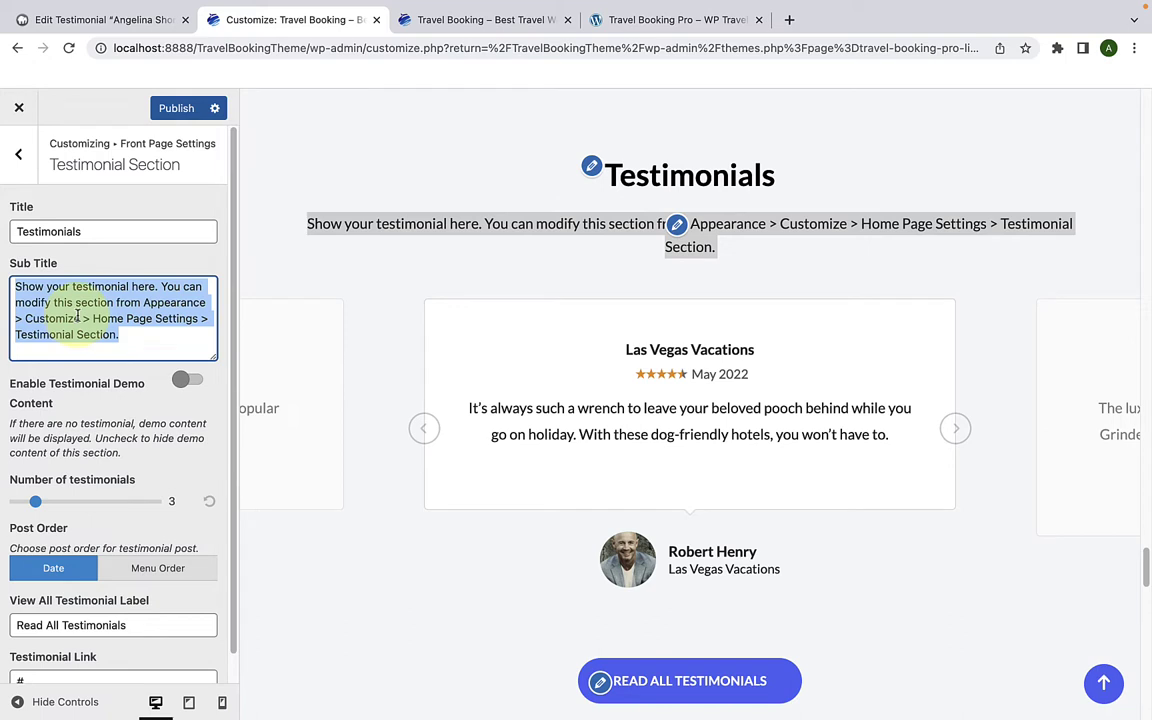
{"action": "left_click", "coordinate": [141, 340]}
Step: Keep the testimonial count at 3 and step the carousel through each testimonial's photo
{"action": "scroll", "coordinate": [125, 440], "scroll_direction": "down", "scroll_amount": 1}
{"action": "scroll", "coordinate": [130, 456], "scroll_direction": "down", "scroll_amount": 1}
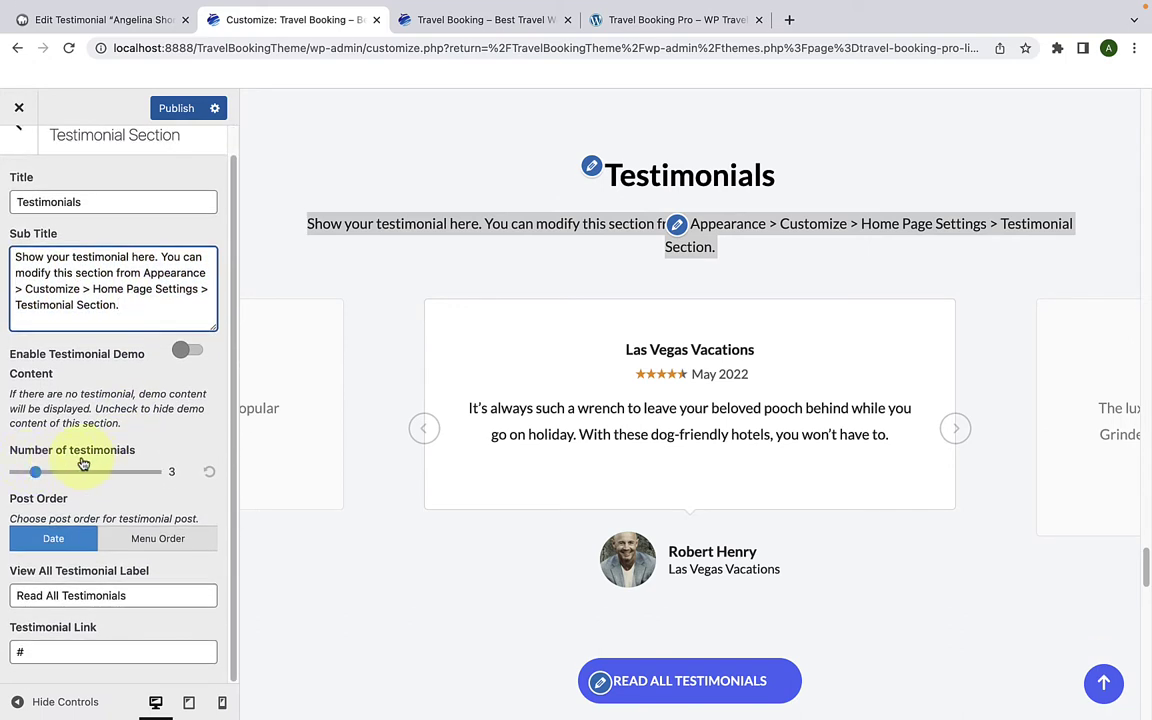
{"action": "left_click_drag", "start_coordinate": [35, 471], "coordinate": [38, 479]}
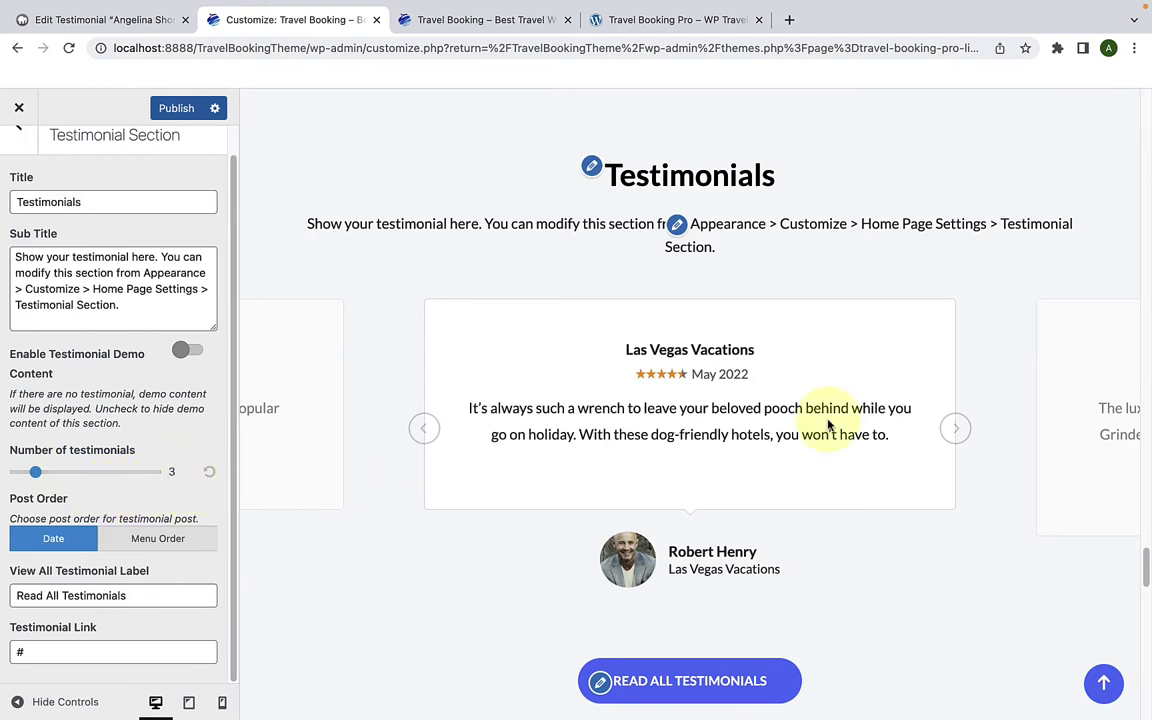
{"action": "left_click", "coordinate": [956, 429]}
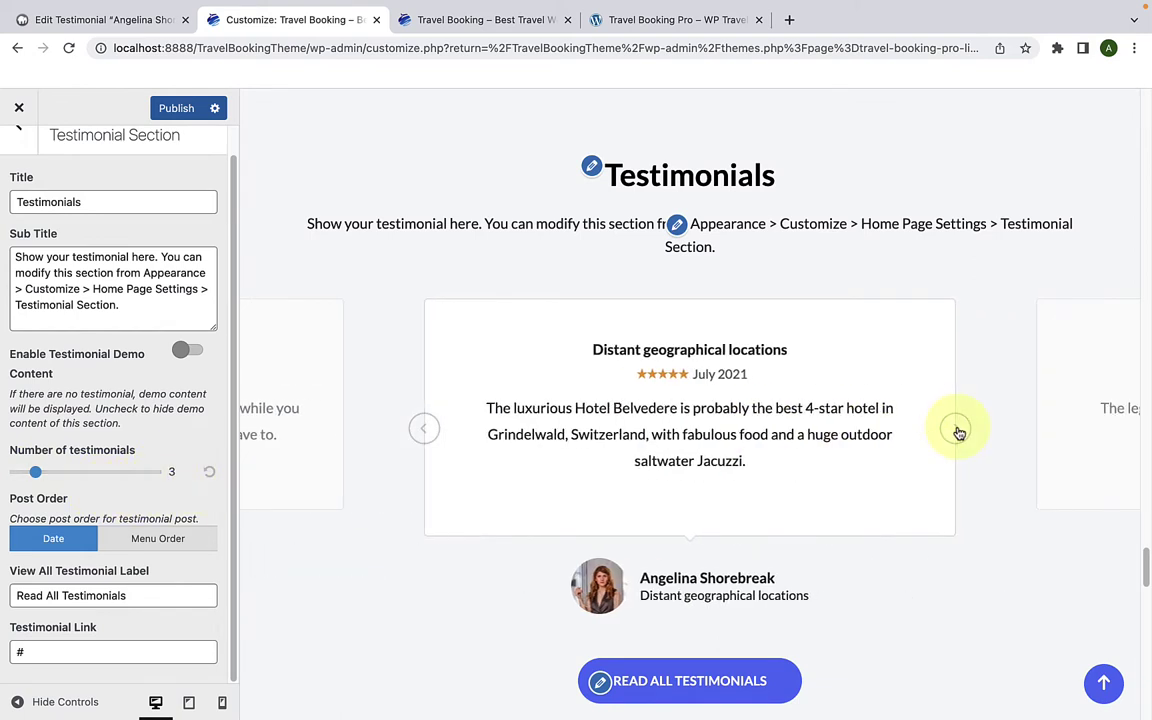
{"action": "left_click", "coordinate": [959, 432]}
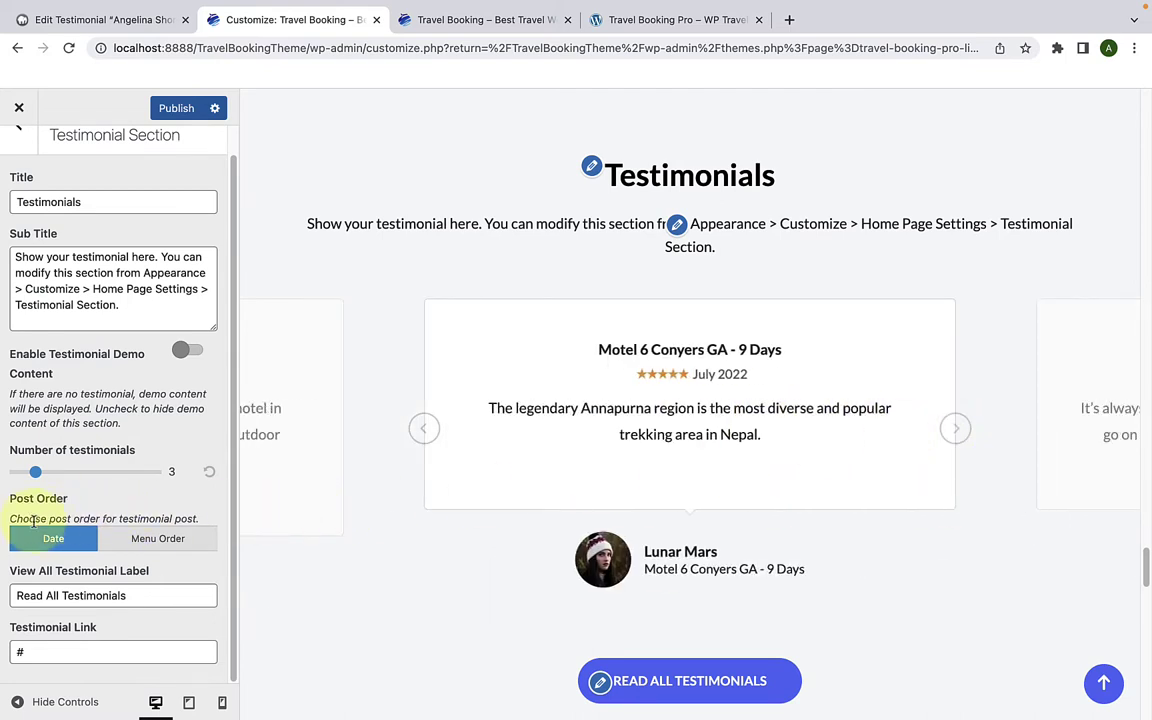
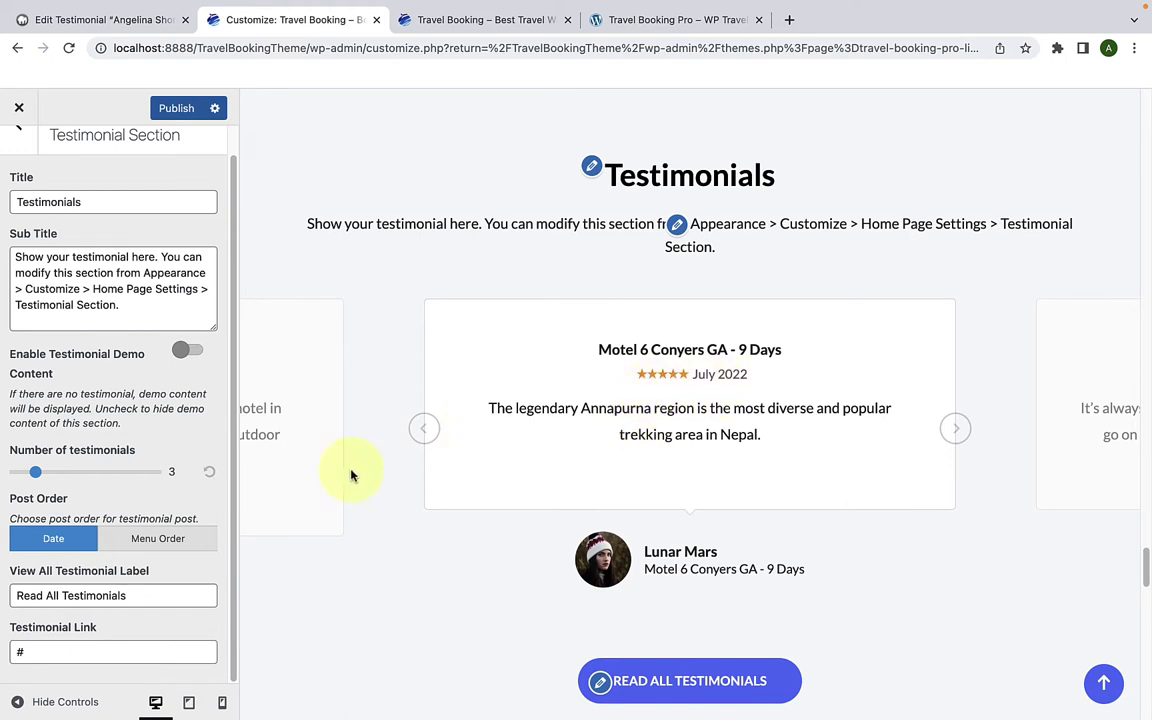
Step: Order homepage testimonials by Menu Order and review the three testimonials under All Testimonials
{"action": "left_click", "coordinate": [157, 541]}
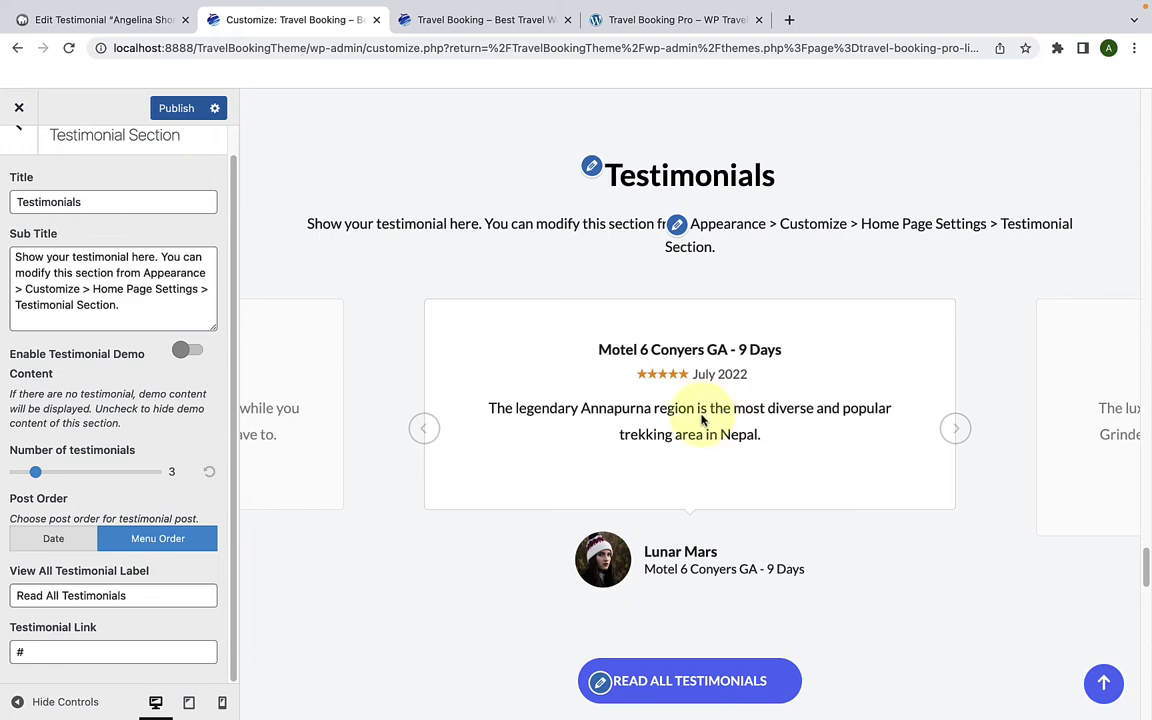
{"action": "left_click", "coordinate": [138, 19]}
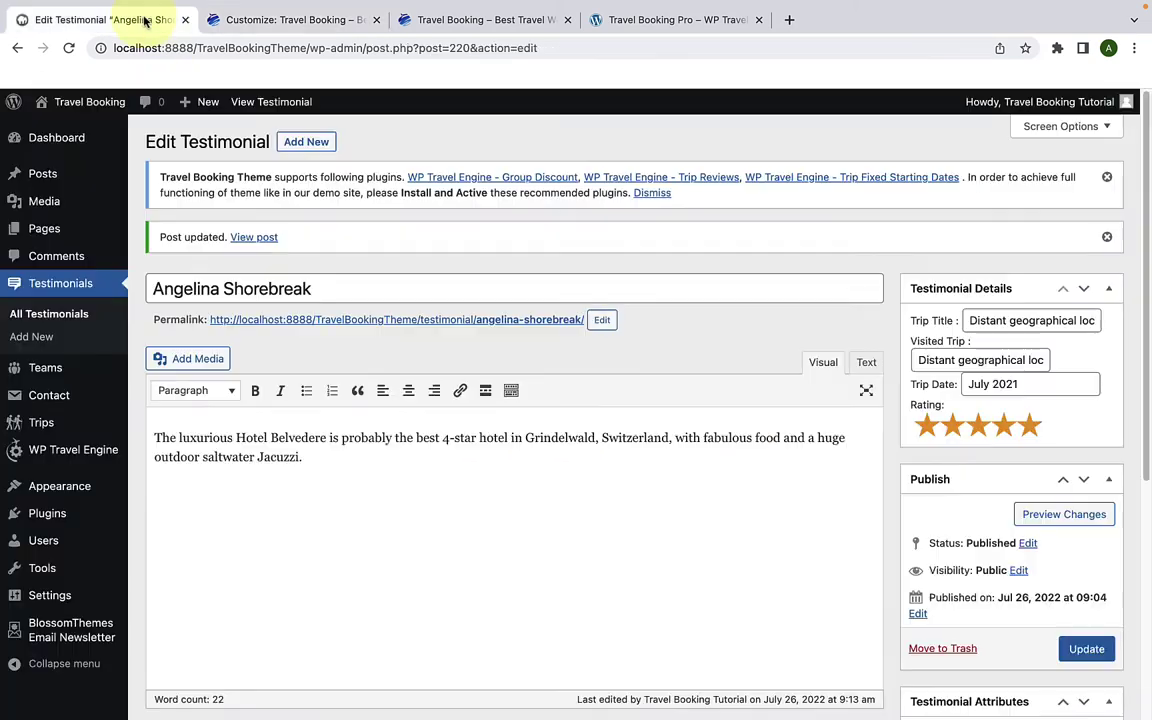
{"action": "left_click", "coordinate": [75, 318]}
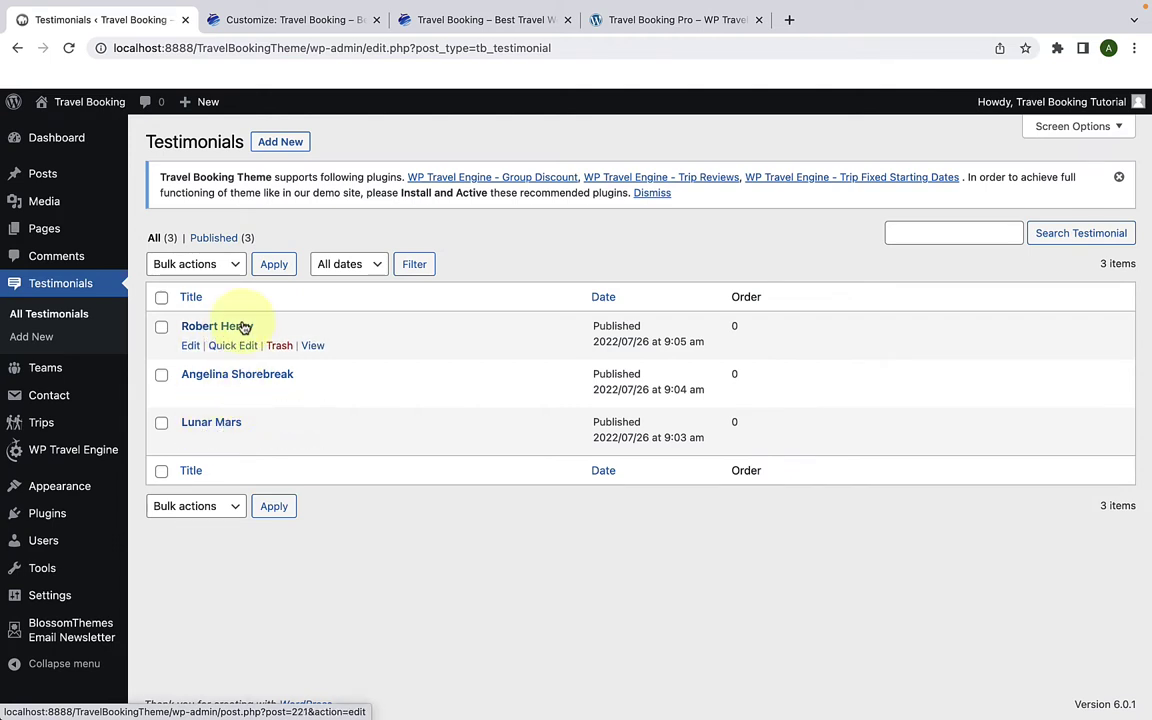
{"action": "left_click", "coordinate": [314, 20]}
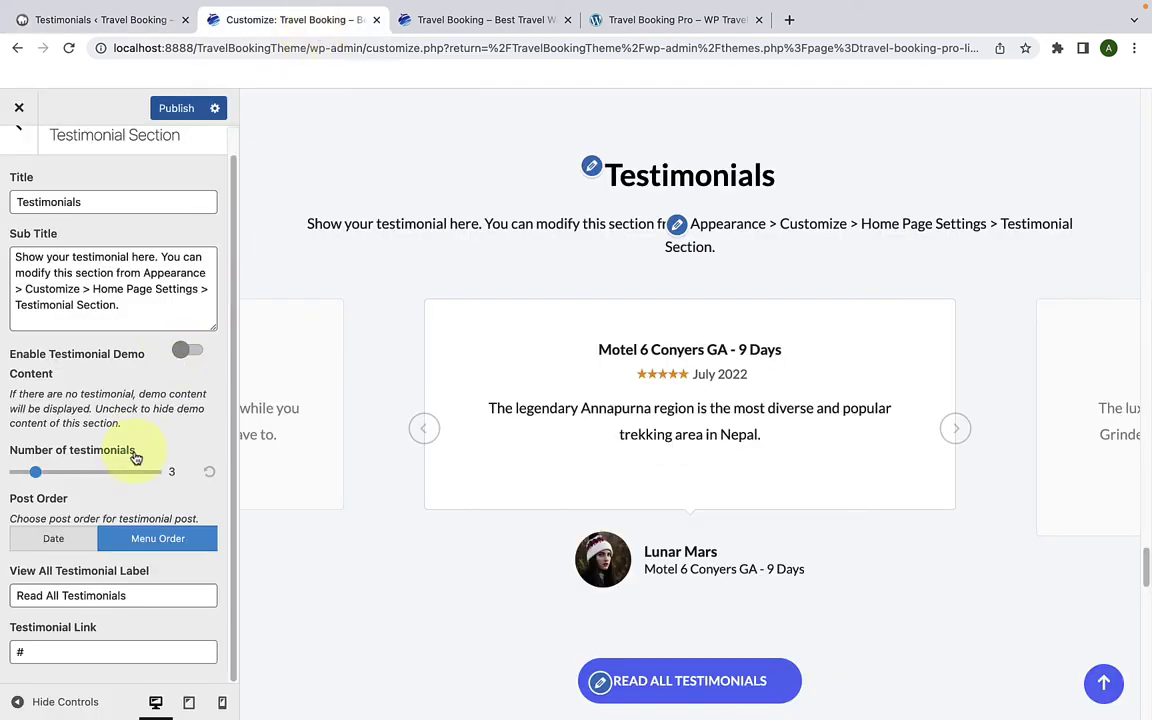
Step: Switch testimonial Post Order back to Date, leaving the Read All Testimonials label unchanged
{"action": "left_click", "coordinate": [55, 539]}
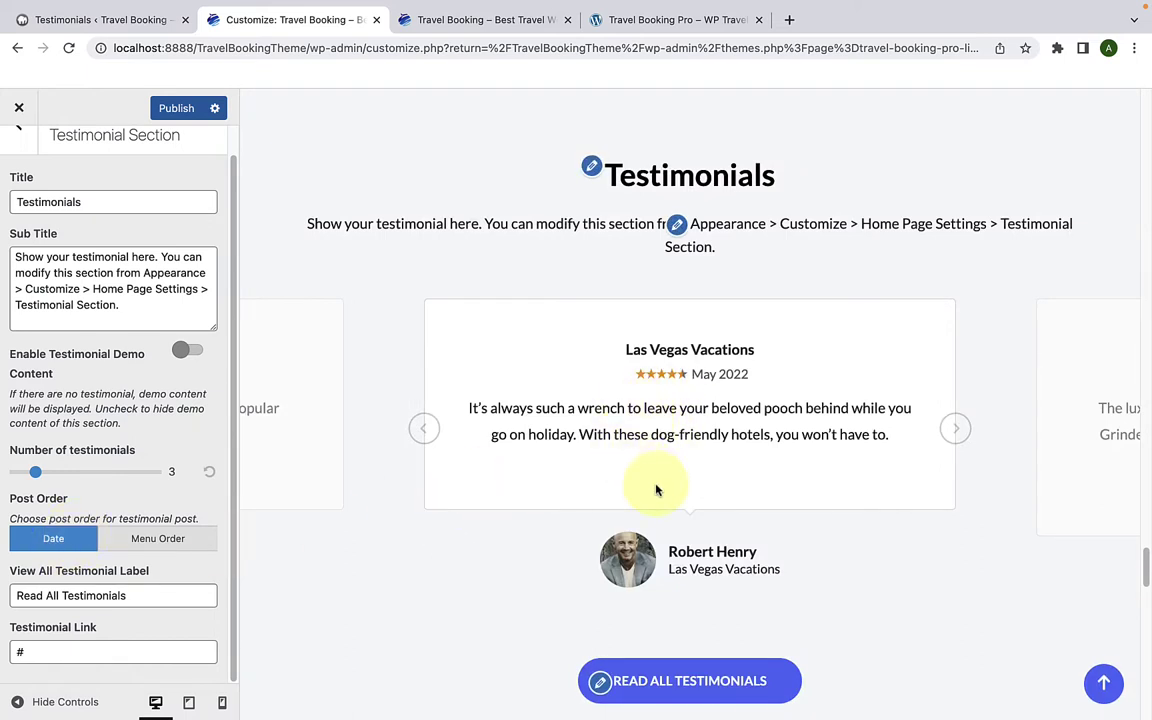
{"action": "scroll", "coordinate": [635, 495], "scroll_direction": "down", "scroll_amount": 1}
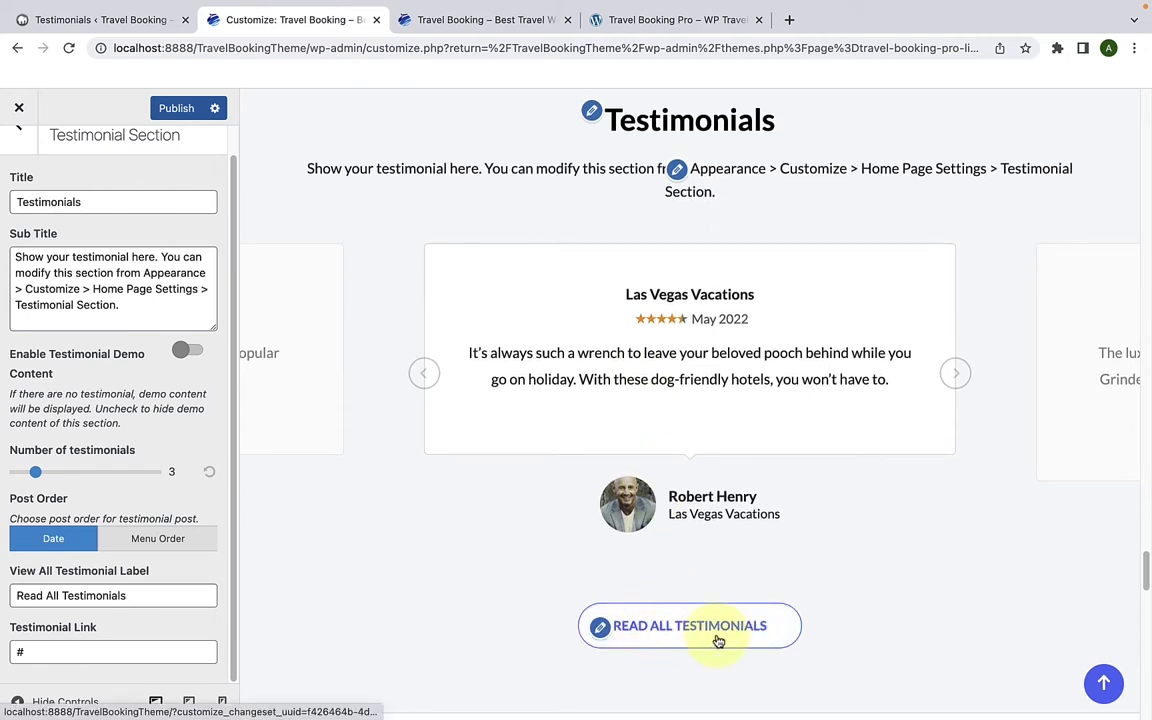
{"action": "left_click_drag", "start_coordinate": [130, 596], "coordinate": [10, 609]}
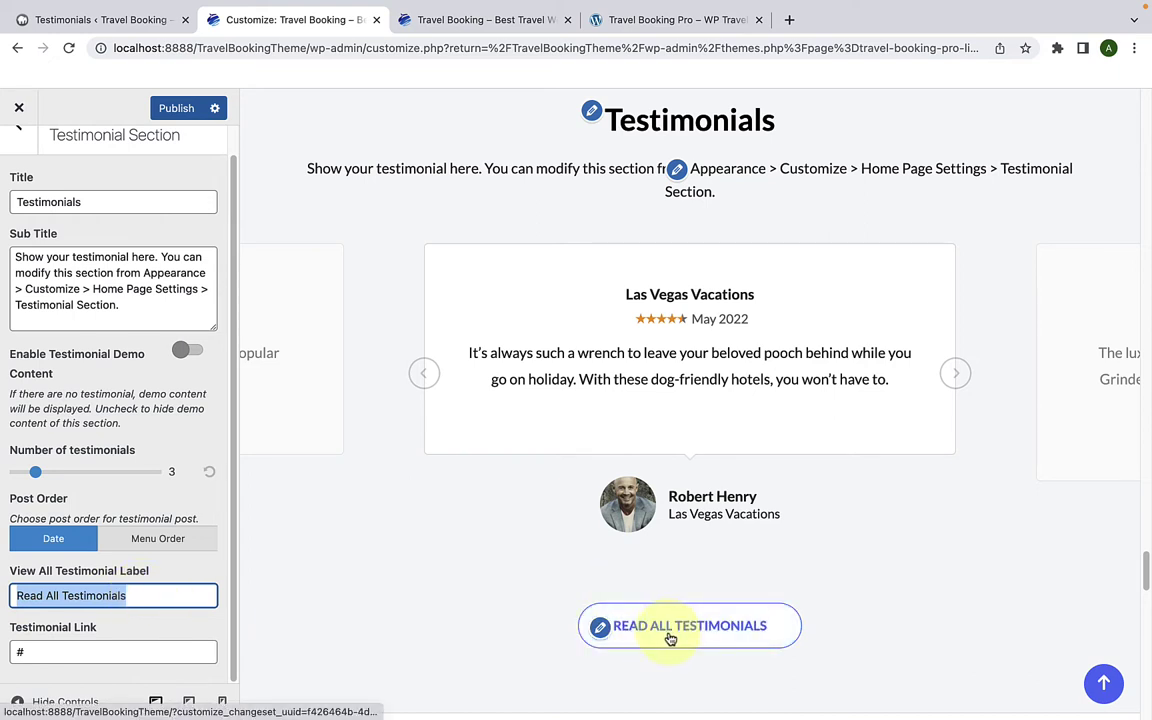
{"action": "left_click", "coordinate": [140, 604]}
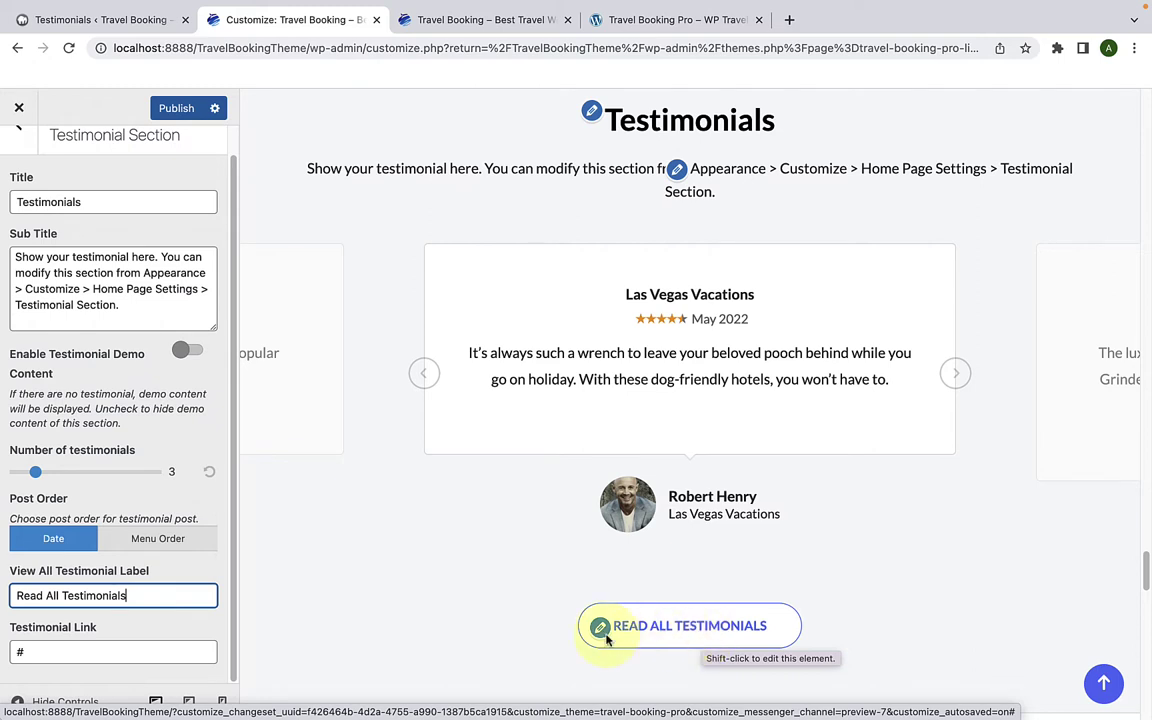
Step: Replace the '#' Testimonial Link with localhost:8888/TravelBookingTheme/ and publish
{"action": "left_click", "coordinate": [15, 652]}
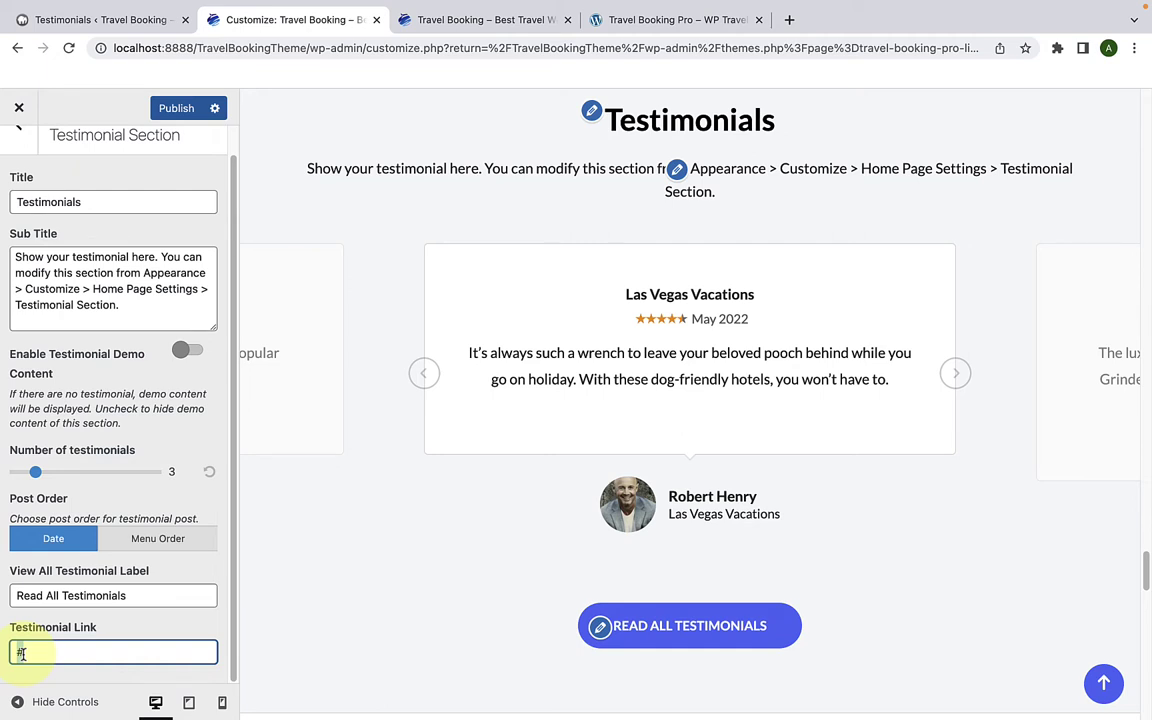
{"action": "left_click_drag", "start_coordinate": [20, 653], "coordinate": [100, 654]}
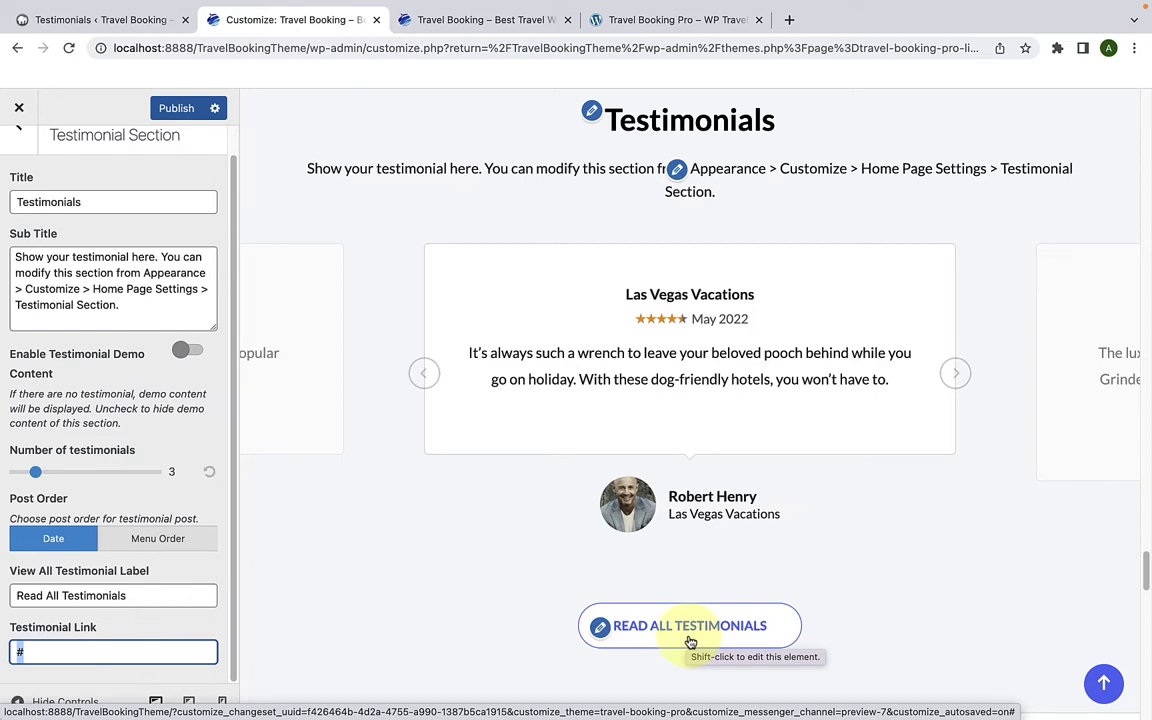
{"action": "type", "text": "localhost:8888/TravelBookingTheme/"}
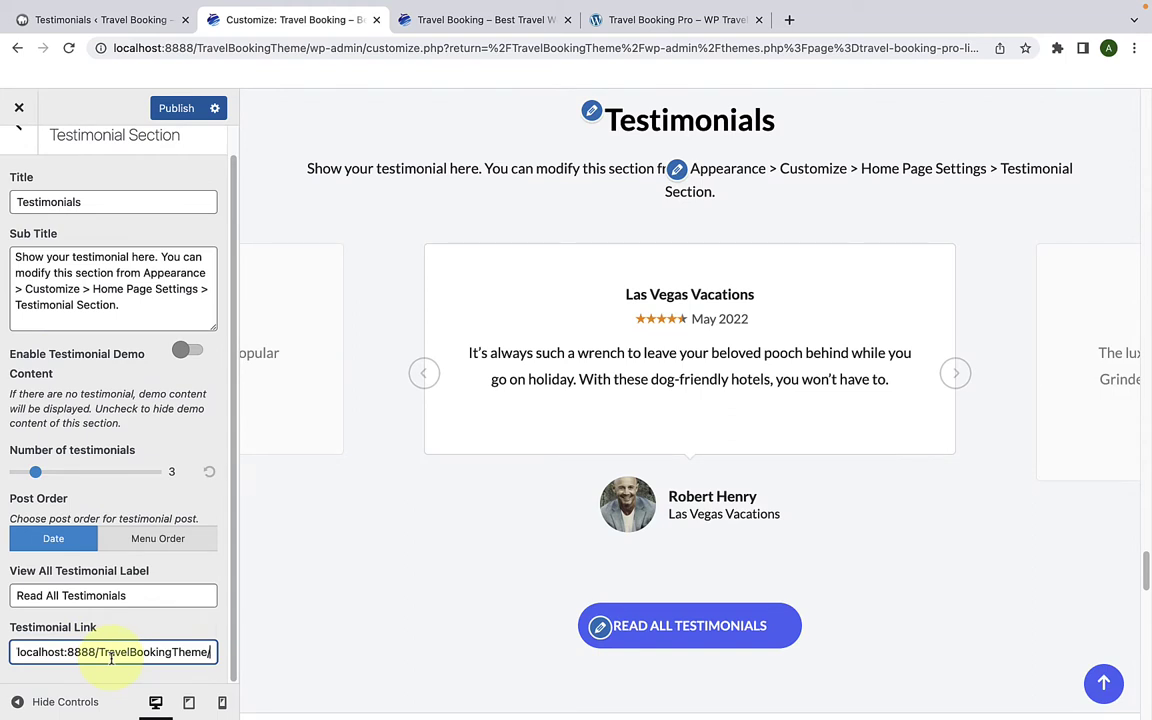
{"action": "left_click", "coordinate": [170, 110]}
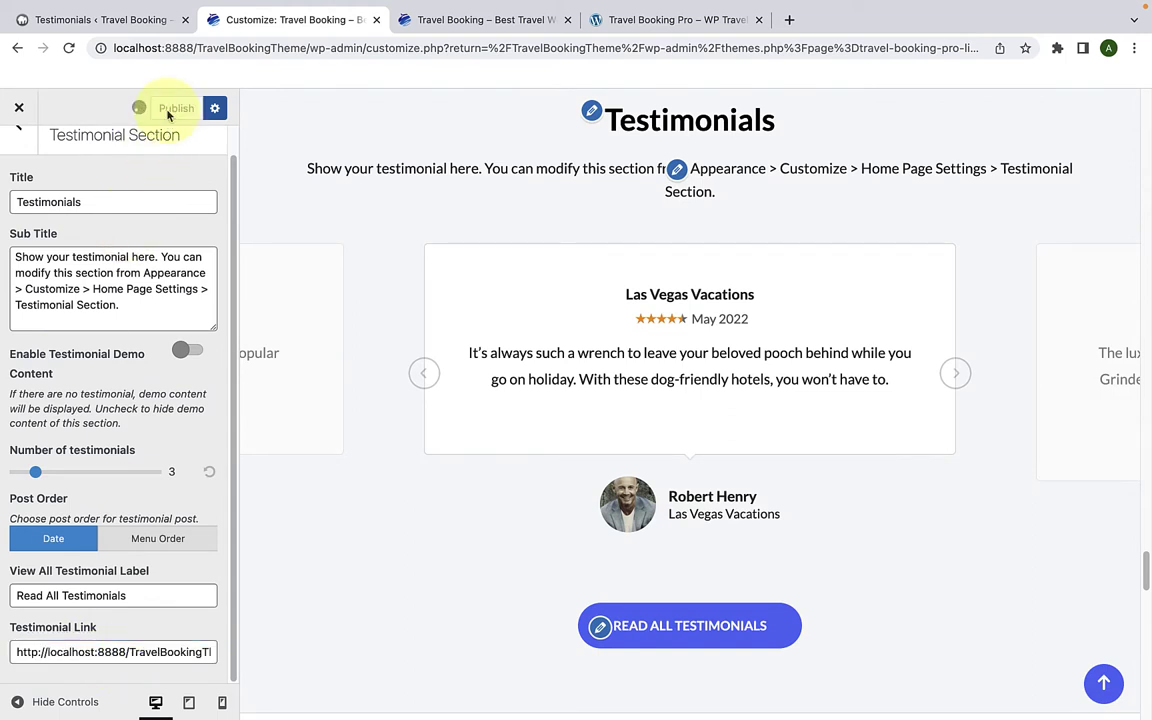
{"action": "left_click", "coordinate": [468, 28]}
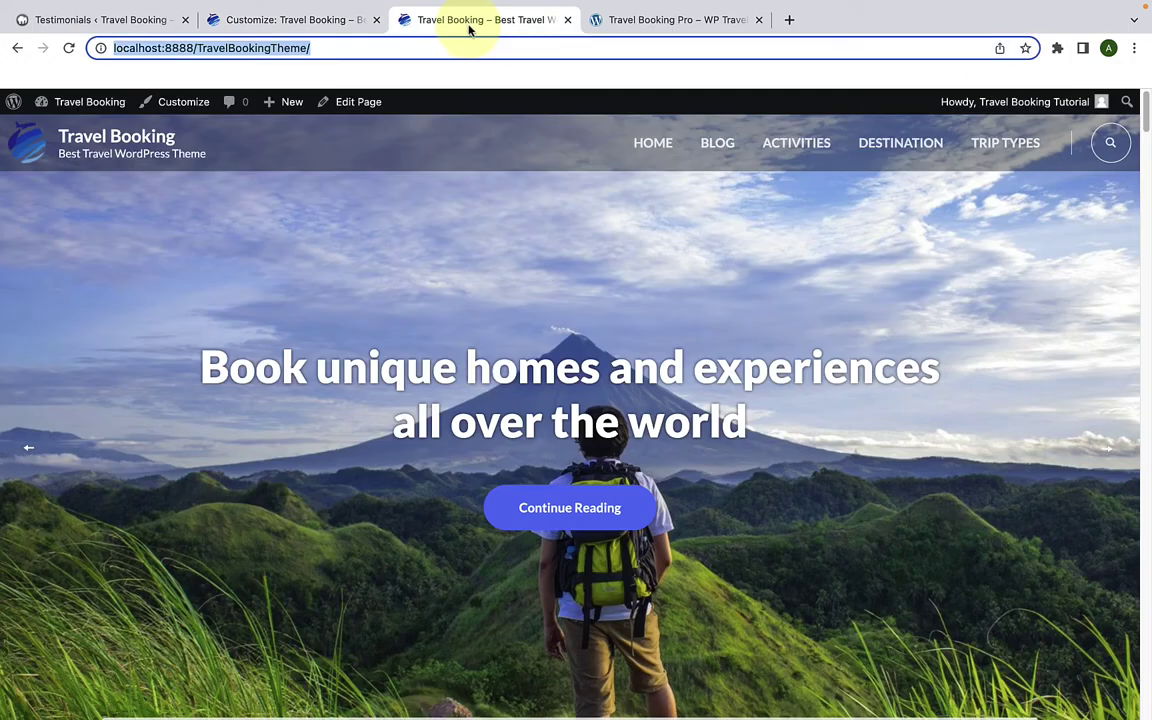
{"action": "scroll", "coordinate": [545, 350], "scroll_direction": "down", "scroll_amount": 15}
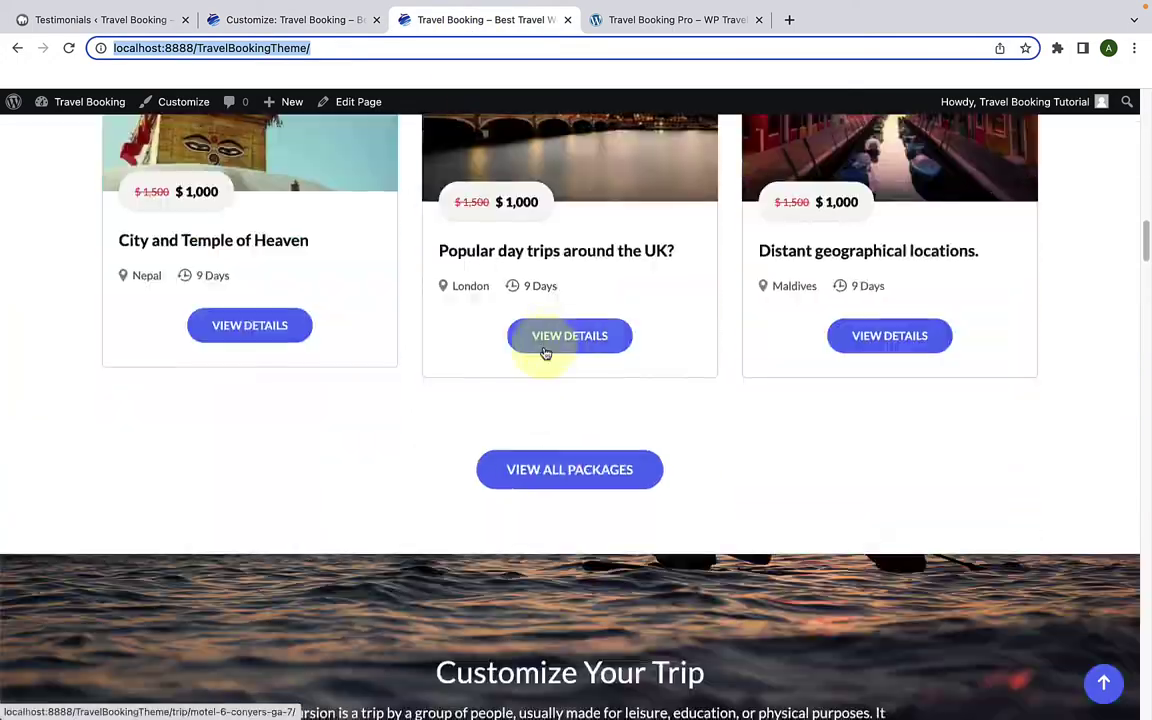
{"action": "scroll", "coordinate": [545, 352], "scroll_direction": "down", "scroll_amount": 20}
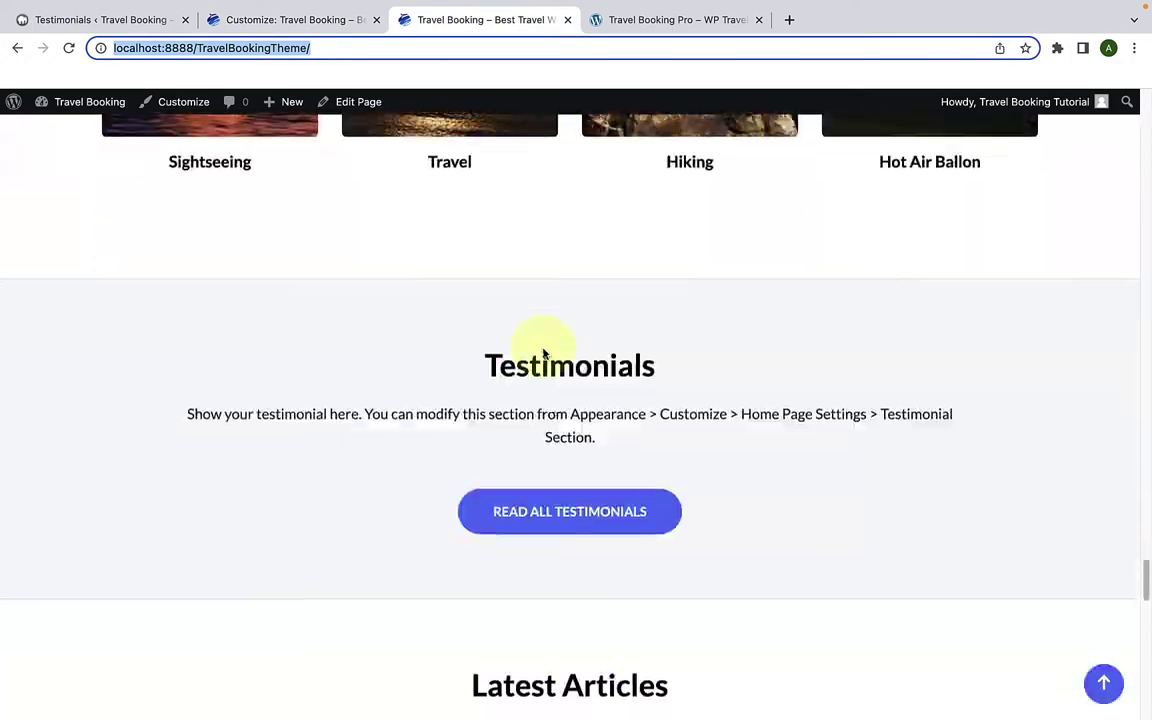
{"action": "scroll", "coordinate": [545, 350], "scroll_direction": "down", "scroll_amount": 5}
{"action": "scroll", "coordinate": [545, 350], "scroll_direction": "up", "scroll_amount": 3}
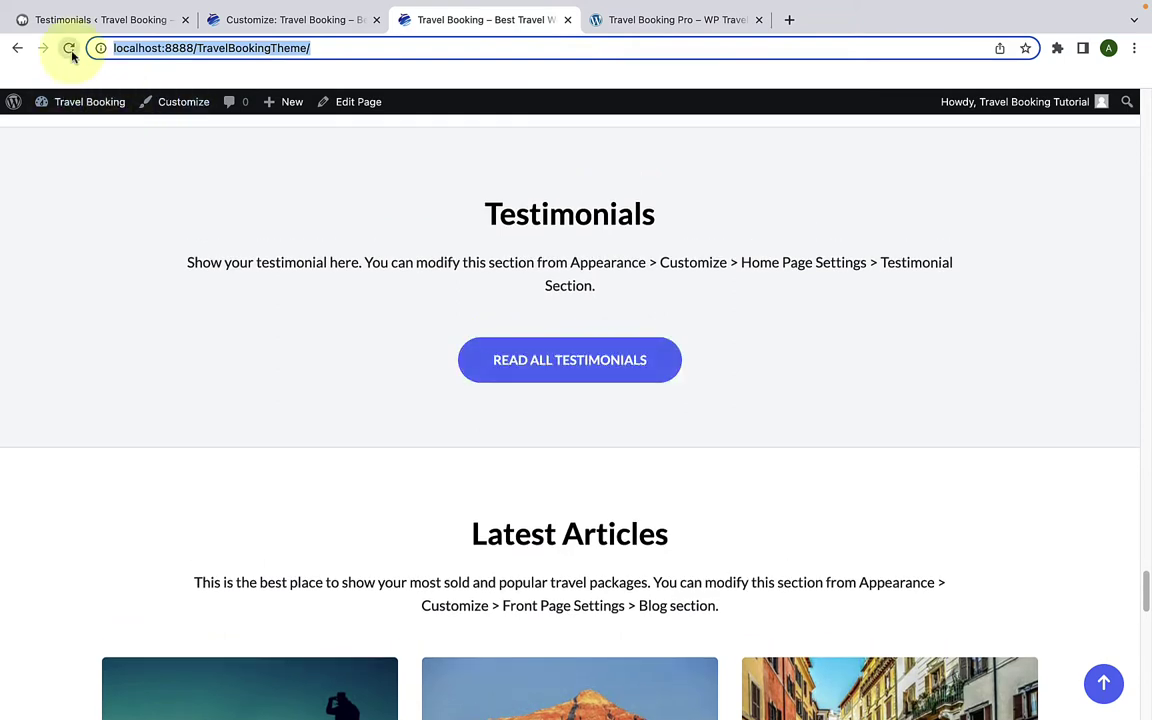
{"action": "left_click", "coordinate": [70, 50]}
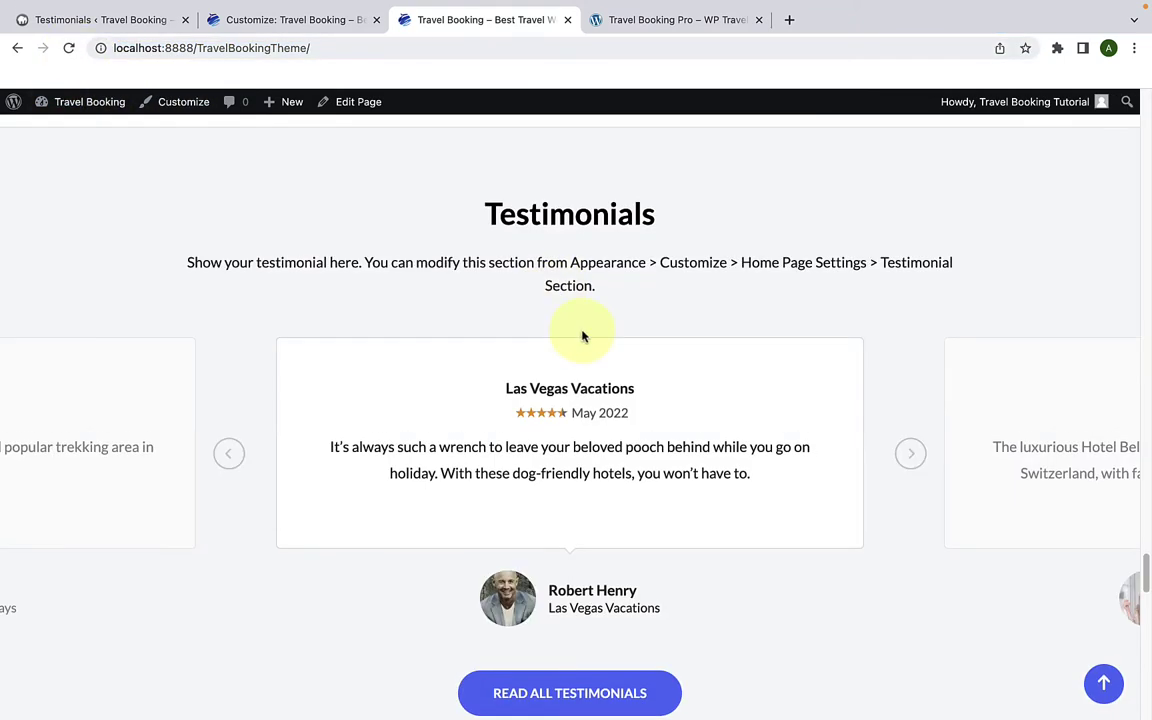
{"action": "left_click", "coordinate": [918, 462]}
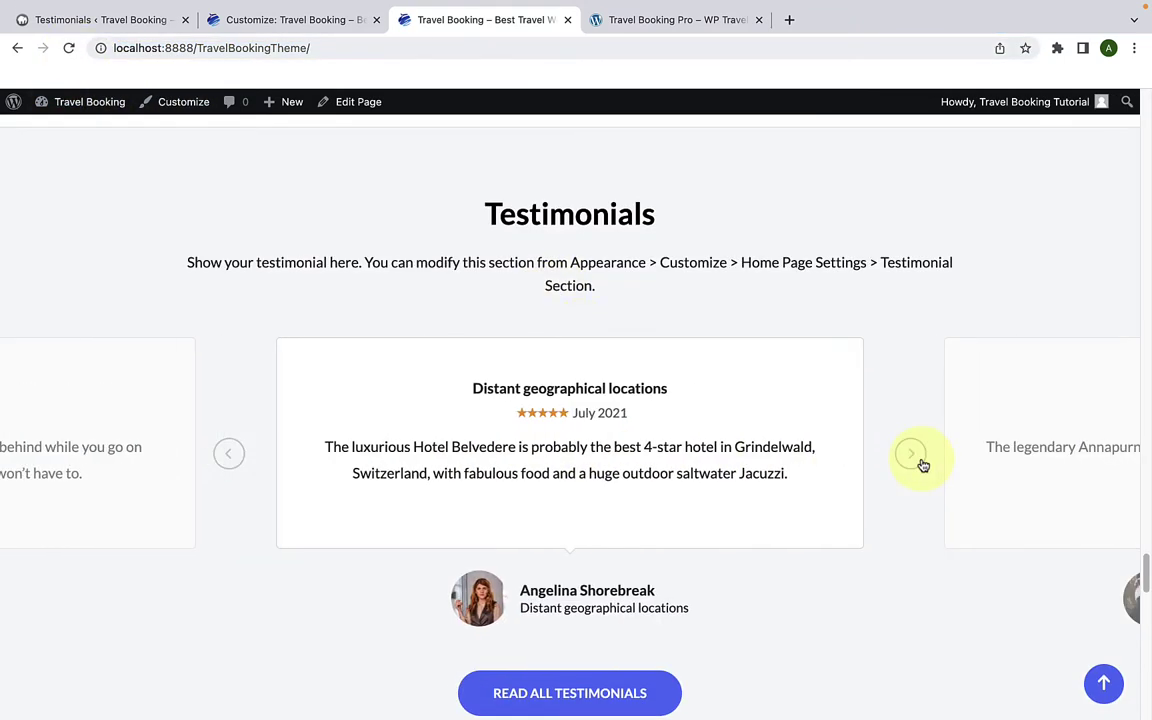
{"action": "left_click", "coordinate": [922, 465]}
{"action": "left_click", "coordinate": [922, 465]}
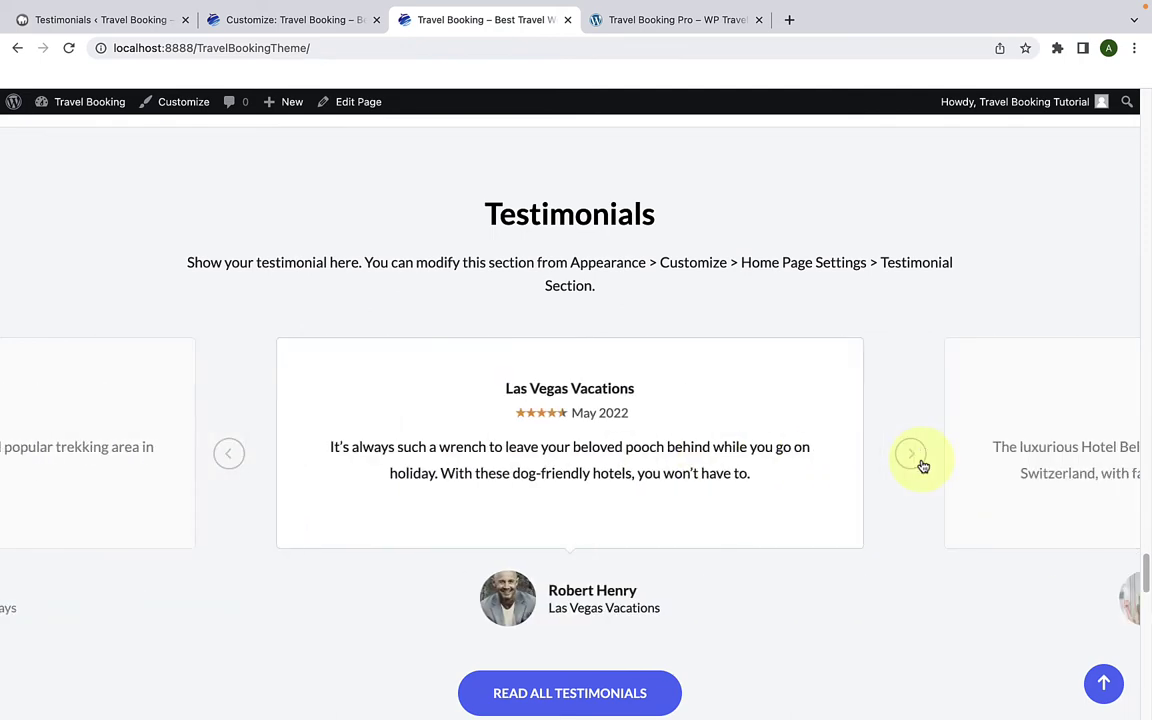
{"action": "left_click", "coordinate": [311, 24]}
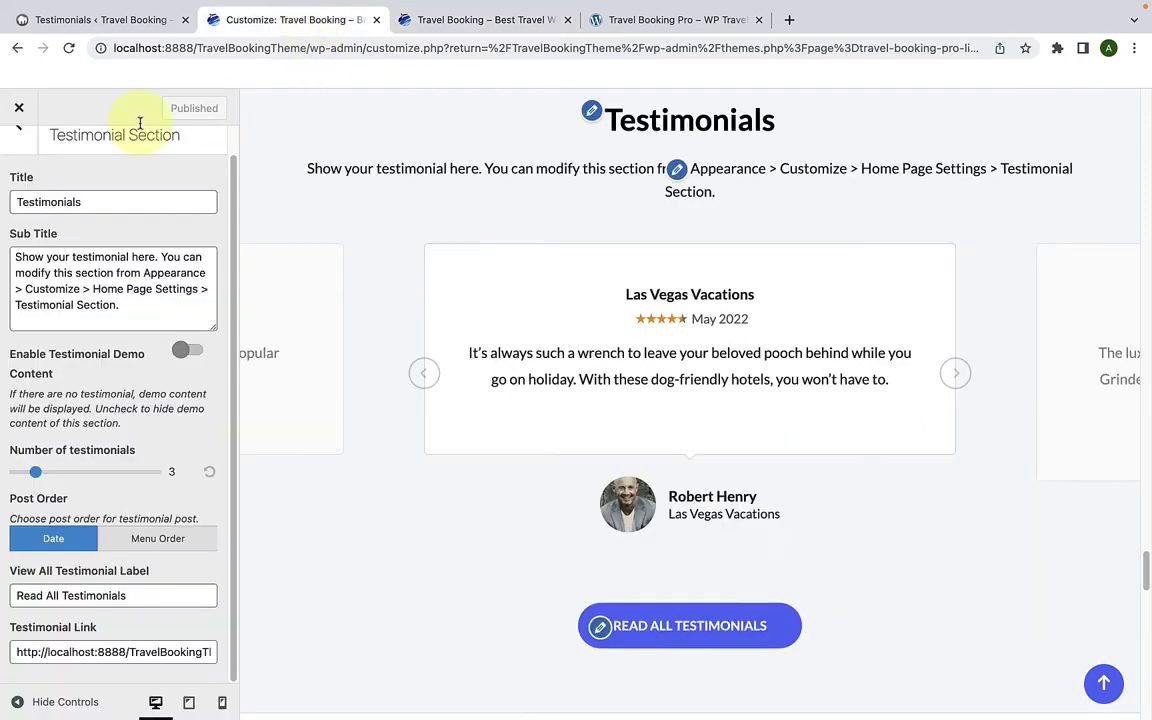
Step: Look over the Blog Section settings, then open the Client Section widget area
{"action": "left_click", "coordinate": [35, 142]}
{"action": "scroll", "coordinate": [85, 500], "scroll_direction": "down", "scroll_amount": 1}
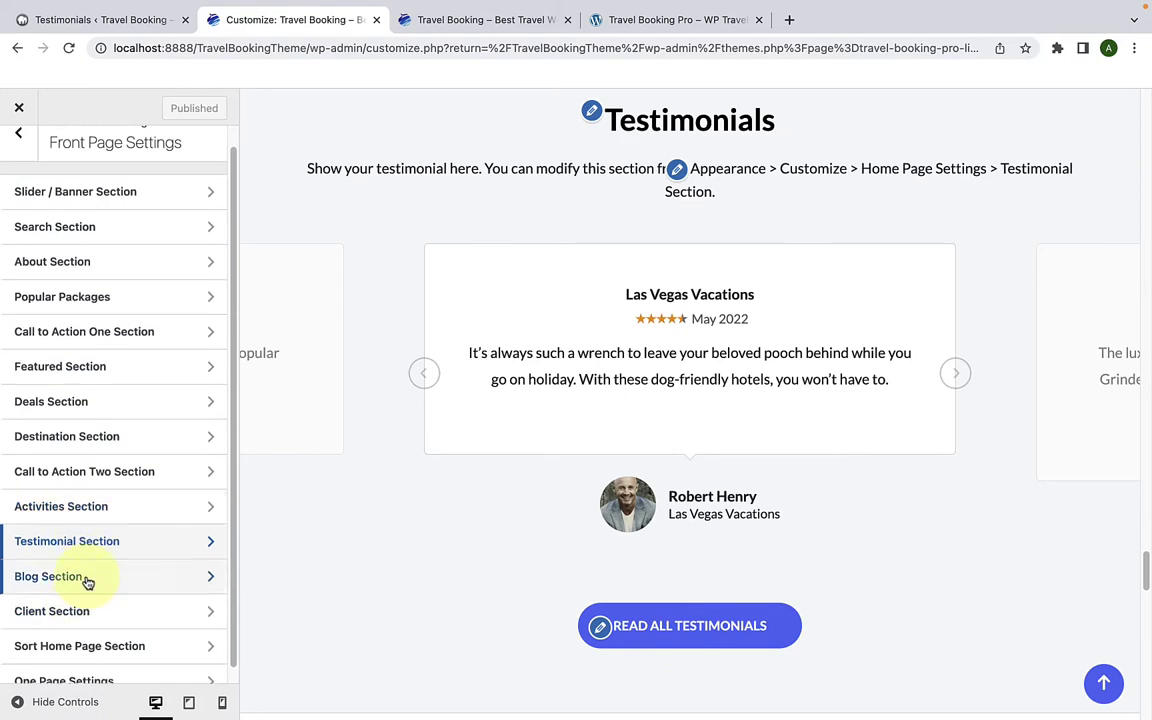
{"action": "left_click", "coordinate": [86, 580]}
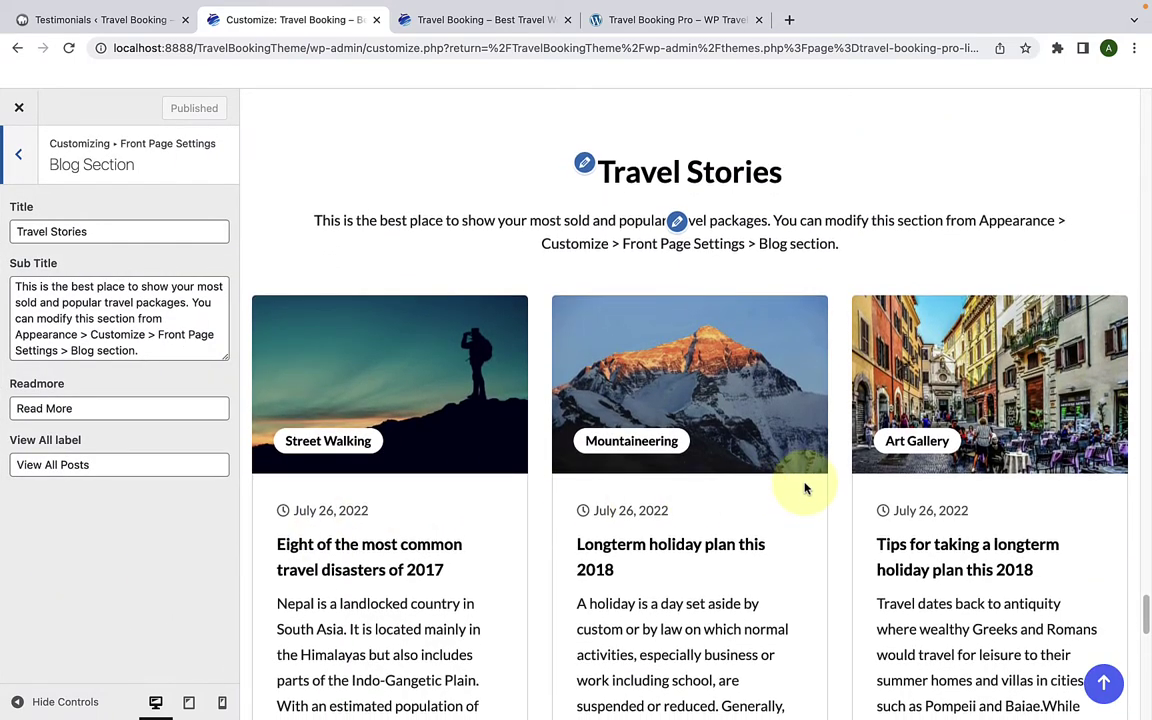
{"action": "scroll", "coordinate": [806, 488], "scroll_direction": "down", "scroll_amount": 2}
{"action": "scroll", "coordinate": [806, 488], "scroll_direction": "up", "scroll_amount": 1}
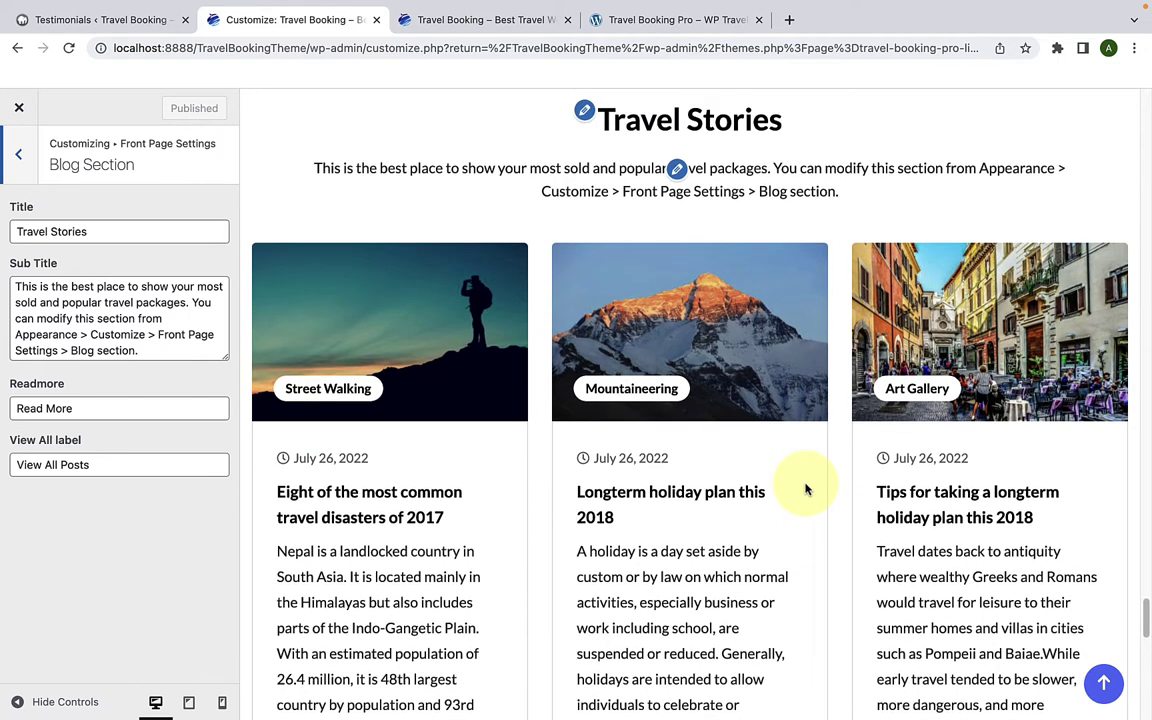
{"action": "left_click", "coordinate": [20, 156]}
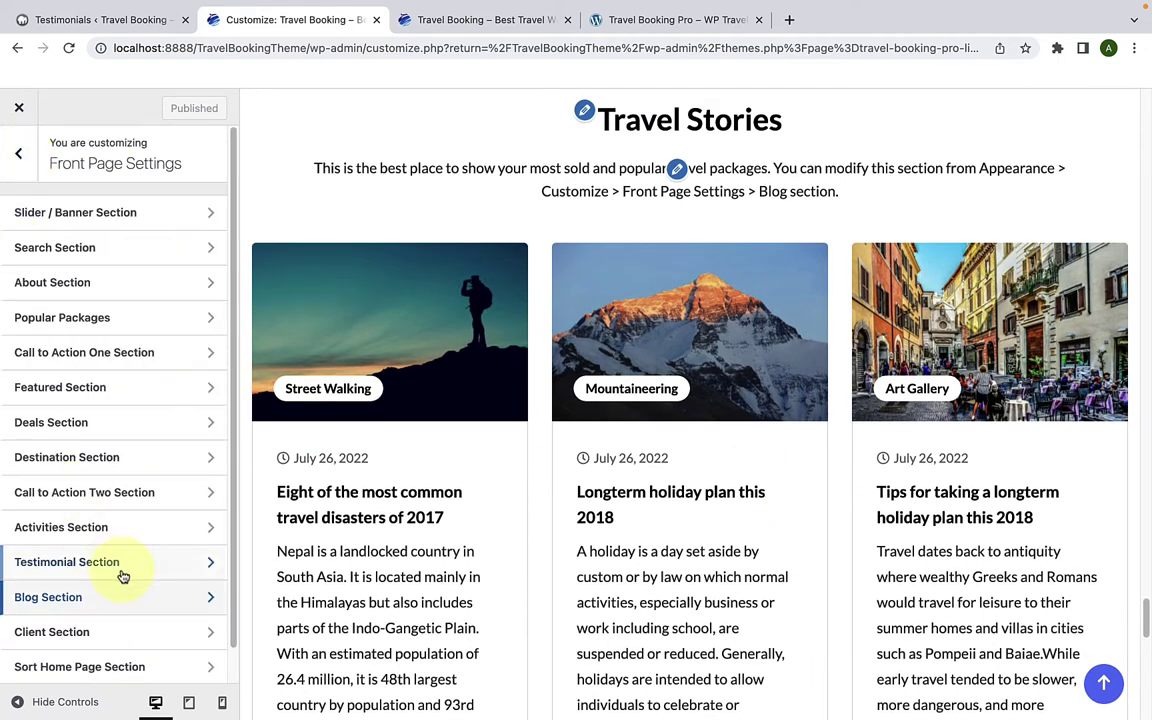
{"action": "scroll", "coordinate": [120, 590], "scroll_direction": "down", "scroll_amount": 1}
{"action": "left_click", "coordinate": [116, 612]}
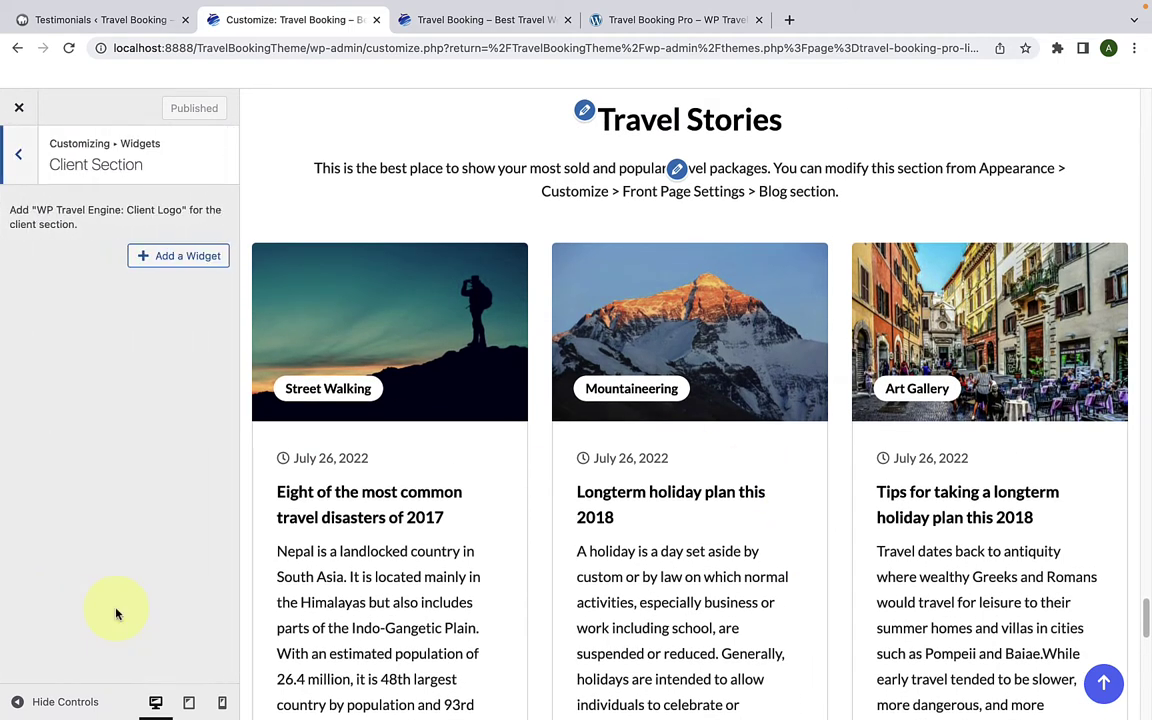
{"action": "scroll", "coordinate": [481, 496], "scroll_direction": "down", "scroll_amount": 10}
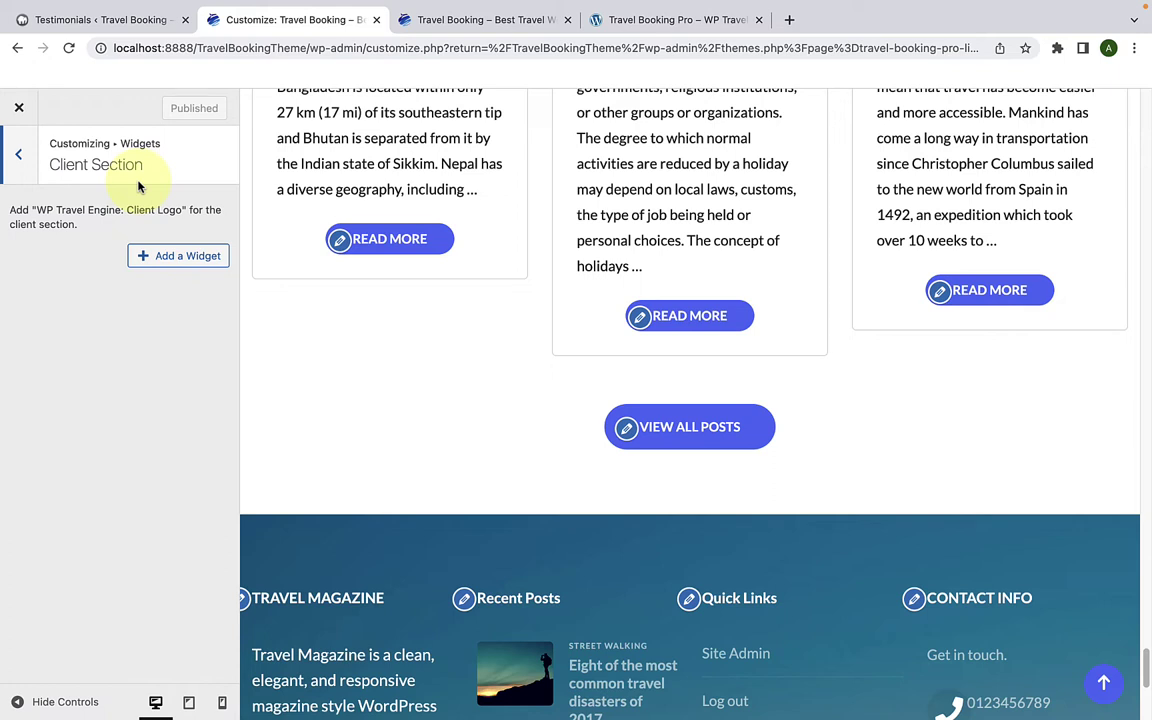
Step: Add the WP Travel Engine: Client Logo widget and title it 'As Featured In'
{"action": "left_click", "coordinate": [144, 262]}
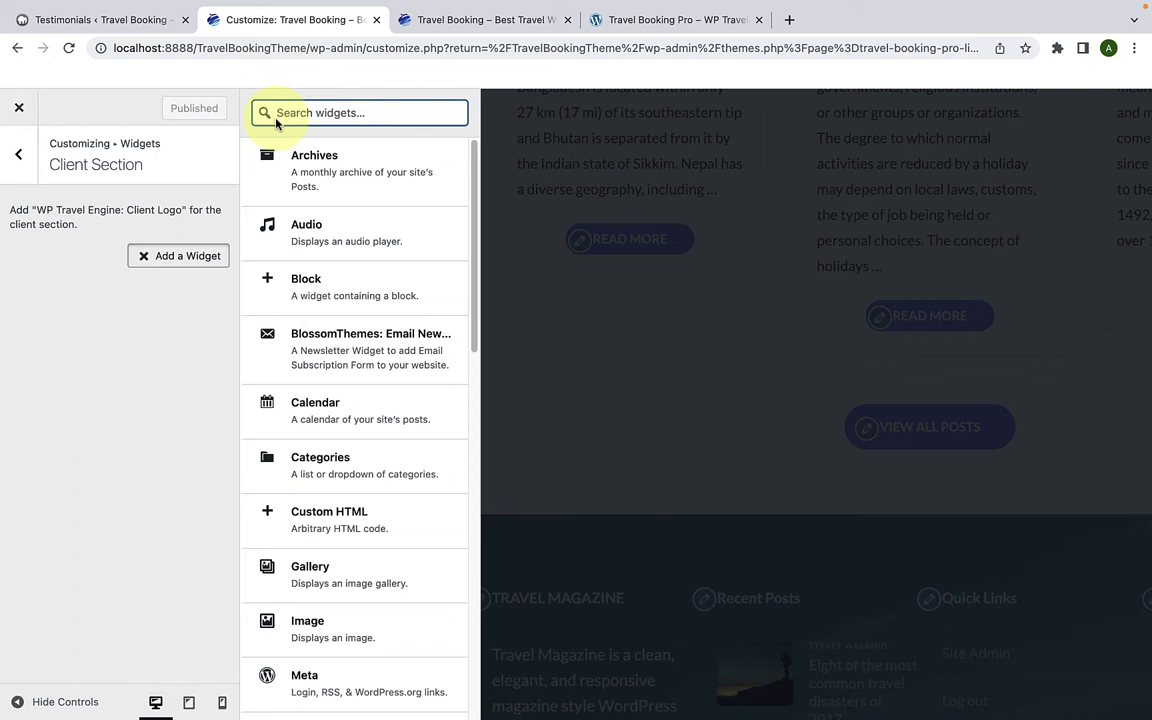
{"action": "type", "text": "client"}
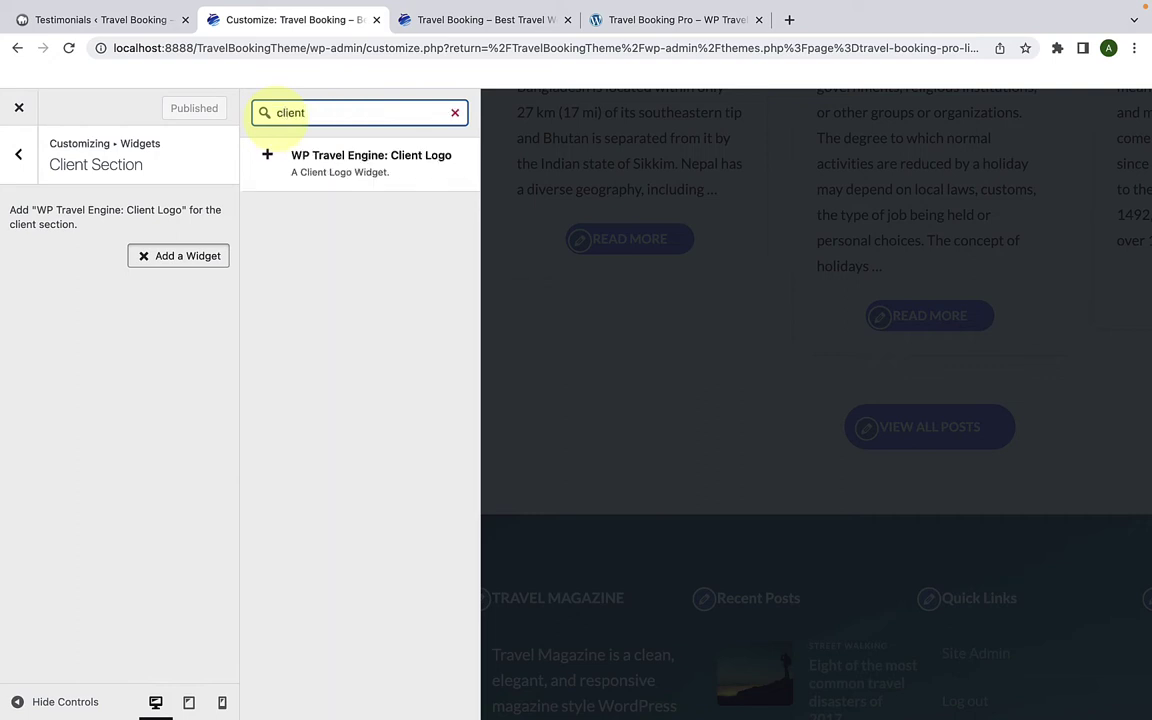
{"action": "left_click", "coordinate": [386, 175]}
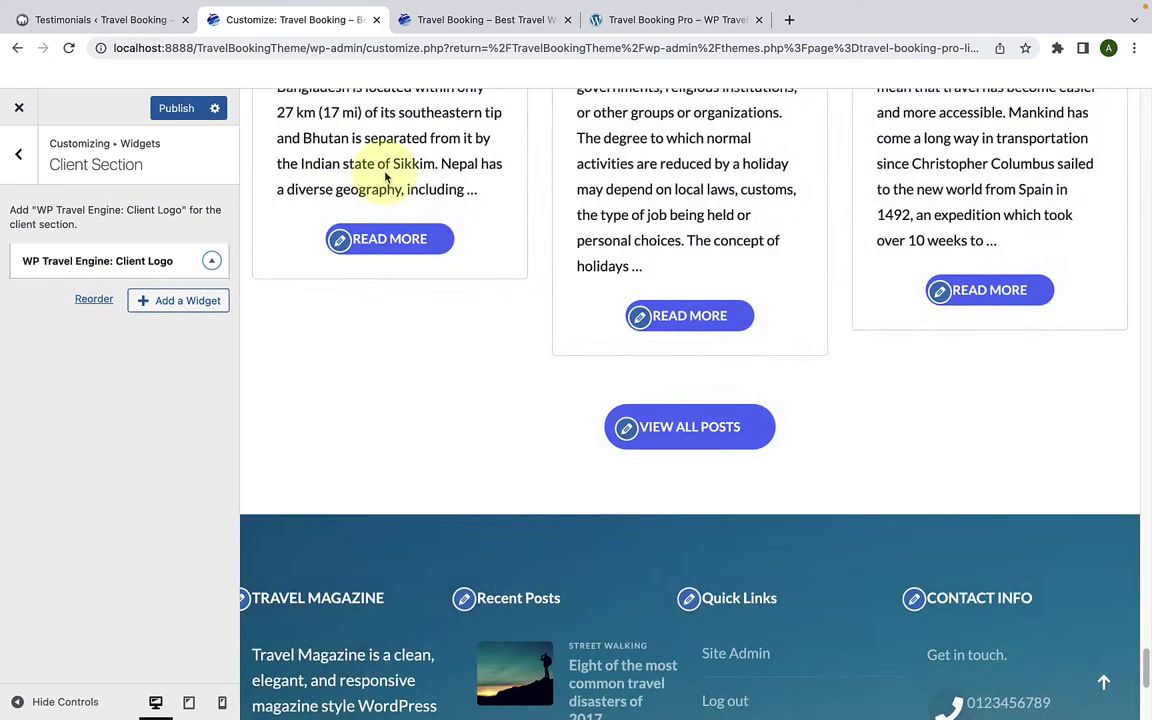
{"action": "left_click", "coordinate": [80, 319]}
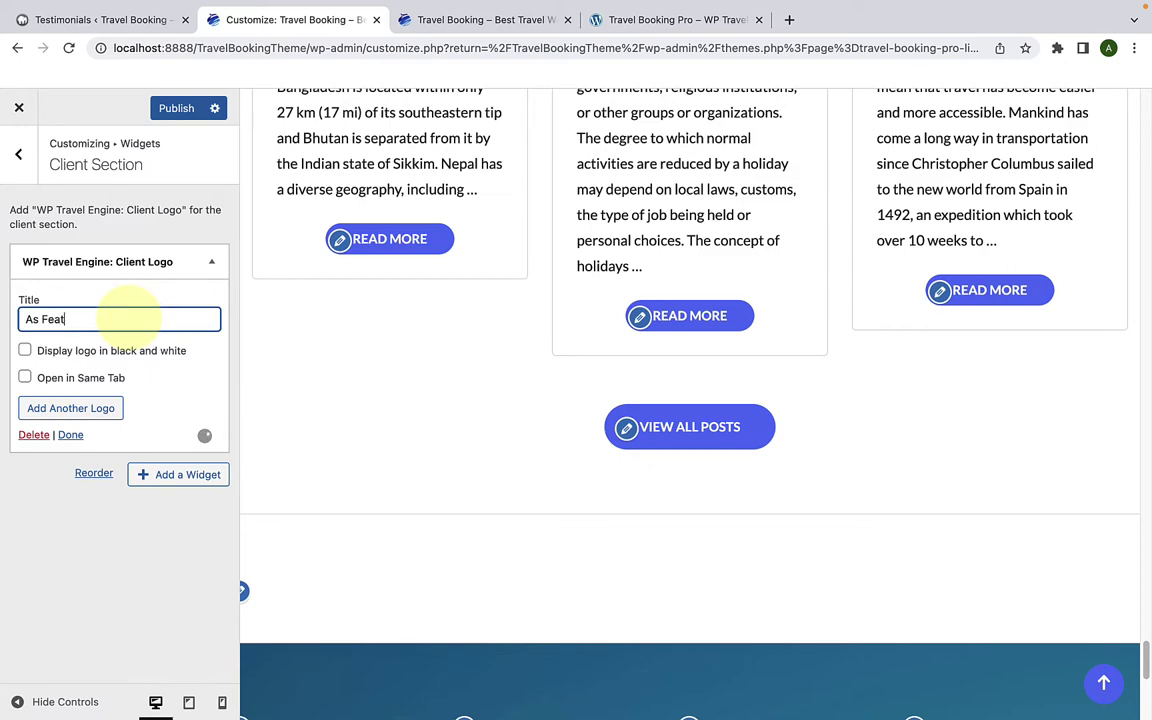
{"action": "type", "text": "As Featured In"}
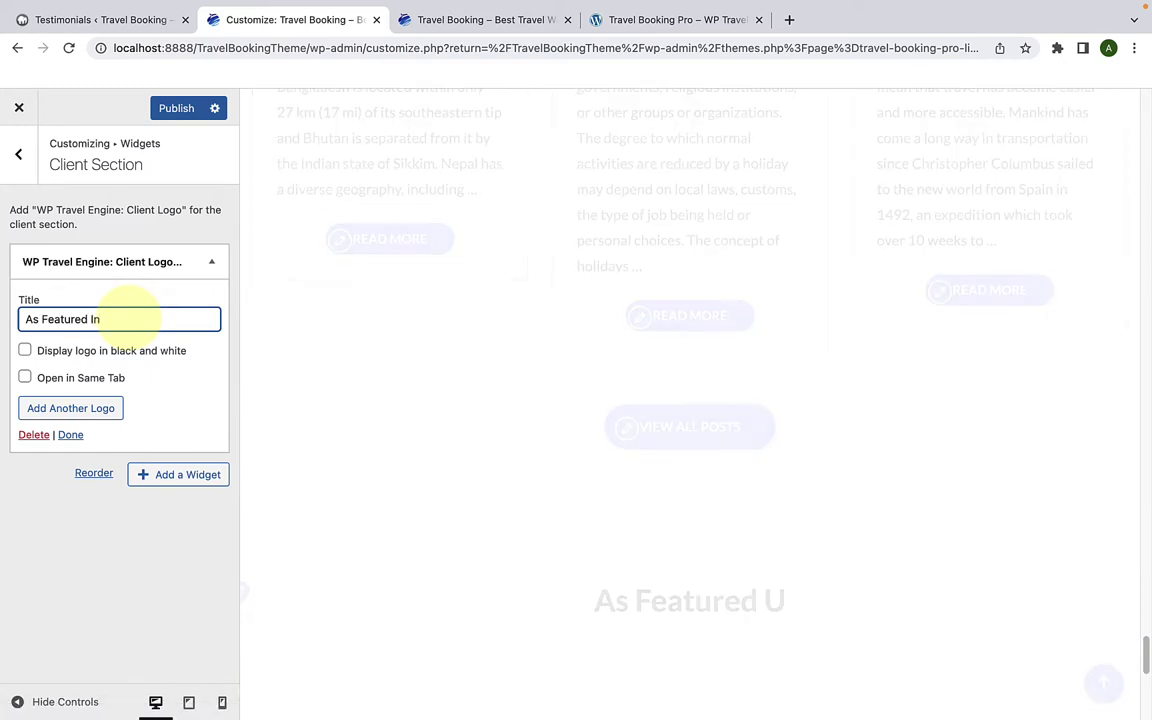
{"action": "scroll", "coordinate": [527, 393], "scroll_direction": "down", "scroll_amount": 5}
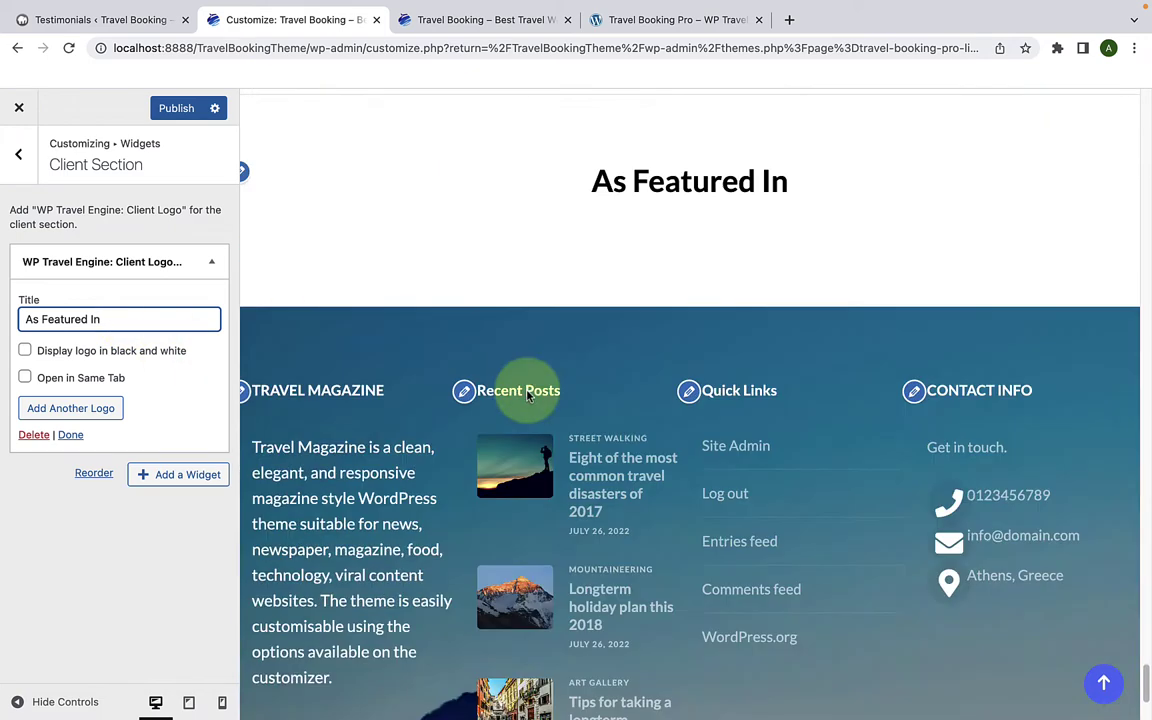
Step: Add the Lonely Planet and tripadvisor logos, each with a pasted featured link
{"action": "left_click", "coordinate": [96, 419]}
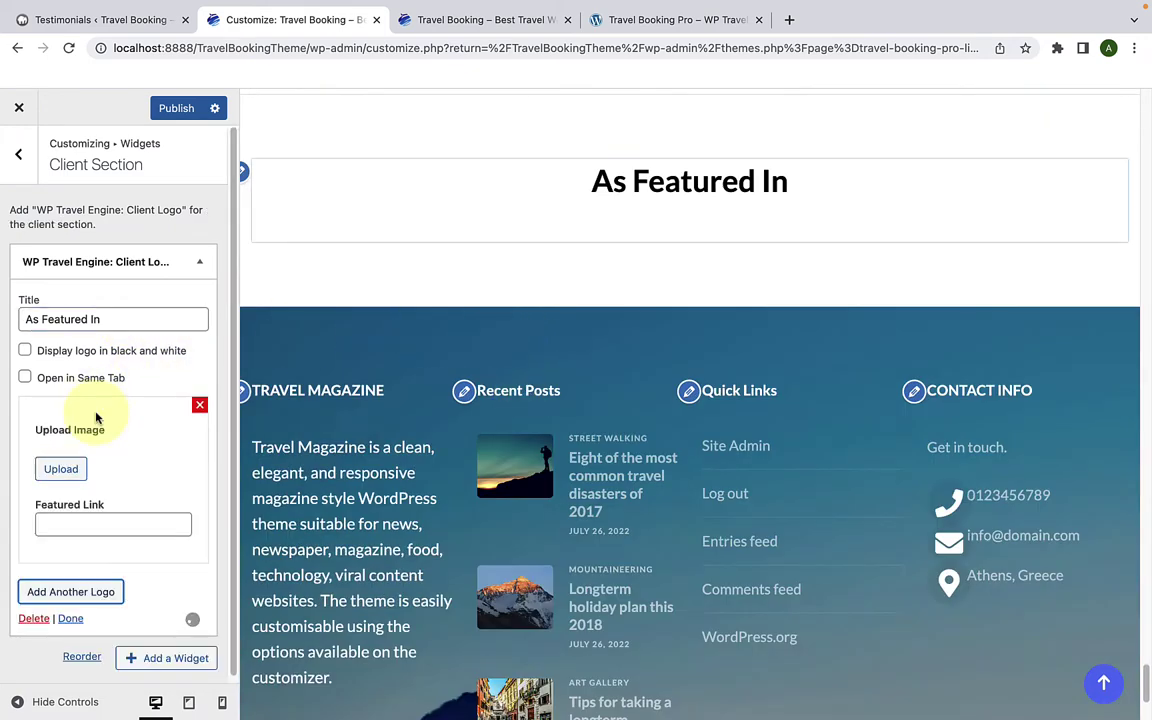
{"action": "left_click", "coordinate": [61, 463]}
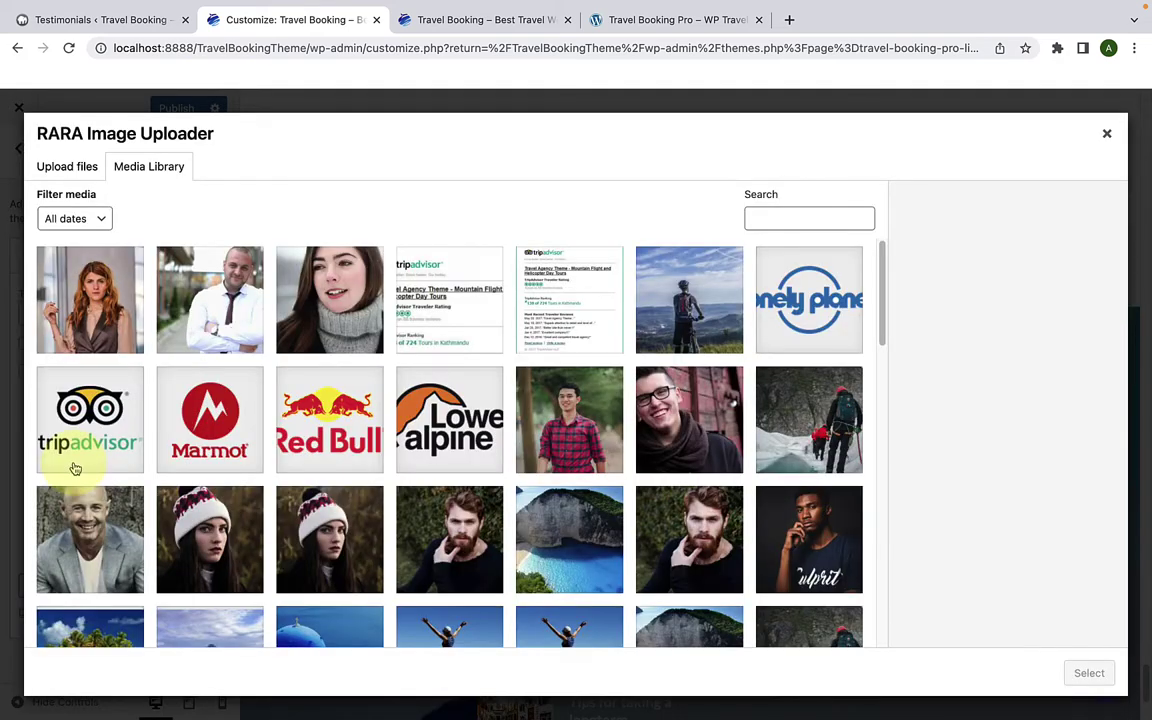
{"action": "left_click", "coordinate": [760, 327]}
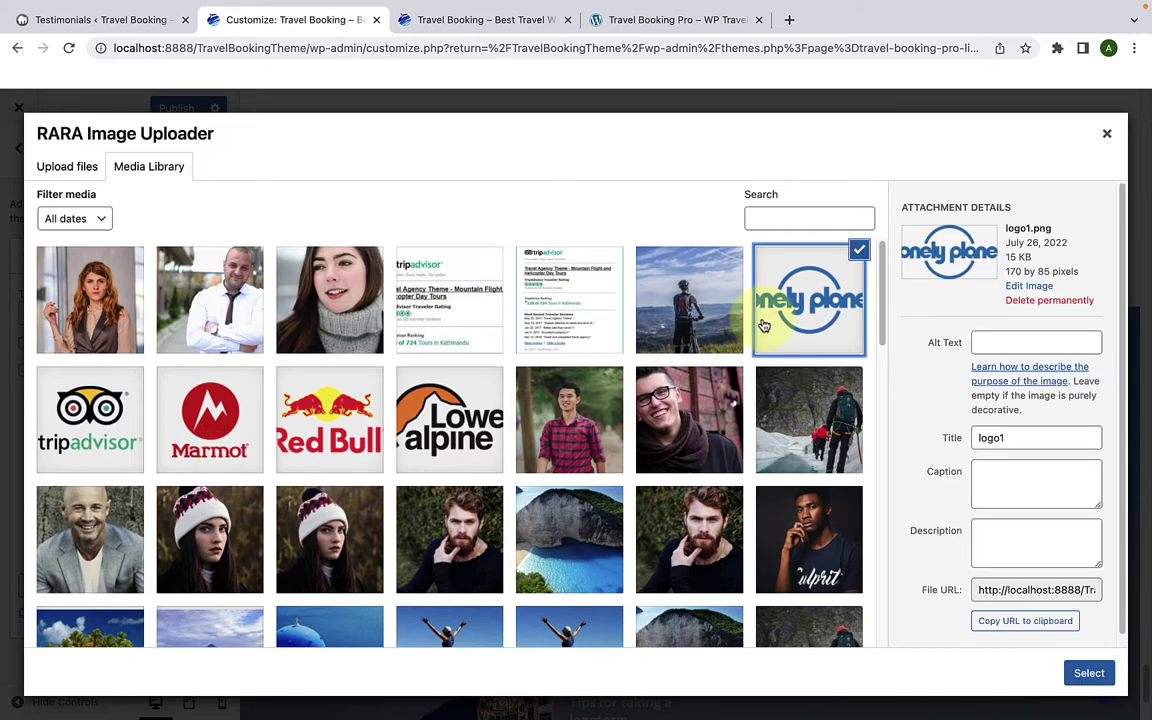
{"action": "left_click", "coordinate": [1086, 674]}
{"action": "scroll", "coordinate": [152, 505], "scroll_direction": "down", "scroll_amount": 2}
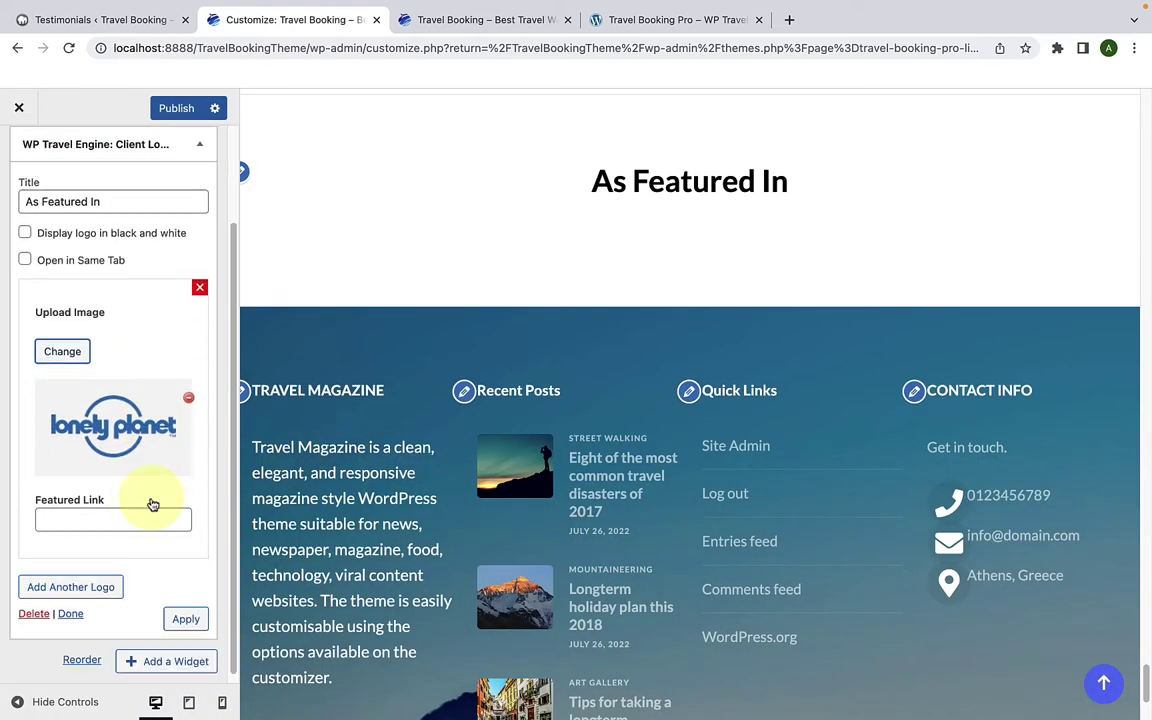
{"action": "left_click", "coordinate": [126, 517]}
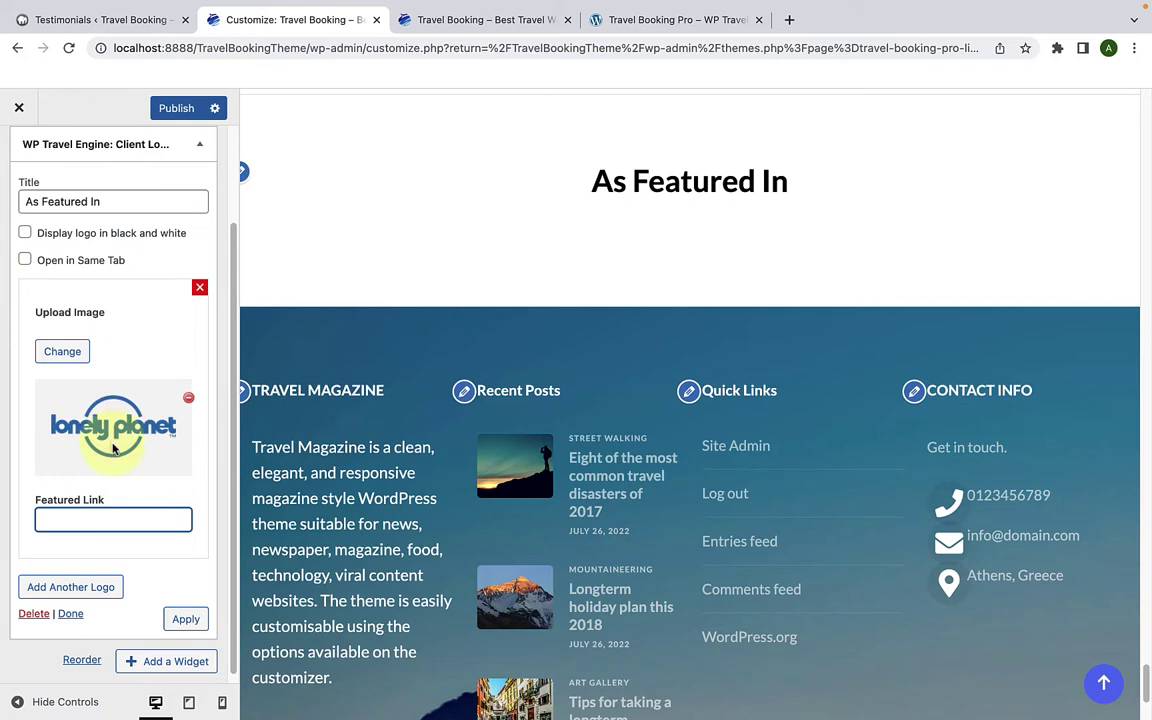
{"action": "key", "text": "super+v"}
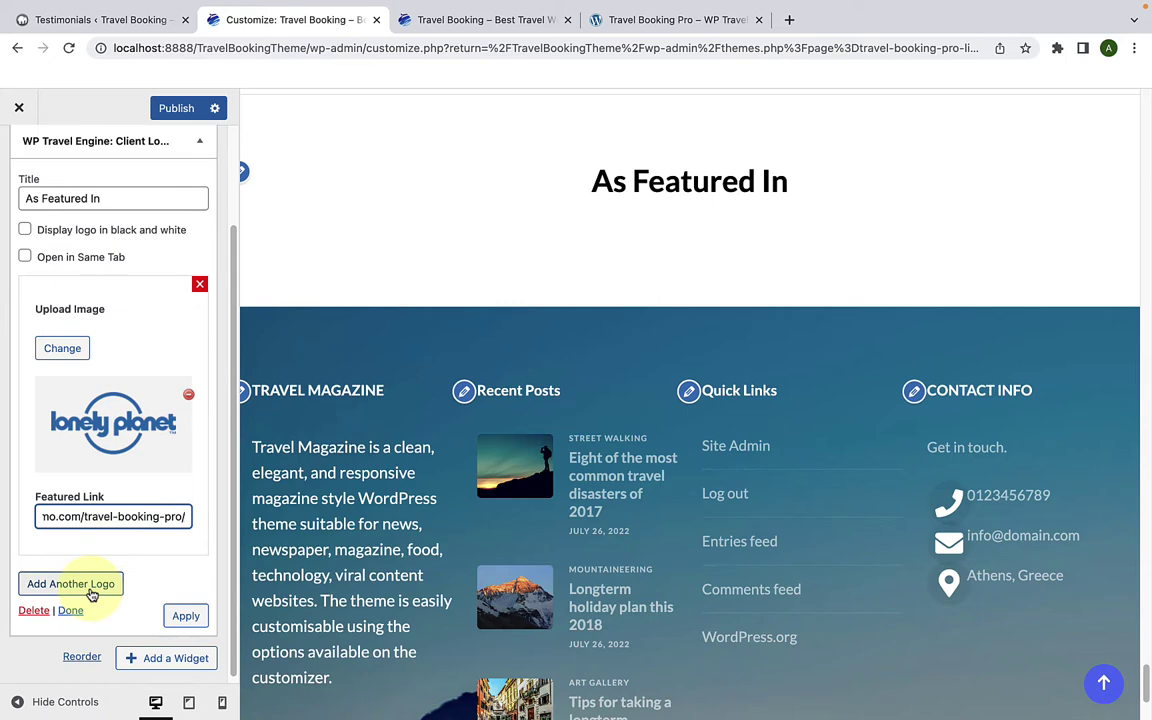
{"action": "left_click", "coordinate": [91, 594]}
{"action": "left_click", "coordinate": [78, 519]}
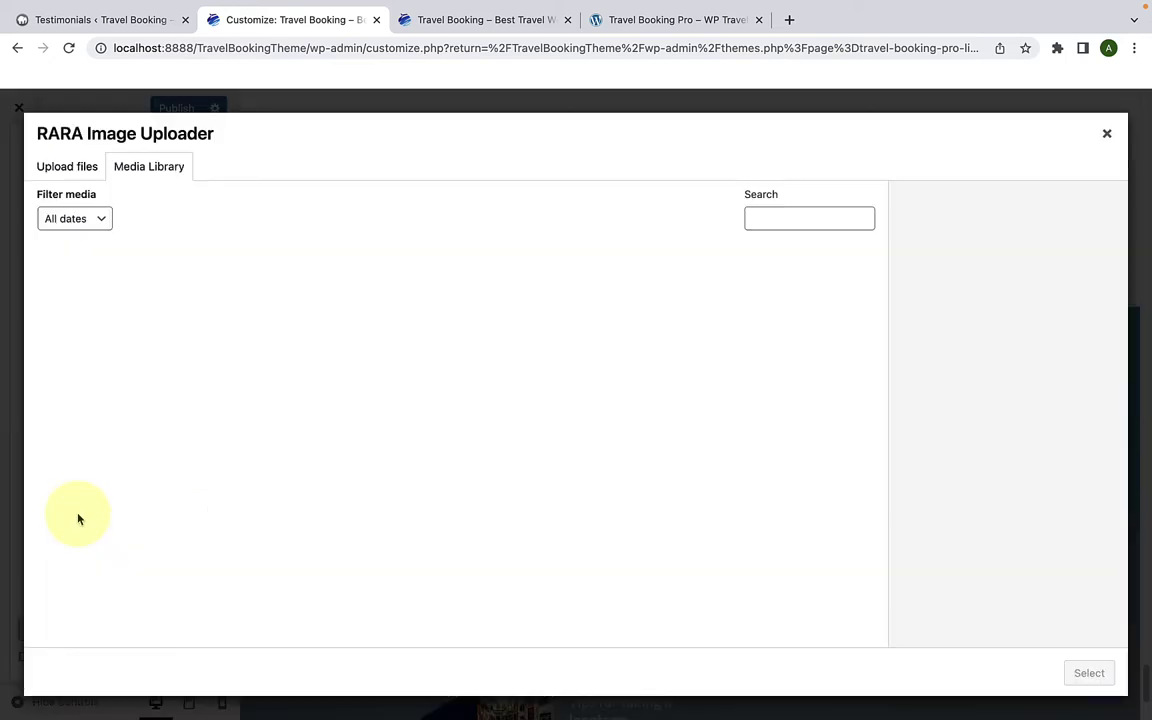
{"action": "left_click", "coordinate": [98, 440]}
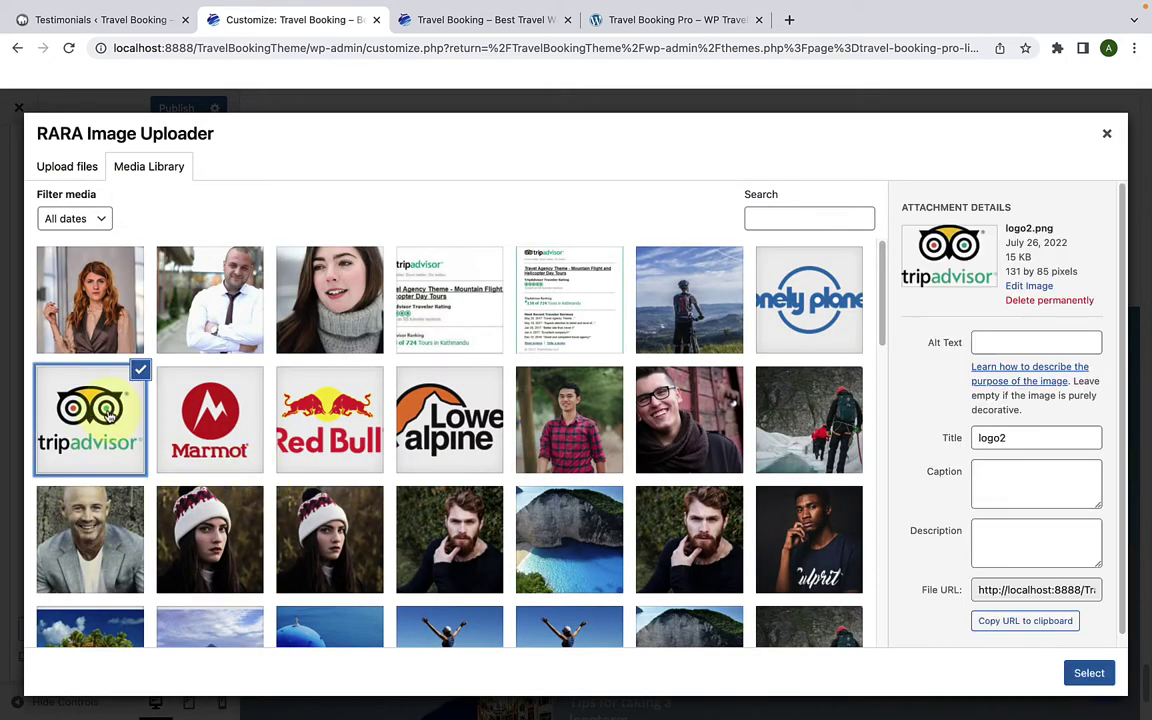
{"action": "left_click", "coordinate": [1088, 673]}
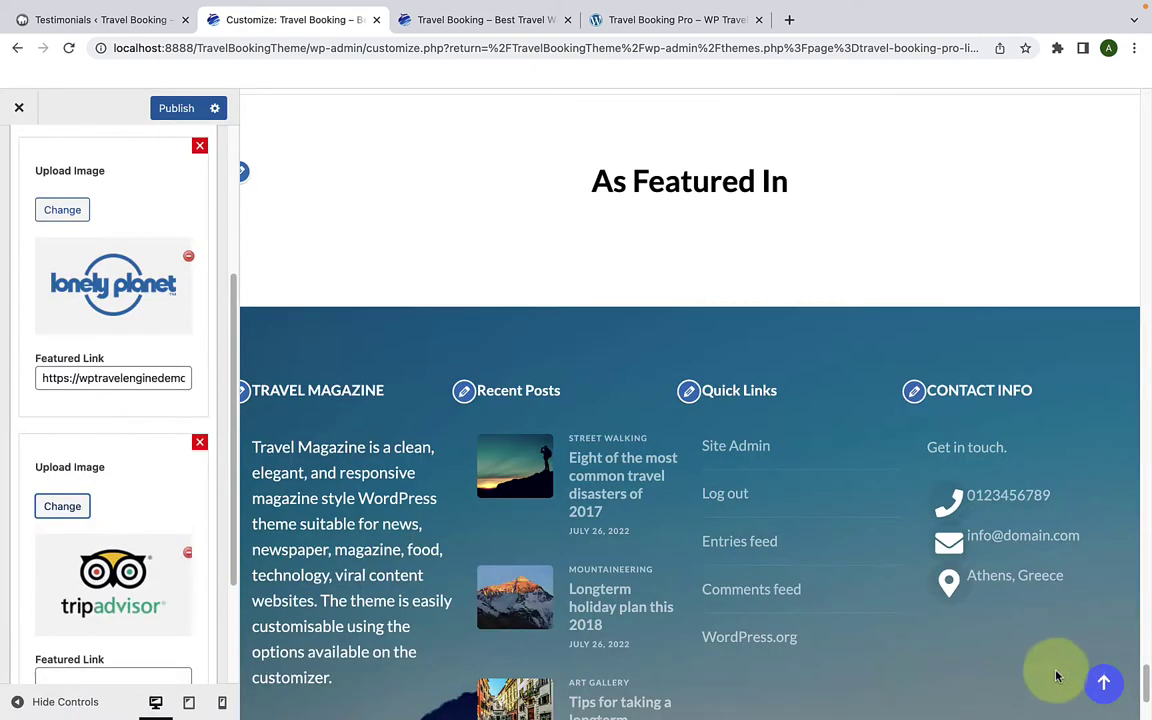
{"action": "scroll", "coordinate": [103, 580], "scroll_direction": "down", "scroll_amount": 2}
{"action": "left_click", "coordinate": [103, 589]}
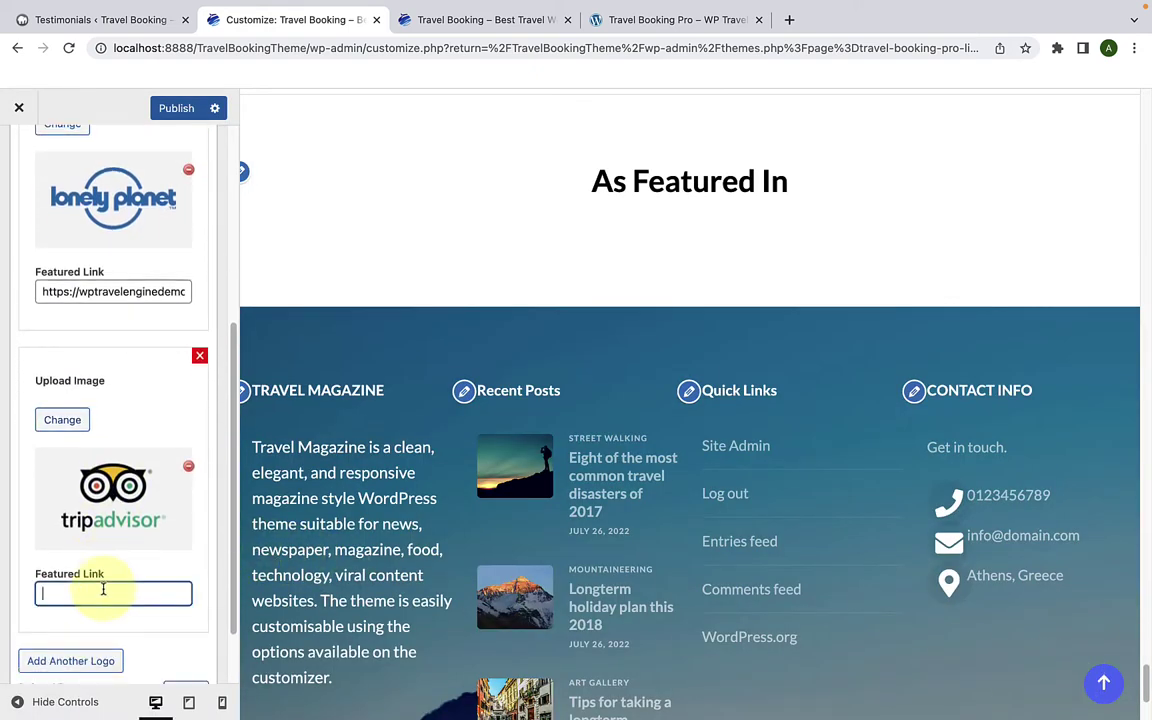
{"action": "type", "text": "https://wptravelenginedemo.com/travel-booking-pro/"}
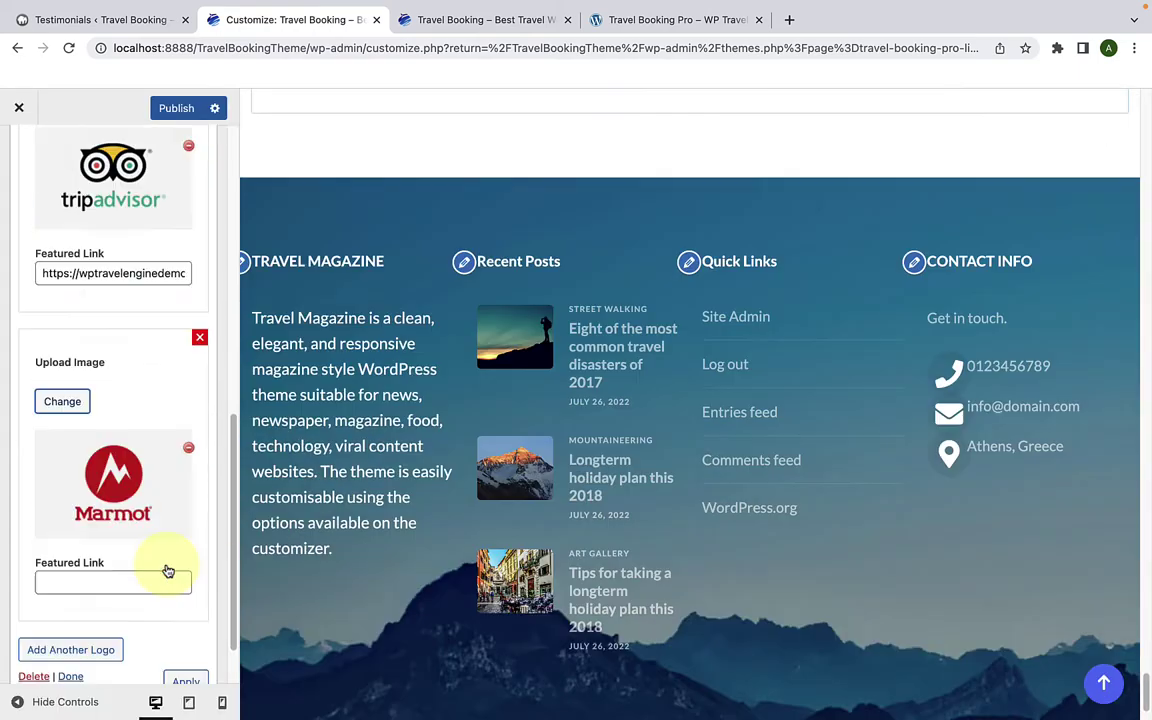
Step: Add the Marmot, Red Bull and Lowe Alpine logos with their featured links
{"action": "left_click", "coordinate": [127, 505]}
{"action": "type", "text": "https://wptravelenginedemo.com/travel-booking-pro/"}
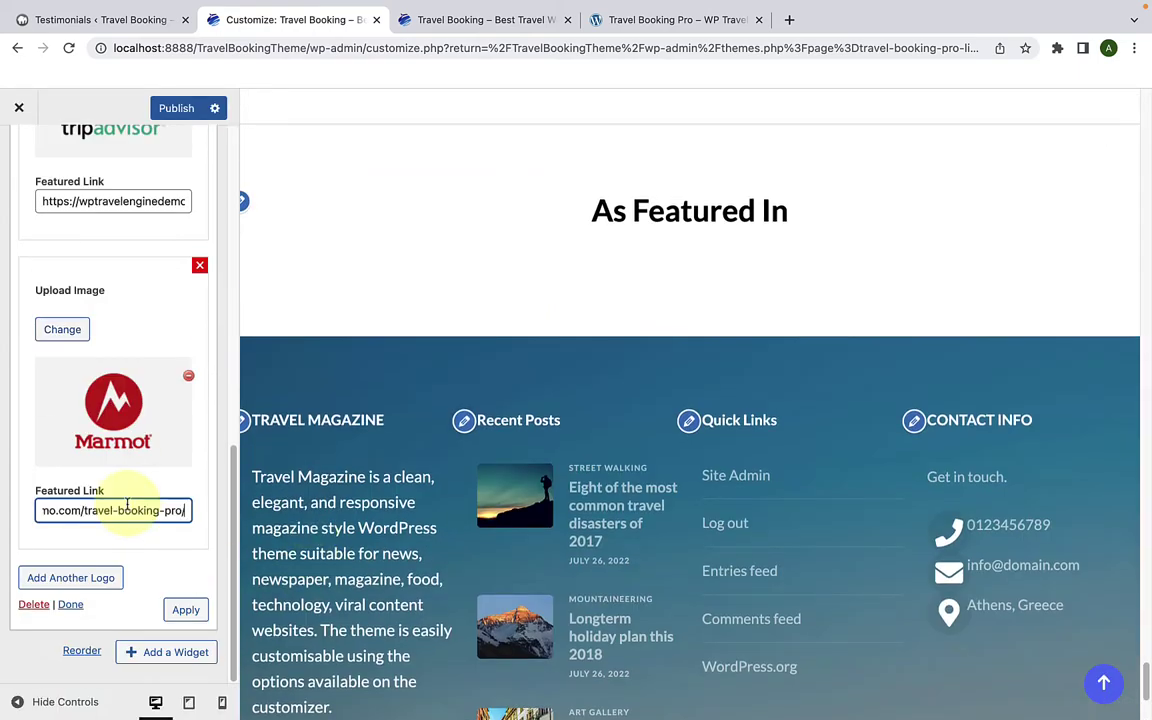
{"action": "left_click", "coordinate": [70, 577]}
{"action": "left_click", "coordinate": [329, 419]}
{"action": "left_click", "coordinate": [1088, 673]}
{"action": "type", "text": "https://wptravelenginedemo.com/travel-booking-pro/"}
{"action": "left_click", "coordinate": [72, 576]}
{"action": "left_click", "coordinate": [59, 455]}
{"action": "left_click", "coordinate": [450, 419]}
{"action": "left_click", "coordinate": [1088, 673]}
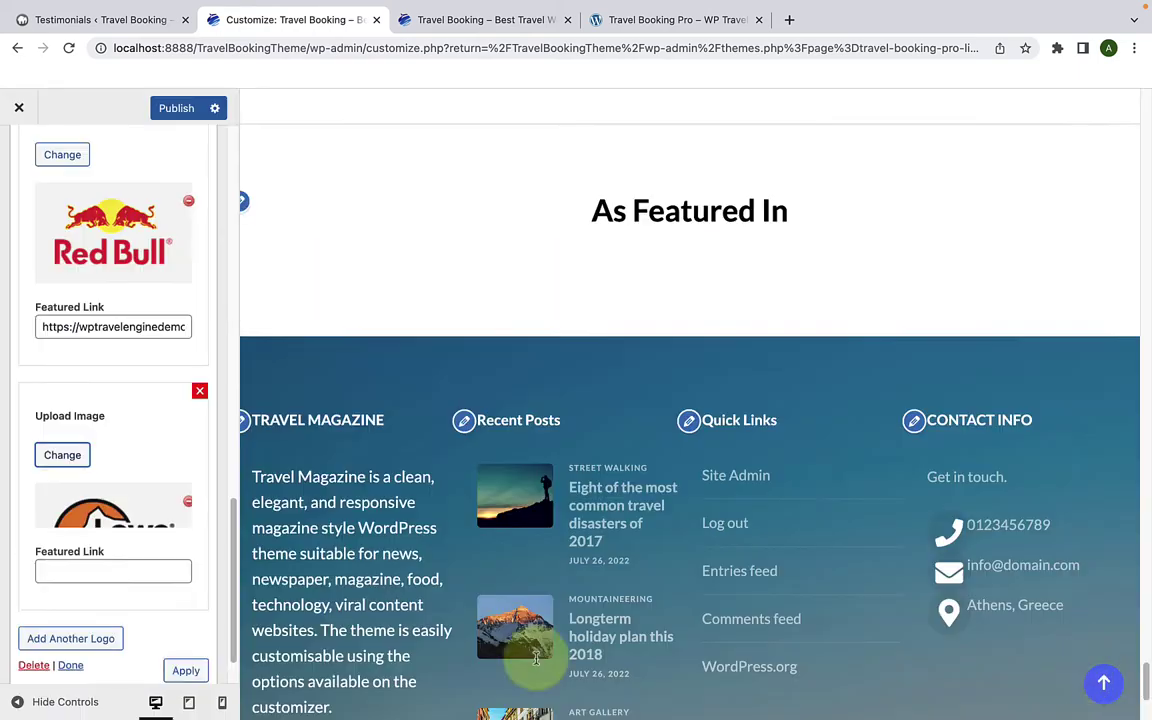
{"action": "left_click", "coordinate": [135, 597]}
{"action": "type", "text": "https://wptravelenginedemo.com/travel-booking-pro/"}
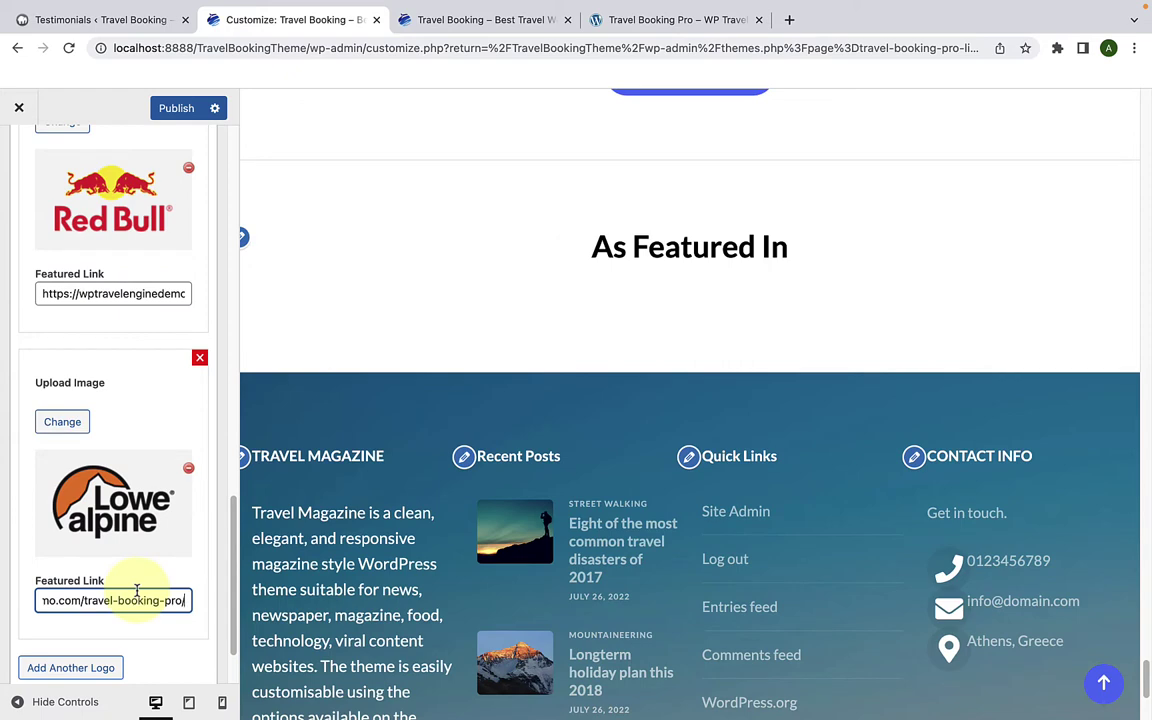
Step: Apply the Client Logo widget and review the five logos in the preview
{"action": "scroll", "coordinate": [137, 590], "scroll_direction": "up", "scroll_amount": 10}
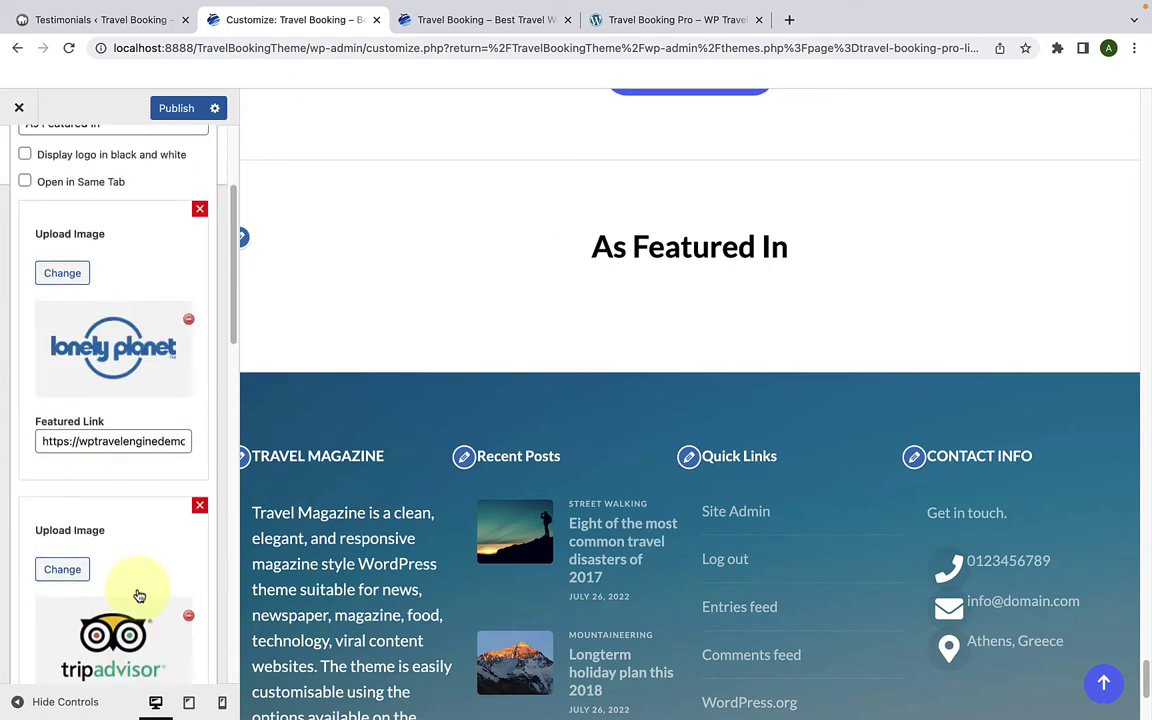
{"action": "scroll", "coordinate": [139, 596], "scroll_direction": "down", "scroll_amount": 10}
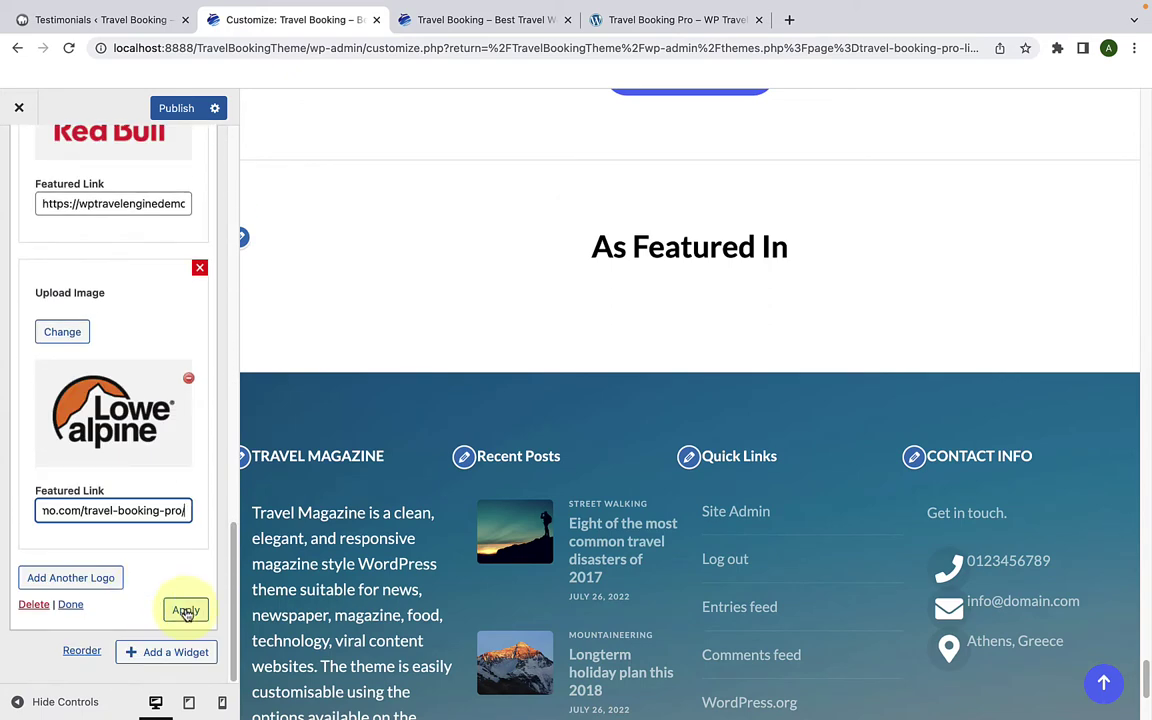
{"action": "left_click", "coordinate": [185, 611]}
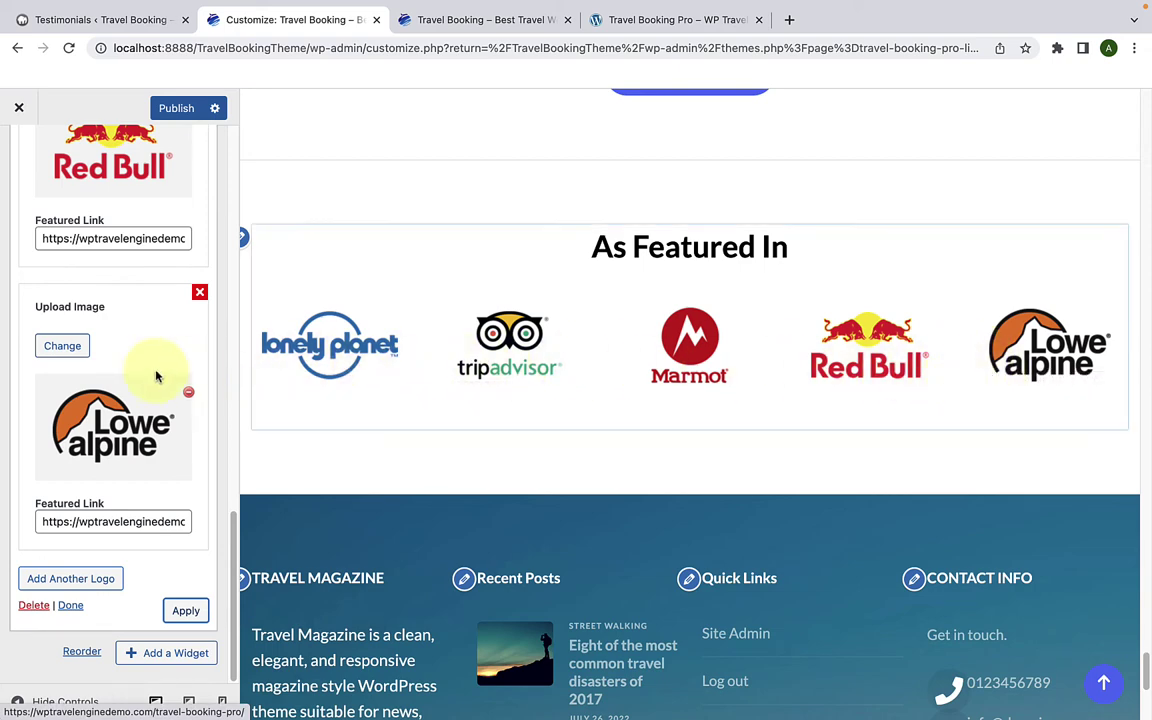
{"action": "scroll", "coordinate": [154, 375], "scroll_direction": "up", "scroll_amount": 10}
{"action": "scroll", "coordinate": [154, 380], "scroll_direction": "up", "scroll_amount": 5}
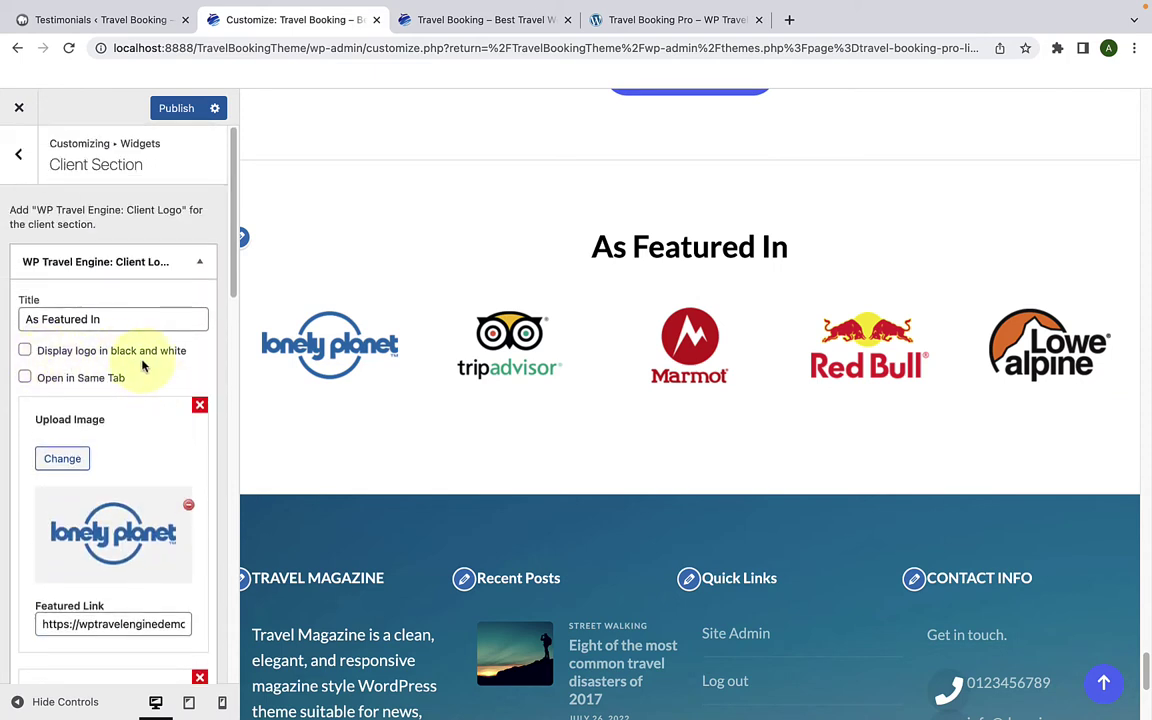
{"action": "scroll", "coordinate": [141, 366], "scroll_direction": "down", "scroll_amount": 1}
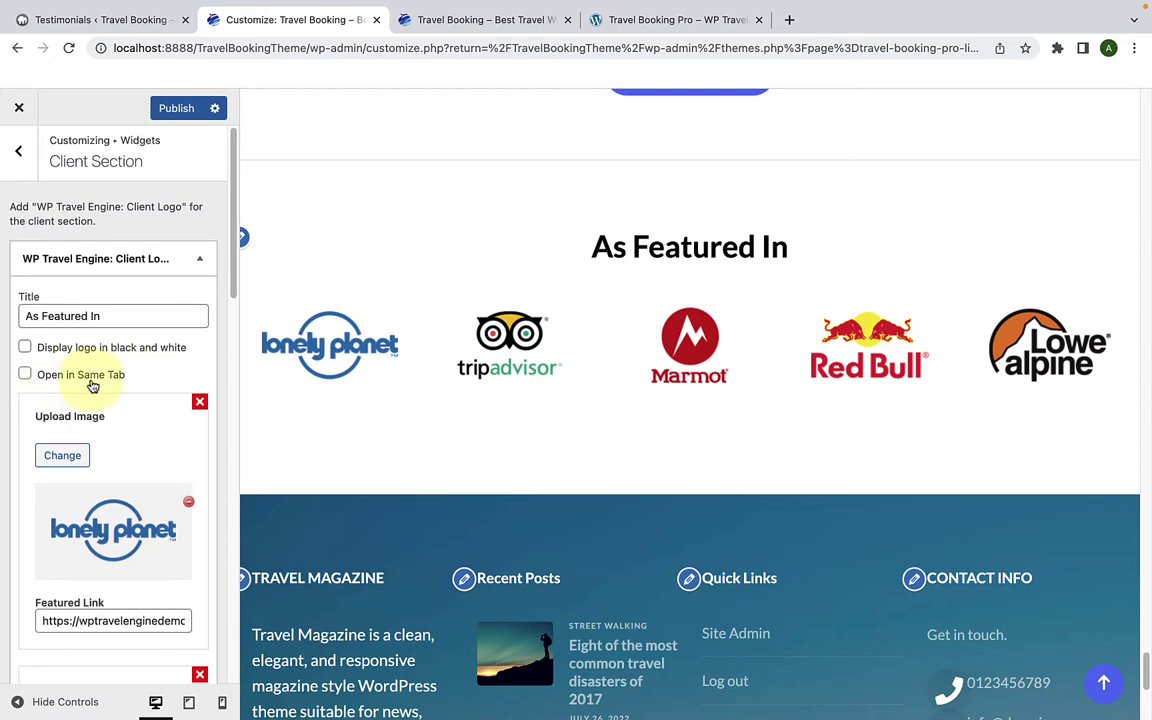
{"action": "scroll", "coordinate": [108, 500], "scroll_direction": "down", "scroll_amount": 10}
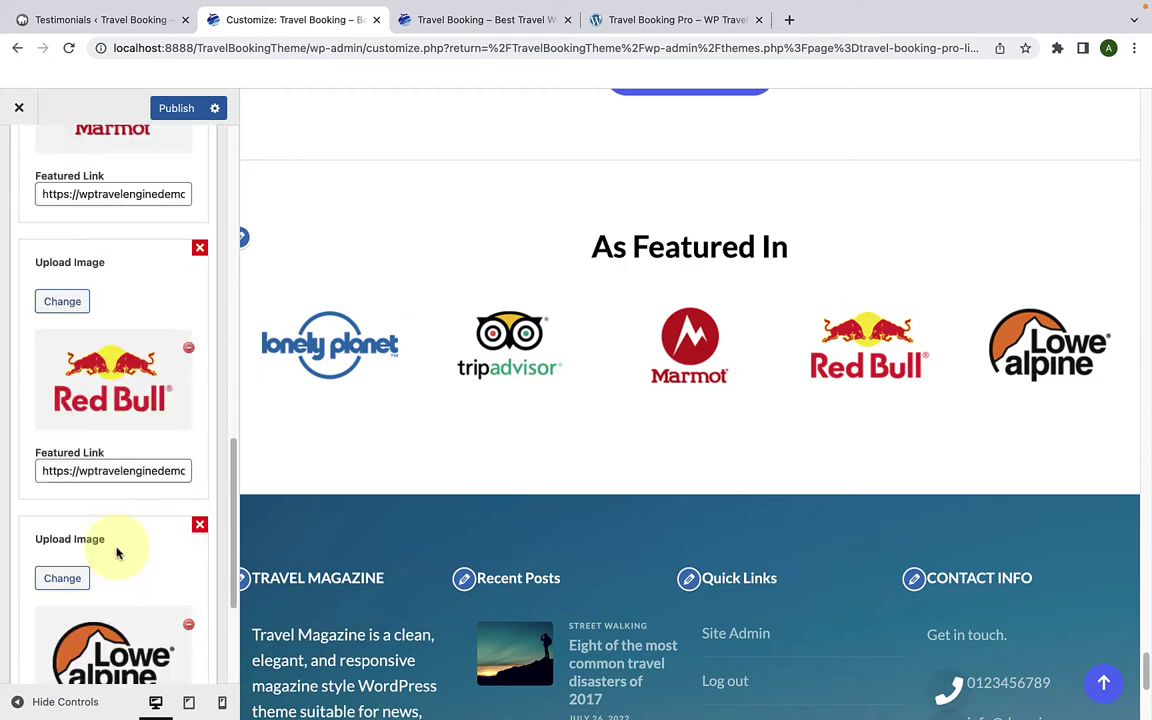
{"action": "scroll", "coordinate": [116, 555], "scroll_direction": "up", "scroll_amount": 10}
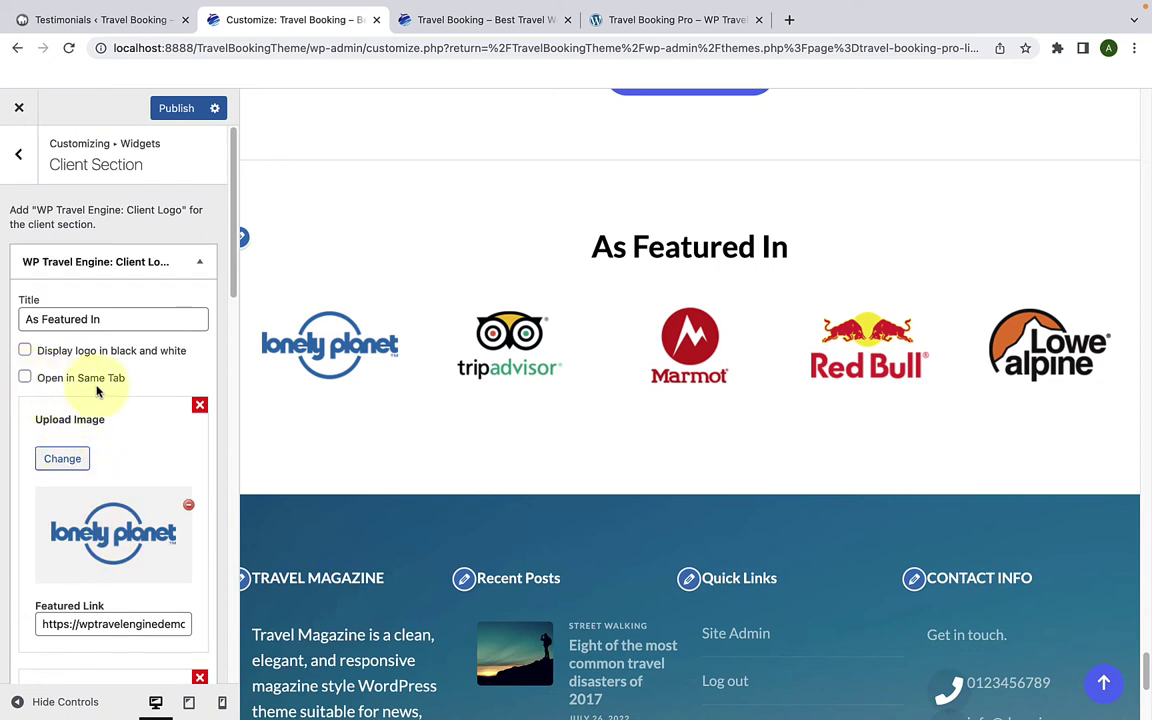
Step: Publish, check the As Featured In logo row on the reloaded live site, then return to Front Page Settings
{"action": "left_click", "coordinate": [177, 115]}
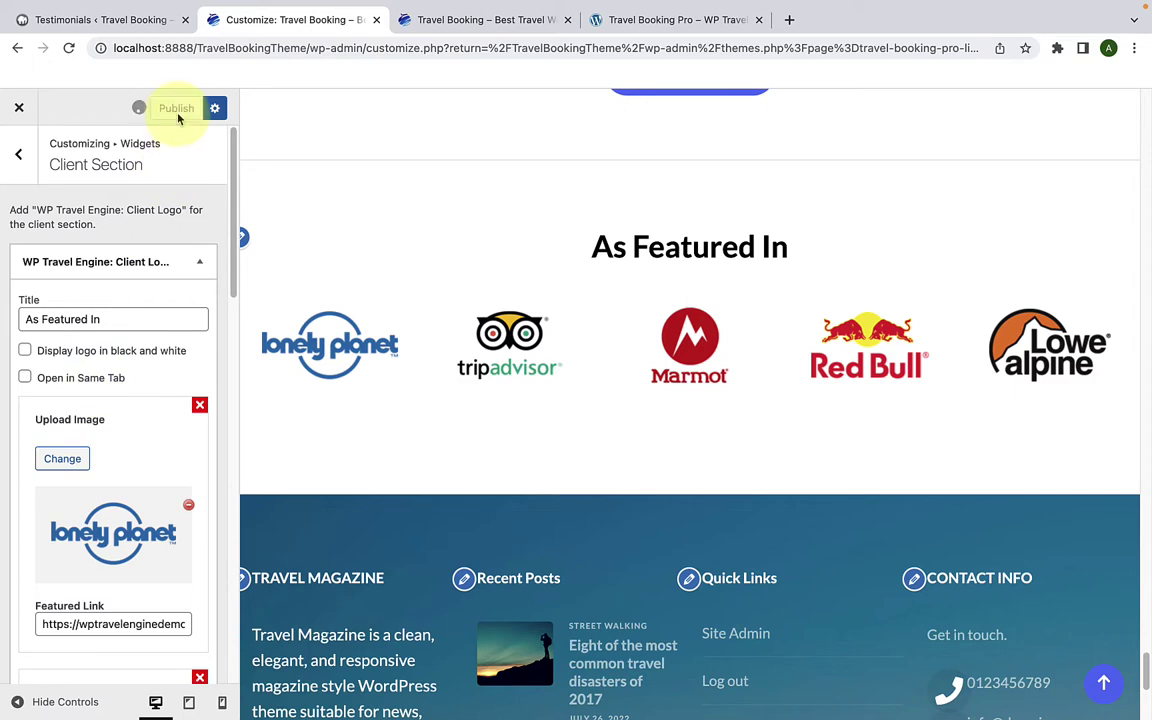
{"action": "left_click", "coordinate": [435, 22]}
{"action": "scroll", "coordinate": [370, 300], "scroll_direction": "down", "scroll_amount": 5}
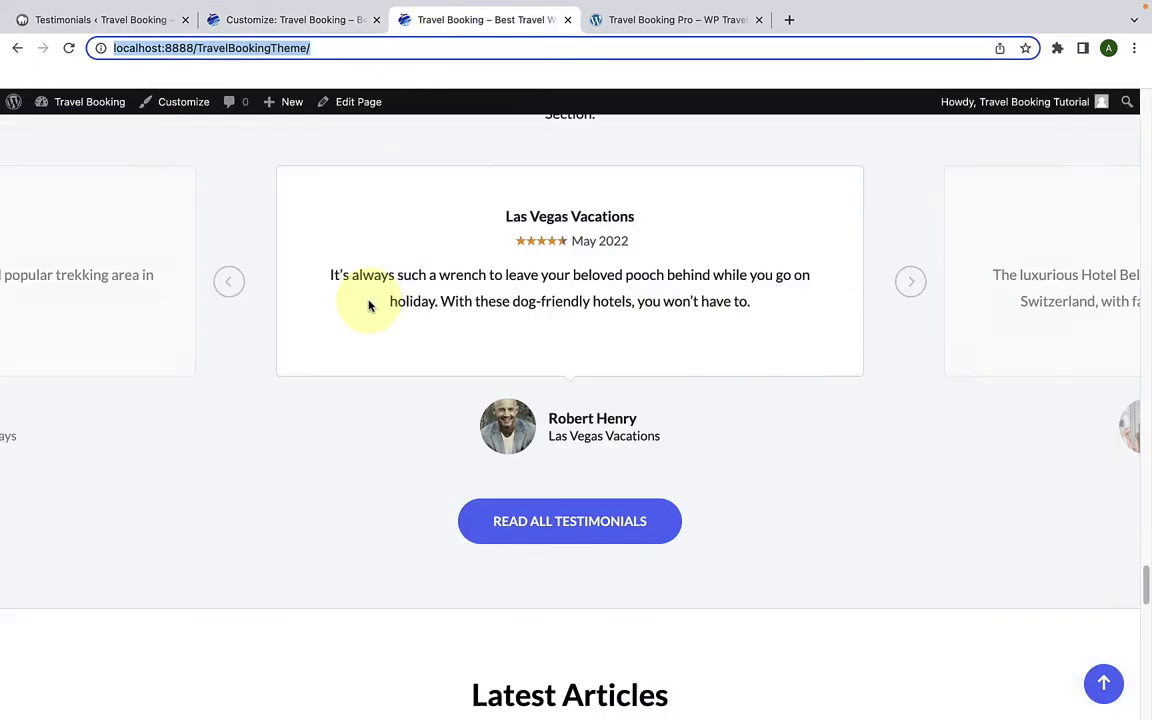
{"action": "left_click", "coordinate": [69, 49]}
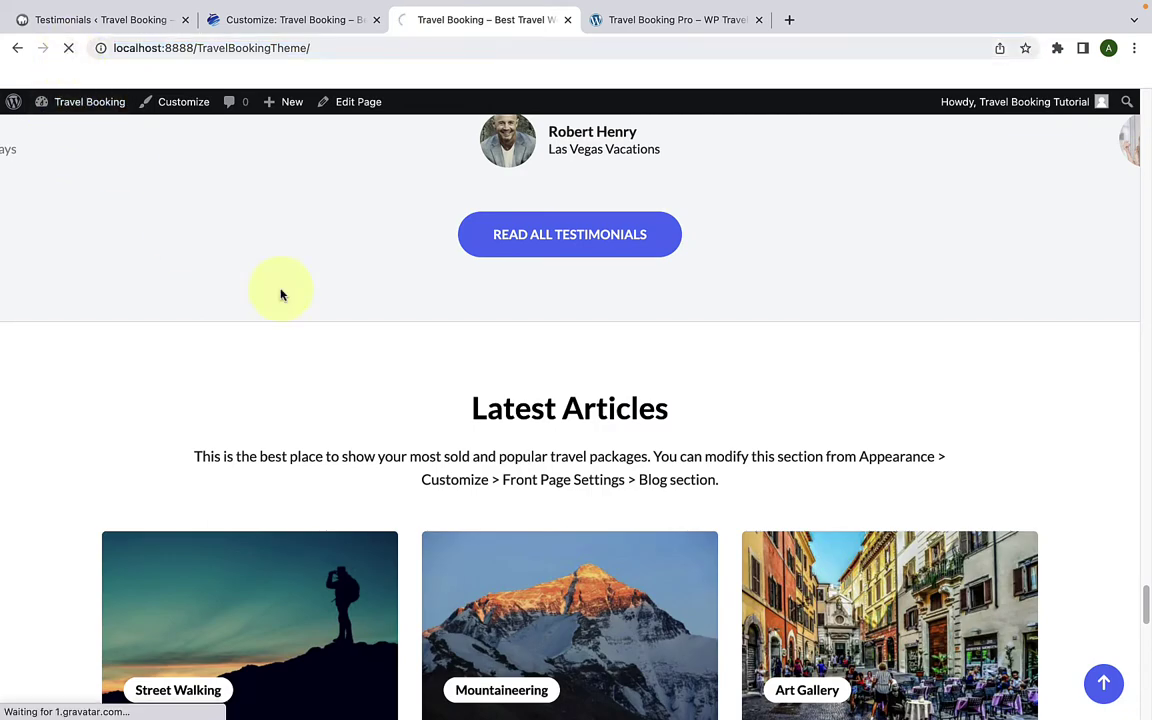
{"action": "scroll", "coordinate": [368, 450], "scroll_direction": "down", "scroll_amount": 8}
{"action": "scroll", "coordinate": [383, 458], "scroll_direction": "down", "scroll_amount": 6}
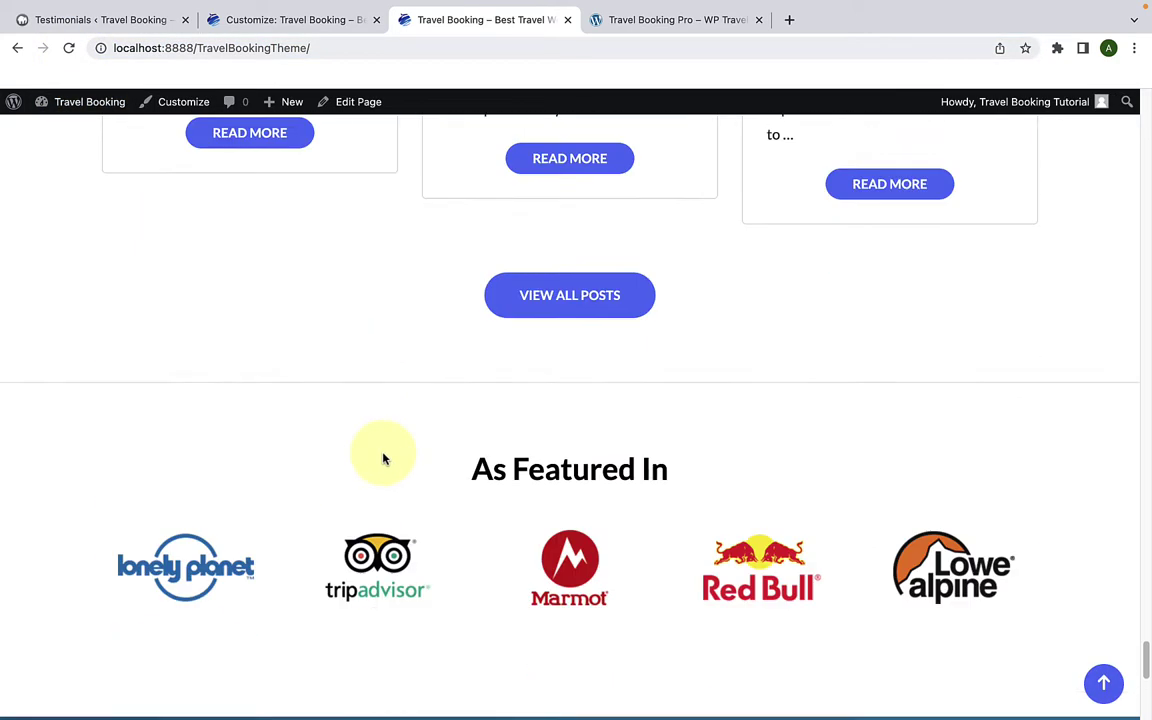
{"action": "scroll", "coordinate": [401, 419], "scroll_direction": "up", "scroll_amount": 1}
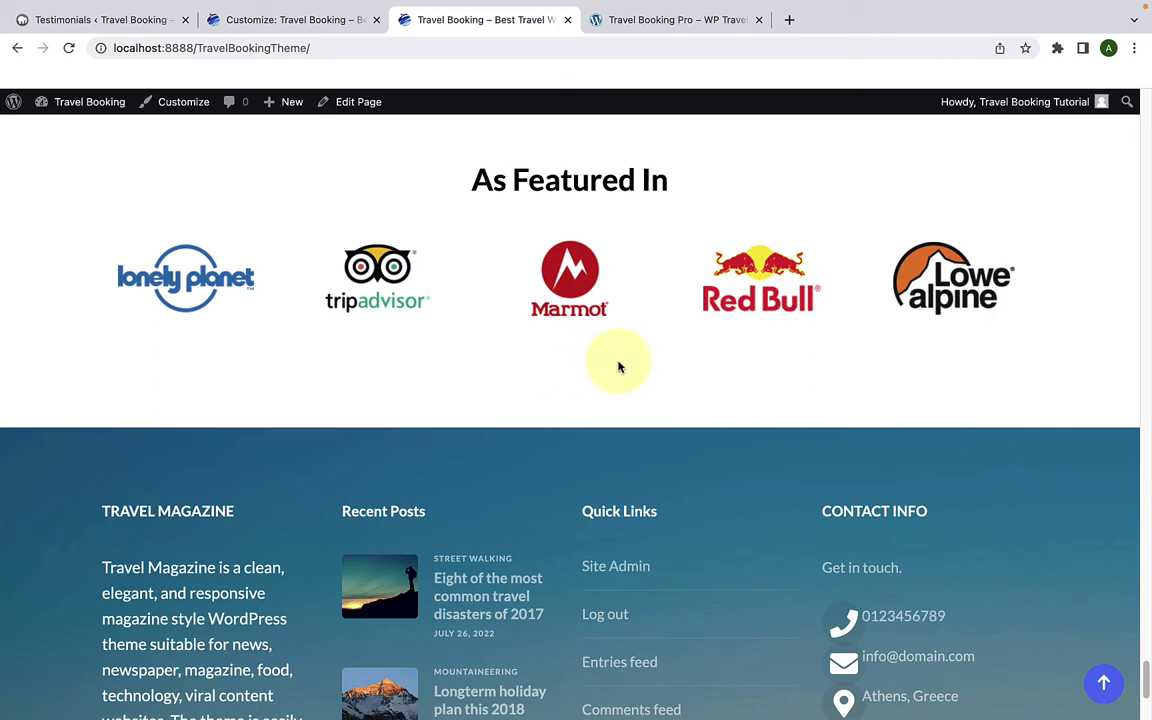
{"action": "left_click", "coordinate": [340, 22]}
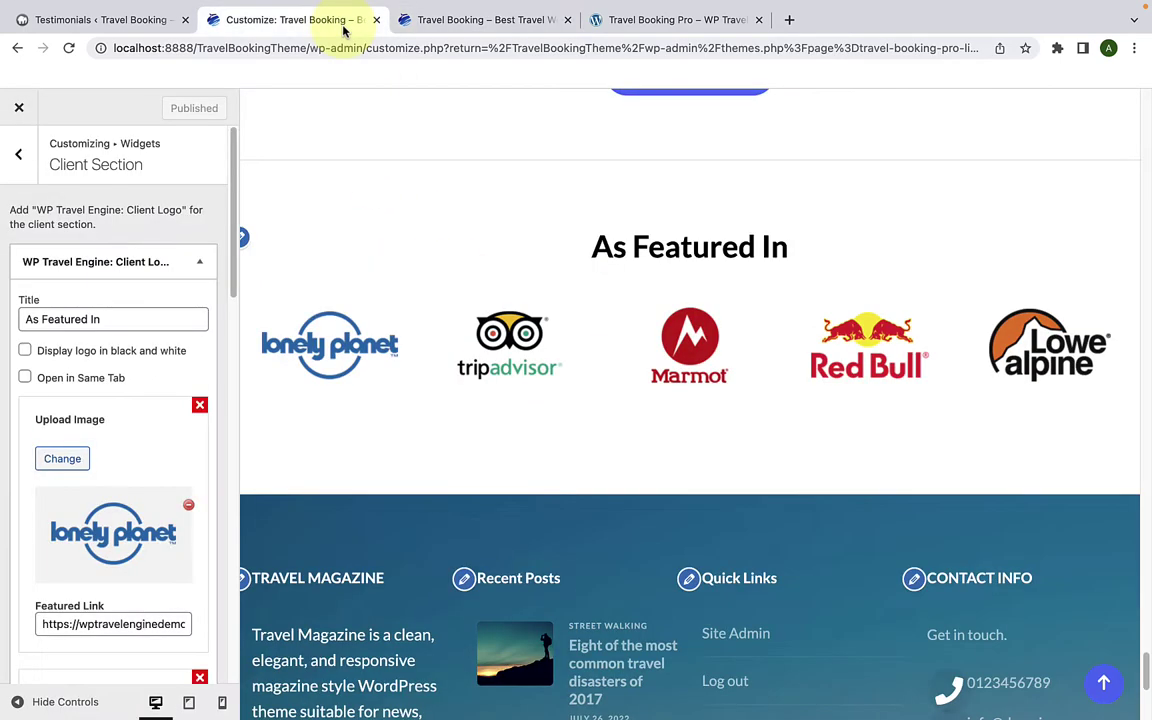
{"action": "left_click", "coordinate": [22, 172]}
Step: Open Sort Home Page Section and look through its eleven sections, from About to Clients
{"action": "scroll", "coordinate": [110, 514], "scroll_direction": "down", "scroll_amount": 1}
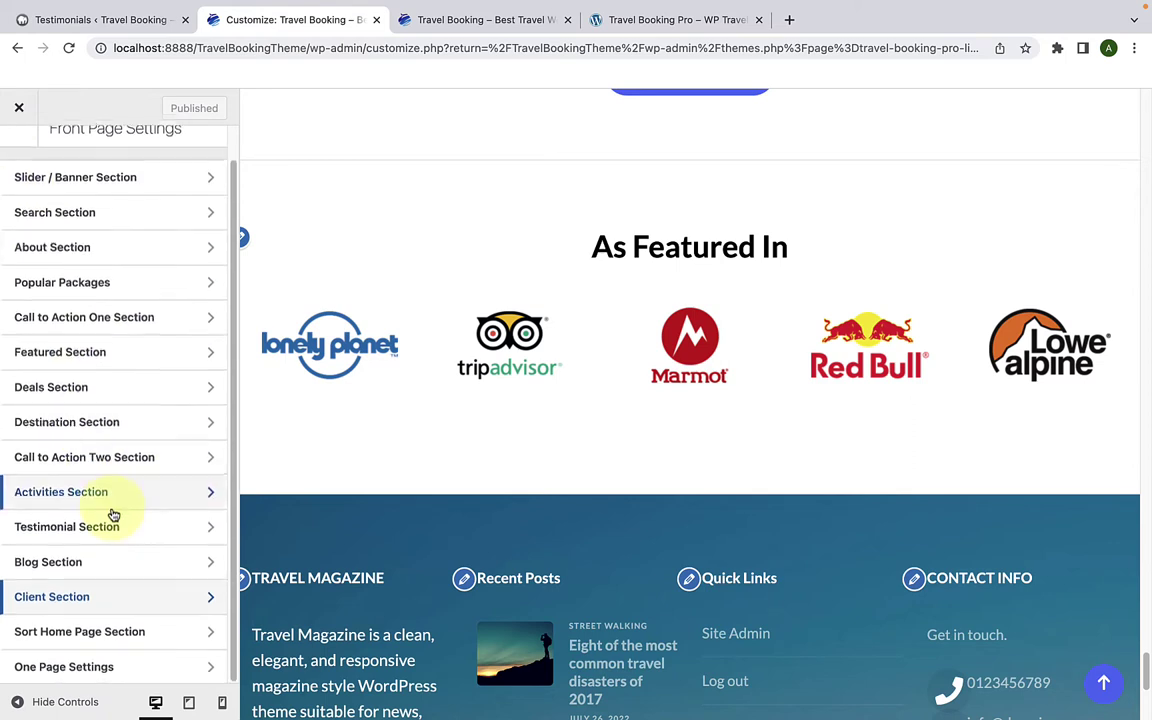
{"action": "left_click", "coordinate": [111, 640]}
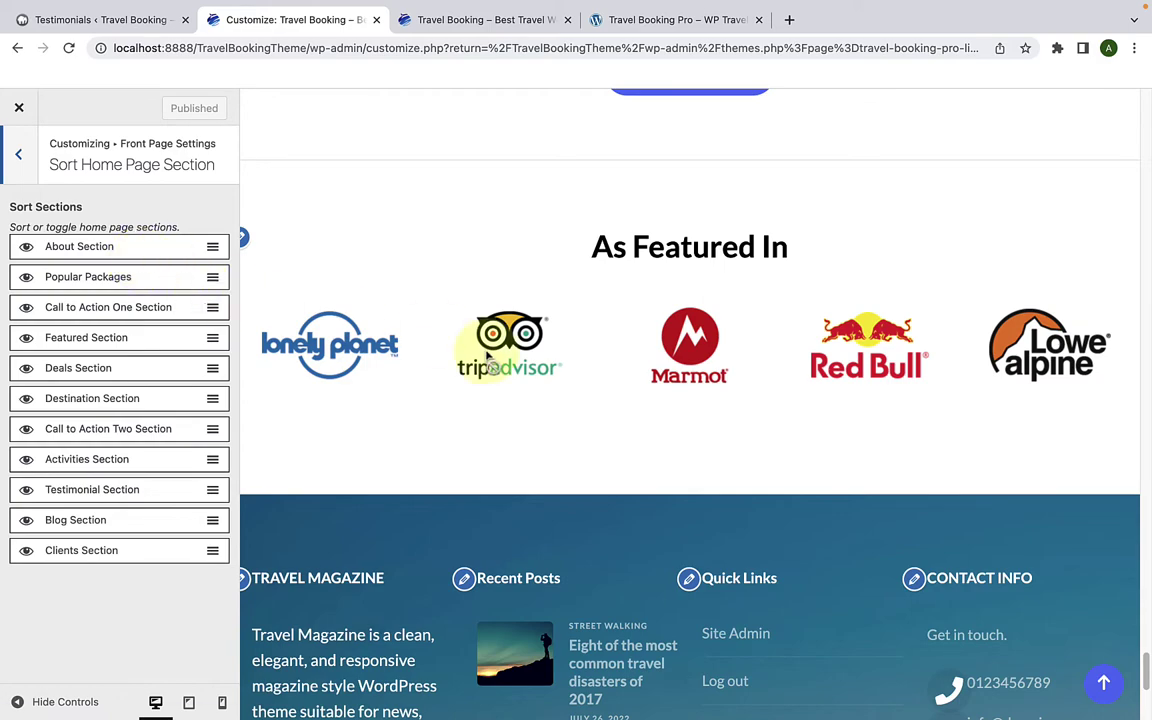
{"action": "scroll", "coordinate": [488, 350], "scroll_direction": "up", "scroll_amount": 5}
{"action": "scroll", "coordinate": [476, 352], "scroll_direction": "up", "scroll_amount": 7}
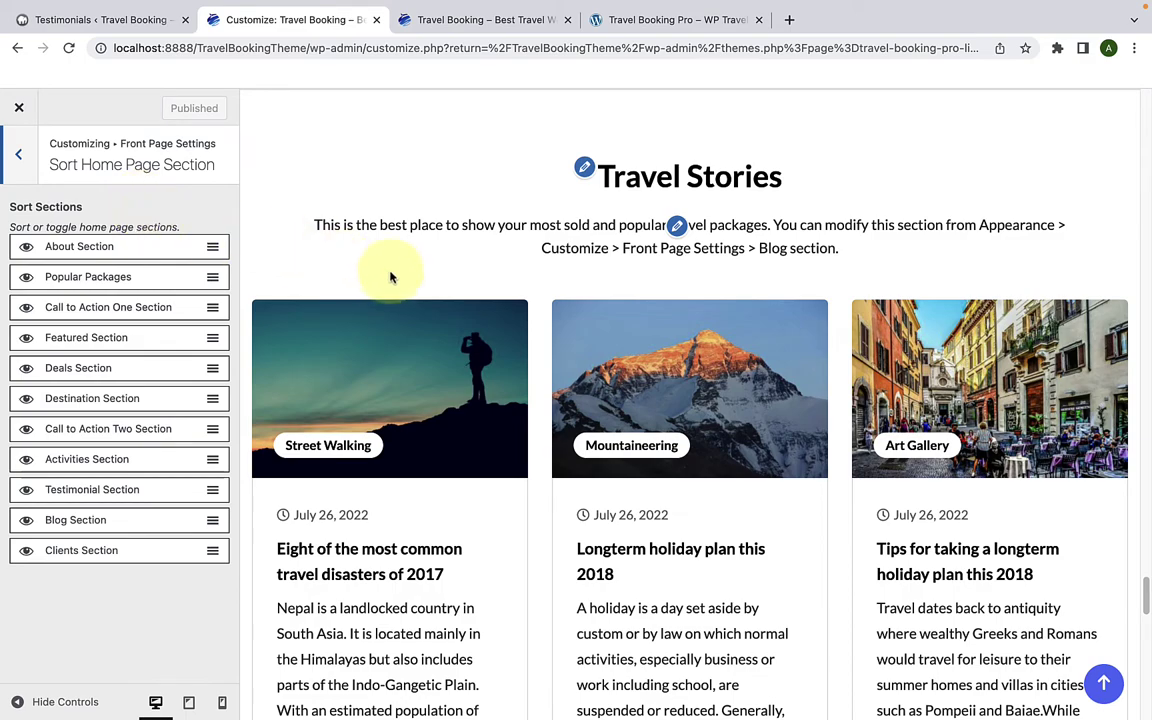
{"action": "scroll", "coordinate": [391, 275], "scroll_direction": "up", "scroll_amount": 10}
{"action": "scroll", "coordinate": [391, 278], "scroll_direction": "up", "scroll_amount": 7}
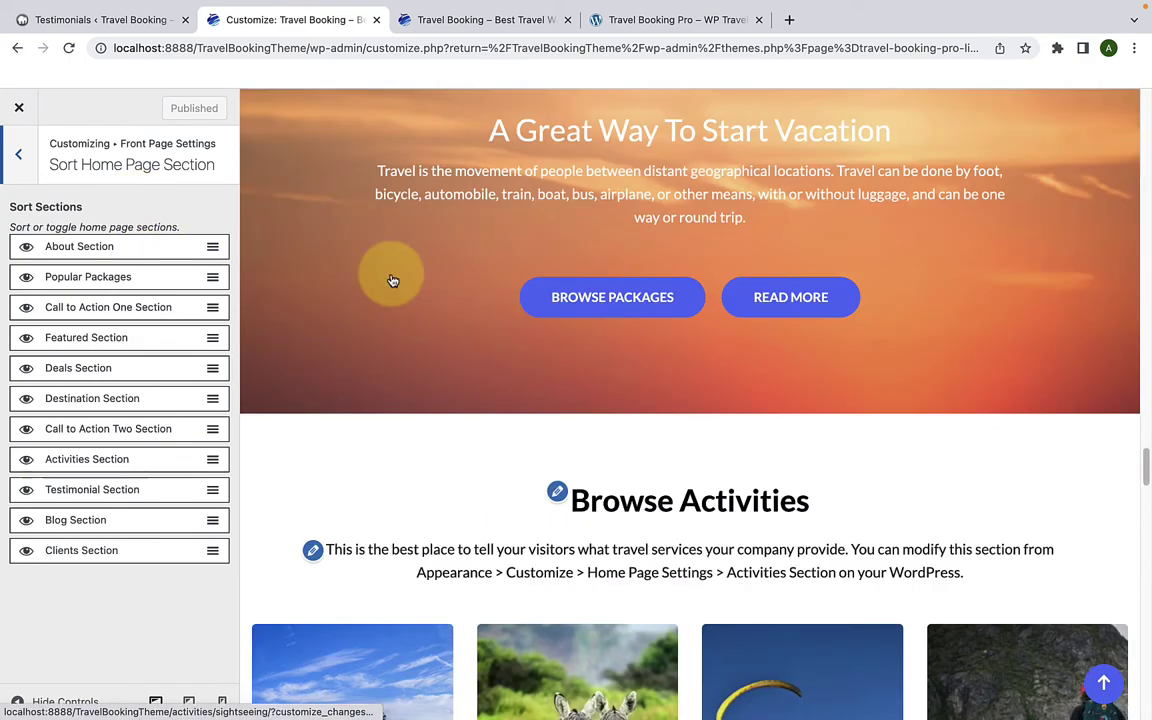
{"action": "scroll", "coordinate": [393, 285], "scroll_direction": "down", "scroll_amount": 16}
{"action": "scroll", "coordinate": [393, 293], "scroll_direction": "down", "scroll_amount": 12}
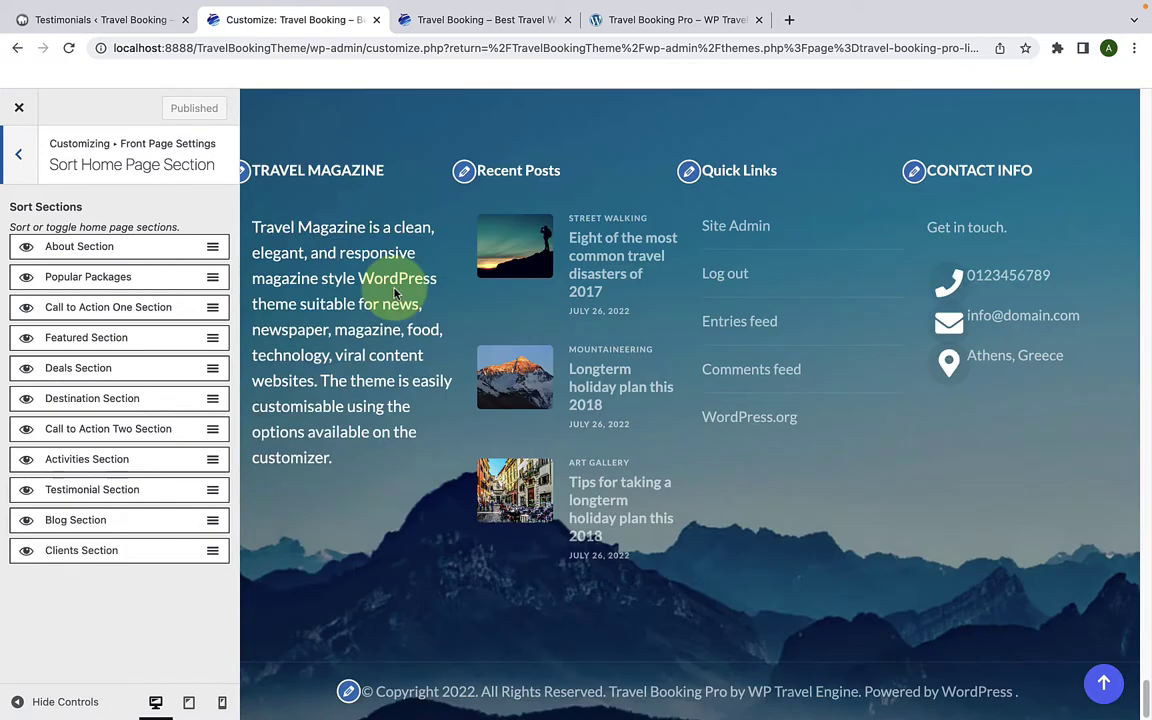
{"action": "scroll", "coordinate": [395, 293], "scroll_direction": "up", "scroll_amount": 4}
{"action": "scroll", "coordinate": [396, 291], "scroll_direction": "up", "scroll_amount": 2}
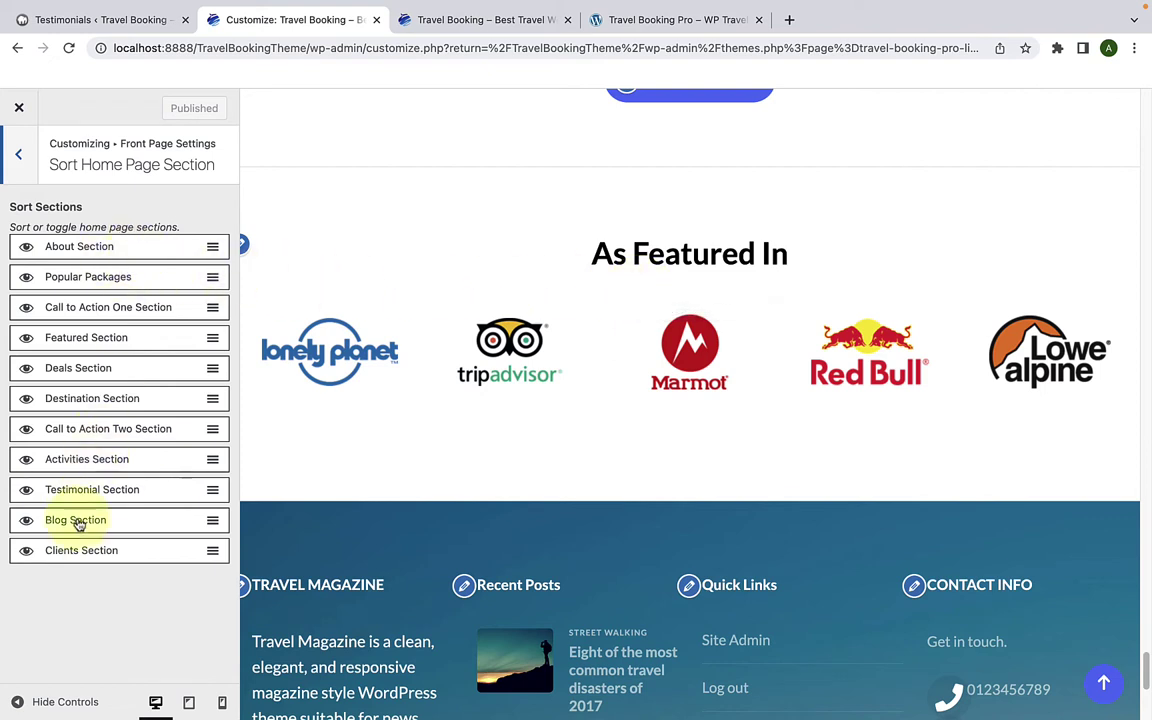
Step: Drag Clients Section up directly below About Section and check the new order in the preview
{"action": "left_click_drag", "start_coordinate": [78, 555], "coordinate": [72, 277]}
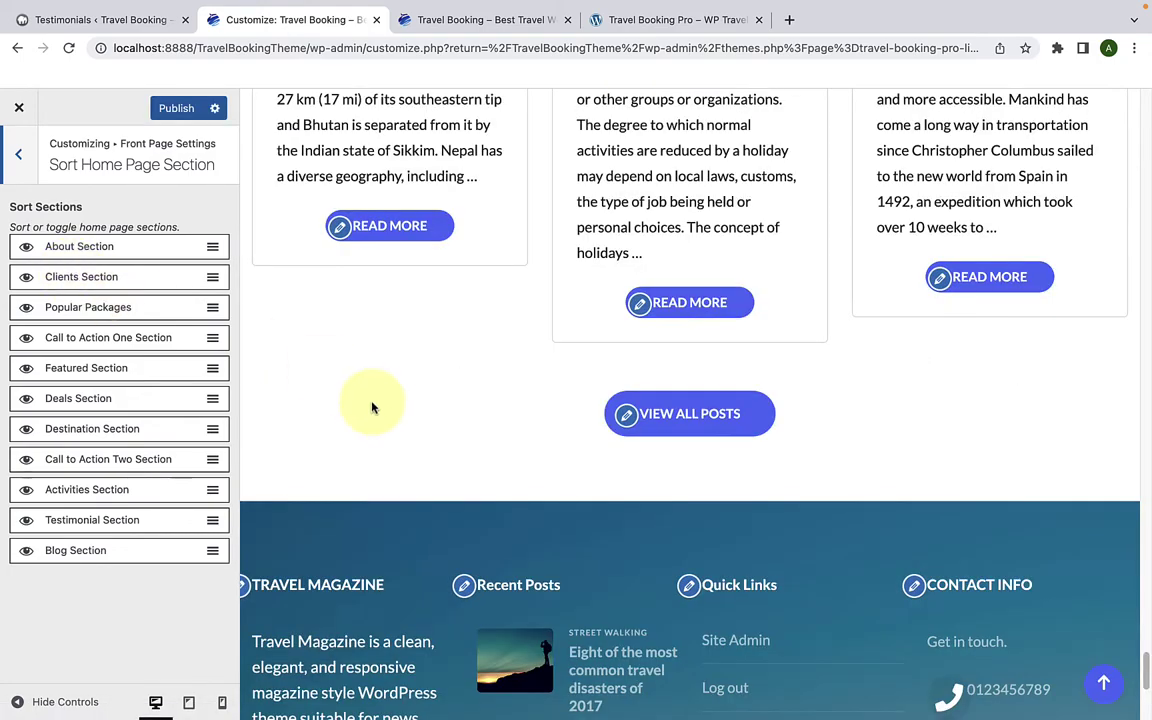
{"action": "scroll", "coordinate": [383, 410], "scroll_direction": "up", "scroll_amount": 5}
{"action": "scroll", "coordinate": [386, 408], "scroll_direction": "up", "scroll_amount": 5}
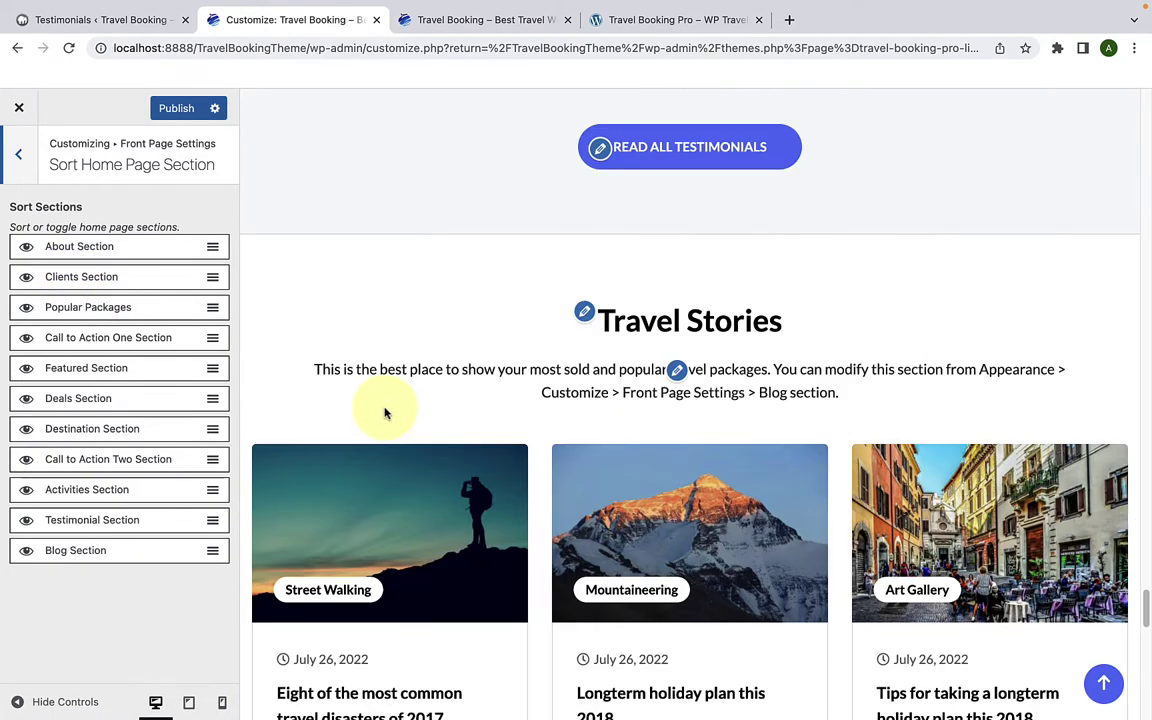
{"action": "scroll", "coordinate": [570, 410], "scroll_direction": "down", "scroll_amount": 3}
{"action": "scroll", "coordinate": [570, 410], "scroll_direction": "down", "scroll_amount": 6}
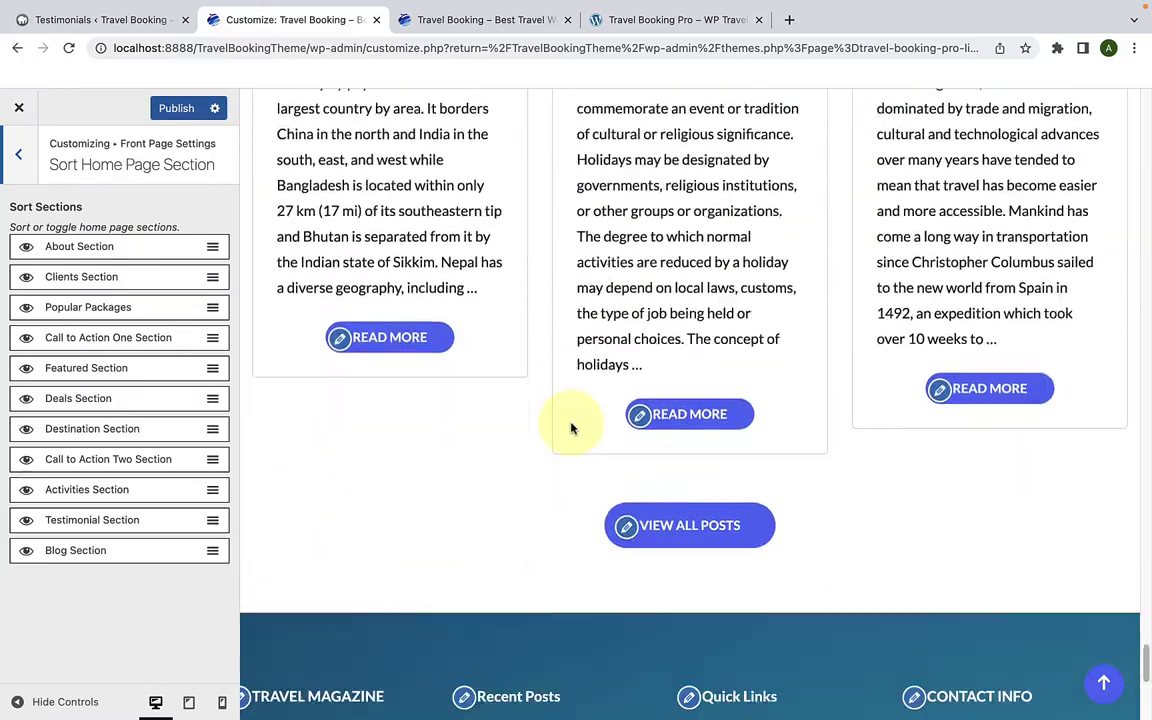
{"action": "left_click", "coordinate": [1104, 683]}
{"action": "scroll", "coordinate": [827, 587], "scroll_direction": "down", "scroll_amount": 8}
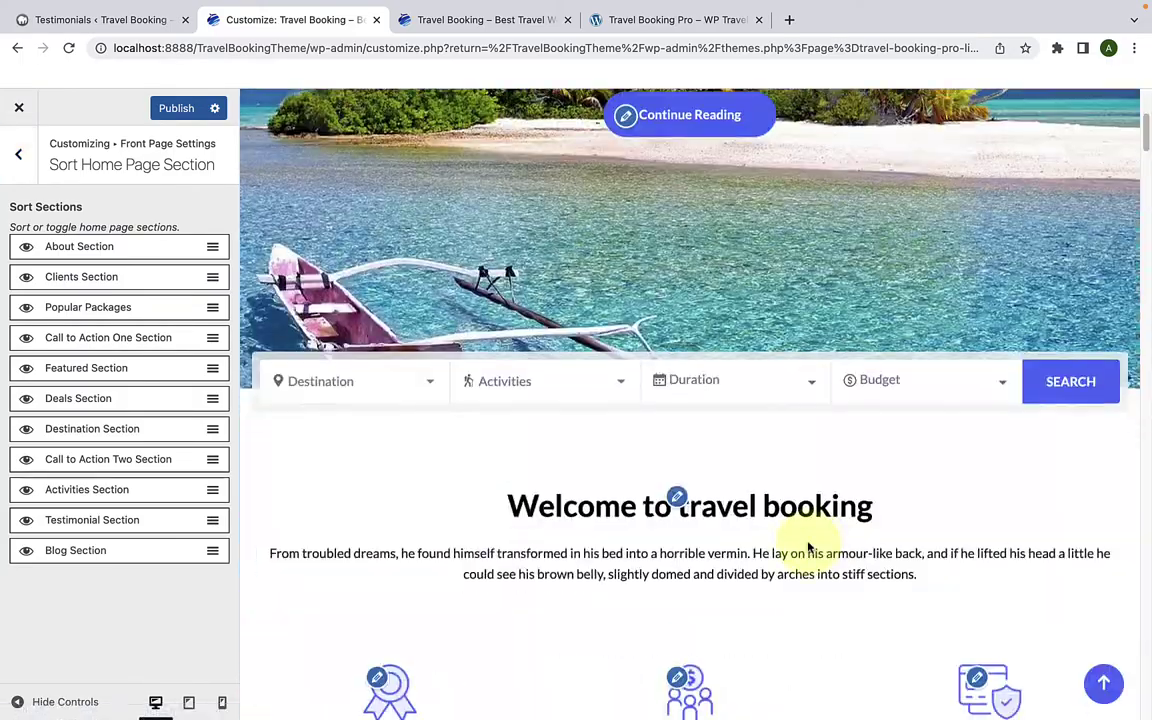
{"action": "scroll", "coordinate": [765, 470], "scroll_direction": "down", "scroll_amount": 7}
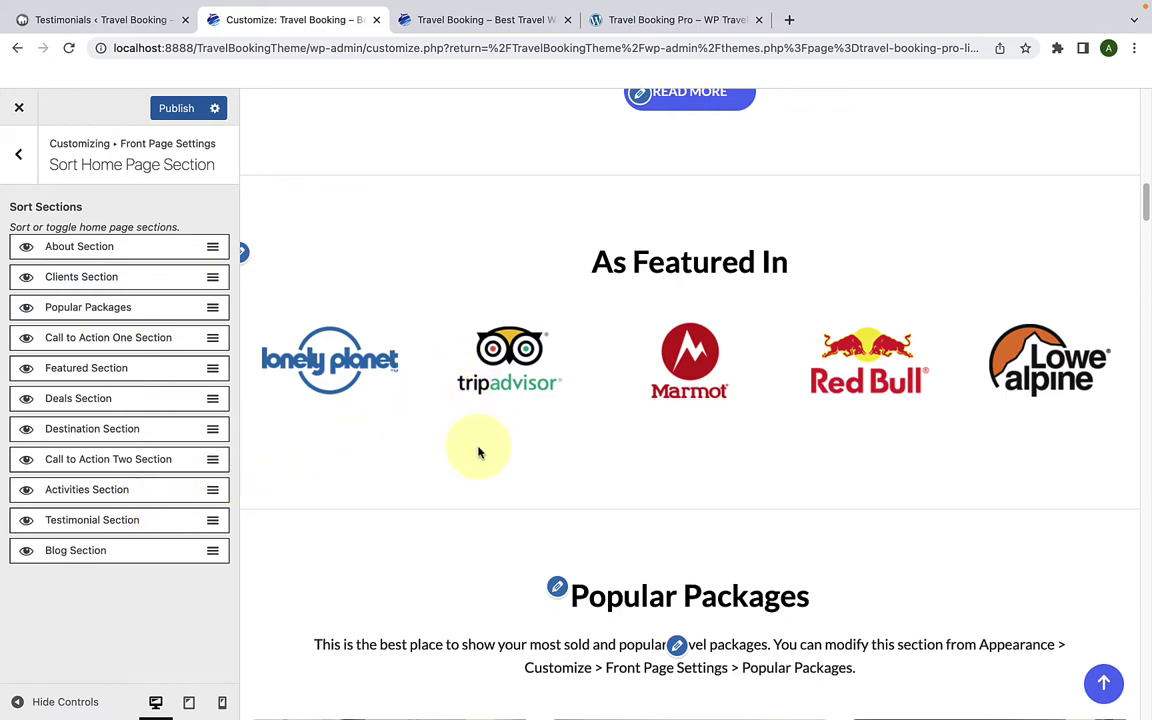
{"action": "scroll", "coordinate": [480, 460], "scroll_direction": "down", "scroll_amount": 3}
{"action": "scroll", "coordinate": [486, 480], "scroll_direction": "down", "scroll_amount": 2}
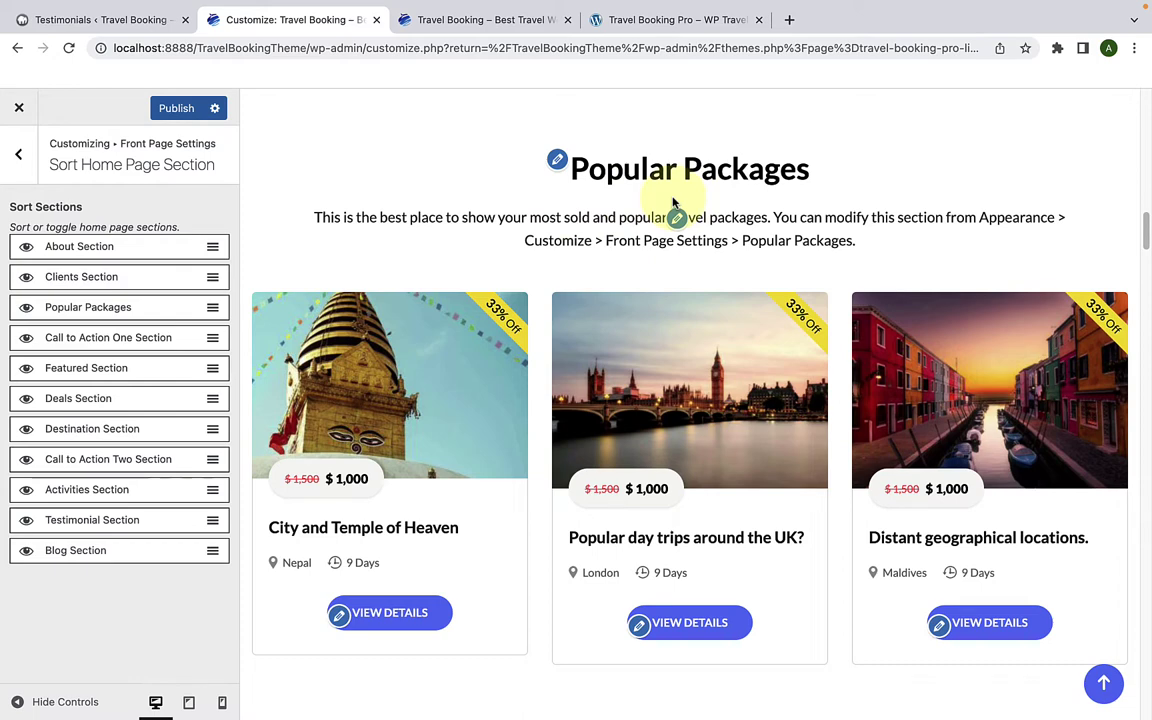
{"action": "left_click", "coordinate": [27, 310]}
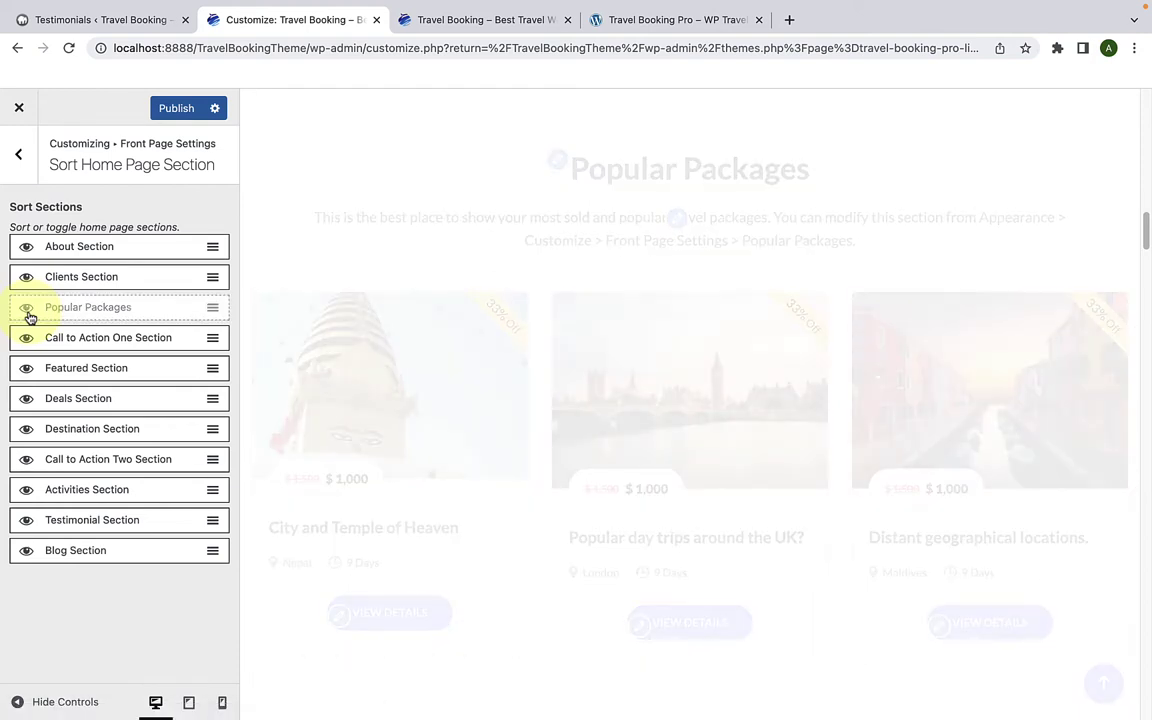
{"action": "scroll", "coordinate": [370, 322], "scroll_direction": "up", "scroll_amount": 6}
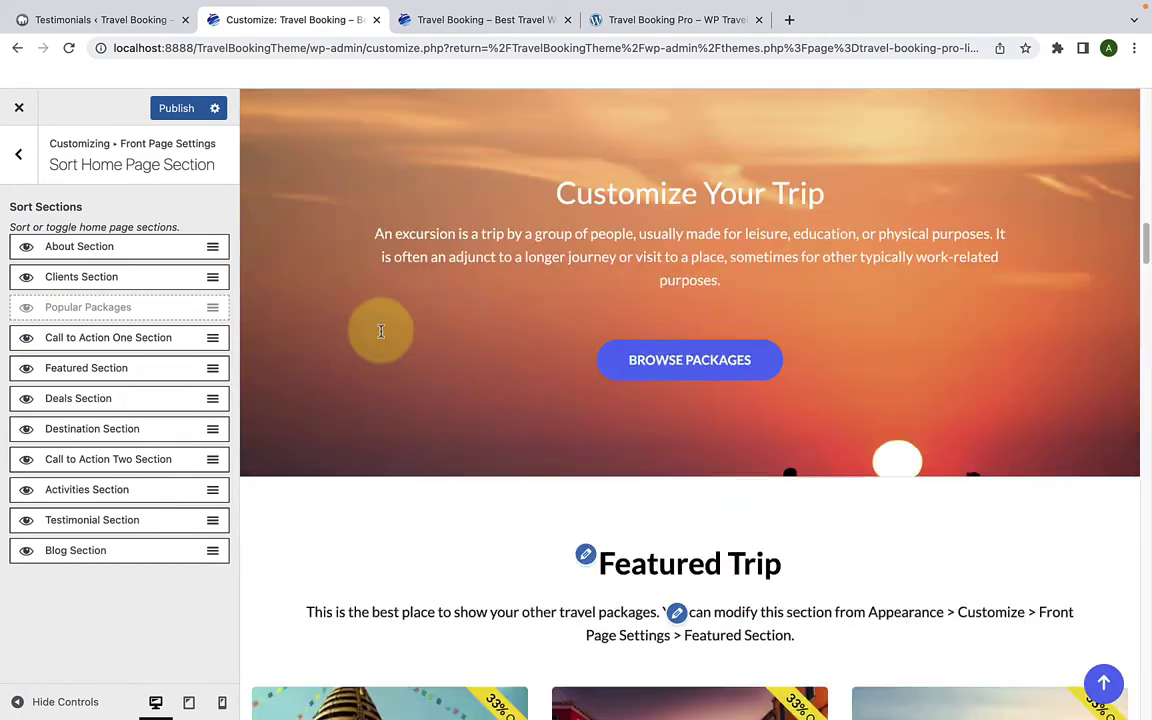
{"action": "scroll", "coordinate": [380, 331], "scroll_direction": "down", "scroll_amount": 10}
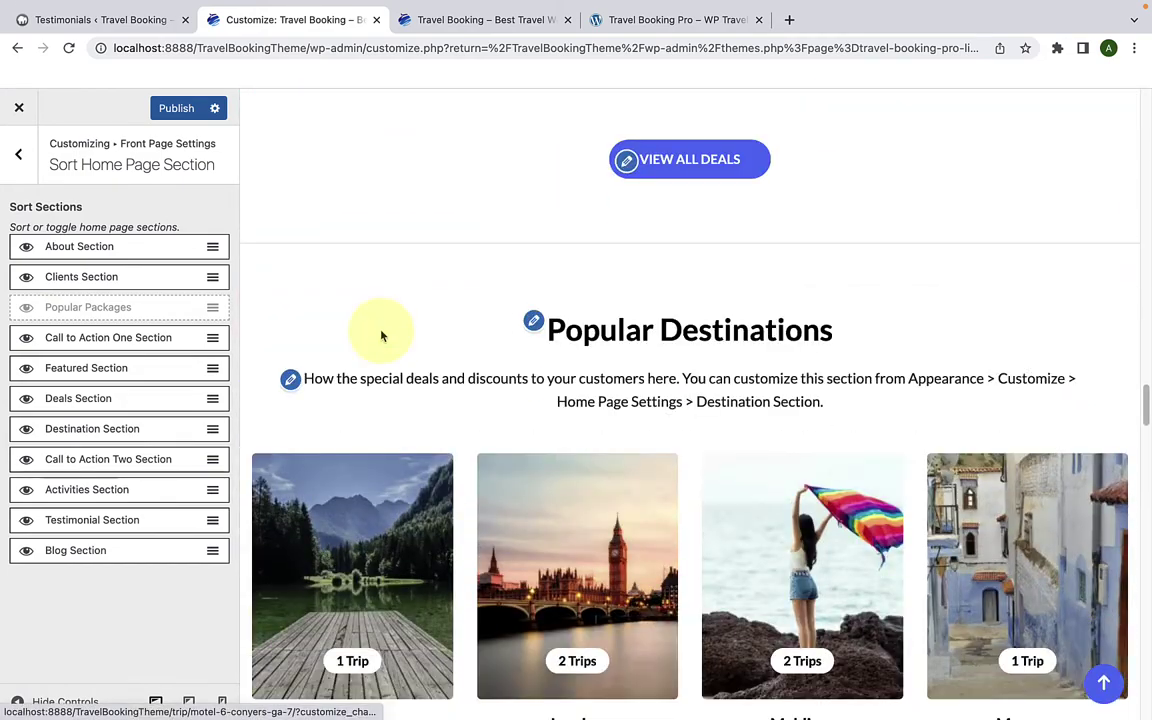
{"action": "scroll", "coordinate": [380, 335], "scroll_direction": "up", "scroll_amount": 8}
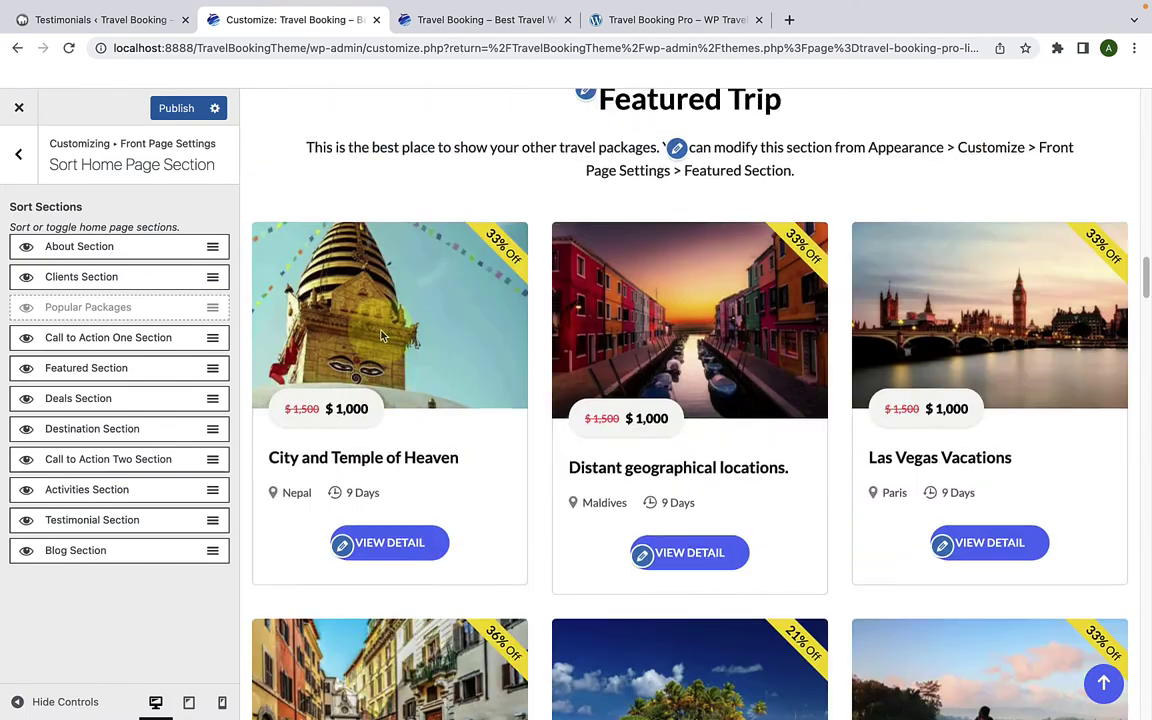
{"action": "scroll", "coordinate": [380, 335], "scroll_direction": "up", "scroll_amount": 10}
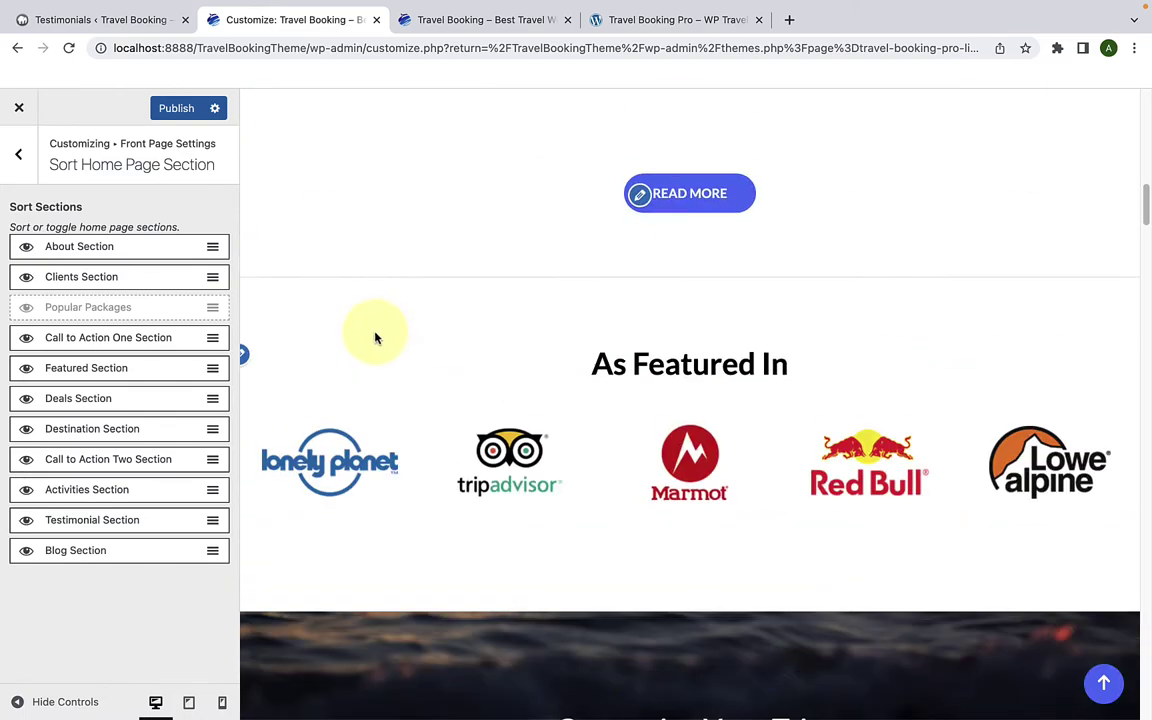
{"action": "left_click", "coordinate": [27, 308]}
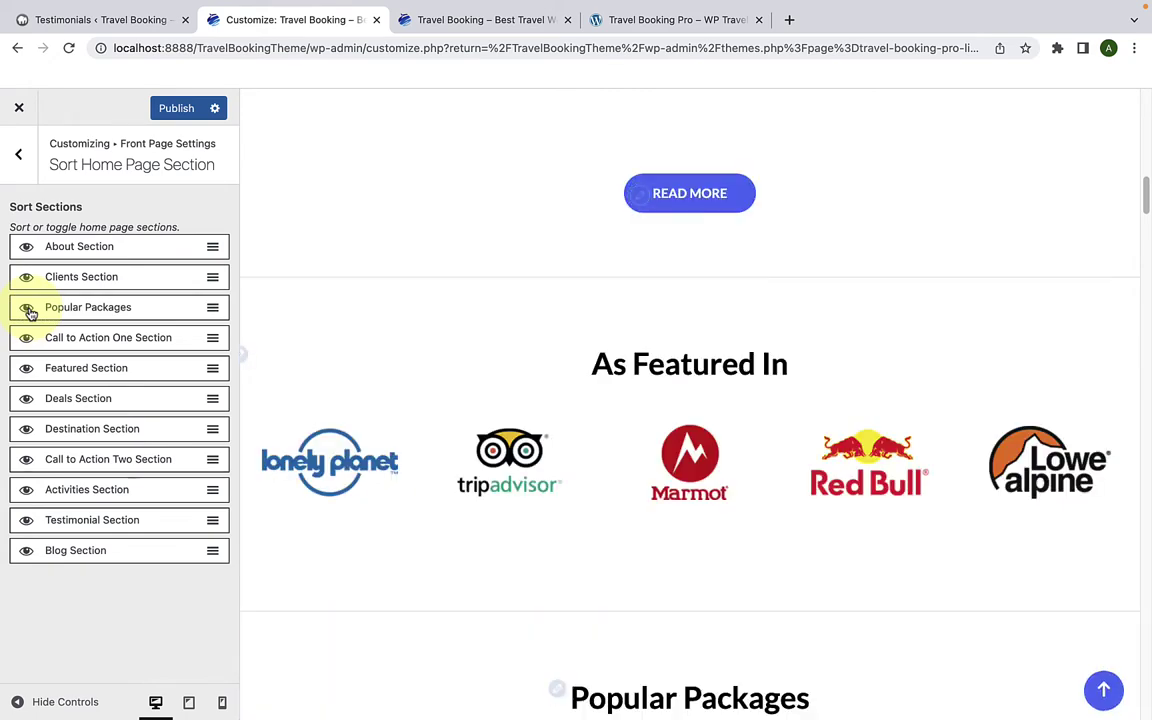
{"action": "scroll", "coordinate": [411, 398], "scroll_direction": "down", "scroll_amount": 5}
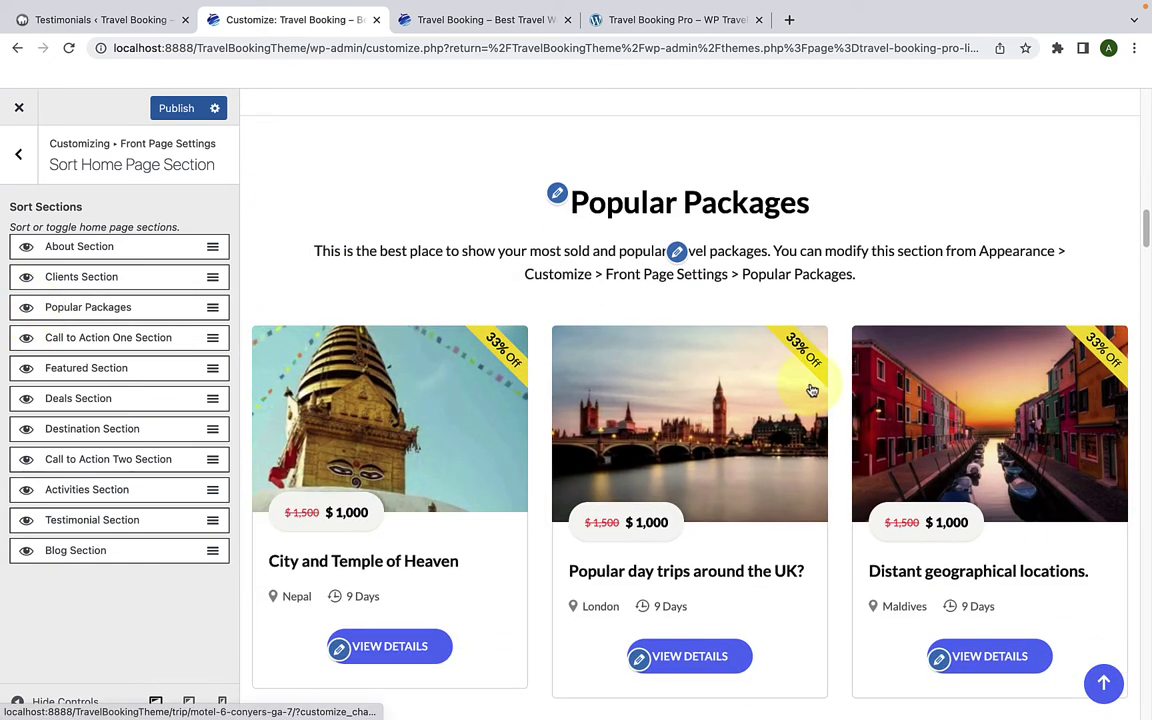
{"action": "scroll", "coordinate": [879, 380], "scroll_direction": "down", "scroll_amount": 1}
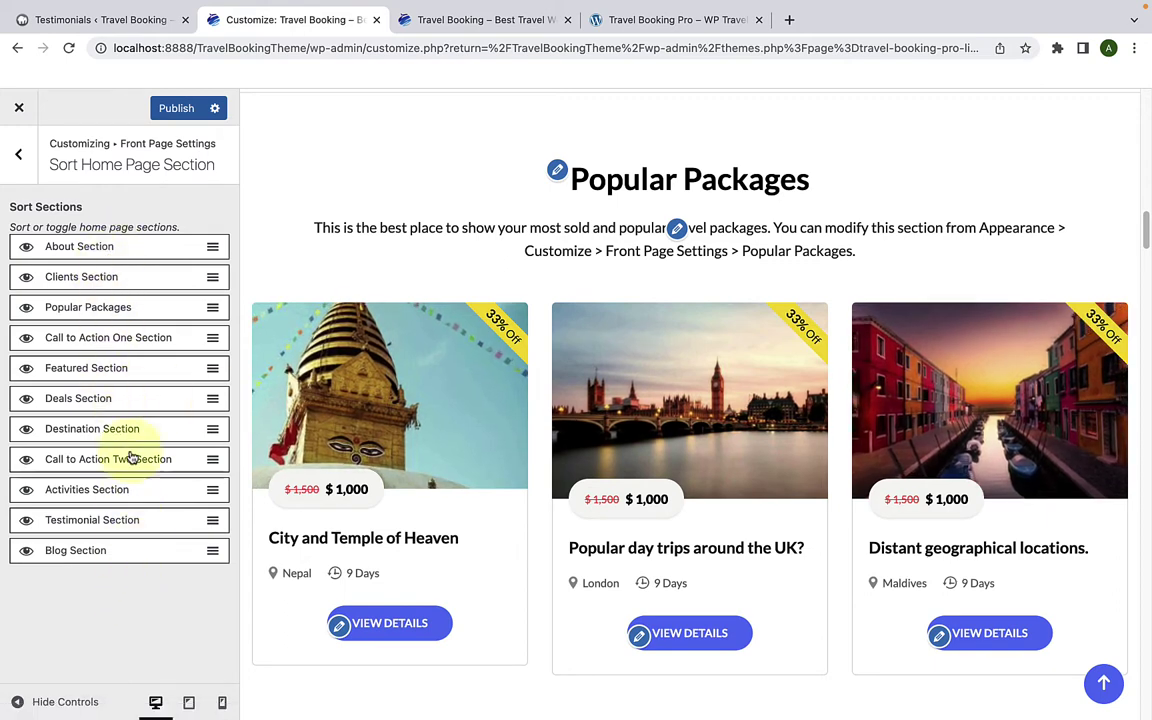
Step: Move Clients Section back below Blog Section, publish, and return to Front Page Settings
{"action": "left_click_drag", "start_coordinate": [133, 284], "coordinate": [124, 554]}
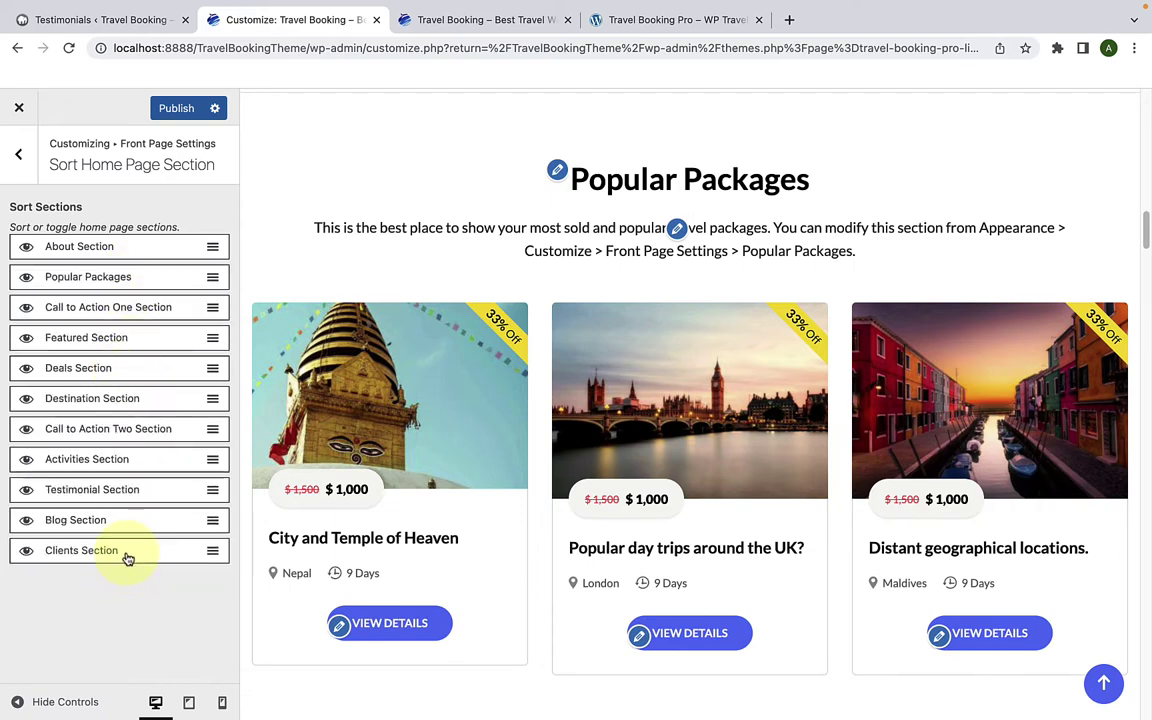
{"action": "scroll", "coordinate": [475, 465], "scroll_direction": "down", "scroll_amount": 15}
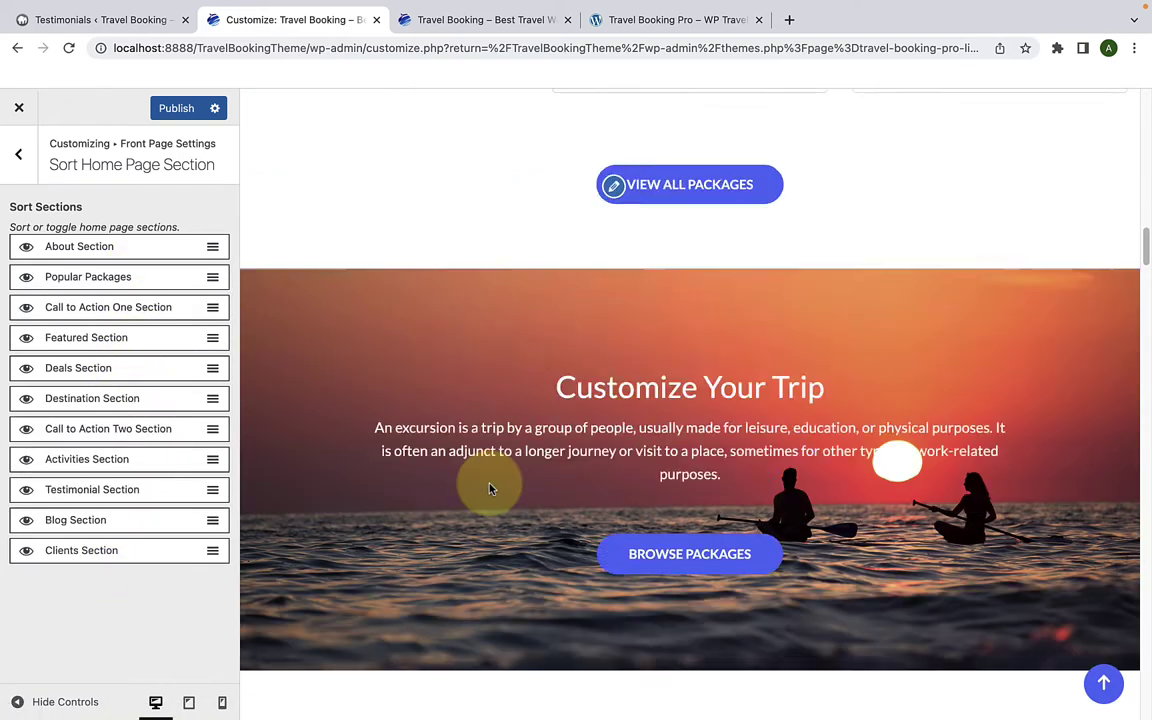
{"action": "scroll", "coordinate": [490, 484], "scroll_direction": "down", "scroll_amount": 20}
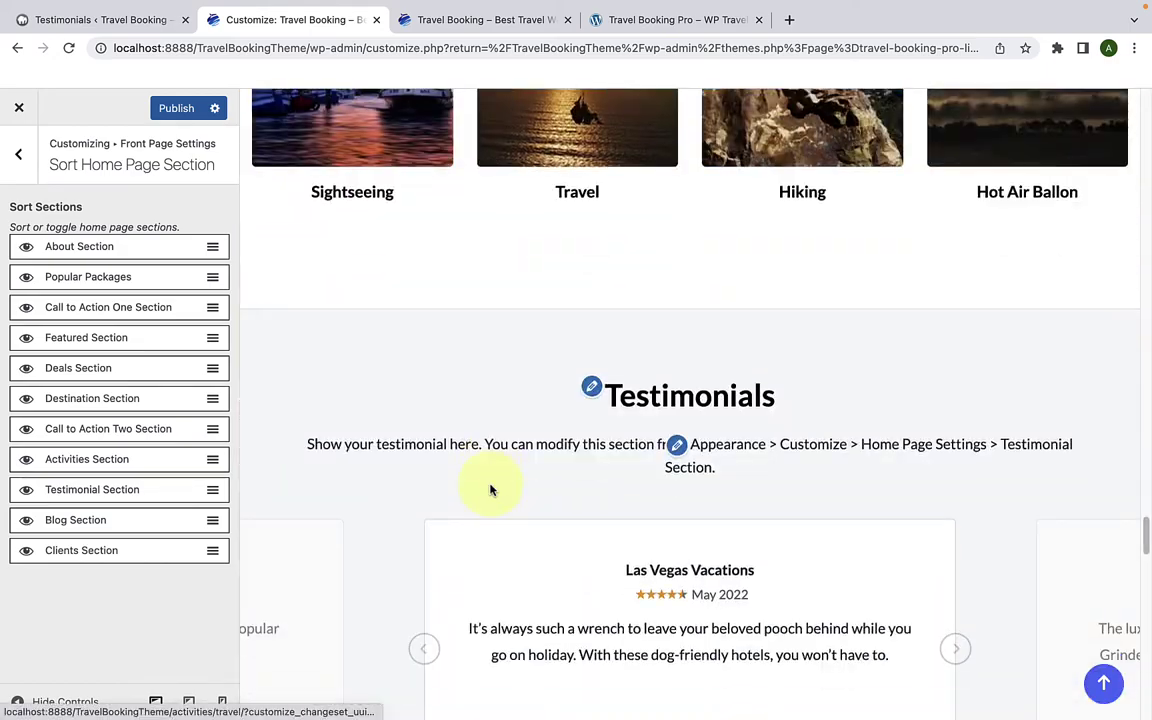
{"action": "scroll", "coordinate": [490, 490], "scroll_direction": "down", "scroll_amount": 10}
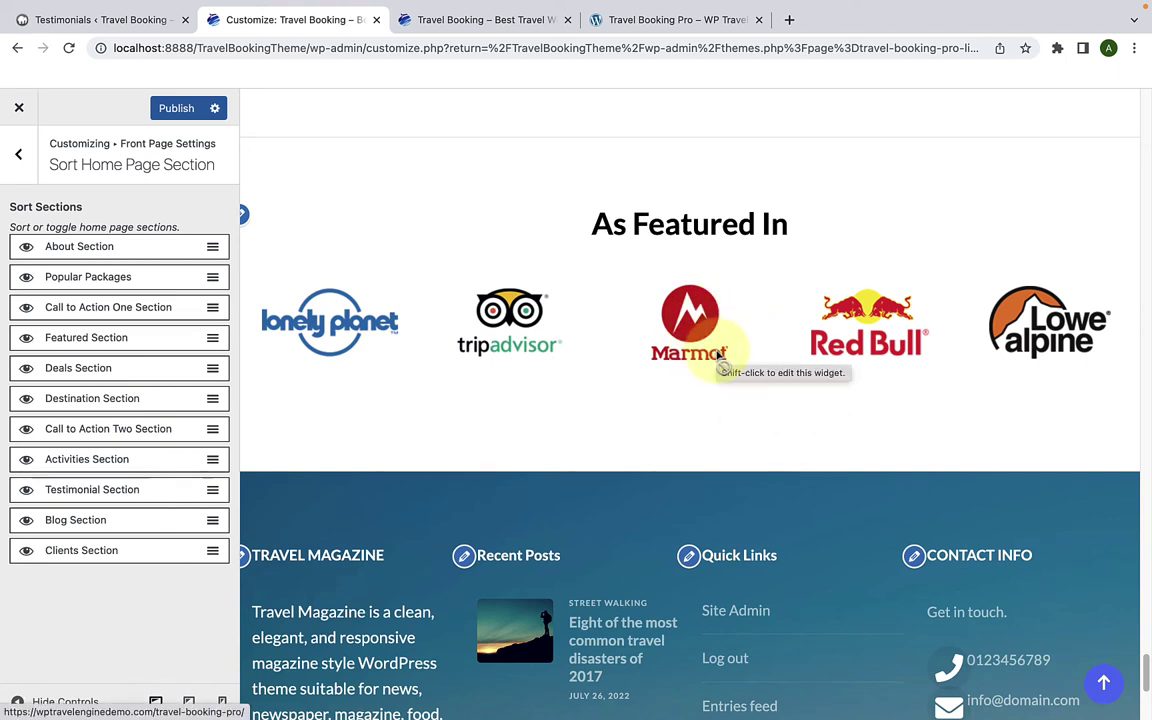
{"action": "left_click", "coordinate": [168, 108]}
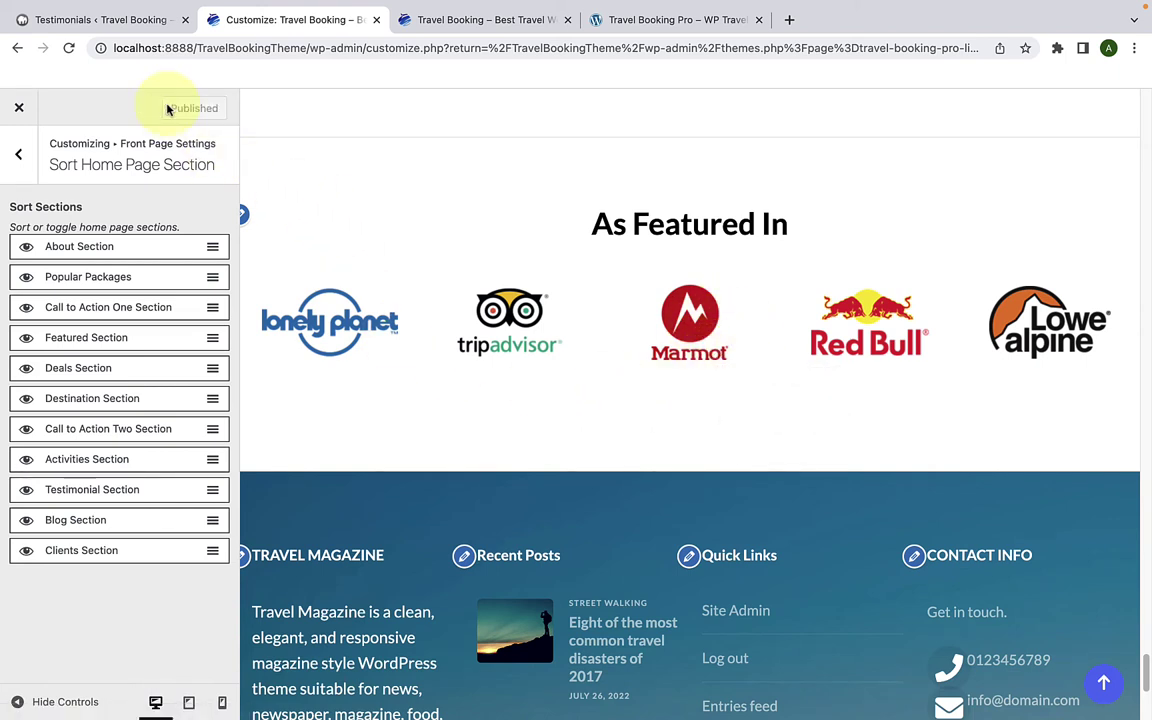
{"action": "left_click", "coordinate": [23, 157]}
Step: Open One Page Settings to show the Enable Section Menu toggle, with the preview at the top
{"action": "scroll", "coordinate": [110, 560], "scroll_direction": "down", "scroll_amount": 1}
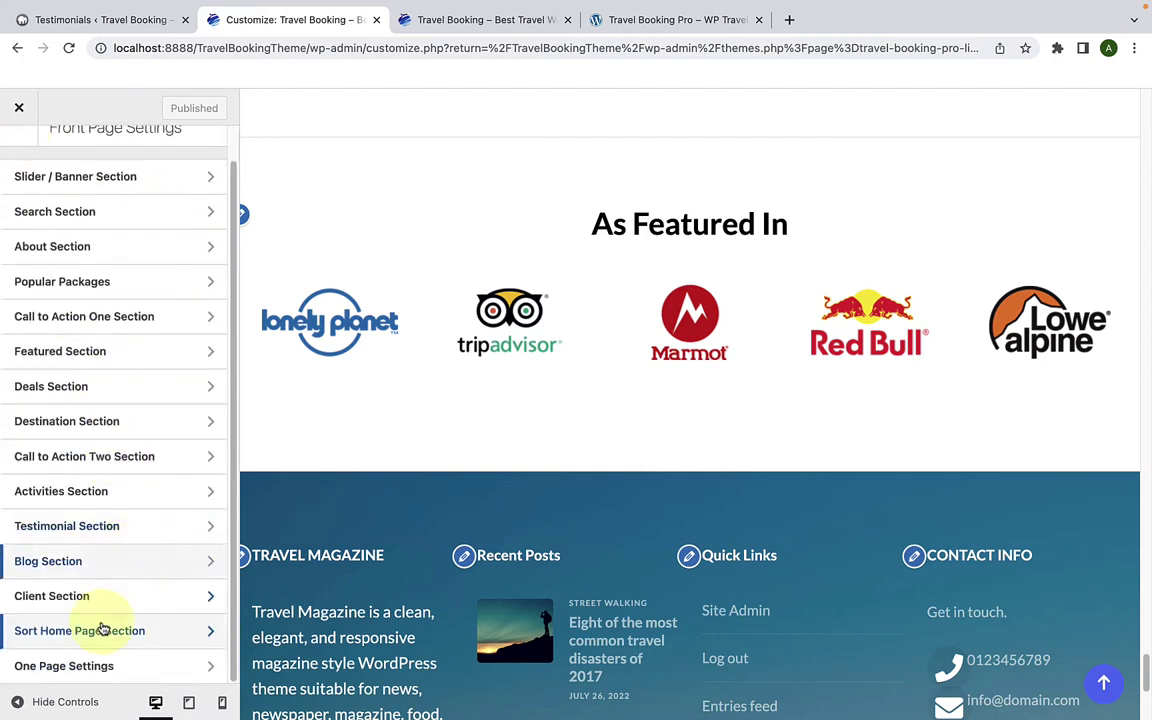
{"action": "left_click", "coordinate": [126, 678]}
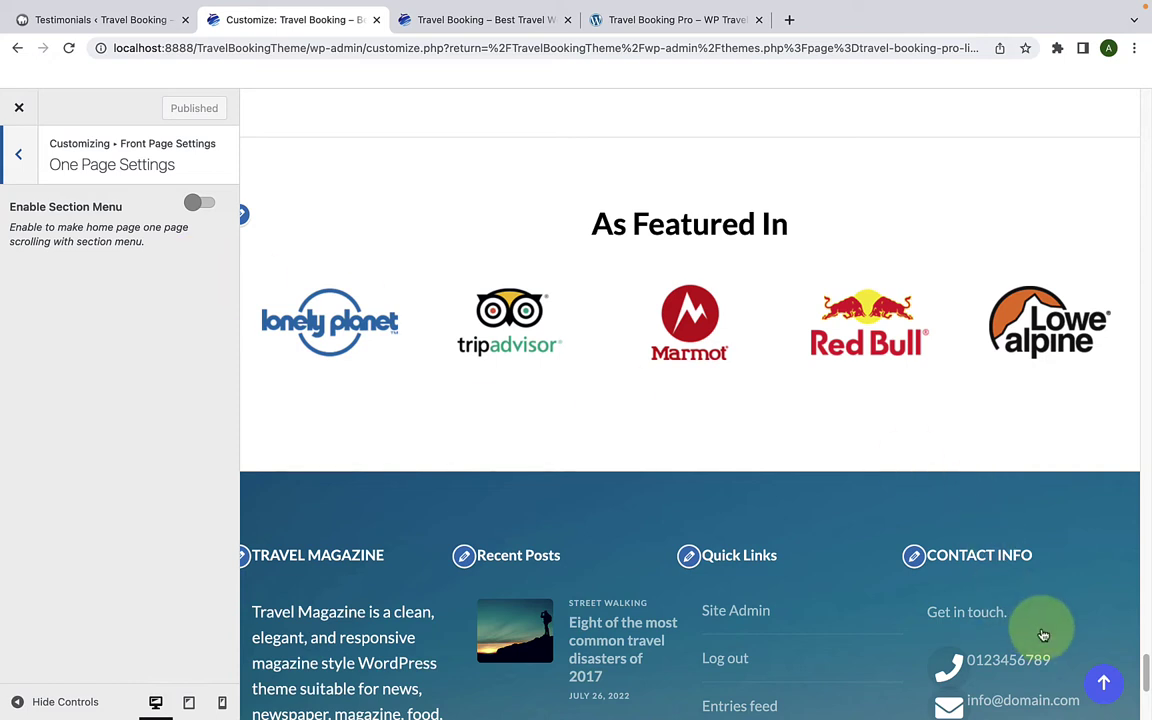
{"action": "left_click", "coordinate": [1103, 682]}
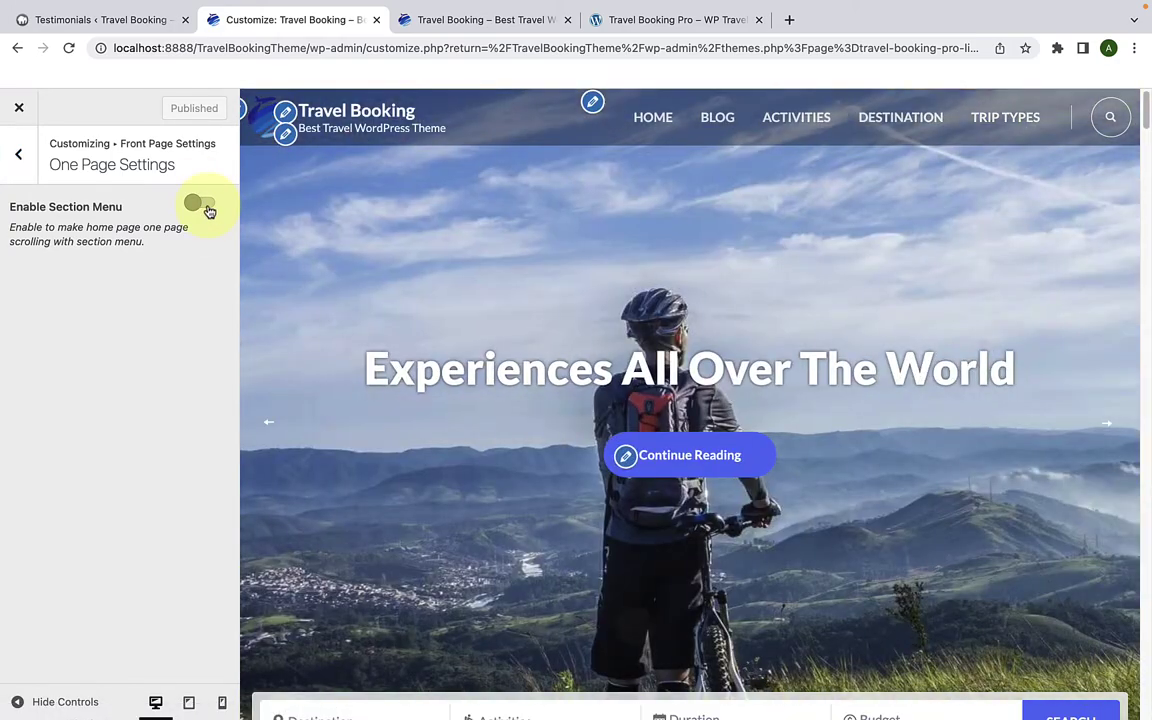
Step: Turn on Enable Section Menu so the preview header lists section links
{"action": "left_click", "coordinate": [205, 205]}
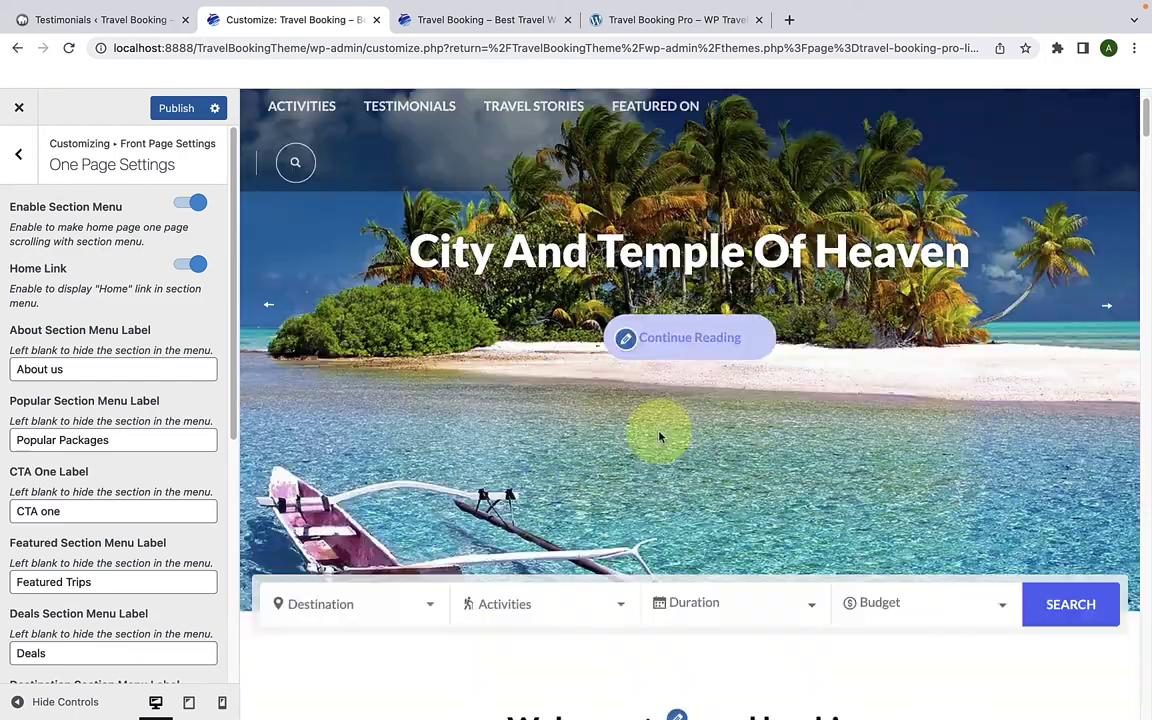
{"action": "scroll", "coordinate": [656, 429], "scroll_direction": "down", "scroll_amount": 8}
{"action": "scroll", "coordinate": [658, 430], "scroll_direction": "up", "scroll_amount": 10}
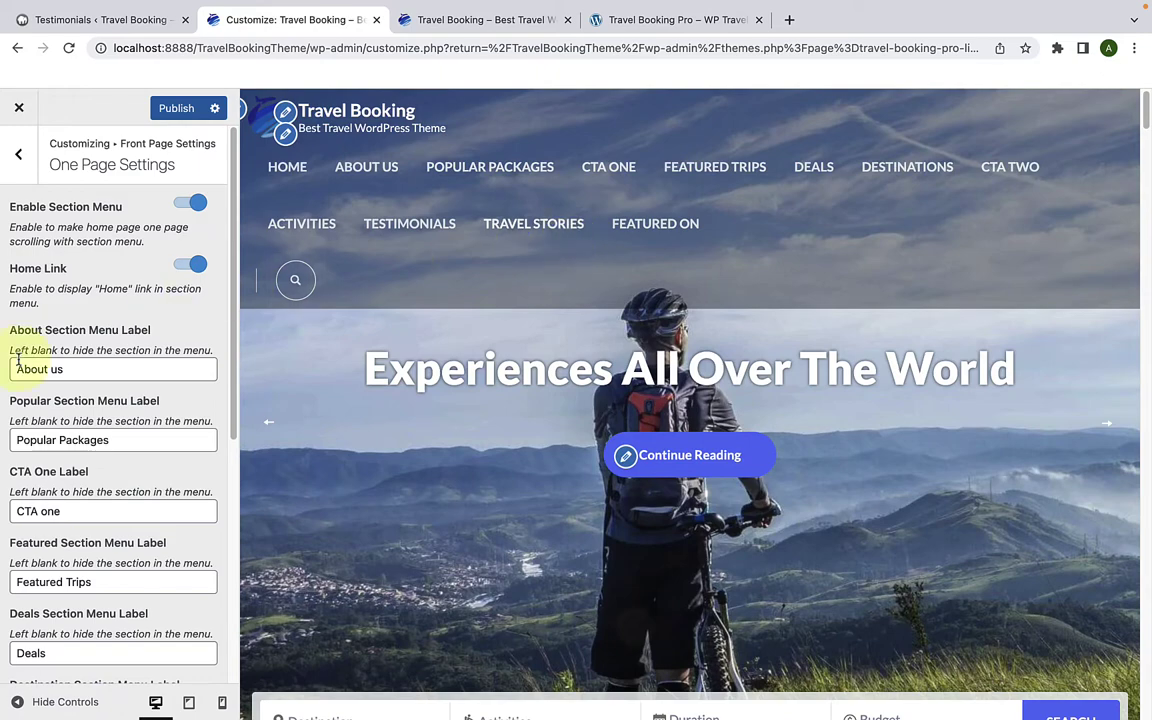
{"action": "scroll", "coordinate": [77, 458], "scroll_direction": "down", "scroll_amount": 8}
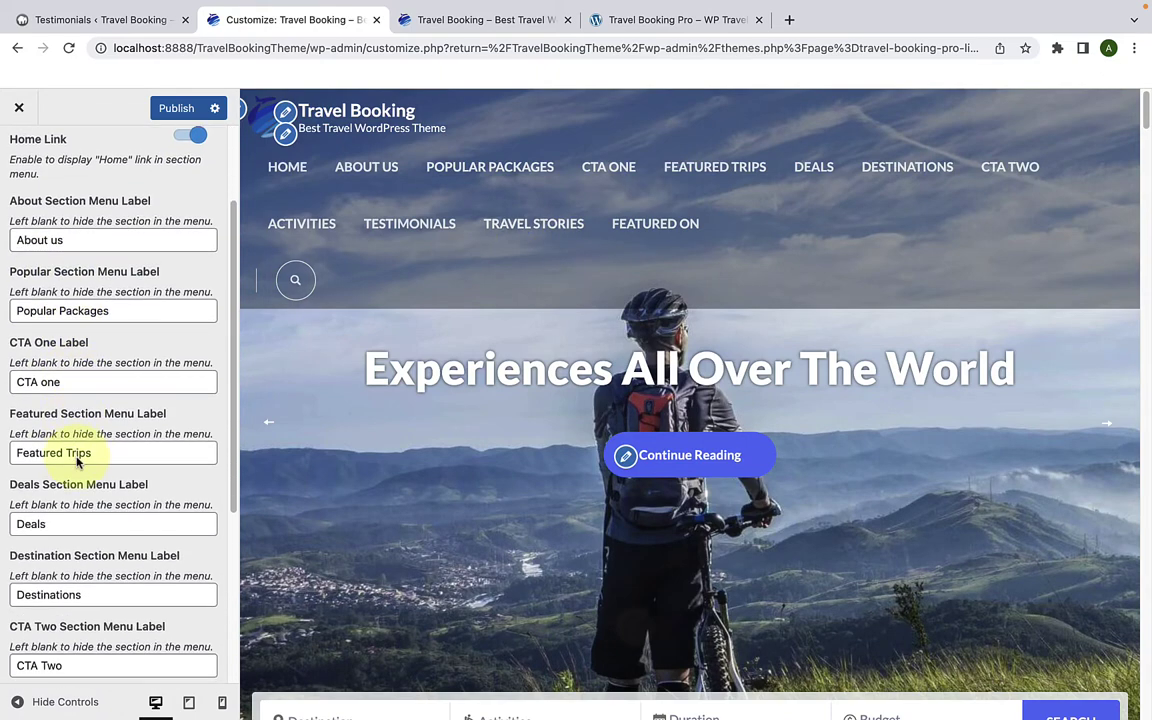
{"action": "scroll", "coordinate": [79, 487], "scroll_direction": "up", "scroll_amount": 8}
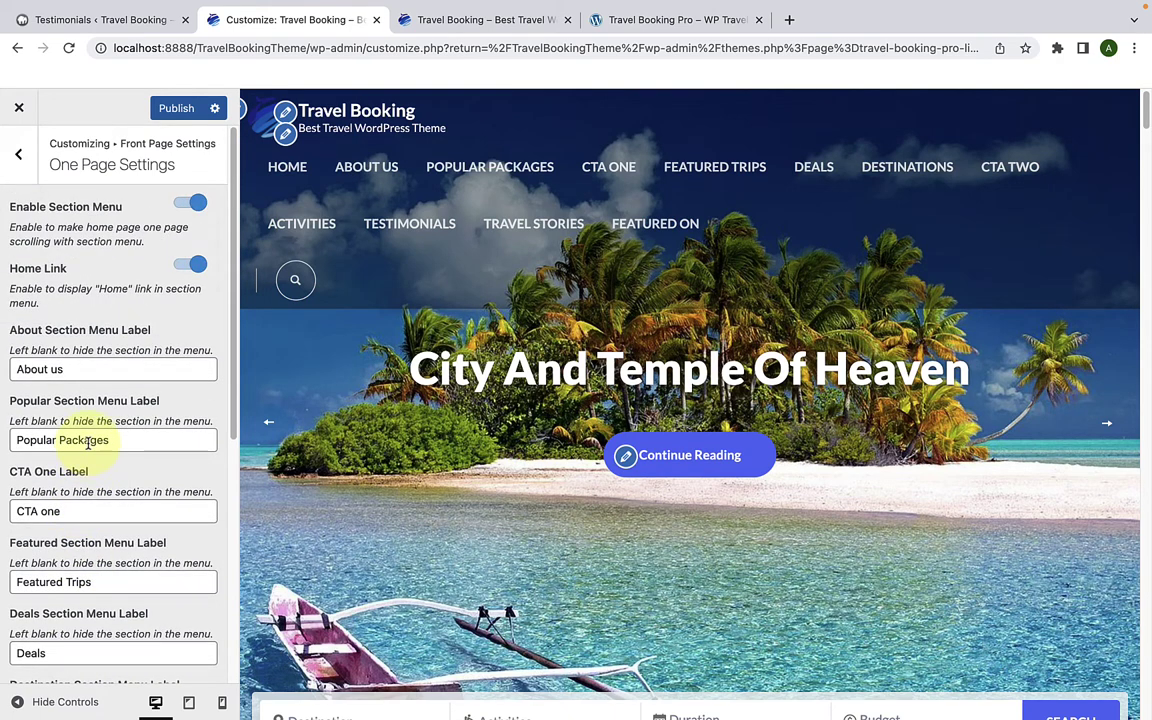
Step: Change the About Section Menu Label from 'About us' to 'About'
{"action": "left_click", "coordinate": [36, 370]}
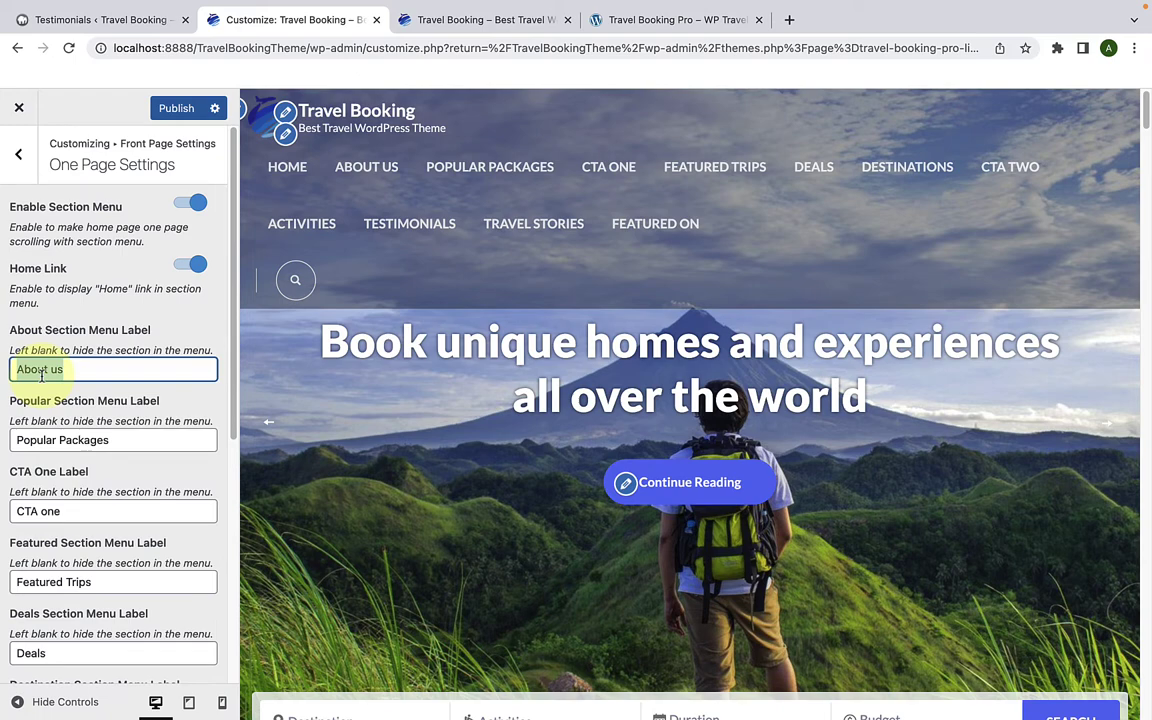
{"action": "triple_click", "coordinate": [40, 370]}
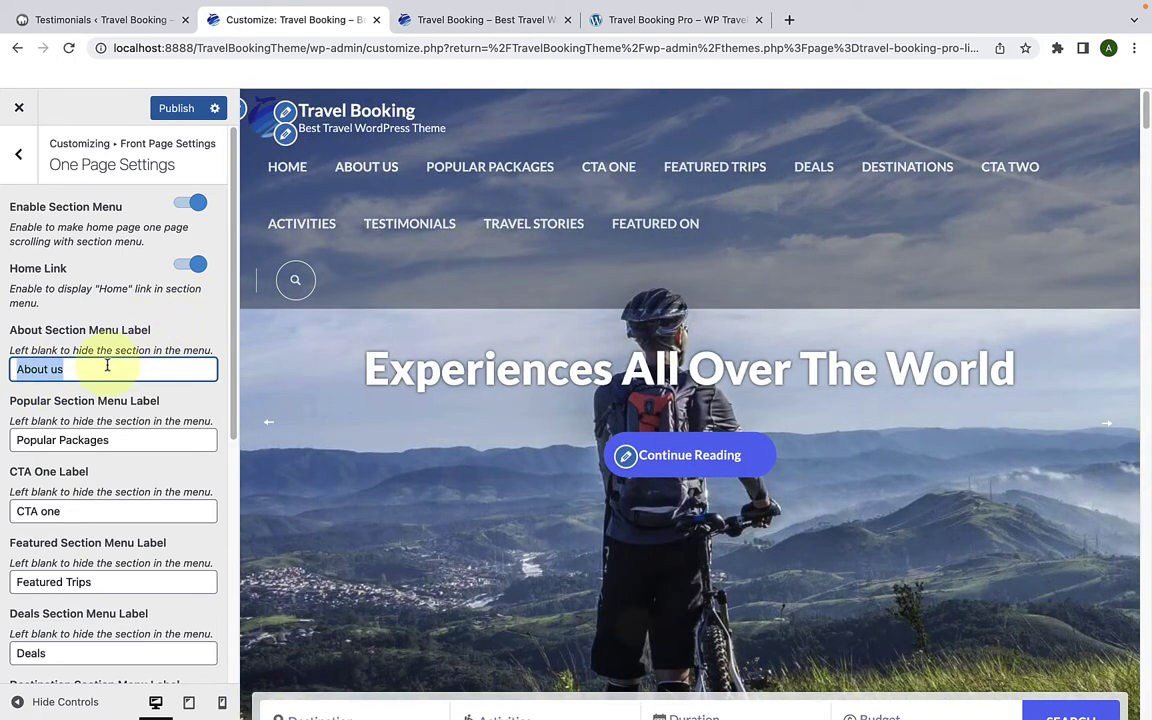
{"action": "key", "text": "BackSpace"}
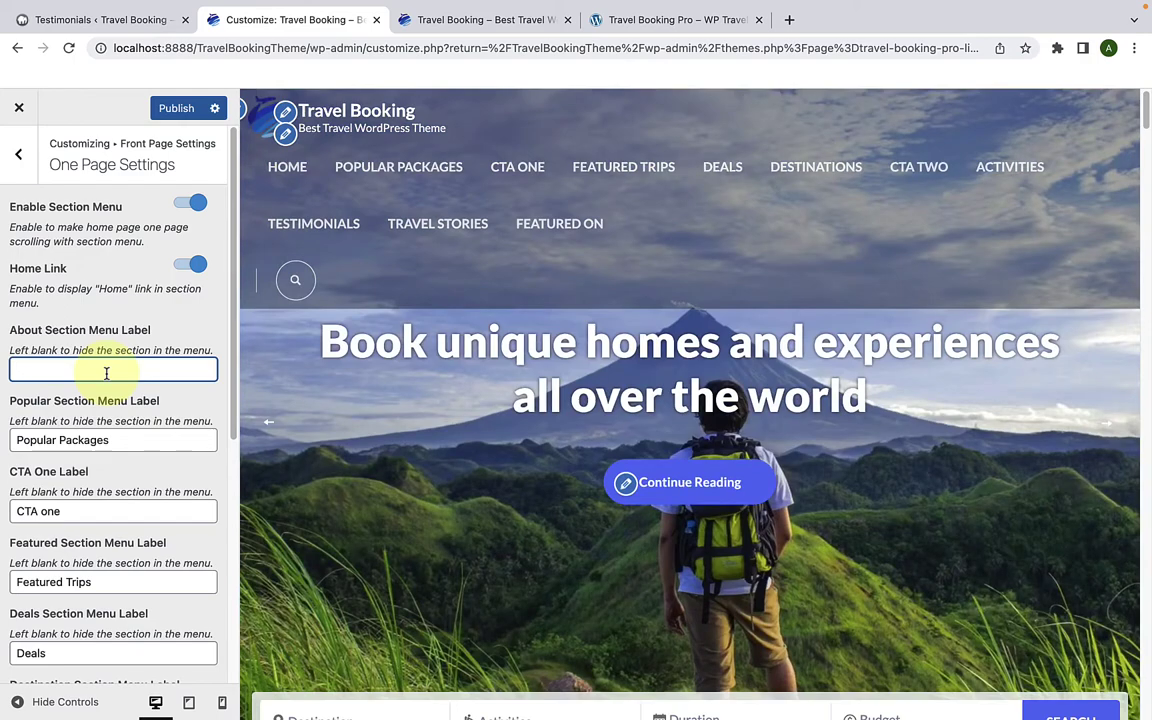
{"action": "type", "text": "Abou"}
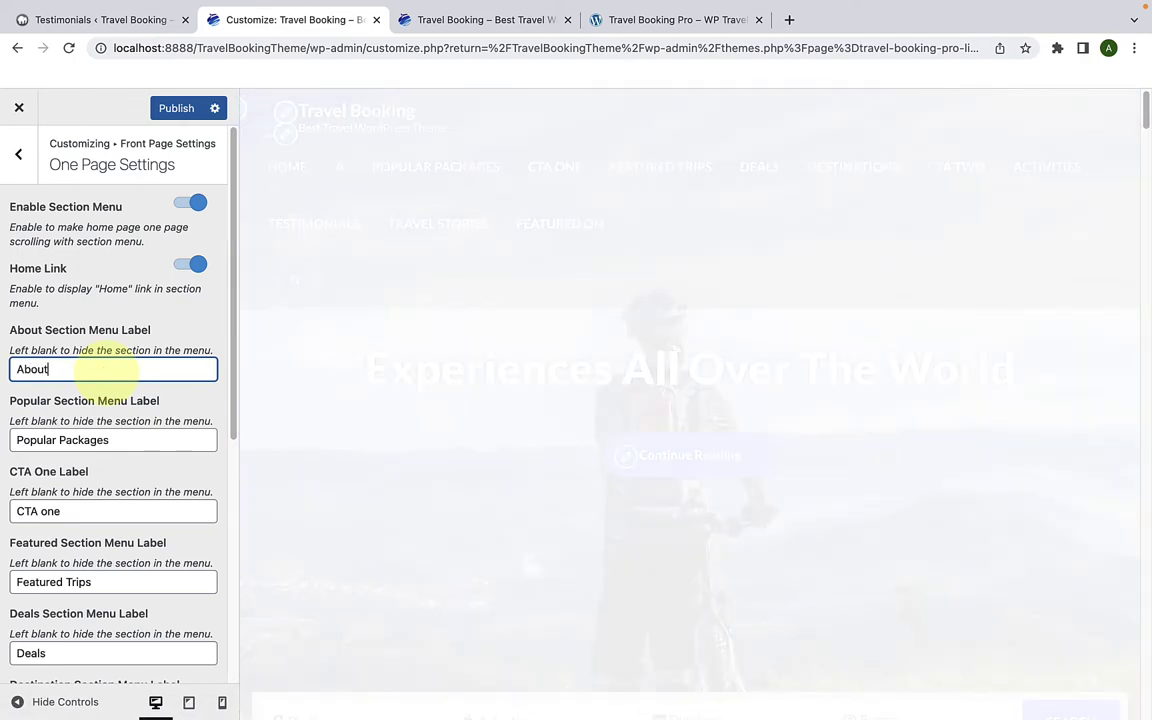
{"action": "type", "text": "t"}
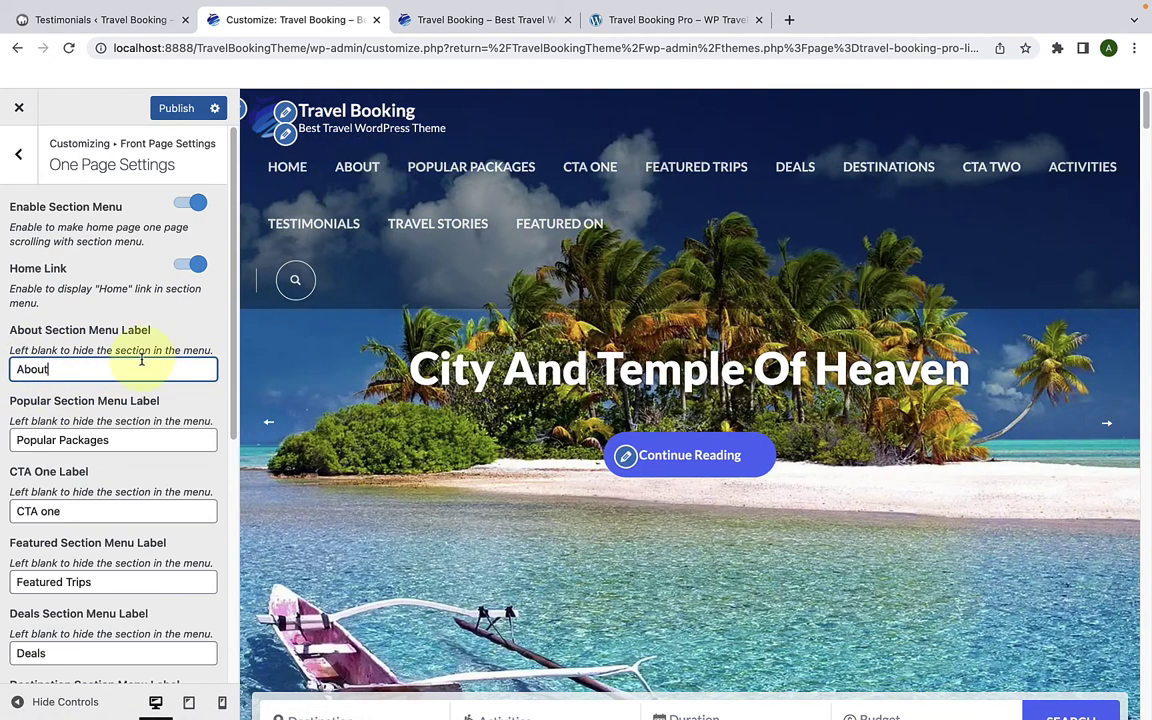
{"action": "scroll", "coordinate": [130, 330], "scroll_direction": "down", "scroll_amount": 1}
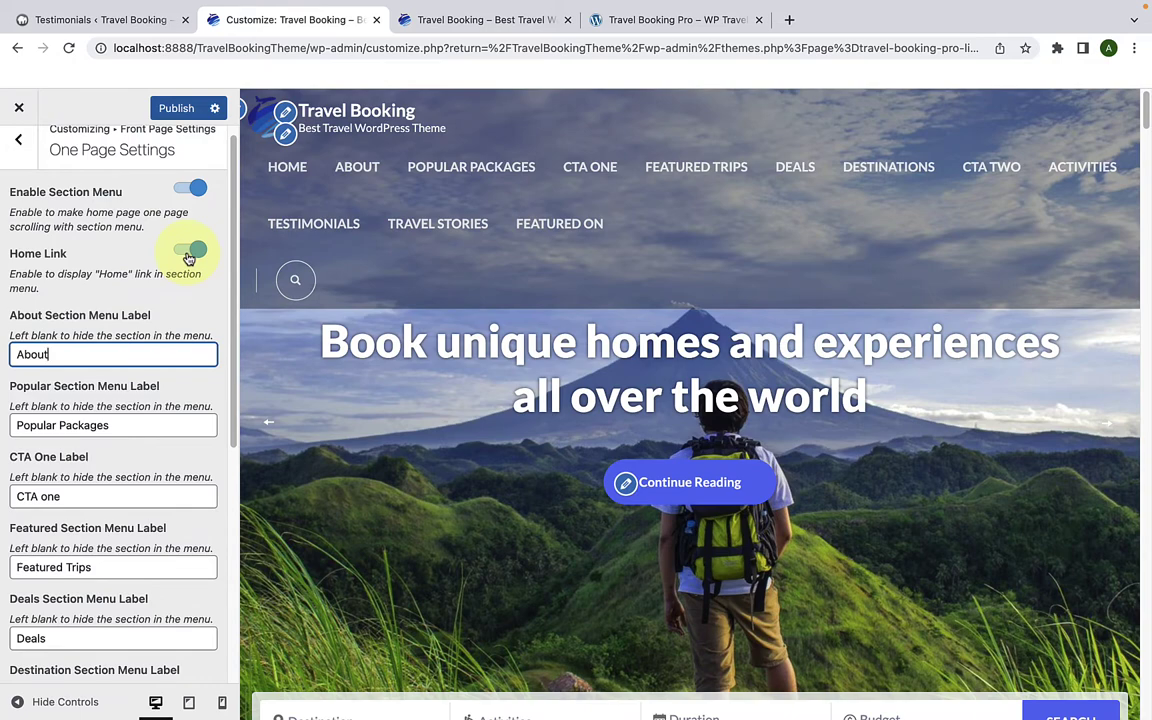
Step: Turn off Enable Section Menu, leaving Home Link on, and go back to Front Page Settings
{"action": "left_click", "coordinate": [183, 257]}
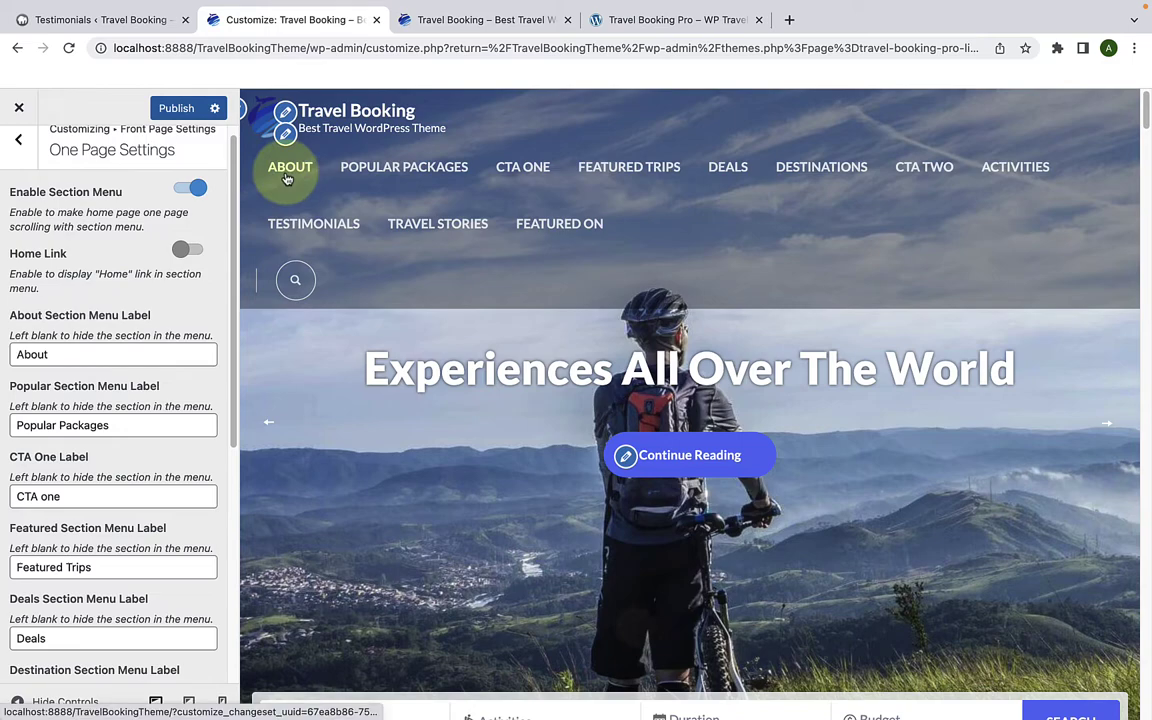
{"action": "left_click", "coordinate": [190, 254]}
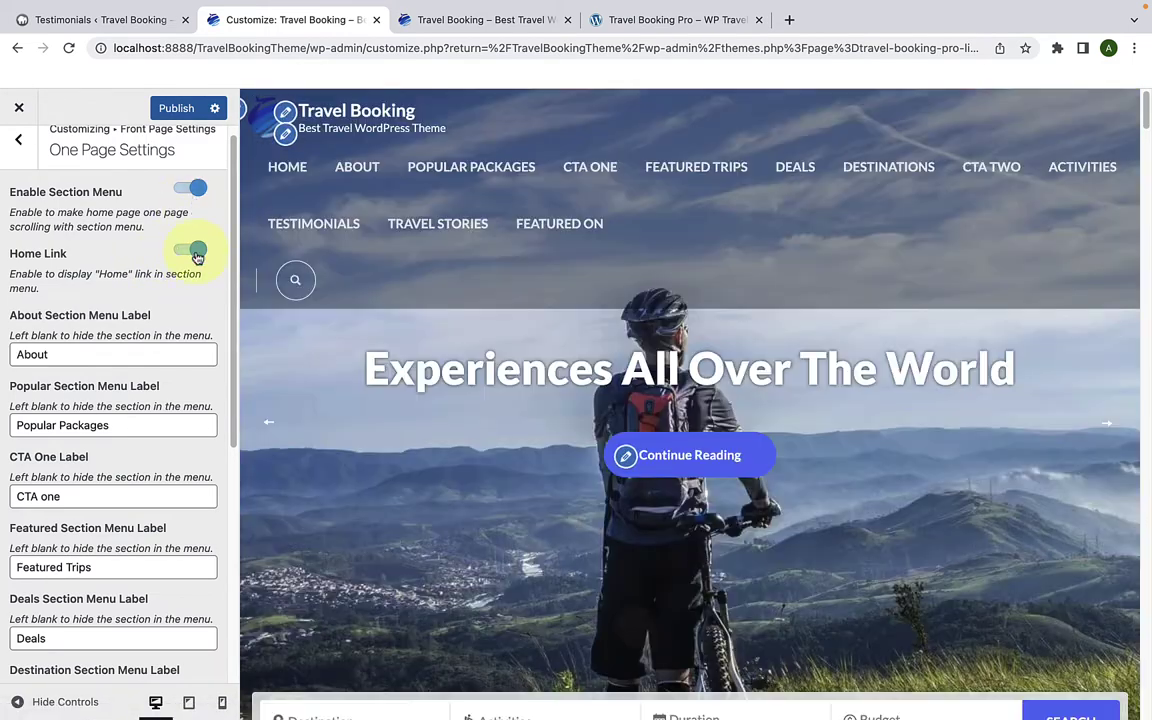
{"action": "left_click", "coordinate": [185, 189]}
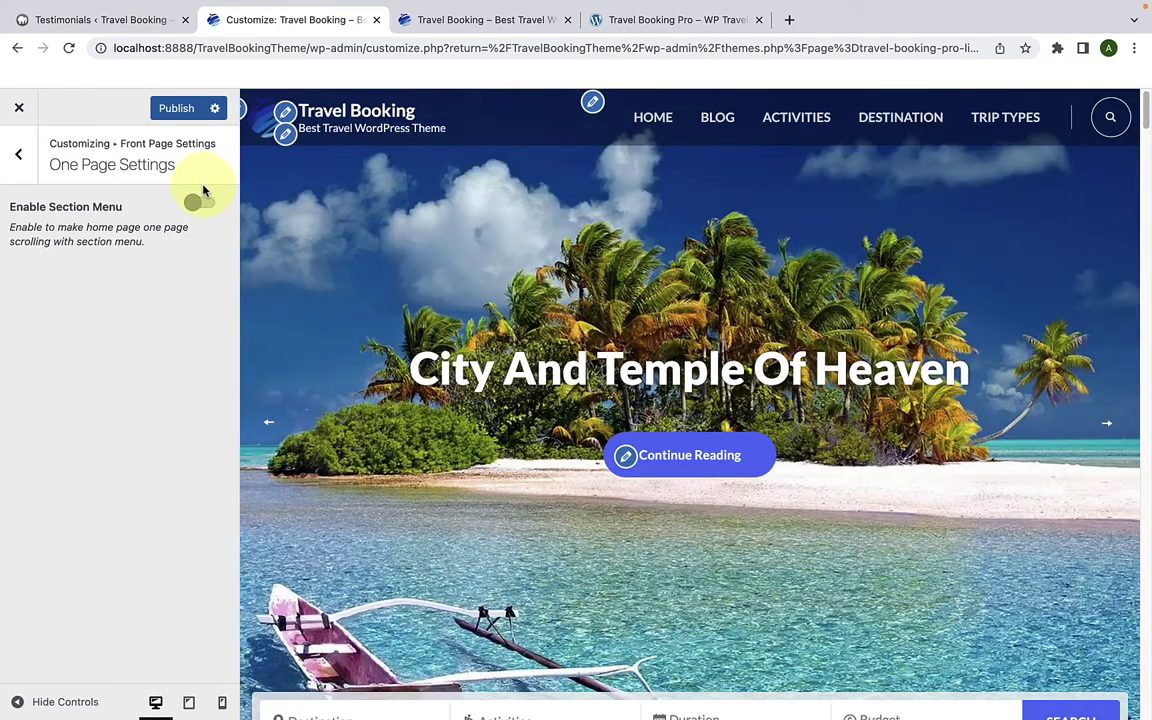
{"action": "left_click", "coordinate": [18, 154]}
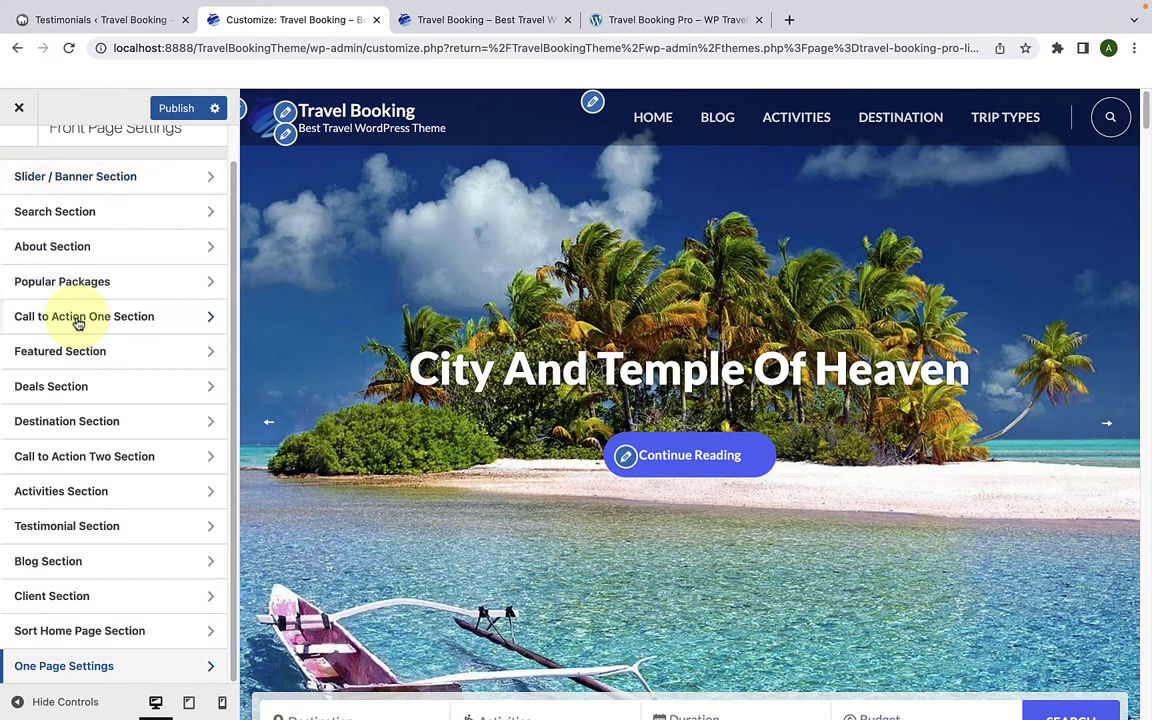
{"action": "scroll", "coordinate": [110, 655], "scroll_direction": "down", "scroll_amount": 1}
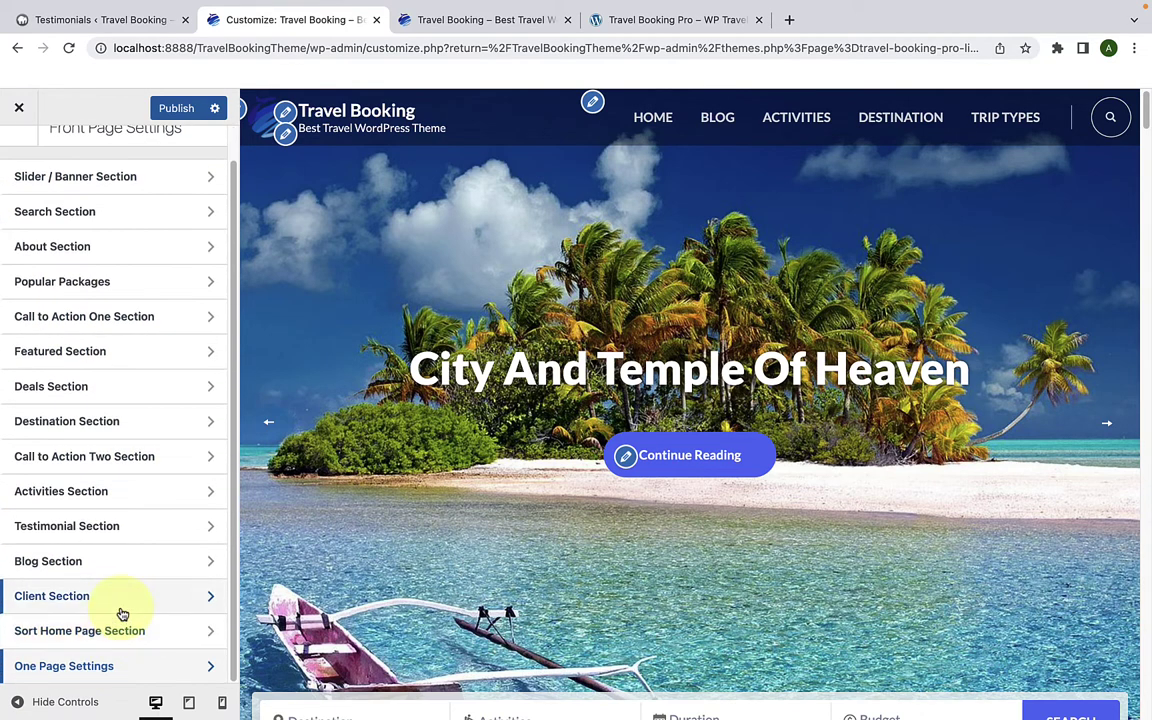
{"action": "scroll", "coordinate": [118, 605], "scroll_direction": "up", "scroll_amount": 1}
Step: Open the Customizer's About Page Template Settings to see its sections
{"action": "left_click", "coordinate": [14, 154]}
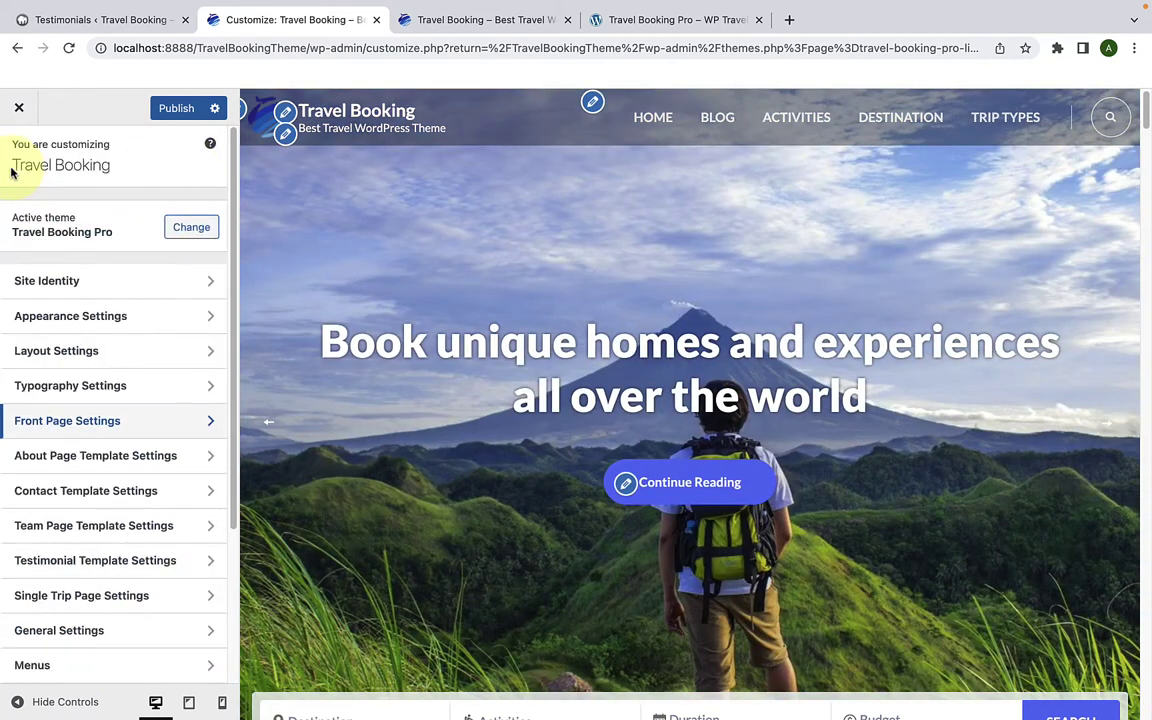
{"action": "scroll", "coordinate": [86, 478], "scroll_direction": "down", "scroll_amount": 1}
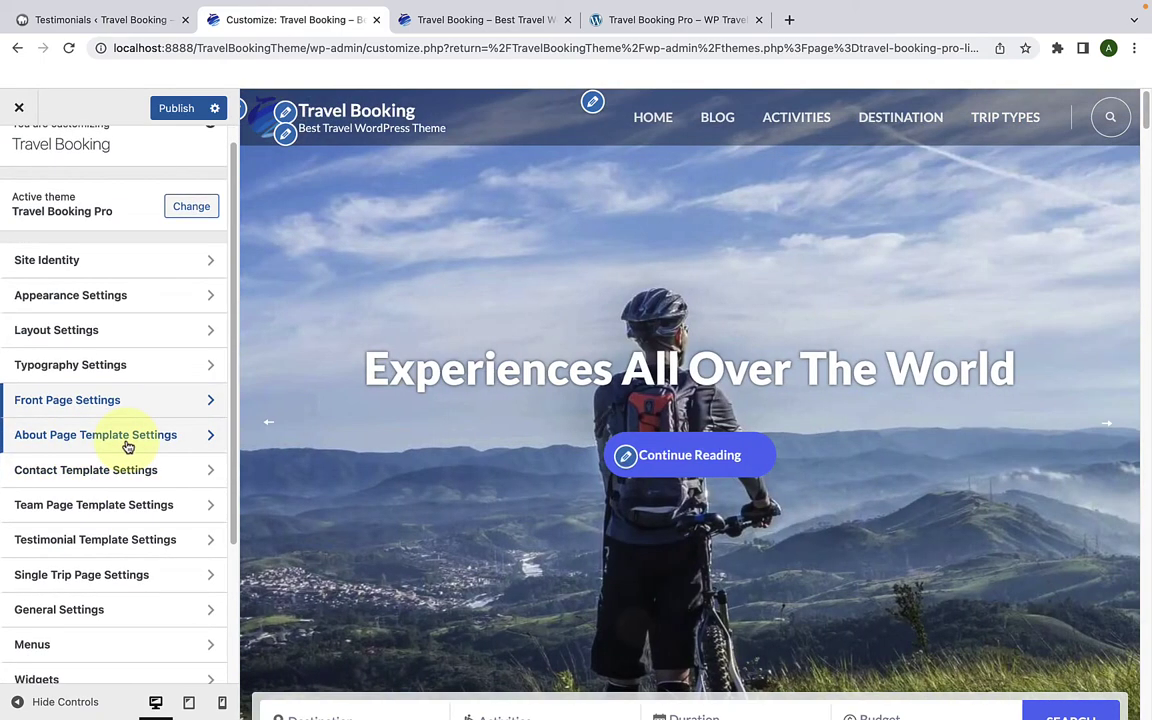
{"action": "left_click", "coordinate": [128, 440]}
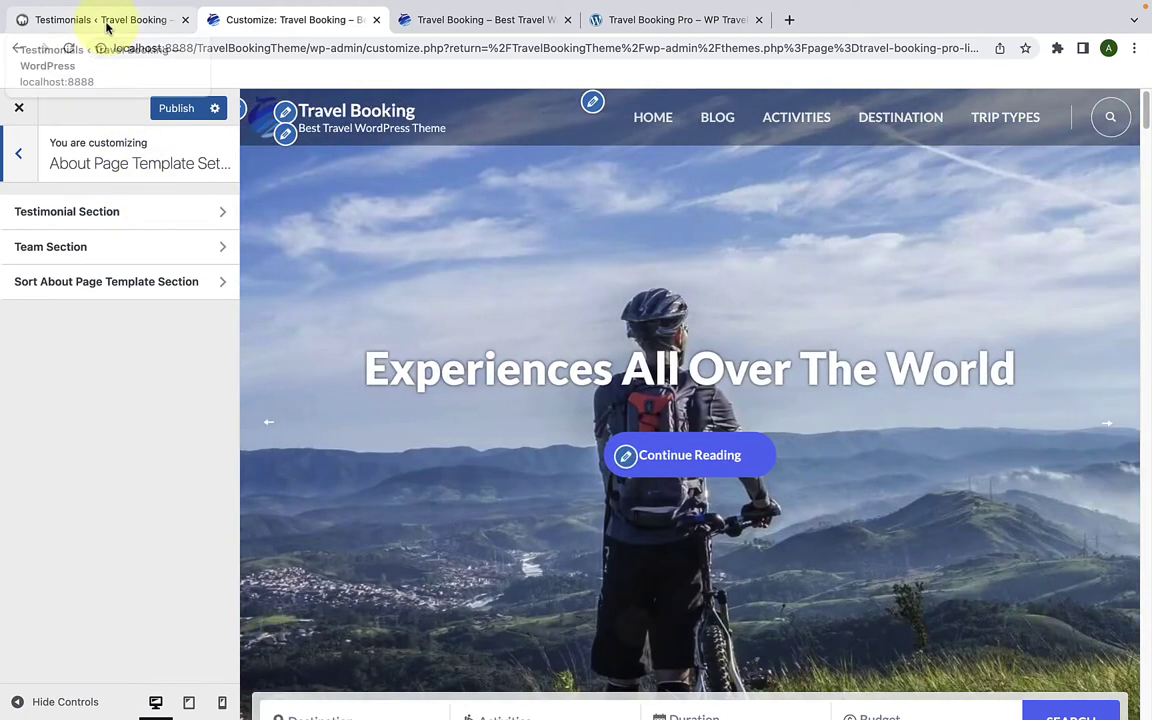
Step: Start a new page from Pages > Add New in the admin
{"action": "left_click", "coordinate": [107, 28]}
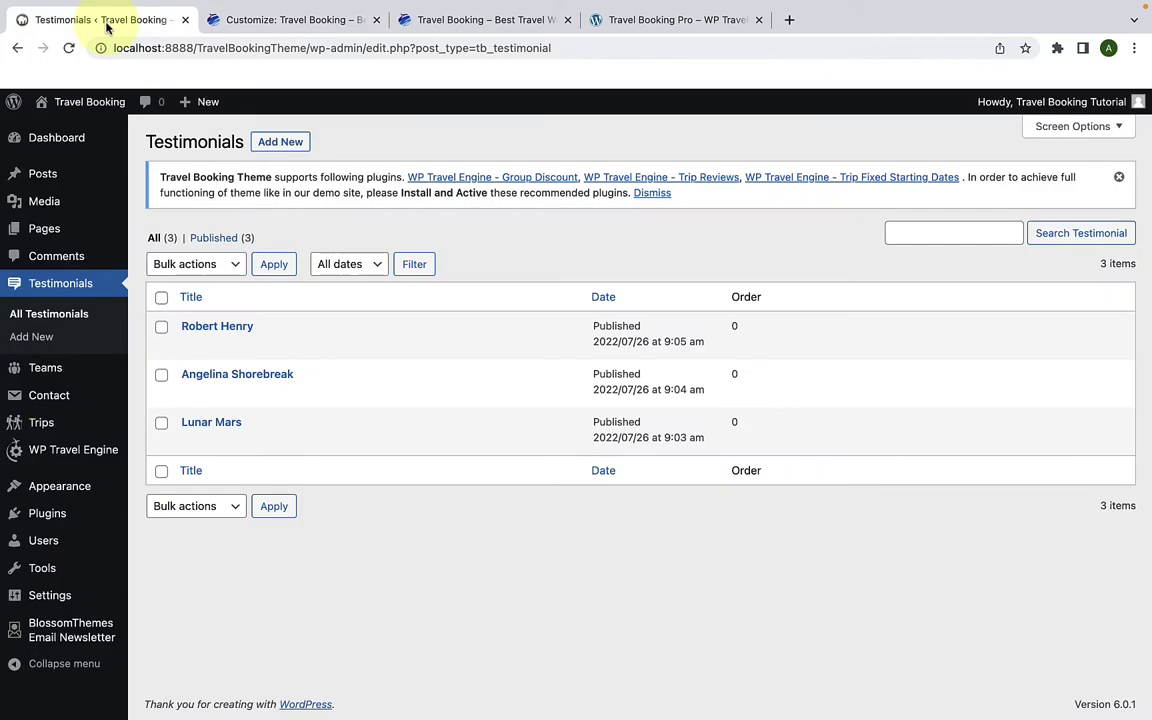
{"action": "mouse_move", "coordinate": [70, 228]}
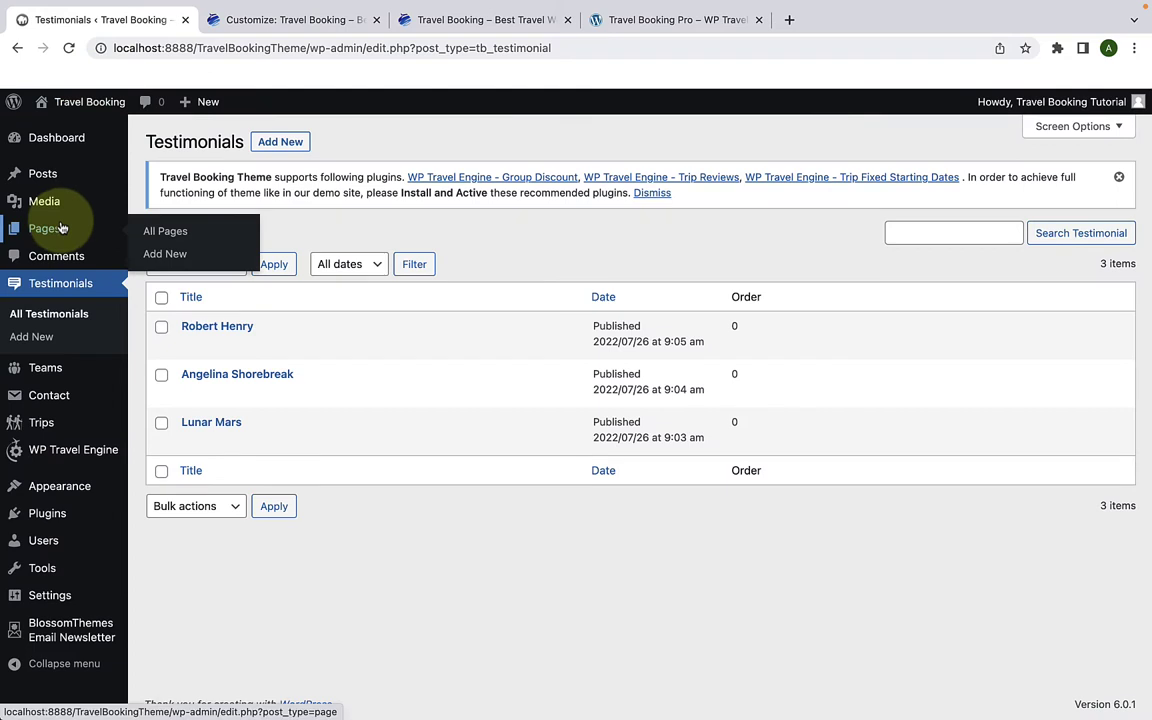
{"action": "left_click", "coordinate": [175, 256]}
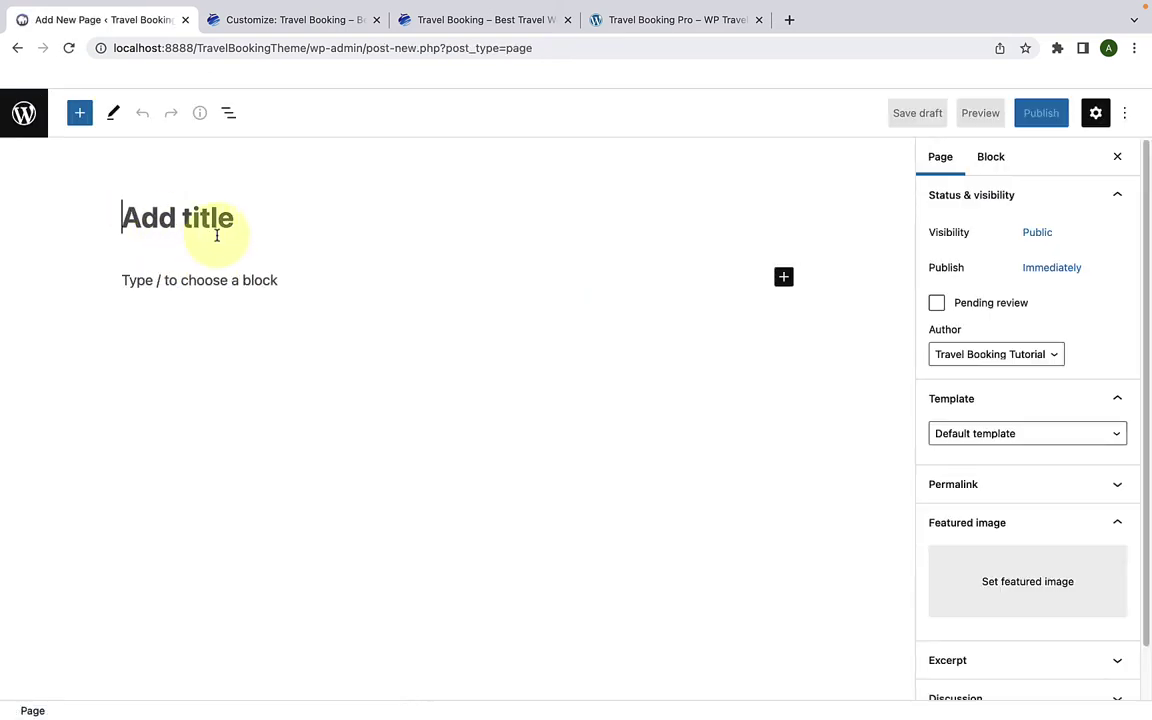
Step: Title the new page 'About' and paste the Travel Booking Pro introduction as its paragraph
{"action": "left_click", "coordinate": [216, 235]}
{"action": "type", "text": "About"}
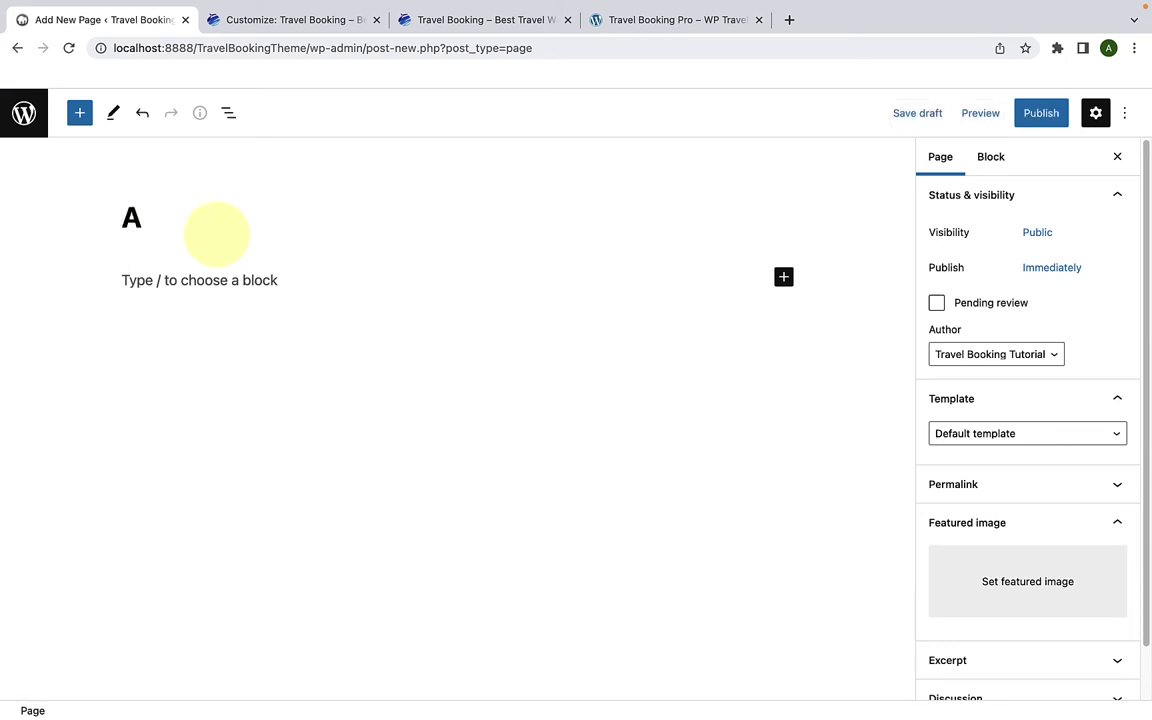
{"action": "left_click", "coordinate": [231, 273]}
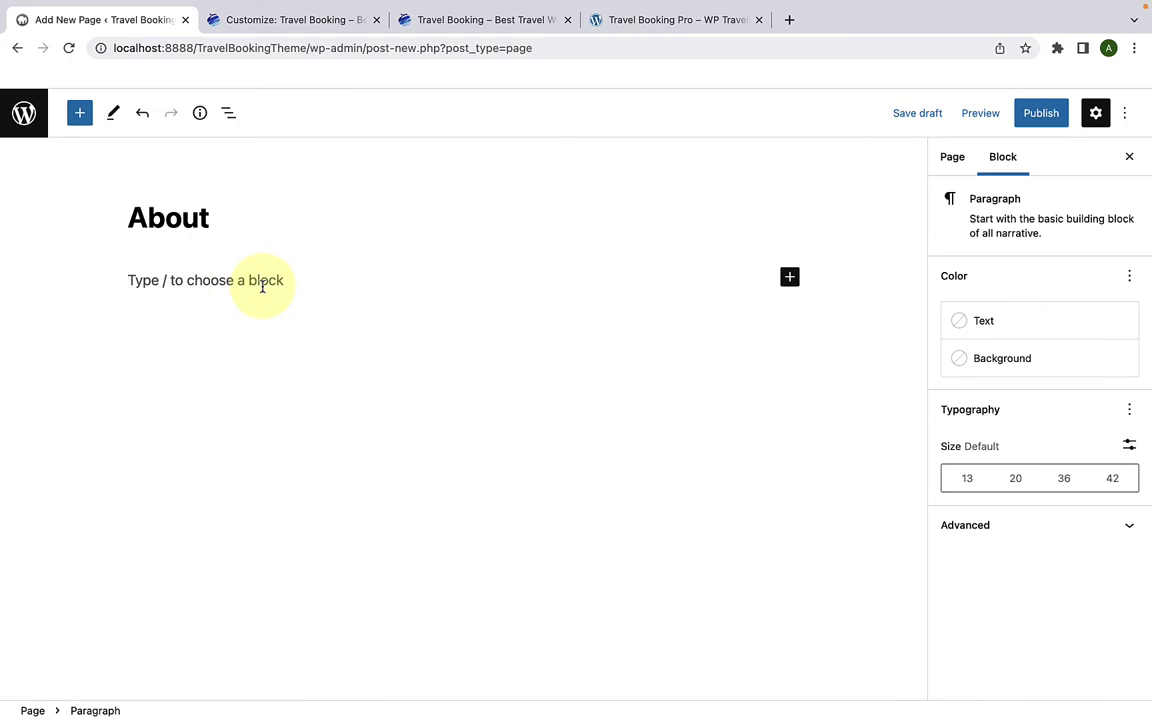
{"action": "type", "text": "Travel Booking Pro is the travel companion you have been looking for! You can quickly create a travel booking website for your travel and tour company without writing a single line of code. If you are a travel and tour operator, this modern and advanced premium travel booking WordPress theme will help you save time and money with its easy-to-use features. In just a few clicks, you can add trips, destinations, and trip types, feature travel activities, highlight your specialties, and allow visitors to book the trips online."}
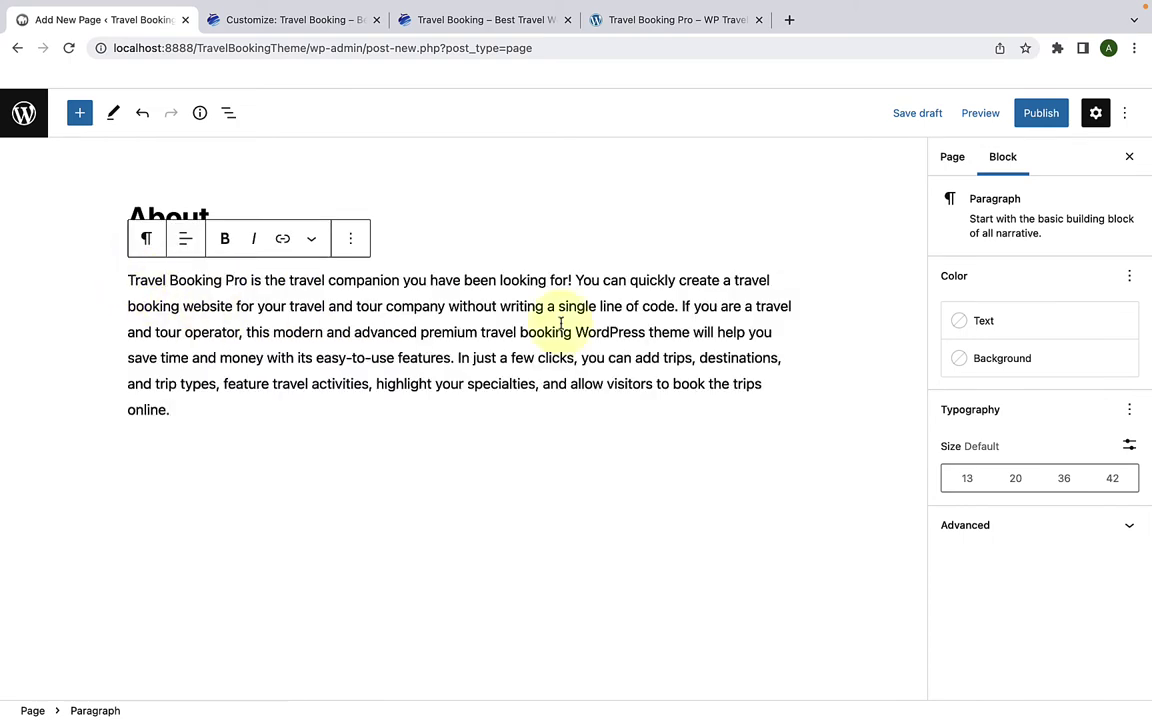
Step: Assign the About Template to the page and publish it
{"action": "left_click", "coordinate": [946, 170]}
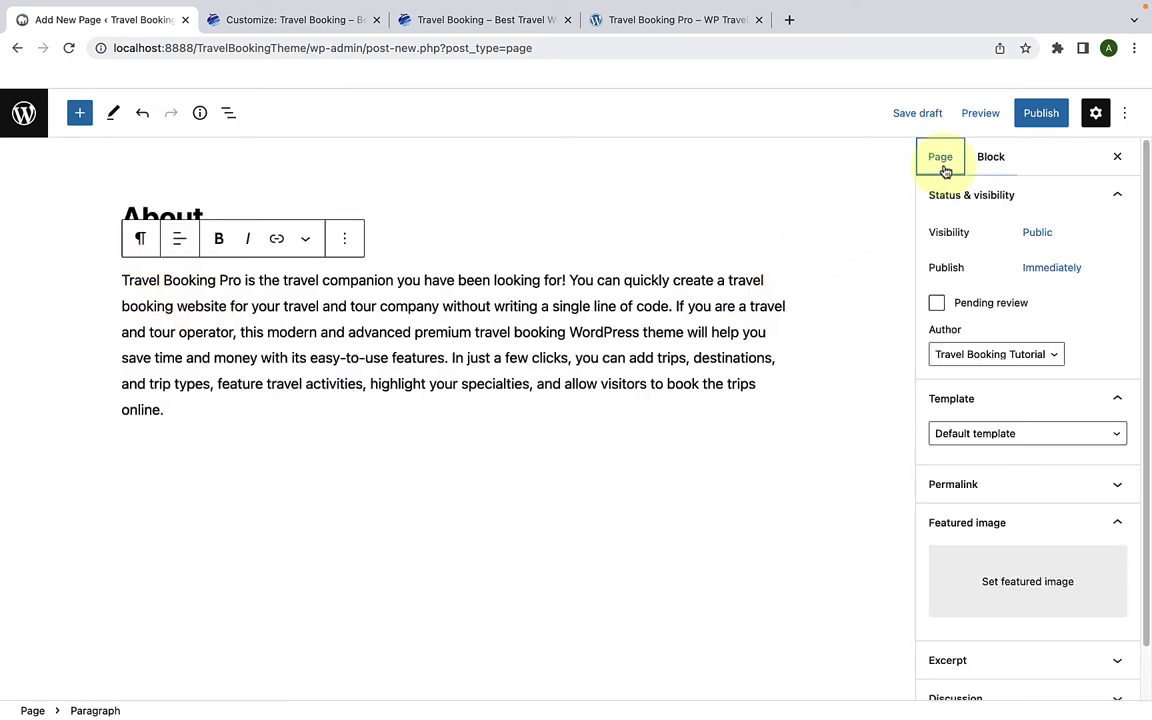
{"action": "scroll", "coordinate": [995, 340], "scroll_direction": "down", "scroll_amount": 1}
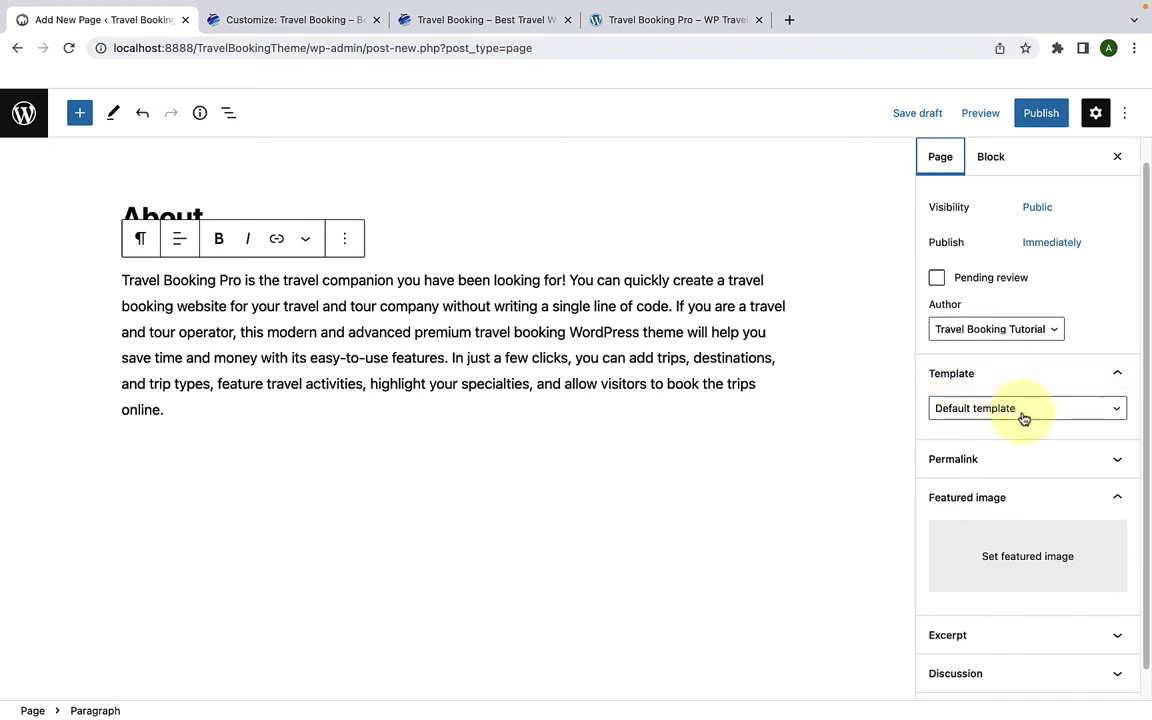
{"action": "left_click", "coordinate": [1024, 418]}
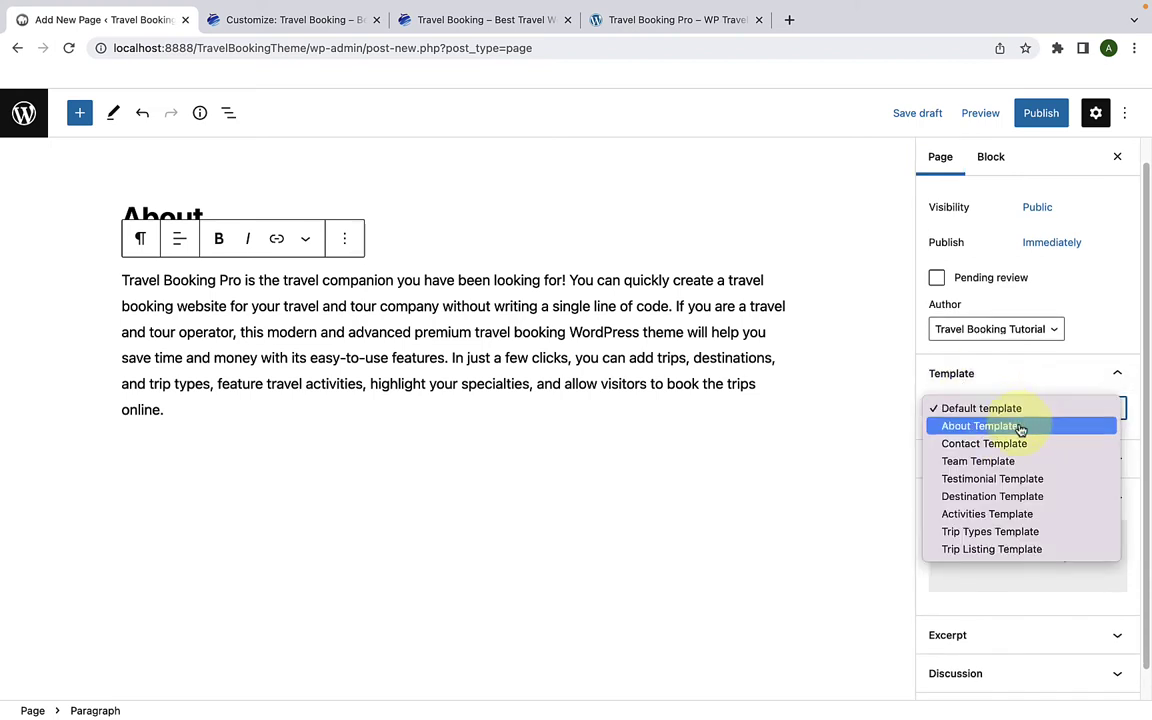
{"action": "left_click", "coordinate": [1020, 428]}
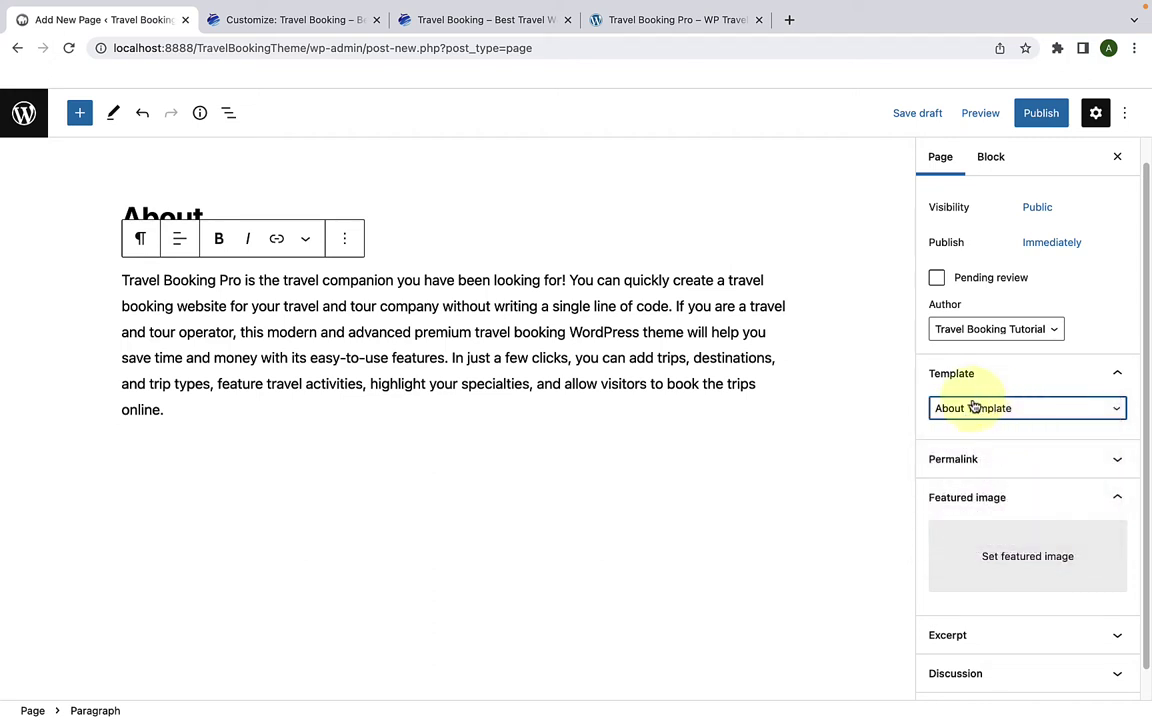
{"action": "left_click", "coordinate": [1041, 113]}
{"action": "left_click", "coordinate": [1021, 115]}
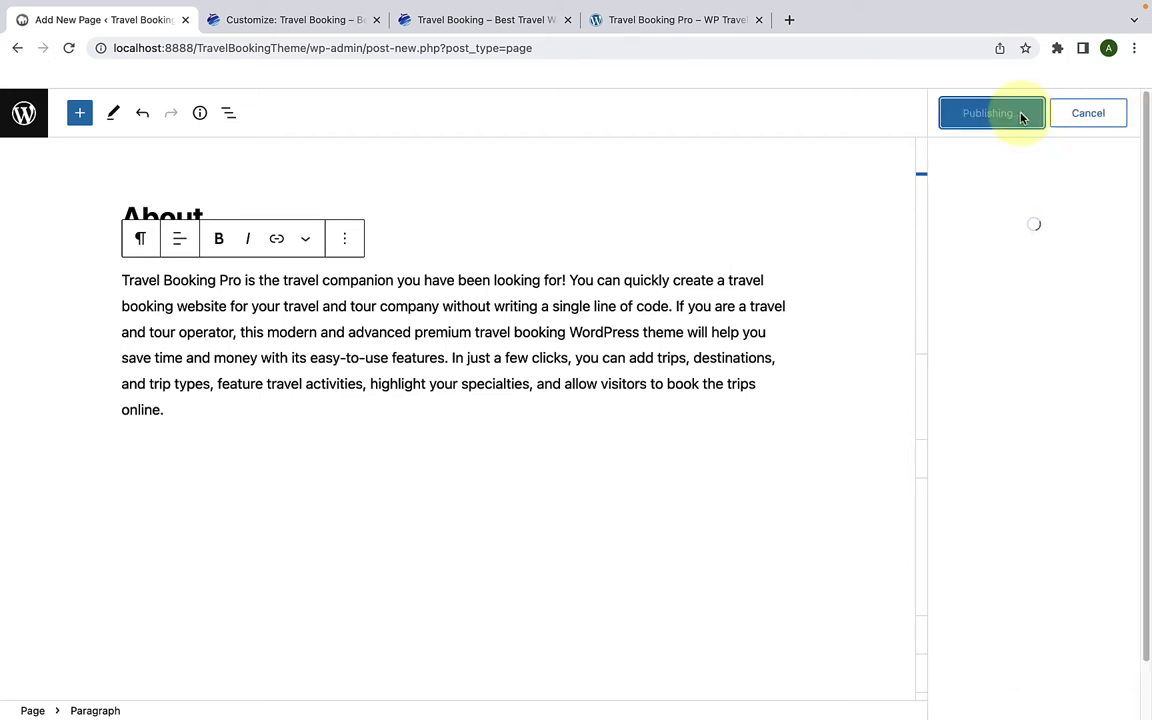
Step: Open the published About page in a new tab, then return to the Customize tab
{"action": "right_click", "coordinate": [163, 674]}
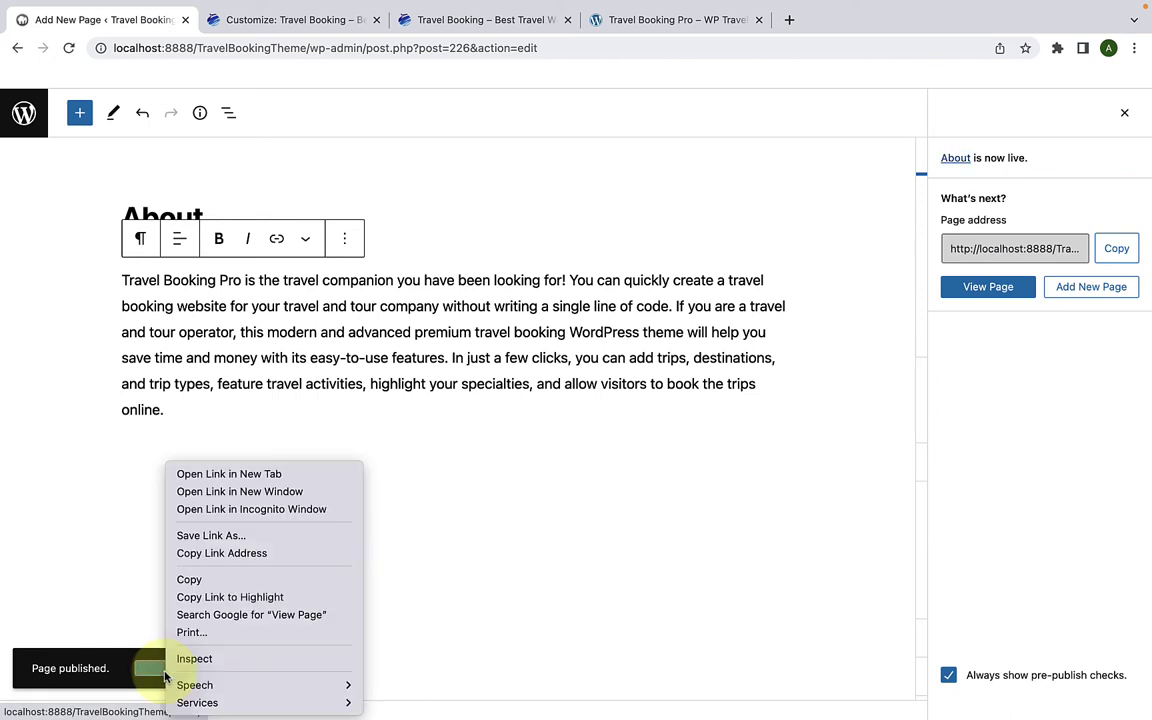
{"action": "left_click", "coordinate": [214, 474]}
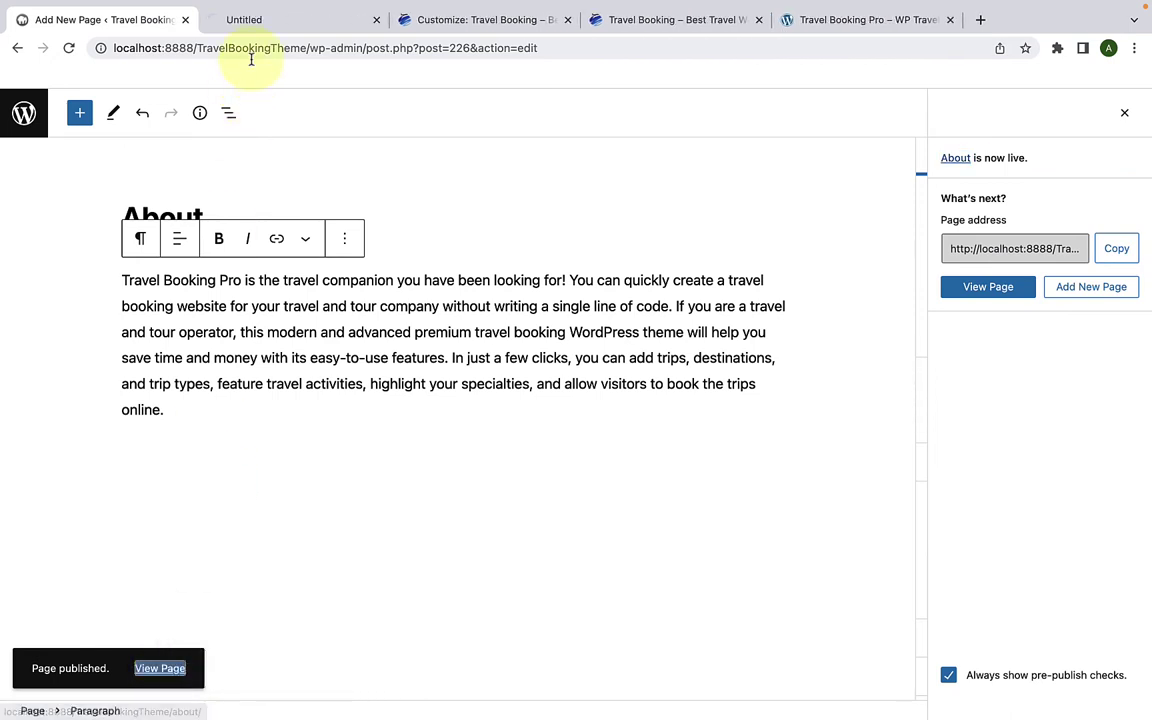
{"action": "left_click", "coordinate": [258, 21]}
{"action": "left_click_drag", "start_coordinate": [258, 31], "coordinate": [419, 26]}
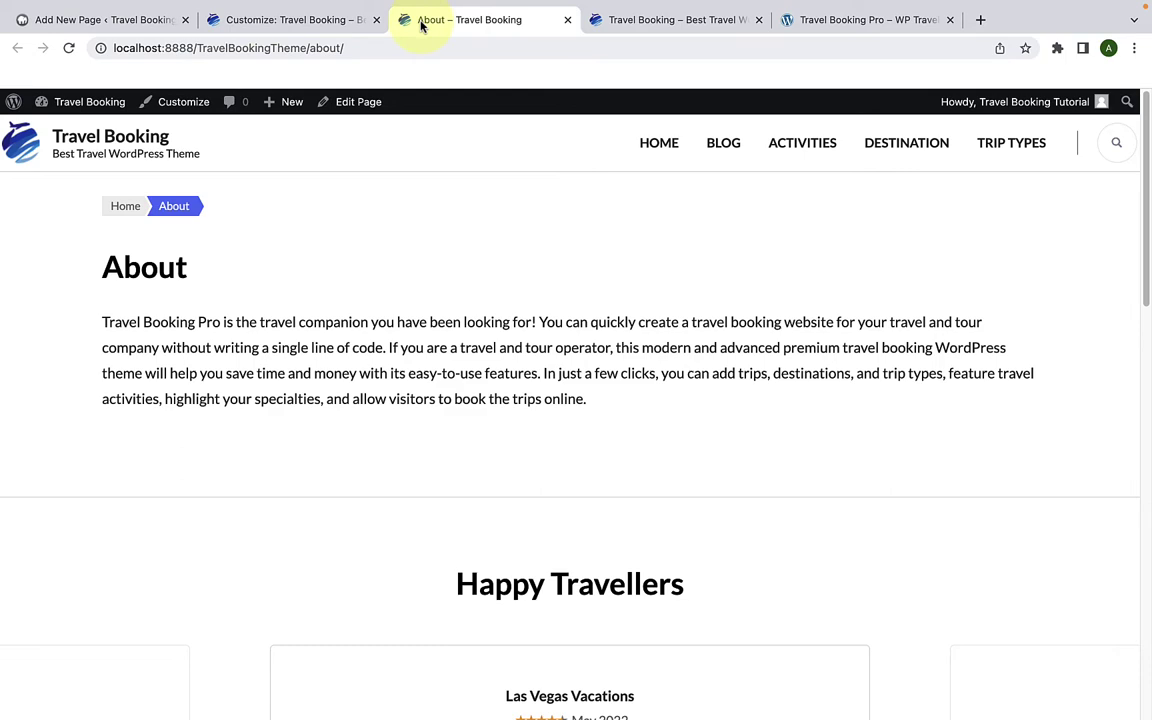
{"action": "left_click", "coordinate": [310, 25]}
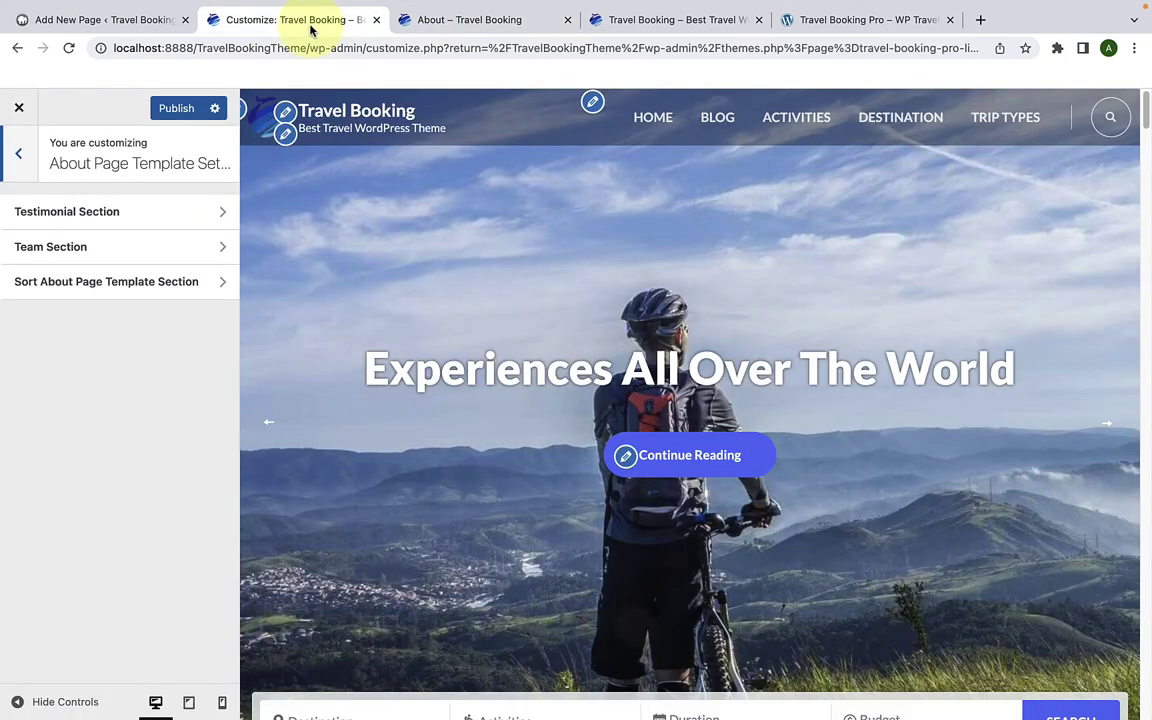
Step: Reload the customizer and open About Page Template Settings with the About page previewed
{"action": "left_click", "coordinate": [70, 50]}
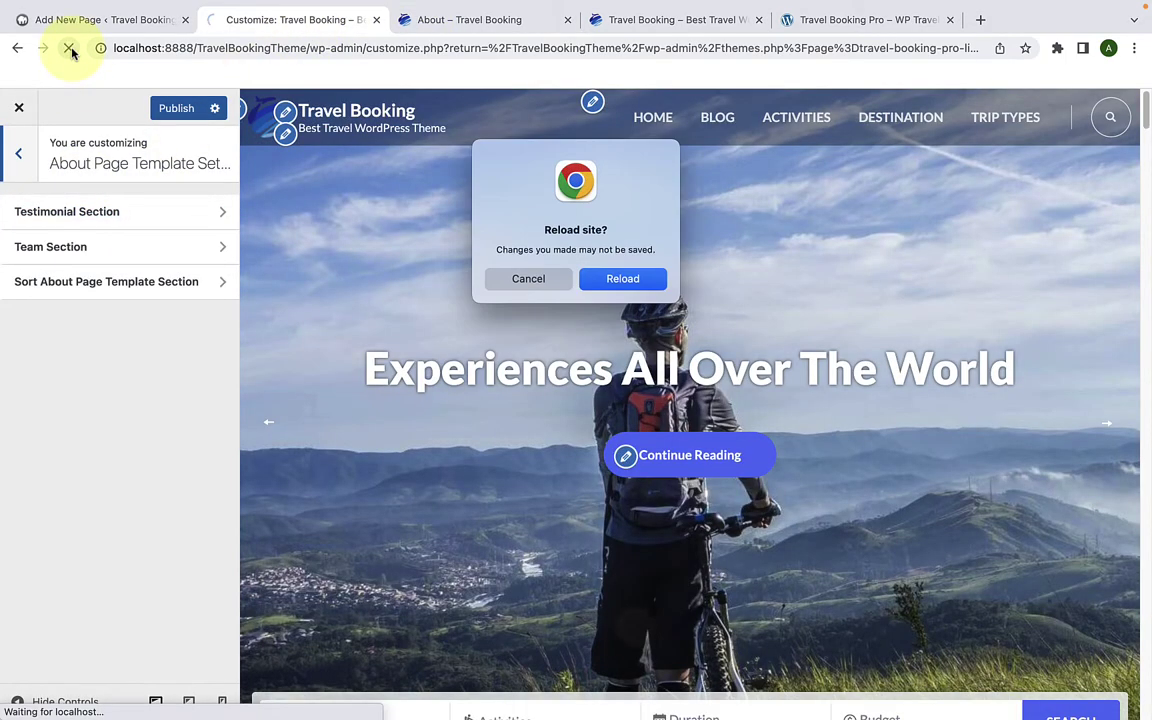
{"action": "left_click", "coordinate": [636, 283]}
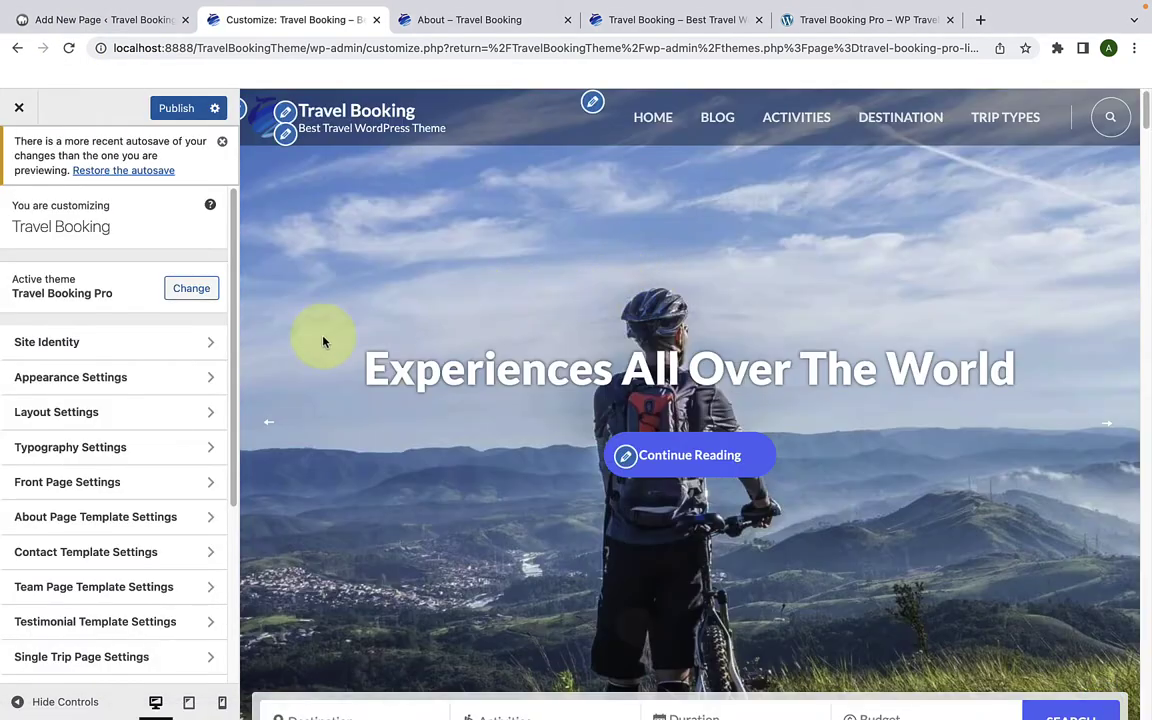
{"action": "left_click", "coordinate": [122, 517]}
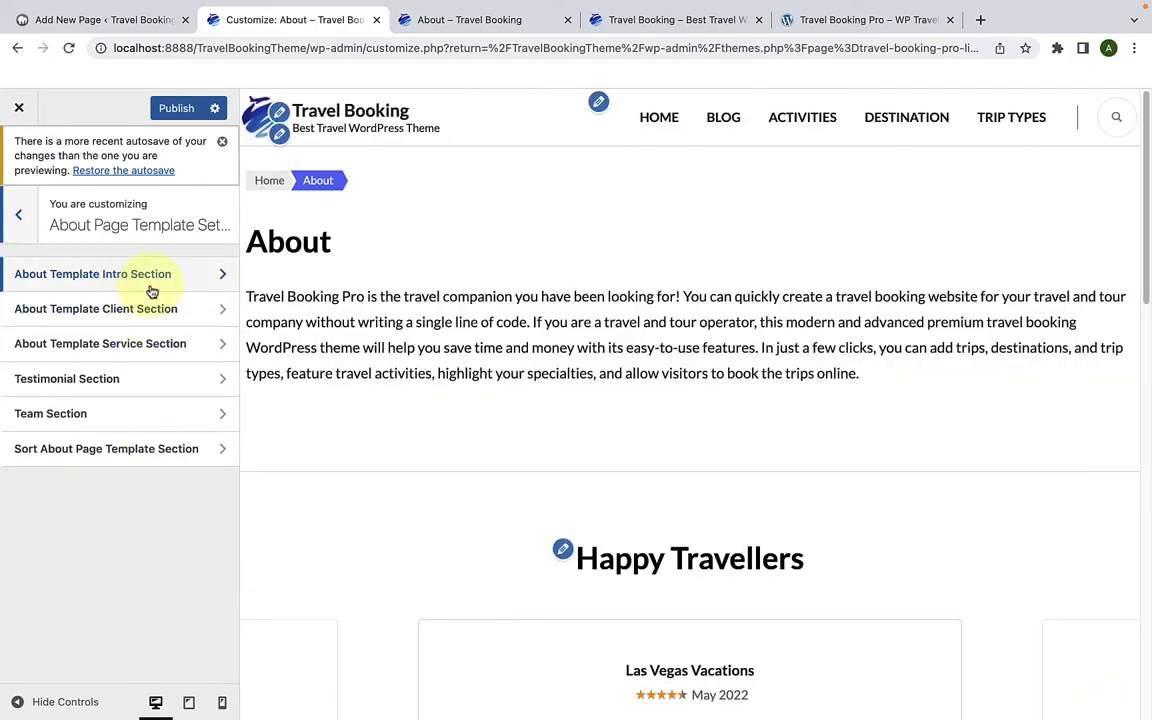
Step: Open About Template Intro Section and list its available widgets to find Text
{"action": "left_click", "coordinate": [151, 288]}
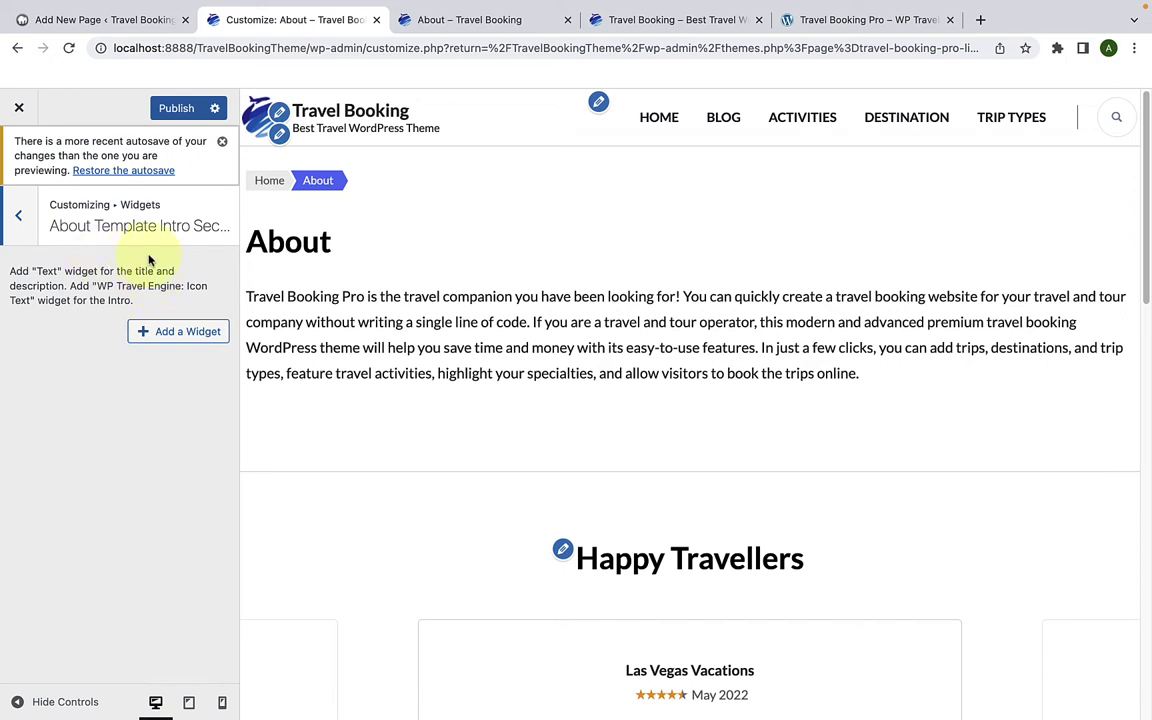
{"action": "left_click", "coordinate": [49, 274]}
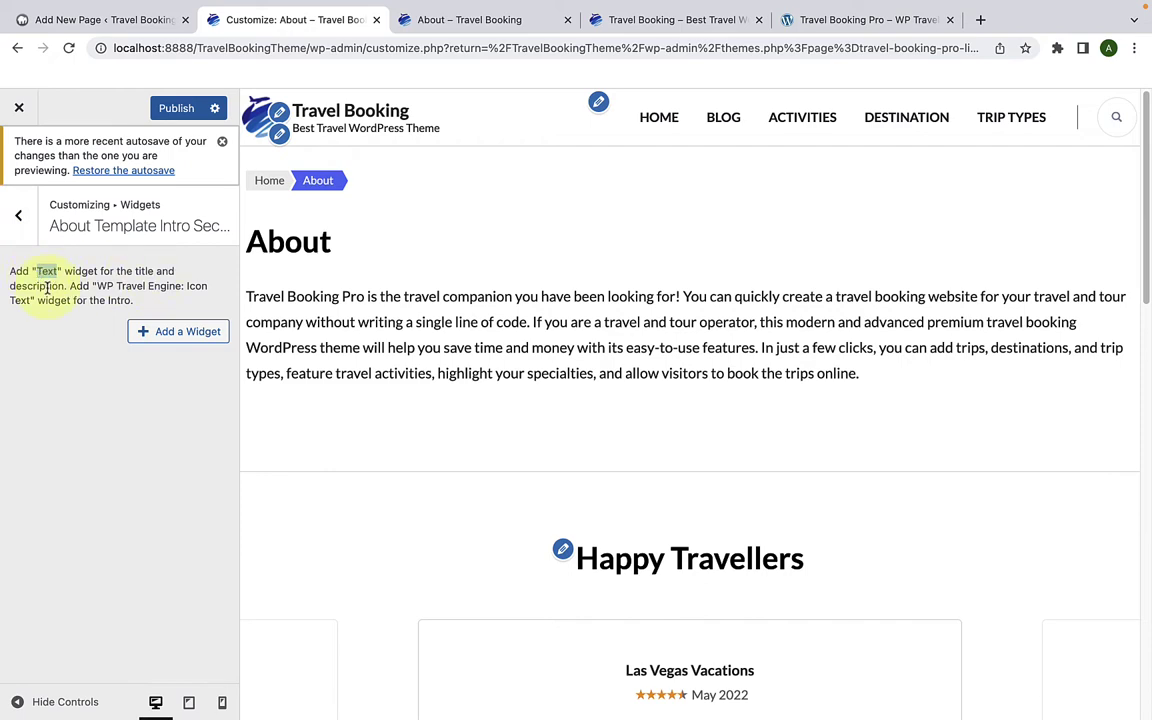
{"action": "left_click", "coordinate": [162, 339]}
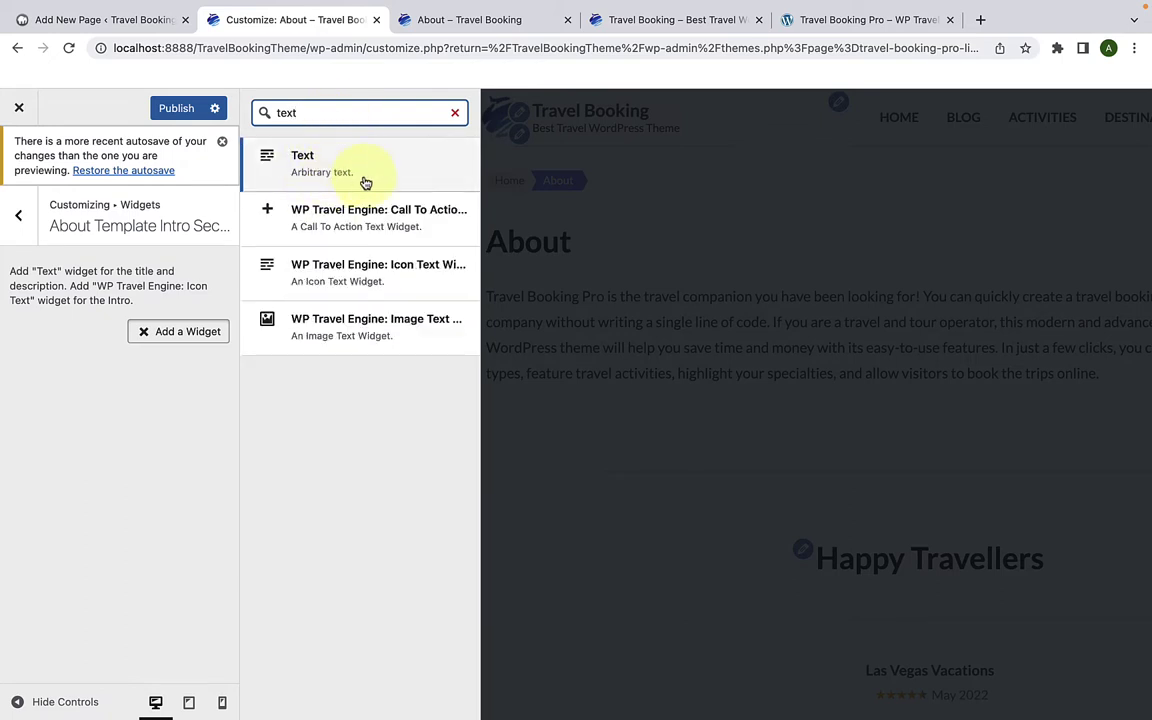
Step: Add a Text widget to the About intro section
{"action": "left_click", "coordinate": [366, 183]}
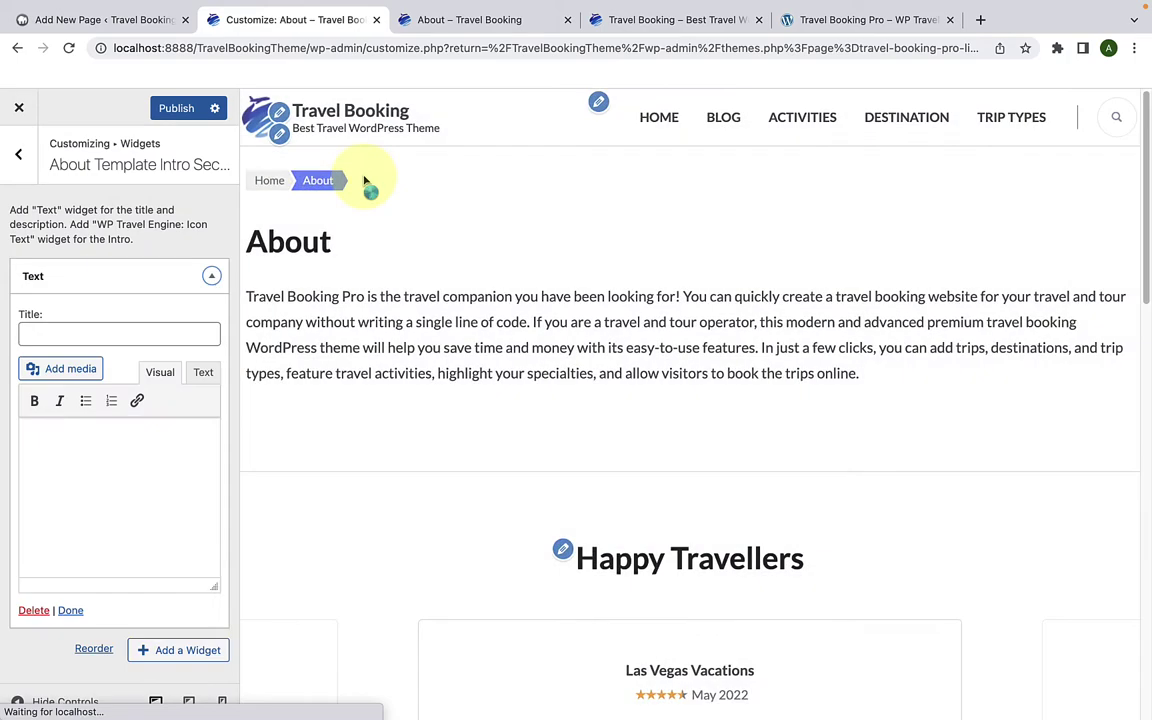
{"action": "scroll", "coordinate": [373, 334], "scroll_direction": "down", "scroll_amount": 1}
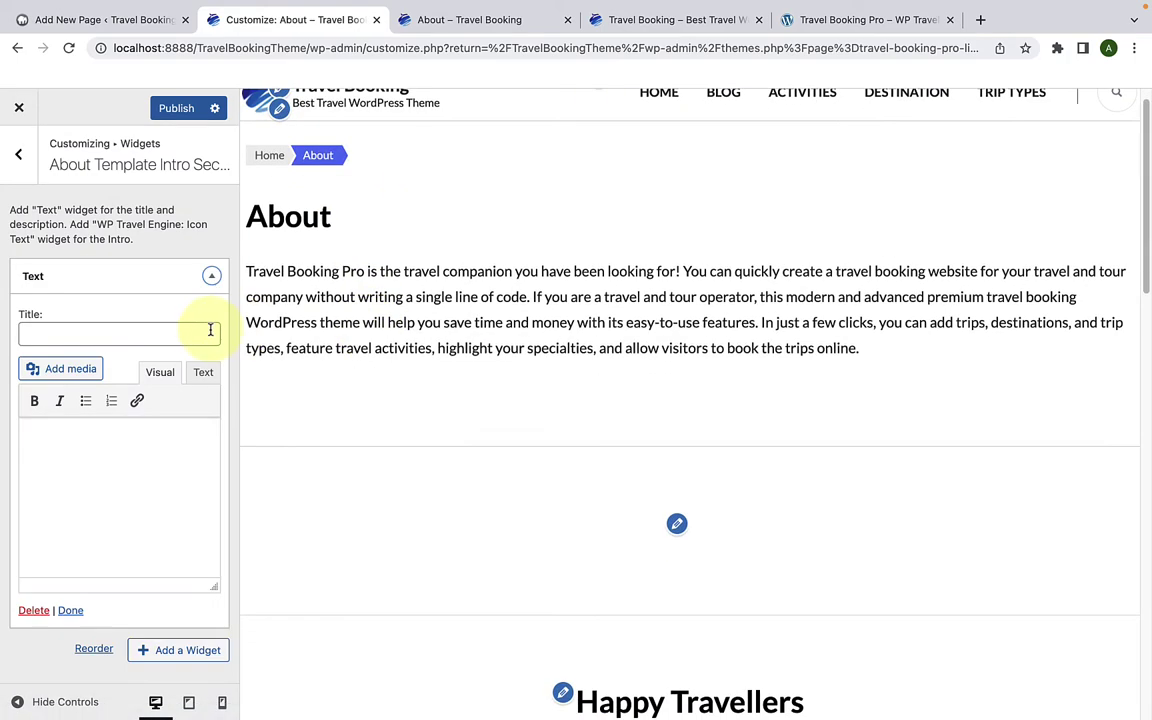
{"action": "left_click", "coordinate": [211, 330]}
{"action": "left_click", "coordinate": [147, 450]}
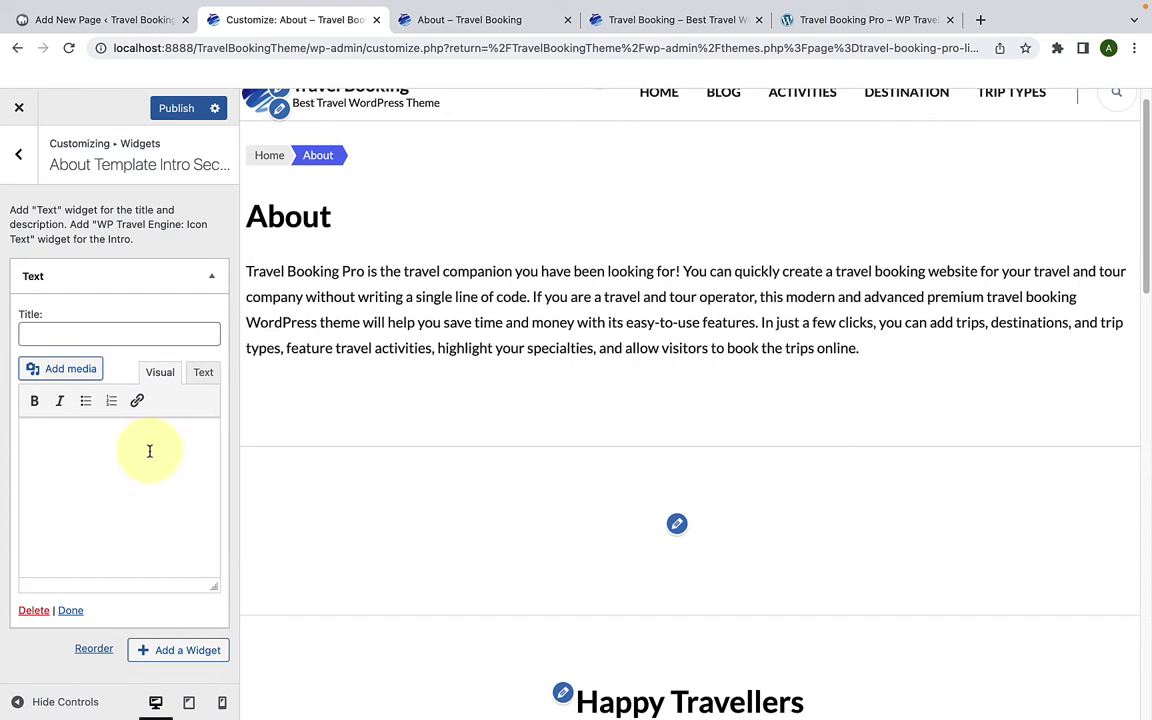
{"action": "left_click", "coordinate": [161, 340]}
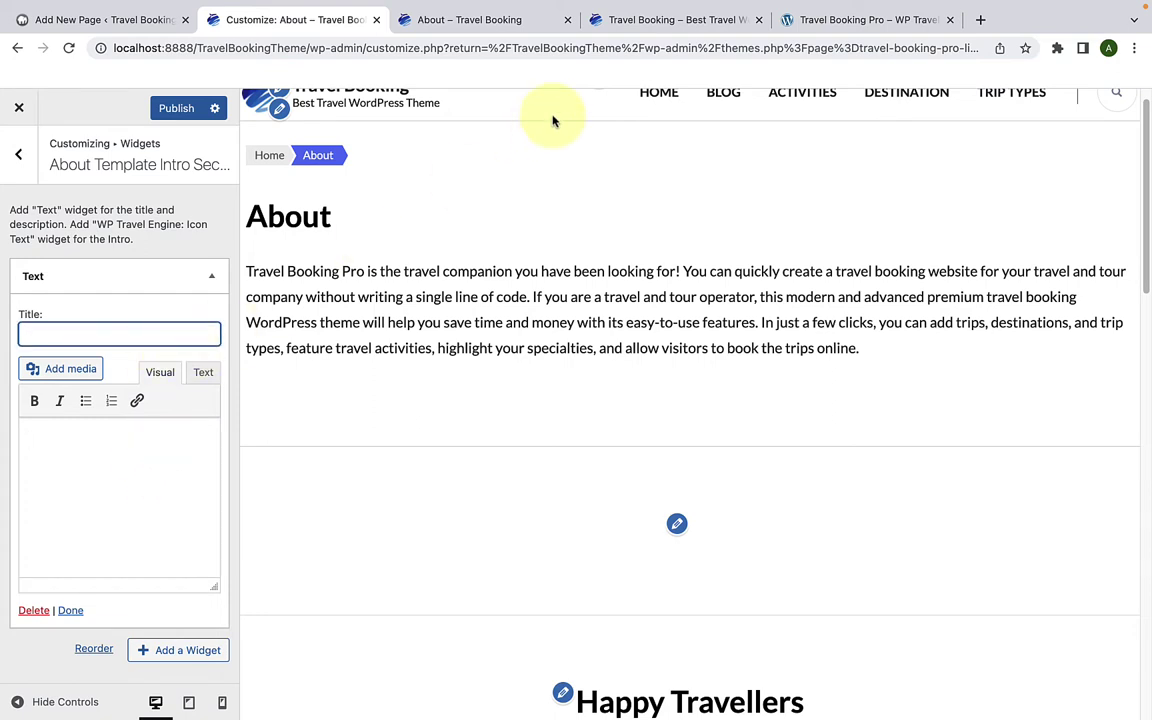
Step: Copy the 'Welcome to travel booking' heading from the front page into the widget title
{"action": "left_click", "coordinate": [609, 26]}
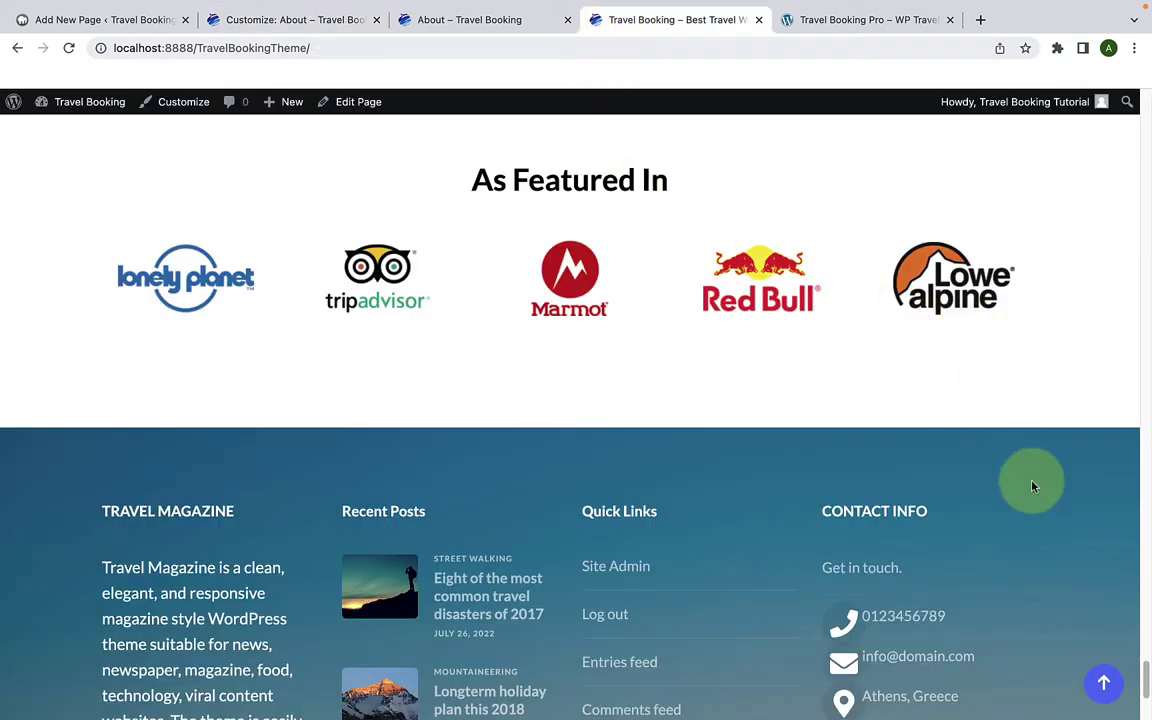
{"action": "left_click", "coordinate": [1112, 684]}
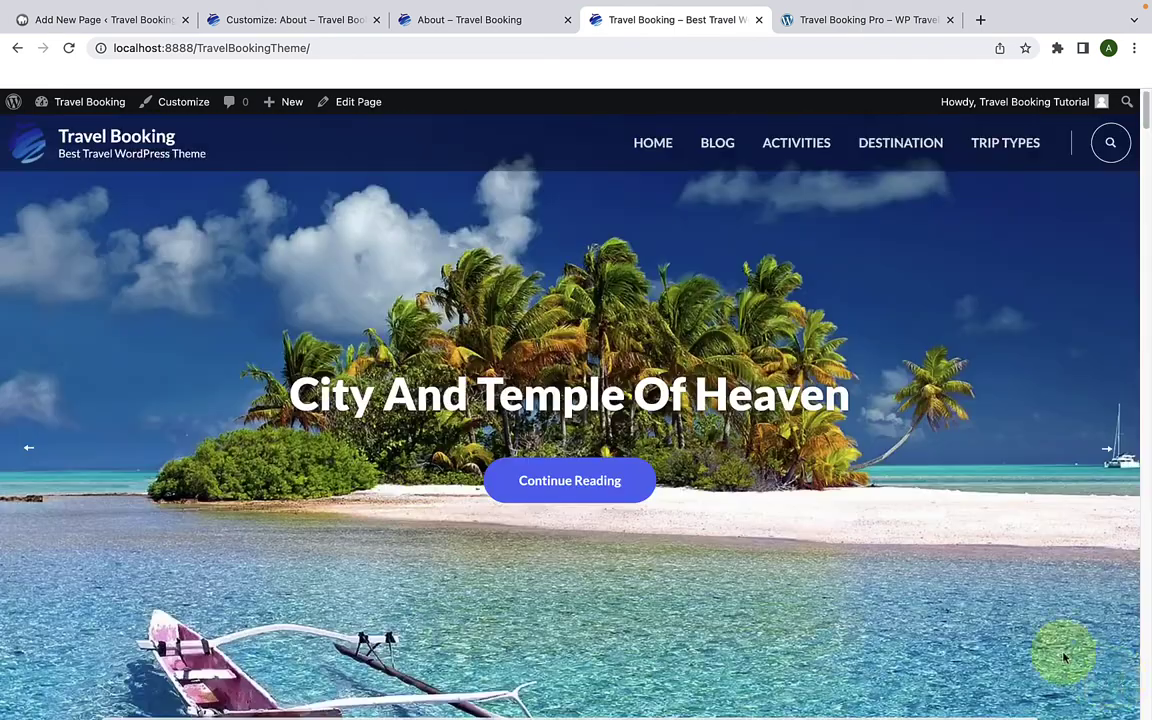
{"action": "scroll", "coordinate": [738, 463], "scroll_direction": "down", "scroll_amount": 8}
{"action": "scroll", "coordinate": [738, 460], "scroll_direction": "down", "scroll_amount": 1}
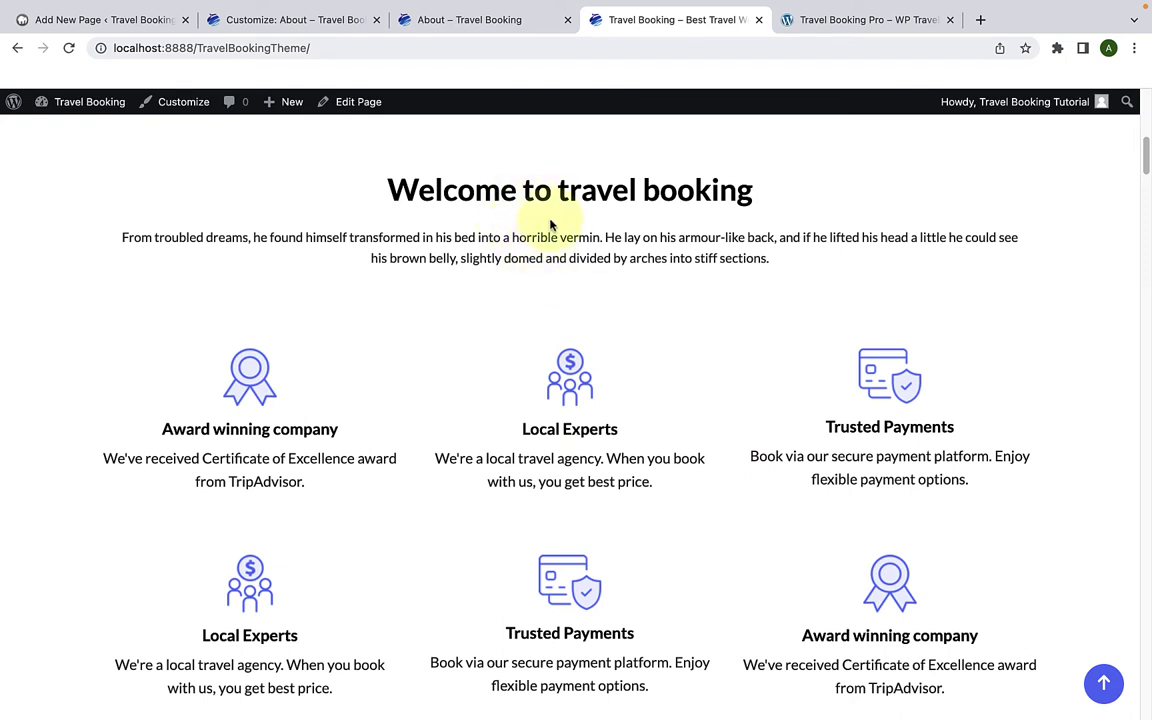
{"action": "left_click_drag", "start_coordinate": [378, 188], "coordinate": [751, 193]}
{"action": "right_click", "coordinate": [720, 200]}
{"action": "left_click", "coordinate": [745, 227]}
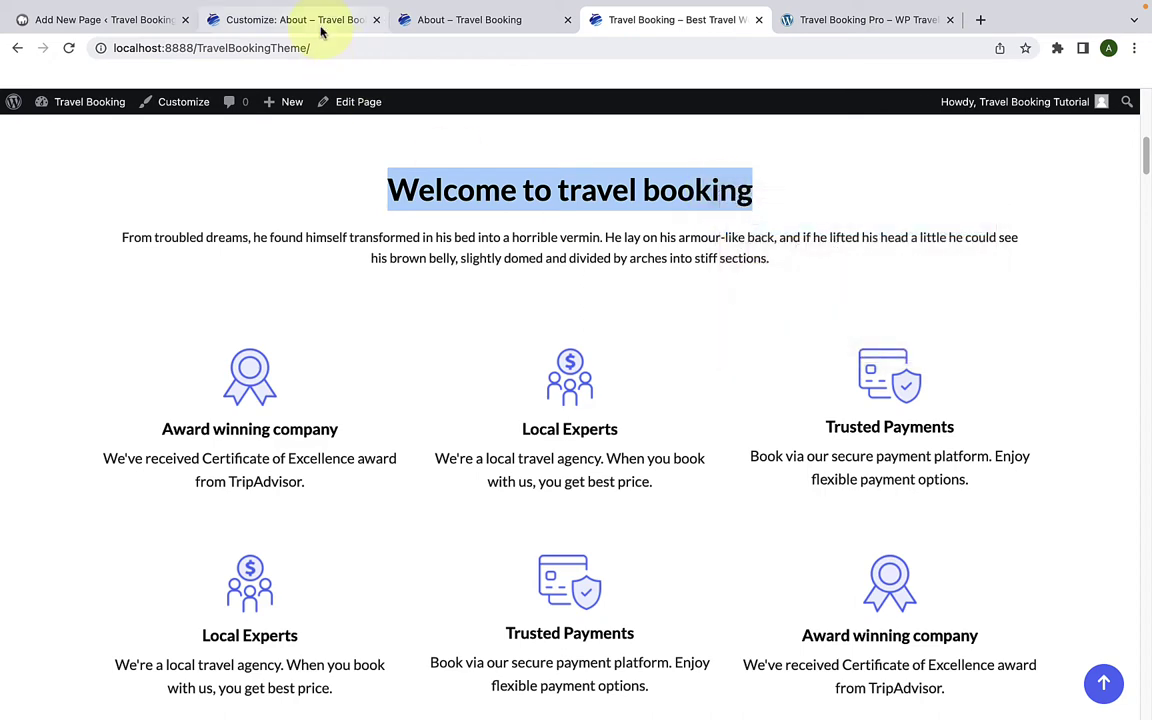
{"action": "left_click", "coordinate": [300, 20]}
{"action": "right_click", "coordinate": [138, 329]}
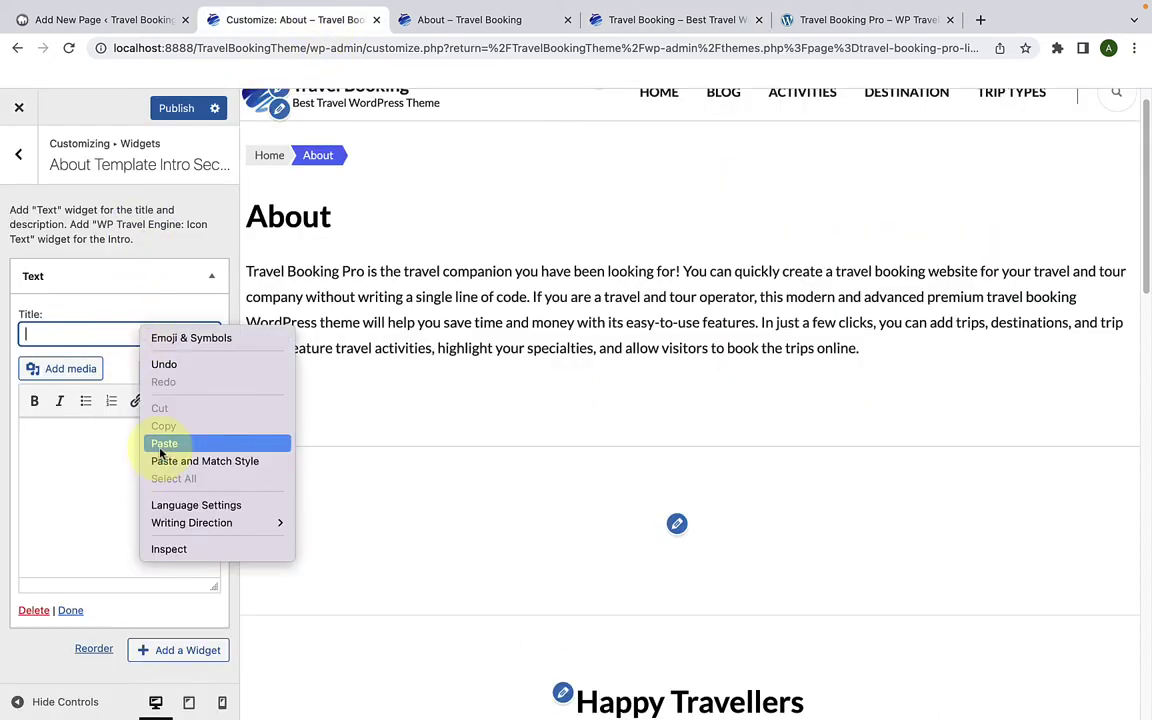
{"action": "left_click", "coordinate": [160, 442]}
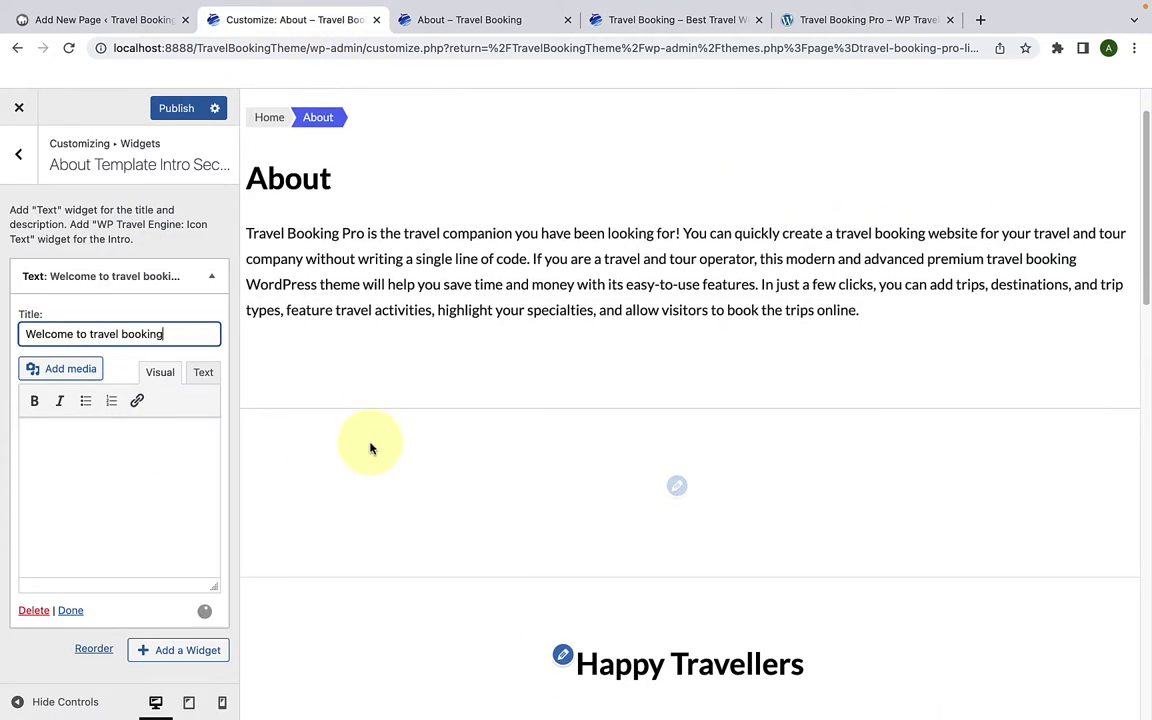
Step: Paste the front page's intro paragraph into the widget body and close the widget
{"action": "left_click", "coordinate": [705, 21]}
{"action": "left_click", "coordinate": [522, 233]}
{"action": "triple_click", "coordinate": [527, 255]}
{"action": "right_click", "coordinate": [532, 260]}
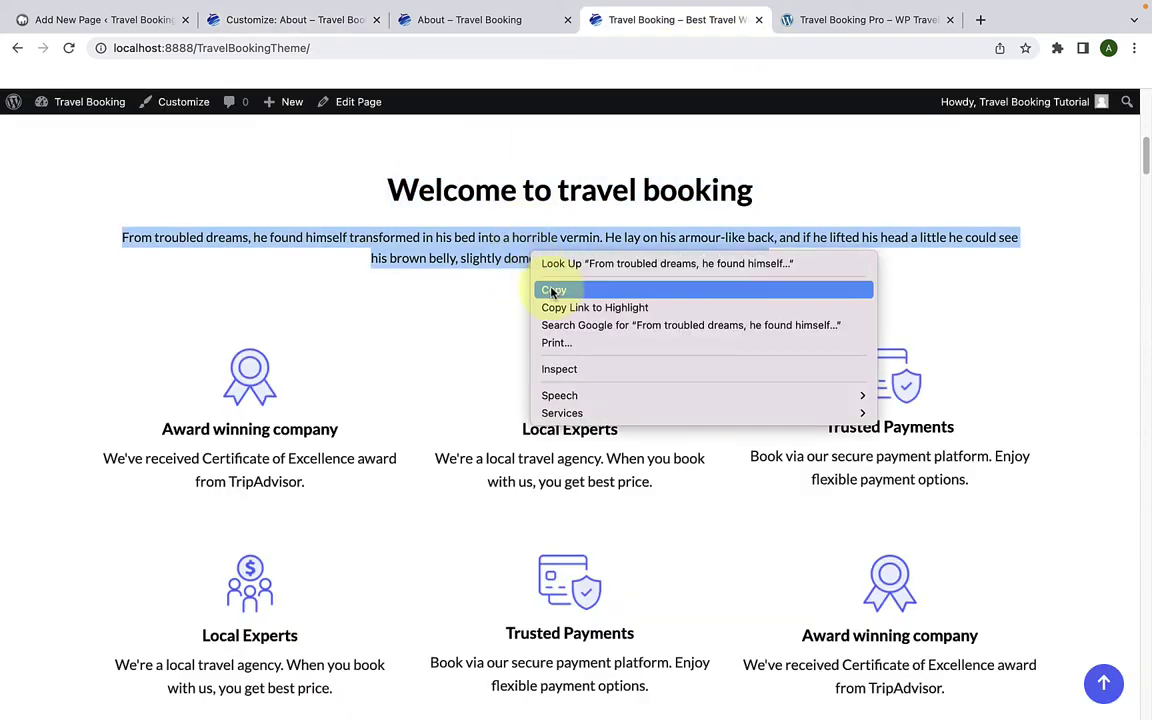
{"action": "left_click", "coordinate": [545, 289]}
{"action": "left_click", "coordinate": [330, 22]}
{"action": "right_click", "coordinate": [99, 400]}
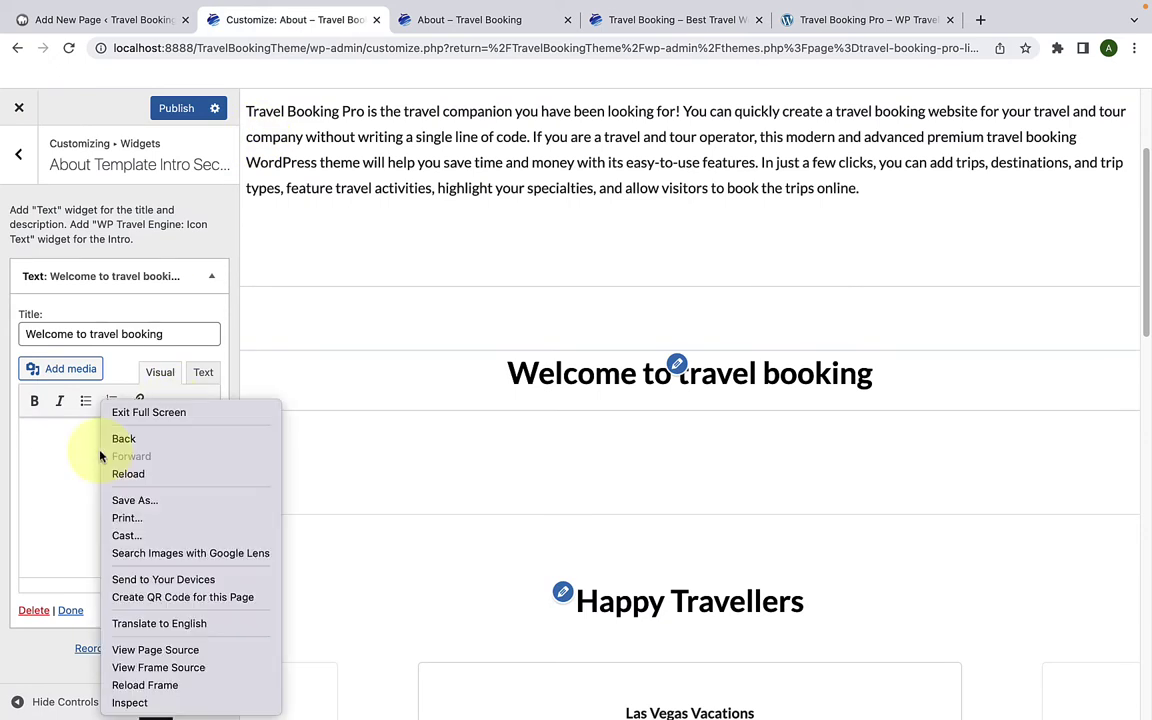
{"action": "left_click", "coordinate": [51, 437]}
{"action": "right_click", "coordinate": [54, 440]}
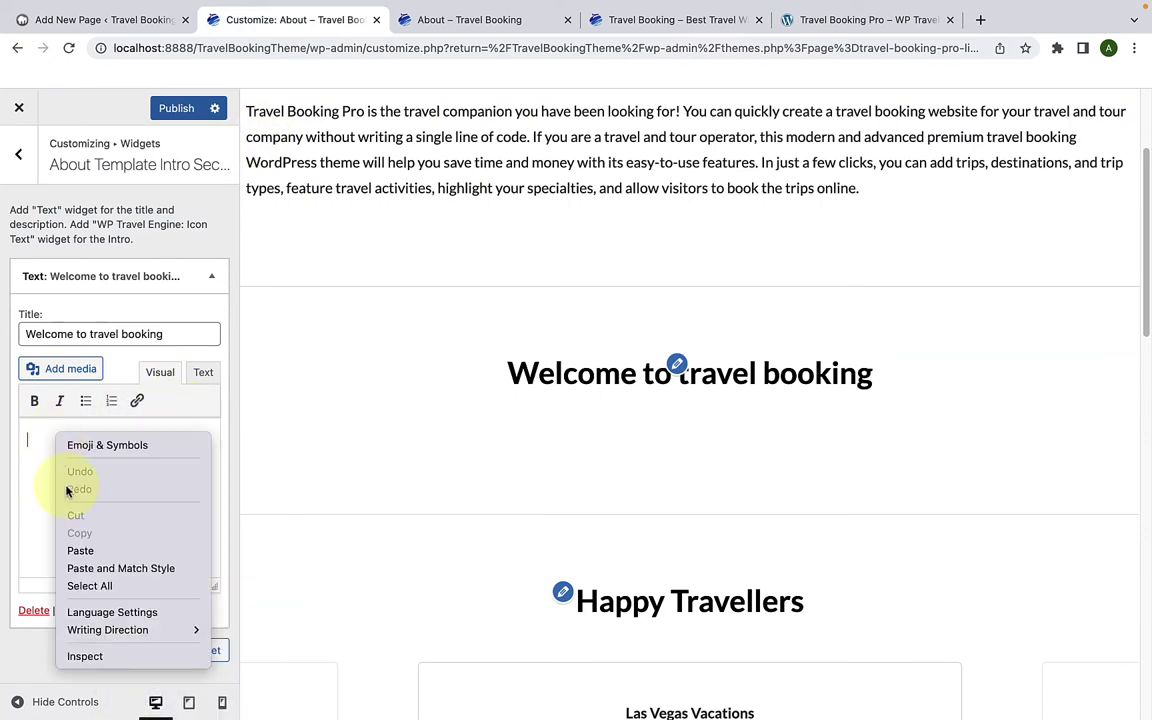
{"action": "left_click", "coordinate": [77, 548]}
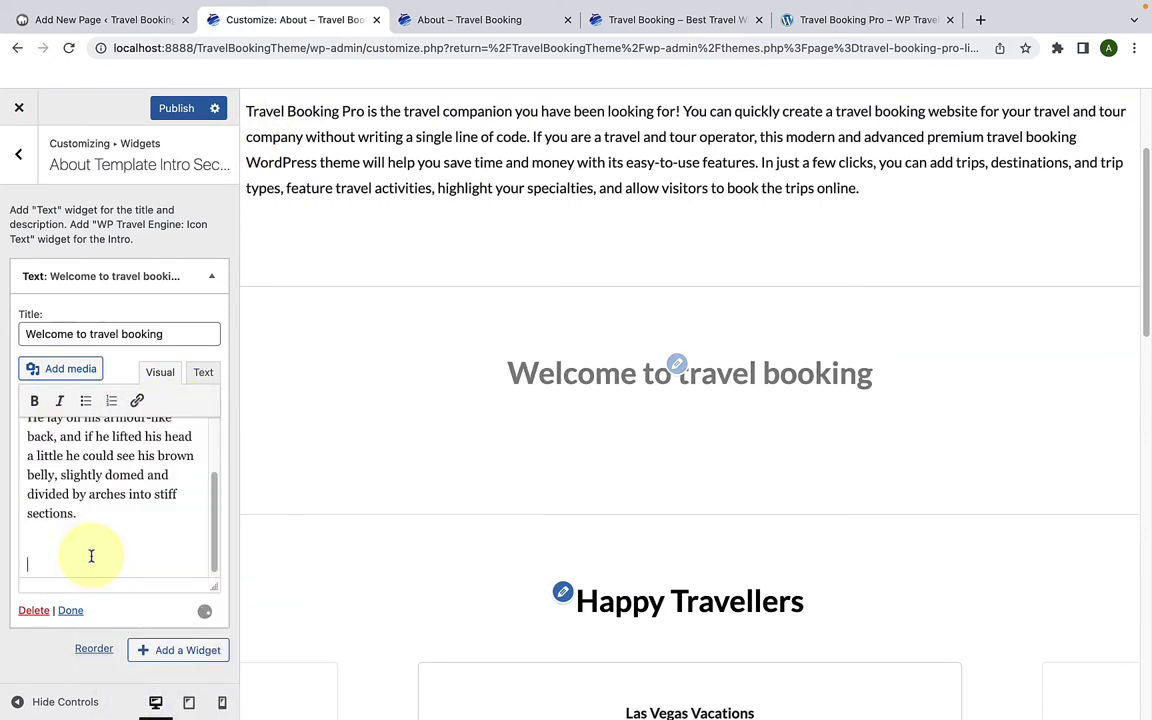
{"action": "left_click", "coordinate": [70, 610]}
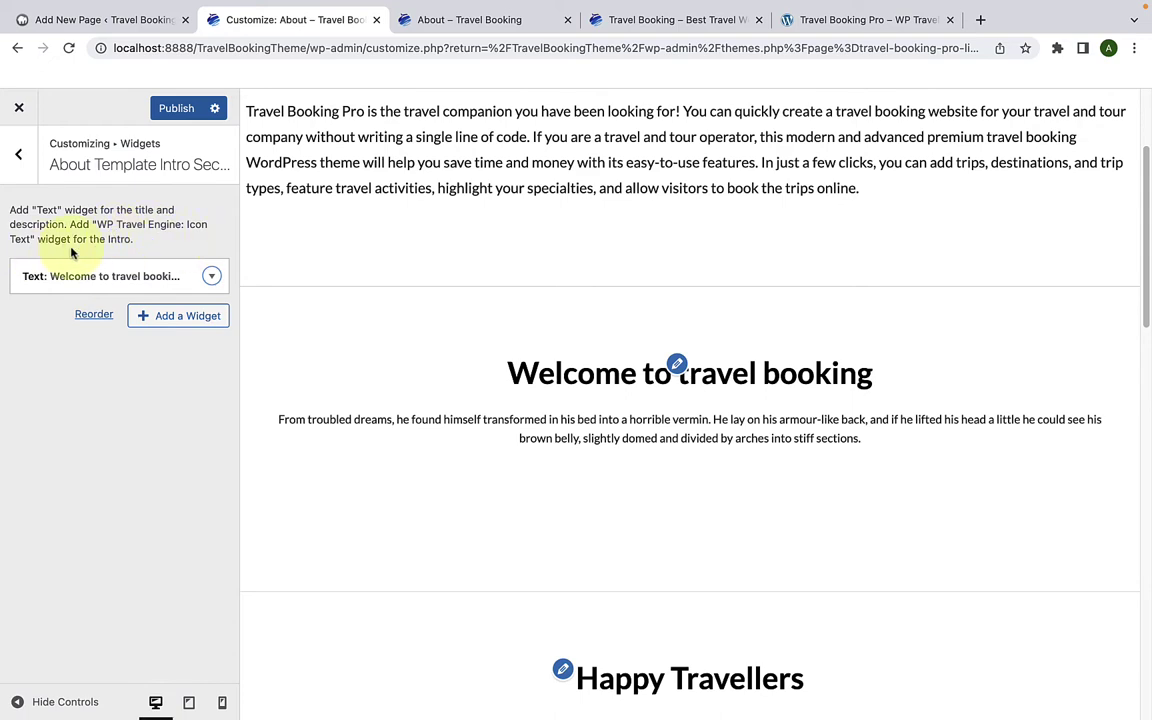
Step: Add an Icon Text widget to the intro section and enlarge its content box
{"action": "left_click", "coordinate": [148, 318]}
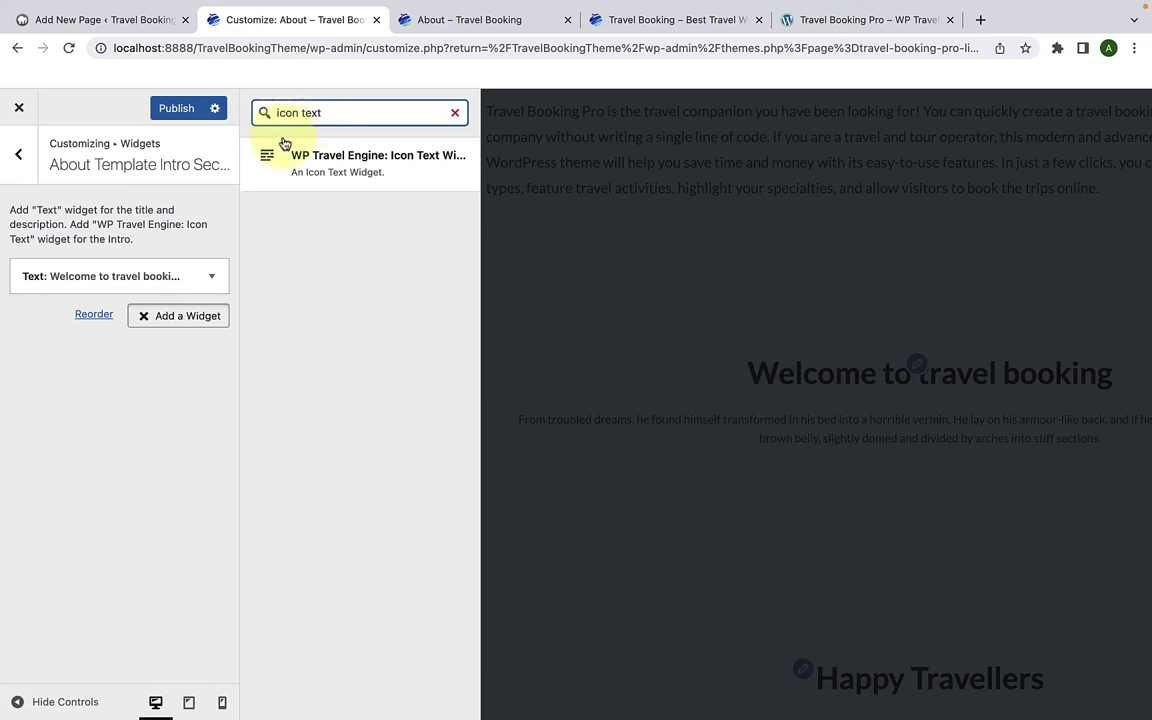
{"action": "left_click", "coordinate": [346, 185]}
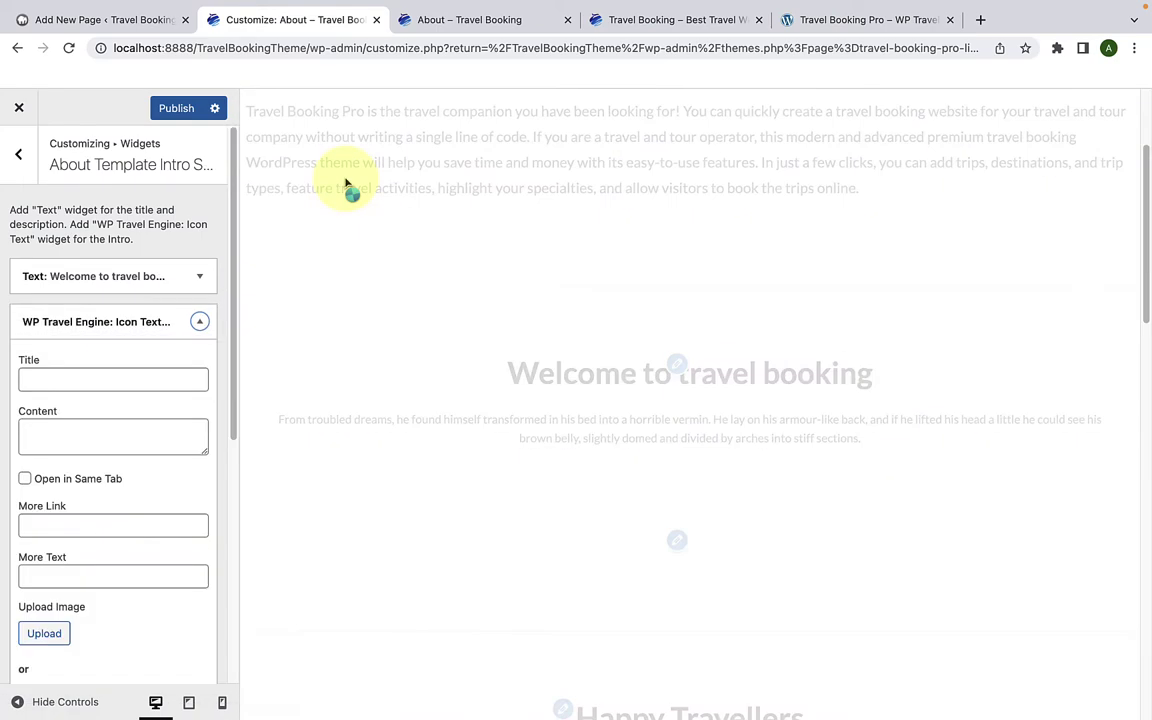
{"action": "left_click", "coordinate": [147, 354]}
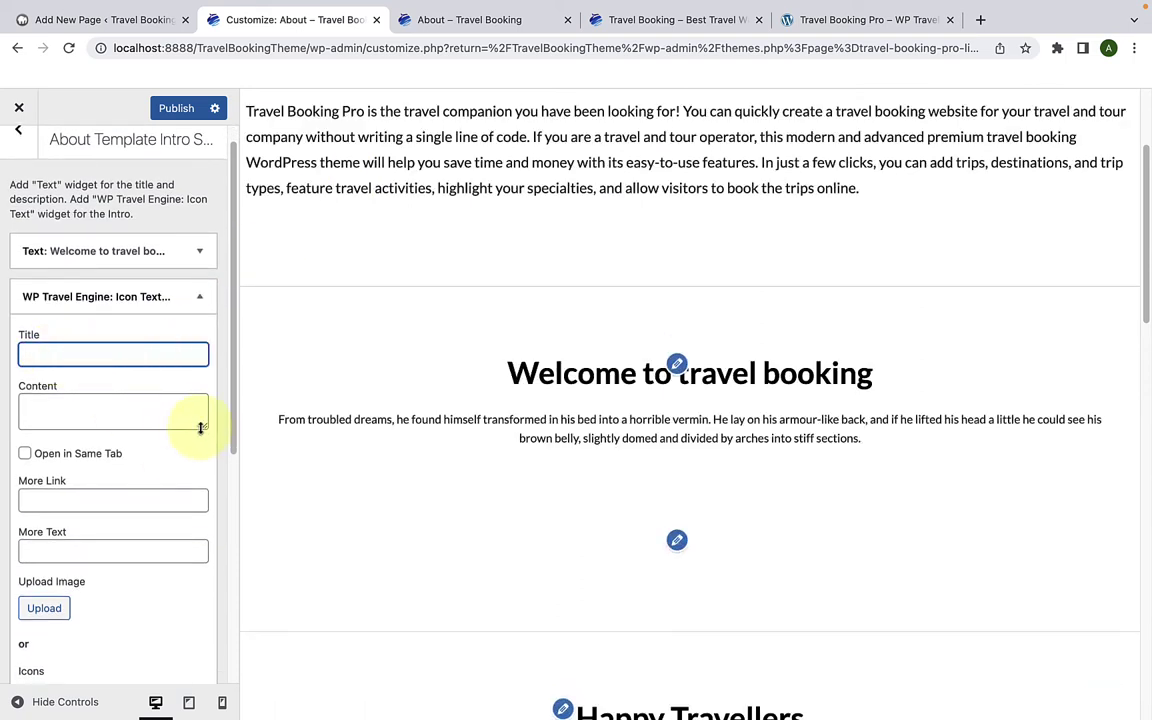
{"action": "left_click_drag", "start_coordinate": [200, 427], "coordinate": [193, 524]}
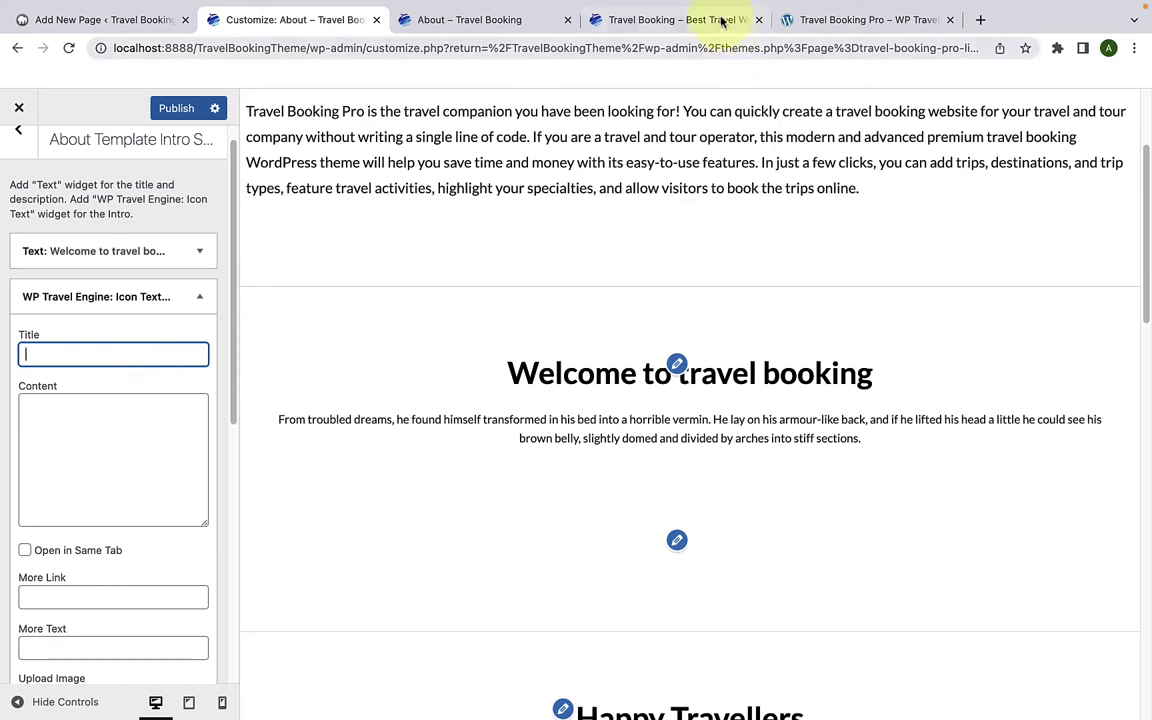
Step: Copy the 'Award winning company' heading from the live site into the widget's Title
{"action": "left_click", "coordinate": [722, 20]}
{"action": "scroll", "coordinate": [380, 373], "scroll_direction": "down", "scroll_amount": 1}
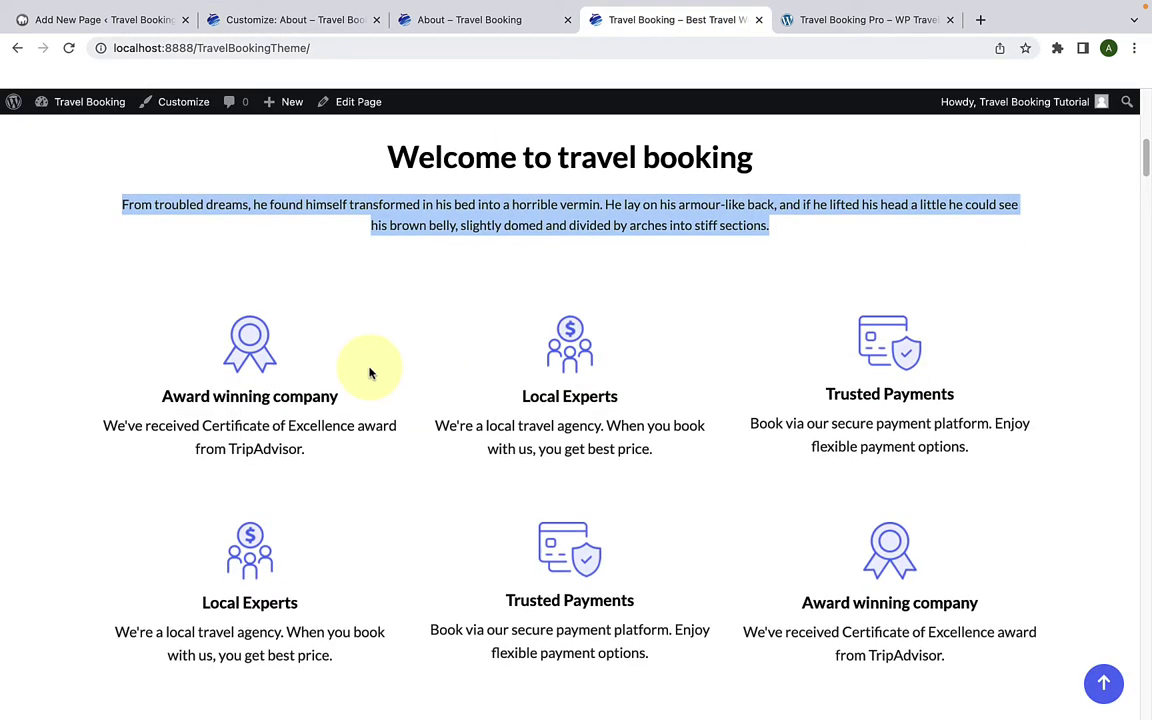
{"action": "left_click_drag", "start_coordinate": [348, 399], "coordinate": [149, 411]}
{"action": "double_click", "coordinate": [170, 398]}
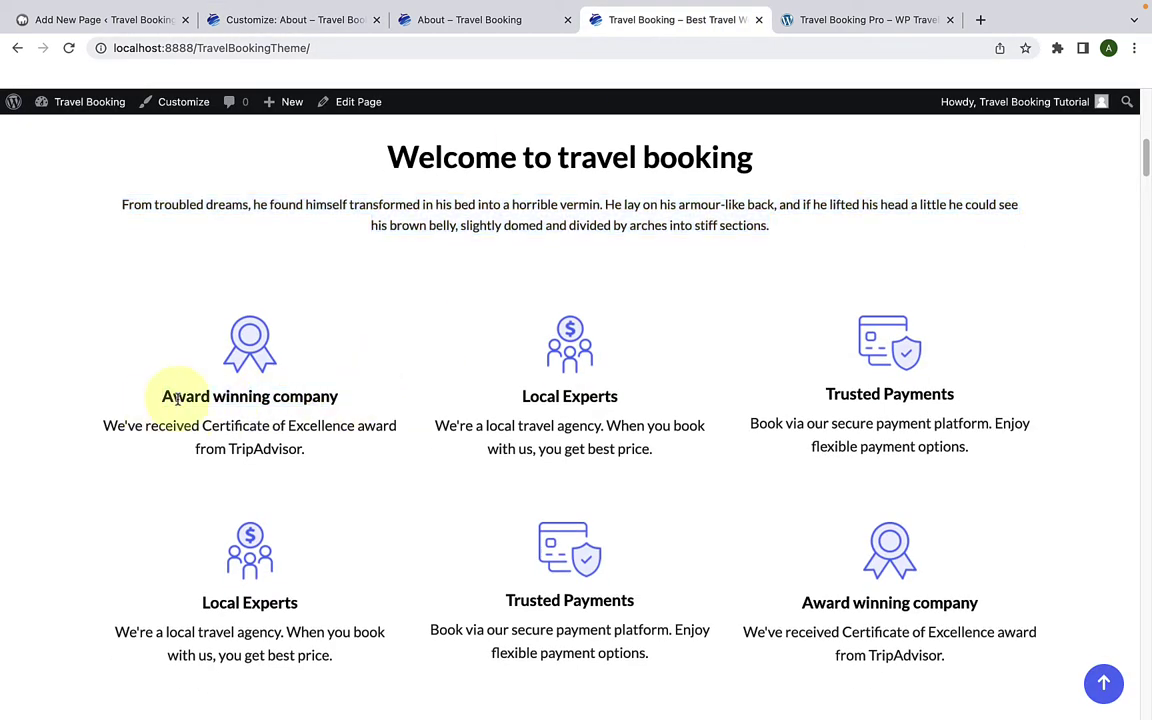
{"action": "triple_click", "coordinate": [177, 398]}
{"action": "right_click", "coordinate": [177, 398]}
{"action": "left_click", "coordinate": [206, 435]}
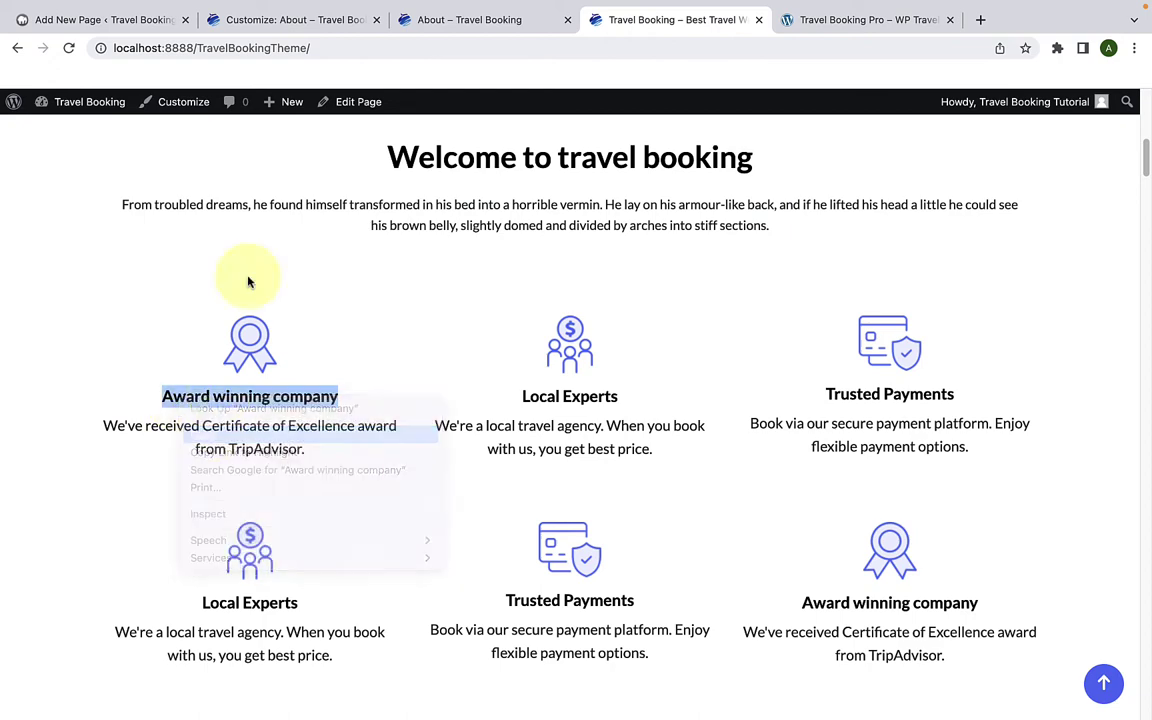
{"action": "left_click", "coordinate": [283, 30]}
{"action": "right_click", "coordinate": [103, 355]}
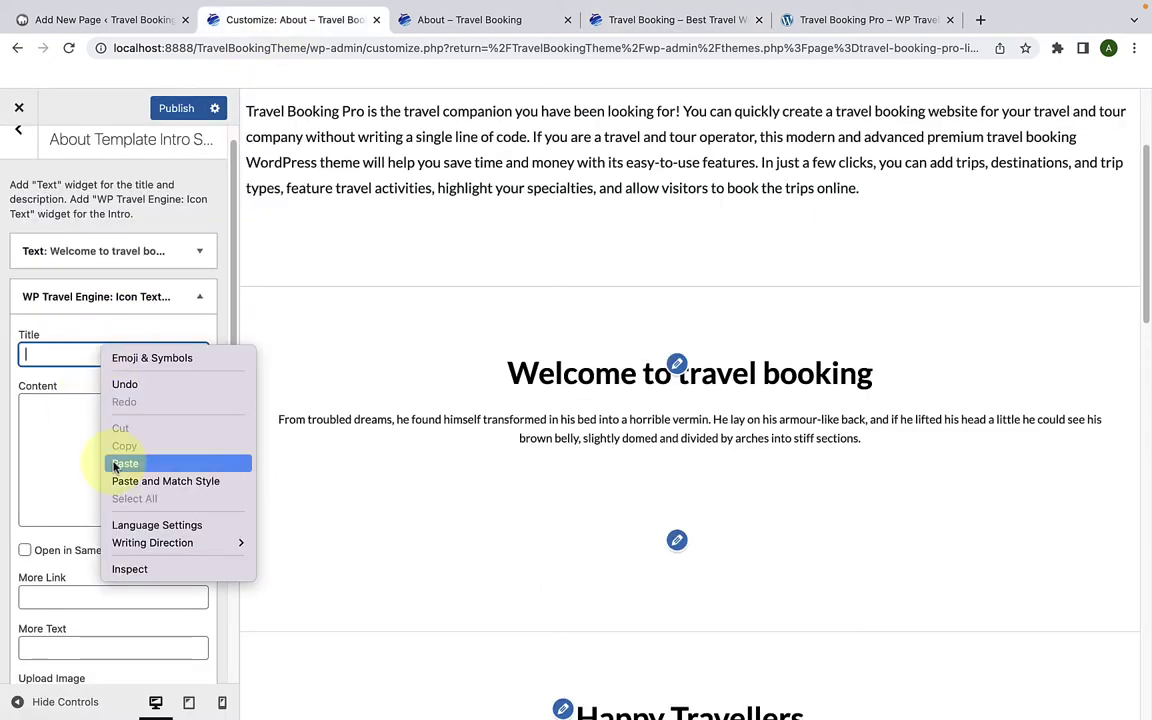
{"action": "left_click", "coordinate": [118, 463]}
Step: Paste the TripAdvisor award description into Content, then open the image uploader
{"action": "left_click", "coordinate": [113, 449]}
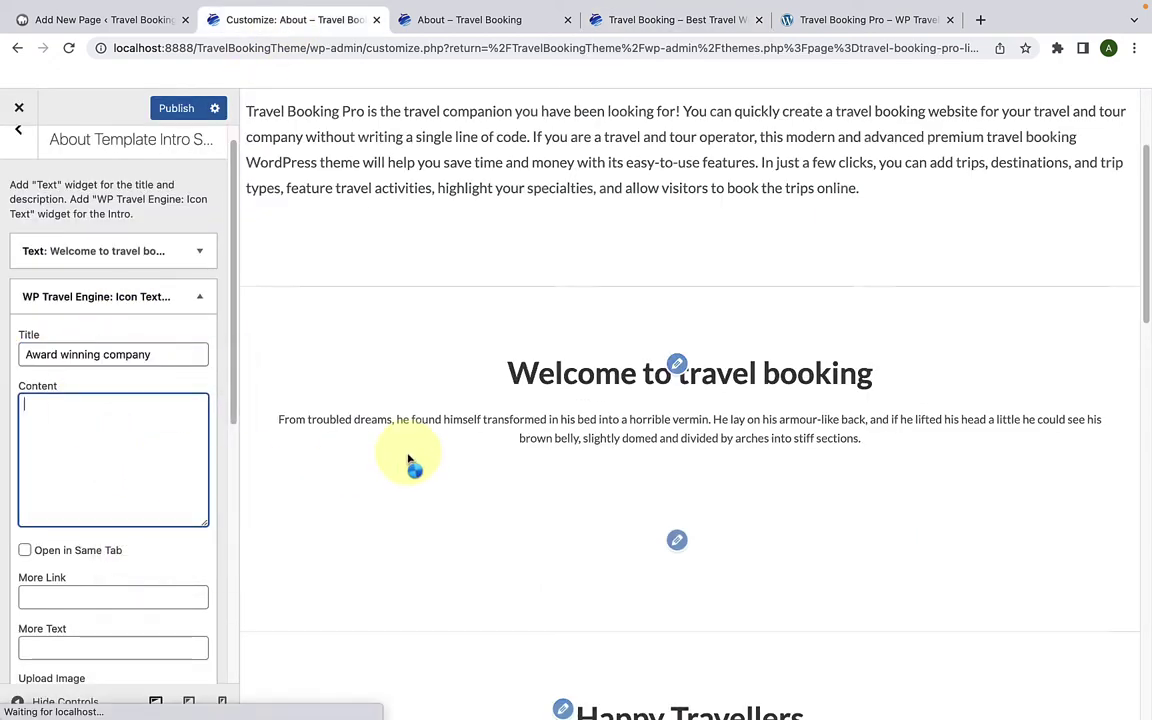
{"action": "left_click", "coordinate": [629, 28]}
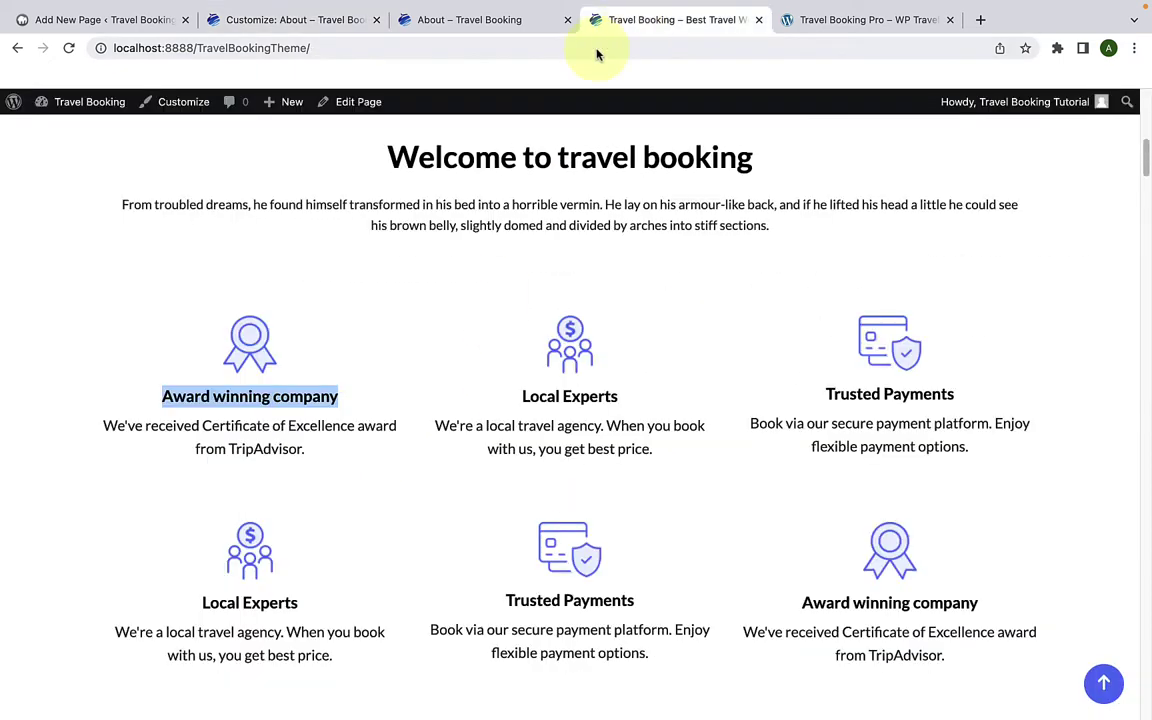
{"action": "left_click_drag", "start_coordinate": [302, 452], "coordinate": [99, 432]}
{"action": "right_click", "coordinate": [101, 431]}
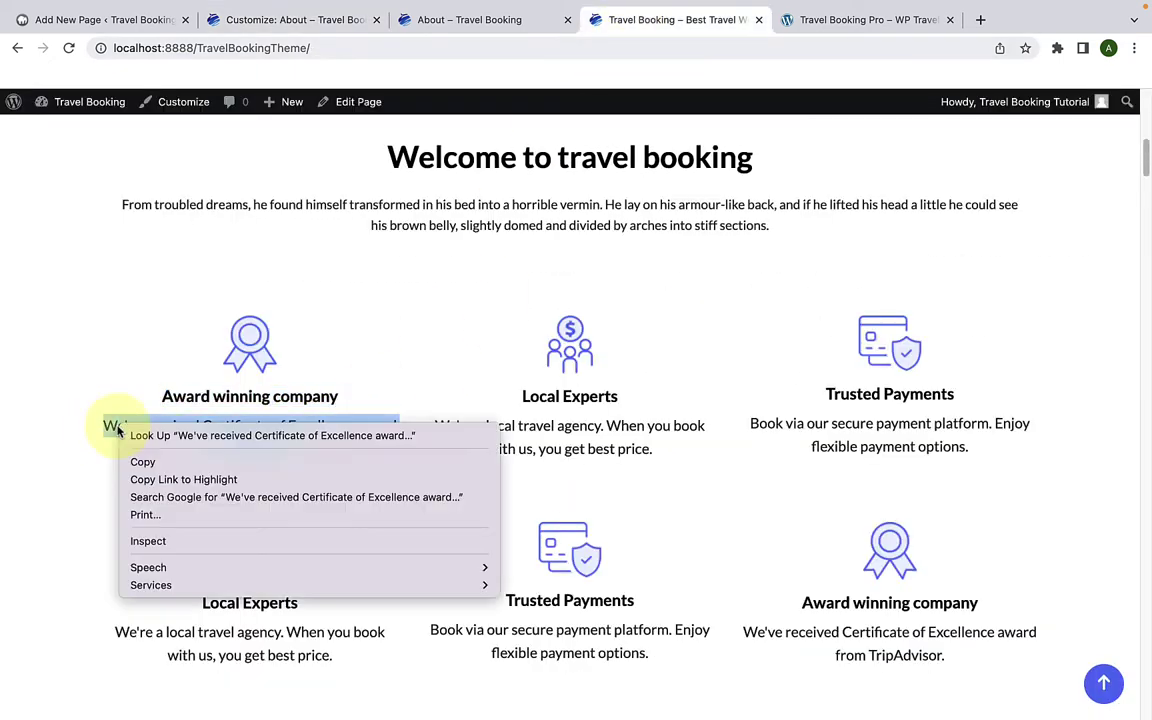
{"action": "left_click", "coordinate": [150, 461]}
{"action": "left_click", "coordinate": [323, 28]}
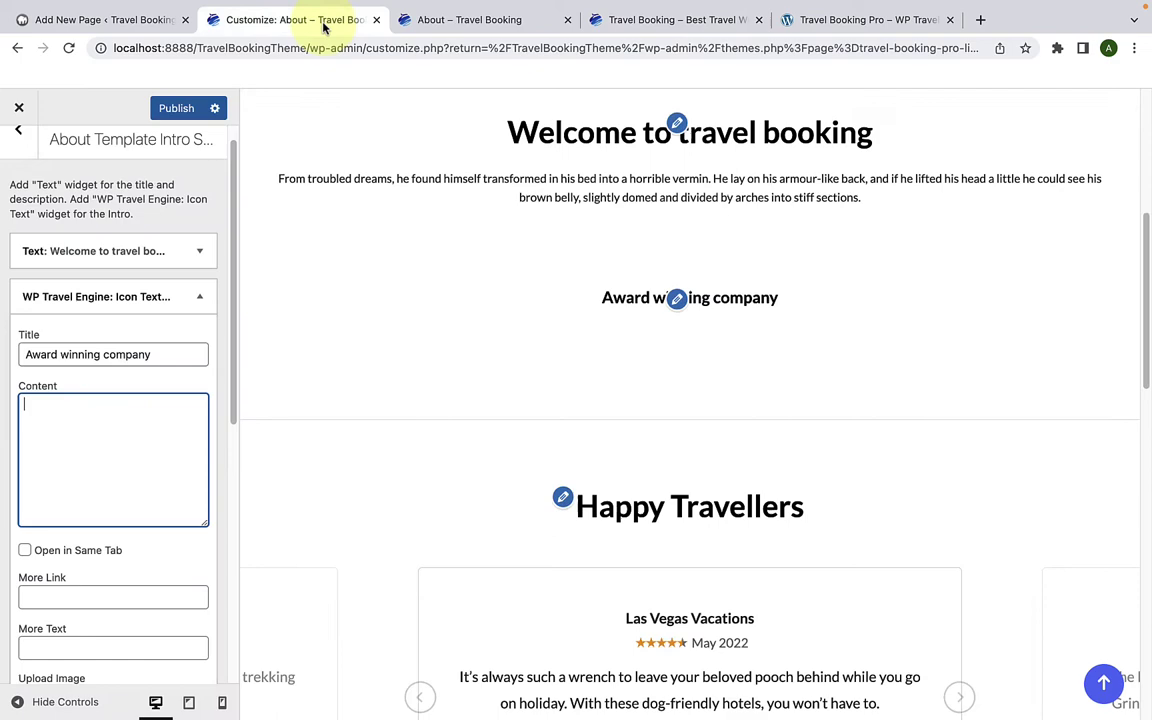
{"action": "right_click", "coordinate": [66, 443]}
{"action": "left_click", "coordinate": [87, 551]}
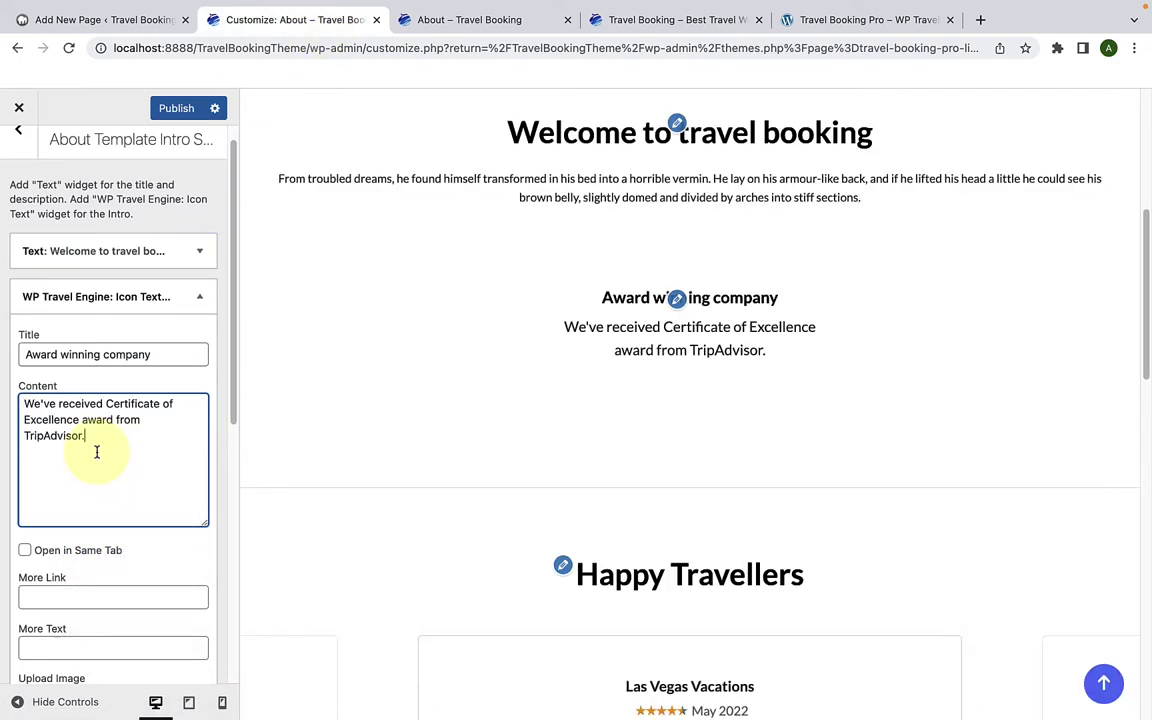
{"action": "scroll", "coordinate": [97, 455], "scroll_direction": "down", "scroll_amount": 5}
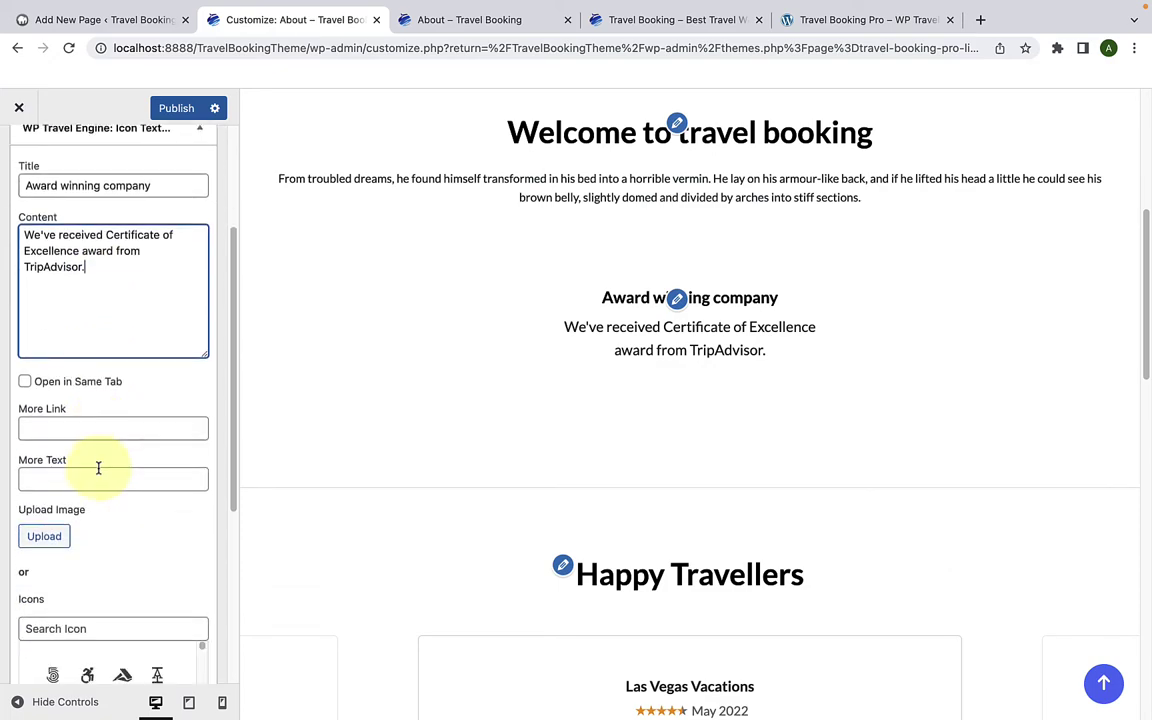
{"action": "left_click", "coordinate": [51, 540]}
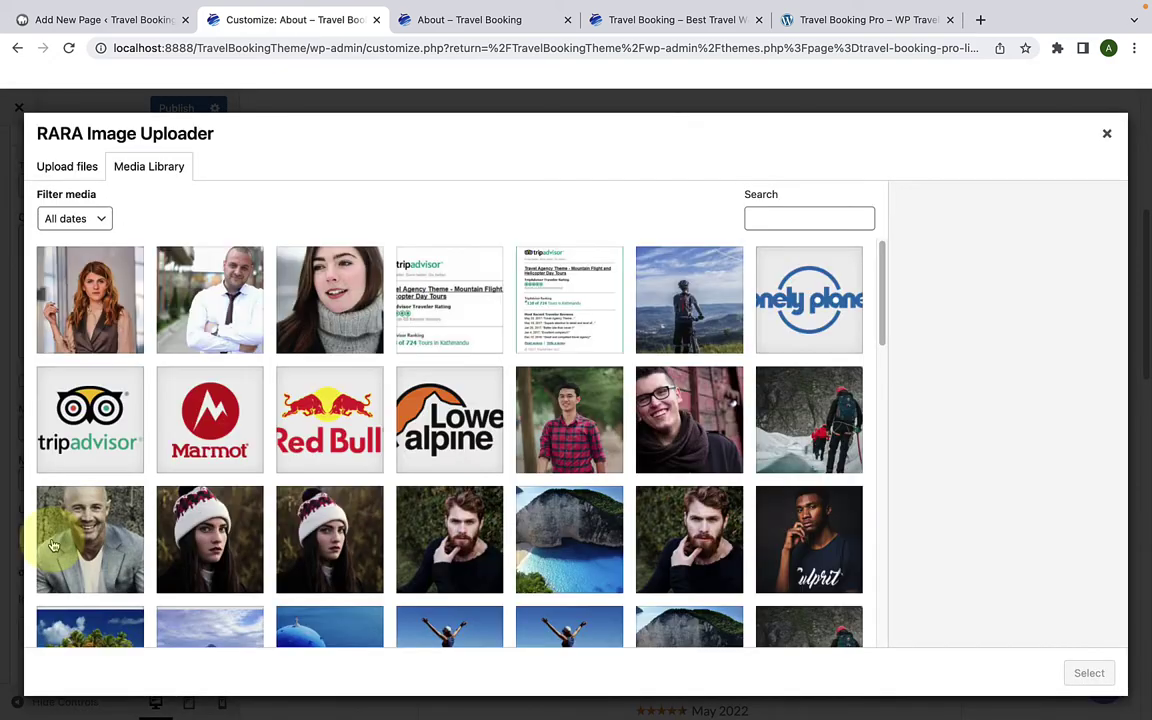
Step: Load more media and choose icon1.png, the award ribbon, as the item's image
{"action": "scroll", "coordinate": [55, 545], "scroll_direction": "down", "scroll_amount": 15}
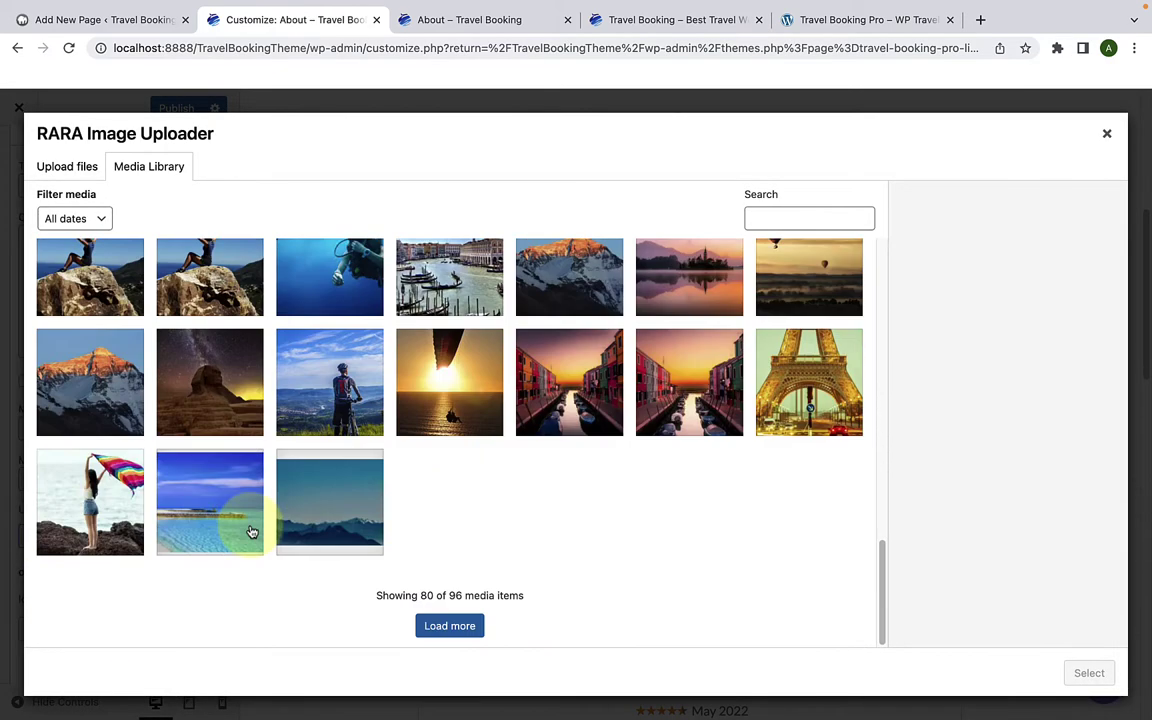
{"action": "left_click", "coordinate": [450, 627]}
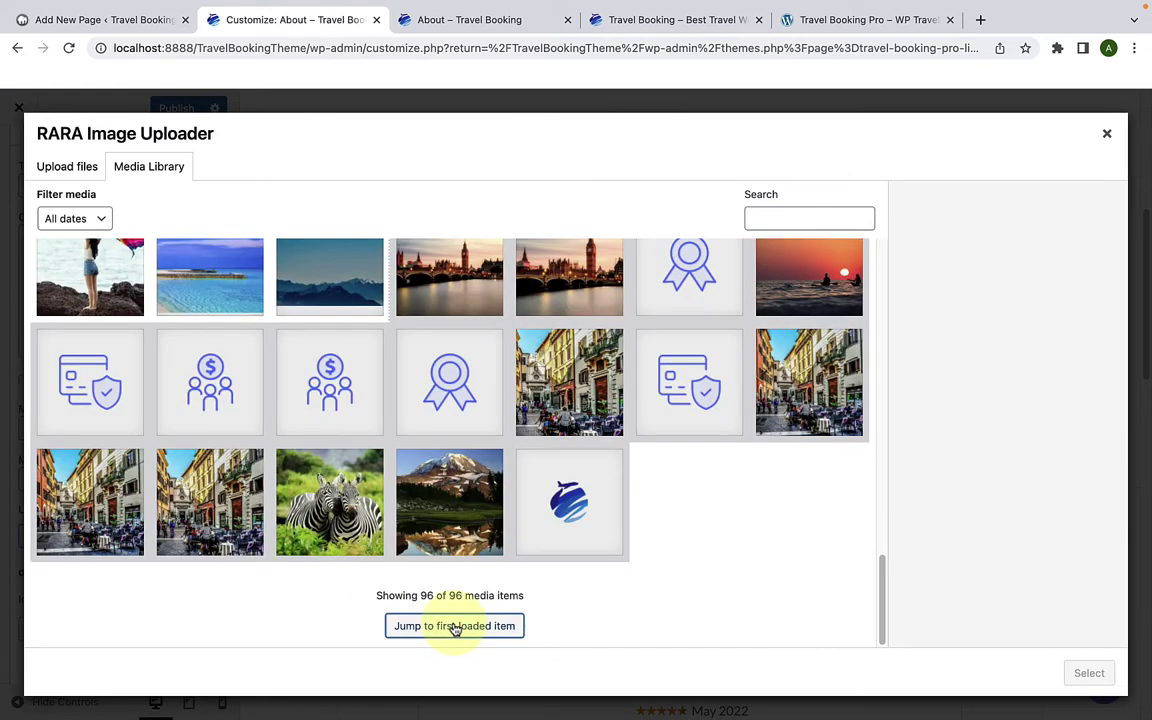
{"action": "left_click", "coordinate": [450, 396]}
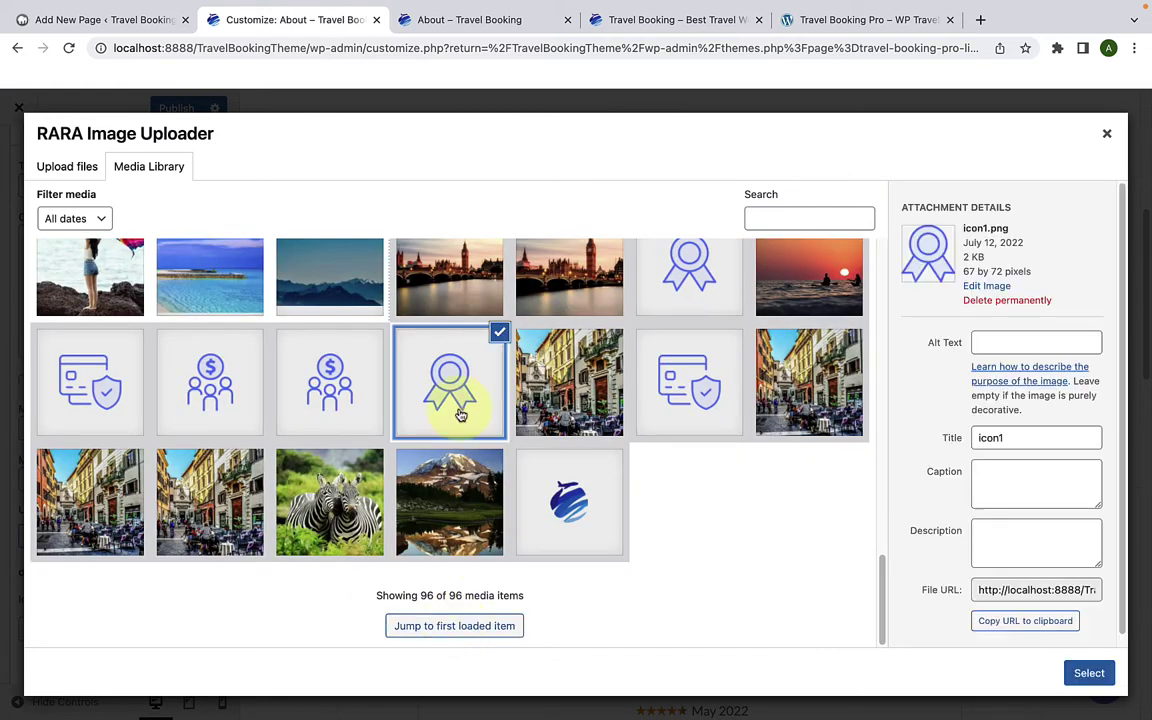
{"action": "left_click", "coordinate": [1090, 674]}
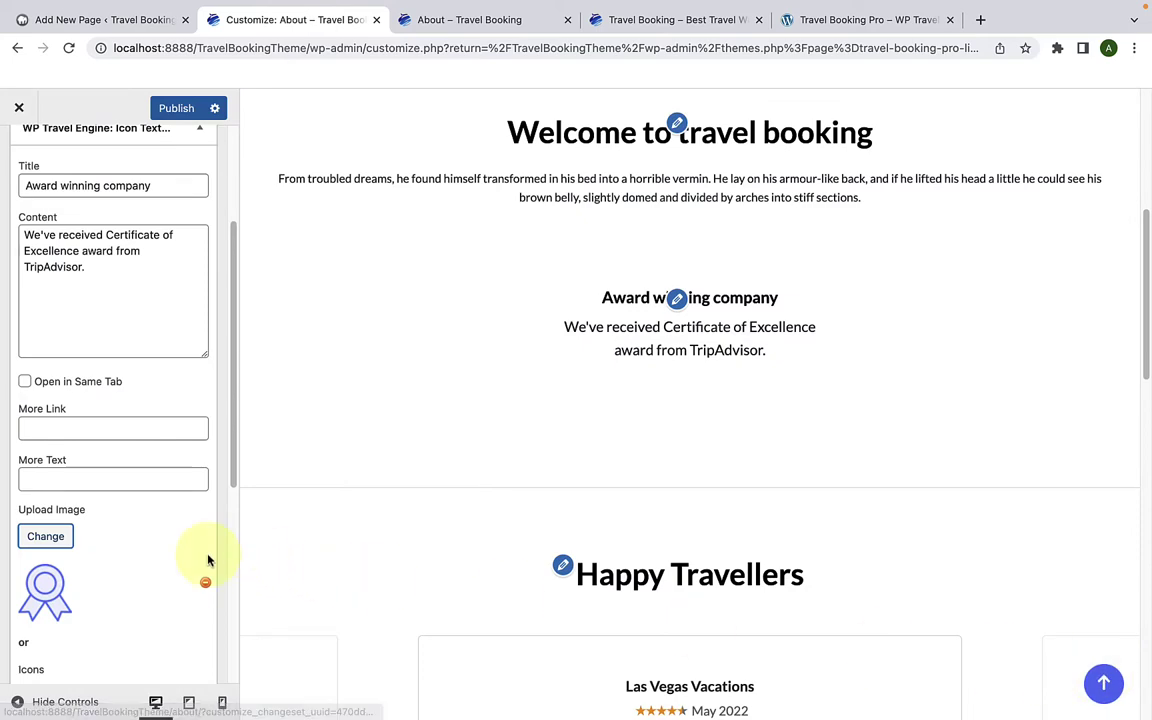
{"action": "scroll", "coordinate": [141, 560], "scroll_direction": "down", "scroll_amount": 3}
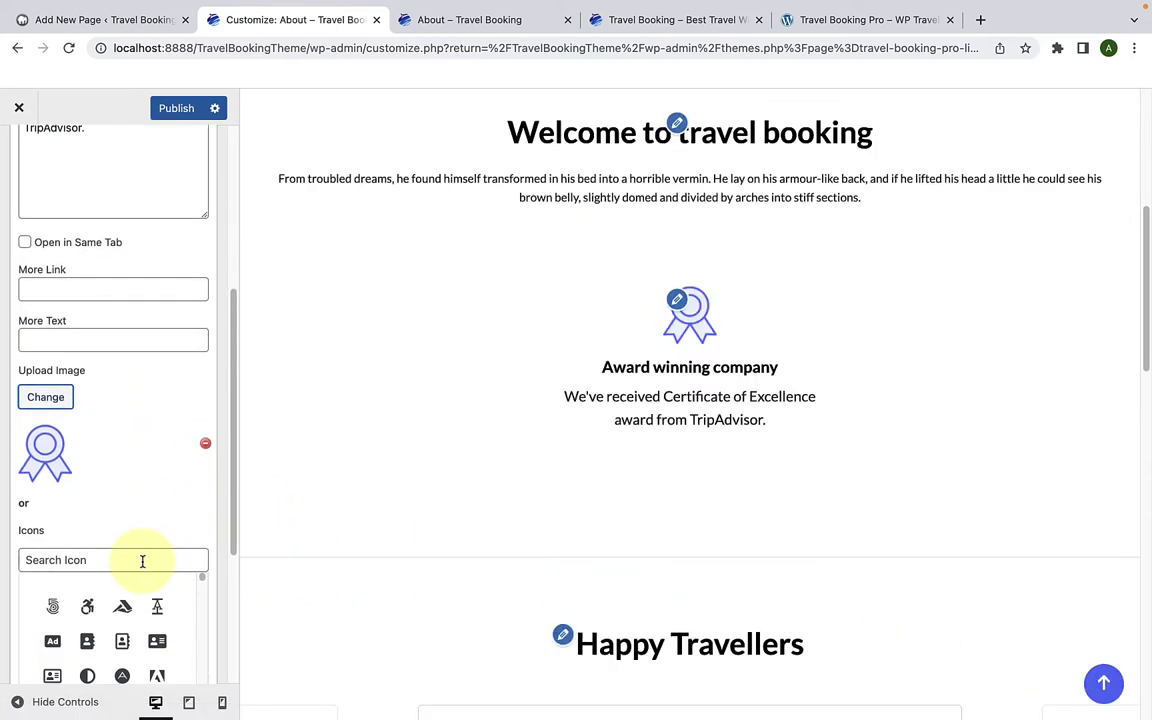
{"action": "scroll", "coordinate": [142, 555], "scroll_direction": "up", "scroll_amount": 3}
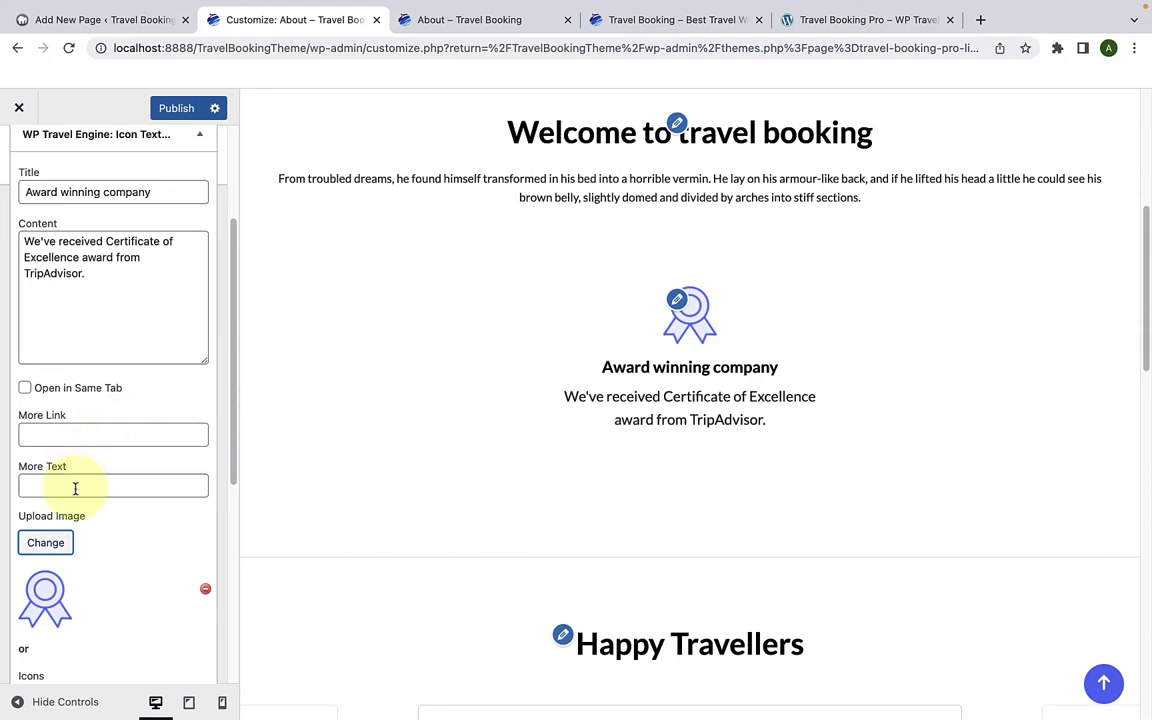
Step: Paste the localhost URL into More Link and enter 'Read More' as More Text
{"action": "left_click", "coordinate": [112, 434]}
{"action": "key", "text": "super+v"}
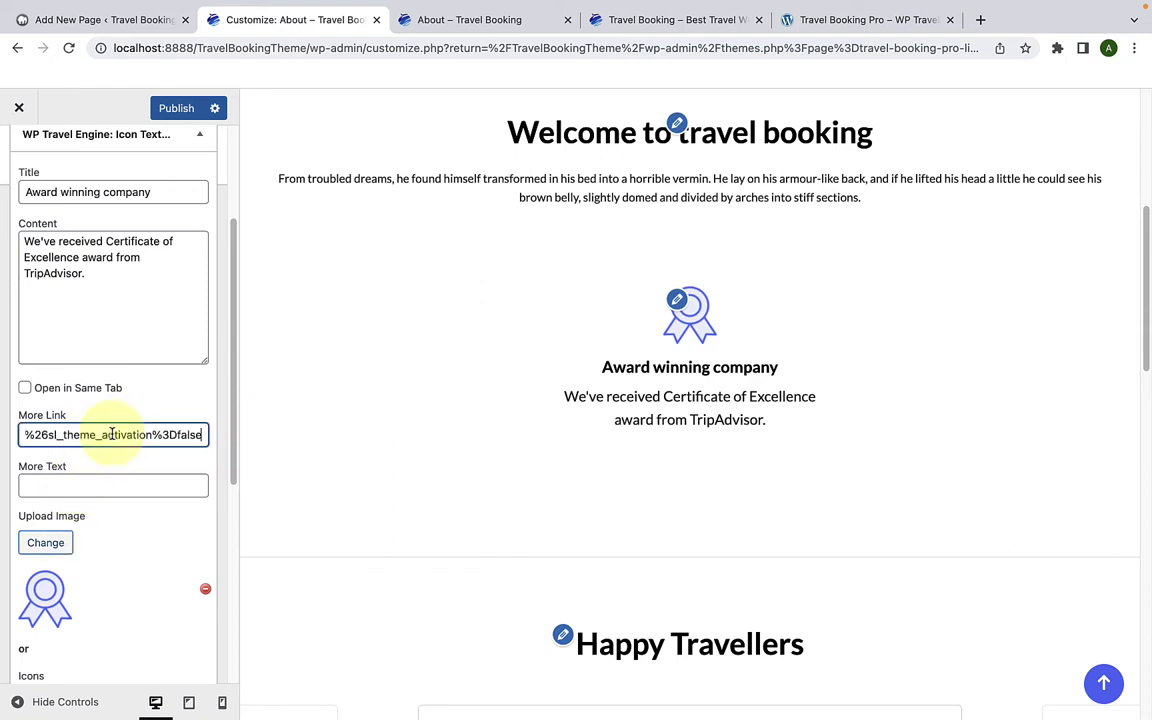
{"action": "left_click", "coordinate": [88, 484]}
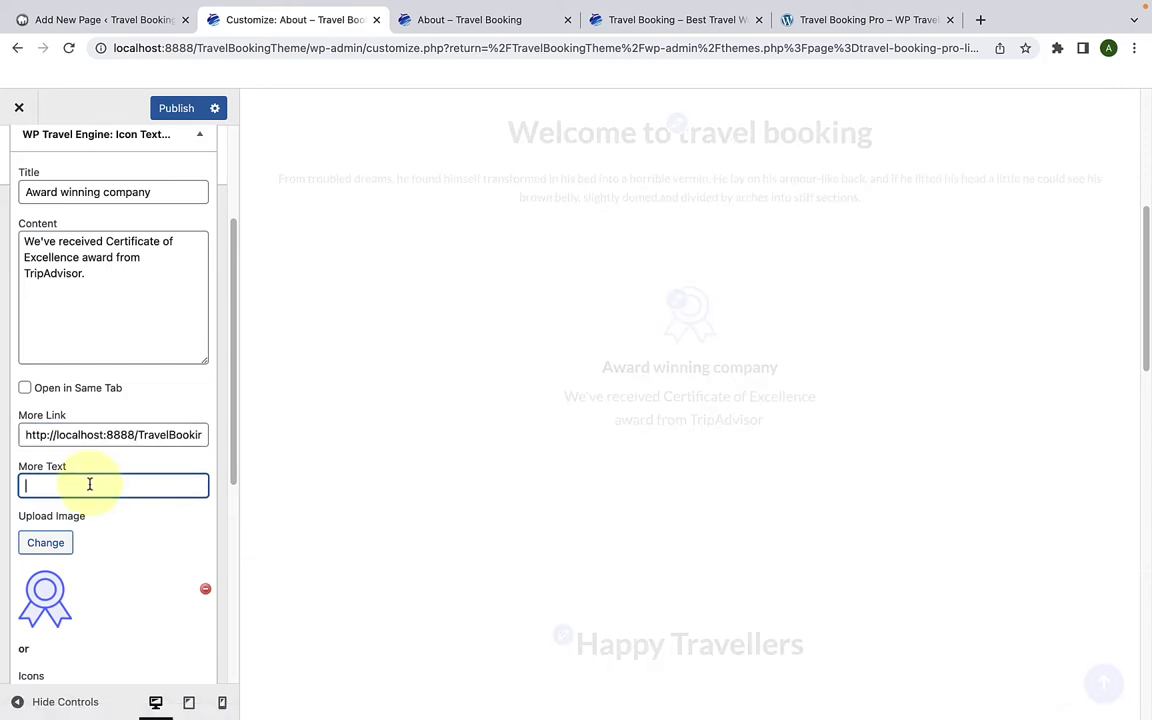
{"action": "type", "text": "Read More"}
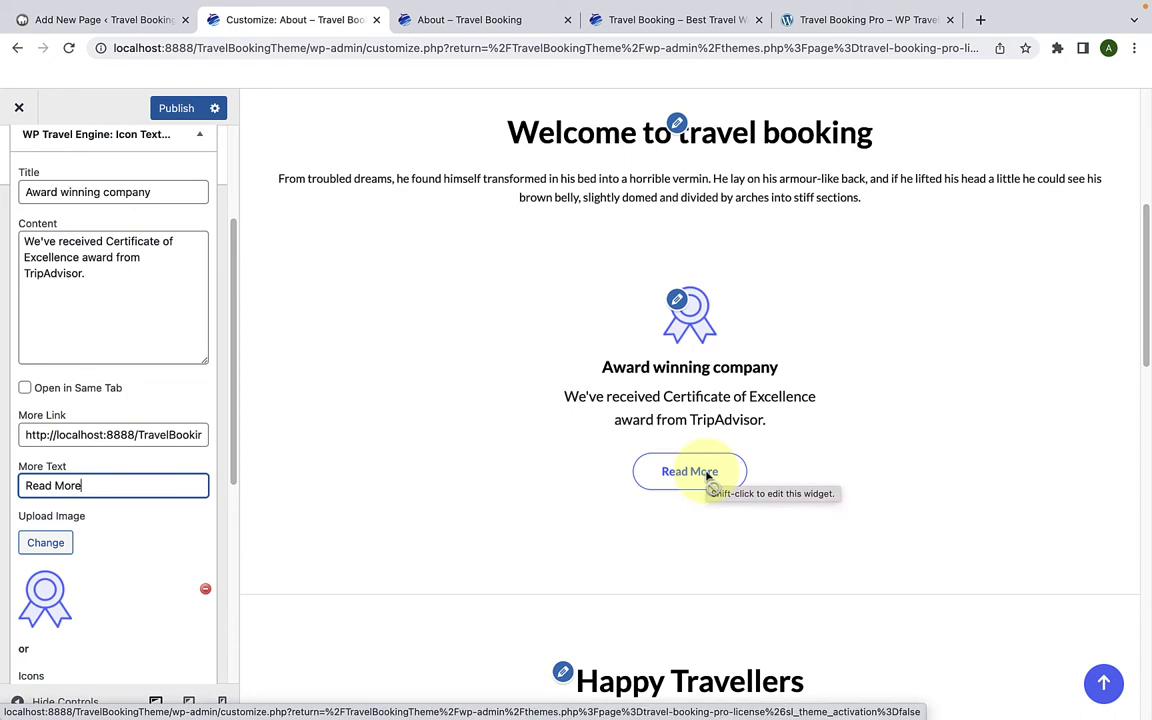
Step: Compare against the live front page, then close the Award winning company widget with Done
{"action": "scroll", "coordinate": [135, 405], "scroll_direction": "up", "scroll_amount": 5}
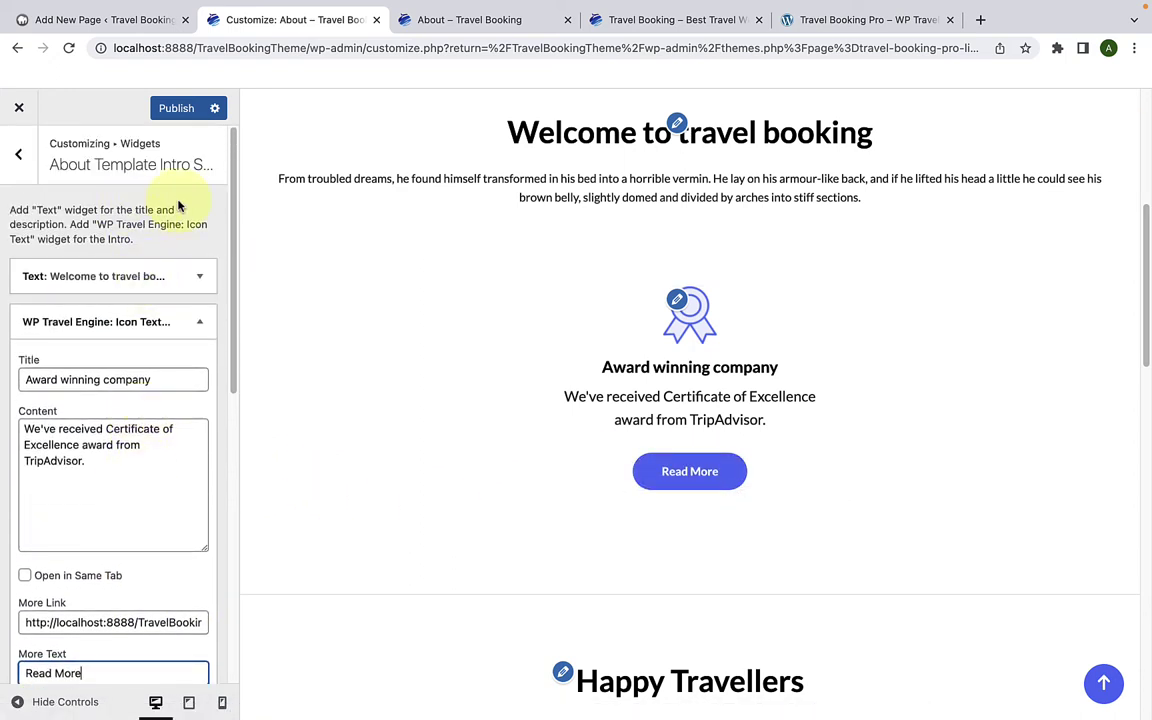
{"action": "left_click", "coordinate": [635, 22]}
{"action": "left_click", "coordinate": [567, 242]}
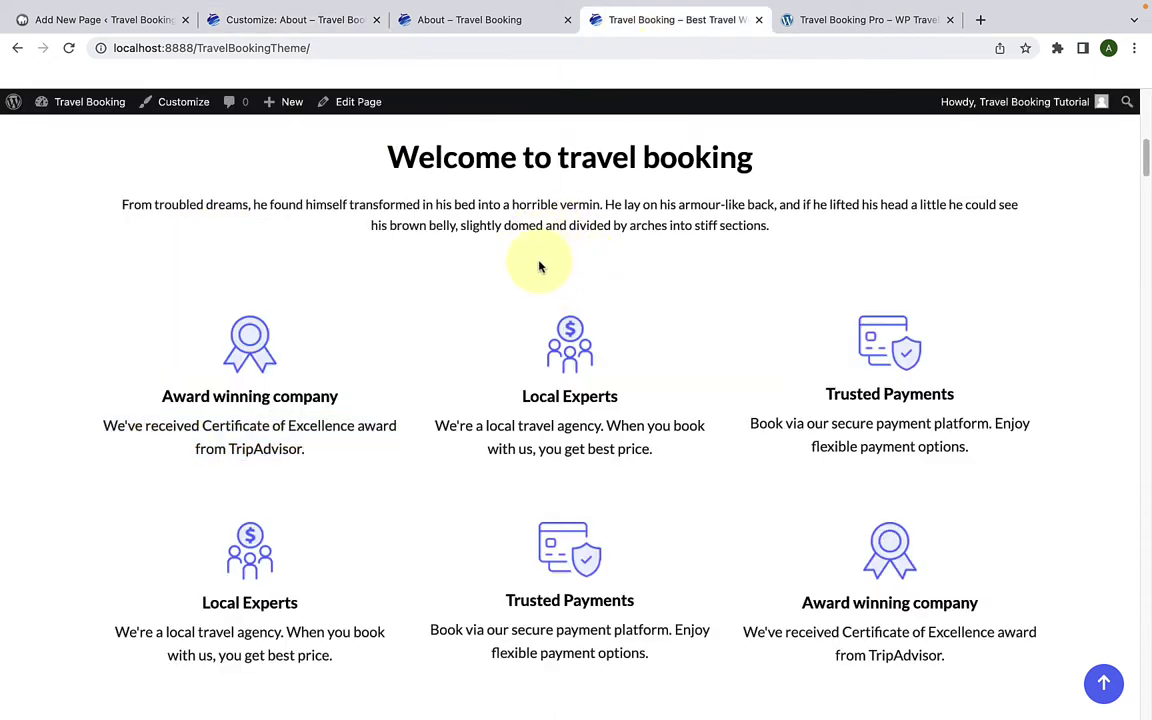
{"action": "left_click", "coordinate": [347, 33]}
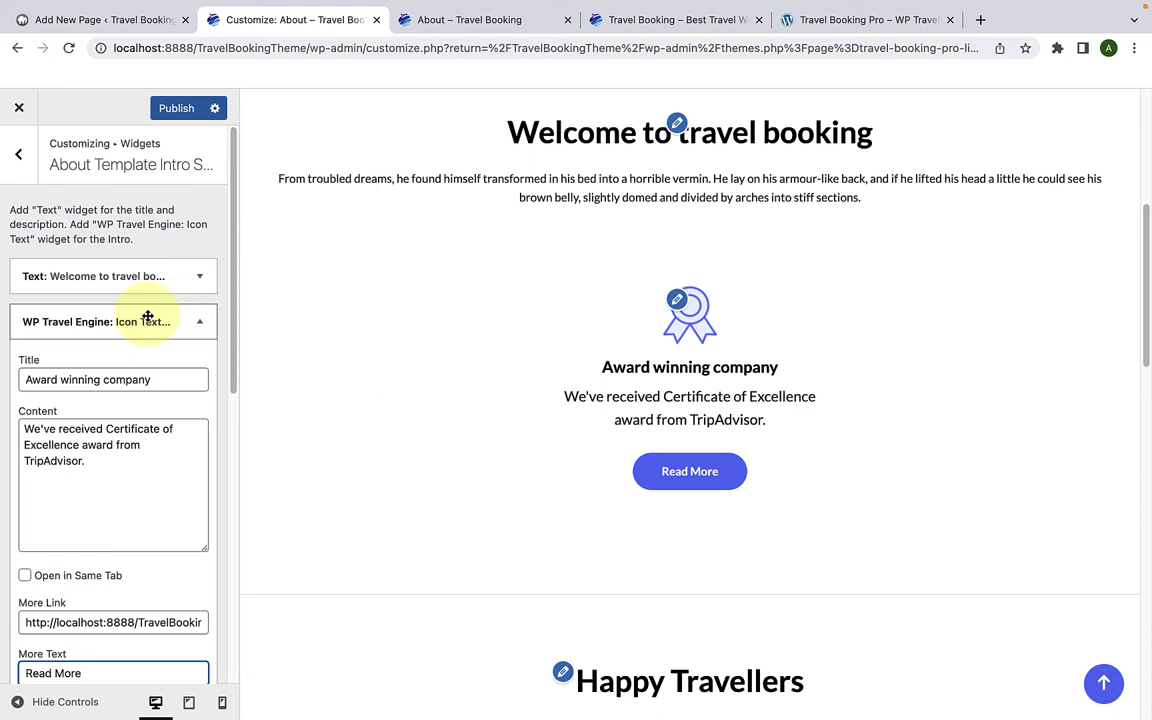
{"action": "scroll", "coordinate": [147, 318], "scroll_direction": "down", "scroll_amount": 10}
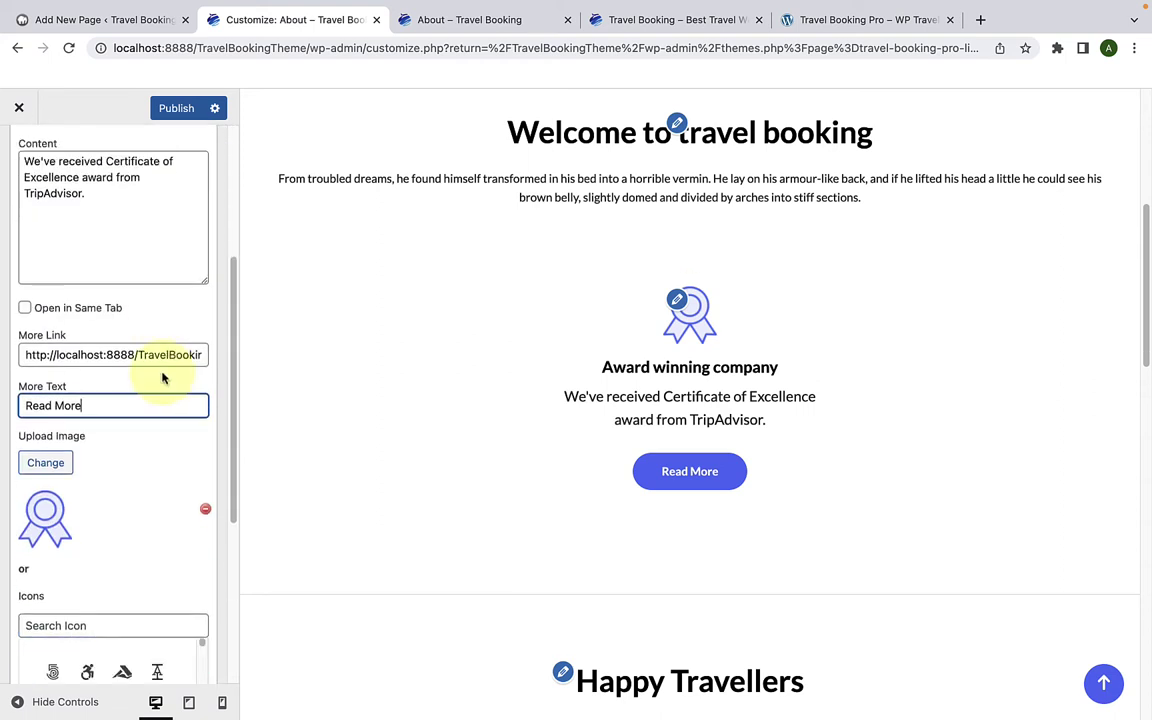
{"action": "scroll", "coordinate": [156, 409], "scroll_direction": "down", "scroll_amount": 5}
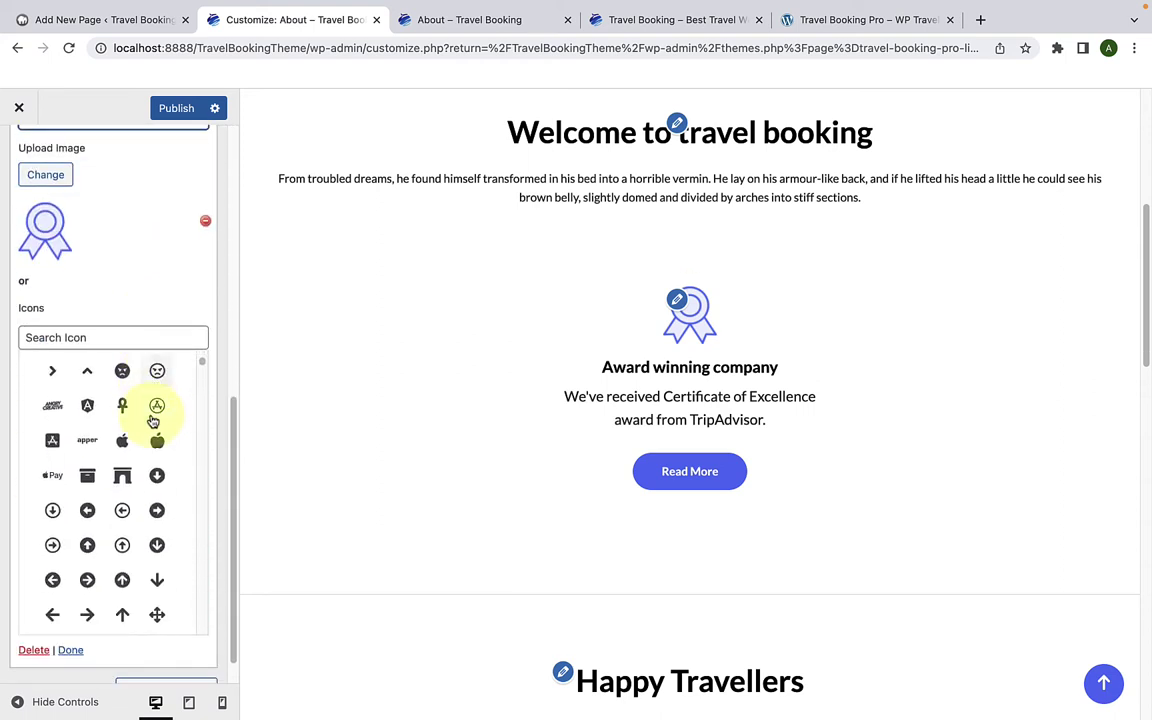
{"action": "left_click", "coordinate": [71, 652]}
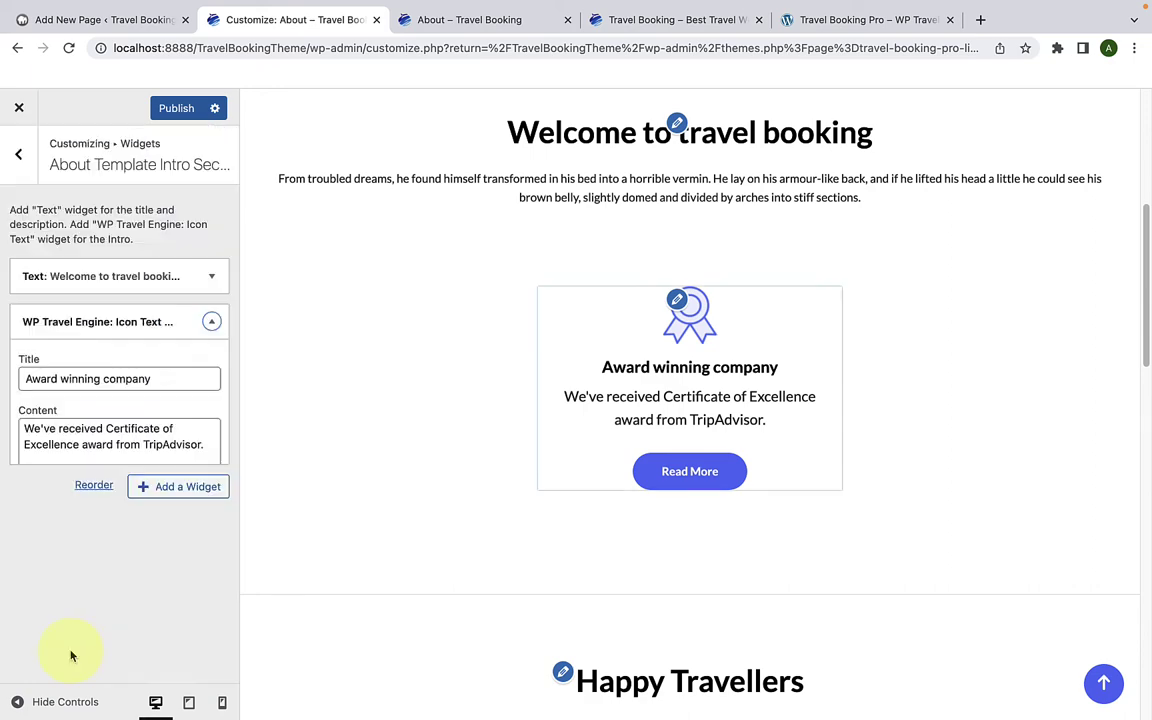
Step: Search the widget list for 'icon text' and pick the Icon Text widget
{"action": "left_click", "coordinate": [148, 368]}
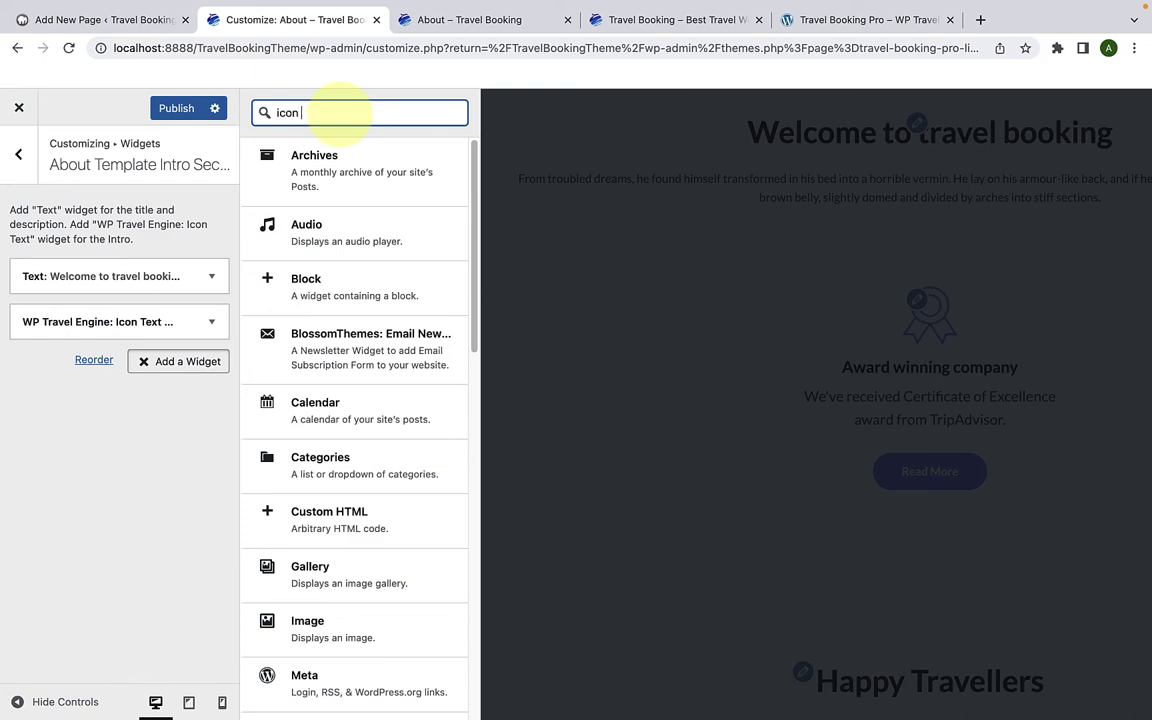
{"action": "type", "text": "icon text"}
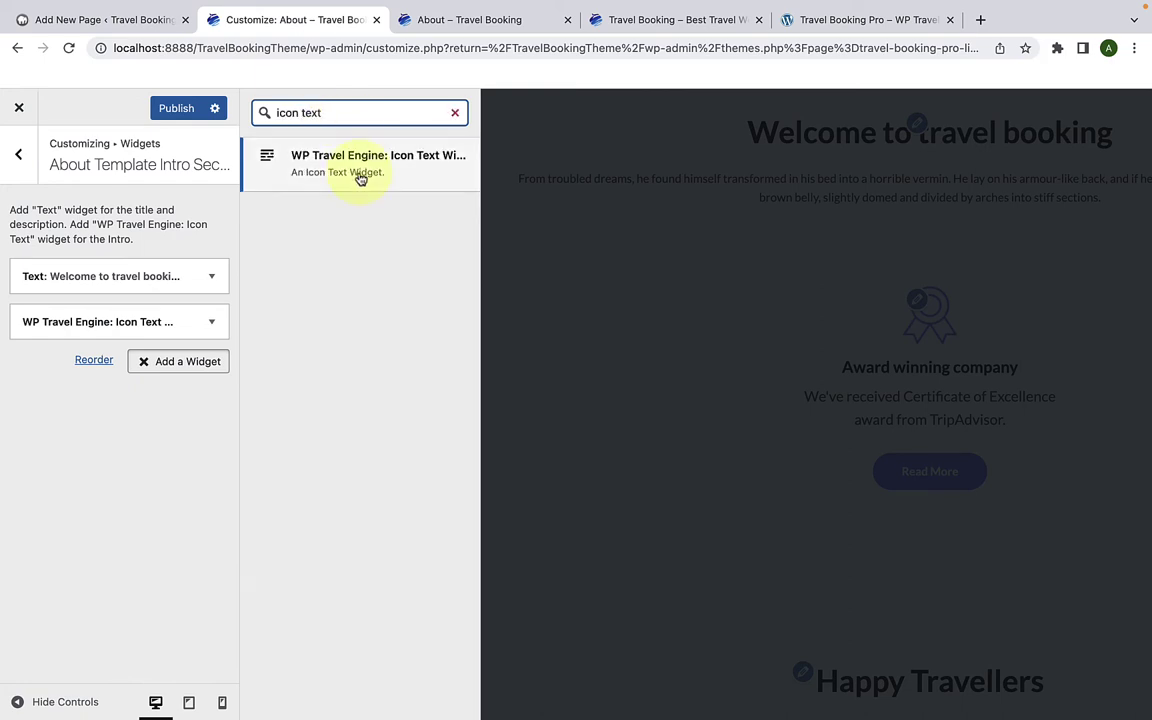
{"action": "left_click", "coordinate": [357, 172]}
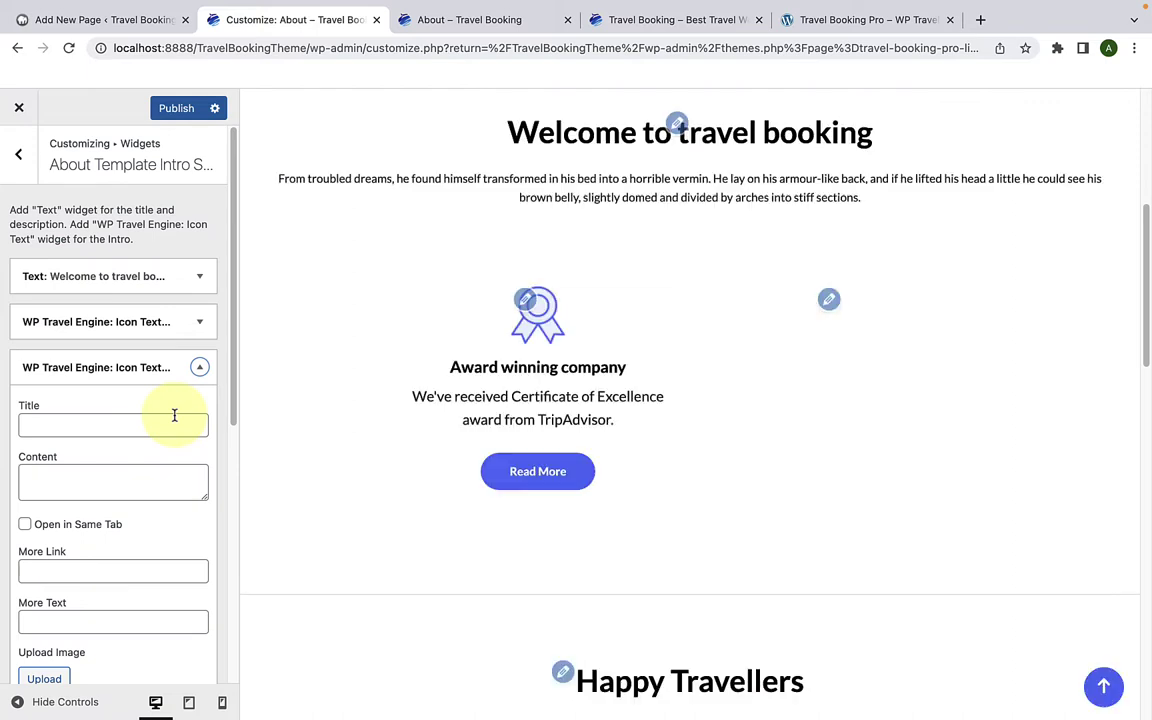
{"action": "scroll", "coordinate": [175, 429], "scroll_direction": "down", "scroll_amount": 3}
{"action": "scroll", "coordinate": [175, 500], "scroll_direction": "up", "scroll_amount": 1}
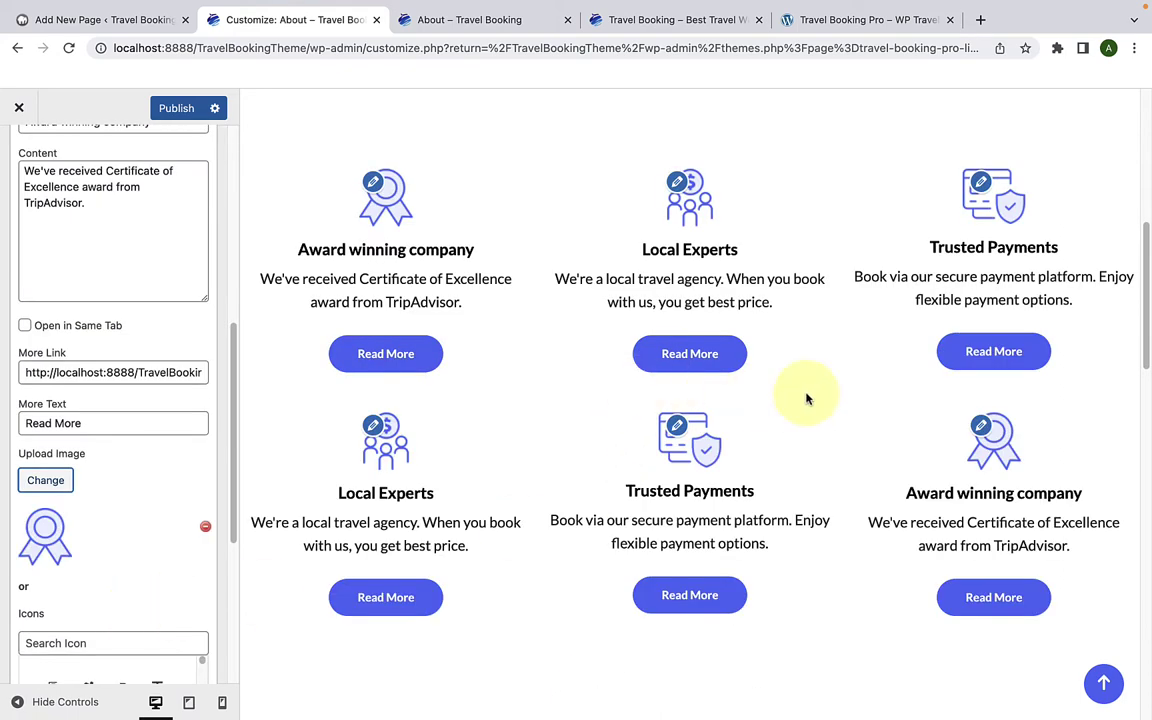
Step: Browse the icon picker, then close the Award winning company card with Done
{"action": "scroll", "coordinate": [840, 415], "scroll_direction": "down", "scroll_amount": 1}
{"action": "scroll", "coordinate": [180, 498], "scroll_direction": "down", "scroll_amount": 12}
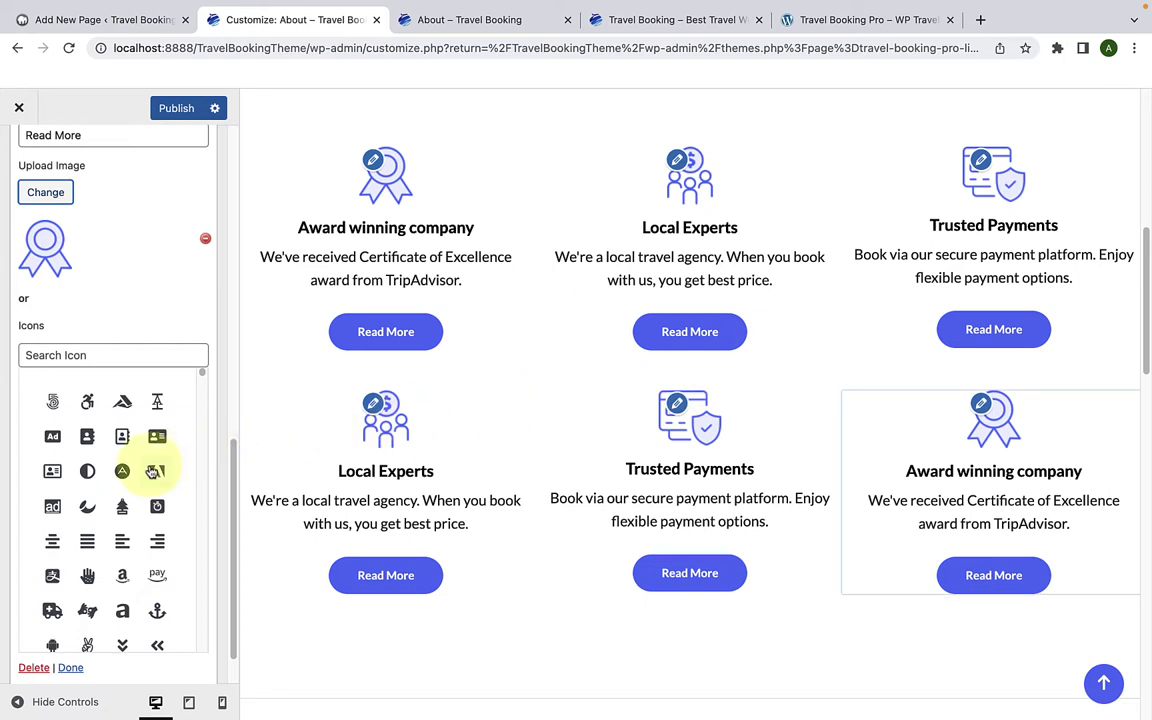
{"action": "scroll", "coordinate": [110, 495], "scroll_direction": "down", "scroll_amount": 2}
{"action": "scroll", "coordinate": [115, 508], "scroll_direction": "down", "scroll_amount": 5}
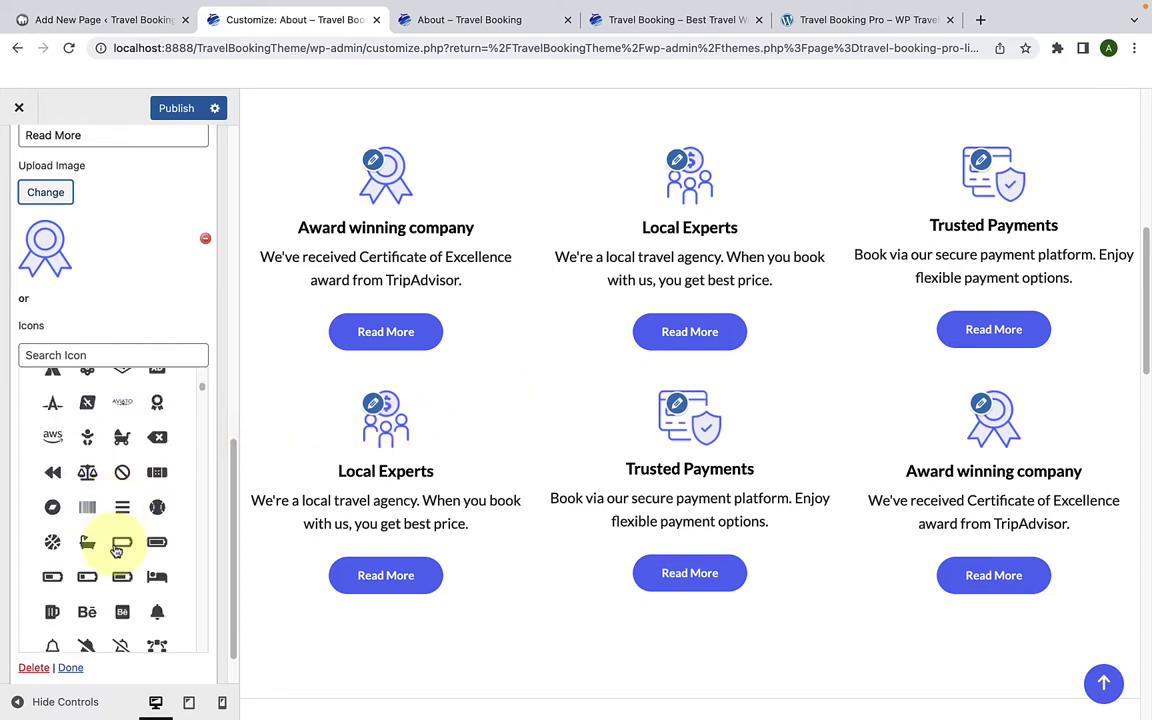
{"action": "scroll", "coordinate": [116, 548], "scroll_direction": "down", "scroll_amount": 10}
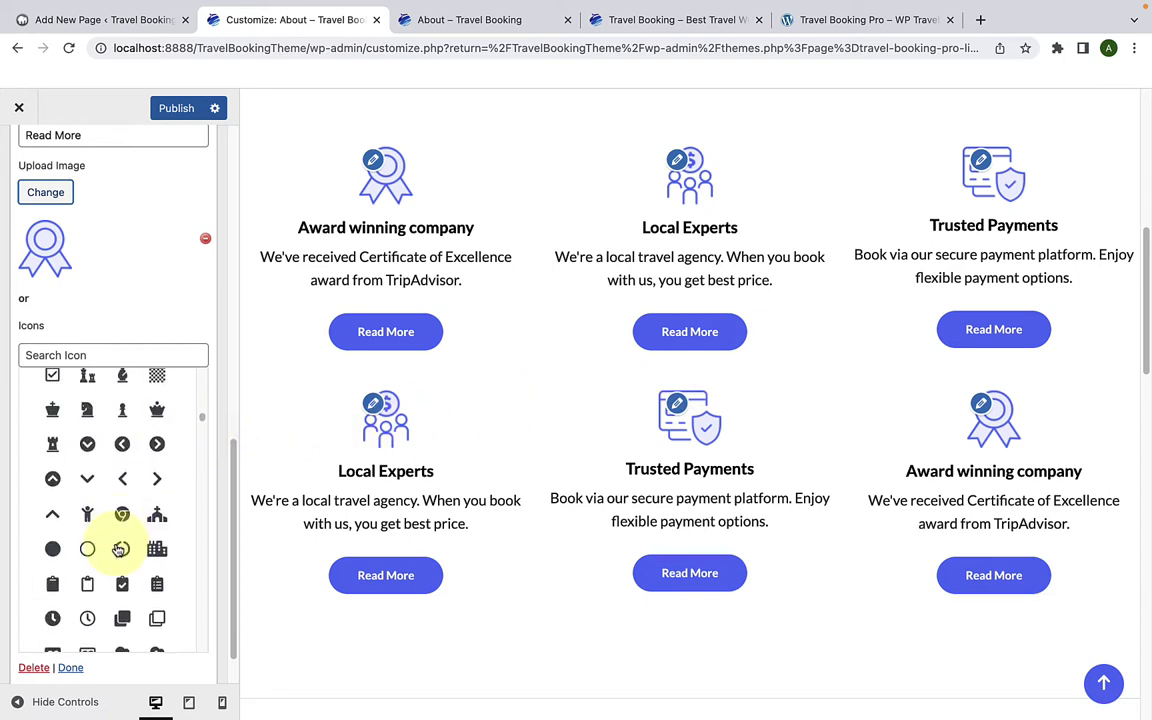
{"action": "left_click", "coordinate": [82, 354]}
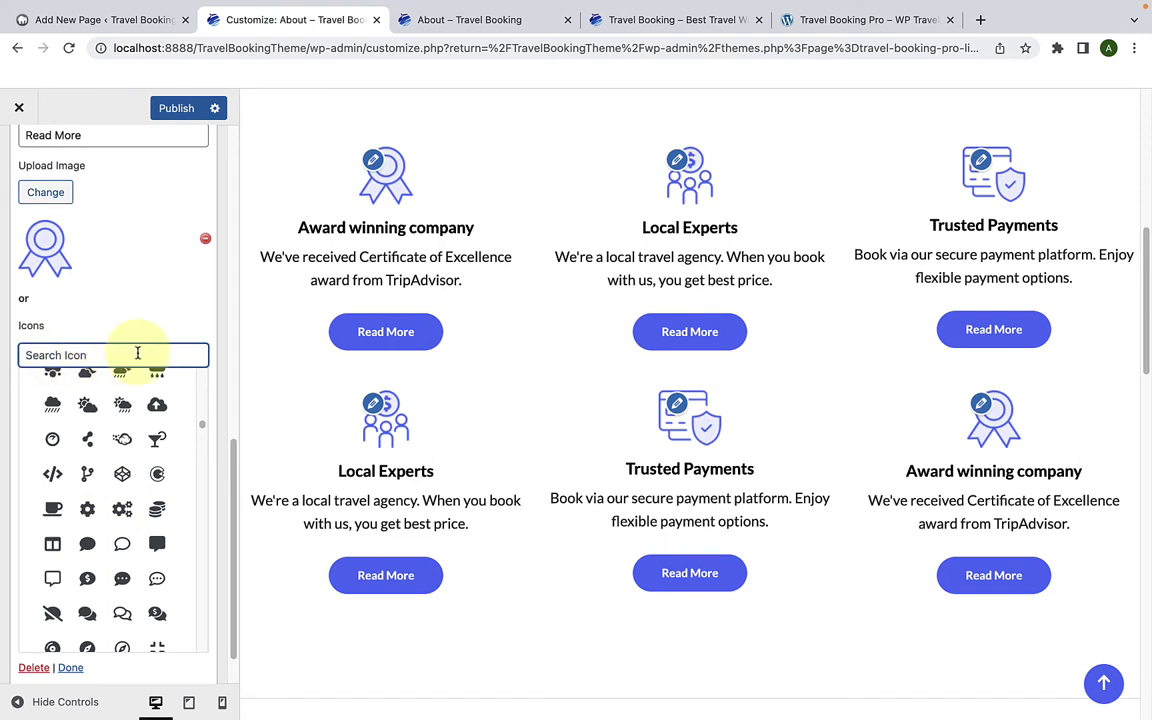
{"action": "scroll", "coordinate": [146, 345], "scroll_direction": "up", "scroll_amount": 5}
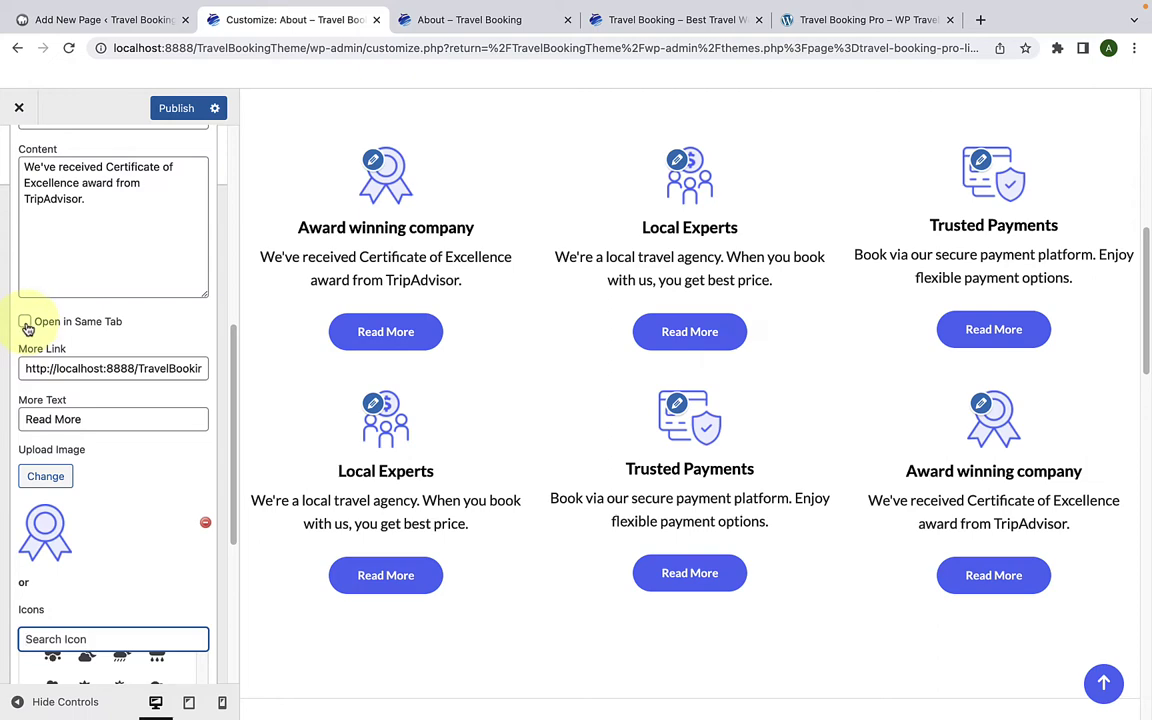
{"action": "scroll", "coordinate": [46, 368], "scroll_direction": "down", "scroll_amount": 6}
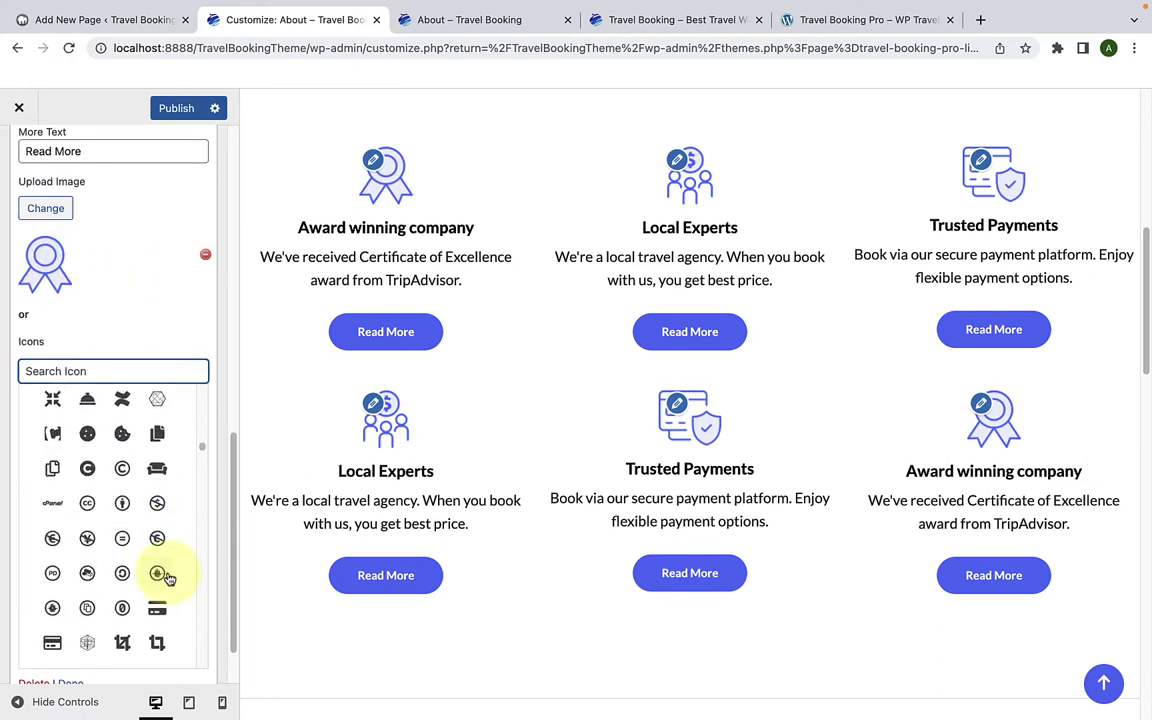
{"action": "left_click", "coordinate": [72, 683]}
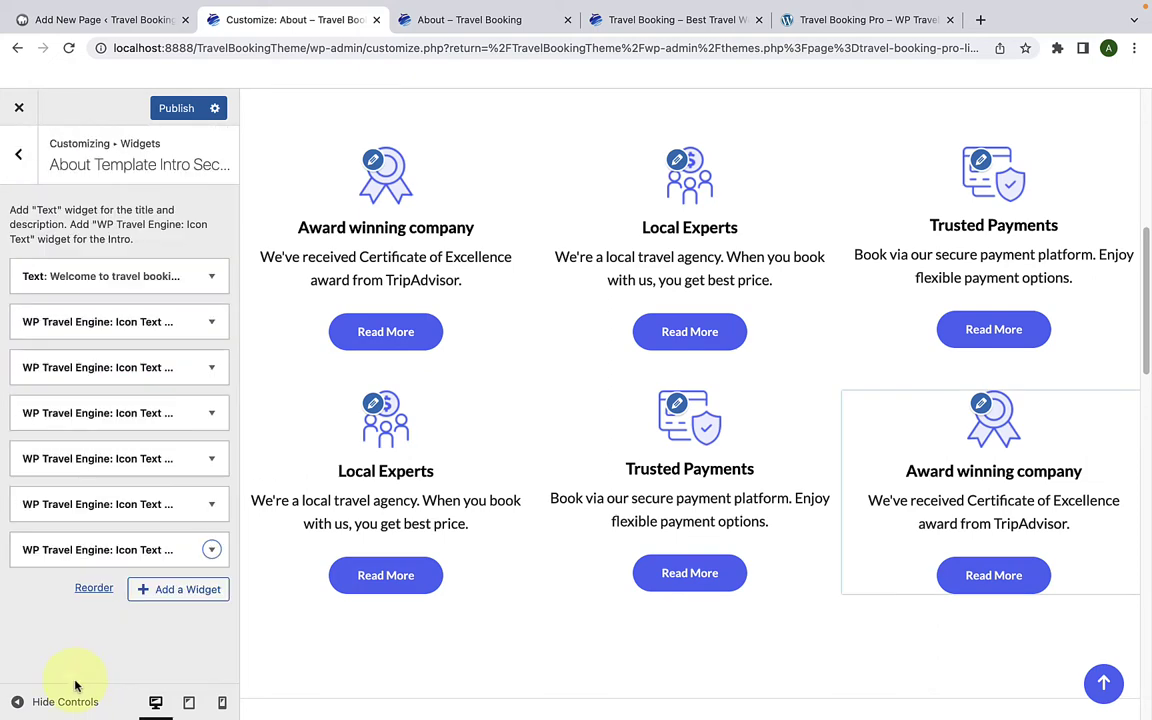
Step: Publish the intro changes and reload the live About page
{"action": "left_click", "coordinate": [180, 110]}
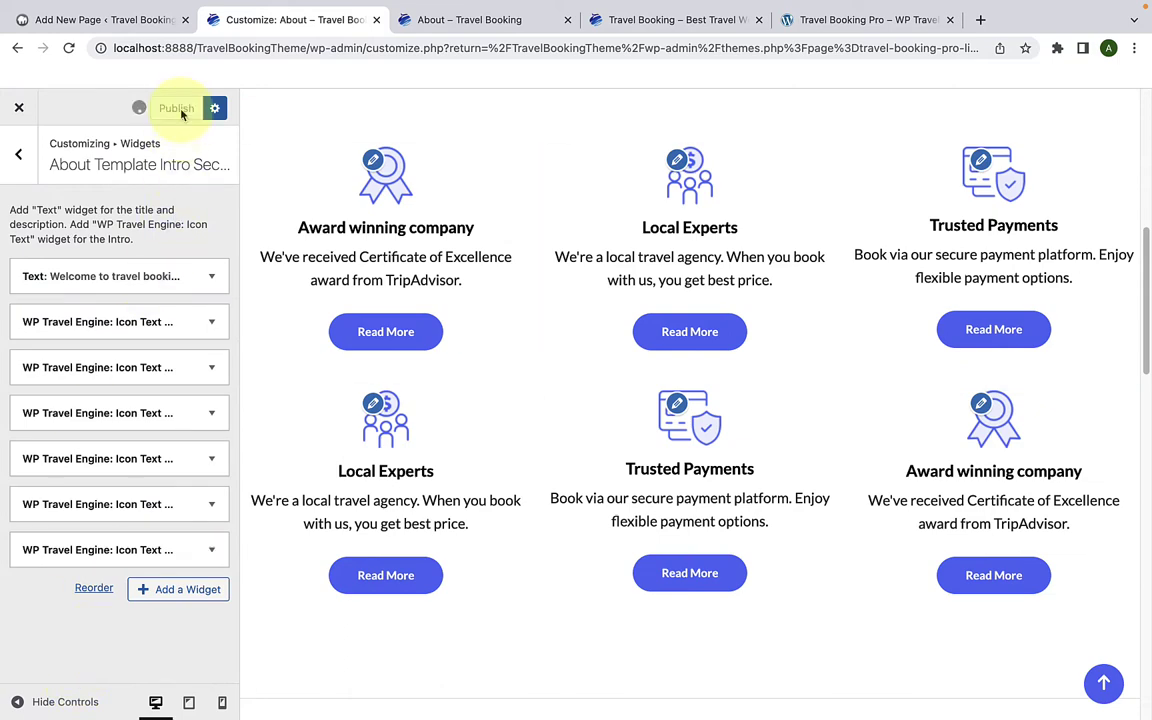
{"action": "left_click", "coordinate": [468, 20]}
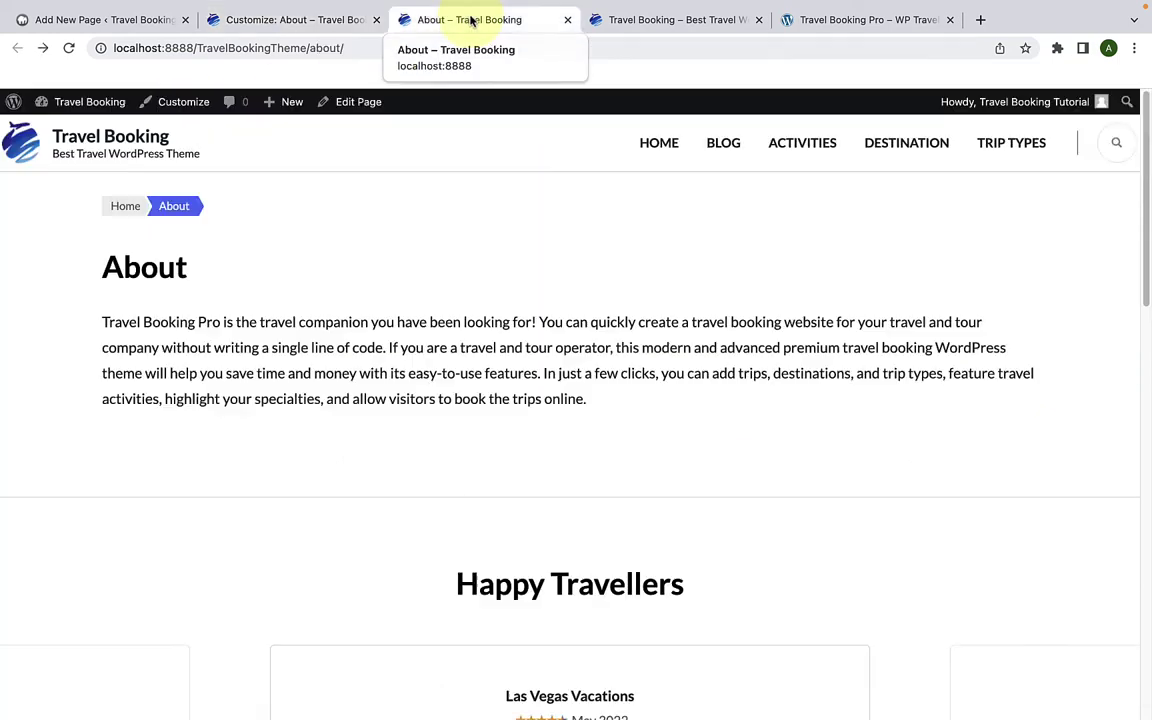
{"action": "scroll", "coordinate": [384, 226], "scroll_direction": "down", "scroll_amount": 3}
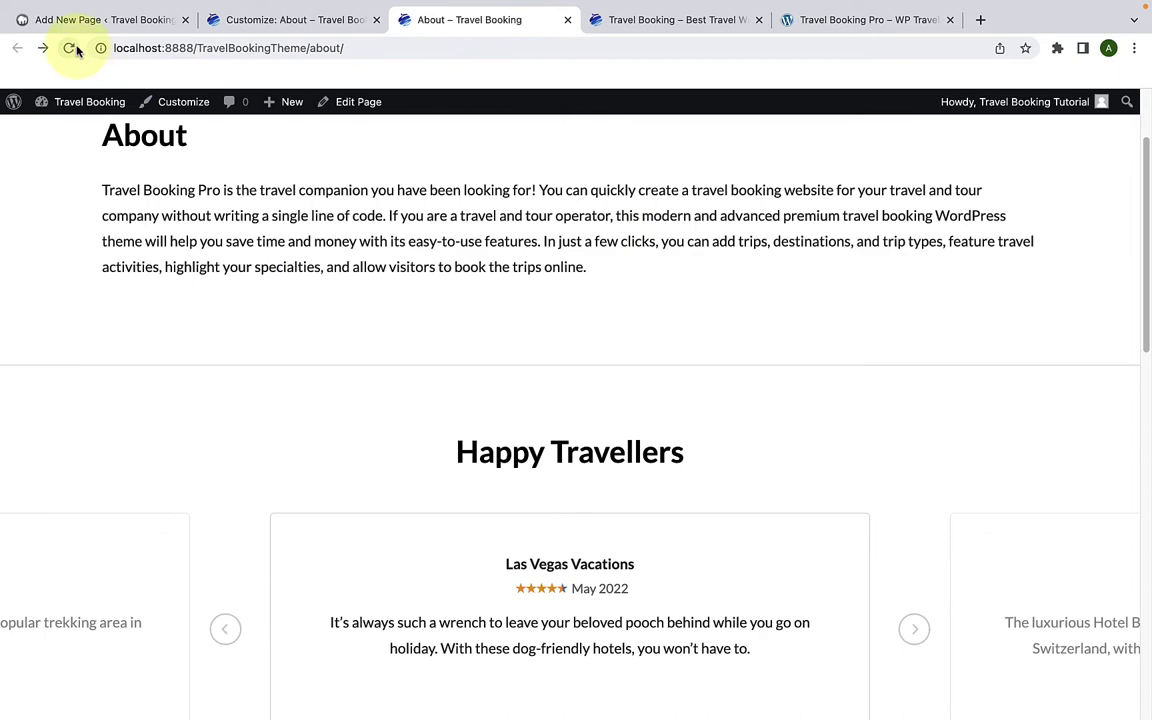
{"action": "left_click", "coordinate": [69, 48]}
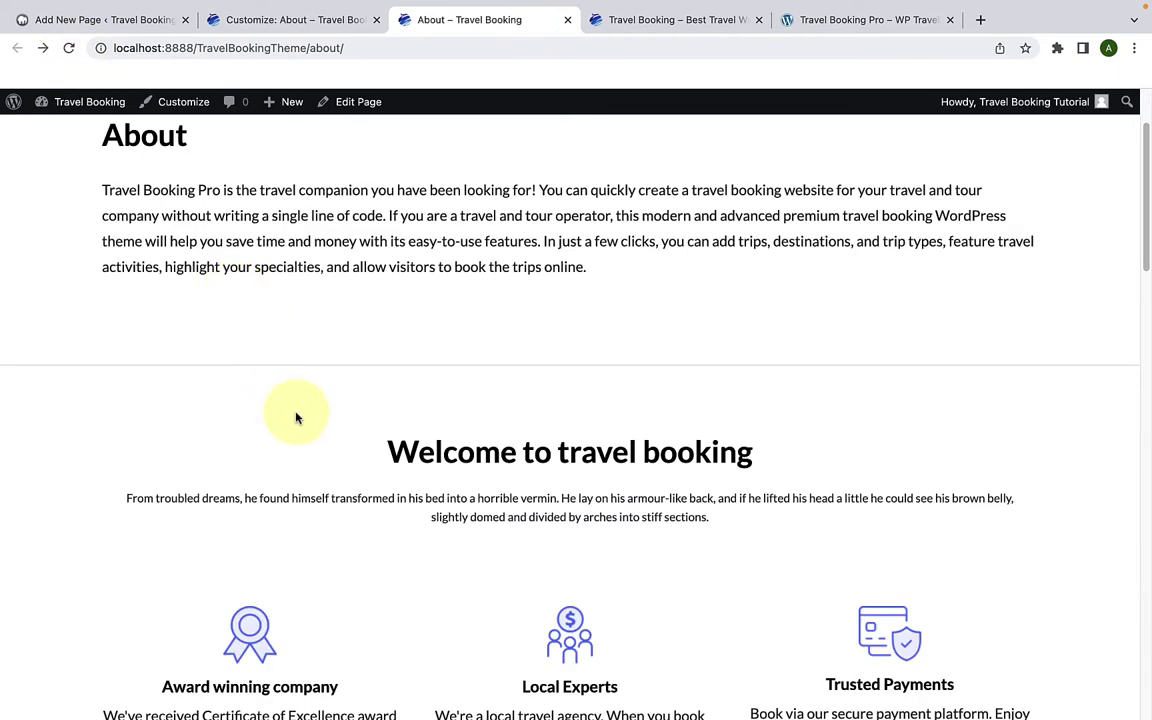
Step: Confirm the Welcome to travel booking intro with six feature cards, then return to the sections list
{"action": "scroll", "coordinate": [300, 420], "scroll_direction": "down", "scroll_amount": 3}
{"action": "scroll", "coordinate": [309, 429], "scroll_direction": "down", "scroll_amount": 3}
{"action": "scroll", "coordinate": [796, 424], "scroll_direction": "down", "scroll_amount": 2}
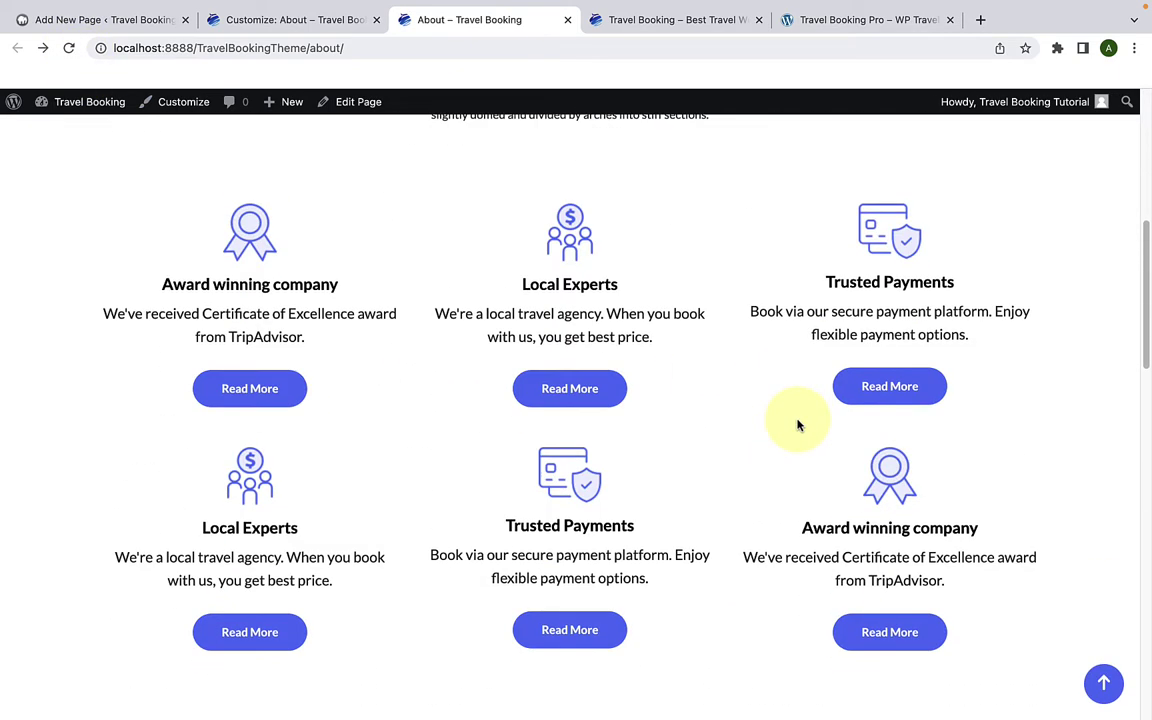
{"action": "scroll", "coordinate": [798, 425], "scroll_direction": "up", "scroll_amount": 2}
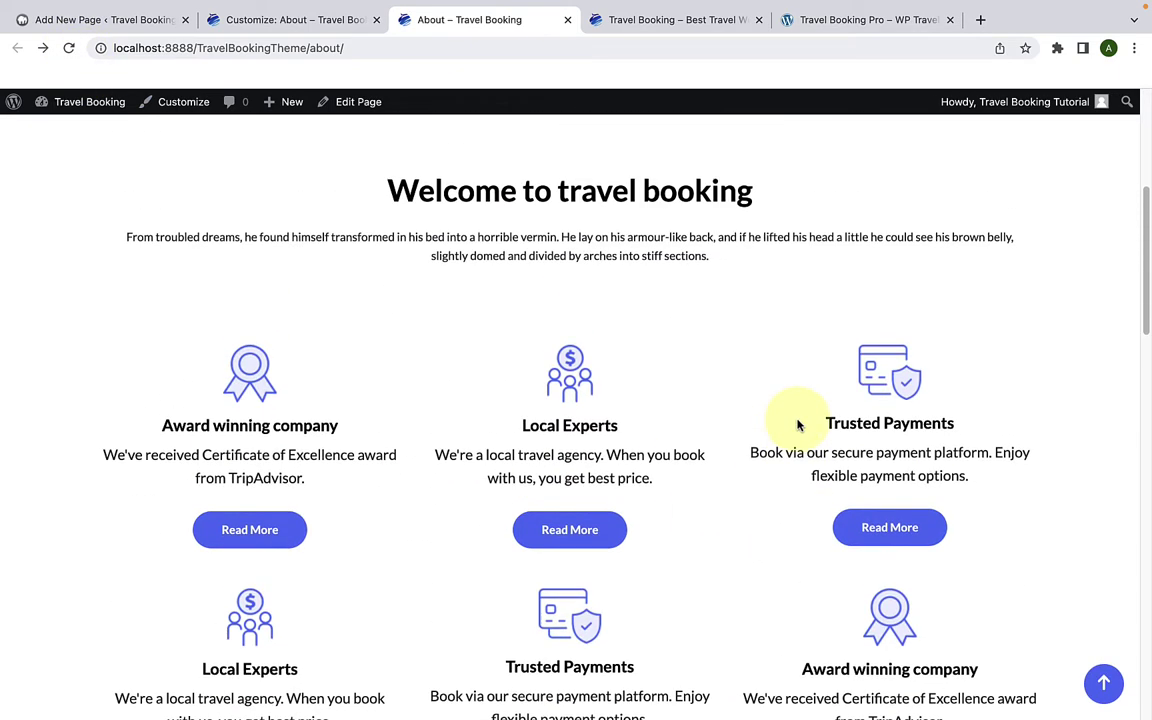
{"action": "left_click", "coordinate": [318, 22]}
{"action": "left_click", "coordinate": [19, 155]}
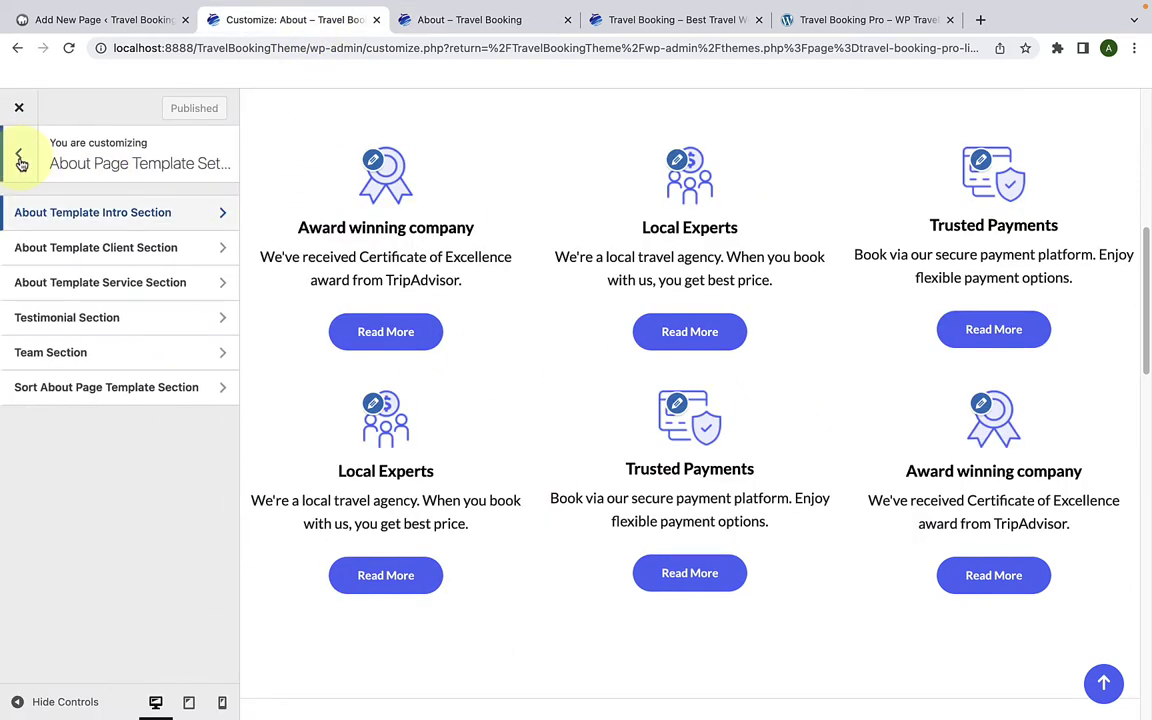
Step: Add a WP Travel Engine: Client Logo widget titled As Featured In to the About Template Client Section
{"action": "left_click", "coordinate": [97, 262]}
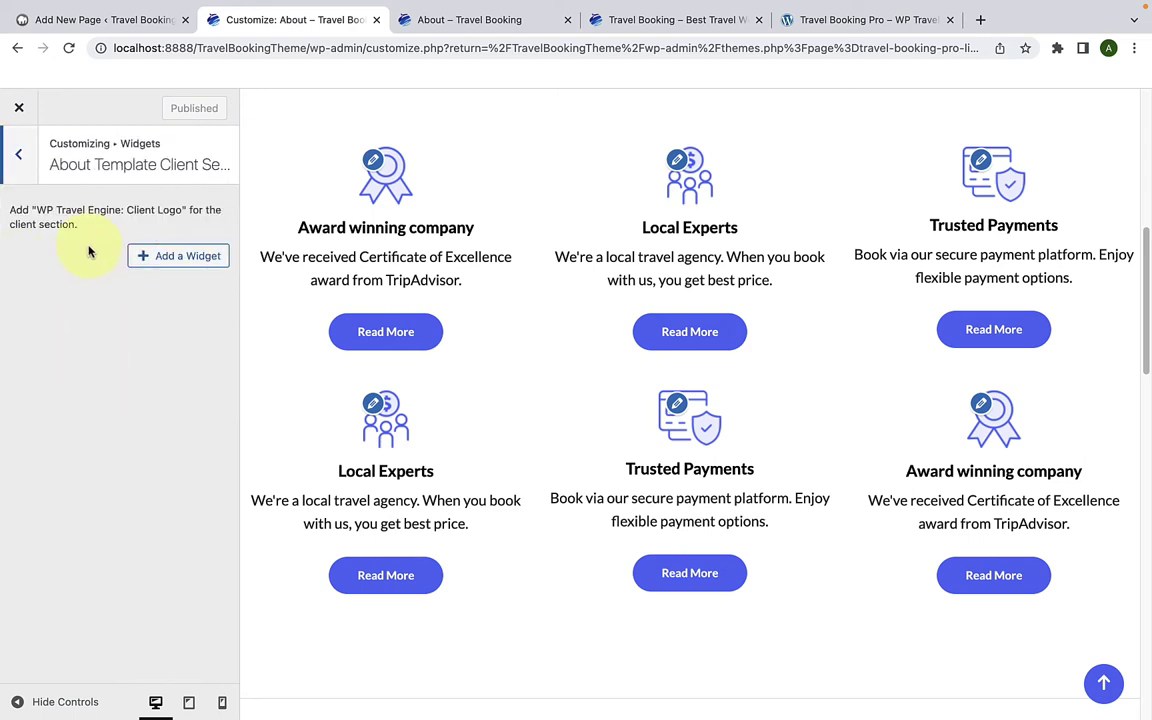
{"action": "scroll", "coordinate": [280, 382], "scroll_direction": "down", "scroll_amount": 5}
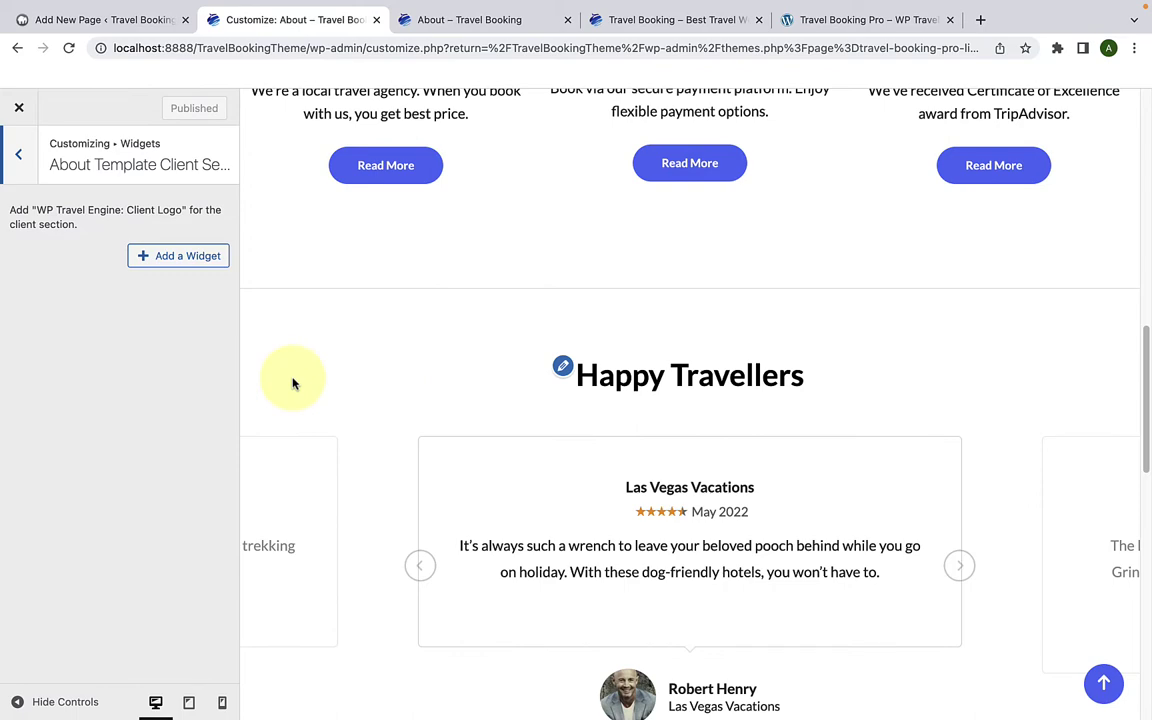
{"action": "left_click", "coordinate": [160, 262]}
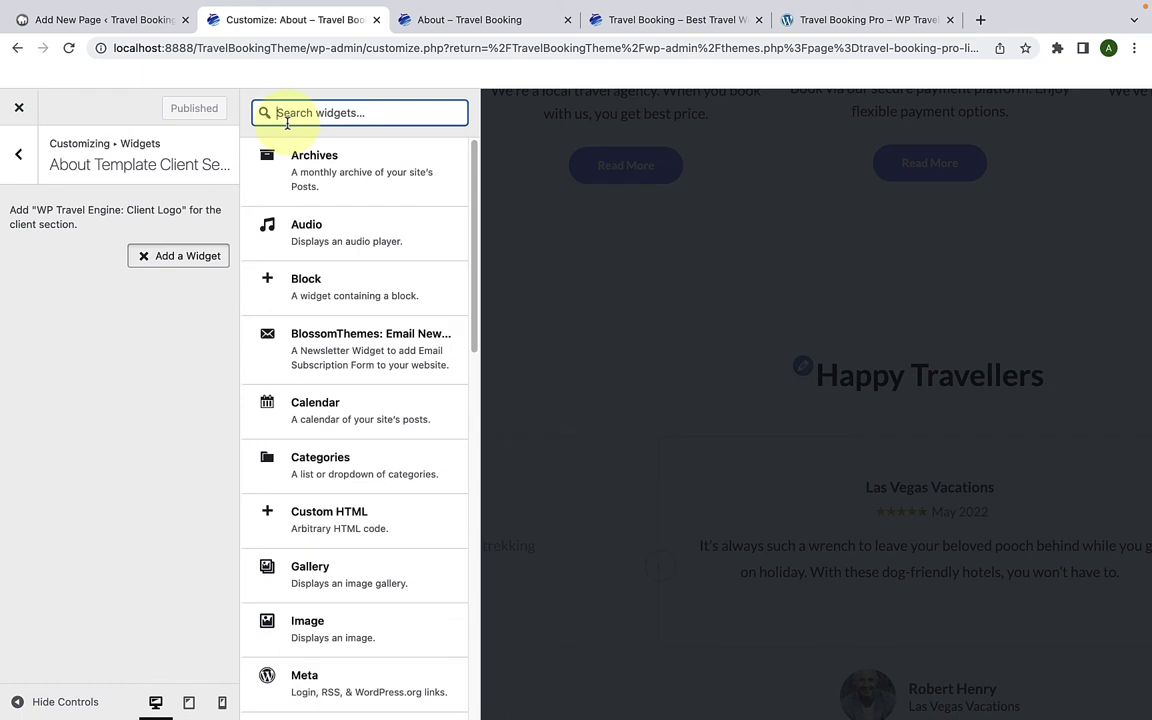
{"action": "type", "text": "client"}
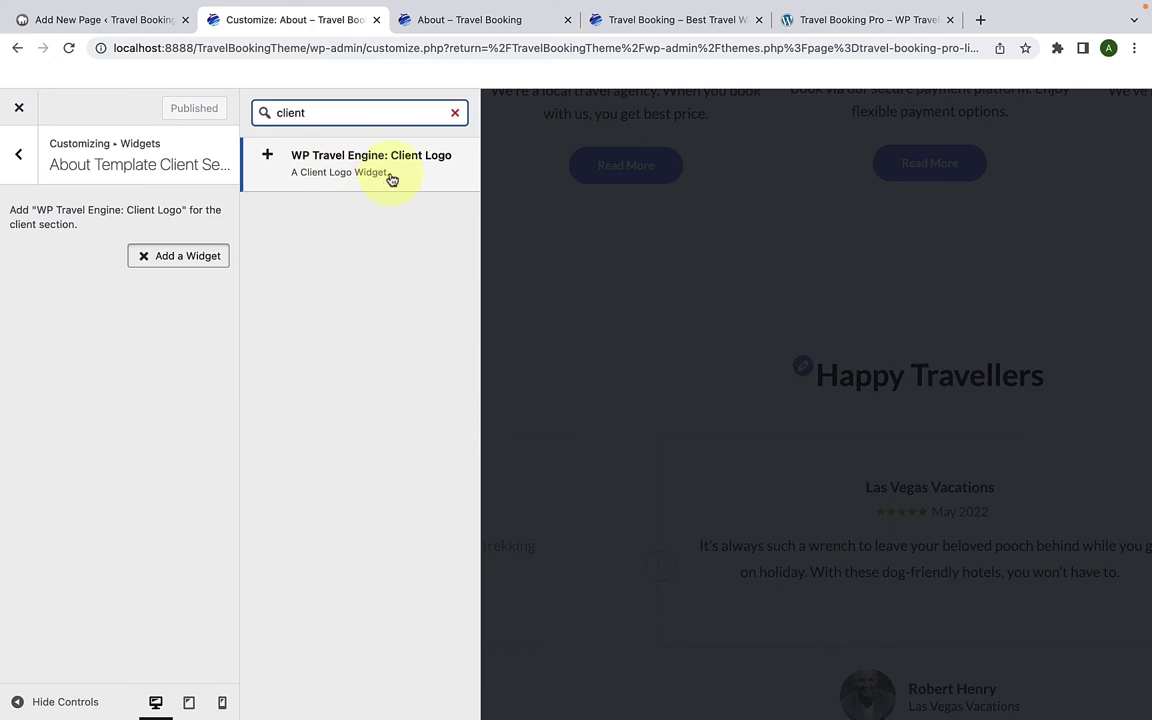
{"action": "left_click", "coordinate": [392, 179]}
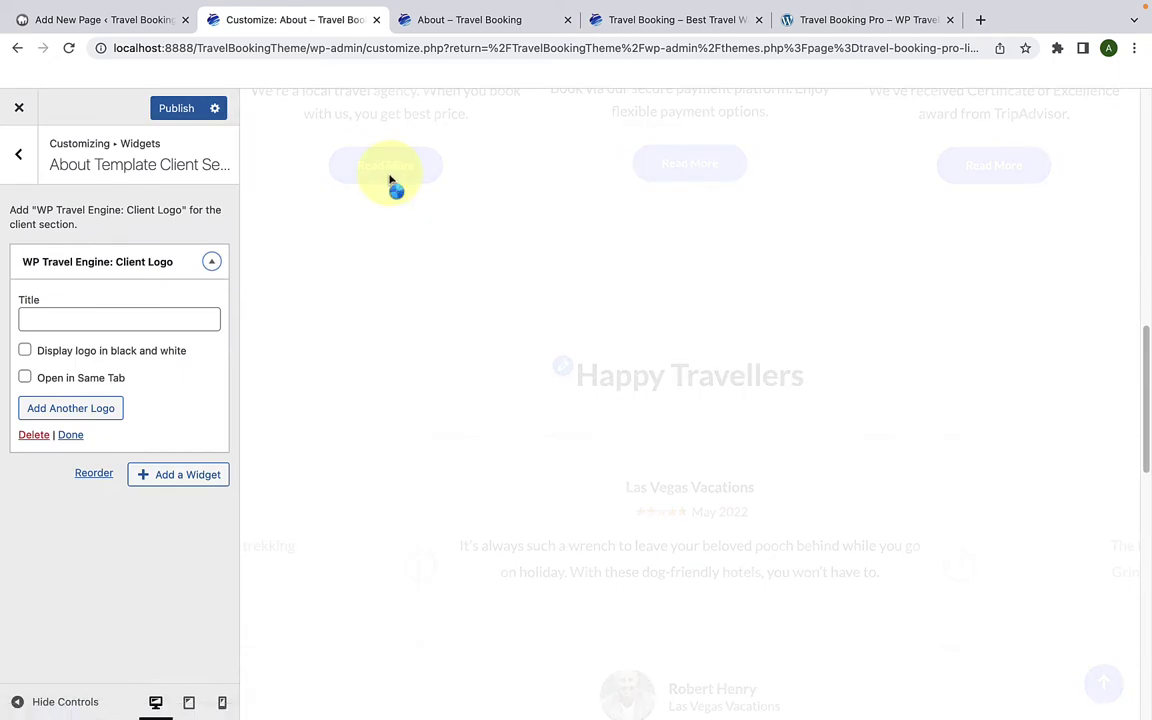
{"action": "left_click", "coordinate": [155, 326]}
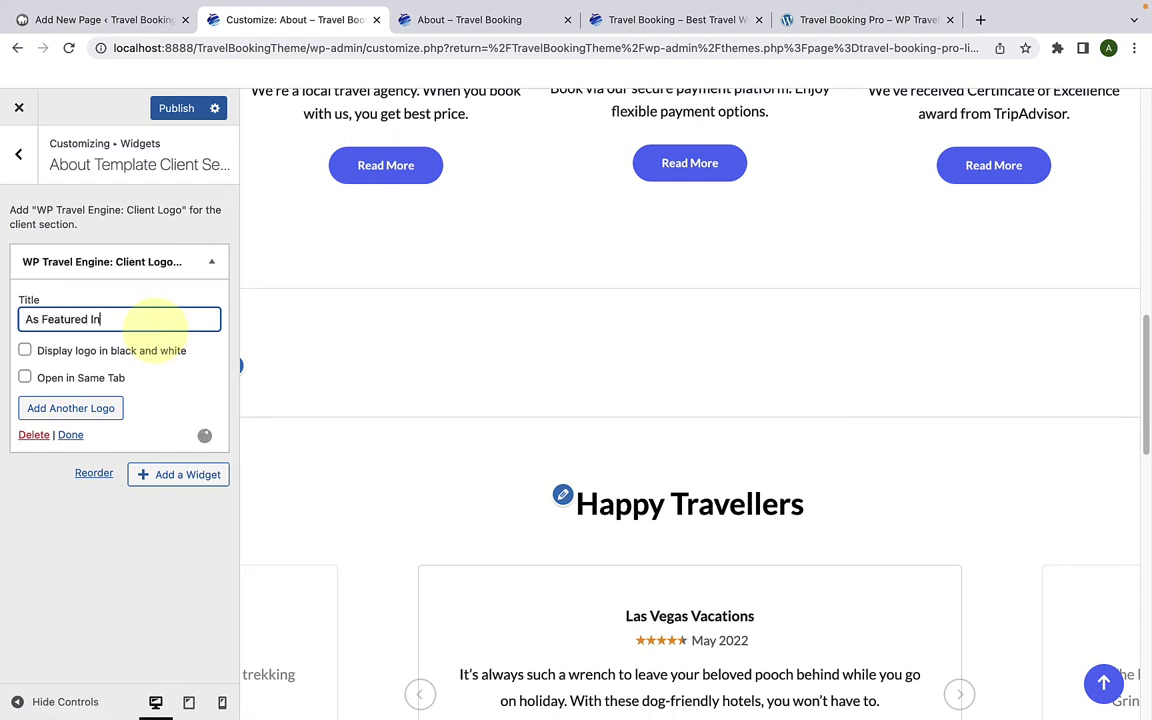
Step: Add a Lonely Planet logo entry with its pasted featured link
{"action": "left_click", "coordinate": [95, 415]}
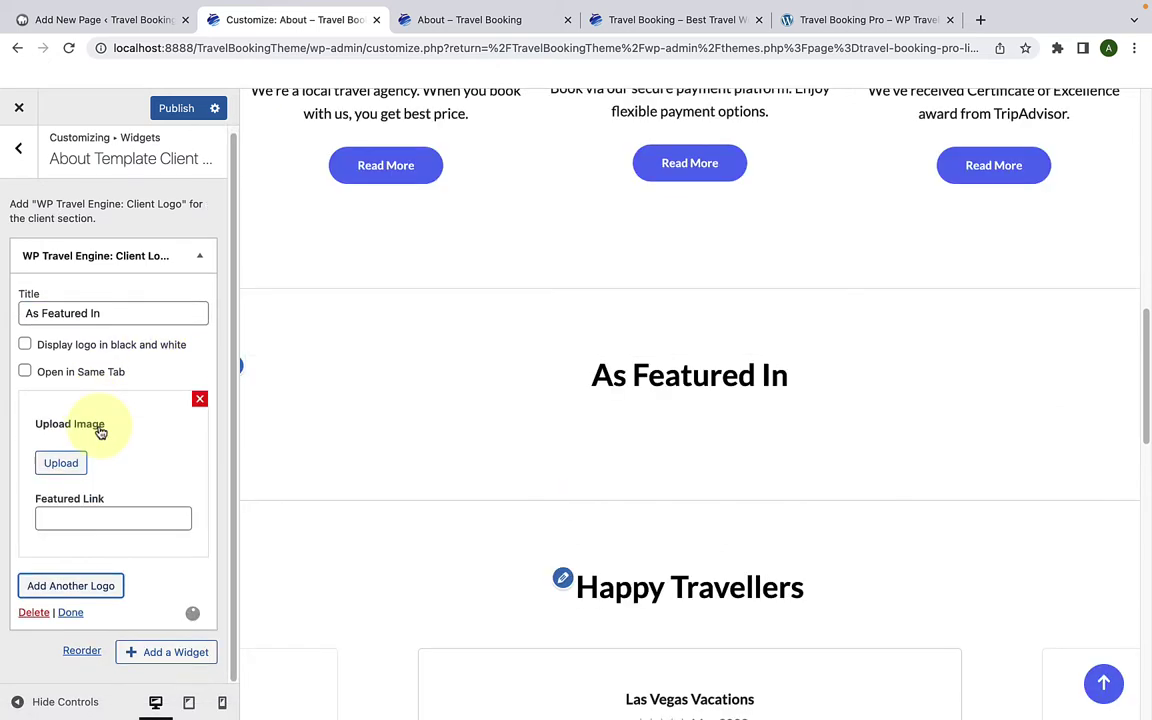
{"action": "left_click", "coordinate": [61, 463]}
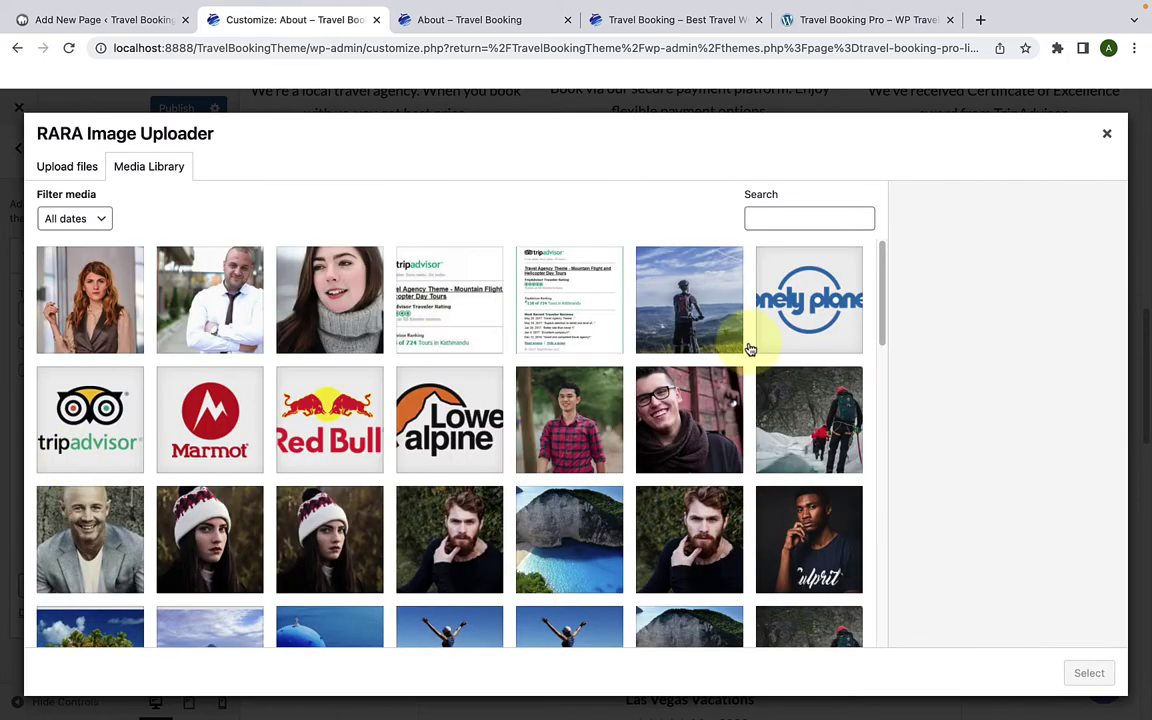
{"action": "left_click", "coordinate": [767, 328]}
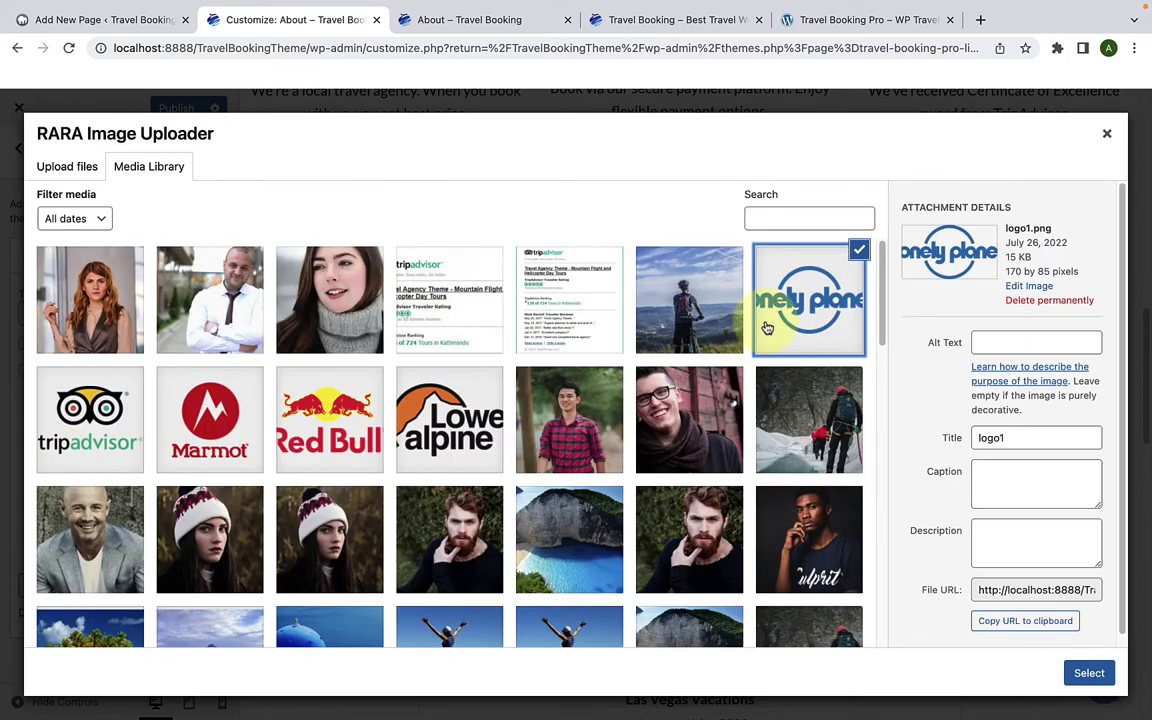
{"action": "left_click", "coordinate": [1093, 673]}
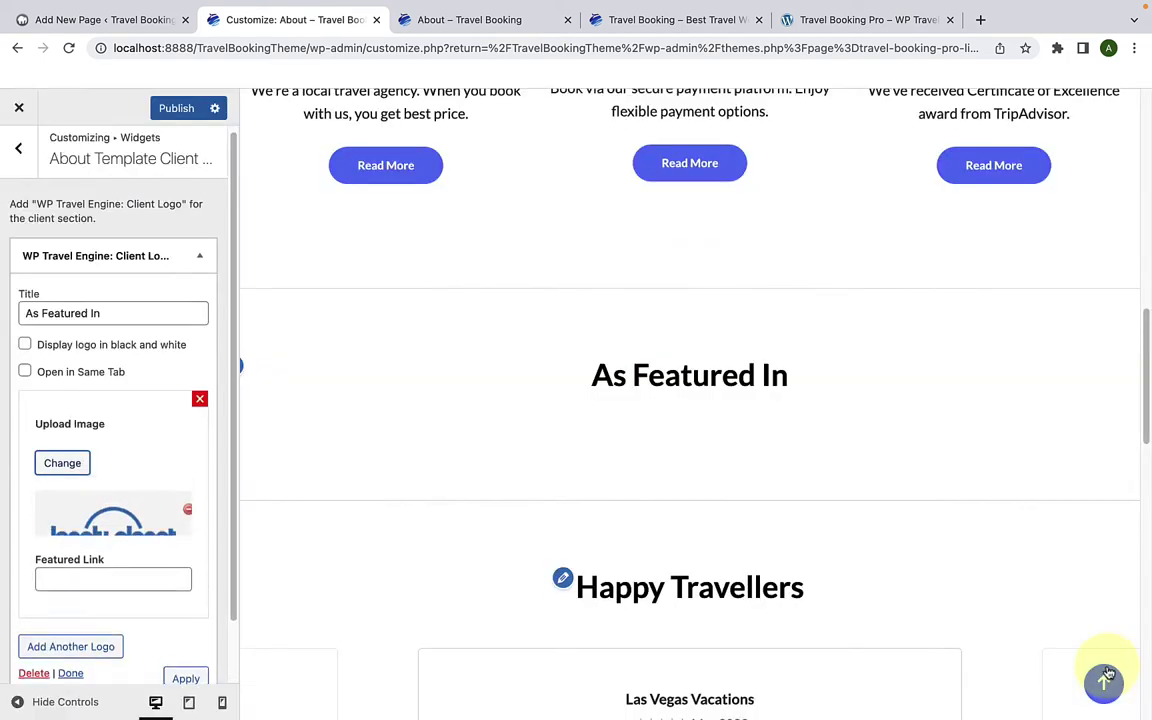
{"action": "scroll", "coordinate": [137, 465], "scroll_direction": "down", "scroll_amount": 3}
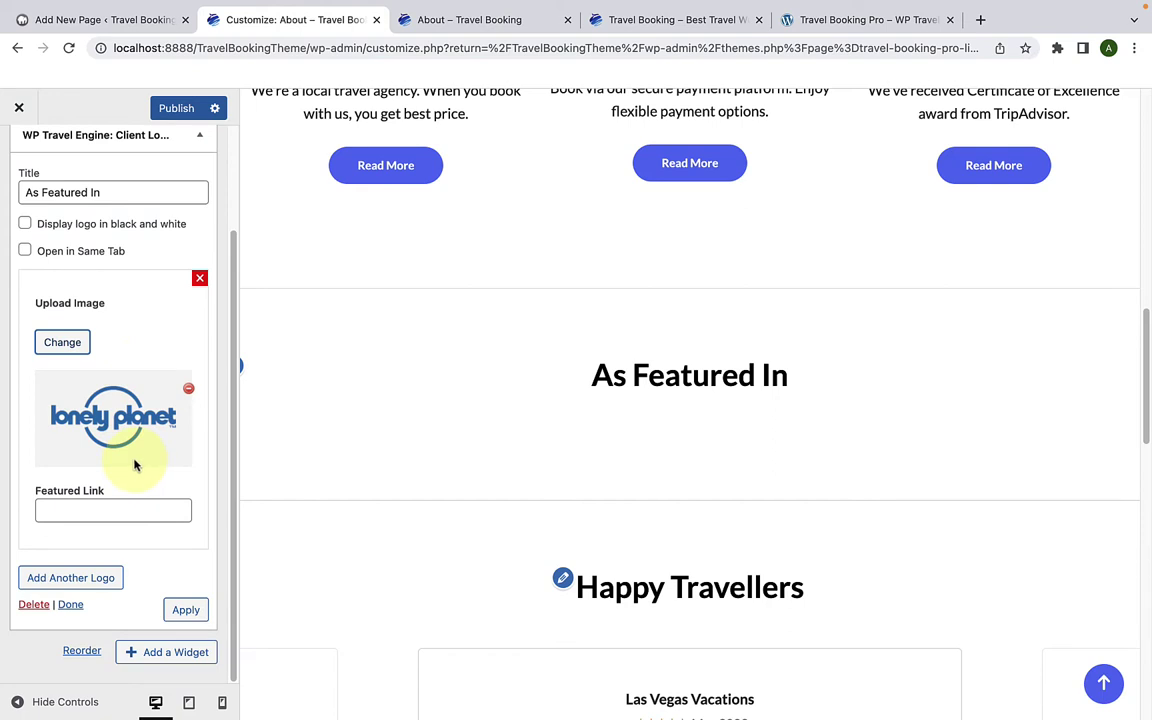
{"action": "left_click", "coordinate": [97, 515]}
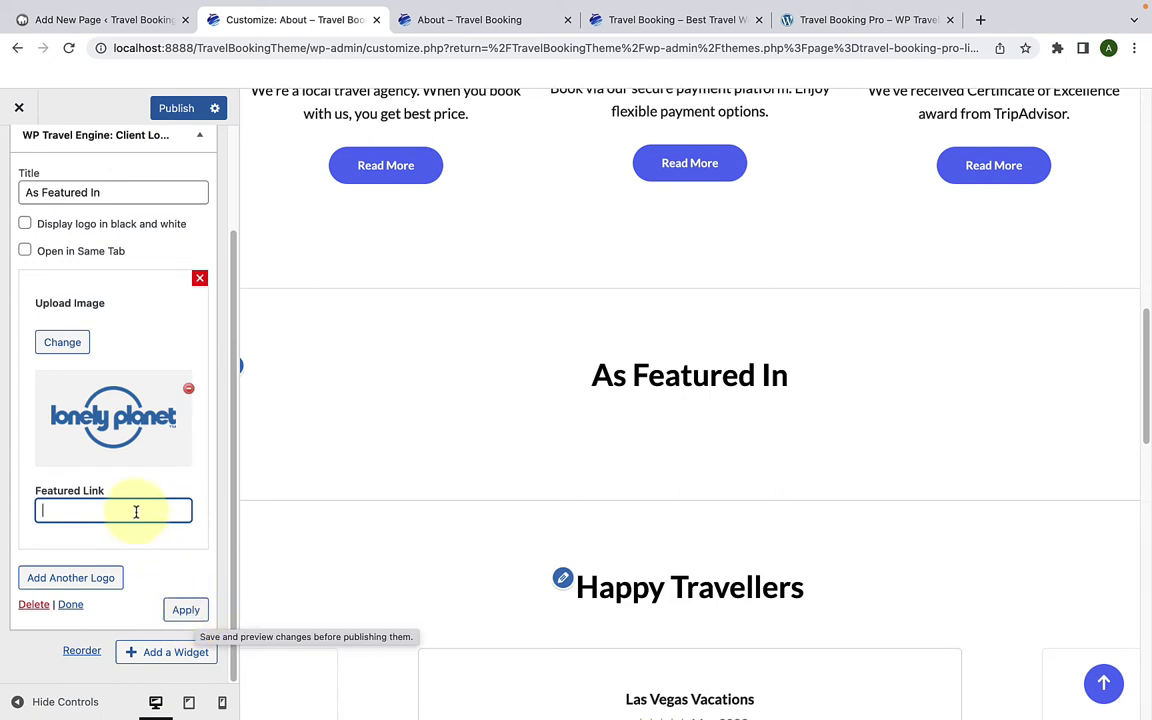
{"action": "left_click", "coordinate": [82, 512]}
{"action": "key", "text": "ctrl+v"}
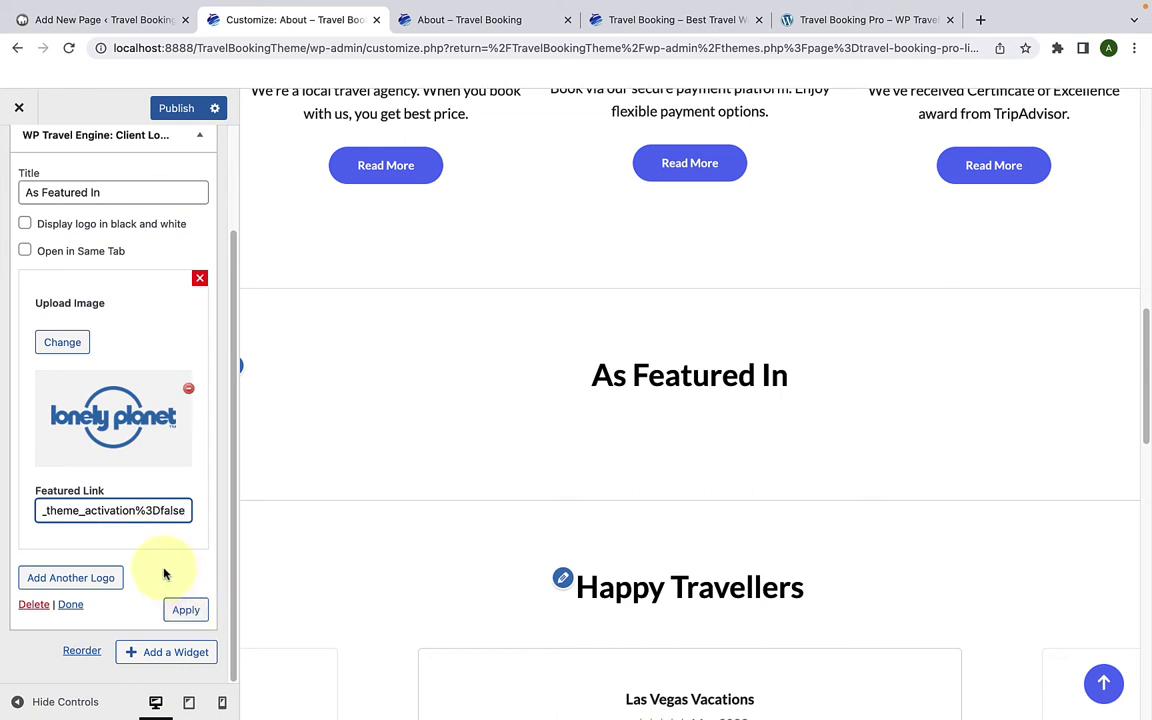
Step: Add the Red Bull logo entry and apply the logo changes to the preview
{"action": "left_click", "coordinate": [83, 586]}
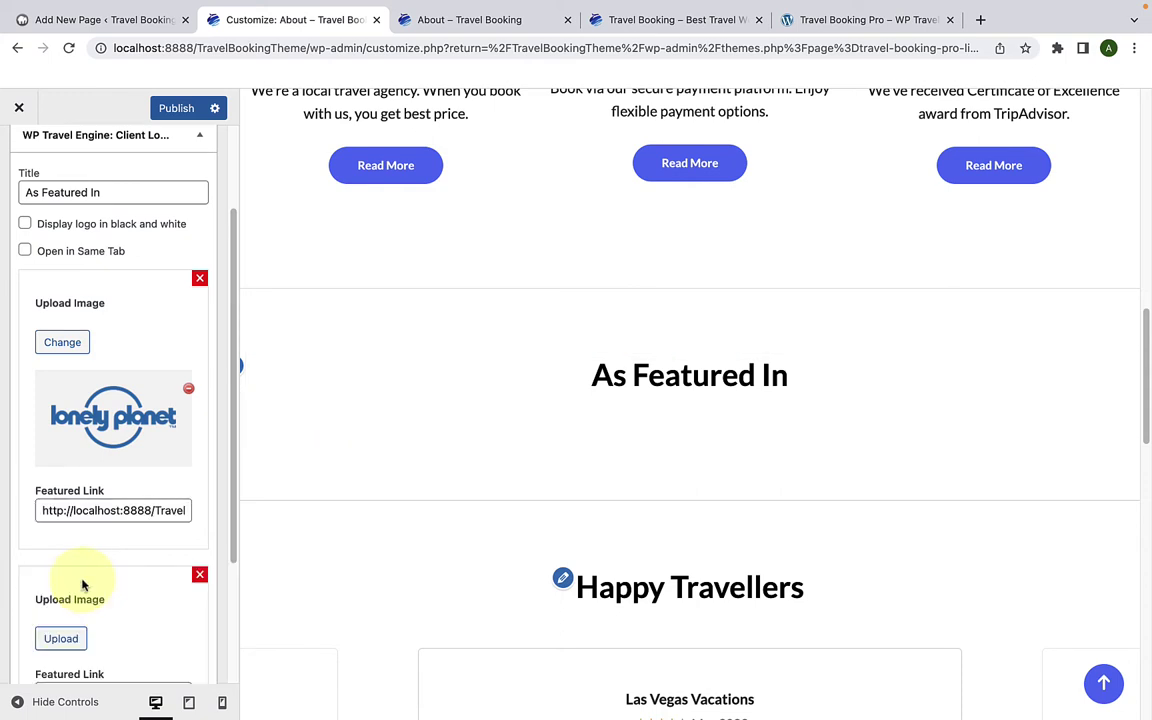
{"action": "scroll", "coordinate": [85, 560], "scroll_direction": "down", "scroll_amount": 3}
{"action": "left_click", "coordinate": [63, 499]}
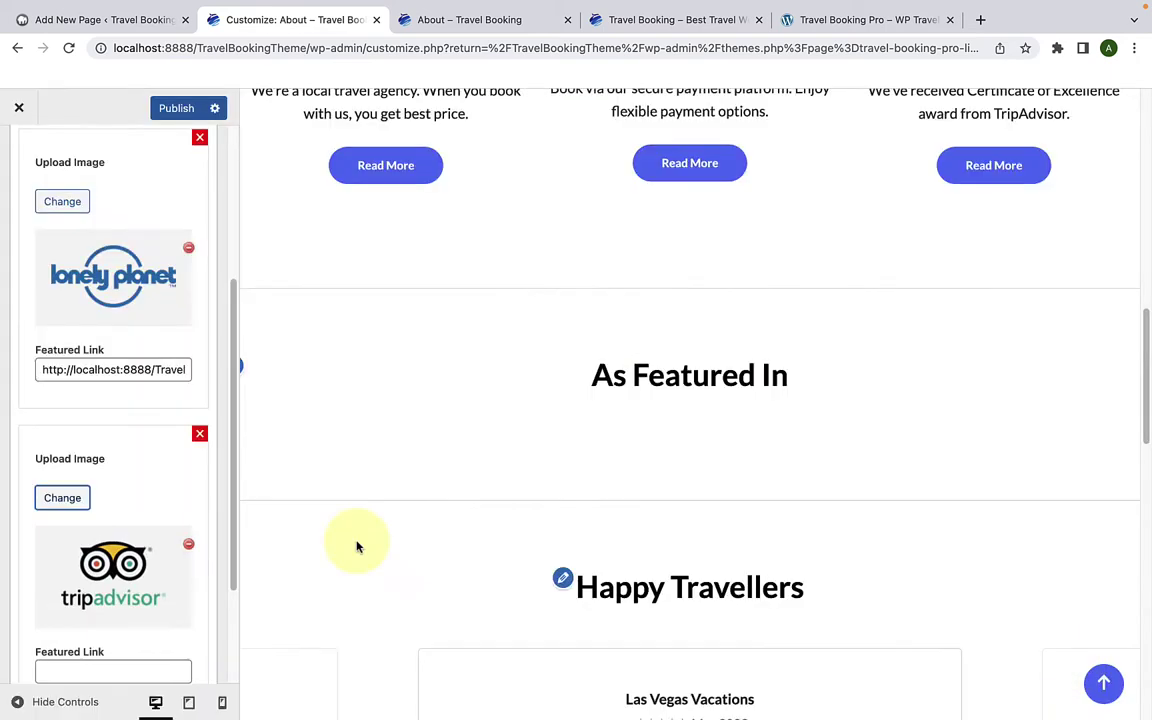
{"action": "scroll", "coordinate": [123, 576], "scroll_direction": "down", "scroll_amount": 3}
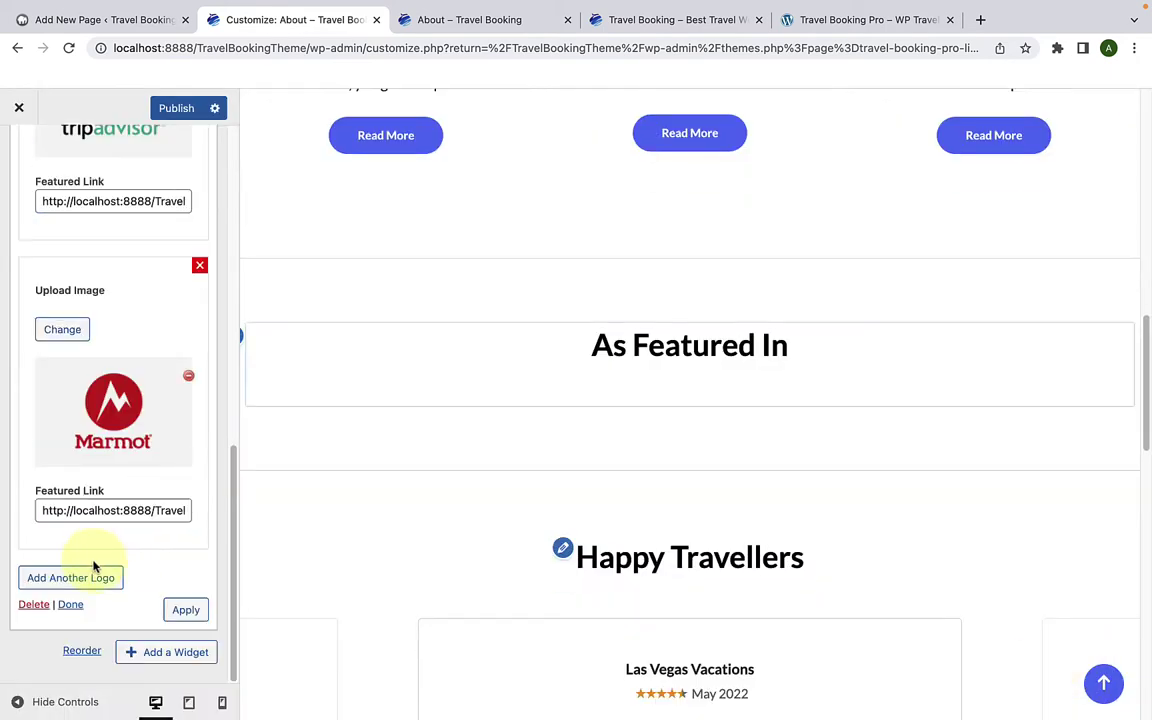
{"action": "left_click", "coordinate": [127, 510]}
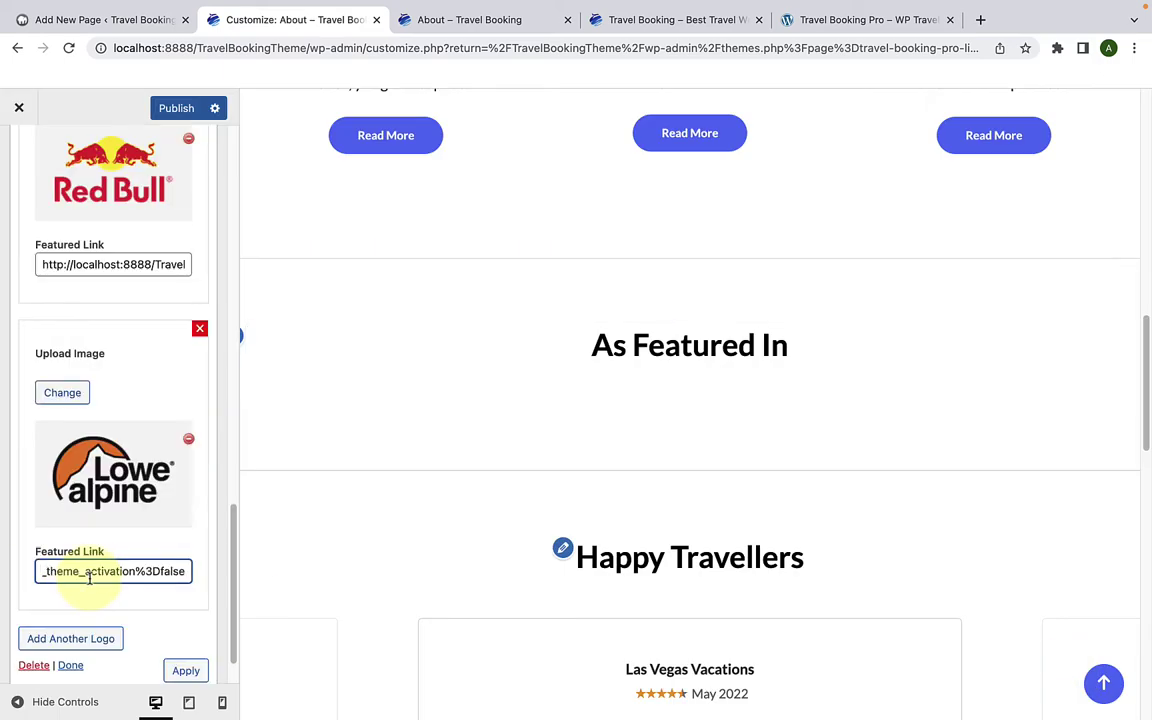
{"action": "scroll", "coordinate": [90, 575], "scroll_direction": "up", "scroll_amount": 10}
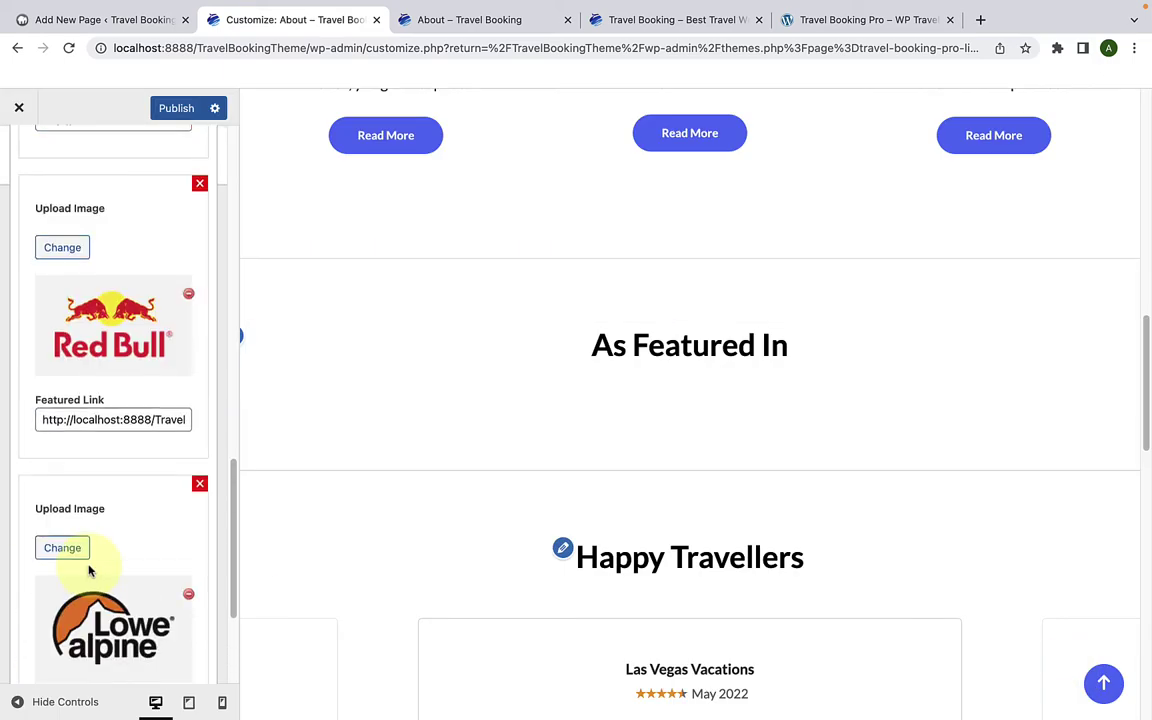
{"action": "scroll", "coordinate": [90, 568], "scroll_direction": "up", "scroll_amount": 5}
{"action": "scroll", "coordinate": [92, 571], "scroll_direction": "down", "scroll_amount": 10}
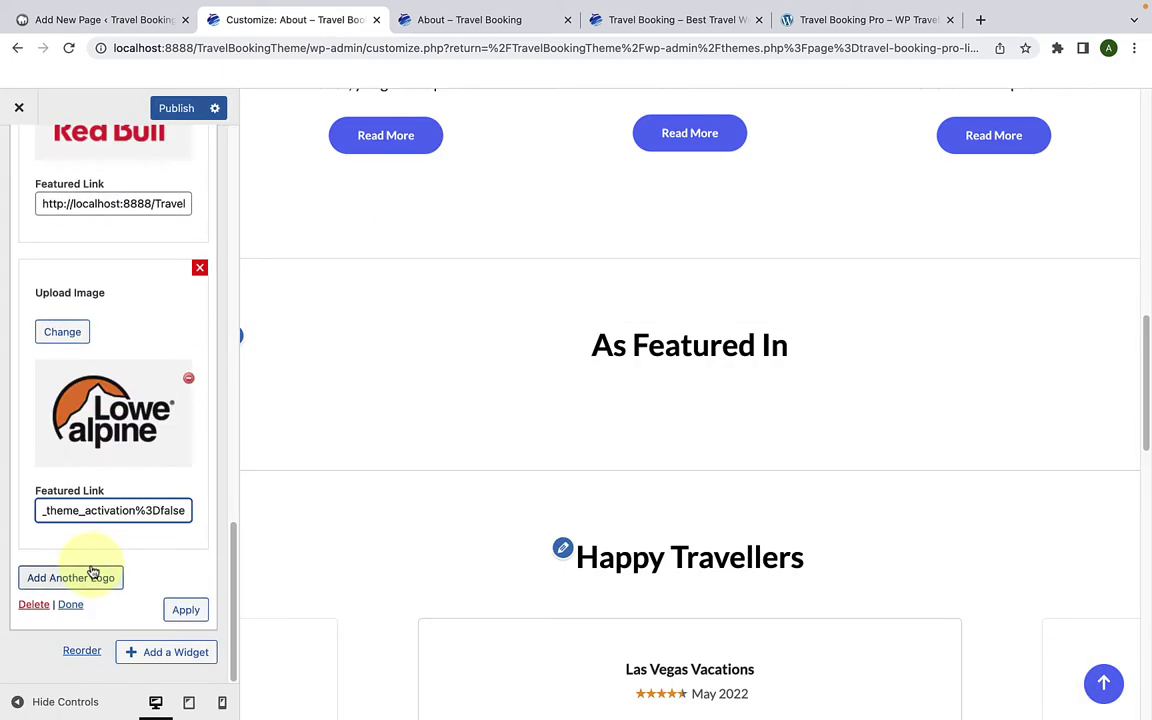
{"action": "left_click", "coordinate": [186, 612]}
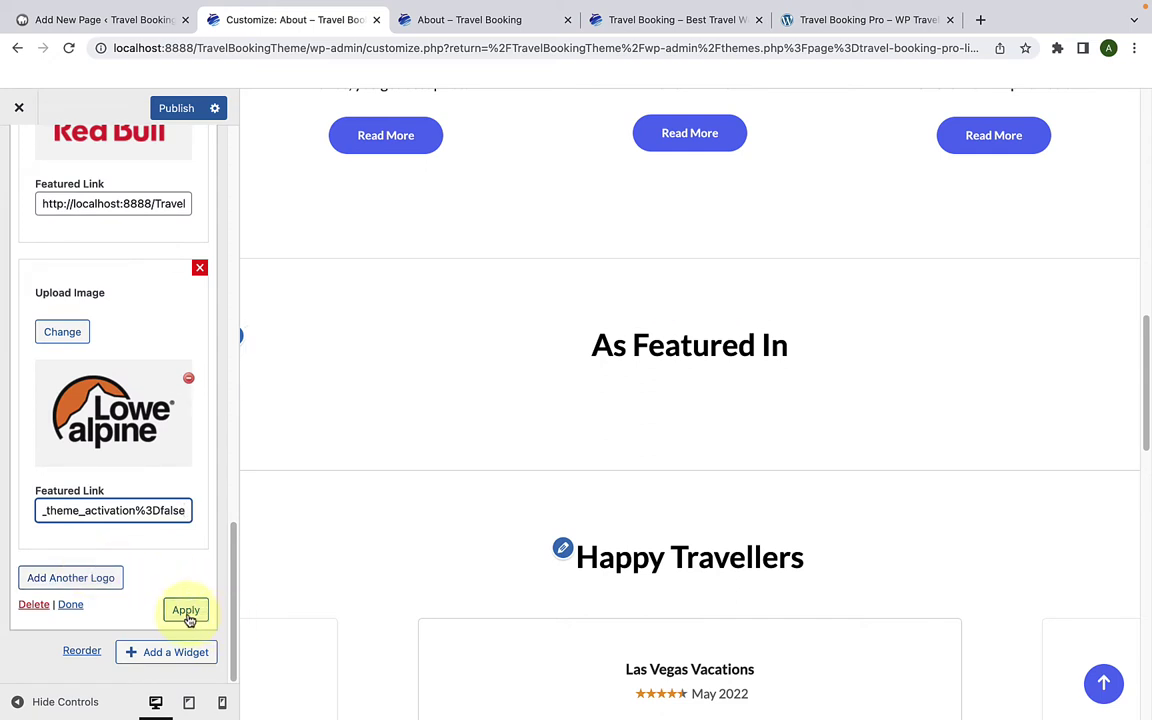
{"action": "left_click", "coordinate": [186, 612]}
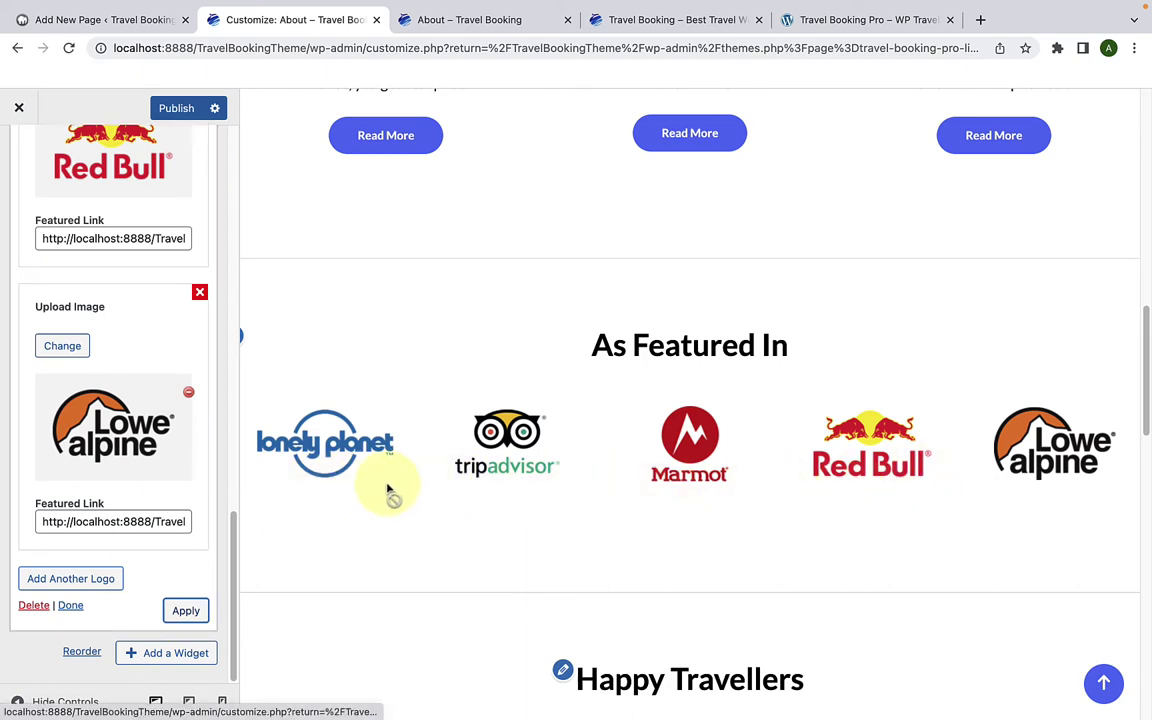
Step: Review the five-logo As Featured In row in the preview and close the widget
{"action": "scroll", "coordinate": [125, 575], "scroll_direction": "up", "scroll_amount": 7}
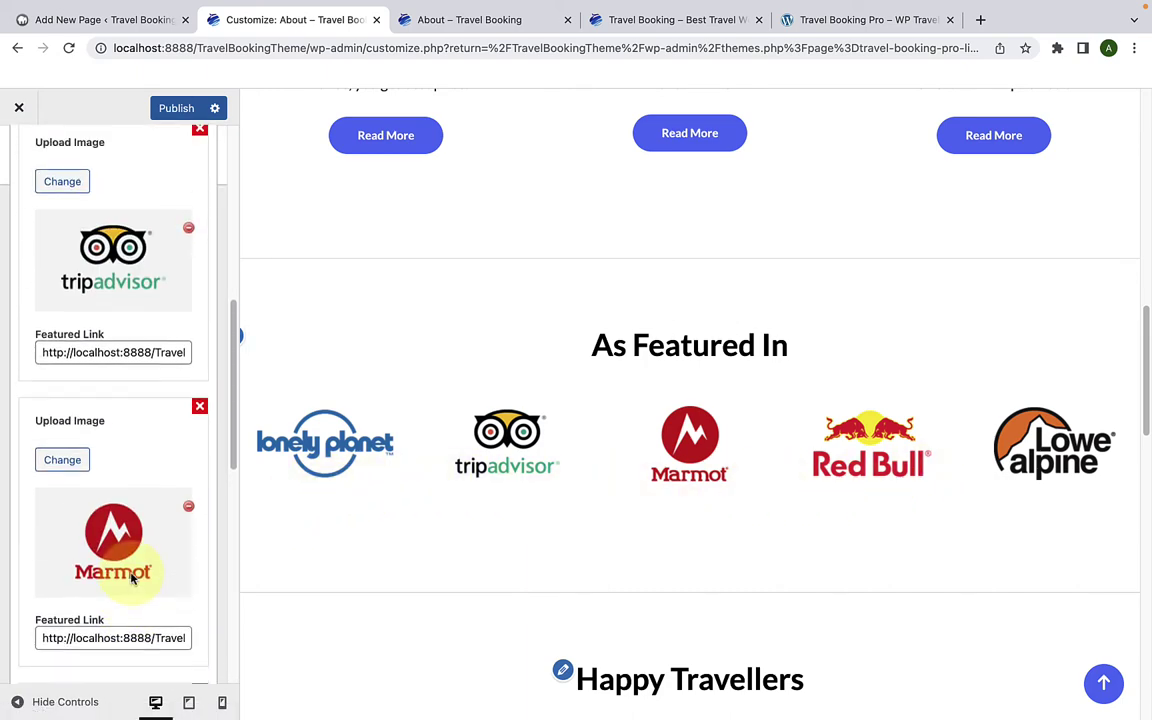
{"action": "scroll", "coordinate": [133, 574], "scroll_direction": "up", "scroll_amount": 5}
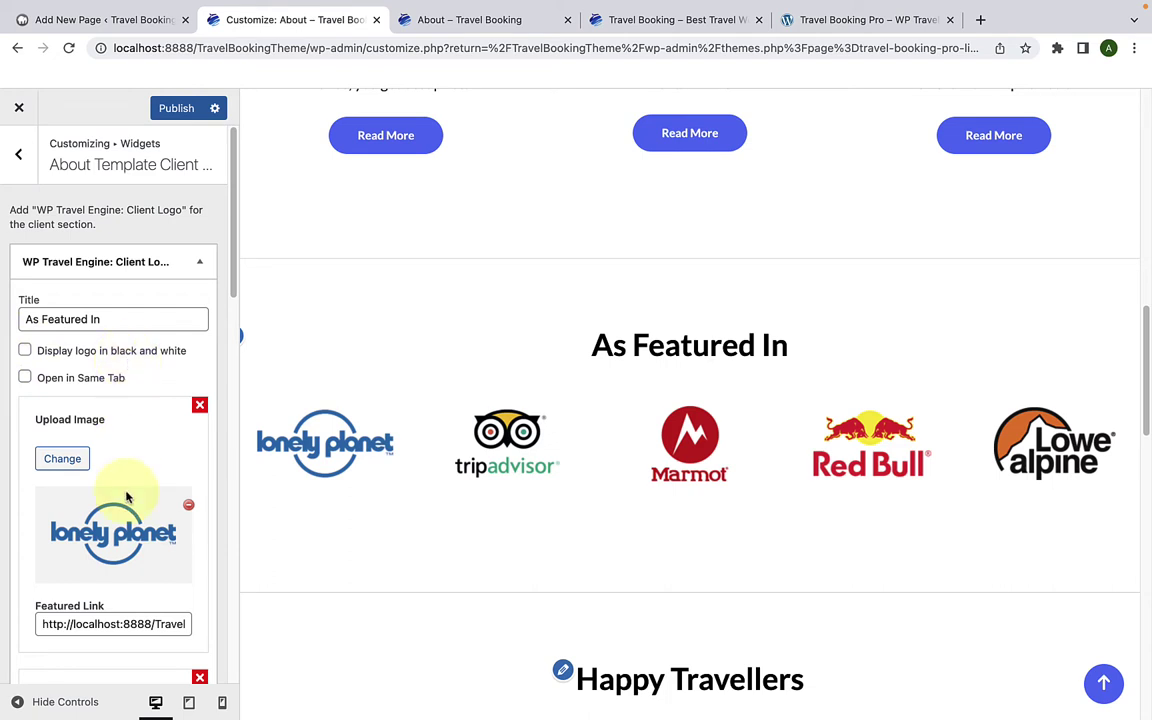
{"action": "scroll", "coordinate": [129, 553], "scroll_direction": "down", "scroll_amount": 8}
{"action": "scroll", "coordinate": [131, 558], "scroll_direction": "up", "scroll_amount": 8}
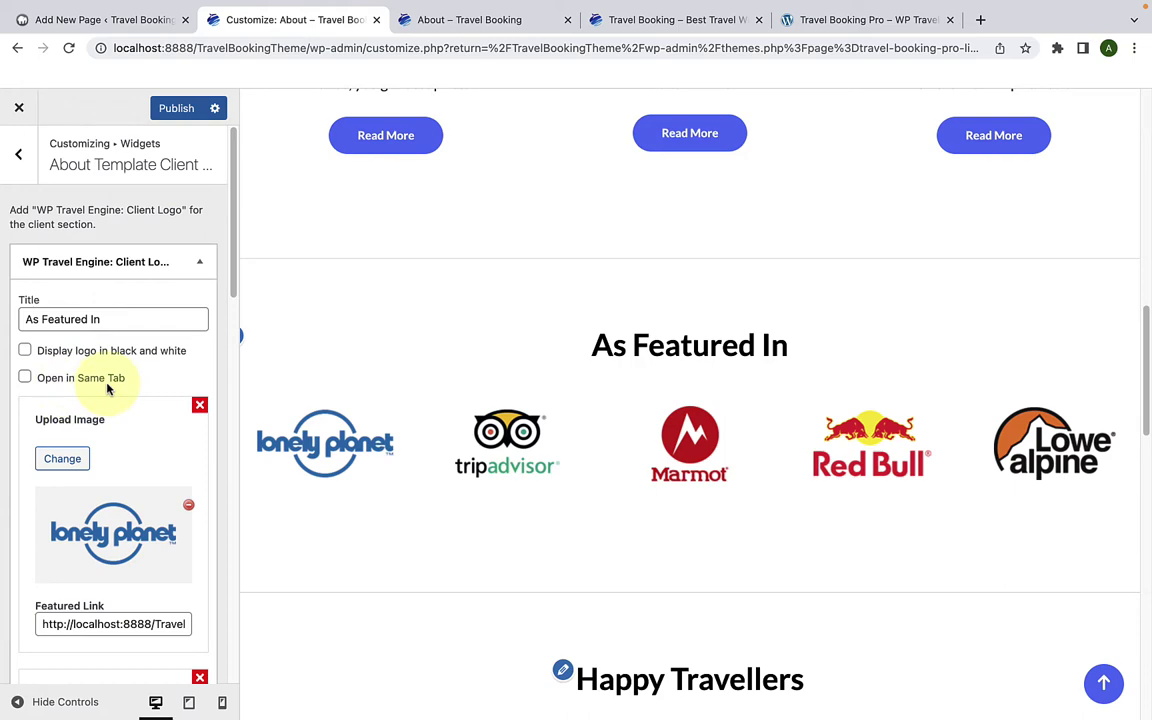
{"action": "scroll", "coordinate": [128, 527], "scroll_direction": "down", "scroll_amount": 12}
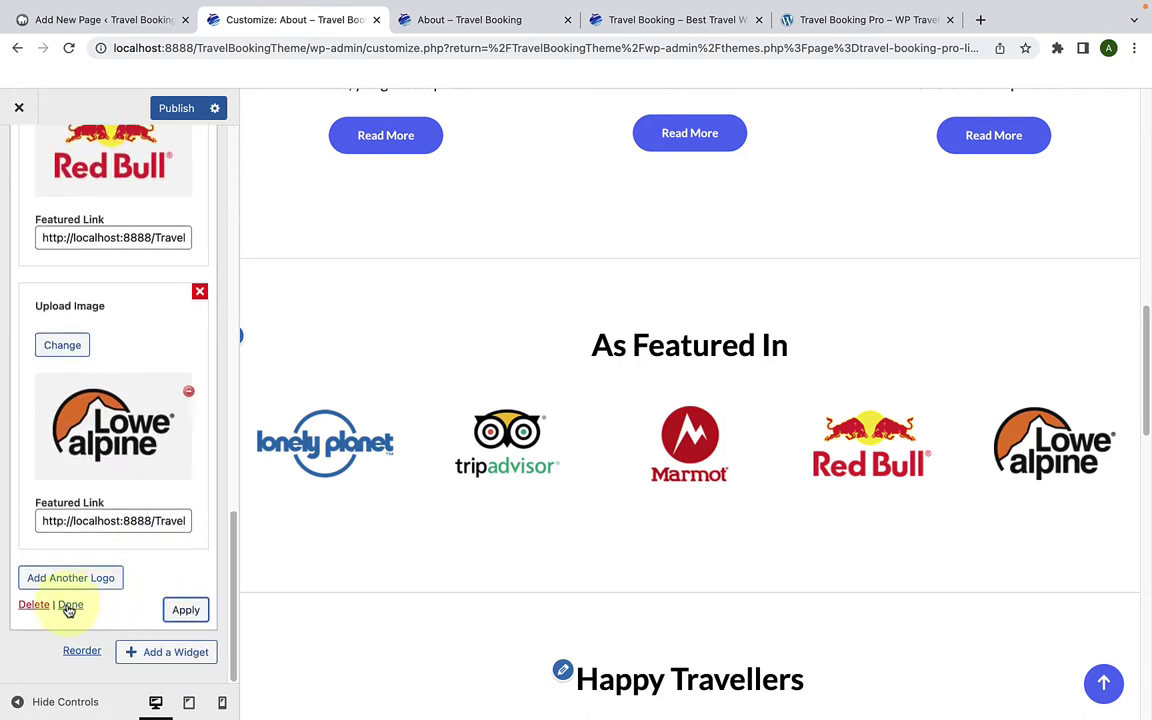
{"action": "left_click", "coordinate": [69, 605]}
Step: Publish the client logos and reload the live About page
{"action": "left_click", "coordinate": [180, 113]}
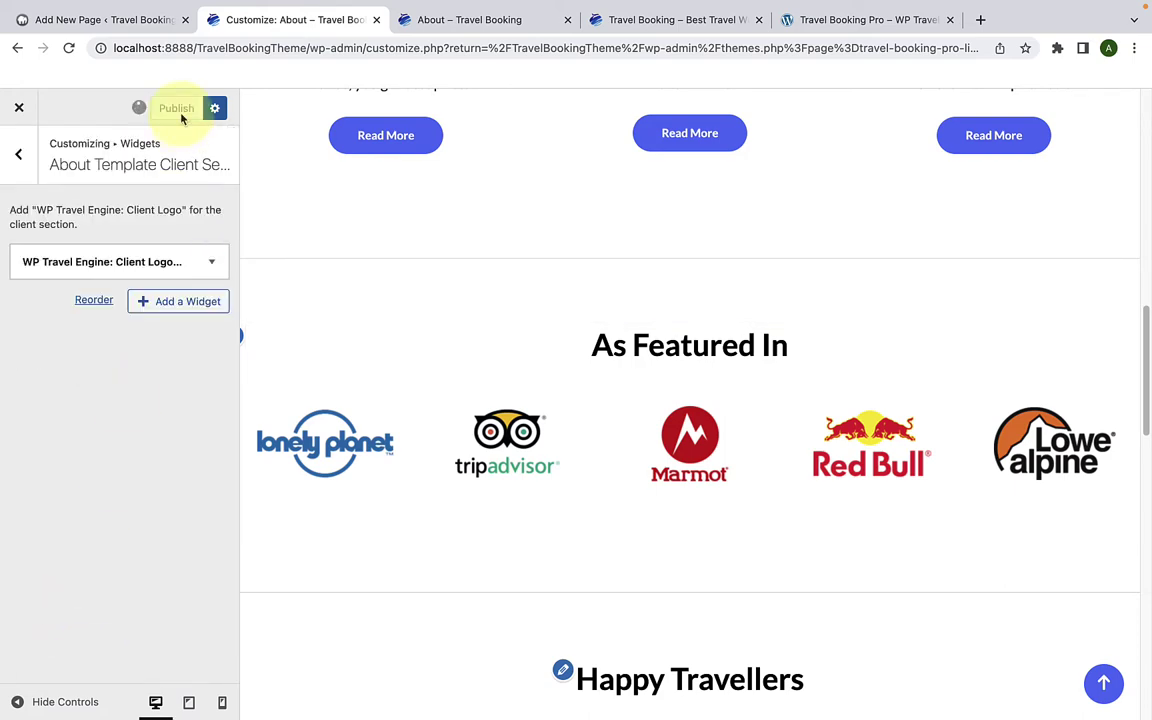
{"action": "left_click", "coordinate": [437, 22]}
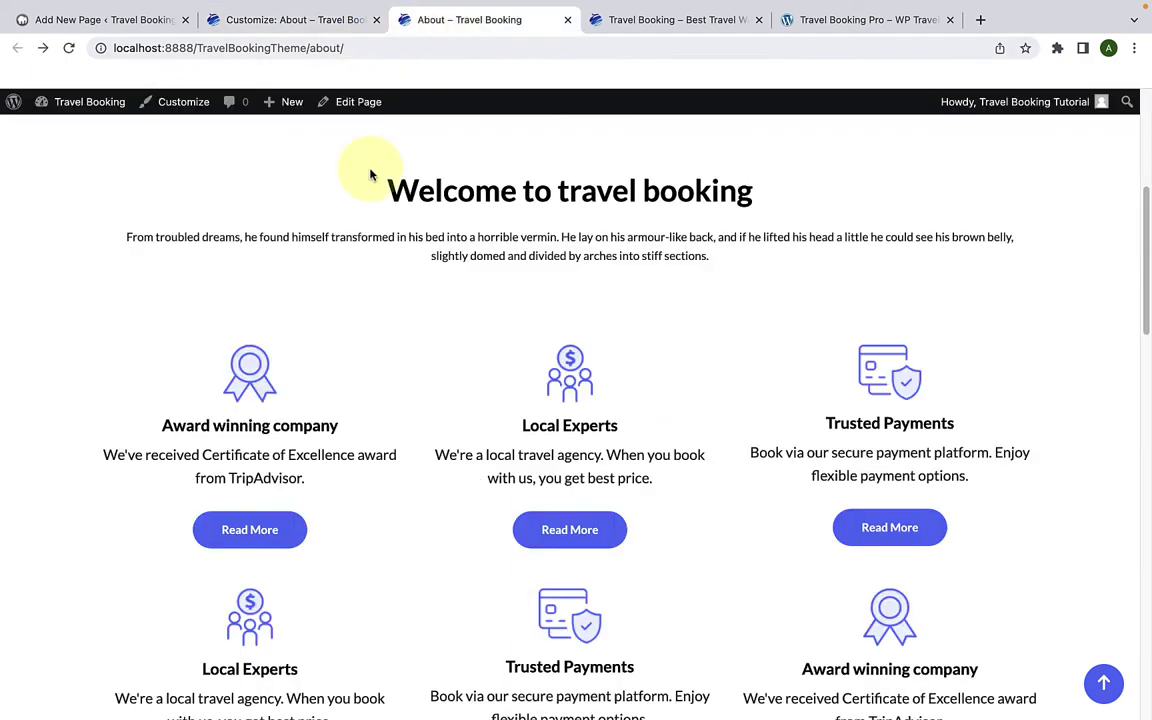
{"action": "scroll", "coordinate": [378, 327], "scroll_direction": "down", "scroll_amount": 2}
{"action": "scroll", "coordinate": [378, 335], "scroll_direction": "up", "scroll_amount": 5}
{"action": "scroll", "coordinate": [380, 330], "scroll_direction": "down", "scroll_amount": 1}
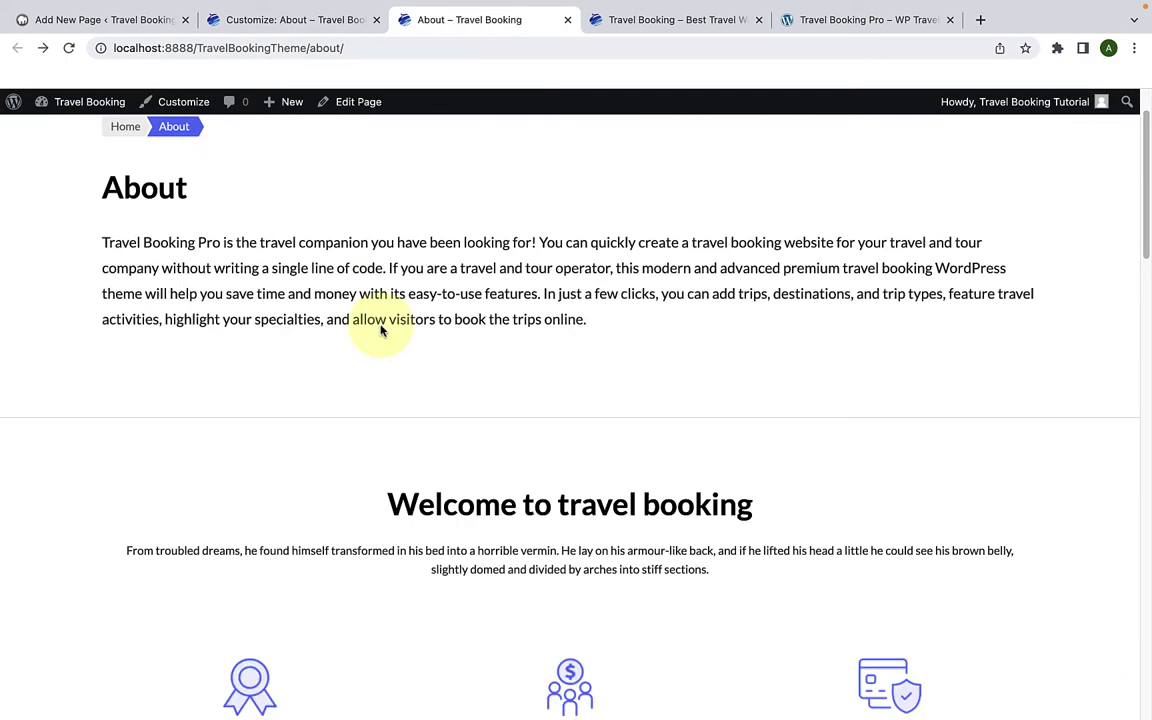
{"action": "scroll", "coordinate": [380, 327], "scroll_direction": "down", "scroll_amount": 10}
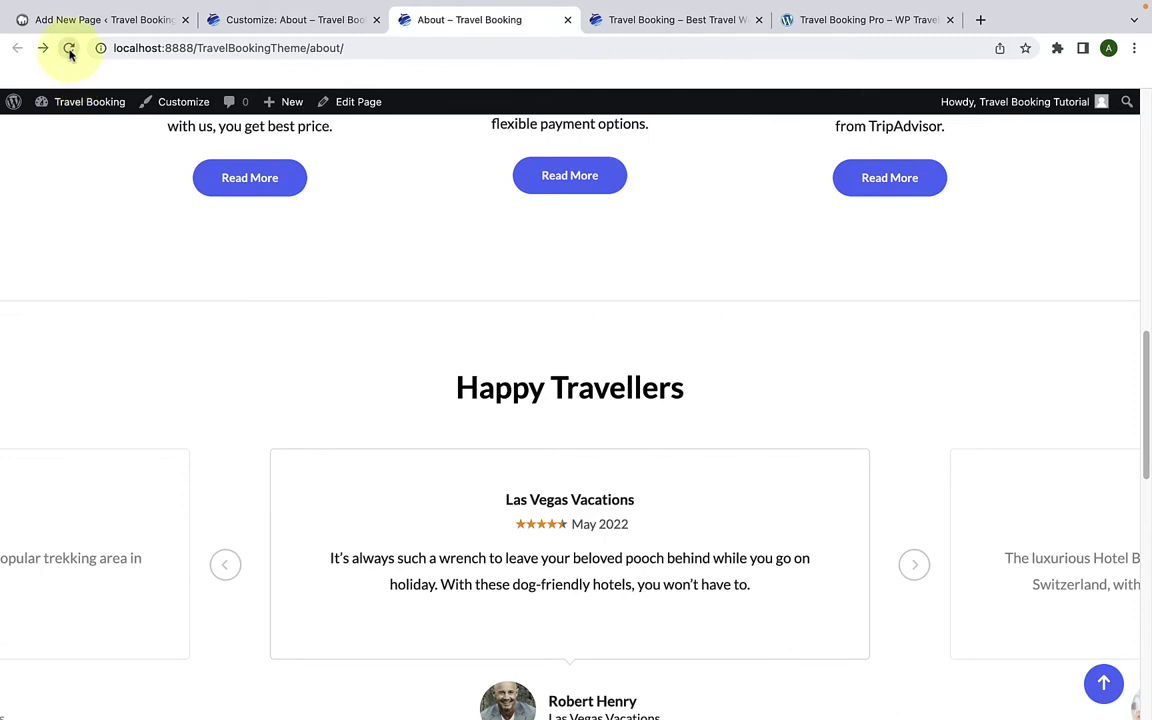
{"action": "left_click", "coordinate": [69, 50]}
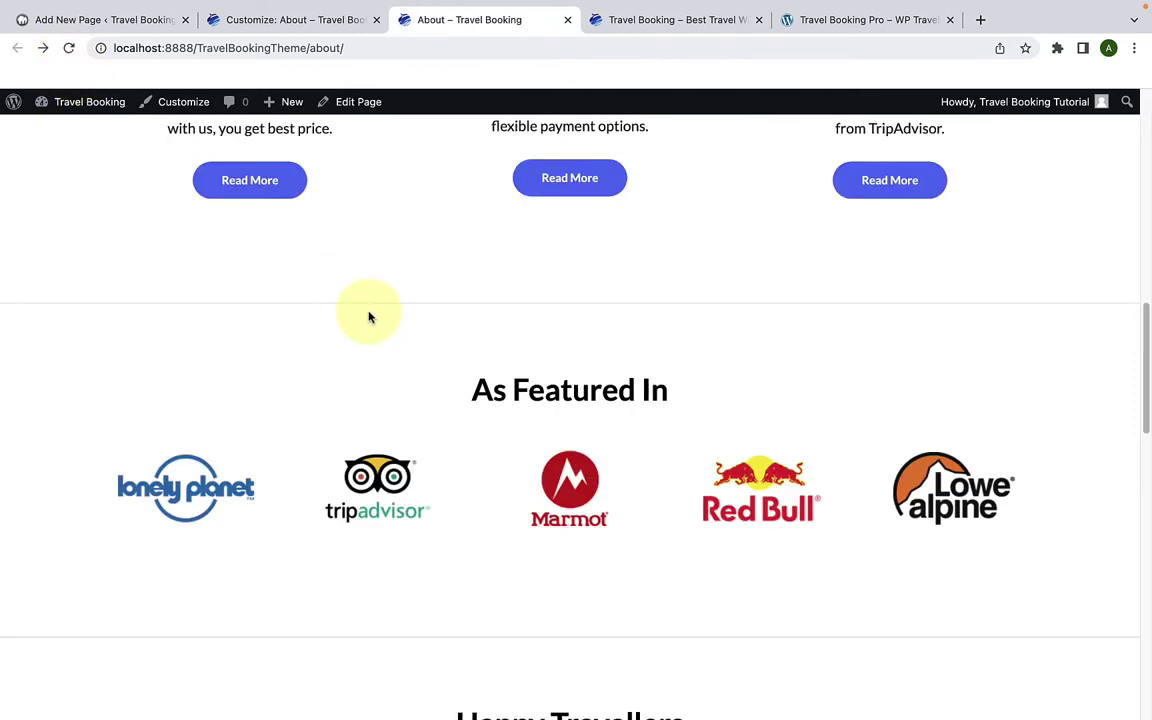
Step: Confirm the five-logo As Featured In row, then return to the About template sections list
{"action": "scroll", "coordinate": [365, 318], "scroll_direction": "down", "scroll_amount": 3}
{"action": "scroll", "coordinate": [700, 350], "scroll_direction": "up", "scroll_amount": 2}
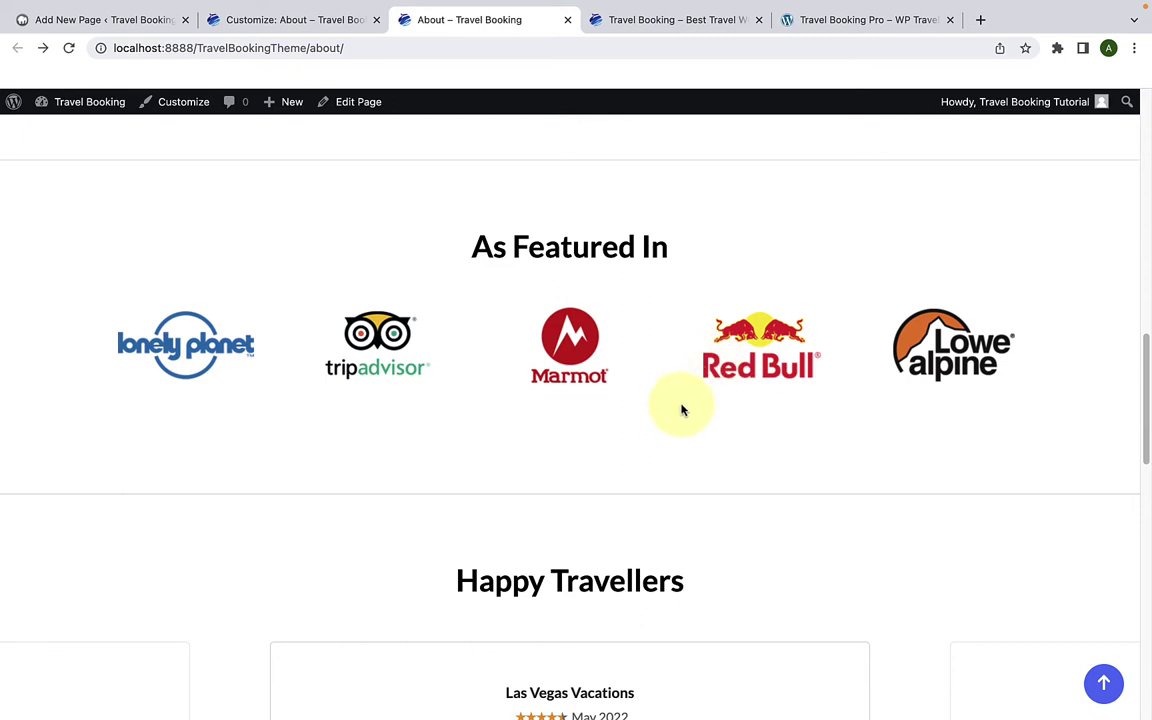
{"action": "left_click", "coordinate": [296, 22]}
{"action": "left_click", "coordinate": [20, 158]}
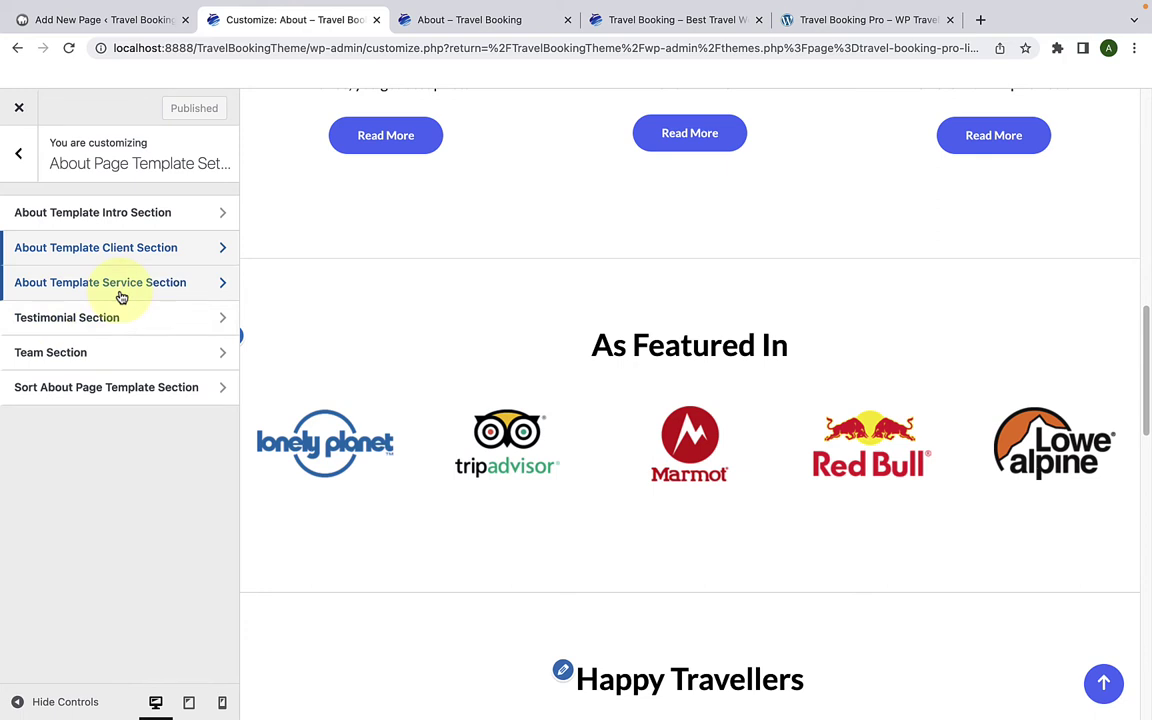
Step: Add a Text widget to the About Template Service Section
{"action": "left_click", "coordinate": [120, 290]}
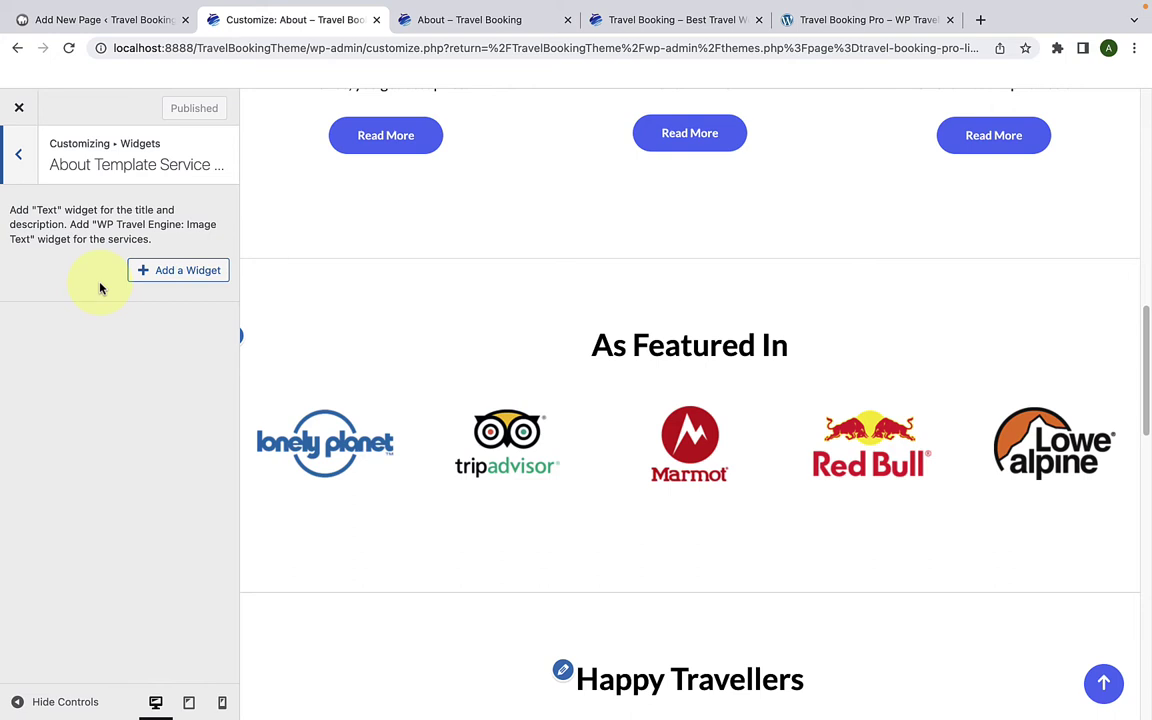
{"action": "scroll", "coordinate": [320, 365], "scroll_direction": "down", "scroll_amount": 3}
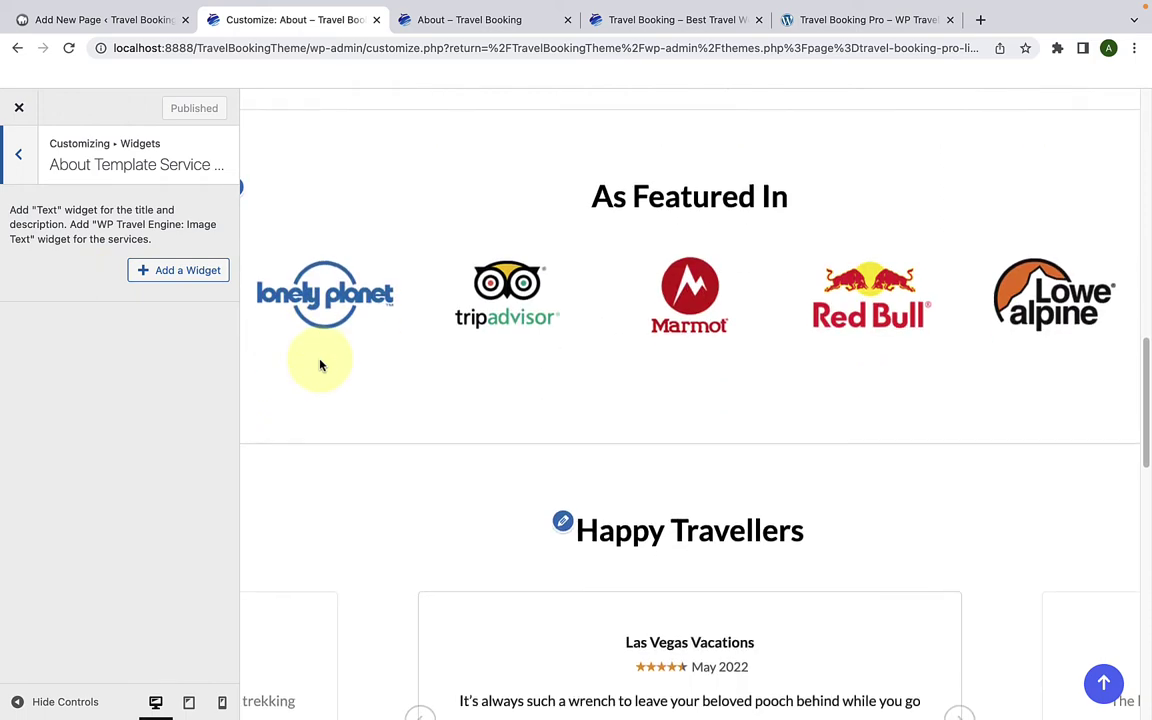
{"action": "left_click", "coordinate": [162, 280]}
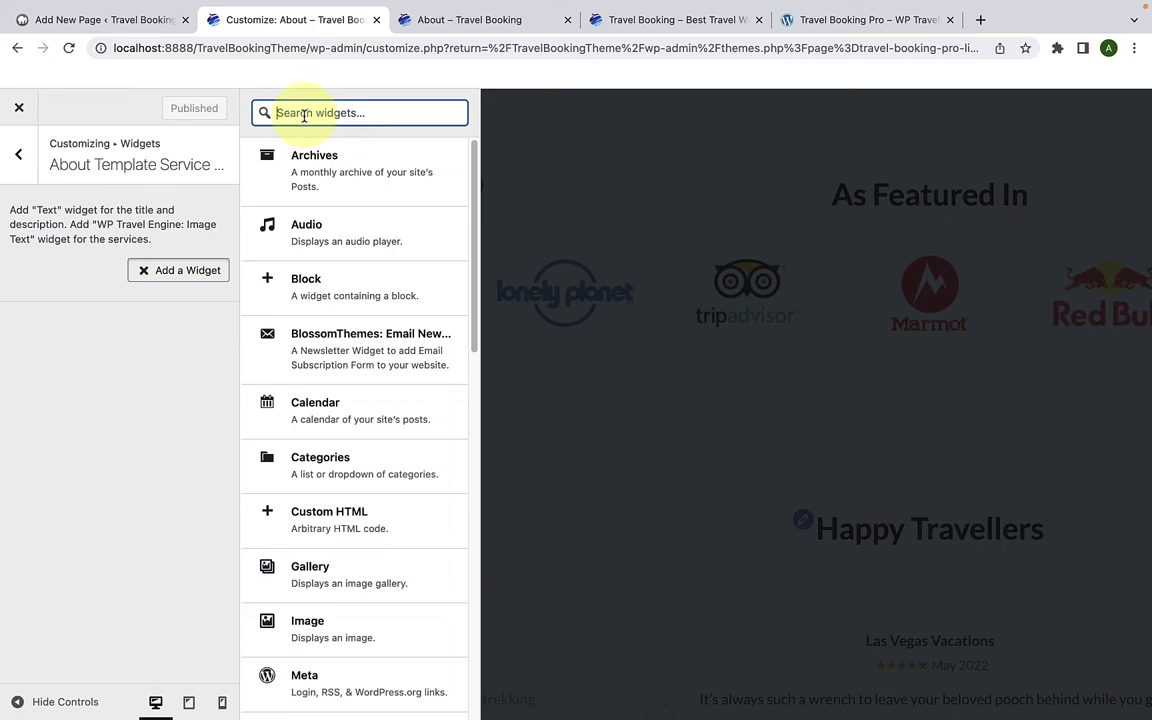
{"action": "type", "text": "text"}
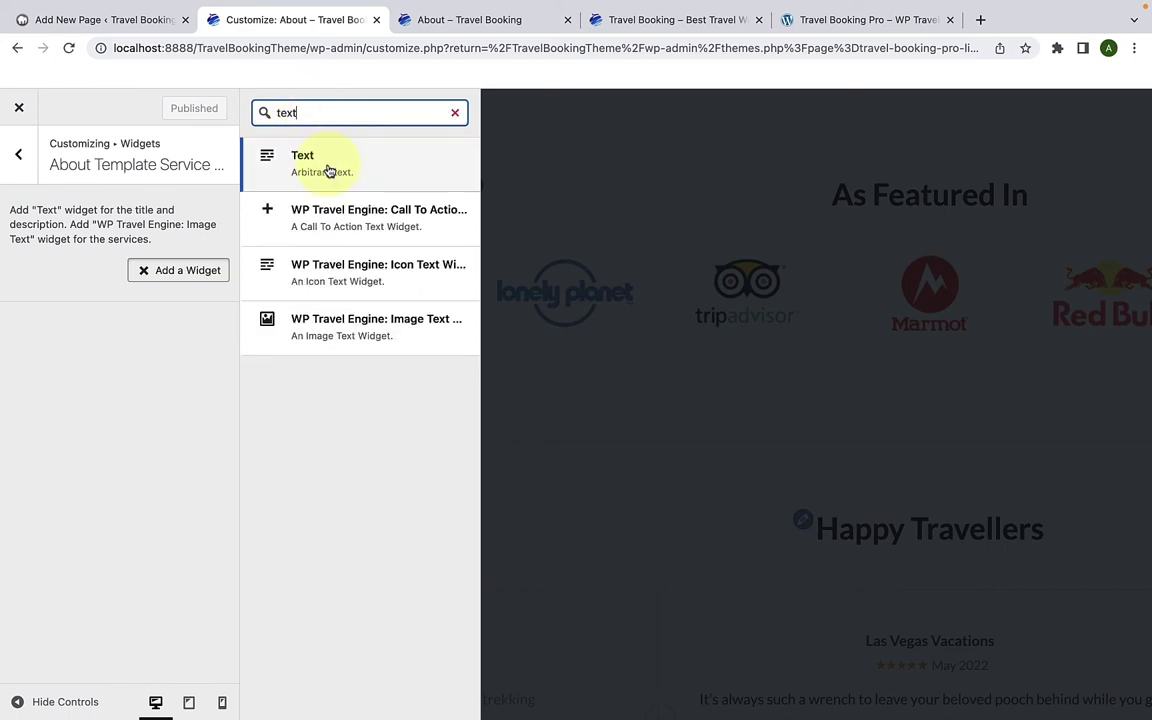
{"action": "left_click", "coordinate": [329, 170]}
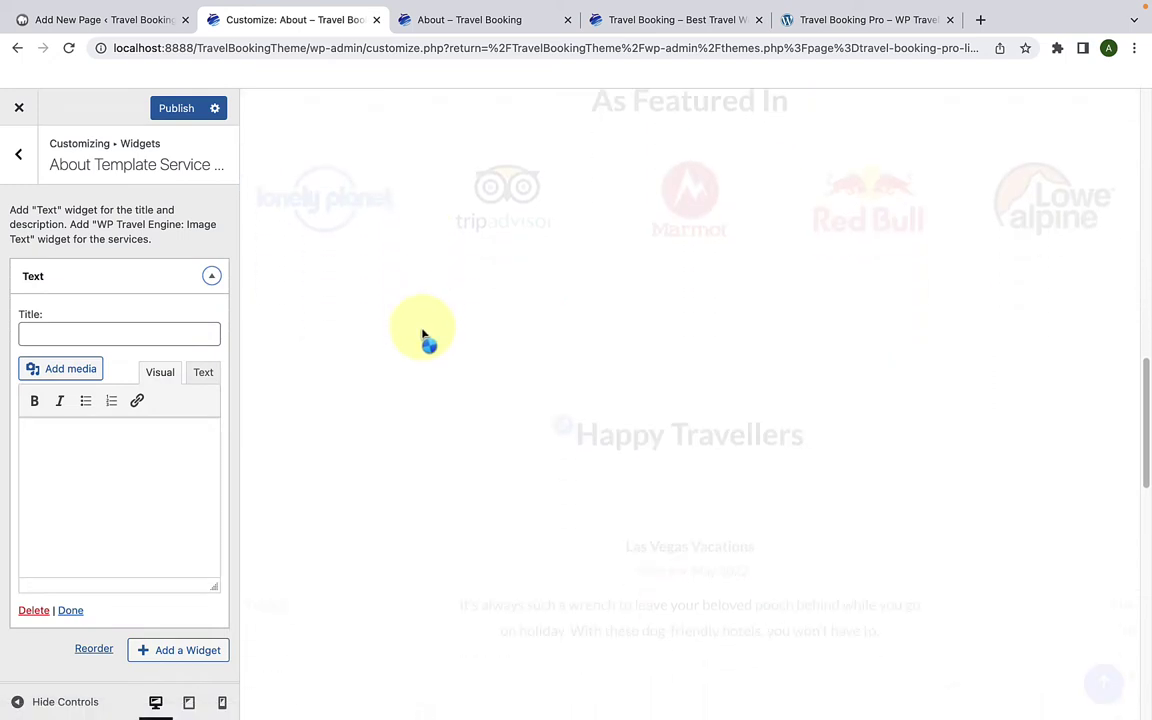
Step: Title the Text widget 'Our Services' with body 'Why Choose Us?' and close it
{"action": "left_click", "coordinate": [152, 335]}
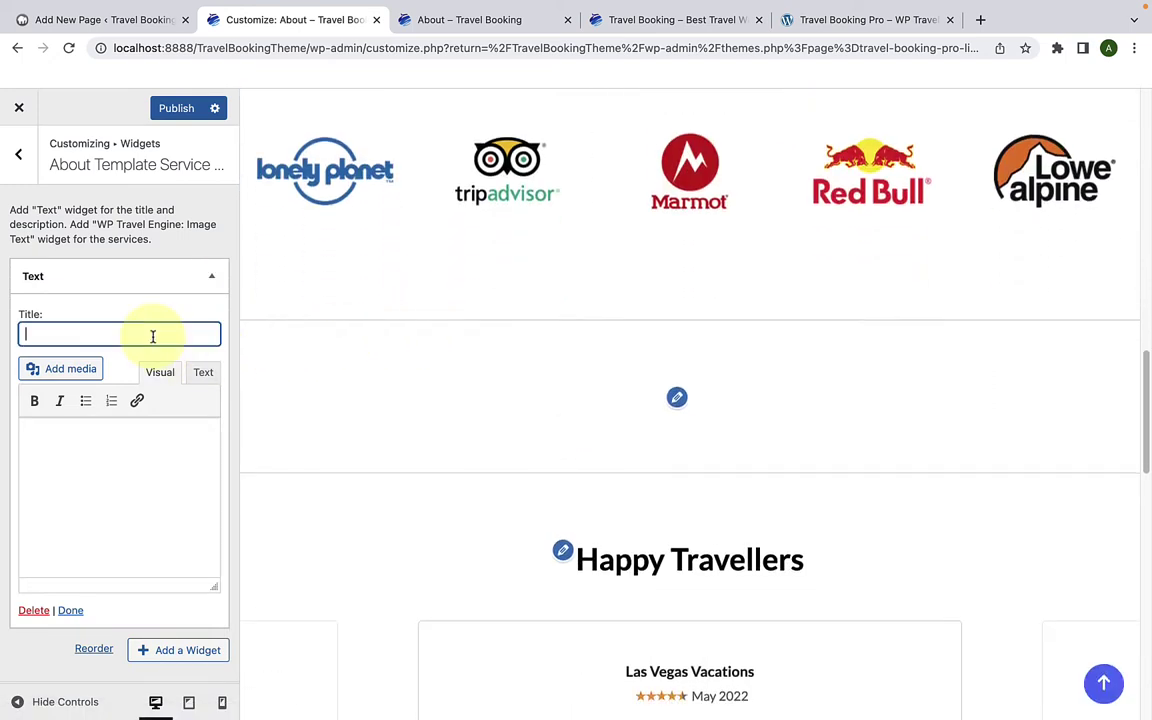
{"action": "left_click", "coordinate": [113, 452]}
{"action": "left_click", "coordinate": [115, 335]}
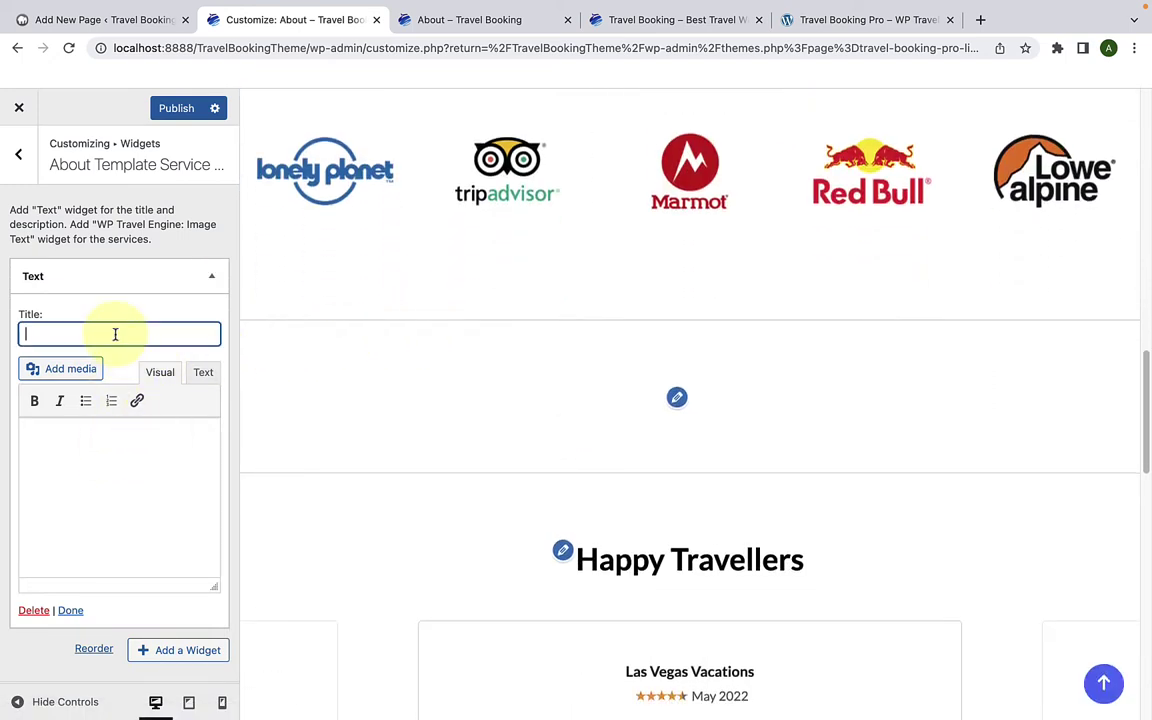
{"action": "type", "text": "Our Services"}
{"action": "left_click", "coordinate": [116, 447]}
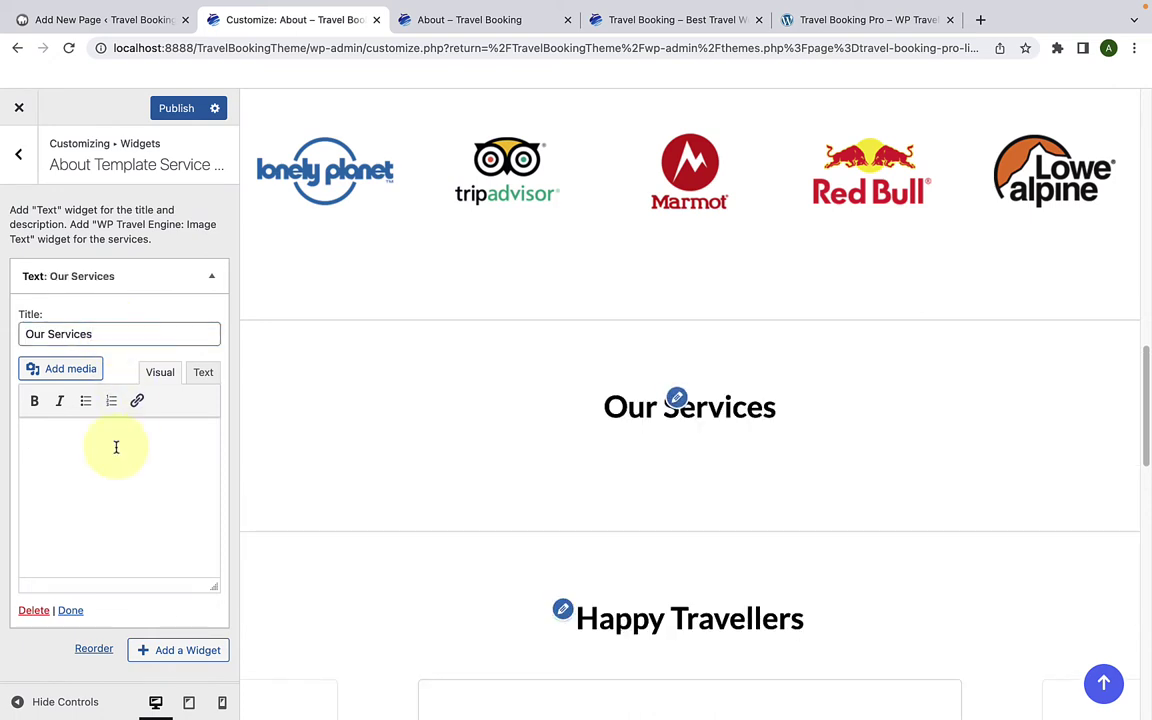
{"action": "type", "text": "Why Choose Us?"}
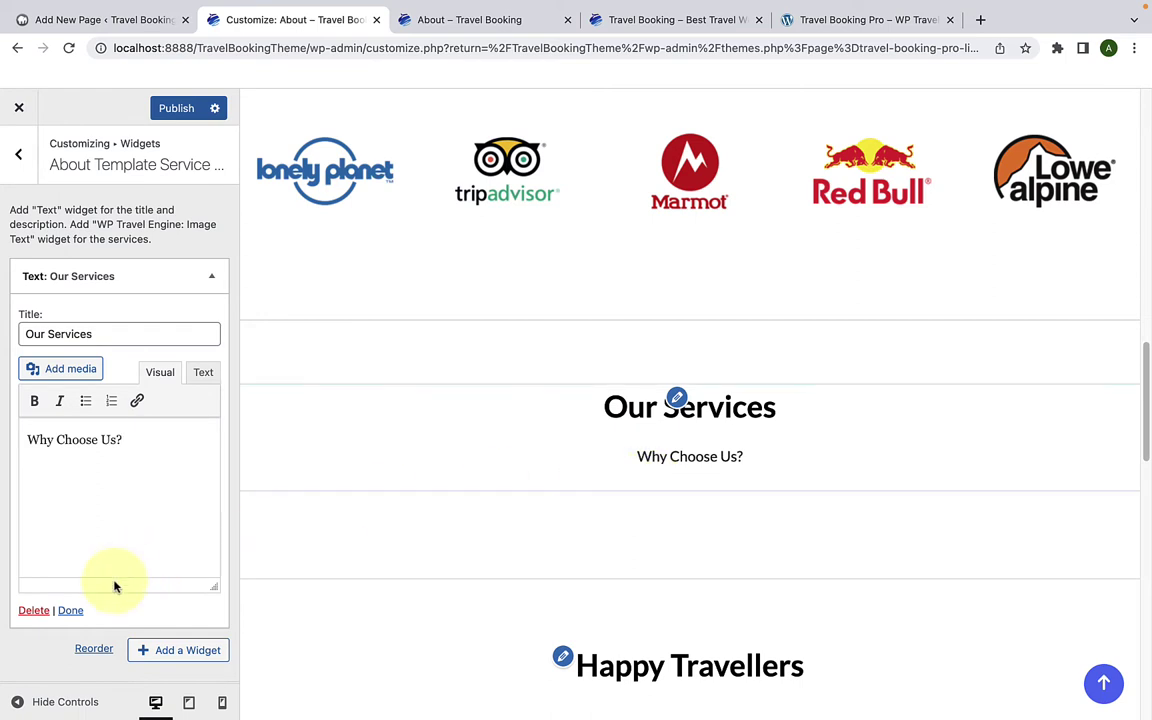
{"action": "left_click", "coordinate": [70, 610]}
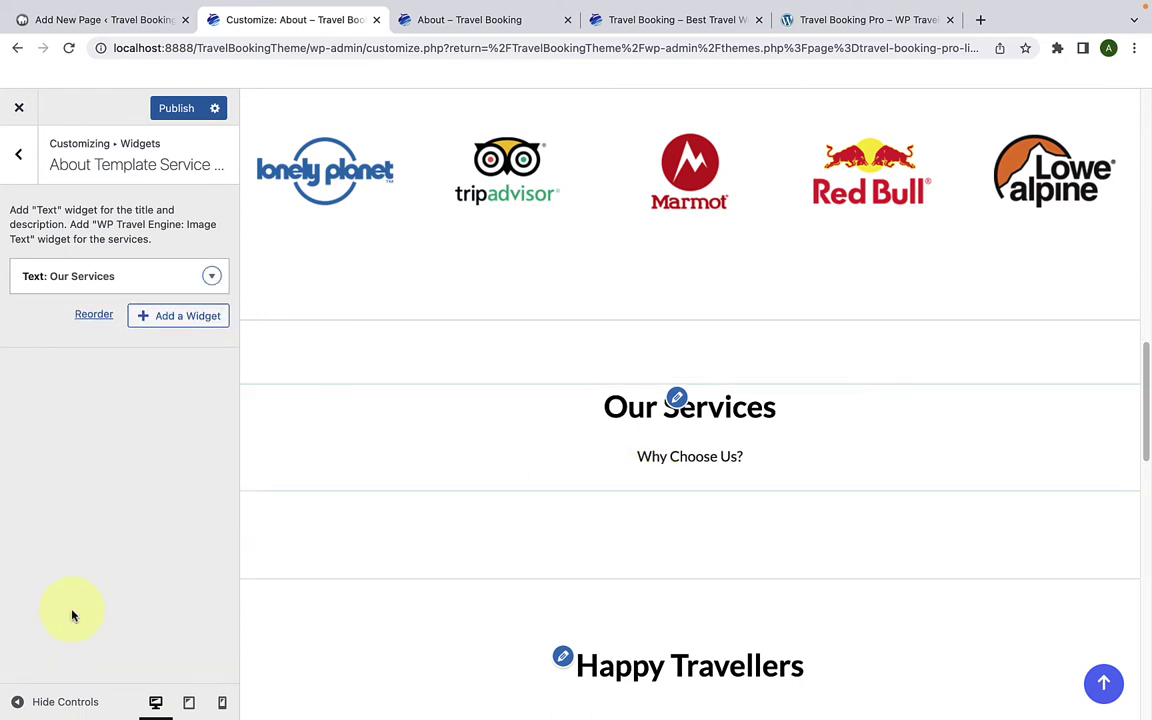
Step: Add an Image Text widget titled TripAdvisor Multiple Award winning company with its award description
{"action": "left_click", "coordinate": [157, 316]}
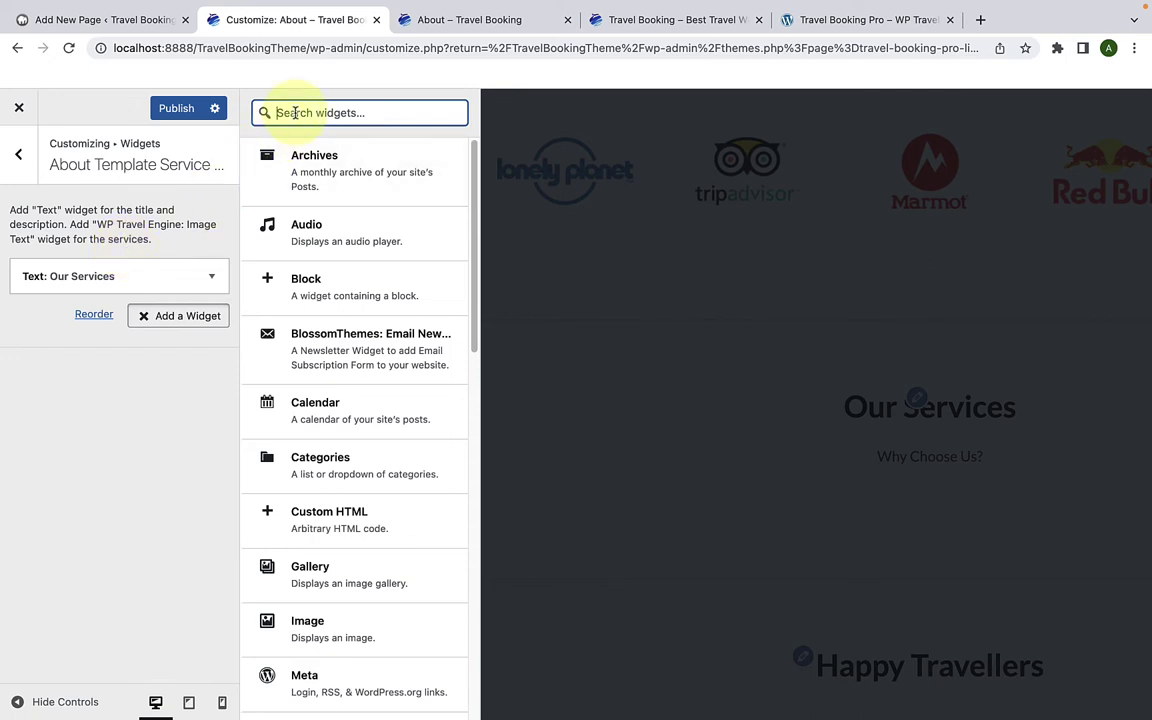
{"action": "type", "text": "image text"}
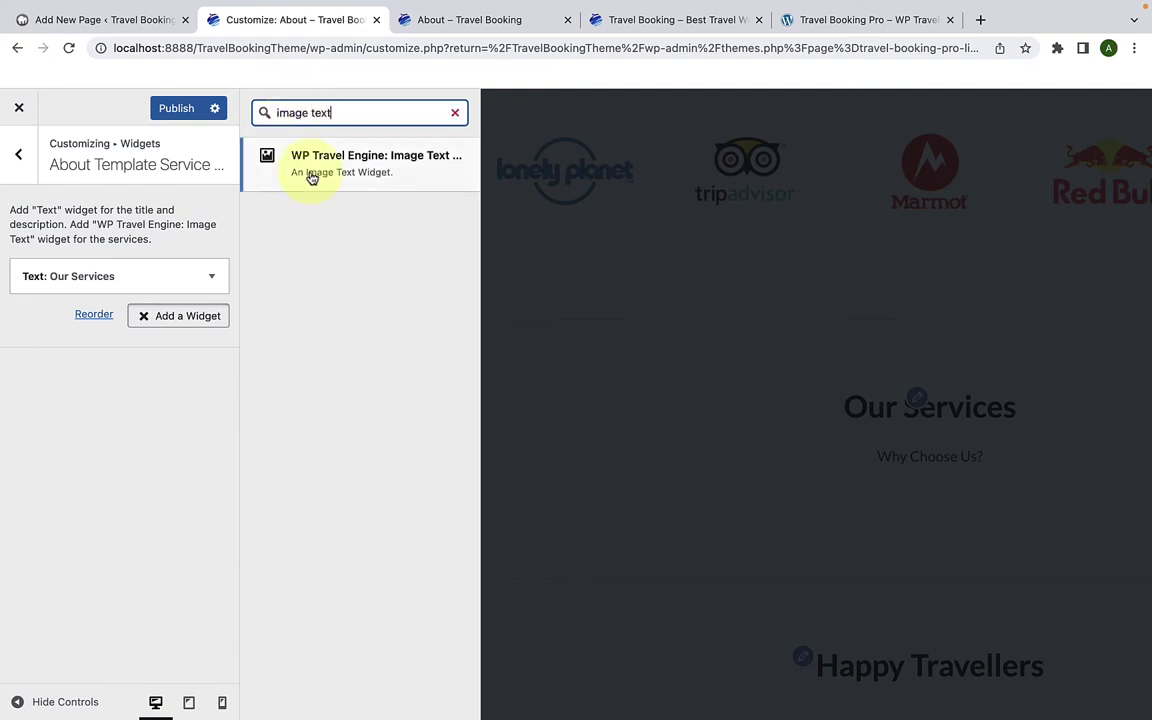
{"action": "left_click", "coordinate": [380, 177]}
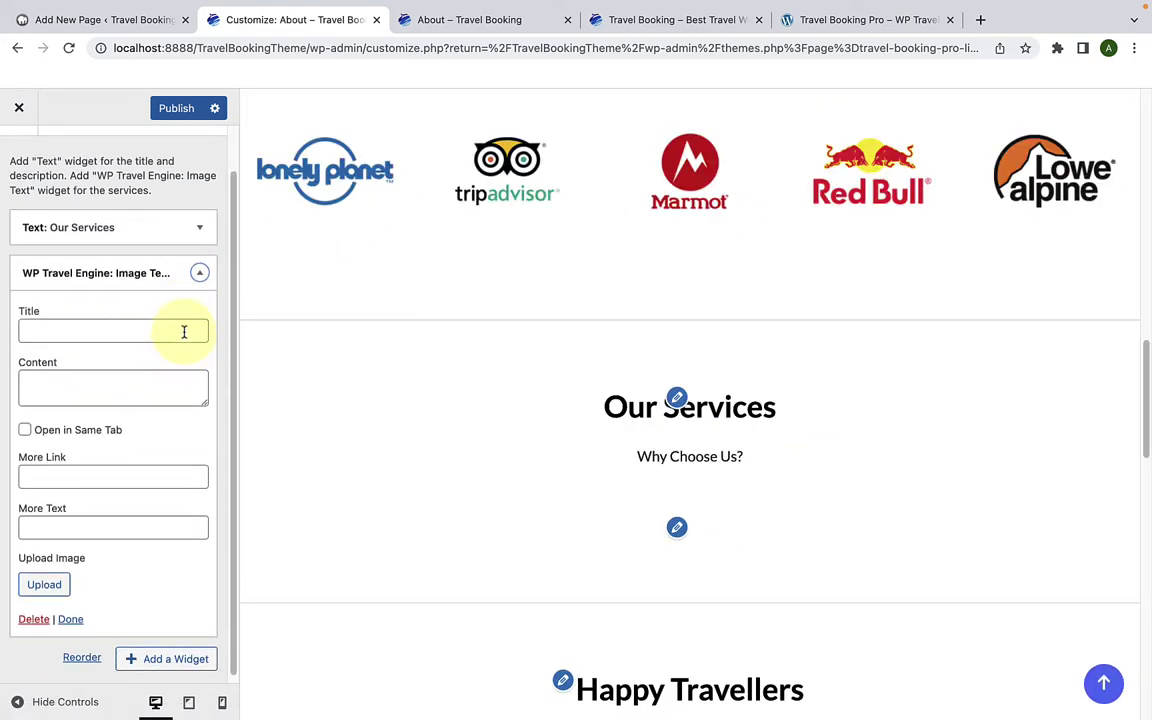
{"action": "left_click", "coordinate": [136, 331]}
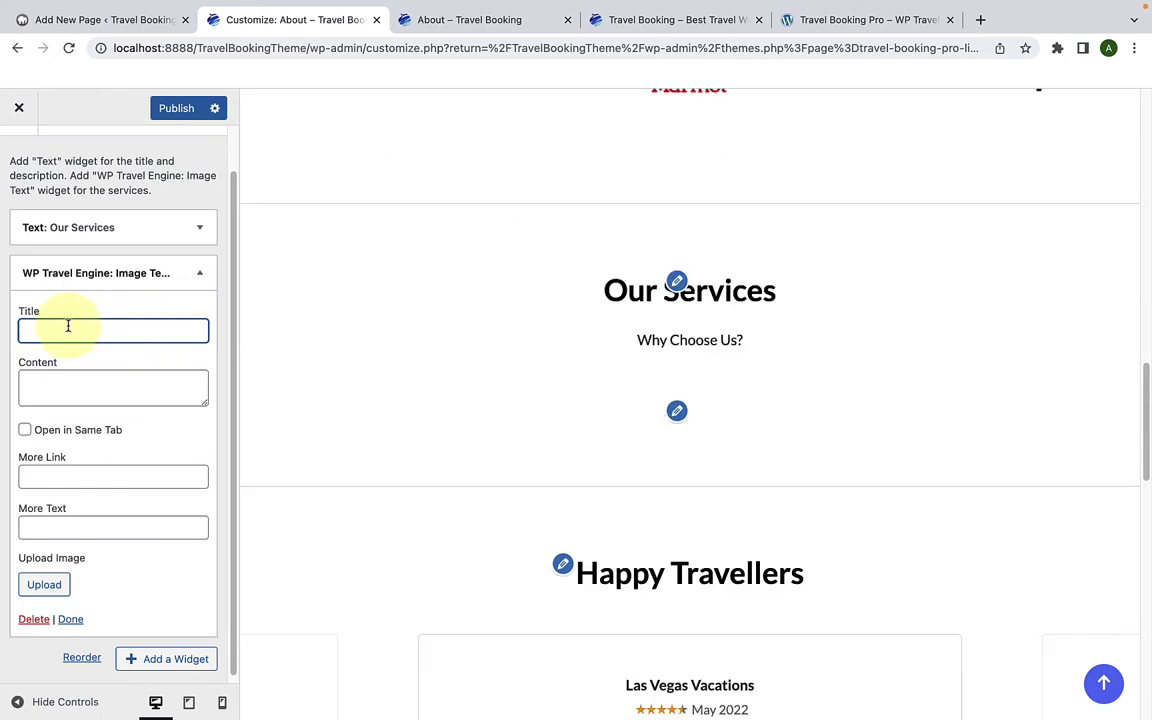
{"action": "key", "text": "super+v"}
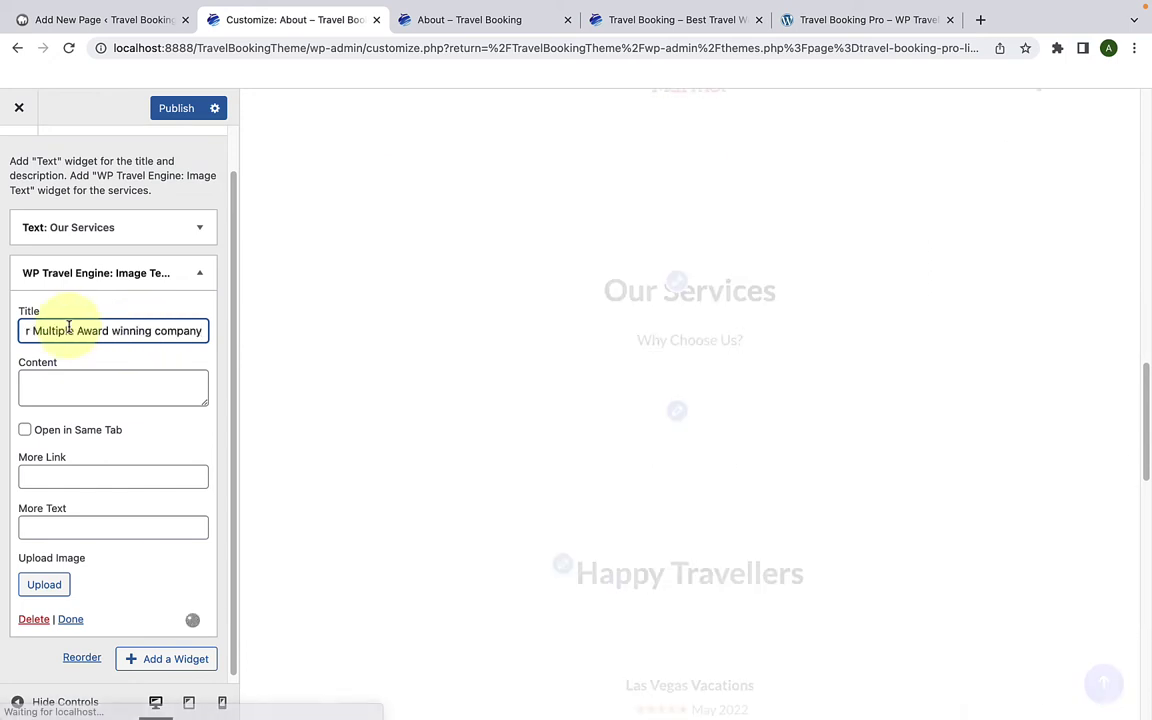
{"action": "left_click_drag", "start_coordinate": [206, 404], "coordinate": [205, 492]}
{"action": "left_click", "coordinate": [134, 393]}
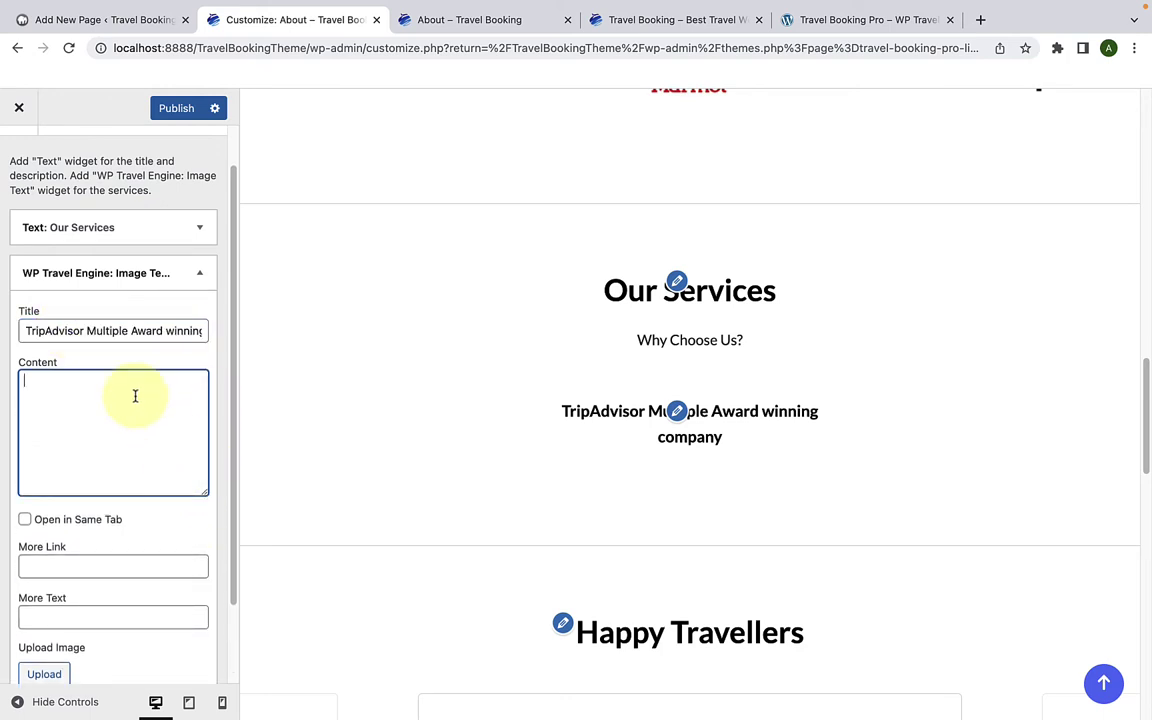
{"action": "type", "text": "We've received Certificate of Excellence award from TripAdvisor, the world's largest travel website."}
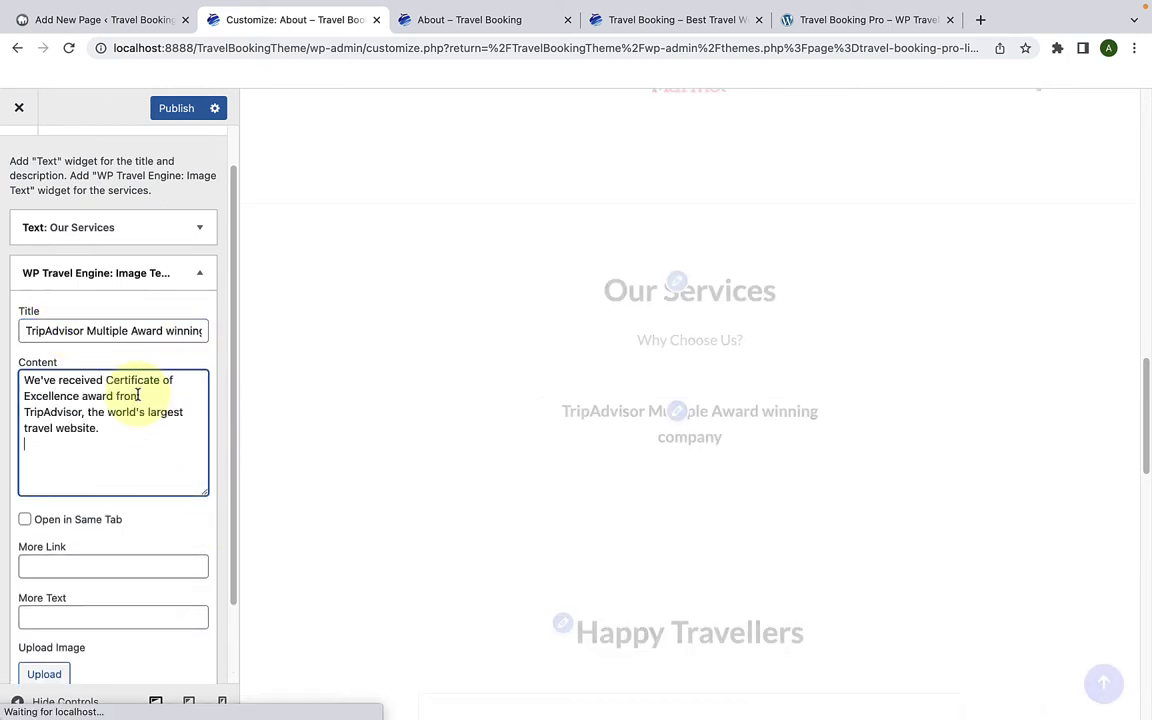
Step: Give the TripAdvisor item its More Link address and 'Read More' button text
{"action": "scroll", "coordinate": [137, 398], "scroll_direction": "down", "scroll_amount": 1}
{"action": "scroll", "coordinate": [110, 390], "scroll_direction": "down", "scroll_amount": 2}
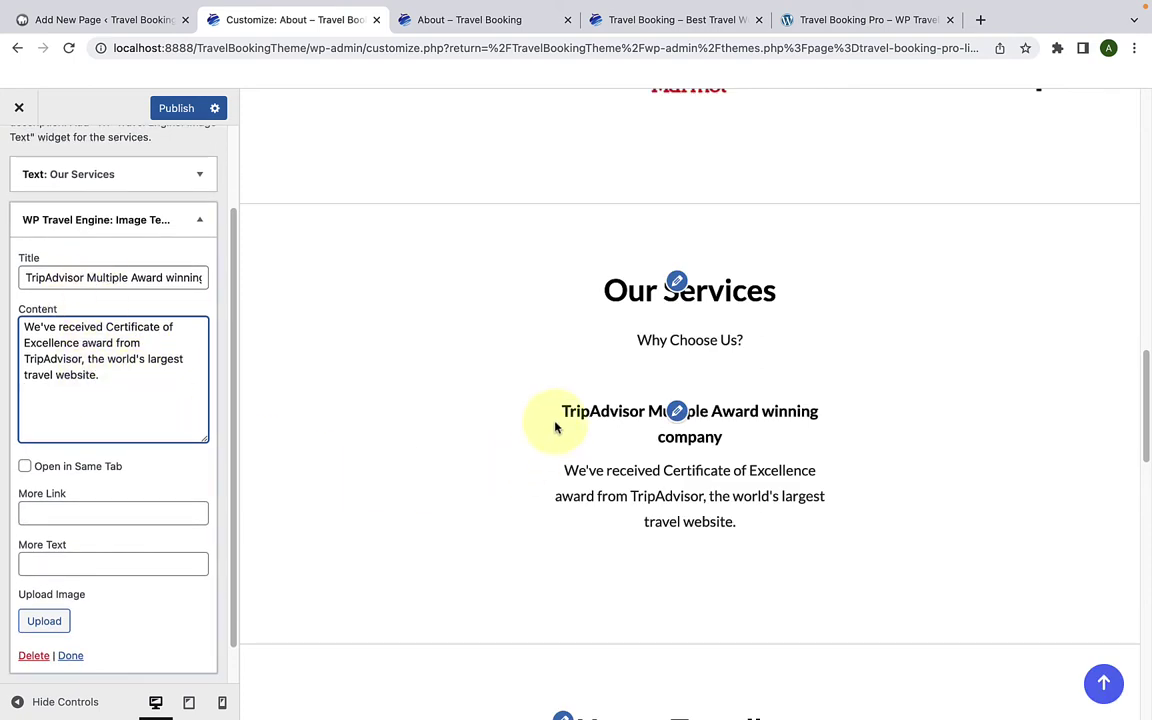
{"action": "scroll", "coordinate": [140, 450], "scroll_direction": "down", "scroll_amount": 2}
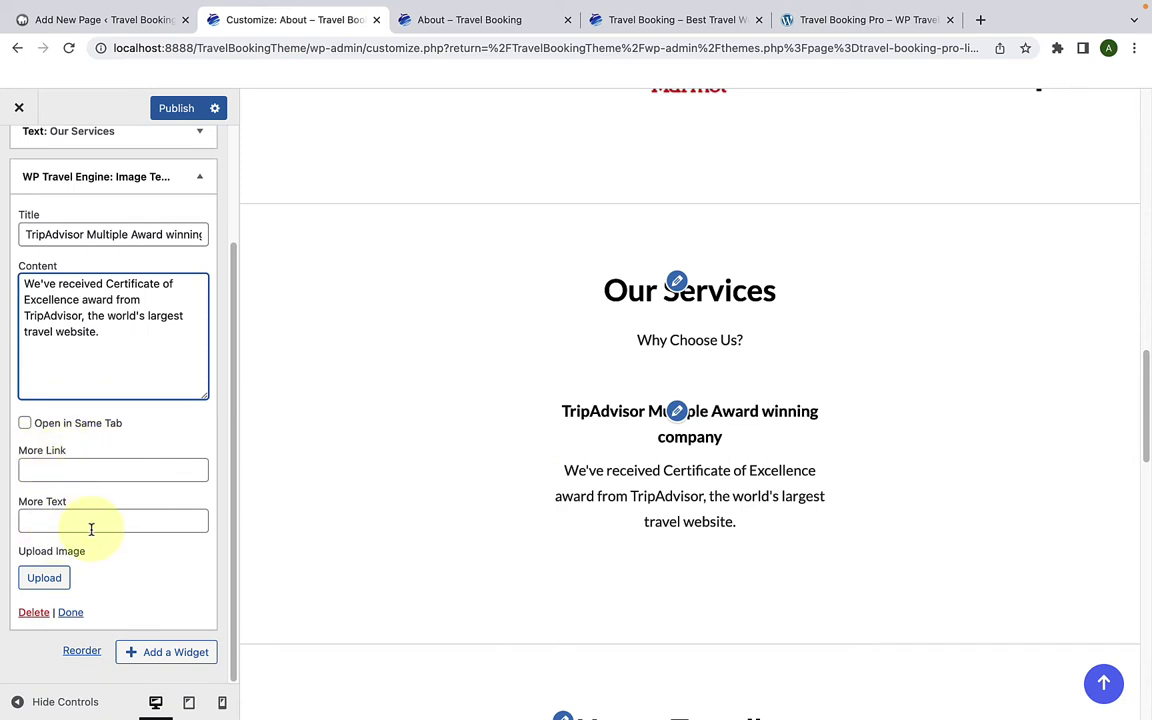
{"action": "left_click", "coordinate": [86, 474]}
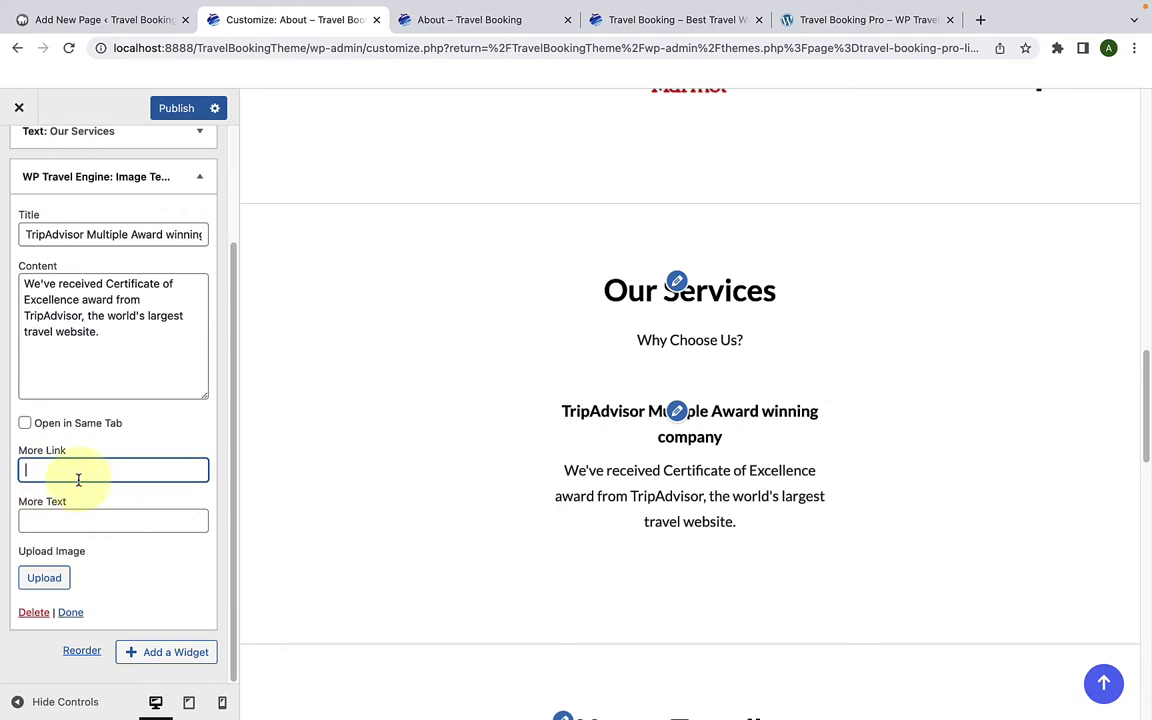
{"action": "key", "text": "super+v"}
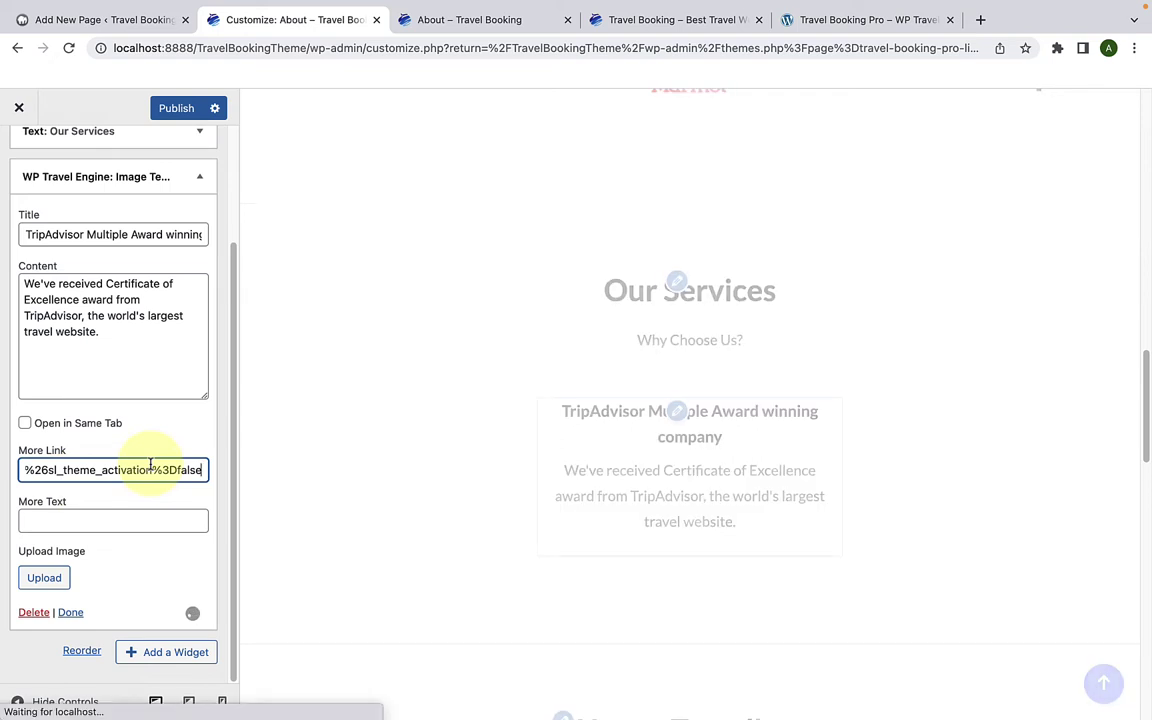
{"action": "left_click", "coordinate": [93, 521]}
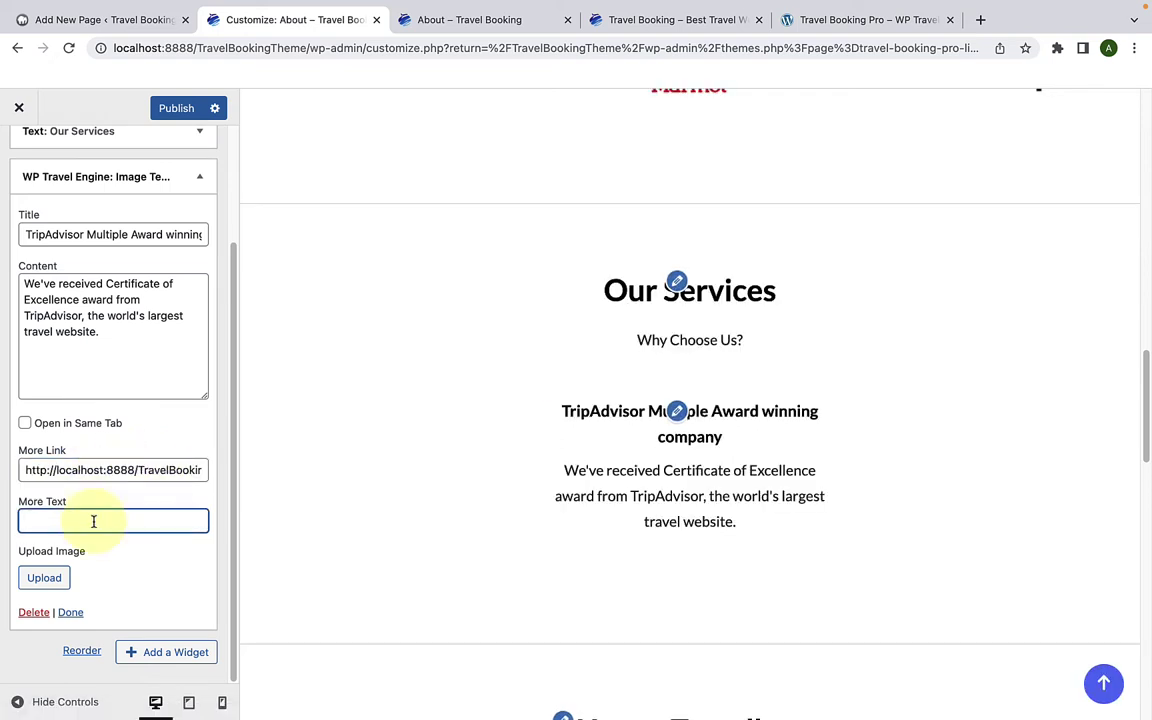
{"action": "type", "text": "Read More"}
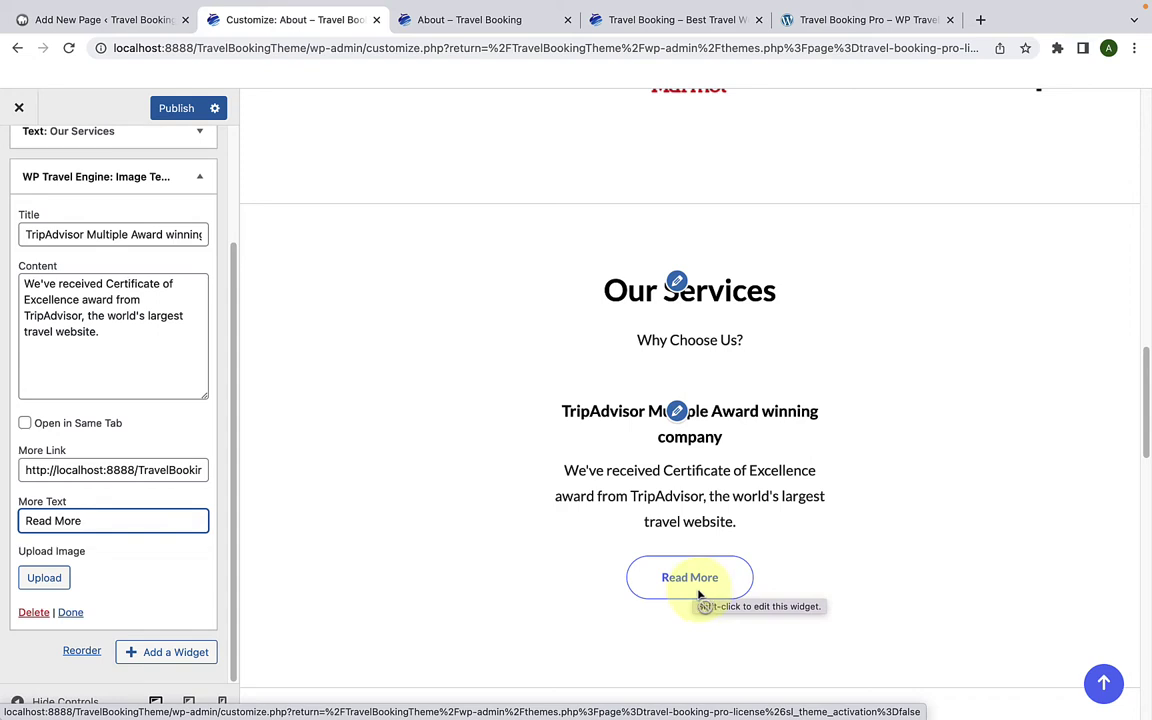
{"action": "left_click", "coordinate": [181, 470]}
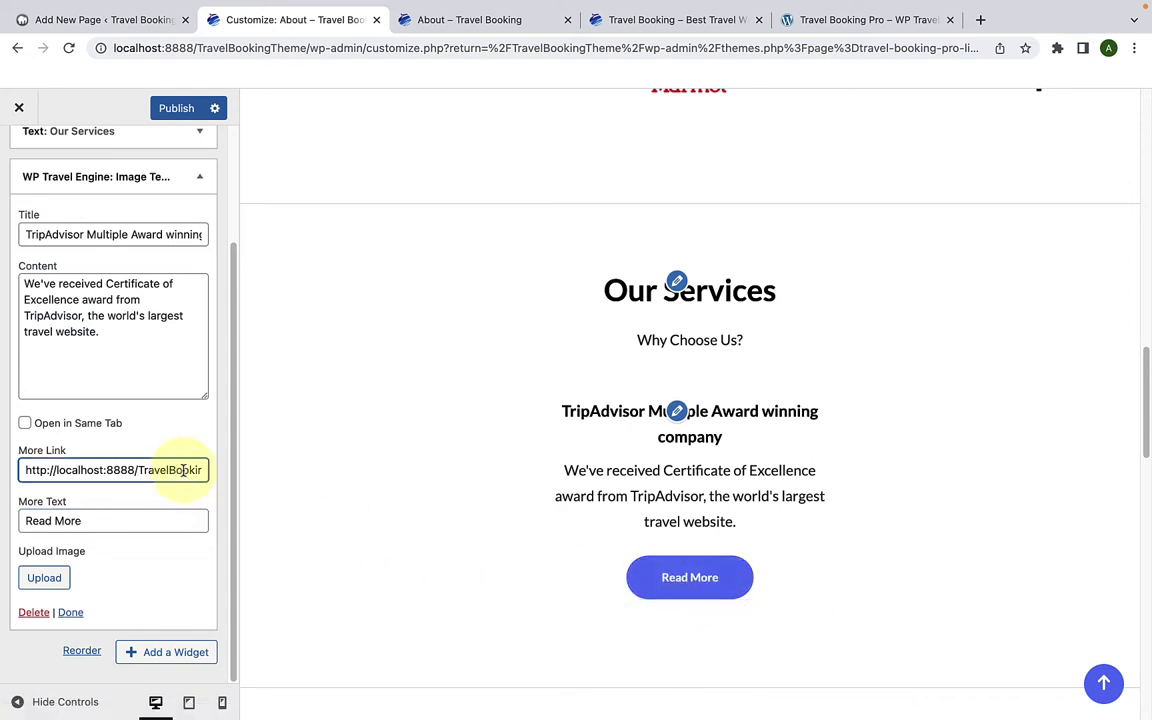
{"action": "scroll", "coordinate": [425, 563], "scroll_direction": "down", "scroll_amount": 1}
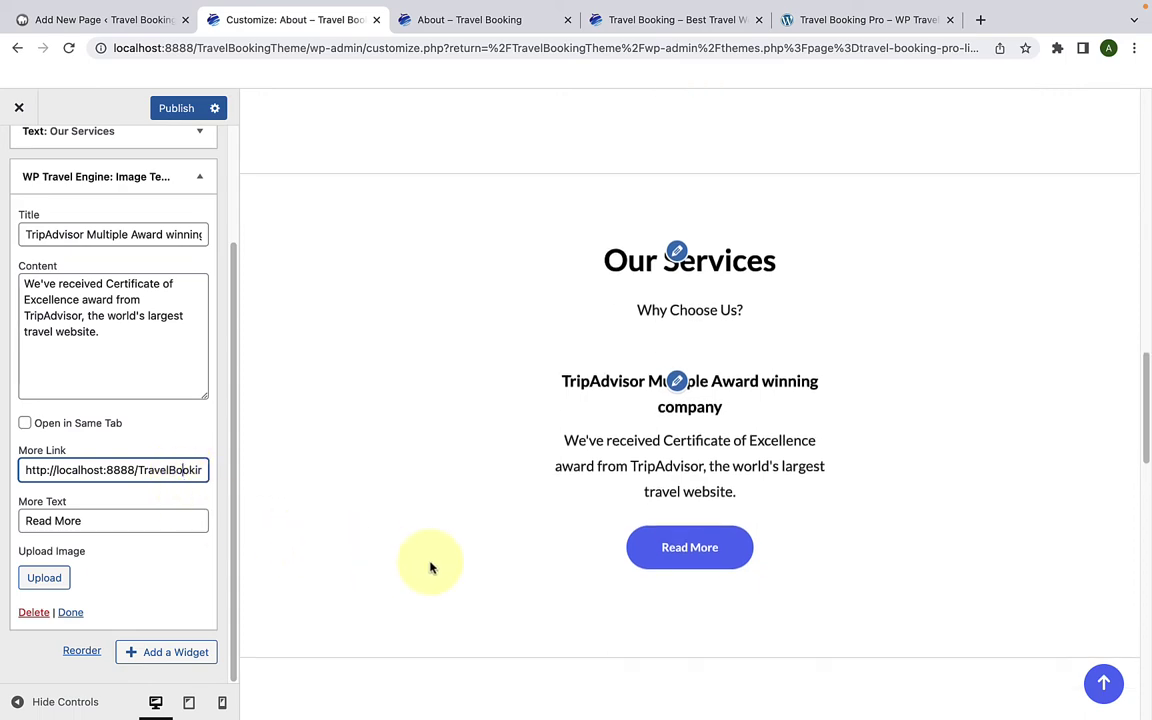
{"action": "left_click", "coordinate": [53, 584]}
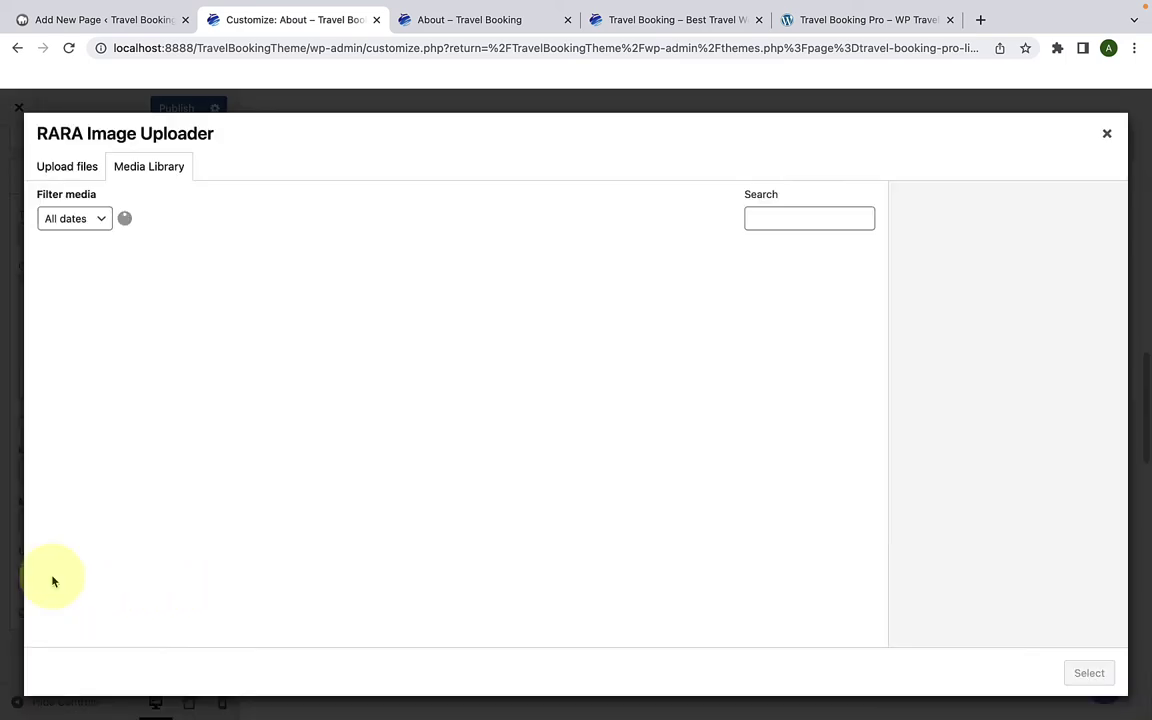
Step: Attach the banner-img beach photo to the TripAdvisor item and finish editing it
{"action": "scroll", "coordinate": [100, 560], "scroll_direction": "down", "scroll_amount": 5}
{"action": "scroll", "coordinate": [143, 565], "scroll_direction": "down", "scroll_amount": 10}
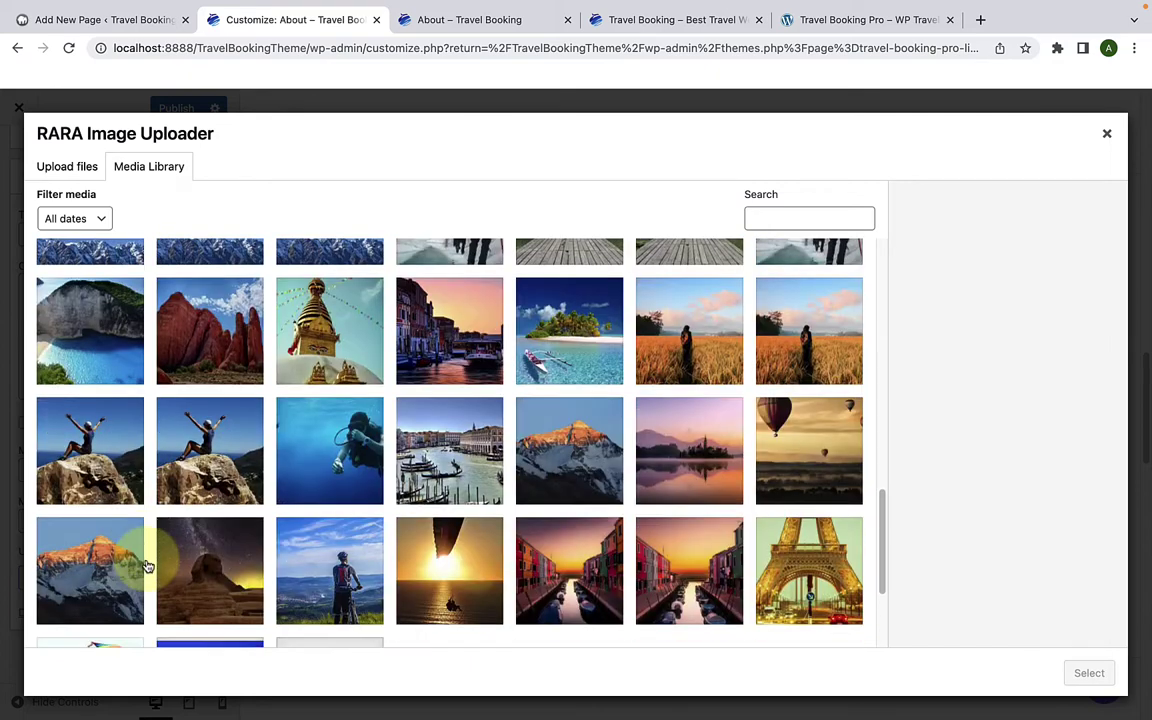
{"action": "left_click", "coordinate": [209, 503]}
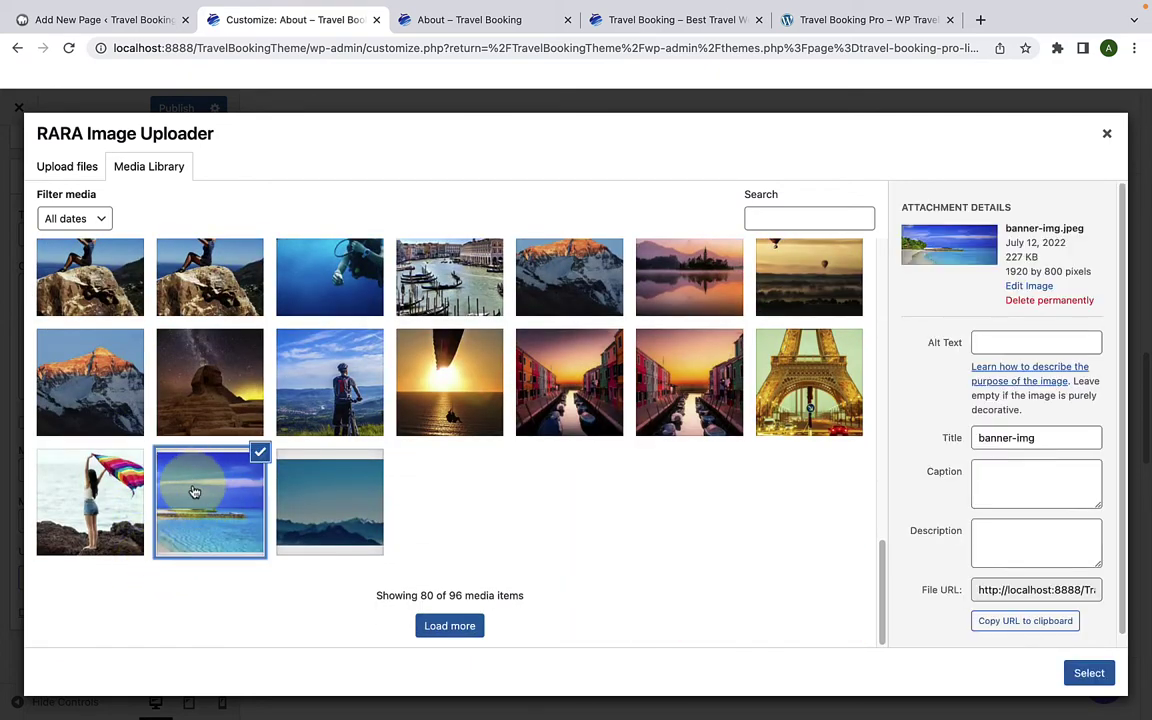
{"action": "left_click", "coordinate": [1087, 673]}
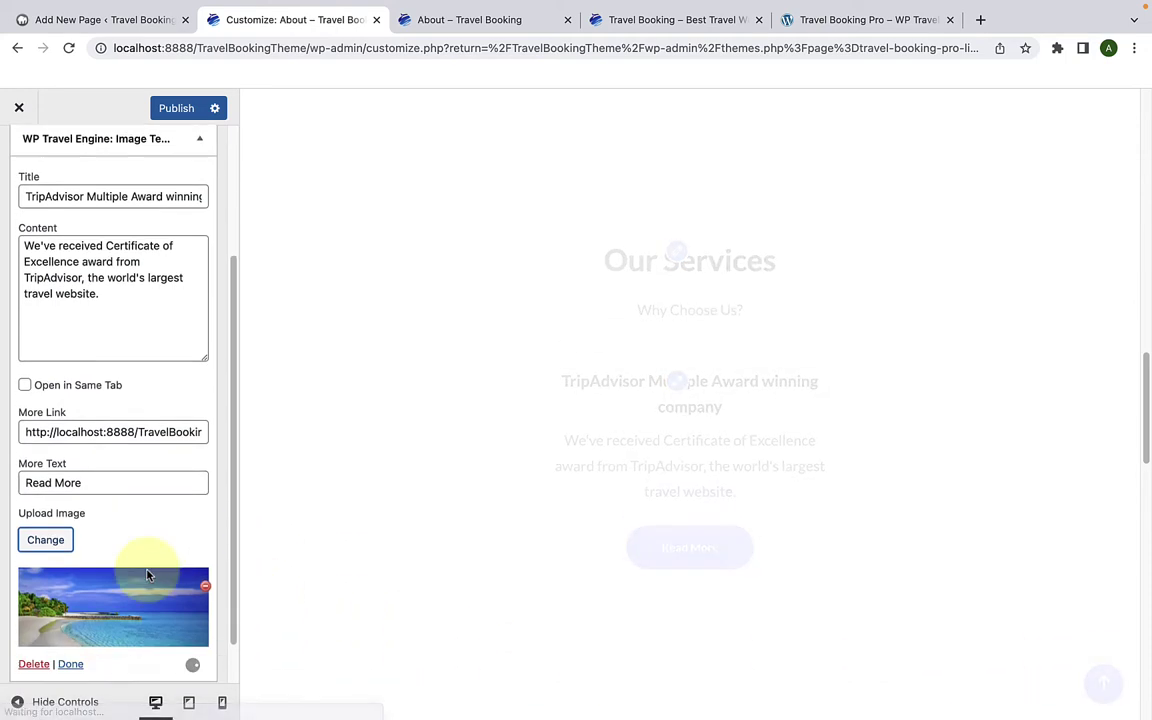
{"action": "scroll", "coordinate": [147, 574], "scroll_direction": "down", "scroll_amount": 1}
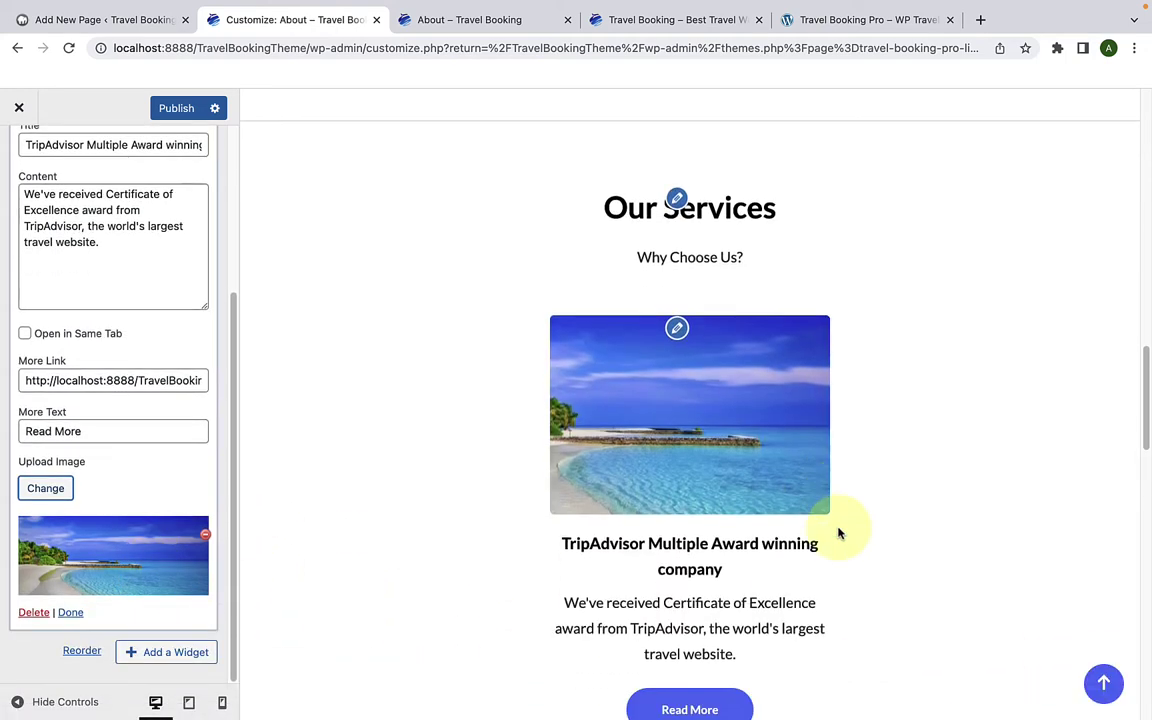
{"action": "scroll", "coordinate": [790, 520], "scroll_direction": "down", "scroll_amount": 1}
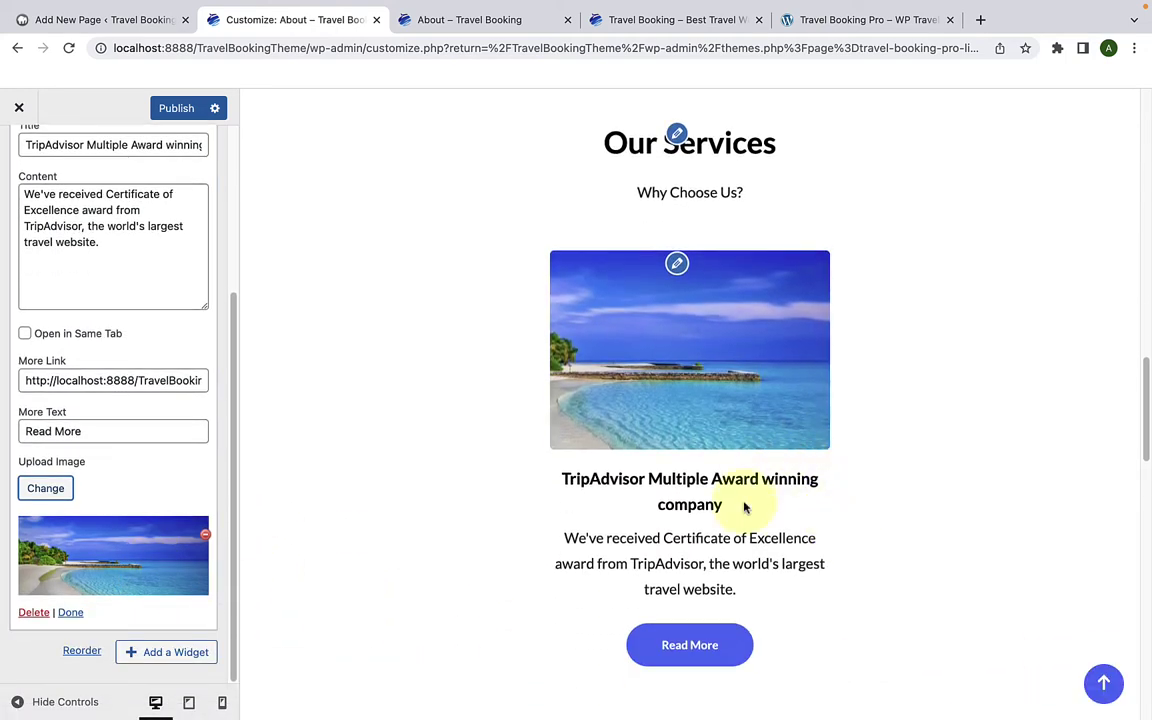
{"action": "left_click", "coordinate": [70, 613]}
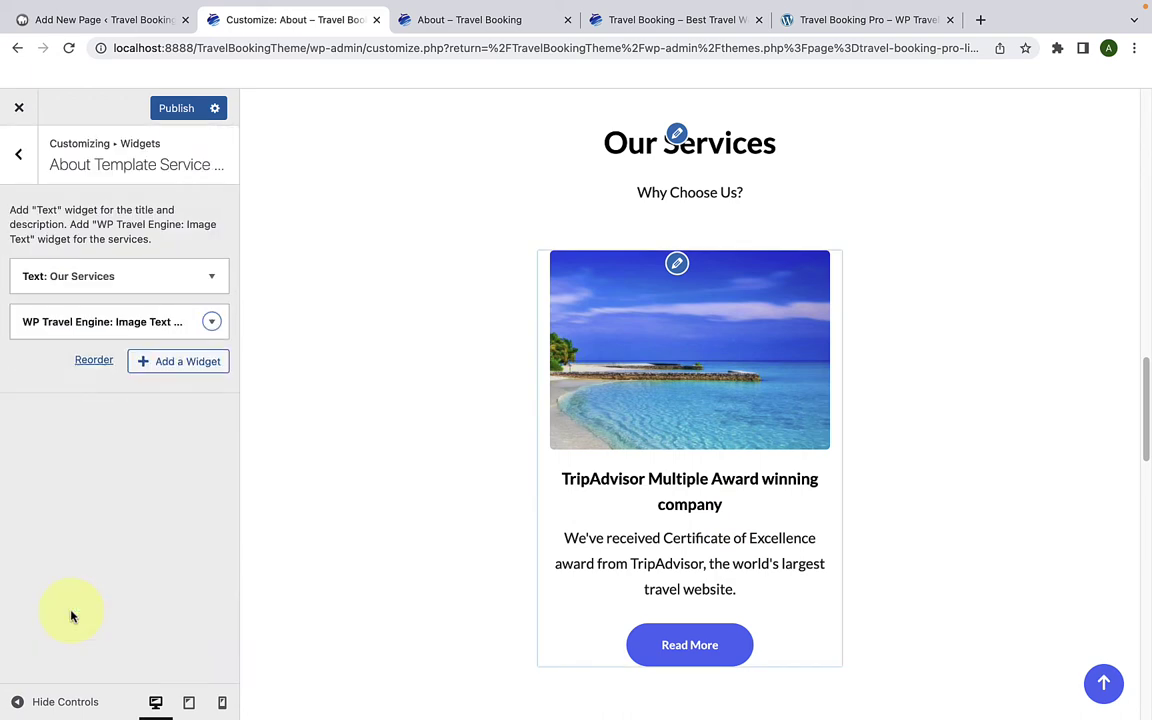
Step: Add a second Image Text widget titled 100% Customizable with the trip customisation description
{"action": "left_click", "coordinate": [152, 366]}
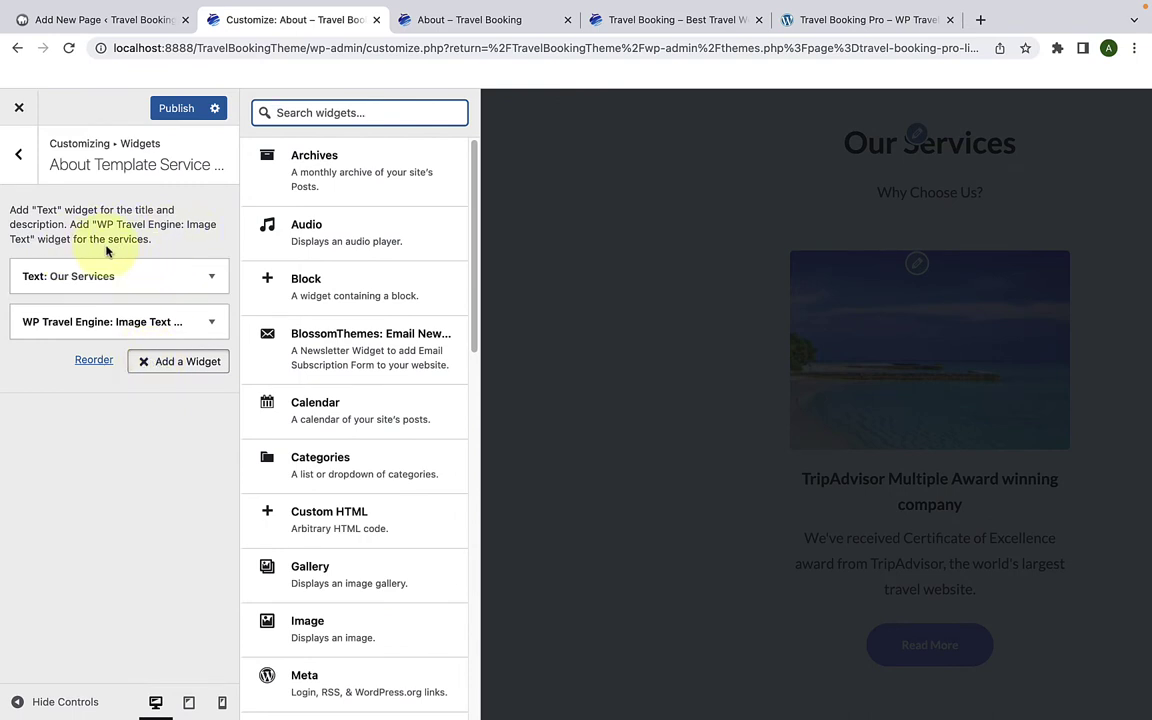
{"action": "type", "text": "u"}
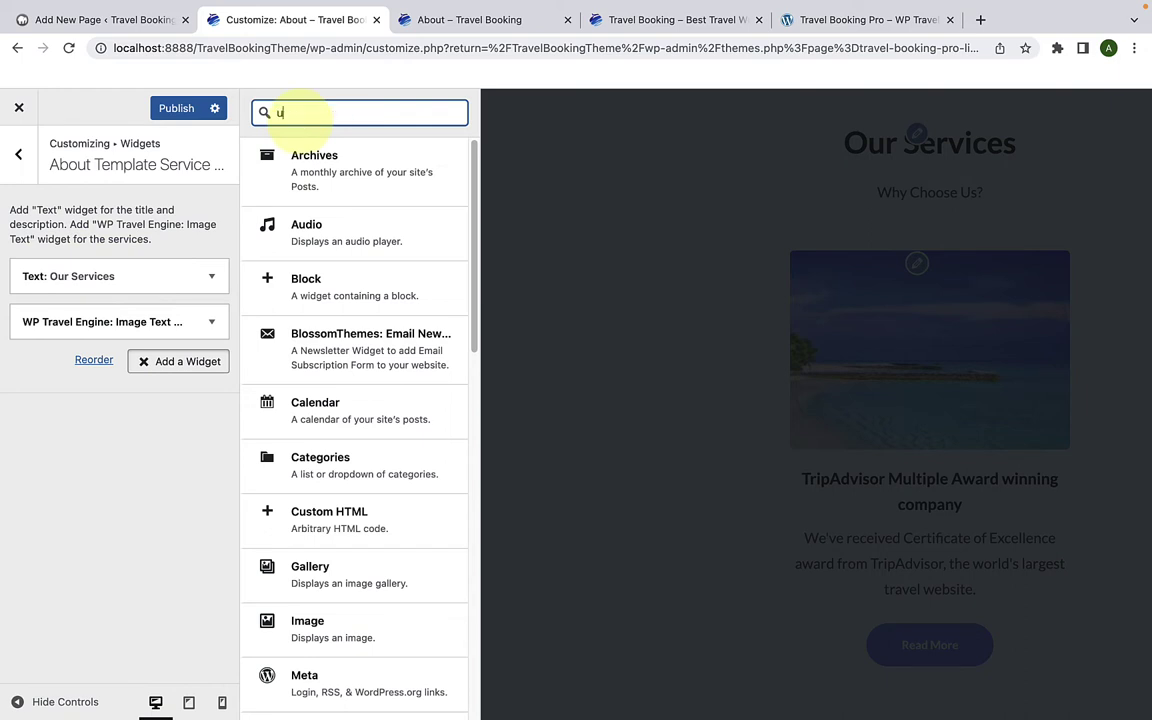
{"action": "key", "text": "BackSpace"}
{"action": "type", "text": "image text"}
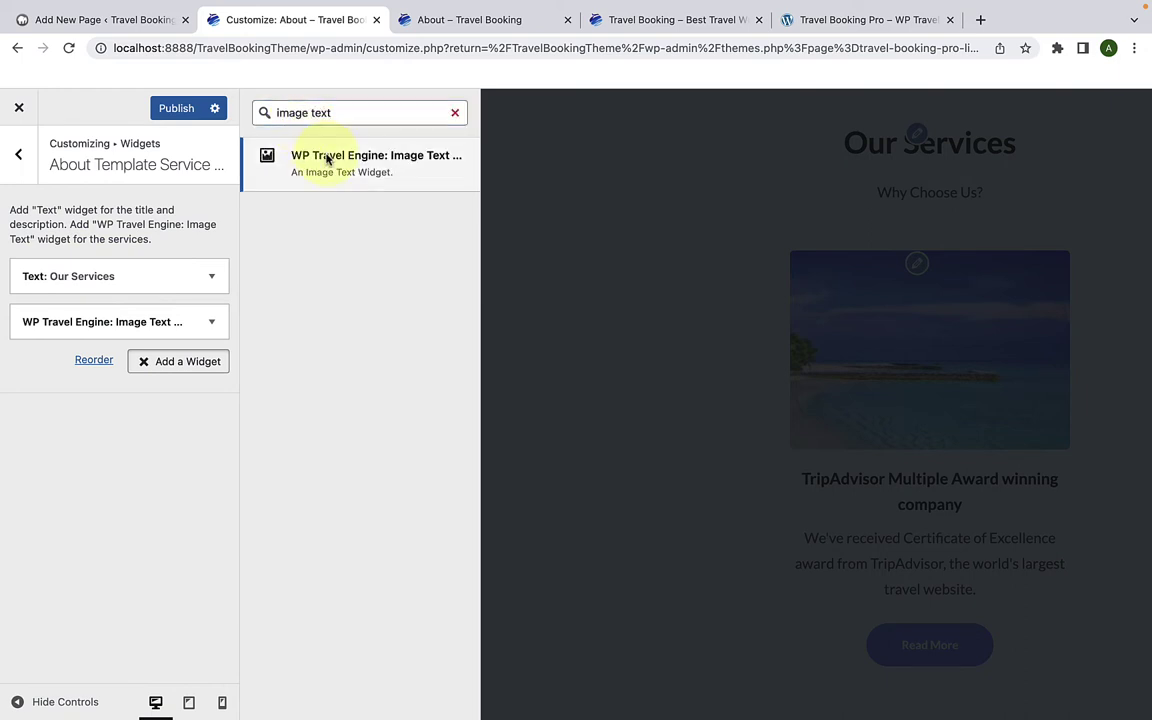
{"action": "left_click", "coordinate": [304, 158]}
{"action": "scroll", "coordinate": [130, 455], "scroll_direction": "down", "scroll_amount": 1}
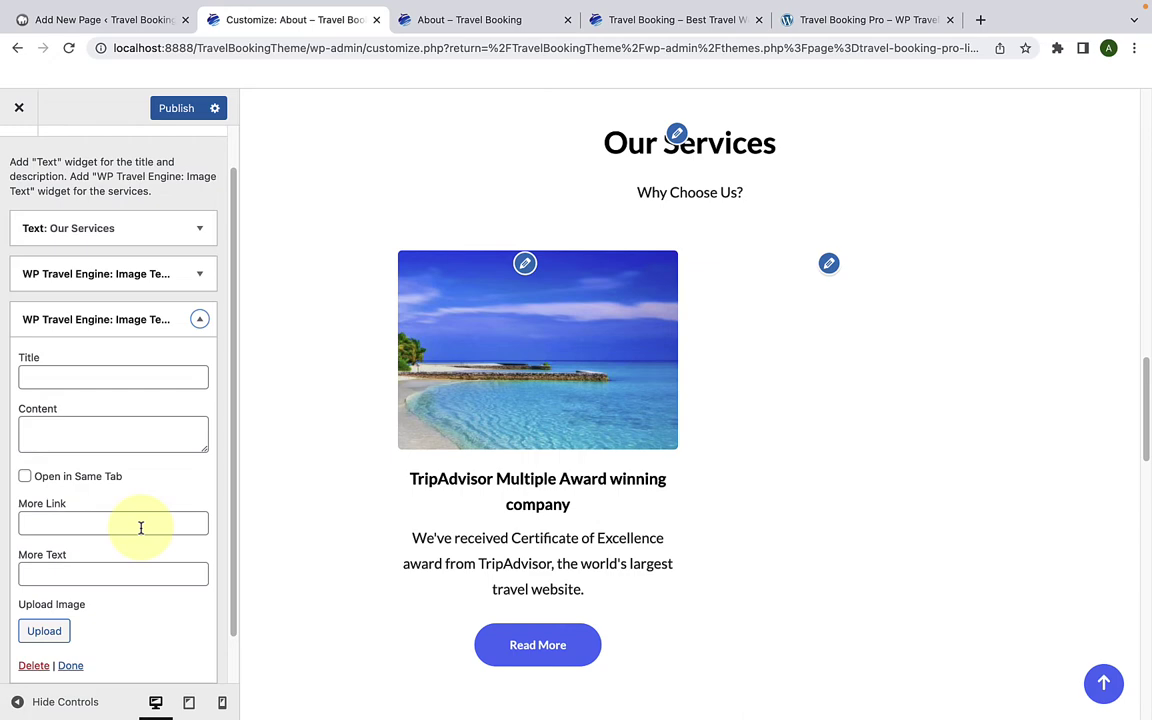
{"action": "left_click", "coordinate": [130, 378]}
{"action": "type", "text": "100% Customizable"}
{"action": "left_click", "coordinate": [160, 440]}
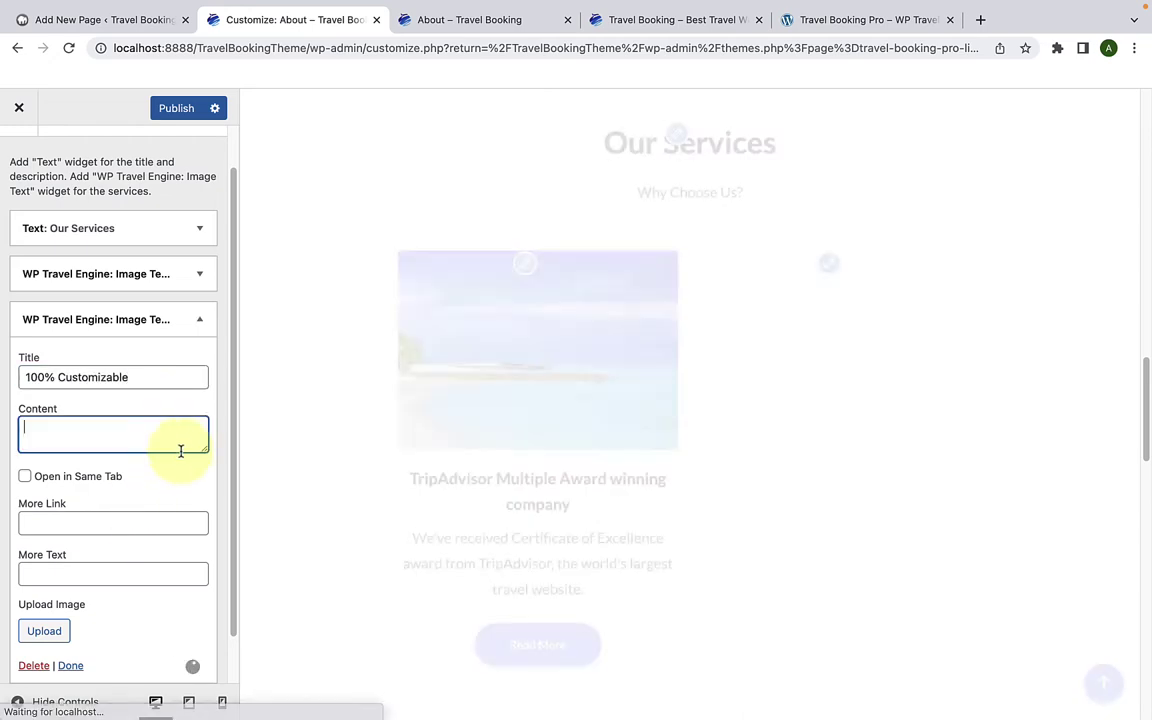
{"action": "type", "text": "Tell us about your trip requirement. We'll work together to customize your trip to meet your exact requirement so that you have a memorable trip."}
Step: Give 100% Customizable a Read More link and the Santorini church image
{"action": "scroll", "coordinate": [148, 457], "scroll_direction": "down", "scroll_amount": 3}
{"action": "left_click", "coordinate": [105, 473]}
{"action": "key", "text": "ctrl+v"}
{"action": "left_click", "coordinate": [185, 522]}
{"action": "type", "text": "Read More"}
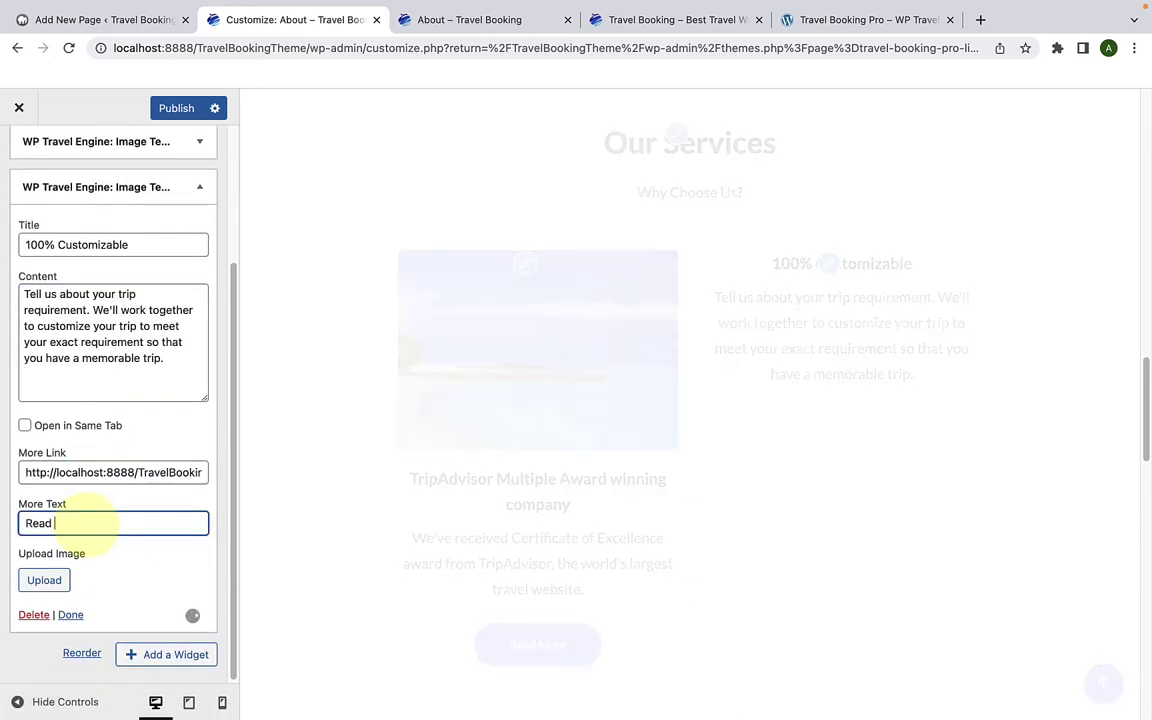
{"action": "left_click", "coordinate": [57, 578]}
{"action": "scroll", "coordinate": [228, 580], "scroll_direction": "down", "scroll_amount": 5}
{"action": "left_click", "coordinate": [329, 347]}
{"action": "left_click", "coordinate": [1089, 673]}
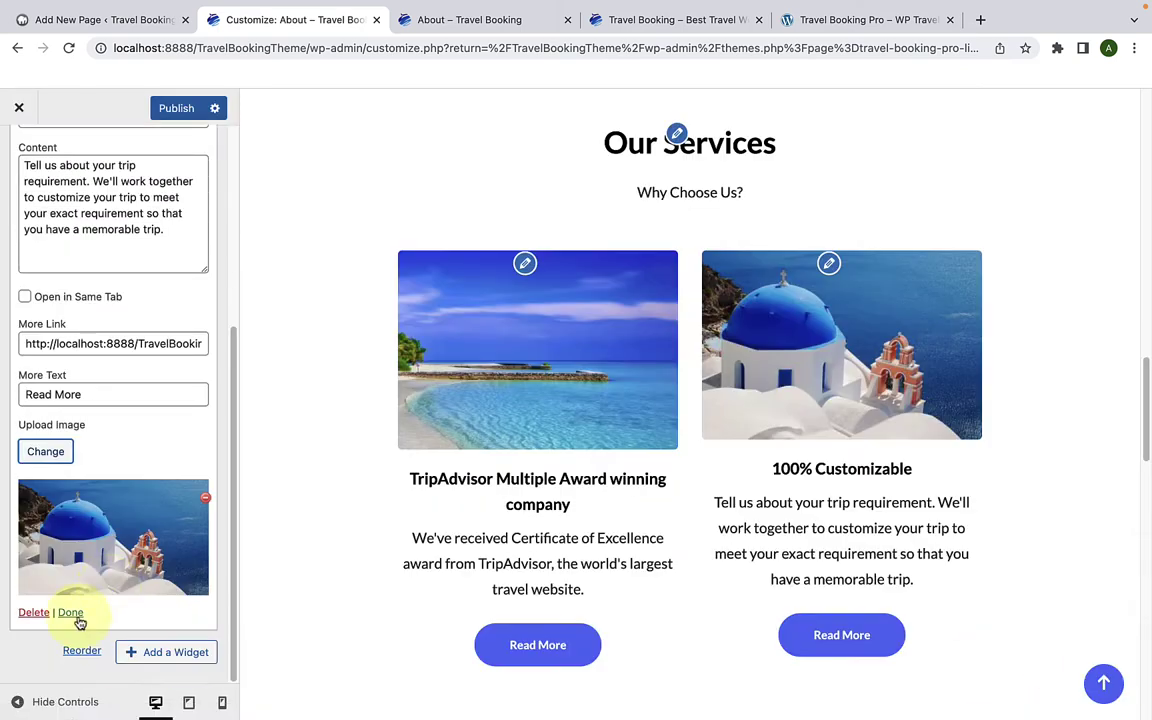
{"action": "left_click", "coordinate": [77, 617]}
Step: Add a third Image Text widget titled No Hidden Charges with its description
{"action": "left_click", "coordinate": [178, 407]}
{"action": "type", "text": "image text"}
{"action": "left_click", "coordinate": [376, 160]}
{"action": "left_click", "coordinate": [162, 455]}
{"action": "type", "text": "No Hidden Charges"}
{"action": "left_click", "coordinate": [167, 532]}
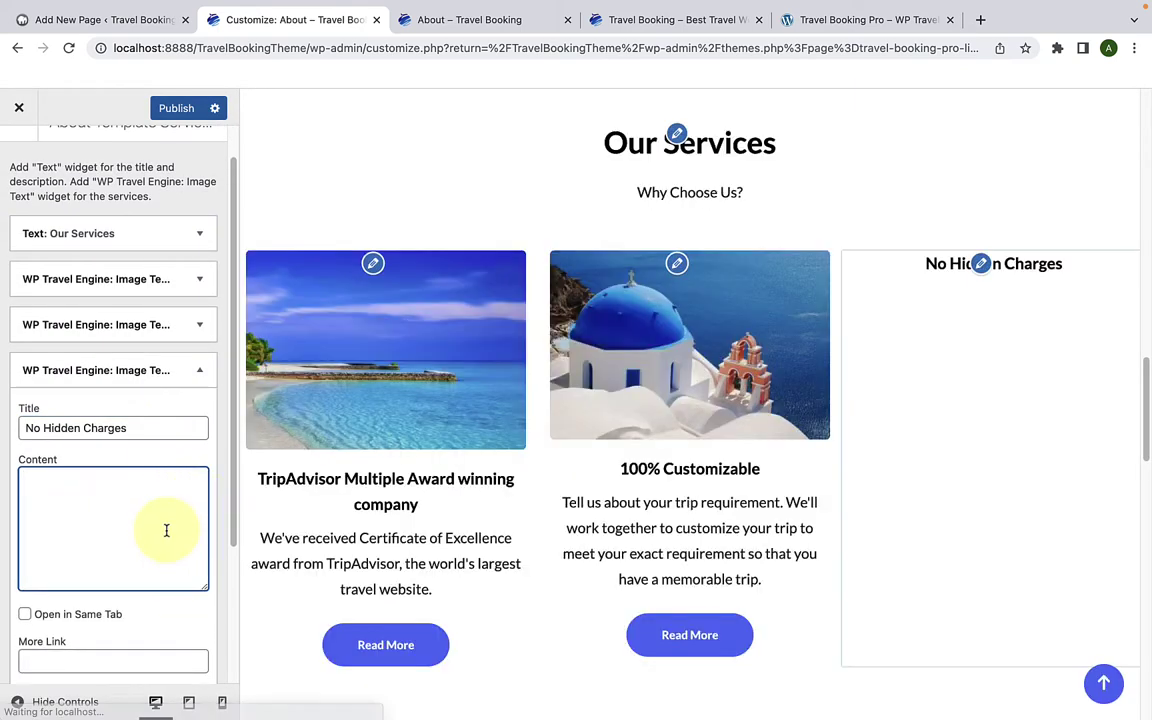
{"action": "type", "text": "We're a local travel agency. When you book with us, you get best possible price, which is middle-man free."}
Step: Give No Hidden Charges a Read More link and the Venice bridge photo
{"action": "scroll", "coordinate": [86, 468], "scroll_direction": "down", "scroll_amount": 3}
{"action": "left_click", "coordinate": [86, 498]}
{"action": "key", "text": "ctrl+v"}
{"action": "left_click", "coordinate": [77, 550]}
{"action": "type", "text": "Read More"}
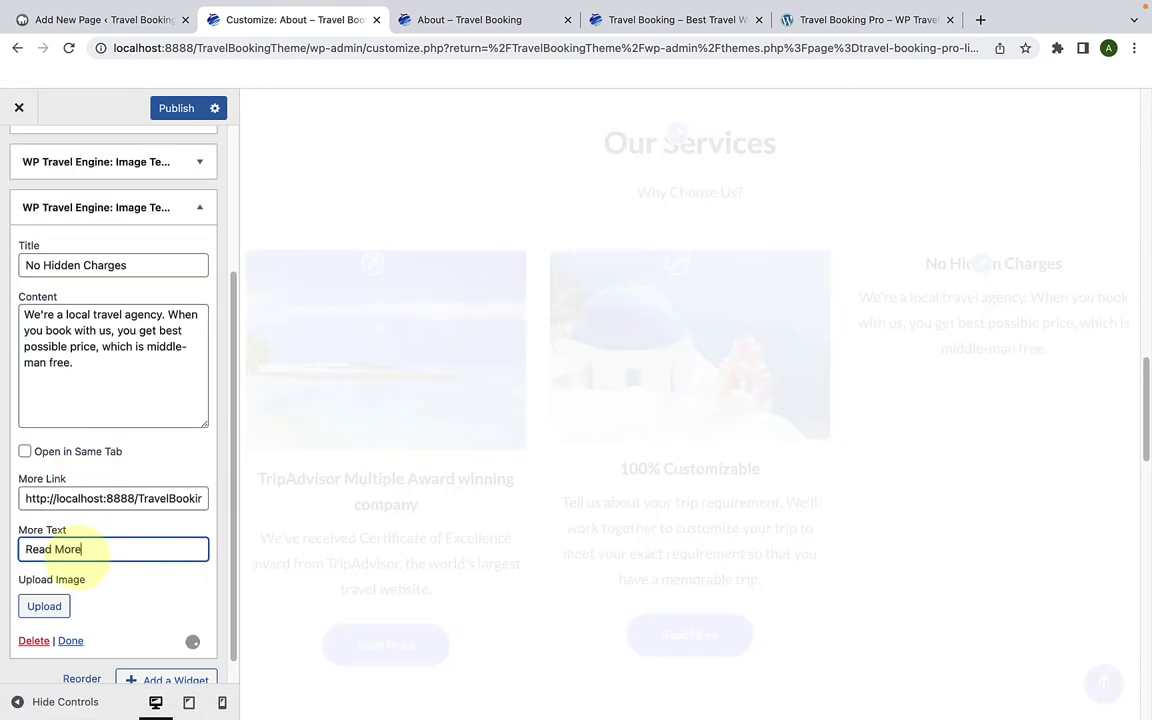
{"action": "left_click", "coordinate": [58, 608]}
{"action": "scroll", "coordinate": [58, 612], "scroll_direction": "down", "scroll_amount": 10}
{"action": "left_click", "coordinate": [689, 541]}
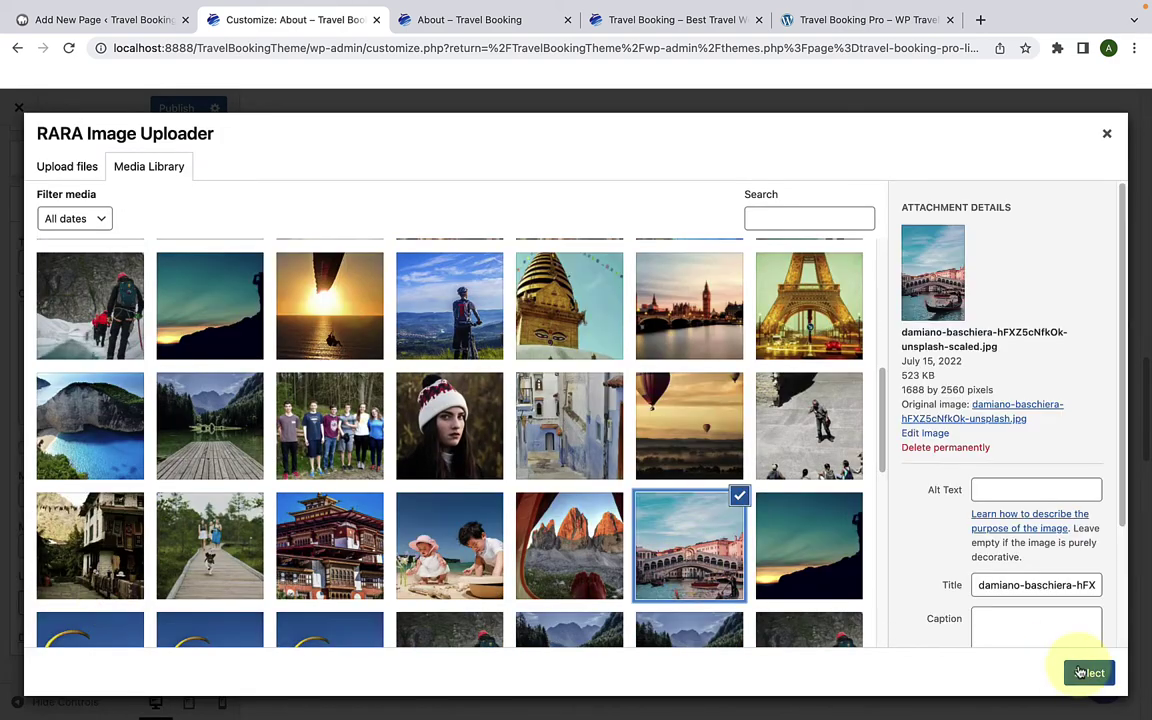
{"action": "left_click", "coordinate": [1089, 673]}
{"action": "scroll", "coordinate": [160, 535], "scroll_direction": "down", "scroll_amount": 4}
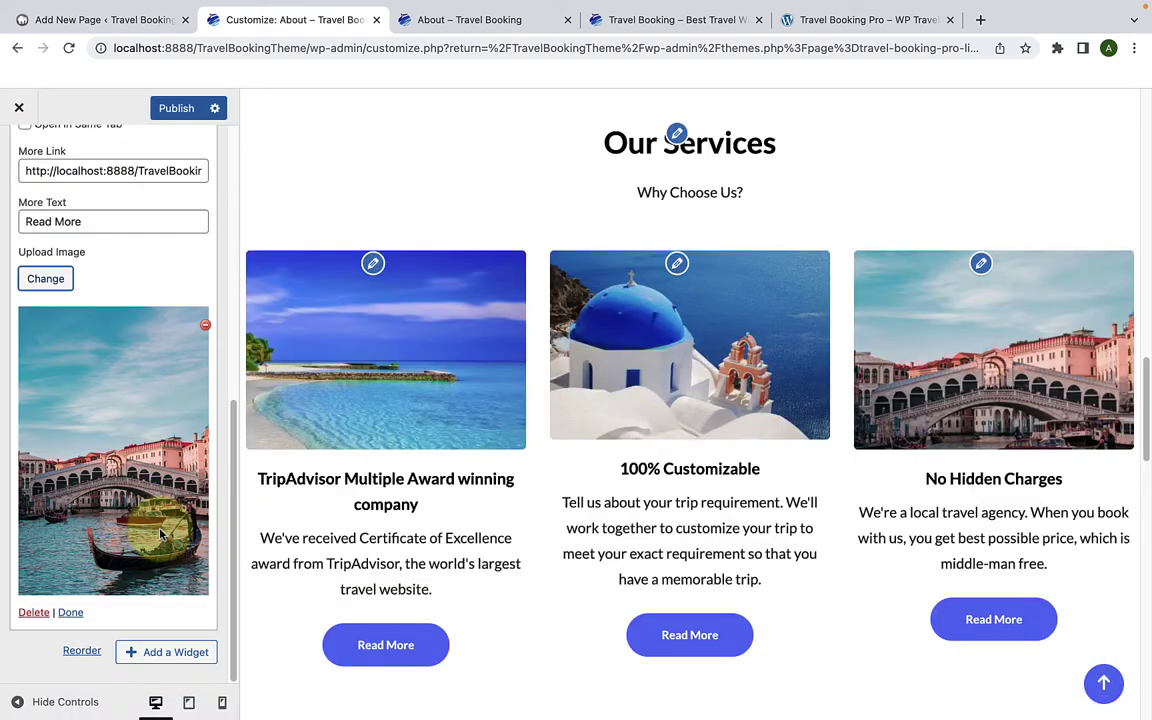
{"action": "left_click", "coordinate": [70, 612]}
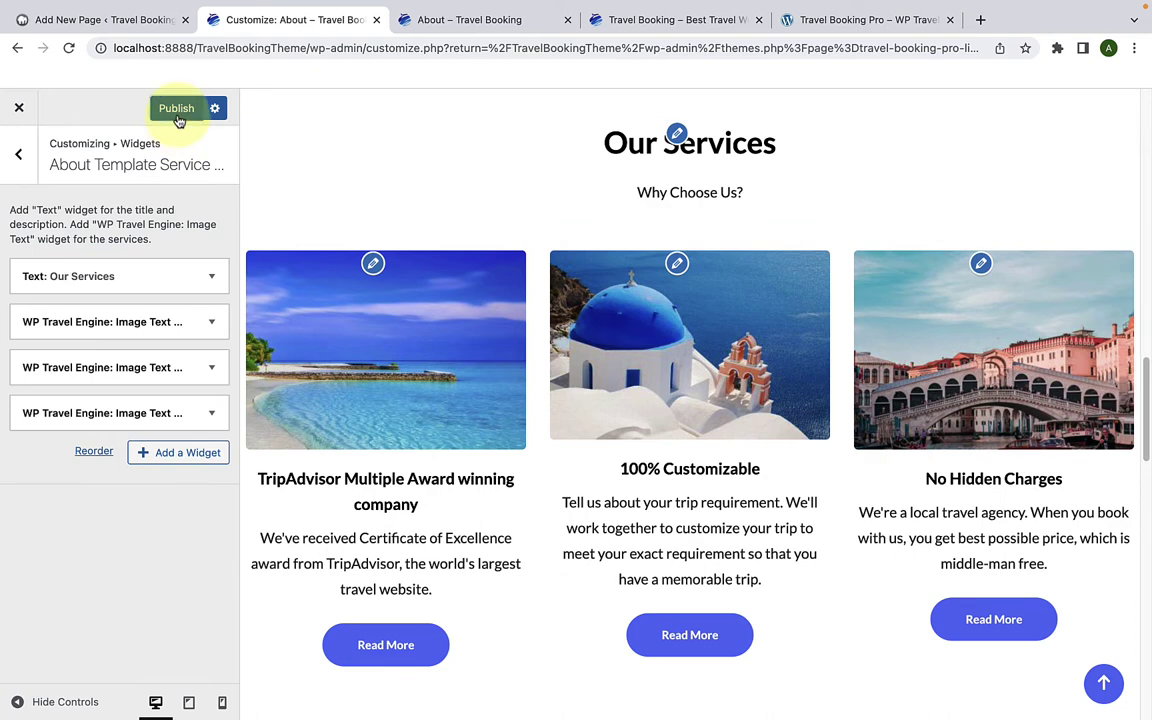
Step: Reload the live About page and check the new Our Services cards
{"action": "left_click", "coordinate": [430, 20]}
{"action": "scroll", "coordinate": [380, 221], "scroll_direction": "down", "scroll_amount": 2}
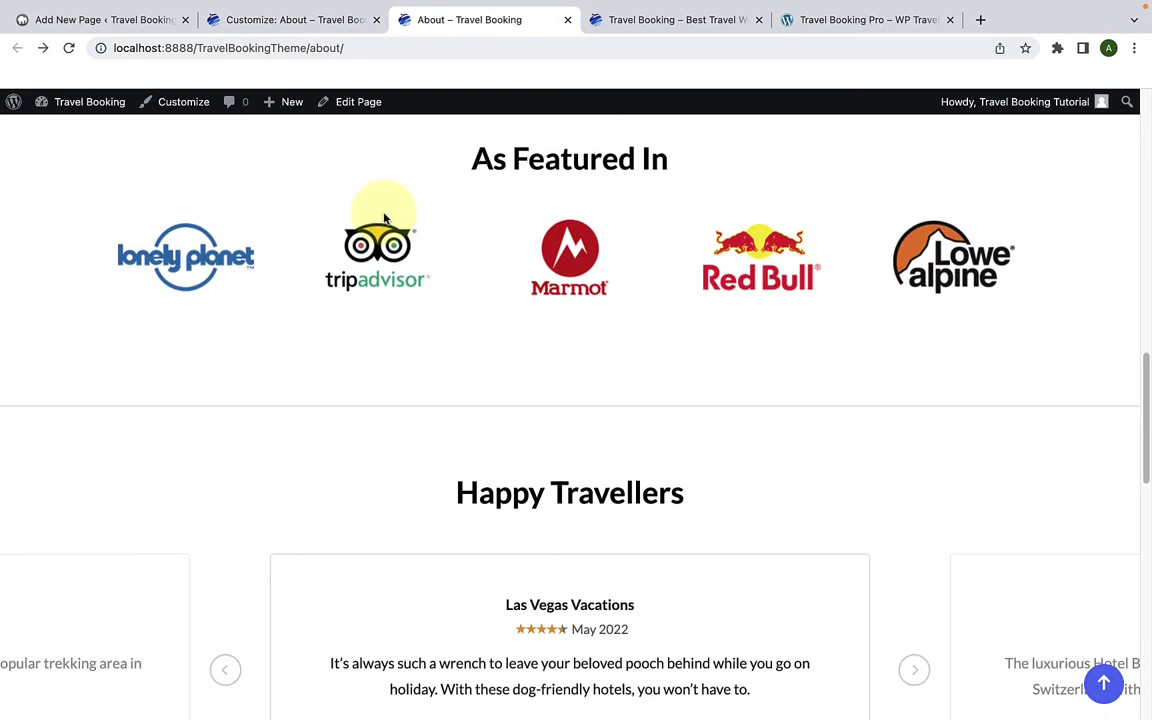
{"action": "scroll", "coordinate": [386, 220], "scroll_direction": "down", "scroll_amount": 3}
{"action": "scroll", "coordinate": [386, 220], "scroll_direction": "up", "scroll_amount": 1}
{"action": "left_click", "coordinate": [69, 48]}
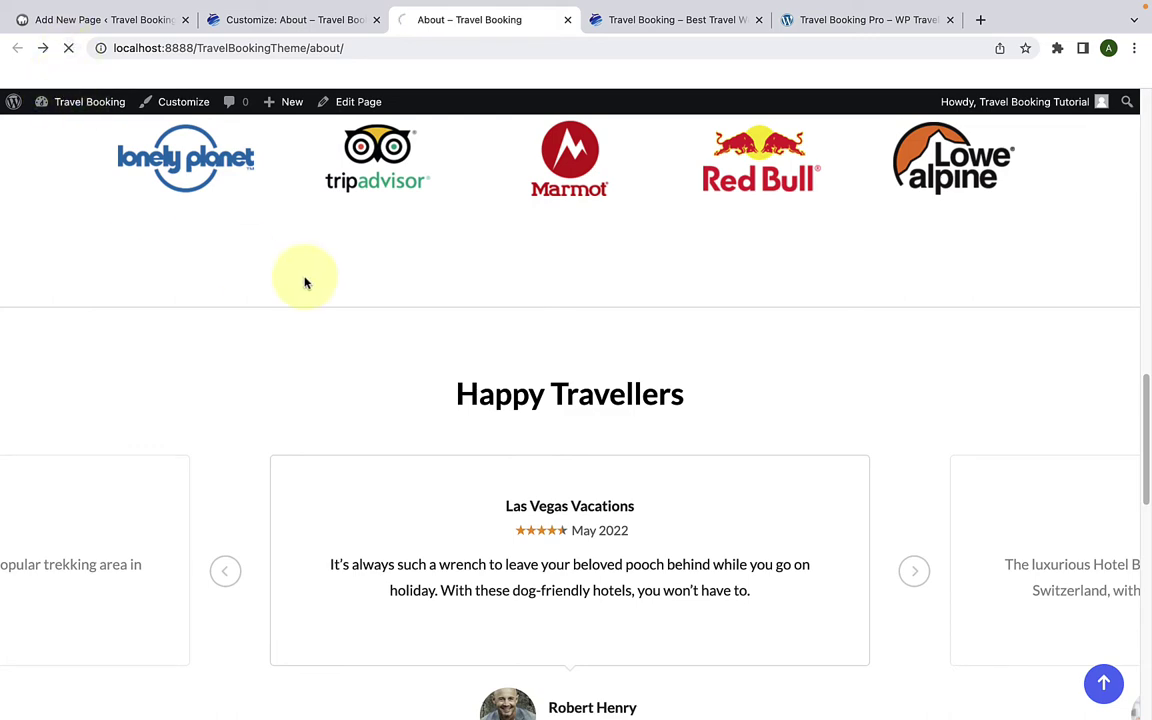
{"action": "scroll", "coordinate": [316, 316], "scroll_direction": "down", "scroll_amount": 5}
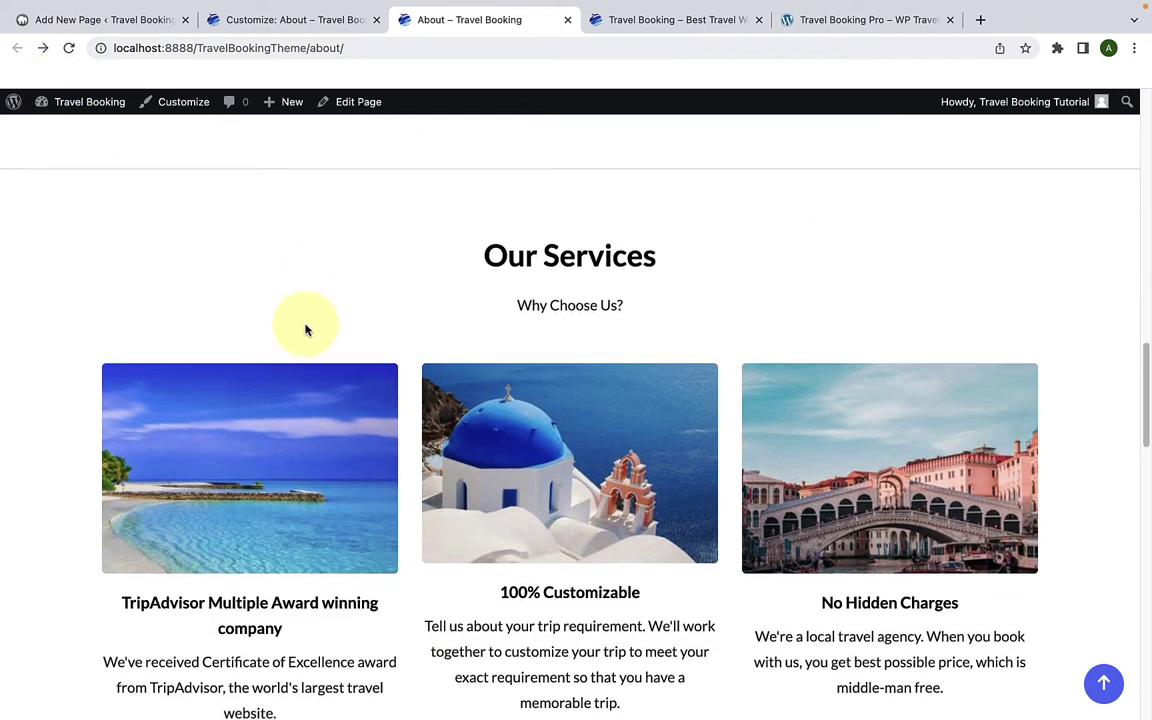
{"action": "scroll", "coordinate": [465, 393], "scroll_direction": "down", "scroll_amount": 1}
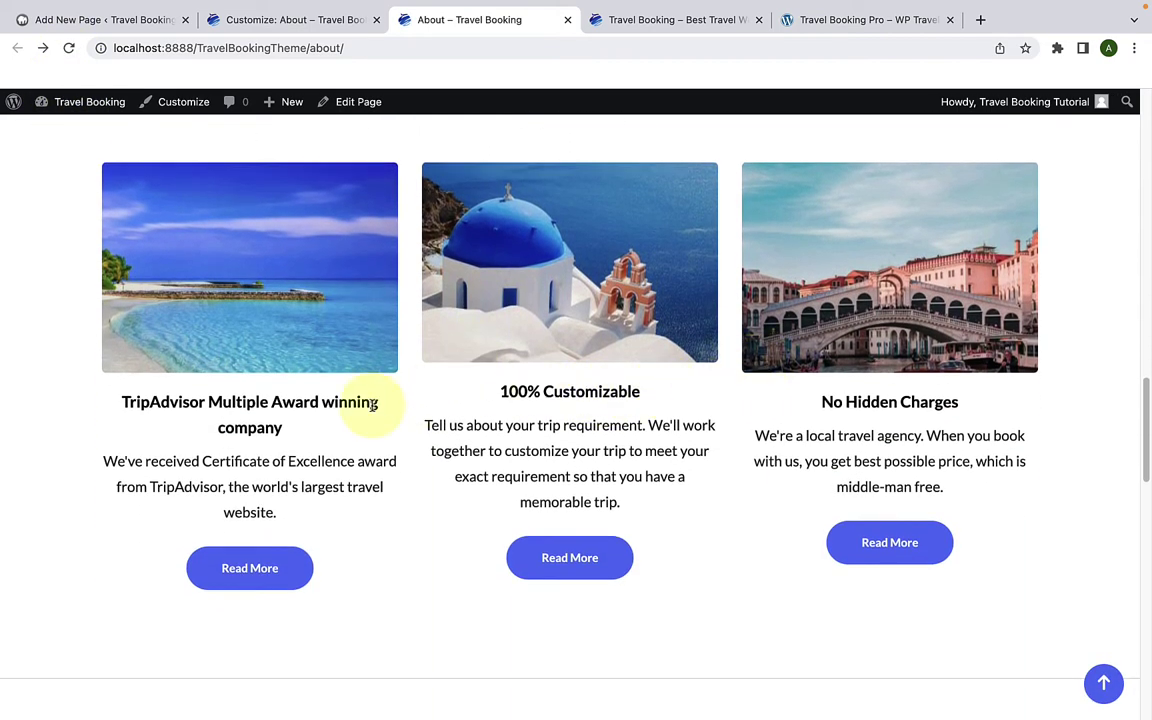
Step: Back in the Customizer, open the About template's Testimonial Section
{"action": "left_click", "coordinate": [278, 20]}
{"action": "left_click", "coordinate": [16, 168]}
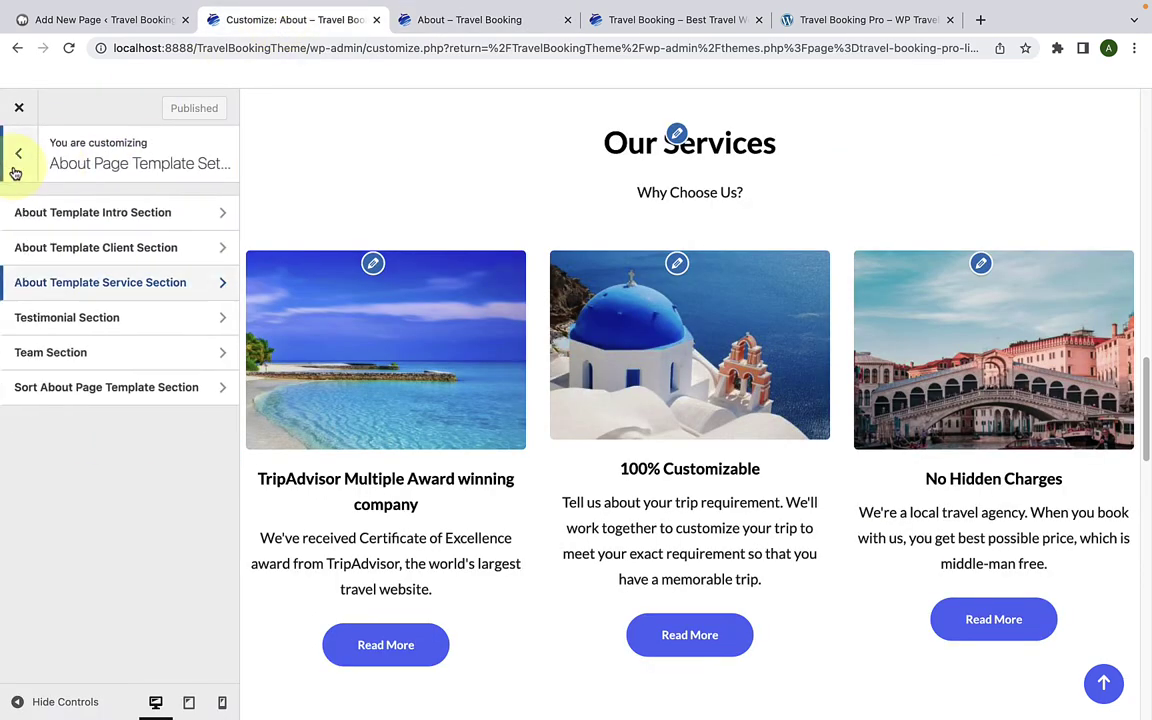
{"action": "left_click", "coordinate": [77, 316]}
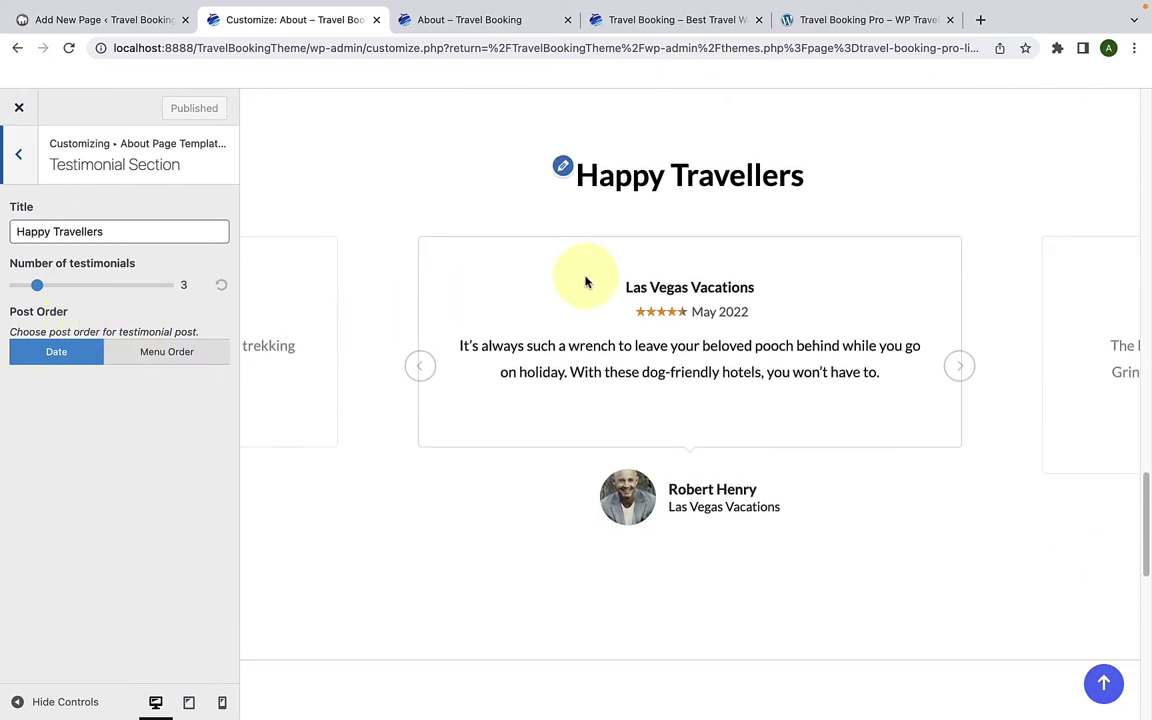
Step: Leave the testimonials at 3 per view, ordered by Date, and publish the customizer changes
{"action": "left_click", "coordinate": [951, 369]}
{"action": "left_click", "coordinate": [949, 368]}
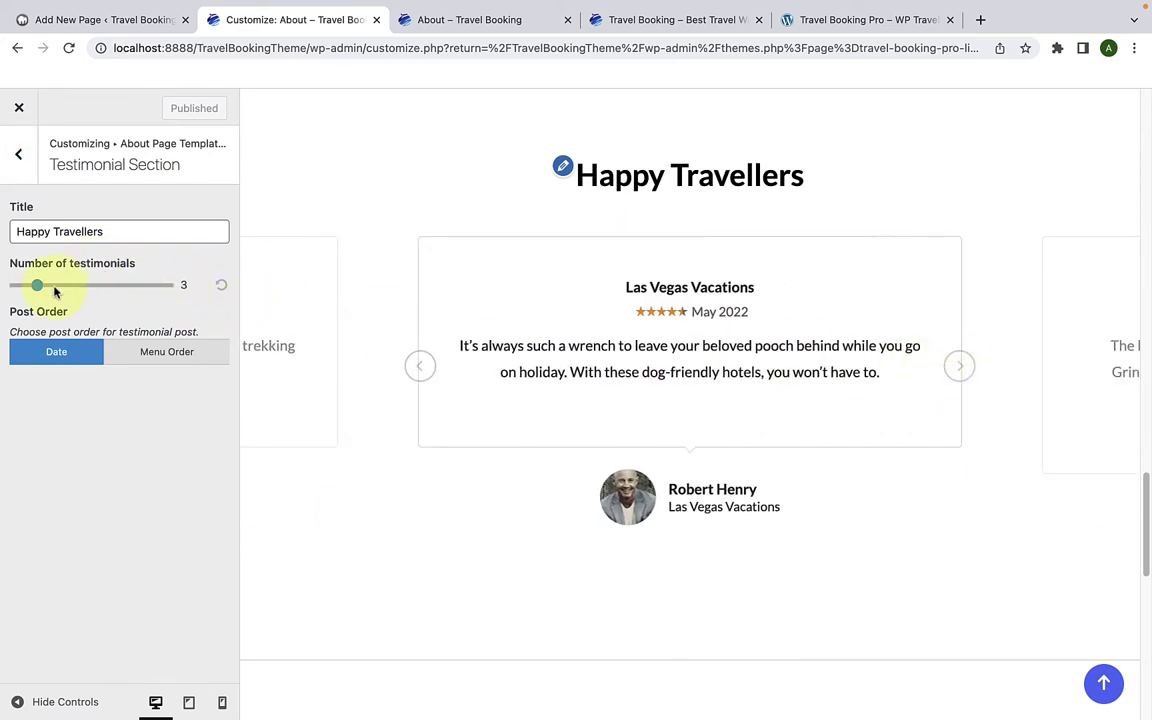
{"action": "mouse_move", "coordinate": [37, 287]}
{"action": "left_mouse_down"}
{"action": "mouse_move", "coordinate": [61, 288]}
{"action": "mouse_move", "coordinate": [27, 288]}
{"action": "left_mouse_up"}
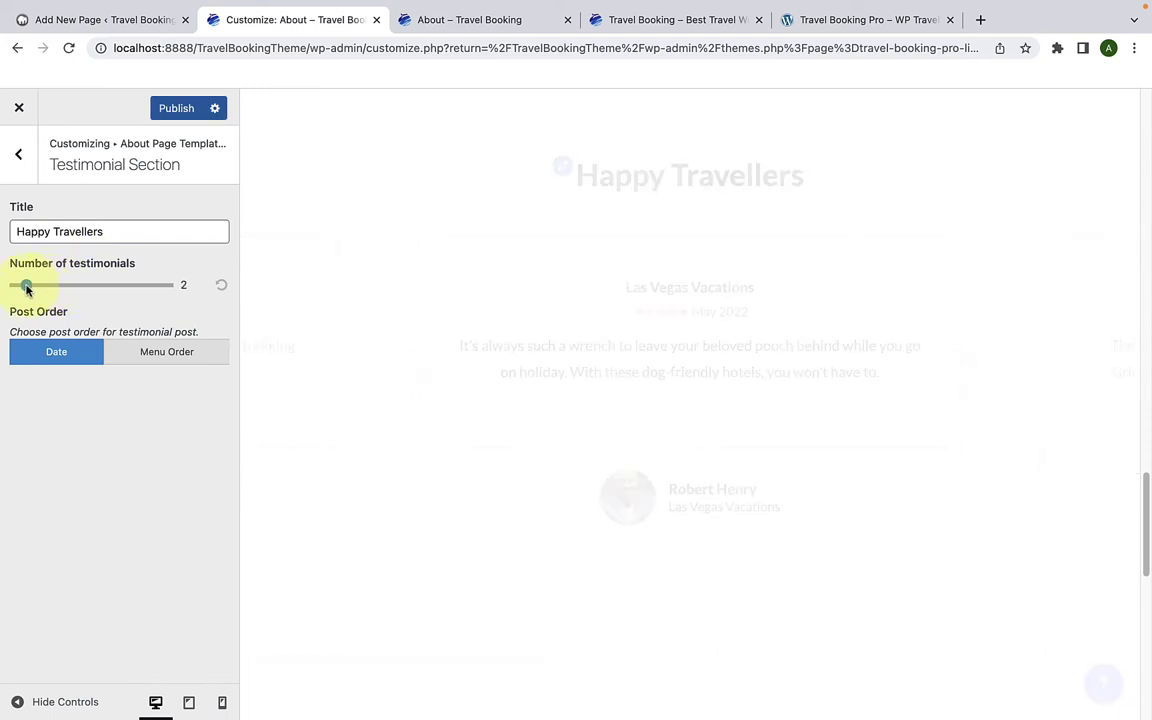
{"action": "left_click", "coordinate": [223, 288]}
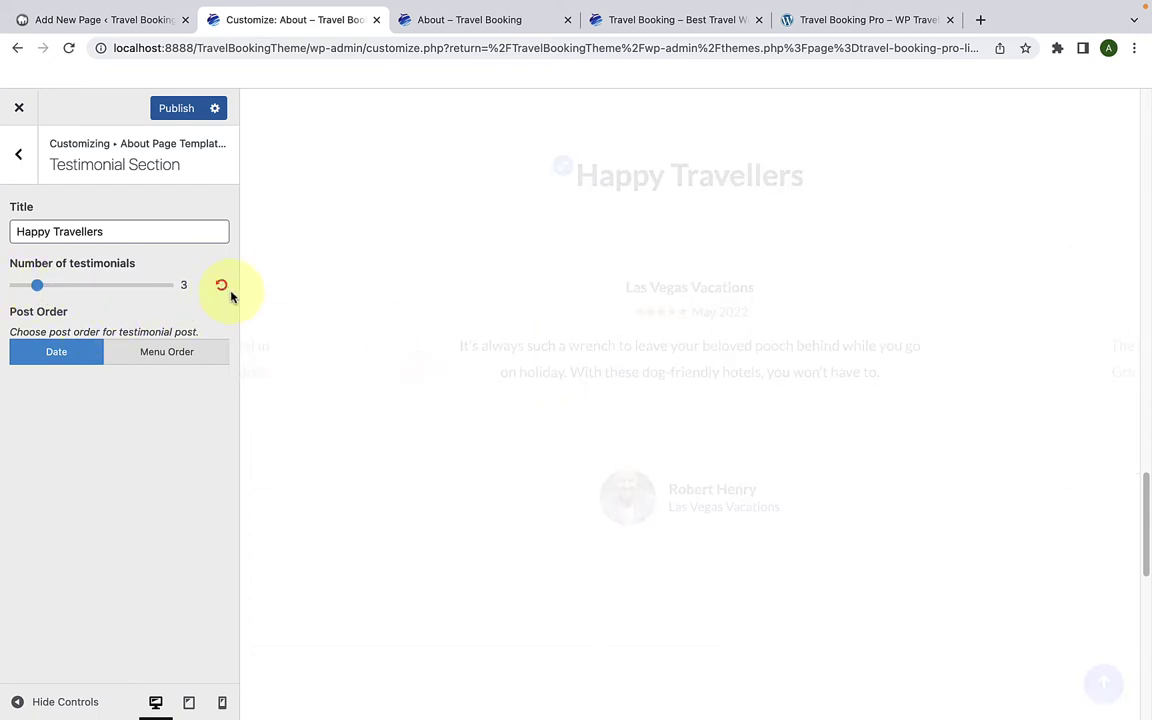
{"action": "left_click", "coordinate": [196, 366]}
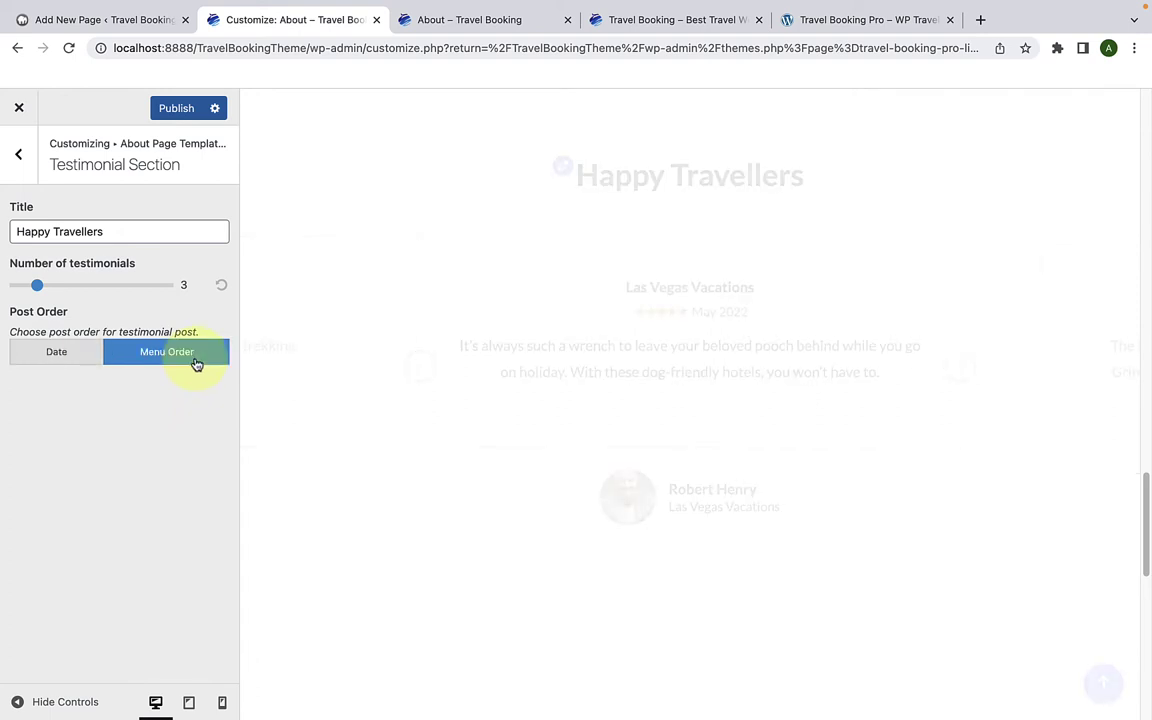
{"action": "left_click", "coordinate": [62, 358]}
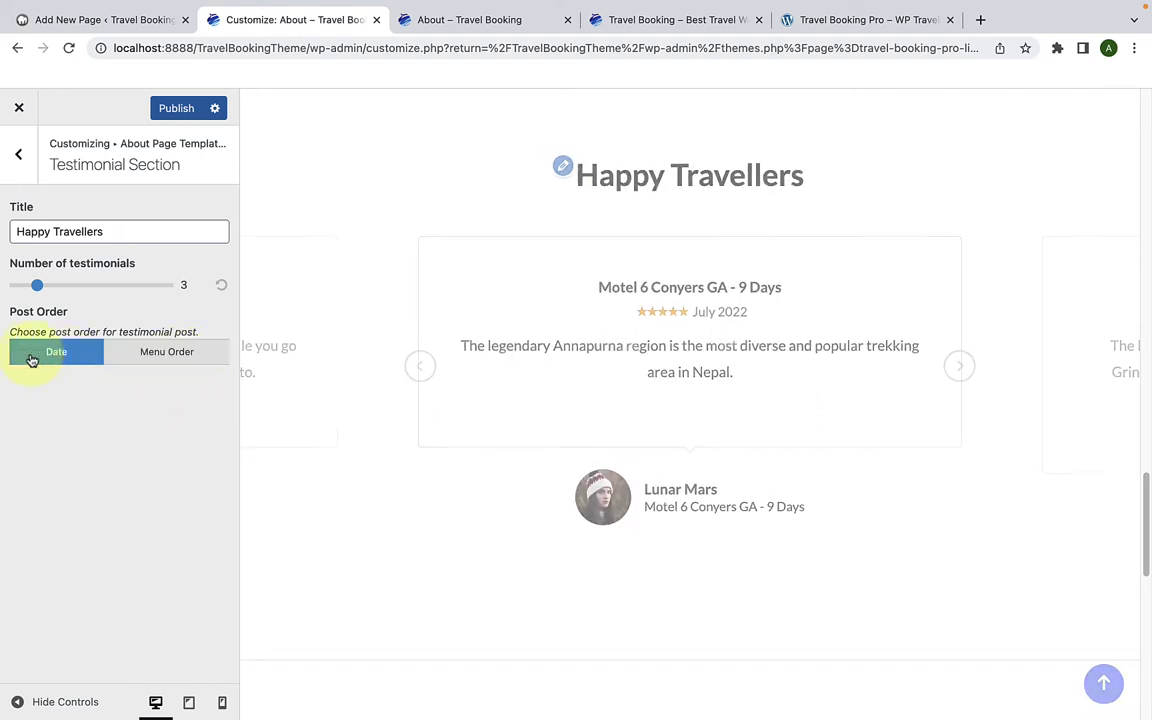
{"action": "left_click", "coordinate": [165, 111]}
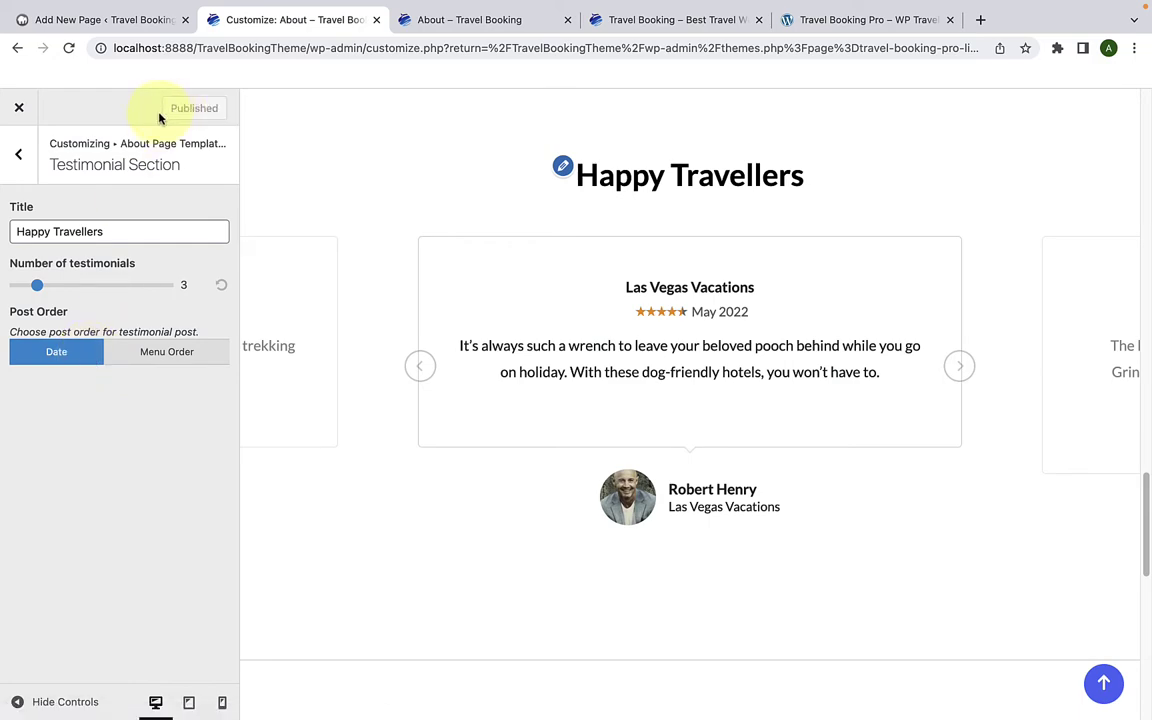
Step: Check the live About page and the Team Section settings, then return to the About page editor
{"action": "left_click", "coordinate": [460, 20]}
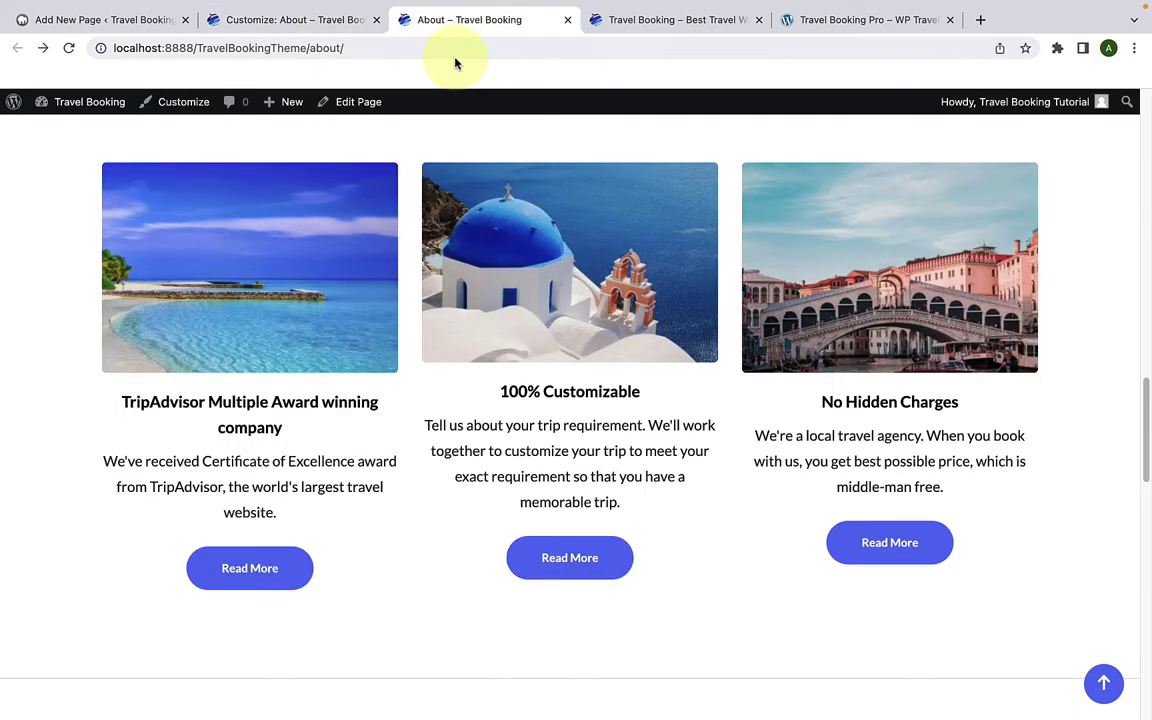
{"action": "scroll", "coordinate": [442, 388], "scroll_direction": "down", "scroll_amount": 5}
{"action": "scroll", "coordinate": [448, 383], "scroll_direction": "down", "scroll_amount": 3}
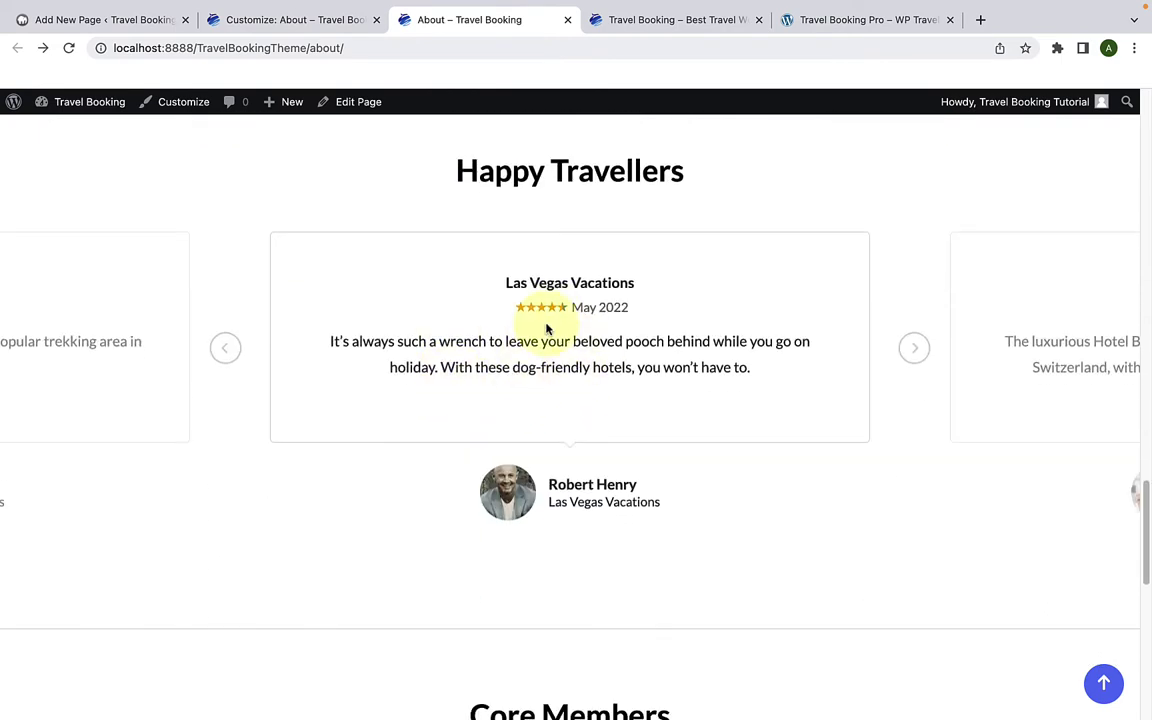
{"action": "left_click", "coordinate": [343, 22]}
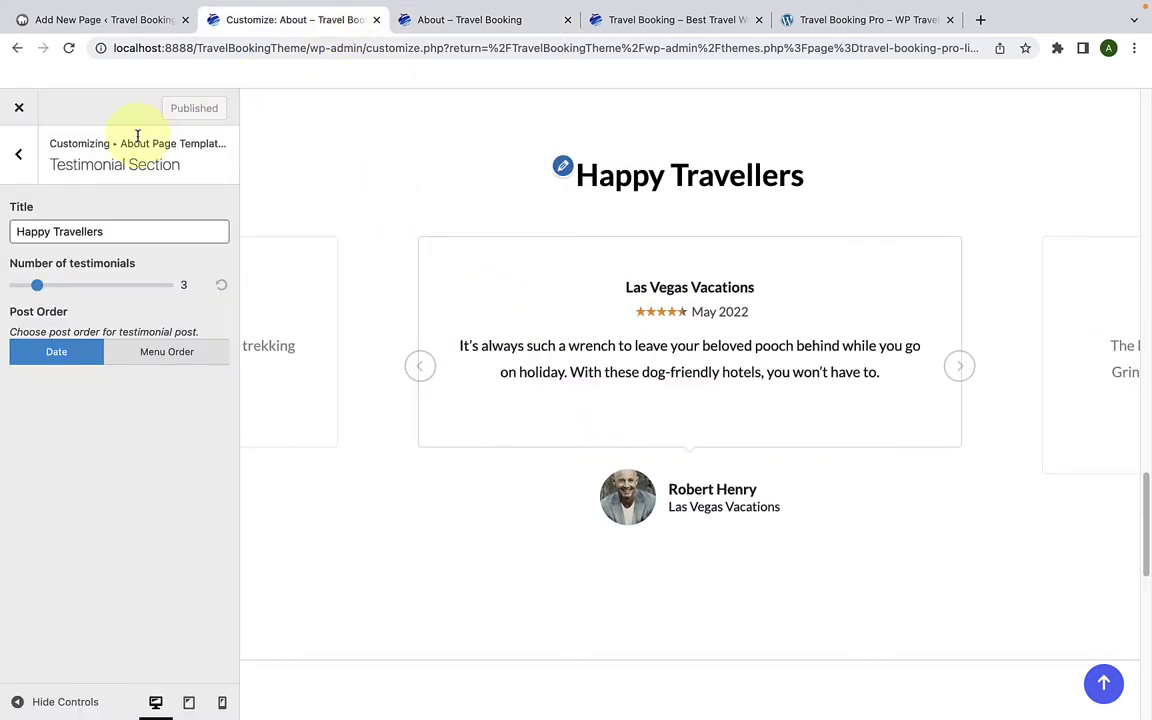
{"action": "left_click", "coordinate": [14, 154]}
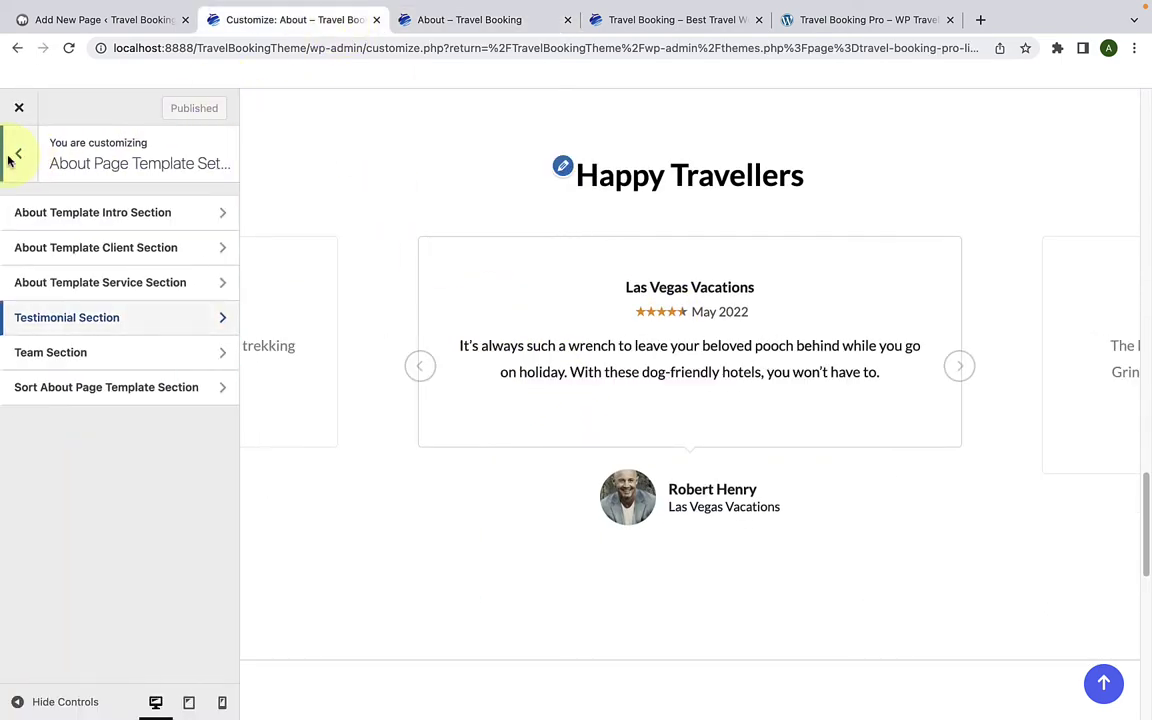
{"action": "left_click", "coordinate": [77, 353]}
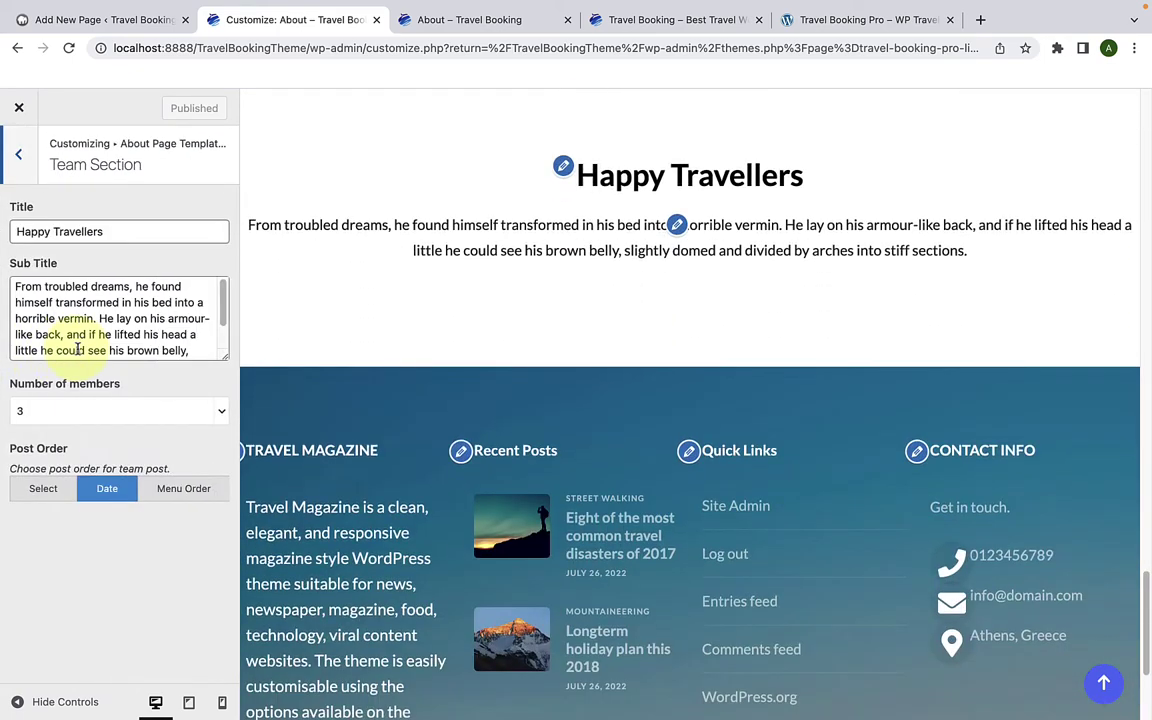
{"action": "scroll", "coordinate": [303, 323], "scroll_direction": "up", "scroll_amount": 3}
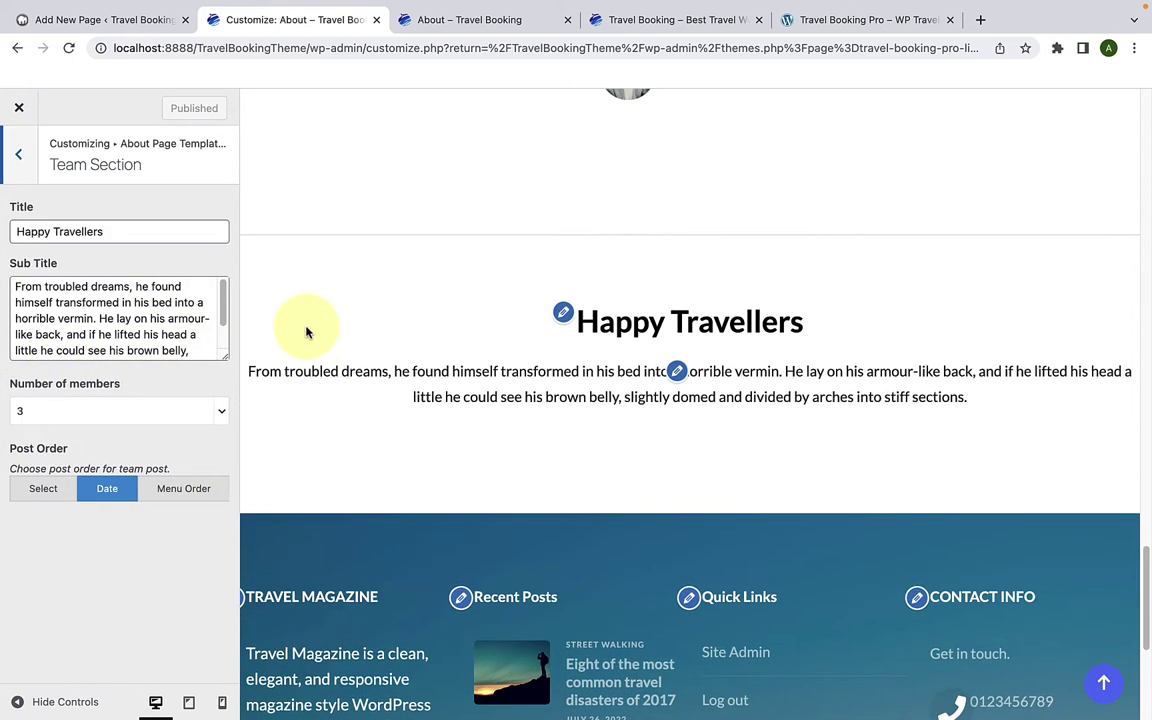
{"action": "scroll", "coordinate": [307, 332], "scroll_direction": "up", "scroll_amount": 2}
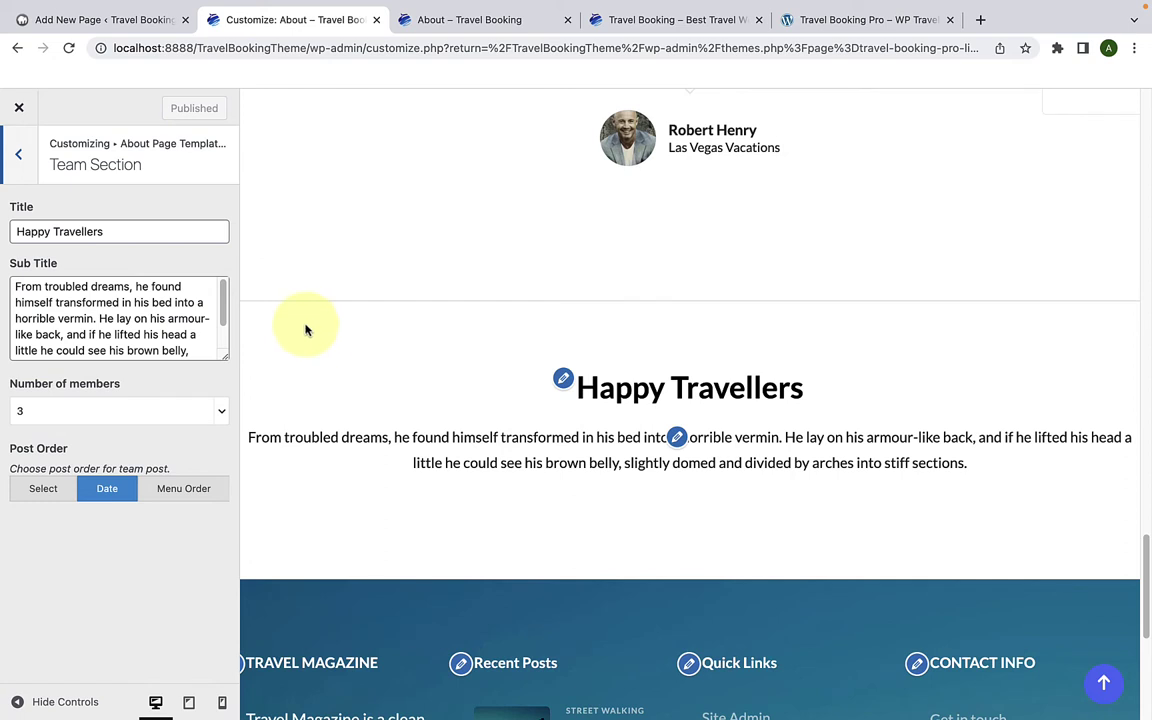
{"action": "left_click", "coordinate": [123, 32]}
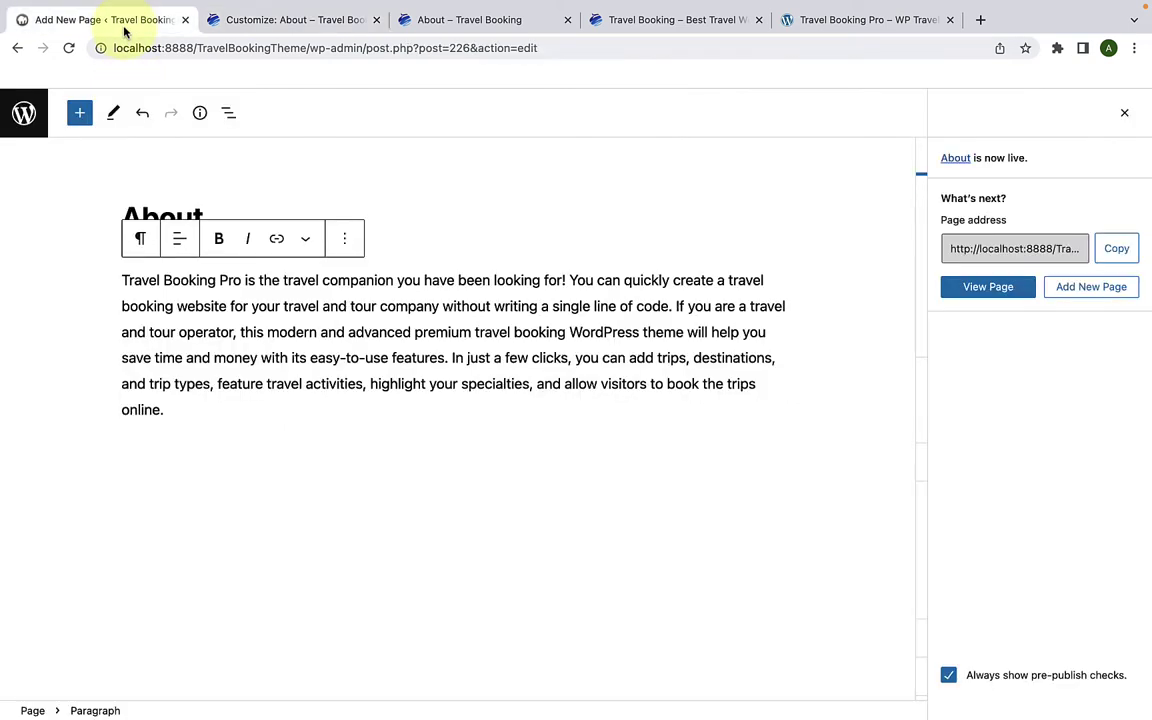
Step: Create a new Team entry titled with the member's pasted name and start its description
{"action": "left_click", "coordinate": [19, 50]}
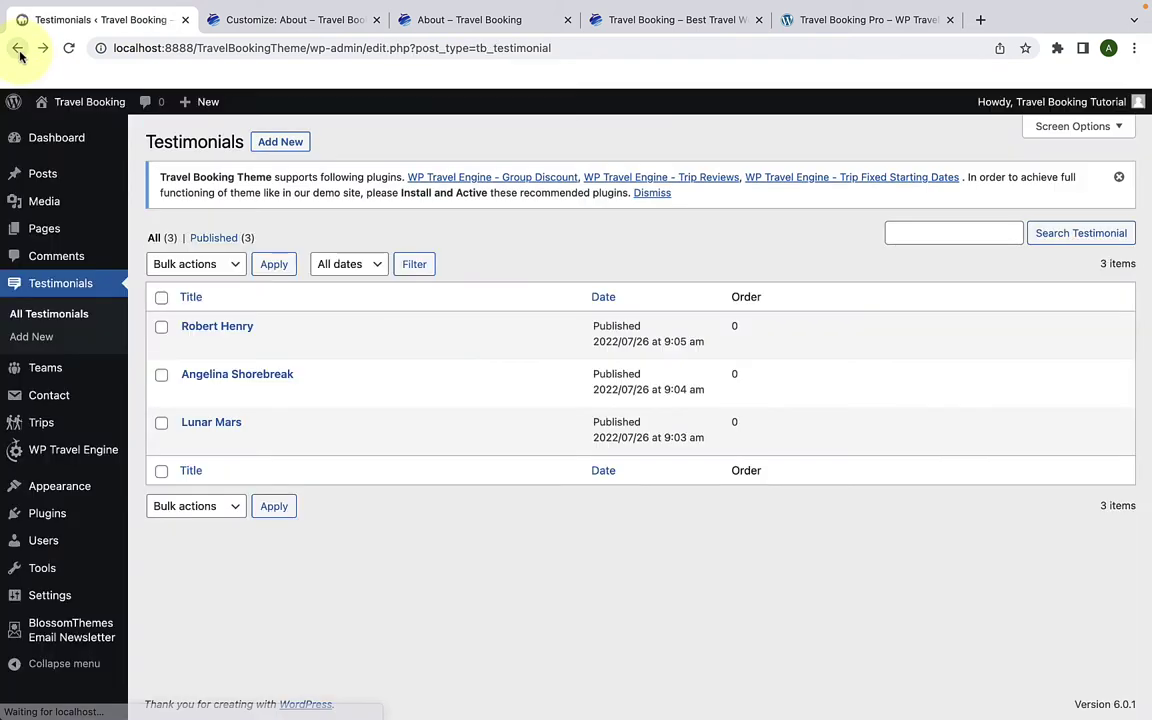
{"action": "mouse_move", "coordinate": [47, 365]}
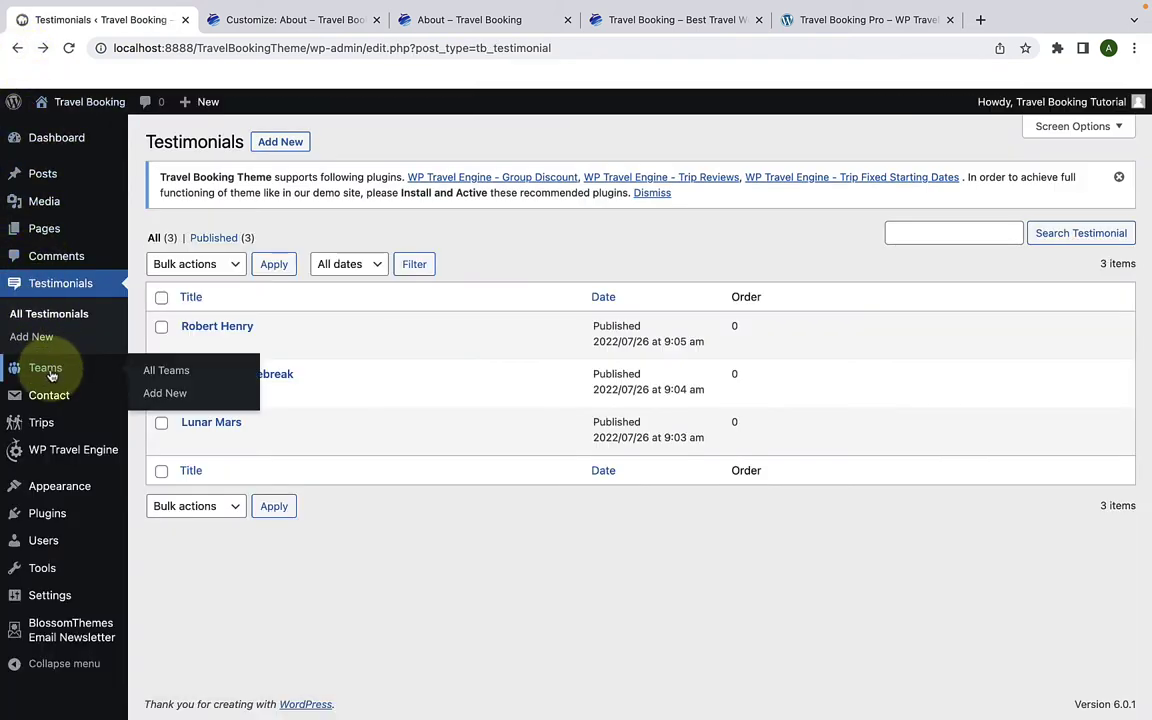
{"action": "left_click", "coordinate": [179, 396]}
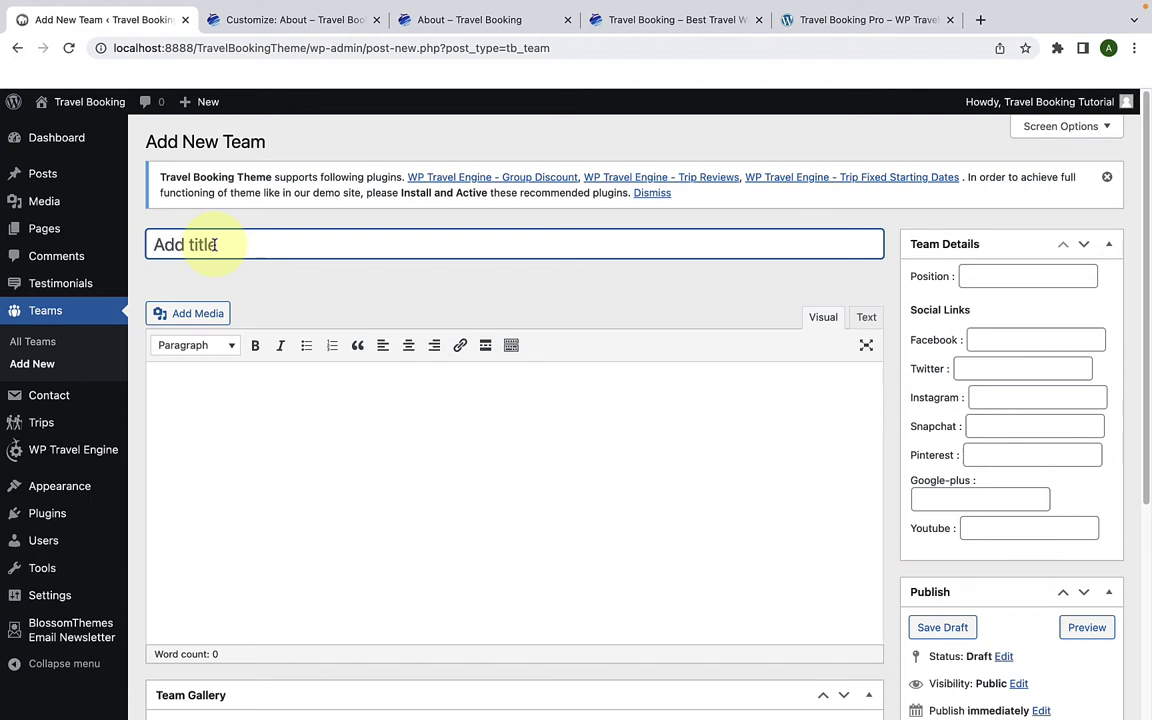
{"action": "type", "text": "Brian Jackson"}
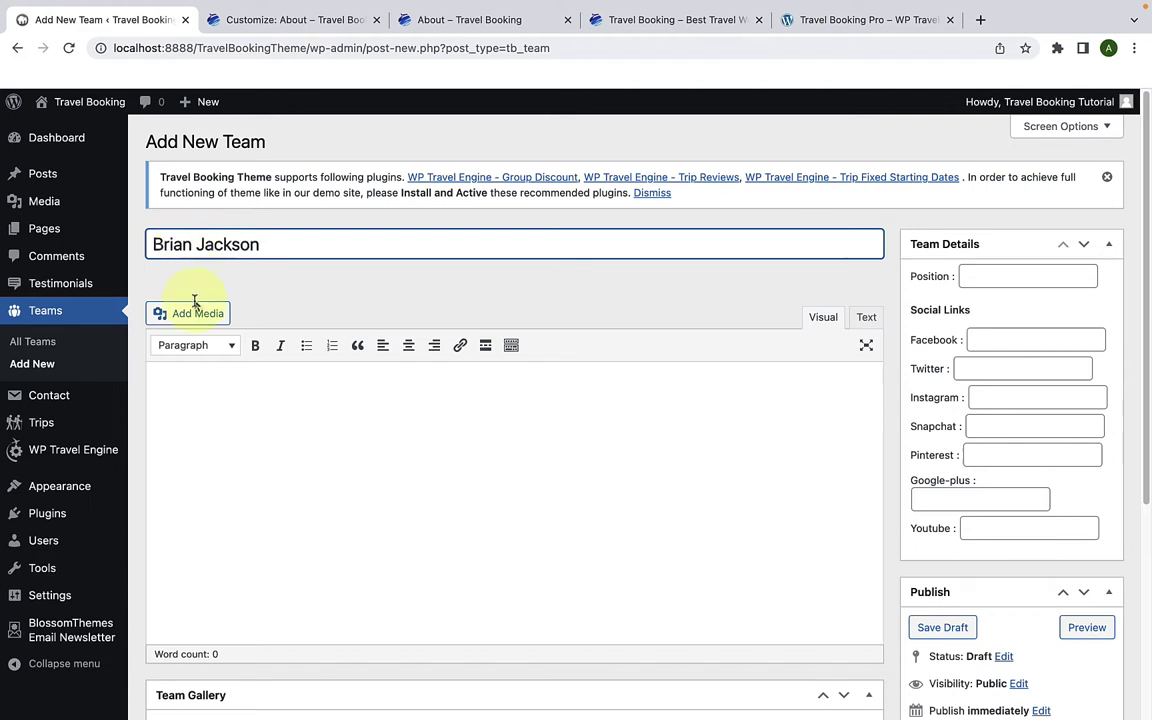
{"action": "left_click", "coordinate": [193, 422]}
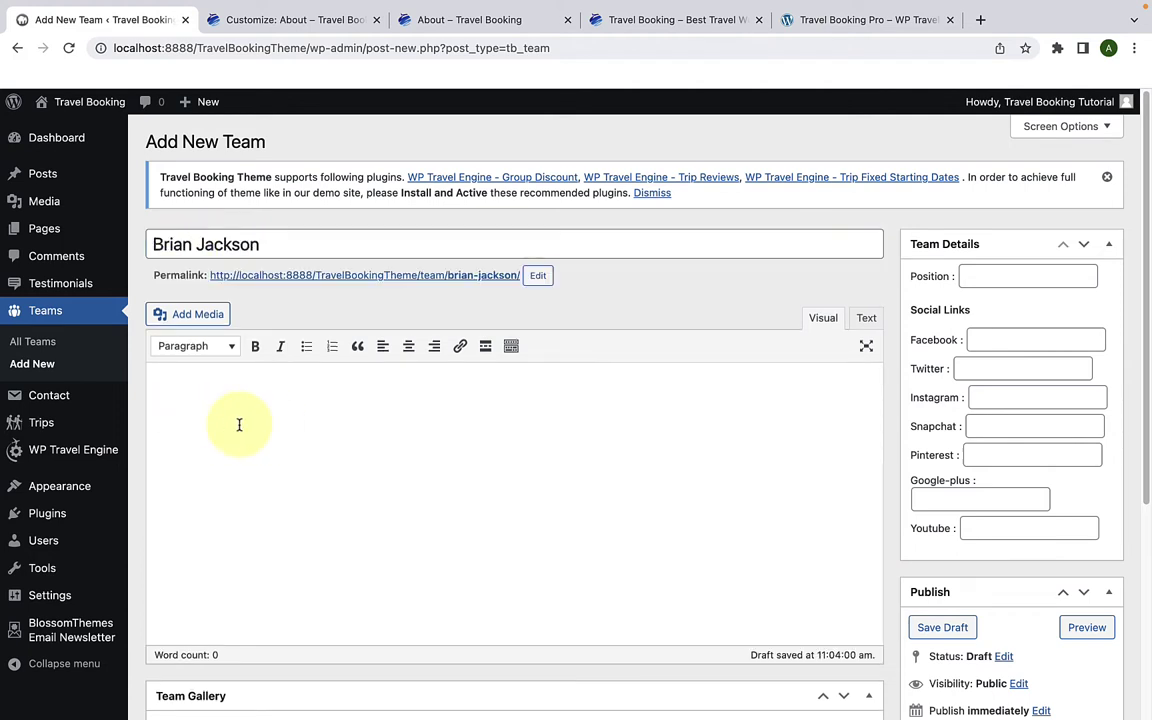
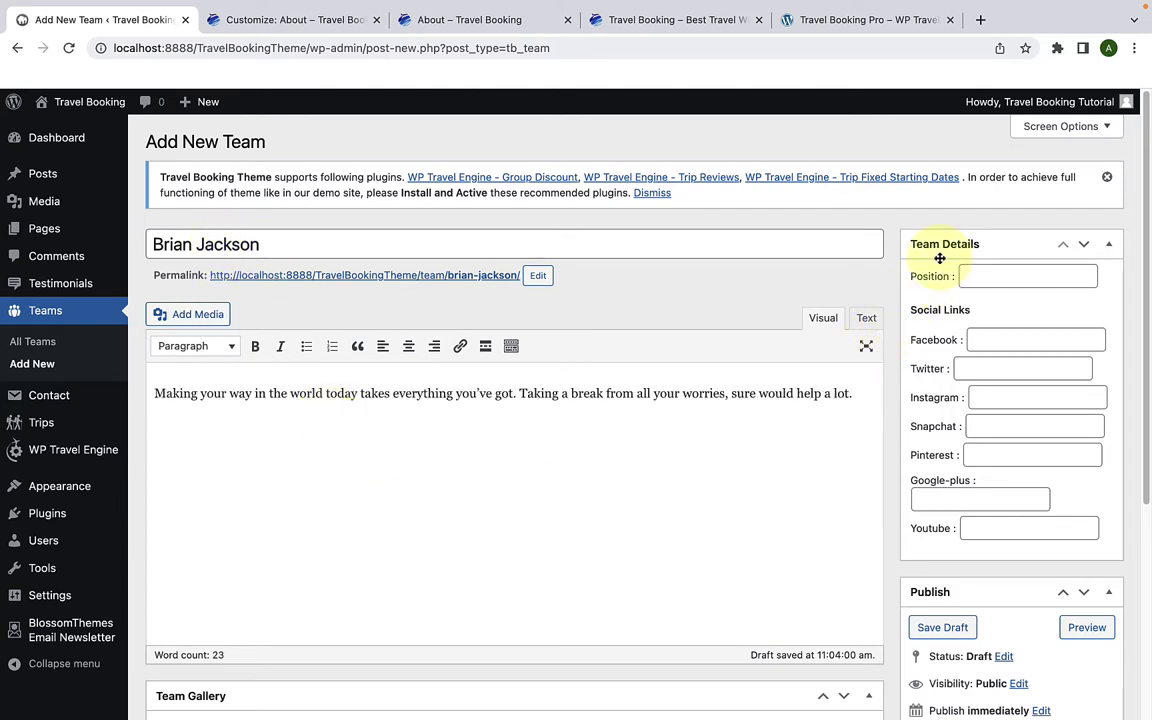
Step: Set the new team member's position to 'Founder and CEO'
{"action": "left_click", "coordinate": [997, 274]}
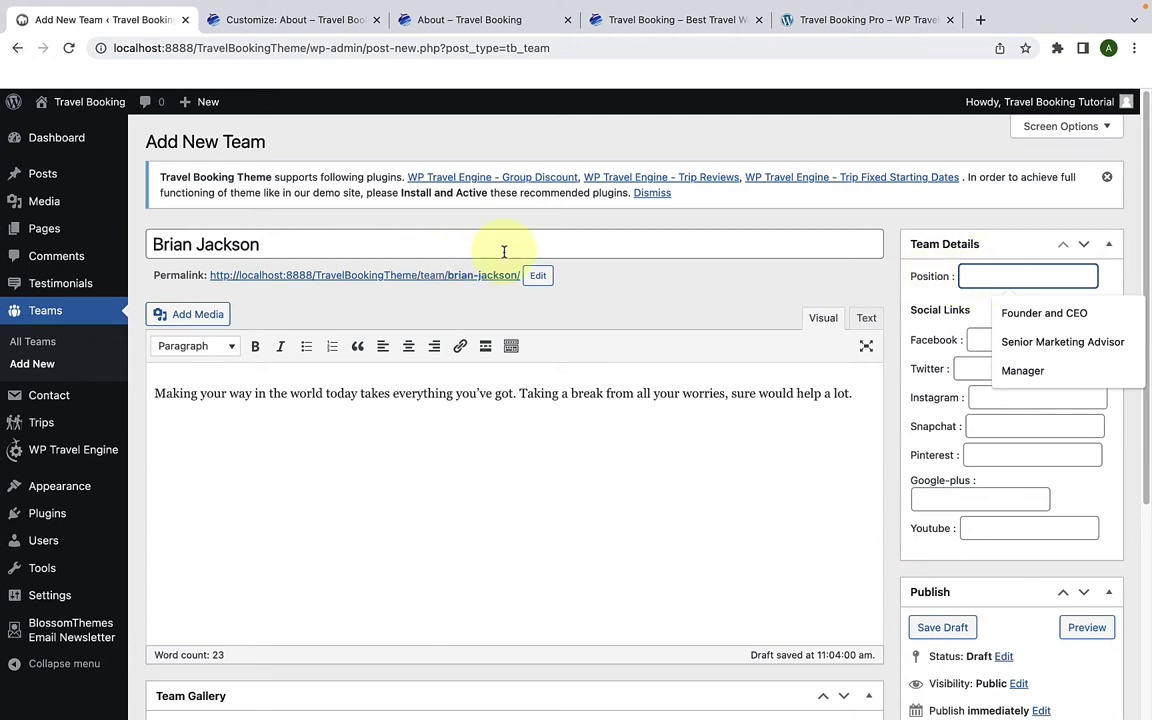
{"action": "type", "text": "Founde"}
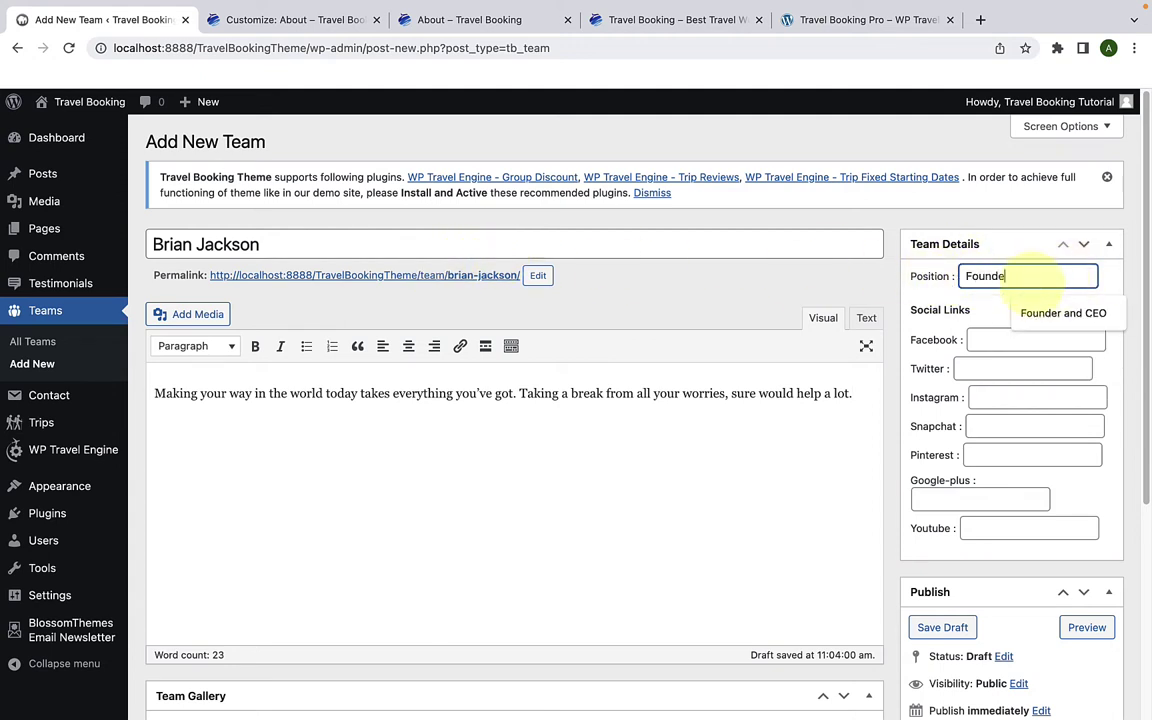
{"action": "type", "text": "r and CEO"}
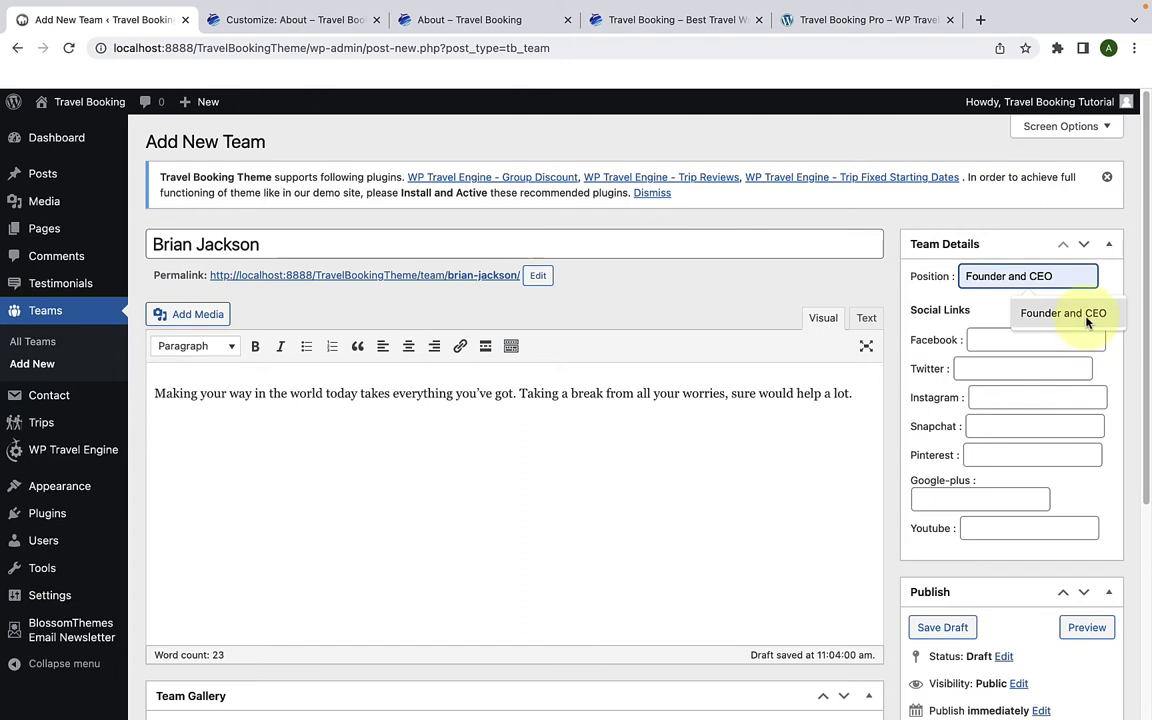
{"action": "left_click", "coordinate": [1092, 314]}
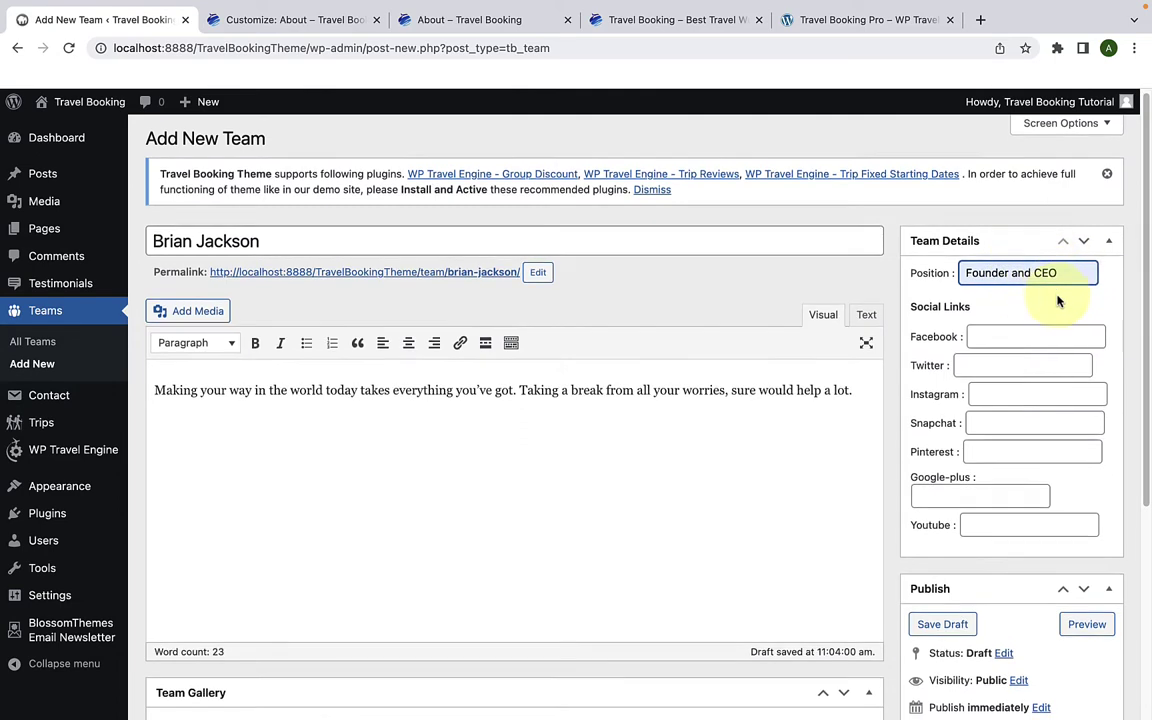
{"action": "scroll", "coordinate": [1045, 285], "scroll_direction": "down", "scroll_amount": 2}
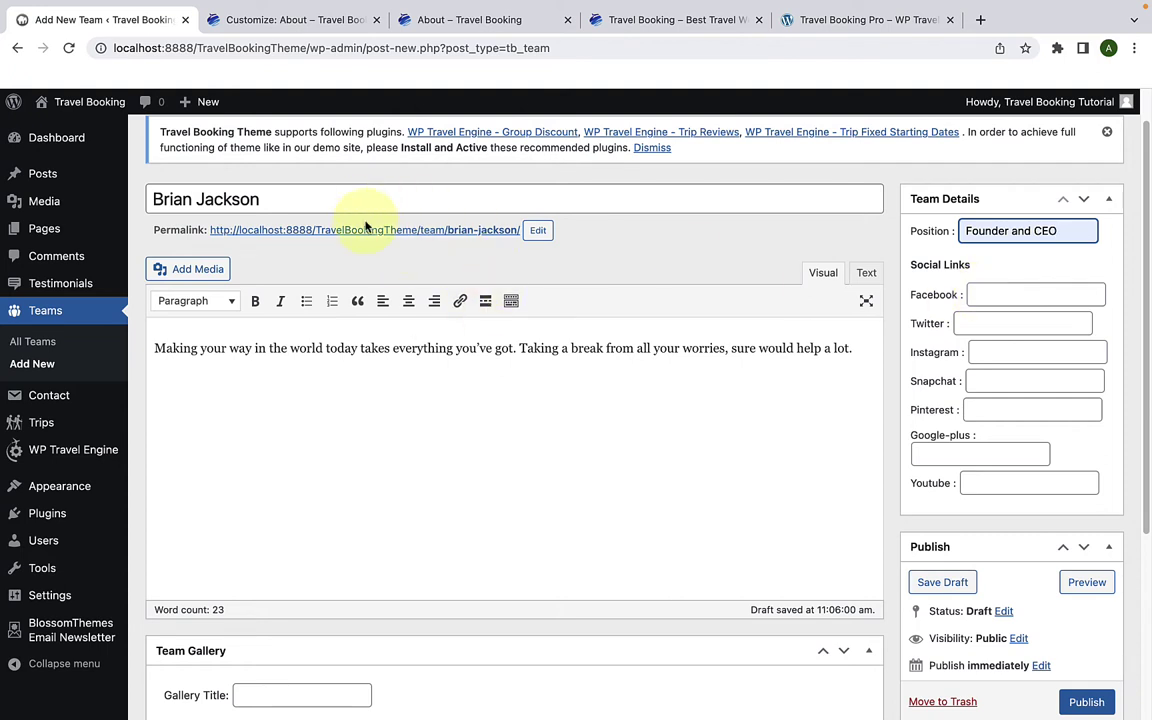
Step: Fill the seven social links: facebook.com, twitter.com, instagram.com, snapchat.com, pinterest.com, googleplus.com, youtube.com
{"action": "left_click", "coordinate": [1000, 297]}
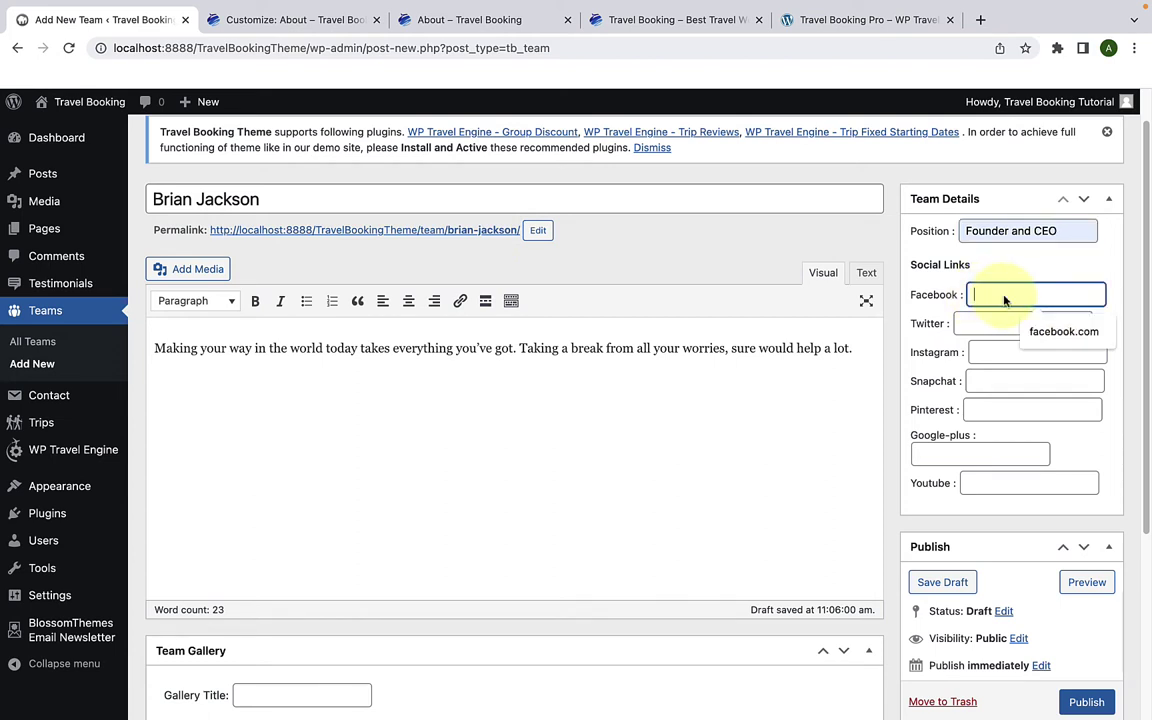
{"action": "left_click", "coordinate": [1058, 329]}
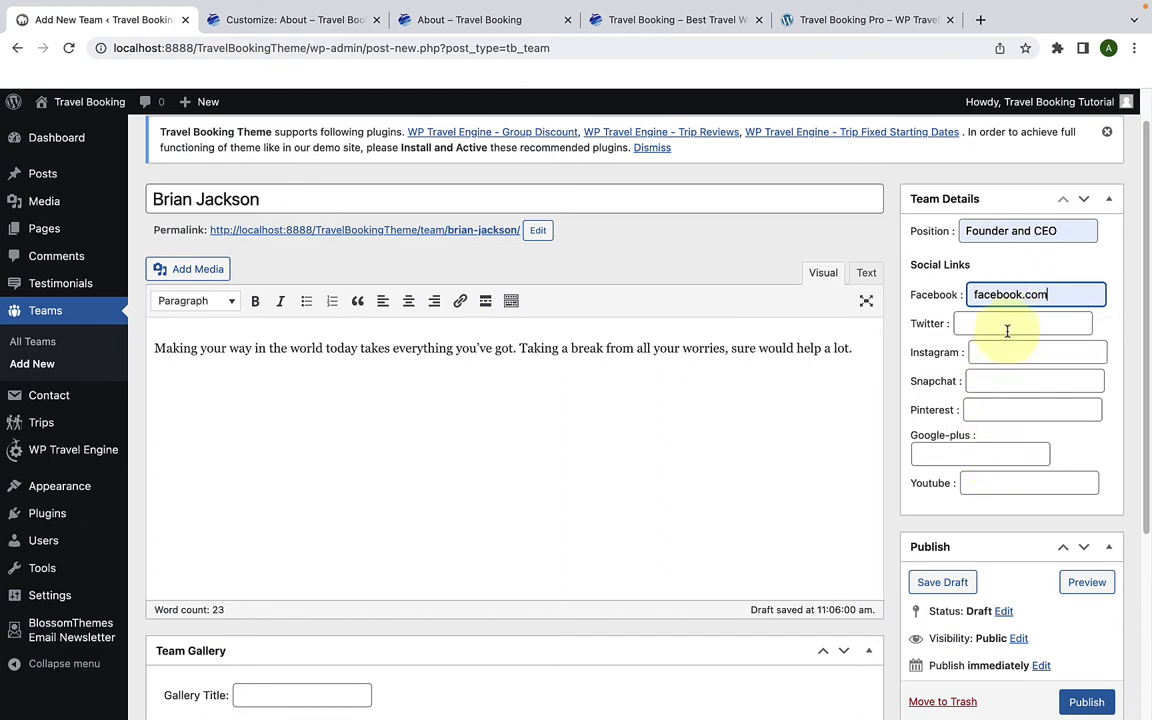
{"action": "left_click", "coordinate": [1007, 324]}
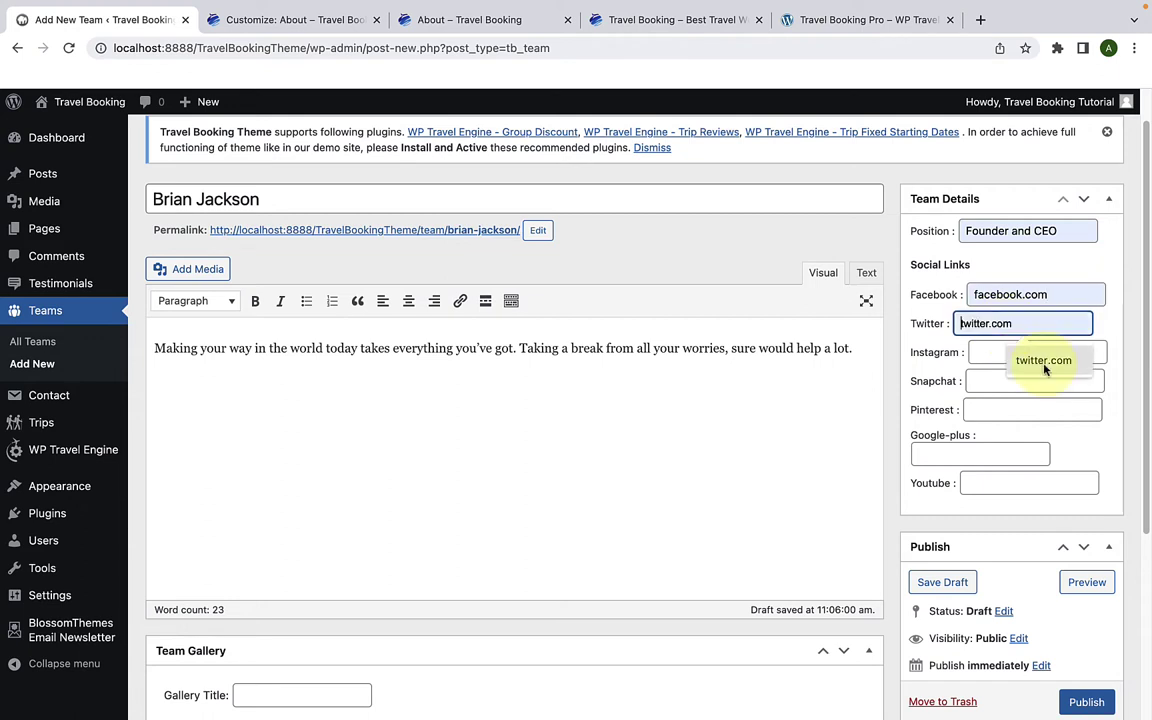
{"action": "left_click", "coordinate": [1041, 352]}
{"action": "left_click", "coordinate": [1003, 352]}
{"action": "left_click", "coordinate": [1029, 380]}
{"action": "left_click", "coordinate": [1030, 381]}
{"action": "left_click", "coordinate": [1030, 410]}
{"action": "left_click", "coordinate": [1030, 410]}
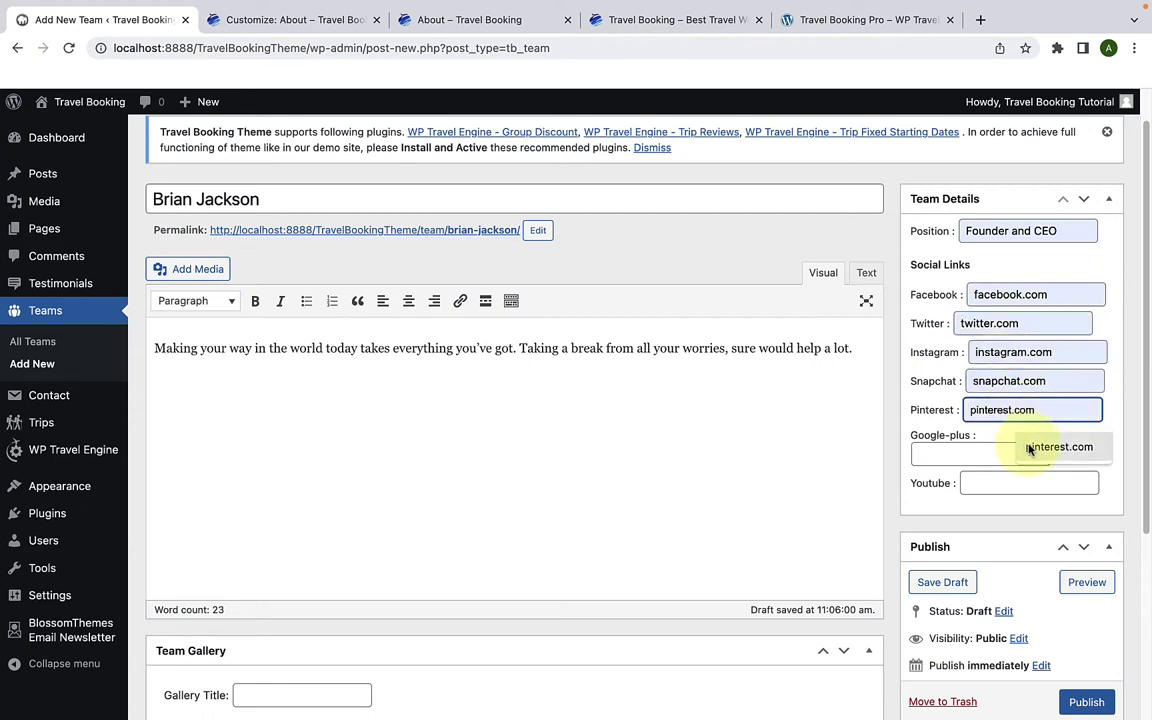
{"action": "left_click", "coordinate": [1028, 442]}
{"action": "left_click", "coordinate": [1000, 454]}
{"action": "left_click", "coordinate": [1015, 489]}
{"action": "left_click", "coordinate": [1028, 483]}
{"action": "left_click", "coordinate": [1028, 515]}
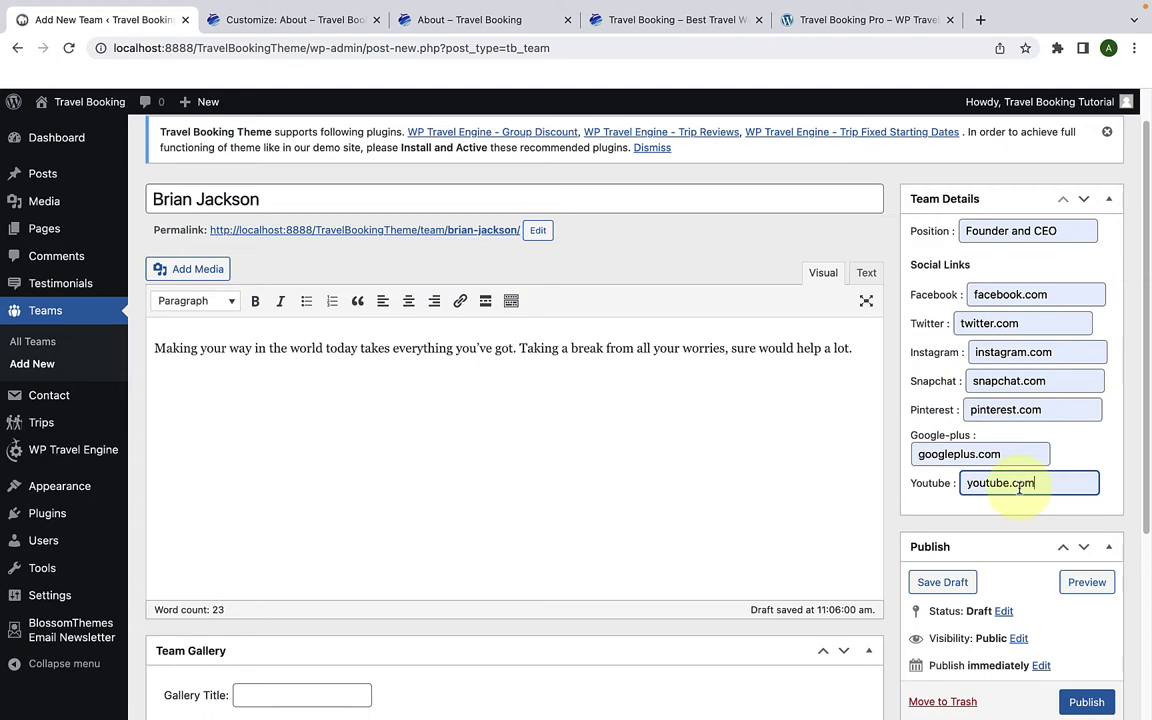
{"action": "scroll", "coordinate": [1019, 487], "scroll_direction": "down", "scroll_amount": 5}
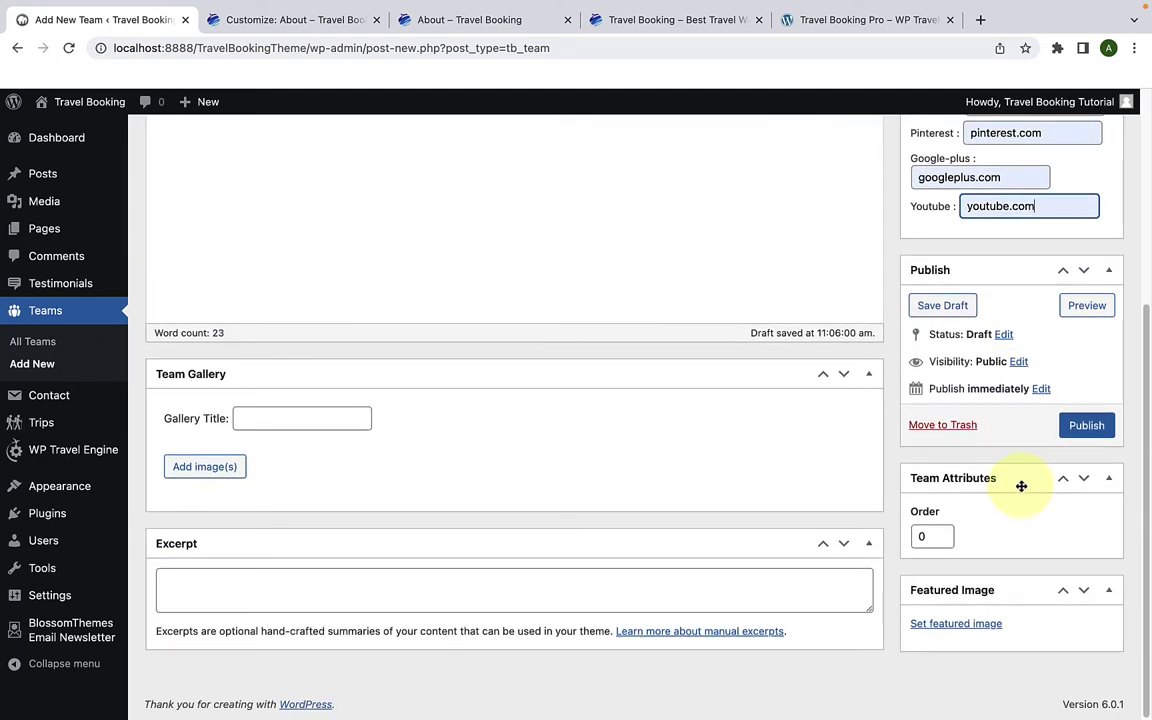
Step: Set the businessman photo as the team member's featured image
{"action": "left_click", "coordinate": [974, 627]}
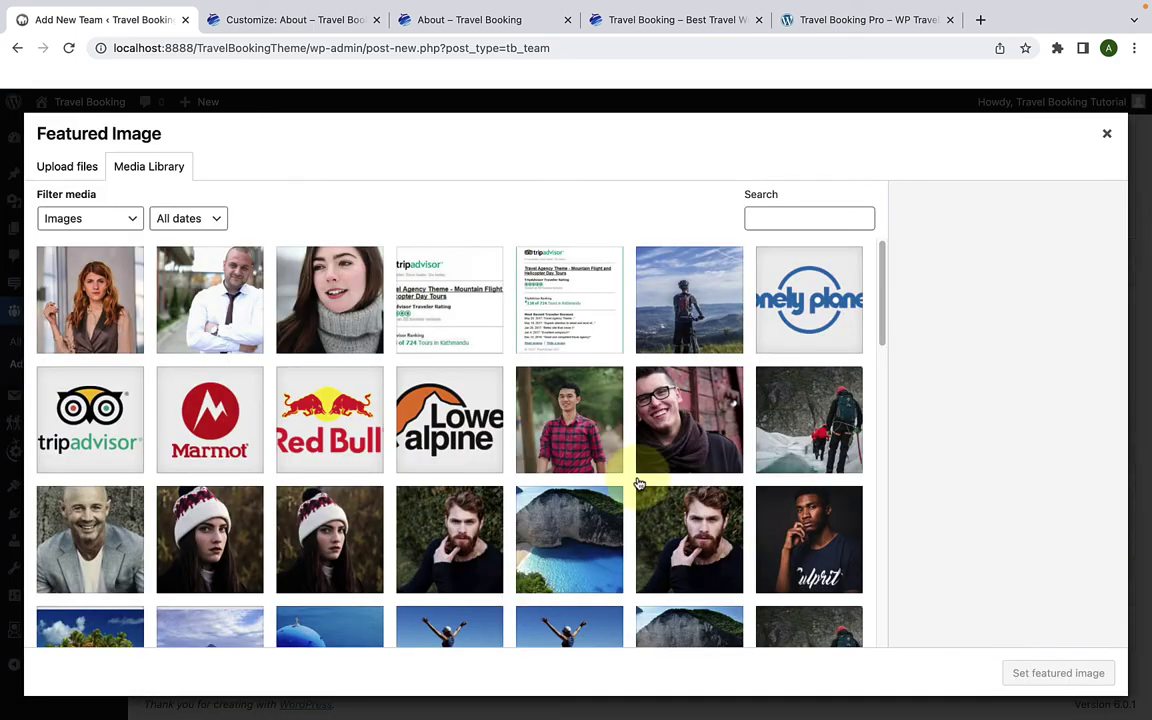
{"action": "left_click", "coordinate": [213, 306]}
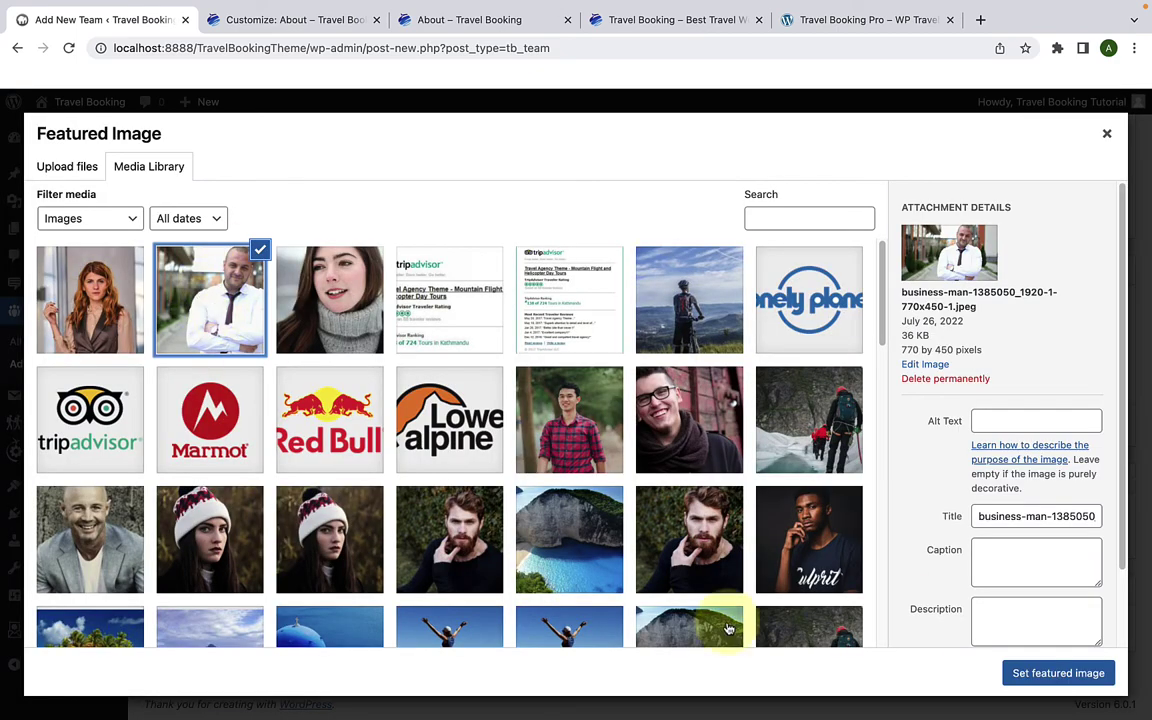
{"action": "left_click", "coordinate": [1030, 674]}
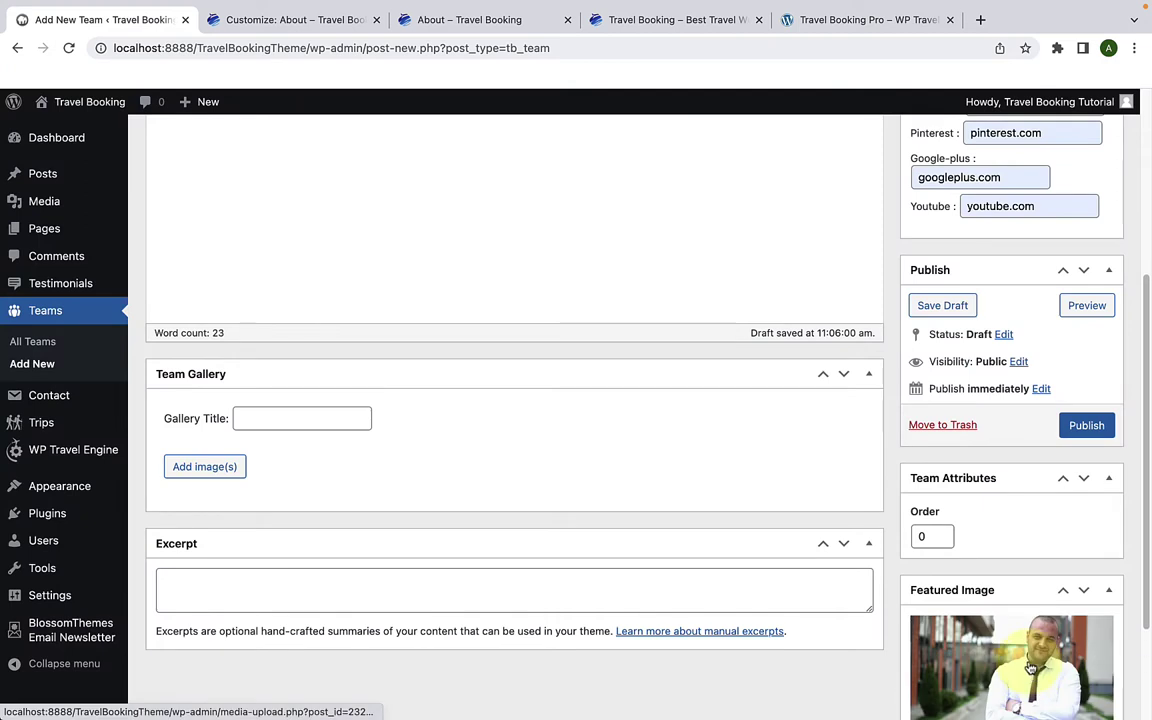
{"action": "scroll", "coordinate": [1028, 655], "scroll_direction": "down", "scroll_amount": 3}
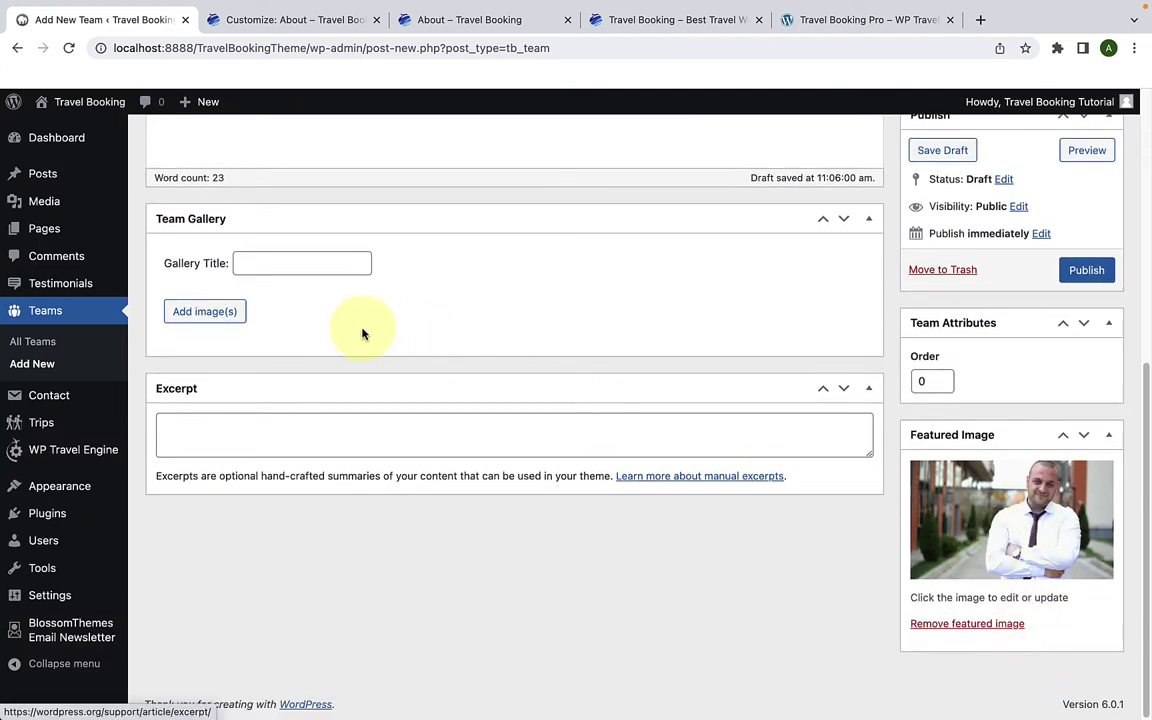
Step: Leave the team gallery empty, publish the member, and show the All Teams list
{"action": "left_click", "coordinate": [205, 311]}
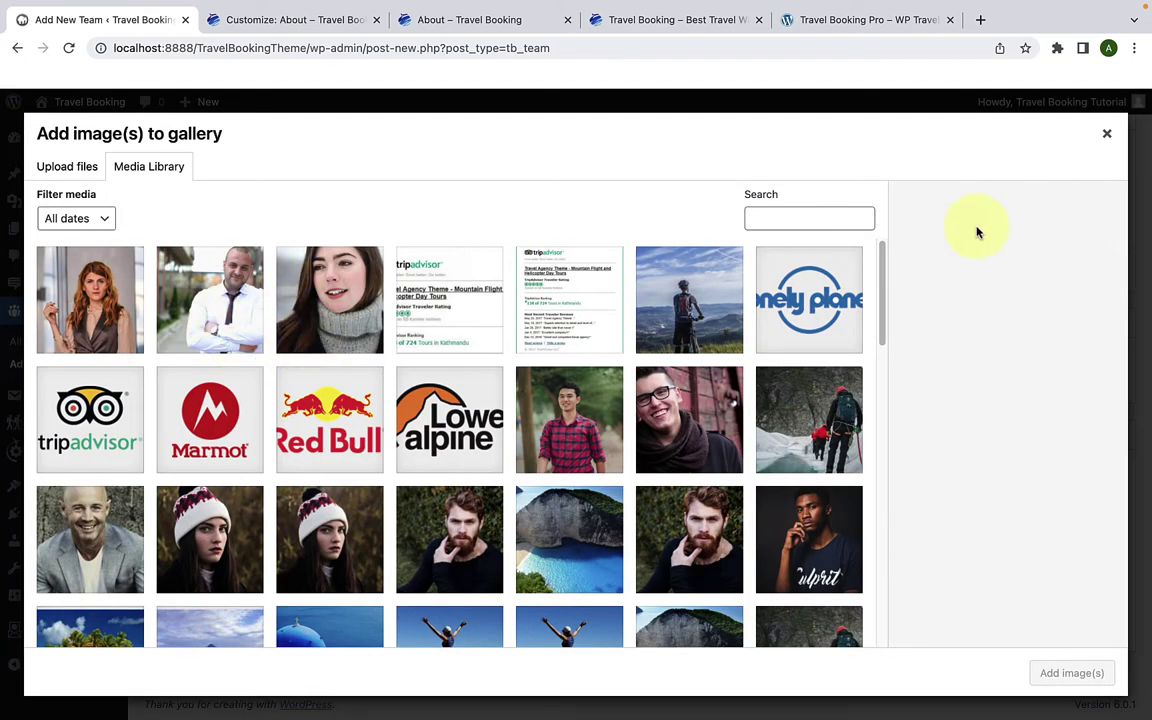
{"action": "left_click", "coordinate": [1107, 133]}
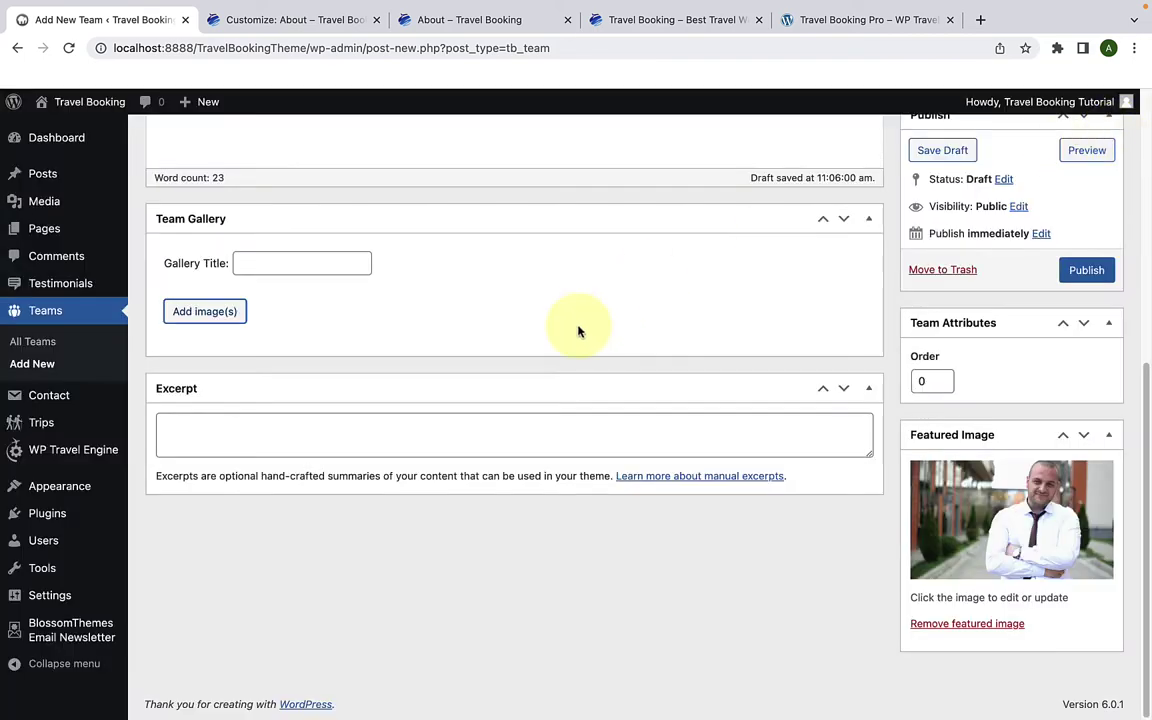
{"action": "scroll", "coordinate": [578, 330], "scroll_direction": "up", "scroll_amount": 10}
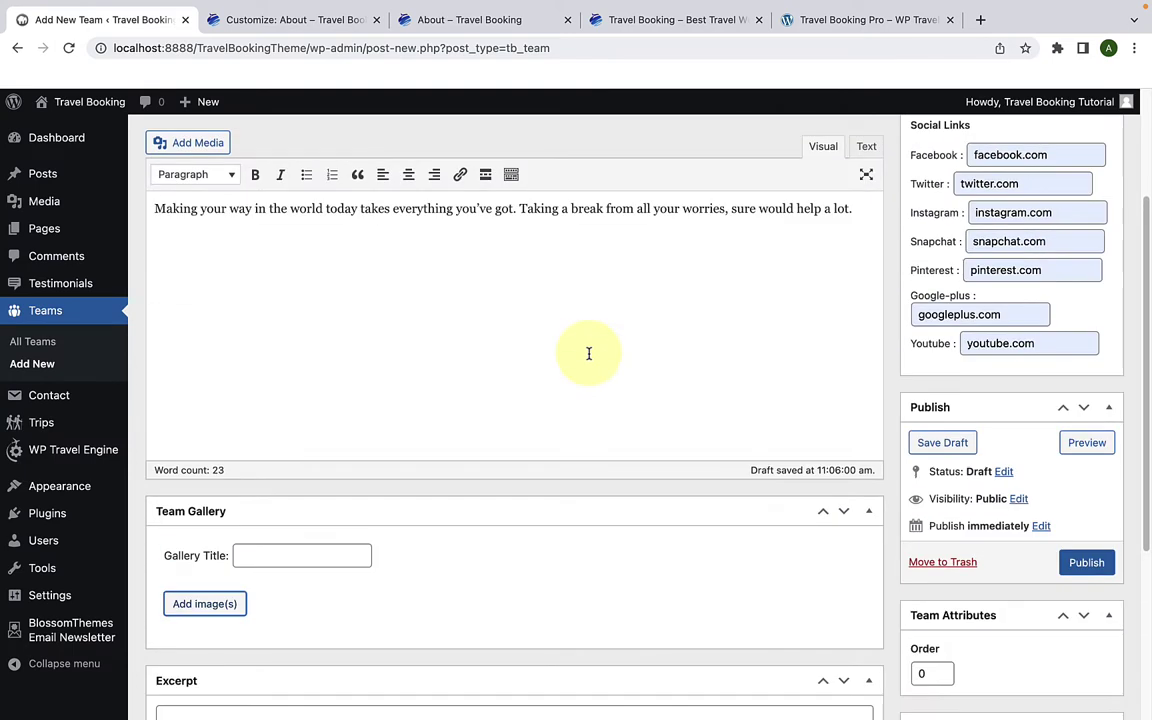
{"action": "scroll", "coordinate": [800, 420], "scroll_direction": "down", "scroll_amount": 4}
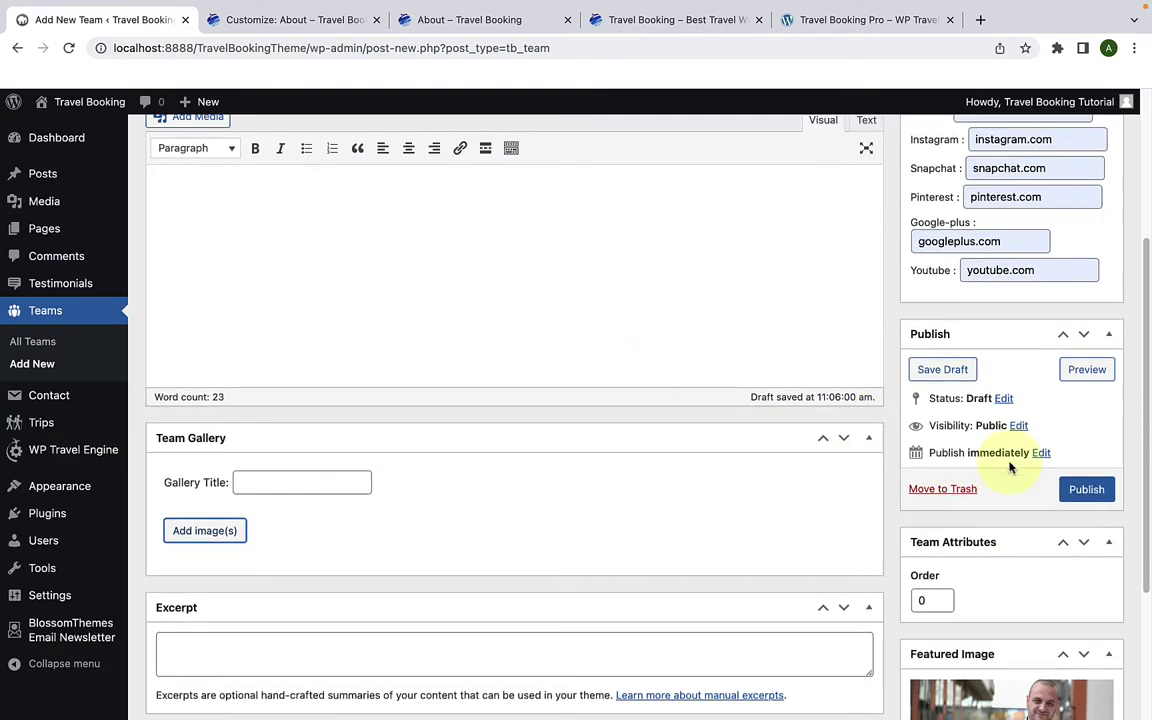
{"action": "left_click", "coordinate": [1080, 488]}
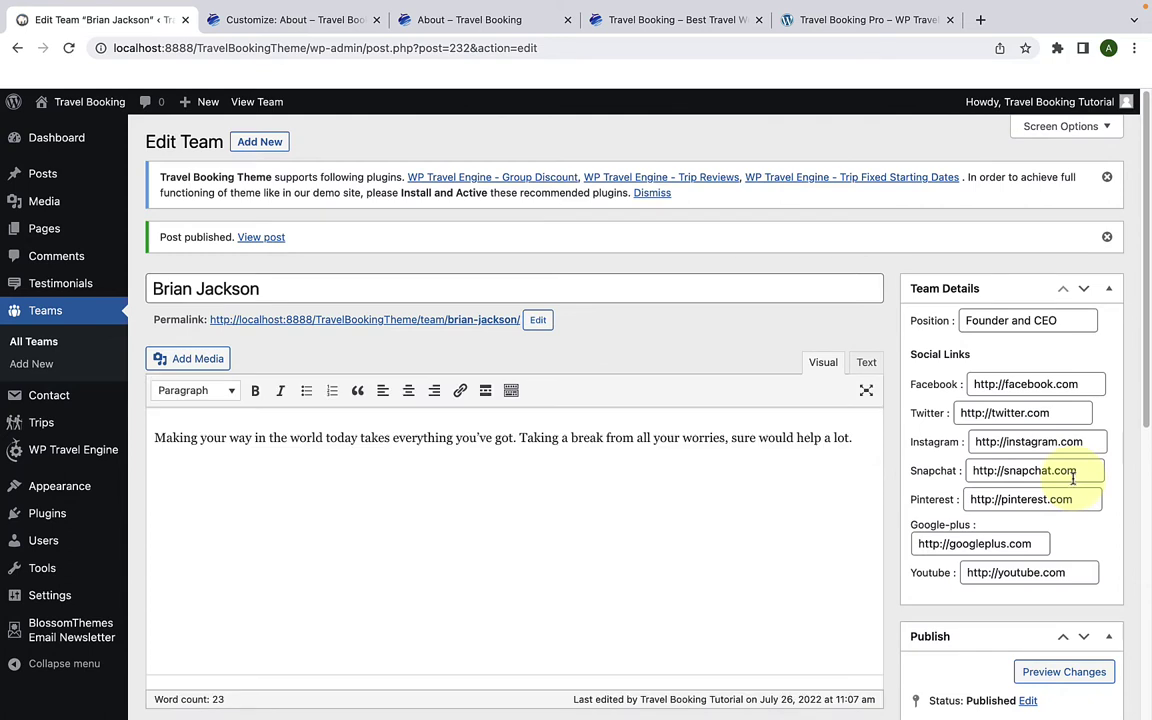
{"action": "left_click", "coordinate": [53, 350]}
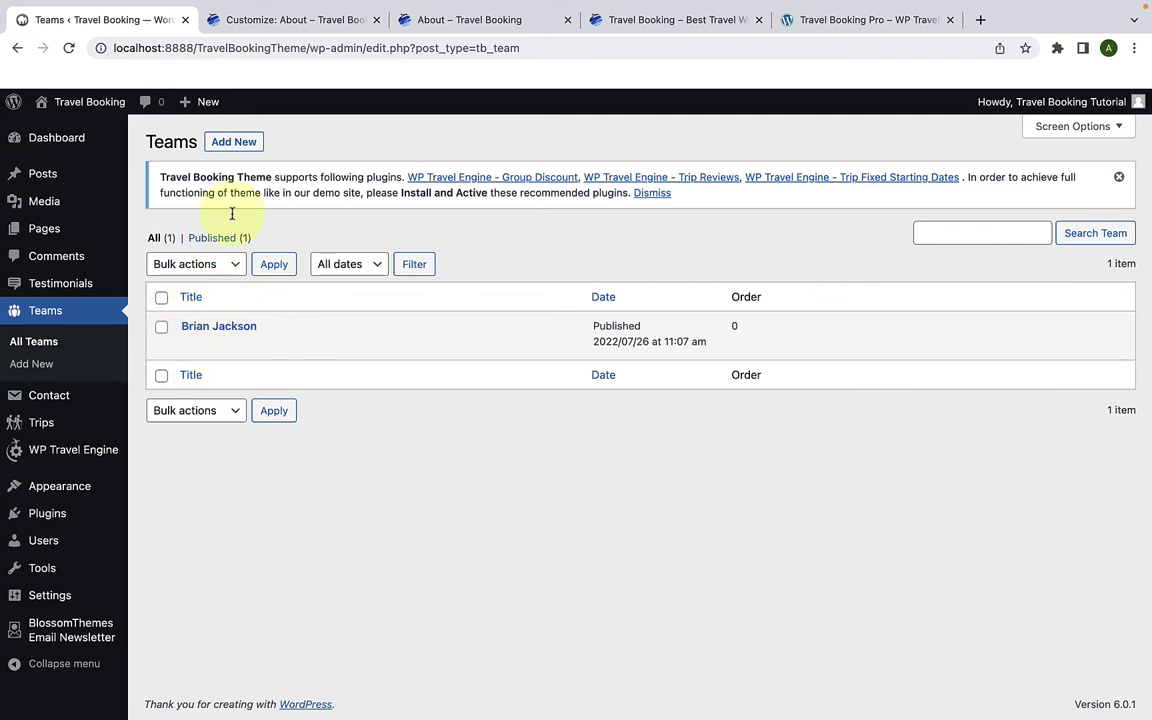
Step: Add the remaining team members and review the All Teams list of eight entries
{"action": "left_click", "coordinate": [253, 146]}
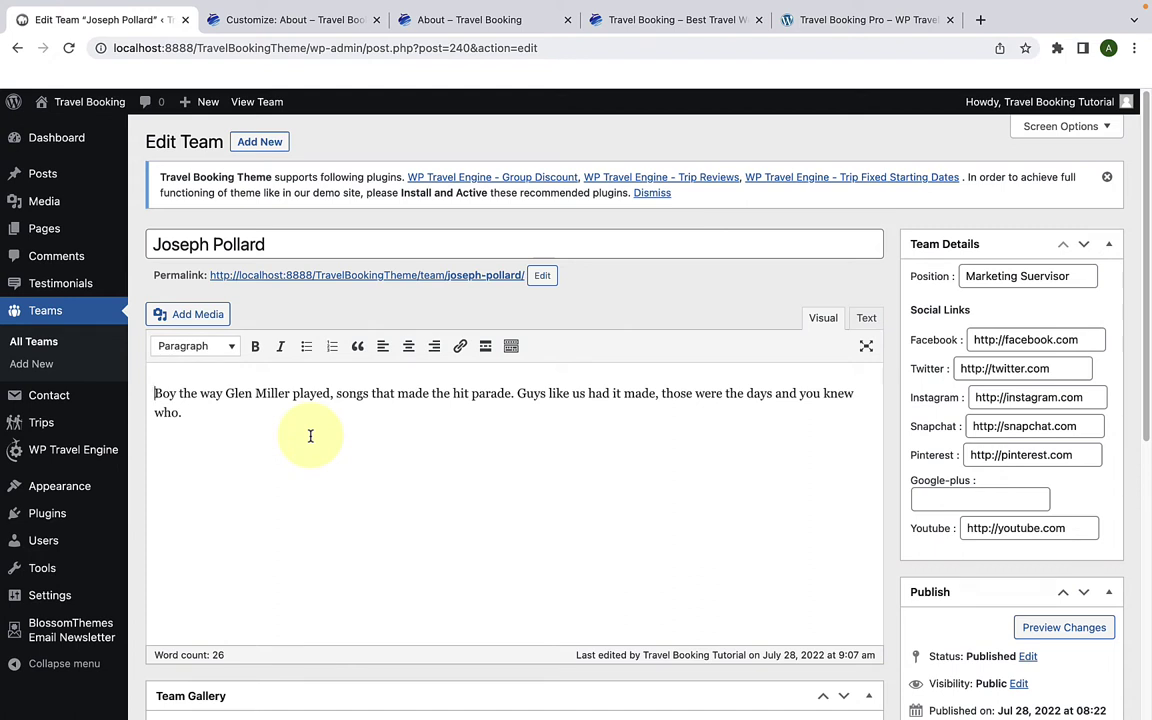
{"action": "left_click", "coordinate": [50, 349]}
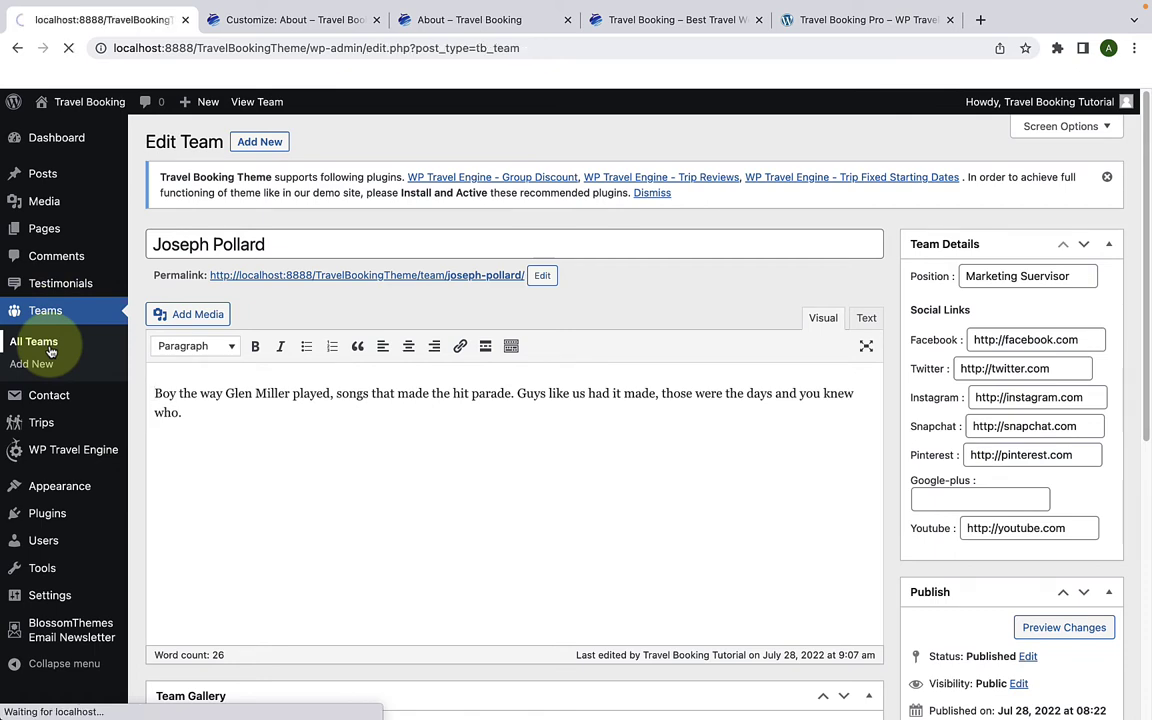
{"action": "scroll", "coordinate": [226, 410], "scroll_direction": "down", "scroll_amount": 2}
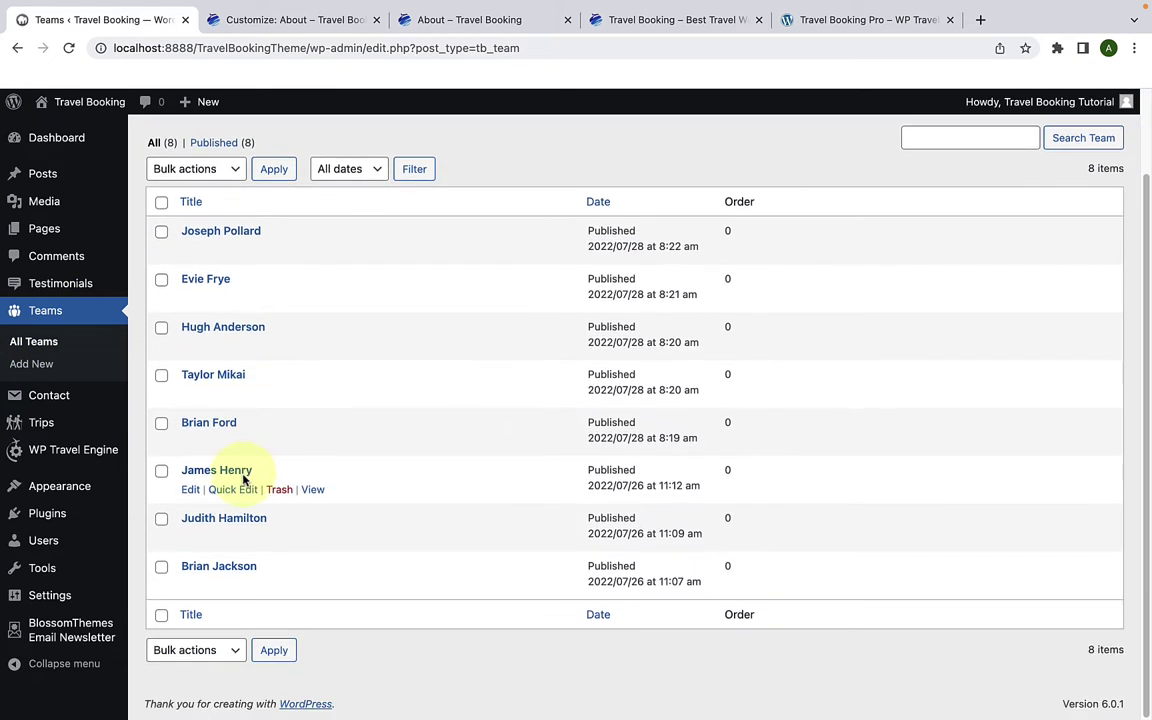
{"action": "scroll", "coordinate": [248, 530], "scroll_direction": "up", "scroll_amount": 2}
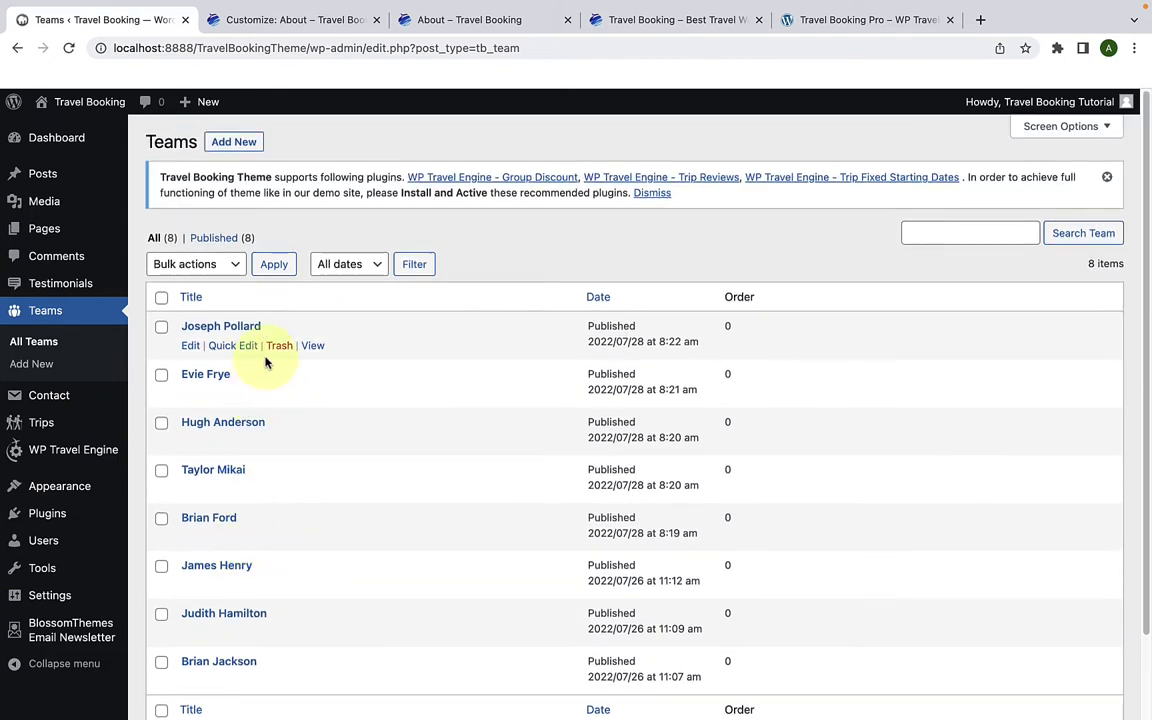
Step: Reload the Customizer and open Team Section under About Page Template Settings
{"action": "left_click", "coordinate": [297, 24]}
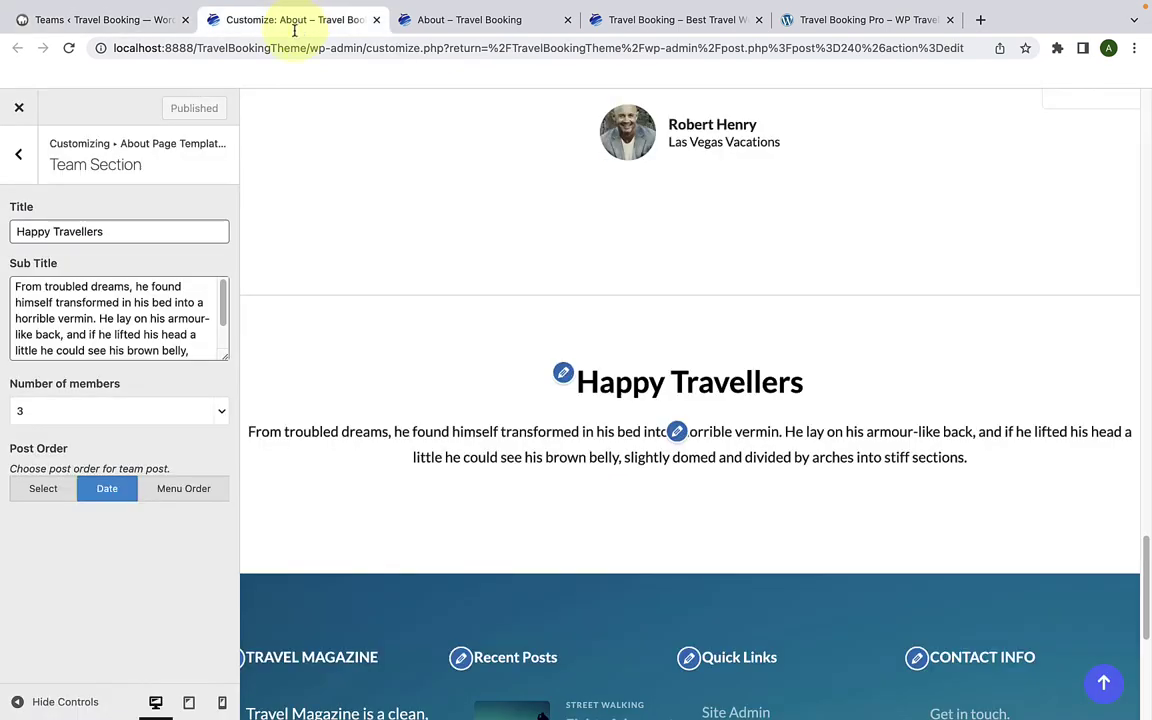
{"action": "left_click", "coordinate": [71, 49]}
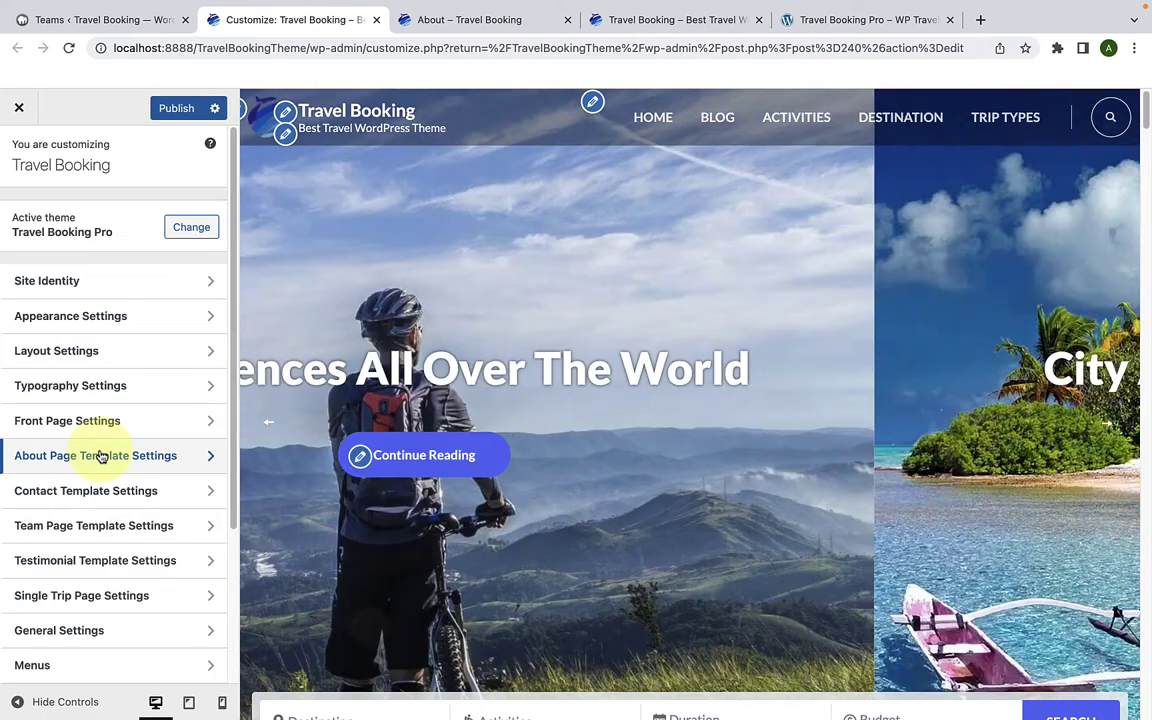
{"action": "left_click", "coordinate": [100, 455]}
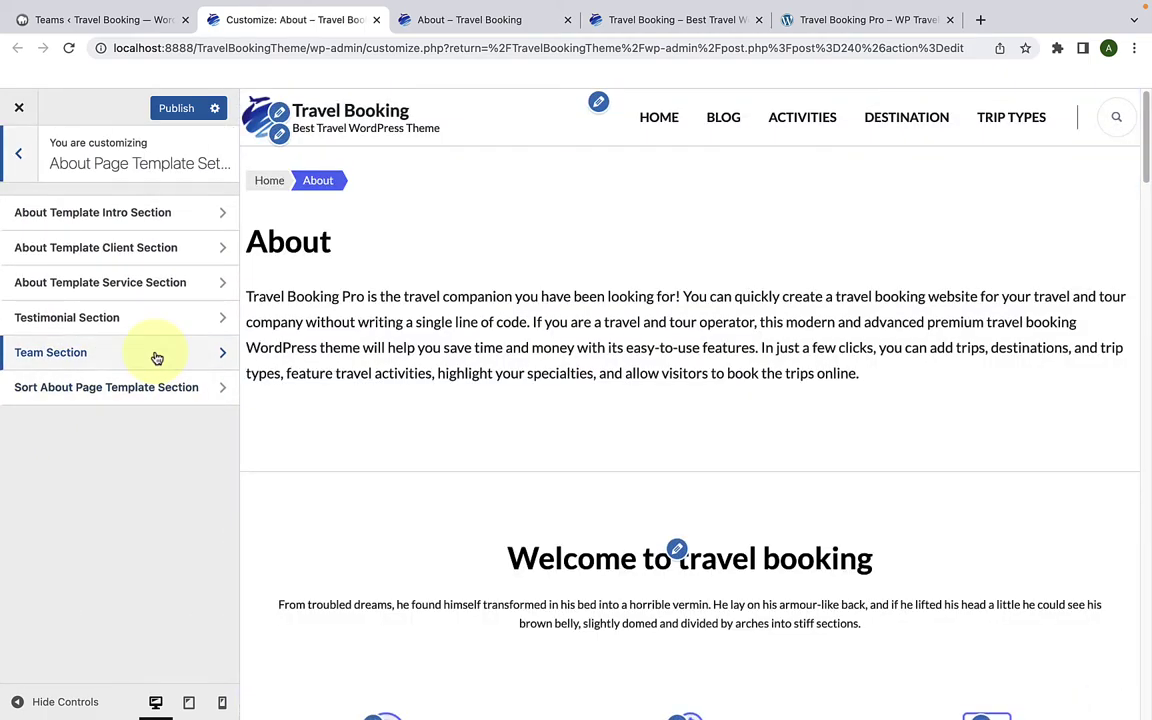
{"action": "left_click", "coordinate": [155, 354]}
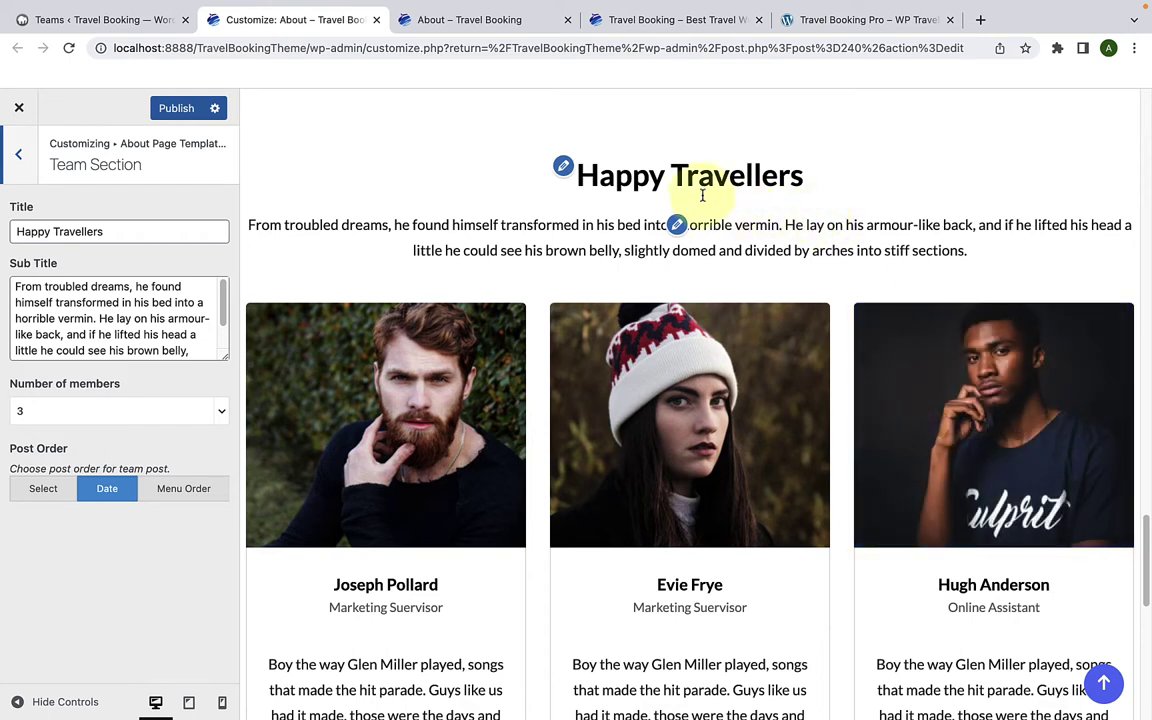
Step: Replace the 'Happy Travellers' title with 'Our Team Members' and review the subtitle text
{"action": "left_click_drag", "start_coordinate": [120, 232], "coordinate": [5, 240]}
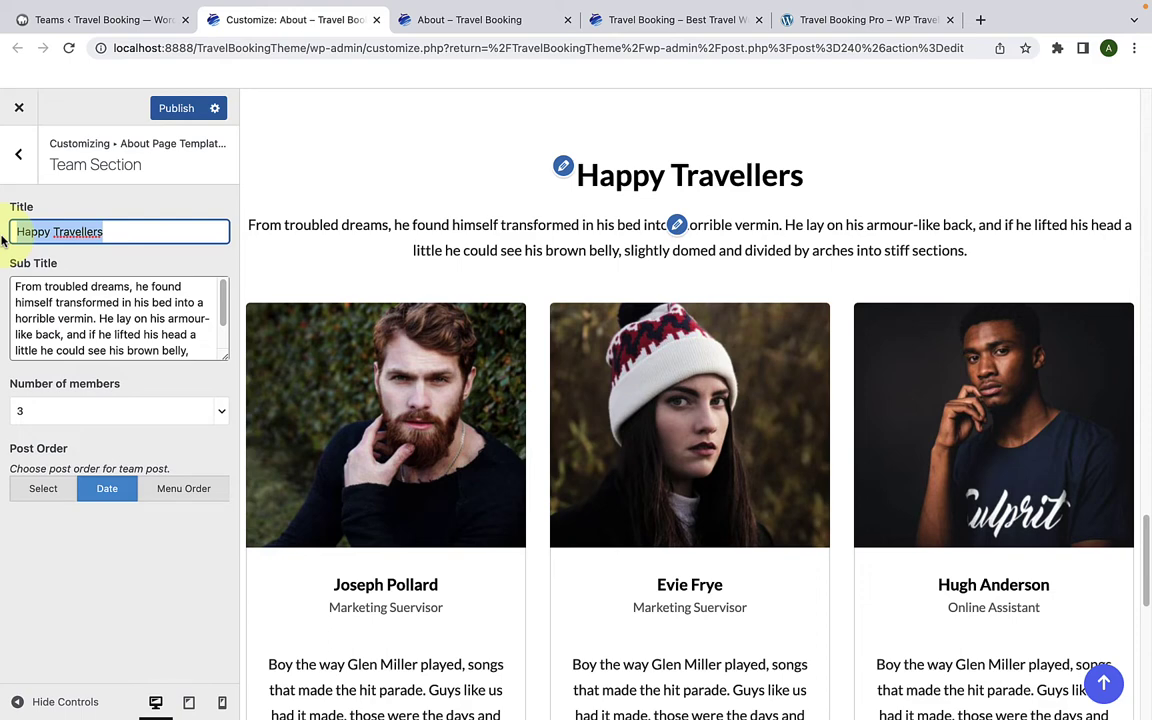
{"action": "key", "text": "BackSpace"}
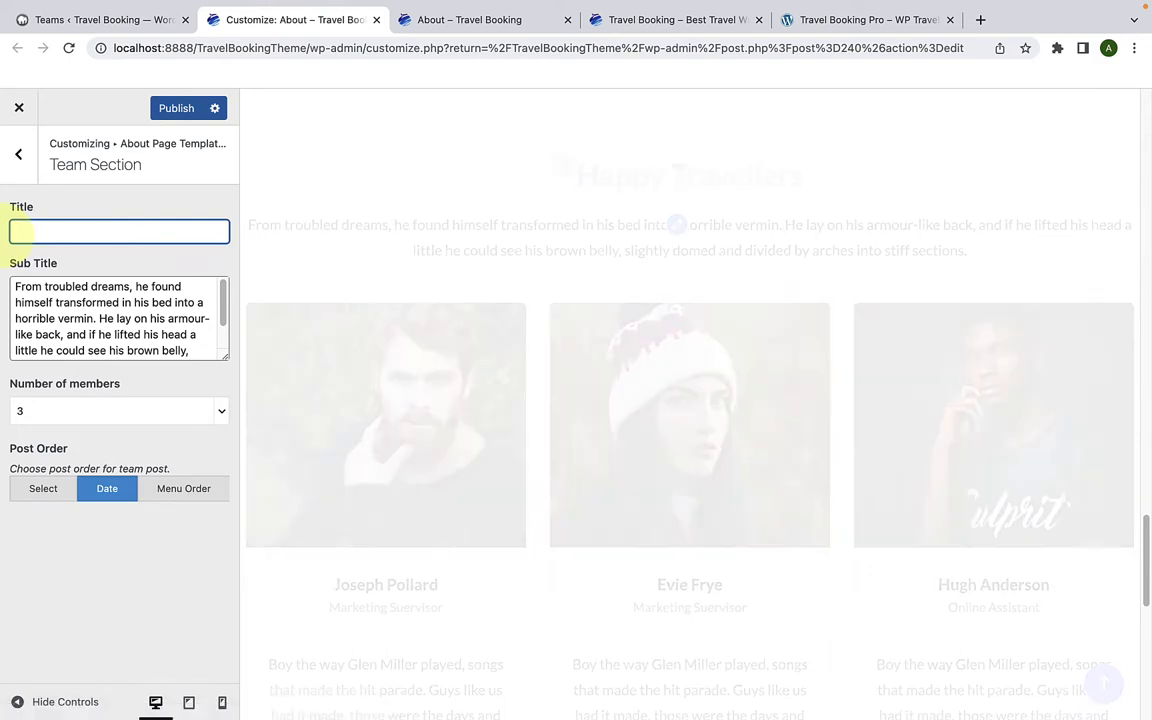
{"action": "type", "text": "Our T"}
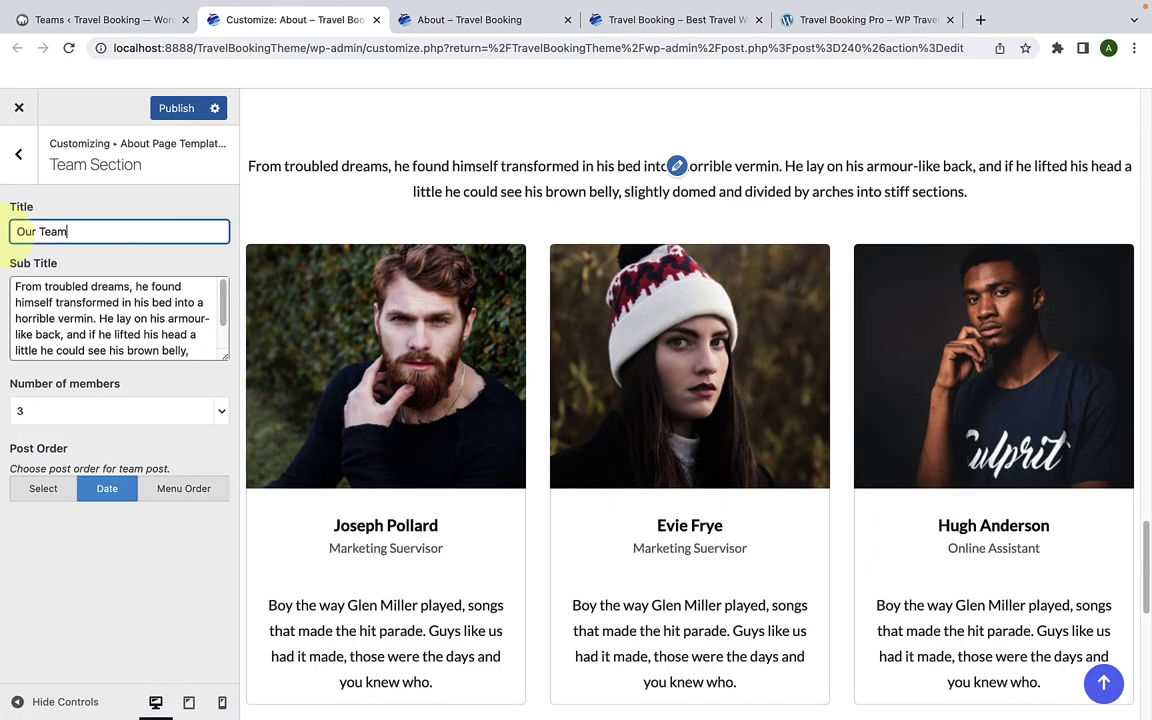
{"action": "type", "text": "eam Me"}
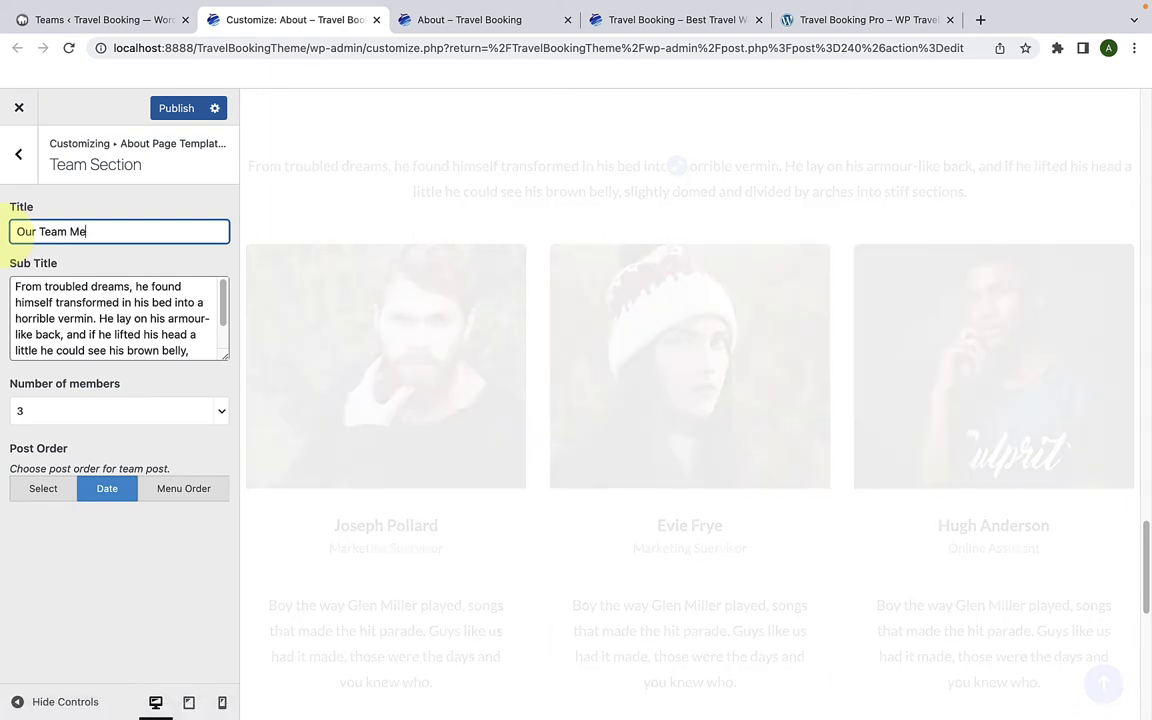
{"action": "type", "text": "mbers"}
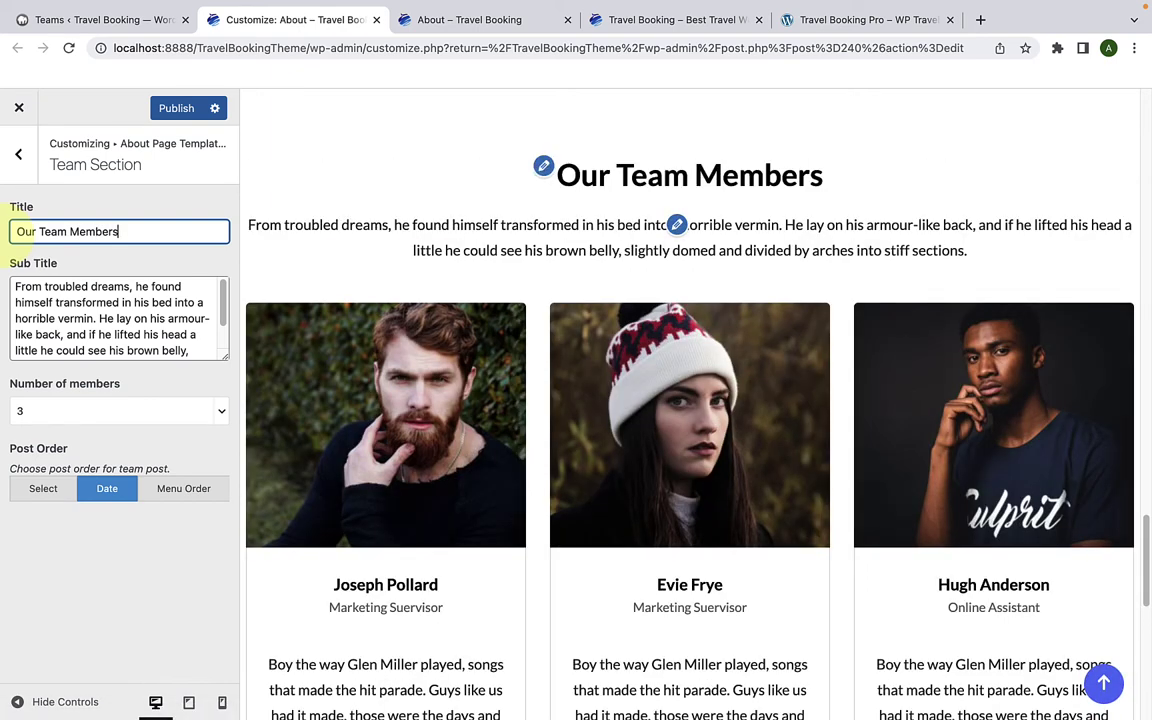
{"action": "left_click", "coordinate": [199, 342]}
{"action": "left_click_drag", "start_coordinate": [199, 342], "coordinate": [16, 285]}
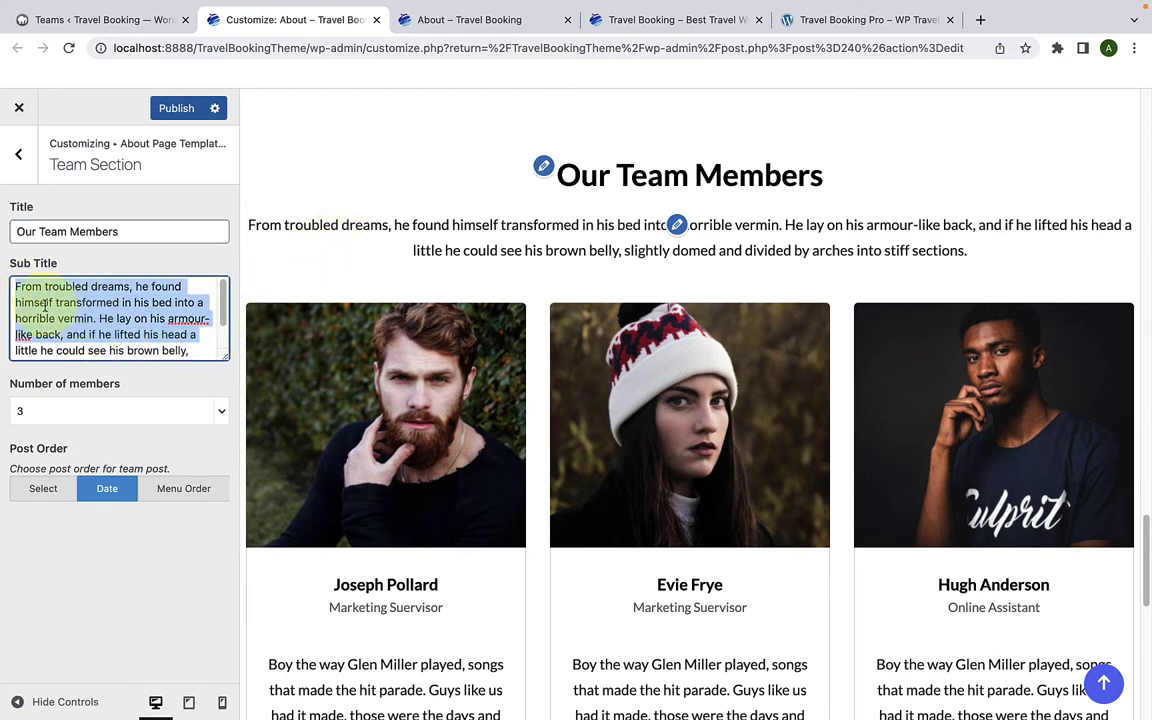
{"action": "left_click_drag", "start_coordinate": [137, 346], "coordinate": [205, 352]}
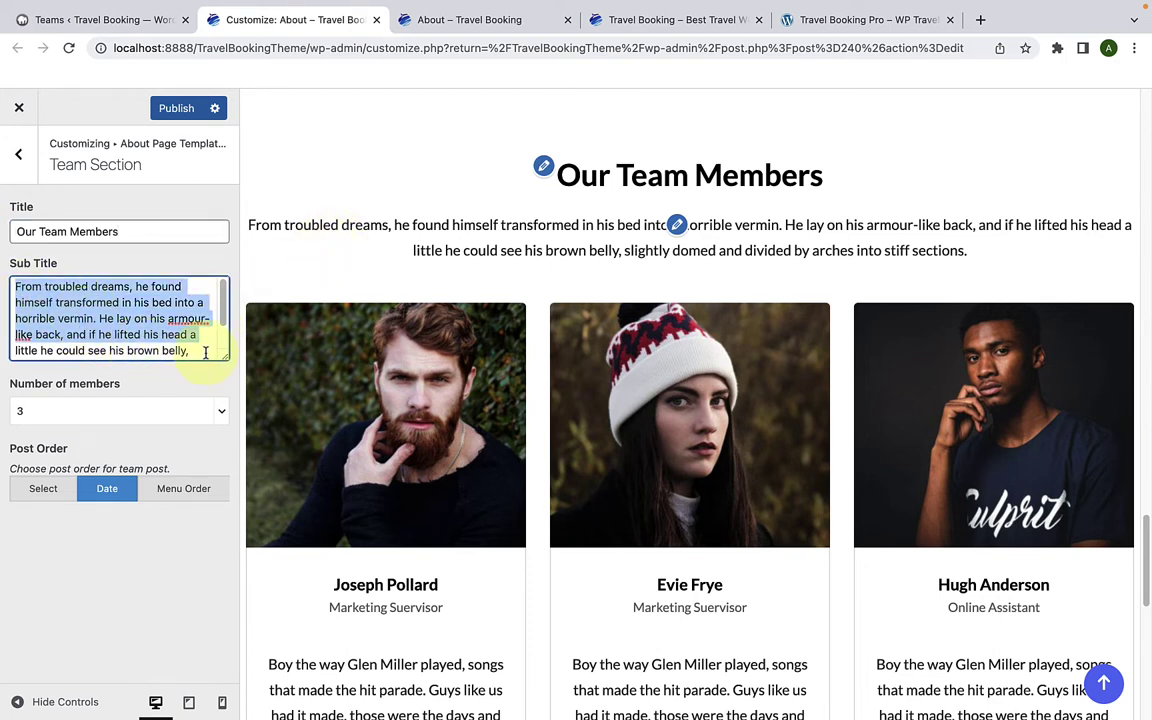
{"action": "left_click", "coordinate": [384, 250]}
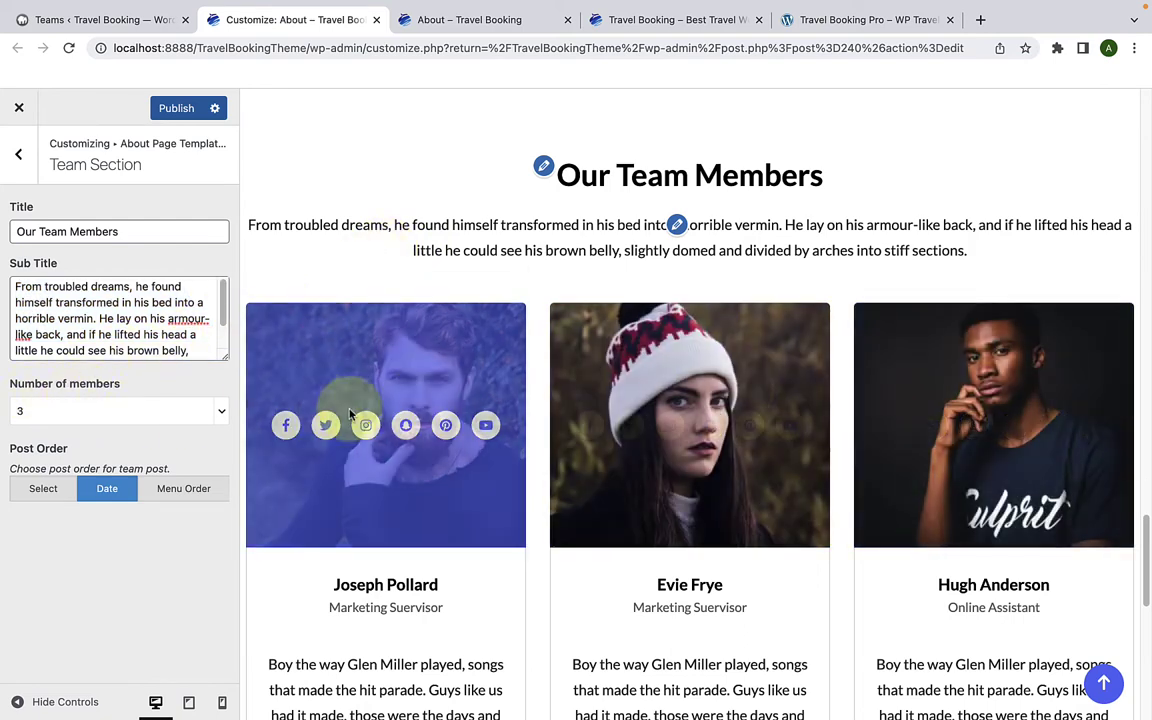
{"action": "left_click", "coordinate": [220, 411]}
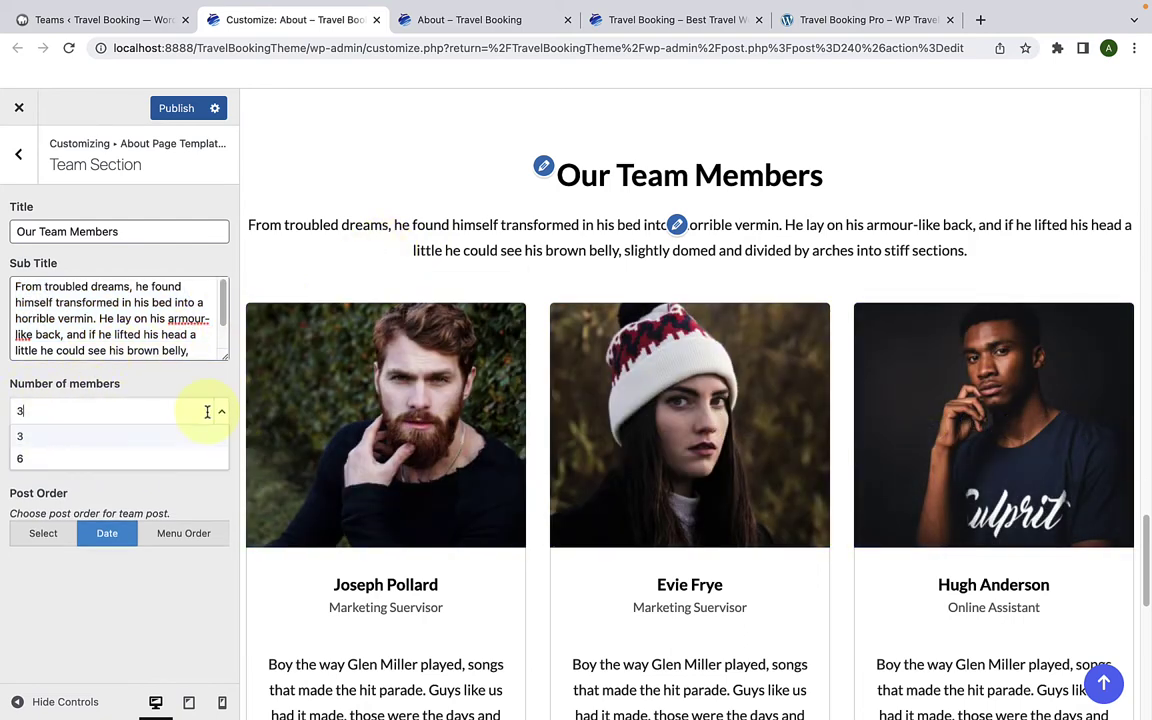
Step: Set Number of members to 6 and inspect the second row of member cards in the preview
{"action": "left_click", "coordinate": [47, 459]}
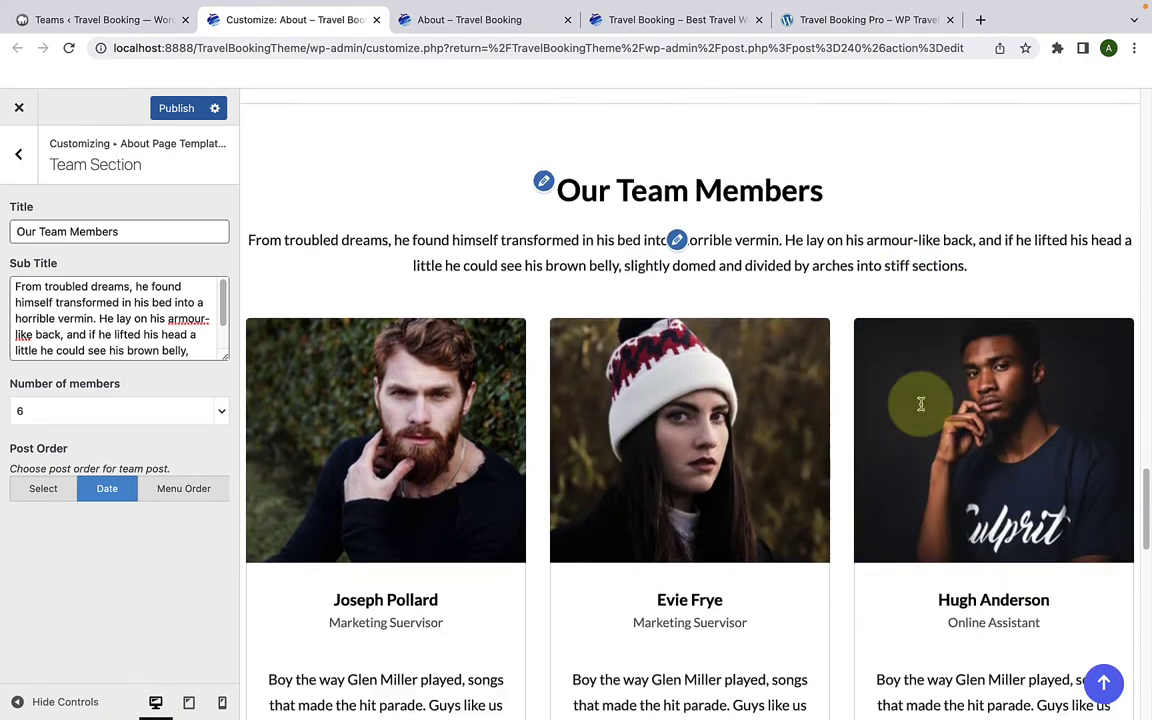
{"action": "scroll", "coordinate": [920, 406], "scroll_direction": "down", "scroll_amount": 5}
{"action": "scroll", "coordinate": [920, 406], "scroll_direction": "down", "scroll_amount": 2}
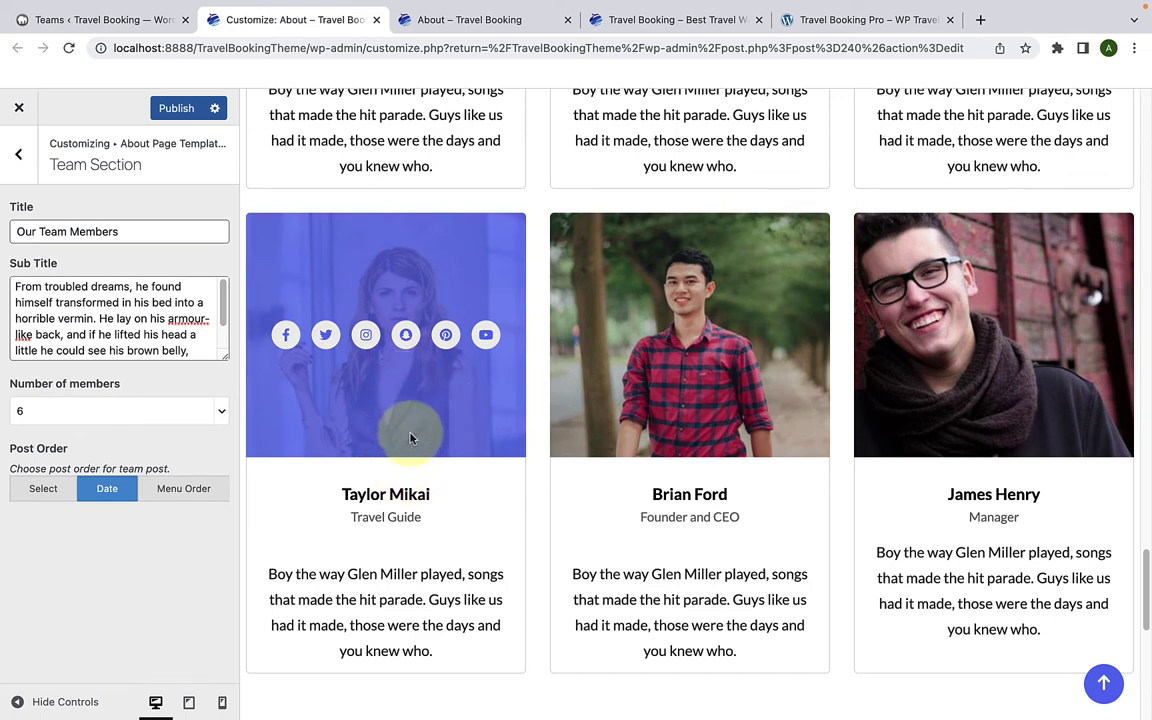
{"action": "left_click_drag", "start_coordinate": [445, 505], "coordinate": [347, 489]}
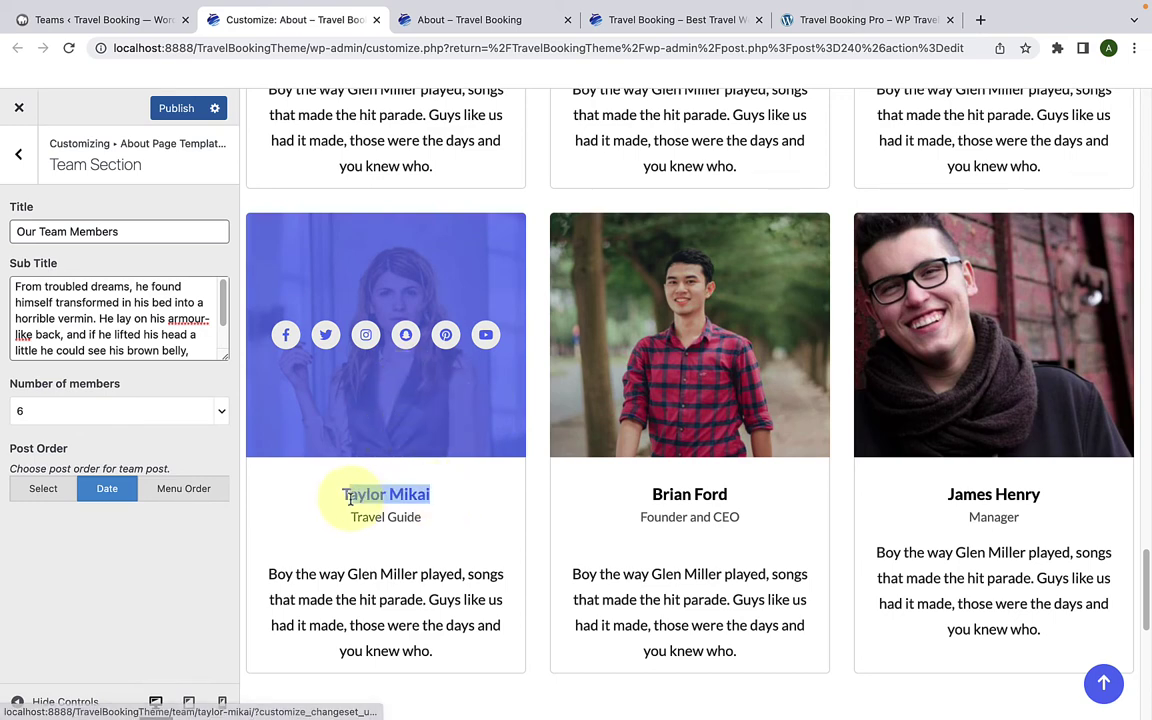
{"action": "left_click", "coordinate": [440, 512]}
{"action": "left_click_drag", "start_coordinate": [440, 512], "coordinate": [360, 515]}
{"action": "left_click", "coordinate": [452, 527]}
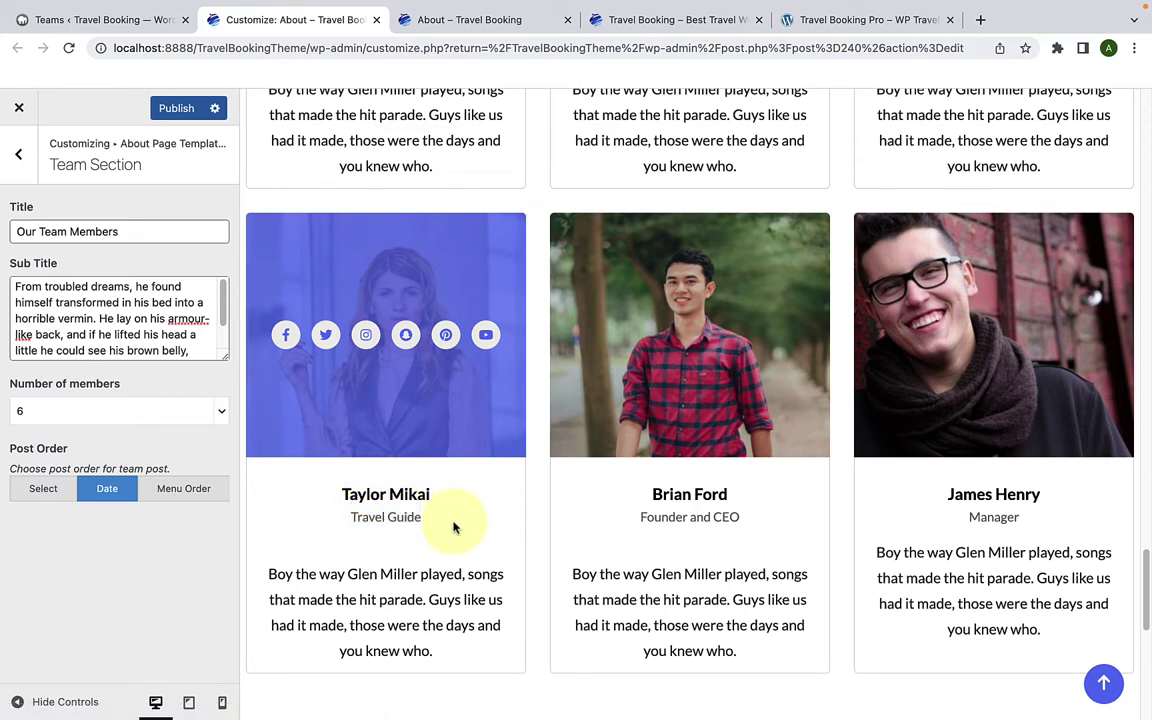
{"action": "left_click_drag", "start_coordinate": [440, 665], "coordinate": [267, 581]}
{"action": "left_click", "coordinate": [267, 532]}
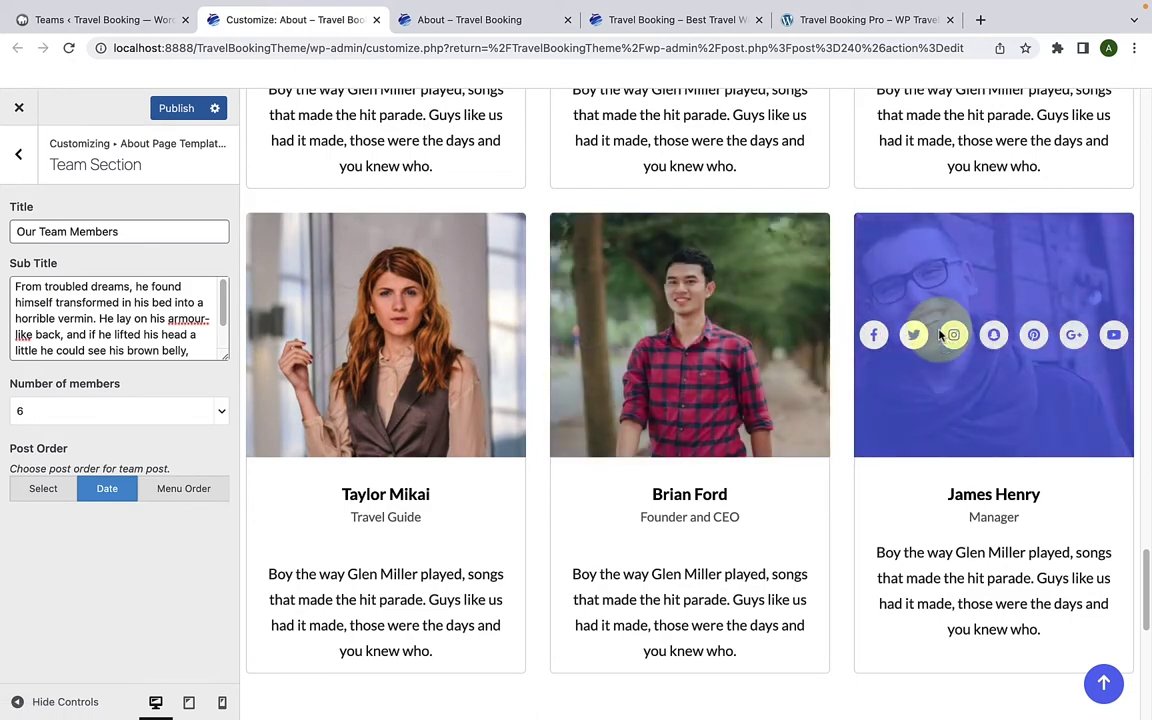
{"action": "scroll", "coordinate": [951, 314], "scroll_direction": "up", "scroll_amount": 2}
{"action": "scroll", "coordinate": [951, 318], "scroll_direction": "up", "scroll_amount": 3}
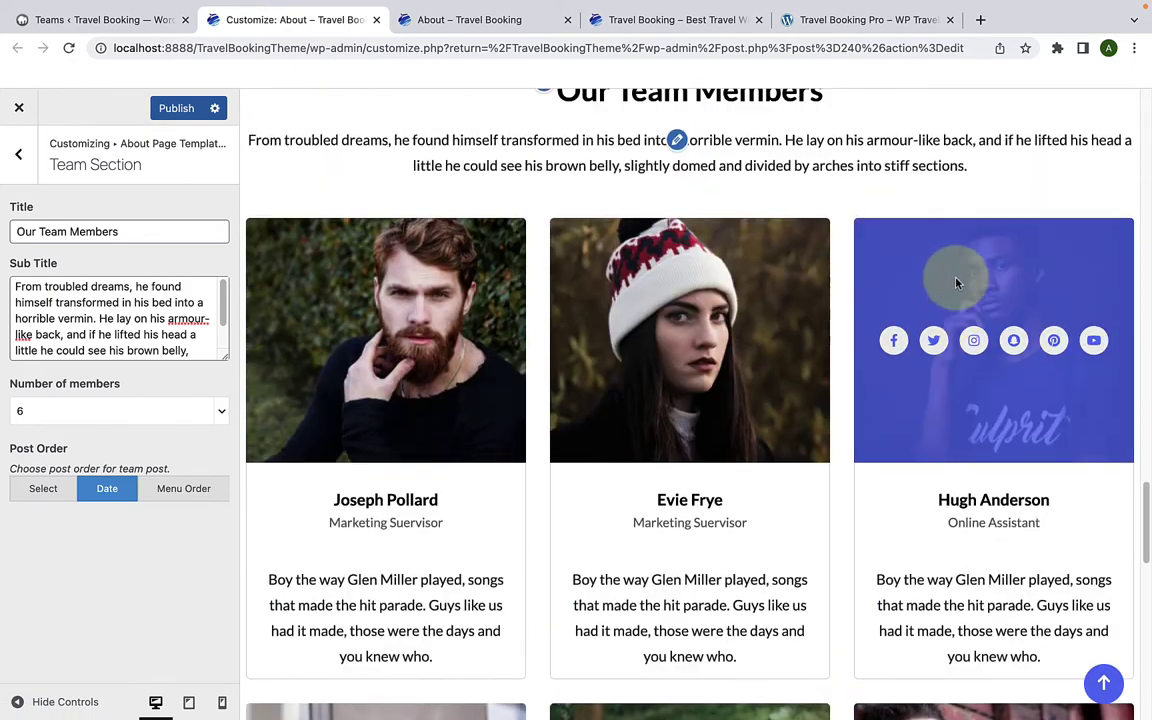
{"action": "left_click", "coordinate": [180, 410]}
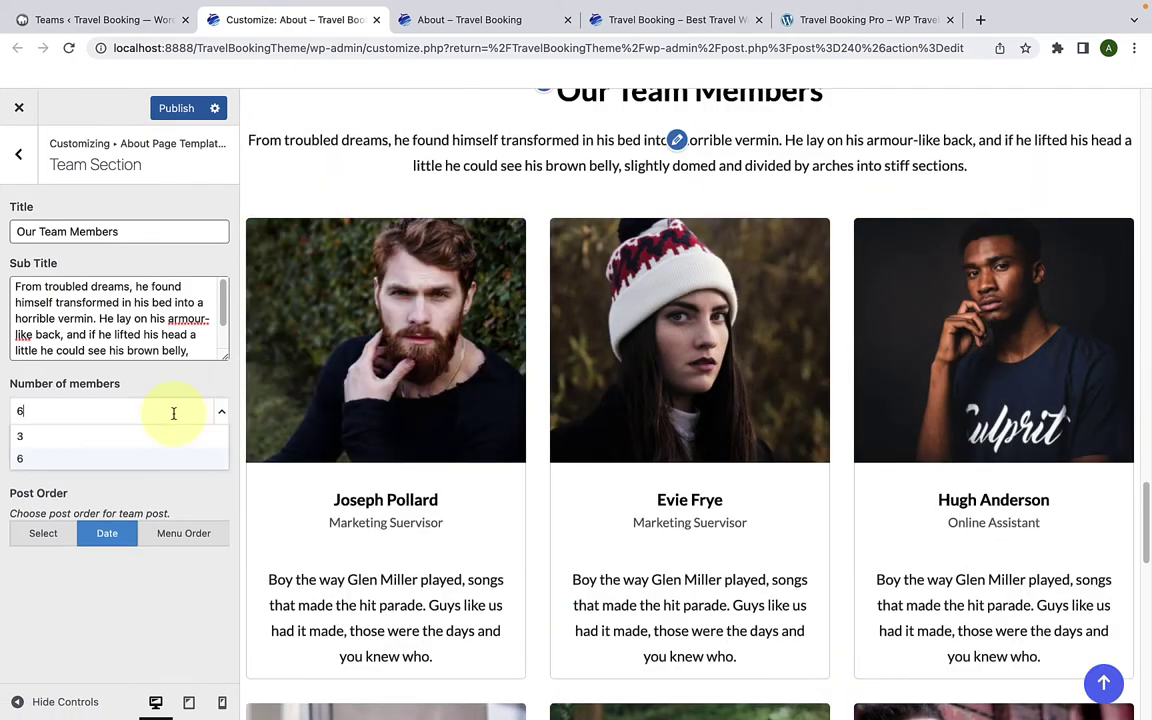
Step: Set Number of members back to 3 and try Menu Order as the post order
{"action": "left_click", "coordinate": [96, 437]}
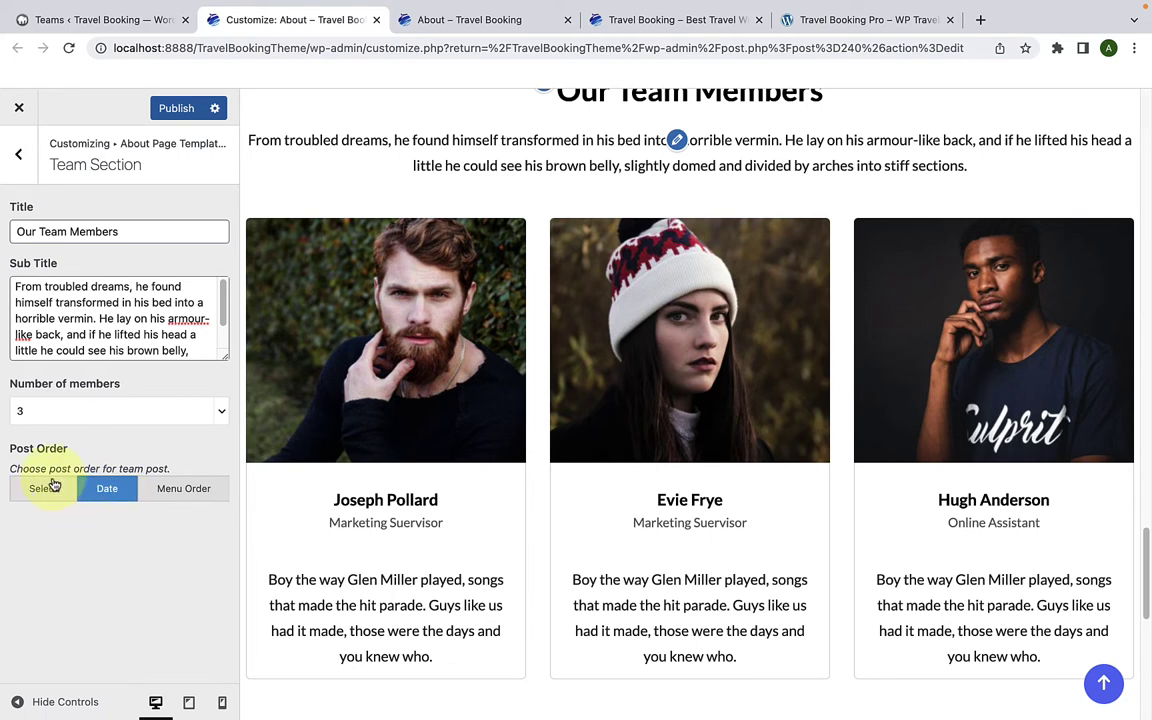
{"action": "mouse_move", "coordinate": [882, 378]}
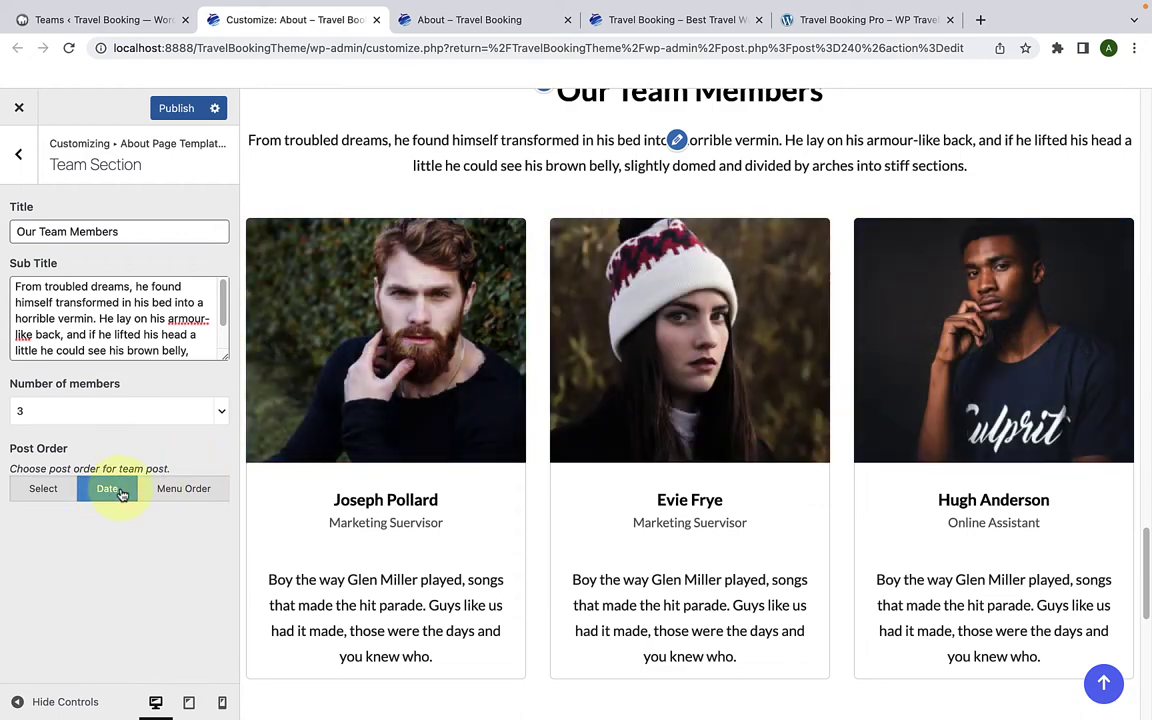
{"action": "left_click", "coordinate": [203, 495]}
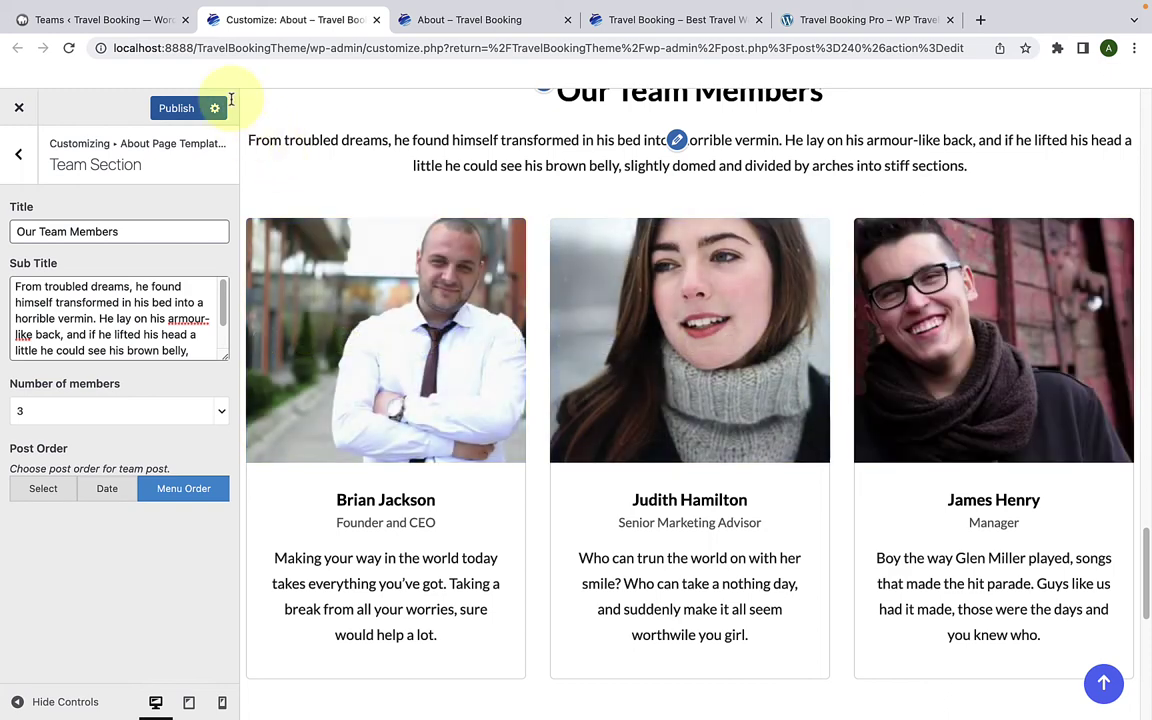
Step: Compare against the Teams list, then switch Post Order back to Date
{"action": "left_click", "coordinate": [149, 20]}
{"action": "scroll", "coordinate": [281, 502], "scroll_direction": "down", "scroll_amount": 2}
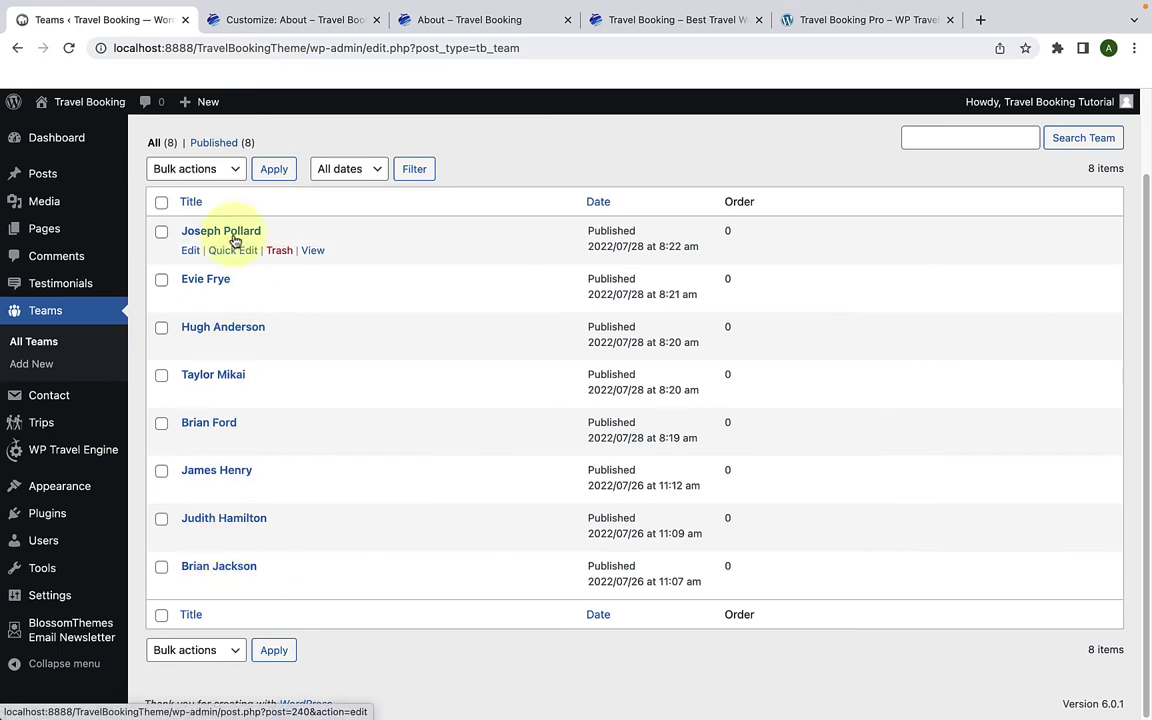
{"action": "left_click", "coordinate": [267, 20]}
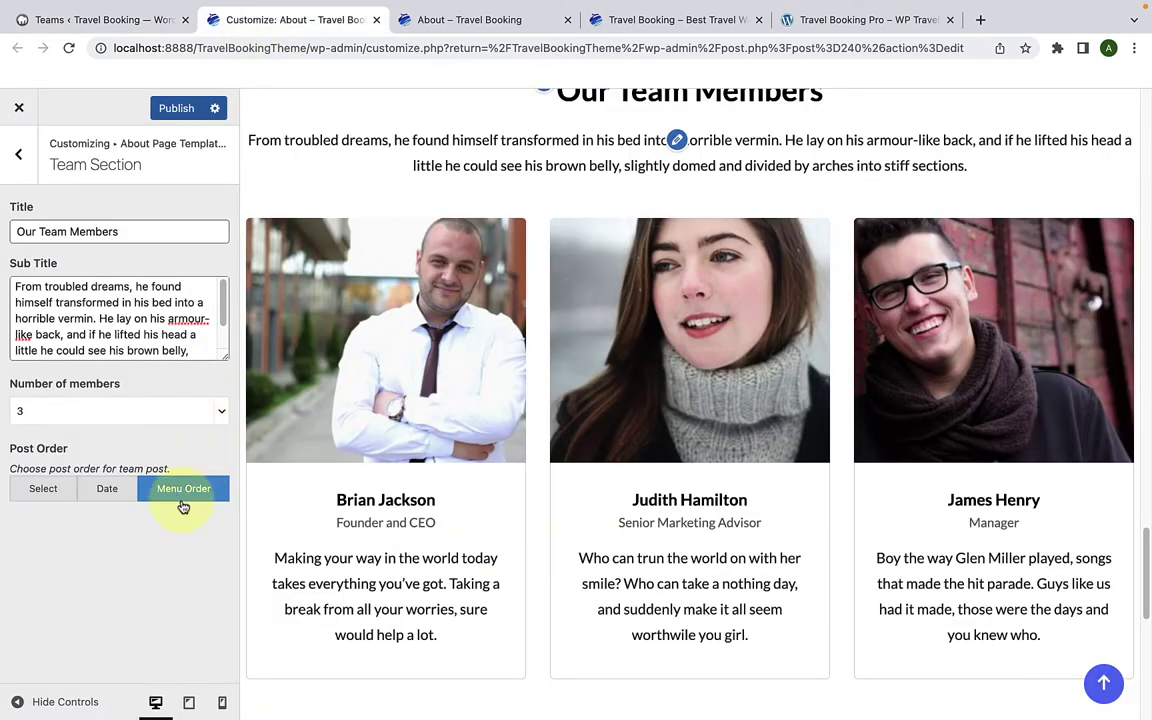
{"action": "left_click", "coordinate": [110, 492]}
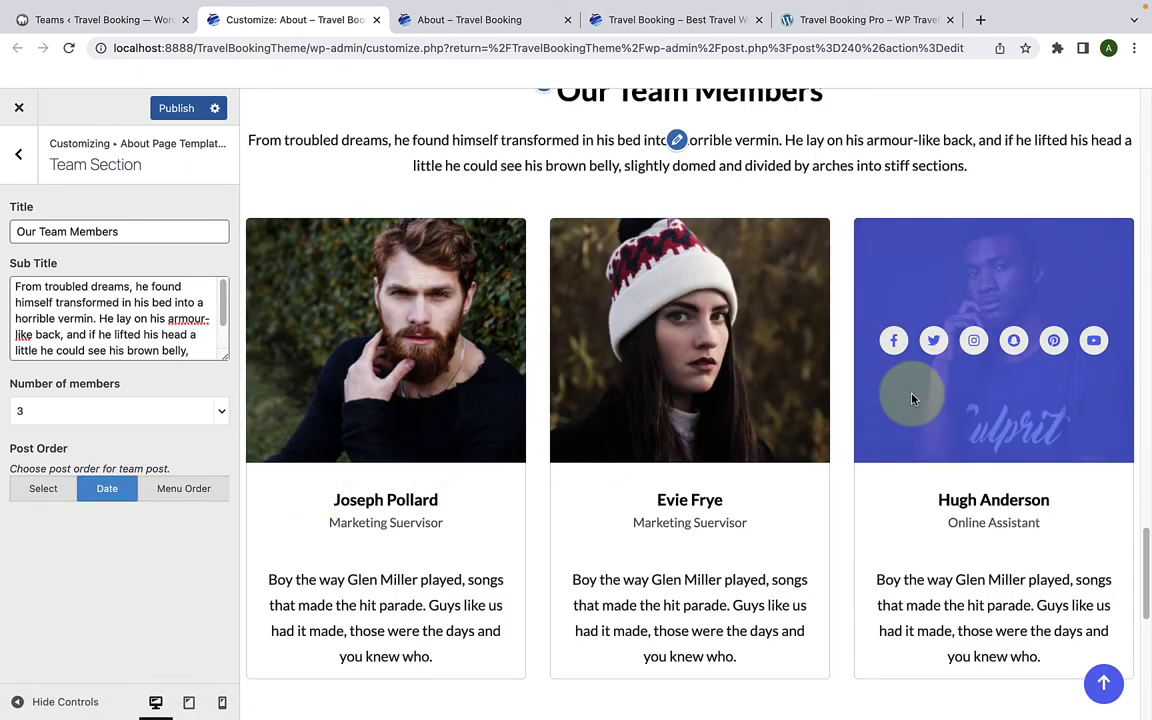
{"action": "left_click", "coordinate": [43, 490]}
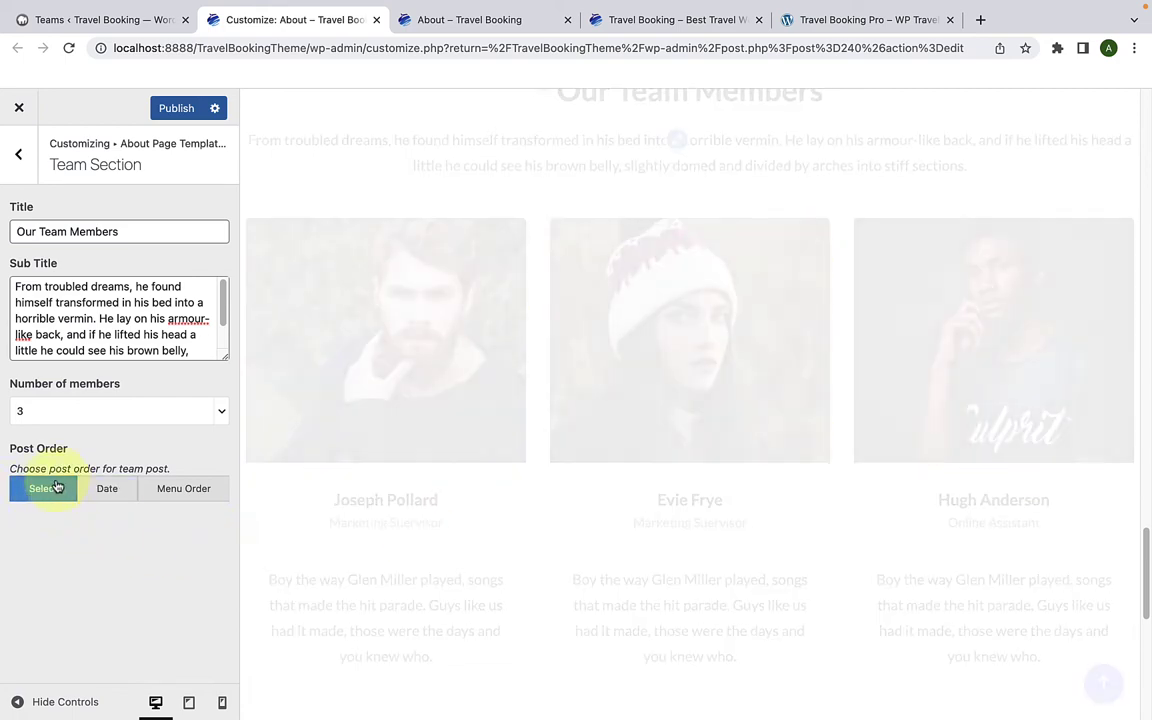
Step: Switch the team section to 6 members, then back to 3
{"action": "scroll", "coordinate": [62, 517], "scroll_direction": "down", "scroll_amount": 1}
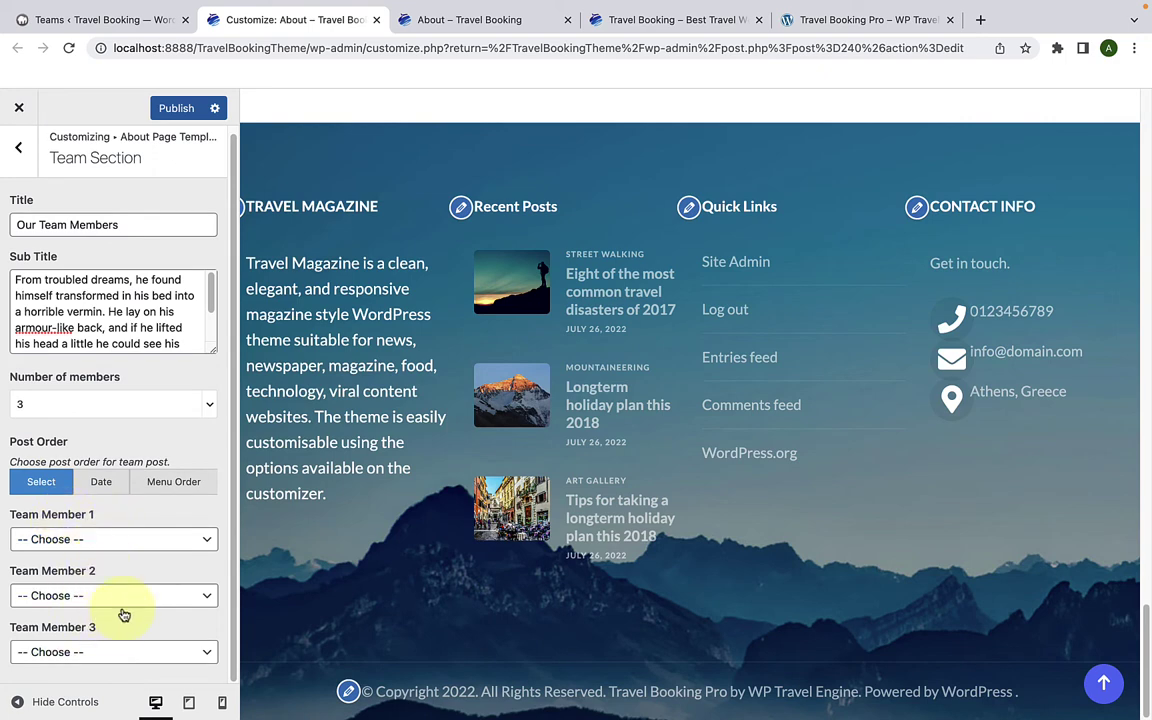
{"action": "left_click", "coordinate": [192, 404]}
{"action": "left_click", "coordinate": [139, 452]}
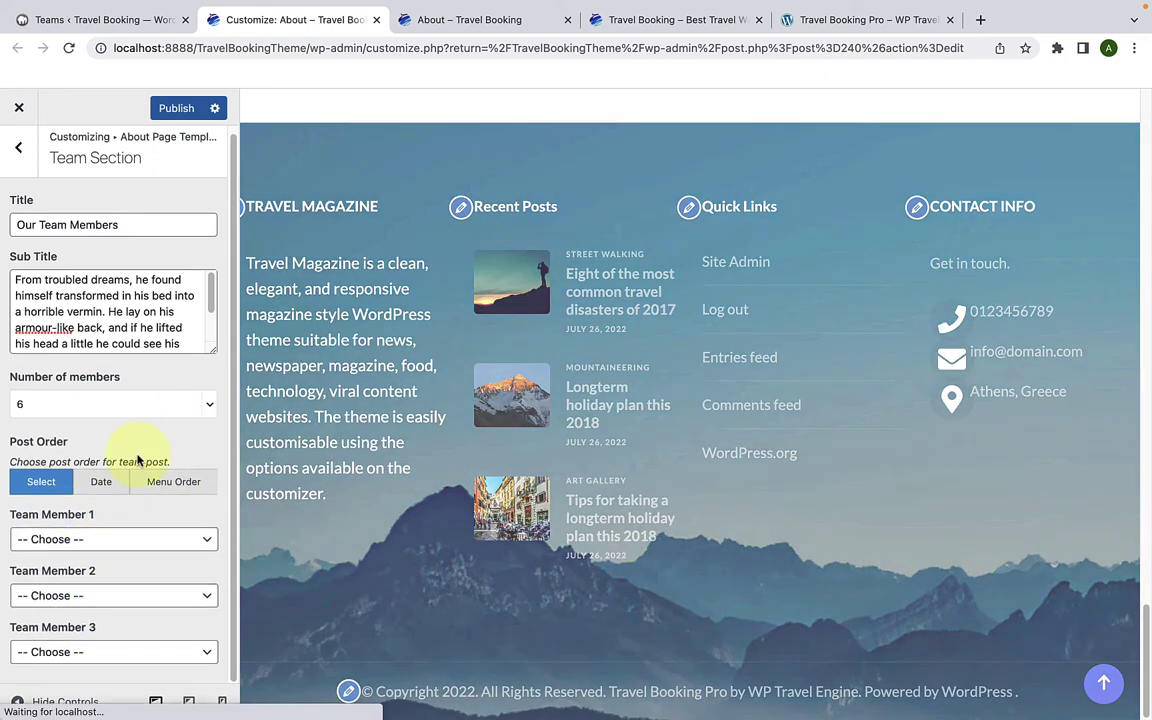
{"action": "scroll", "coordinate": [118, 500], "scroll_direction": "down", "scroll_amount": 4}
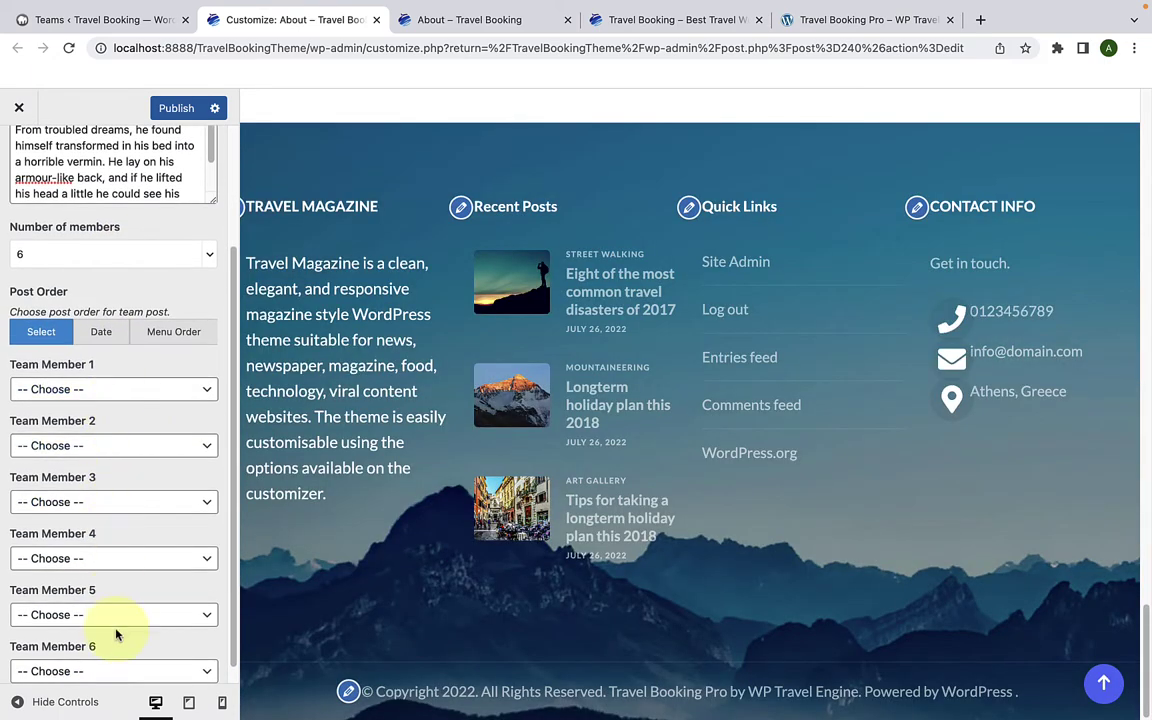
{"action": "scroll", "coordinate": [130, 395], "scroll_direction": "up", "scroll_amount": 1}
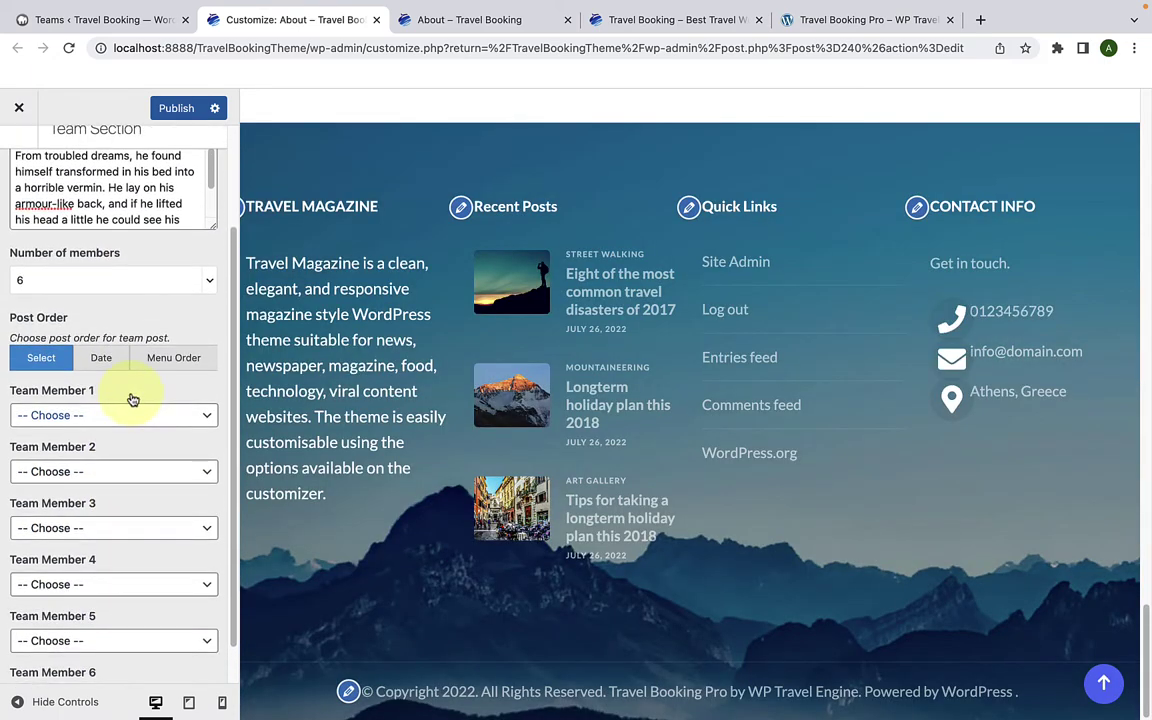
{"action": "left_click", "coordinate": [205, 288]}
{"action": "left_click", "coordinate": [139, 318]}
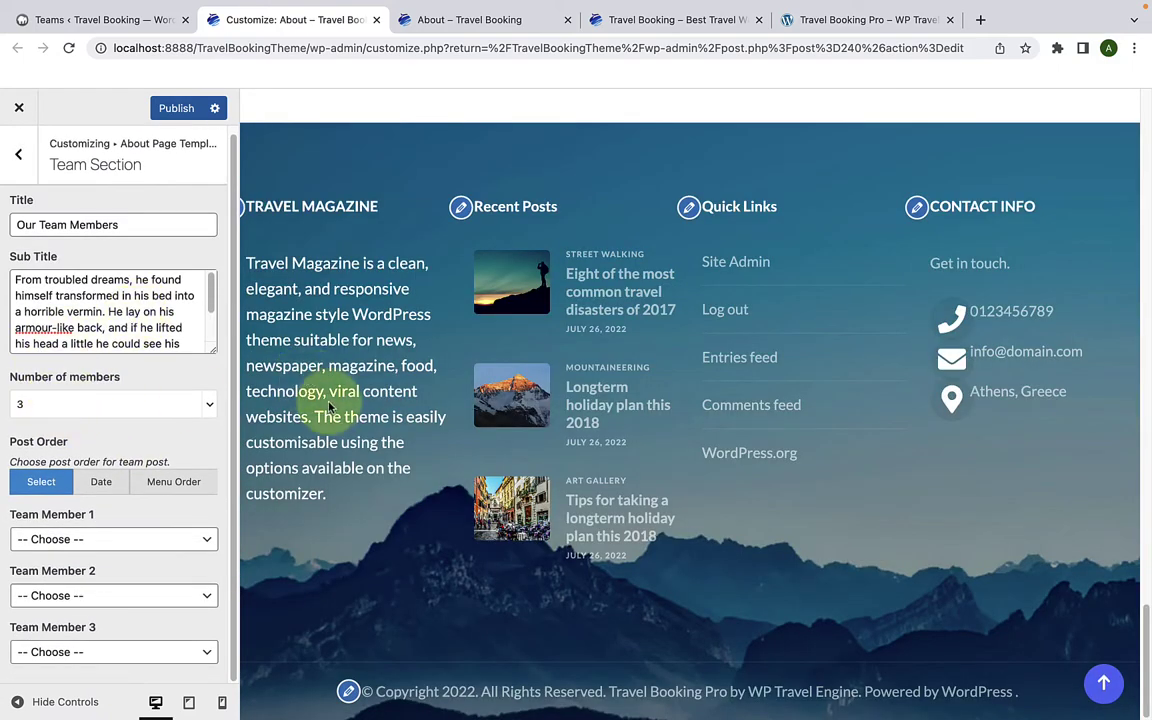
{"action": "scroll", "coordinate": [329, 400], "scroll_direction": "up", "scroll_amount": 5}
{"action": "scroll", "coordinate": [329, 408], "scroll_direction": "up", "scroll_amount": 3}
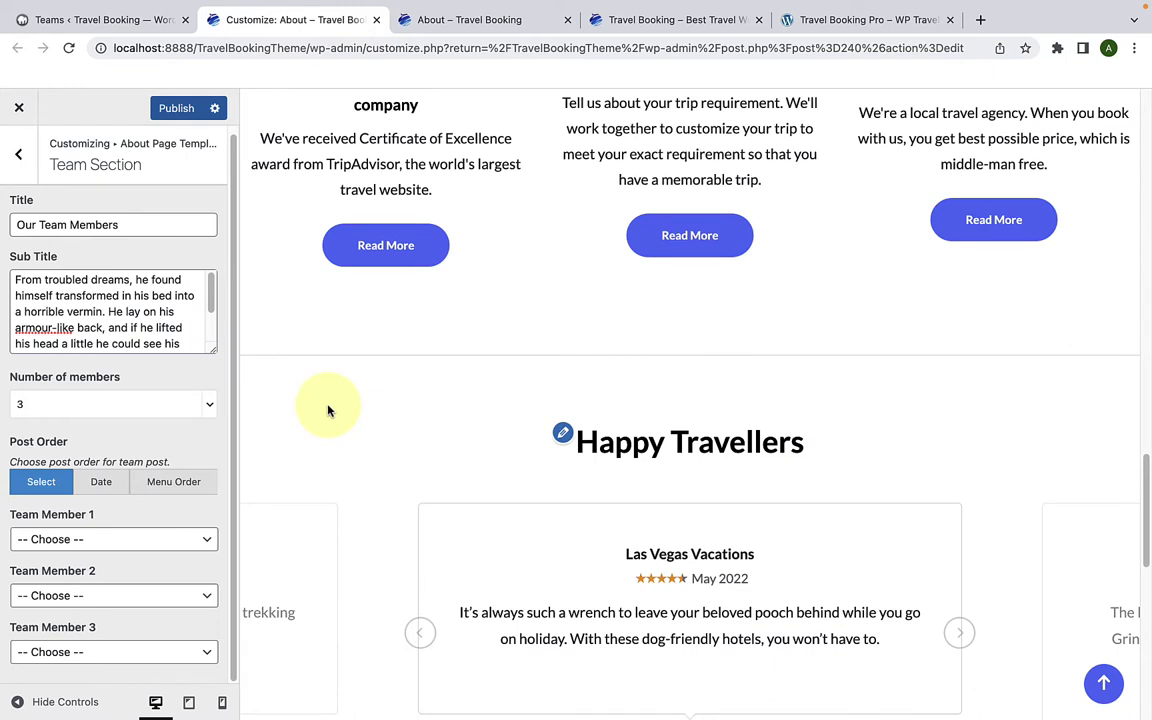
{"action": "scroll", "coordinate": [329, 499], "scroll_direction": "down", "scroll_amount": 4}
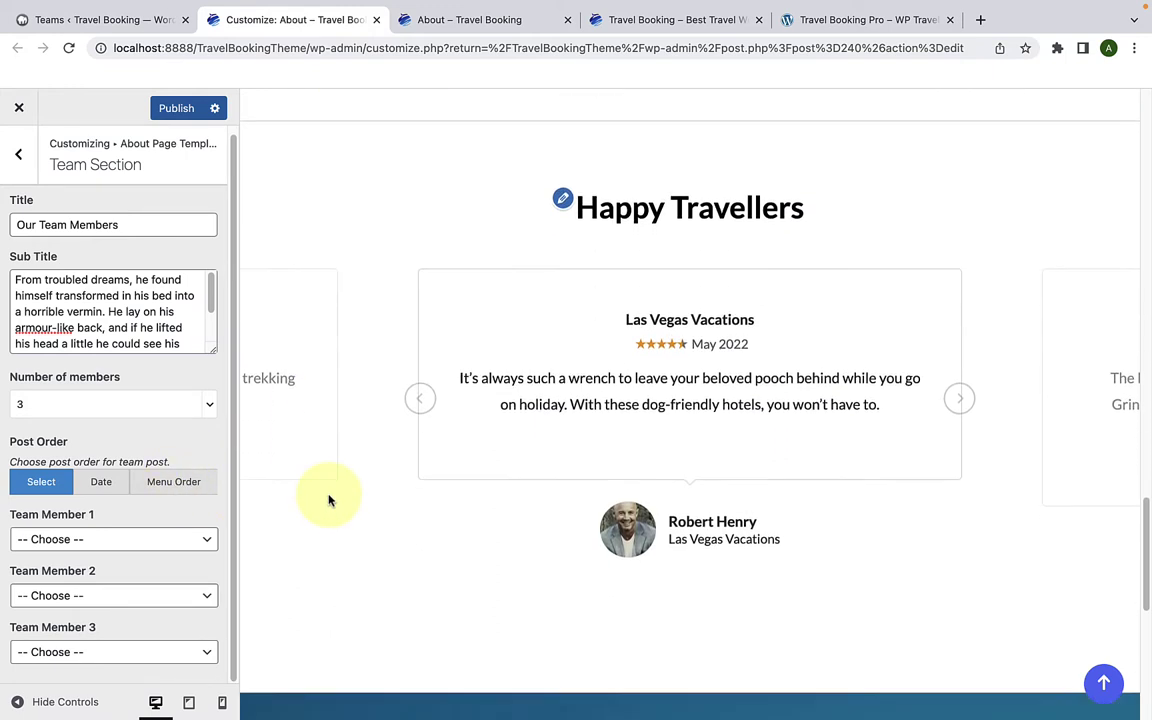
Step: Choose specific members for slots one, two and three, and set Post Order to Menu Order
{"action": "left_click", "coordinate": [107, 540]}
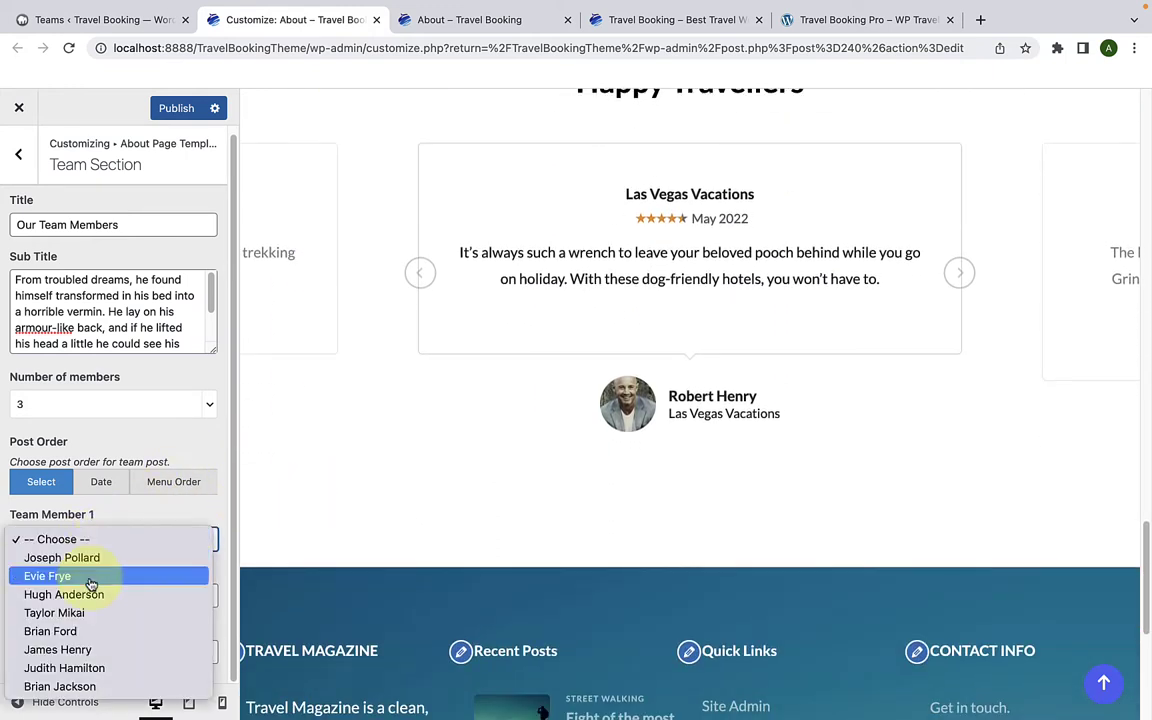
{"action": "left_click", "coordinate": [90, 577]}
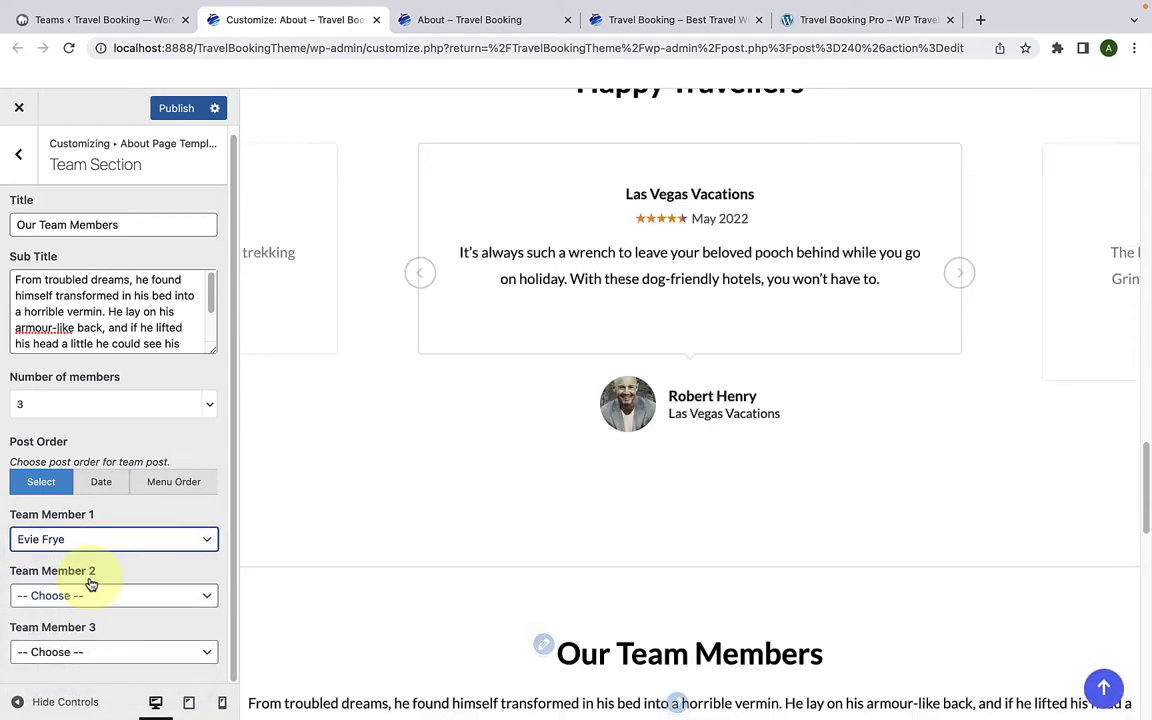
{"action": "scroll", "coordinate": [337, 558], "scroll_direction": "down", "scroll_amount": 5}
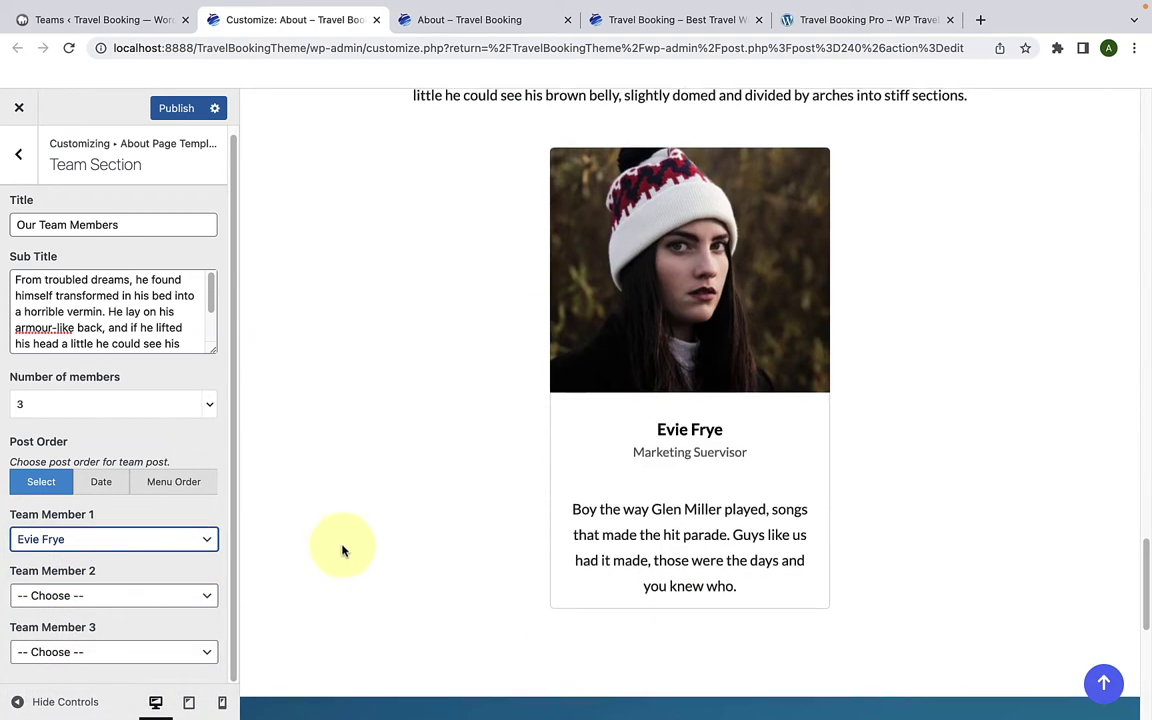
{"action": "left_click", "coordinate": [118, 598]}
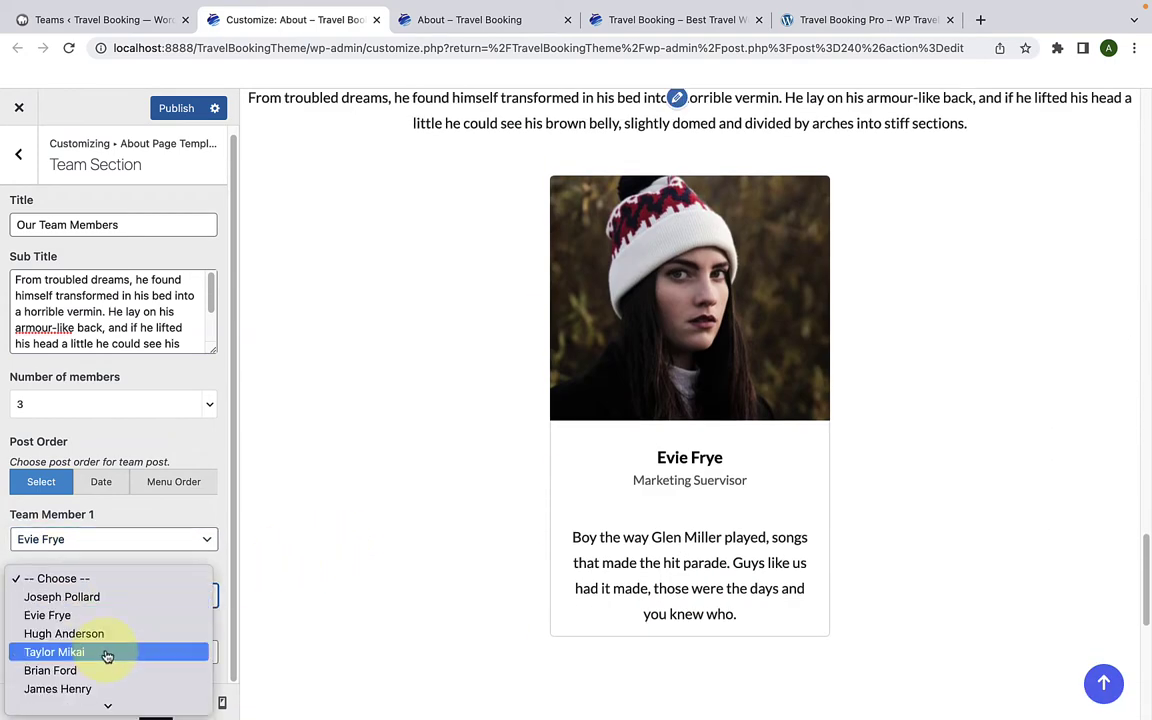
{"action": "scroll", "coordinate": [101, 672], "scroll_direction": "down", "scroll_amount": 1}
{"action": "left_click", "coordinate": [100, 666]}
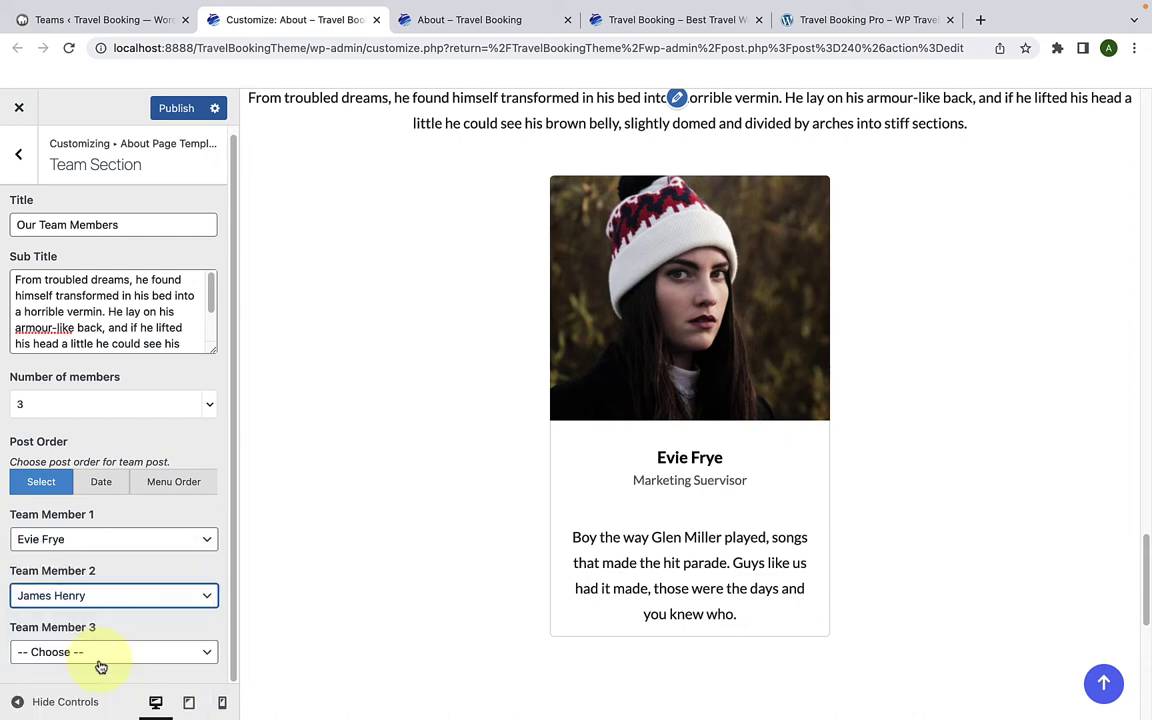
{"action": "left_click", "coordinate": [107, 658]}
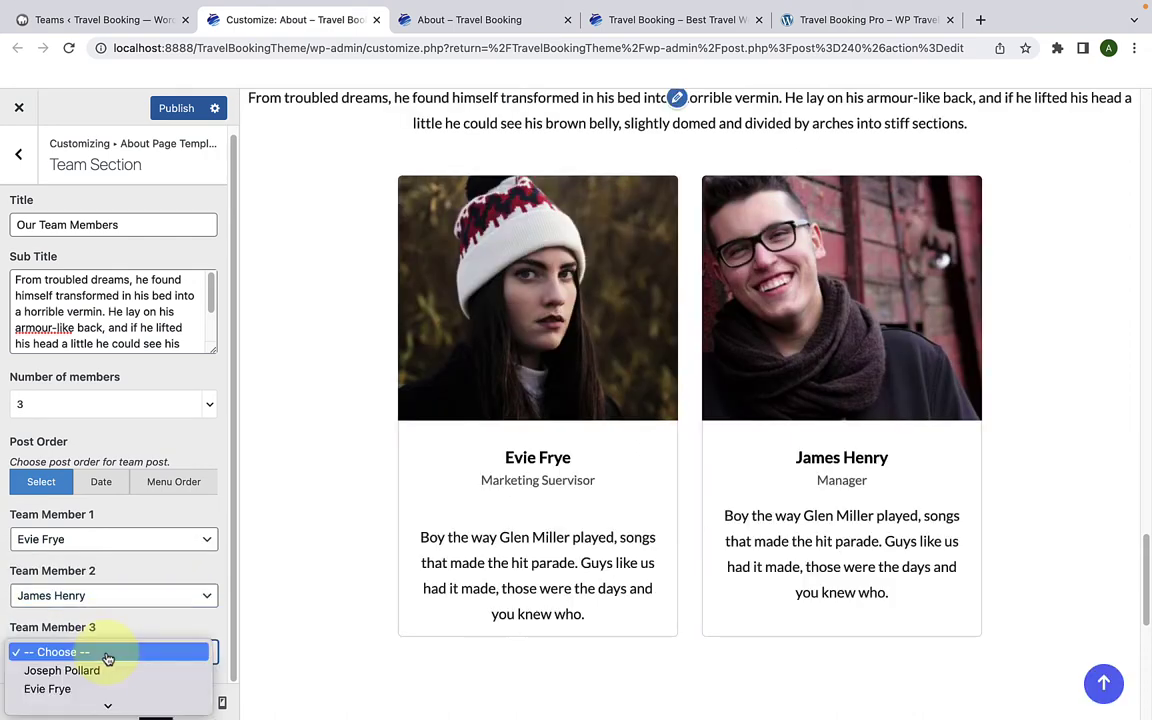
{"action": "scroll", "coordinate": [105, 665], "scroll_direction": "down", "scroll_amount": 2}
{"action": "left_click", "coordinate": [96, 698]}
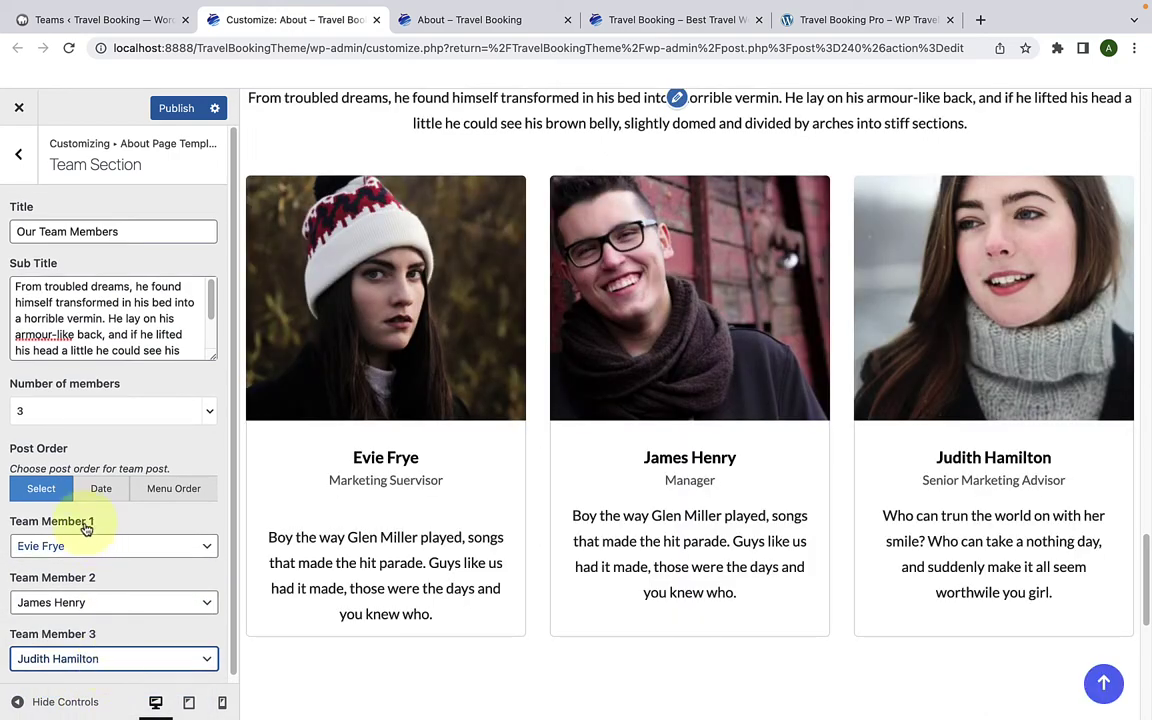
{"action": "left_click", "coordinate": [174, 489]}
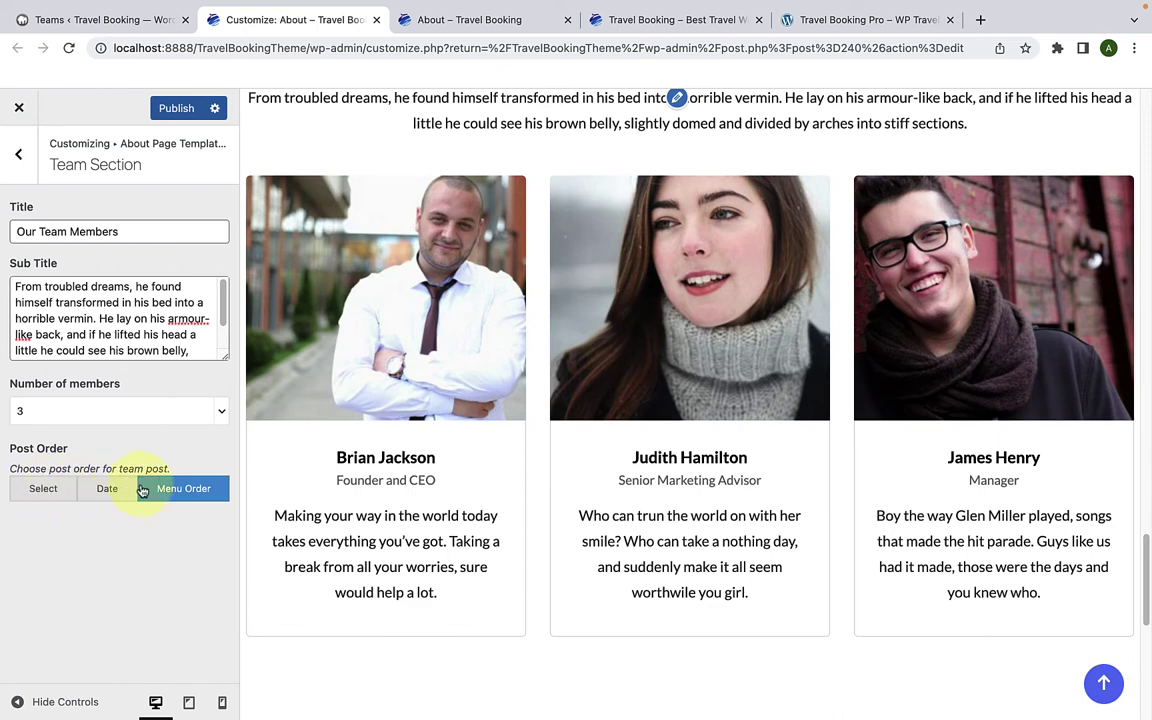
Step: Publish the Customizer changes and verify 'Our Team Members' with three cards on the live About page
{"action": "left_click", "coordinate": [178, 110]}
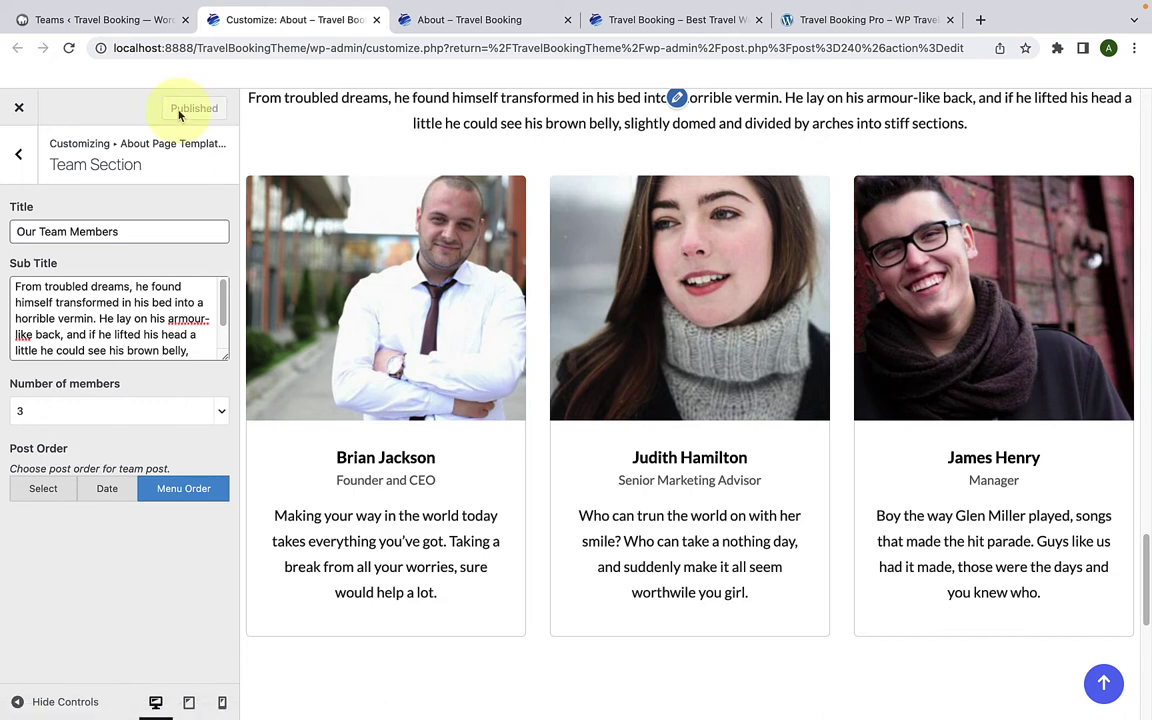
{"action": "left_click", "coordinate": [418, 25]}
{"action": "scroll", "coordinate": [418, 343], "scroll_direction": "down", "scroll_amount": 3}
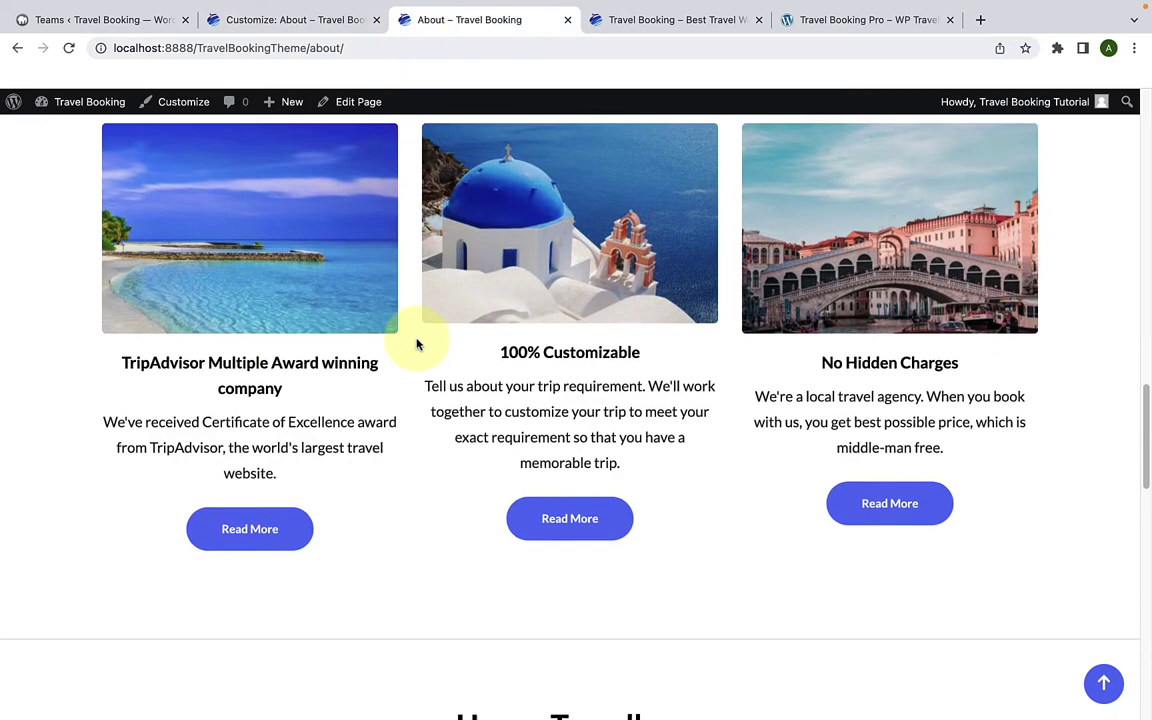
{"action": "scroll", "coordinate": [418, 344], "scroll_direction": "down", "scroll_amount": 7}
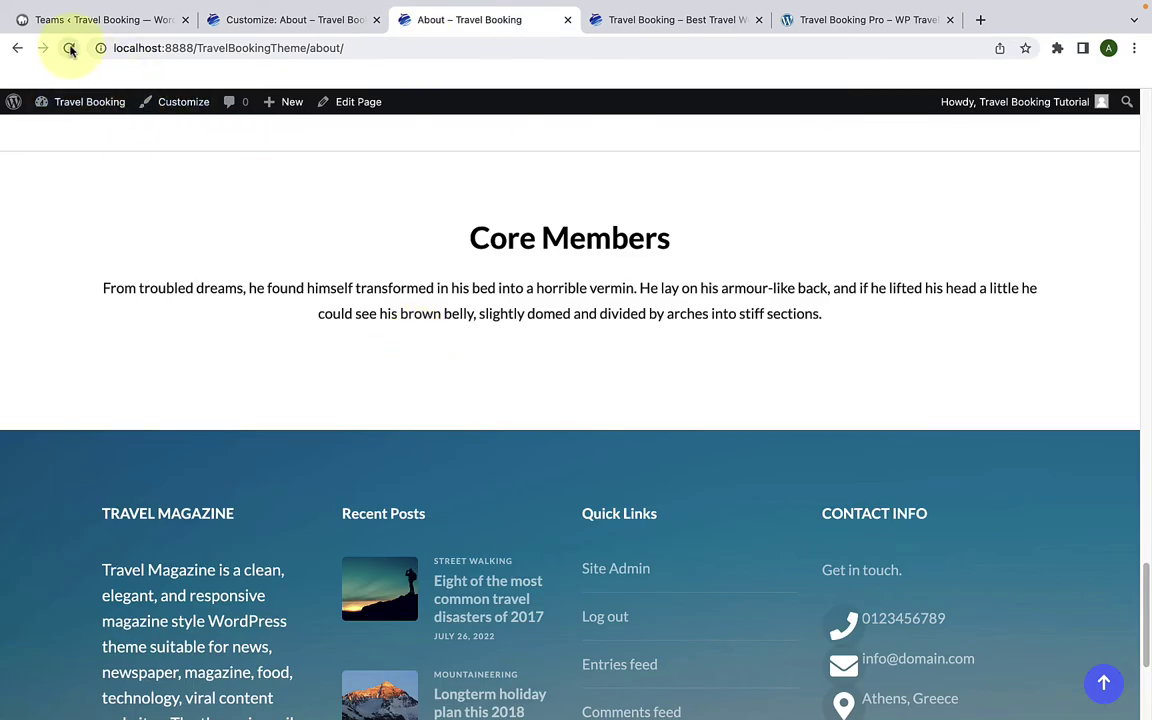
{"action": "left_click", "coordinate": [69, 48]}
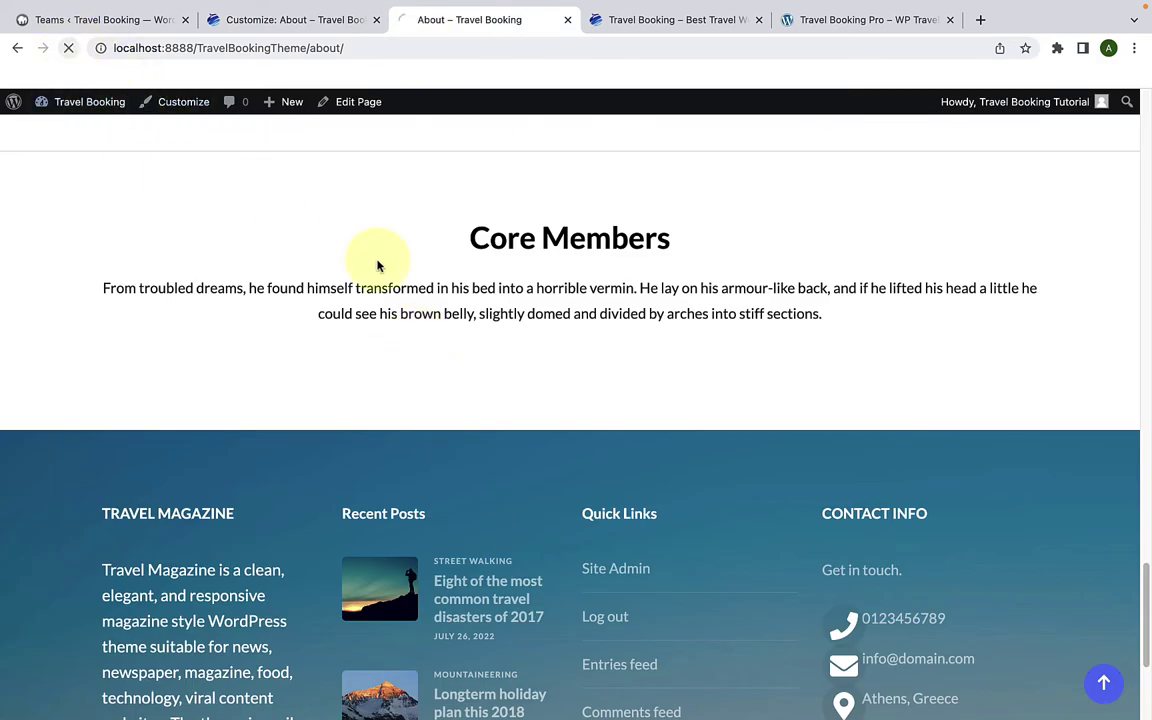
{"action": "scroll", "coordinate": [405, 278], "scroll_direction": "up", "scroll_amount": 2}
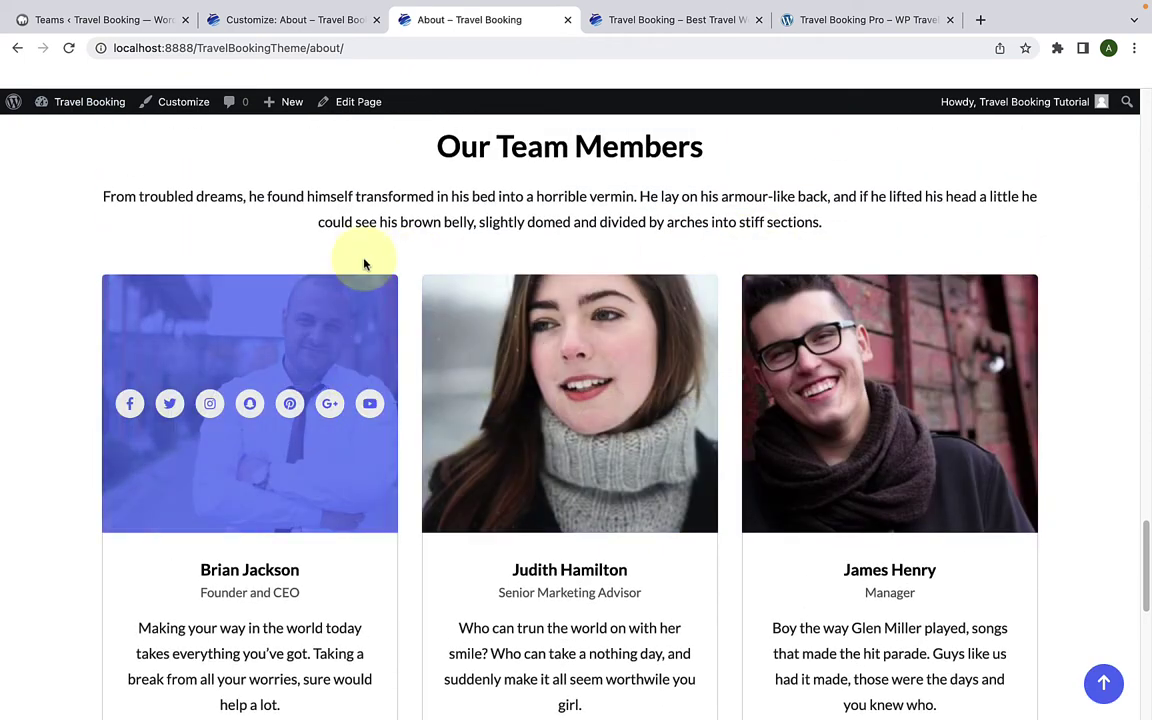
{"action": "left_click", "coordinate": [327, 22]}
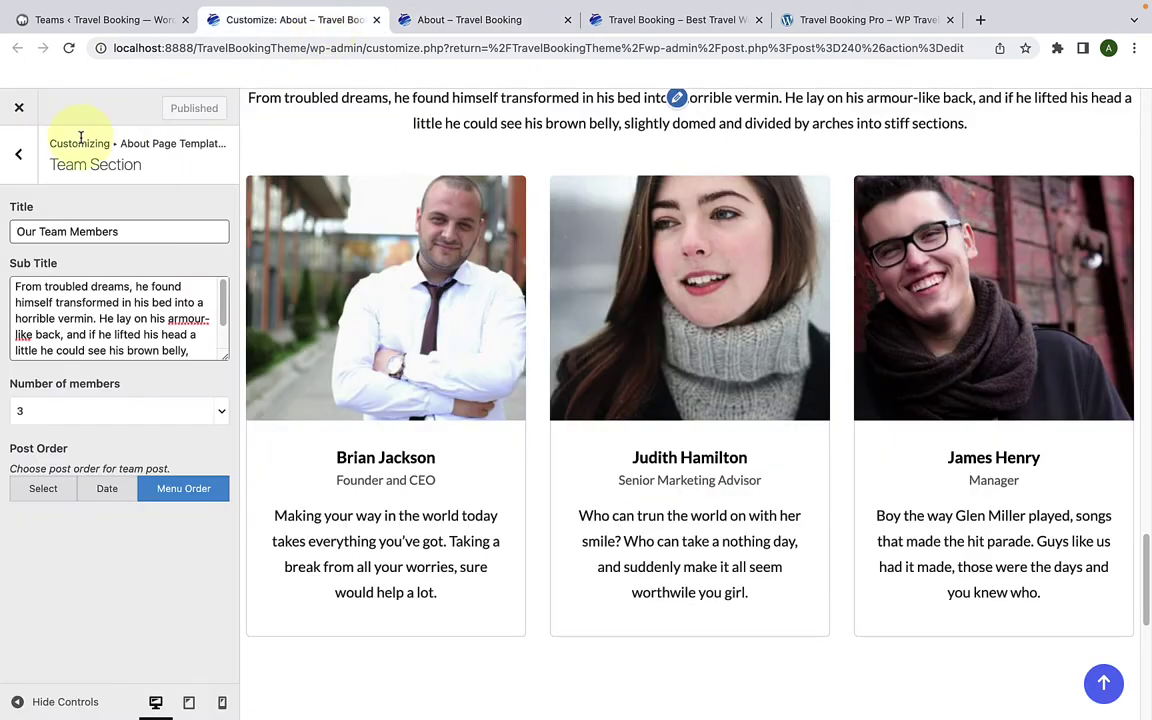
Step: Open 'Sort About Page Template Section' and browse the Intro, Client, Service, Testimonial and Team entries
{"action": "left_click", "coordinate": [5, 166]}
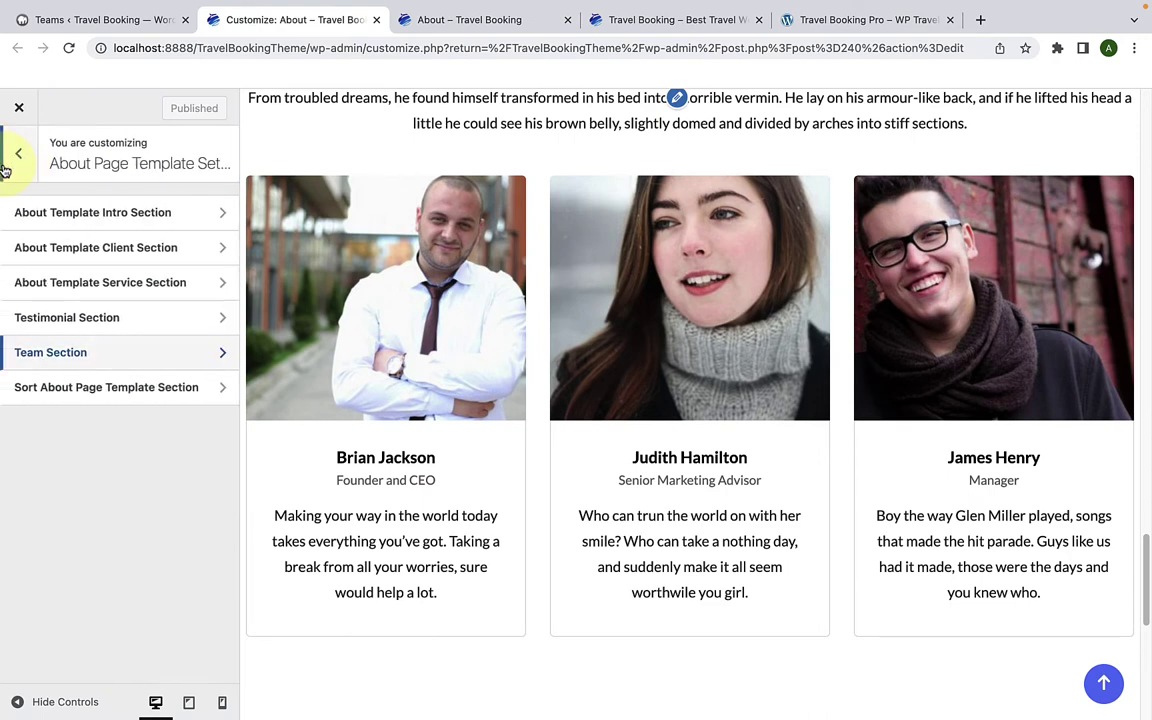
{"action": "left_click", "coordinate": [131, 390]}
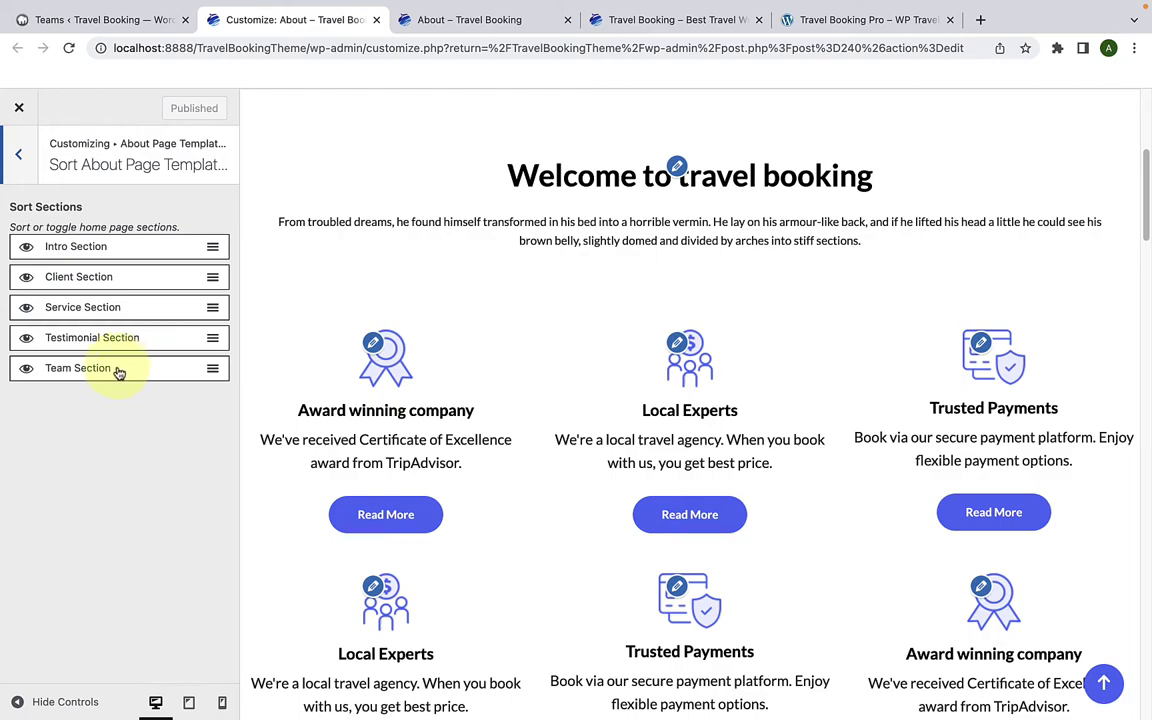
{"action": "scroll", "coordinate": [365, 373], "scroll_direction": "down", "scroll_amount": 20}
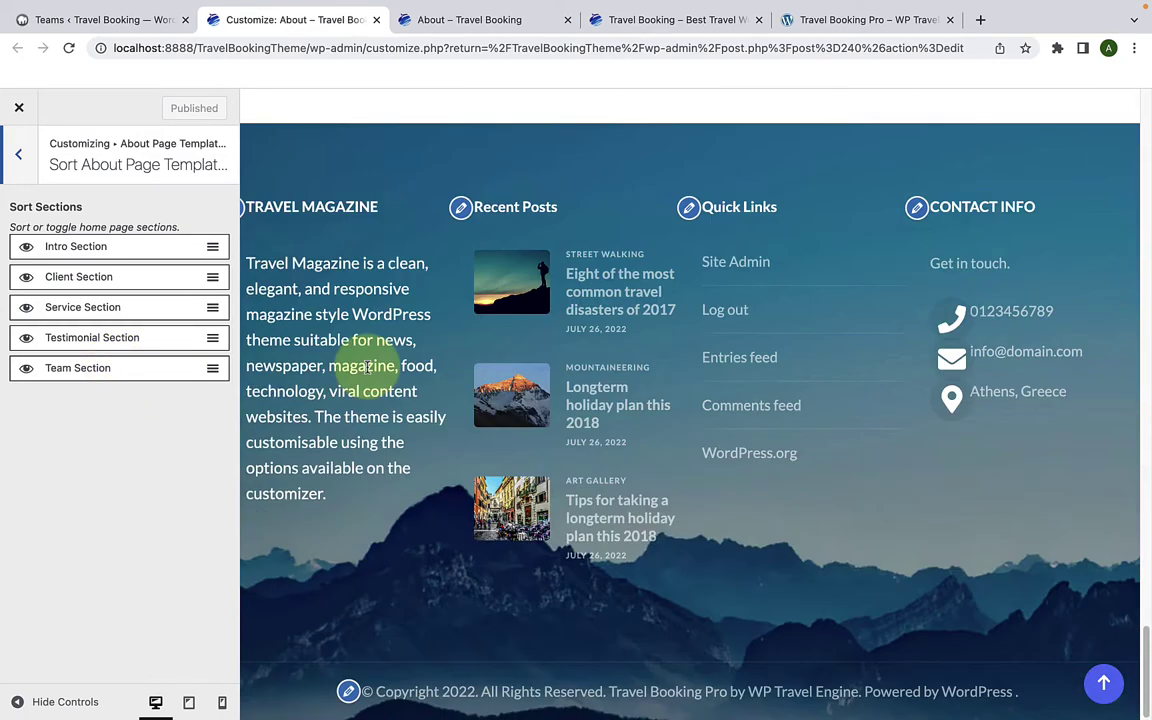
{"action": "scroll", "coordinate": [365, 366], "scroll_direction": "up", "scroll_amount": 7}
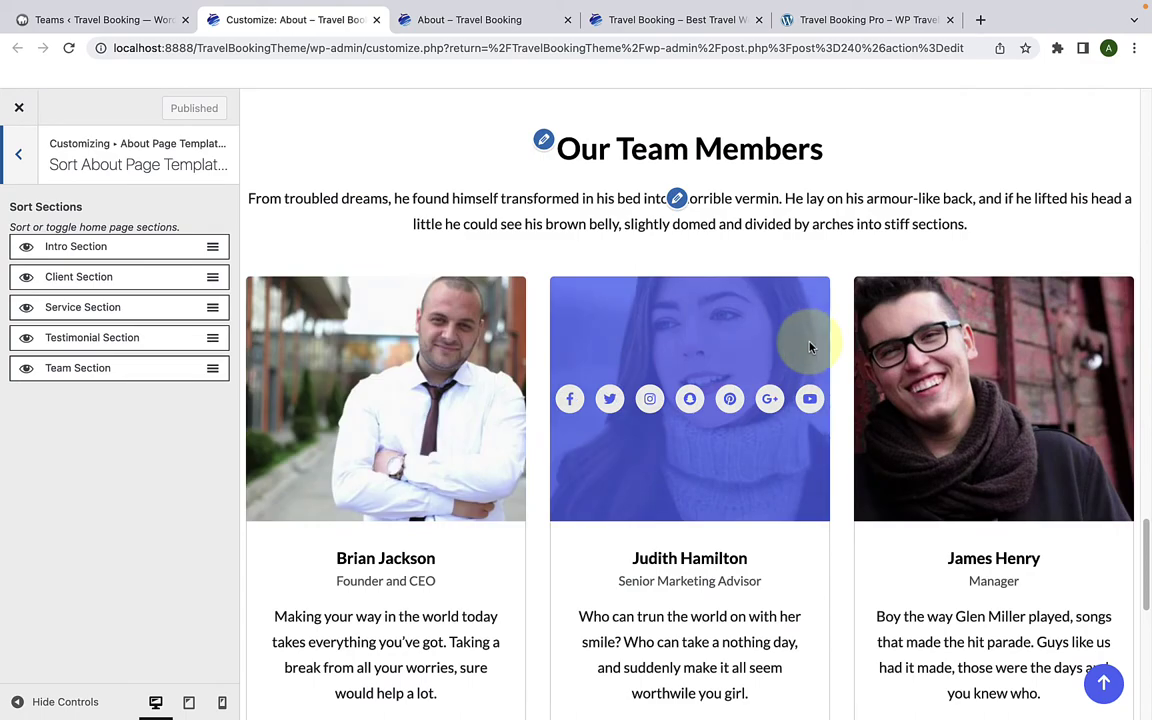
{"action": "scroll", "coordinate": [352, 278], "scroll_direction": "up", "scroll_amount": 10}
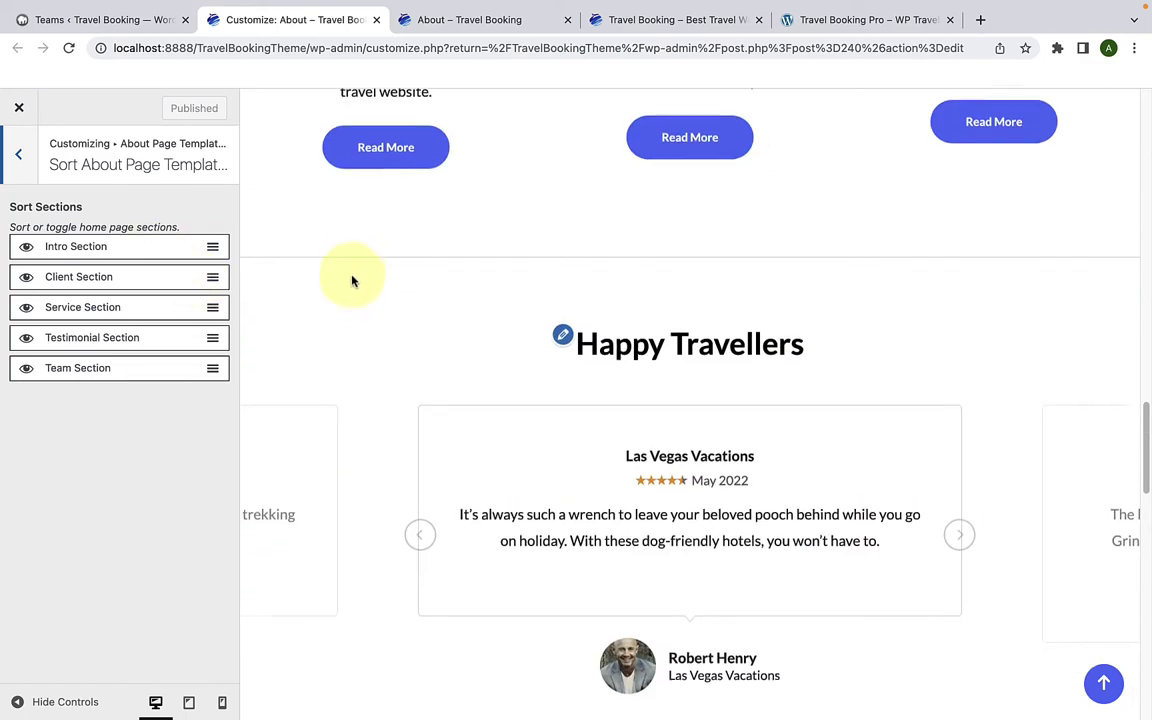
{"action": "scroll", "coordinate": [352, 278], "scroll_direction": "up", "scroll_amount": 10}
{"action": "scroll", "coordinate": [352, 278], "scroll_direction": "down", "scroll_amount": 3}
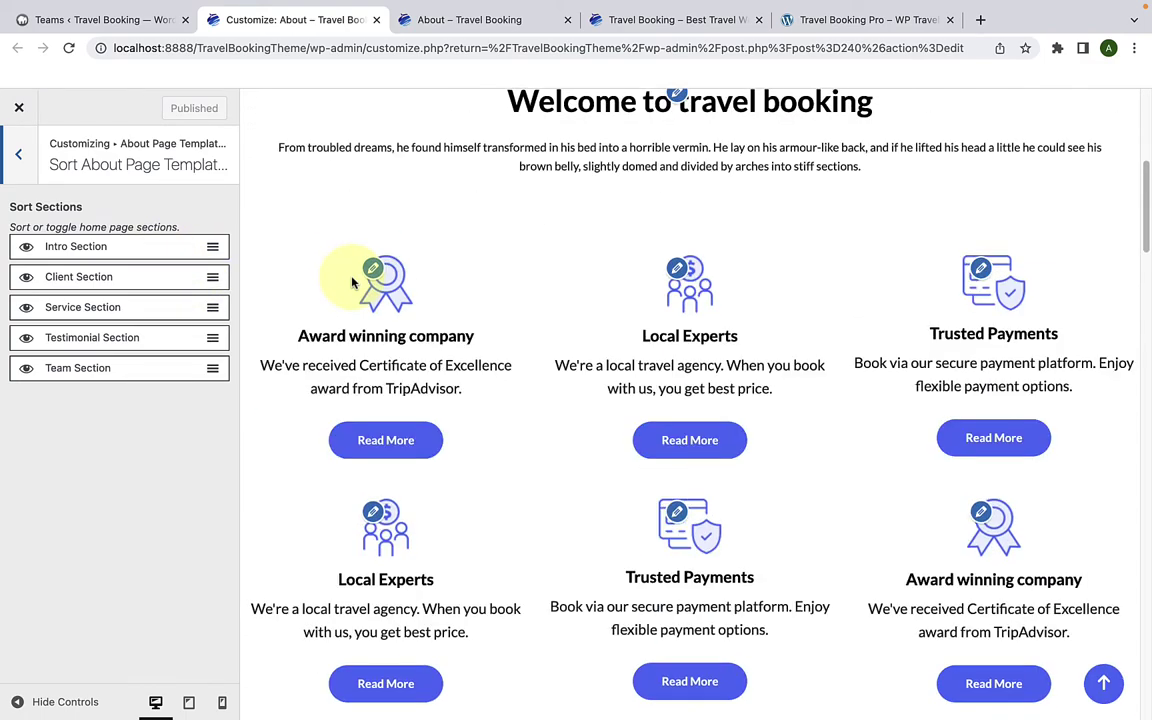
{"action": "scroll", "coordinate": [540, 237], "scroll_direction": "up", "scroll_amount": 5}
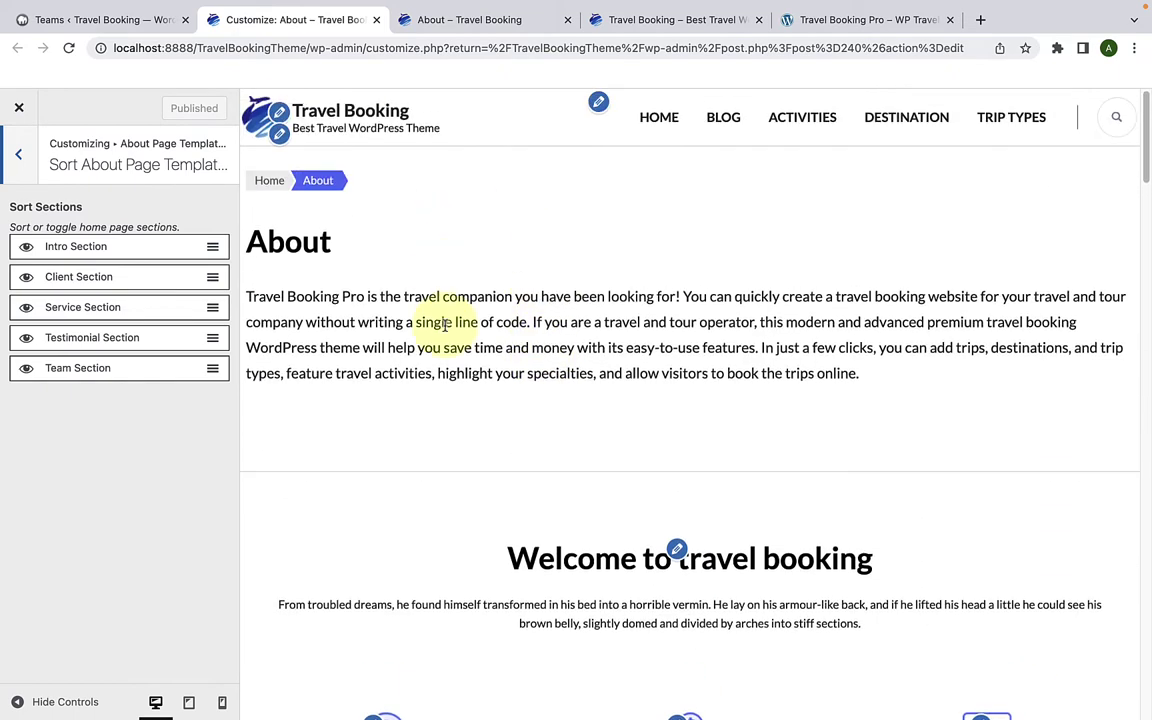
{"action": "scroll", "coordinate": [445, 328], "scroll_direction": "down", "scroll_amount": 5}
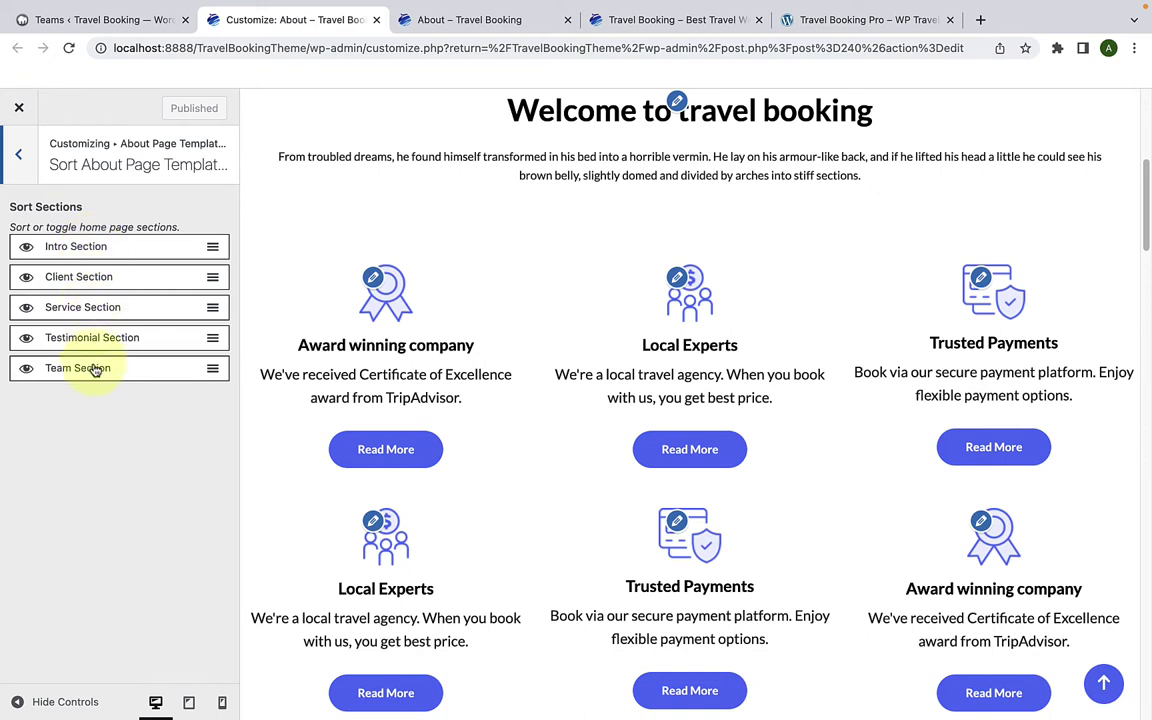
Step: Reorder the About sections to Team, Client, Service, Testimonial, Intro, with Team first and Intro last
{"action": "mouse_move", "coordinate": [93, 371]}
{"action": "left_mouse_down"}
{"action": "mouse_move", "coordinate": [92, 345]}
{"action": "mouse_move", "coordinate": [95, 362]}
{"action": "left_mouse_up"}
{"action": "left_click_drag", "start_coordinate": [103, 249], "coordinate": [104, 385]}
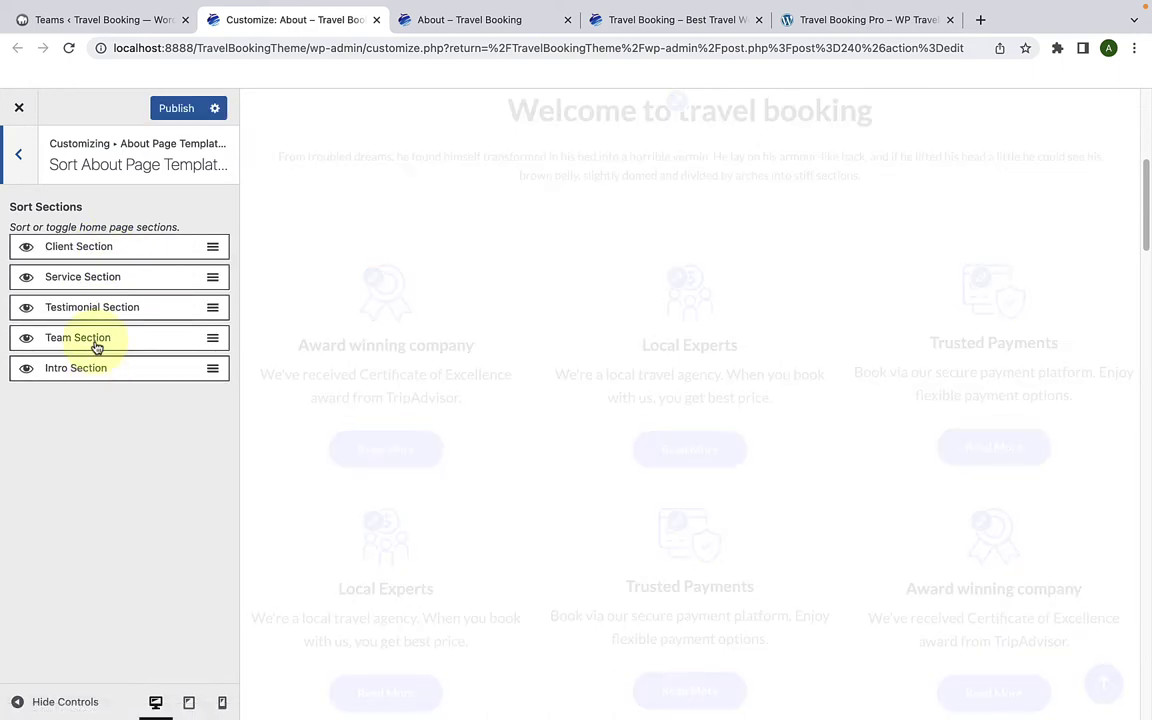
{"action": "left_click_drag", "start_coordinate": [95, 342], "coordinate": [96, 255]}
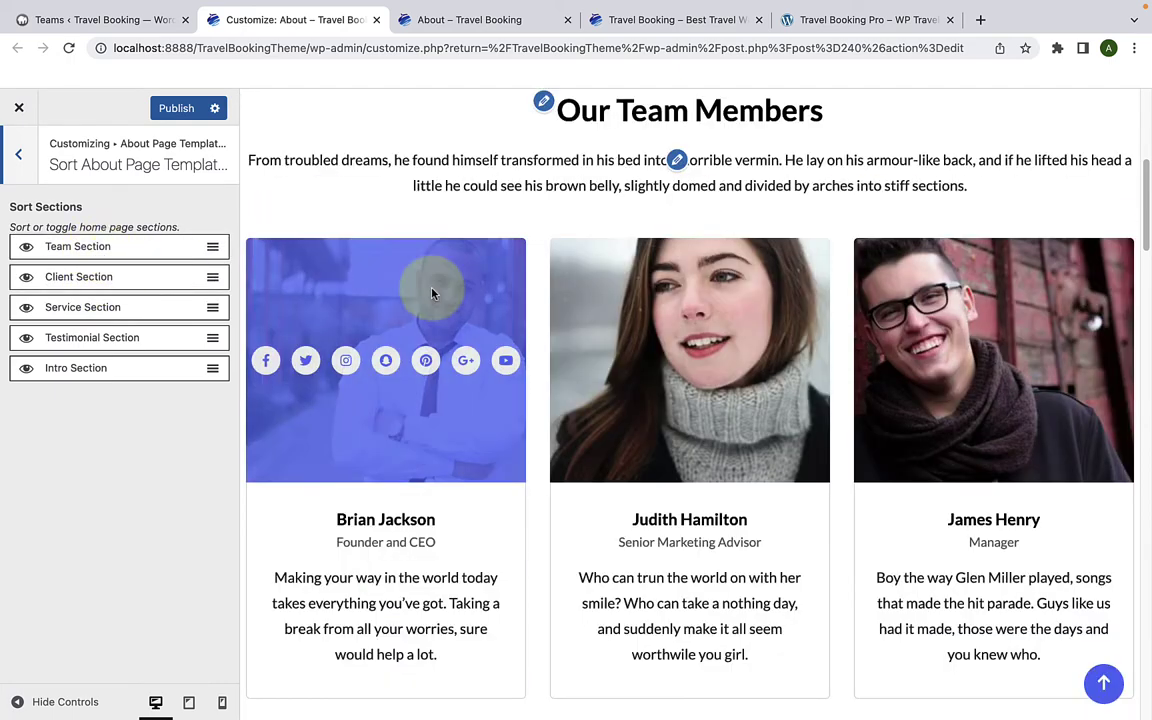
{"action": "scroll", "coordinate": [388, 257], "scroll_direction": "up", "scroll_amount": 5}
{"action": "scroll", "coordinate": [437, 342], "scroll_direction": "down", "scroll_amount": 5}
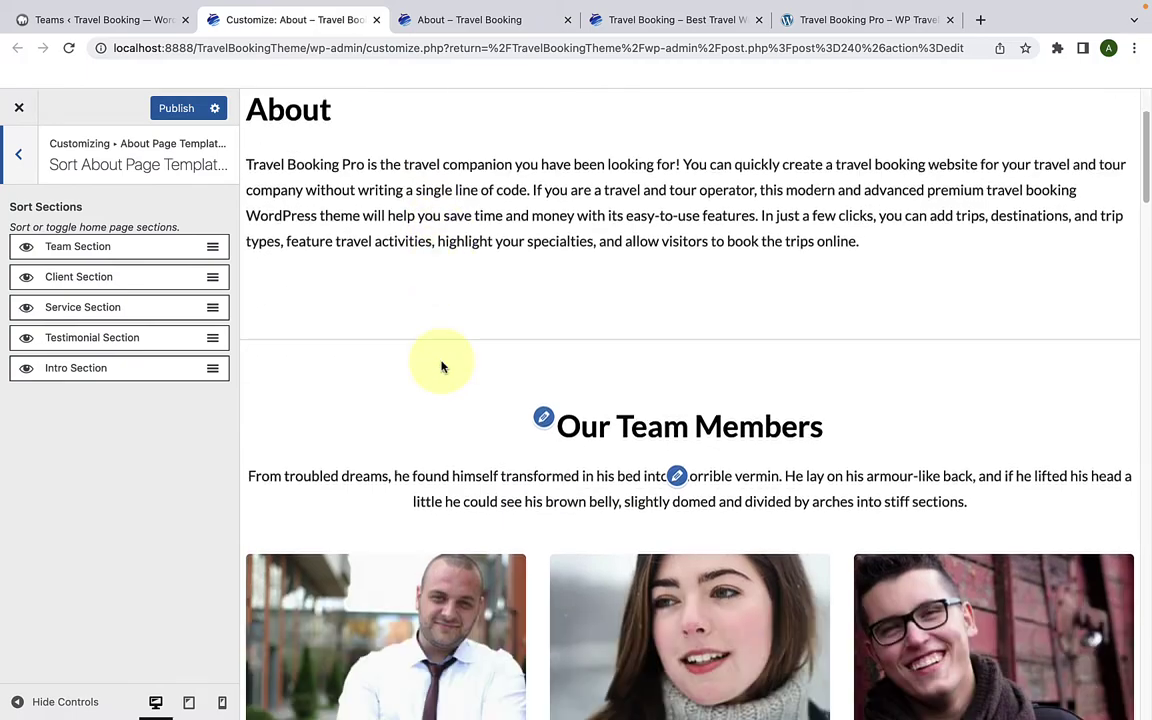
{"action": "scroll", "coordinate": [643, 264], "scroll_direction": "down", "scroll_amount": 10}
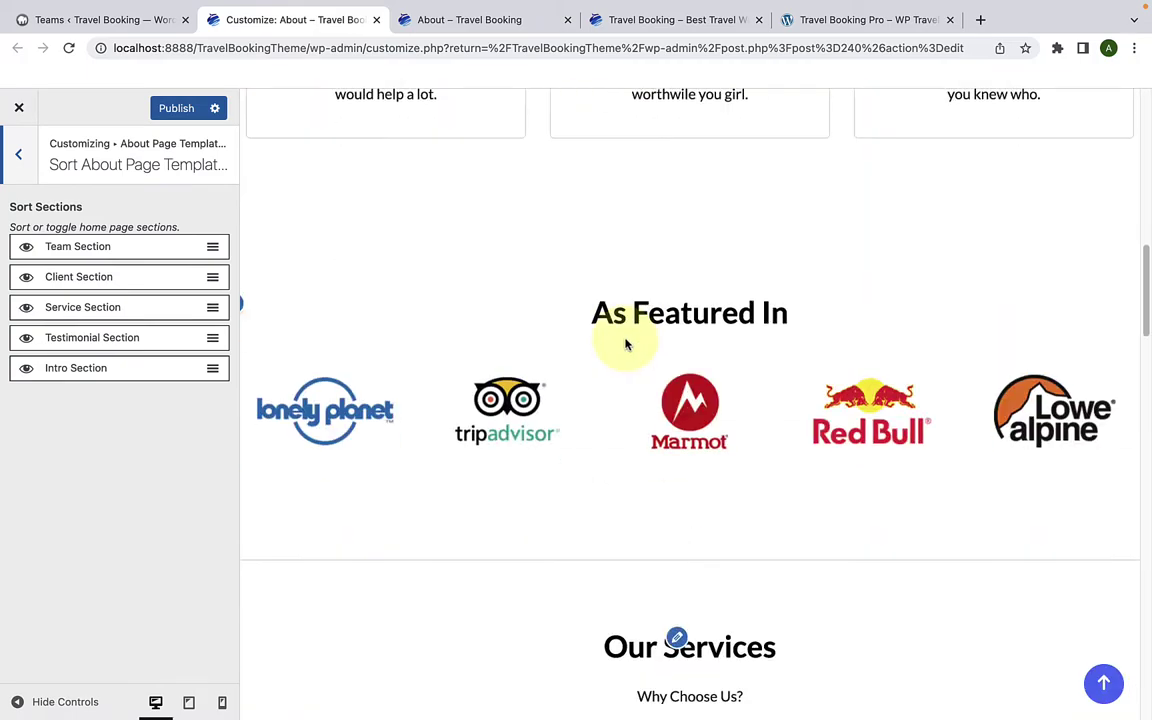
{"action": "scroll", "coordinate": [625, 345], "scroll_direction": "down", "scroll_amount": 8}
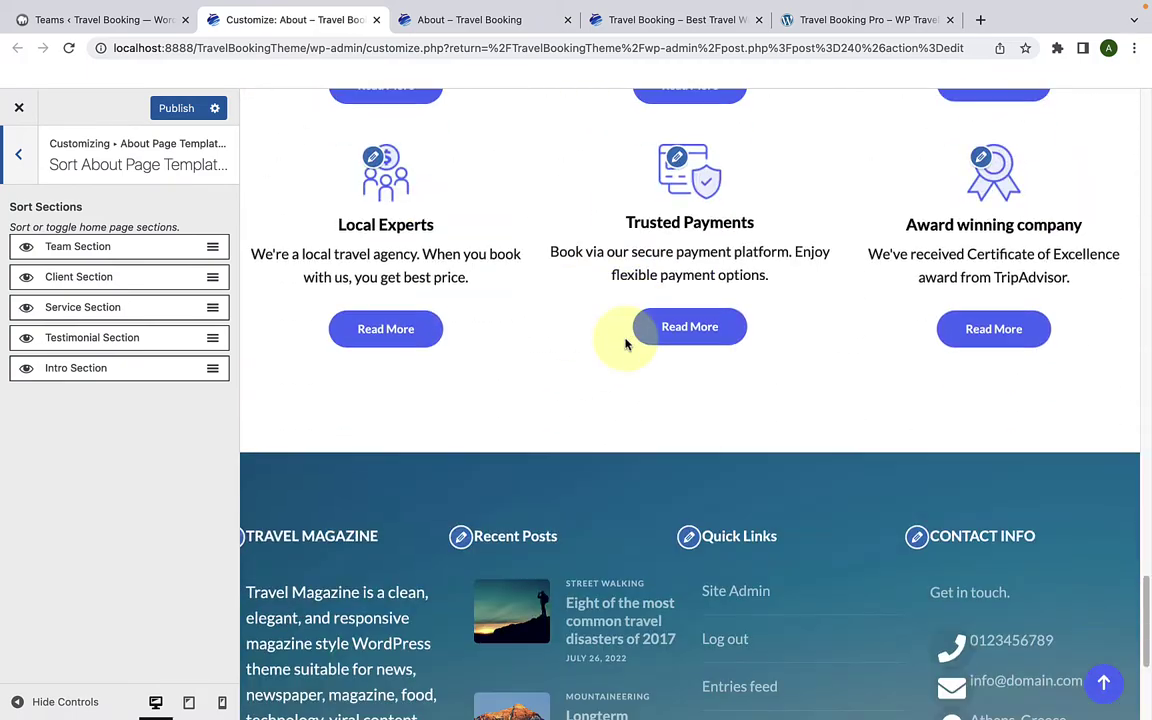
{"action": "scroll", "coordinate": [625, 345], "scroll_direction": "up", "scroll_amount": 5}
{"action": "scroll", "coordinate": [625, 345], "scroll_direction": "down", "scroll_amount": 2}
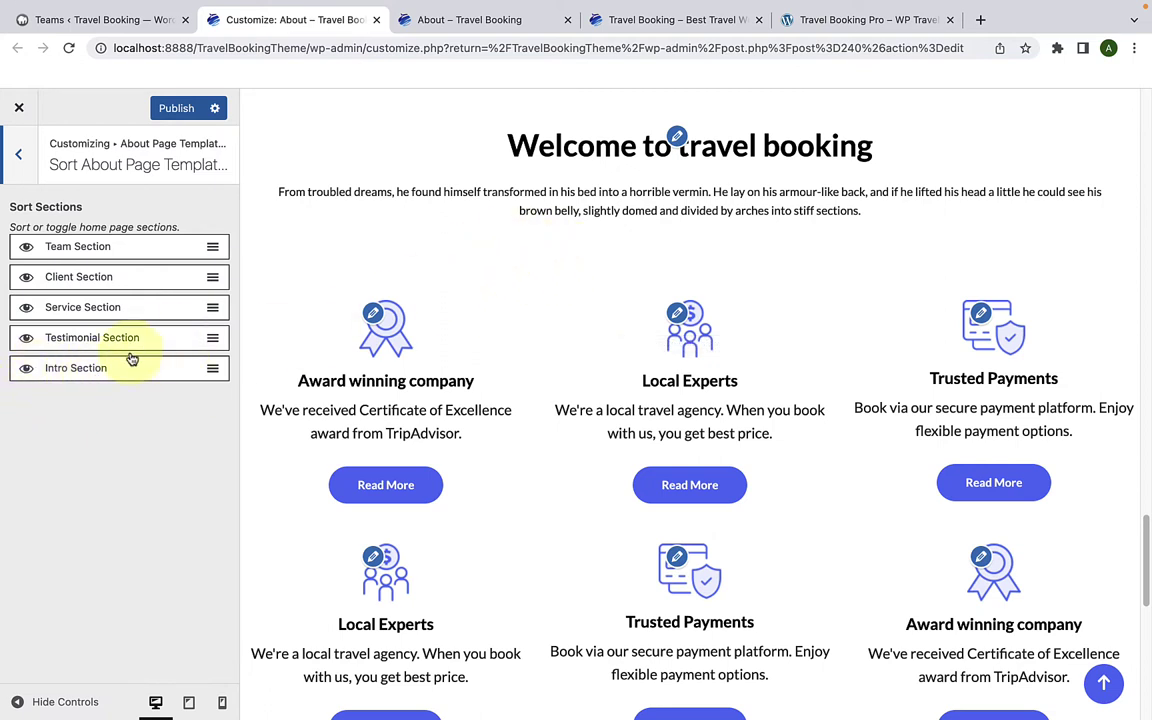
Step: Hide the Intro, Testimonial, Service and Client sections on the About page
{"action": "left_click", "coordinate": [27, 369]}
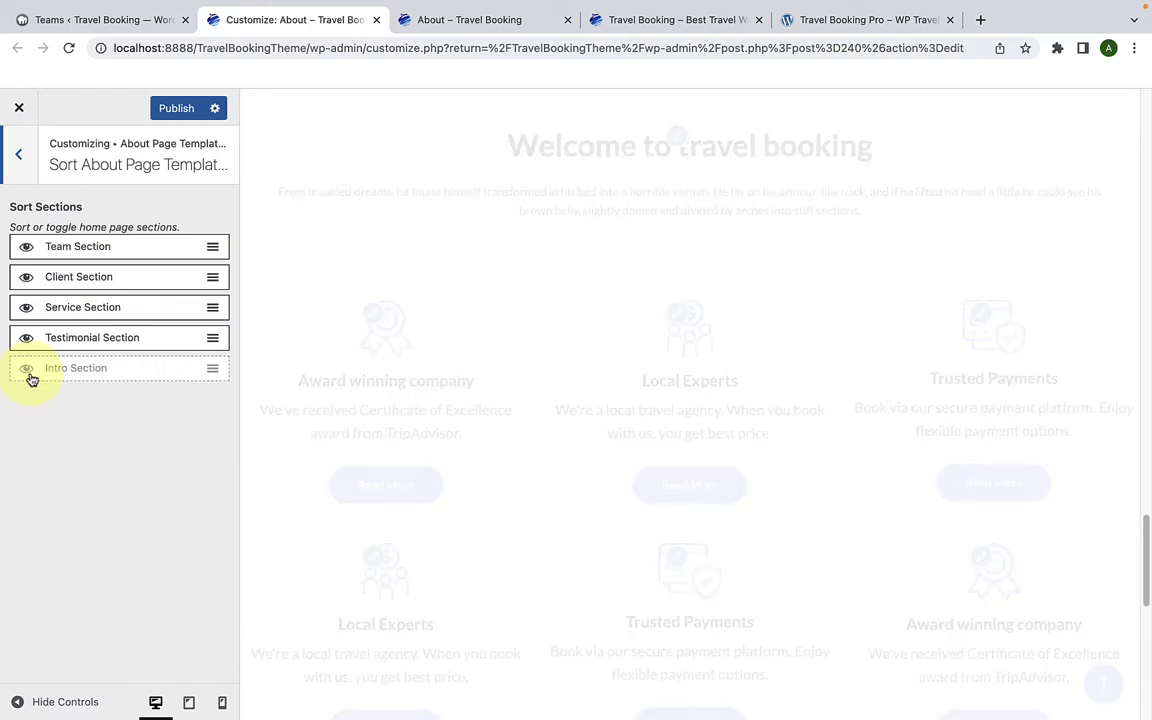
{"action": "scroll", "coordinate": [340, 347], "scroll_direction": "up", "scroll_amount": 3}
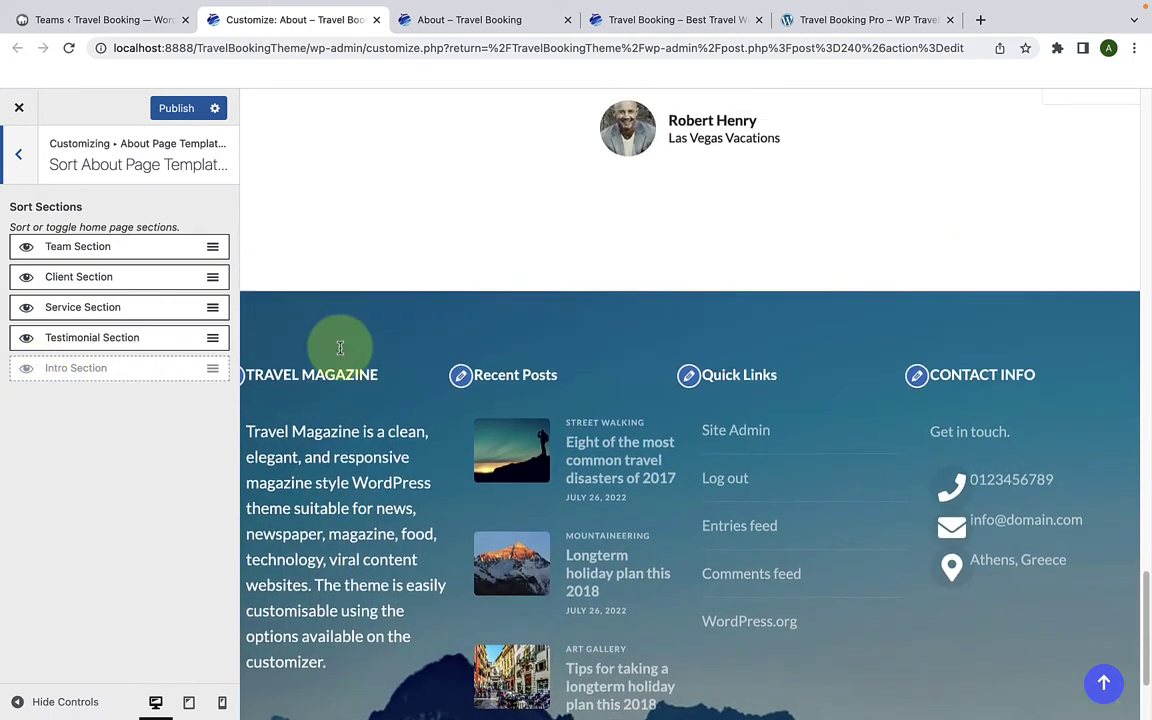
{"action": "scroll", "coordinate": [335, 347], "scroll_direction": "up", "scroll_amount": 2}
{"action": "scroll", "coordinate": [487, 352], "scroll_direction": "up", "scroll_amount": 10}
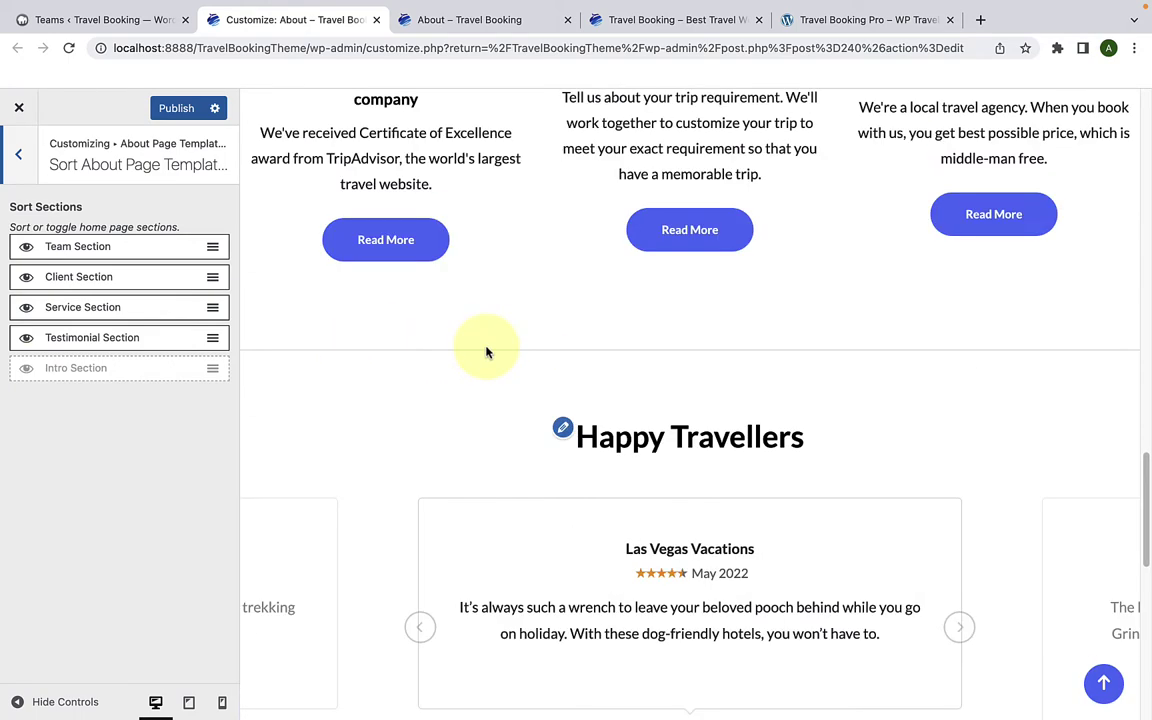
{"action": "scroll", "coordinate": [487, 350], "scroll_direction": "down", "scroll_amount": 2}
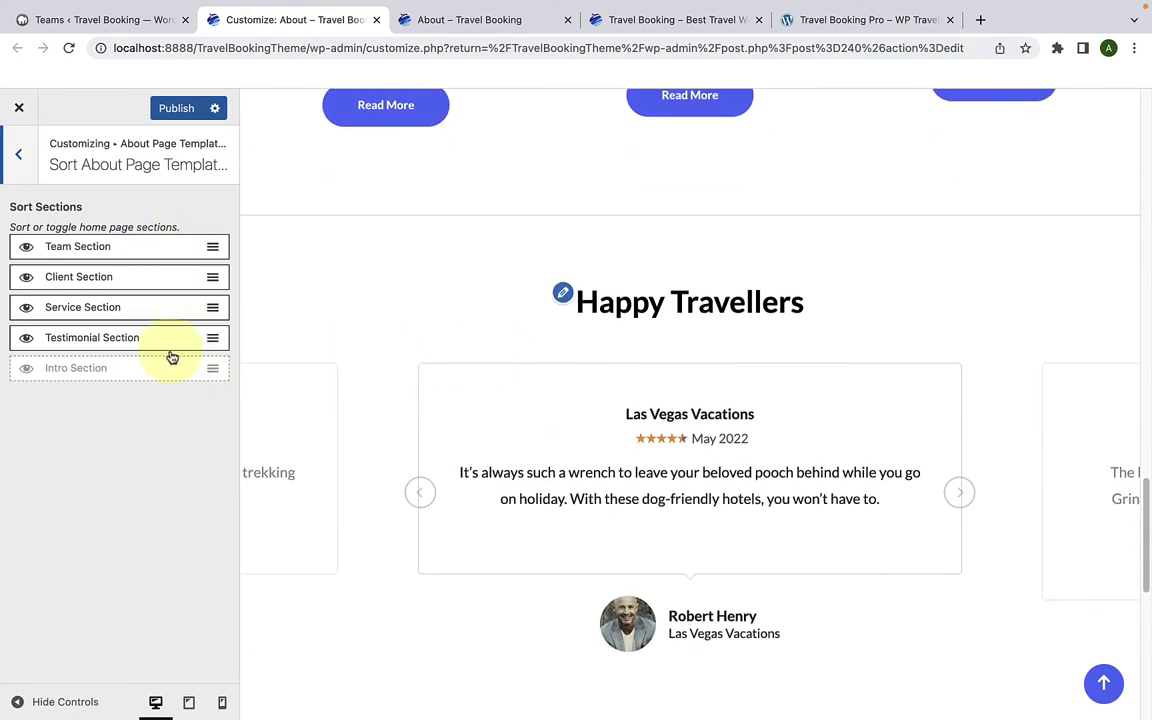
{"action": "left_click", "coordinate": [27, 310]}
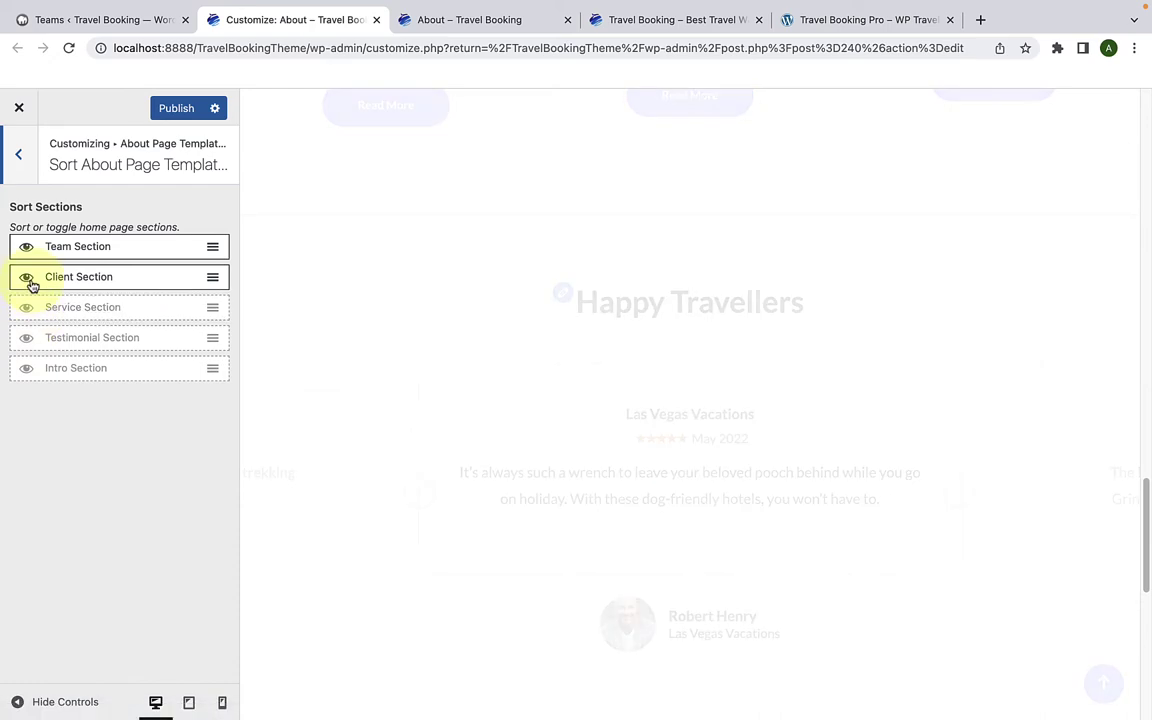
{"action": "left_click", "coordinate": [28, 278]}
{"action": "left_click", "coordinate": [28, 248]}
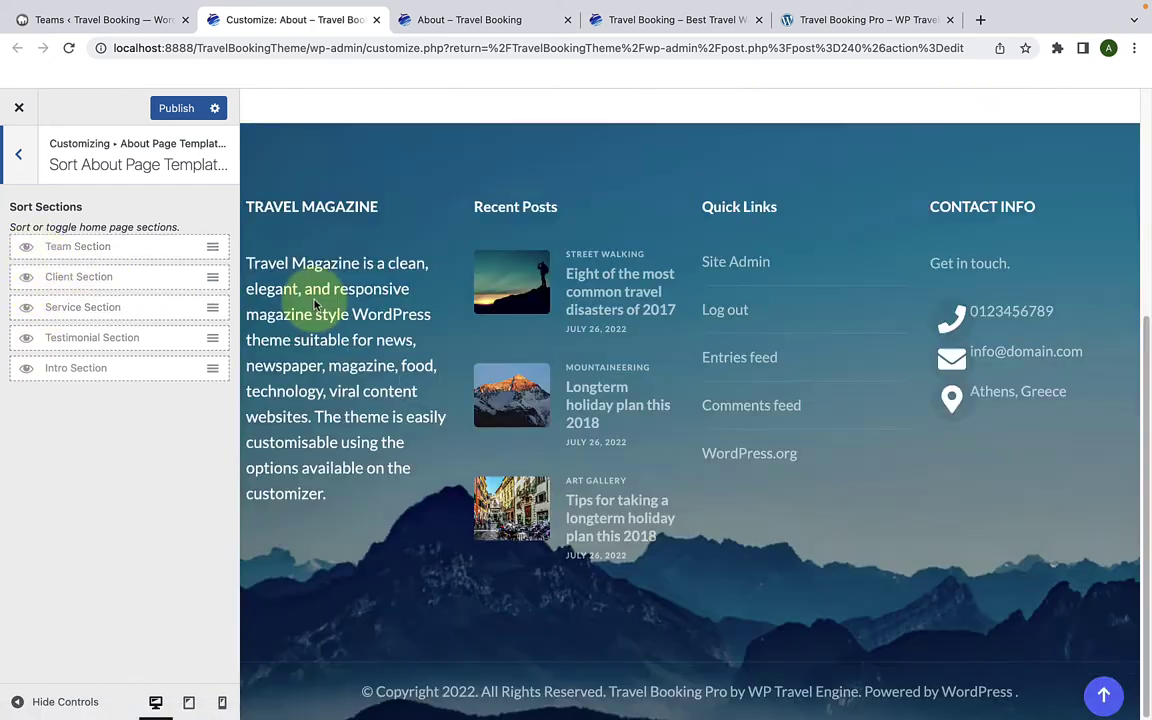
Step: Re-enable the Intro, Testimonial, Service, Client and Team sections and check the preview
{"action": "scroll", "coordinate": [312, 315], "scroll_direction": "up", "scroll_amount": 5}
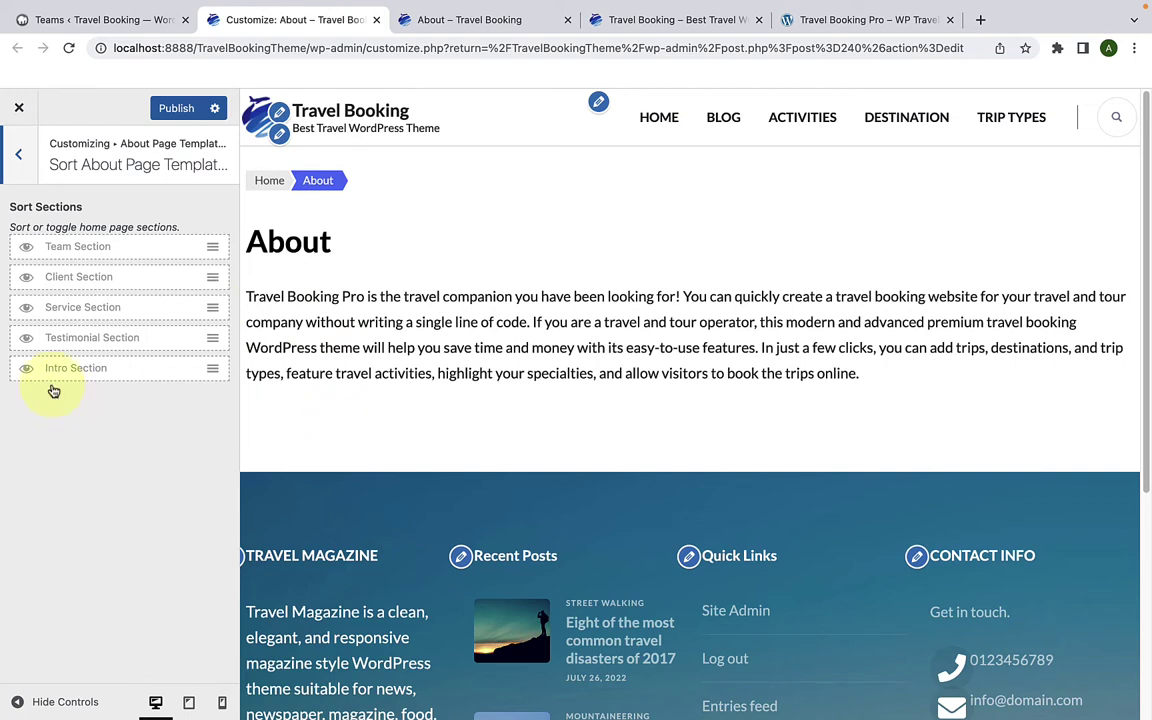
{"action": "left_click", "coordinate": [26, 368]}
{"action": "left_click", "coordinate": [27, 337]}
{"action": "left_click", "coordinate": [28, 308]}
{"action": "left_click", "coordinate": [27, 277]}
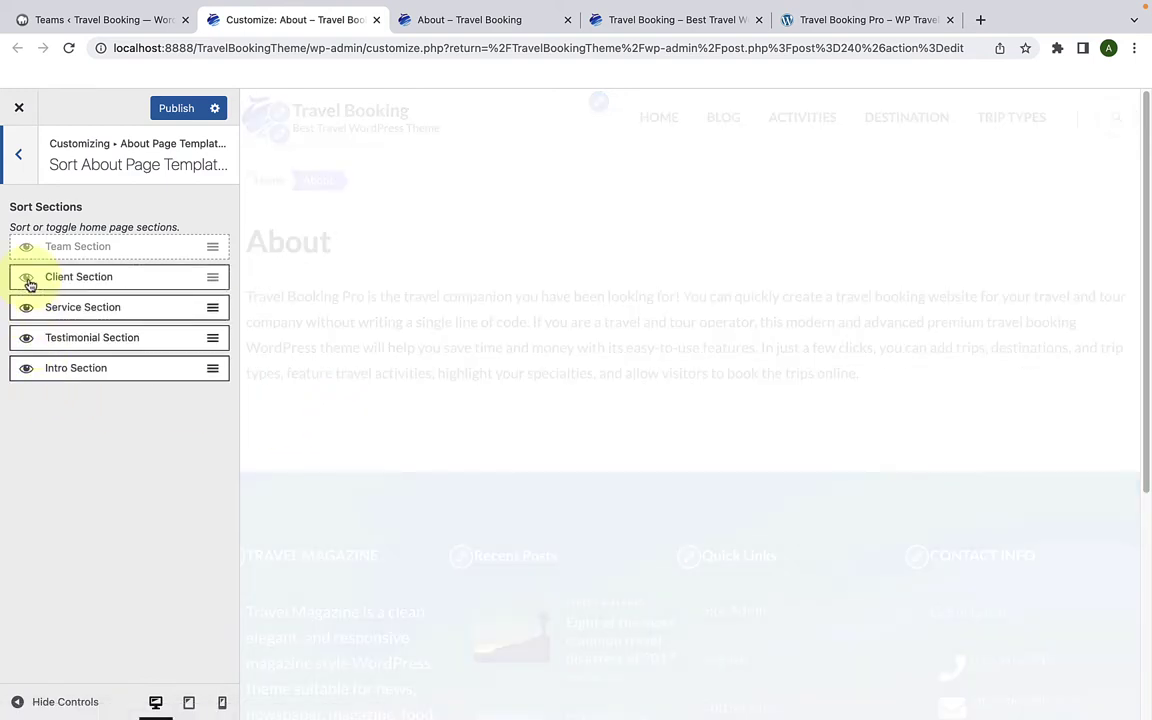
{"action": "left_click", "coordinate": [27, 247]}
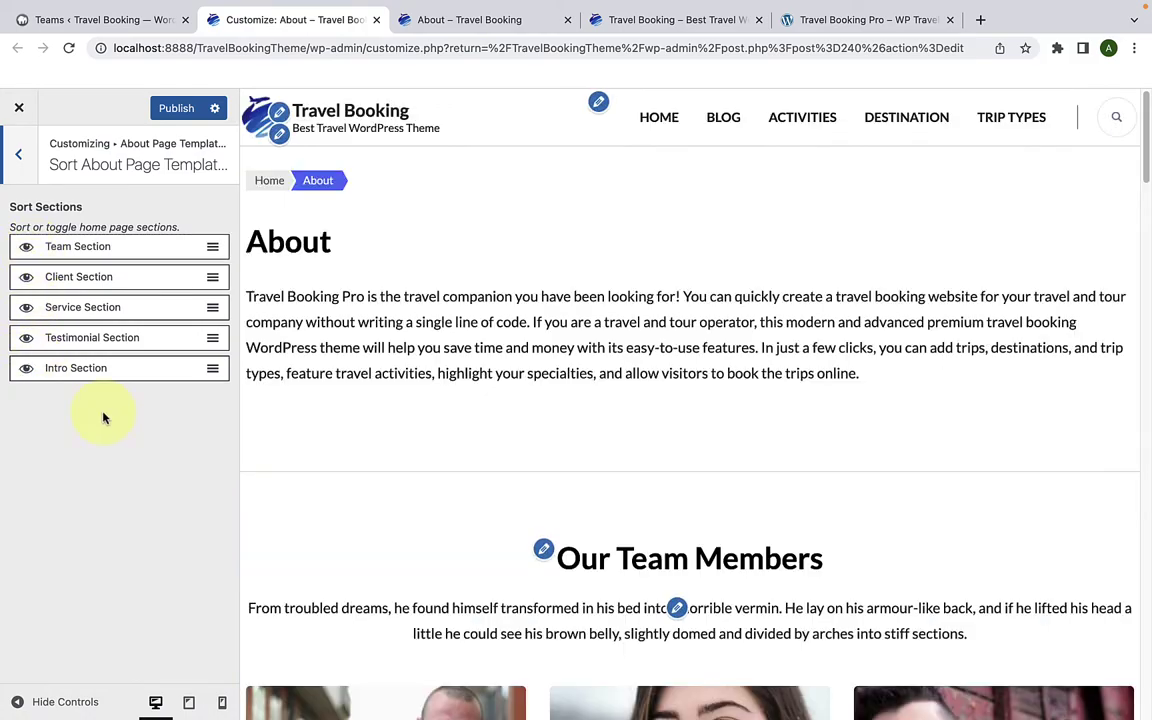
{"action": "scroll", "coordinate": [465, 447], "scroll_direction": "down", "scroll_amount": 15}
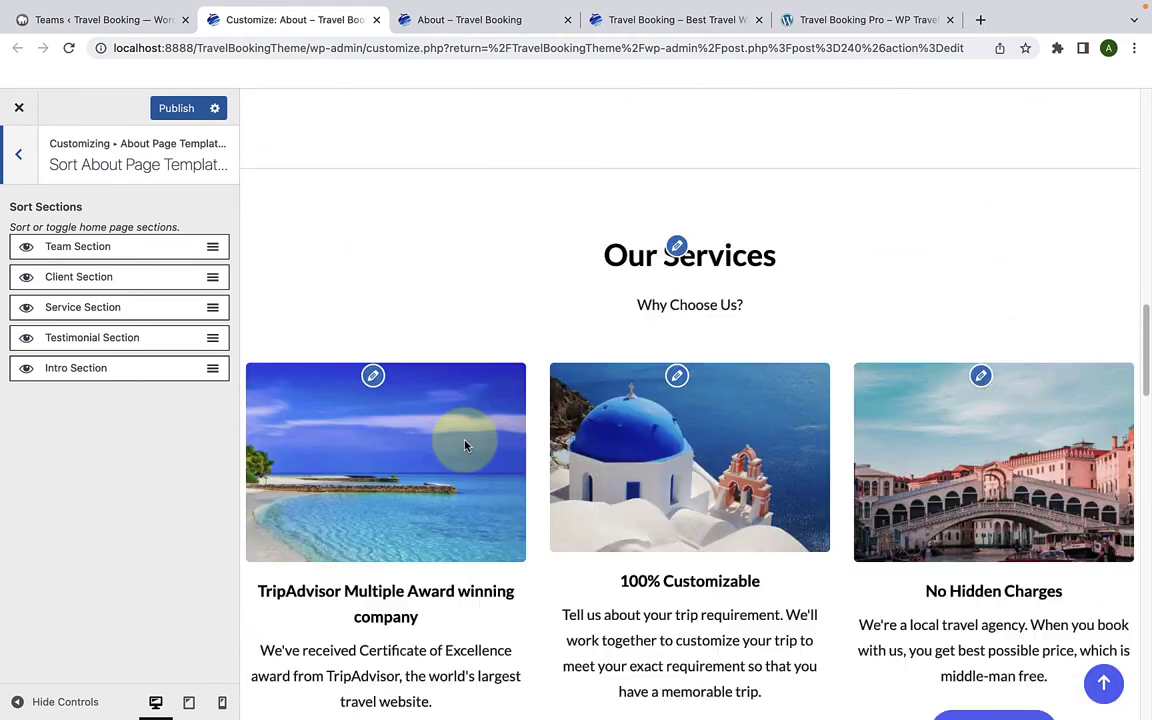
{"action": "scroll", "coordinate": [465, 446], "scroll_direction": "down", "scroll_amount": 15}
{"action": "scroll", "coordinate": [466, 446], "scroll_direction": "up", "scroll_amount": 3}
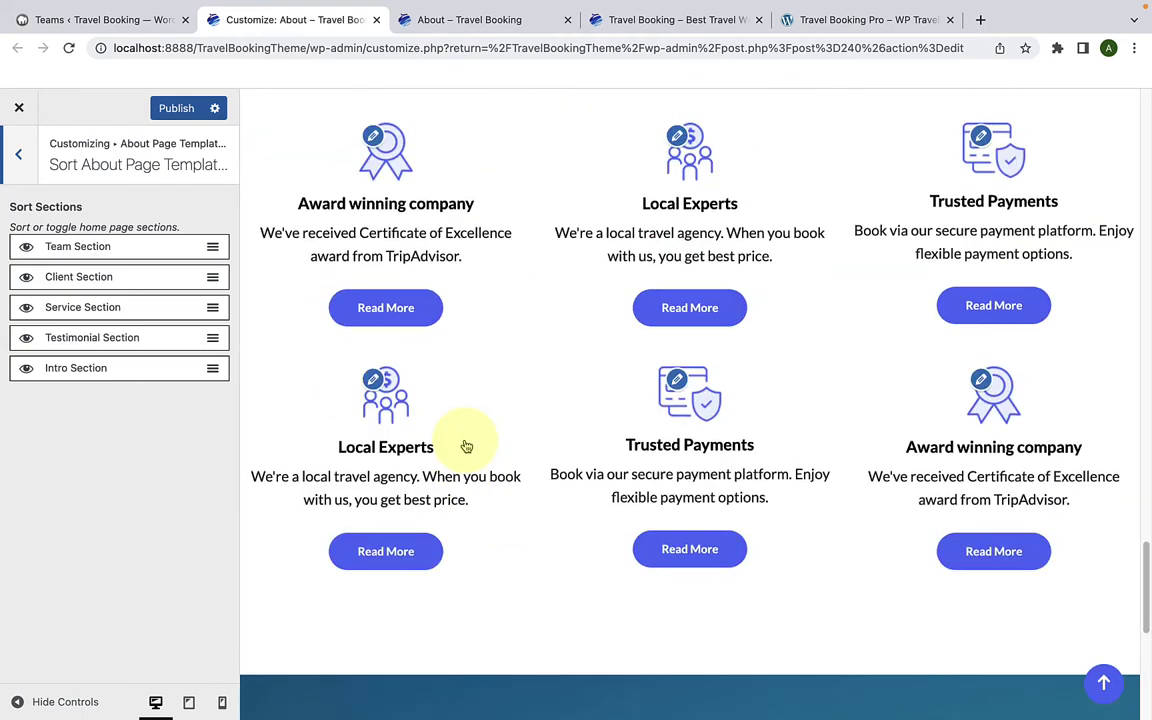
{"action": "scroll", "coordinate": [465, 446], "scroll_direction": "up", "scroll_amount": 3}
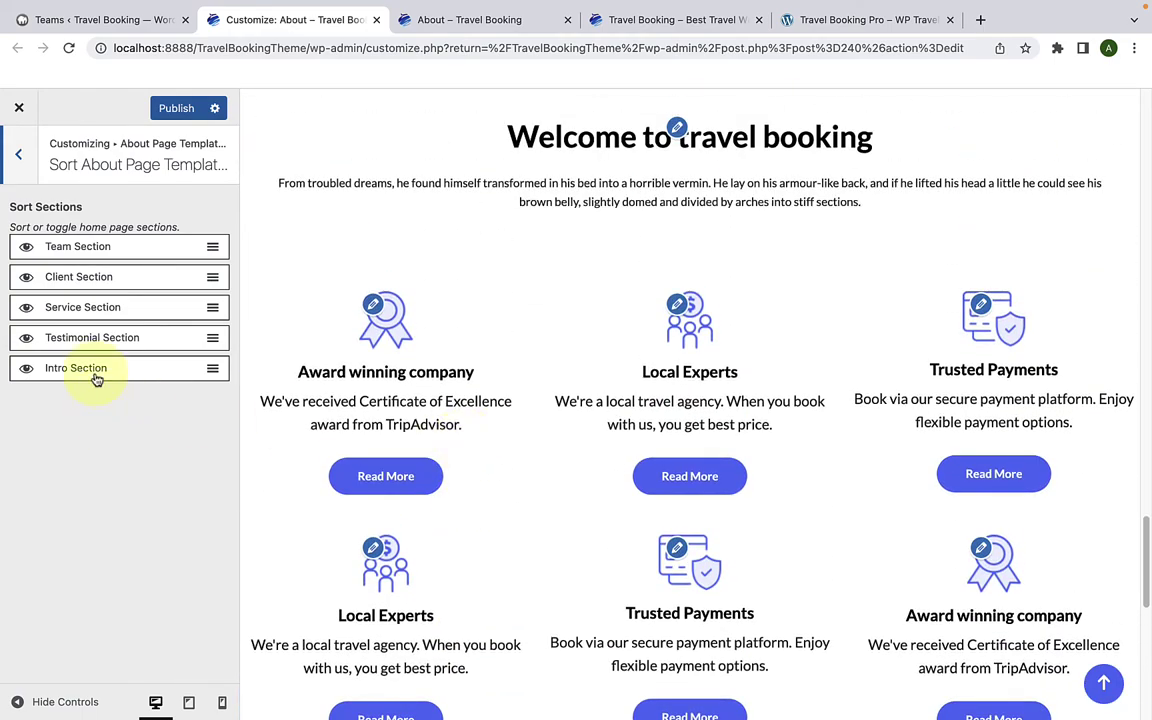
Step: Put the sections back in the order Intro, Client, Service, Testimonial, Team and check the preview
{"action": "mouse_move", "coordinate": [95, 370]}
{"action": "left_mouse_down"}
{"action": "mouse_move", "coordinate": [95, 237]}
{"action": "mouse_move", "coordinate": [85, 380]}
{"action": "mouse_move", "coordinate": [85, 368]}
{"action": "left_mouse_up"}
{"action": "scroll", "coordinate": [379, 418], "scroll_direction": "down", "scroll_amount": 8}
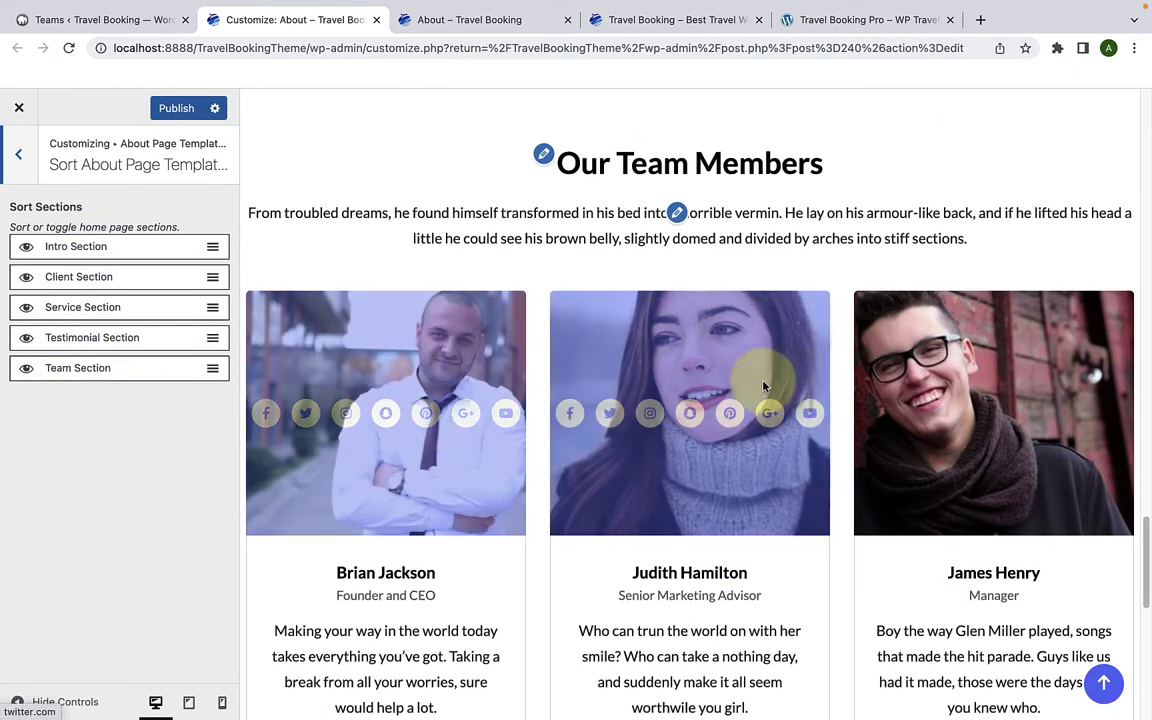
{"action": "scroll", "coordinate": [770, 368], "scroll_direction": "up", "scroll_amount": 4}
{"action": "scroll", "coordinate": [738, 372], "scroll_direction": "up", "scroll_amount": 15}
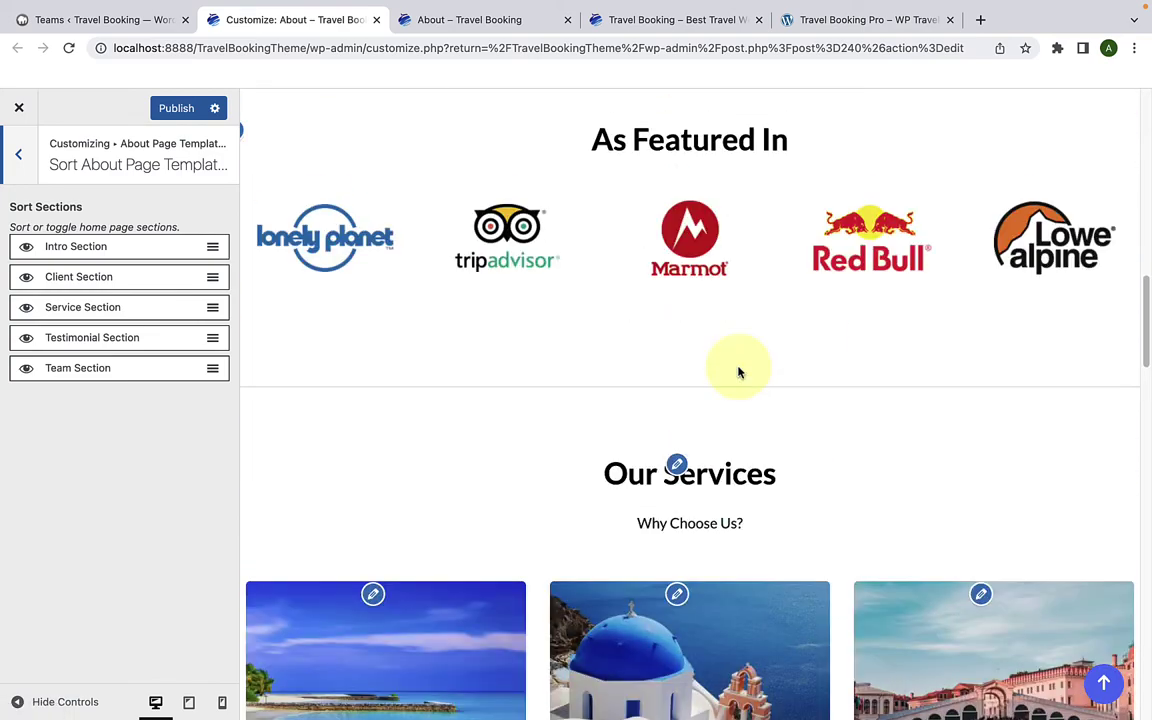
{"action": "scroll", "coordinate": [738, 372], "scroll_direction": "down", "scroll_amount": 1}
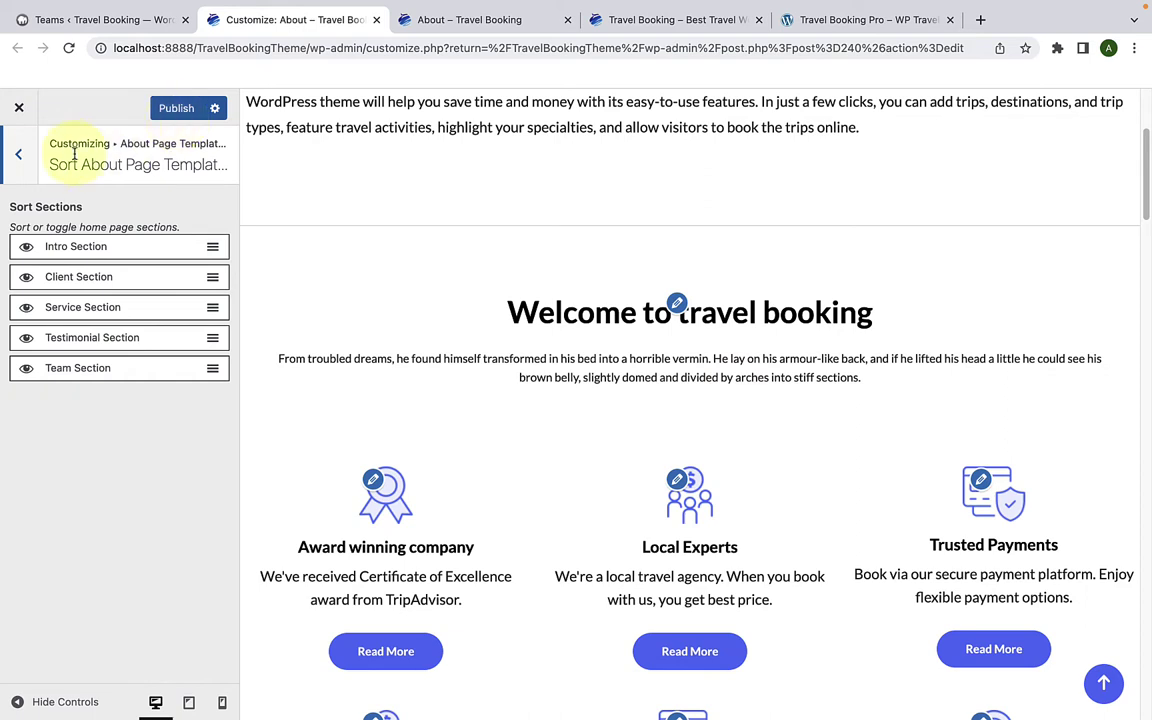
Step: Go back to the main Customizer menu and open Contact Template Settings
{"action": "left_click", "coordinate": [33, 160]}
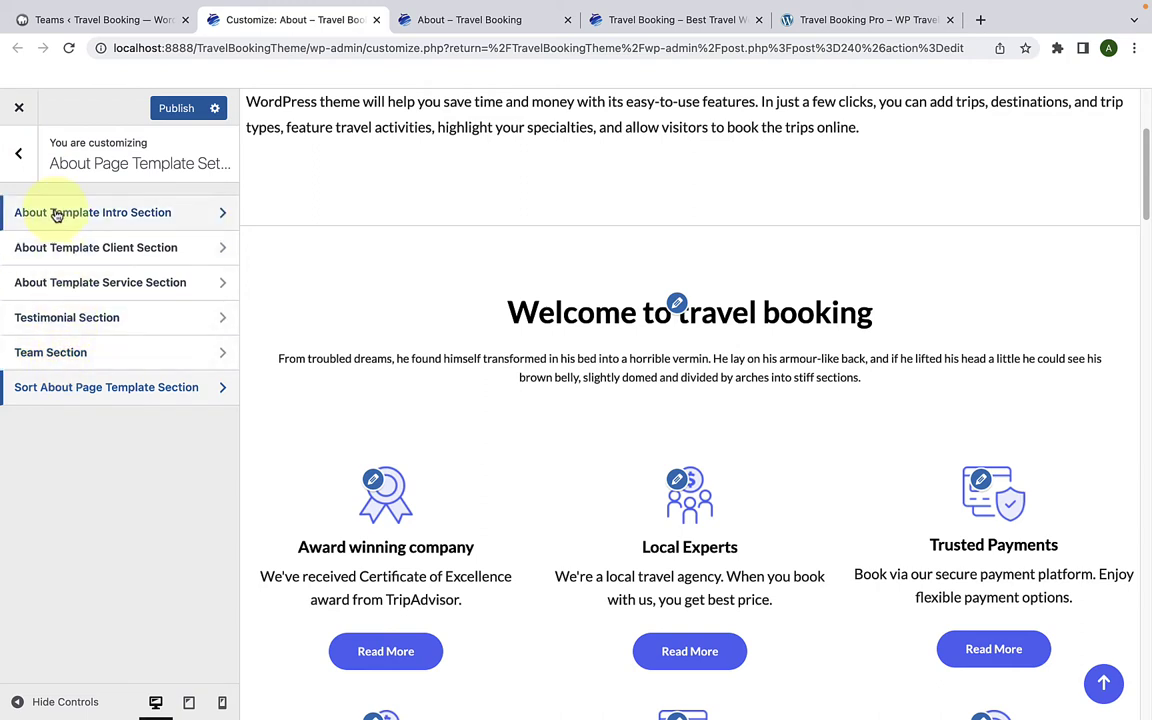
{"action": "left_click", "coordinate": [31, 160]}
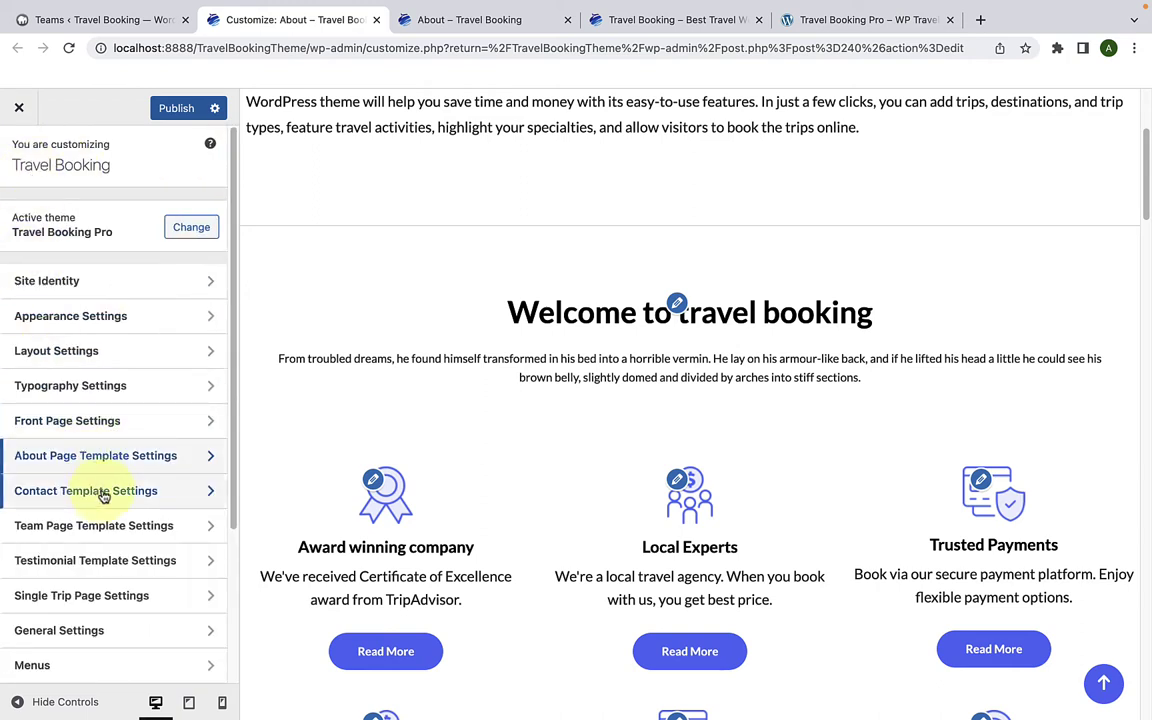
{"action": "left_click", "coordinate": [104, 492]}
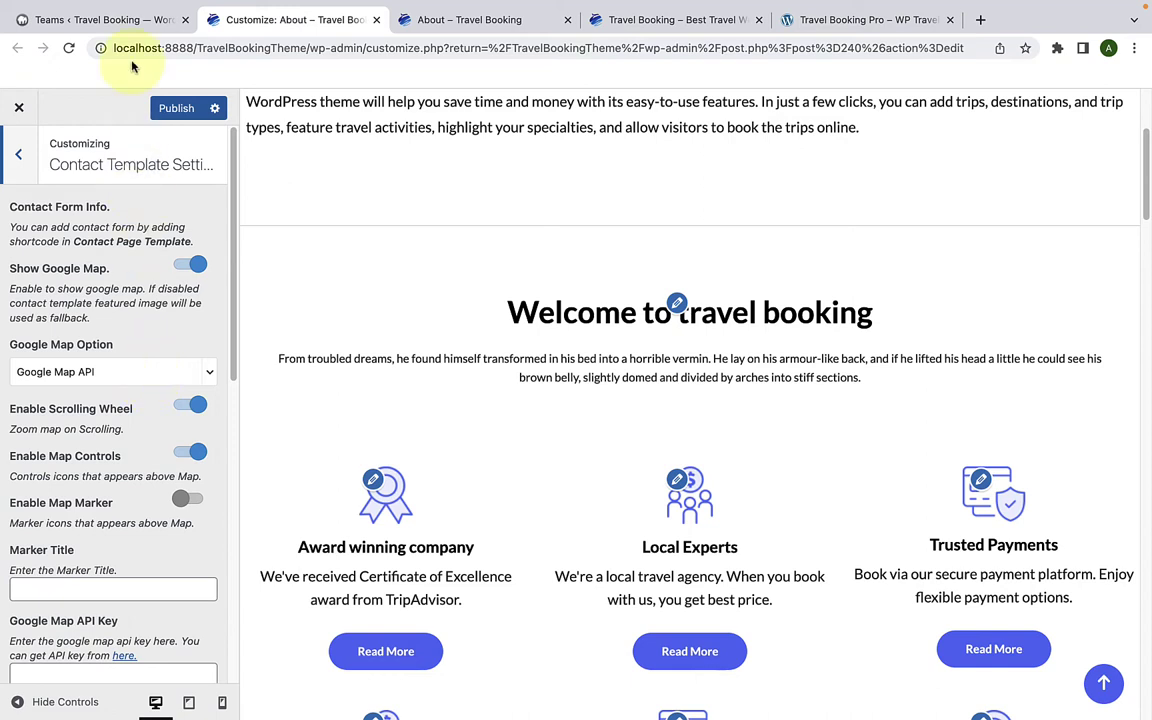
Step: Start a new page titled 'Contact' and paste in the demonstration notice paragraph
{"action": "left_click", "coordinate": [125, 22]}
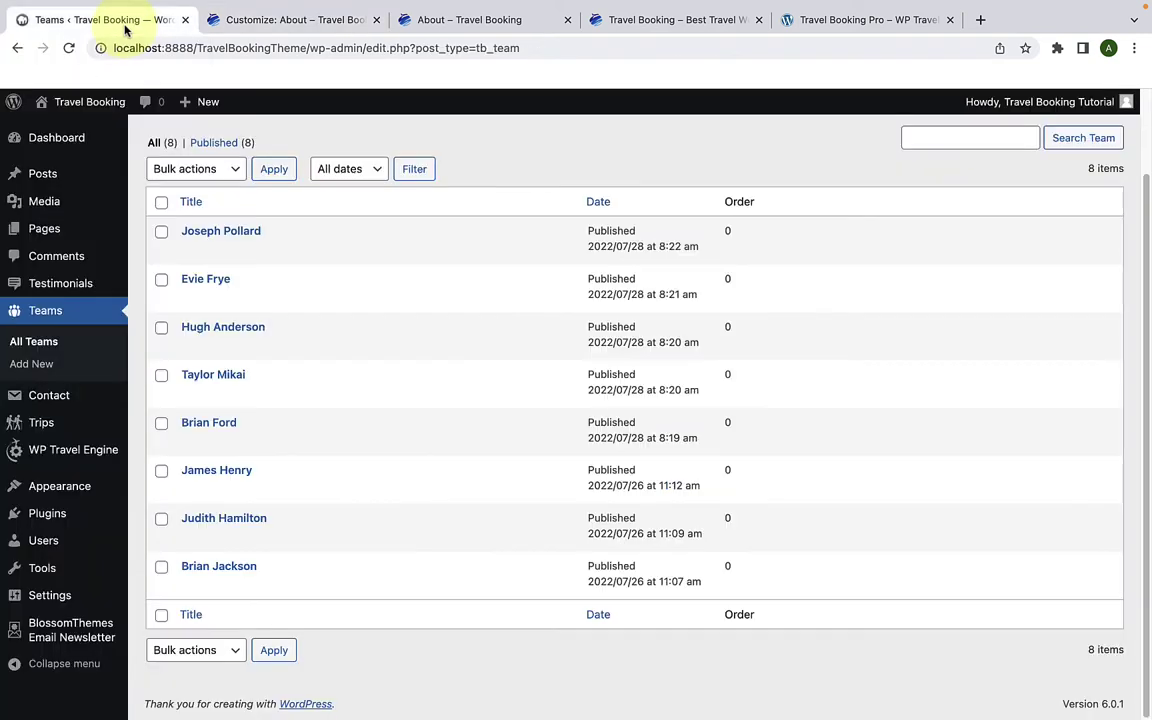
{"action": "mouse_move", "coordinate": [68, 246]}
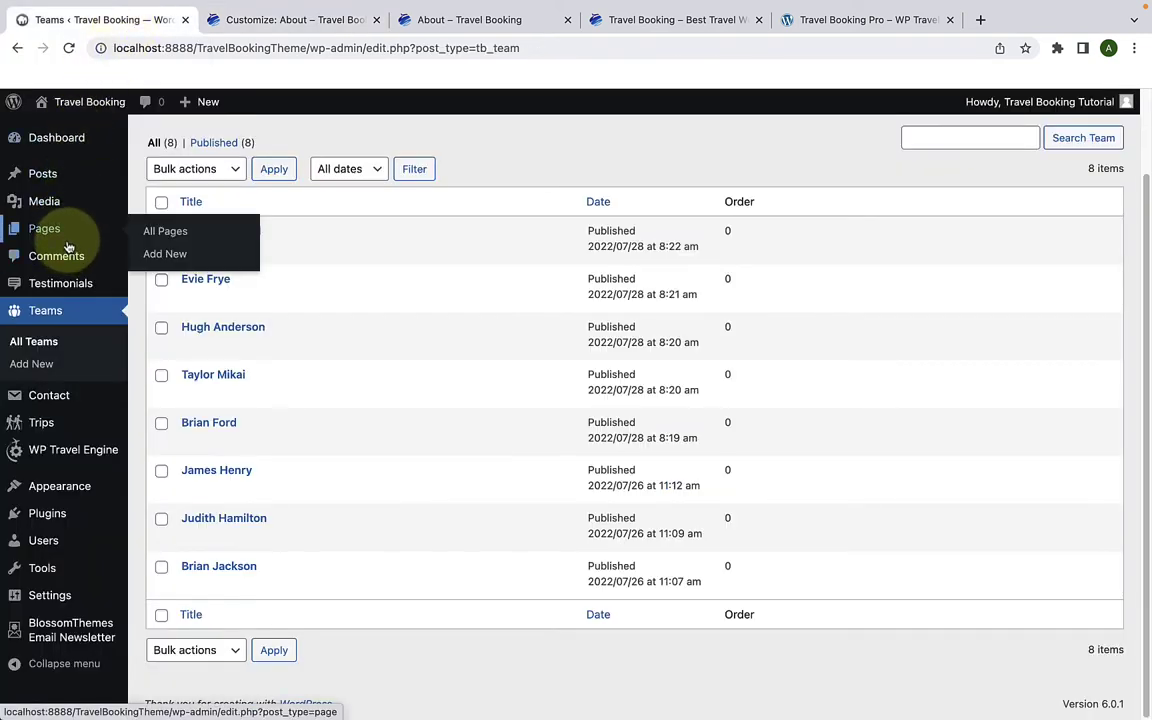
{"action": "left_click", "coordinate": [178, 261]}
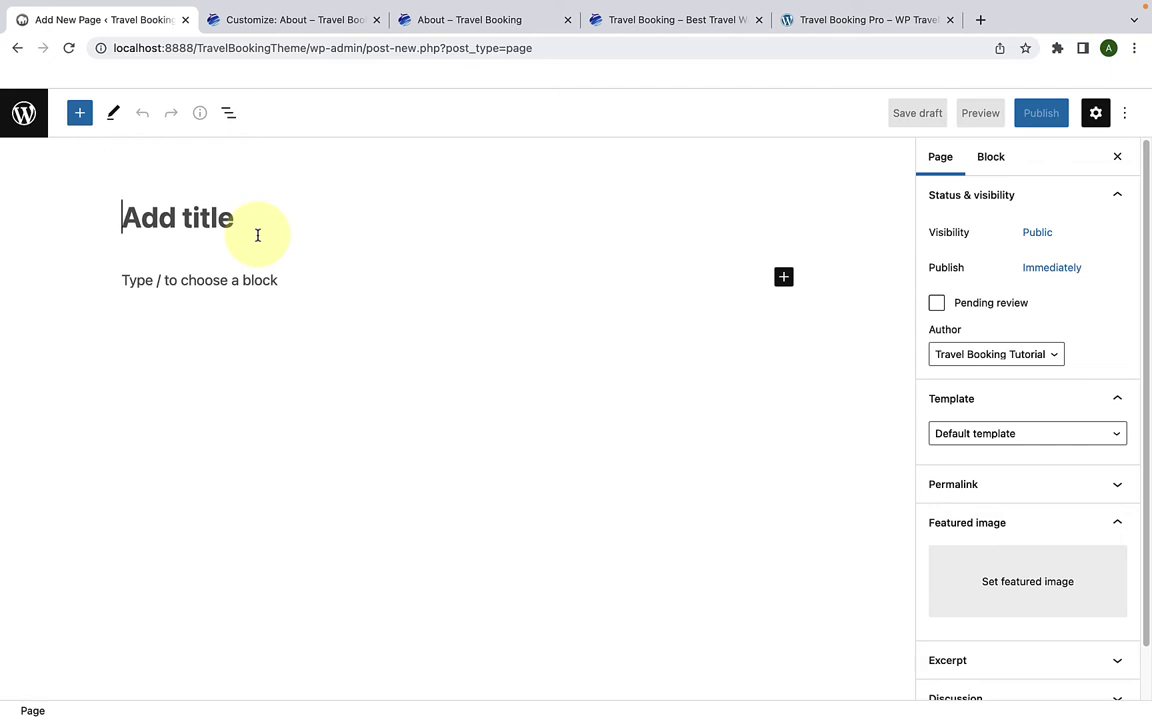
{"action": "type", "text": "Contact"}
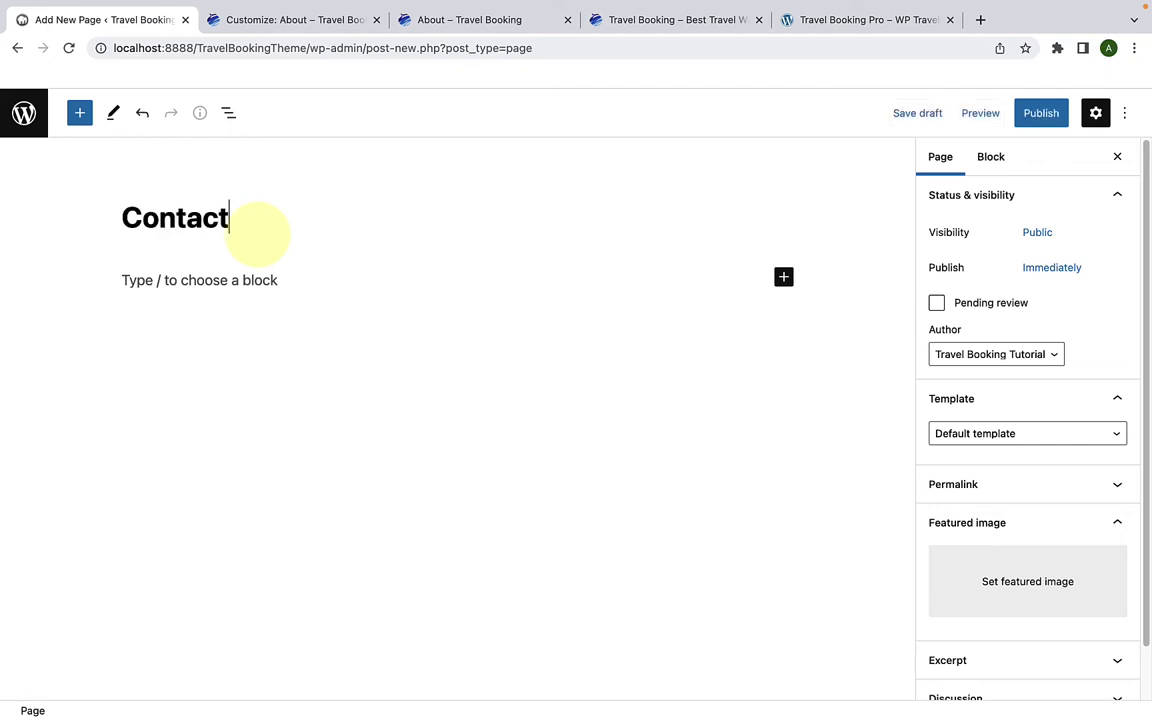
{"action": "left_click", "coordinate": [229, 281]}
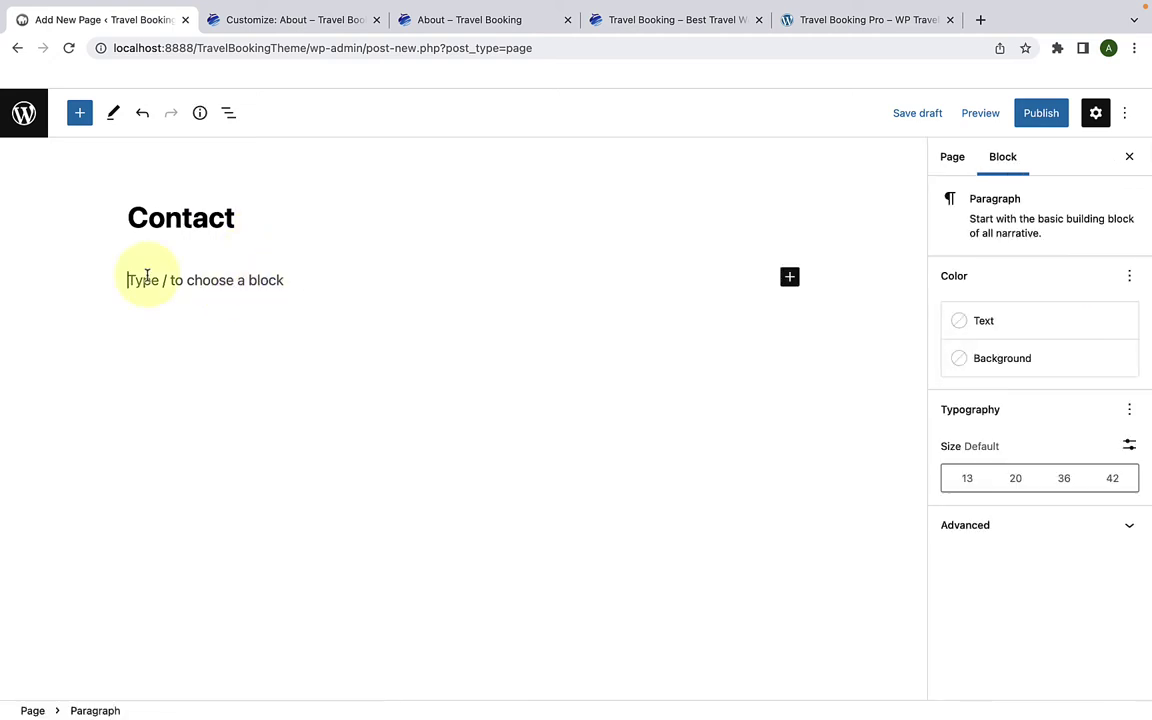
{"action": "type", "text": "The contact page is just for demonstration purpose. Please DON’T contact us via the below form. For any questions or support, contact us on our Support Ticket."}
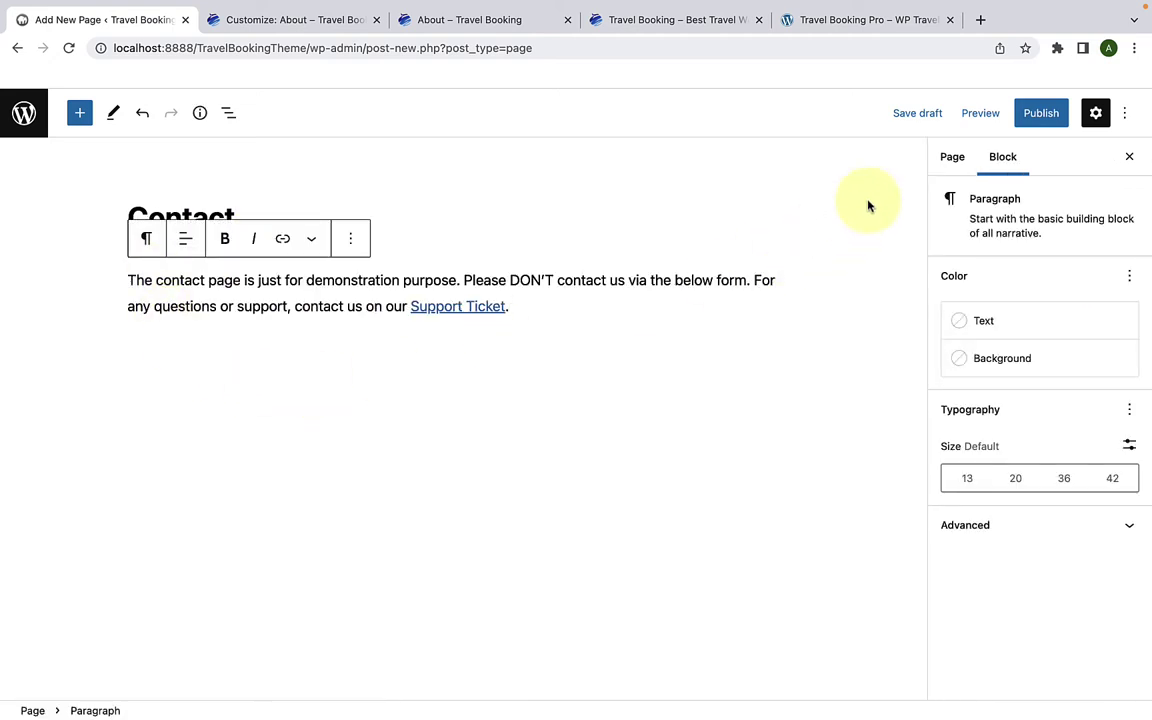
Step: Assign the Contact Template to the page and publish it
{"action": "left_click", "coordinate": [941, 170]}
{"action": "scroll", "coordinate": [985, 396], "scroll_direction": "down", "scroll_amount": 1}
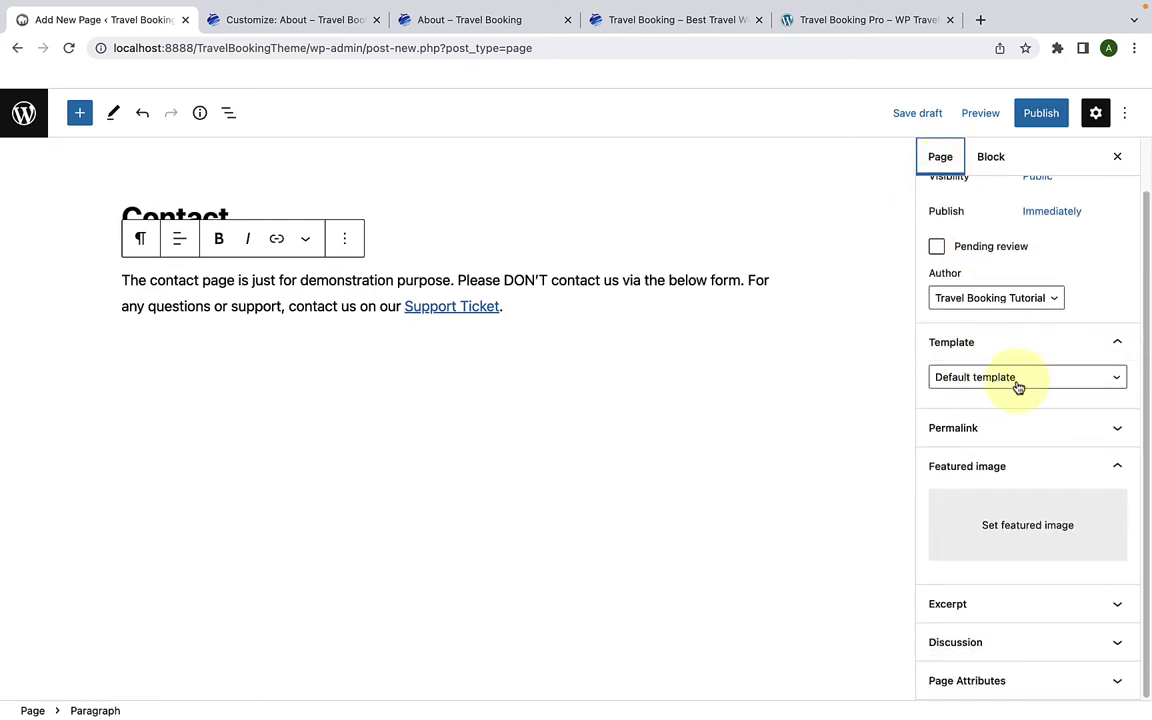
{"action": "left_click", "coordinate": [1017, 387]}
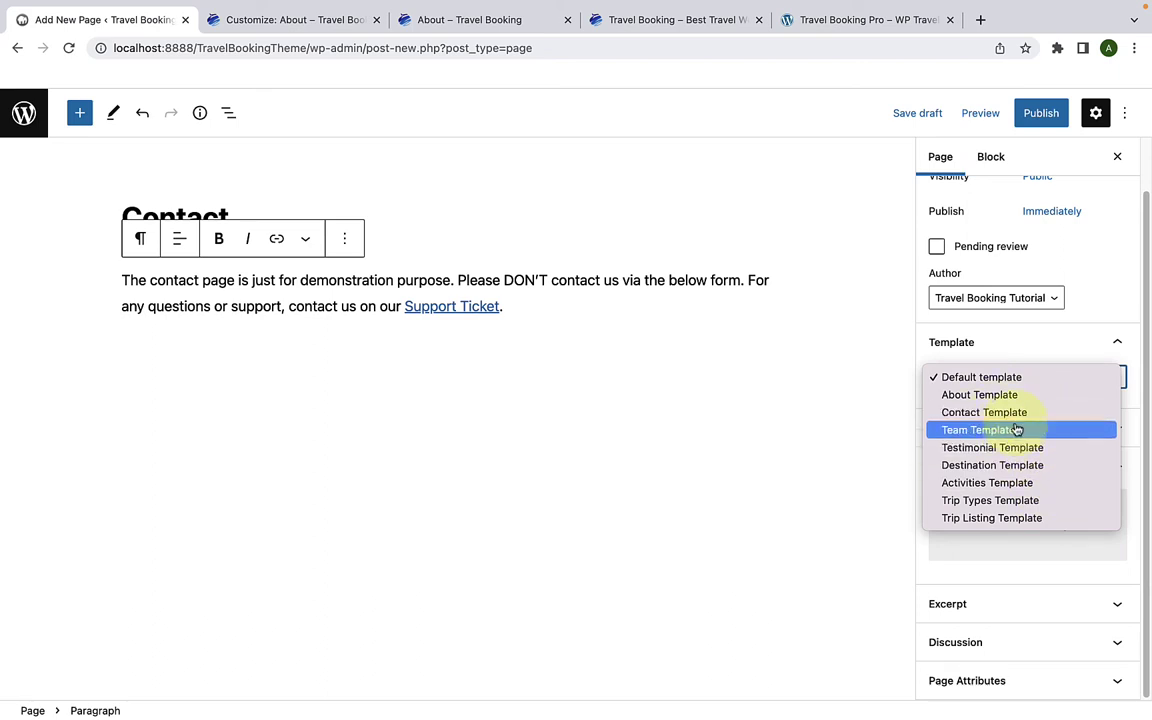
{"action": "left_click", "coordinate": [1017, 421]}
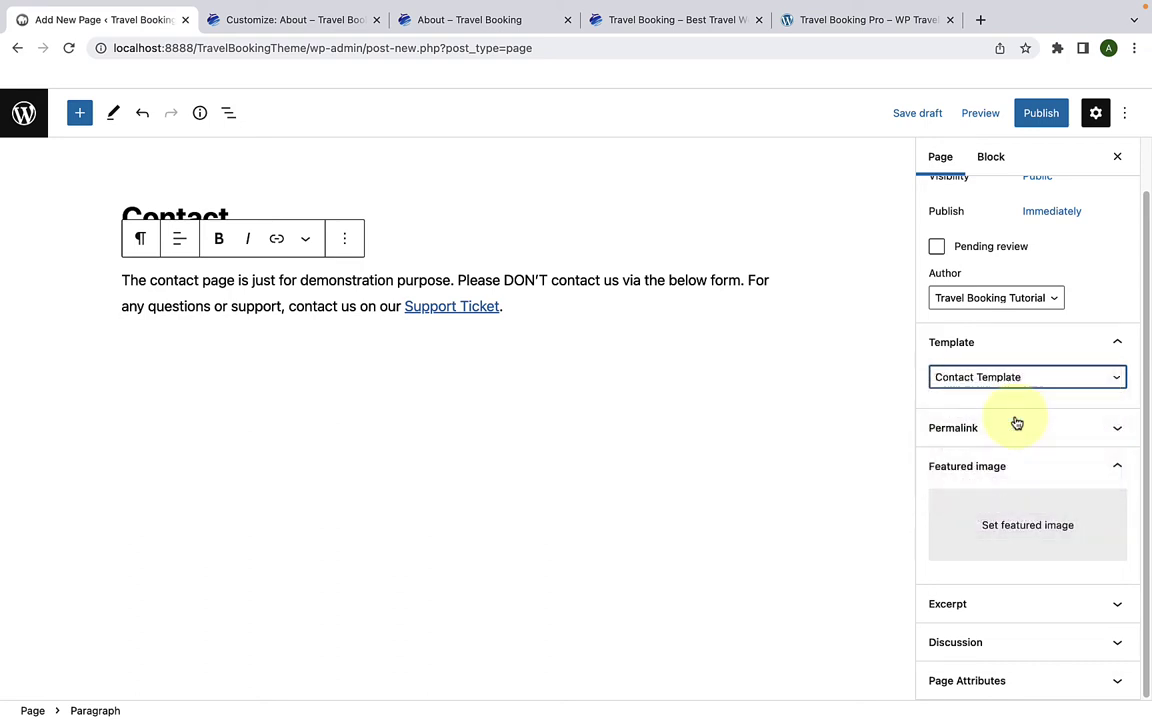
{"action": "left_click", "coordinate": [1029, 120]}
{"action": "left_click", "coordinate": [1013, 120]}
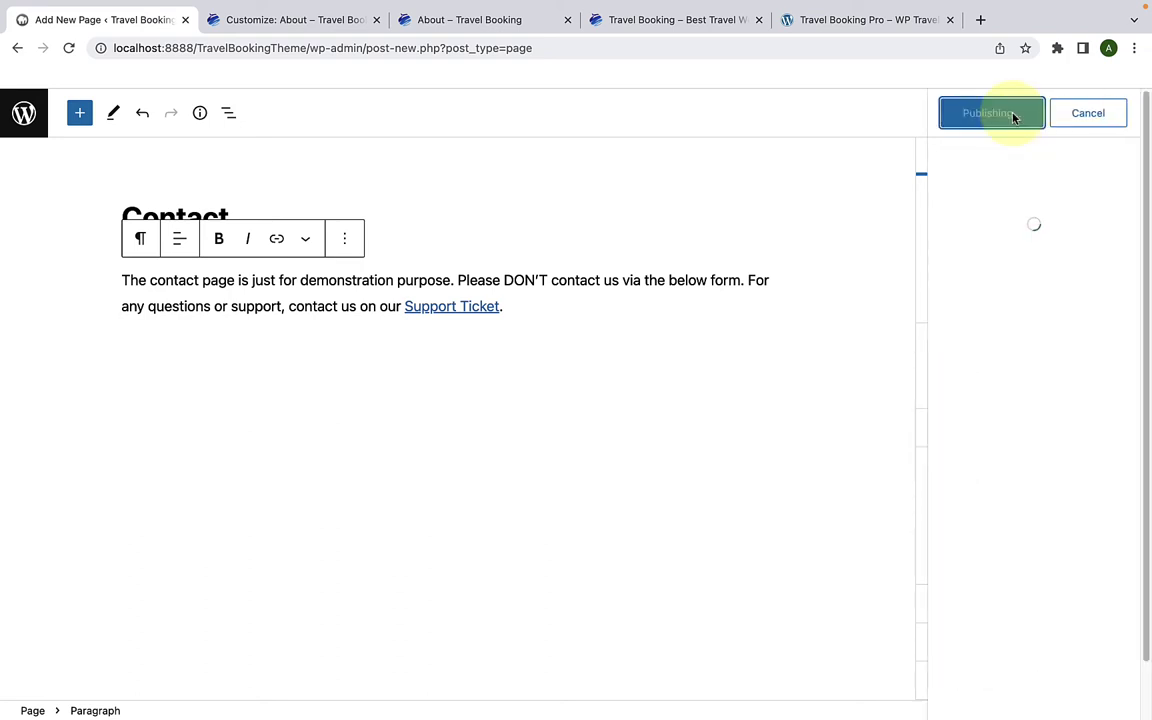
{"action": "left_click", "coordinate": [1120, 116]}
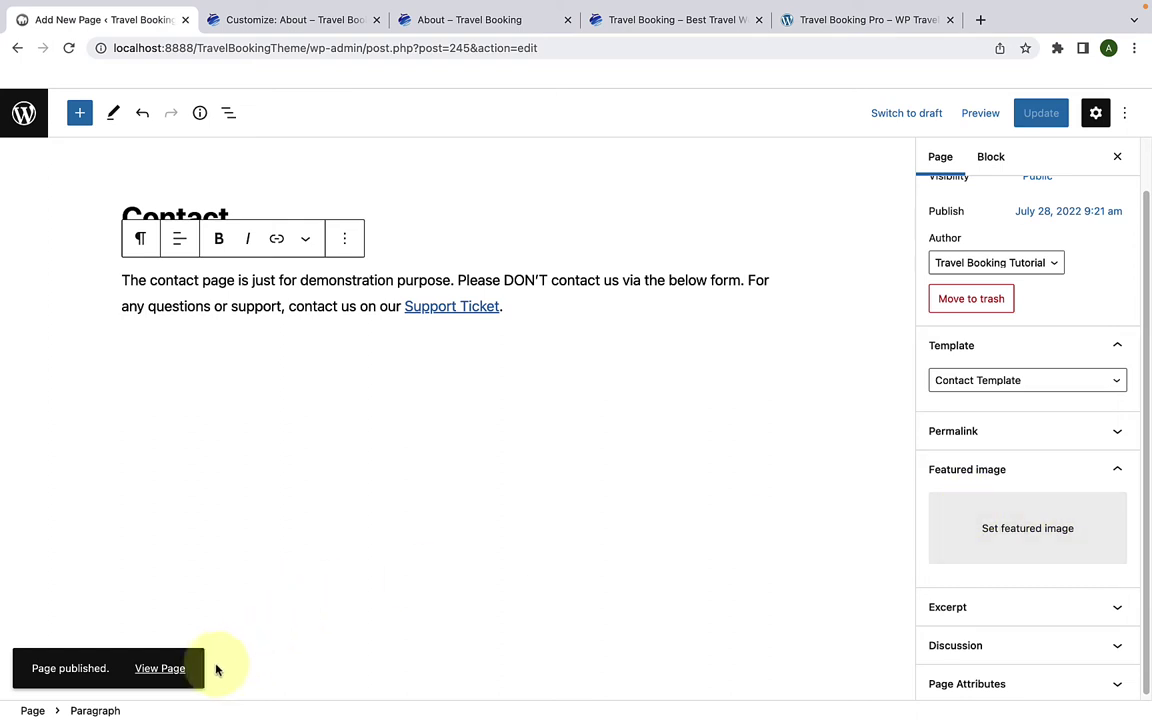
Step: View the published Contact page's map and contact info in a new tab, then return to the Customizer
{"action": "right_click", "coordinate": [165, 668]}
{"action": "left_click", "coordinate": [249, 473]}
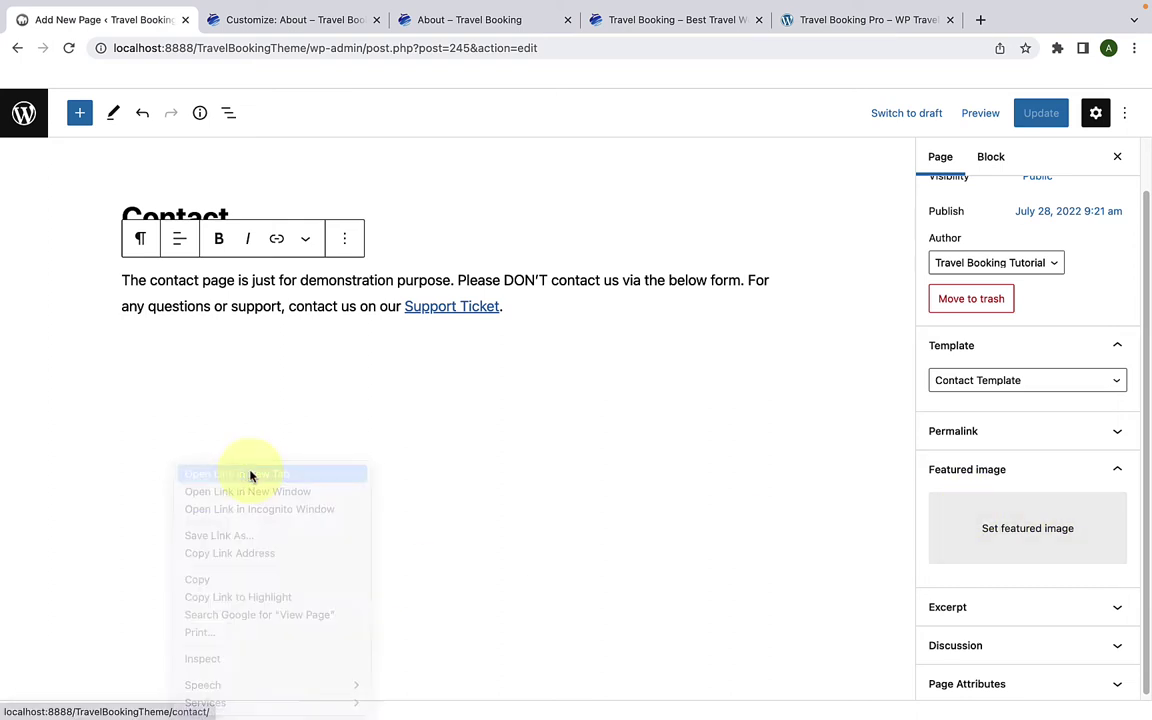
{"action": "left_click", "coordinate": [303, 26]}
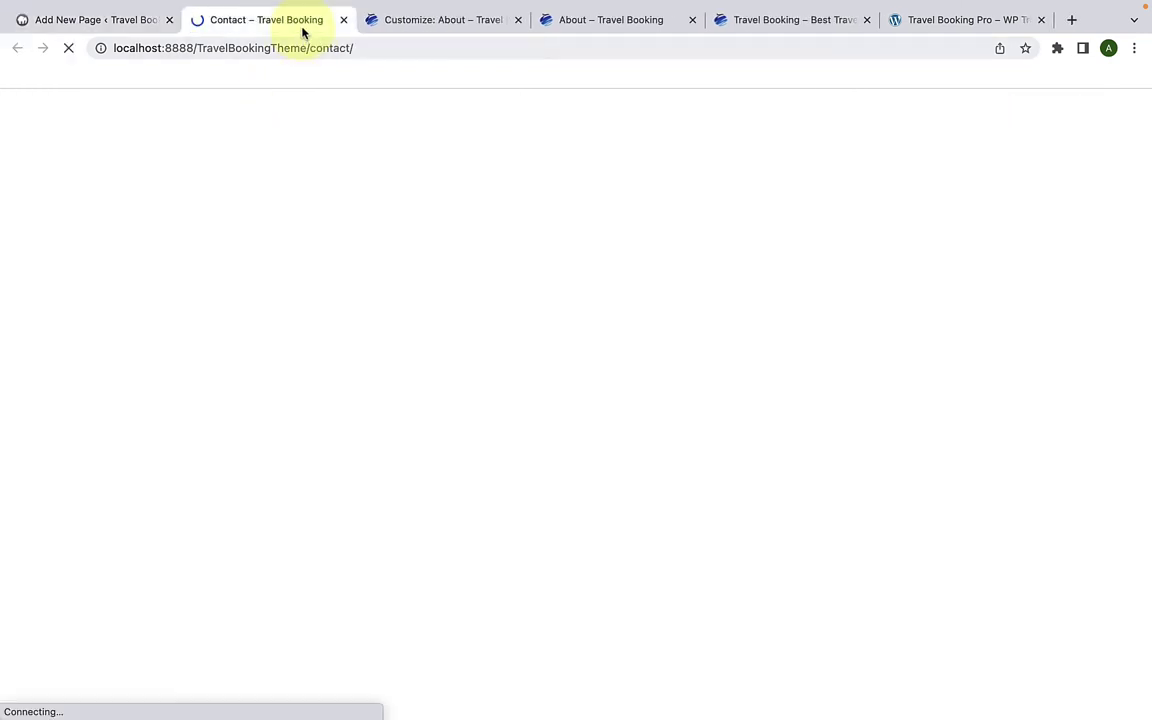
{"action": "scroll", "coordinate": [432, 270], "scroll_direction": "down", "scroll_amount": 5}
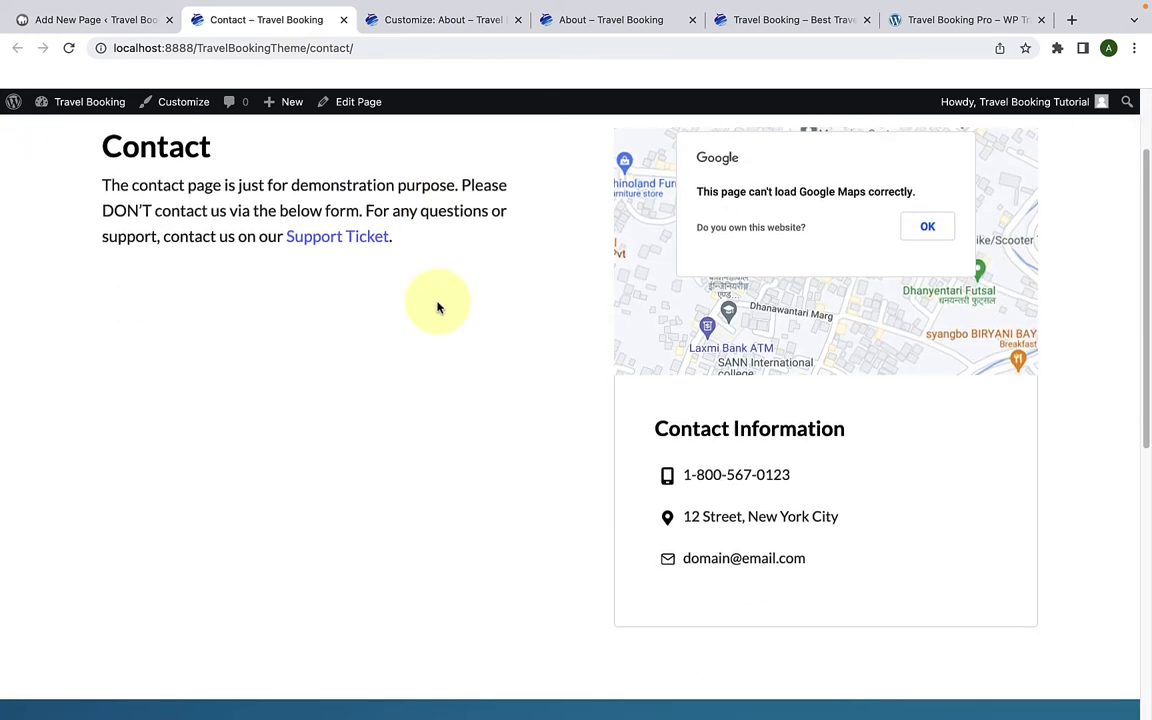
{"action": "scroll", "coordinate": [438, 309], "scroll_direction": "up", "scroll_amount": 3}
{"action": "scroll", "coordinate": [438, 309], "scroll_direction": "up", "scroll_amount": 2}
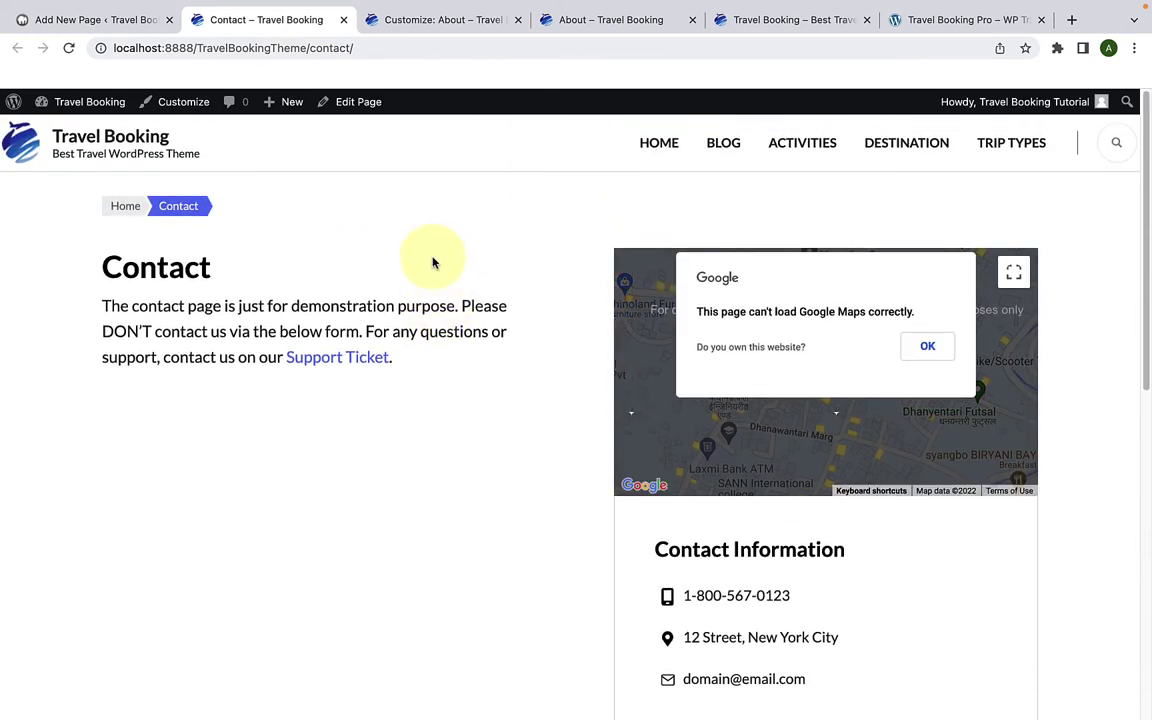
{"action": "left_click", "coordinate": [411, 21]}
{"action": "left_click_drag", "start_coordinate": [419, 21], "coordinate": [245, 22]}
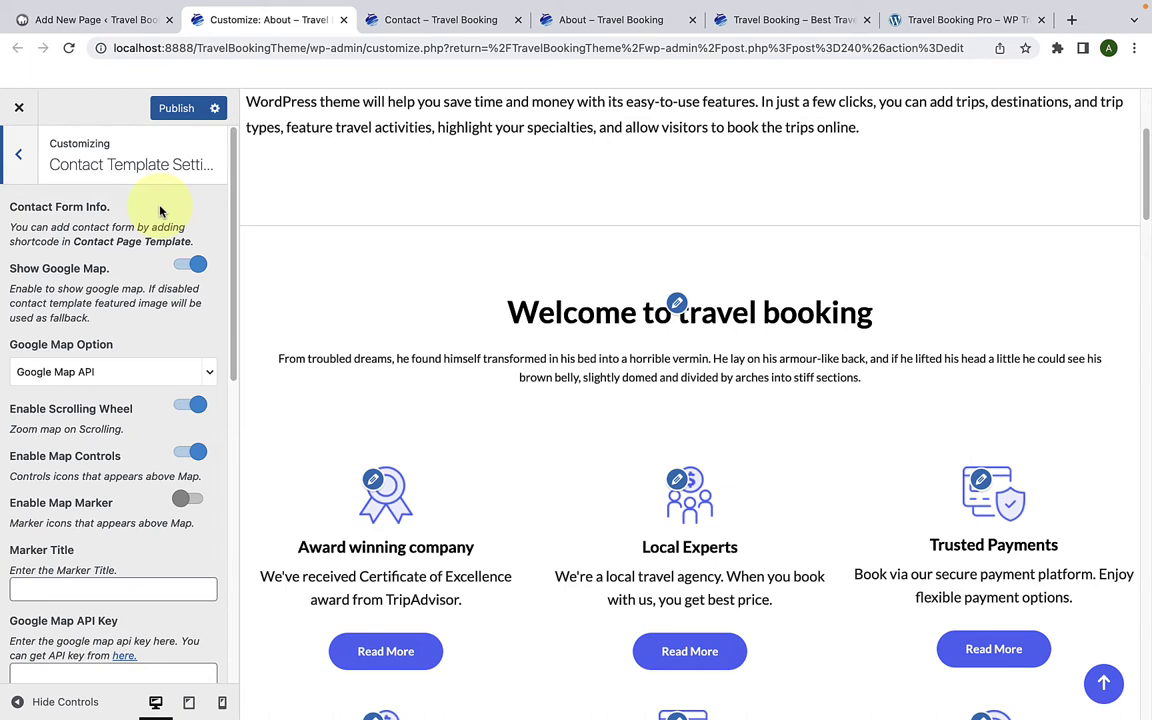
Step: Publish and reload the Customizer, reopen Contact Template settings, then return to the Contact page editor
{"action": "left_click", "coordinate": [172, 109]}
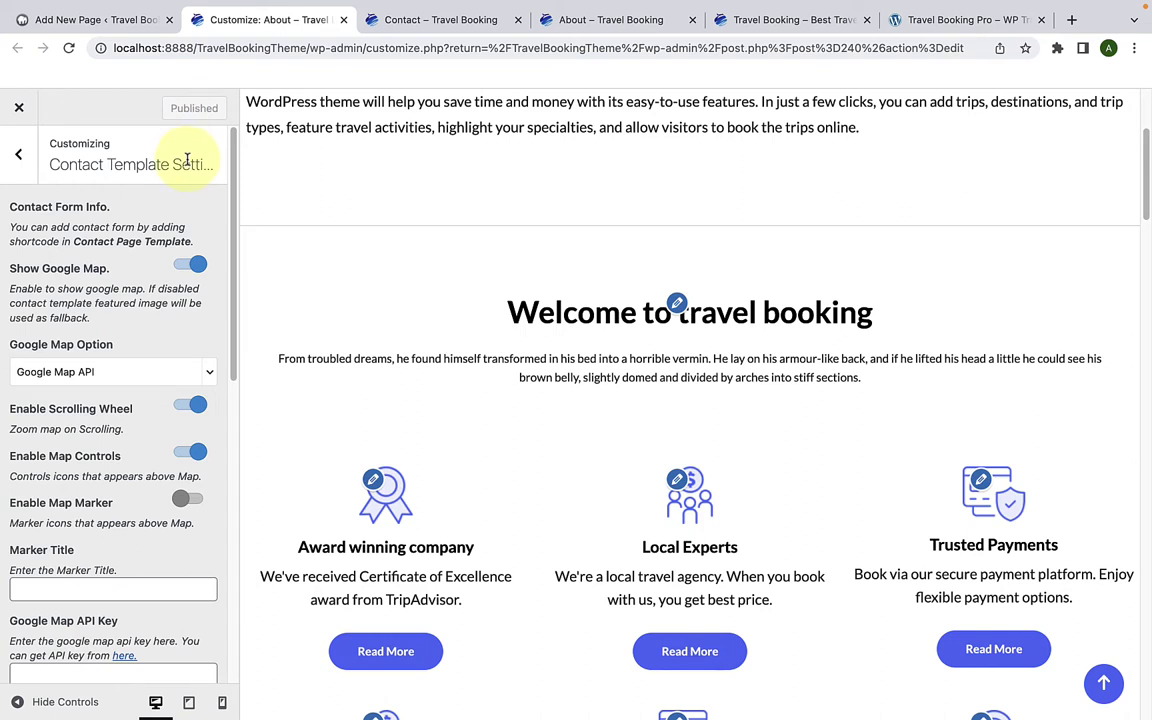
{"action": "left_click", "coordinate": [69, 48]}
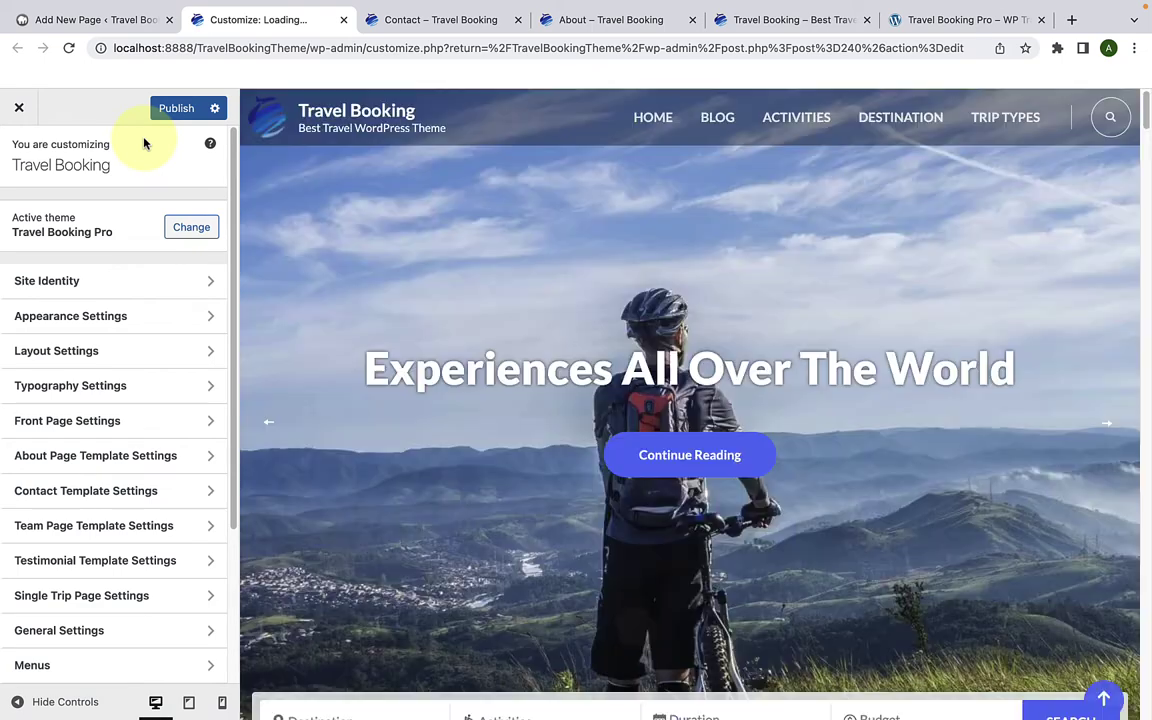
{"action": "left_click", "coordinate": [130, 491]}
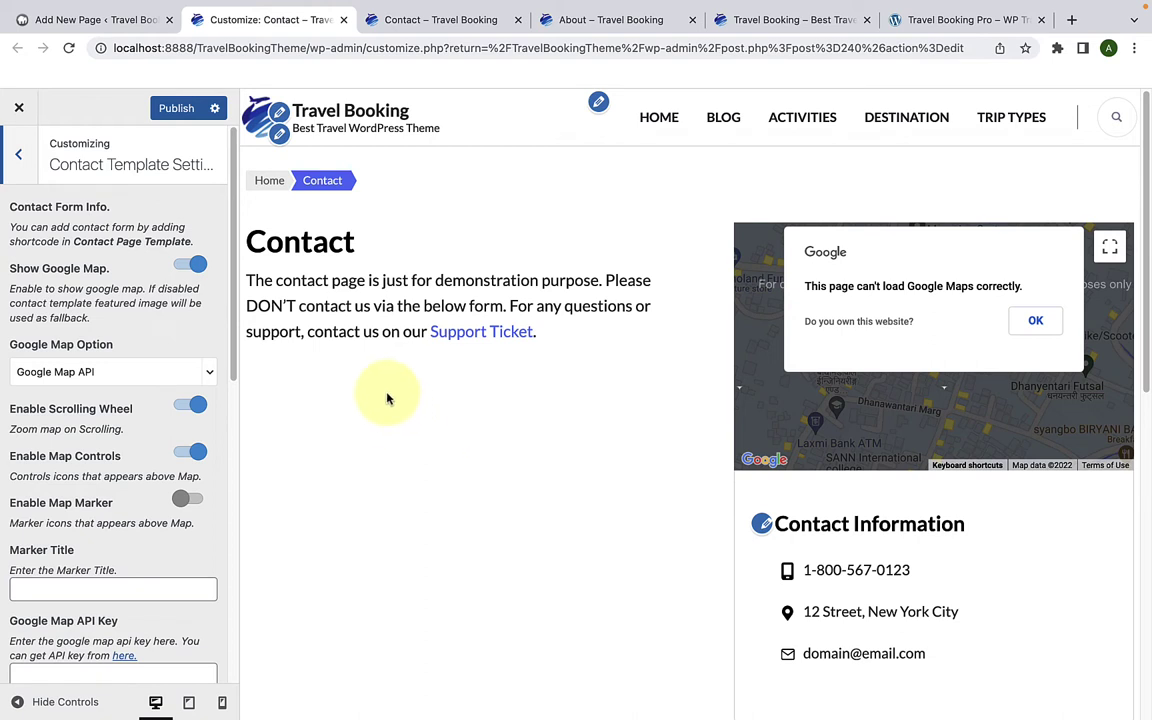
{"action": "left_click", "coordinate": [122, 28]}
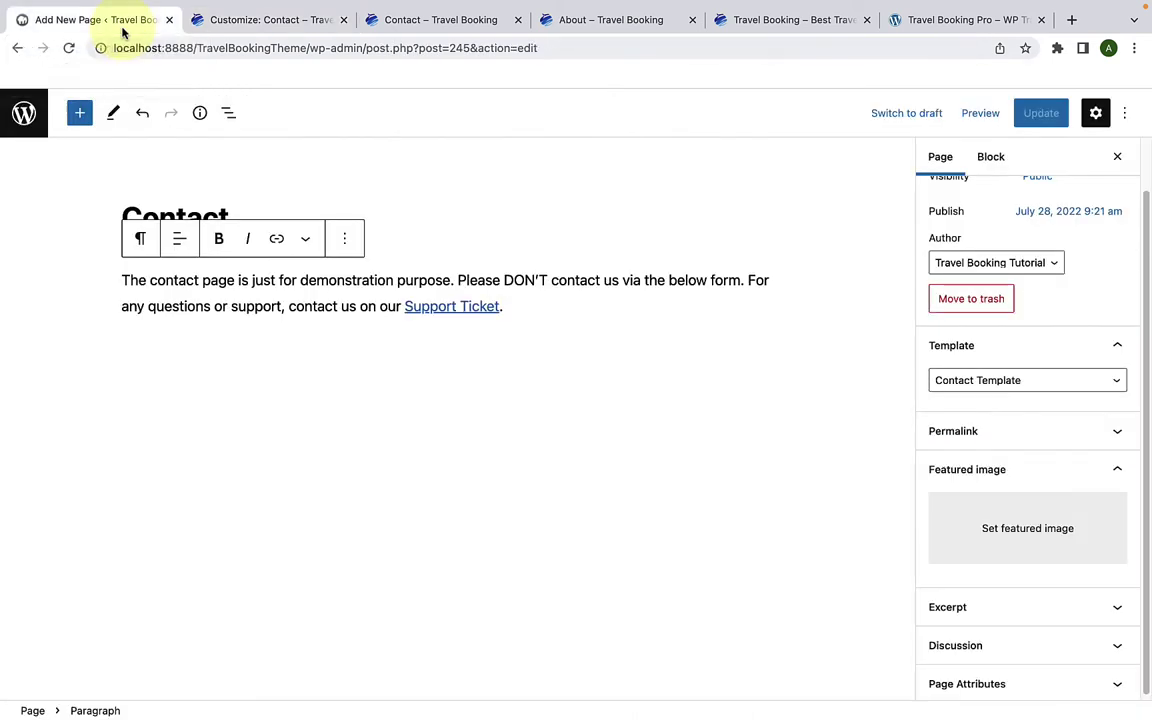
Step: Go to Contact > Contact Forms and start a new form with the default fields
{"action": "left_click", "coordinate": [16, 50]}
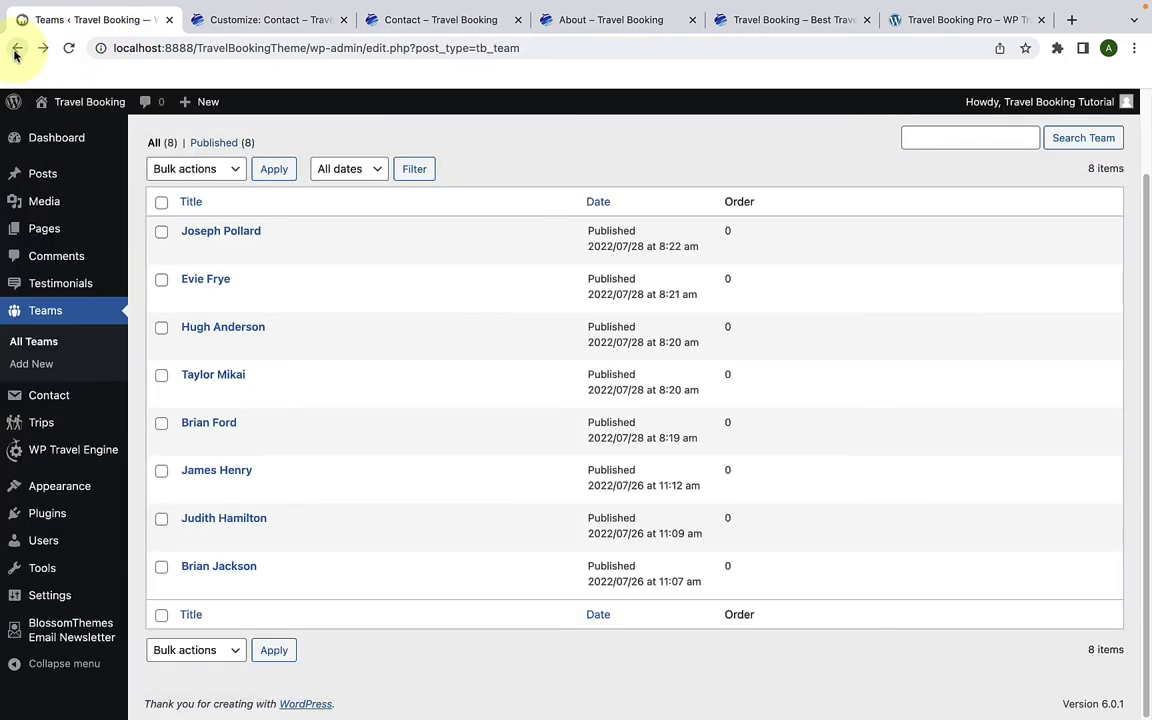
{"action": "mouse_move", "coordinate": [46, 394]}
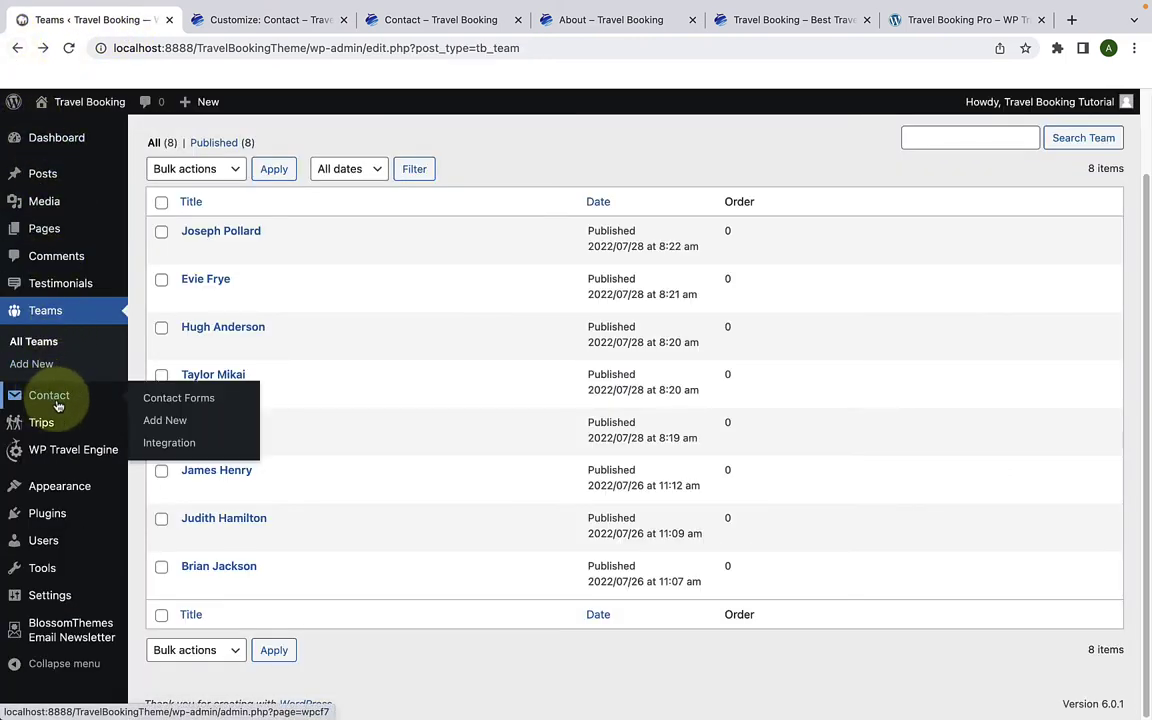
{"action": "left_click", "coordinate": [193, 403]}
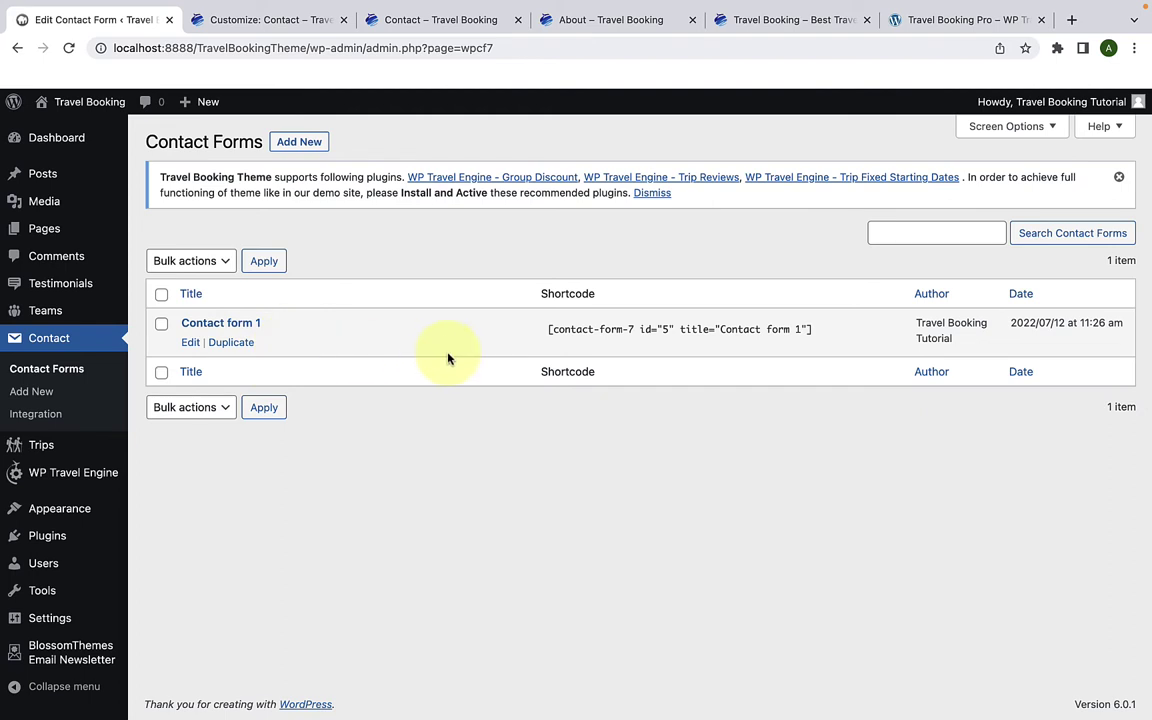
{"action": "left_click", "coordinate": [300, 141]}
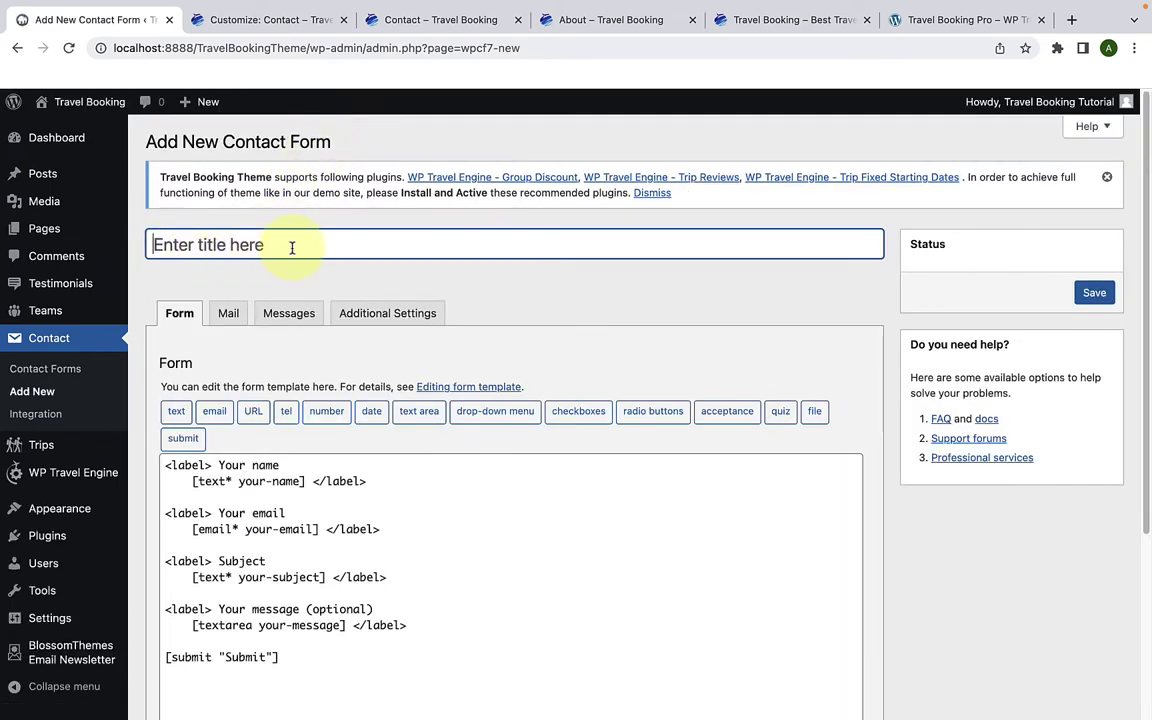
Step: Name the new form 'Contact Form 2' and save it
{"action": "left_click", "coordinate": [292, 248]}
{"action": "type", "text": "Conta"}
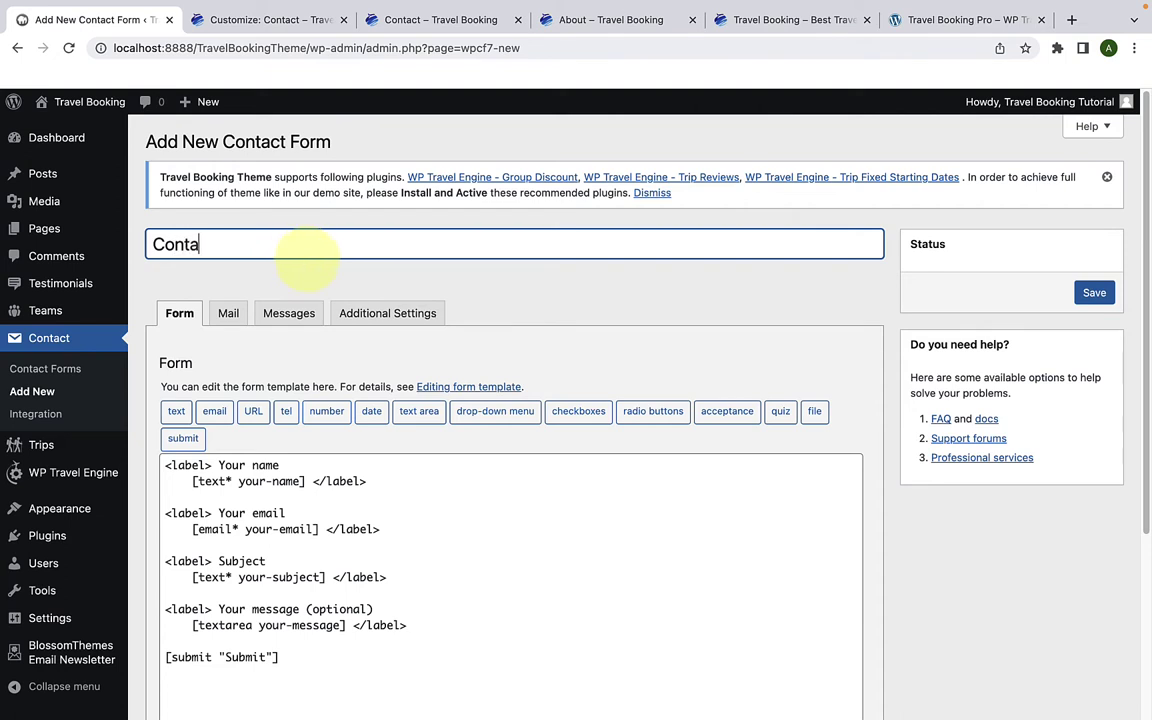
{"action": "type", "text": "ct Form 2"}
{"action": "scroll", "coordinate": [311, 260], "scroll_direction": "down", "scroll_amount": 3}
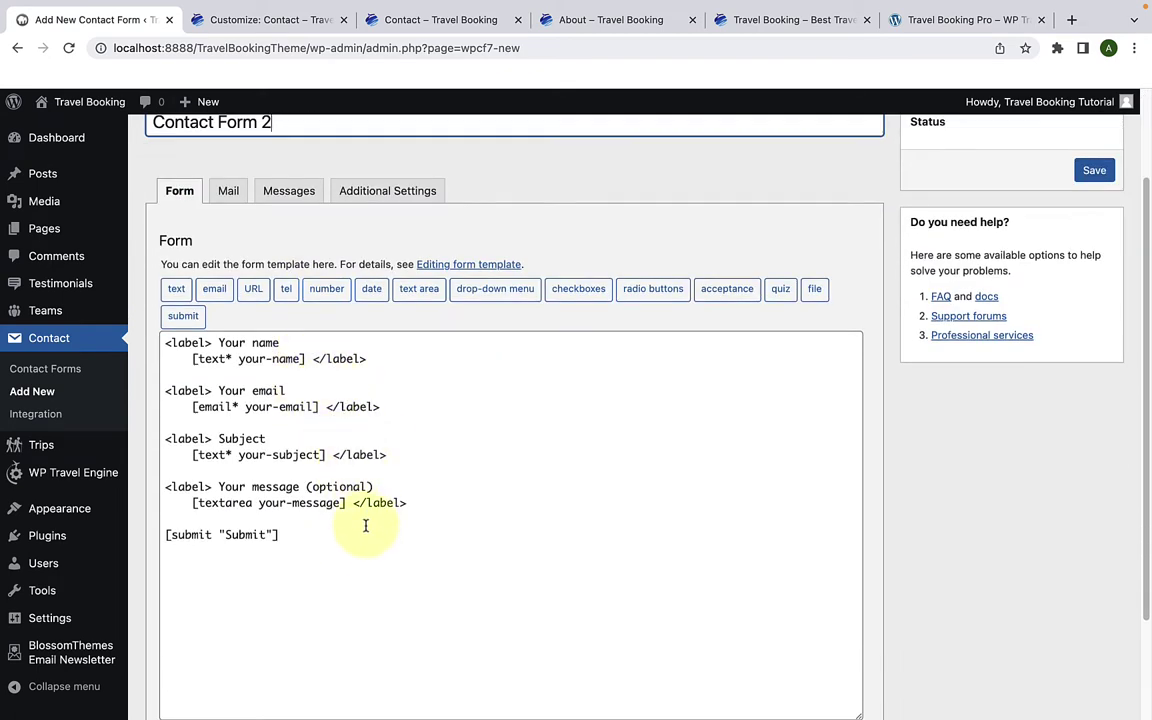
{"action": "scroll", "coordinate": [365, 525], "scroll_direction": "up", "scroll_amount": 3}
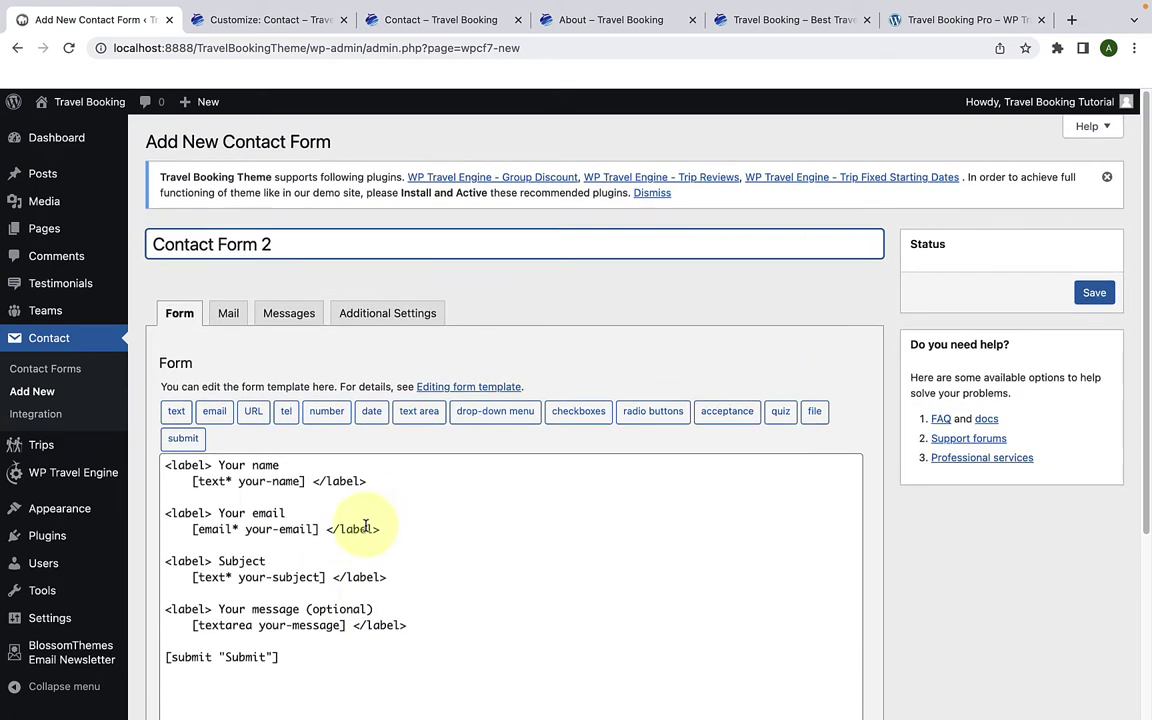
{"action": "left_click", "coordinate": [1092, 293]}
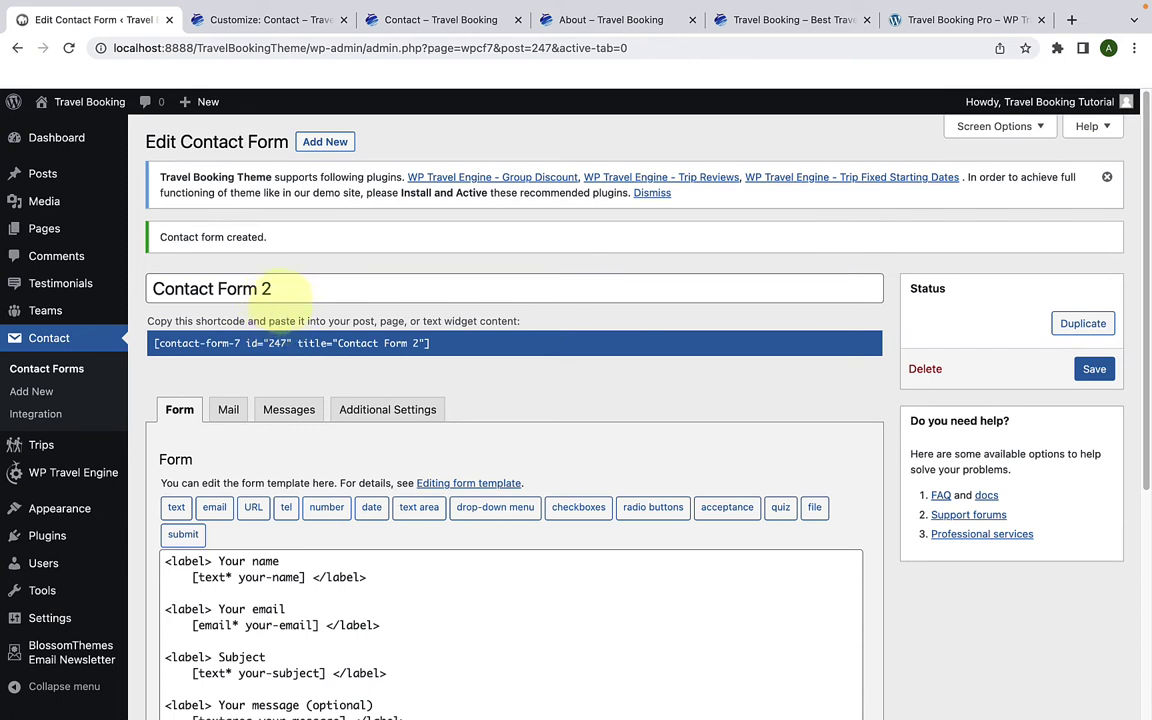
Step: Copy Contact Form 2's shortcode (id 247), first from the form editor and then from the Contact Forms list
{"action": "left_click", "coordinate": [311, 346]}
{"action": "right_click", "coordinate": [311, 346]}
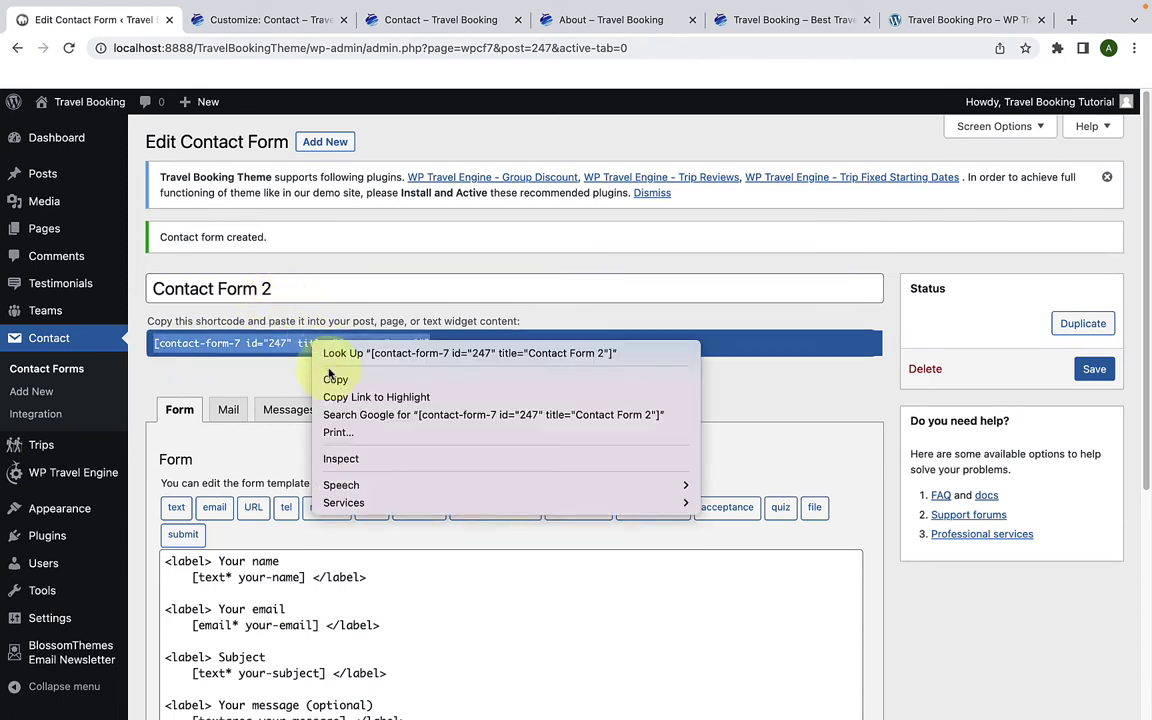
{"action": "left_click", "coordinate": [331, 378]}
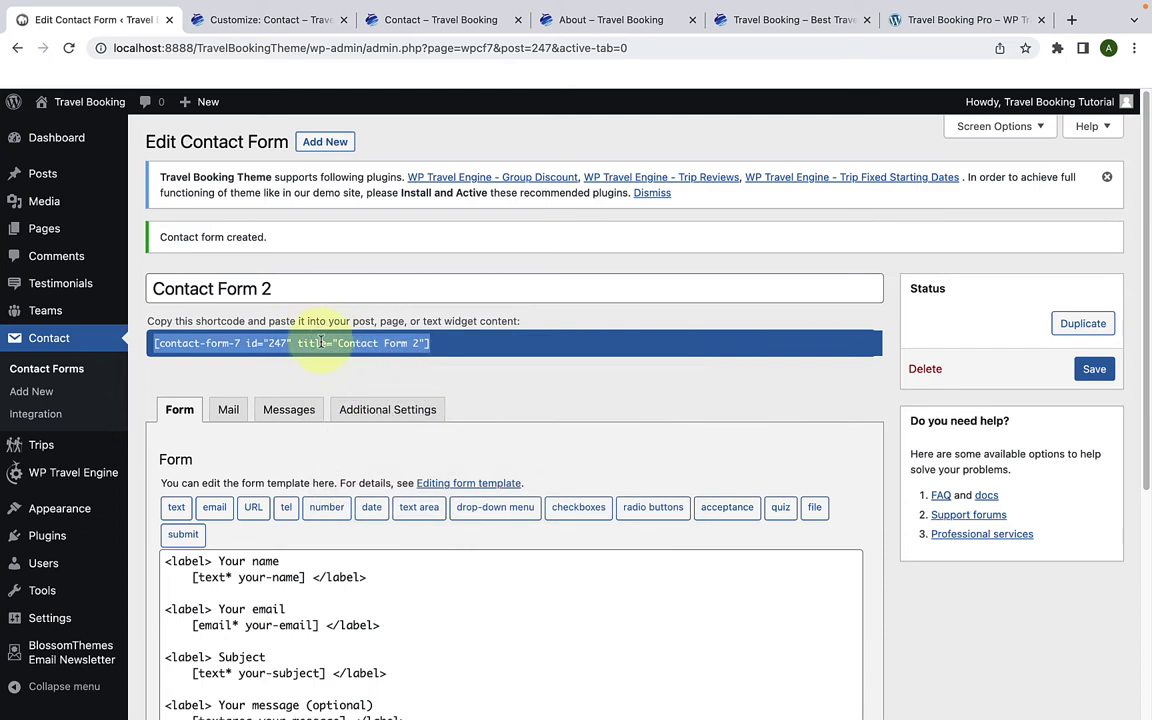
{"action": "left_click", "coordinate": [320, 341]}
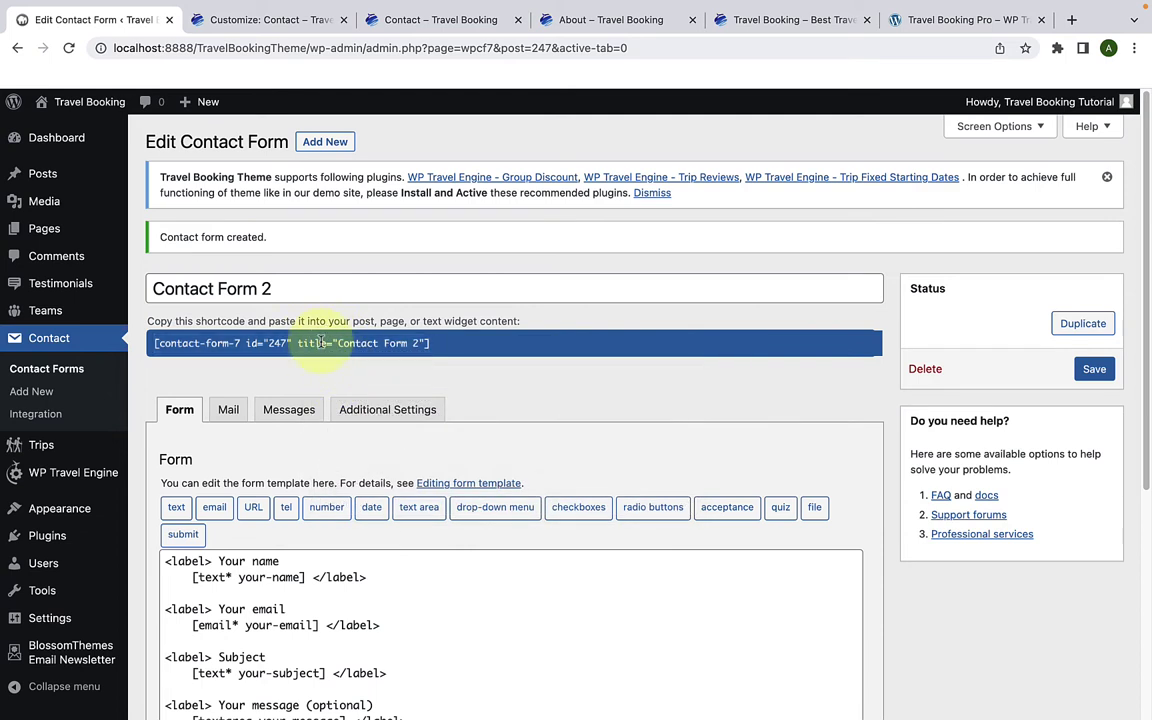
{"action": "left_click", "coordinate": [49, 375]}
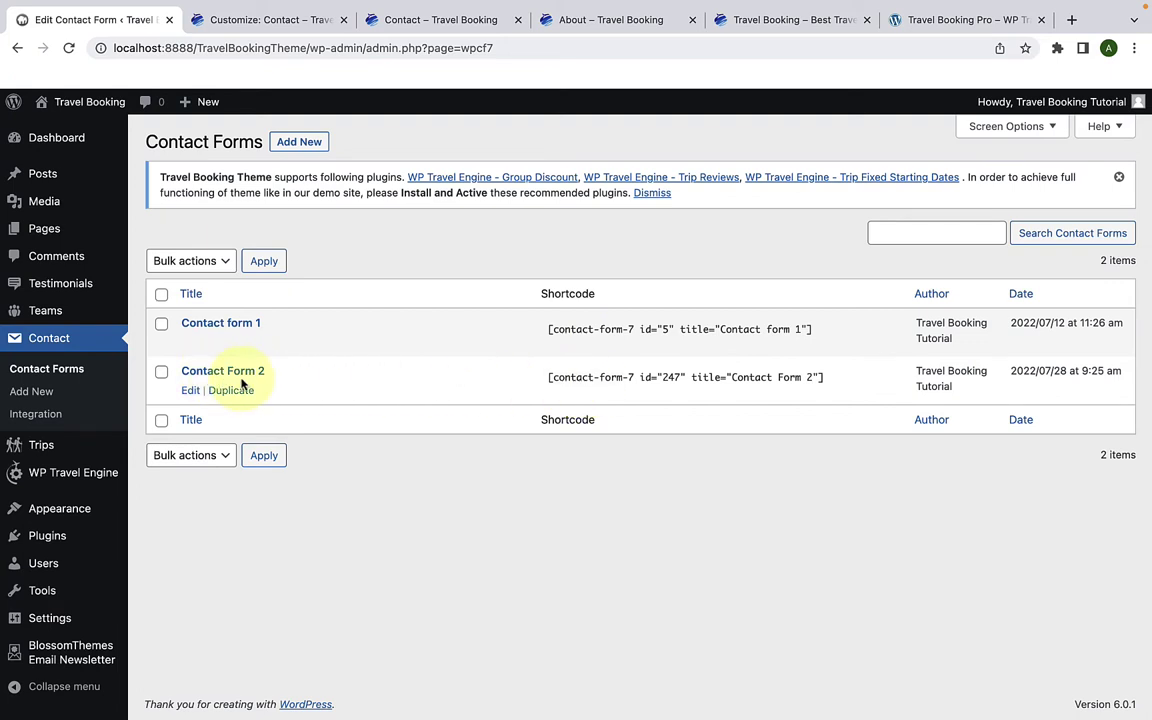
{"action": "left_click", "coordinate": [568, 377]}
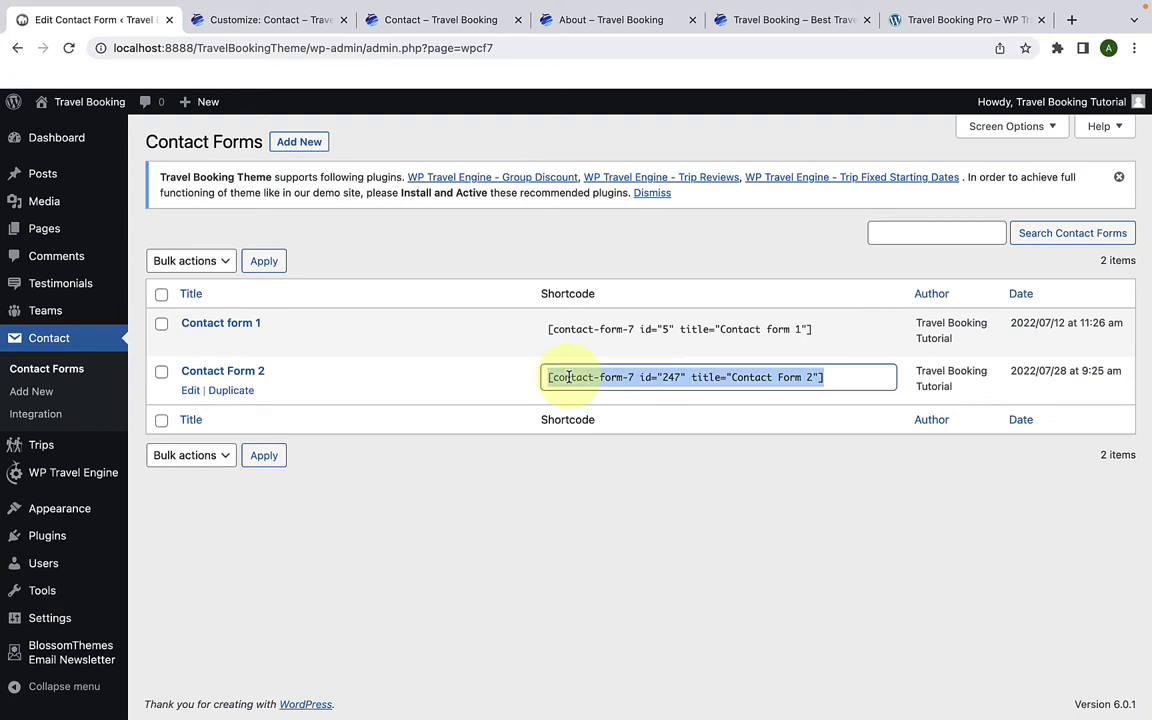
{"action": "right_click", "coordinate": [568, 377]}
{"action": "left_click", "coordinate": [594, 411]}
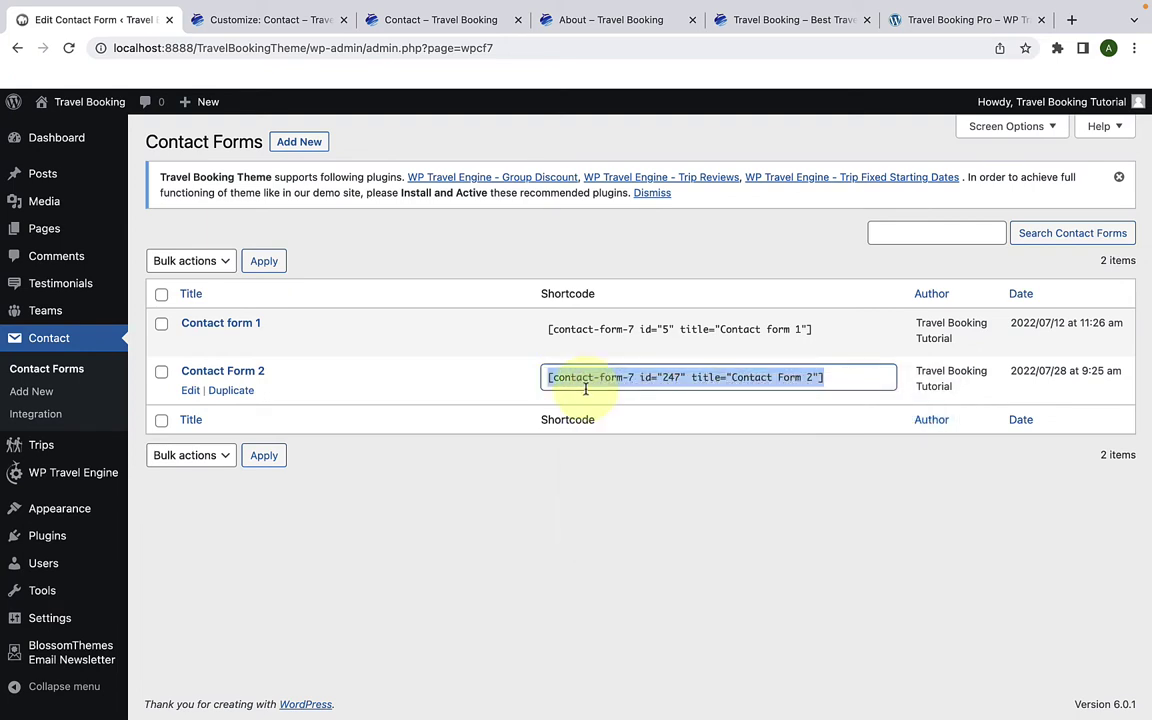
{"action": "left_click", "coordinate": [587, 388]}
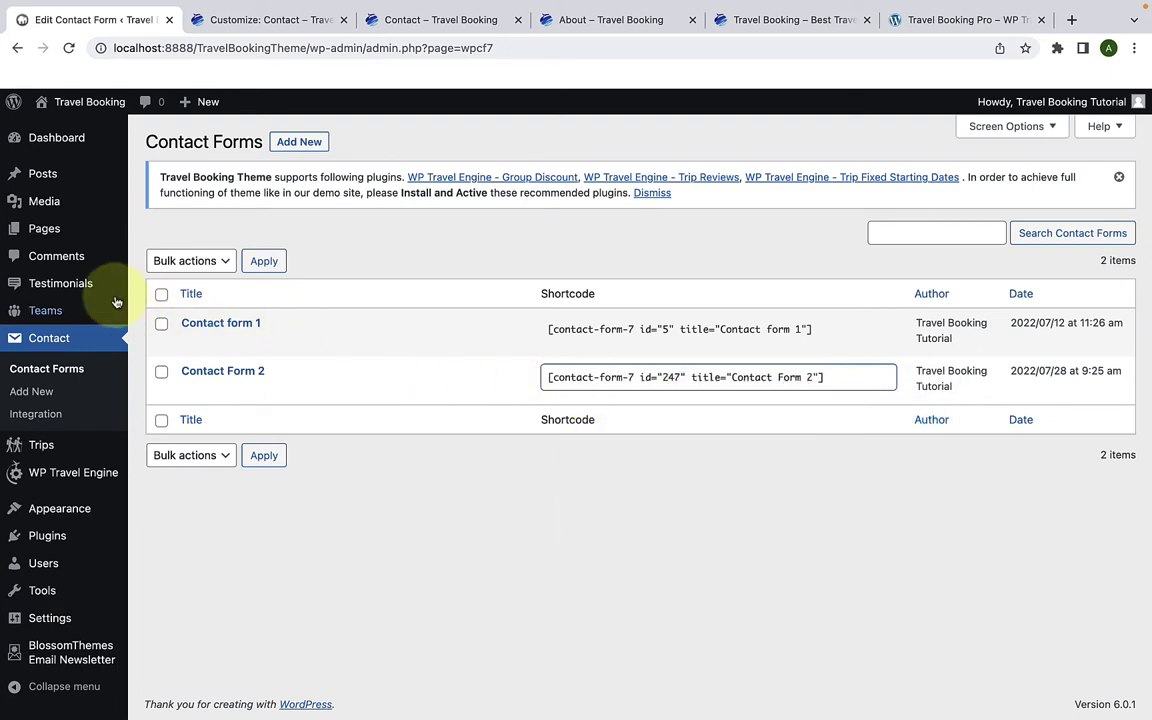
Step: Paste the Contact Form 2 shortcode below the Contact page's intro text, update it, and view the live page
{"action": "mouse_move", "coordinate": [105, 240]}
{"action": "left_click", "coordinate": [172, 241]}
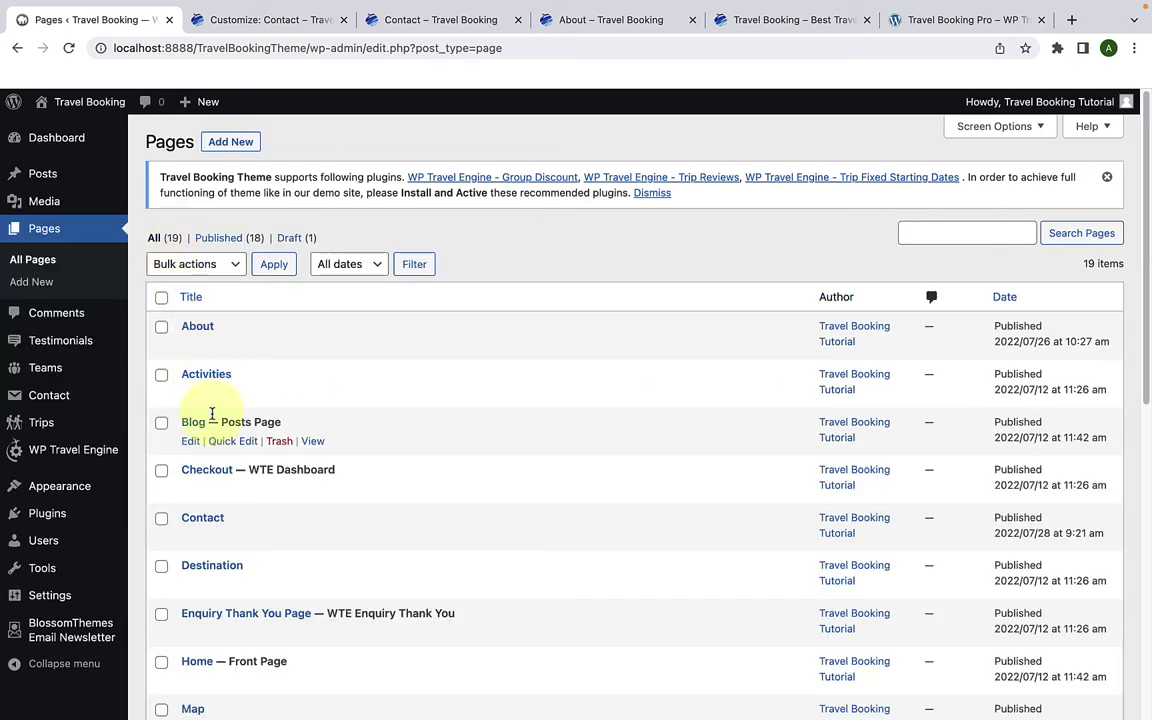
{"action": "scroll", "coordinate": [215, 420], "scroll_direction": "down", "scroll_amount": 3}
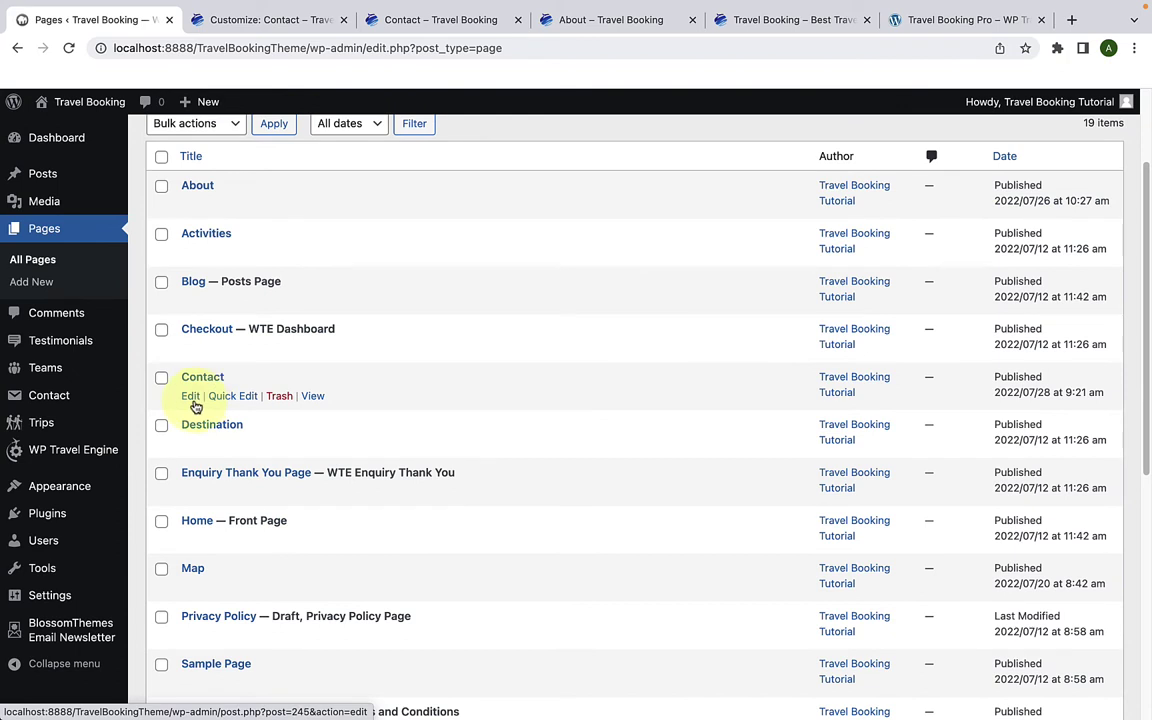
{"action": "left_click", "coordinate": [193, 404]}
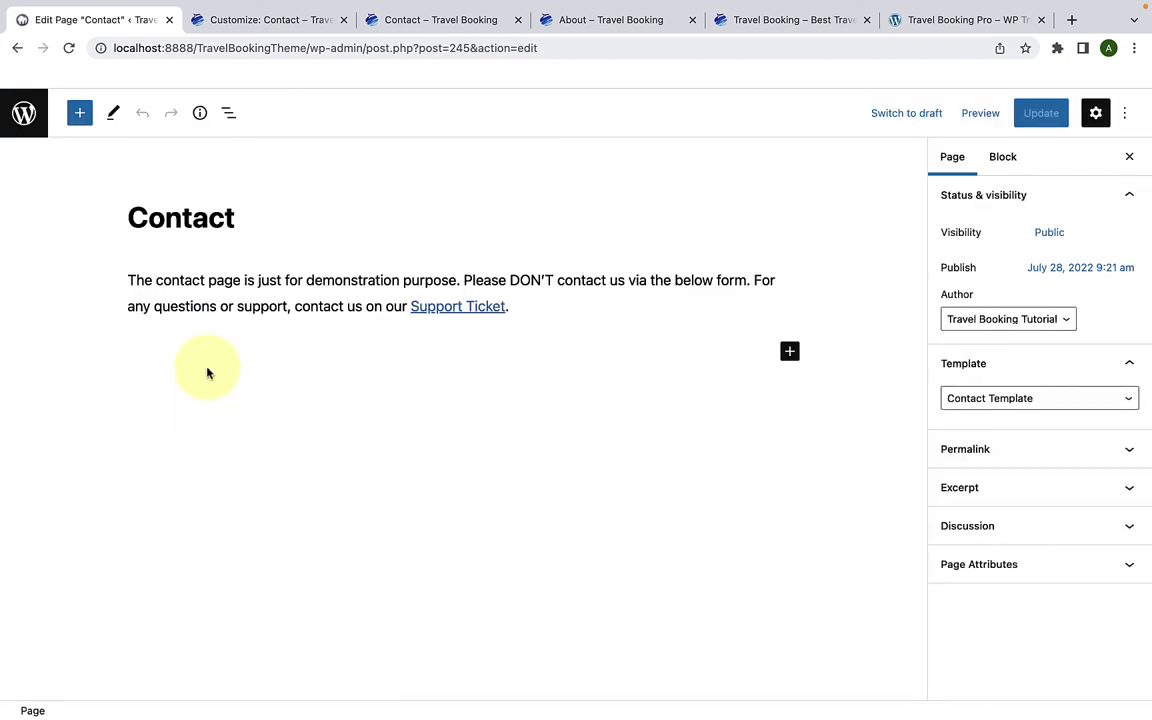
{"action": "left_click", "coordinate": [207, 365]}
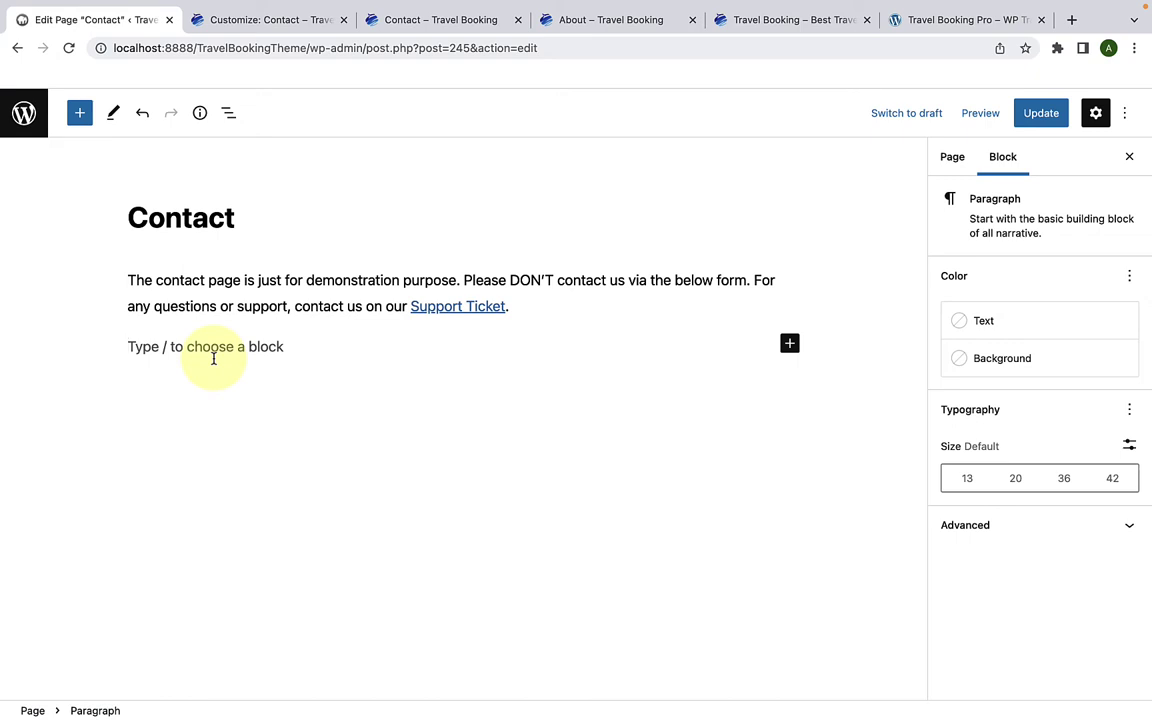
{"action": "key", "text": "super+v"}
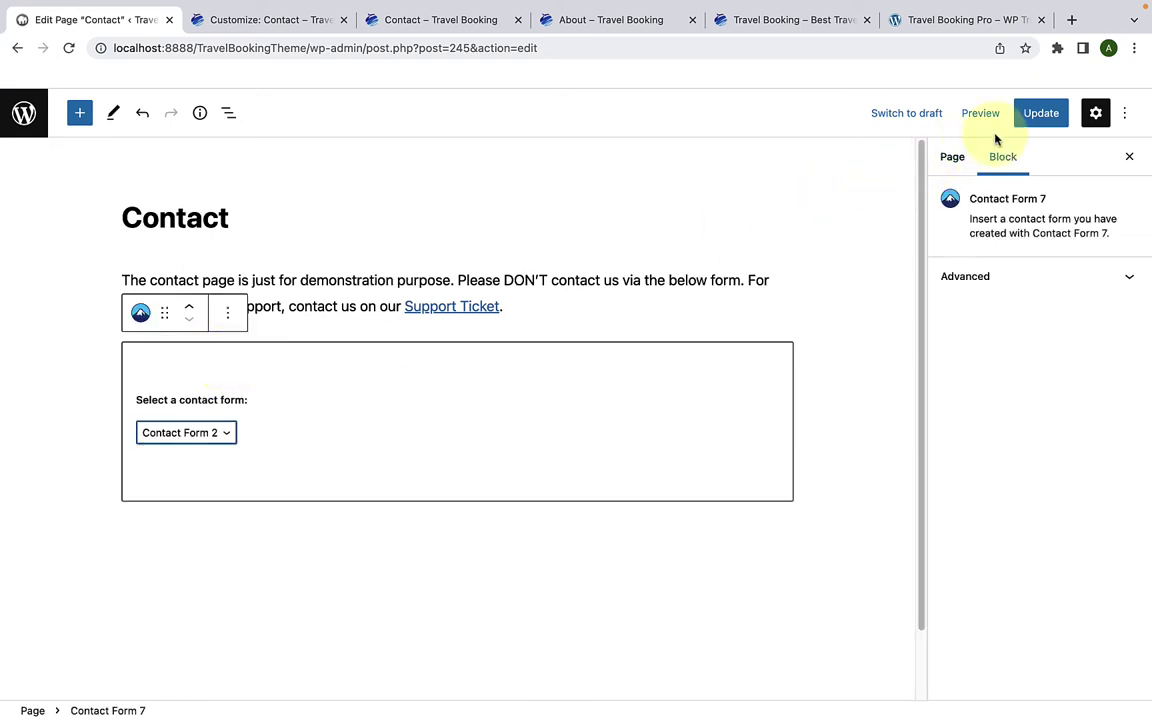
{"action": "left_click", "coordinate": [1041, 113]}
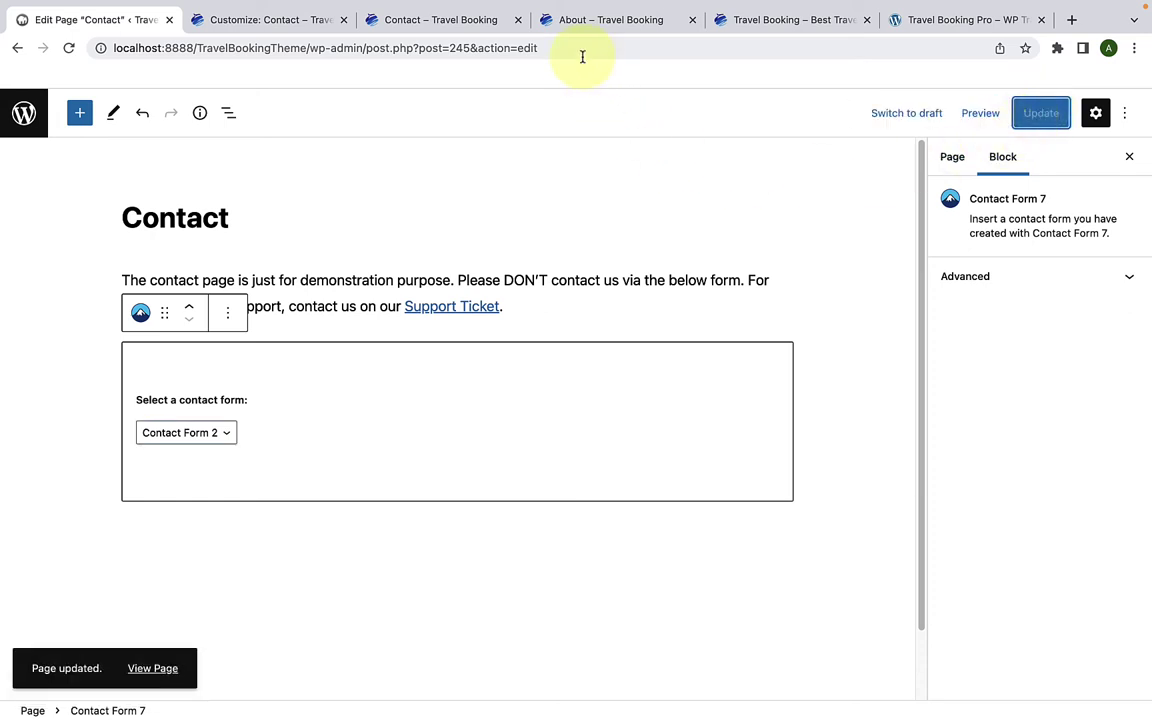
{"action": "left_click", "coordinate": [477, 22]}
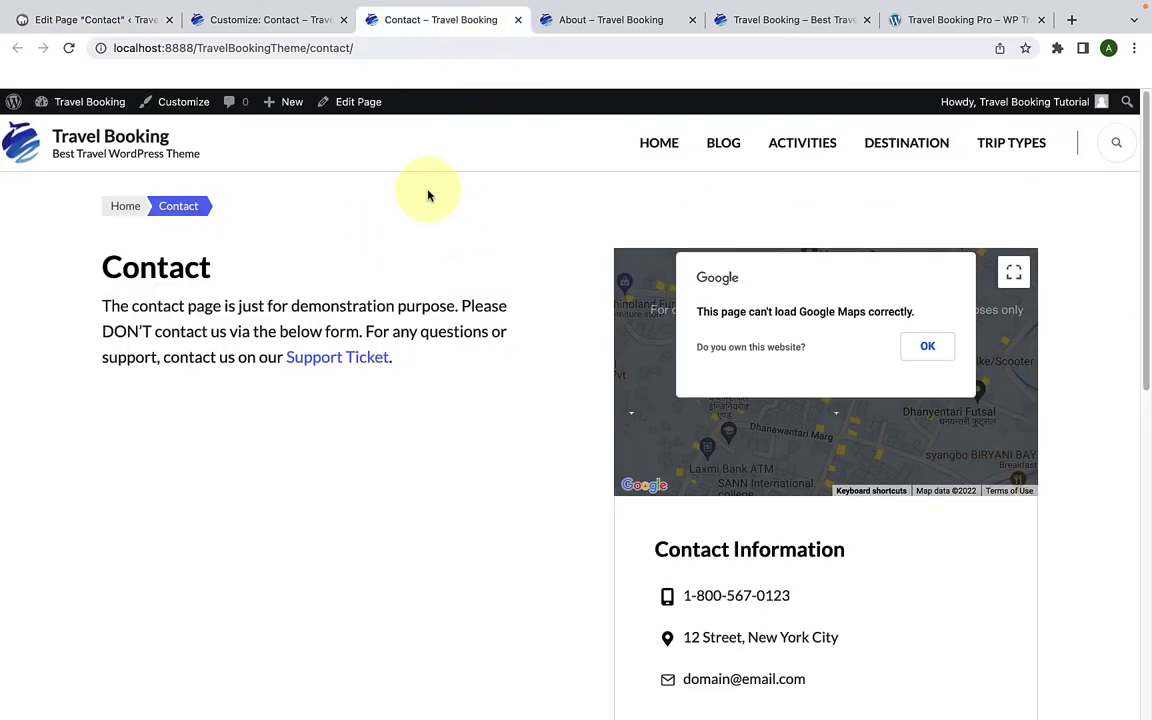
Step: Reload the live Contact page and check for the name, email, subject and message fields
{"action": "left_click", "coordinate": [69, 48]}
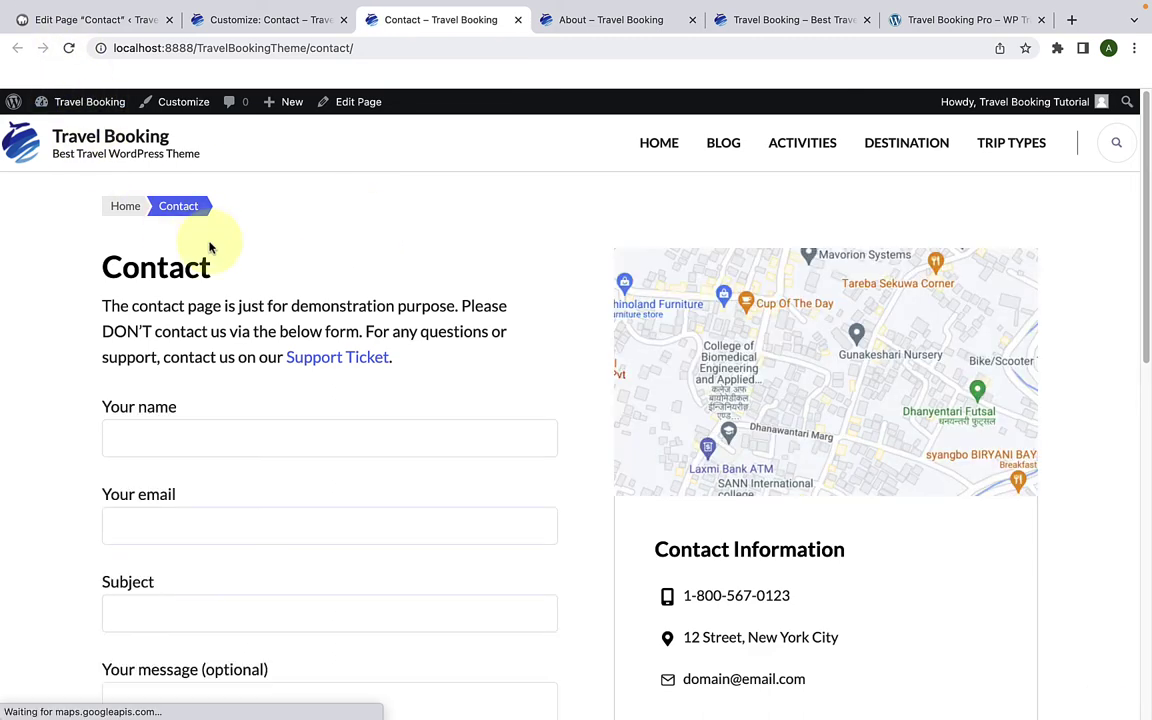
{"action": "scroll", "coordinate": [235, 375], "scroll_direction": "down", "scroll_amount": 2}
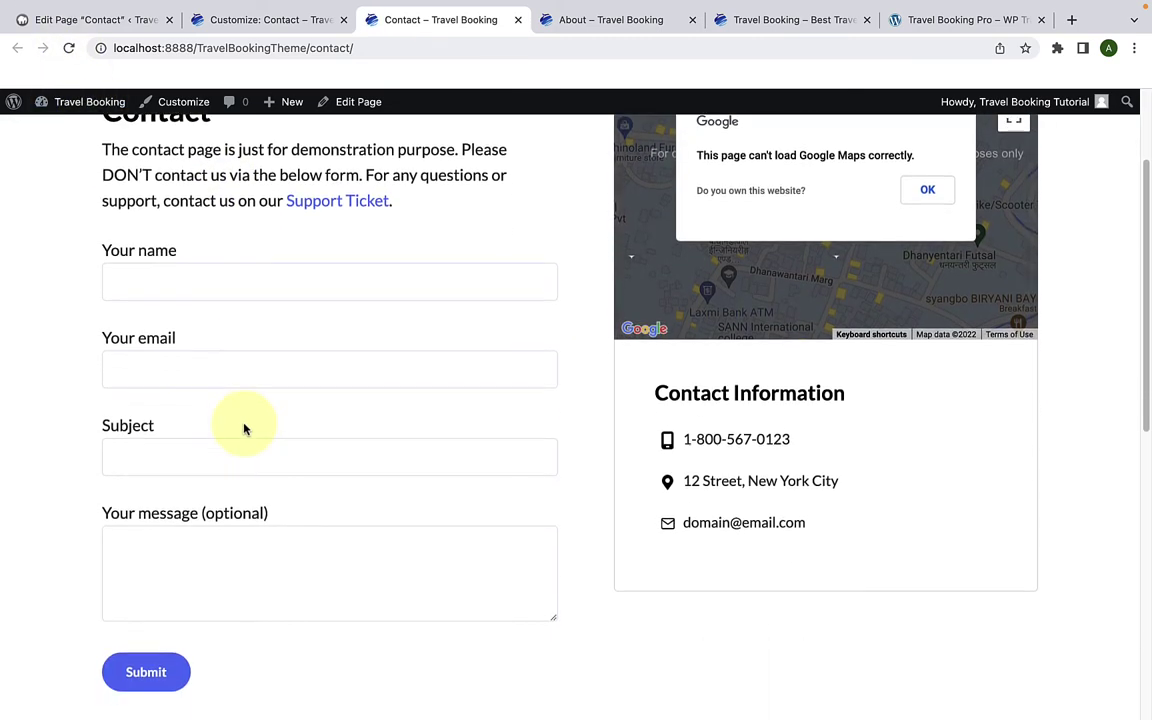
{"action": "scroll", "coordinate": [244, 425], "scroll_direction": "up", "scroll_amount": 3}
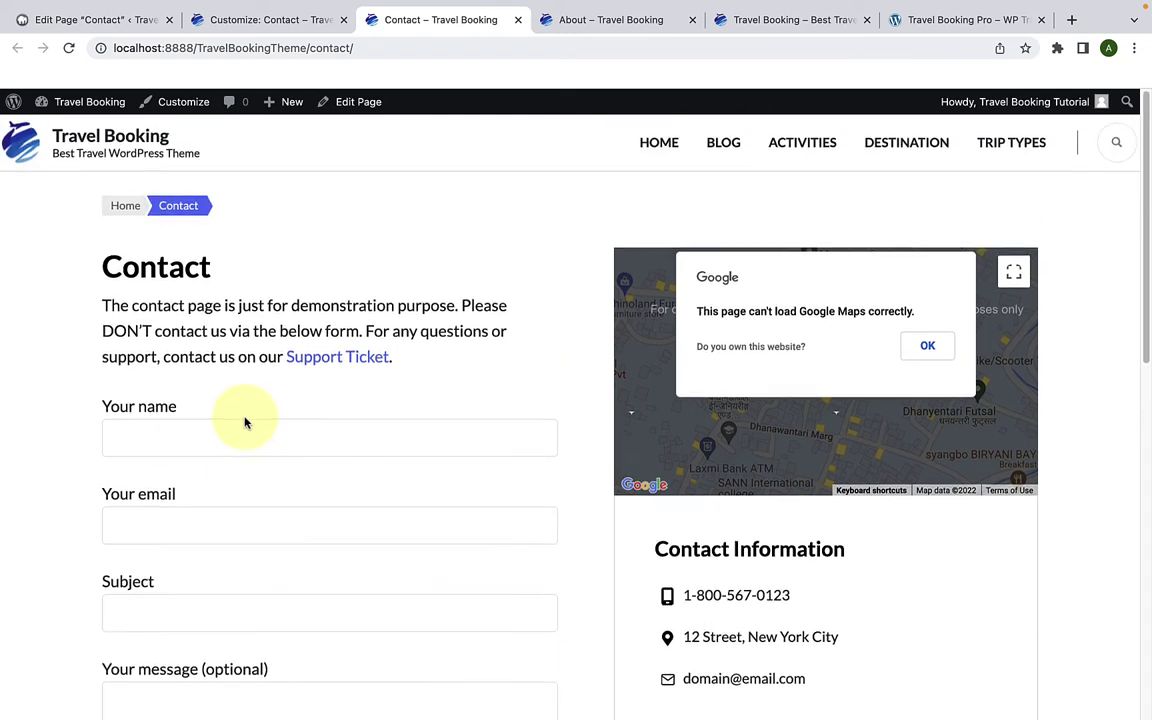
{"action": "scroll", "coordinate": [244, 423], "scroll_direction": "down", "scroll_amount": 2}
{"action": "scroll", "coordinate": [245, 423], "scroll_direction": "up", "scroll_amount": 3}
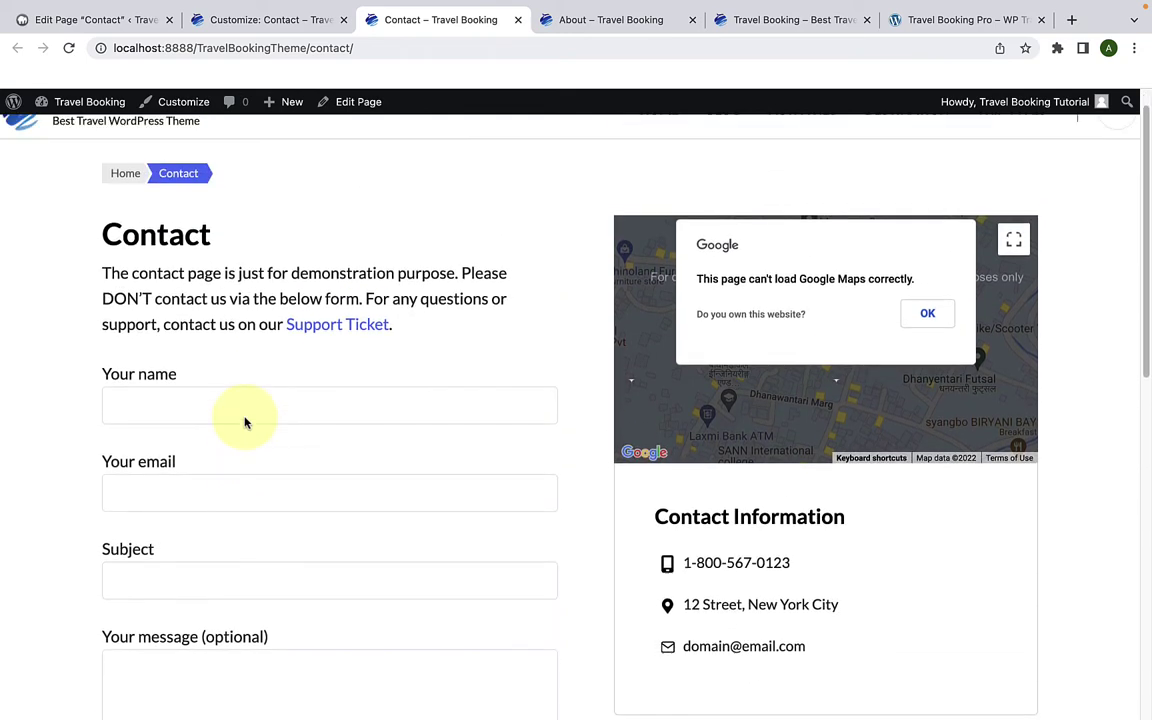
Step: Turn off Show Google Map in the Contact page's Customizer settings
{"action": "left_click", "coordinate": [301, 33]}
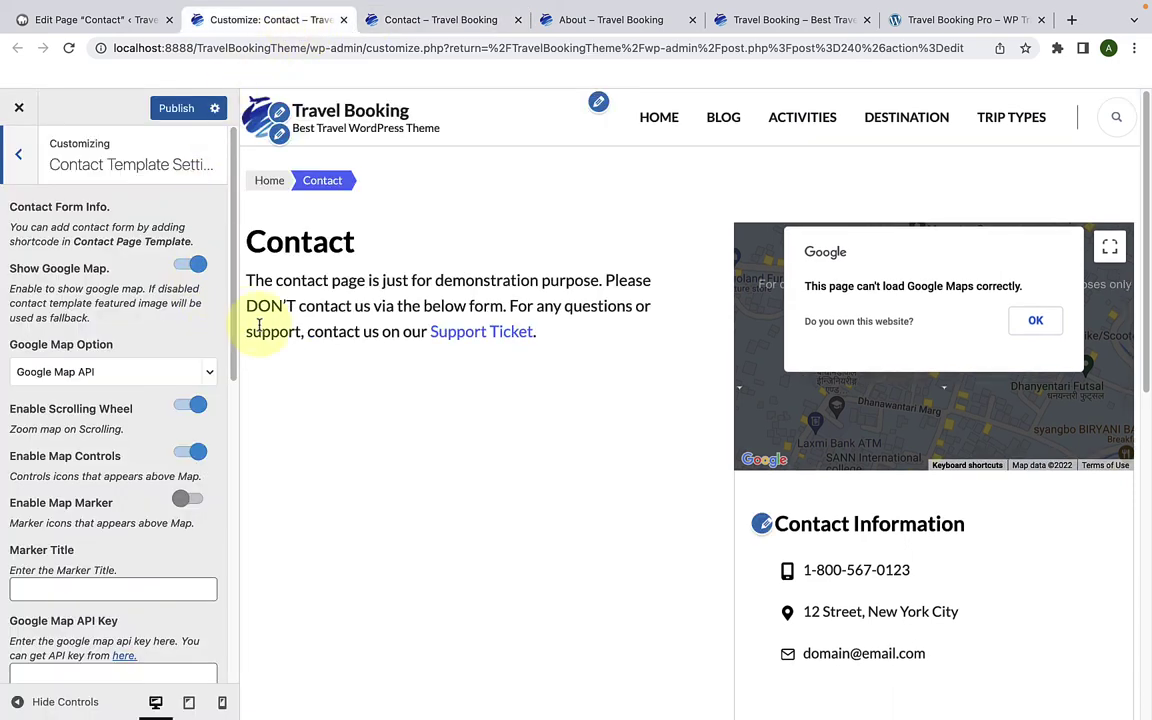
{"action": "scroll", "coordinate": [260, 330], "scroll_direction": "down", "scroll_amount": 1}
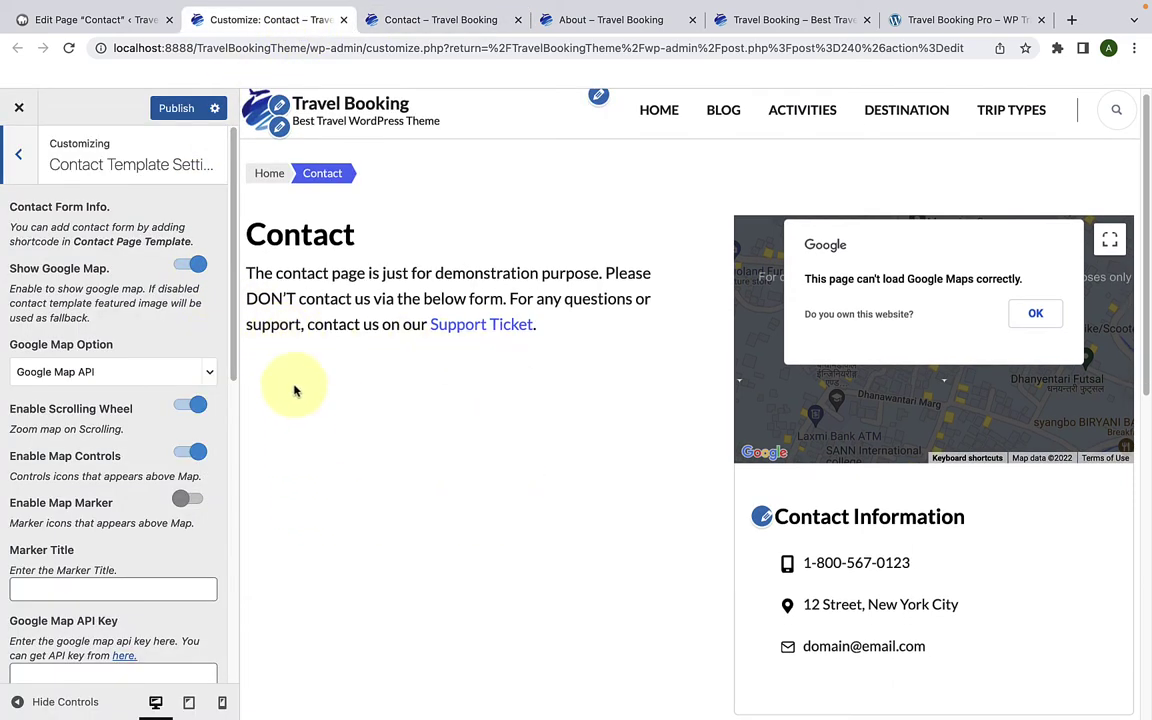
{"action": "left_click", "coordinate": [186, 266]}
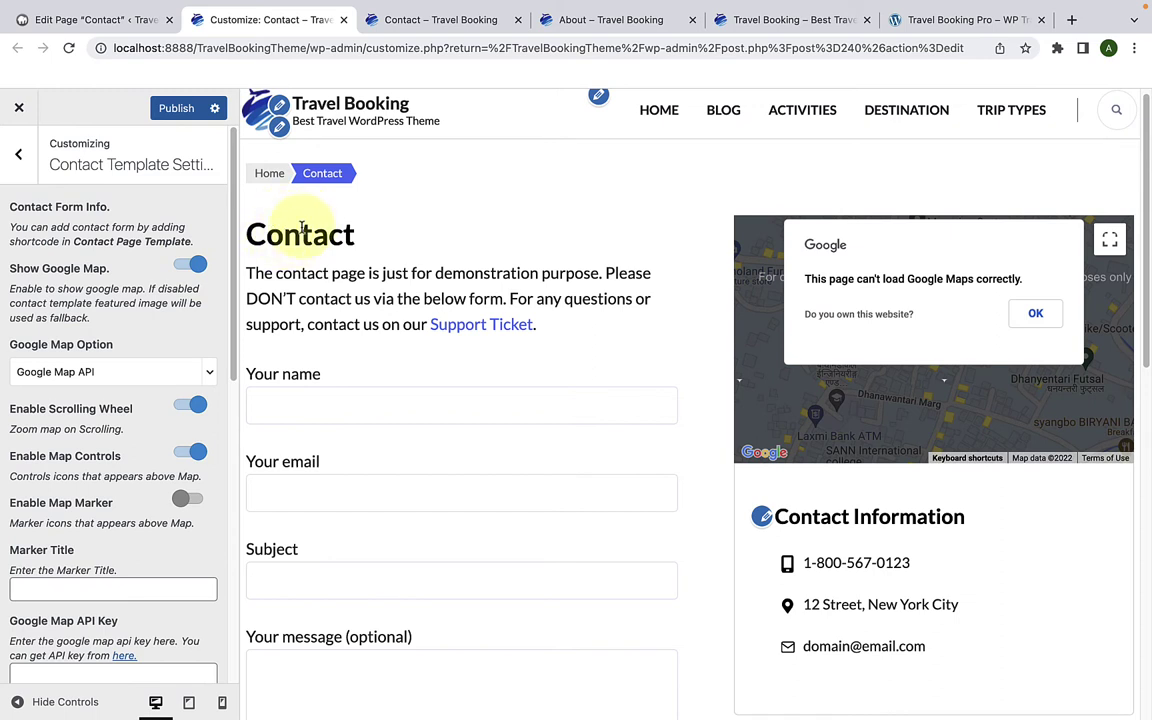
{"action": "scroll", "coordinate": [365, 350], "scroll_direction": "down", "scroll_amount": 2}
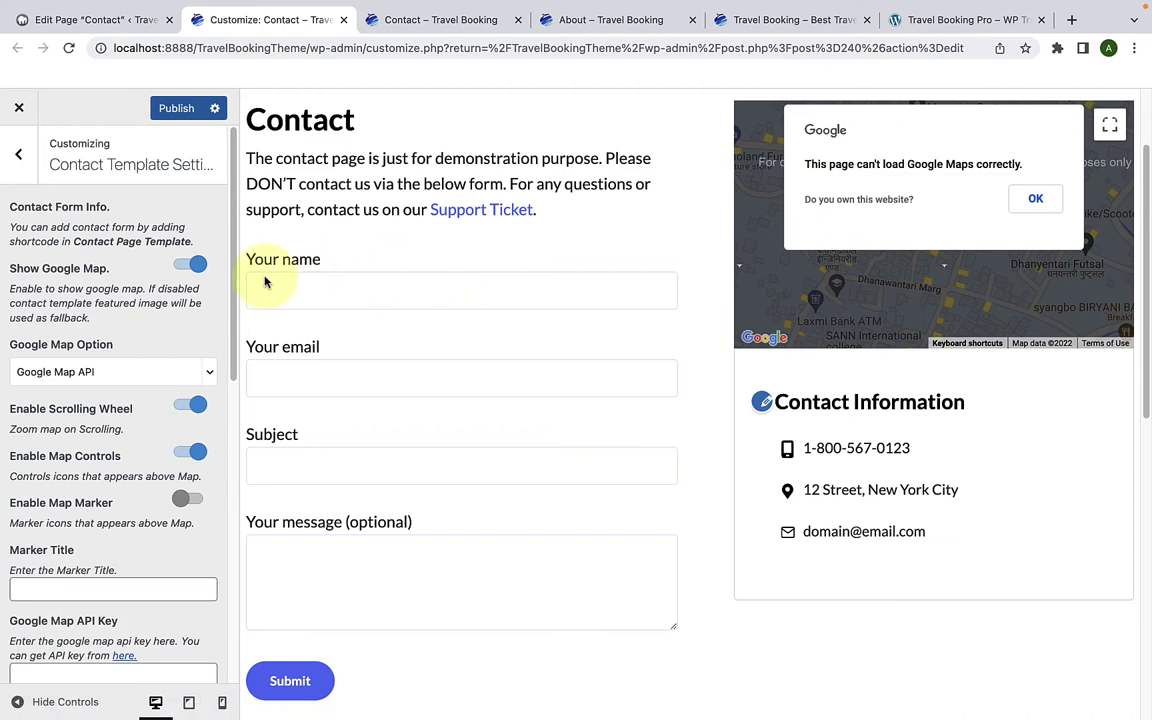
{"action": "left_click", "coordinate": [185, 268]}
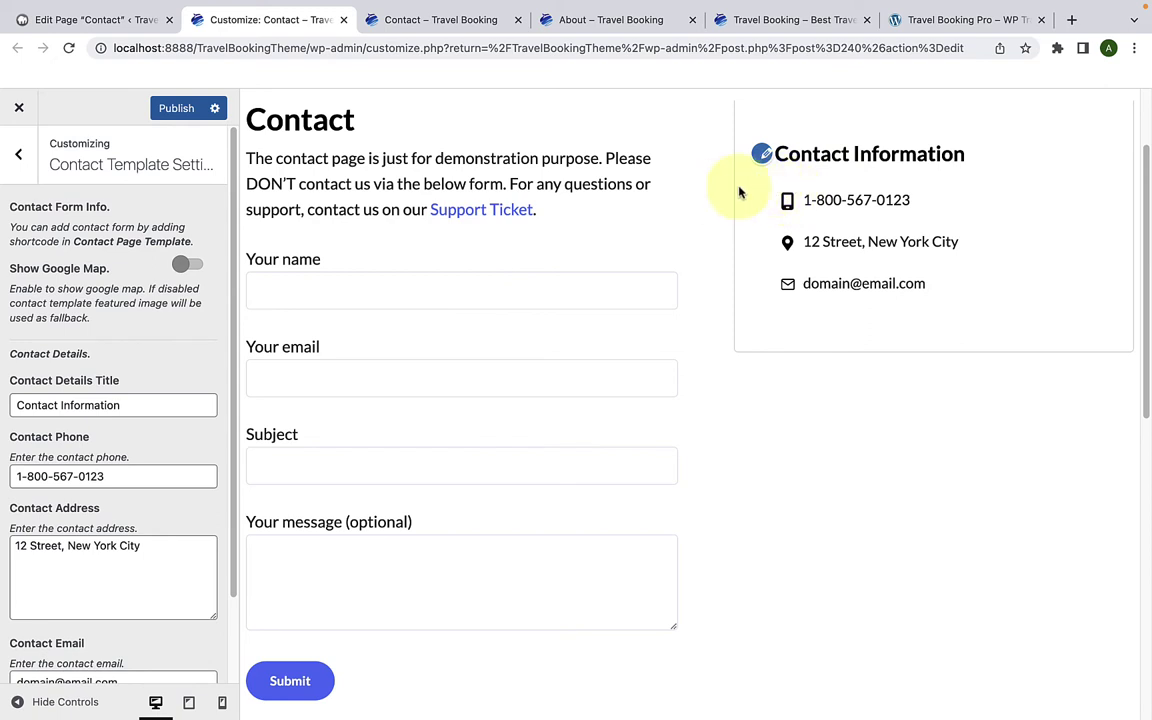
Step: Check that the Contact page uses the Contact Template, then return to the Customizer
{"action": "left_click", "coordinate": [64, 22]}
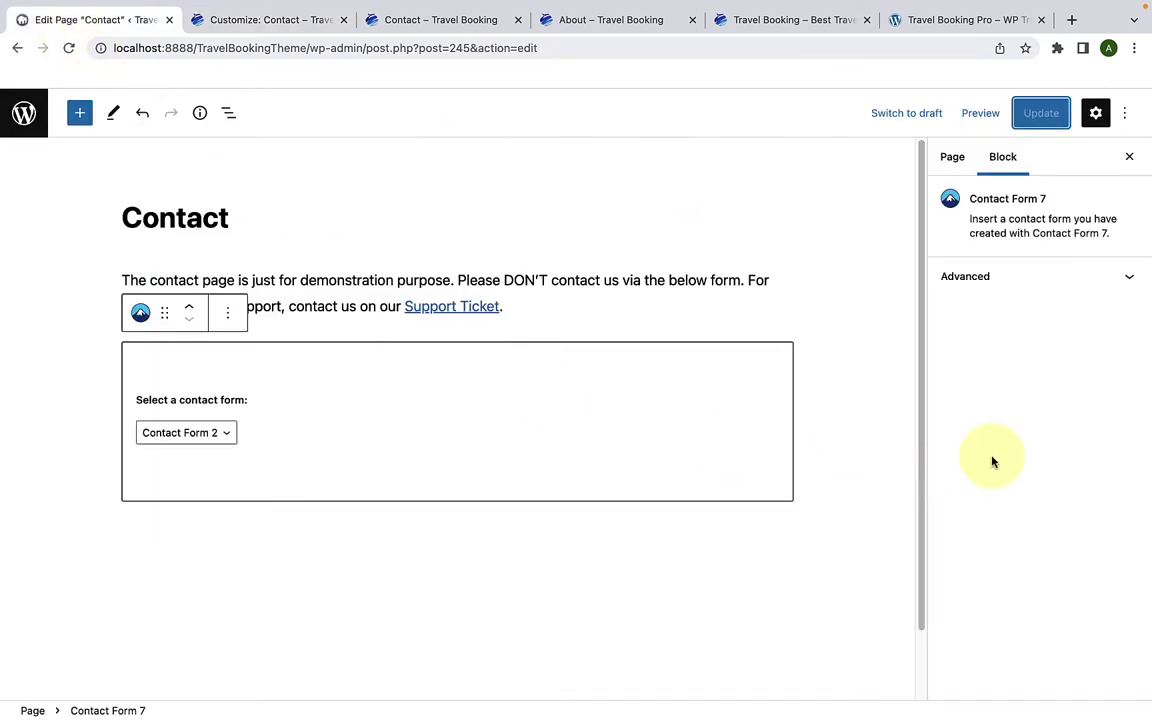
{"action": "left_click", "coordinate": [955, 158]}
{"action": "scroll", "coordinate": [1005, 476], "scroll_direction": "down", "scroll_amount": 2}
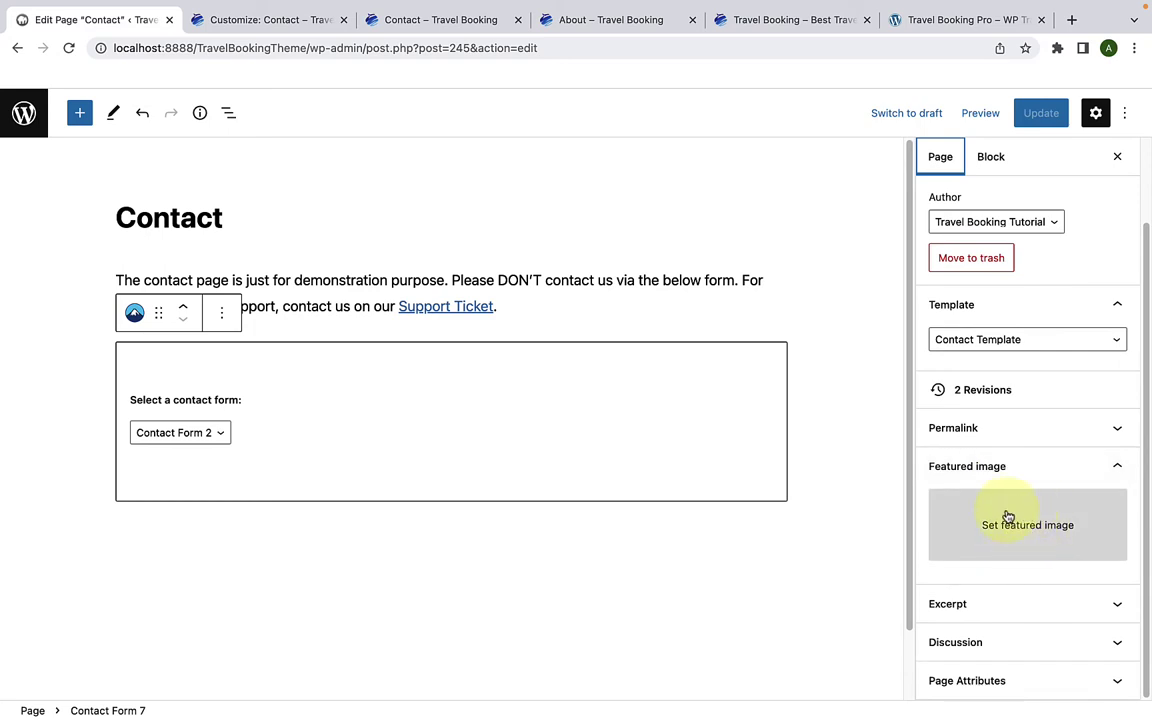
{"action": "left_click", "coordinate": [322, 20]}
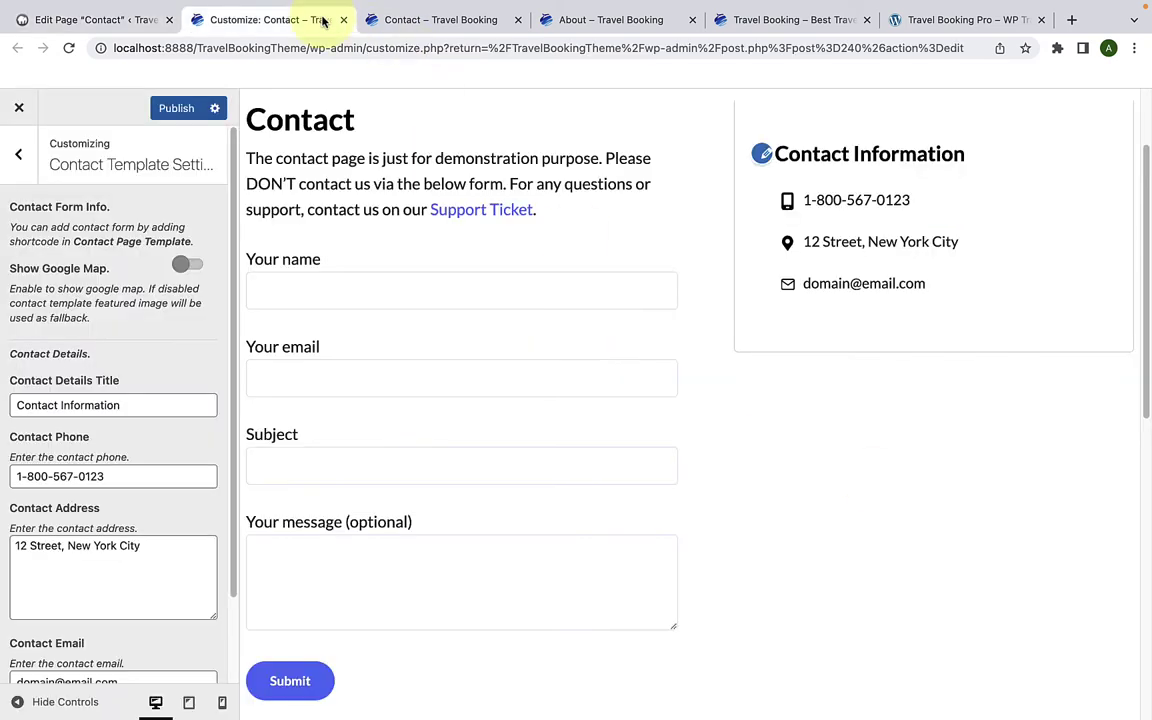
Step: Turn Show Google Map back on and try the Google Map Iframe and Google Map API sources
{"action": "left_click", "coordinate": [197, 268]}
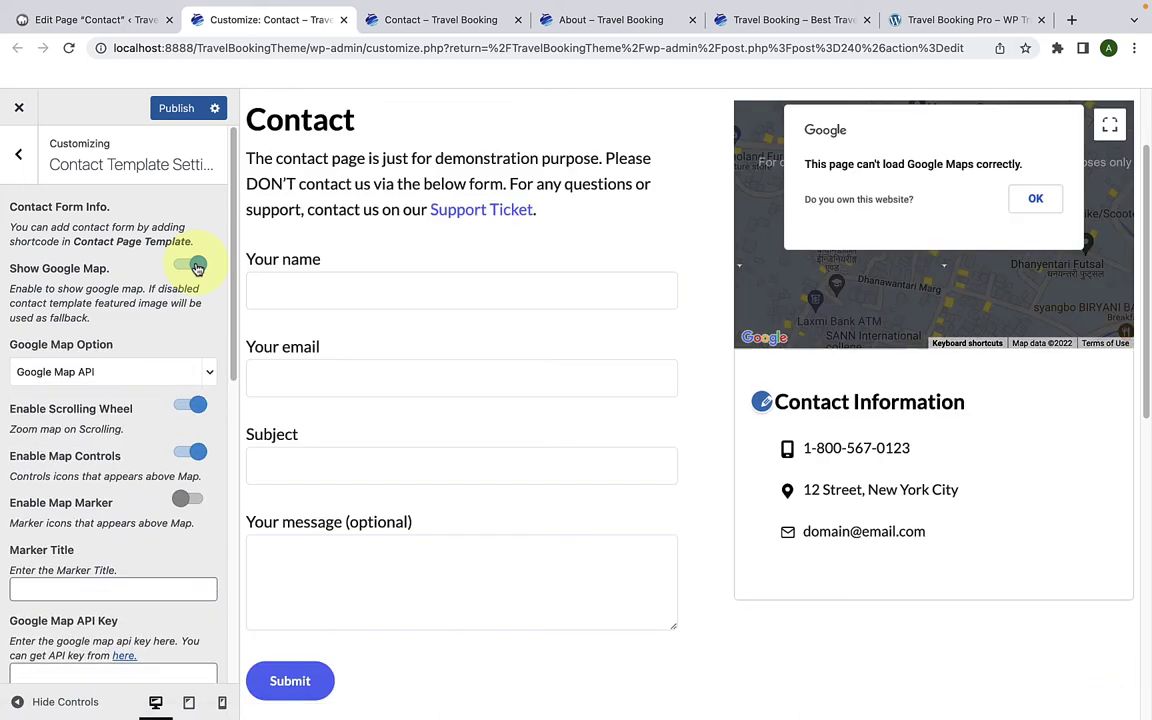
{"action": "left_click", "coordinate": [44, 342]}
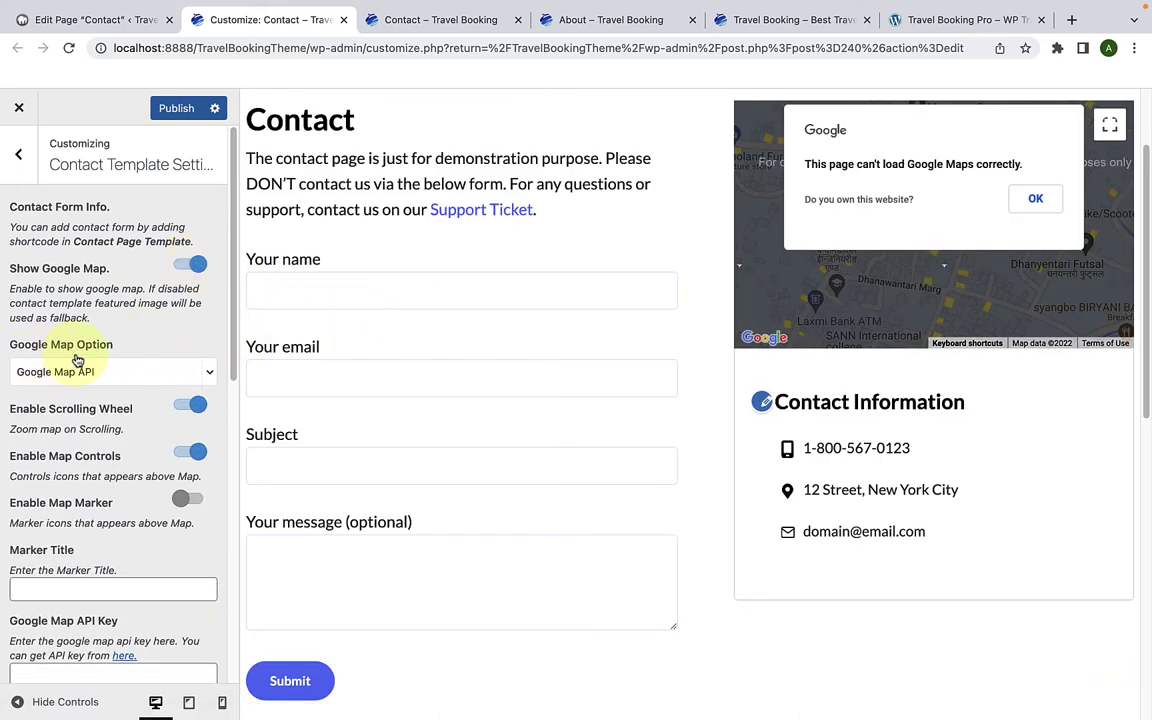
{"action": "scroll", "coordinate": [77, 360], "scroll_direction": "down", "scroll_amount": 1}
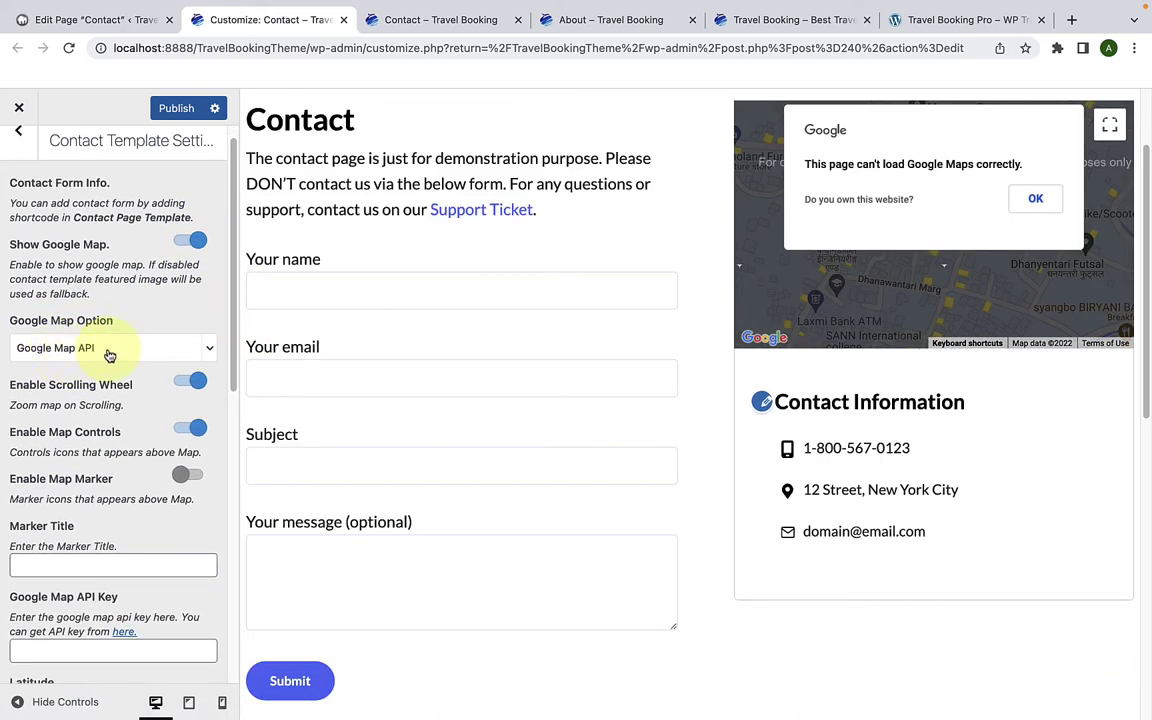
{"action": "left_click", "coordinate": [108, 347]}
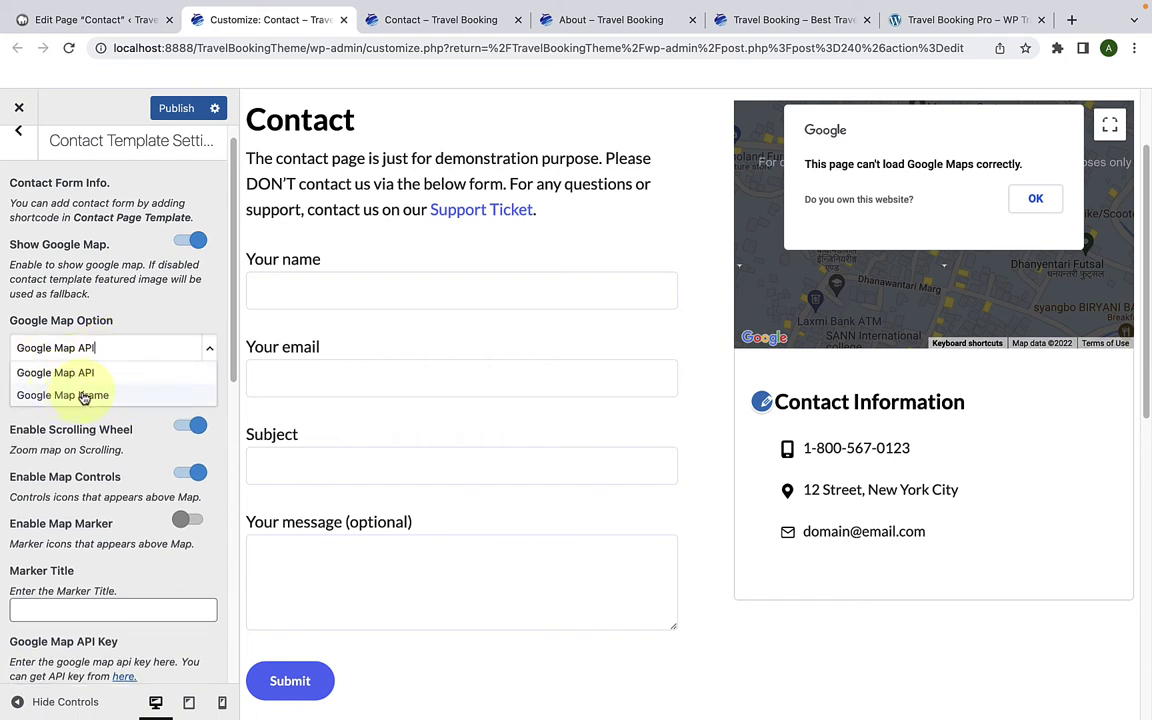
{"action": "left_click", "coordinate": [97, 396]}
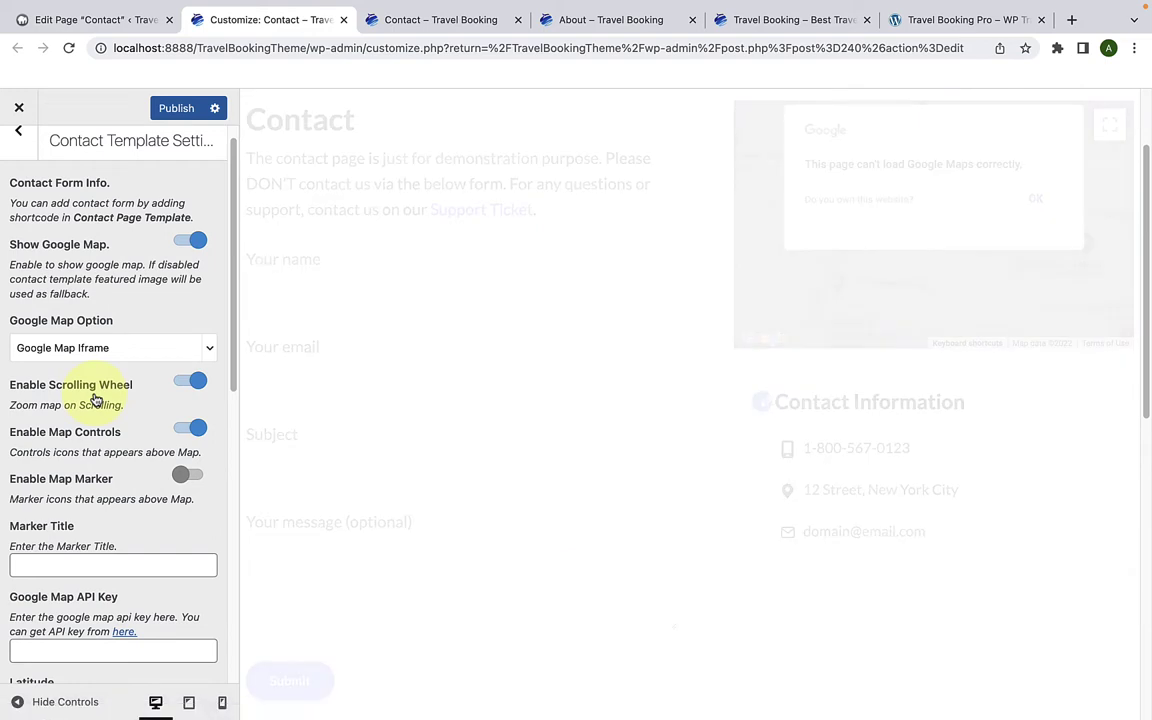
{"action": "left_click", "coordinate": [116, 347]}
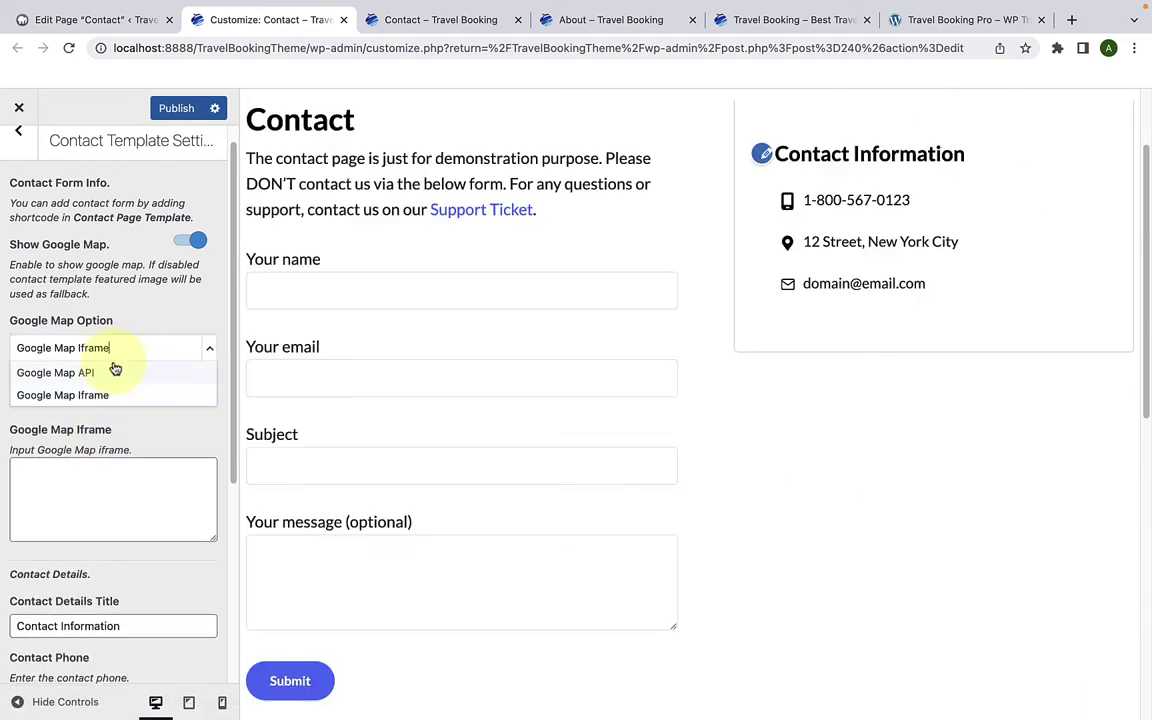
{"action": "left_click", "coordinate": [111, 370]}
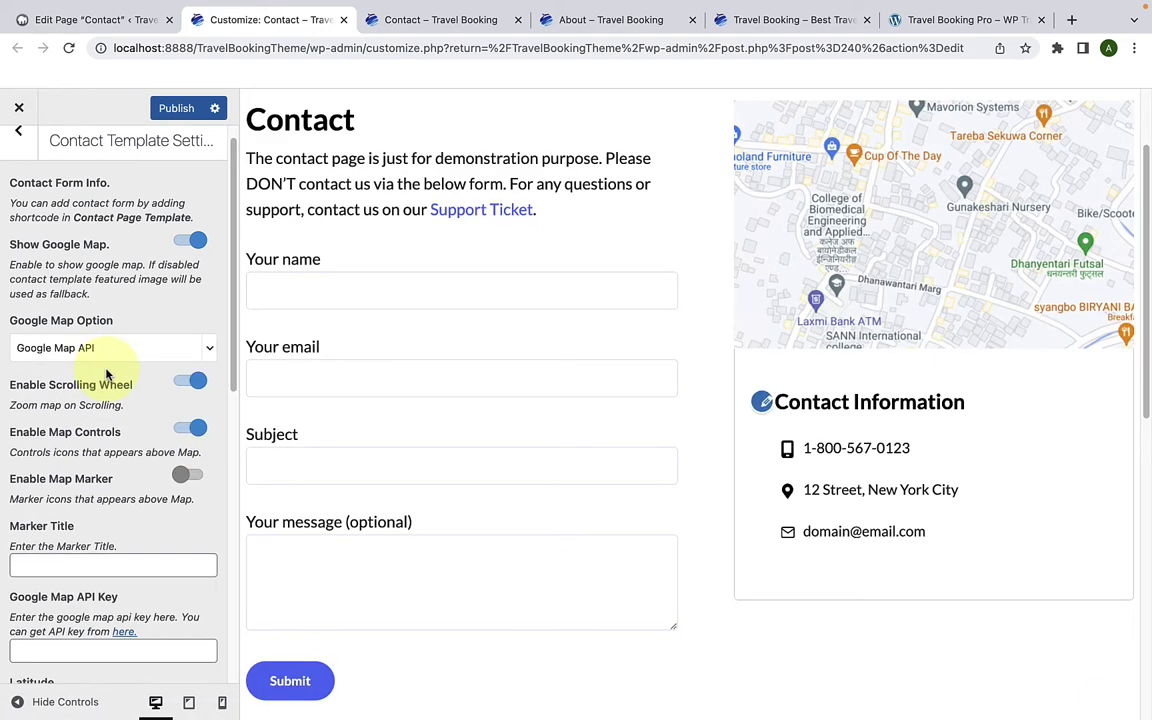
Step: Set the map source to Google Map Iframe, focus the empty iframe box, and open a new browser tab
{"action": "scroll", "coordinate": [113, 400], "scroll_direction": "down", "scroll_amount": 3}
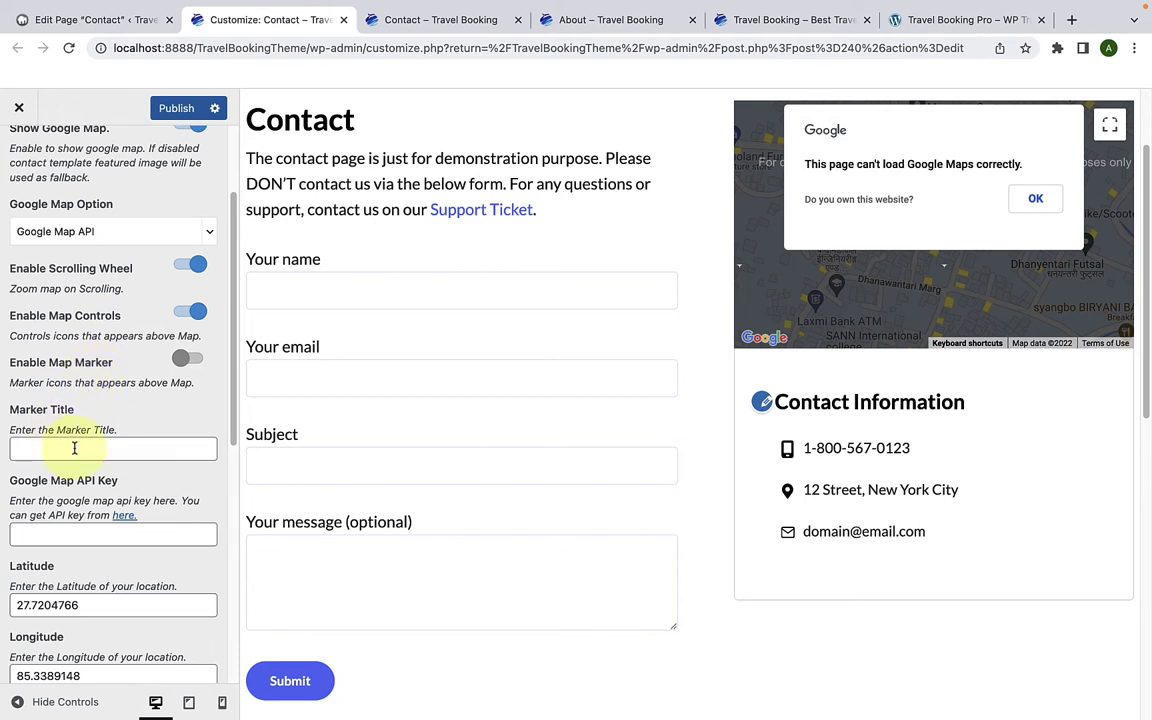
{"action": "left_click", "coordinate": [203, 230]}
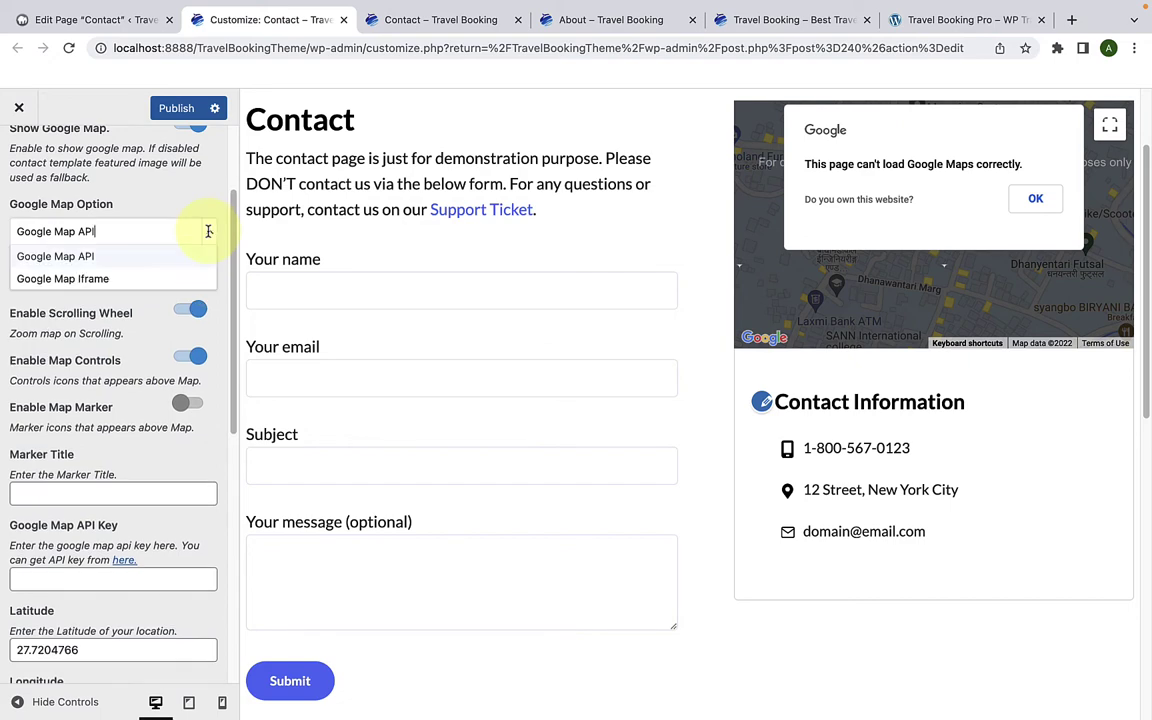
{"action": "left_click", "coordinate": [100, 282]}
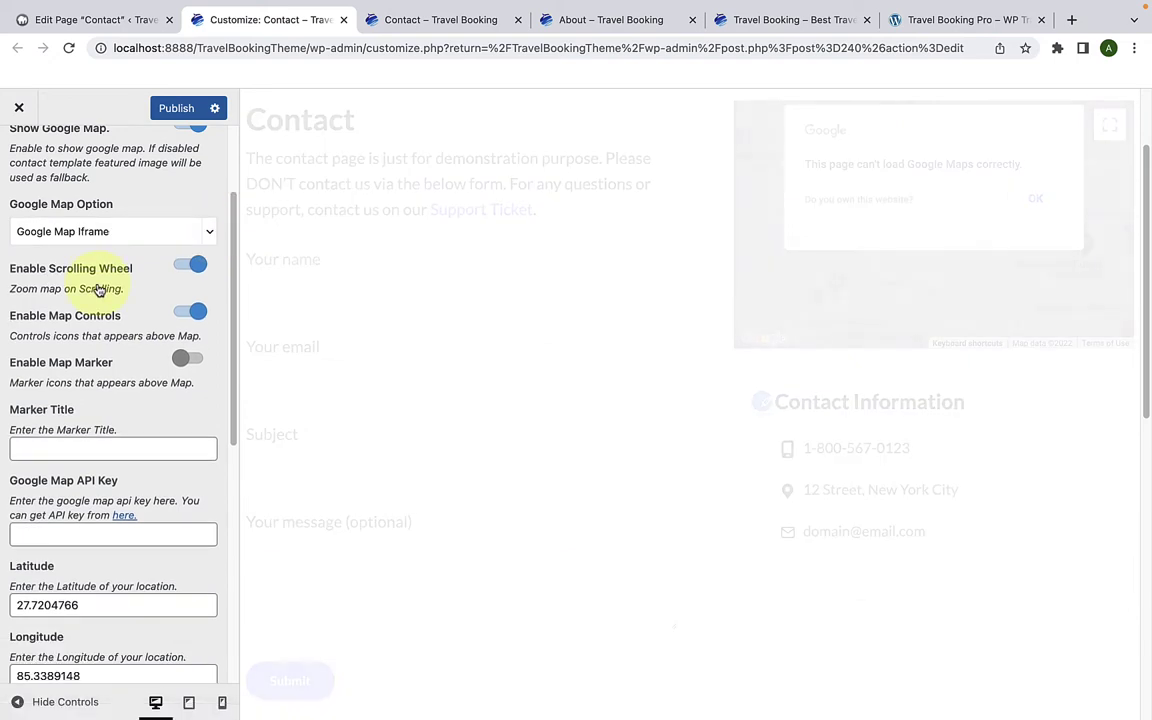
{"action": "left_click", "coordinate": [87, 313]}
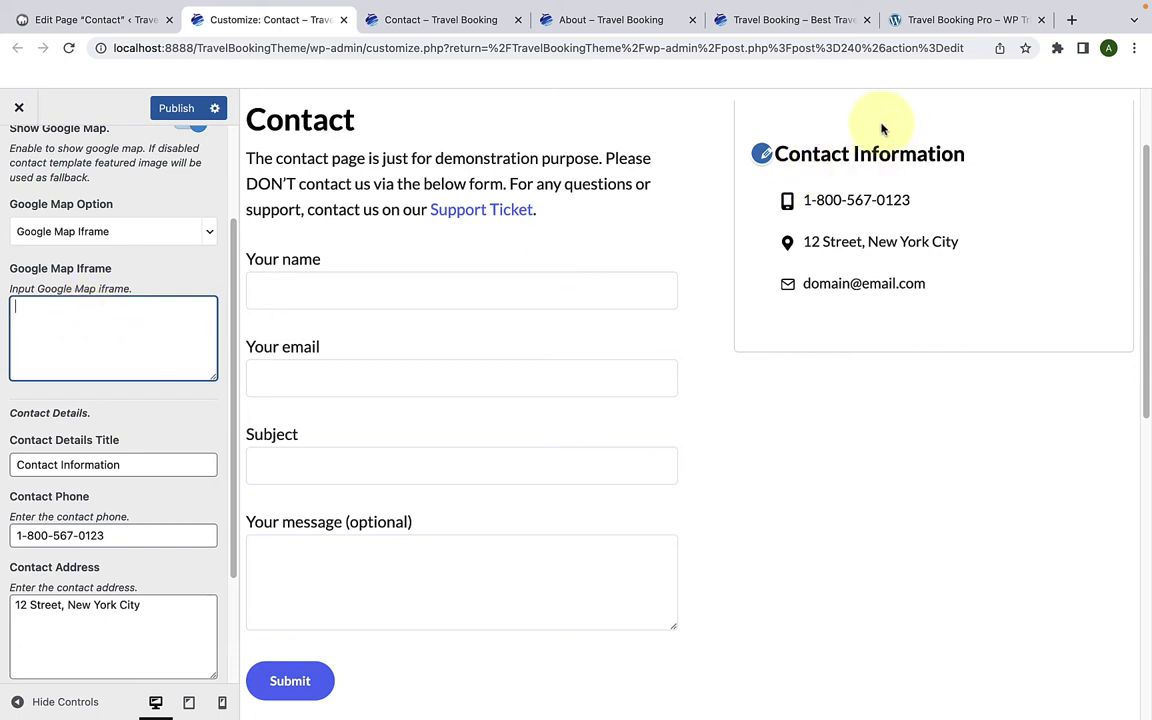
{"action": "left_click", "coordinate": [1072, 20]}
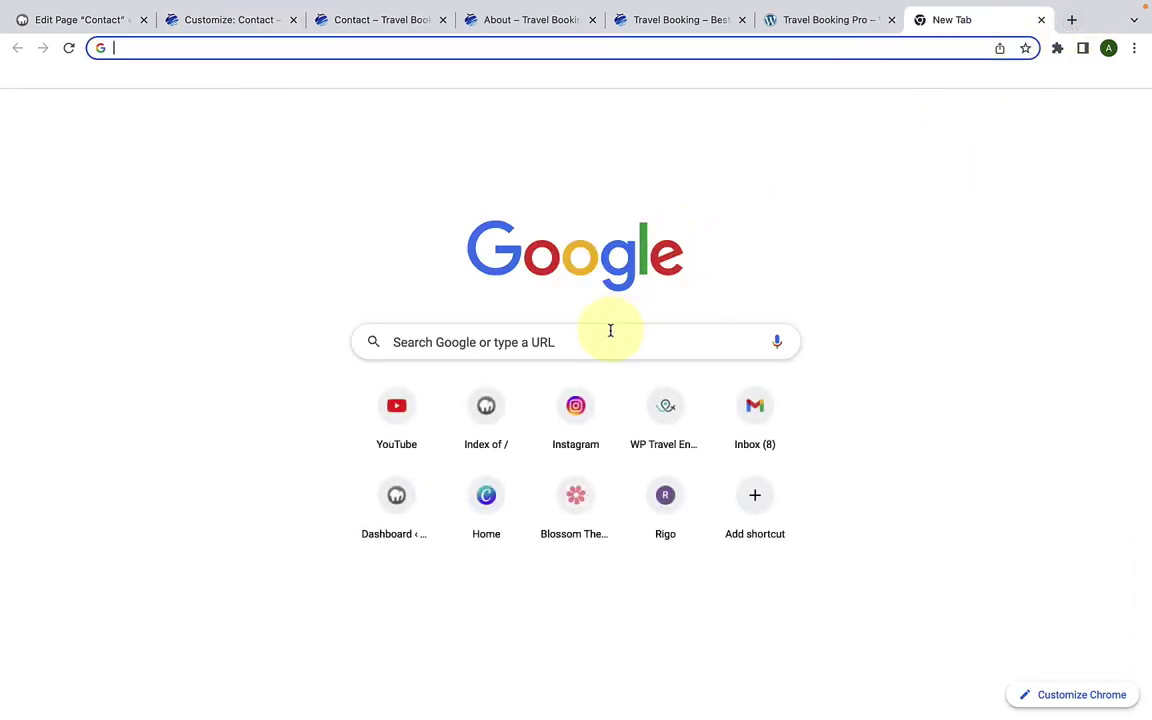
Step: Find Orly Airport in Google Maps, copy its embed map HTML, and close the tab
{"action": "type", "text": "google map"}
{"action": "key", "text": "Return"}
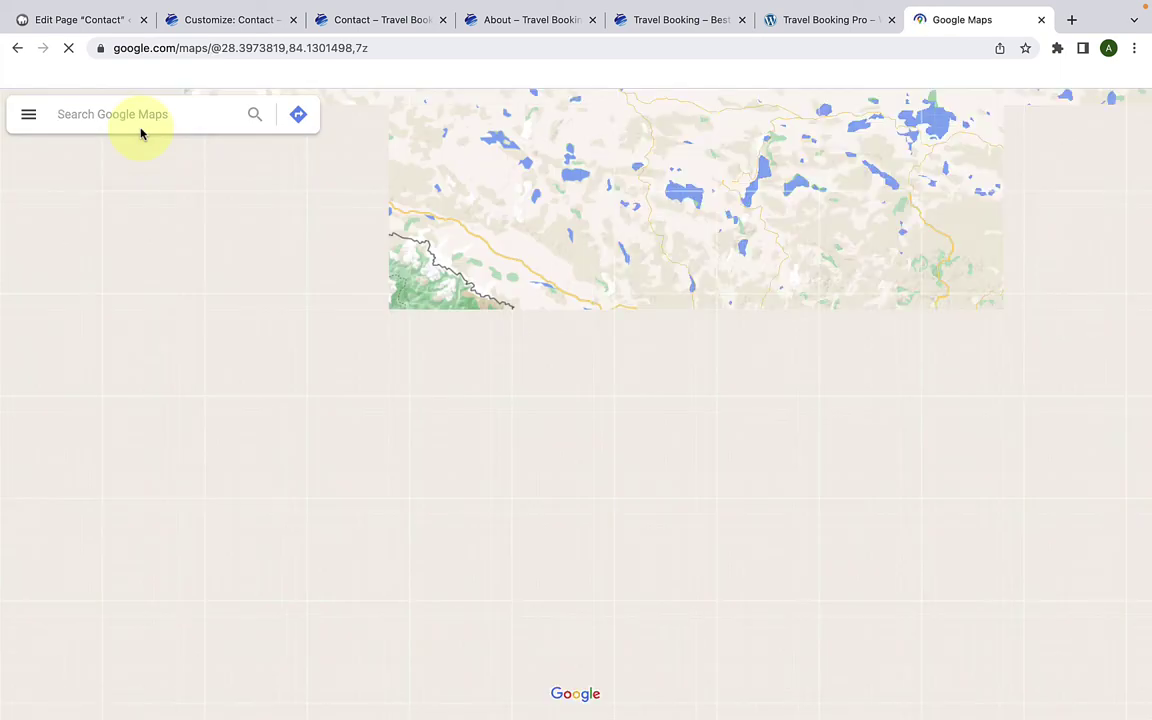
{"action": "left_click", "coordinate": [113, 106]}
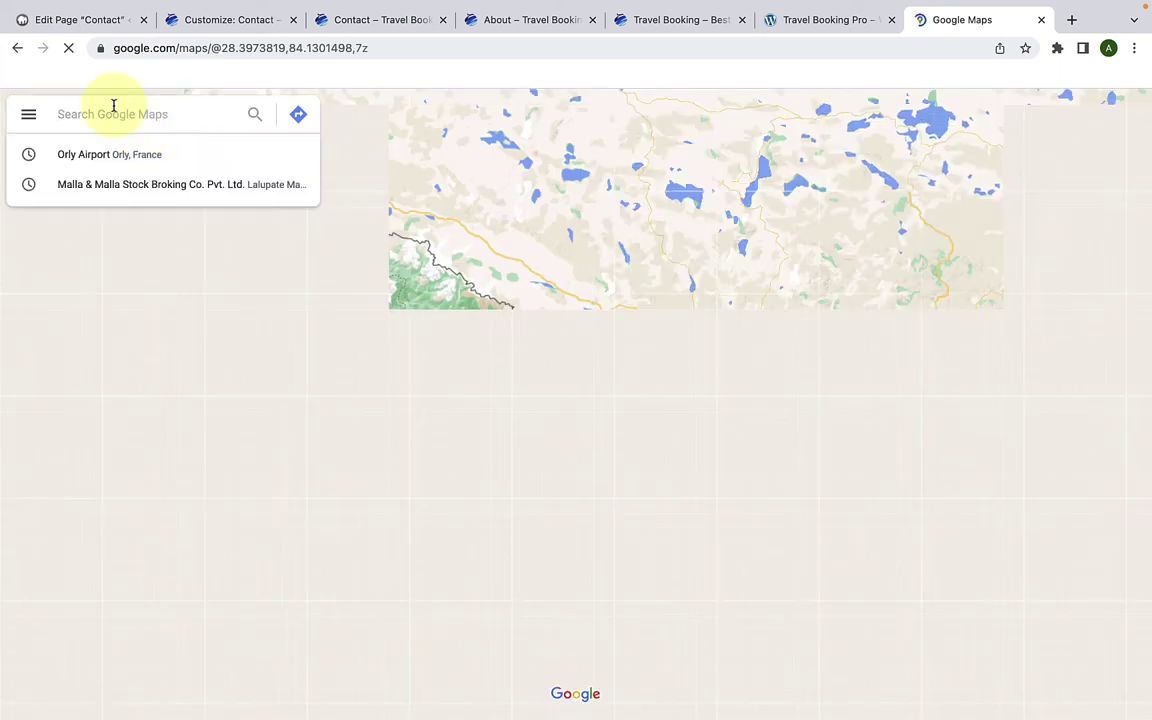
{"action": "left_click", "coordinate": [137, 157]}
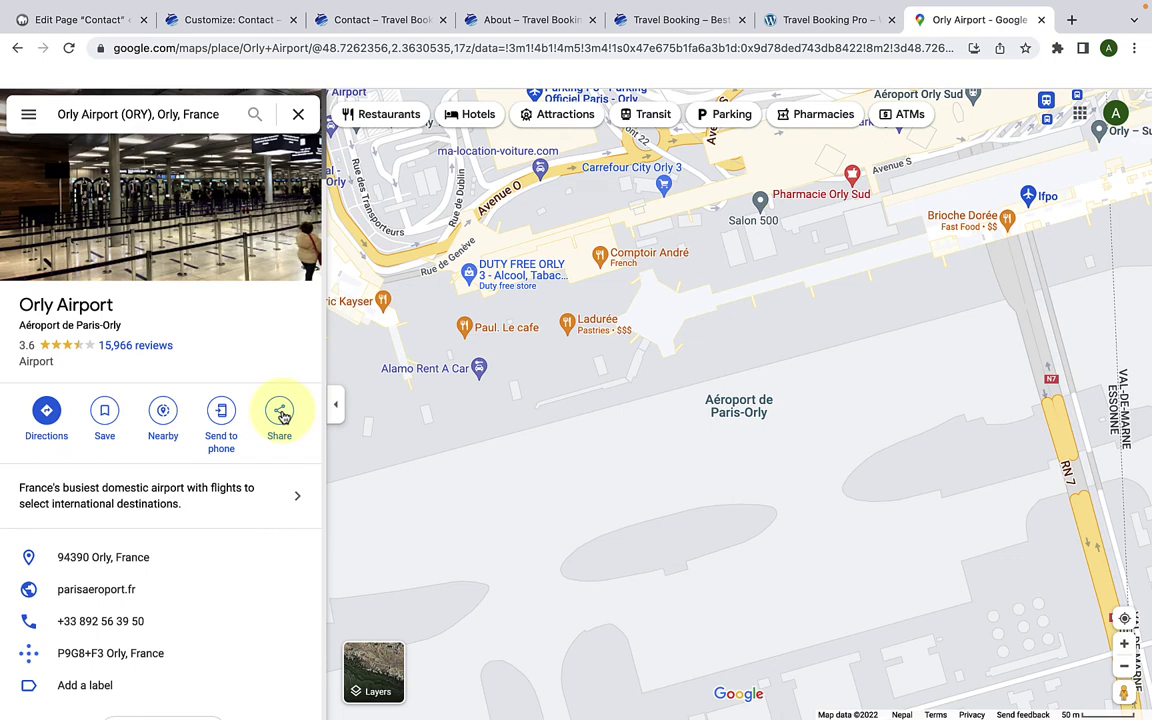
{"action": "left_click", "coordinate": [281, 416]}
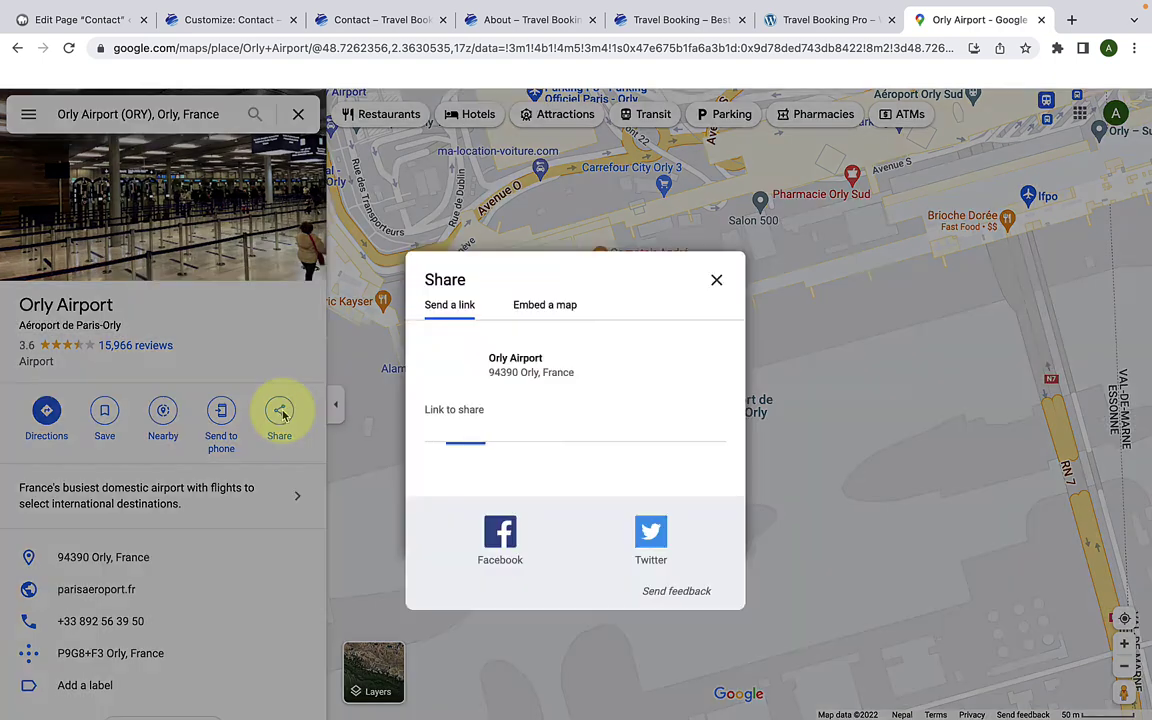
{"action": "left_click", "coordinate": [545, 304]}
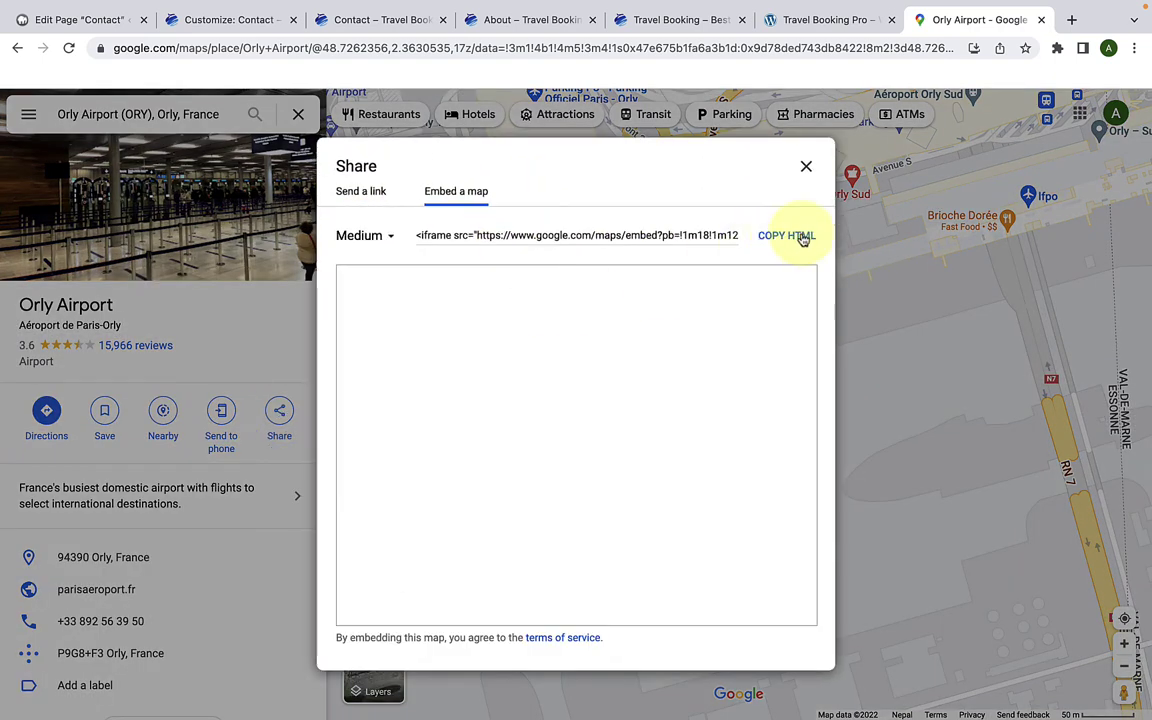
{"action": "left_click", "coordinate": [805, 237]}
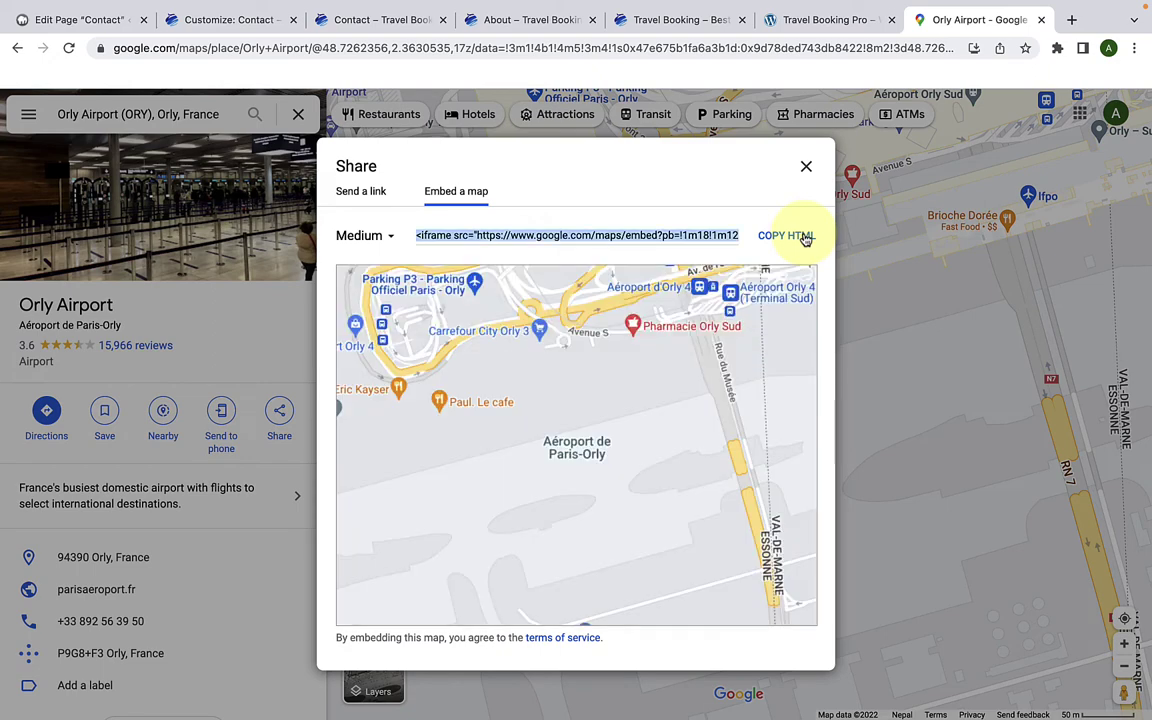
{"action": "left_click", "coordinate": [806, 166]}
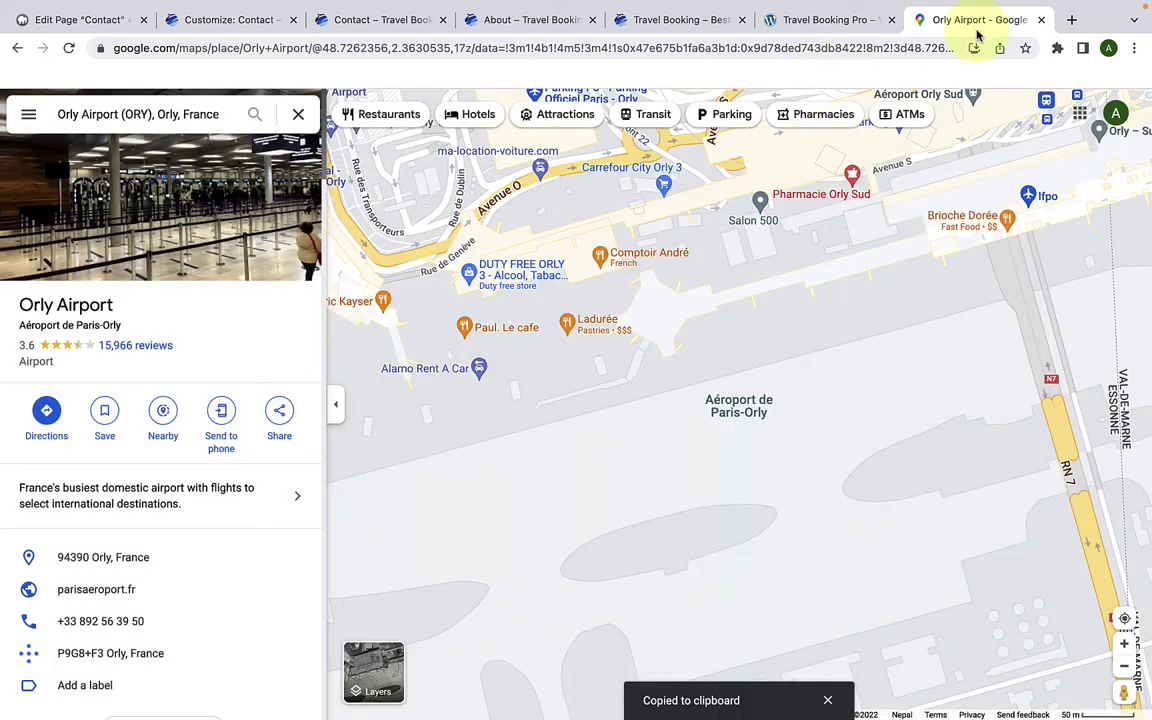
{"action": "left_click", "coordinate": [1041, 20]}
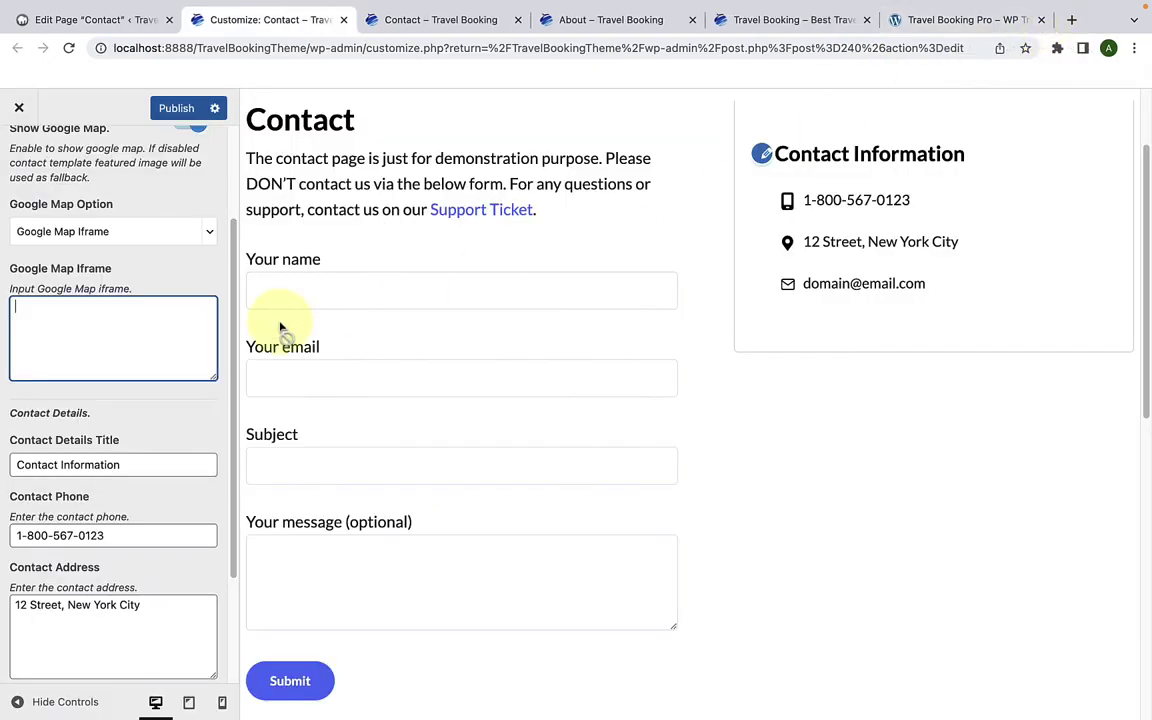
Step: Paste the Orly Airport embed code into the Google Map Iframe field and check the preview
{"action": "right_click", "coordinate": [100, 325]}
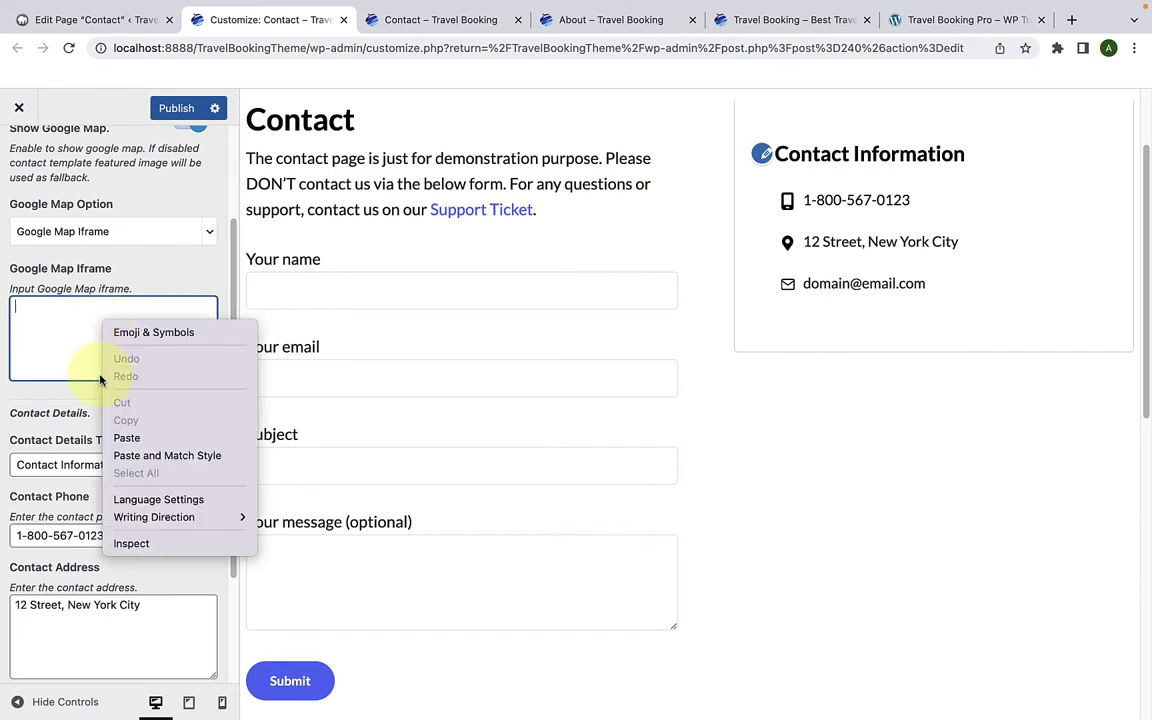
{"action": "left_click", "coordinate": [150, 435]}
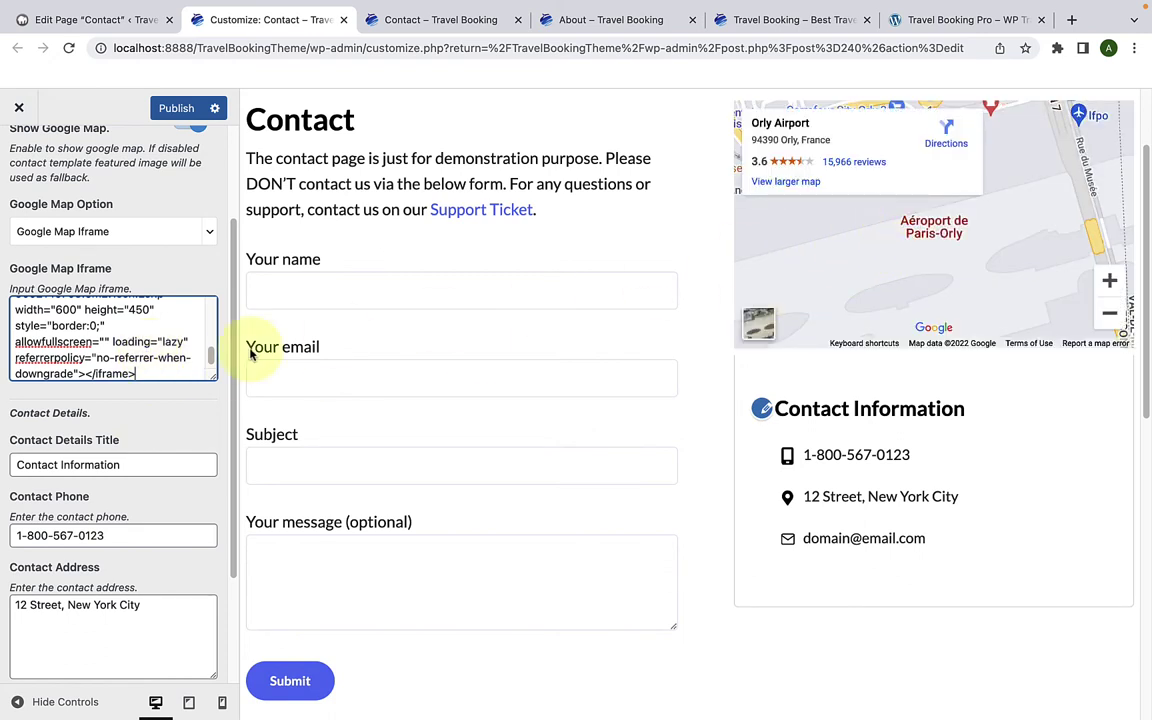
{"action": "scroll", "coordinate": [141, 398], "scroll_direction": "down", "scroll_amount": 3}
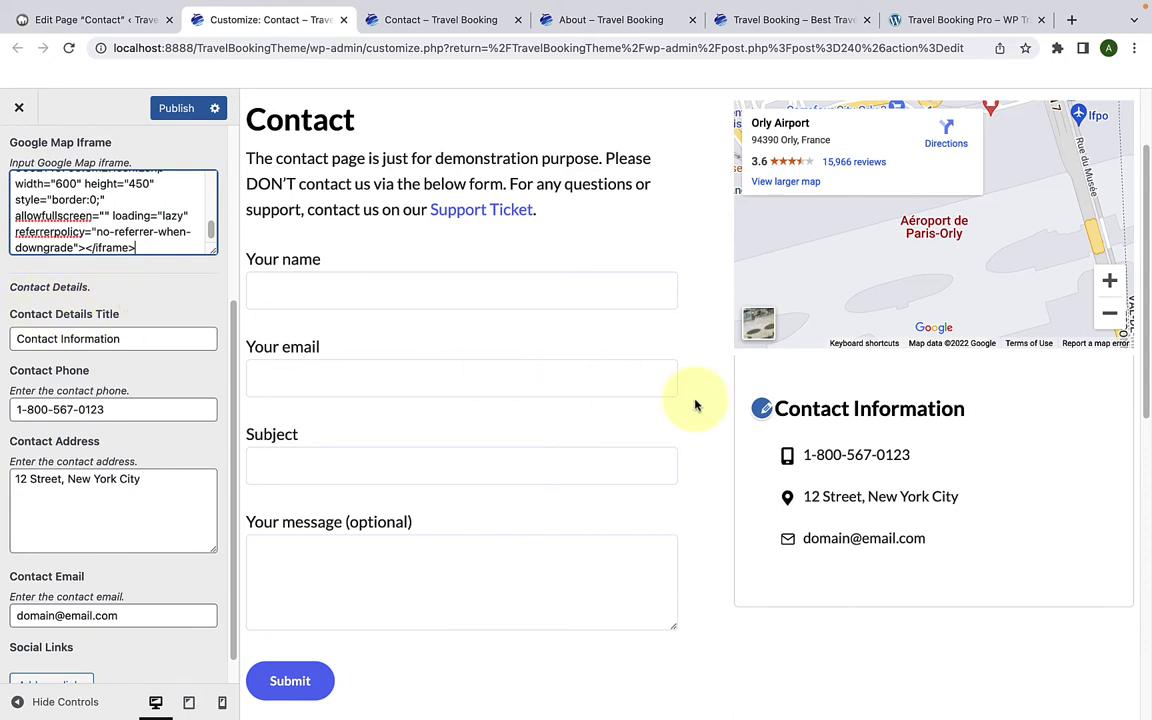
{"action": "scroll", "coordinate": [760, 392], "scroll_direction": "down", "scroll_amount": 1}
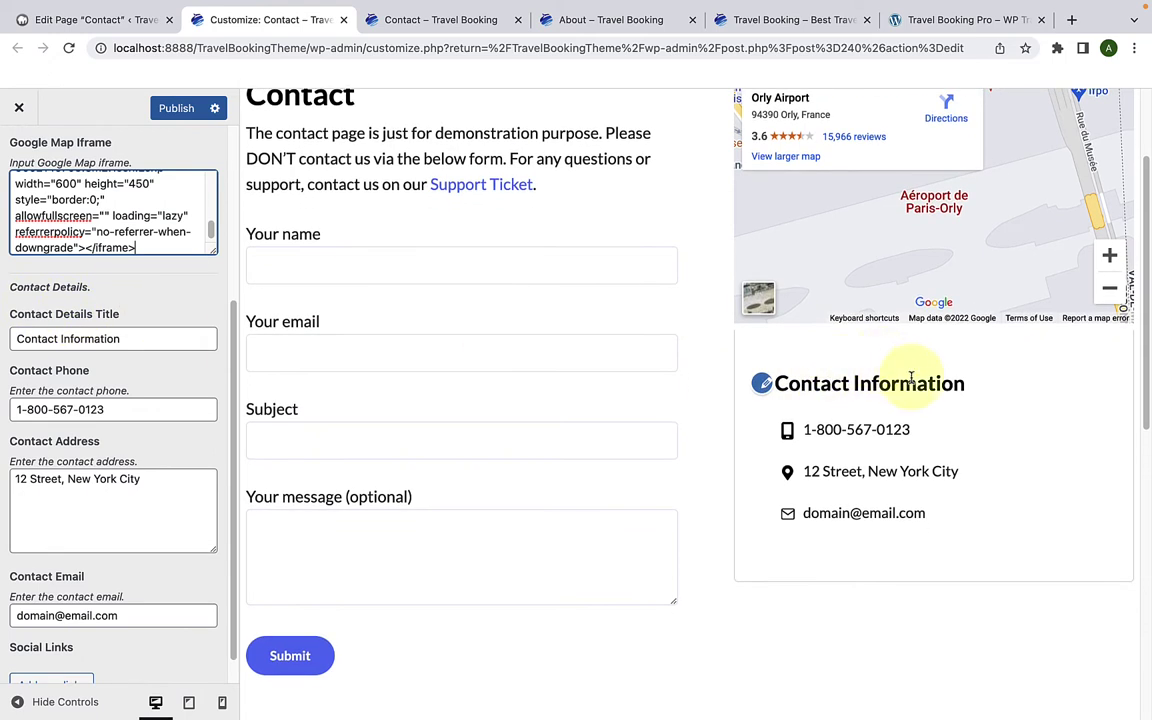
{"action": "left_click", "coordinate": [136, 338]}
{"action": "left_click_drag", "start_coordinate": [136, 338], "coordinate": [23, 343]}
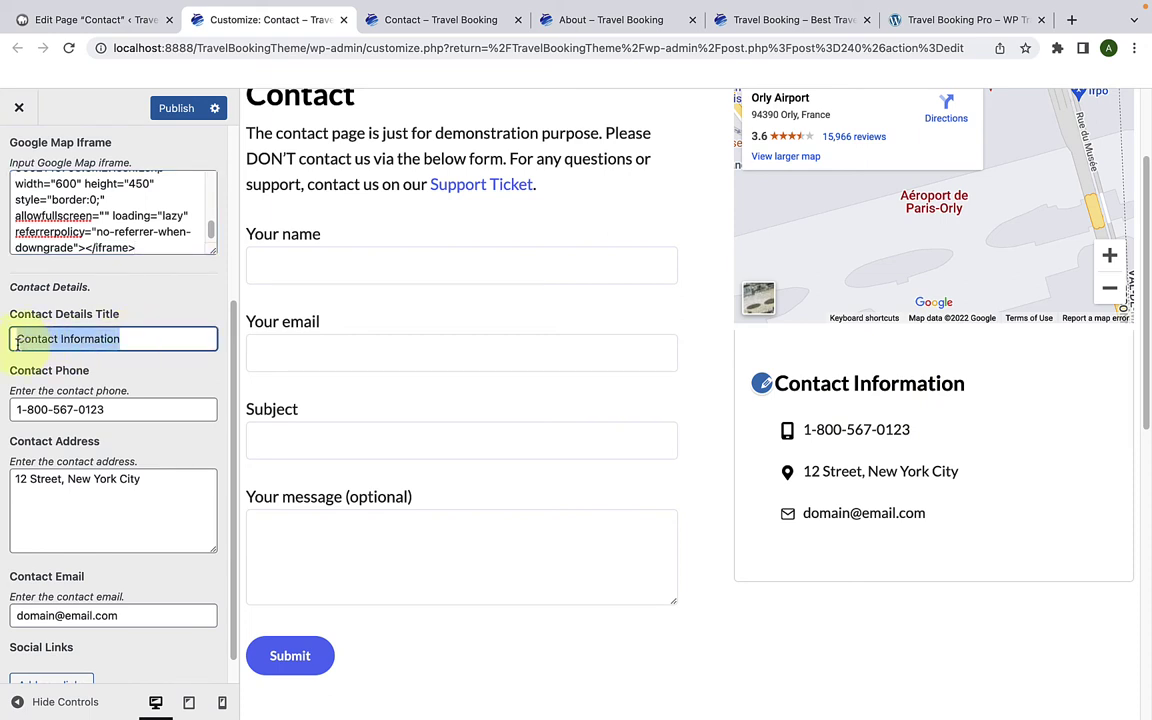
{"action": "left_click", "coordinate": [154, 340]}
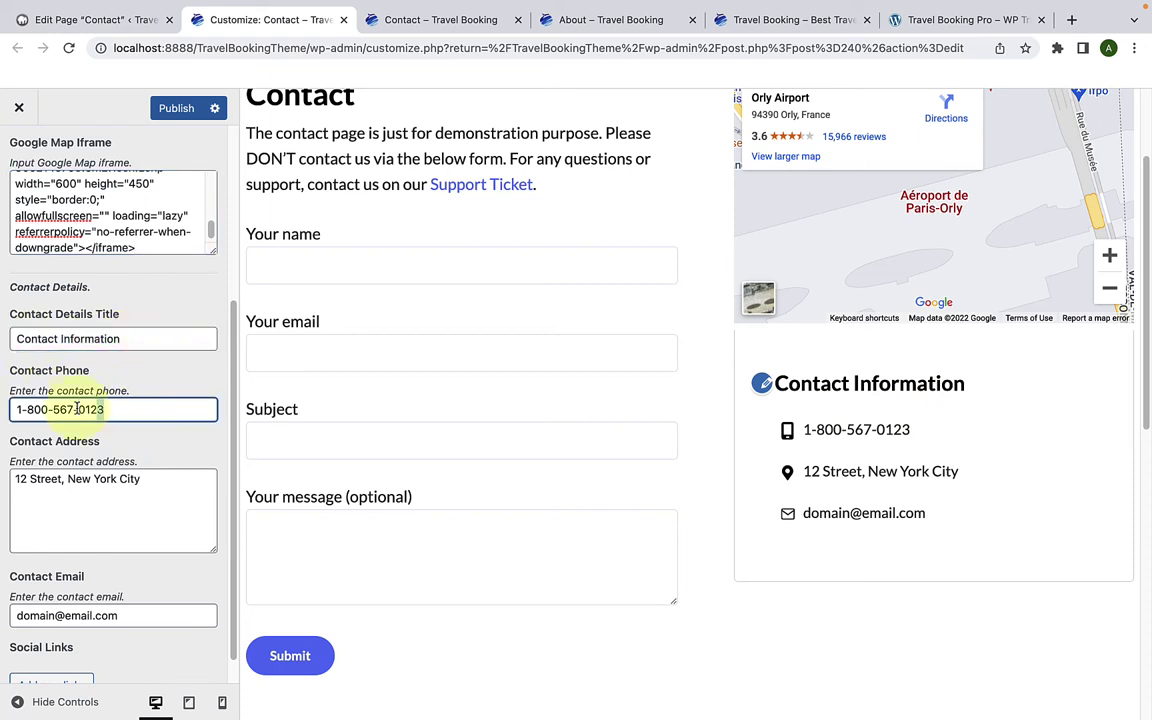
{"action": "left_click_drag", "start_coordinate": [155, 409], "coordinate": [17, 410]}
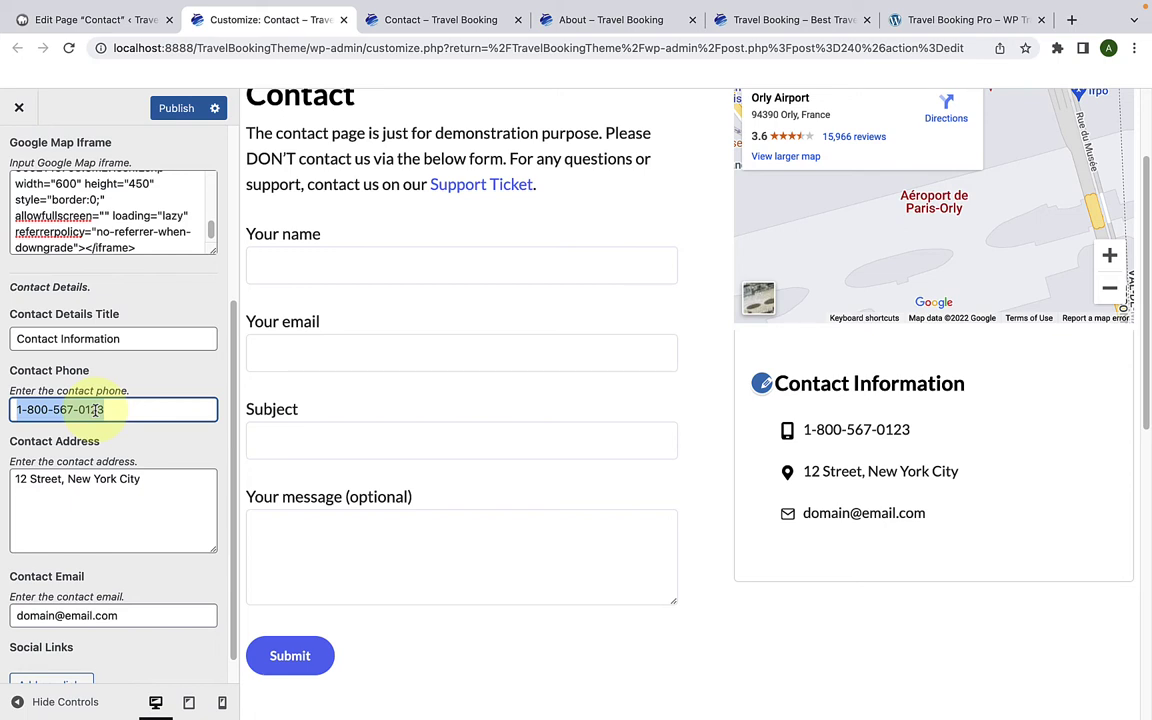
{"action": "scroll", "coordinate": [110, 440], "scroll_direction": "down", "scroll_amount": 1}
{"action": "left_click_drag", "start_coordinate": [145, 458], "coordinate": [5, 465]}
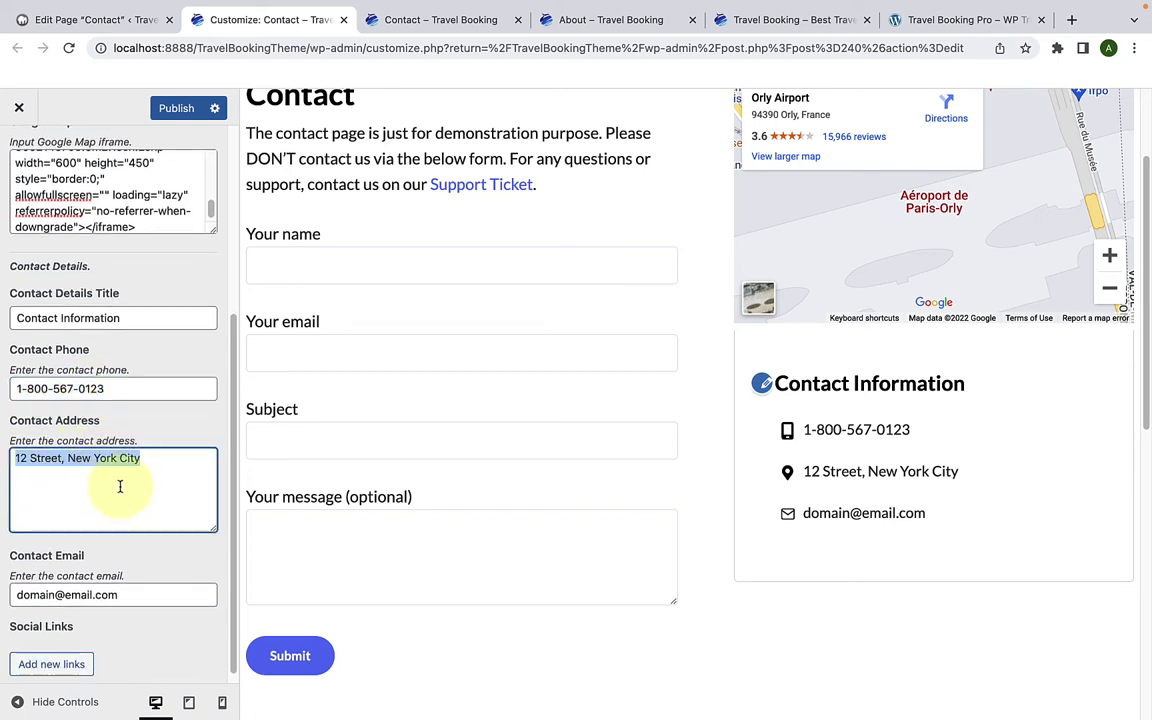
{"action": "left_click_drag", "start_coordinate": [105, 594], "coordinate": [10, 594]}
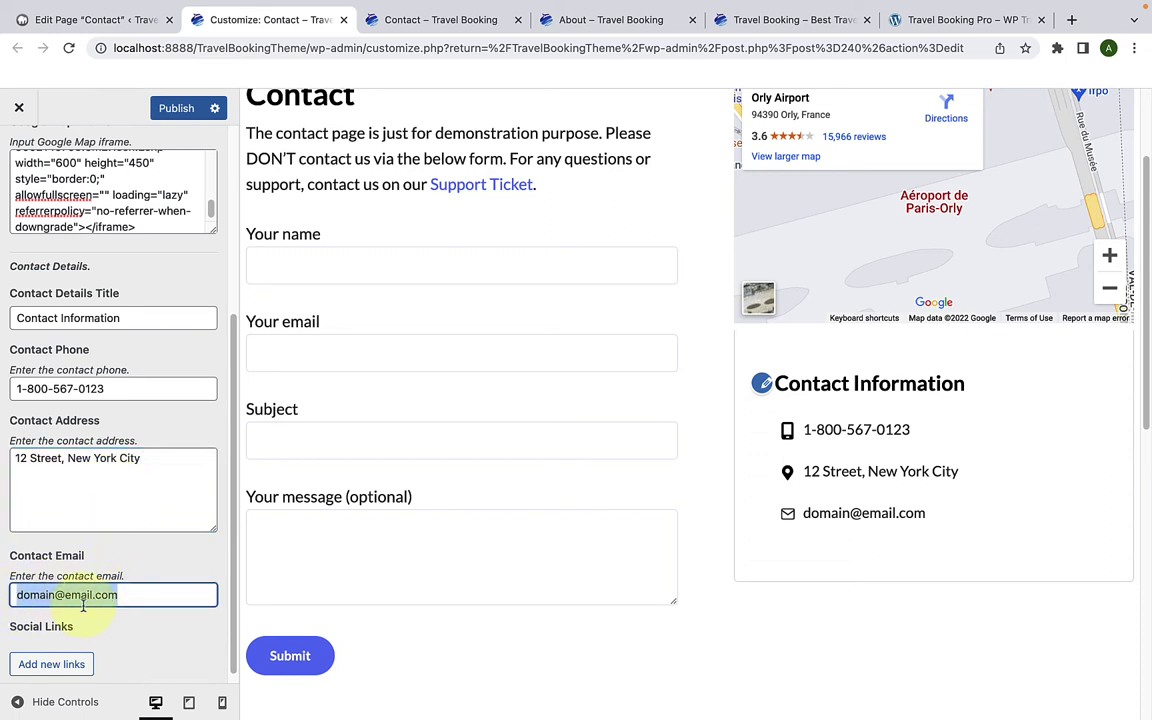
{"action": "left_click_drag", "start_coordinate": [83, 597], "coordinate": [161, 591]}
{"action": "left_click", "coordinate": [160, 595]}
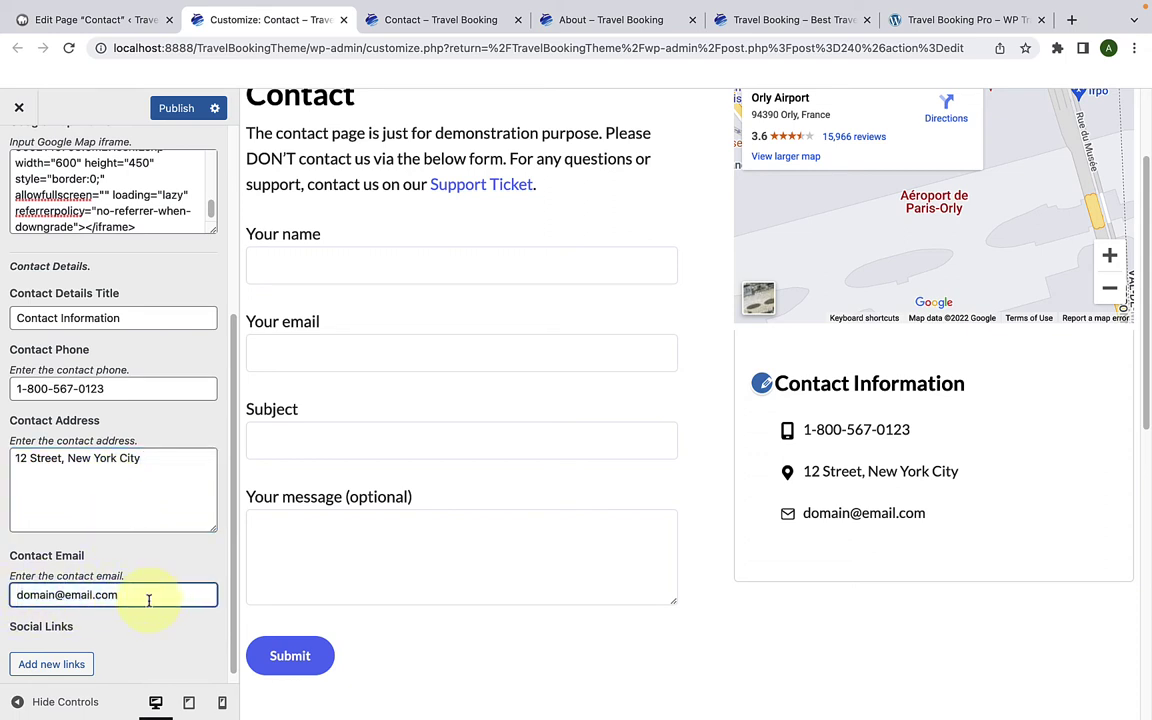
{"action": "scroll", "coordinate": [150, 598], "scroll_direction": "down", "scroll_amount": 1}
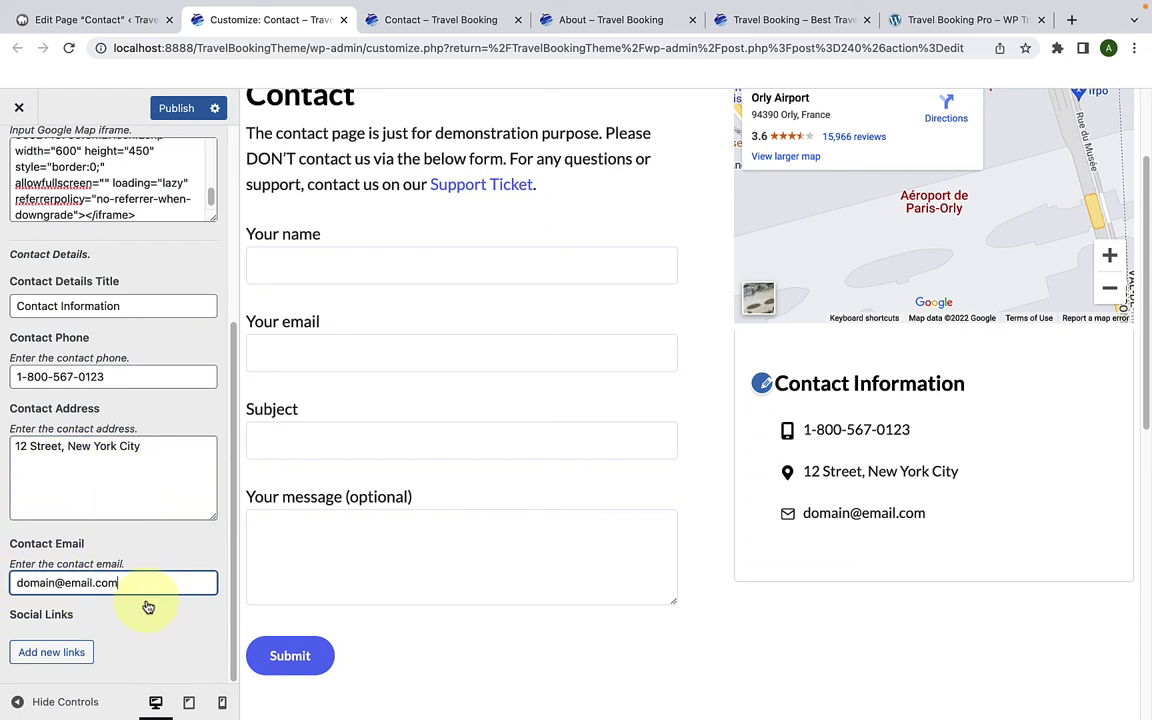
{"action": "left_click", "coordinate": [60, 653]}
{"action": "scroll", "coordinate": [58, 650], "scroll_direction": "down", "scroll_amount": 3}
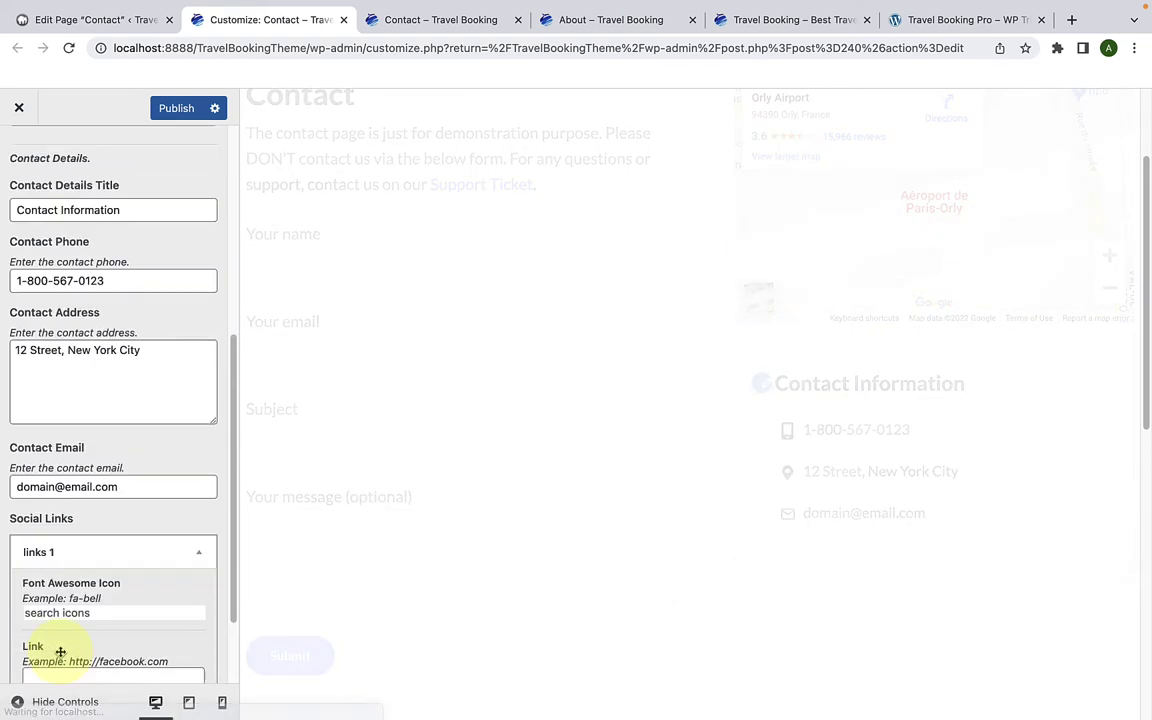
{"action": "left_click", "coordinate": [93, 501]}
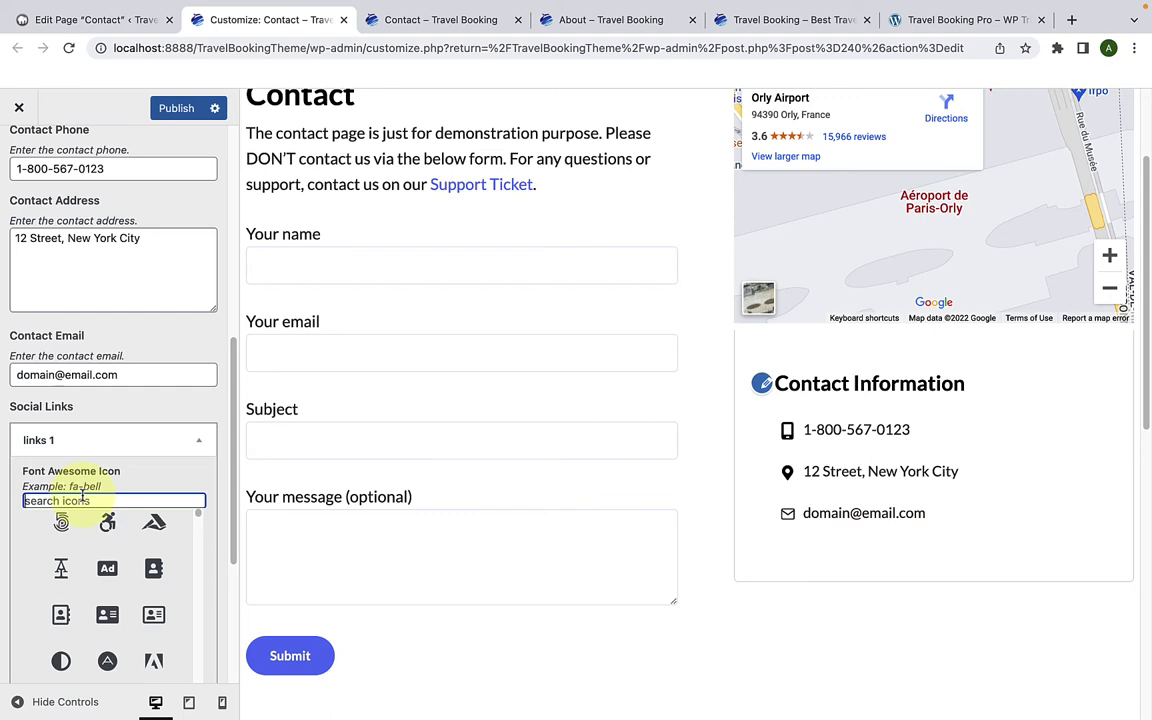
{"action": "type", "text": "face"}
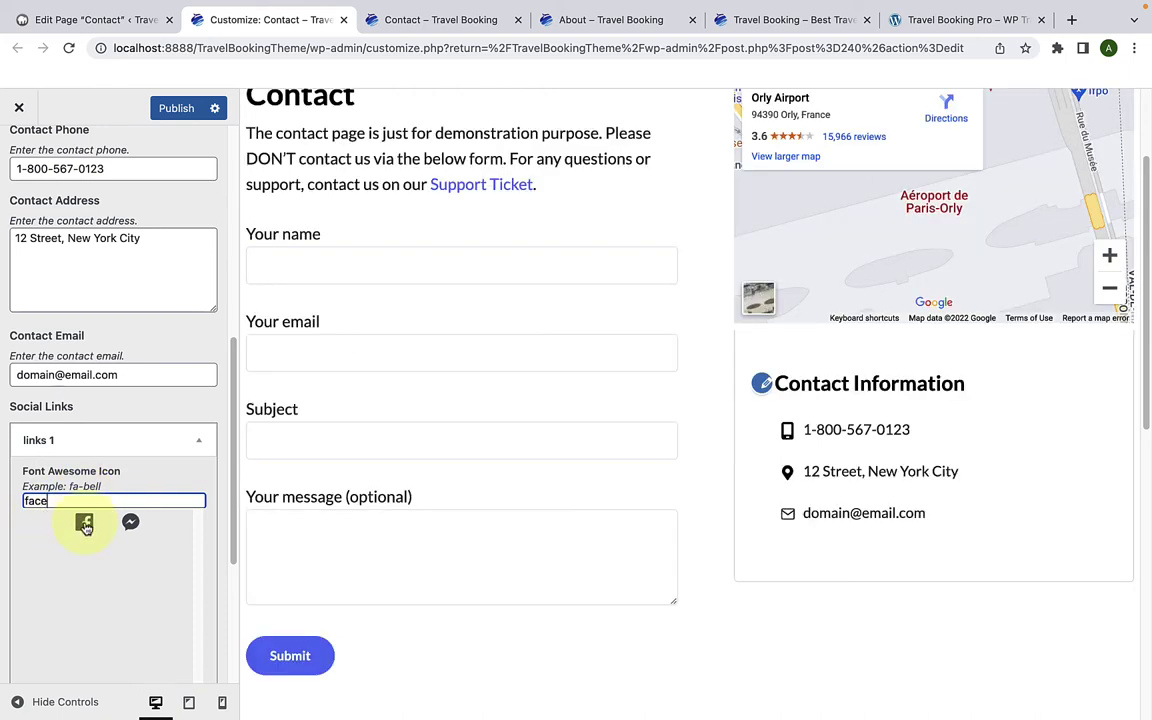
{"action": "left_click", "coordinate": [84, 523]}
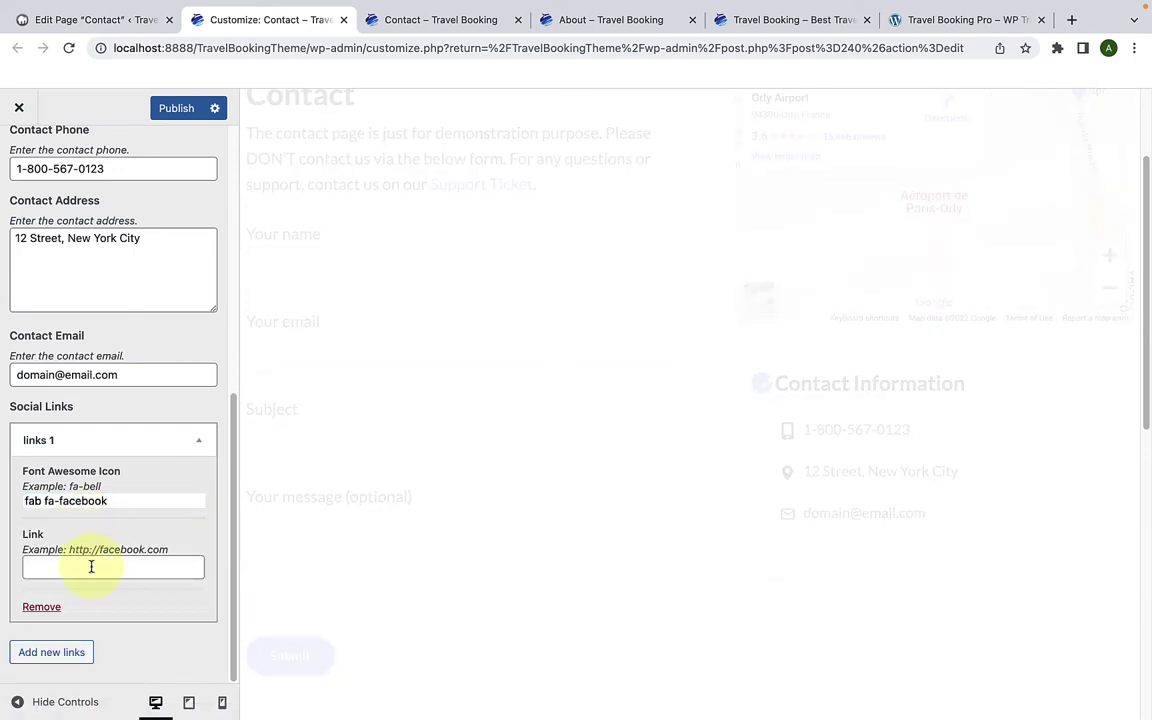
{"action": "left_click", "coordinate": [89, 566]}
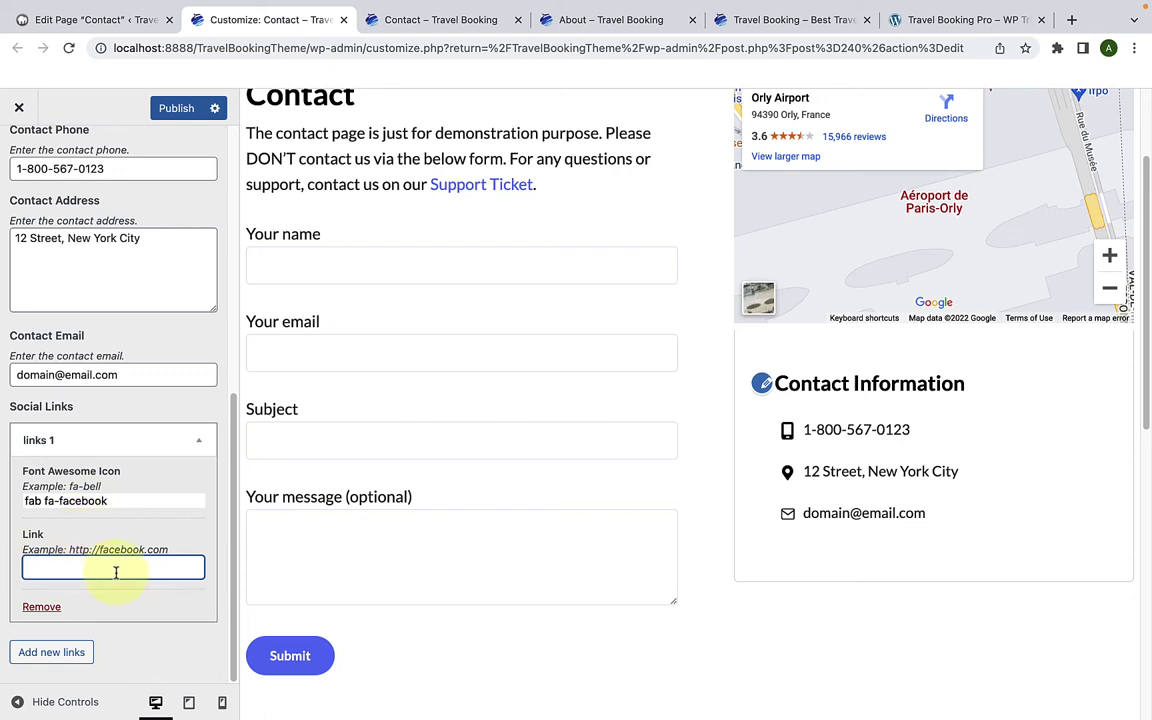
{"action": "type", "text": "http://facebook.com"}
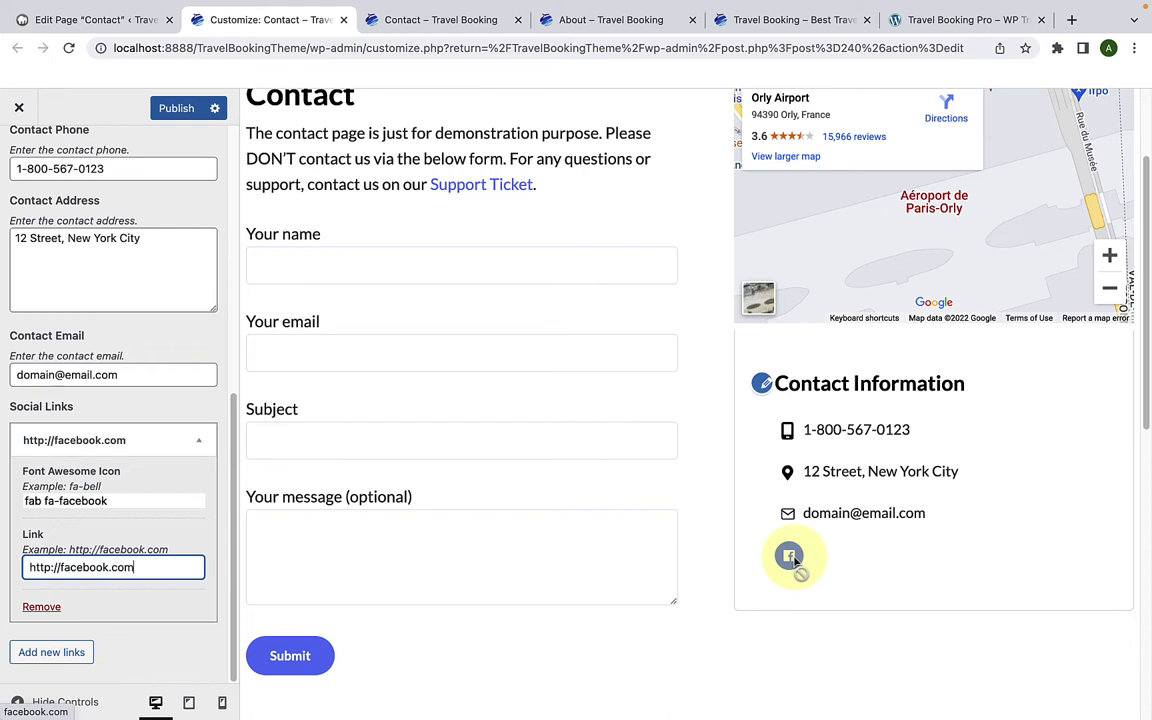
{"action": "left_click_drag", "start_coordinate": [193, 566], "coordinate": [21, 571]}
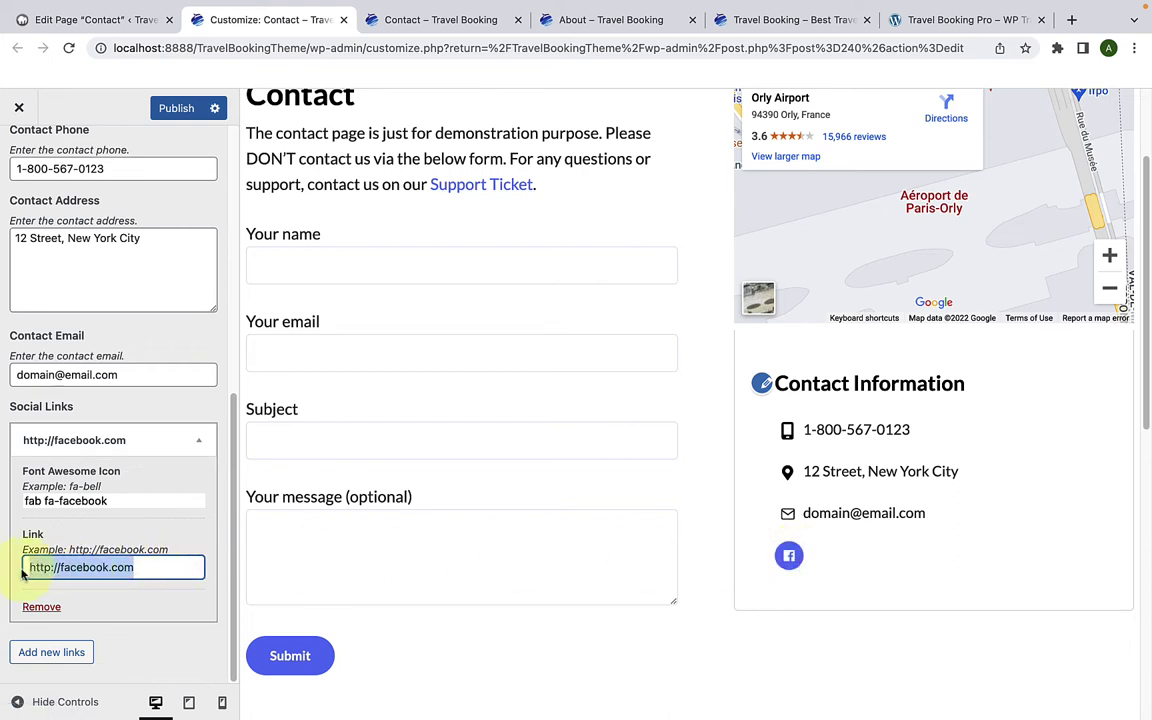
{"action": "left_click", "coordinate": [172, 575]}
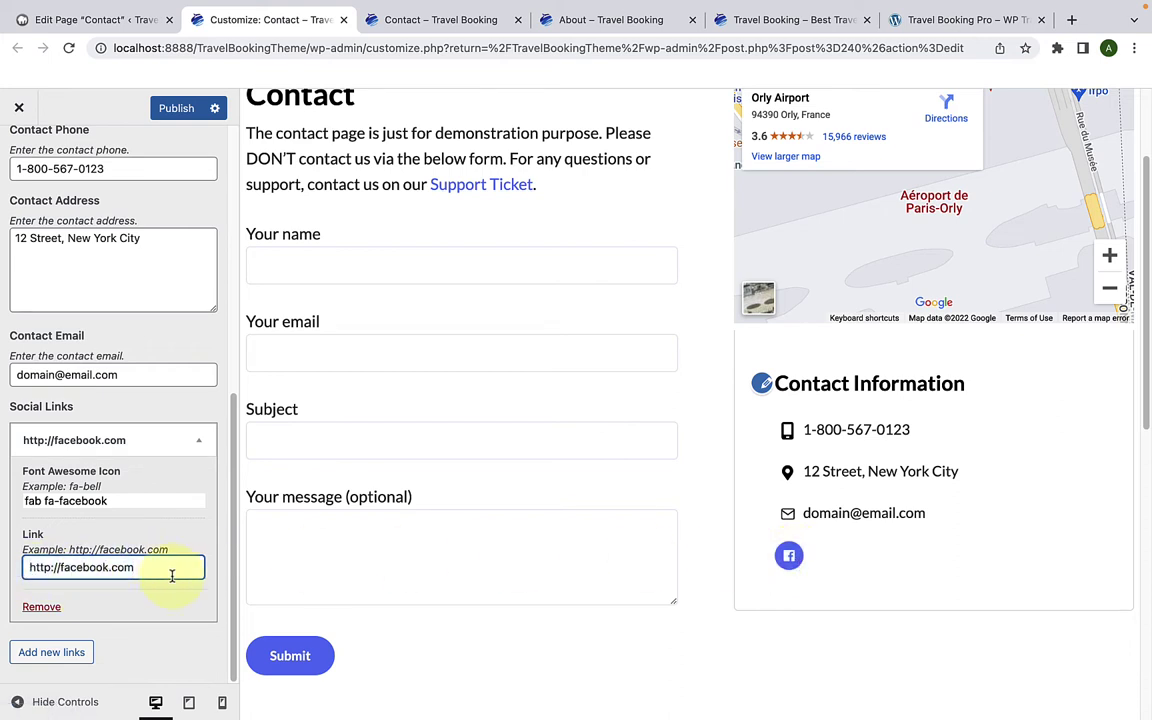
Step: Add a second social link with the Instagram icon and the instagram.com address
{"action": "left_click", "coordinate": [79, 660]}
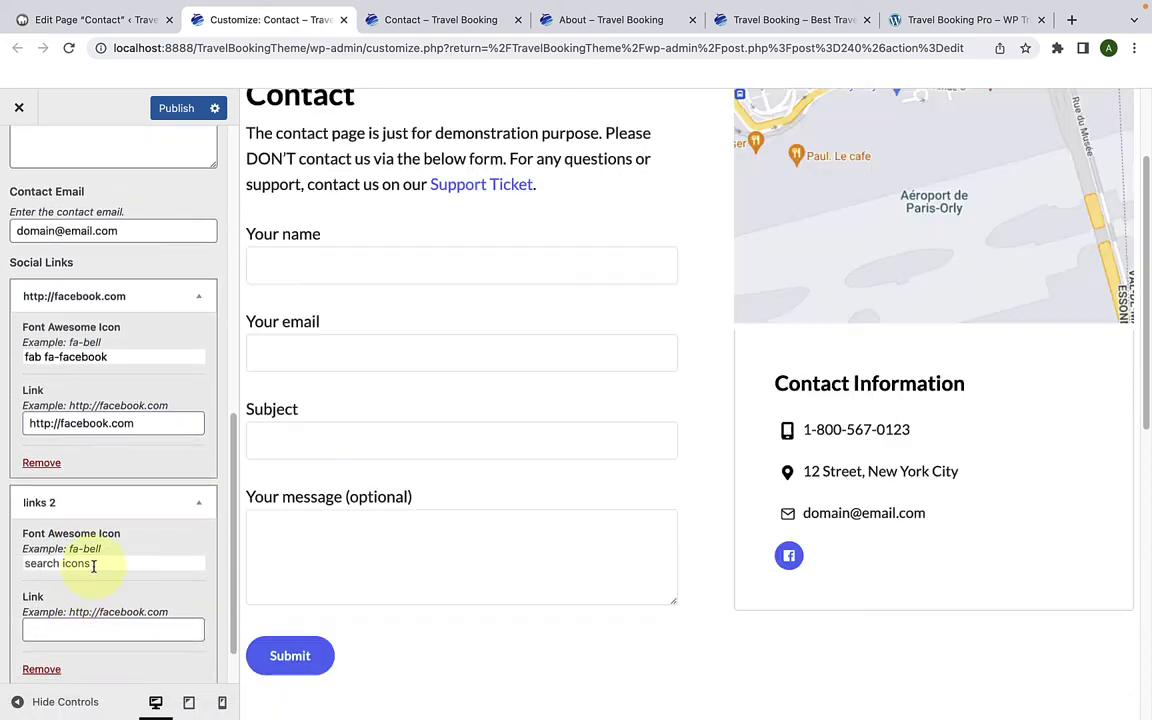
{"action": "left_click", "coordinate": [93, 564]}
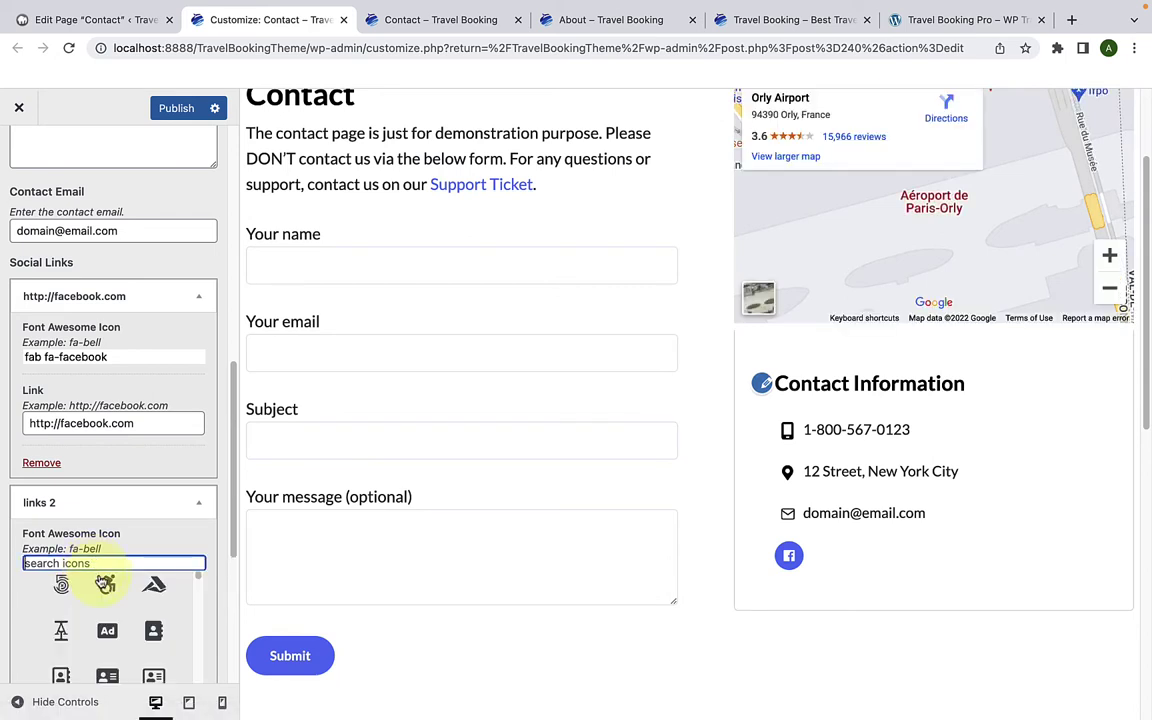
{"action": "type", "text": "inst"}
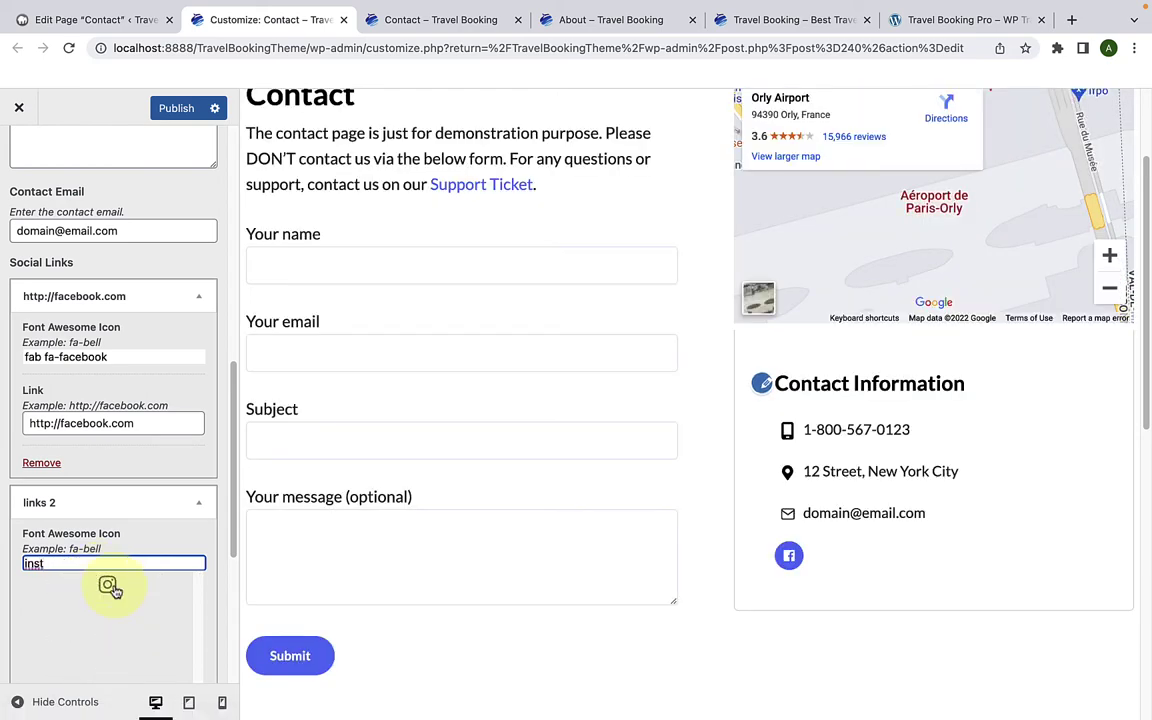
{"action": "left_click", "coordinate": [108, 586]}
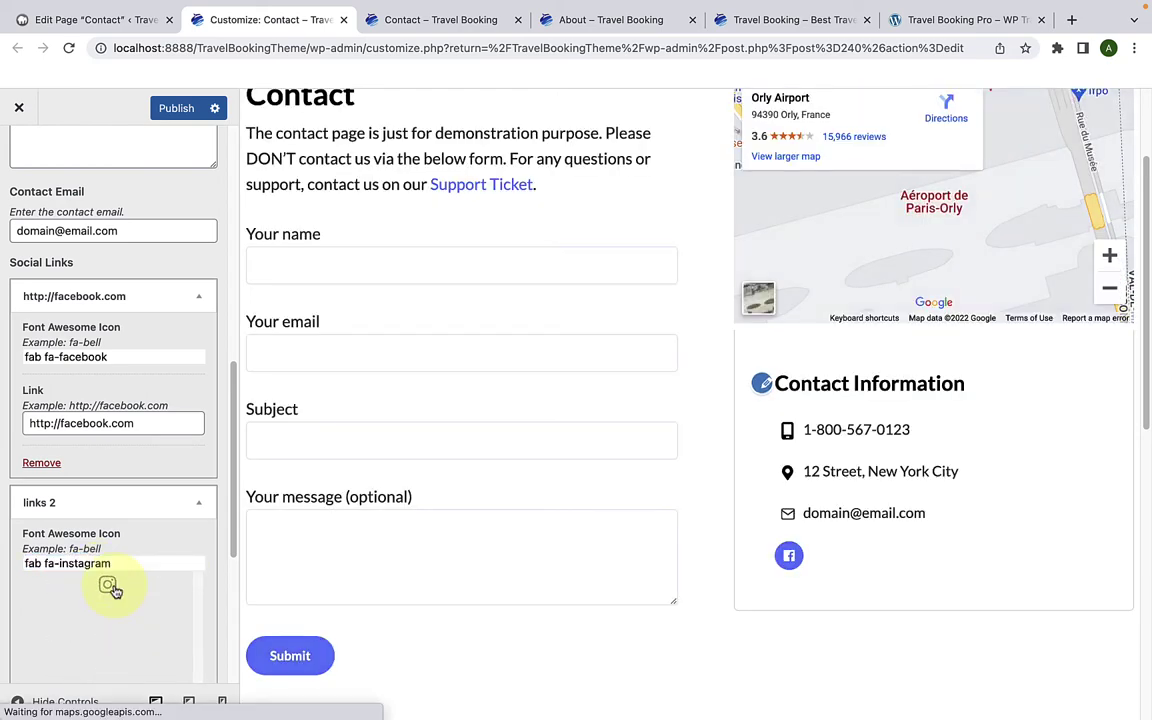
{"action": "left_click", "coordinate": [103, 627]}
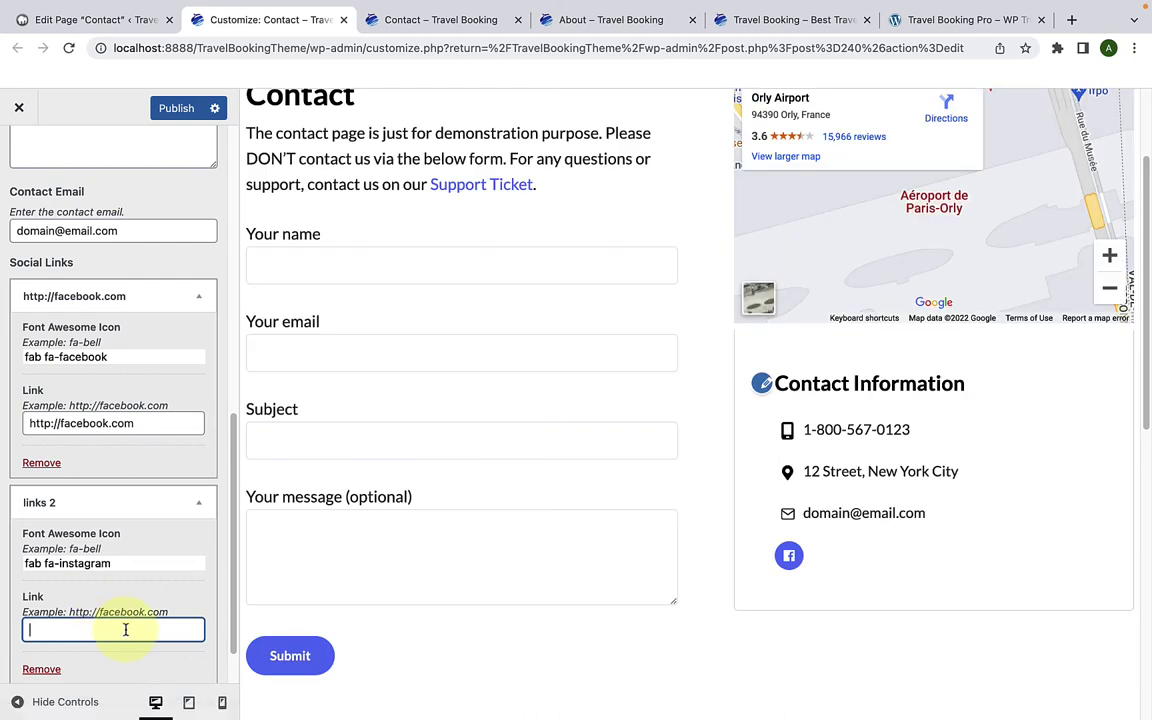
{"action": "type", "text": "instagram.com"}
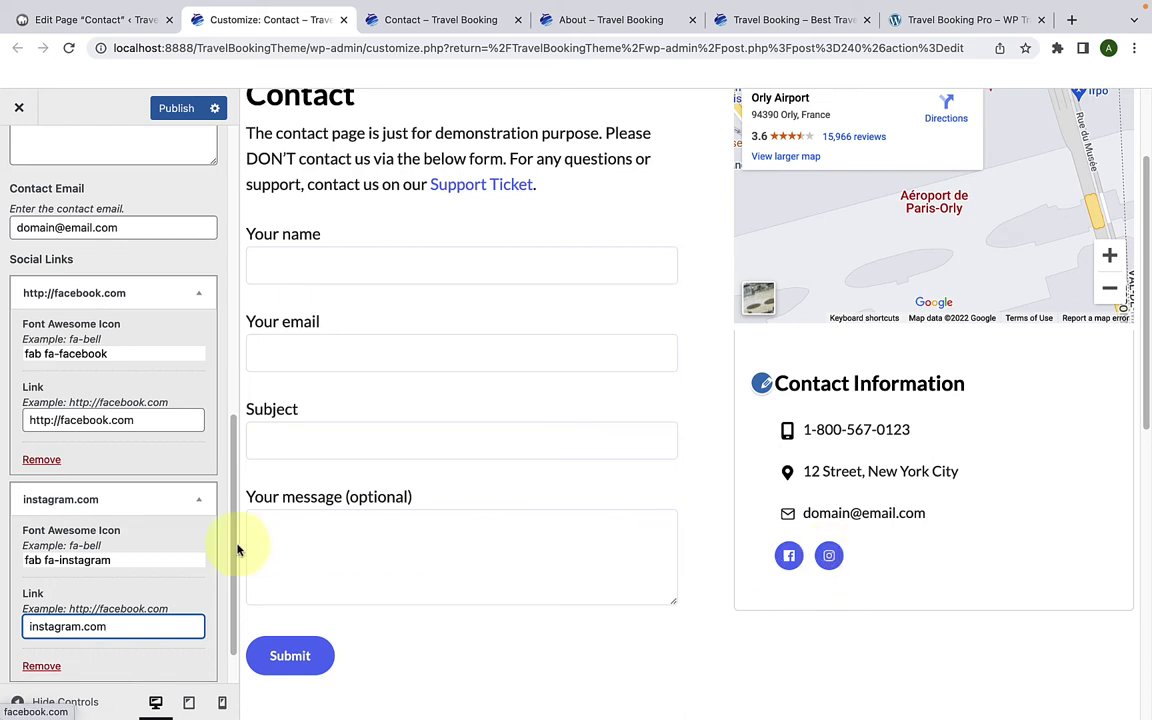
{"action": "scroll", "coordinate": [152, 555], "scroll_direction": "down", "scroll_amount": 2}
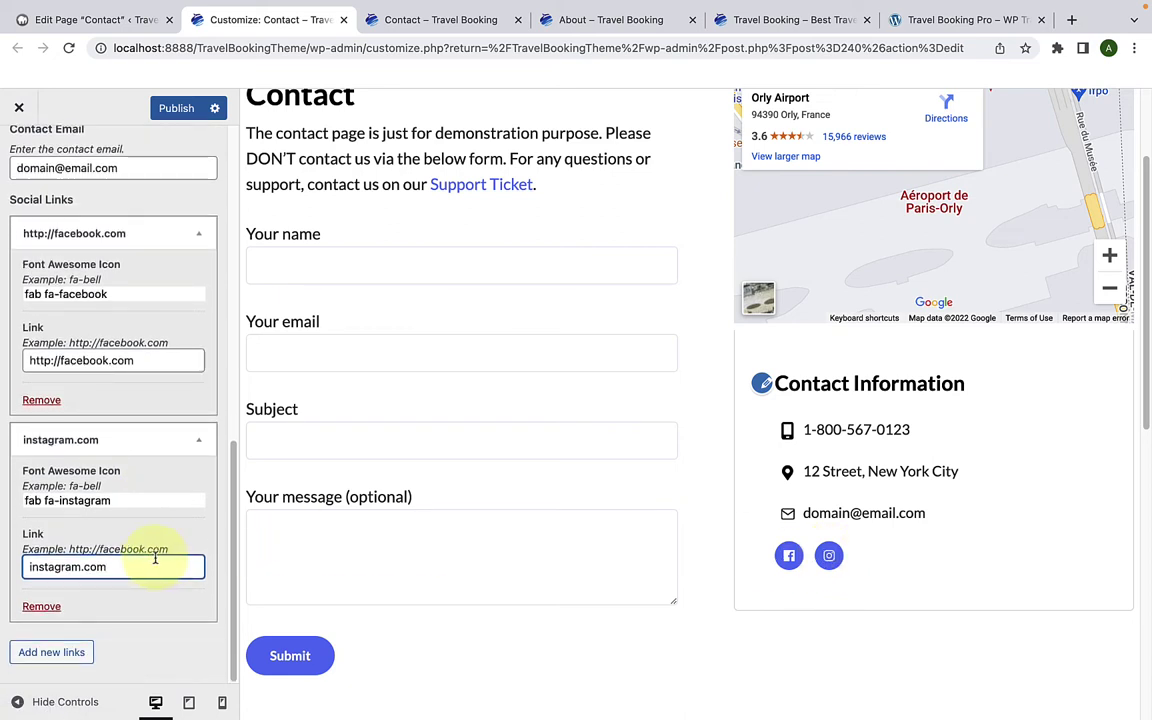
Step: Add a LinkedIn social link pointing to linkedin.com
{"action": "left_click", "coordinate": [90, 651]}
{"action": "left_click", "coordinate": [100, 566]}
{"action": "type", "text": "linked"}
{"action": "left_click", "coordinate": [82, 581]}
{"action": "left_click", "coordinate": [95, 566]}
{"action": "type", "text": "linkedin.com"}
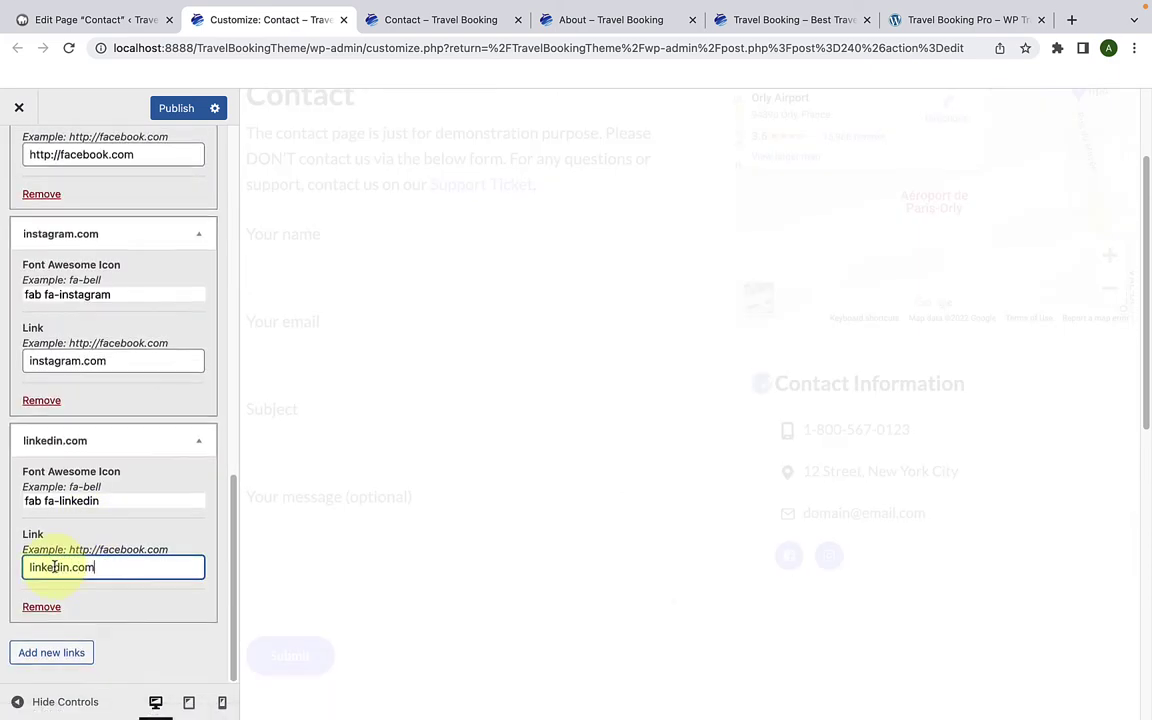
Step: Add a YouTube social link pointing to youtube.com
{"action": "left_click", "coordinate": [51, 651]}
{"action": "left_click", "coordinate": [80, 500]}
{"action": "type", "text": "youtube"}
{"action": "left_click", "coordinate": [105, 521]}
{"action": "left_click", "coordinate": [77, 566]}
{"action": "type", "text": "youtube.com"}
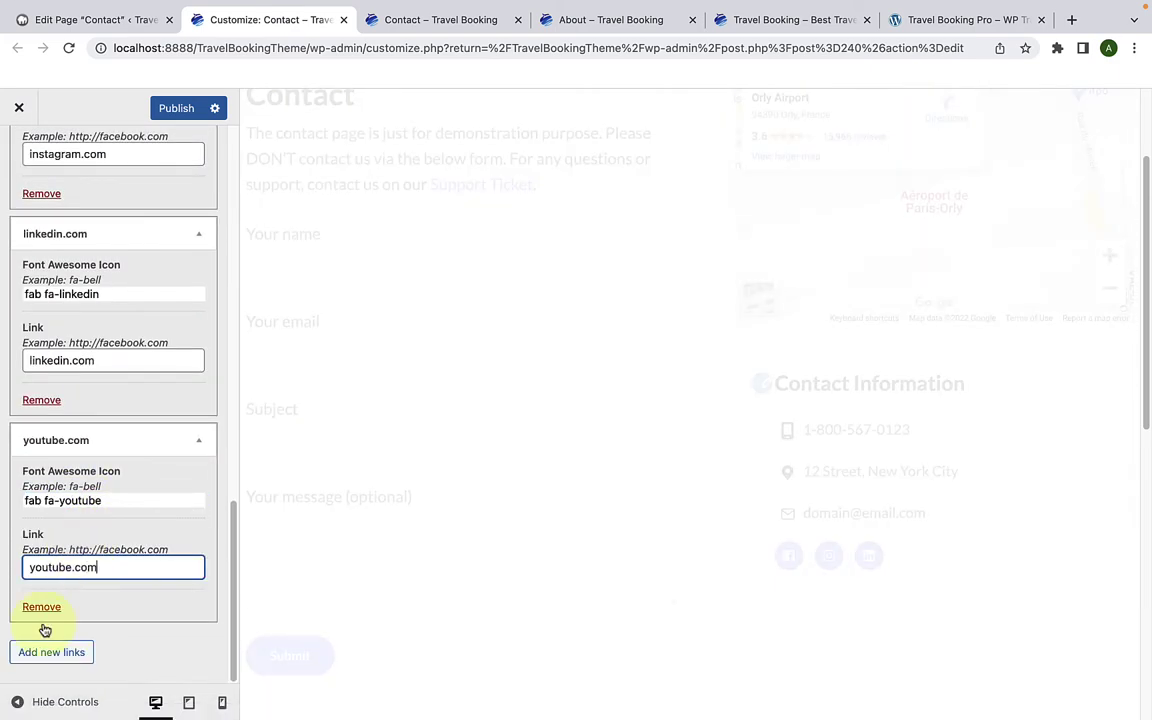
Step: Add a Twitter social link pointing to twitter.com
{"action": "left_click", "coordinate": [51, 651]}
{"action": "left_click", "coordinate": [95, 500]}
{"action": "type", "text": "tw"}
{"action": "left_click", "coordinate": [130, 568]}
{"action": "left_click", "coordinate": [100, 566]}
{"action": "type", "text": "twitter.com"}
Step: Add a Pinterest social link pointing to pinterest.com
{"action": "left_click", "coordinate": [54, 651]}
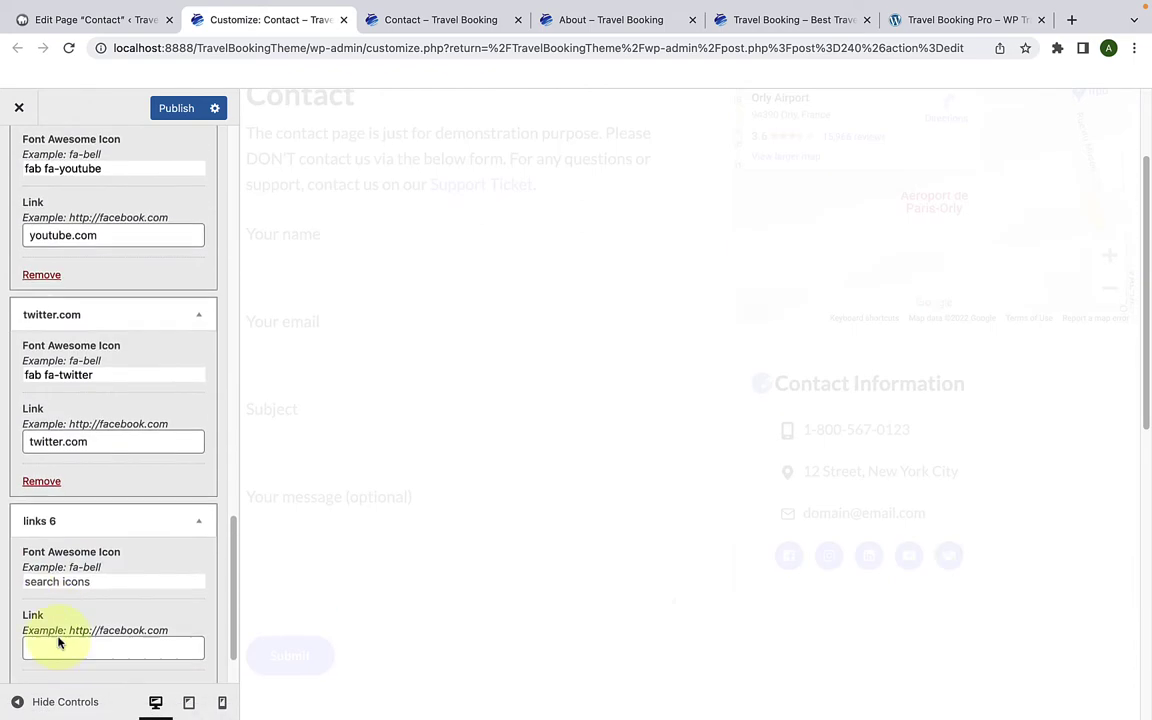
{"action": "left_click", "coordinate": [95, 575]}
{"action": "type", "text": "pinteres"}
{"action": "left_click", "coordinate": [84, 592]}
{"action": "left_click", "coordinate": [72, 567]}
{"action": "type", "text": "pinterest.com"}
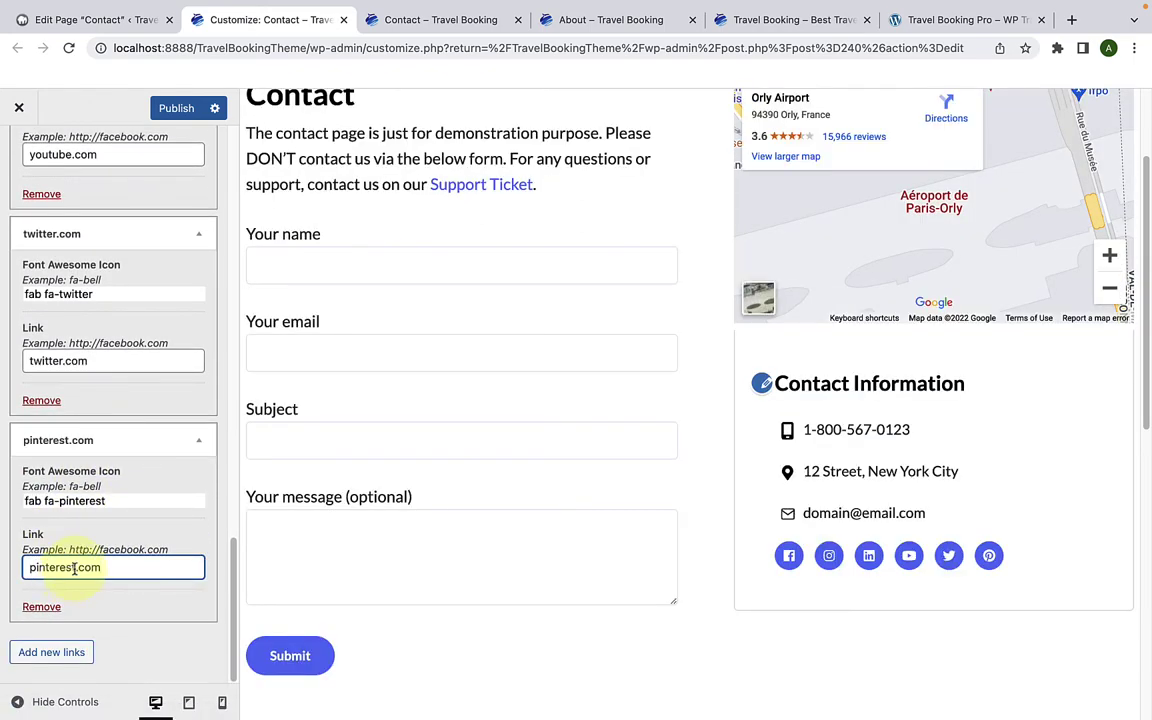
{"action": "scroll", "coordinate": [100, 560], "scroll_direction": "up", "scroll_amount": 10}
{"action": "scroll", "coordinate": [112, 552], "scroll_direction": "up", "scroll_amount": 5}
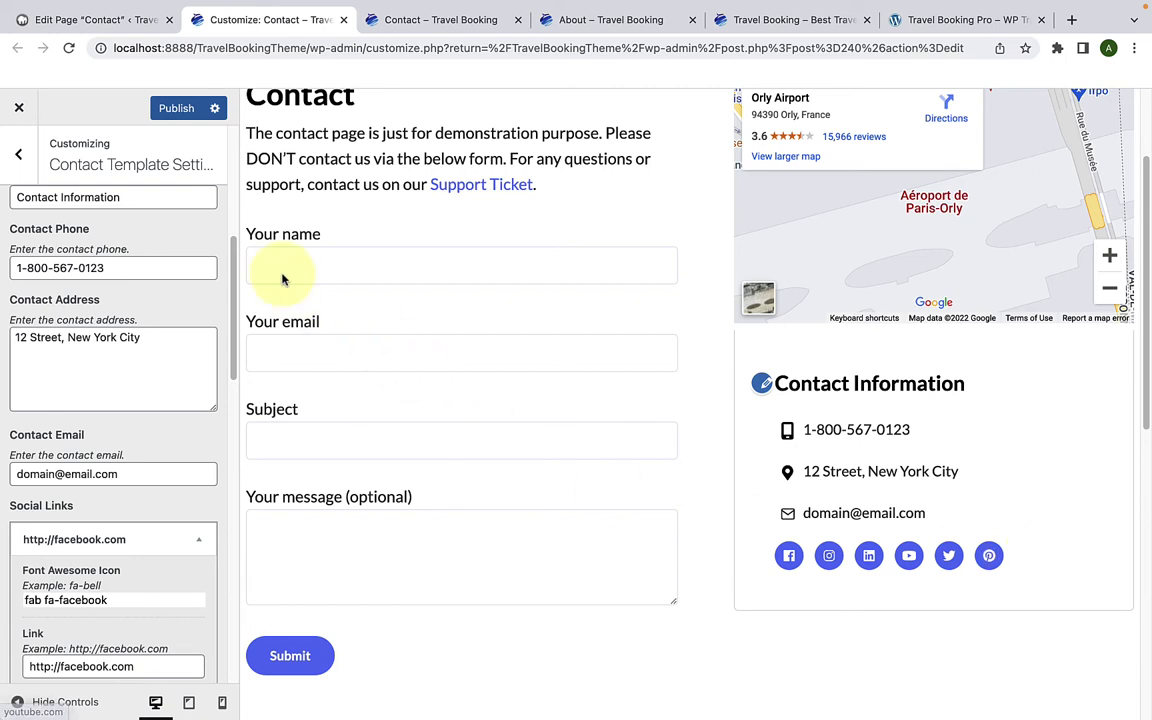
Step: Publish, verify the map and six social icons on the reloaded Contact page, then close the Contact and About tabs
{"action": "left_click", "coordinate": [172, 109]}
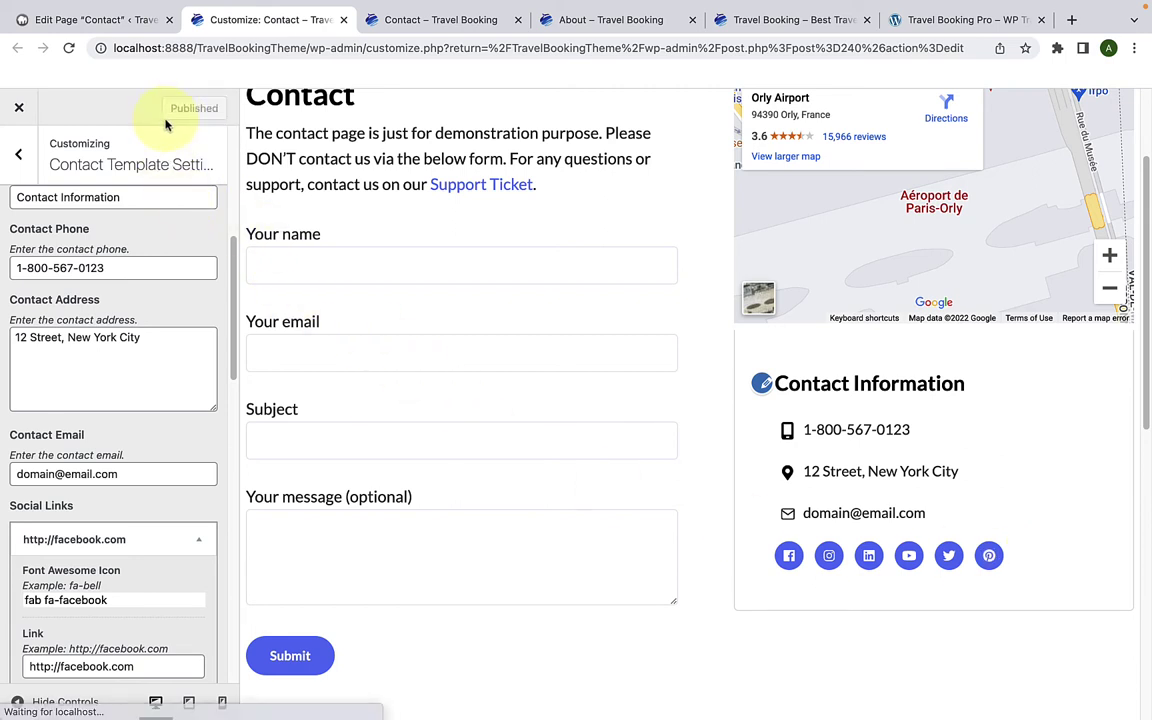
{"action": "left_click", "coordinate": [411, 24]}
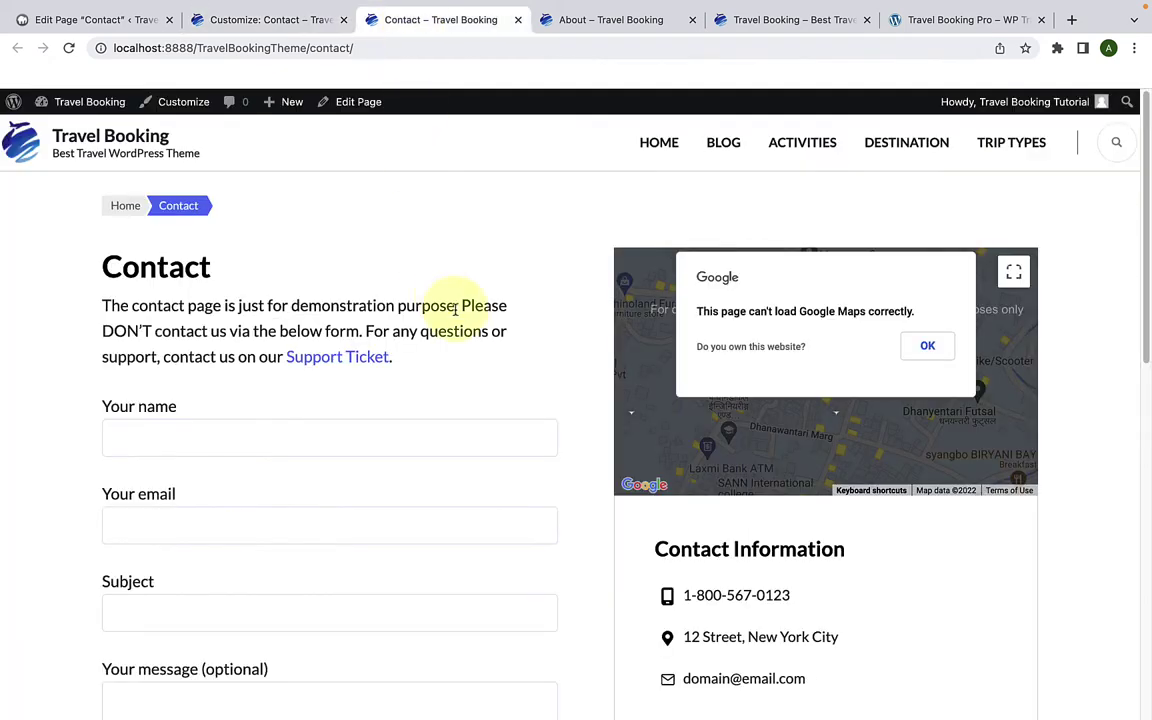
{"action": "scroll", "coordinate": [465, 334], "scroll_direction": "down", "scroll_amount": 2}
{"action": "left_click", "coordinate": [68, 47]}
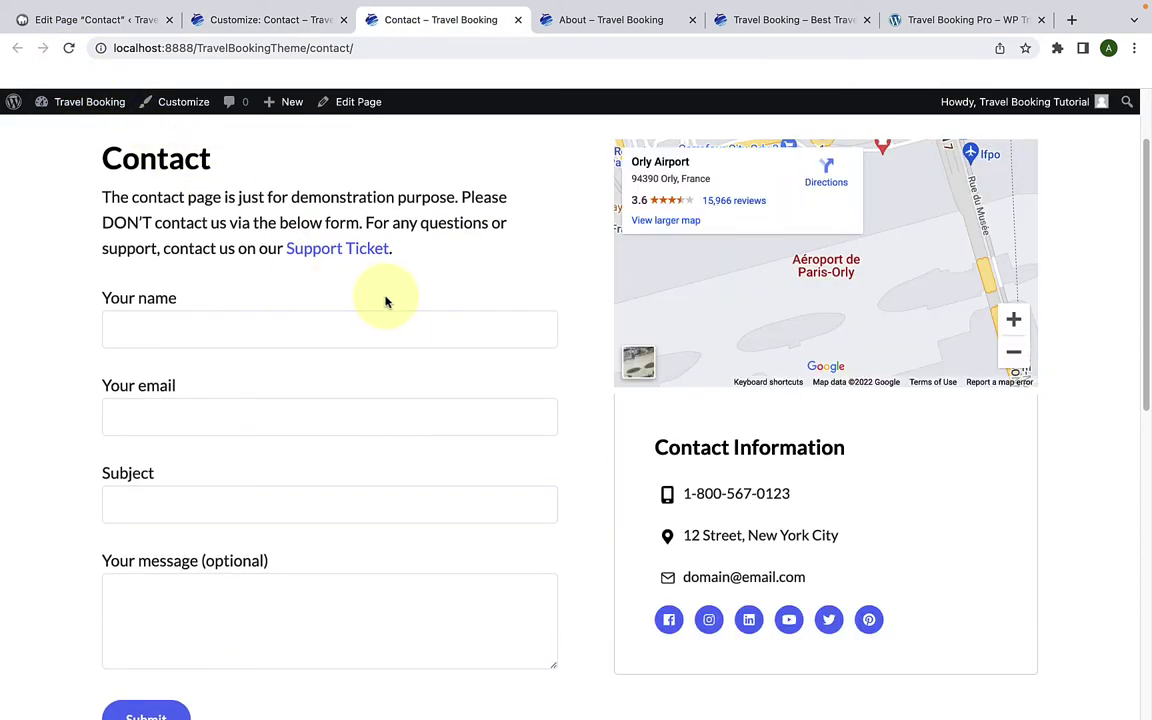
{"action": "scroll", "coordinate": [656, 386], "scroll_direction": "up", "scroll_amount": 2}
{"action": "scroll", "coordinate": [656, 440], "scroll_direction": "down", "scroll_amount": 6}
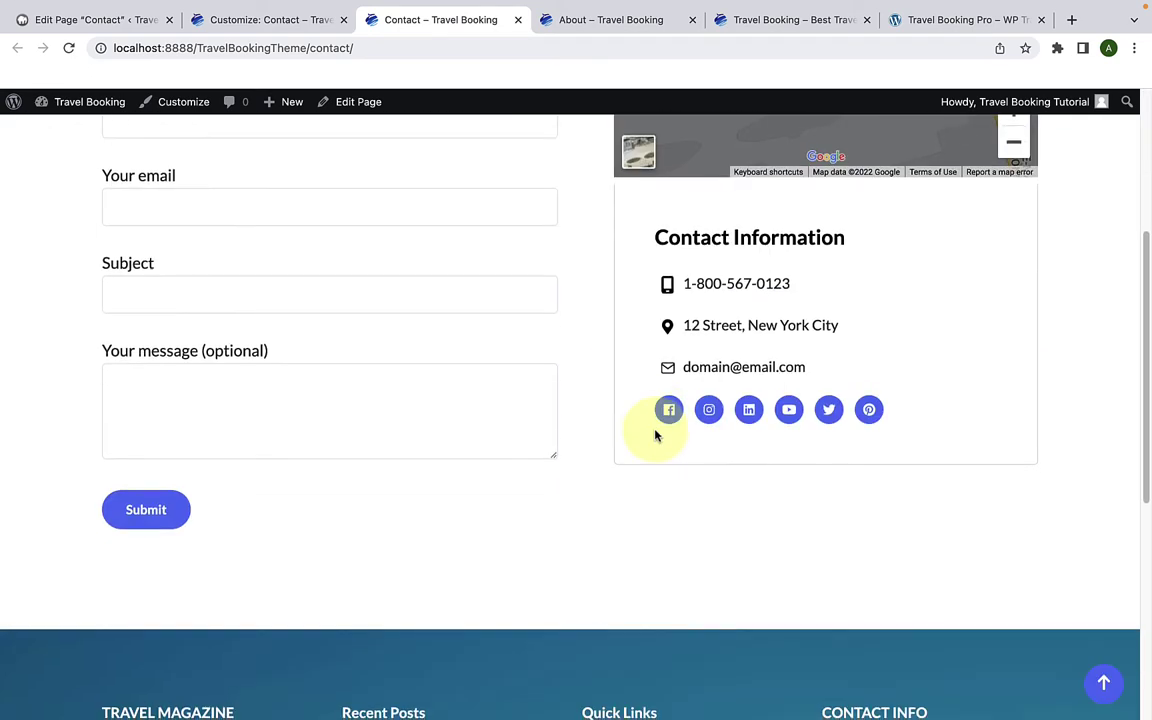
{"action": "scroll", "coordinate": [877, 440], "scroll_direction": "up", "scroll_amount": 5}
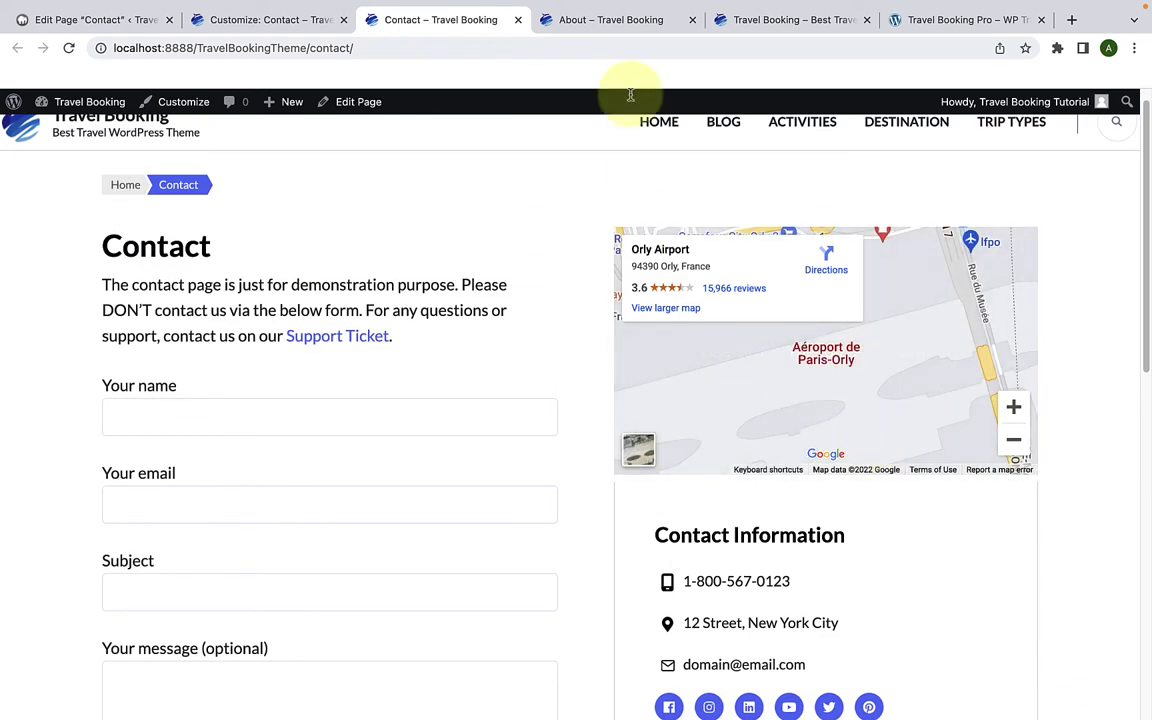
{"action": "left_click", "coordinate": [518, 20]}
{"action": "left_click", "coordinate": [518, 20]}
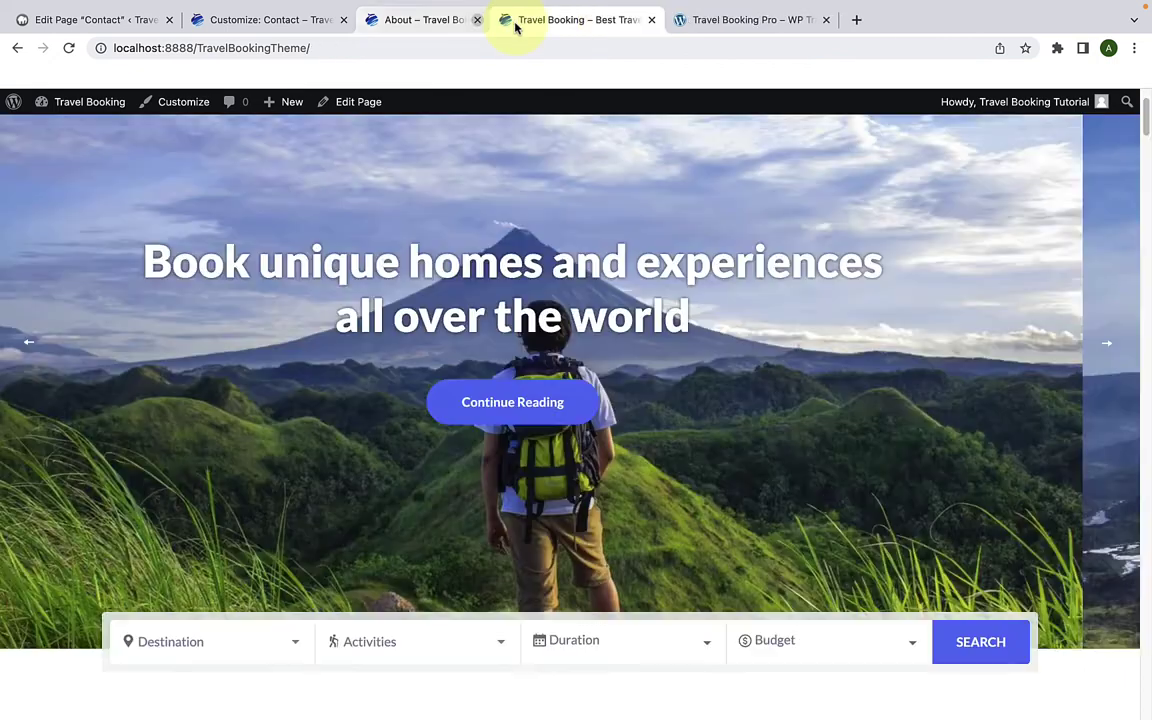
Step: Open Team Page Template Settings in the Customizer, then go back to the All Pages list
{"action": "left_click", "coordinate": [286, 30]}
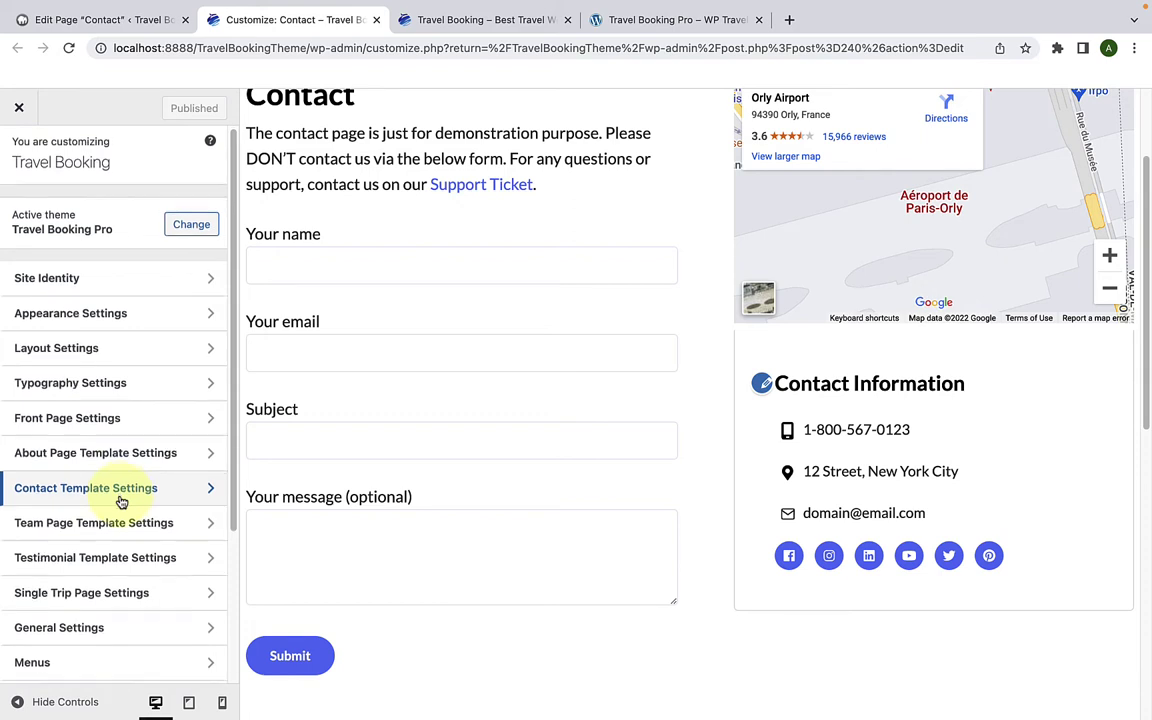
{"action": "scroll", "coordinate": [116, 437], "scroll_direction": "down", "scroll_amount": 3}
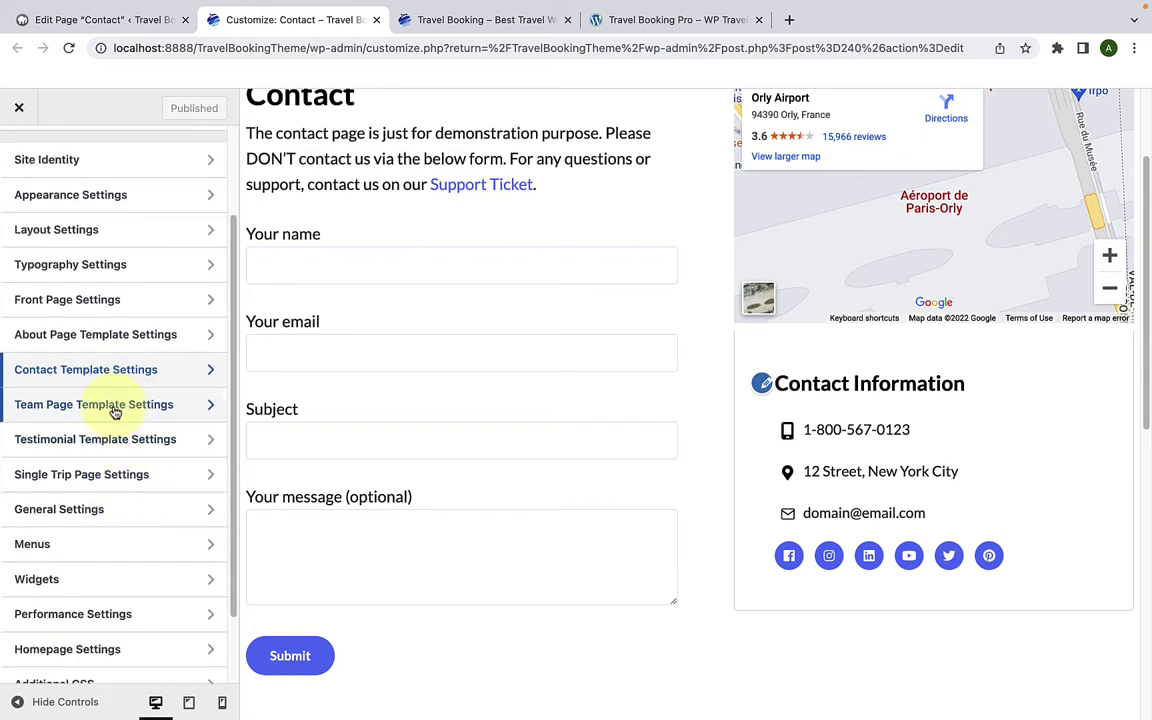
{"action": "left_click", "coordinate": [116, 410]}
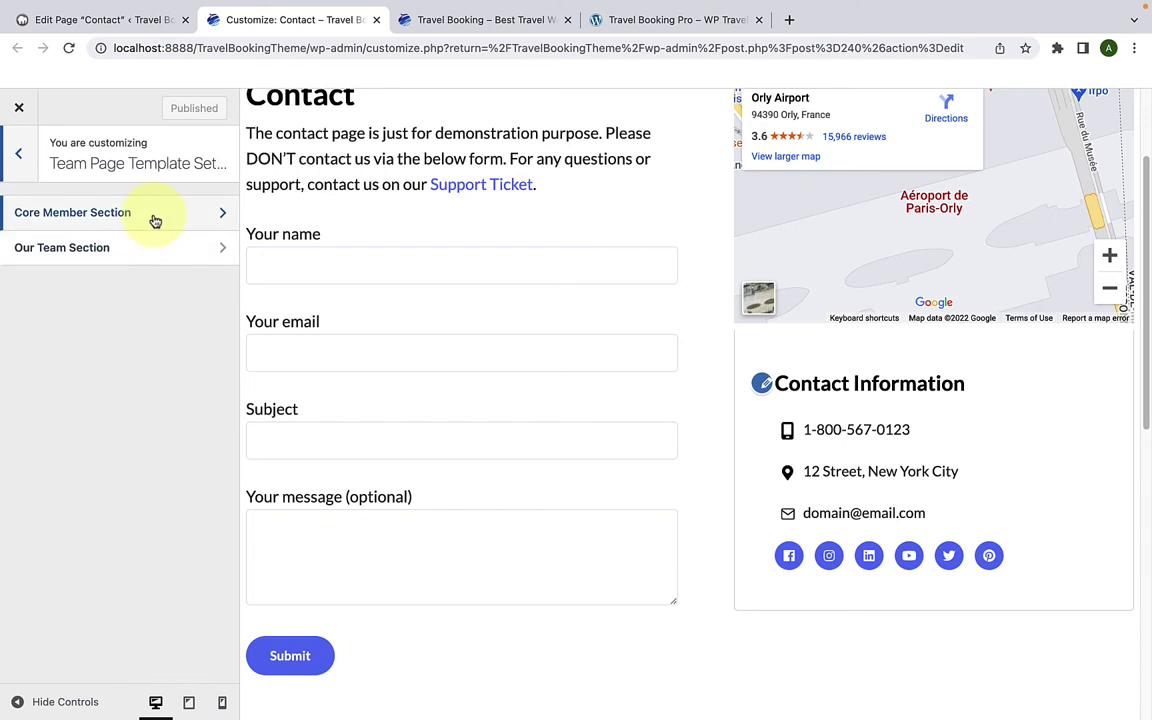
{"action": "left_click", "coordinate": [115, 22]}
{"action": "left_click", "coordinate": [18, 50]}
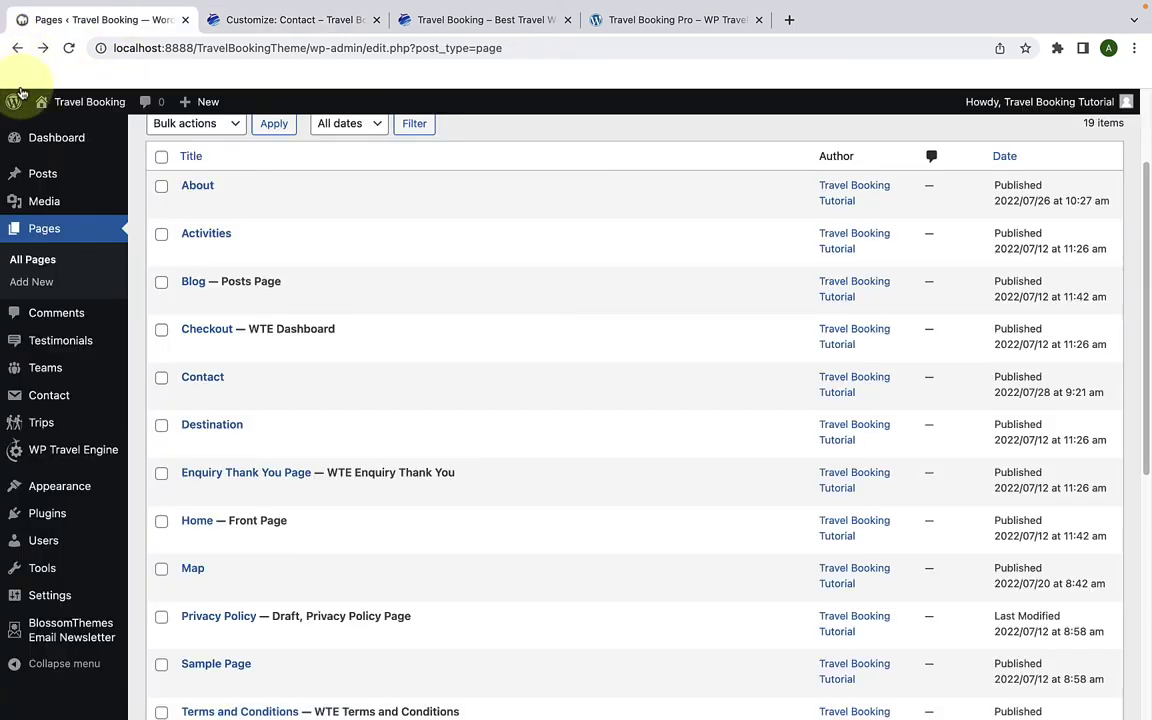
Step: Create a new page titled 'Team' and paste in the team description paragraph
{"action": "left_click", "coordinate": [40, 284]}
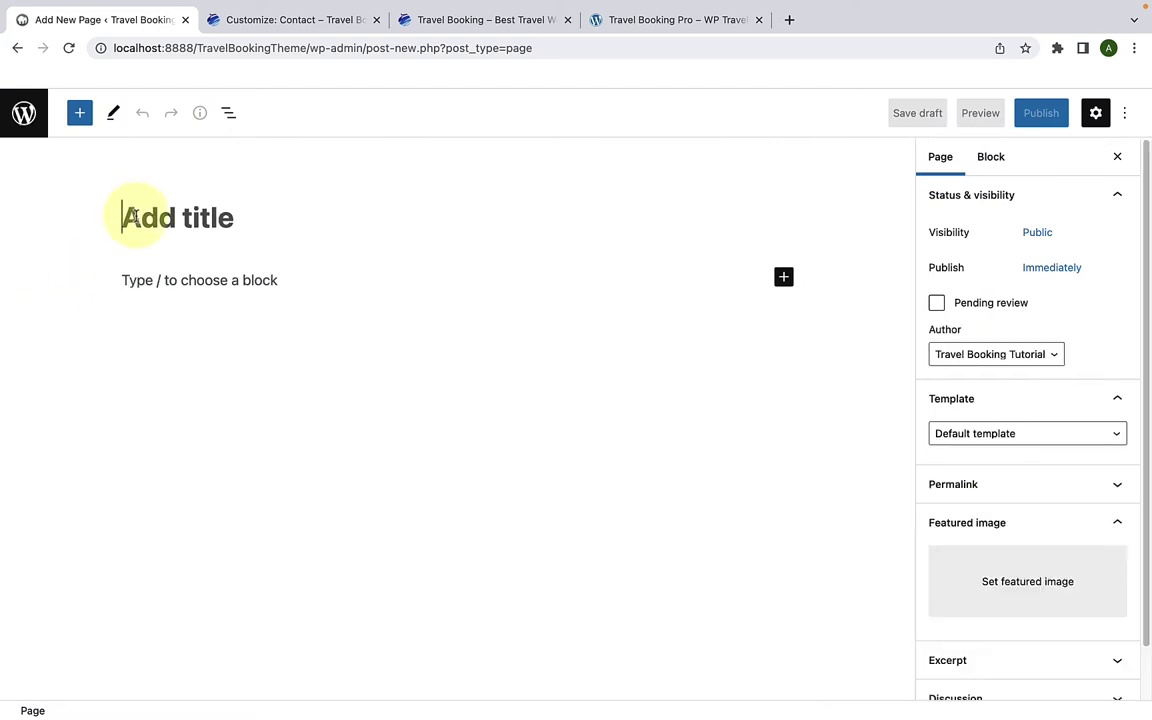
{"action": "type", "text": "Team"}
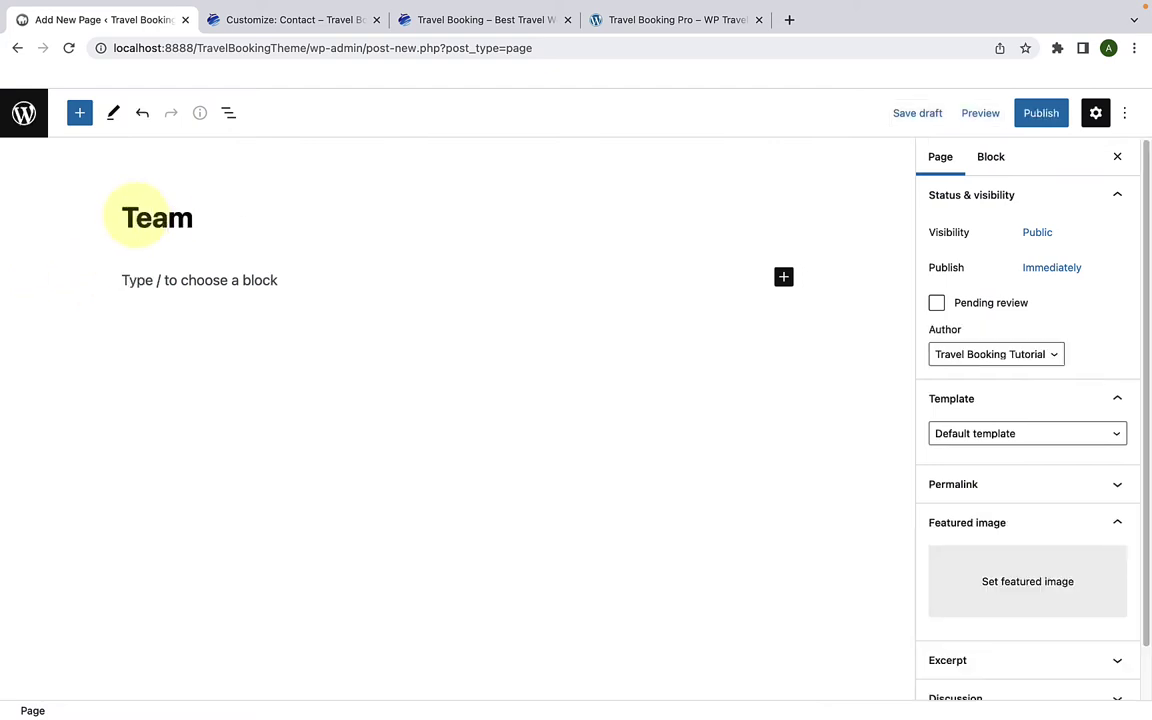
{"action": "left_click", "coordinate": [152, 277]}
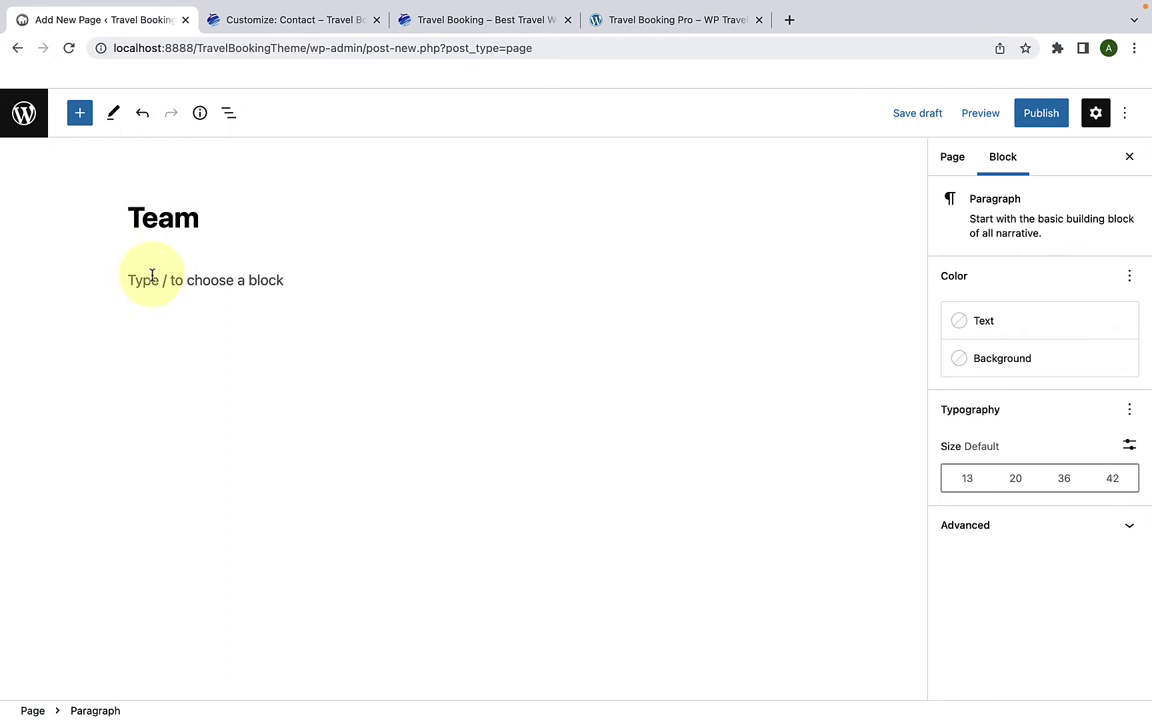
{"action": "type", "text": "Our team consists of committed people who are involved with operations, finance and sales, and it is through their professionalism that Himalayan Glacier has been able to provide such high-quality services to its clients over the years. Ours is a team of nature enthusiasts who are committed to world travel and share a common devotion to the outdoors. For more than two decades, we have been expanding our services by providing new and unique destinations and itineraries that are more than suited to please our clients."}
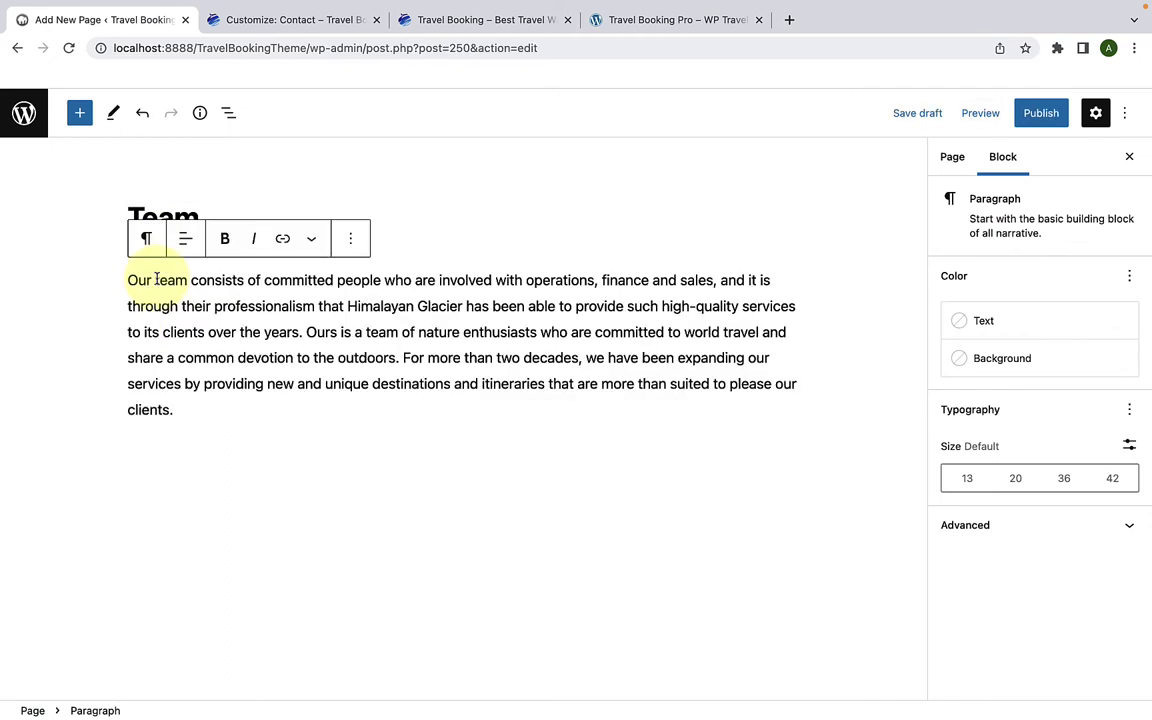
Step: Assign the Team Template to the page and publish it
{"action": "left_click", "coordinate": [938, 160]}
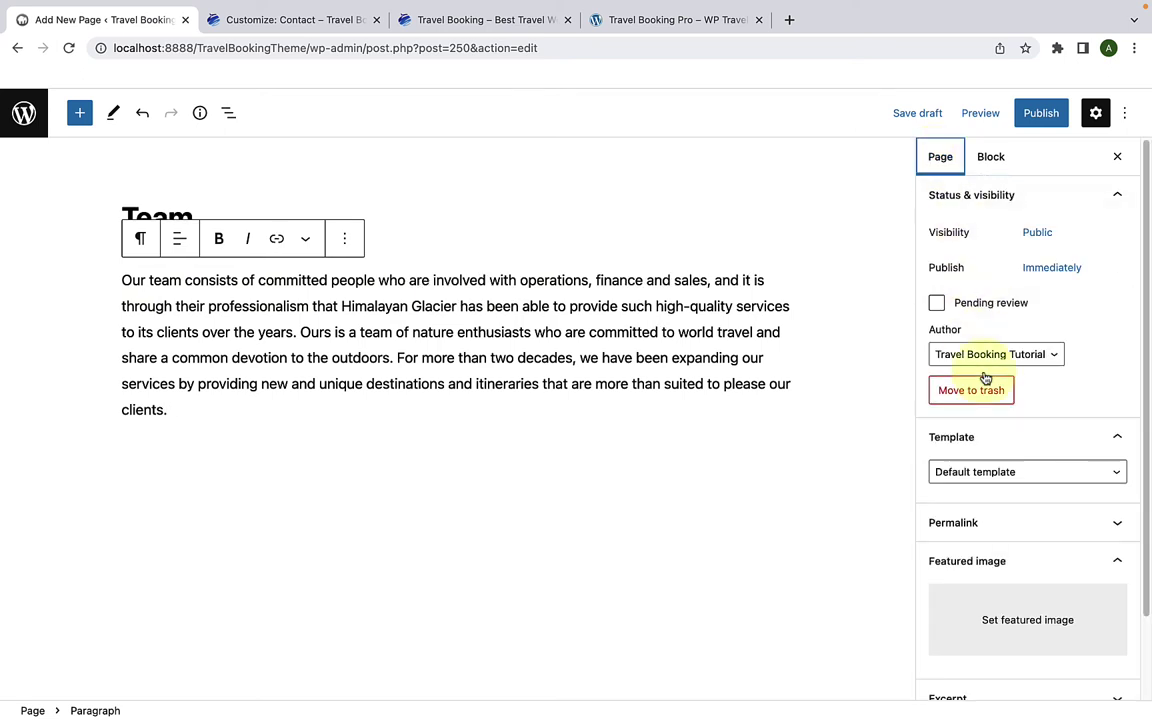
{"action": "scroll", "coordinate": [998, 434], "scroll_direction": "down", "scroll_amount": 1}
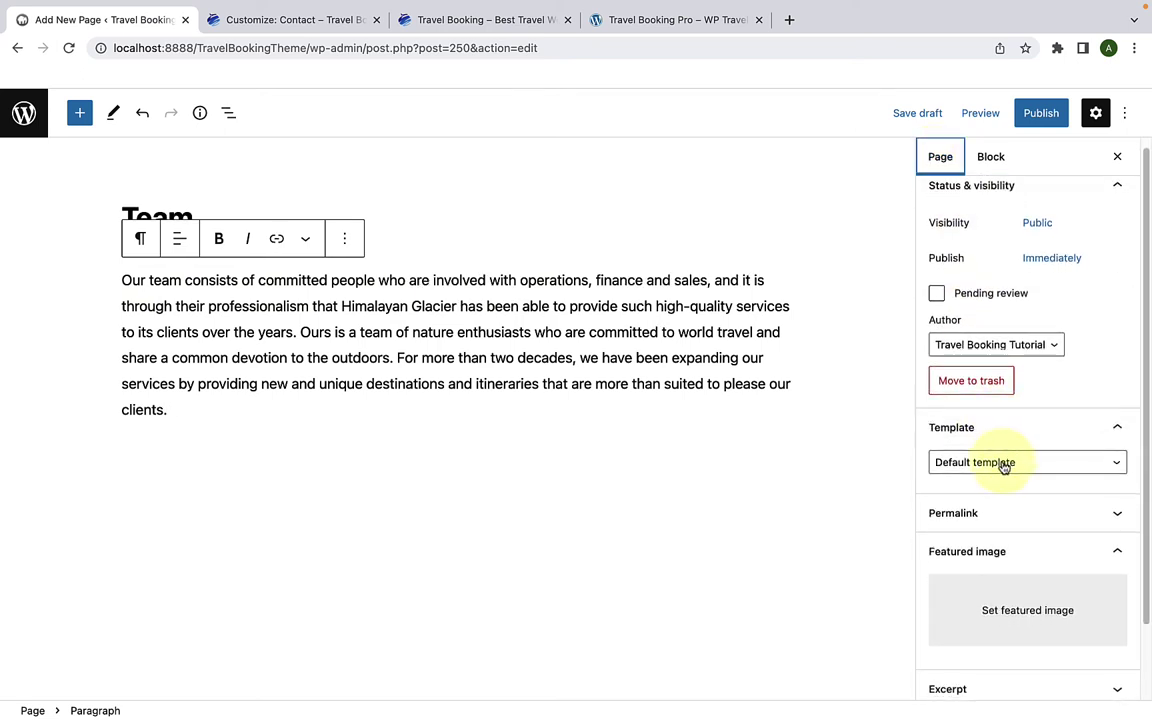
{"action": "left_click", "coordinate": [1004, 466]}
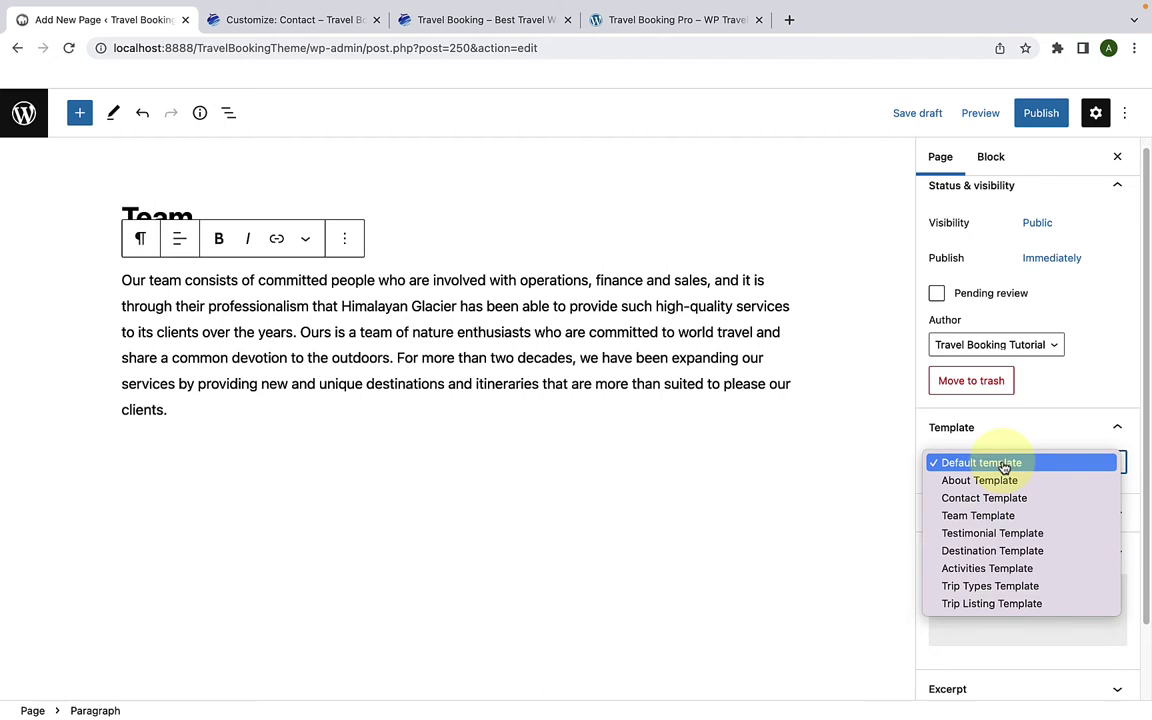
{"action": "left_click", "coordinate": [1004, 518]}
{"action": "scroll", "coordinate": [1004, 522], "scroll_direction": "down", "scroll_amount": 1}
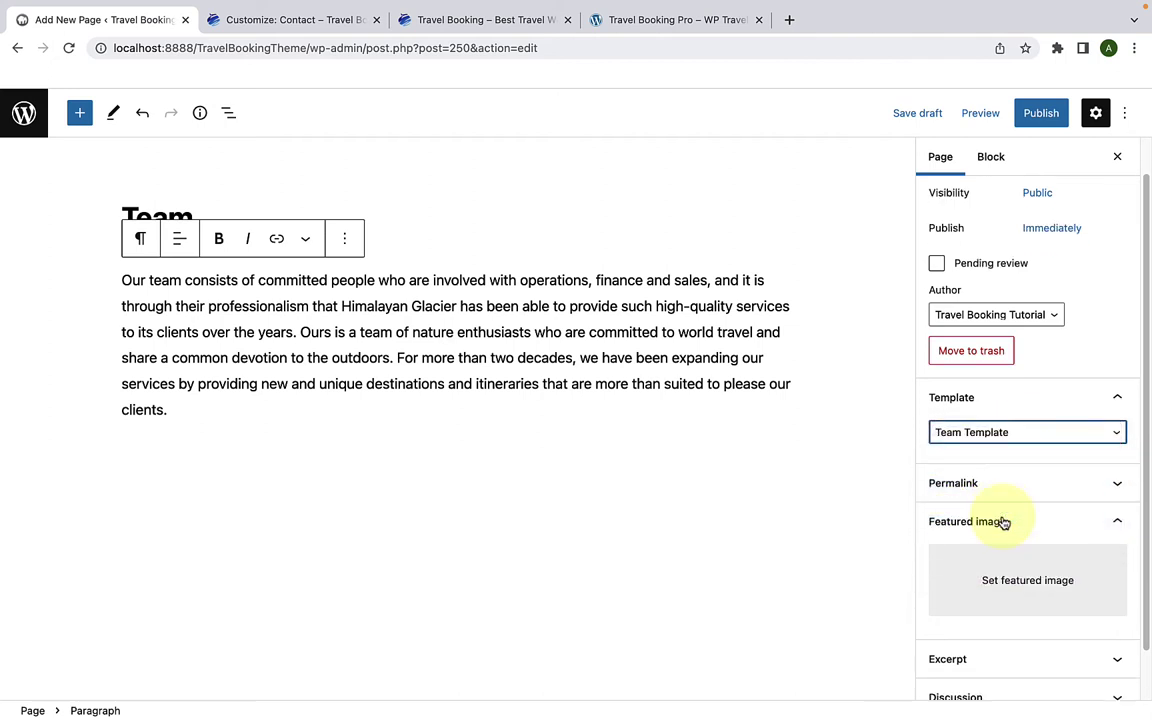
{"action": "scroll", "coordinate": [1030, 595], "scroll_direction": "down", "scroll_amount": 1}
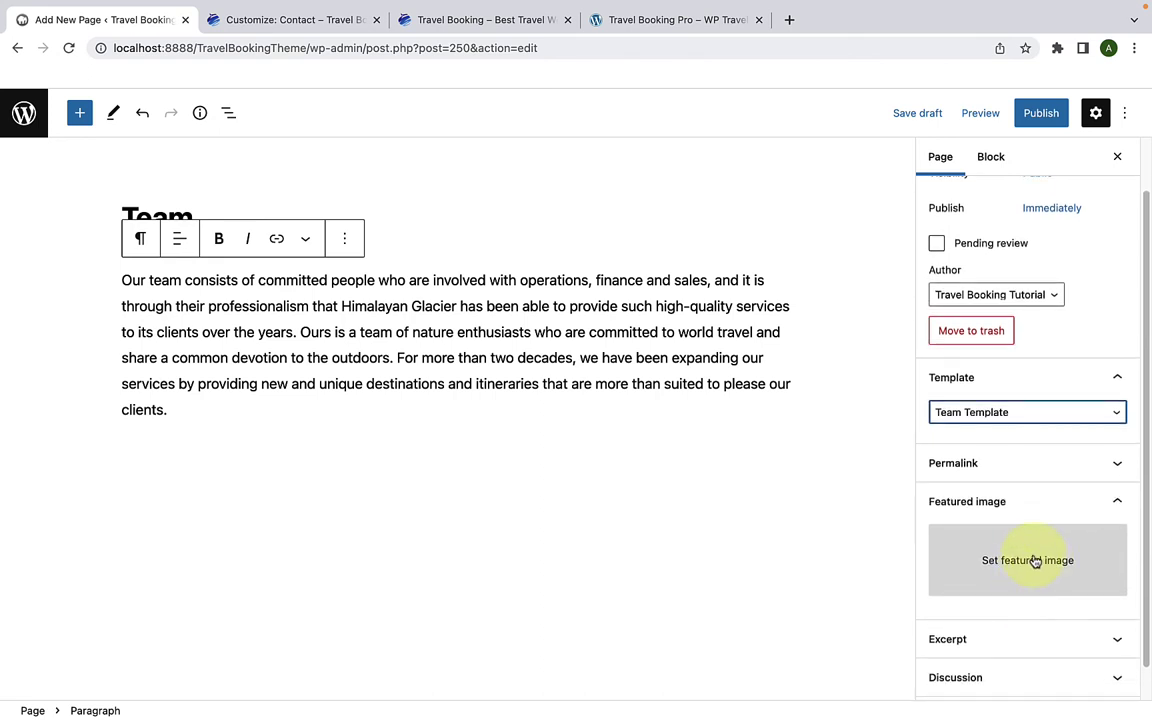
{"action": "scroll", "coordinate": [1036, 562], "scroll_direction": "up", "scroll_amount": 1}
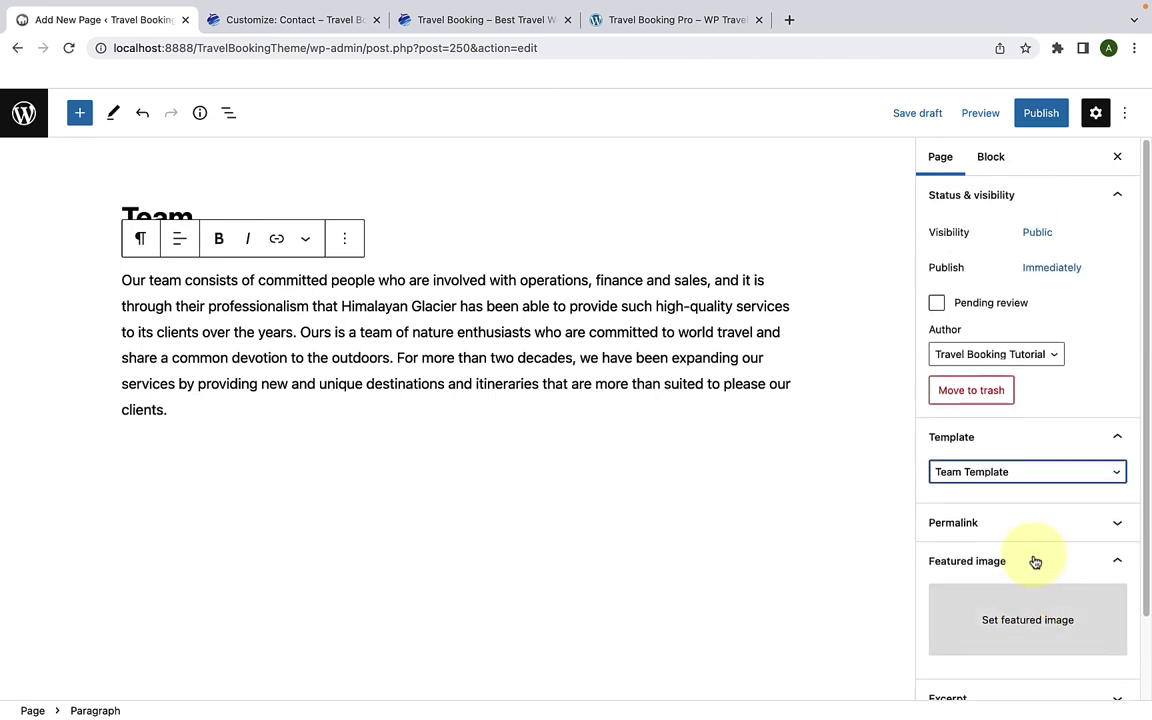
{"action": "left_click", "coordinate": [1039, 115]}
{"action": "left_click", "coordinate": [1020, 117]}
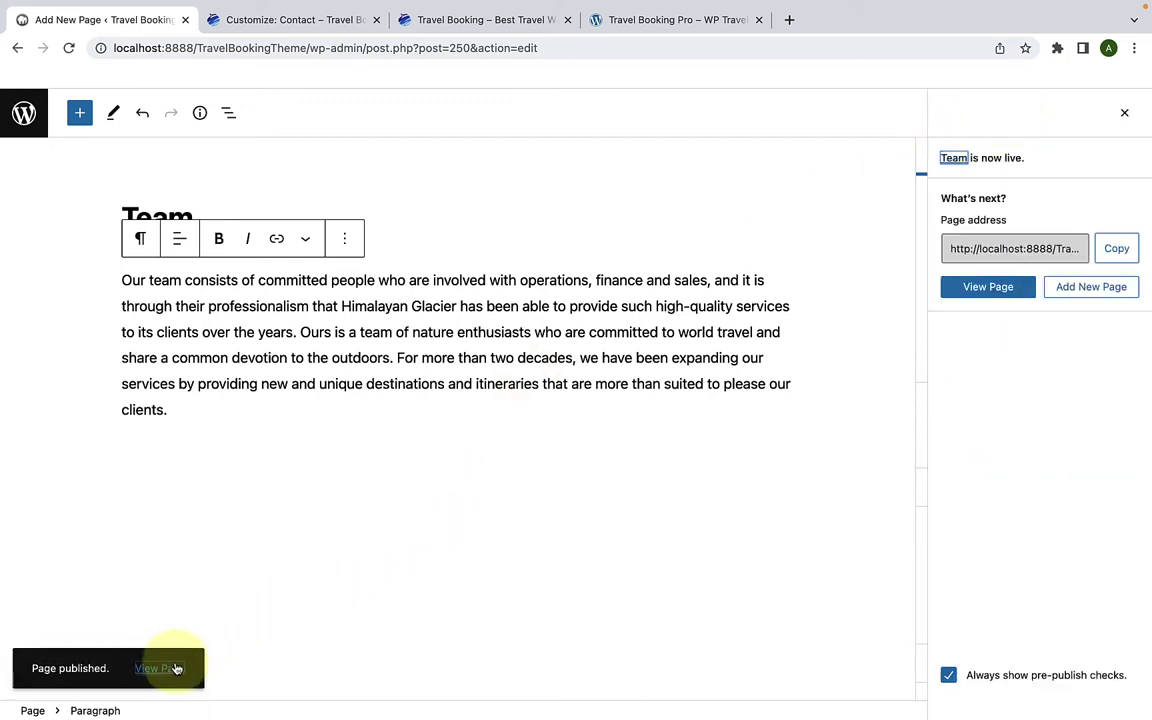
Step: Open the newly published Team page in its own browser tab
{"action": "right_click", "coordinate": [176, 666]}
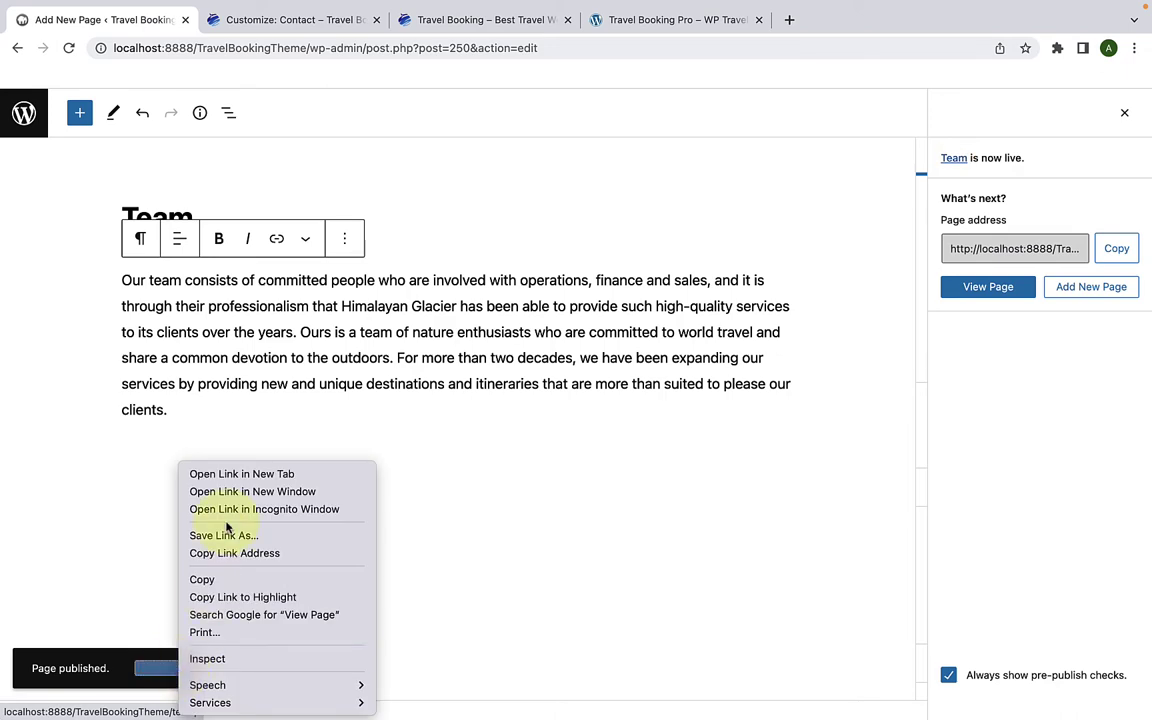
{"action": "left_click", "coordinate": [238, 474]}
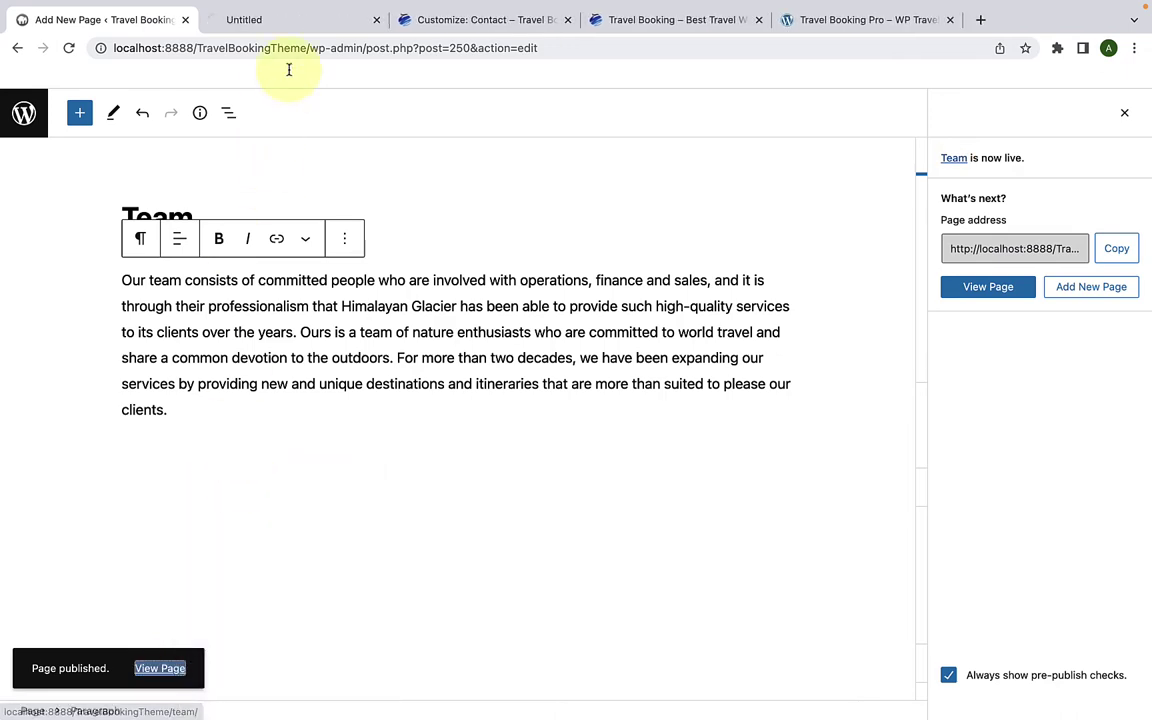
{"action": "left_click", "coordinate": [300, 22]}
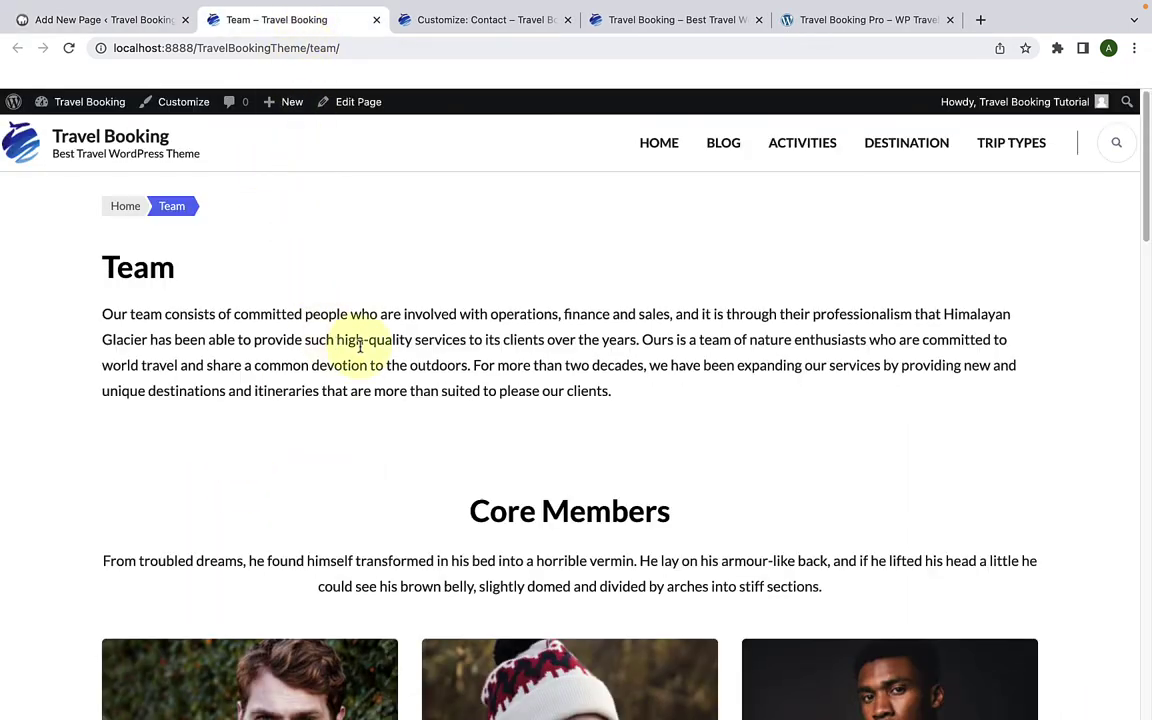
Step: Review the Team page's intro, Core Members heading and three team cards, reloading once
{"action": "scroll", "coordinate": [418, 417], "scroll_direction": "down", "scroll_amount": 10}
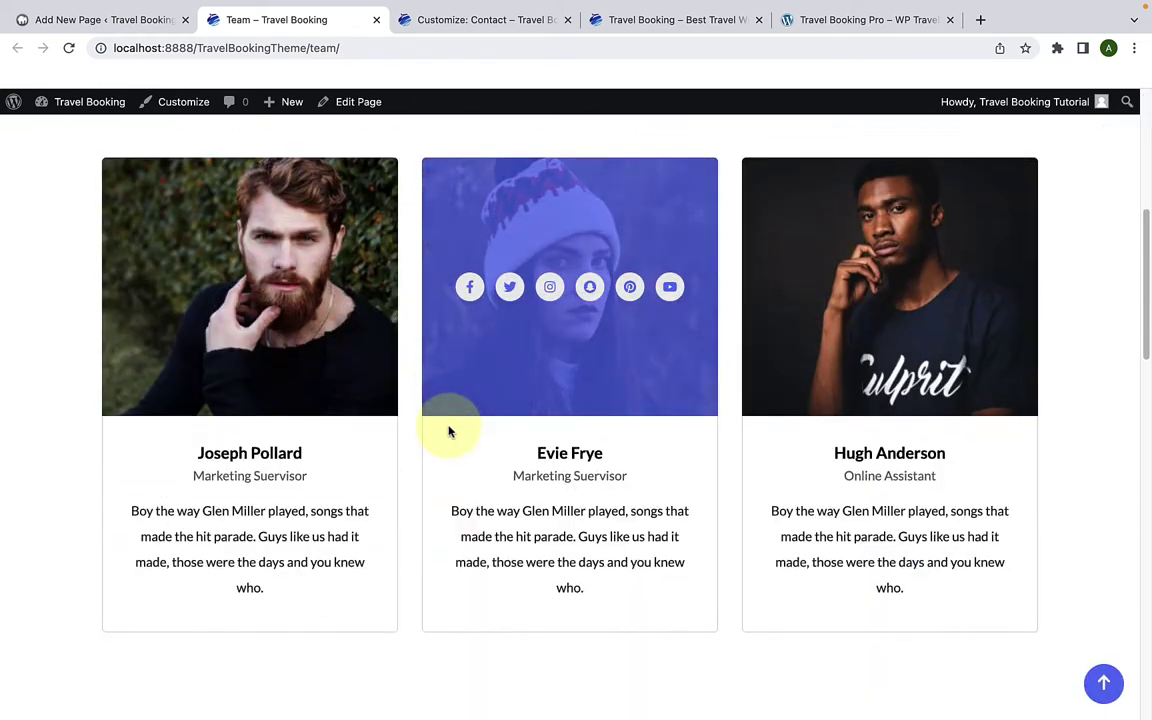
{"action": "scroll", "coordinate": [450, 432], "scroll_direction": "down", "scroll_amount": 3}
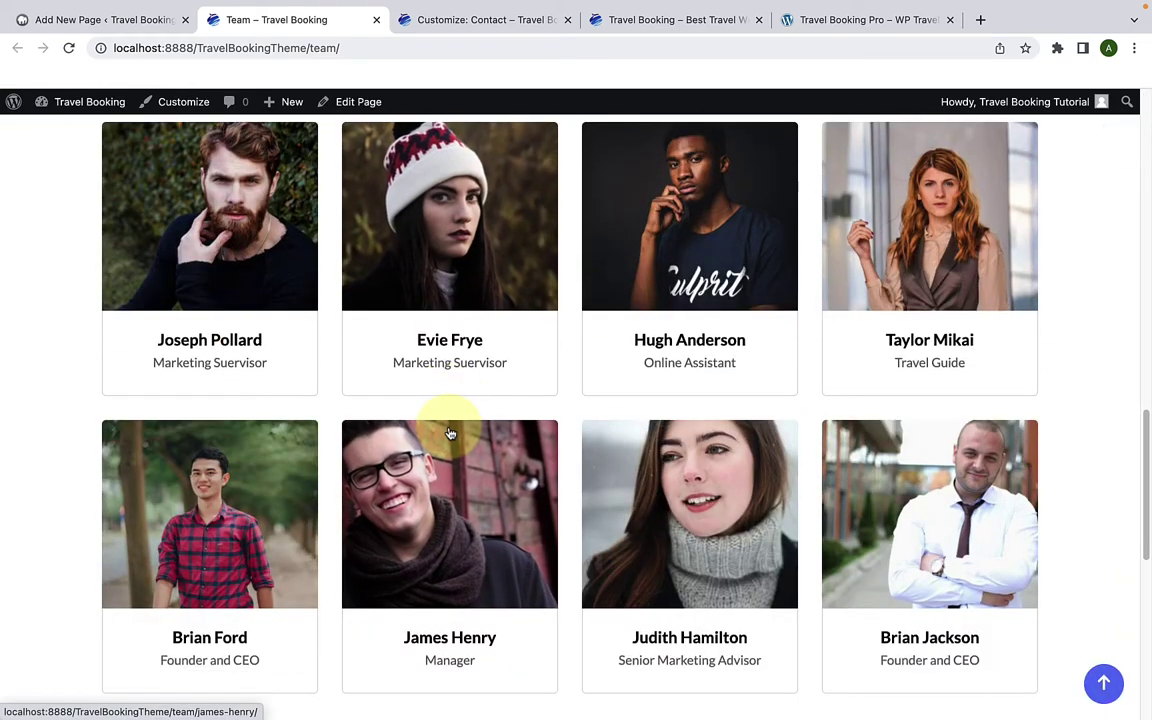
{"action": "scroll", "coordinate": [730, 411], "scroll_direction": "up", "scroll_amount": 1}
{"action": "key", "text": "super+r"}
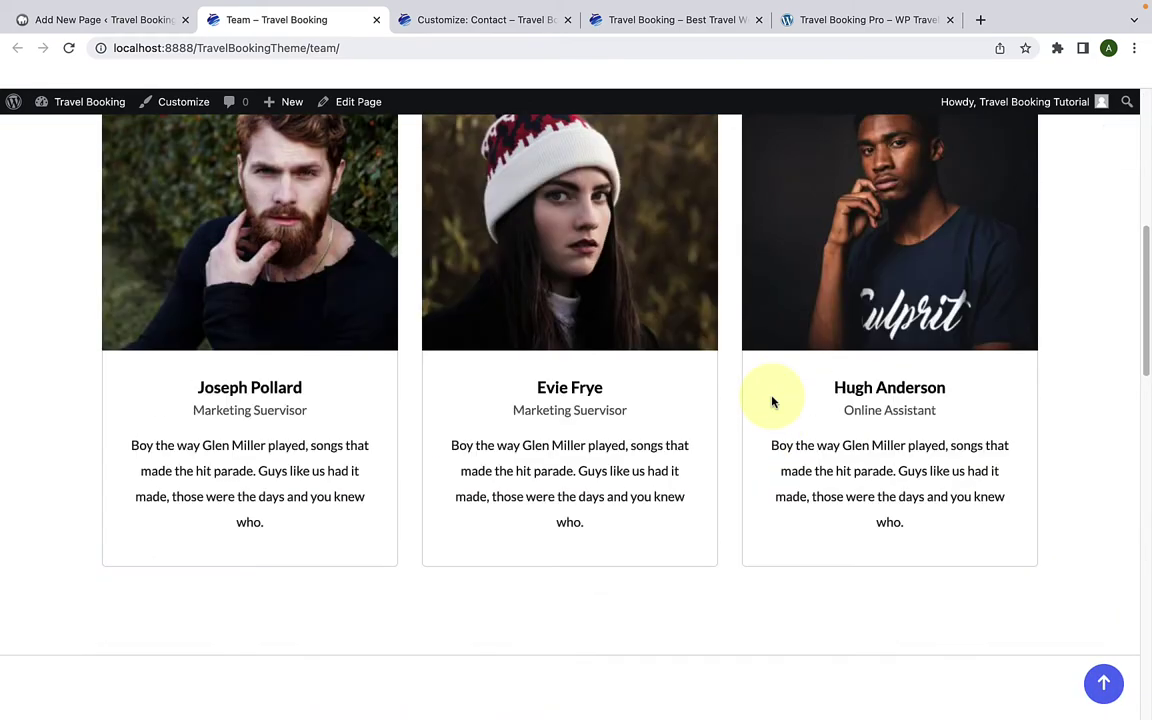
{"action": "scroll", "coordinate": [700, 390], "scroll_direction": "up", "scroll_amount": 1}
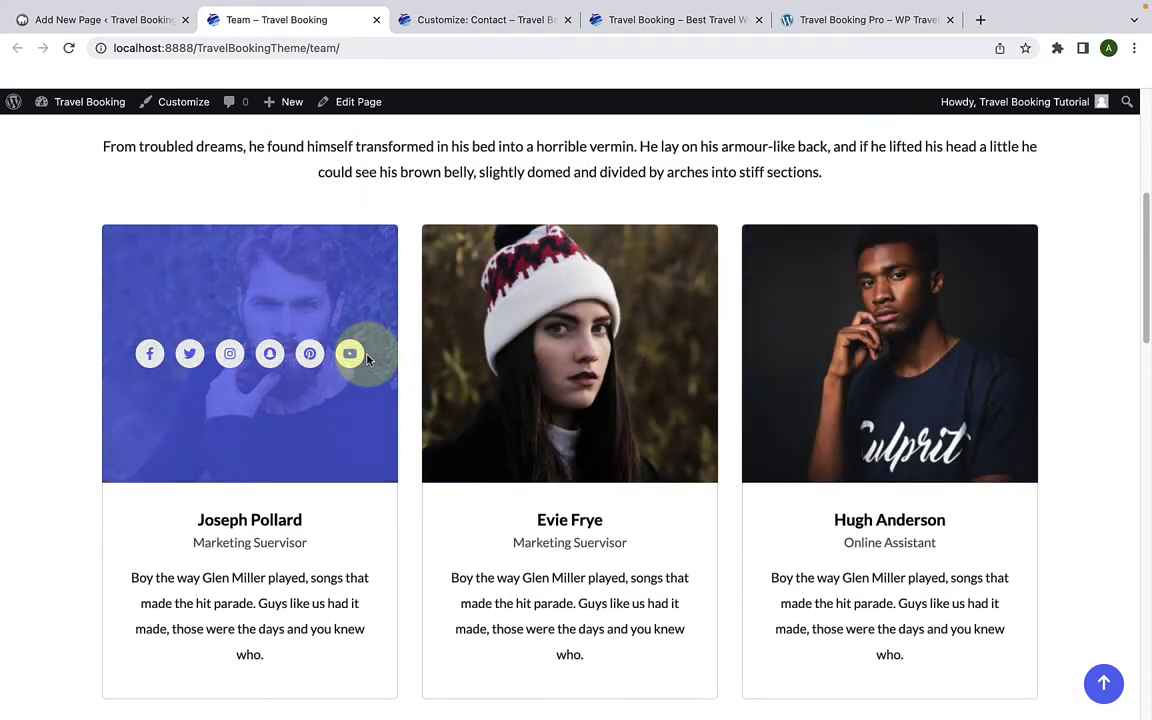
{"action": "scroll", "coordinate": [367, 360], "scroll_direction": "up", "scroll_amount": 5}
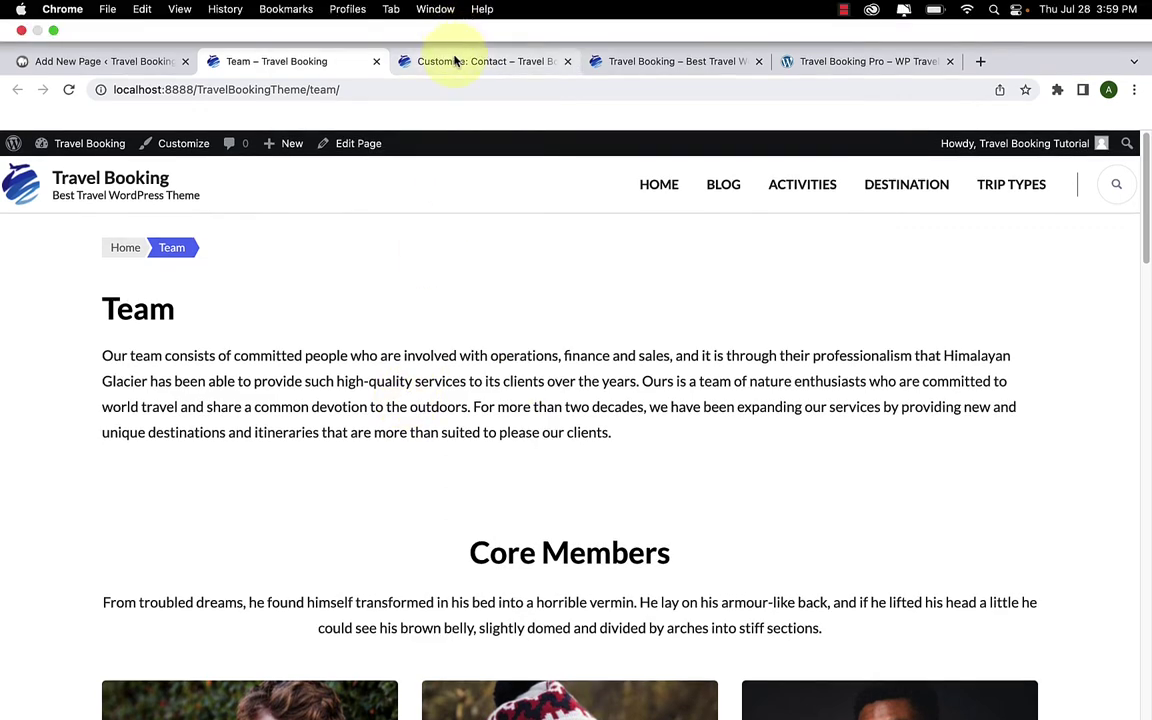
Step: Return to the Customizer tab and reload it
{"action": "left_click", "coordinate": [453, 61]}
{"action": "left_click_drag", "start_coordinate": [453, 61], "coordinate": [300, 62]}
{"action": "scroll", "coordinate": [350, 280], "scroll_direction": "up", "scroll_amount": 3}
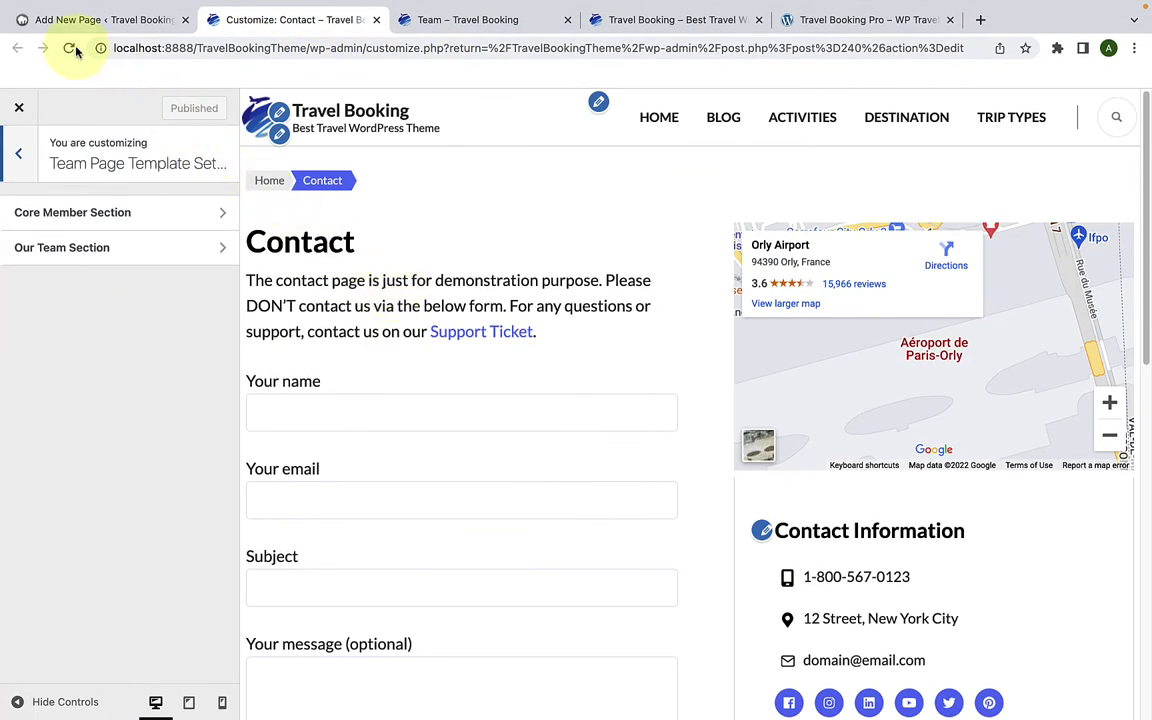
{"action": "left_click", "coordinate": [70, 48]}
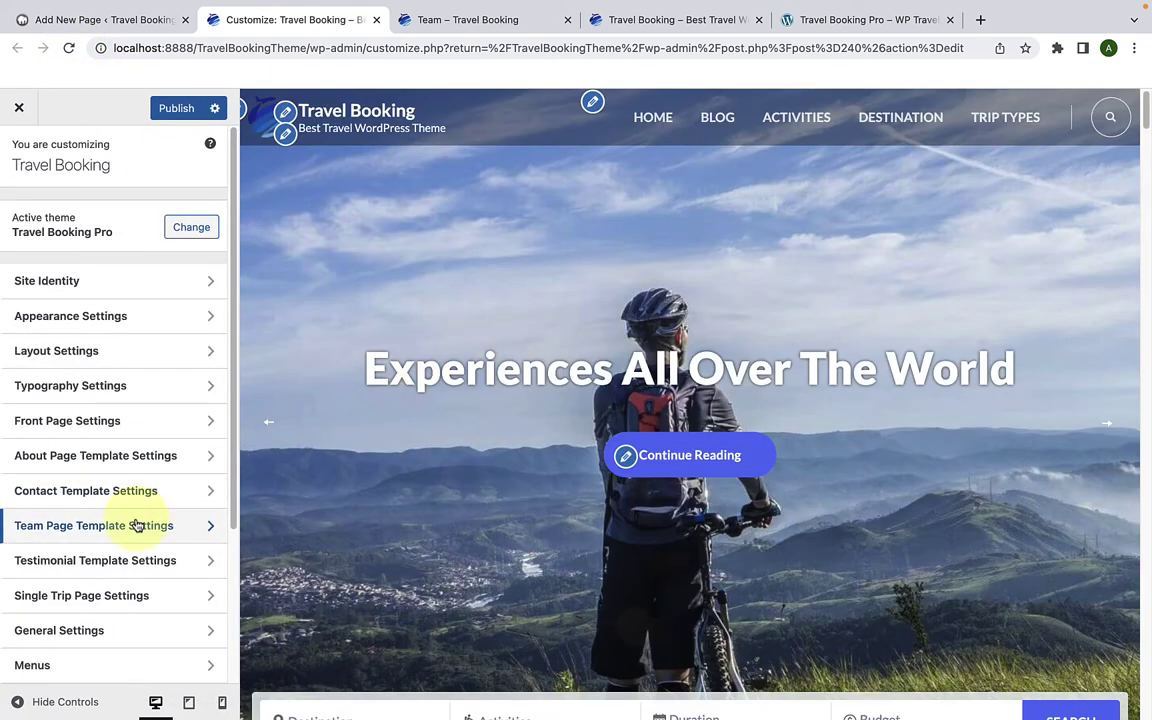
Step: Open Team Page Template Settings' Core Member Section and select its 'Core Members' title text
{"action": "left_click", "coordinate": [138, 526]}
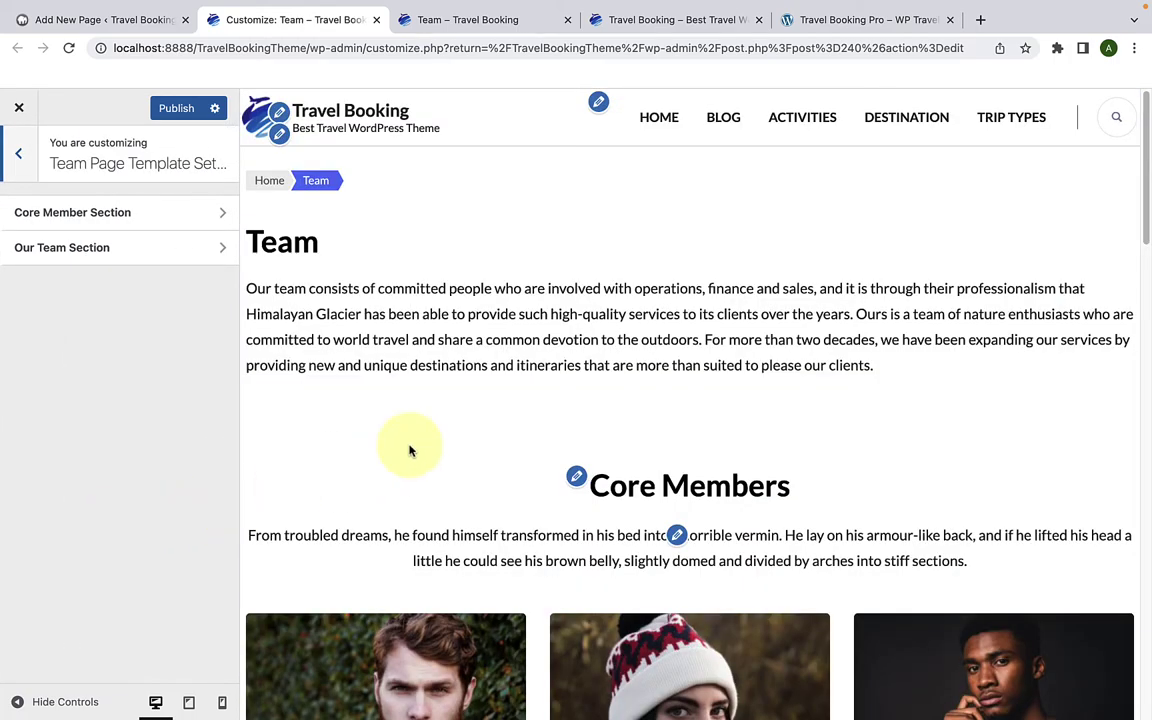
{"action": "scroll", "coordinate": [409, 451], "scroll_direction": "down", "scroll_amount": 10}
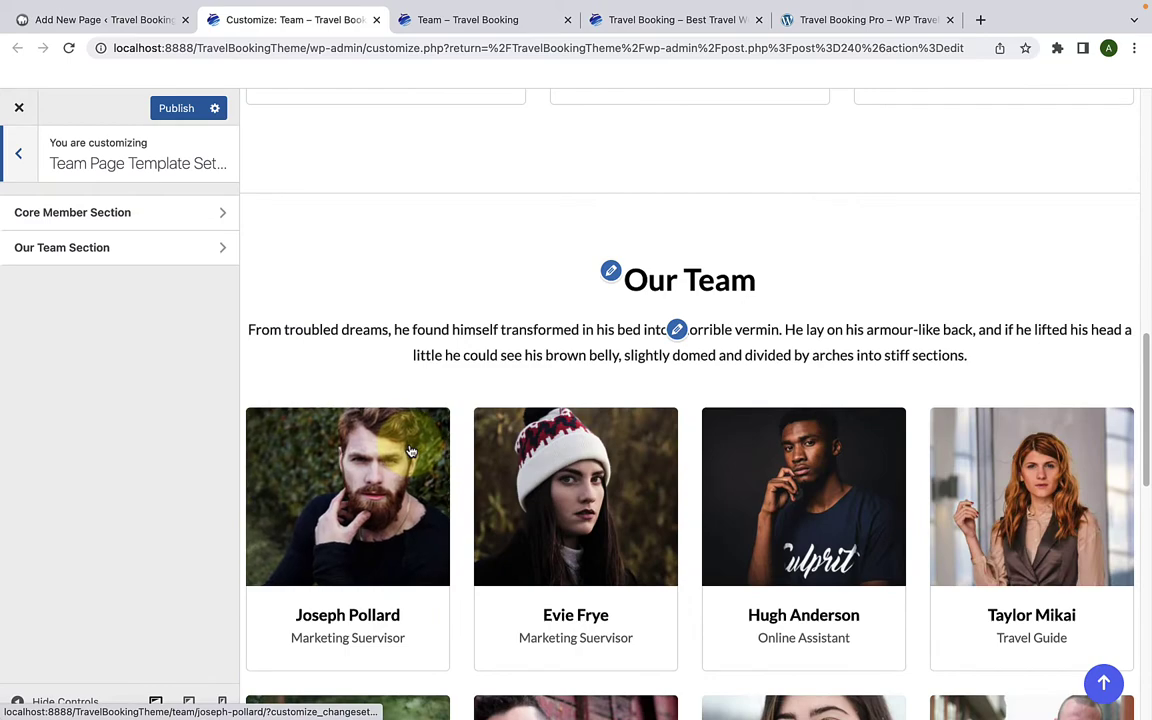
{"action": "scroll", "coordinate": [409, 451], "scroll_direction": "up", "scroll_amount": 10}
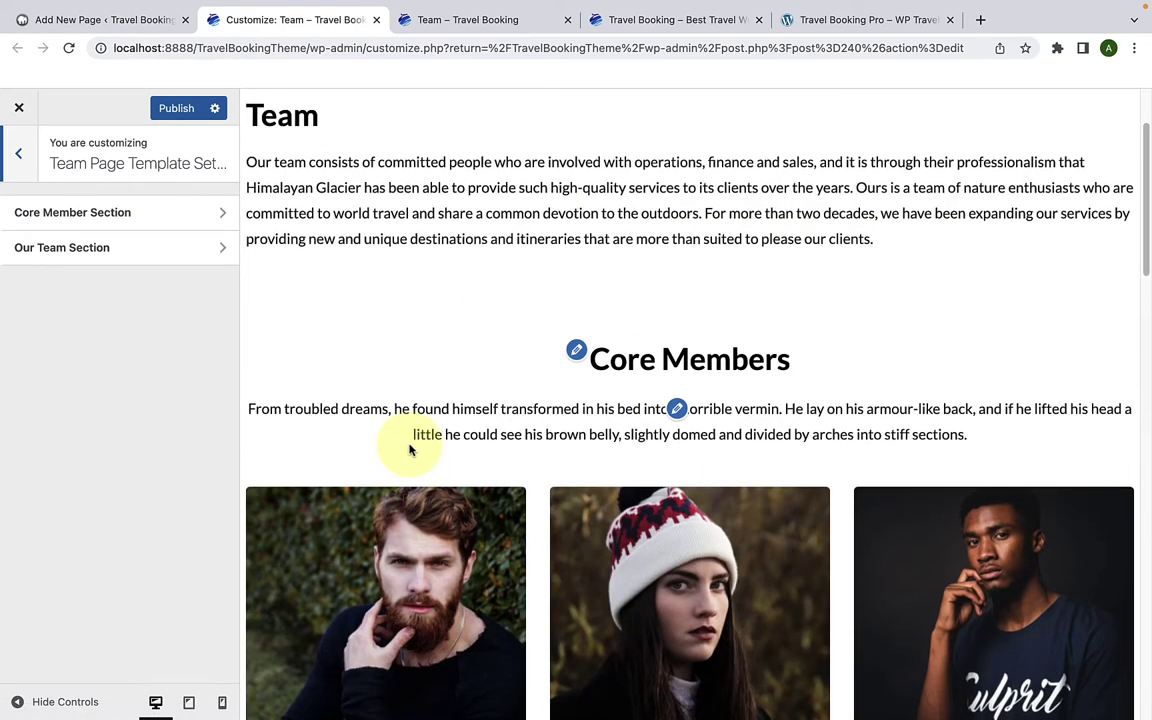
{"action": "left_click", "coordinate": [137, 228]}
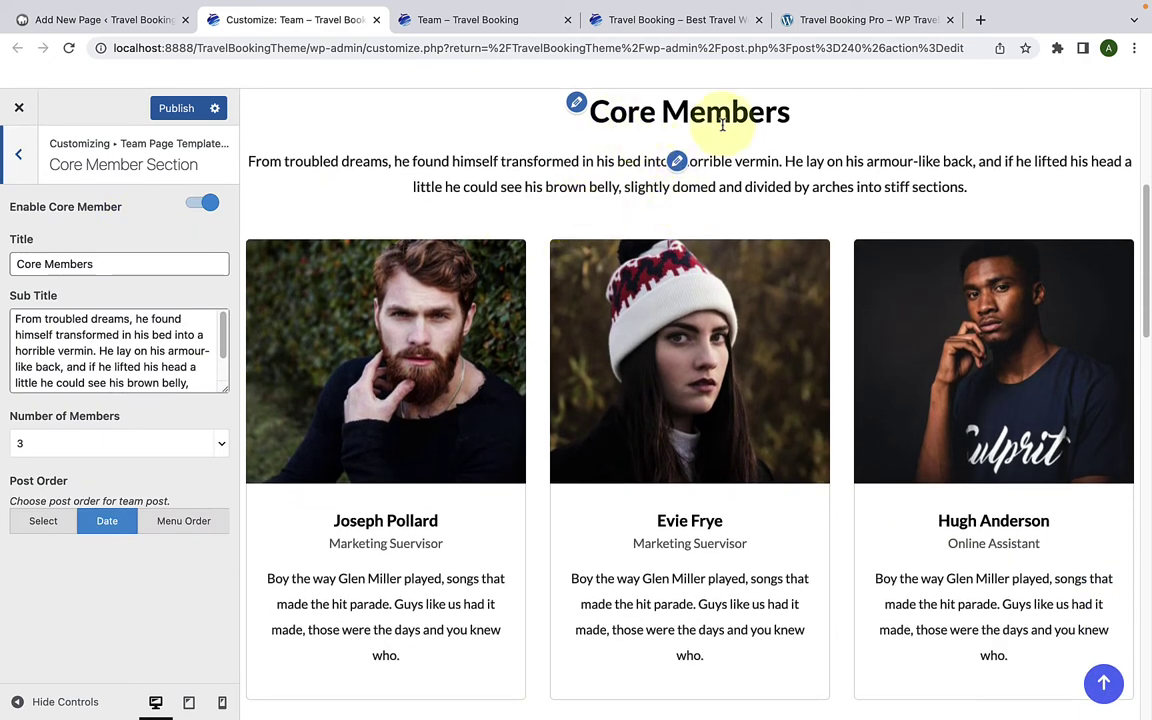
{"action": "left_click_drag", "start_coordinate": [150, 258], "coordinate": [8, 272]}
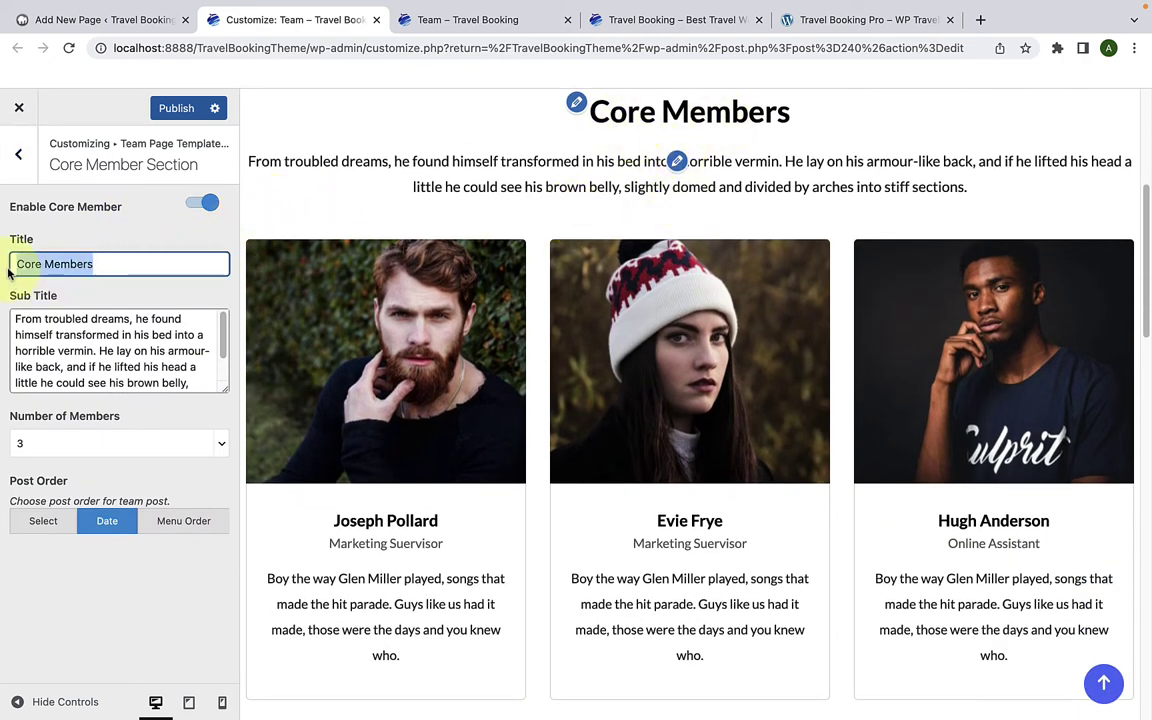
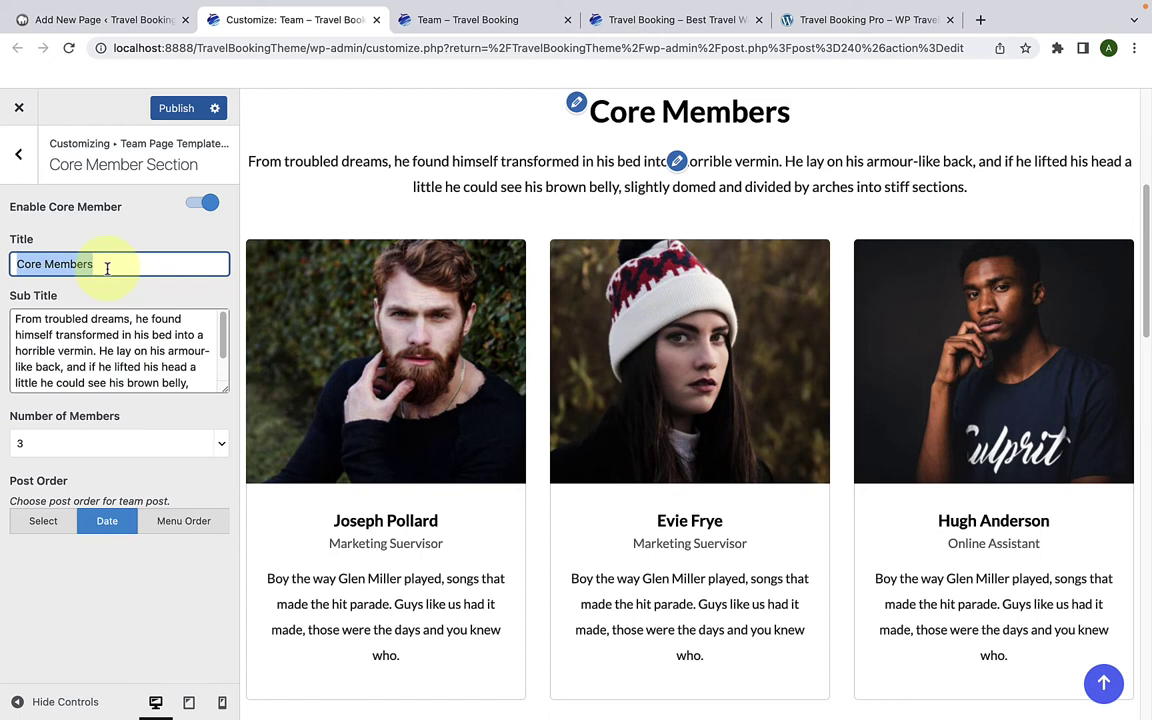
Step: Review the Core Members title and subtitle, then try showing 6 members before reverting to 3
{"action": "left_click", "coordinate": [107, 267]}
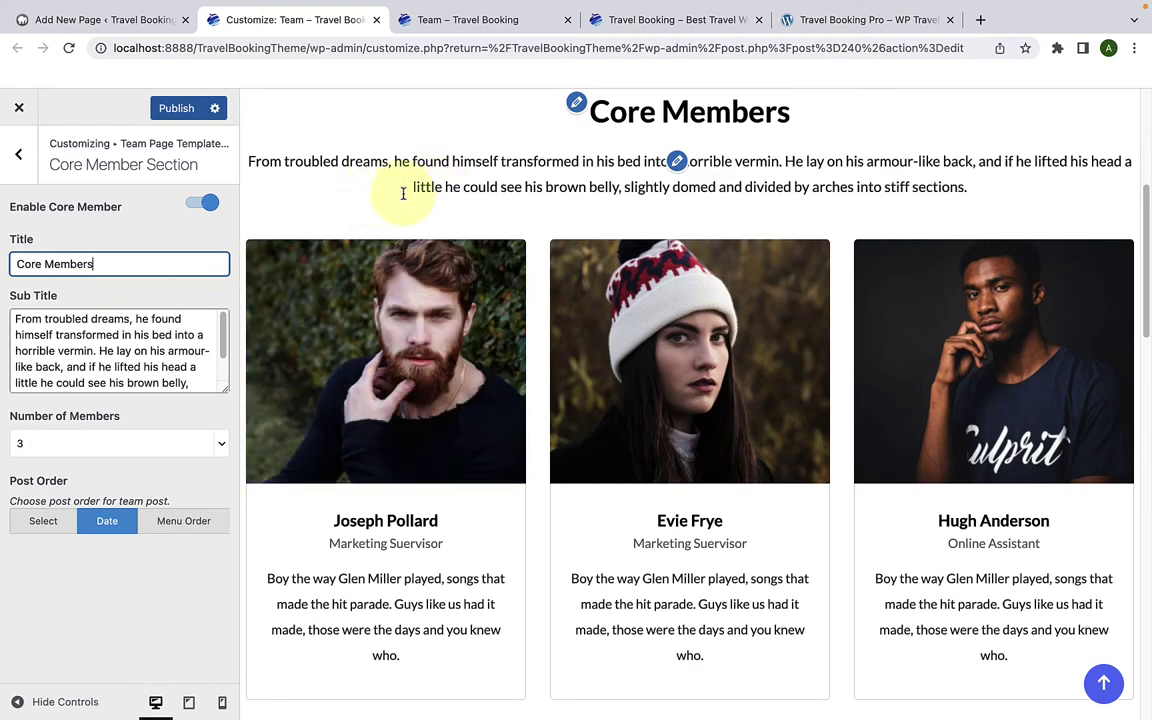
{"action": "triple_click", "coordinate": [195, 380]}
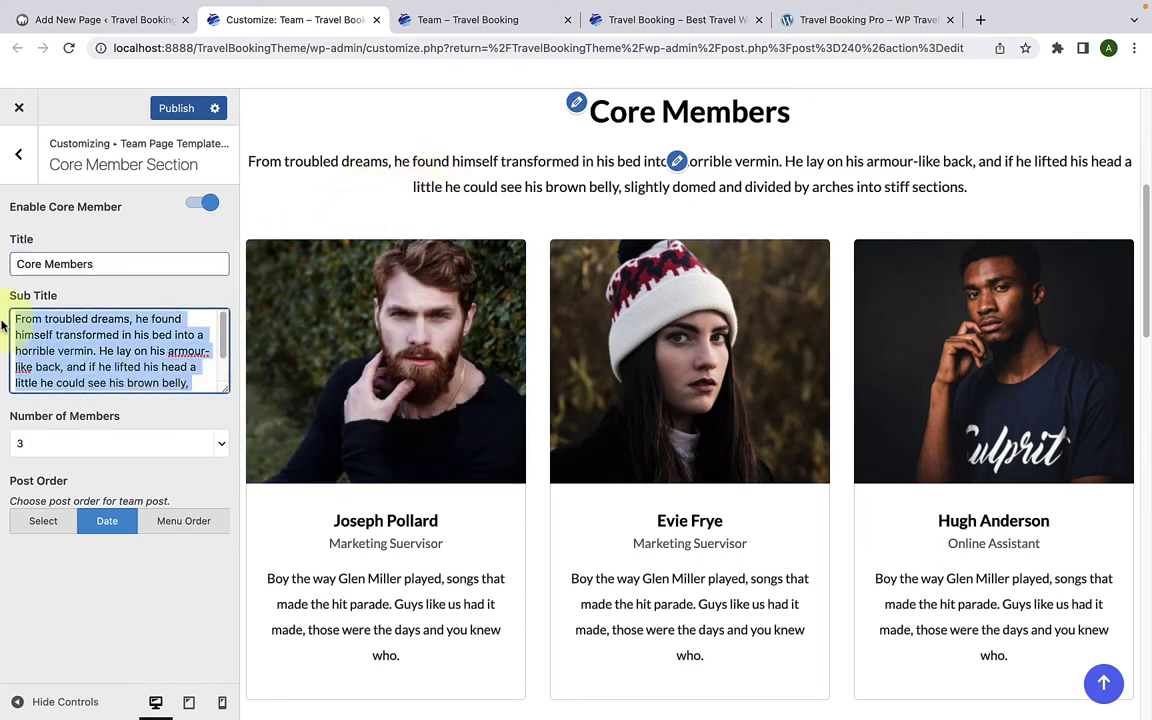
{"action": "left_click", "coordinate": [90, 341]}
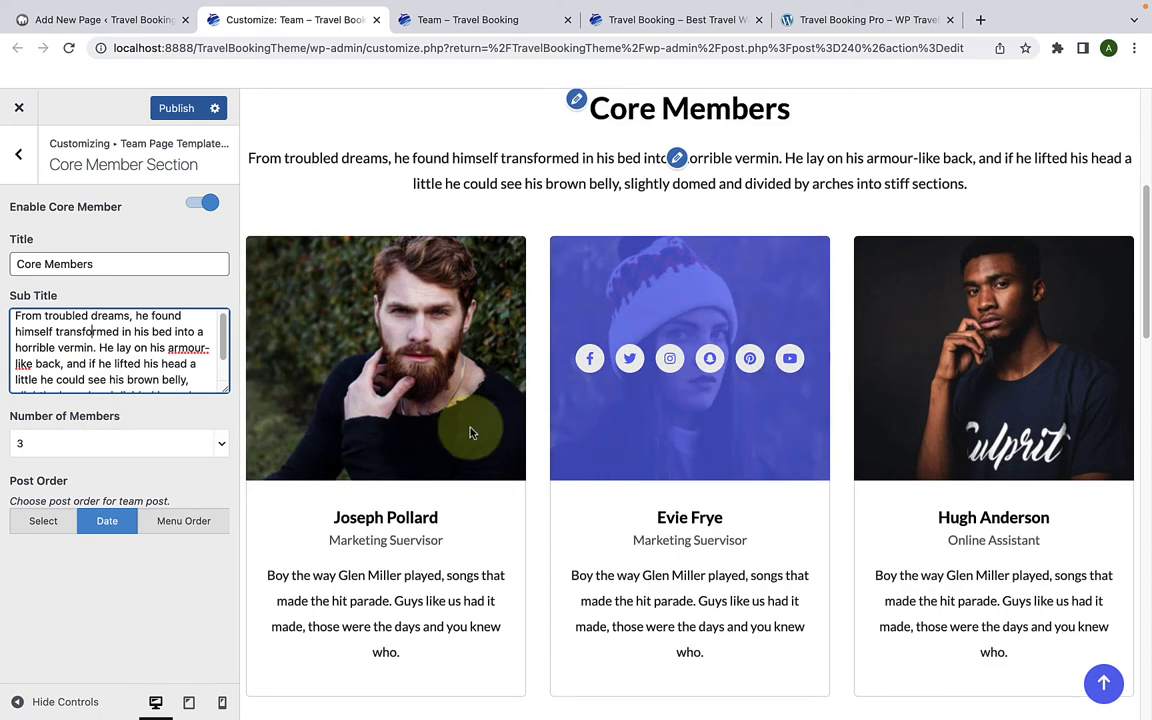
{"action": "left_click", "coordinate": [58, 452]}
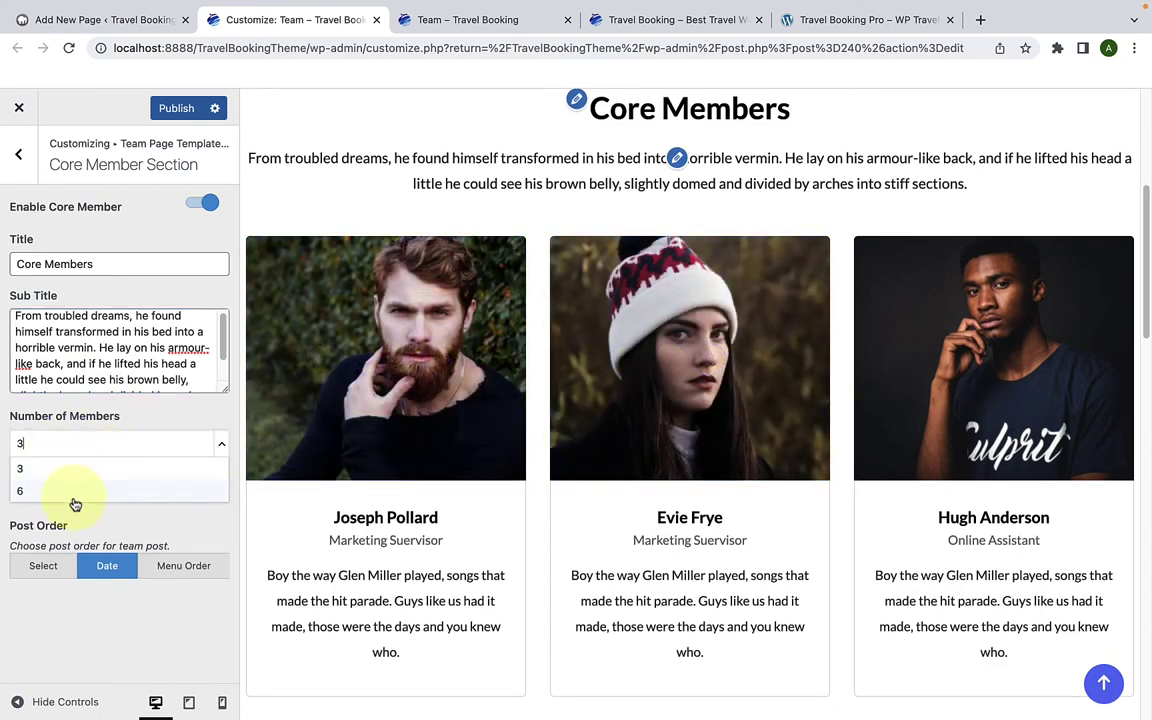
{"action": "left_click", "coordinate": [73, 494]}
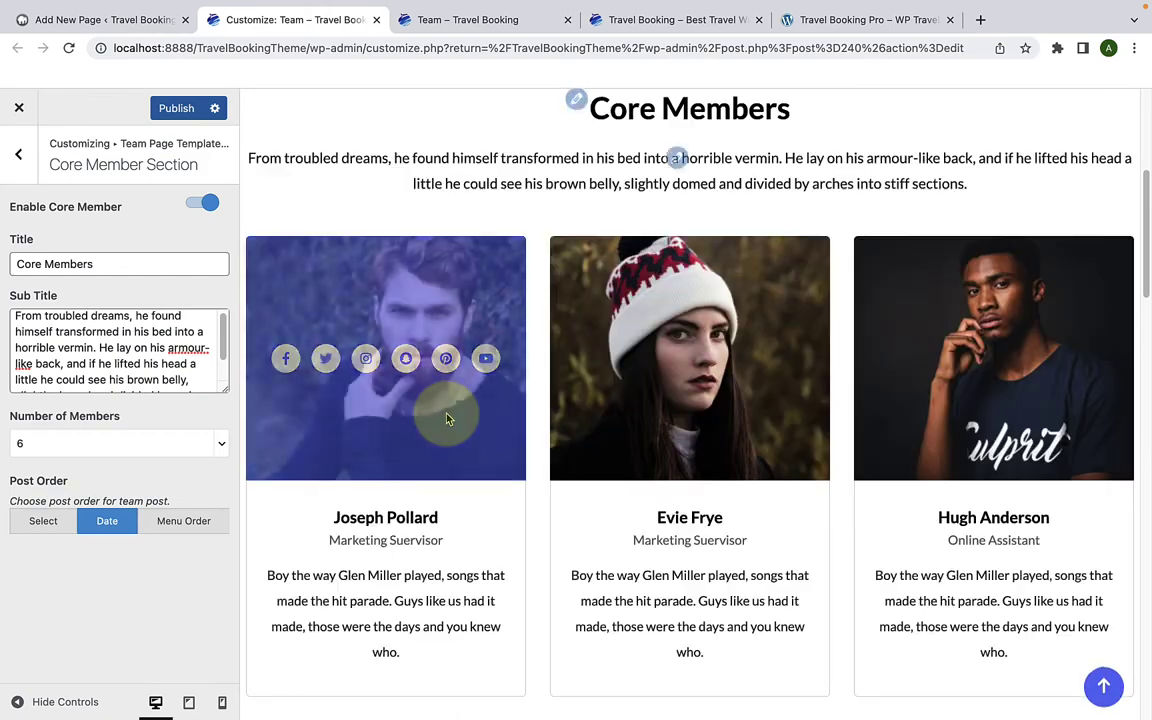
{"action": "scroll", "coordinate": [445, 416], "scroll_direction": "down", "scroll_amount": 5}
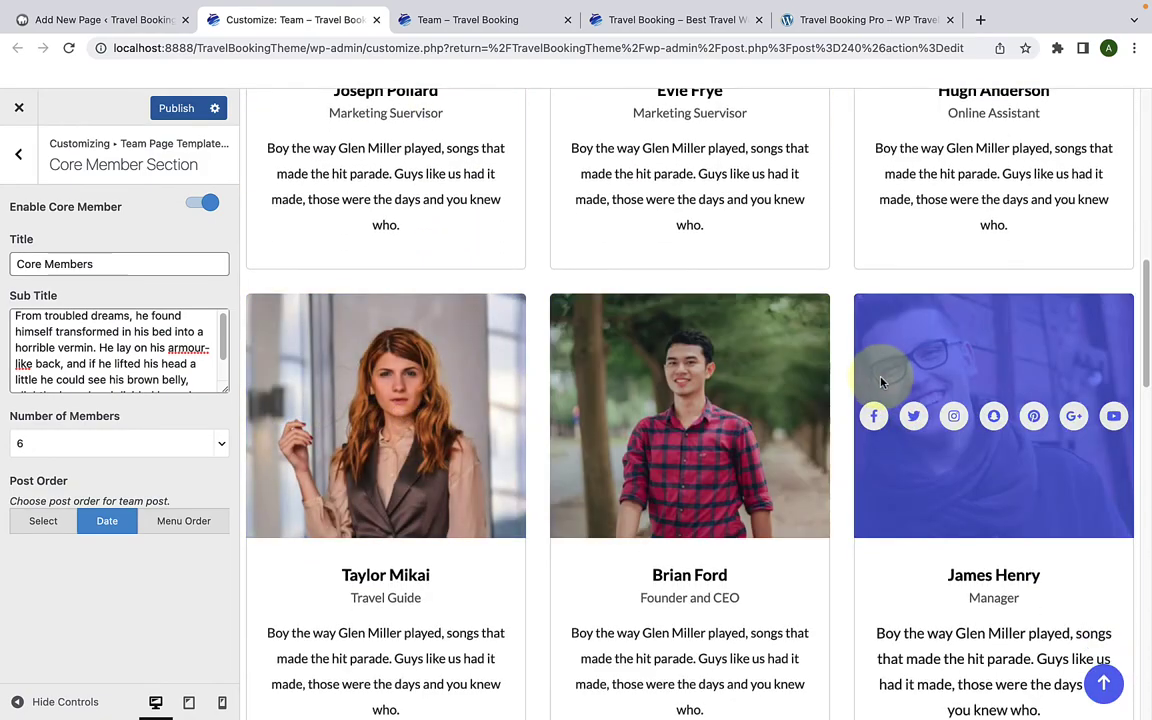
{"action": "scroll", "coordinate": [884, 382], "scroll_direction": "up", "scroll_amount": 5}
{"action": "left_click", "coordinate": [182, 451]}
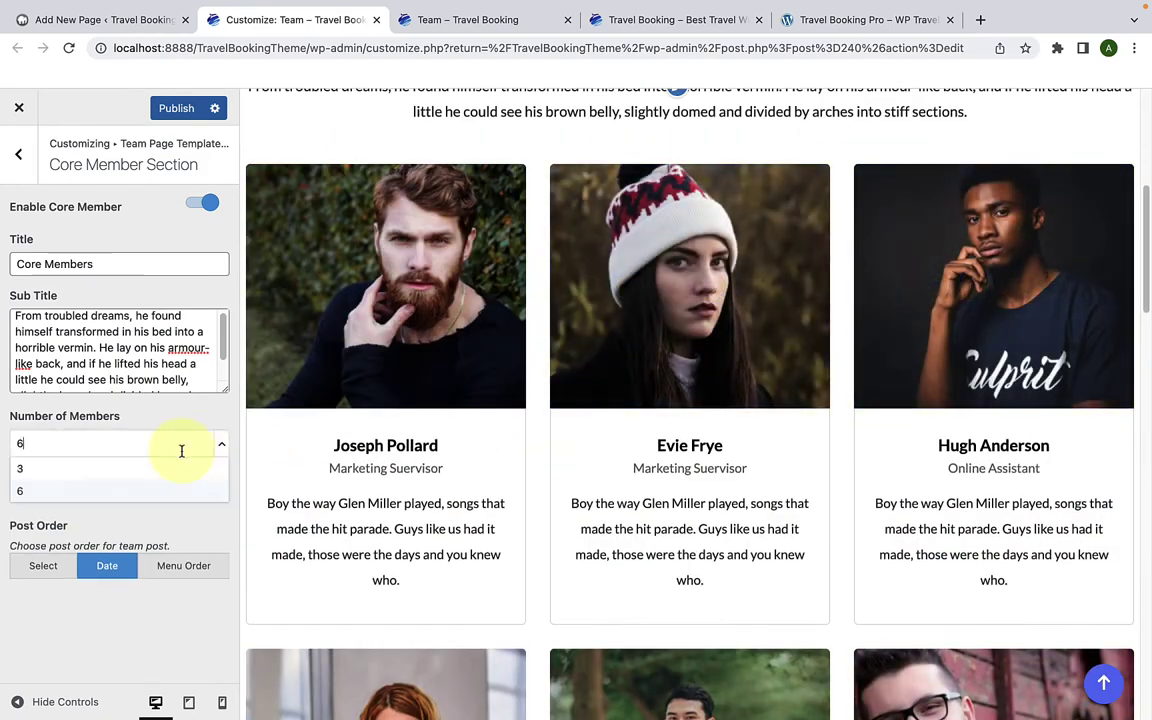
{"action": "left_click", "coordinate": [85, 470]}
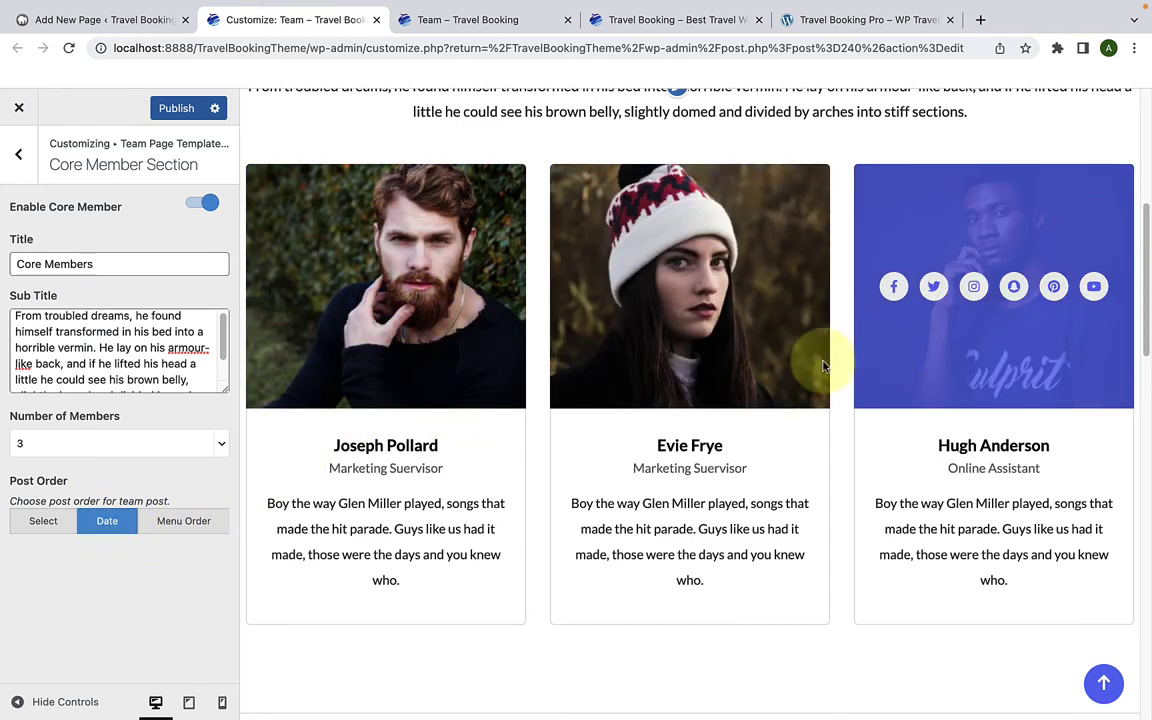
Step: Try Menu Order, then hand-pick the online assistant, senior marketing advisor and travel guide as Core Members
{"action": "mouse_move", "coordinate": [471, 399]}
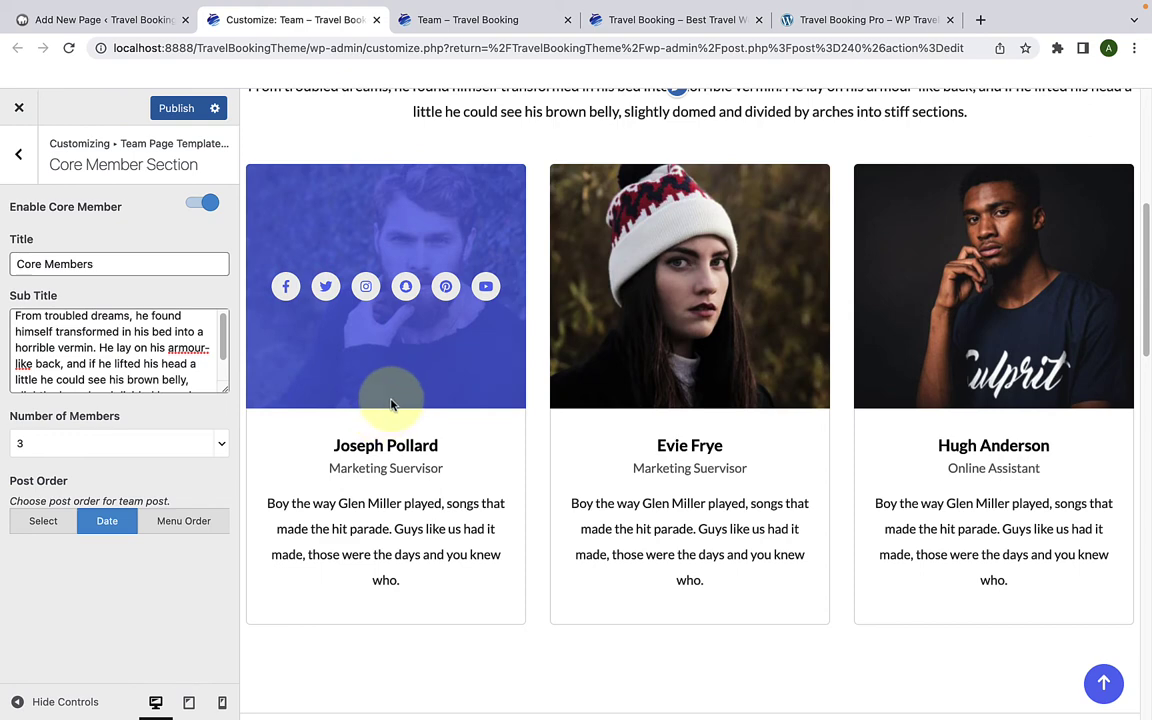
{"action": "left_click", "coordinate": [184, 523]}
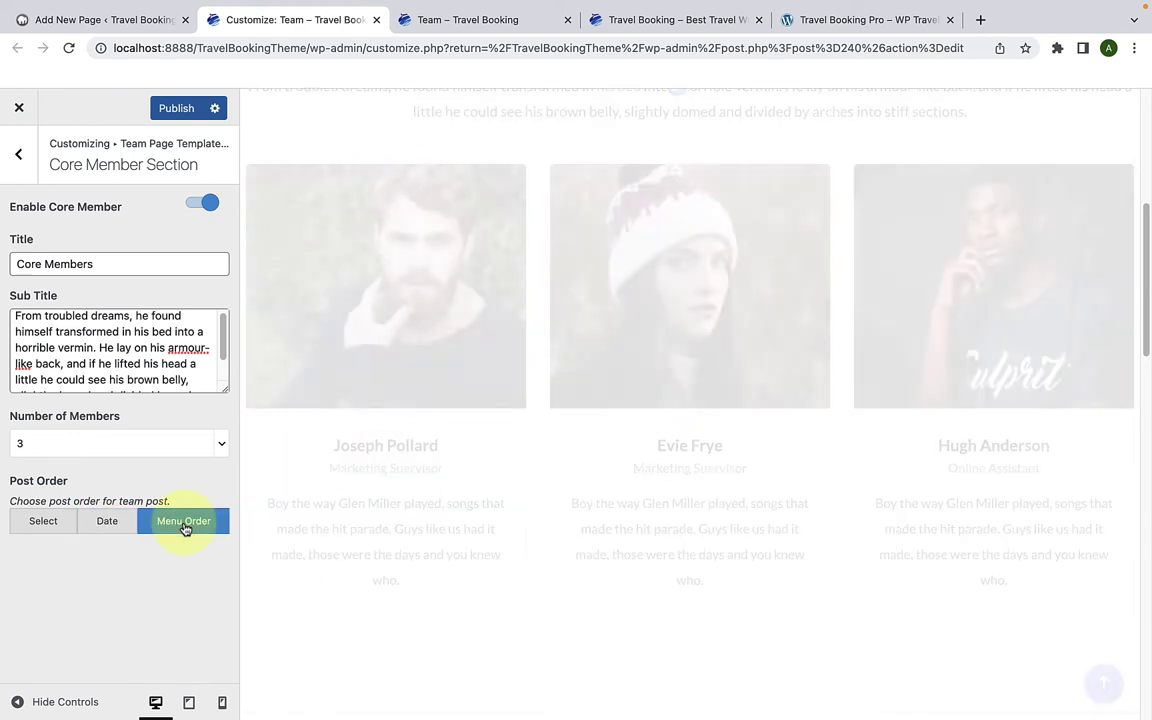
{"action": "mouse_move", "coordinate": [381, 411]}
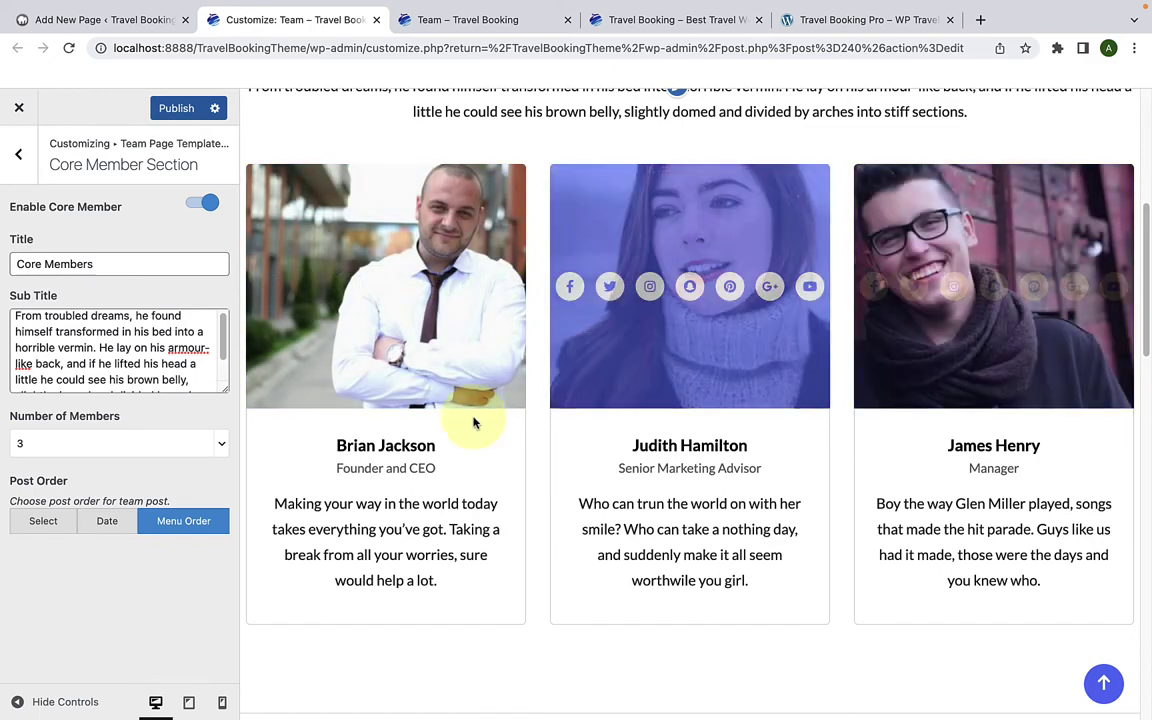
{"action": "left_click", "coordinate": [44, 522]}
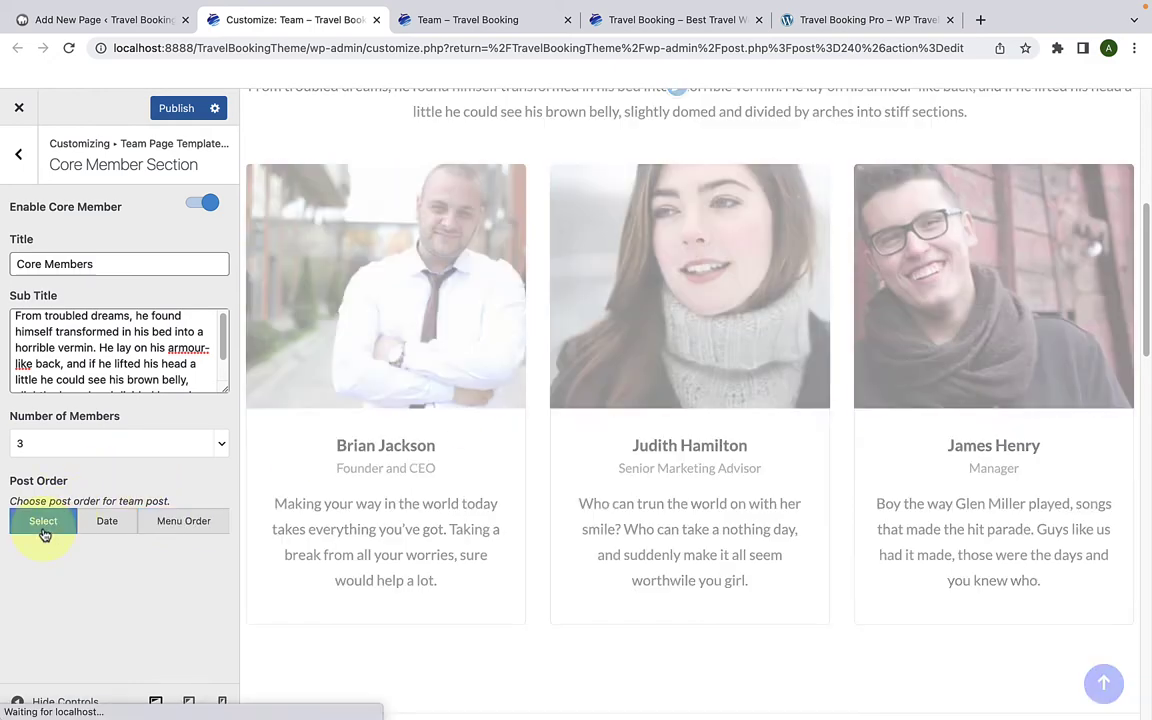
{"action": "scroll", "coordinate": [51, 566], "scroll_direction": "down", "scroll_amount": 2}
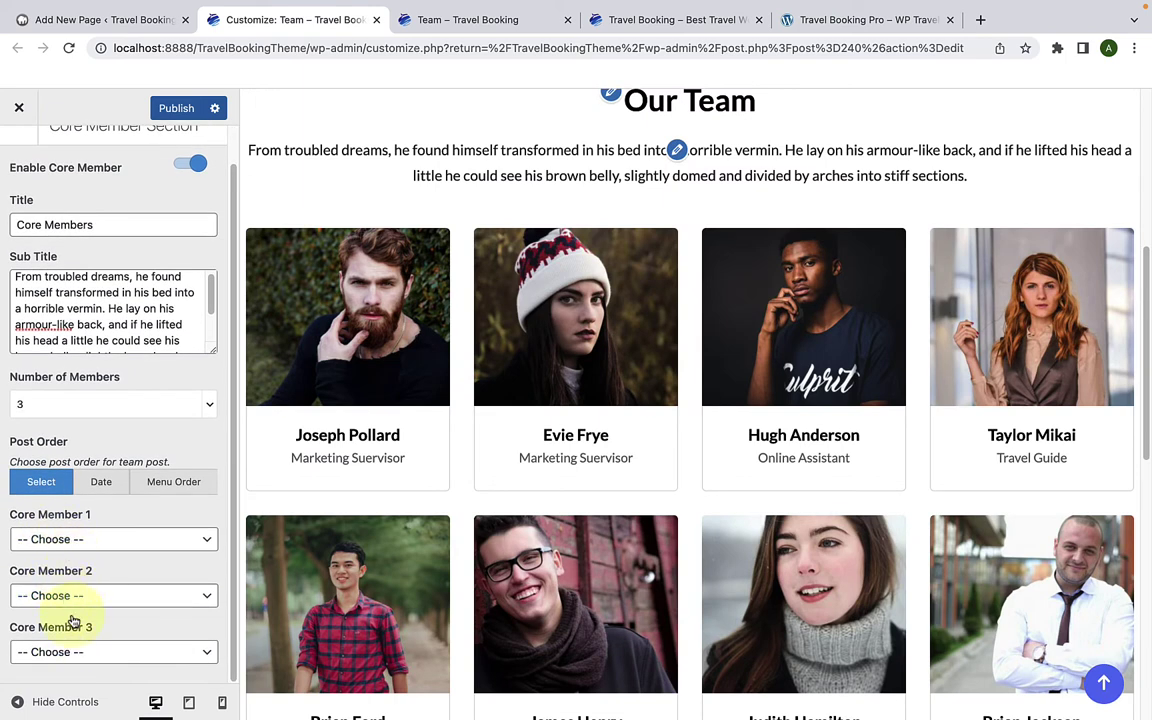
{"action": "left_click", "coordinate": [115, 545]}
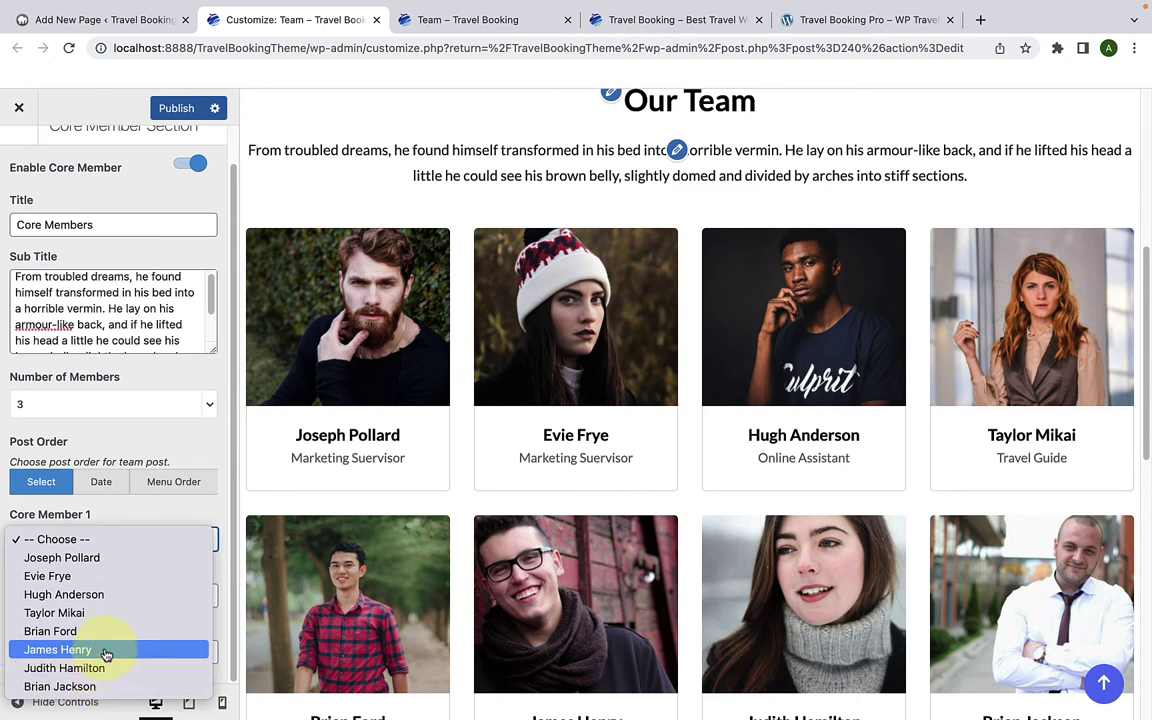
{"action": "left_click", "coordinate": [97, 596]}
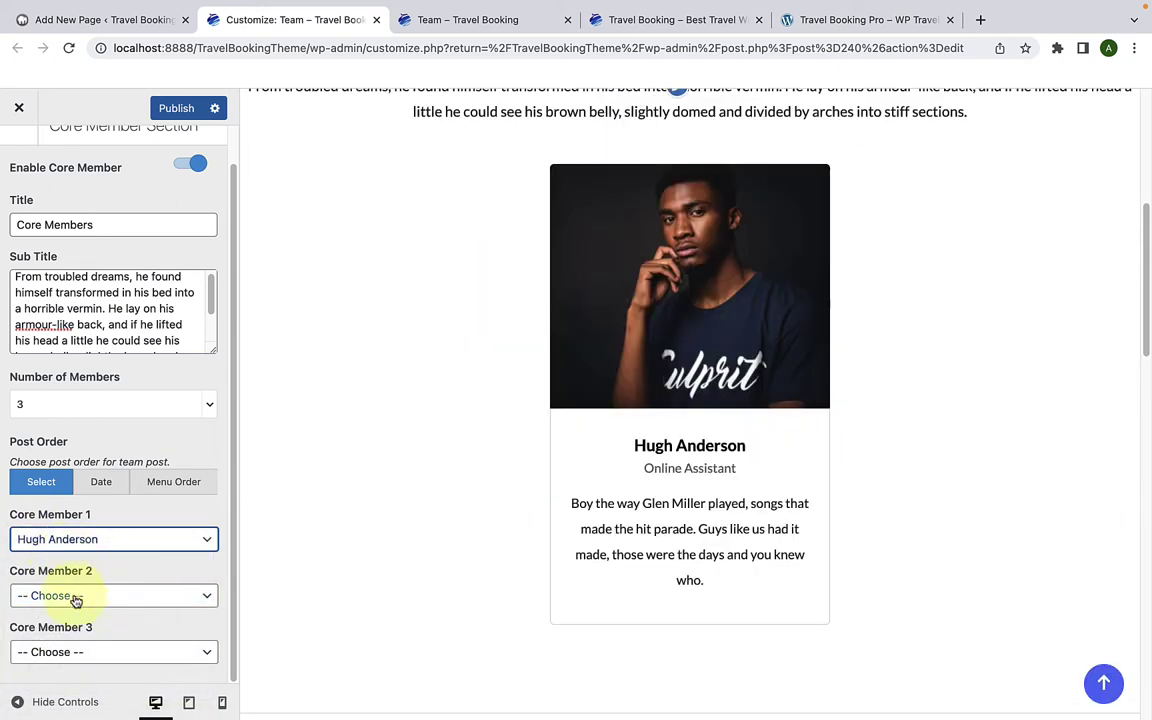
{"action": "left_click", "coordinate": [75, 597]}
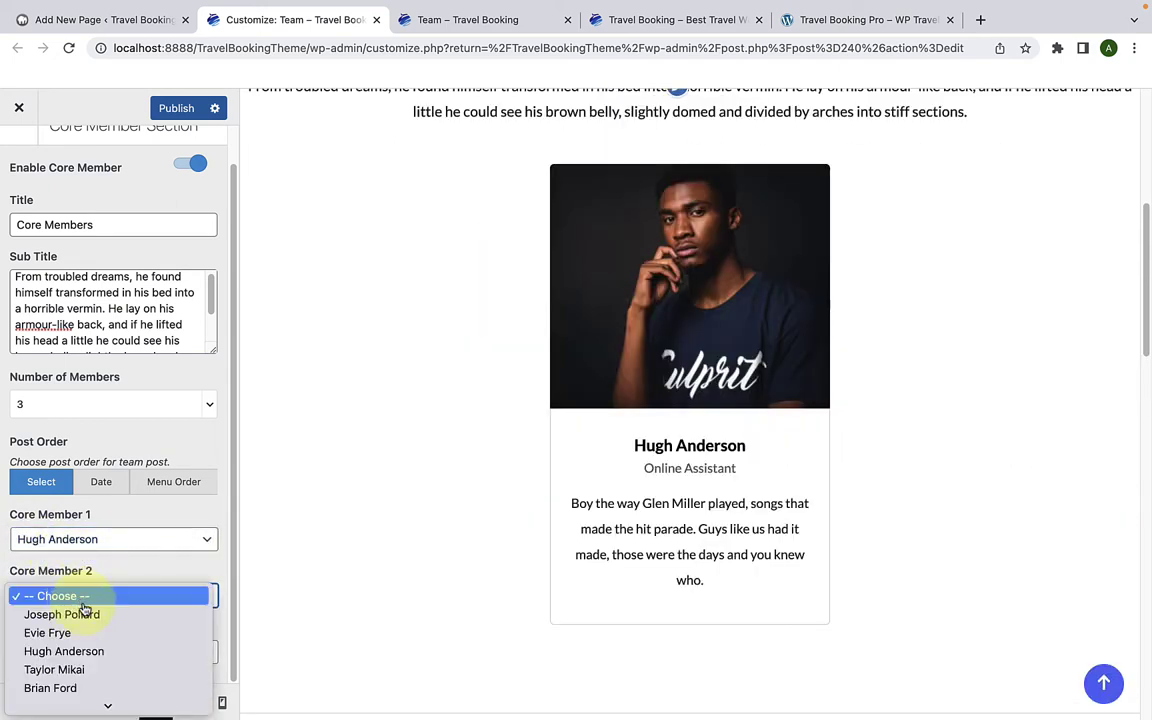
{"action": "scroll", "coordinate": [95, 640], "scroll_direction": "down", "scroll_amount": 1}
{"action": "left_click", "coordinate": [97, 684]}
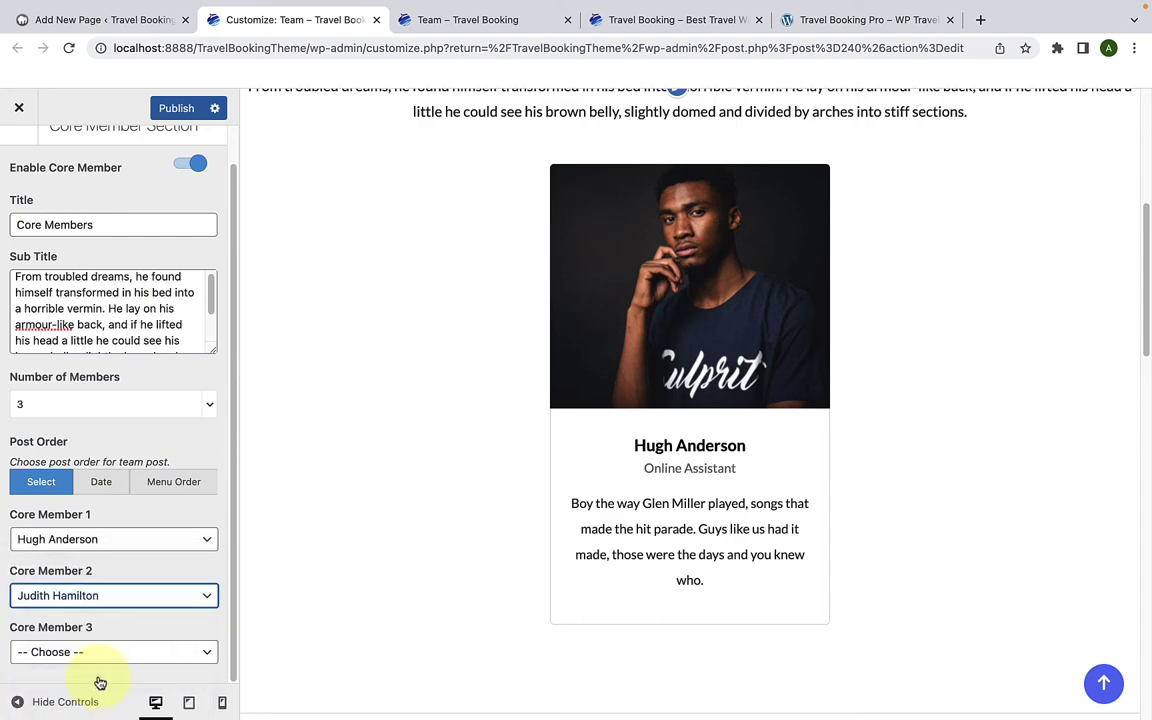
{"action": "left_click", "coordinate": [90, 648]}
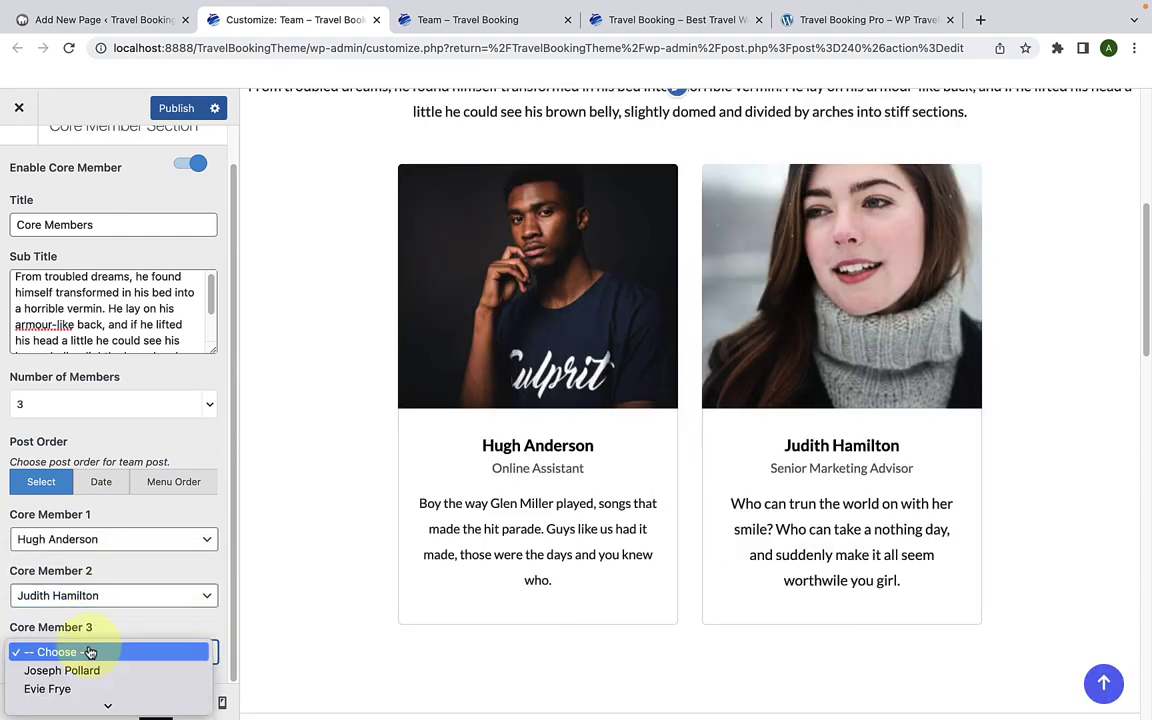
{"action": "scroll", "coordinate": [90, 660], "scroll_direction": "down", "scroll_amount": 3}
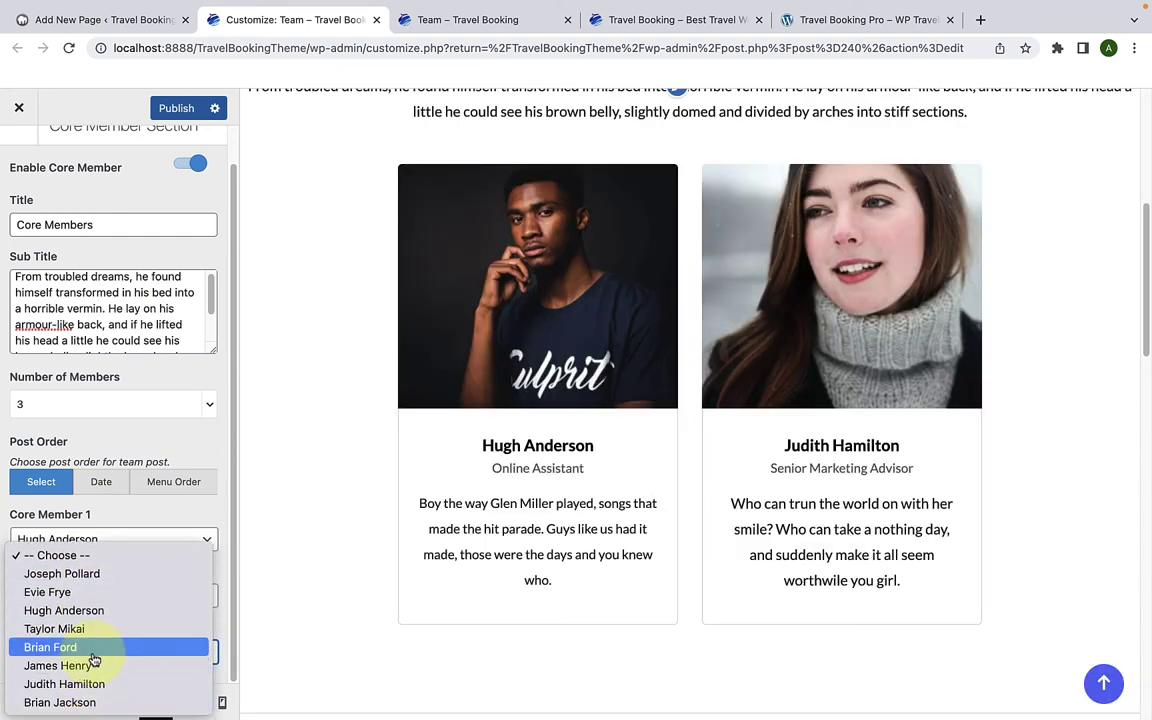
{"action": "left_click", "coordinate": [90, 634]}
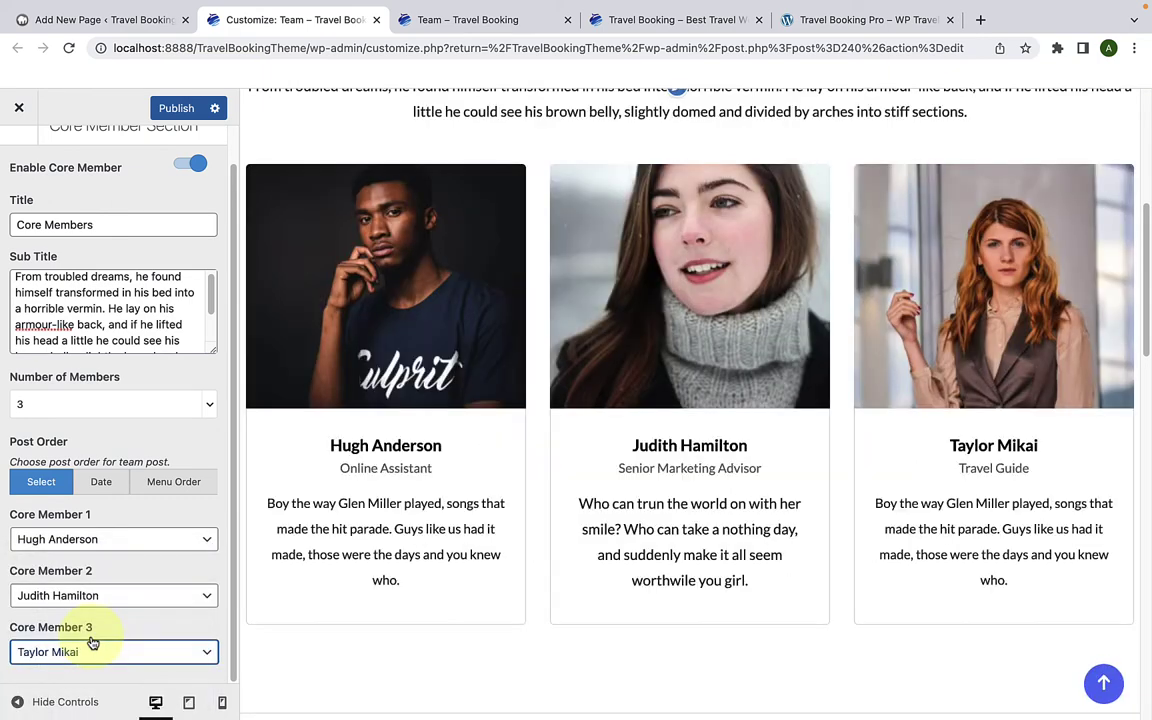
Step: Switch Core Members Post Order back to Menu Order, publish, and return to the sections list
{"action": "left_click", "coordinate": [175, 494]}
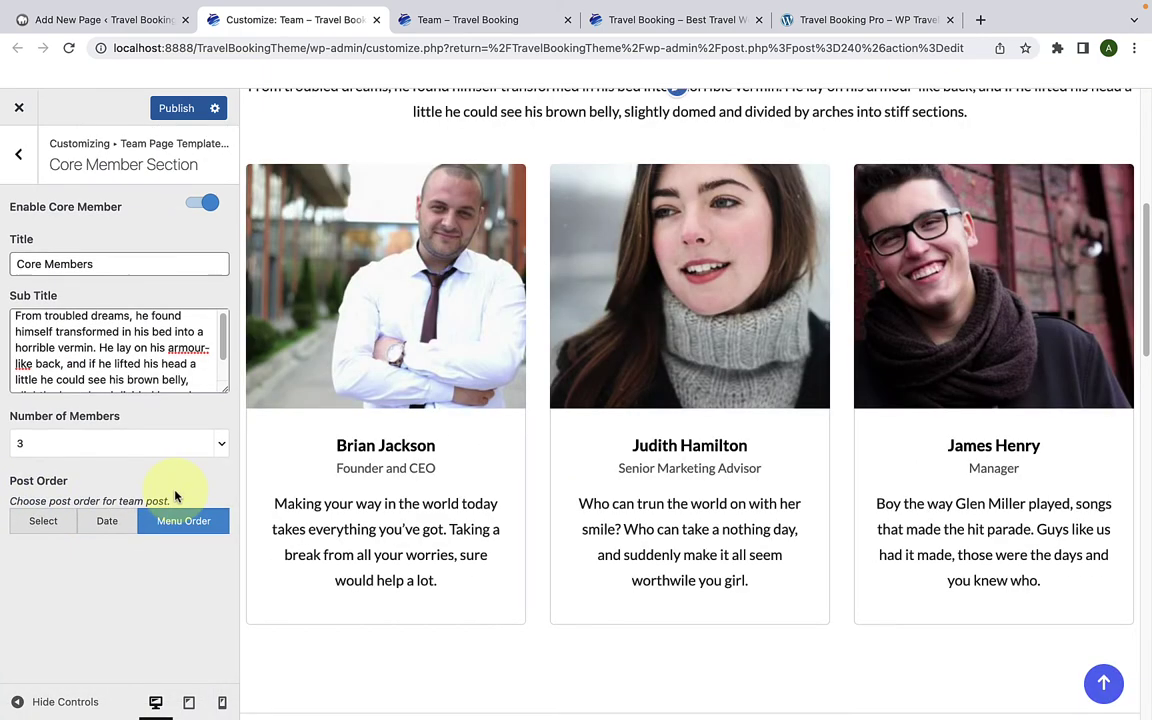
{"action": "left_click", "coordinate": [180, 112]}
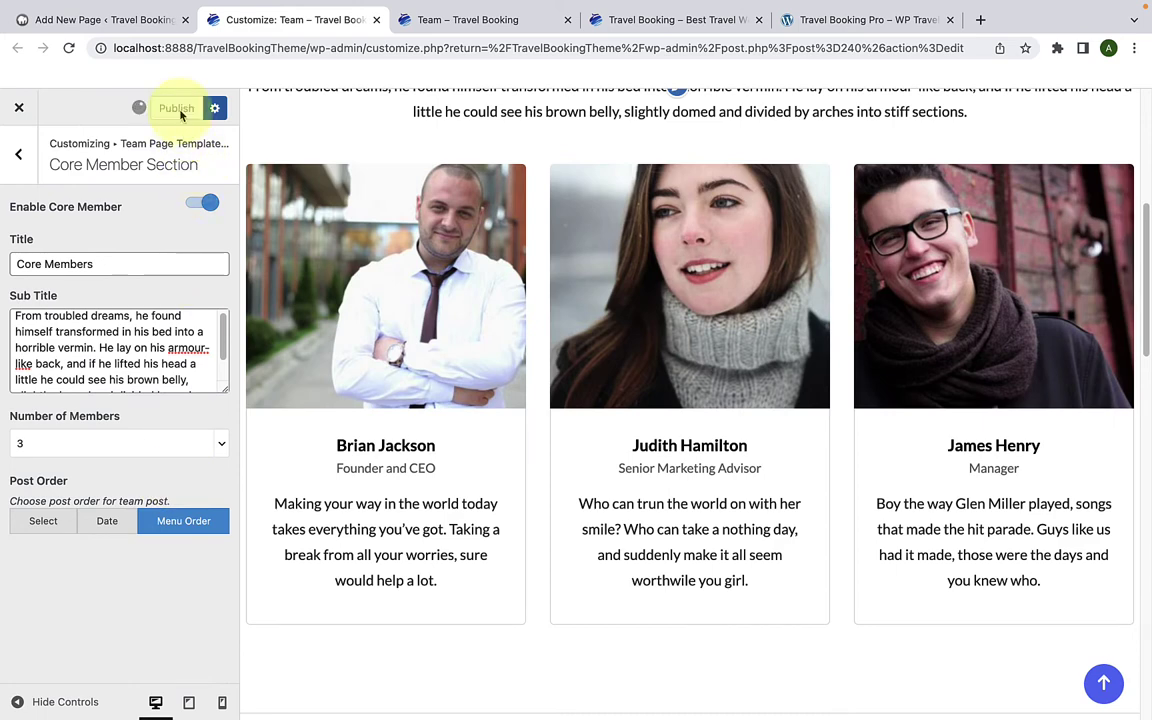
{"action": "left_click", "coordinate": [22, 157]}
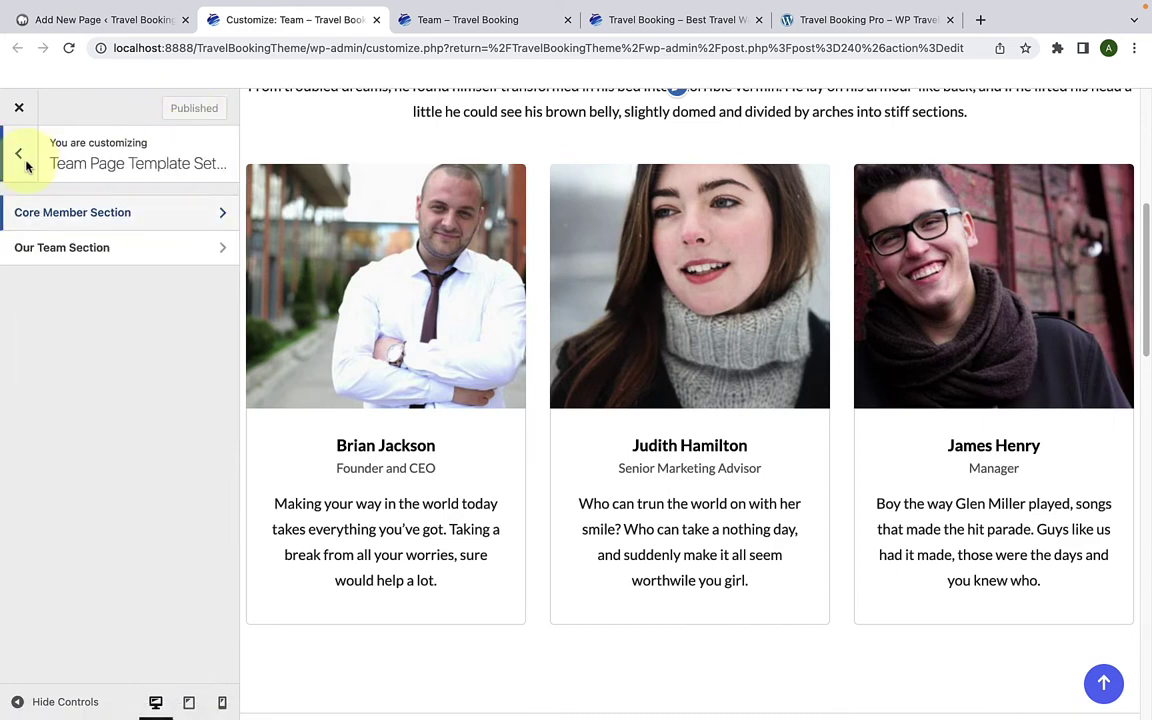
Step: Open the Our Team section settings and look over its title and subtitle
{"action": "left_click", "coordinate": [115, 262]}
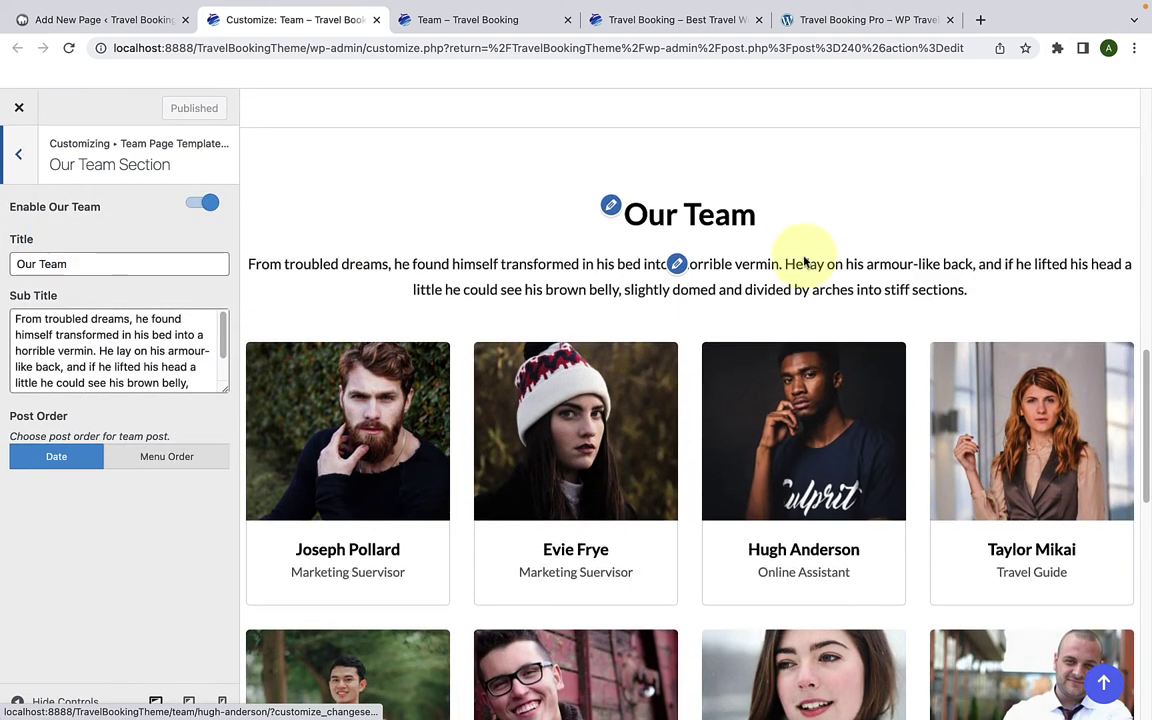
{"action": "left_click_drag", "start_coordinate": [16, 264], "coordinate": [135, 268]}
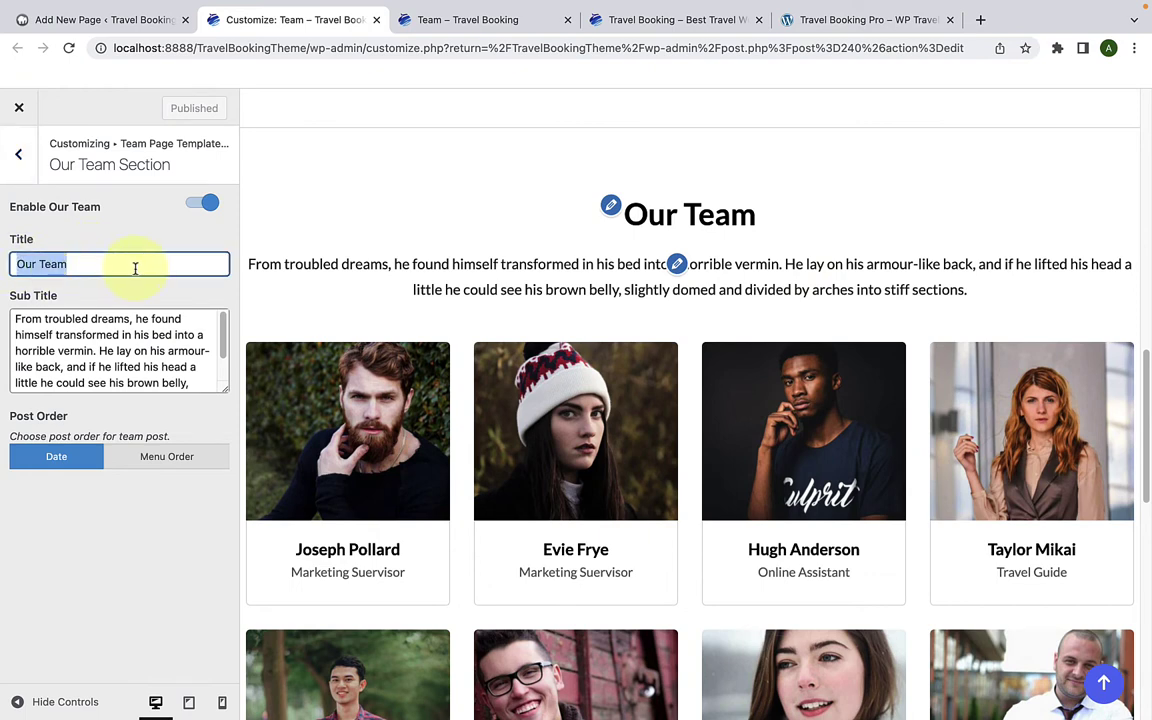
{"action": "left_click", "coordinate": [172, 267]}
{"action": "triple_click", "coordinate": [283, 265]}
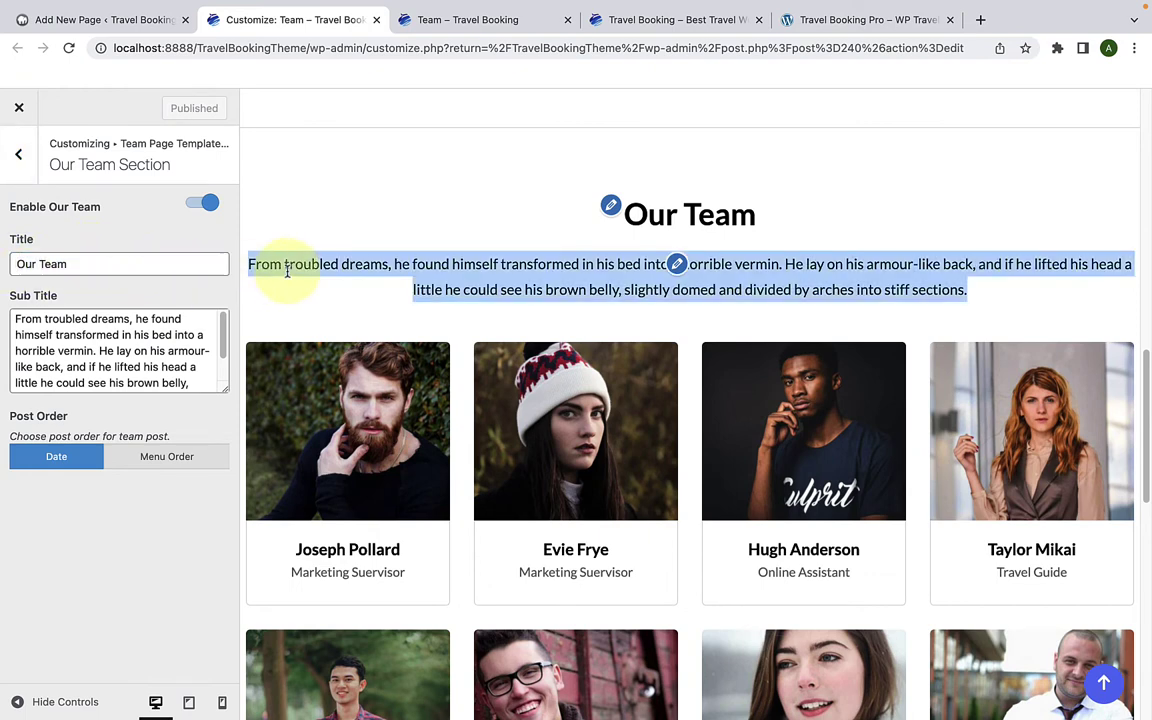
{"action": "left_click", "coordinate": [157, 341]}
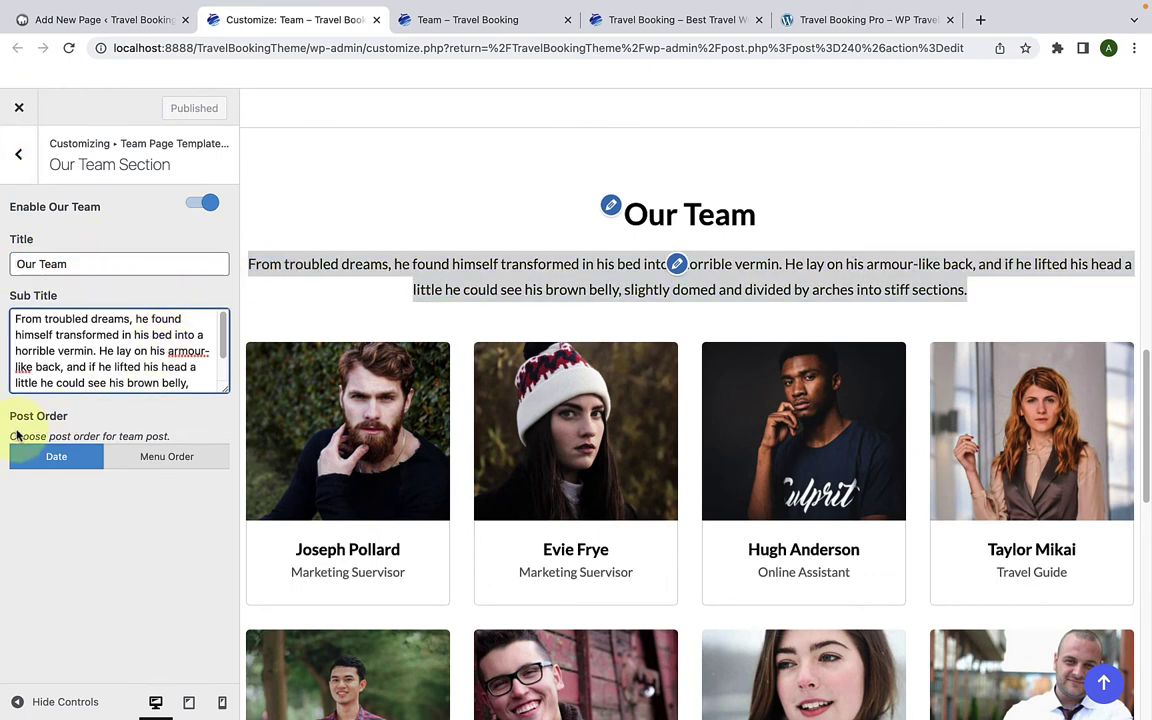
{"action": "scroll", "coordinate": [411, 477], "scroll_direction": "down", "scroll_amount": 3}
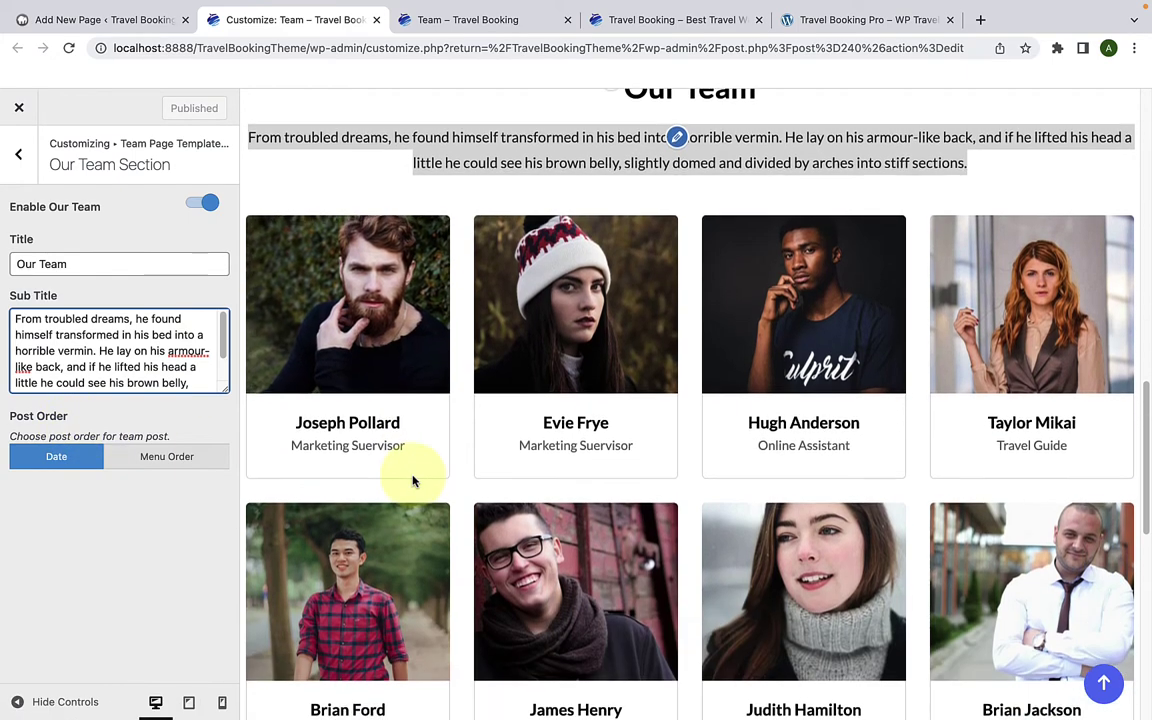
Step: Try Menu Order, set team Post Order to Date, publish, and go to the live Team page
{"action": "left_click", "coordinate": [181, 460]}
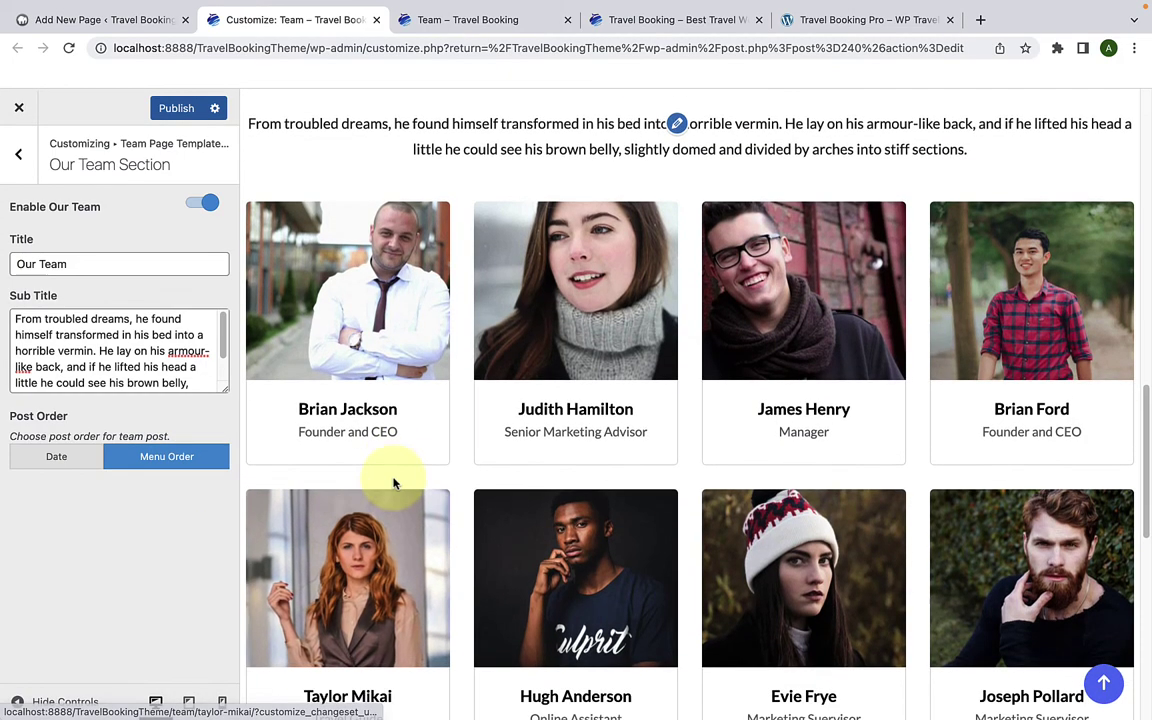
{"action": "left_click", "coordinate": [68, 461]}
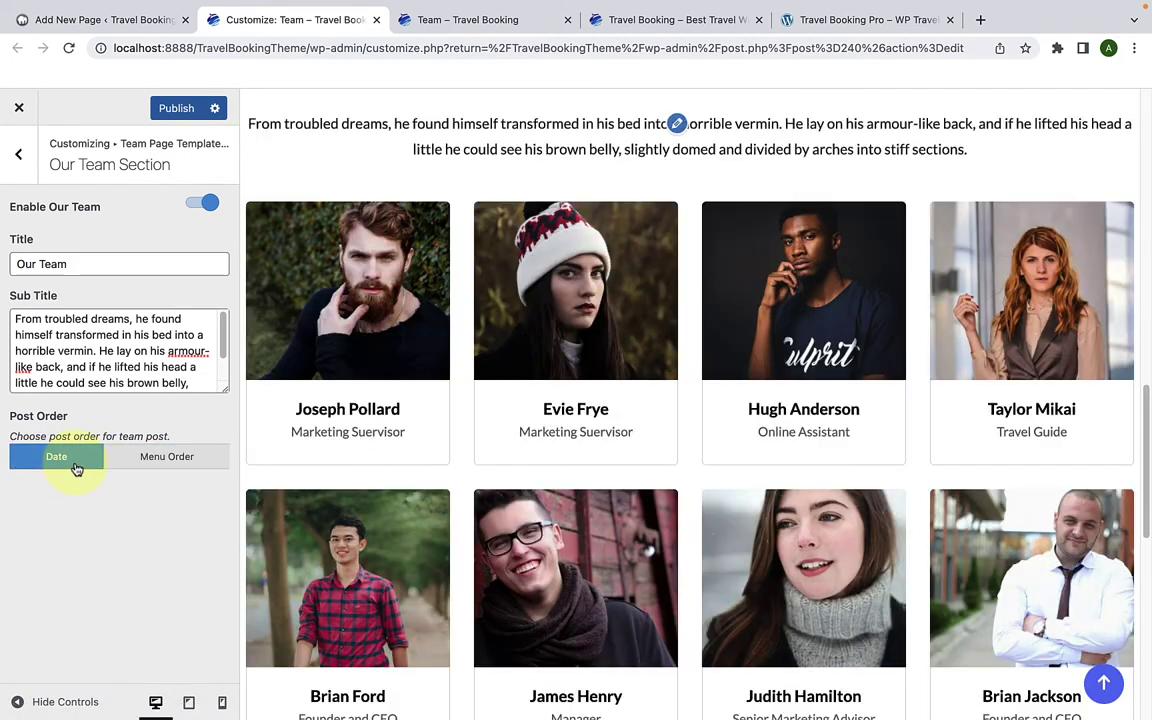
{"action": "left_click", "coordinate": [175, 109]}
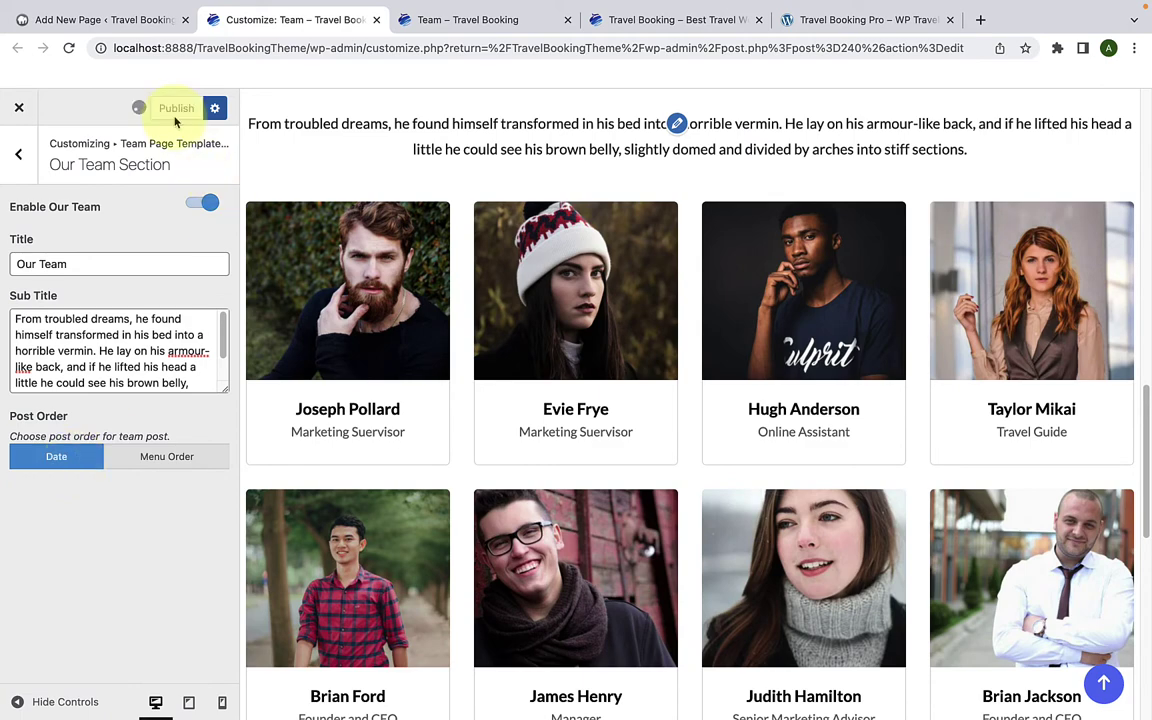
{"action": "left_click", "coordinate": [429, 20]}
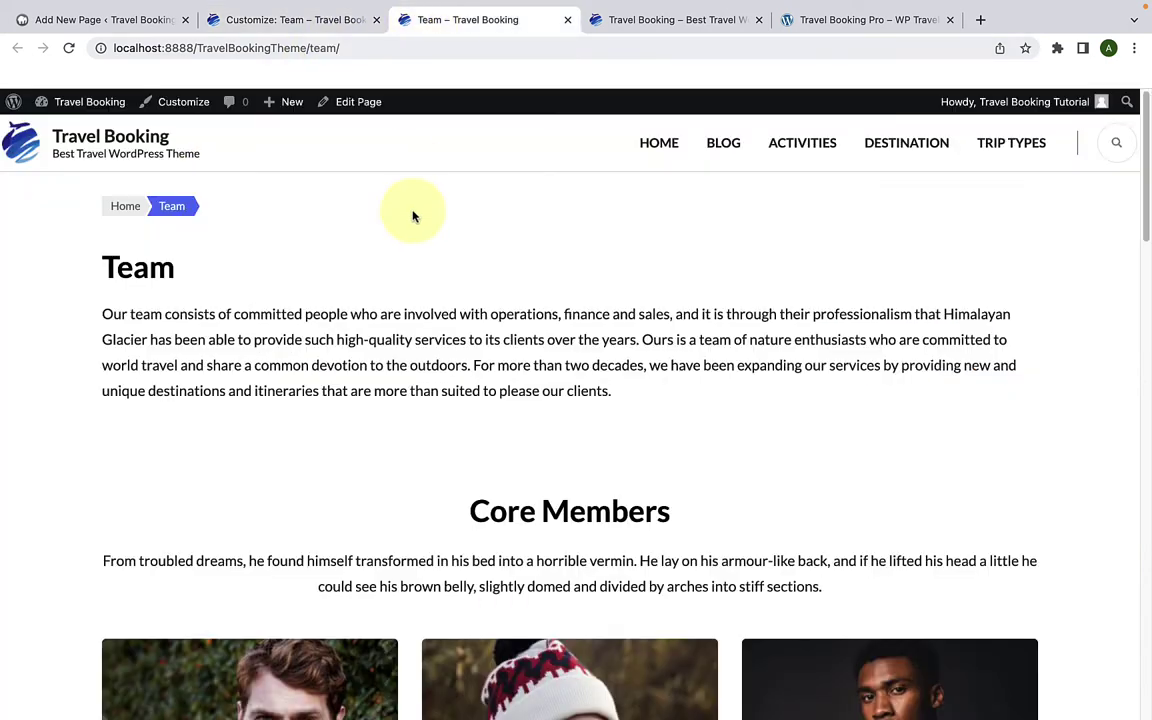
Step: Reload the live Team page, scroll to check the Our Team grid, then close it and return to the Customizer
{"action": "scroll", "coordinate": [434, 285], "scroll_direction": "down", "scroll_amount": 2}
{"action": "scroll", "coordinate": [434, 285], "scroll_direction": "down", "scroll_amount": 3}
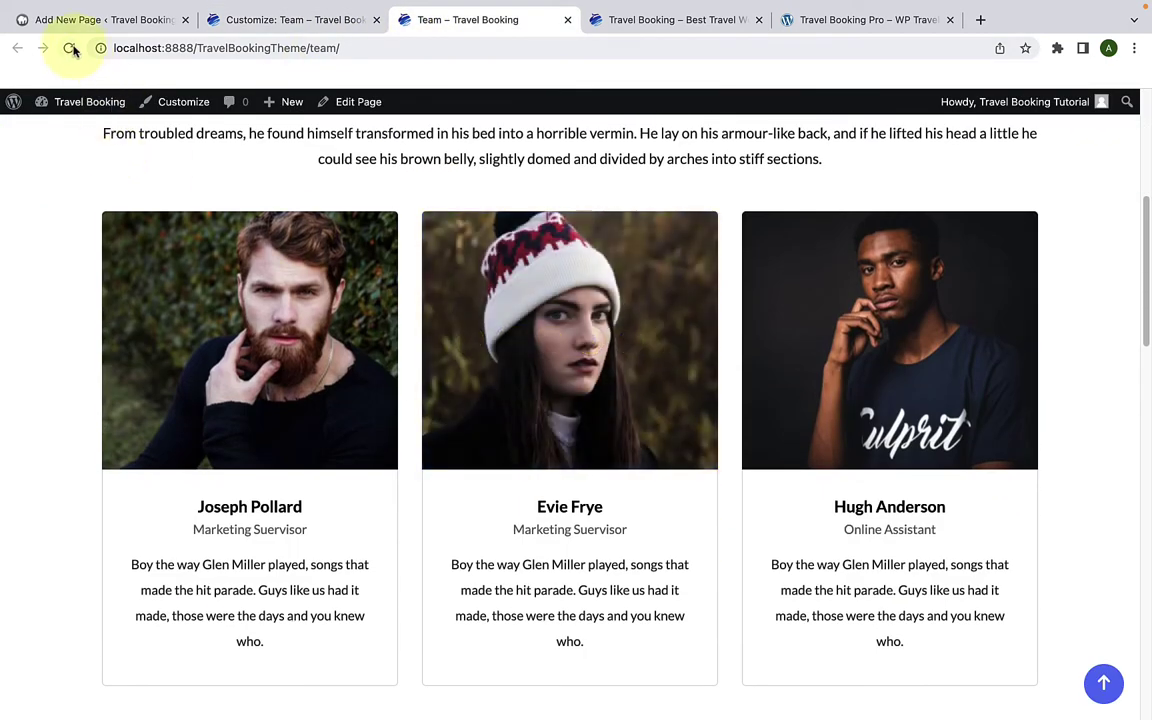
{"action": "left_click", "coordinate": [69, 48]}
{"action": "scroll", "coordinate": [303, 300], "scroll_direction": "up", "scroll_amount": 3}
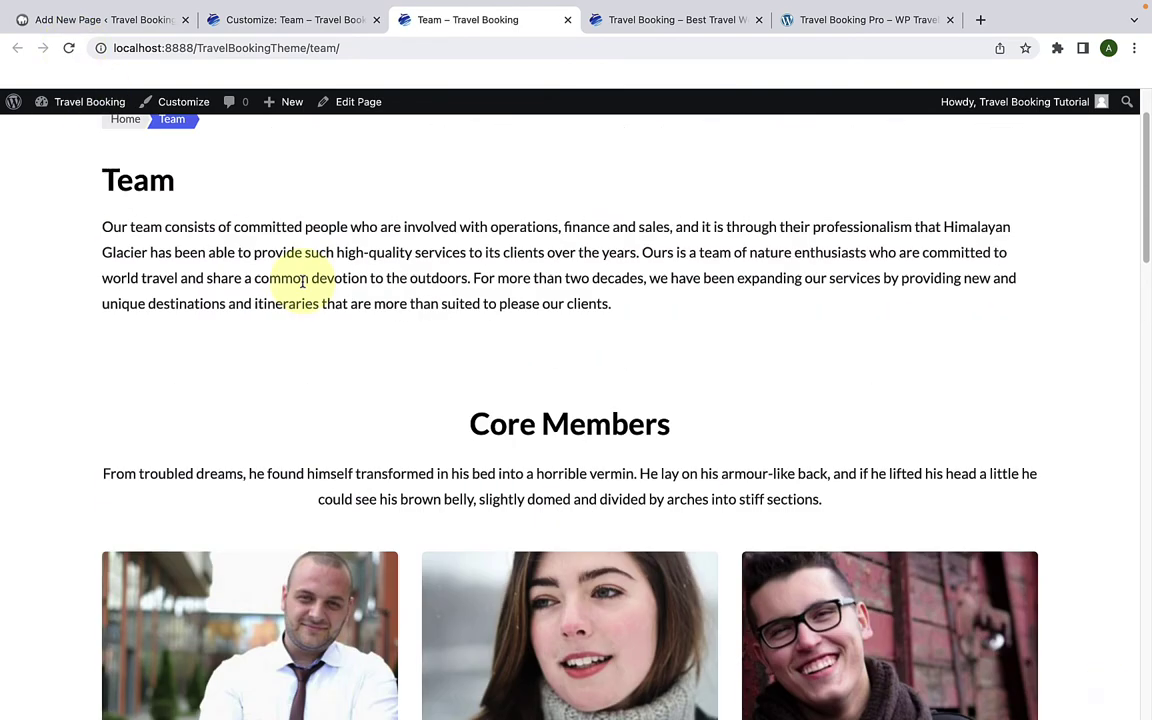
{"action": "scroll", "coordinate": [303, 300], "scroll_direction": "up", "scroll_amount": 1}
{"action": "scroll", "coordinate": [303, 326], "scroll_direction": "down", "scroll_amount": 15}
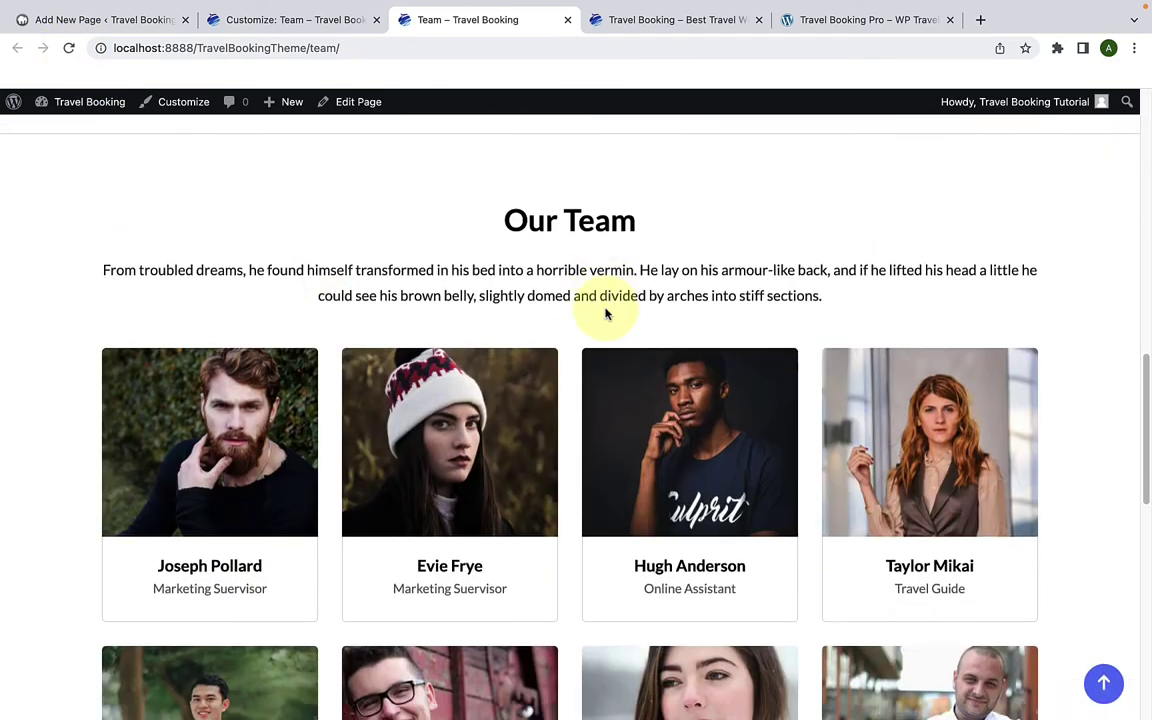
{"action": "scroll", "coordinate": [609, 318], "scroll_direction": "up", "scroll_amount": 10}
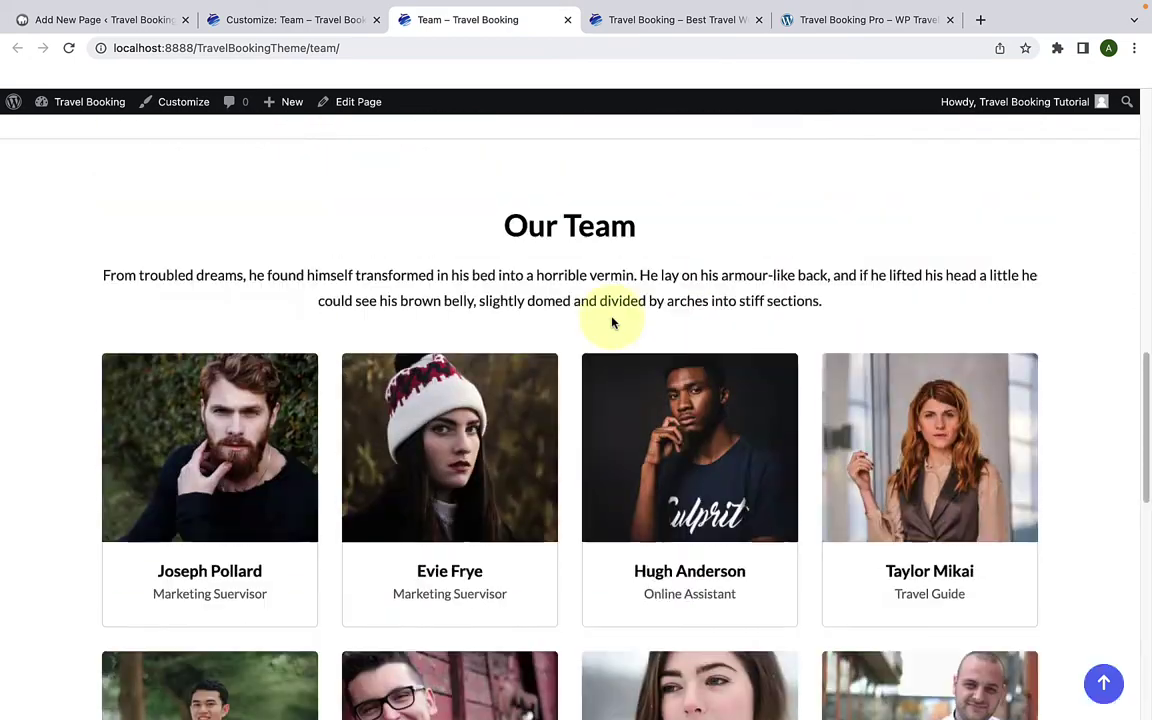
{"action": "scroll", "coordinate": [612, 320], "scroll_direction": "up", "scroll_amount": 5}
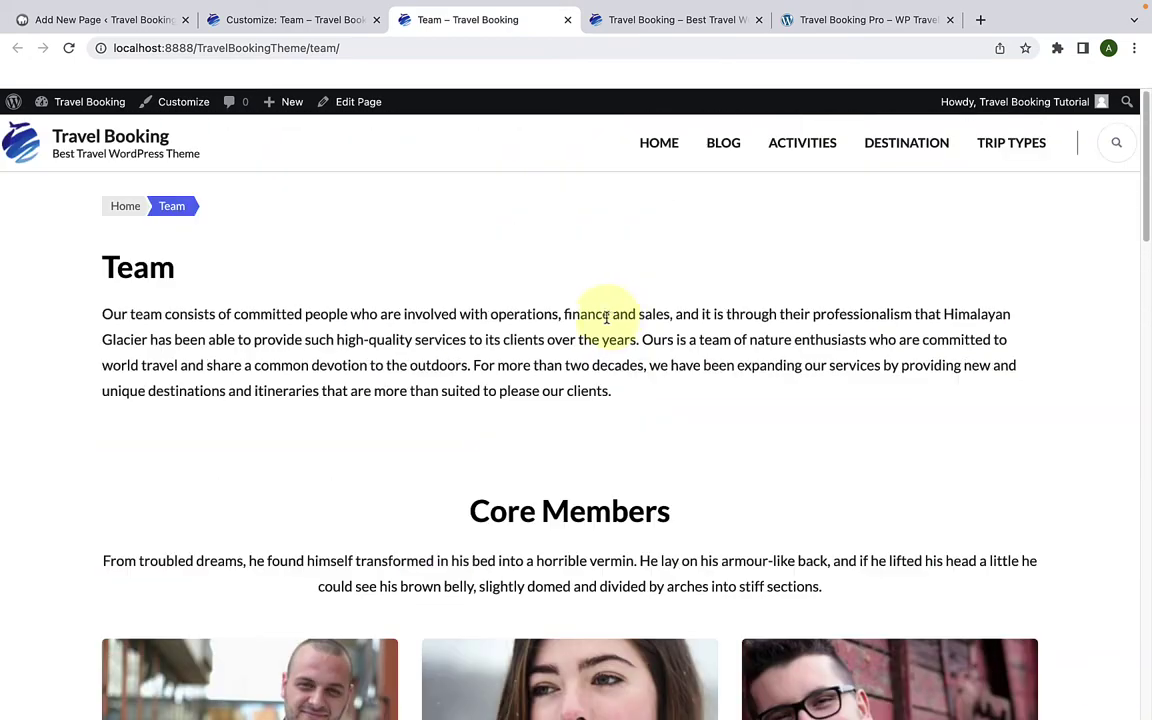
{"action": "left_click", "coordinate": [568, 20]}
{"action": "left_click", "coordinate": [306, 20]}
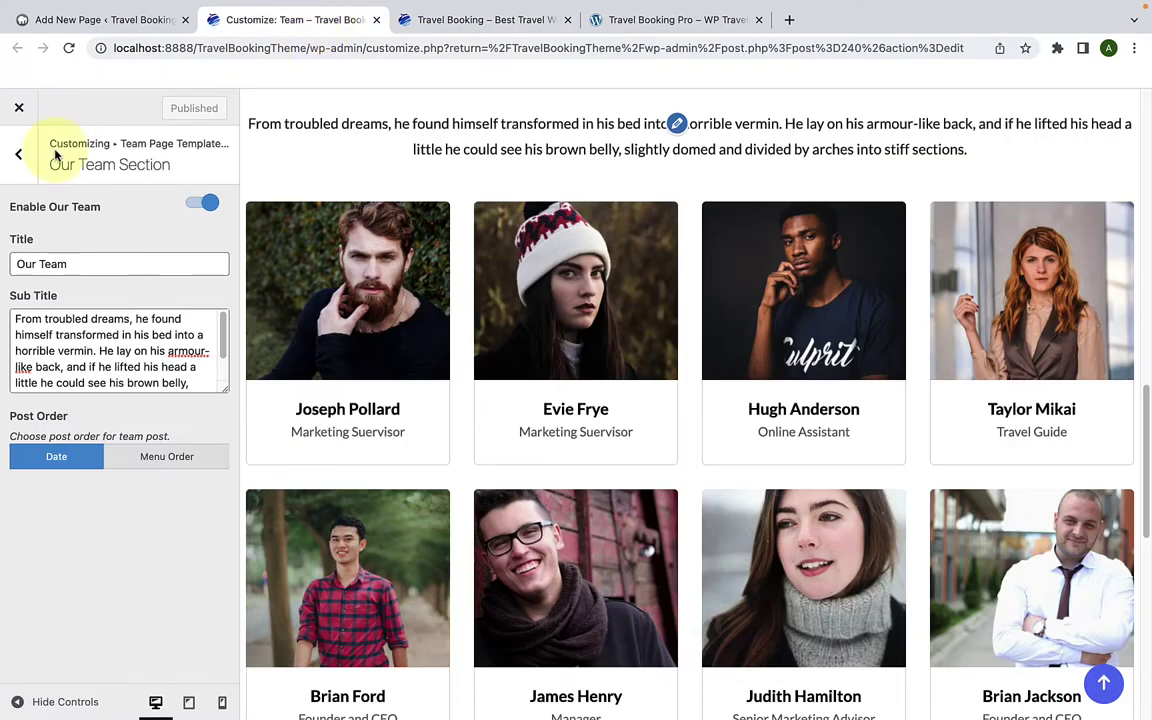
Step: Back out to the main sections, open Testimonial Template Settings, then switch to the Team page editor
{"action": "left_click", "coordinate": [18, 160]}
{"action": "left_click", "coordinate": [20, 160]}
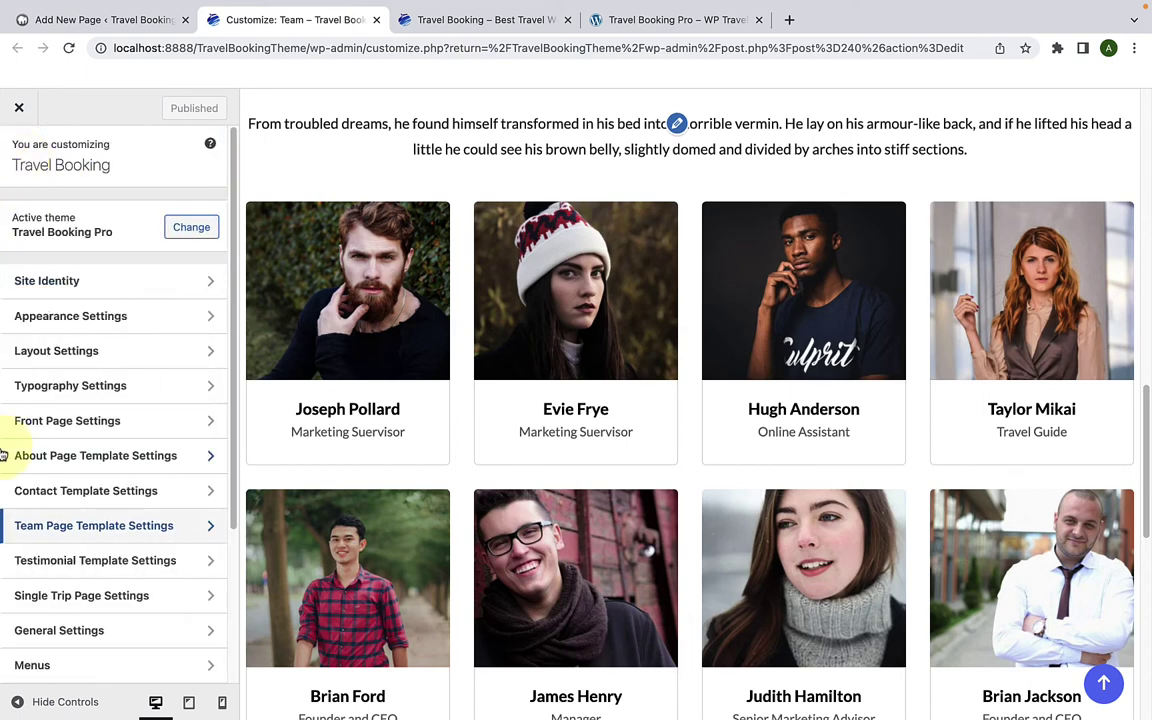
{"action": "scroll", "coordinate": [30, 578], "scroll_direction": "down", "scroll_amount": 3}
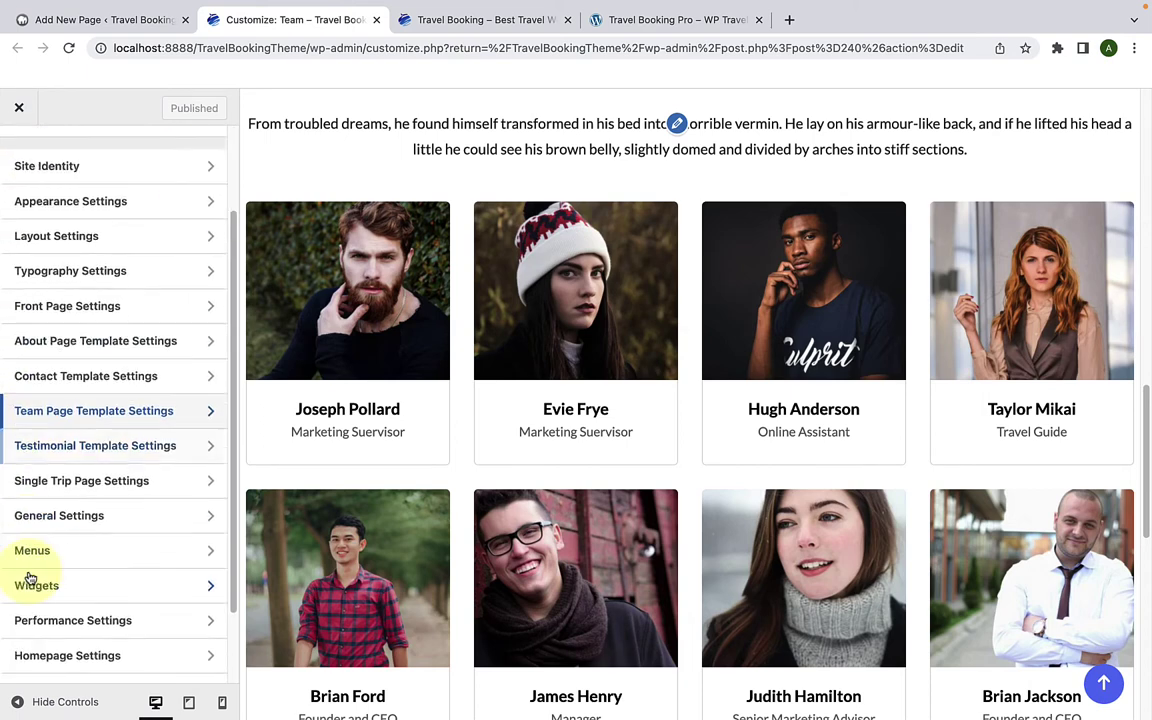
{"action": "left_click", "coordinate": [151, 430]}
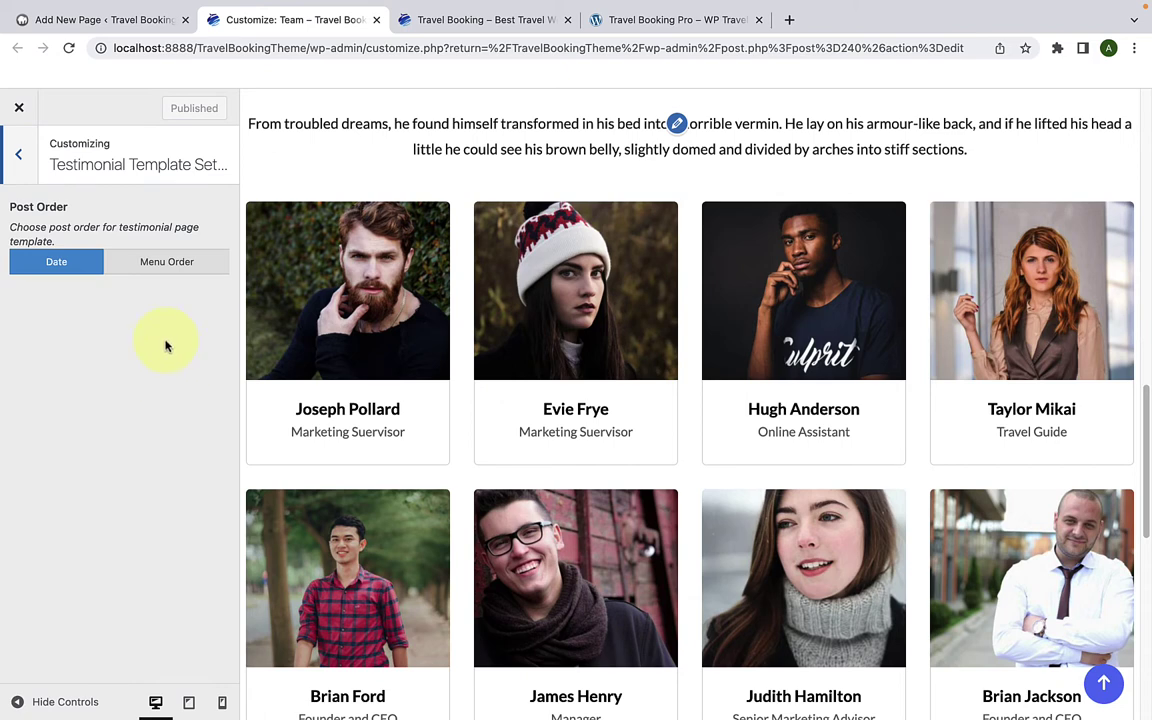
{"action": "left_click", "coordinate": [116, 21]}
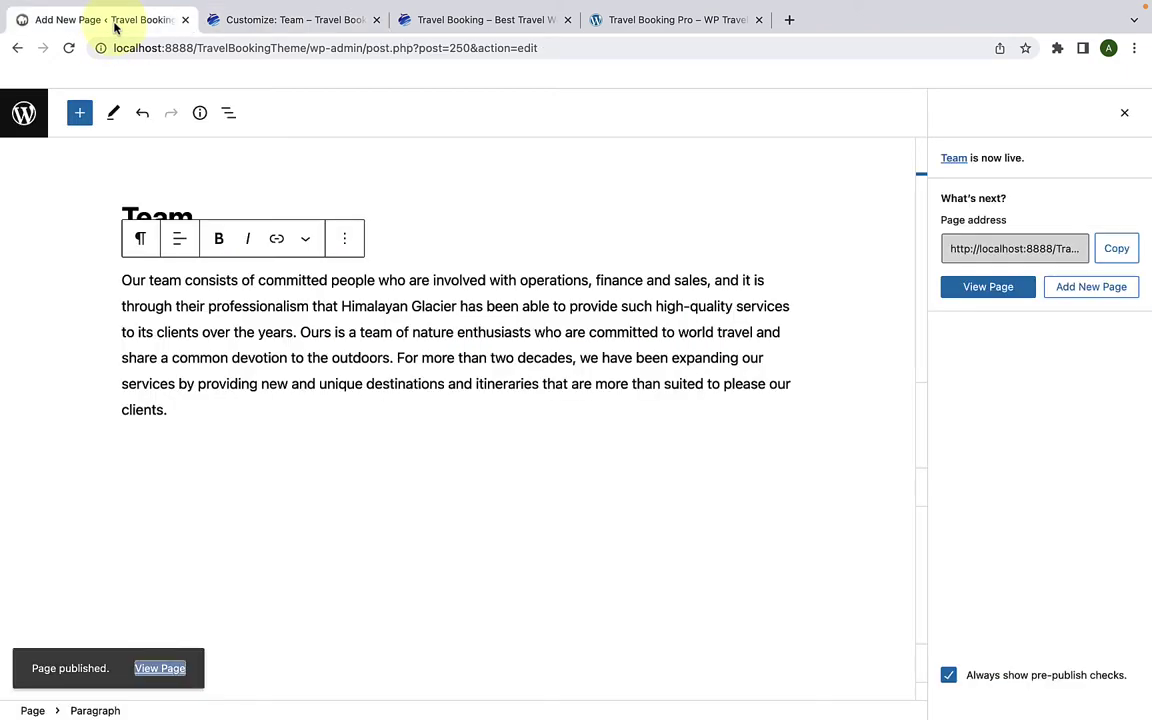
Step: Start a new page titled Testimonials with the intro sentence pasted as its first paragraph
{"action": "left_click", "coordinate": [14, 49]}
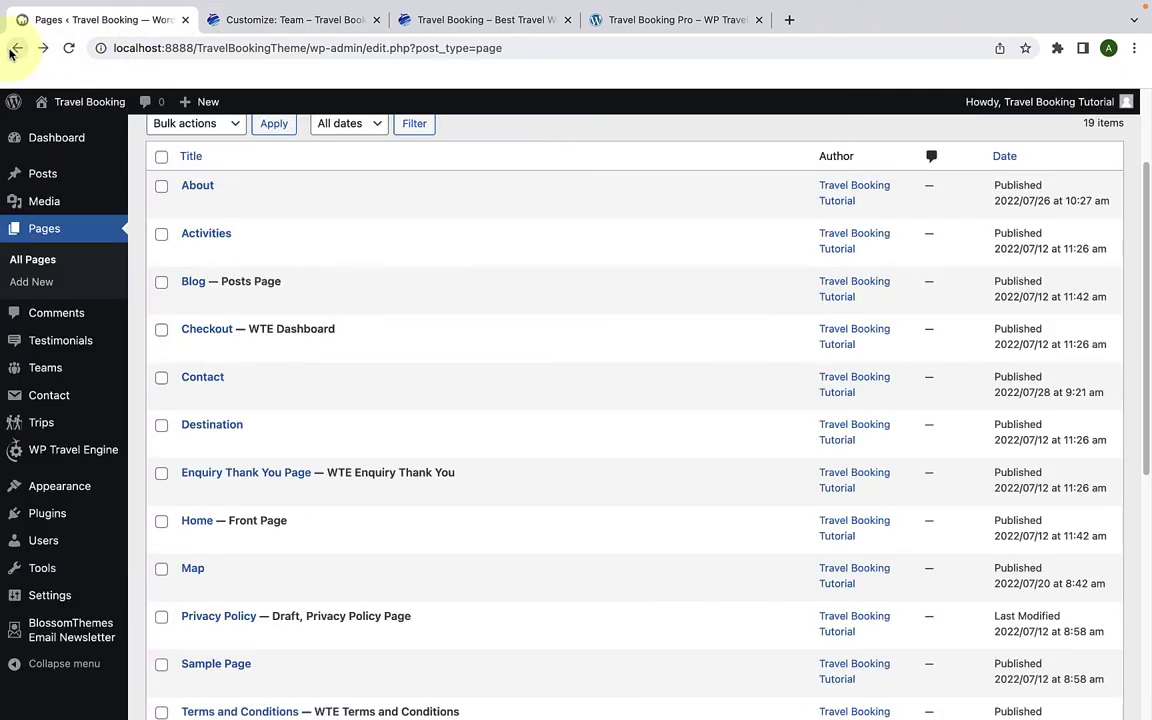
{"action": "left_click", "coordinate": [44, 287]}
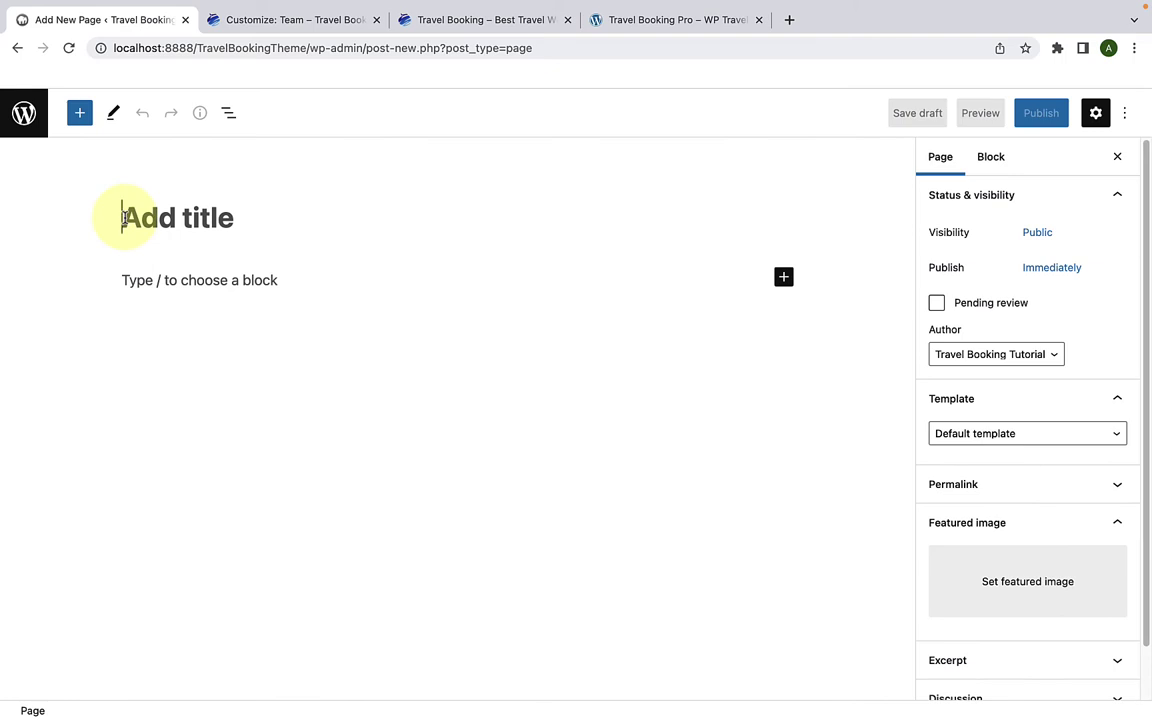
{"action": "left_click", "coordinate": [125, 218]}
{"action": "type", "text": "T"}
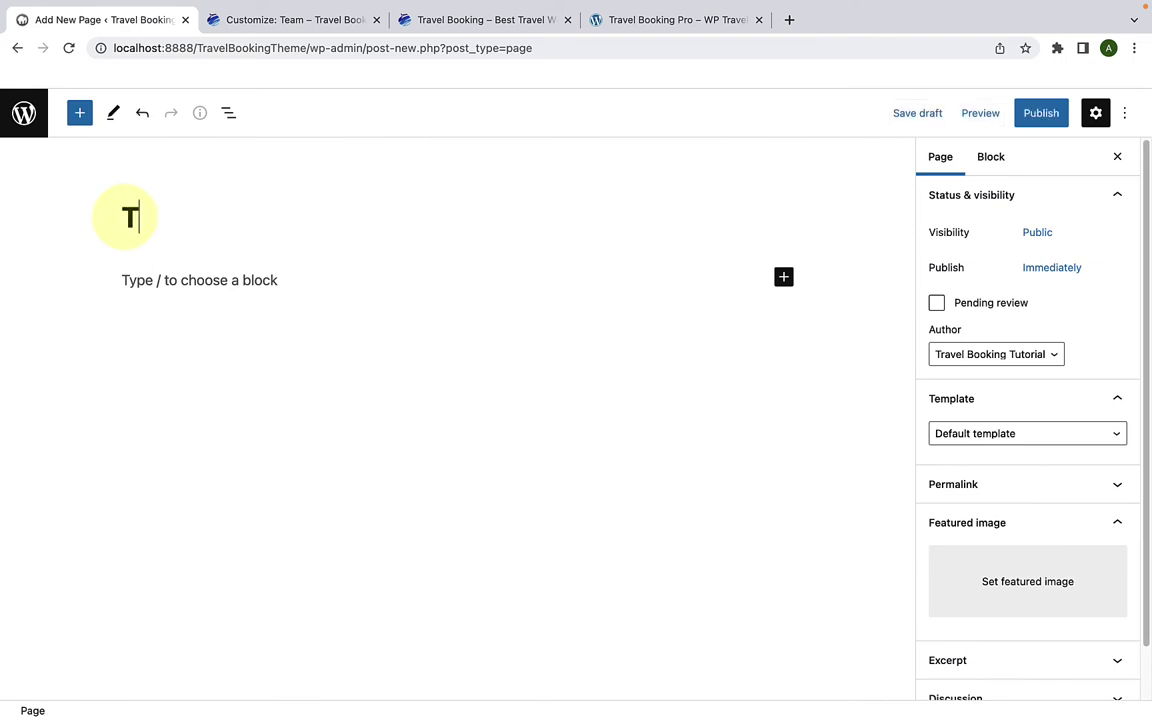
{"action": "type", "text": "estimo"}
{"action": "type", "text": "nials"}
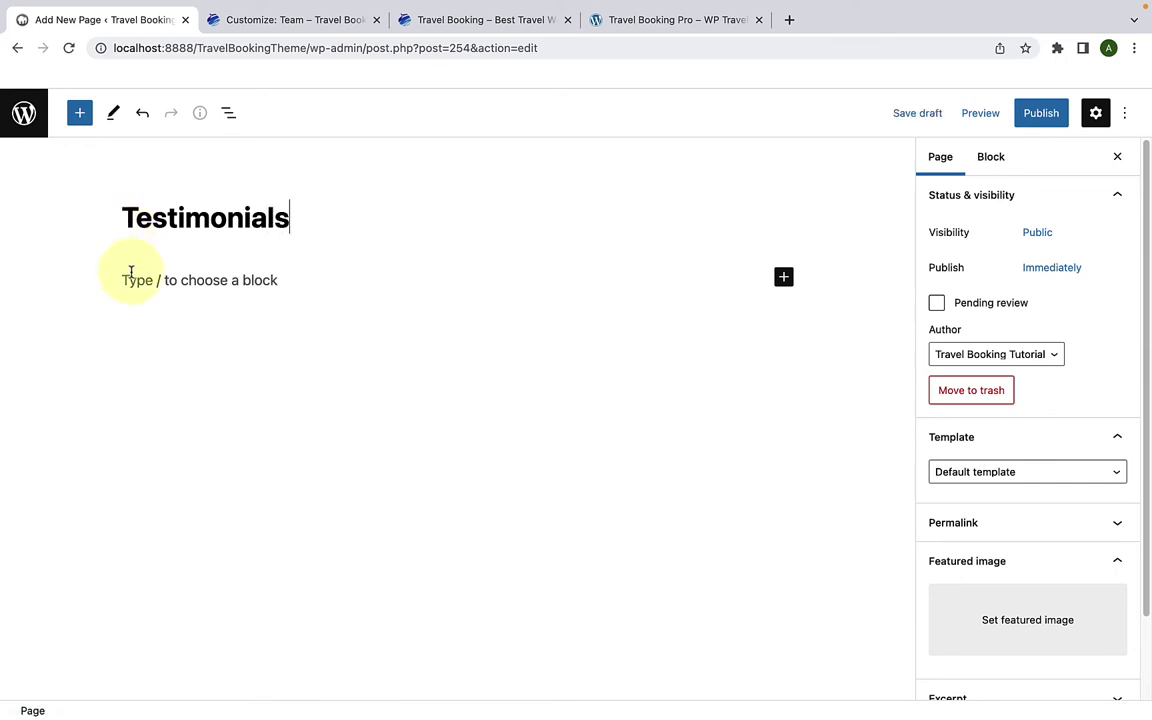
{"action": "left_click", "coordinate": [128, 277]}
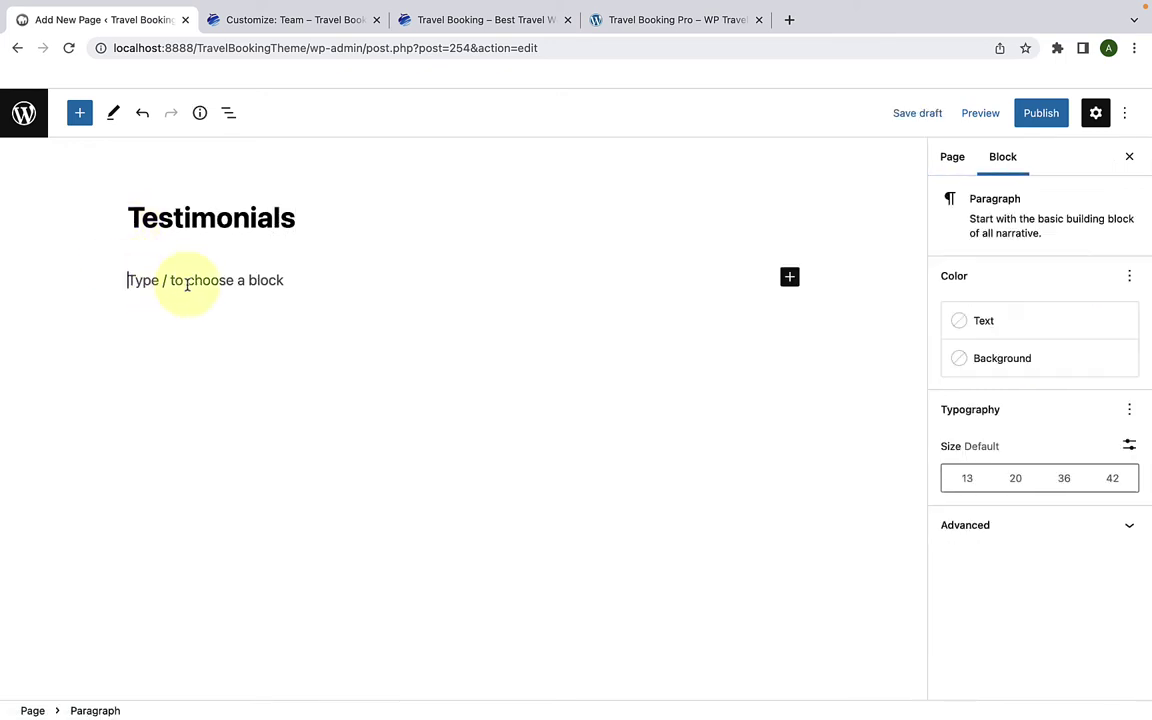
{"action": "type", "text": "You don't have to believe what we say. Just read what our clients have to say."}
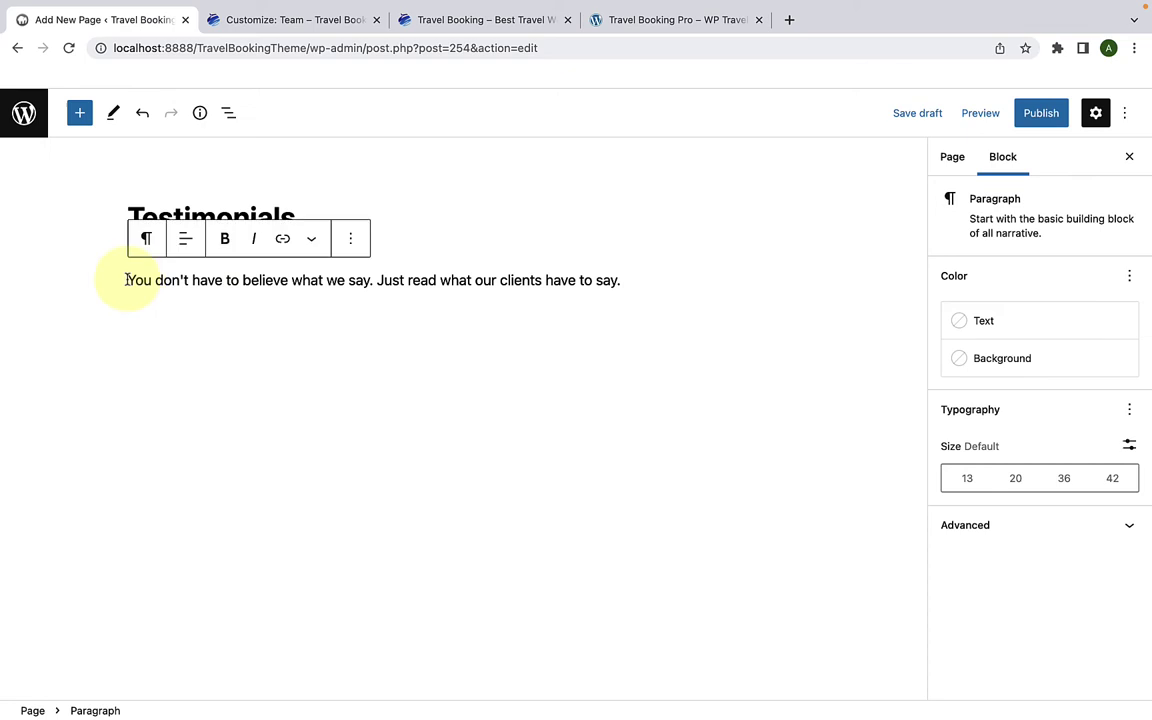
Step: Assign the Testimonial Template, publish the page, and open it in a new tab
{"action": "left_click", "coordinate": [953, 160]}
{"action": "scroll", "coordinate": [986, 464], "scroll_direction": "down", "scroll_amount": 1}
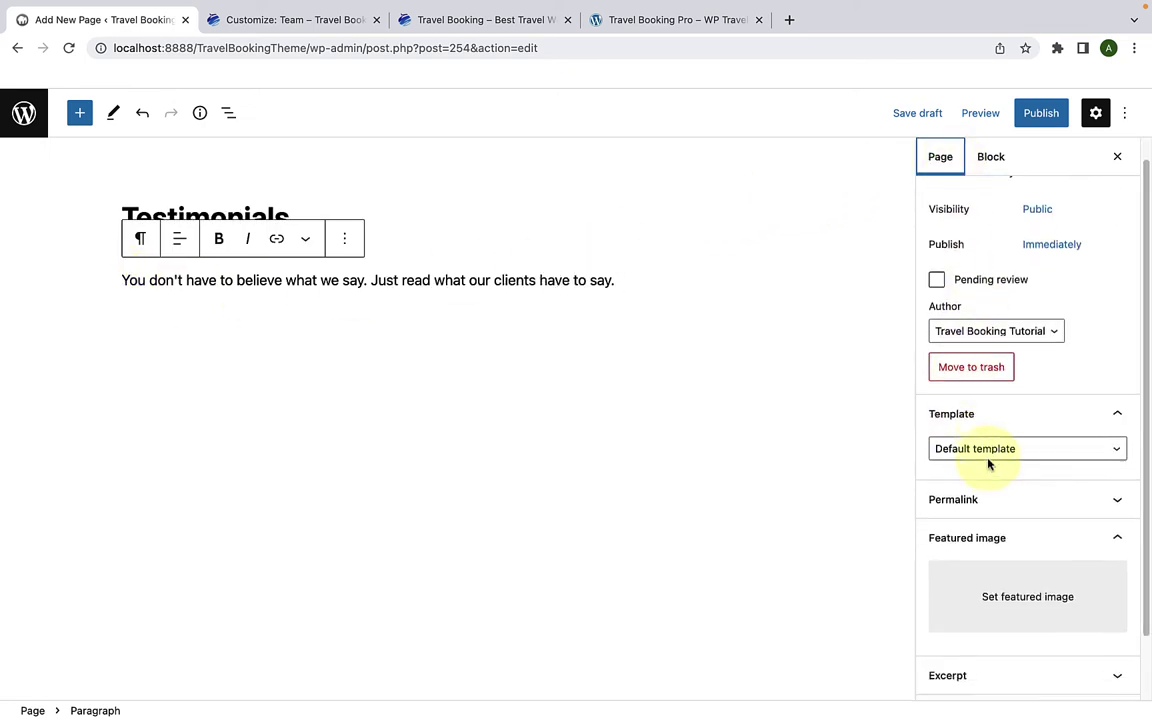
{"action": "left_click", "coordinate": [1017, 448]}
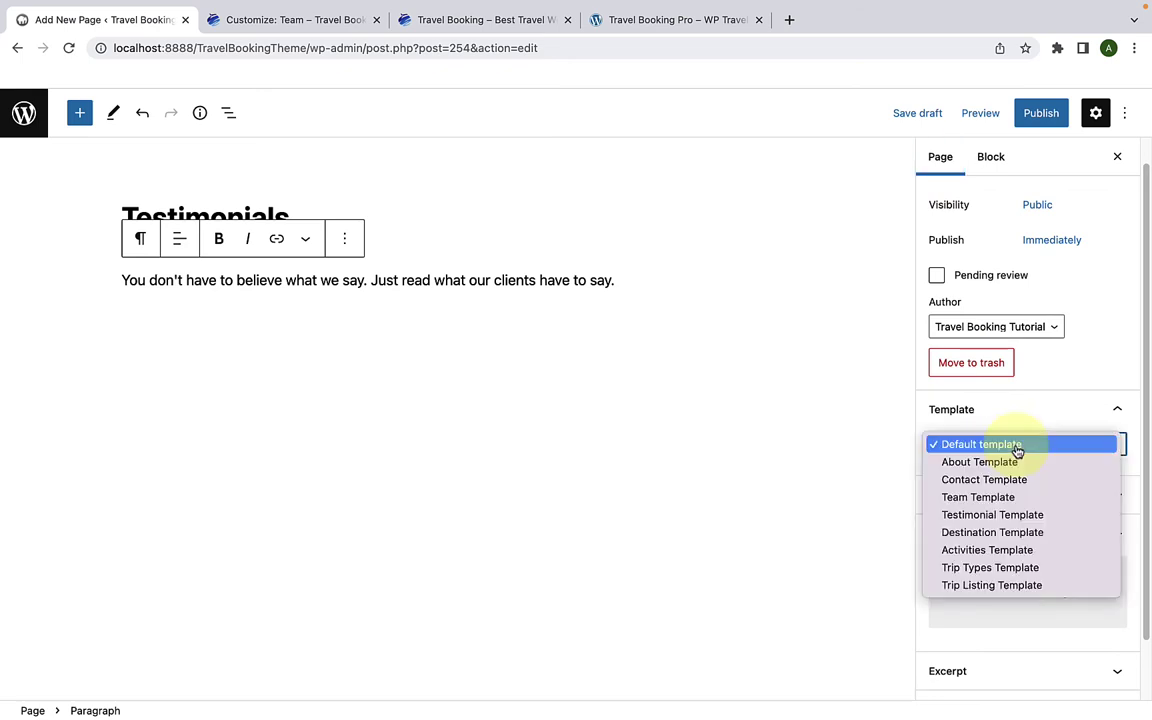
{"action": "left_click", "coordinate": [994, 516]}
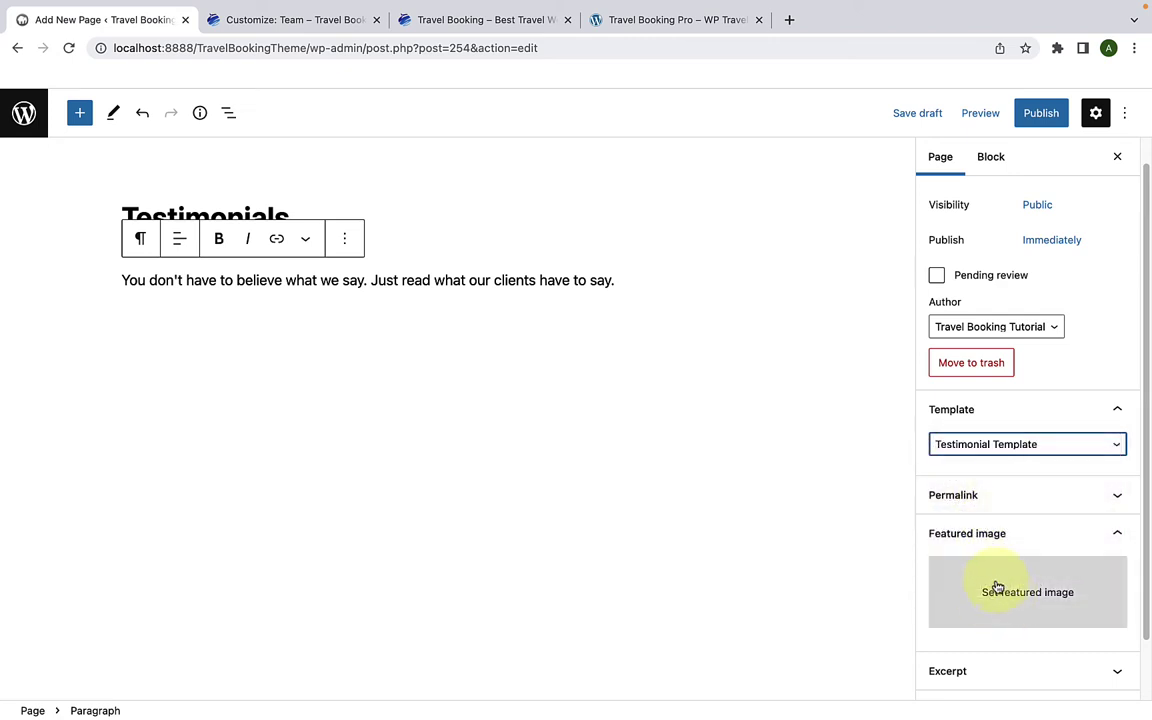
{"action": "left_click", "coordinate": [1041, 115]}
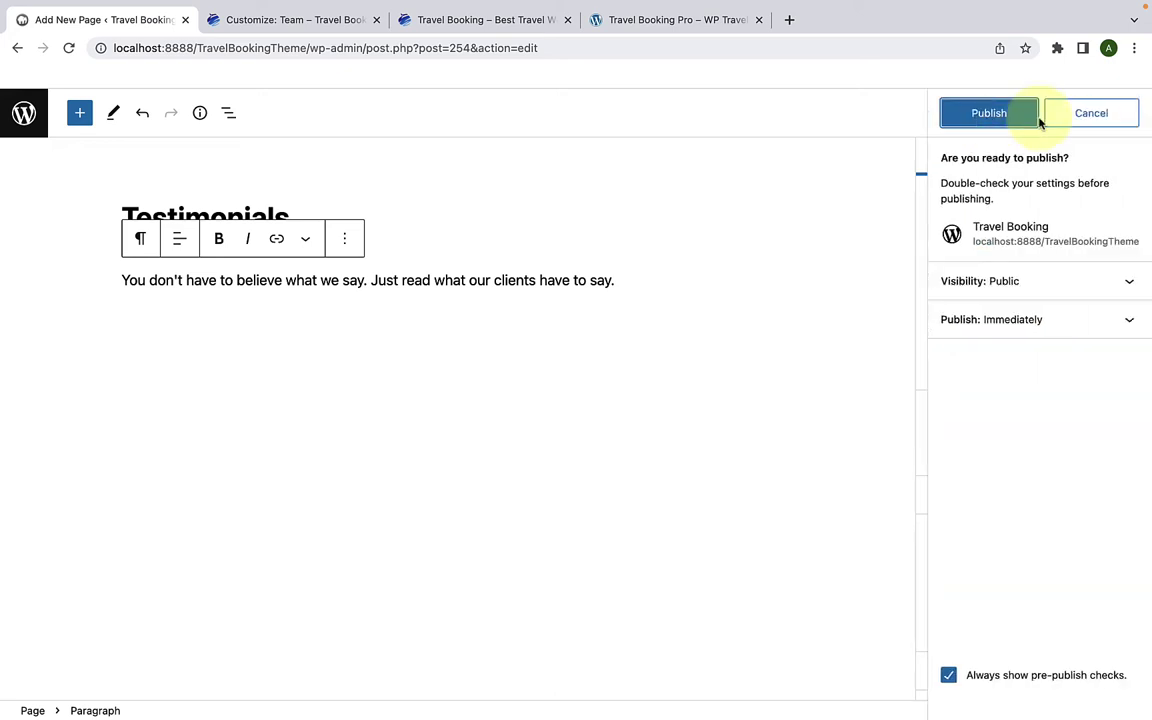
{"action": "left_click", "coordinate": [1007, 119]}
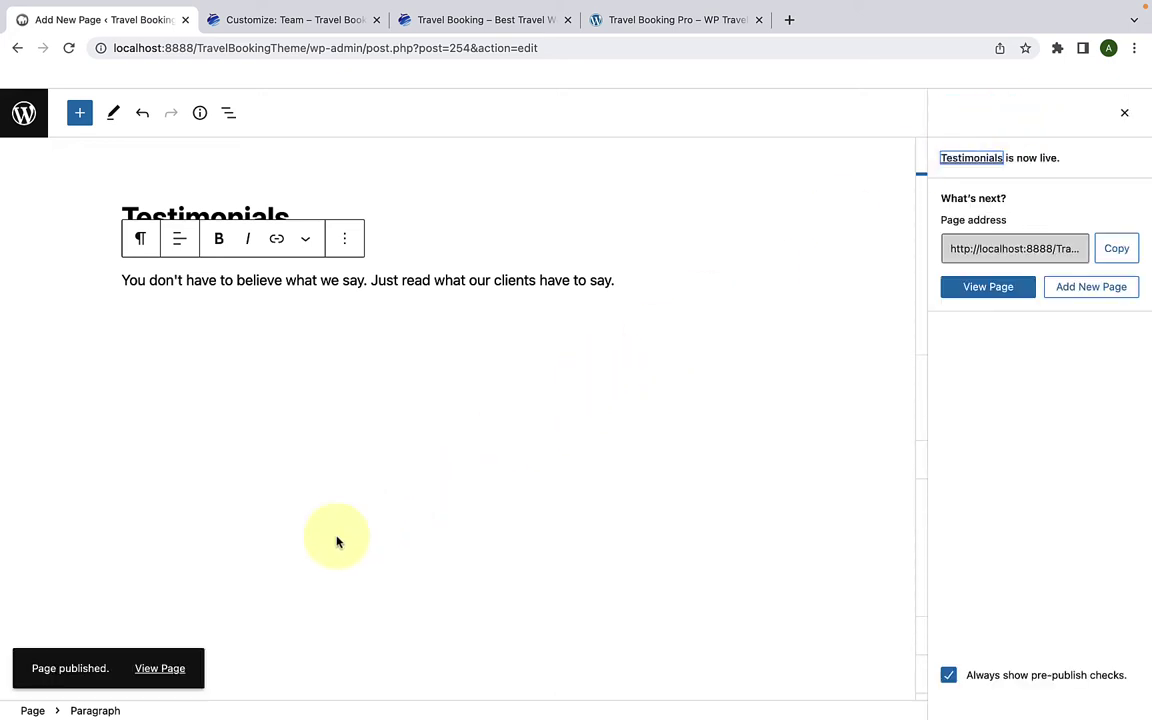
{"action": "right_click", "coordinate": [175, 676]}
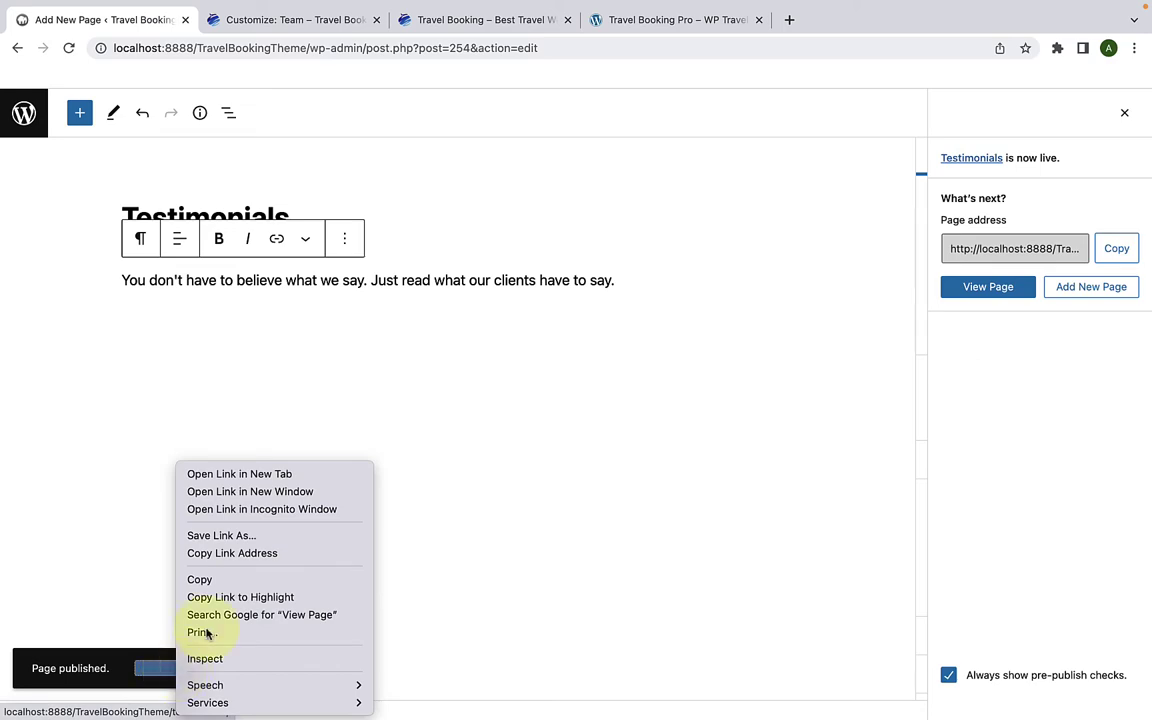
{"action": "left_click", "coordinate": [247, 476]}
Step: Scroll through the live Testimonials page, then return to the Customizer tab and move it to second place
{"action": "left_click", "coordinate": [270, 30]}
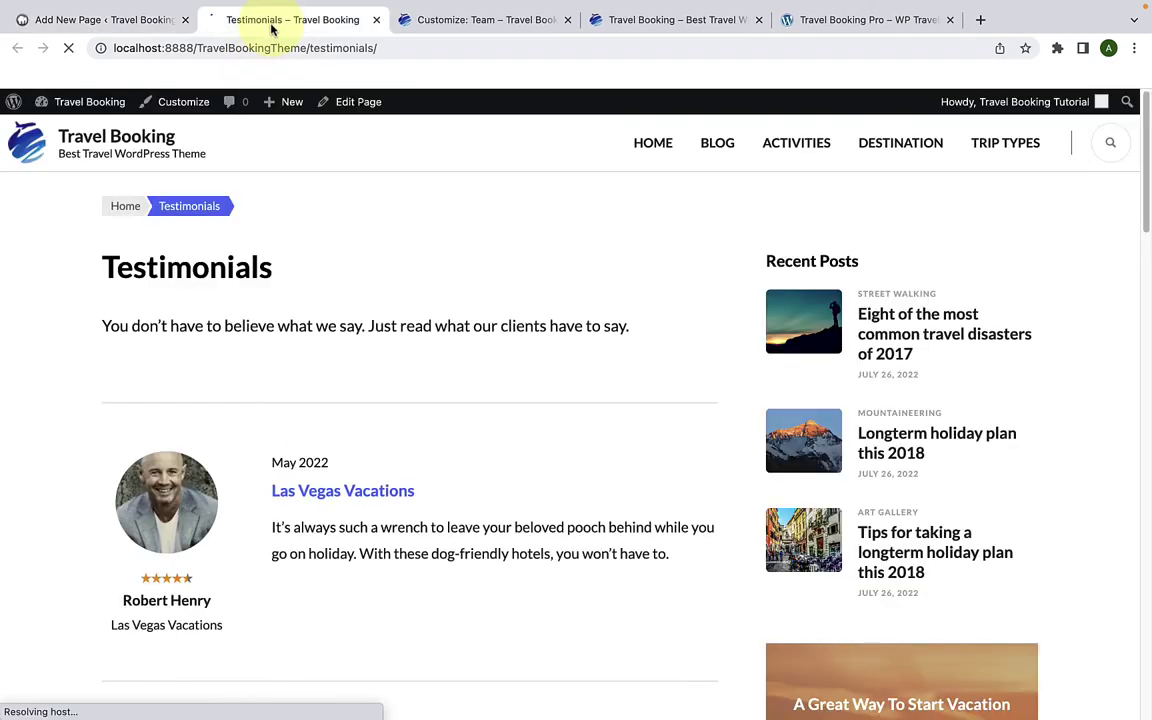
{"action": "scroll", "coordinate": [322, 355], "scroll_direction": "down", "scroll_amount": 5}
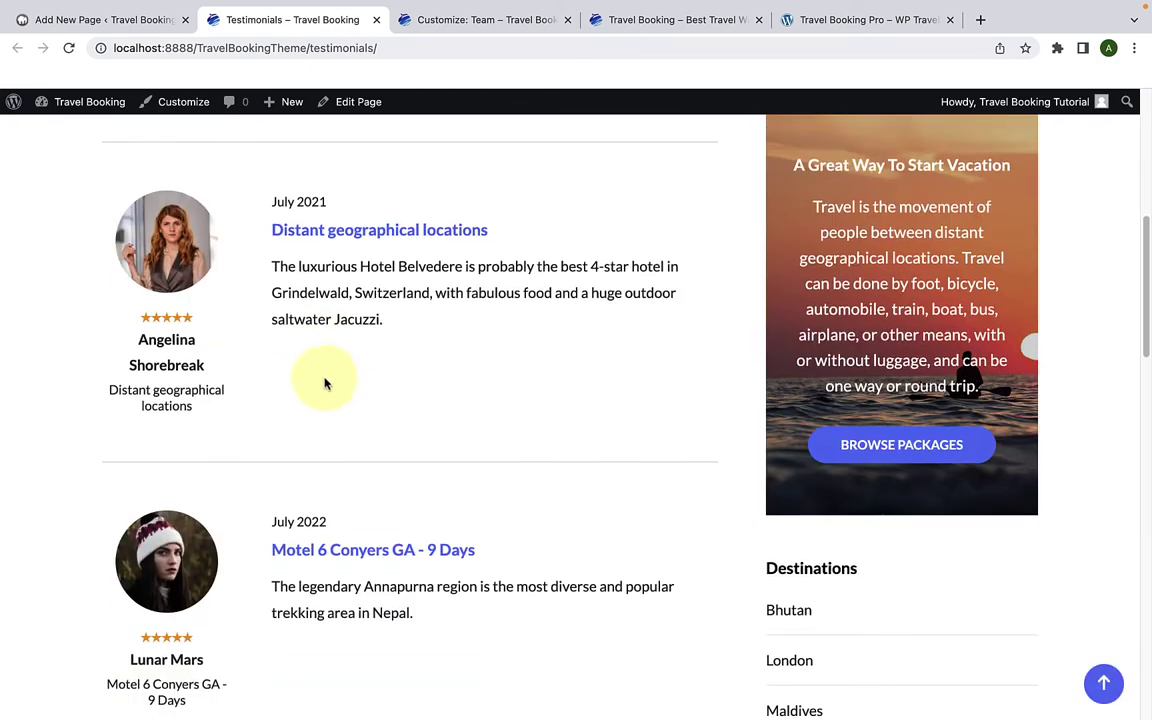
{"action": "scroll", "coordinate": [325, 383], "scroll_direction": "down", "scroll_amount": 5}
{"action": "scroll", "coordinate": [325, 383], "scroll_direction": "up", "scroll_amount": 5}
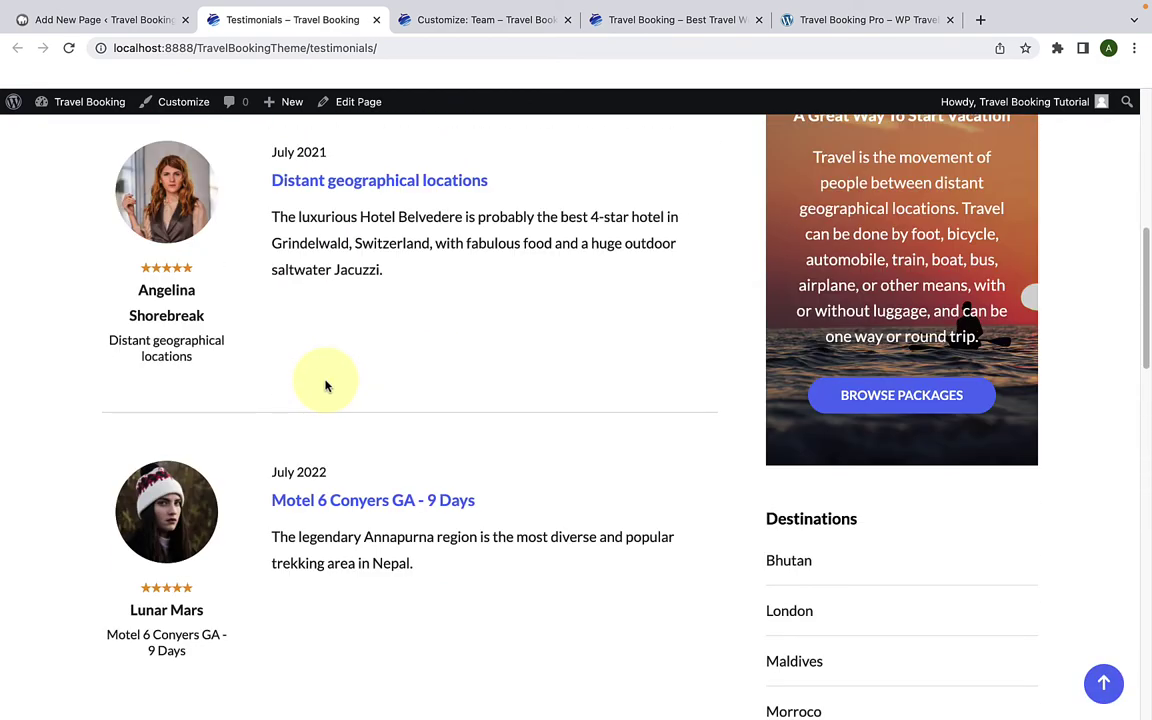
{"action": "scroll", "coordinate": [325, 385], "scroll_direction": "up", "scroll_amount": 6}
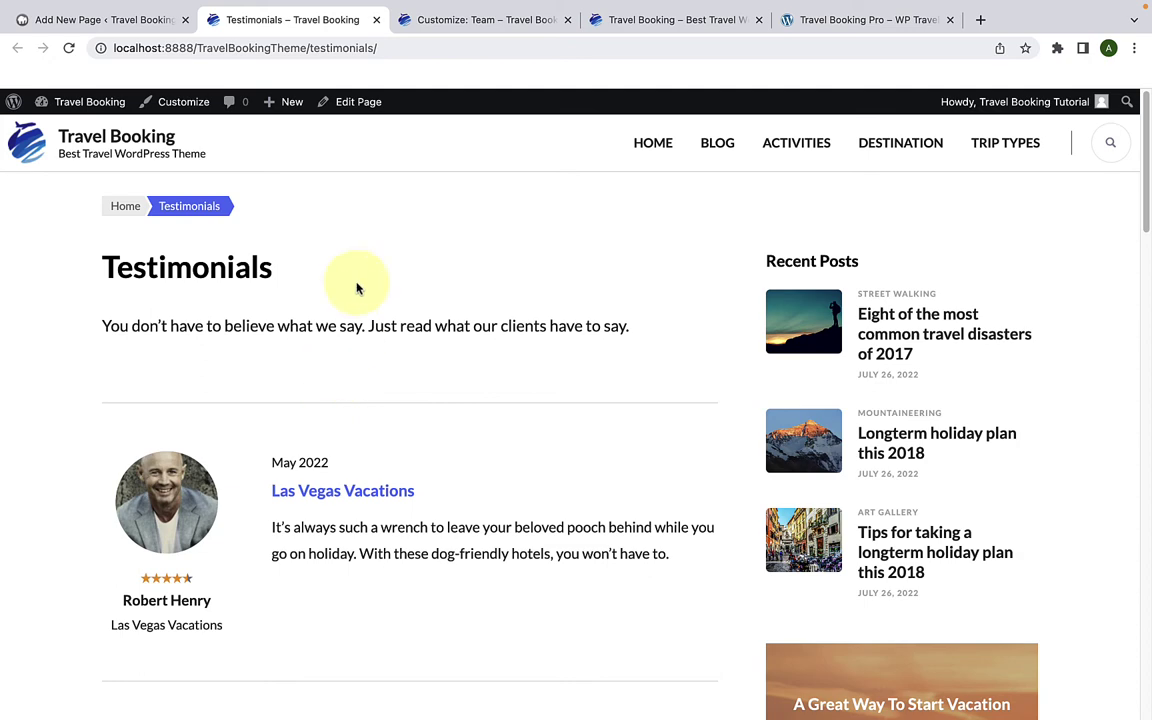
{"action": "left_click", "coordinate": [430, 24]}
{"action": "left_click_drag", "start_coordinate": [430, 24], "coordinate": [275, 22]}
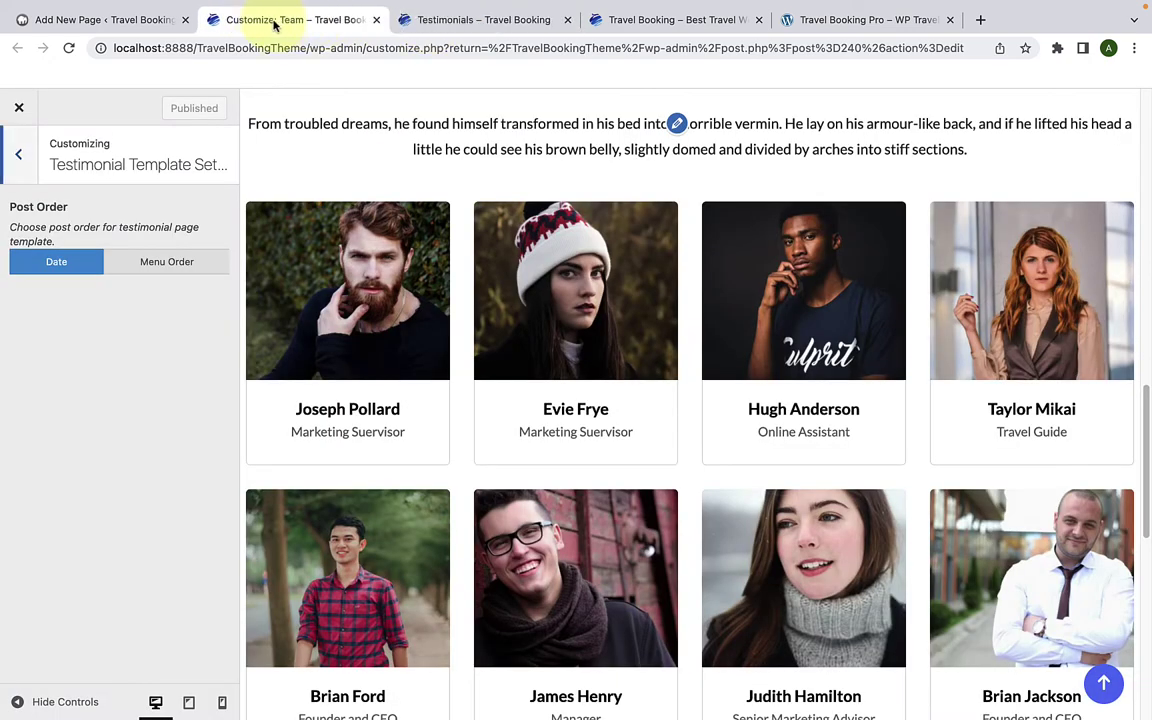
Step: Reload the Customizer and open the Testimonial Template settings
{"action": "left_click", "coordinate": [69, 51]}
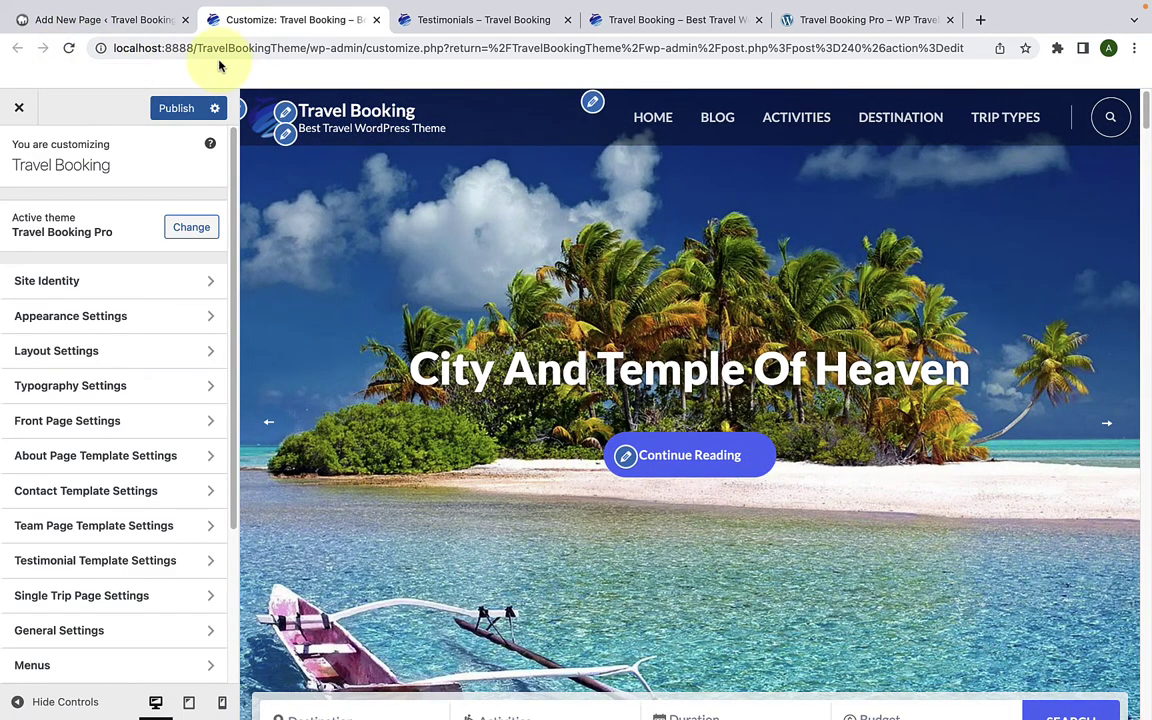
{"action": "scroll", "coordinate": [131, 557], "scroll_direction": "down", "scroll_amount": 1}
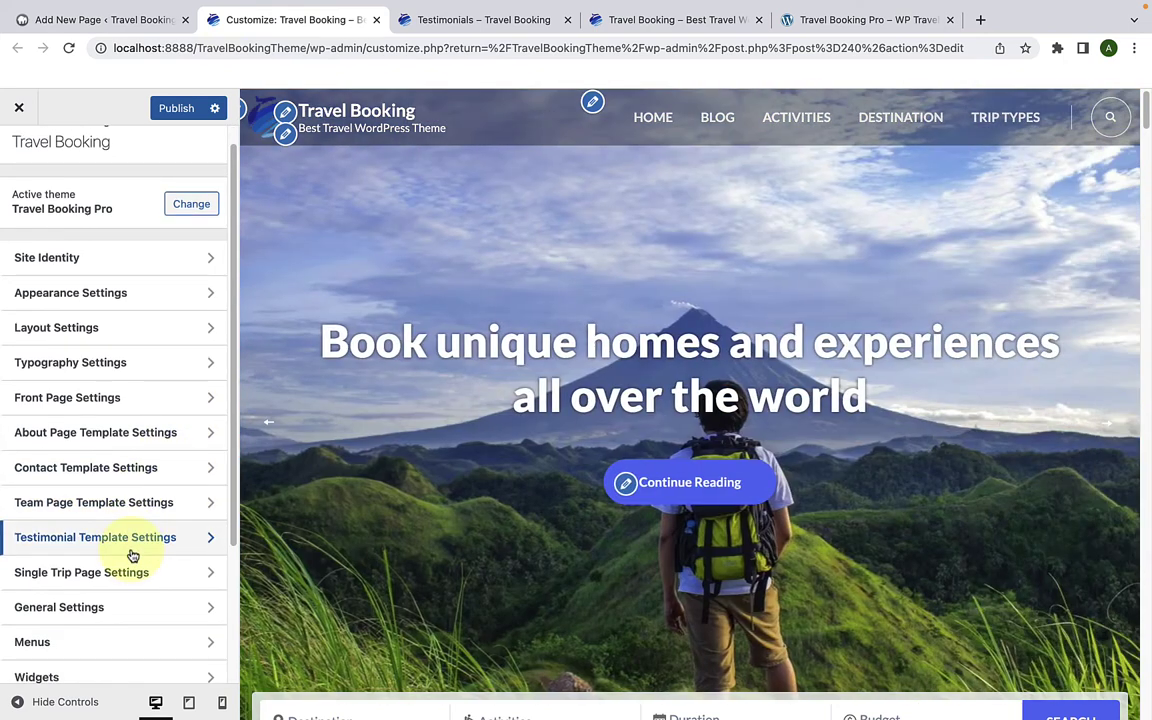
{"action": "left_click", "coordinate": [131, 553]}
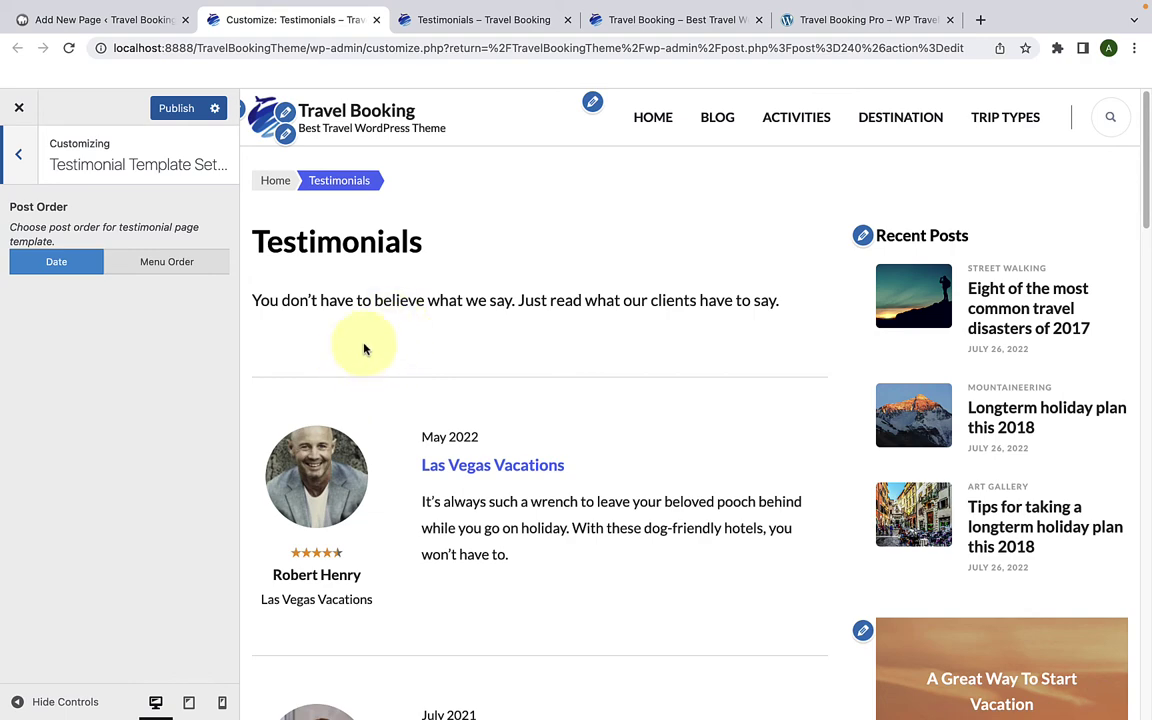
{"action": "scroll", "coordinate": [355, 362], "scroll_direction": "down", "scroll_amount": 3}
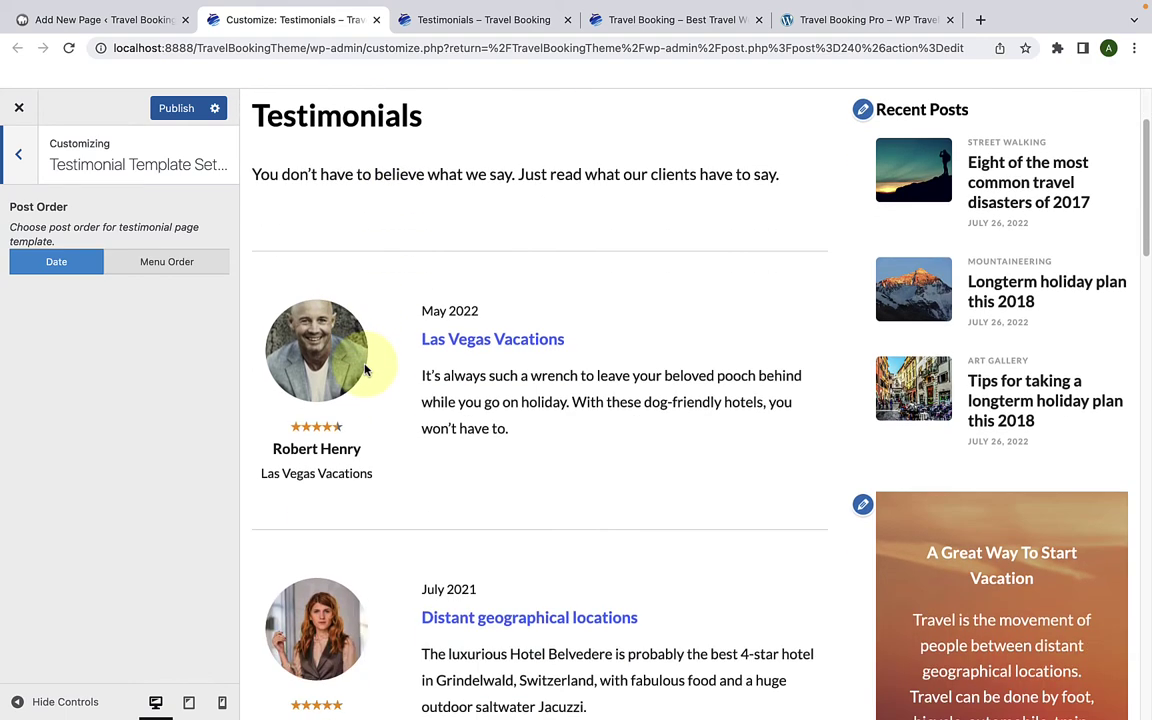
{"action": "scroll", "coordinate": [365, 370], "scroll_direction": "up", "scroll_amount": 3}
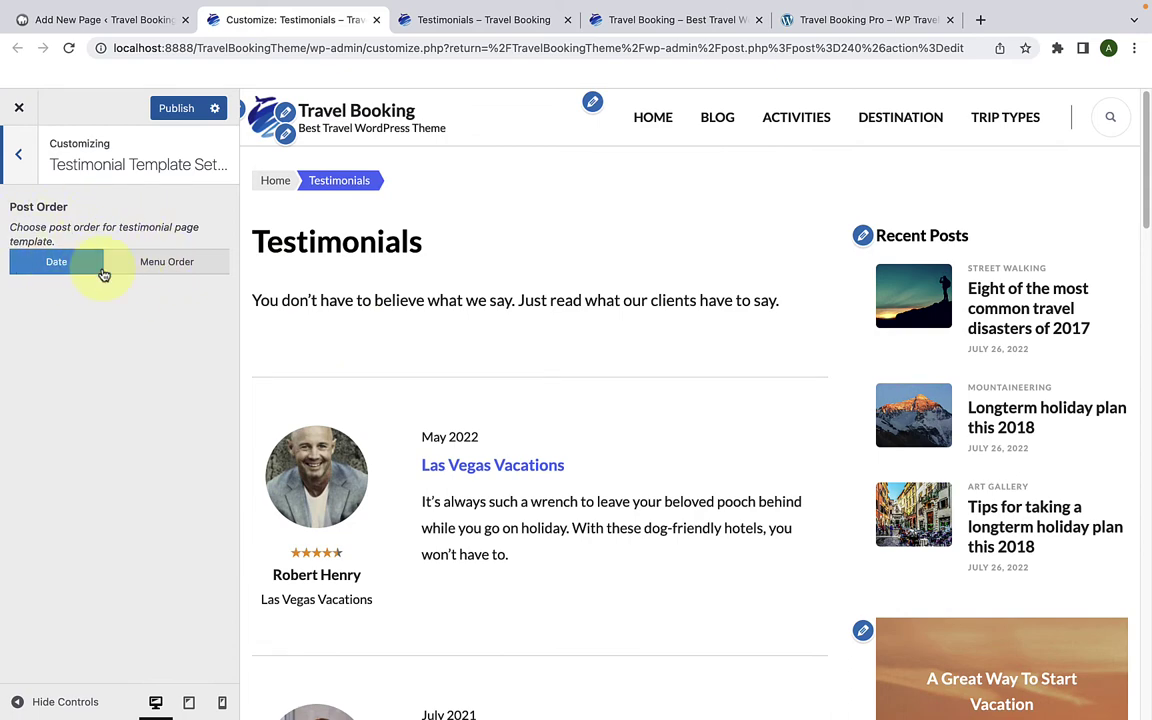
{"action": "scroll", "coordinate": [388, 421], "scroll_direction": "down", "scroll_amount": 3}
{"action": "scroll", "coordinate": [388, 421], "scroll_direction": "down", "scroll_amount": 10}
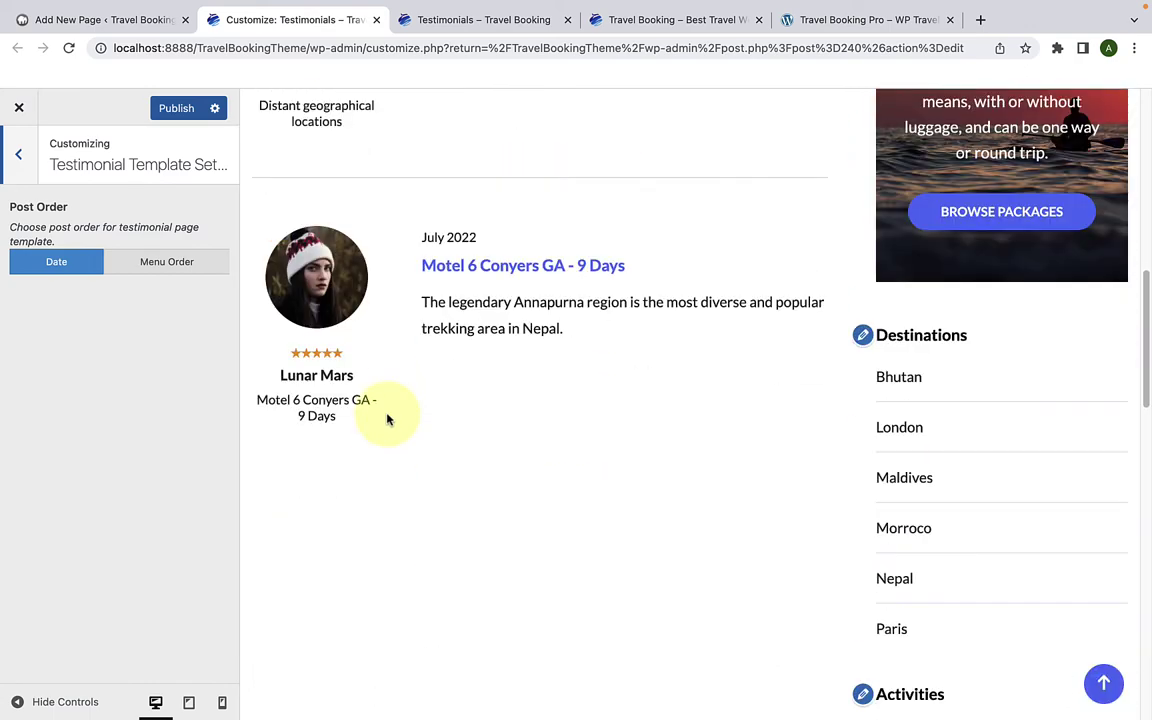
{"action": "scroll", "coordinate": [386, 417], "scroll_direction": "up", "scroll_amount": 10}
Step: Try Menu Order, set testimonial Post Order back to Date, publish, and return to the main list
{"action": "left_click", "coordinate": [195, 271]}
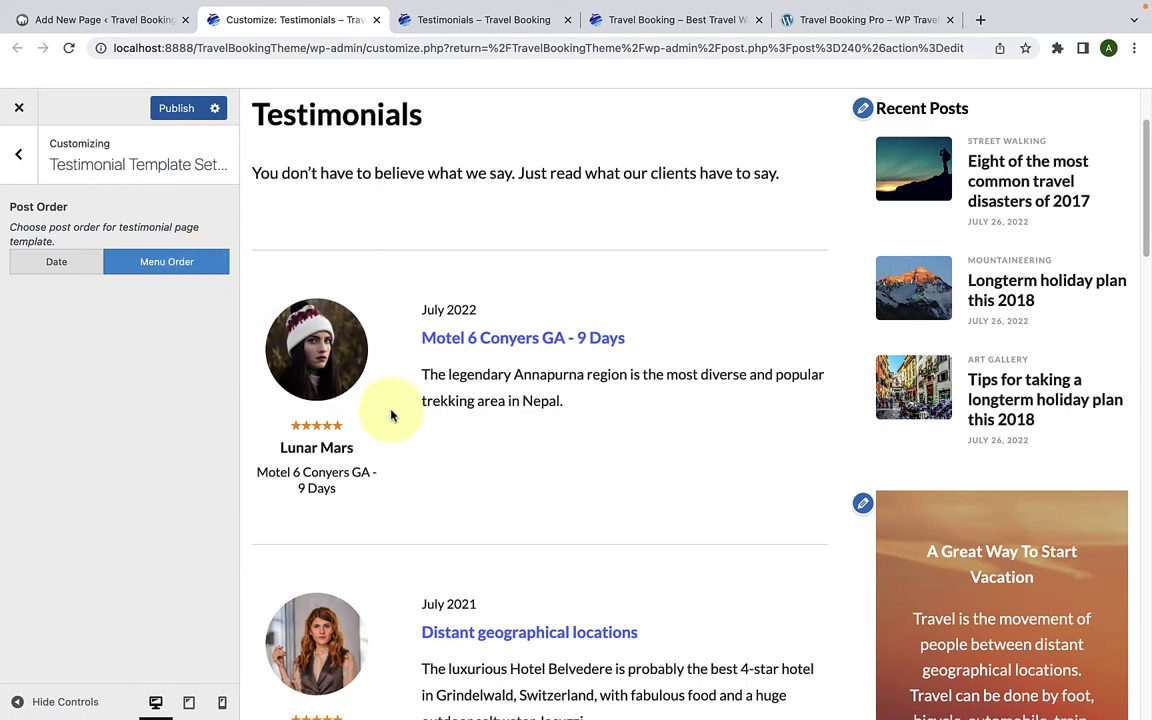
{"action": "scroll", "coordinate": [398, 420], "scroll_direction": "down", "scroll_amount": 5}
{"action": "scroll", "coordinate": [398, 420], "scroll_direction": "up", "scroll_amount": 5}
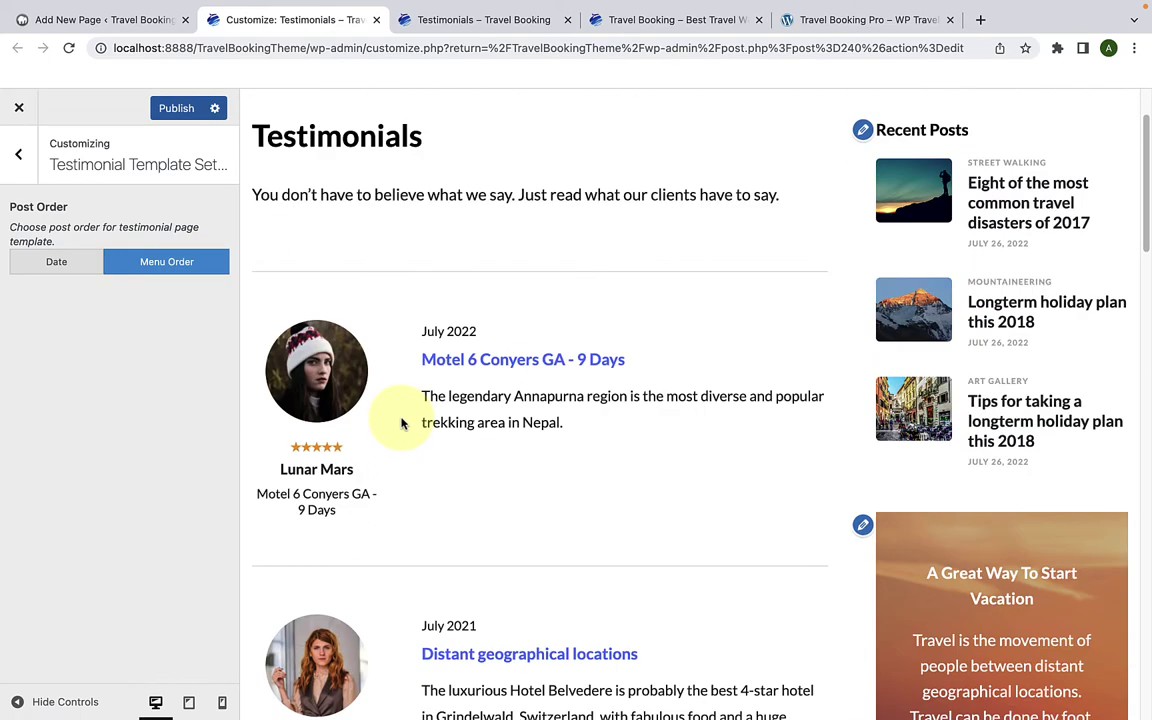
{"action": "left_click", "coordinate": [82, 266]}
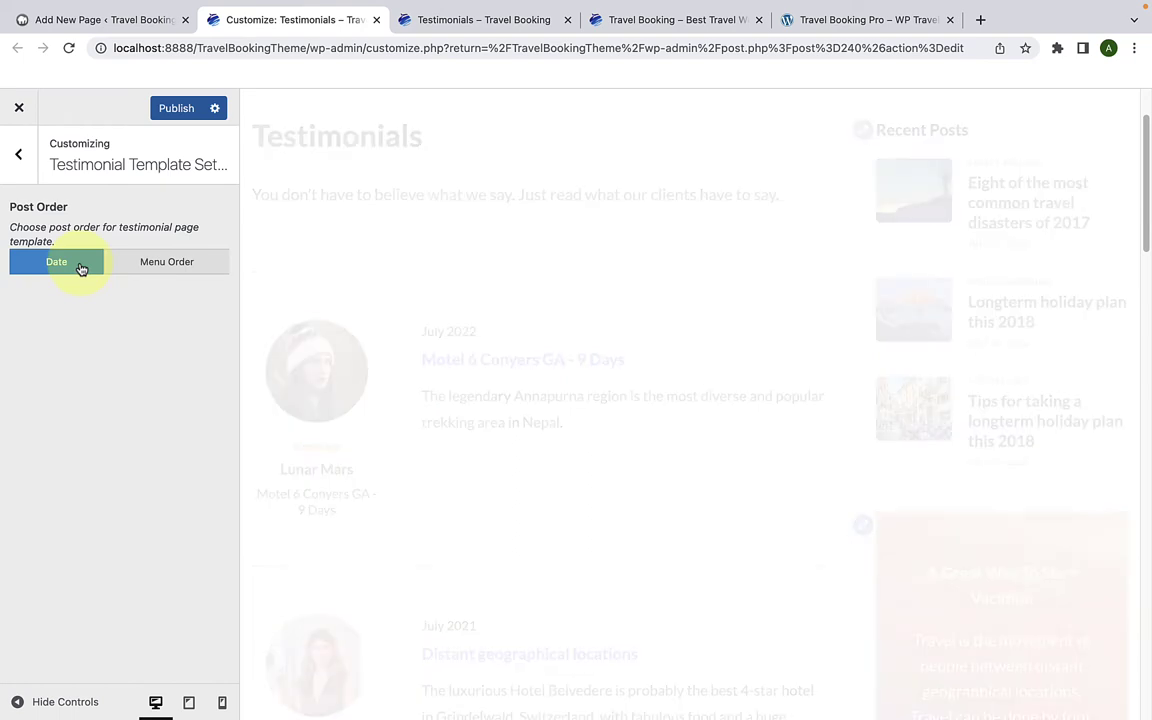
{"action": "left_click", "coordinate": [177, 107]}
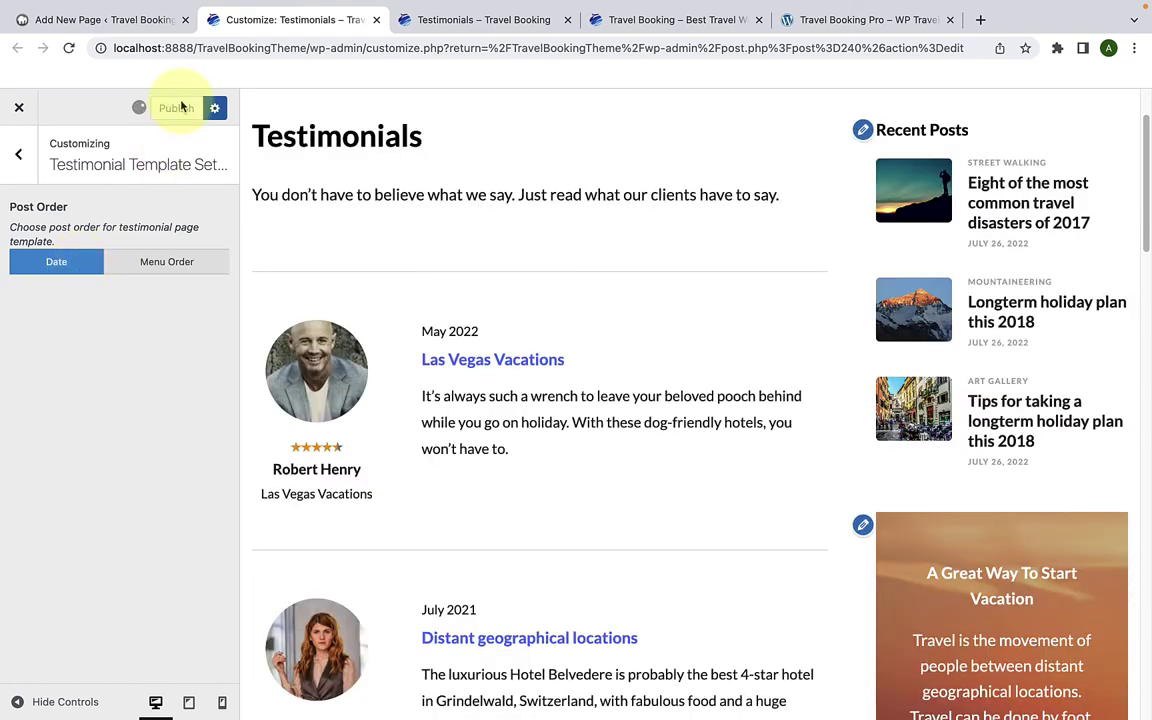
{"action": "left_click", "coordinate": [18, 153]}
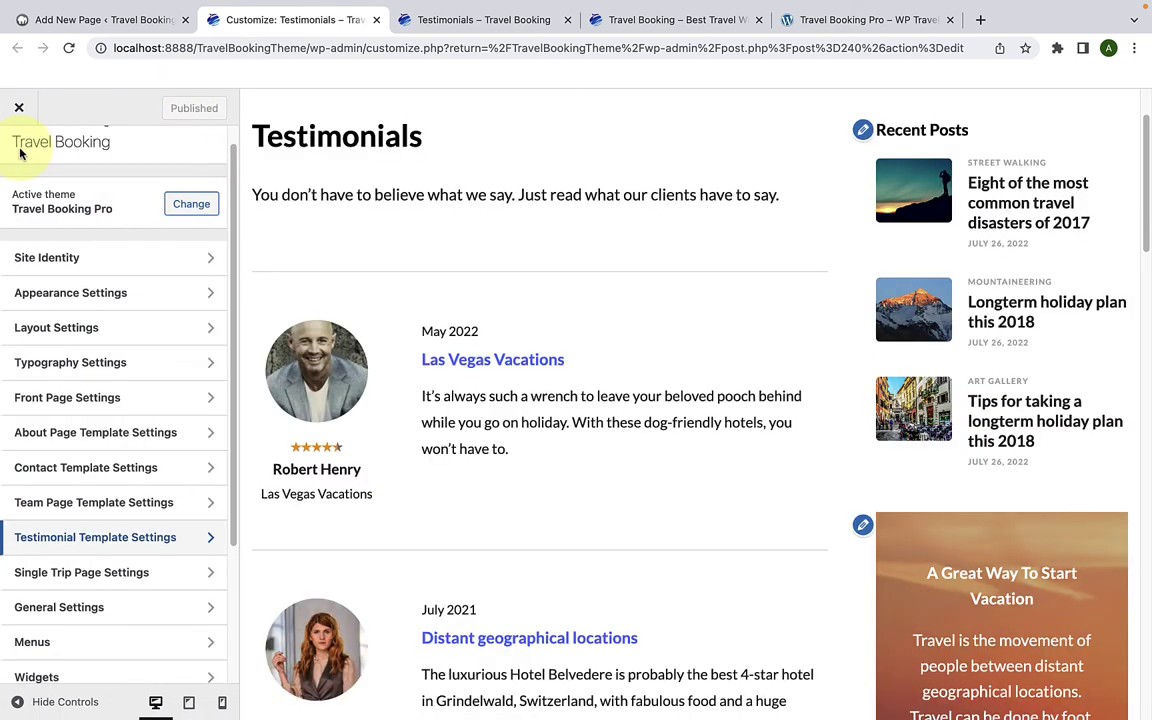
{"action": "scroll", "coordinate": [90, 494], "scroll_direction": "down", "scroll_amount": 3}
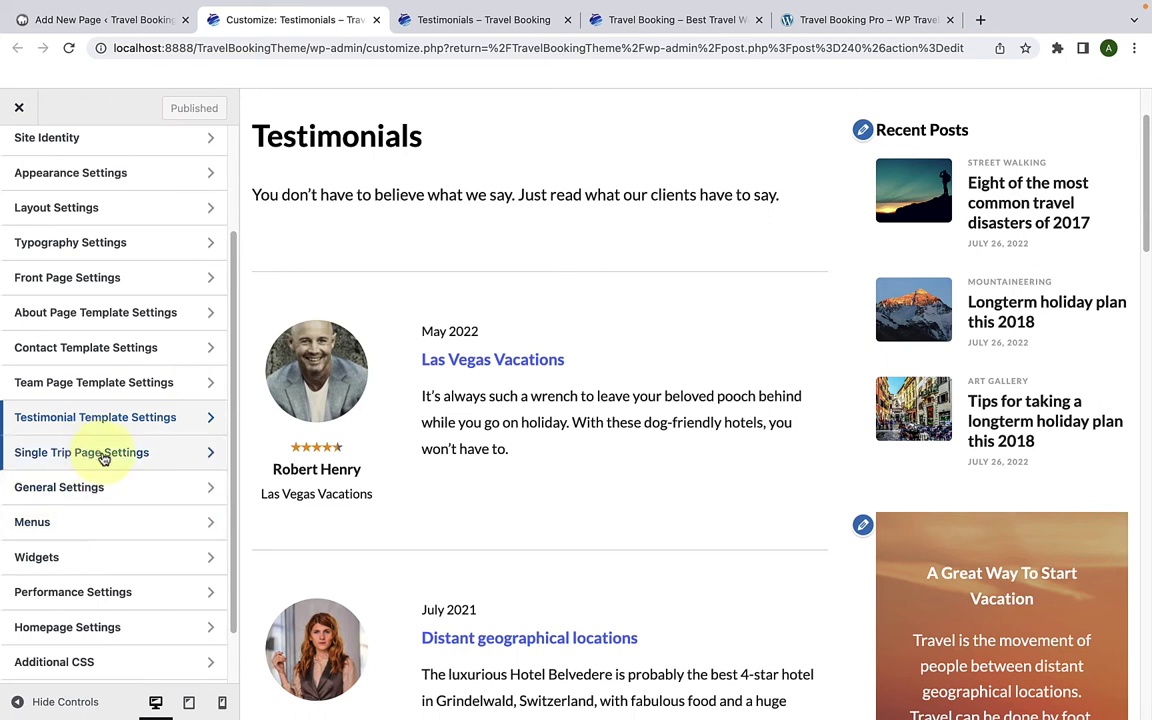
Step: Open Single Trip Page Settings and preview Destination > Maldives > Distant geographical locations, scrolling to Related Trips
{"action": "left_click", "coordinate": [104, 455]}
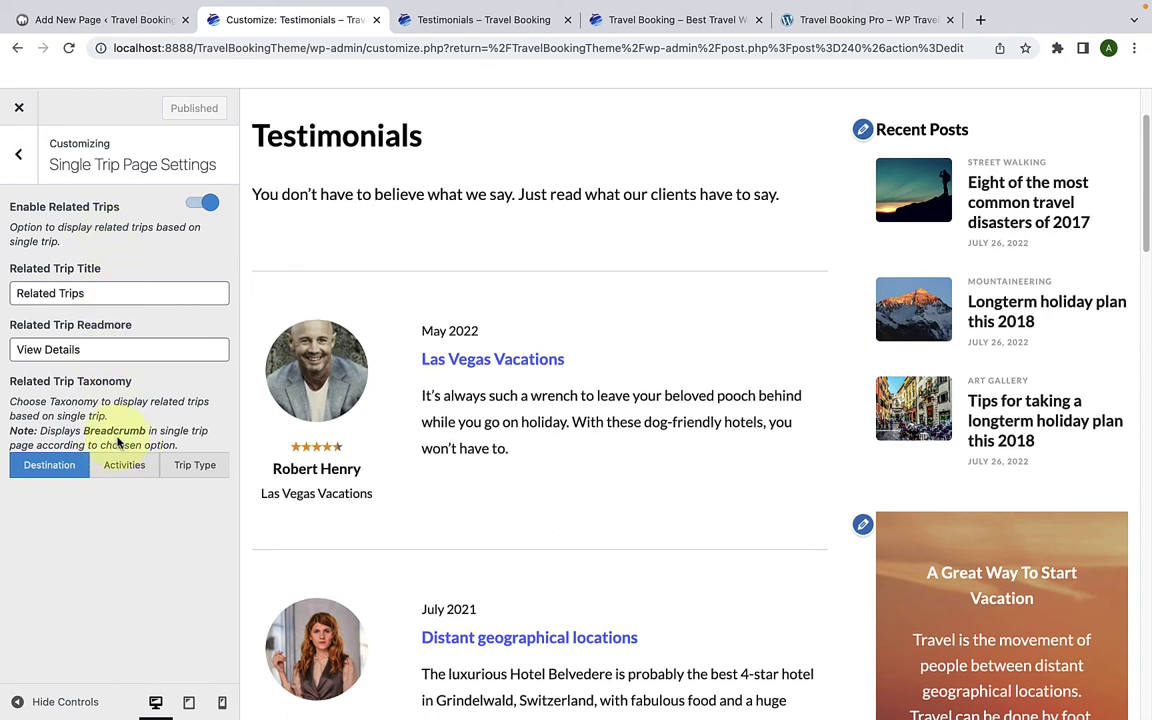
{"action": "scroll", "coordinate": [592, 318], "scroll_direction": "up", "scroll_amount": 2}
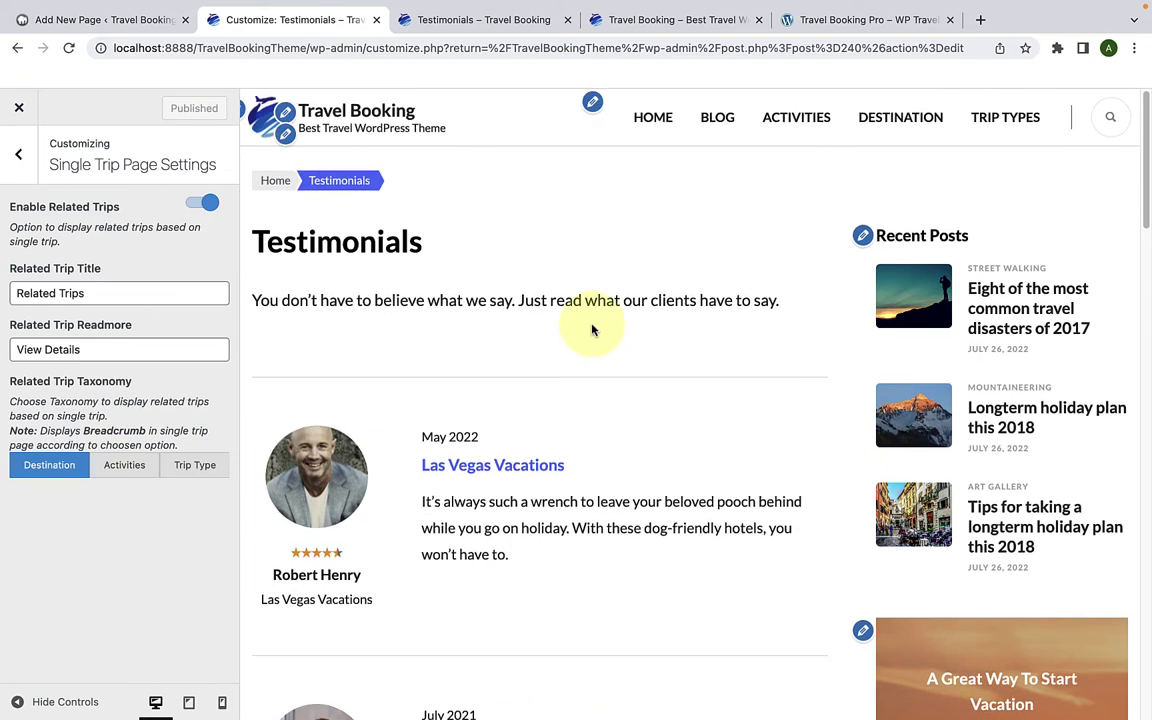
{"action": "left_click", "coordinate": [876, 125]}
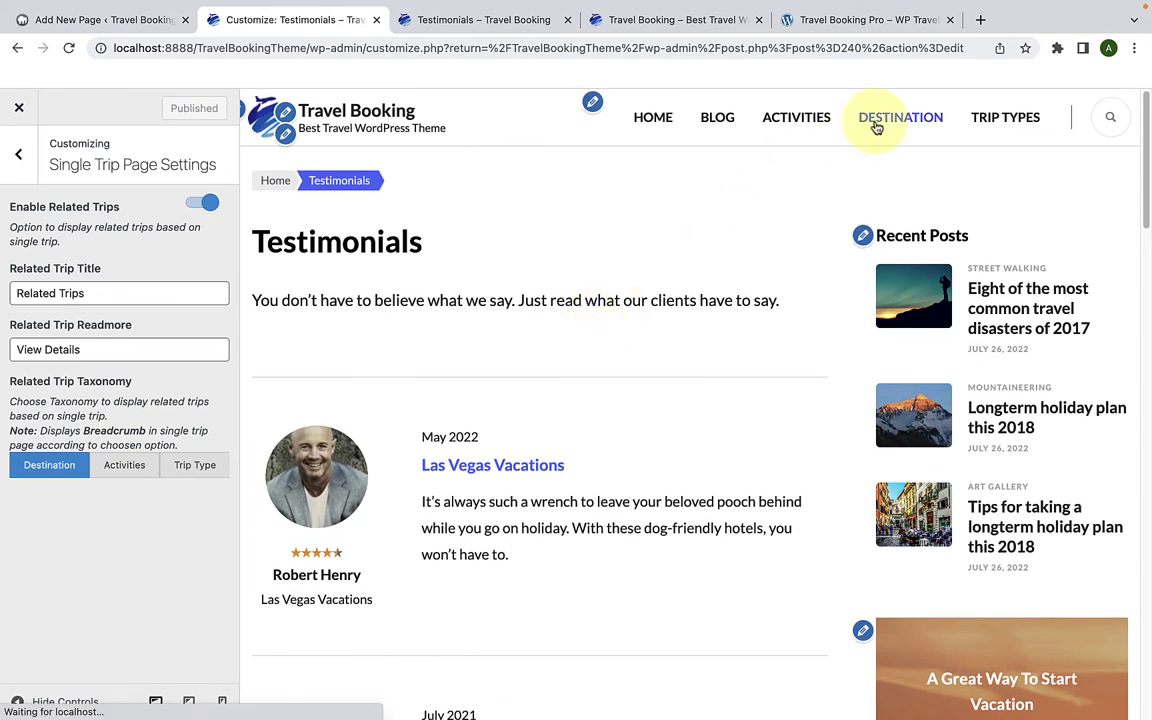
{"action": "scroll", "coordinate": [597, 301], "scroll_direction": "down", "scroll_amount": 5}
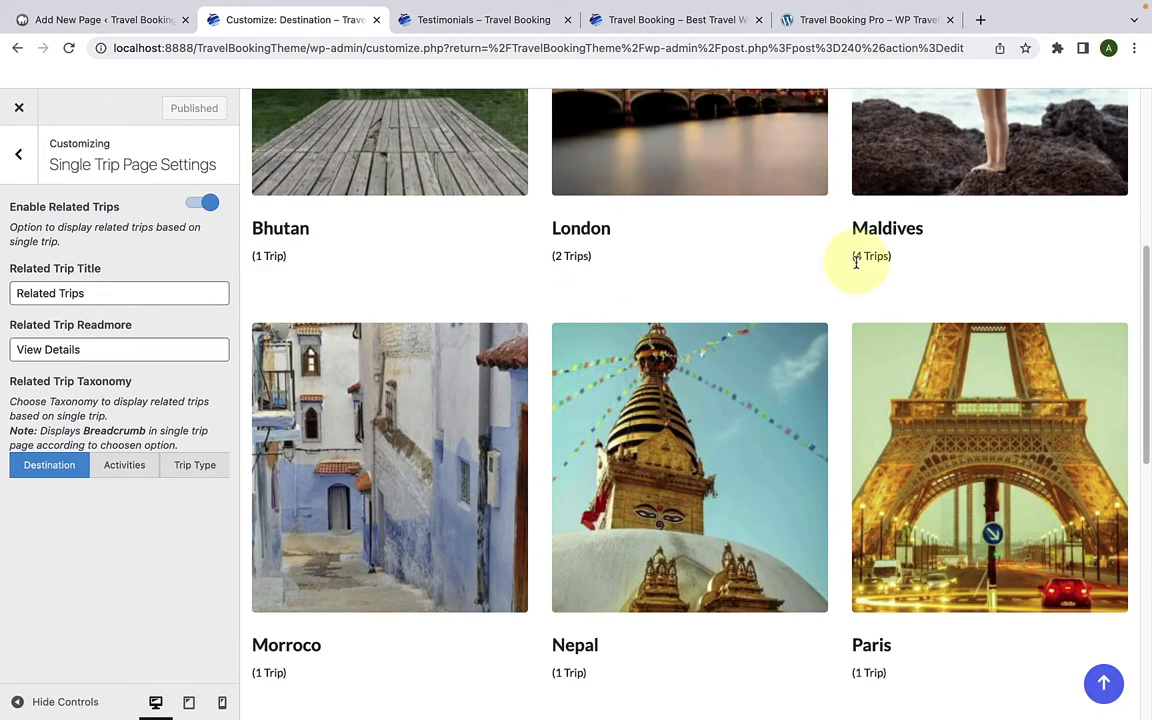
{"action": "left_click", "coordinate": [899, 236]}
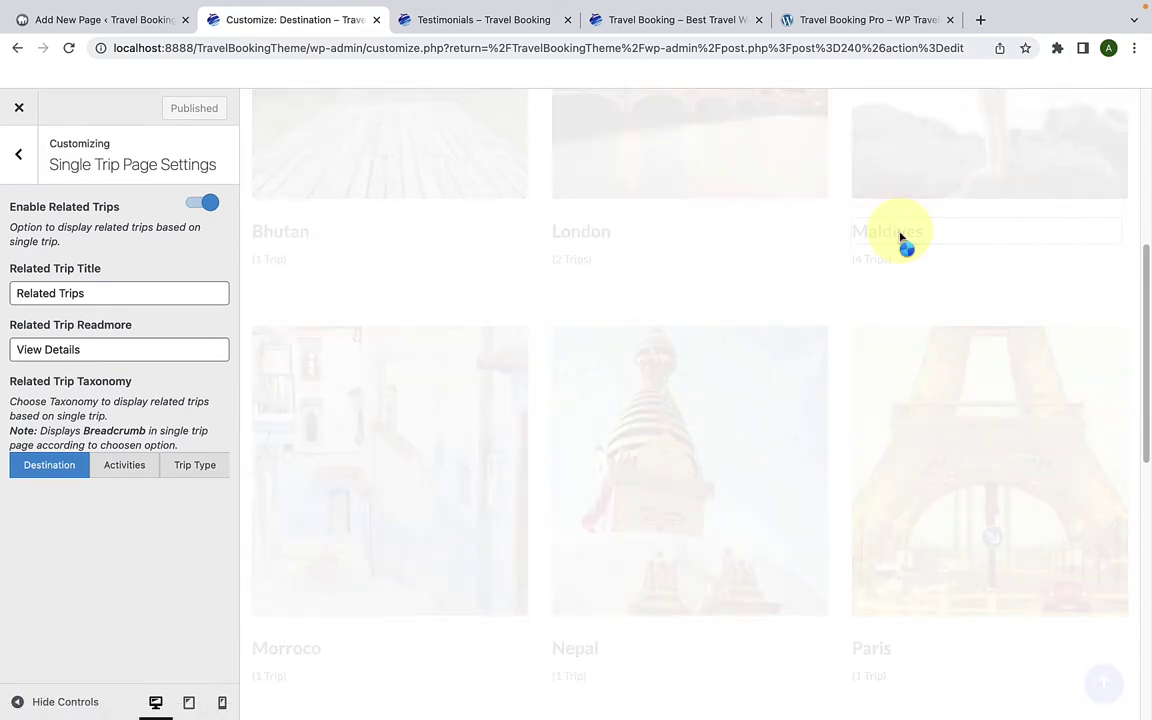
{"action": "scroll", "coordinate": [545, 386], "scroll_direction": "down", "scroll_amount": 6}
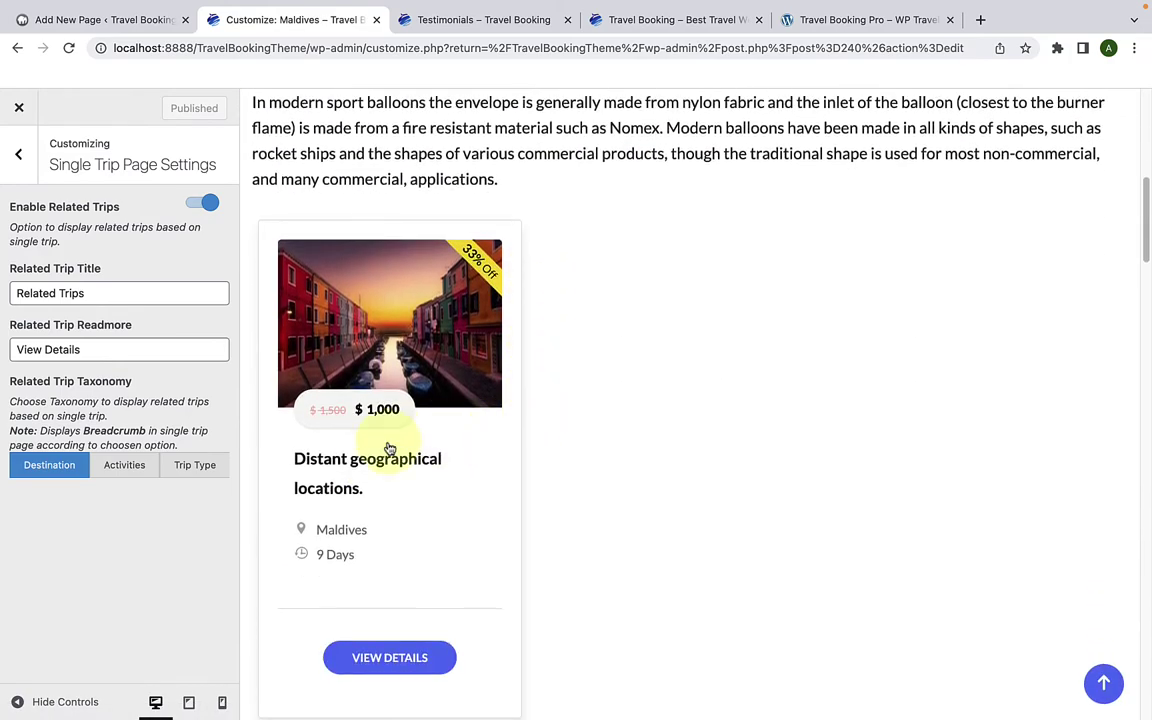
{"action": "left_click", "coordinate": [368, 469]}
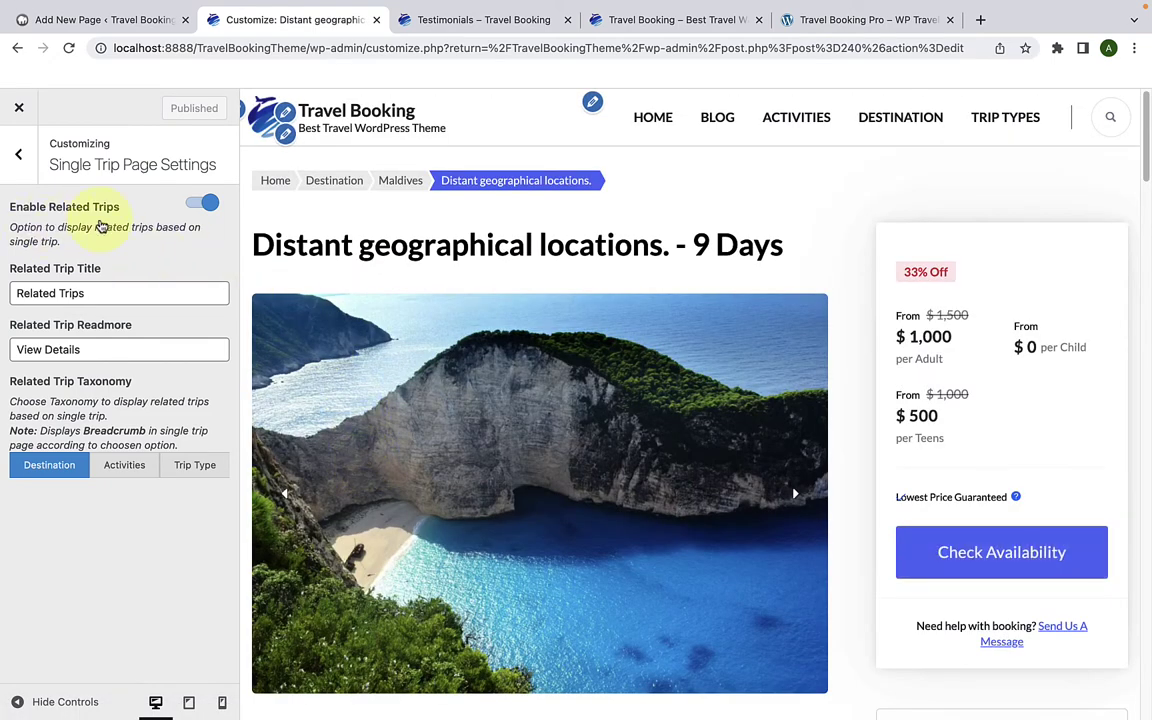
{"action": "scroll", "coordinate": [368, 406], "scroll_direction": "down", "scroll_amount": 10}
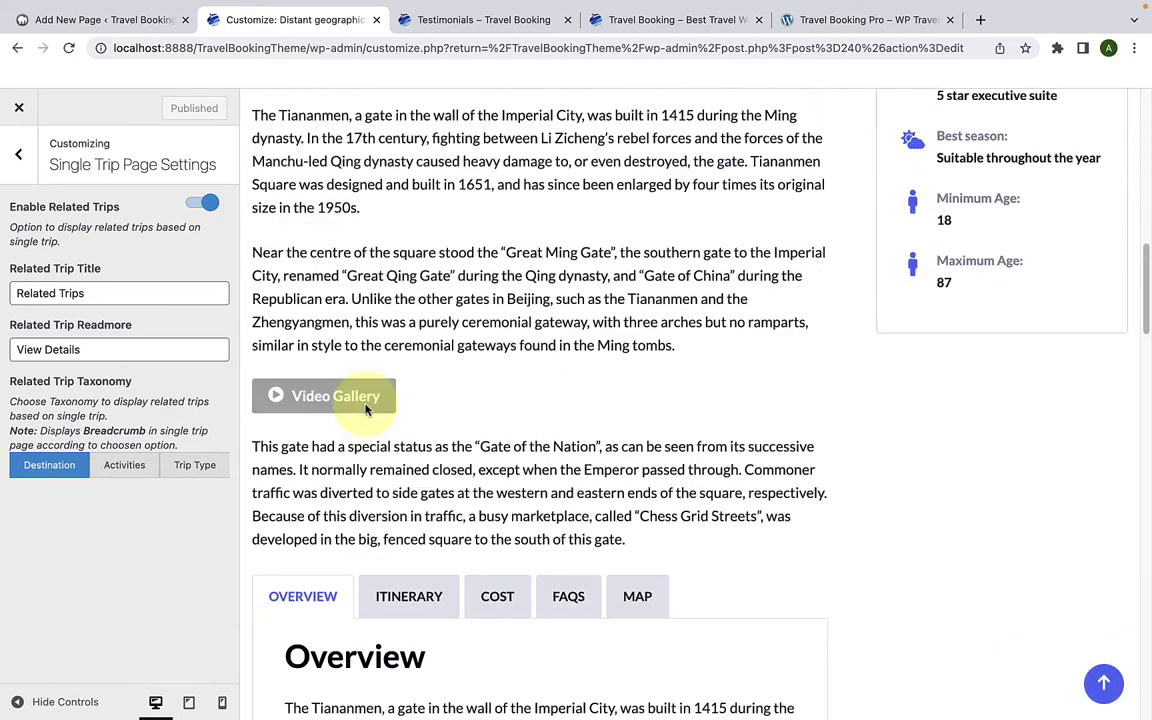
{"action": "scroll", "coordinate": [366, 410], "scroll_direction": "down", "scroll_amount": 15}
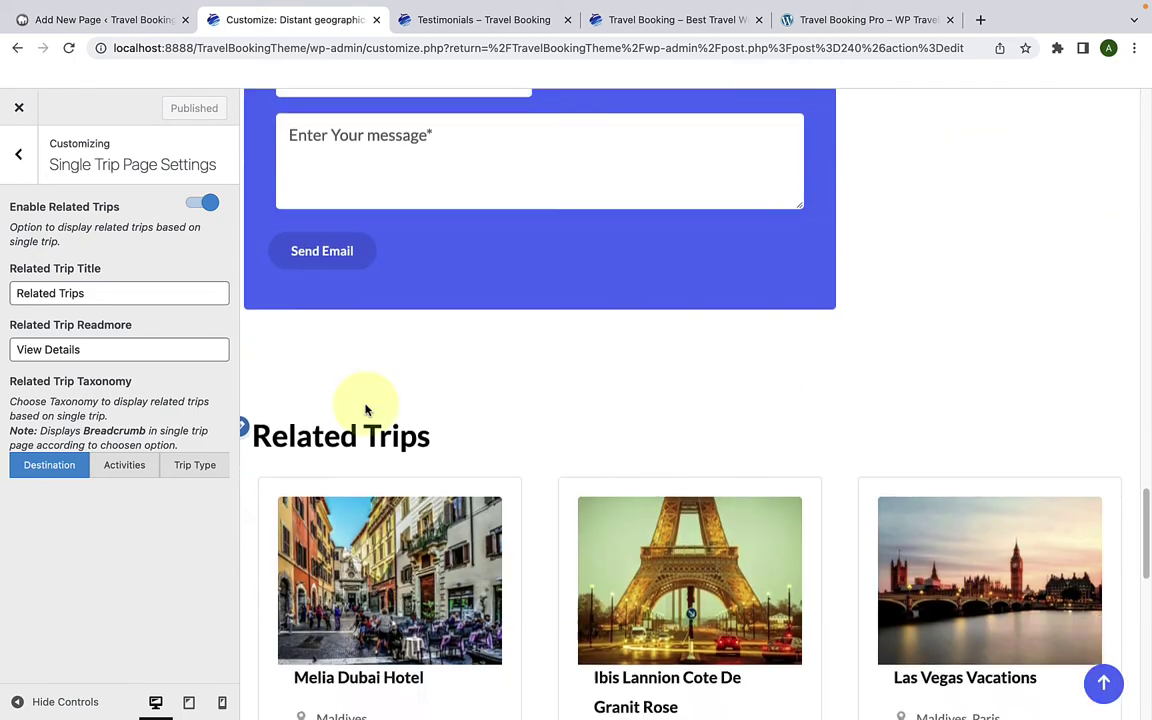
{"action": "scroll", "coordinate": [366, 380], "scroll_direction": "up", "scroll_amount": 5}
{"action": "scroll", "coordinate": [368, 380], "scroll_direction": "down", "scroll_amount": 1}
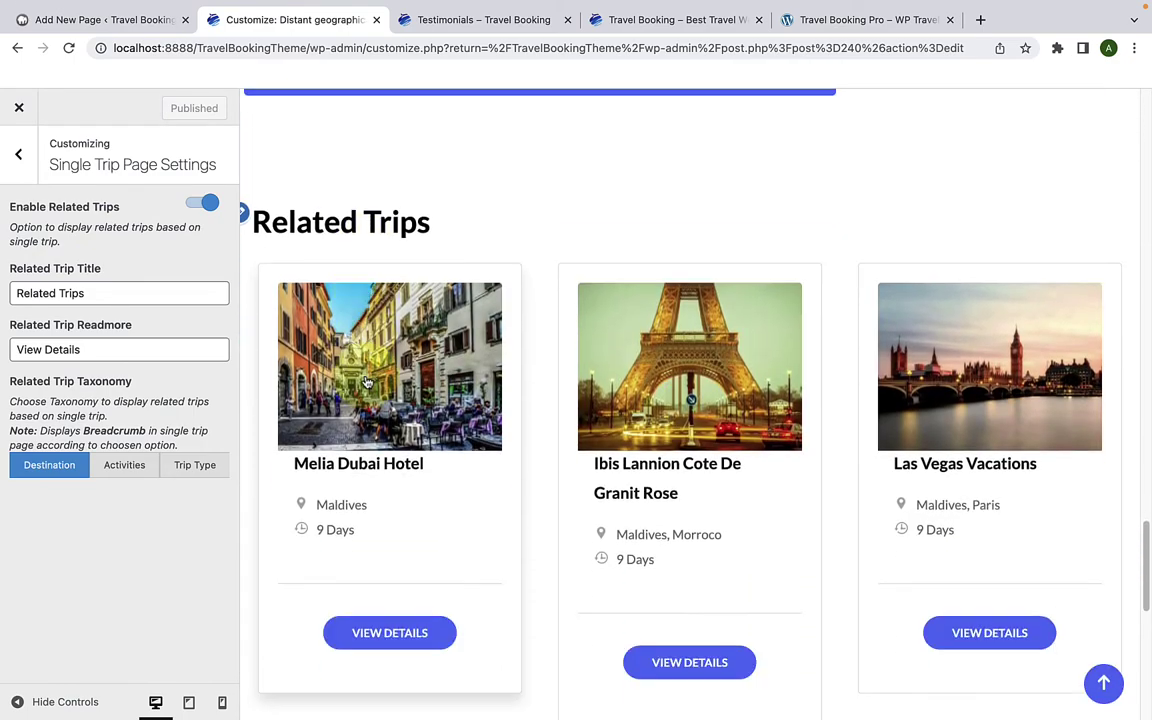
Step: Turn related trips off on trip pages and then back on
{"action": "left_click", "coordinate": [197, 204]}
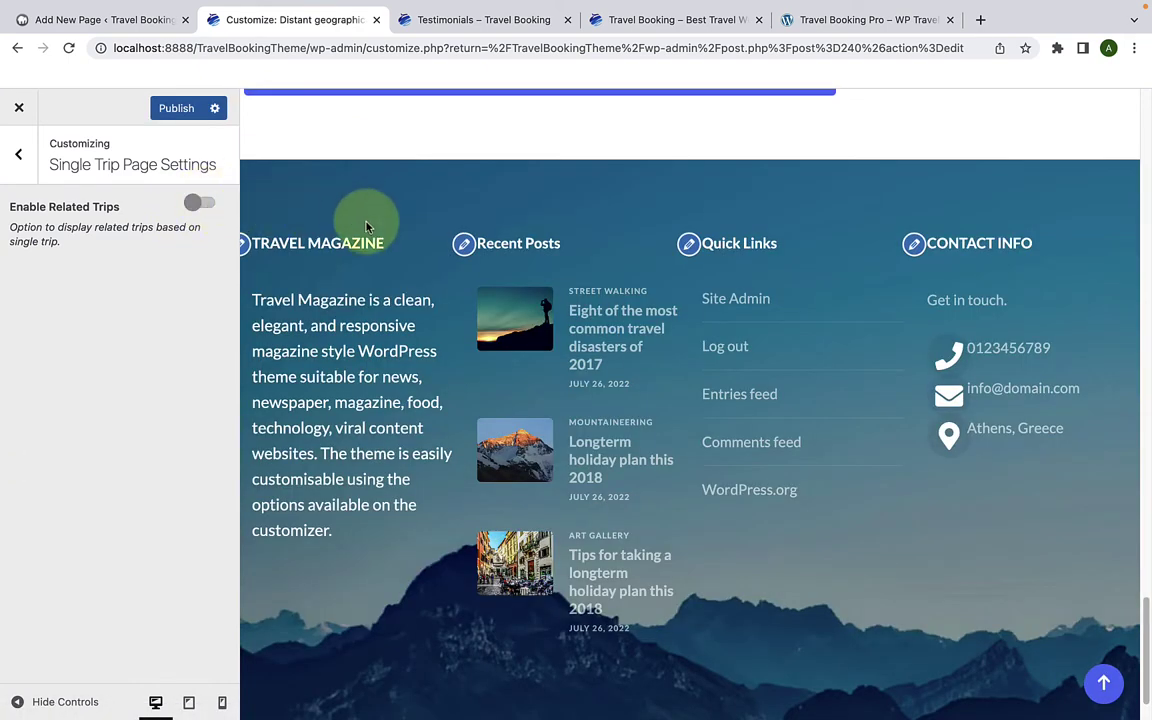
{"action": "scroll", "coordinate": [366, 225], "scroll_direction": "up", "scroll_amount": 3}
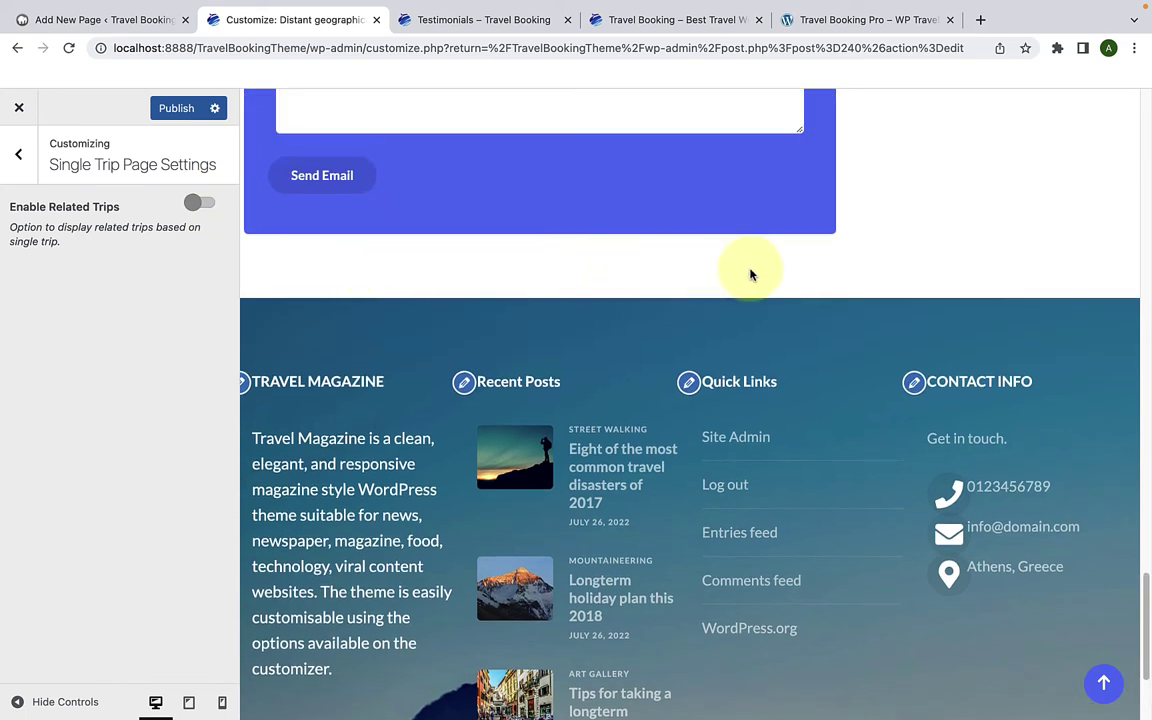
{"action": "left_click", "coordinate": [210, 206]}
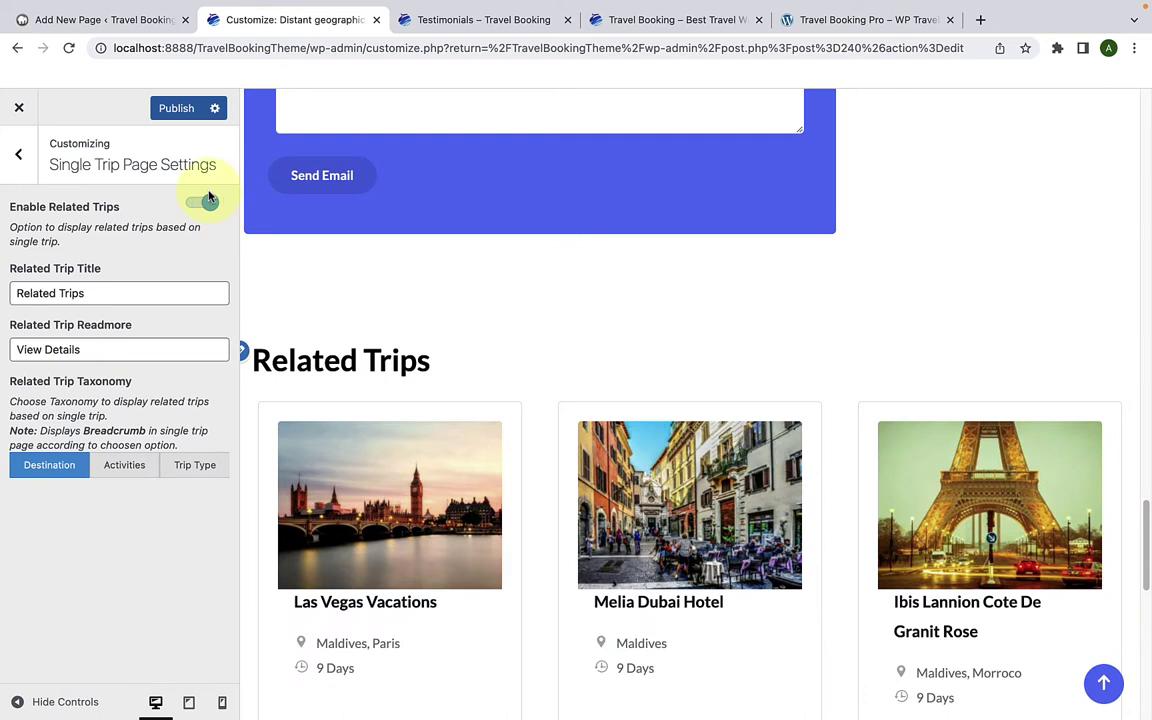
{"action": "scroll", "coordinate": [437, 334], "scroll_direction": "down", "scroll_amount": 3}
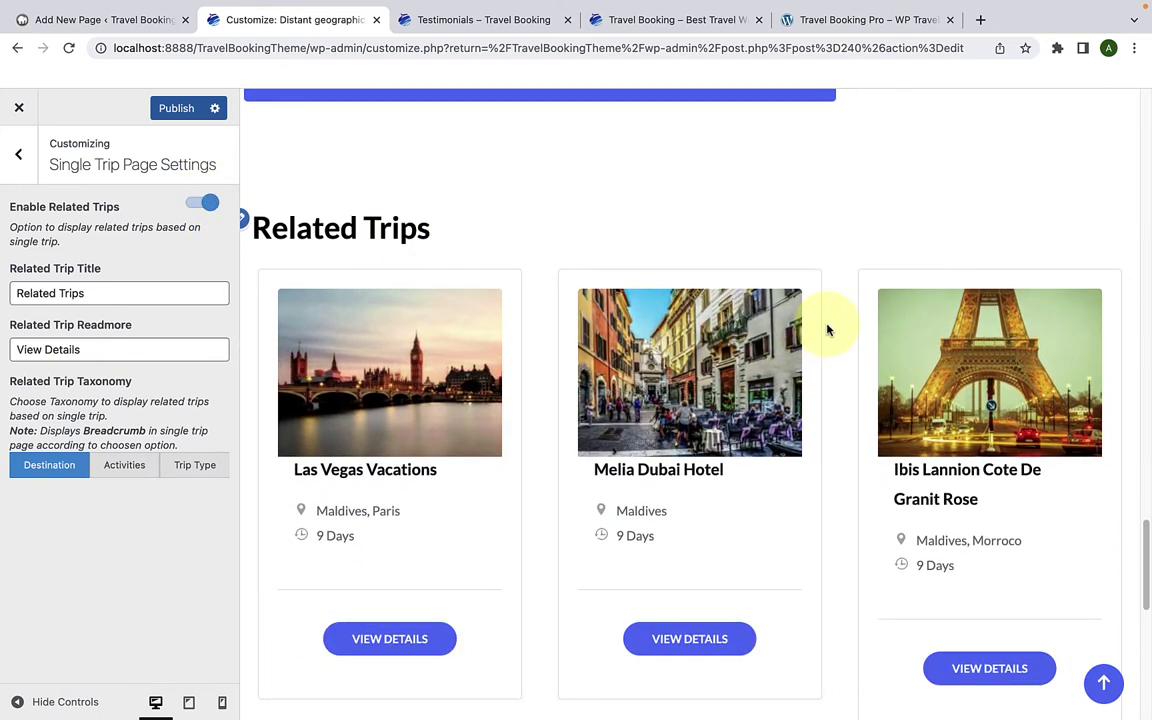
Step: Inspect the Related Trips heading, trip title and read-more label texts
{"action": "left_click_drag", "start_coordinate": [432, 230], "coordinate": [260, 237]}
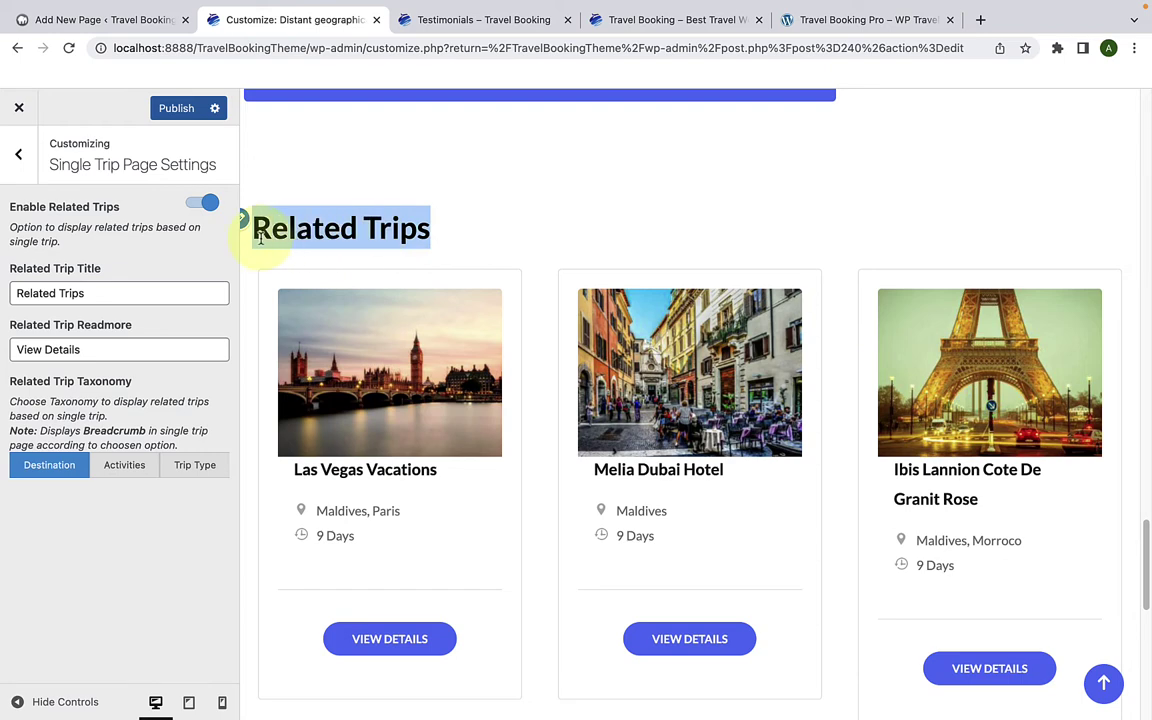
{"action": "left_click_drag", "start_coordinate": [116, 290], "coordinate": [15, 293]}
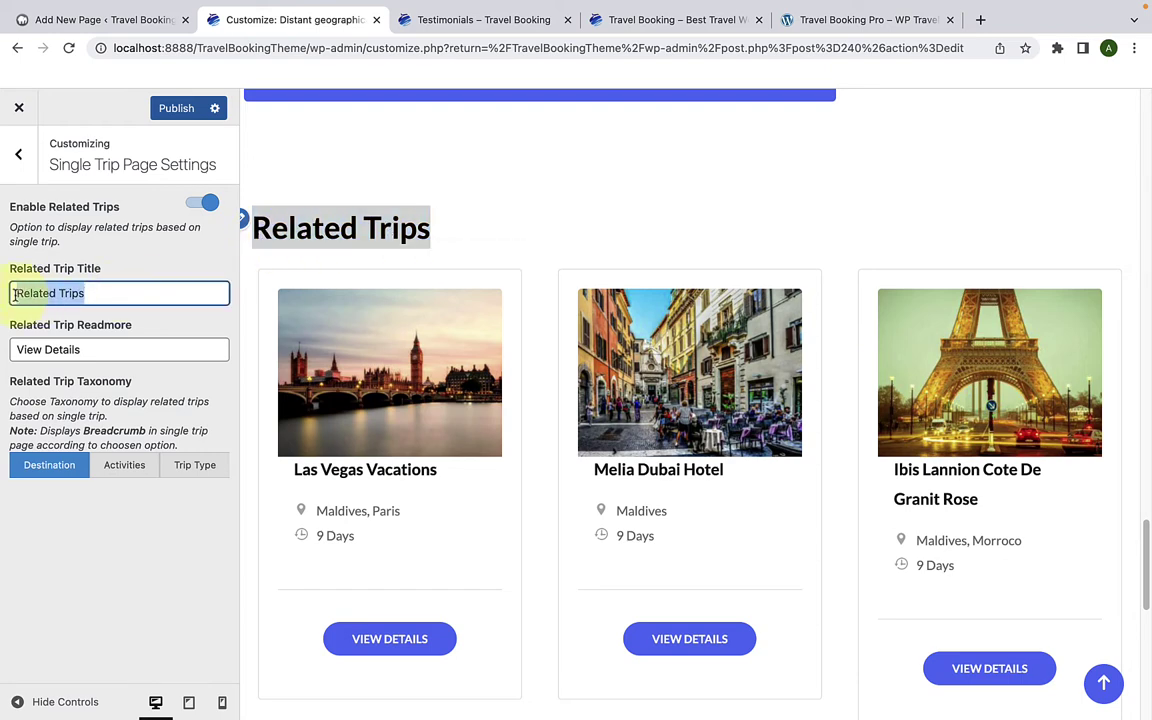
{"action": "left_click", "coordinate": [120, 293]}
{"action": "scroll", "coordinate": [312, 398], "scroll_direction": "down", "scroll_amount": 5}
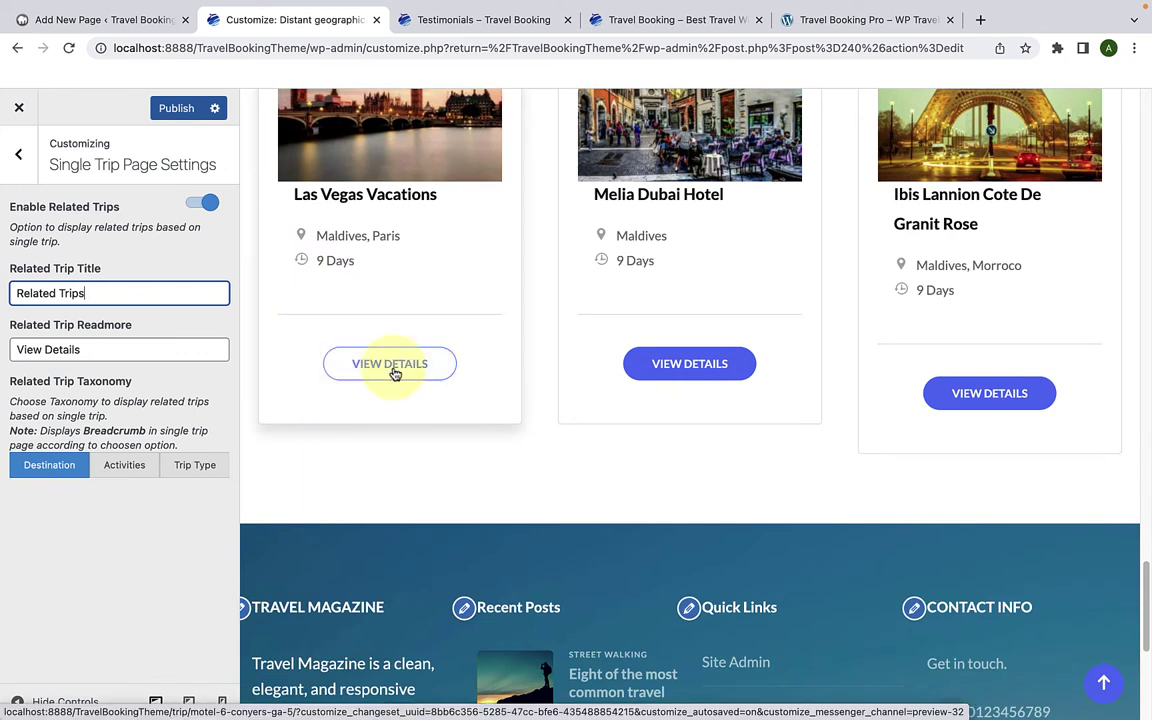
{"action": "left_click_drag", "start_coordinate": [93, 349], "coordinate": [18, 349]}
{"action": "left_click", "coordinate": [138, 345]}
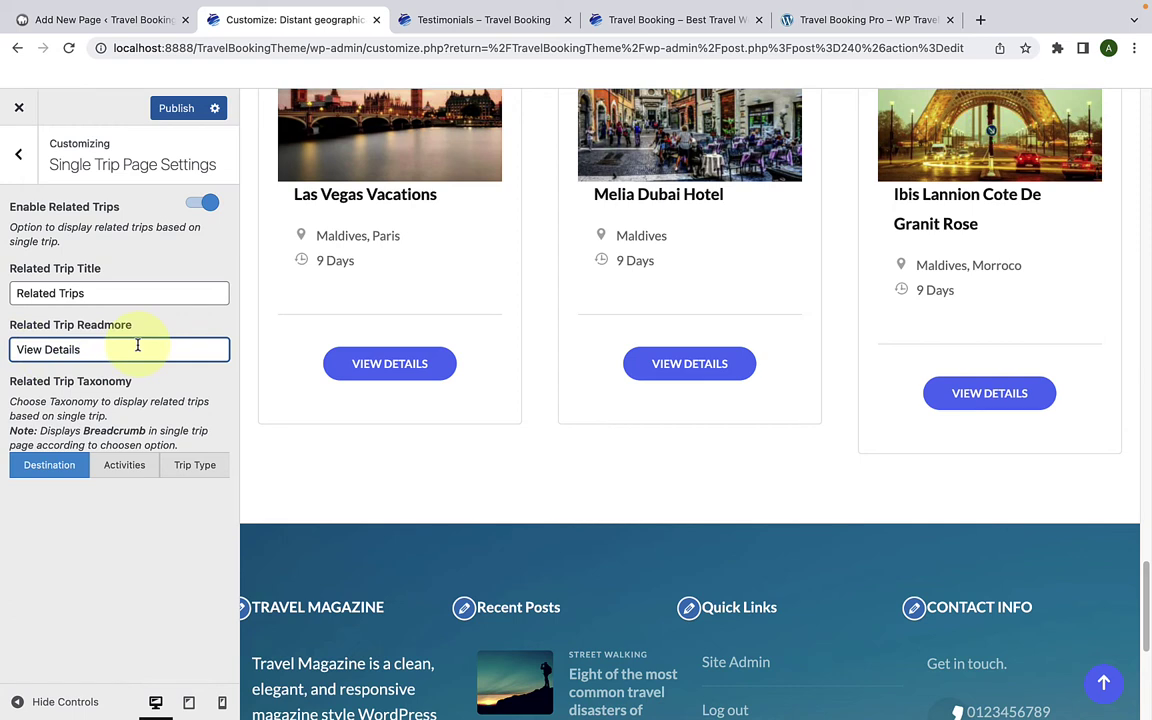
{"action": "left_click_drag", "start_coordinate": [138, 345], "coordinate": [5, 347]}
{"action": "left_click_drag", "start_coordinate": [105, 292], "coordinate": [16, 293]}
{"action": "left_click", "coordinate": [87, 293]}
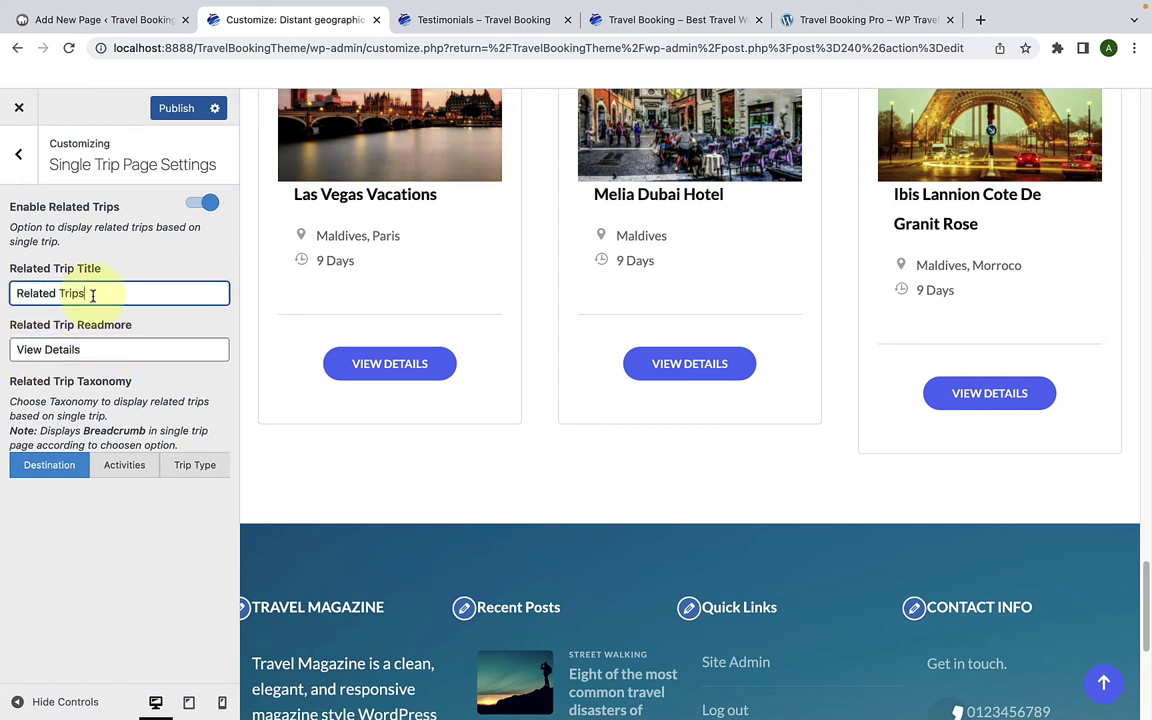
{"action": "left_click", "coordinate": [101, 343]}
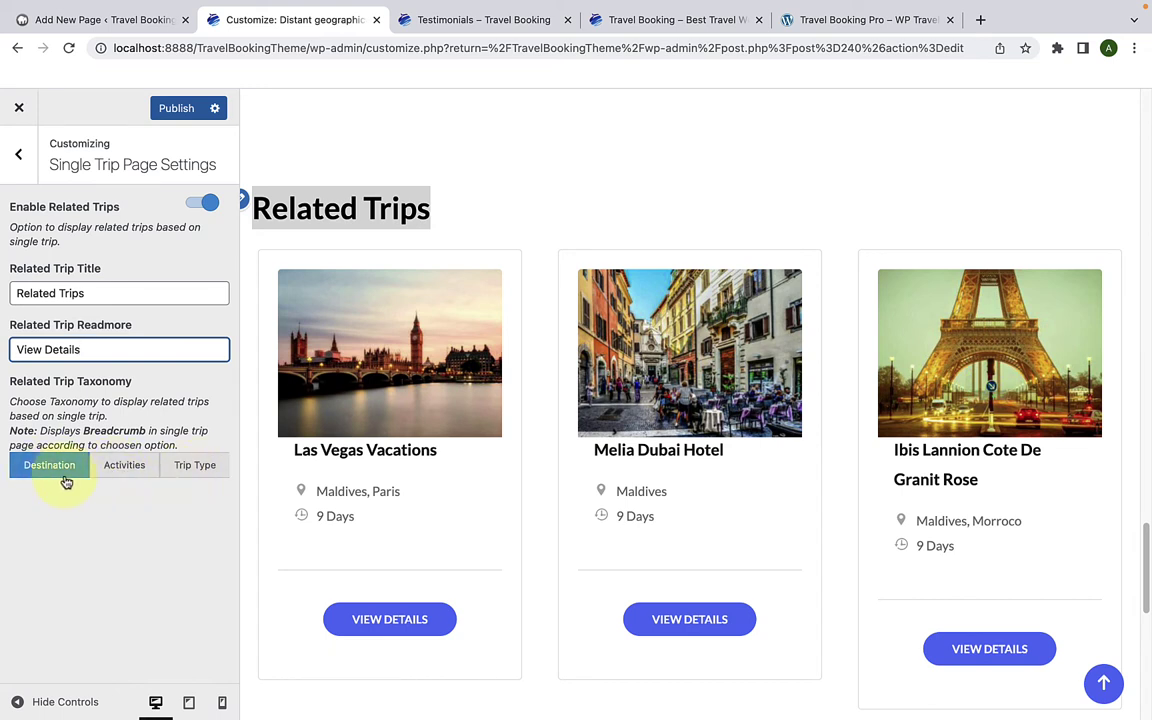
Step: Try Activities and Trip Type taxonomies, publish with Destination, and return to the main list
{"action": "left_click", "coordinate": [141, 474]}
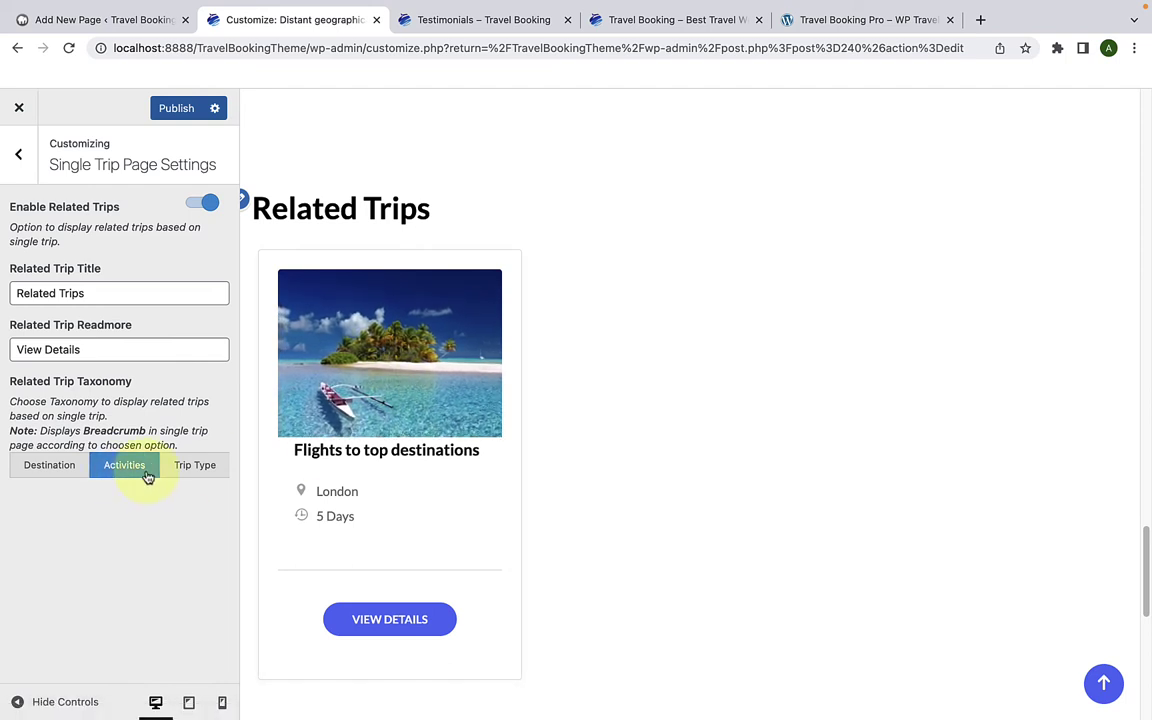
{"action": "left_click", "coordinate": [195, 468]}
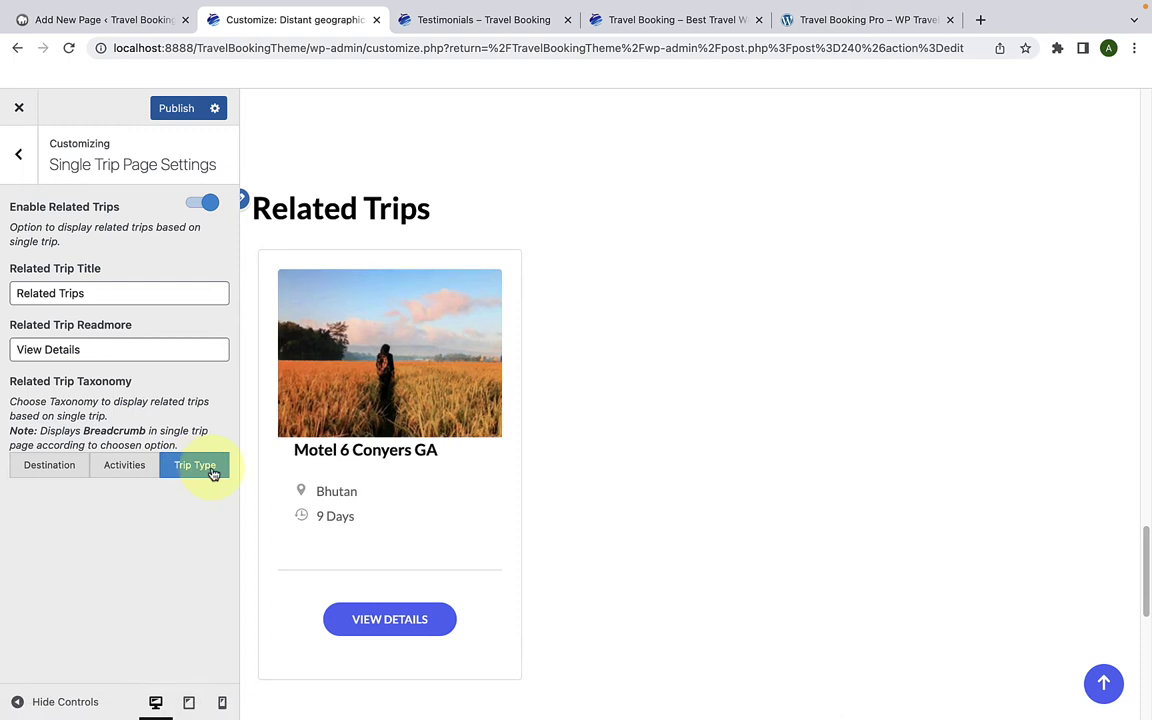
{"action": "left_click", "coordinate": [44, 481]}
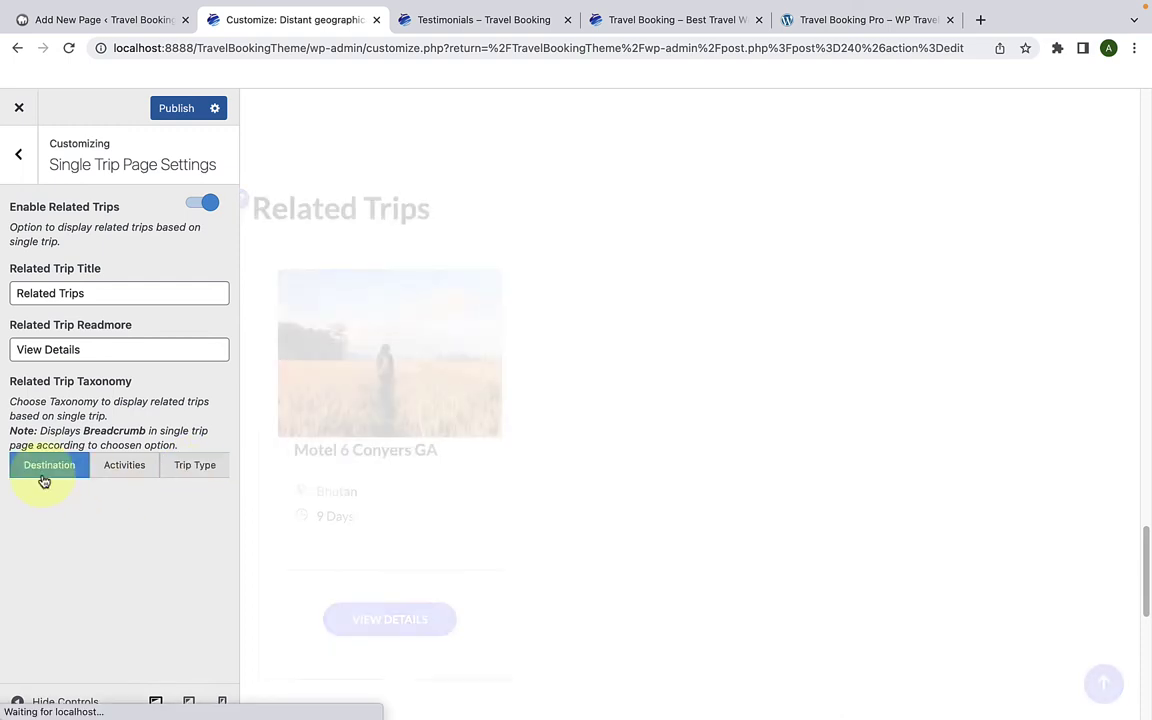
{"action": "left_click", "coordinate": [176, 106]}
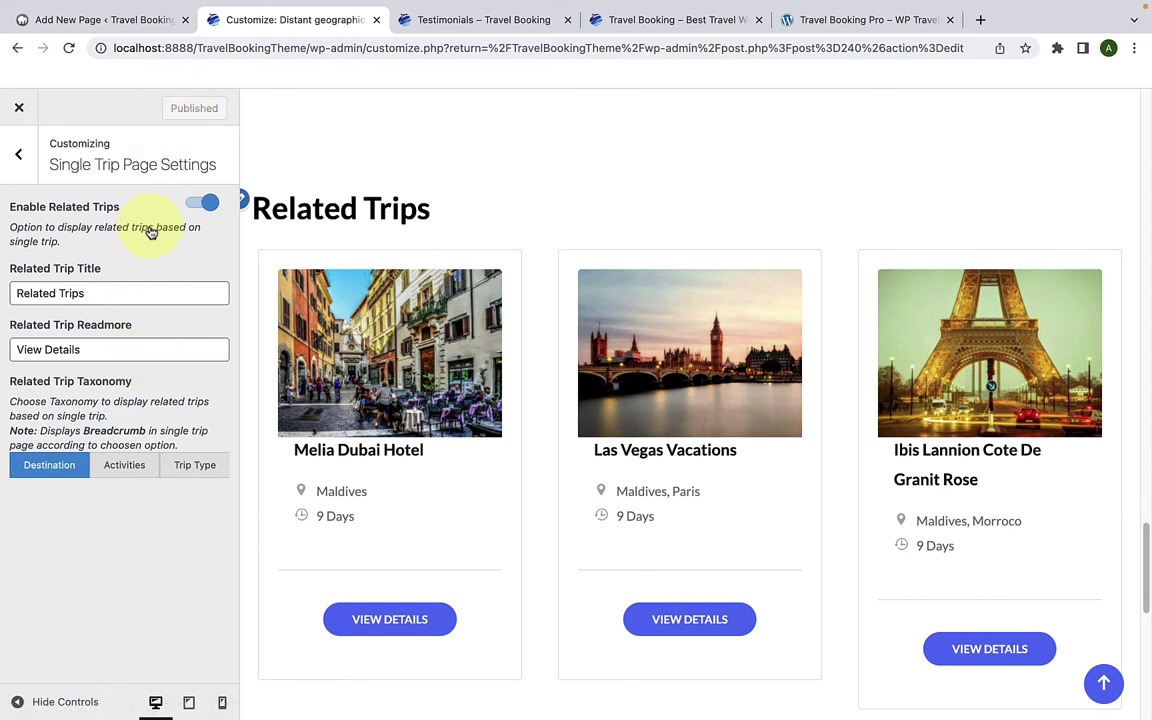
{"action": "left_click", "coordinate": [18, 155]}
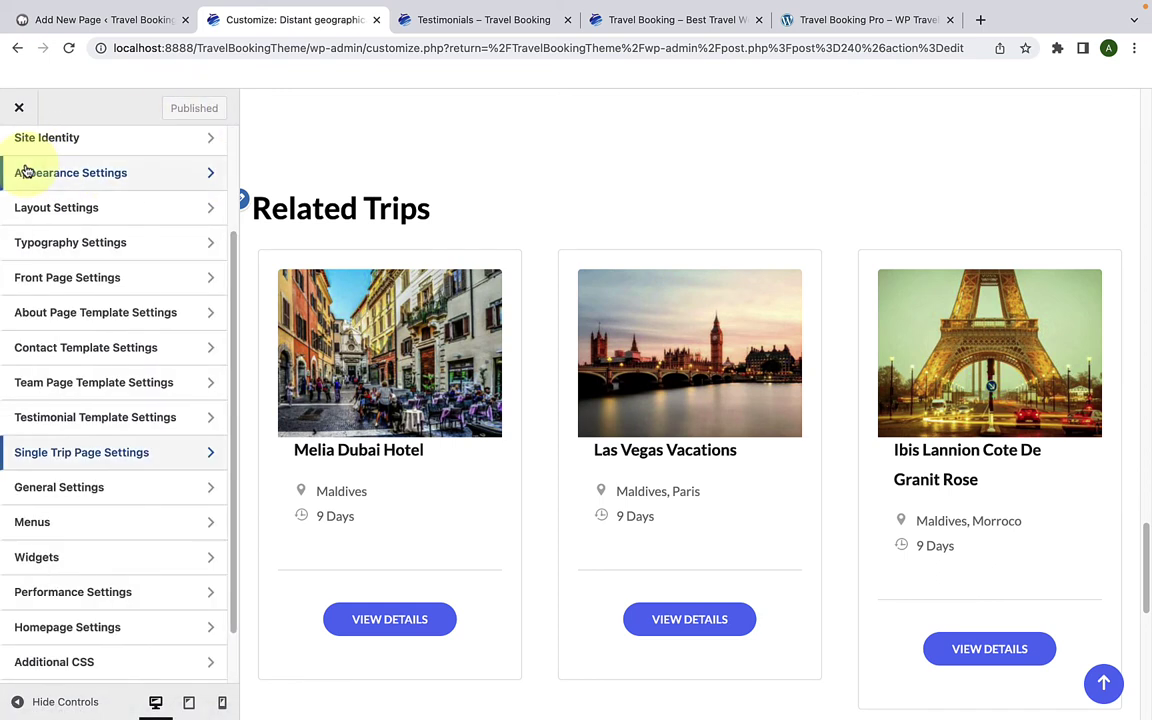
Step: Open General Settings > Header Settings and load the site's home page in the preview
{"action": "scroll", "coordinate": [93, 474], "scroll_direction": "down", "scroll_amount": 2}
{"action": "left_click", "coordinate": [110, 422]}
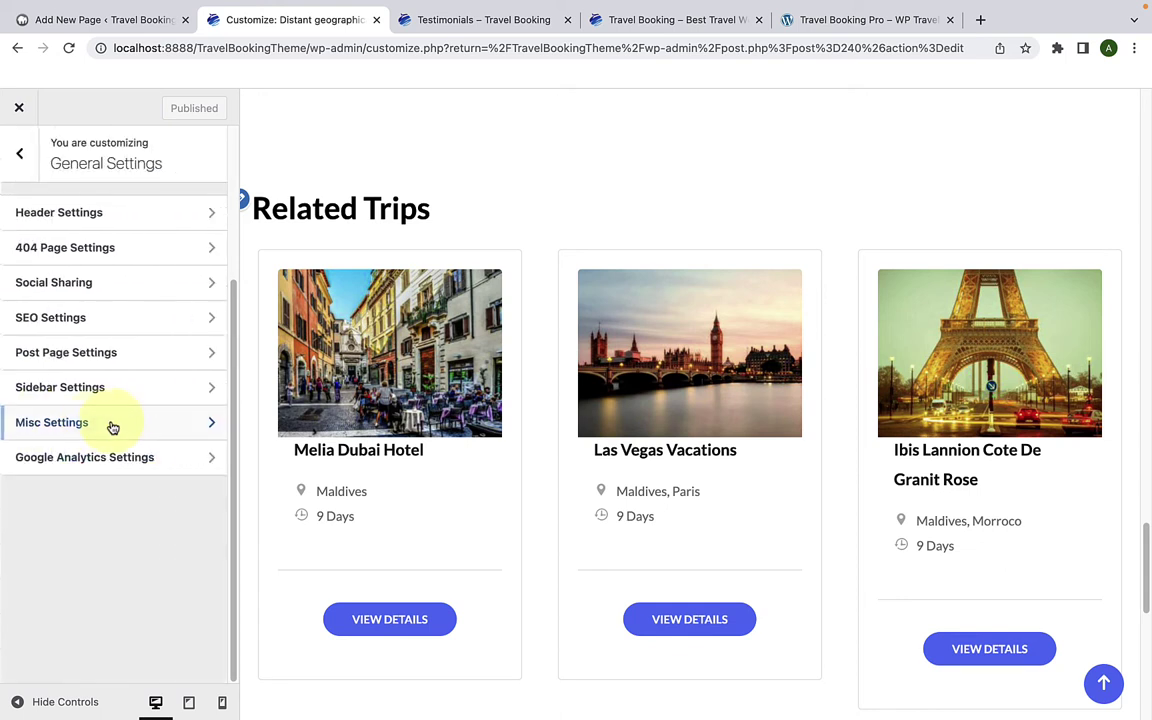
{"action": "left_click", "coordinate": [140, 227]}
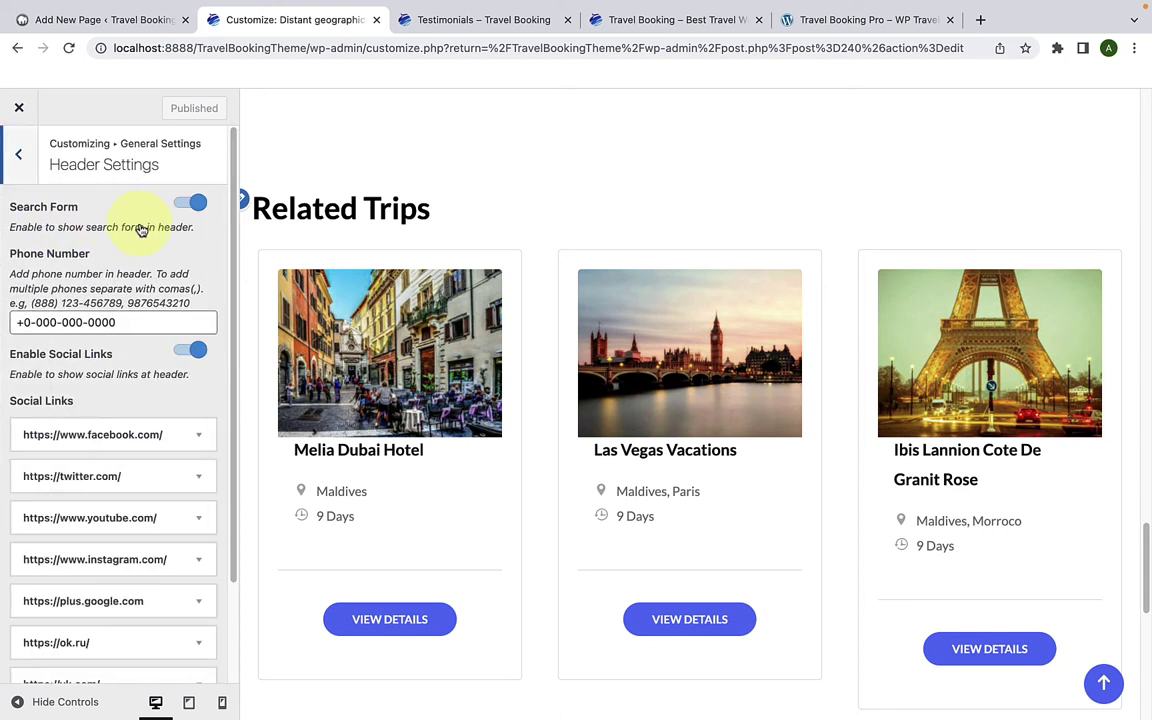
{"action": "left_click", "coordinate": [1102, 682]}
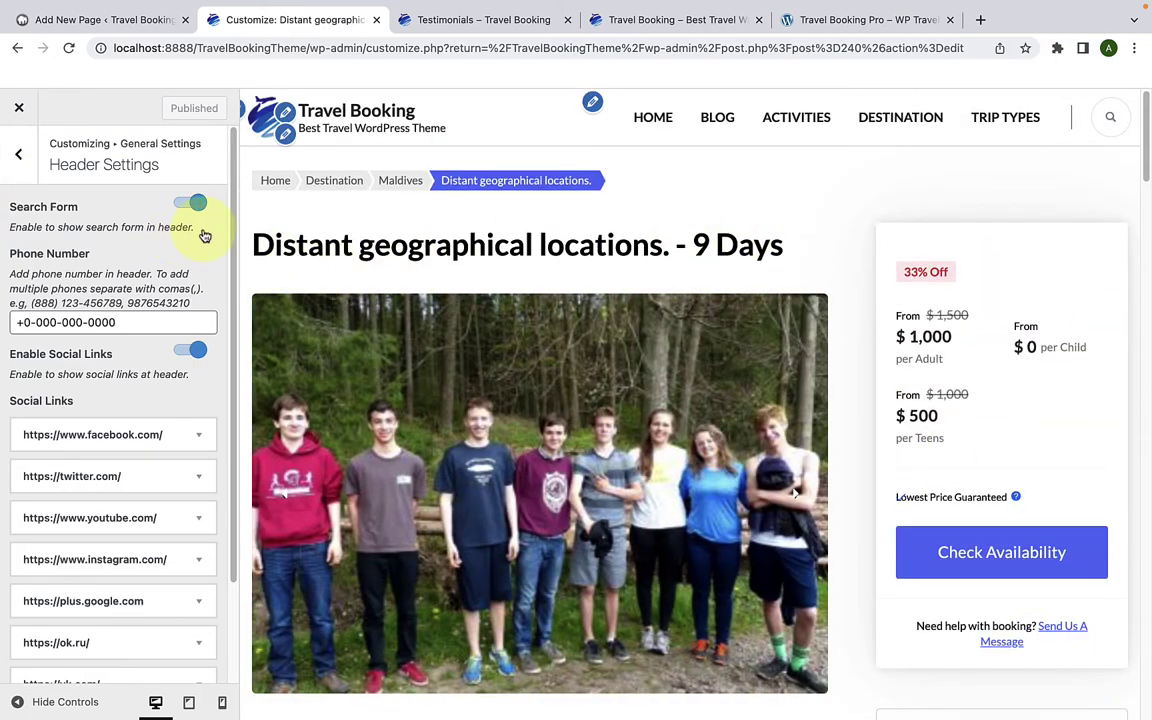
{"action": "left_click", "coordinate": [380, 122]}
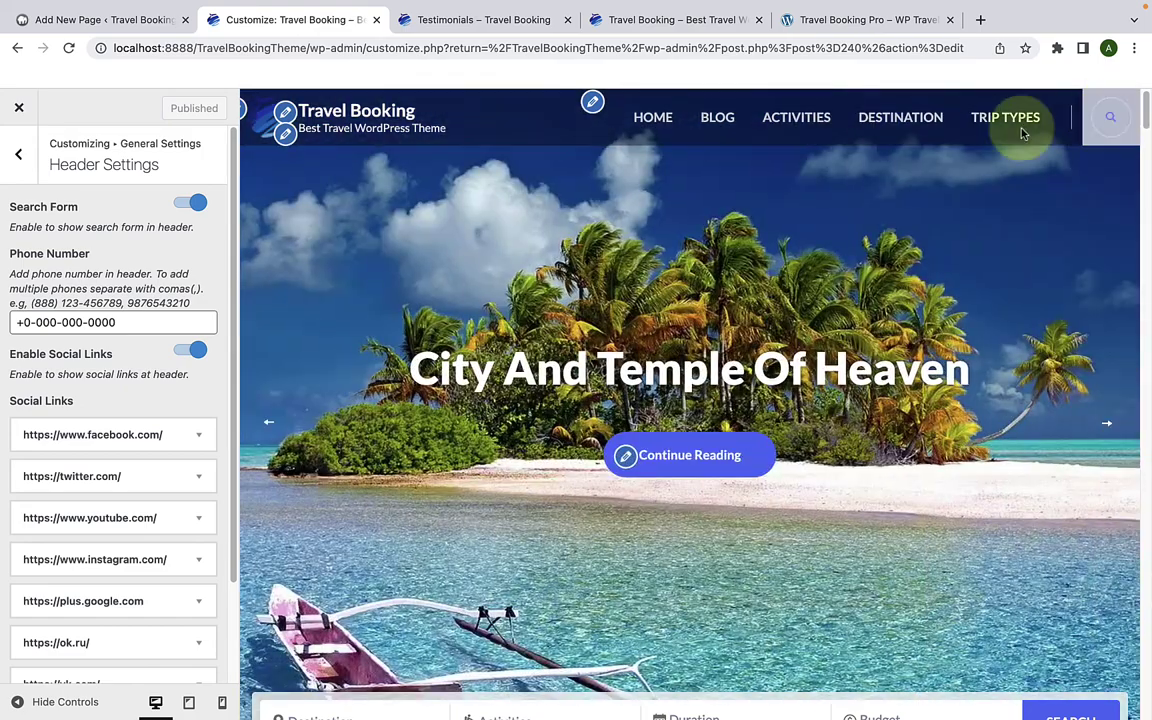
Step: Turn the header Search Form off and back on, then return to the General Settings sections
{"action": "left_click", "coordinate": [187, 203]}
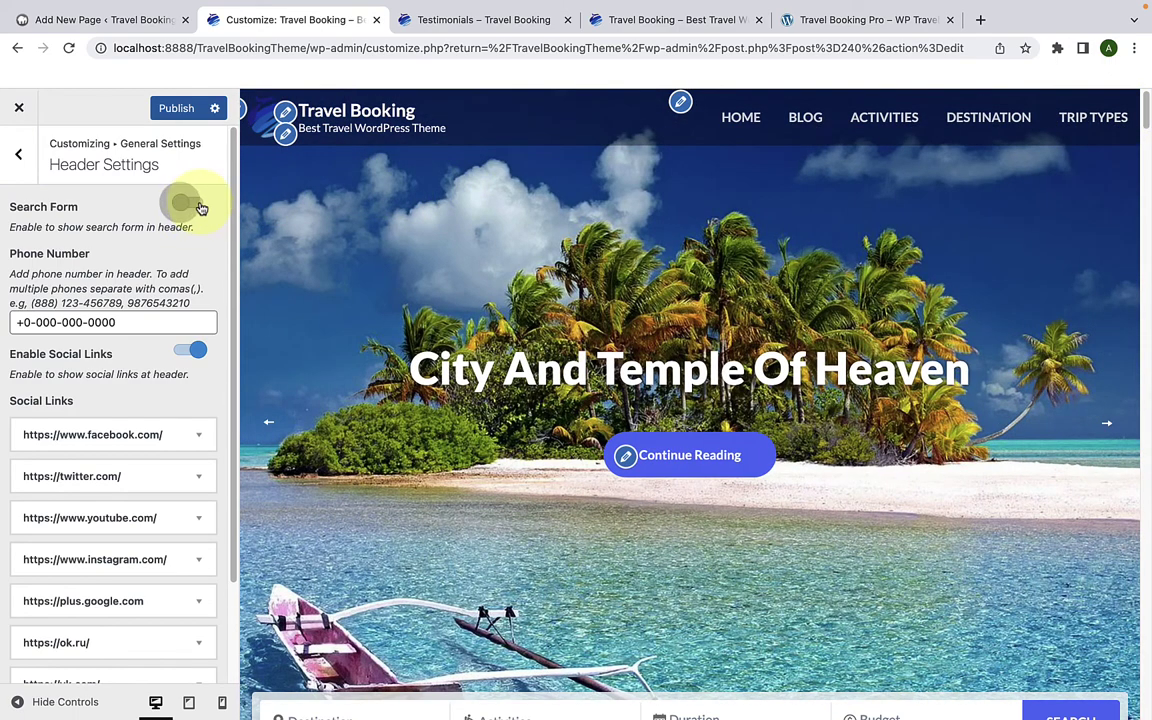
{"action": "left_click", "coordinate": [198, 205]}
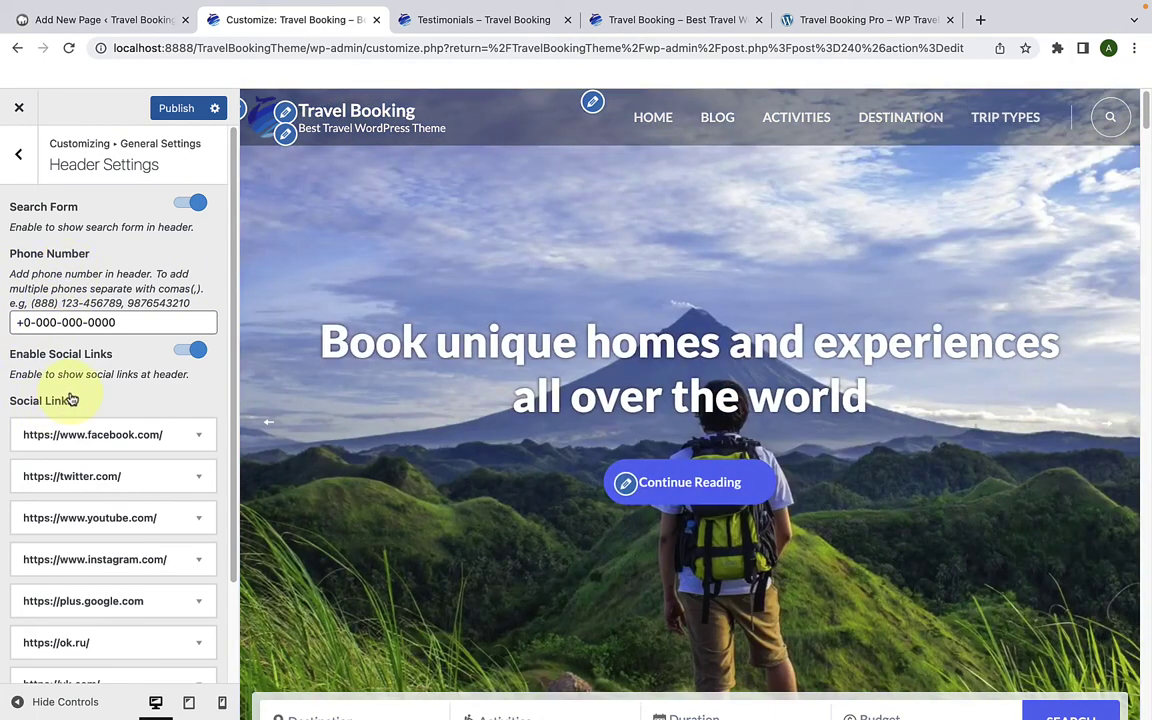
{"action": "scroll", "coordinate": [90, 578], "scroll_direction": "down", "scroll_amount": 2}
{"action": "scroll", "coordinate": [101, 555], "scroll_direction": "up", "scroll_amount": 2}
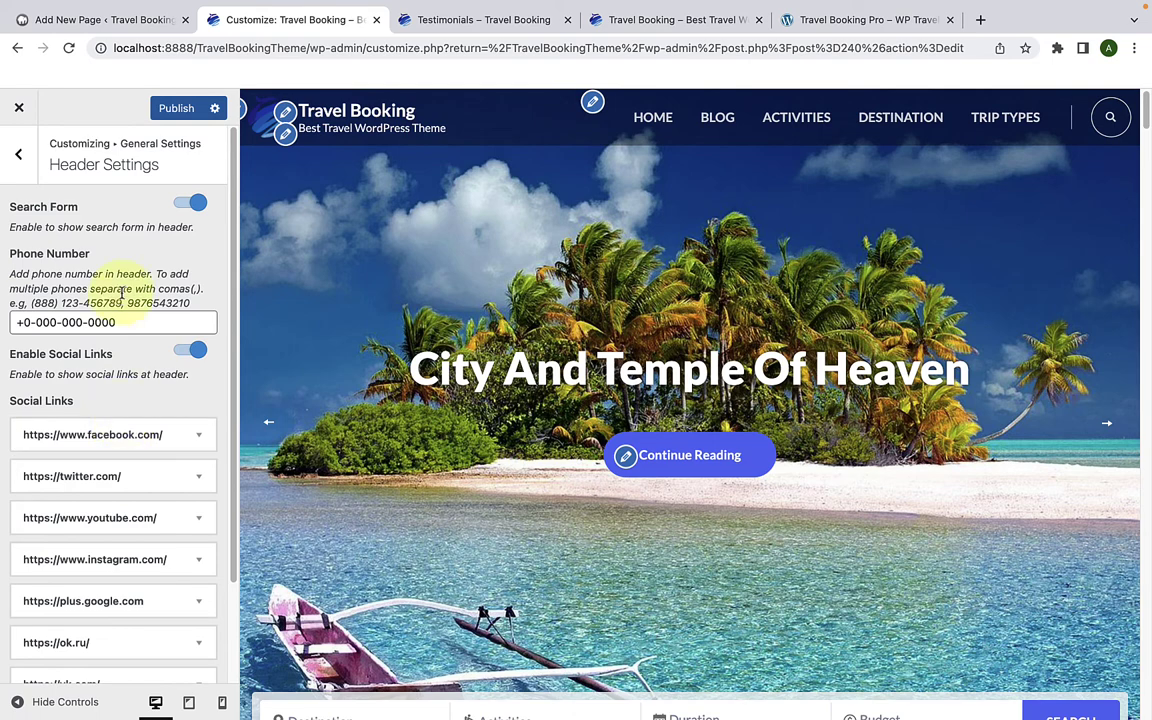
{"action": "left_click", "coordinate": [24, 157]}
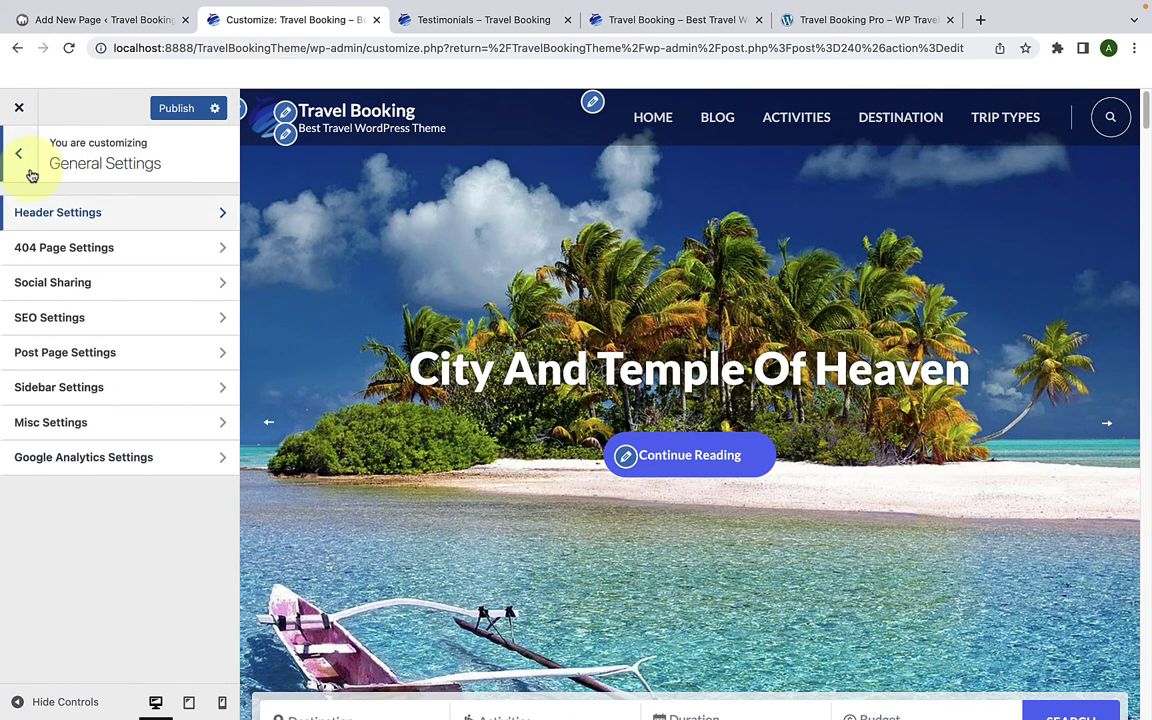
Step: Set Header Layout to the third design: white header with social-icon and phone top bar
{"action": "left_click", "coordinate": [24, 157]}
{"action": "scroll", "coordinate": [110, 240], "scroll_direction": "up", "scroll_amount": 1}
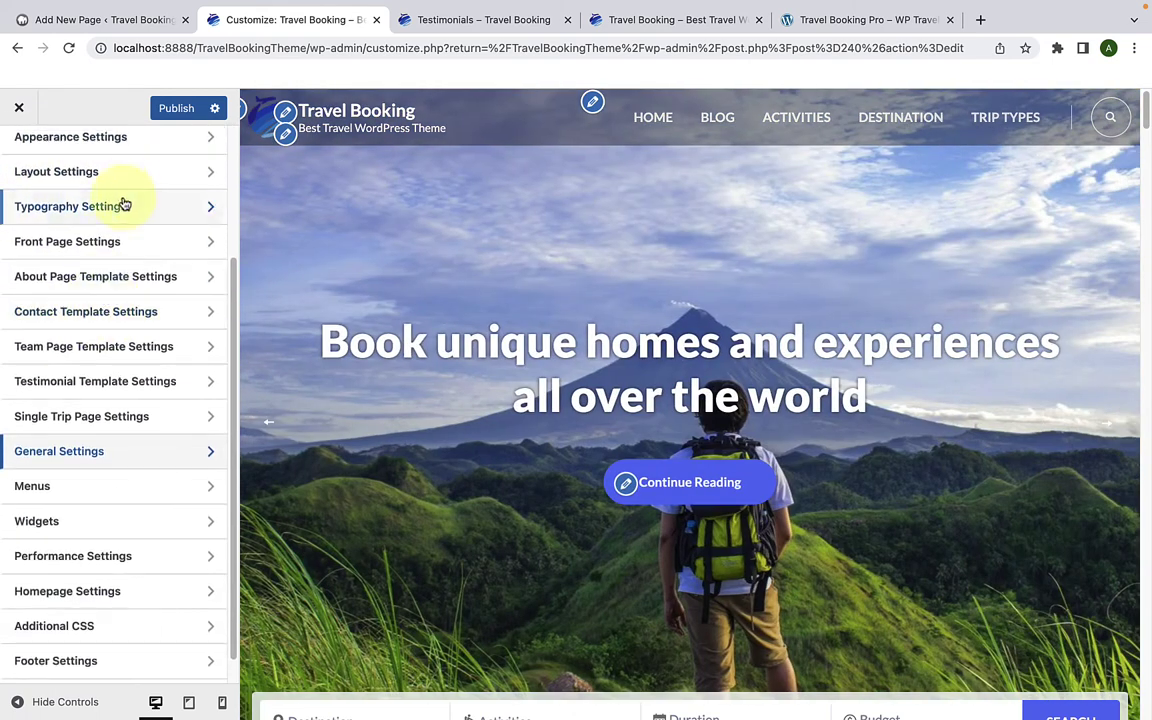
{"action": "left_click", "coordinate": [135, 171]}
{"action": "left_click", "coordinate": [121, 208]}
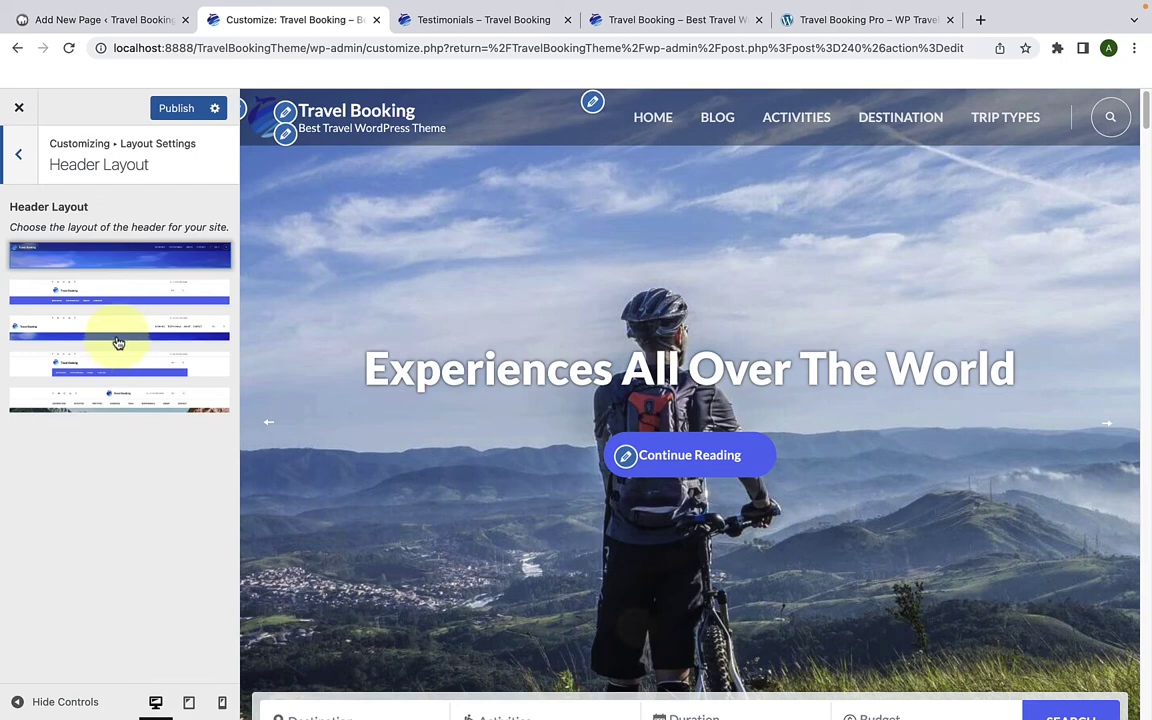
{"action": "left_click", "coordinate": [118, 343]}
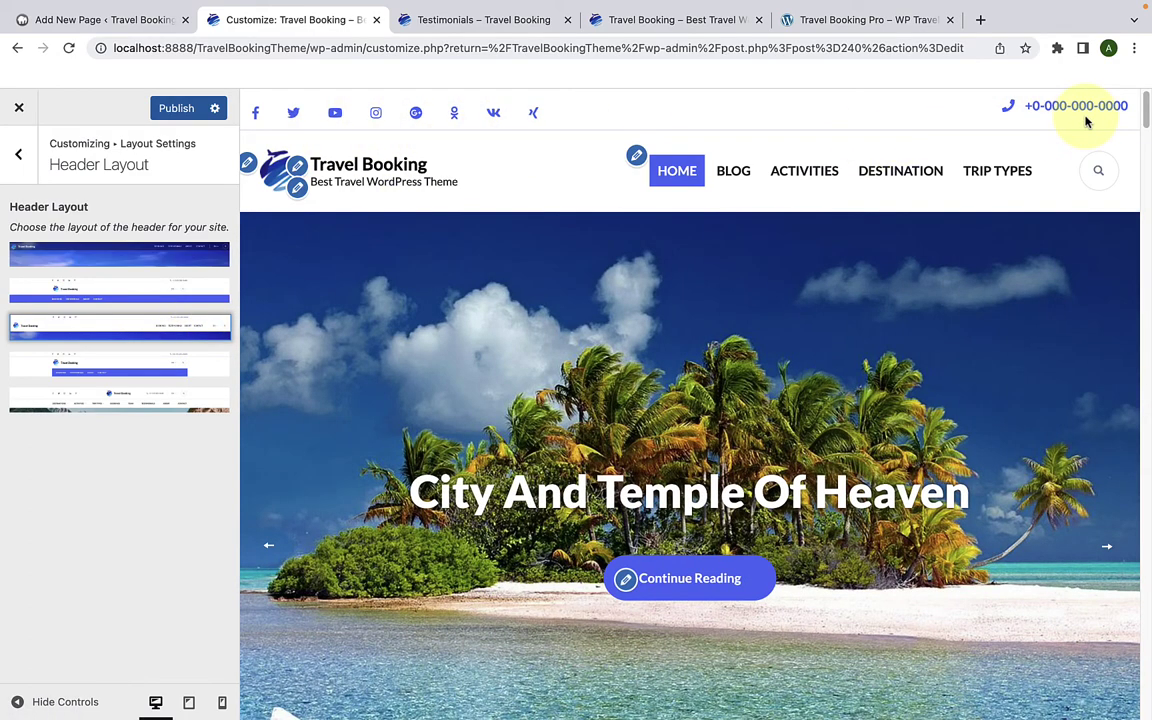
{"action": "left_click", "coordinate": [19, 154]}
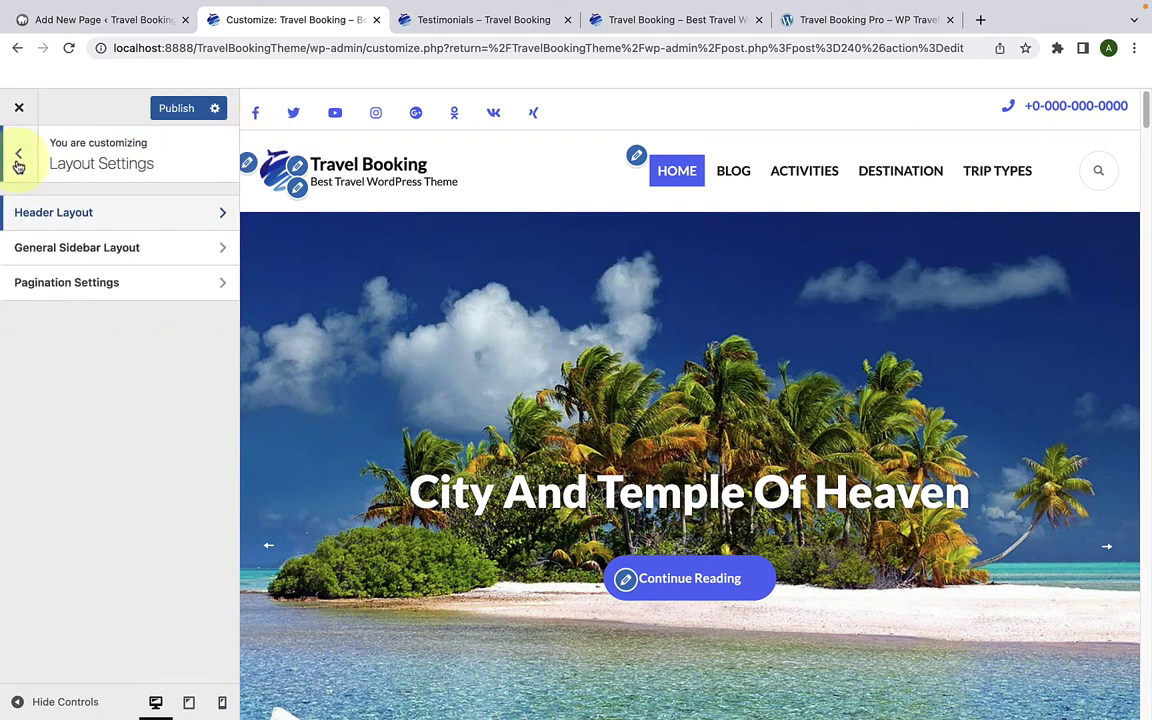
{"action": "left_click", "coordinate": [19, 159]}
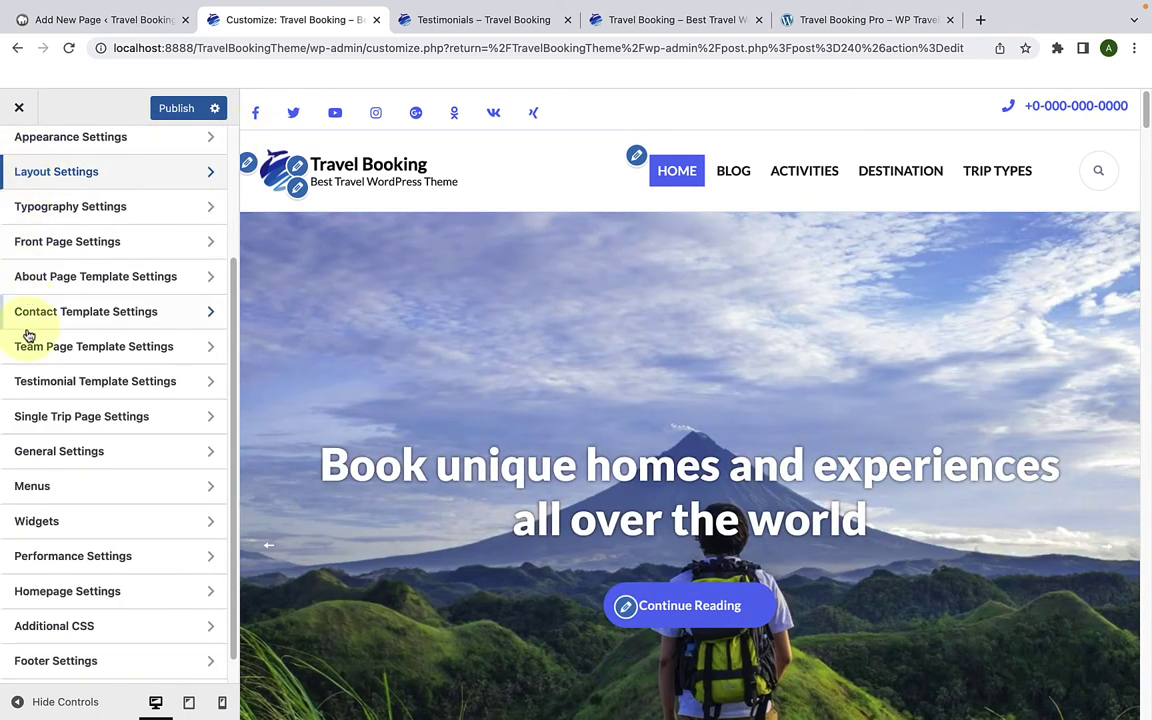
{"action": "scroll", "coordinate": [95, 505], "scroll_direction": "down", "scroll_amount": 1}
Step: Replace the Header Settings phone number with the example number from its description
{"action": "left_click", "coordinate": [111, 450]}
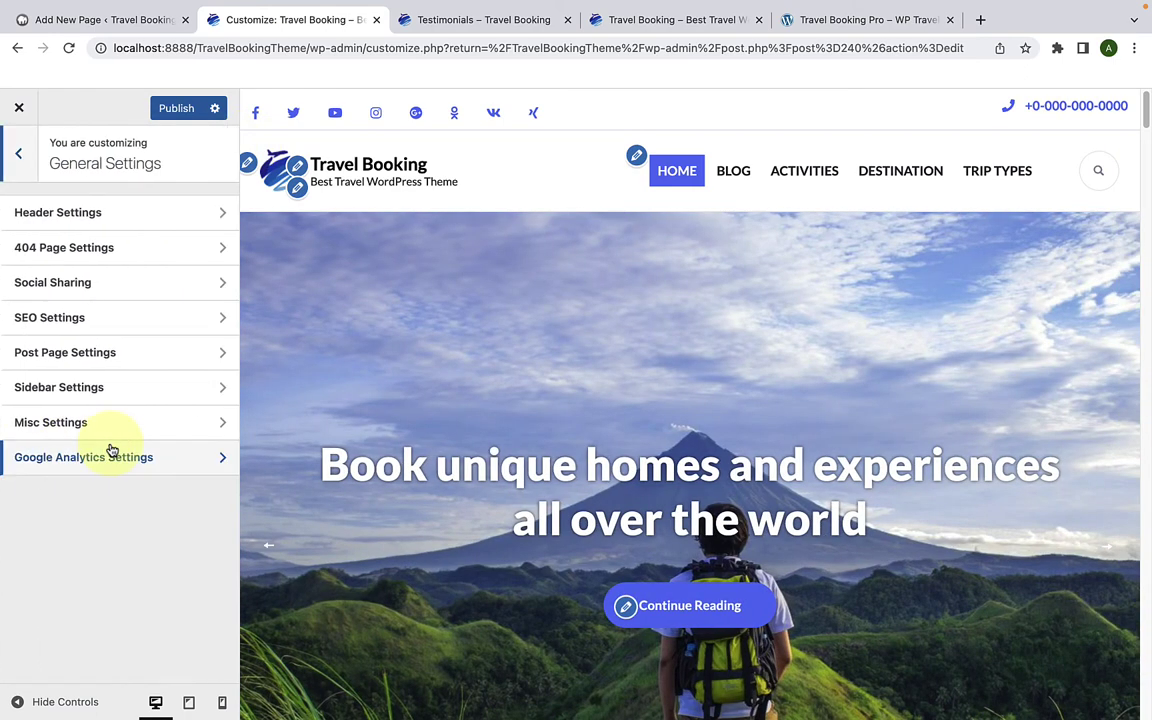
{"action": "left_click", "coordinate": [143, 213]}
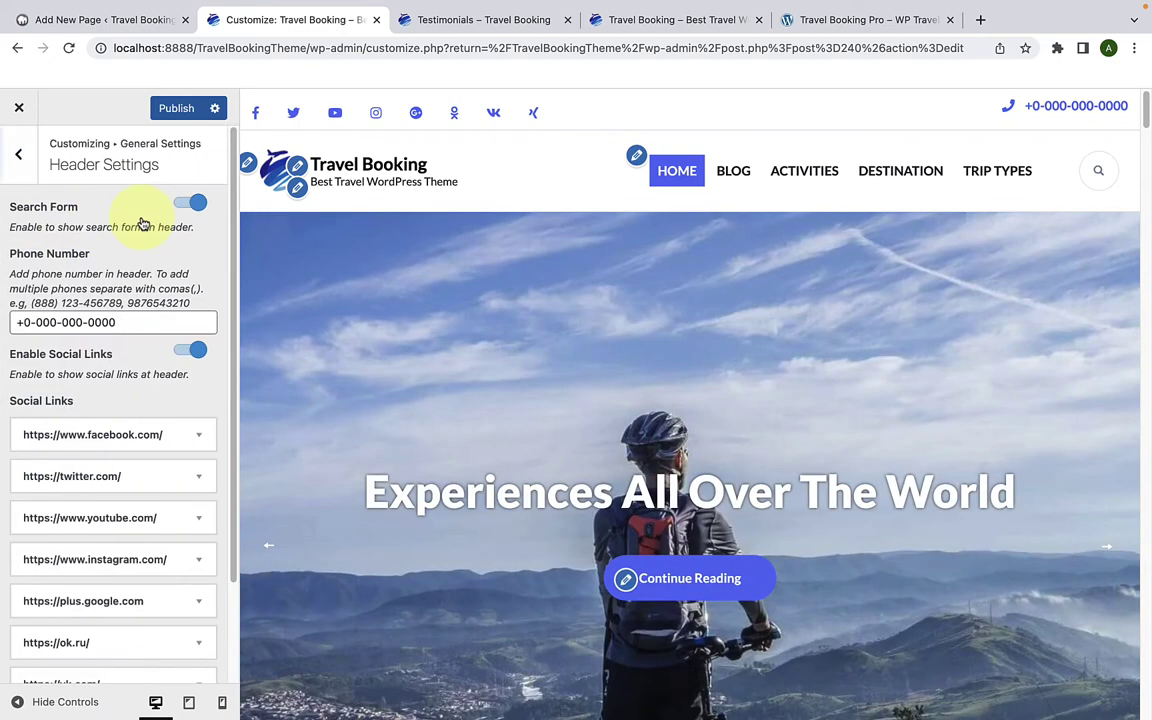
{"action": "left_click_drag", "start_coordinate": [129, 320], "coordinate": [12, 322]}
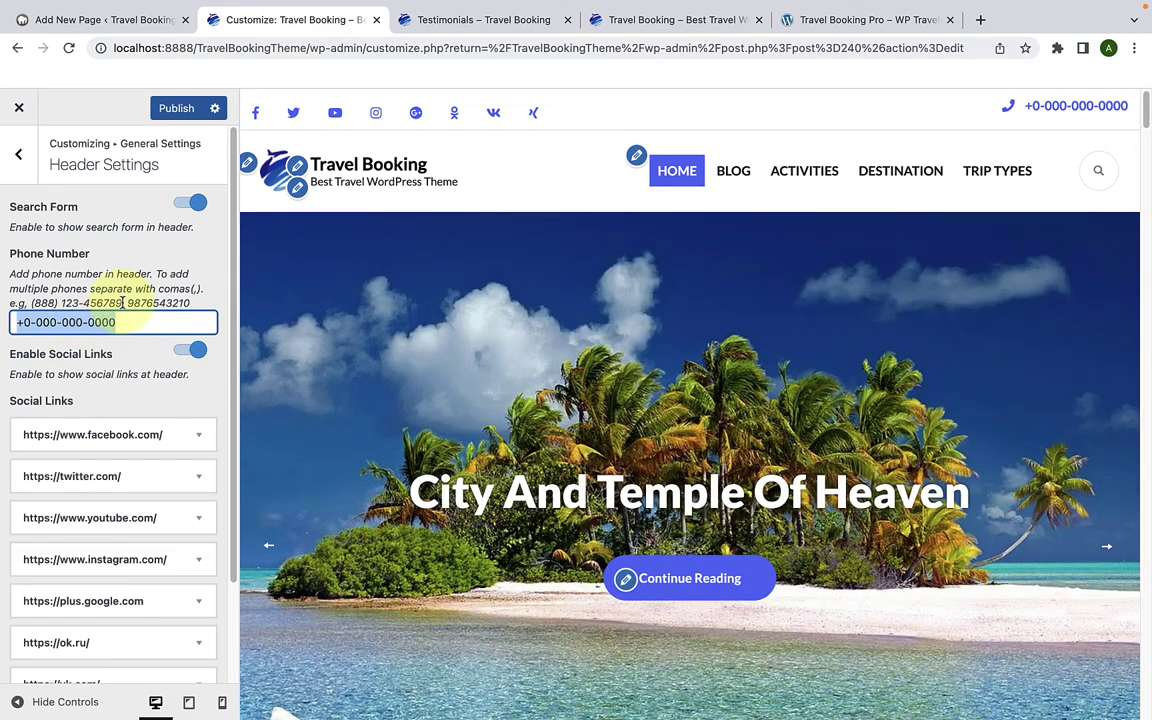
{"action": "left_click_drag", "start_coordinate": [122, 302], "coordinate": [49, 305]}
{"action": "right_click", "coordinate": [32, 303]}
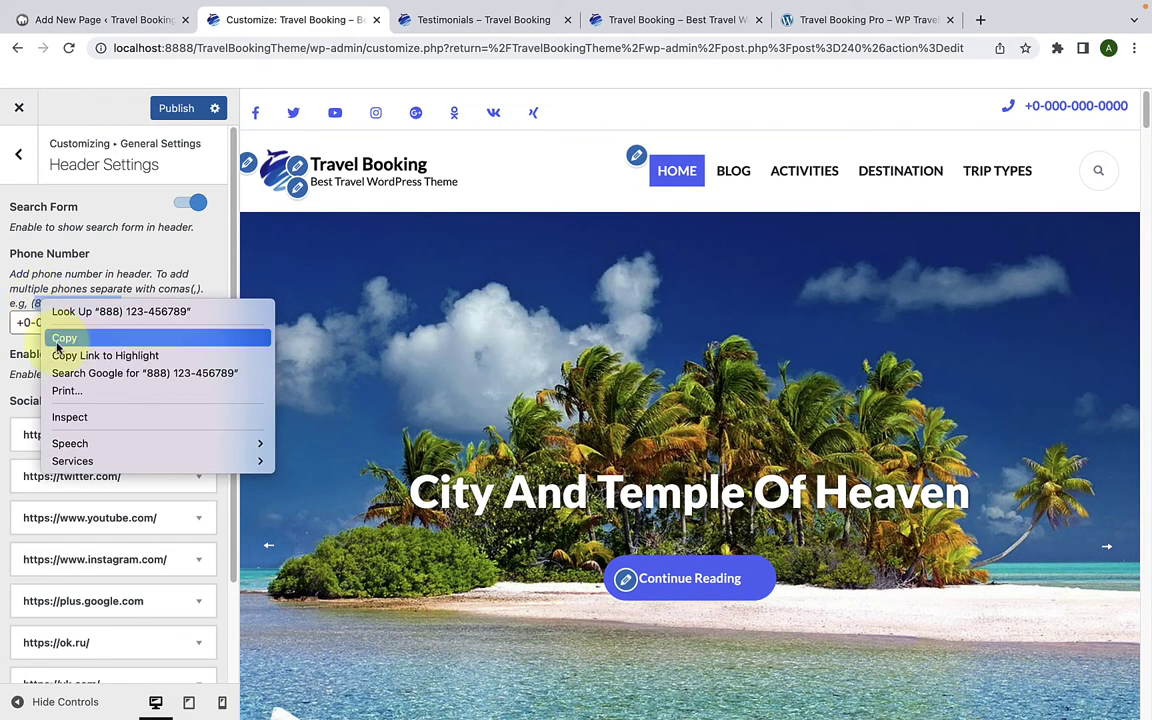
{"action": "left_click", "coordinate": [63, 338]}
{"action": "left_click_drag", "start_coordinate": [116, 322], "coordinate": [38, 330]}
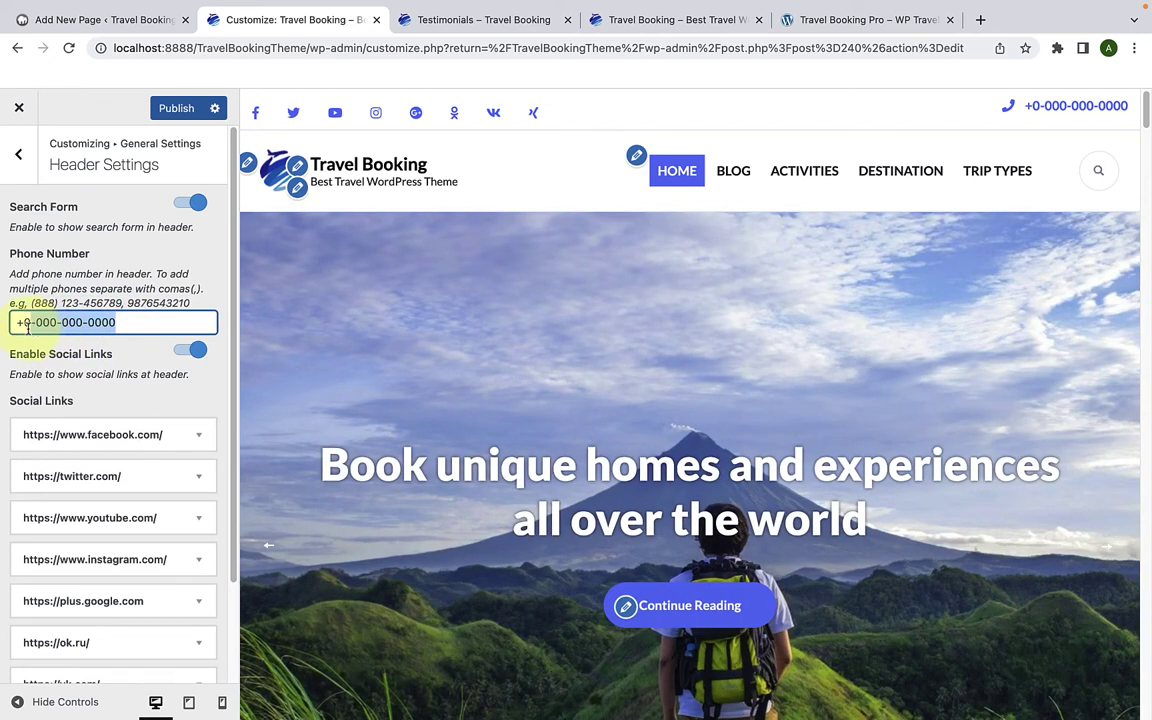
{"action": "key", "text": "super+v"}
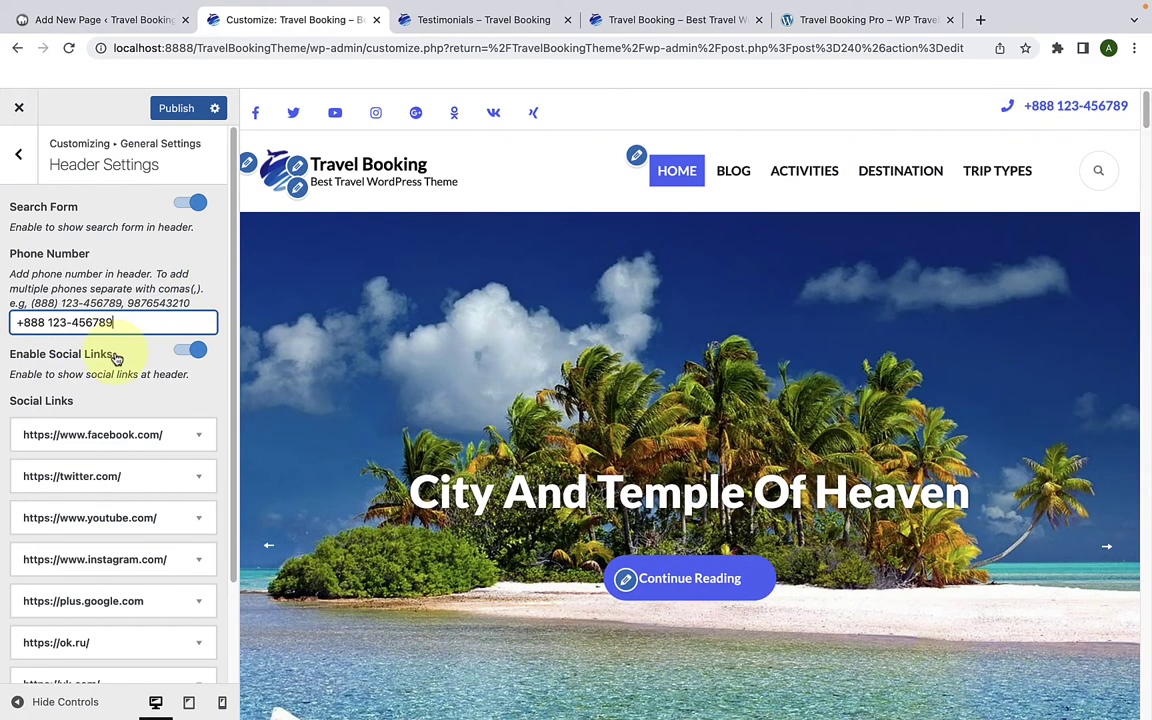
Step: Toggle Enable Social Links off and back on, showing eight default links
{"action": "scroll", "coordinate": [115, 370], "scroll_direction": "down", "scroll_amount": 2}
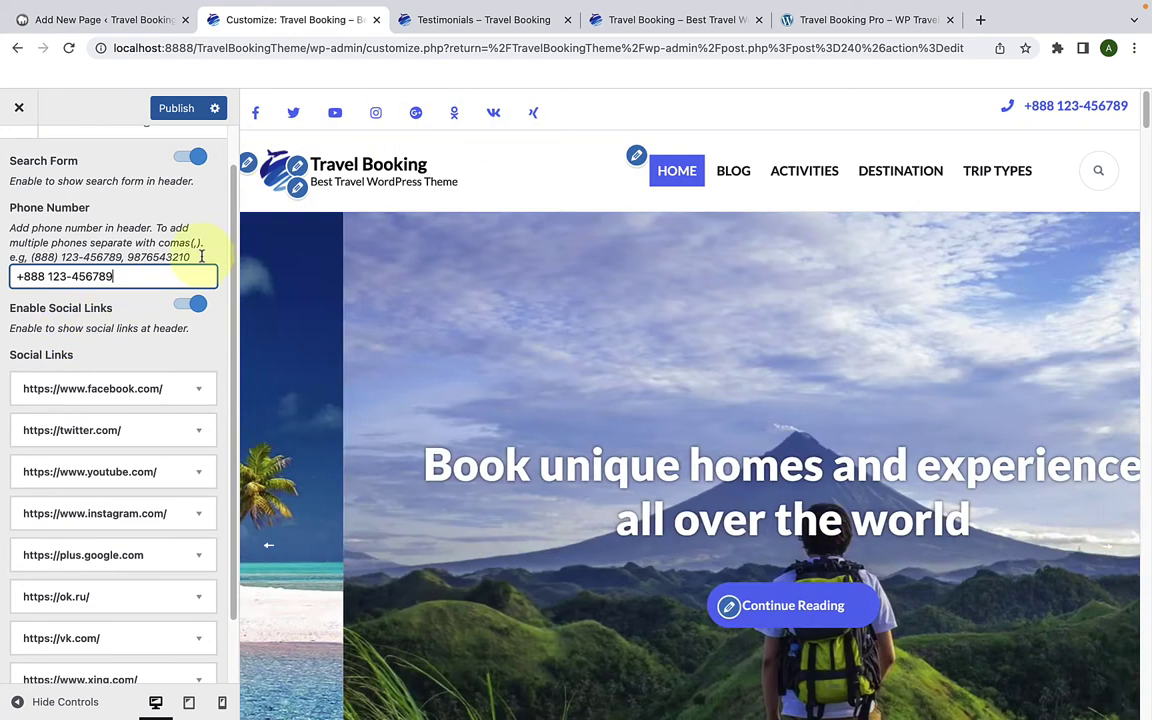
{"action": "left_click", "coordinate": [185, 305]}
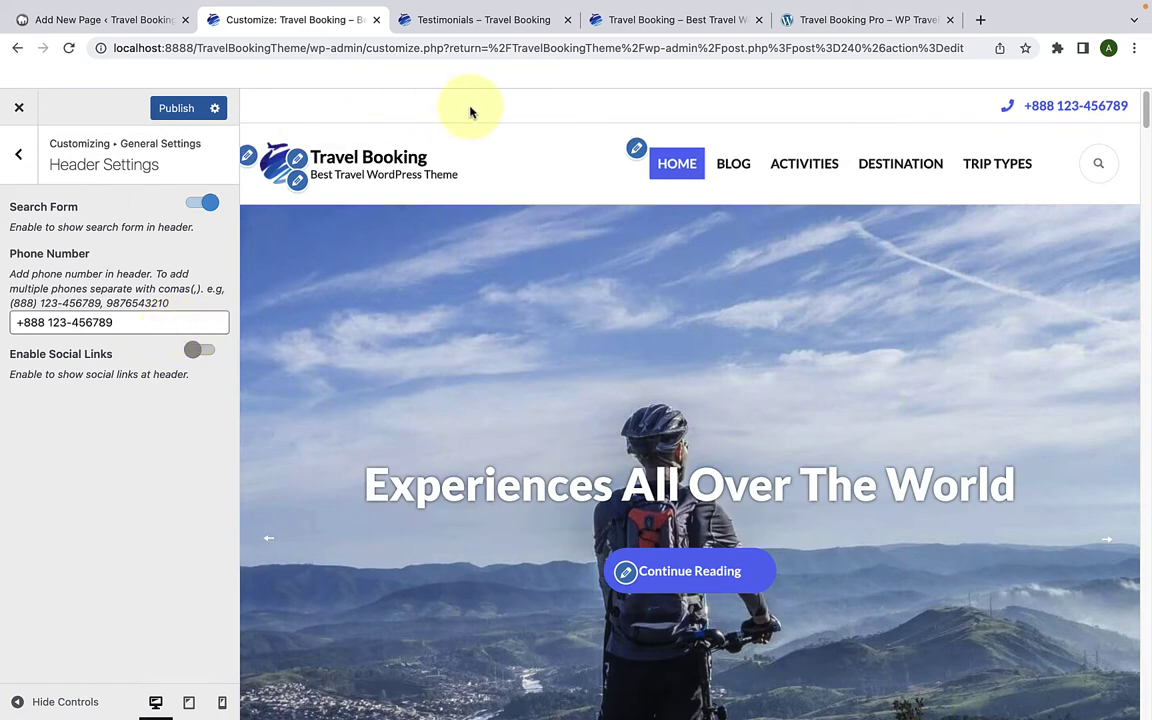
{"action": "left_click", "coordinate": [204, 354]}
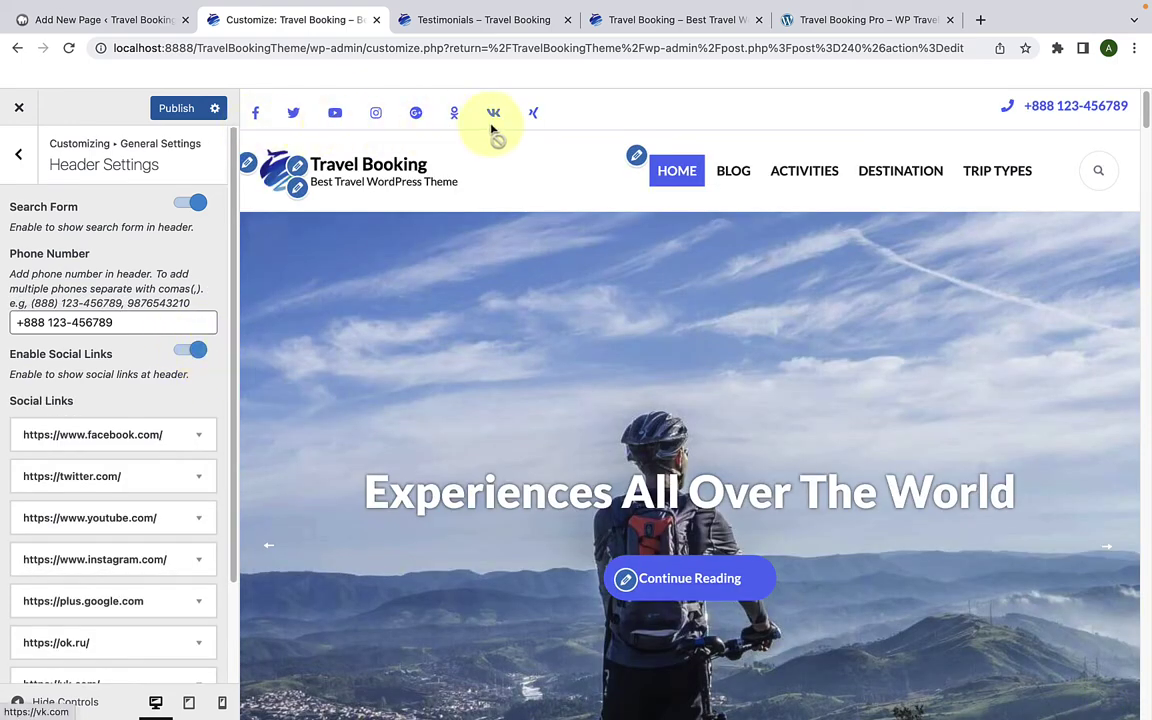
{"action": "scroll", "coordinate": [119, 392], "scroll_direction": "down", "scroll_amount": 3}
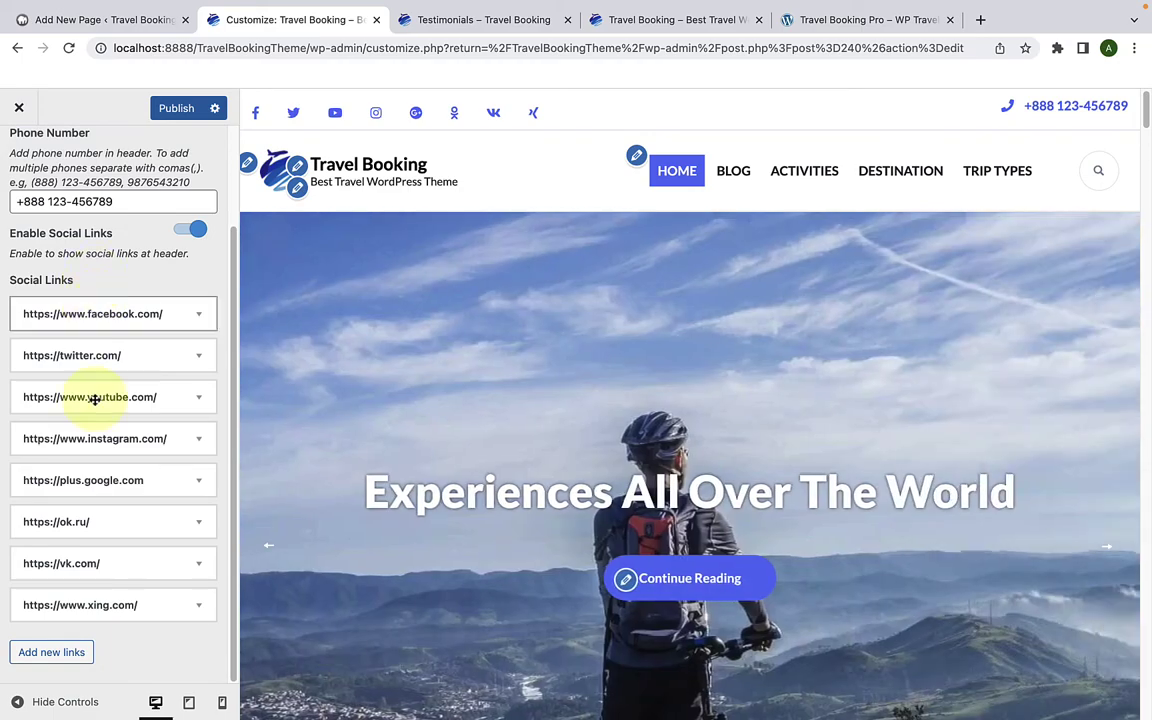
Step: Remove all the old header social links, starting with Xing
{"action": "left_click", "coordinate": [95, 605]}
{"action": "left_click", "coordinate": [45, 606]}
{"action": "left_click", "coordinate": [45, 607]}
{"action": "left_click", "coordinate": [41, 607]}
{"action": "left_click", "coordinate": [41, 607]}
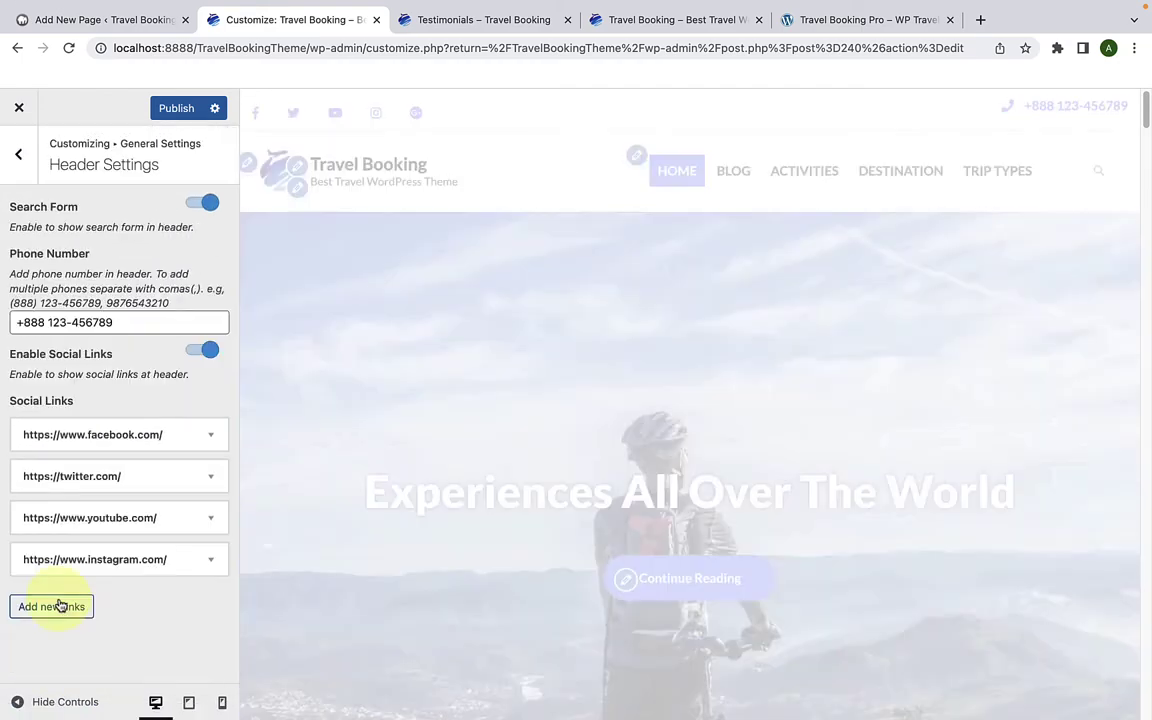
{"action": "left_click", "coordinate": [45, 612]}
{"action": "left_click", "coordinate": [40, 635]}
{"action": "left_click", "coordinate": [62, 542]}
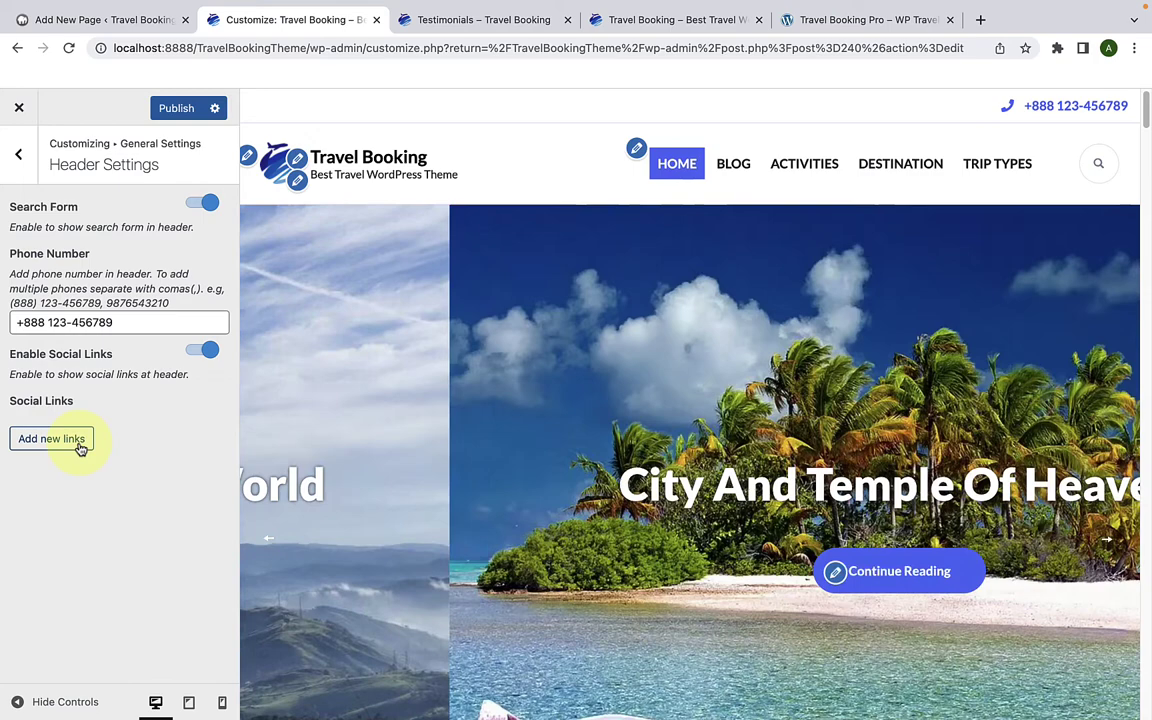
{"action": "left_click", "coordinate": [80, 448]}
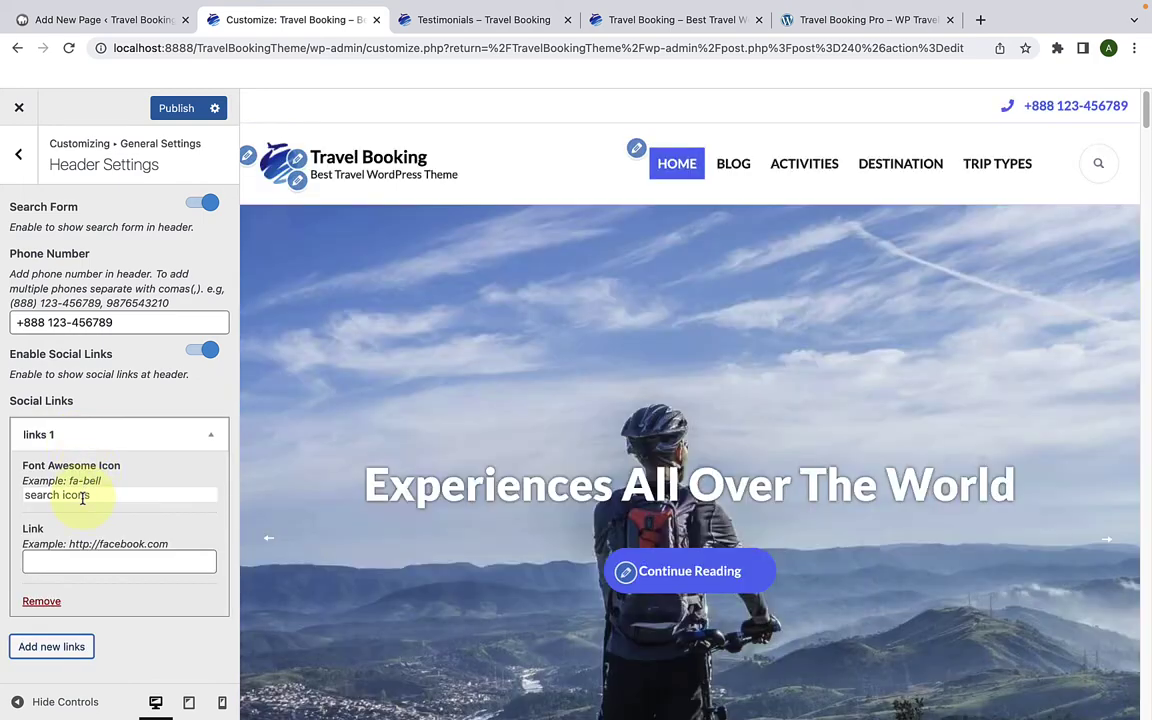
{"action": "left_click", "coordinate": [92, 495]}
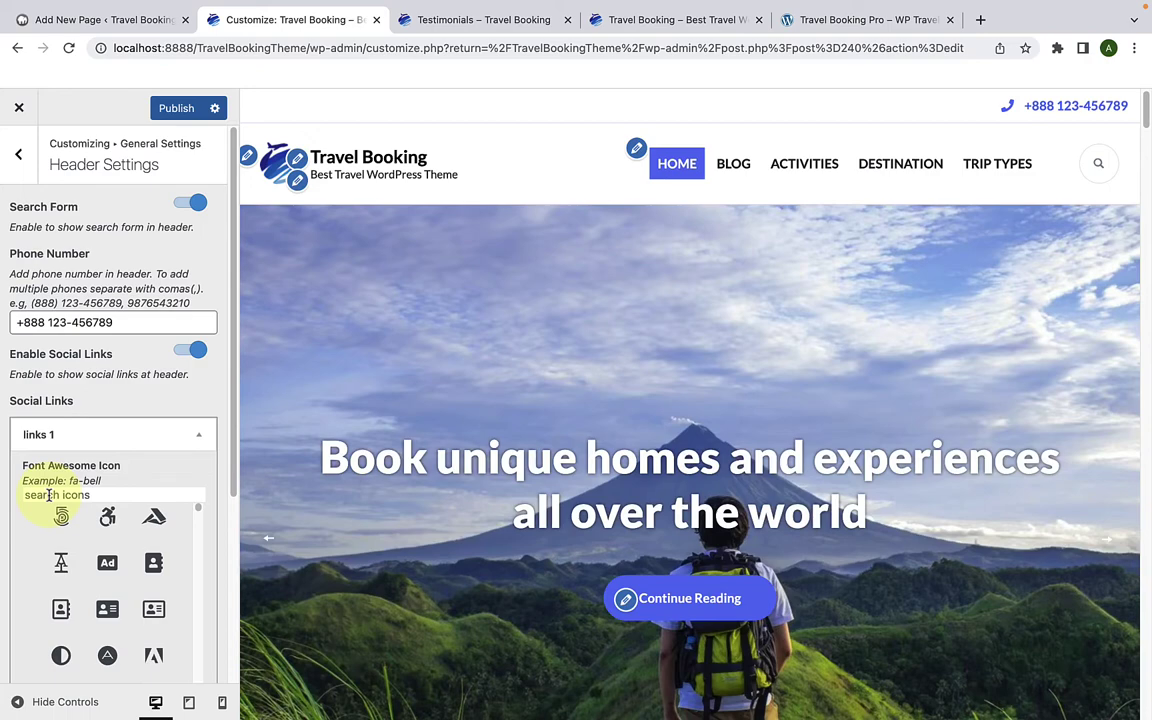
{"action": "left_click", "coordinate": [48, 494]}
{"action": "type", "text": "fa"}
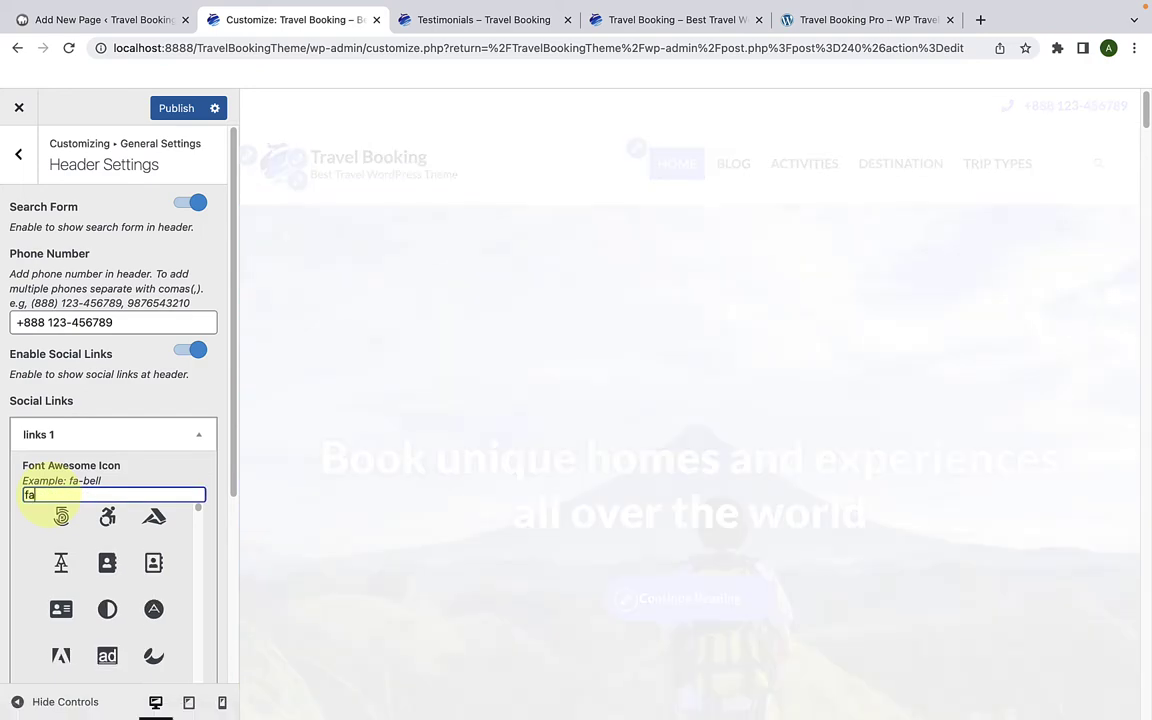
{"action": "type", "text": "ce"}
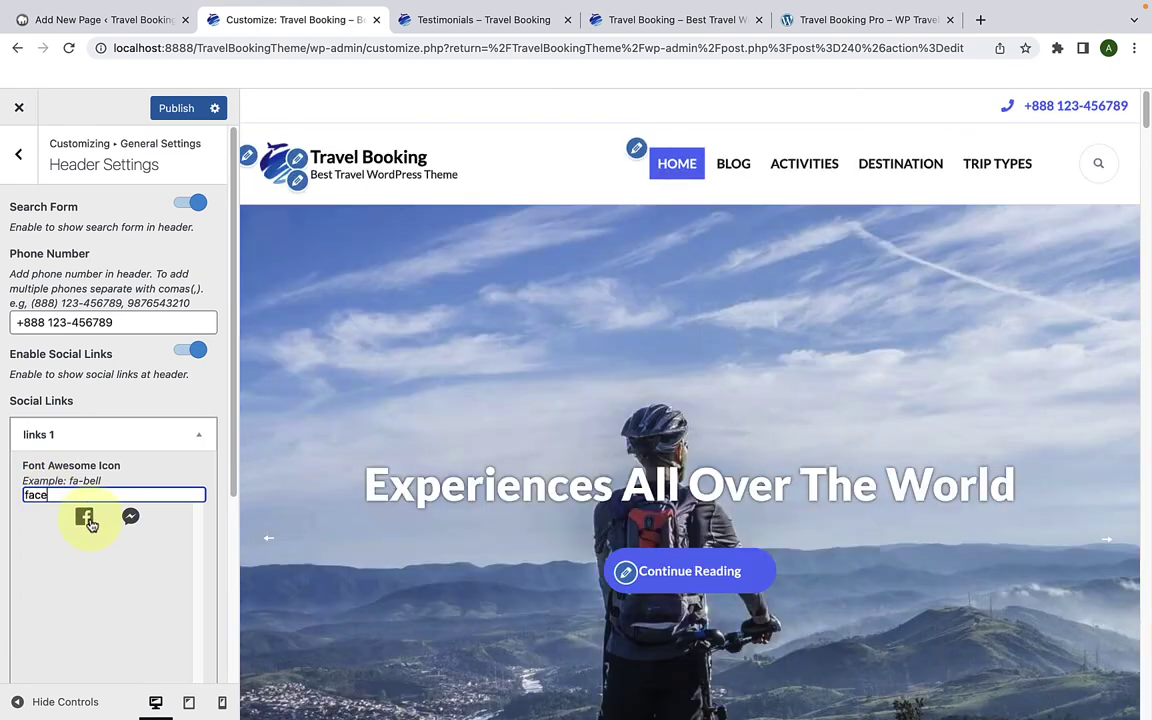
{"action": "left_click", "coordinate": [86, 519]}
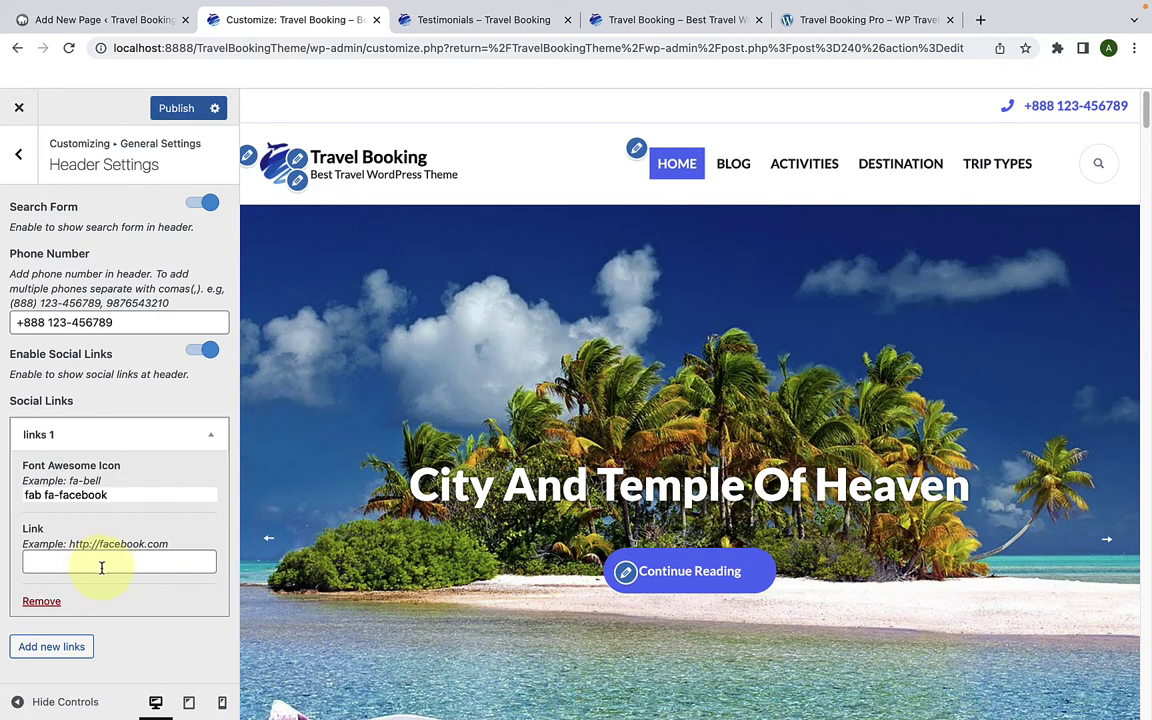
{"action": "left_click_drag", "start_coordinate": [69, 544], "coordinate": [168, 544]}
{"action": "key", "text": "super+c"}
{"action": "left_click", "coordinate": [163, 557]}
{"action": "key", "text": "super+v"}
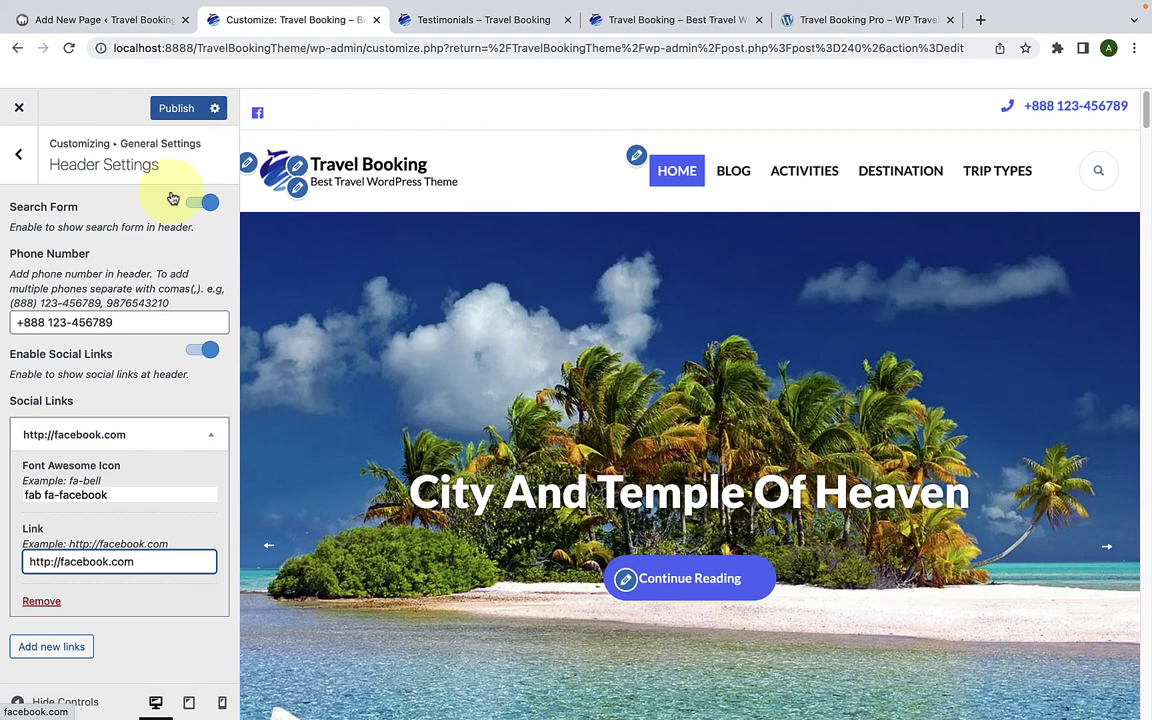
Step: Add an Instagram social link pointing to instagram.com
{"action": "left_click", "coordinate": [61, 647]}
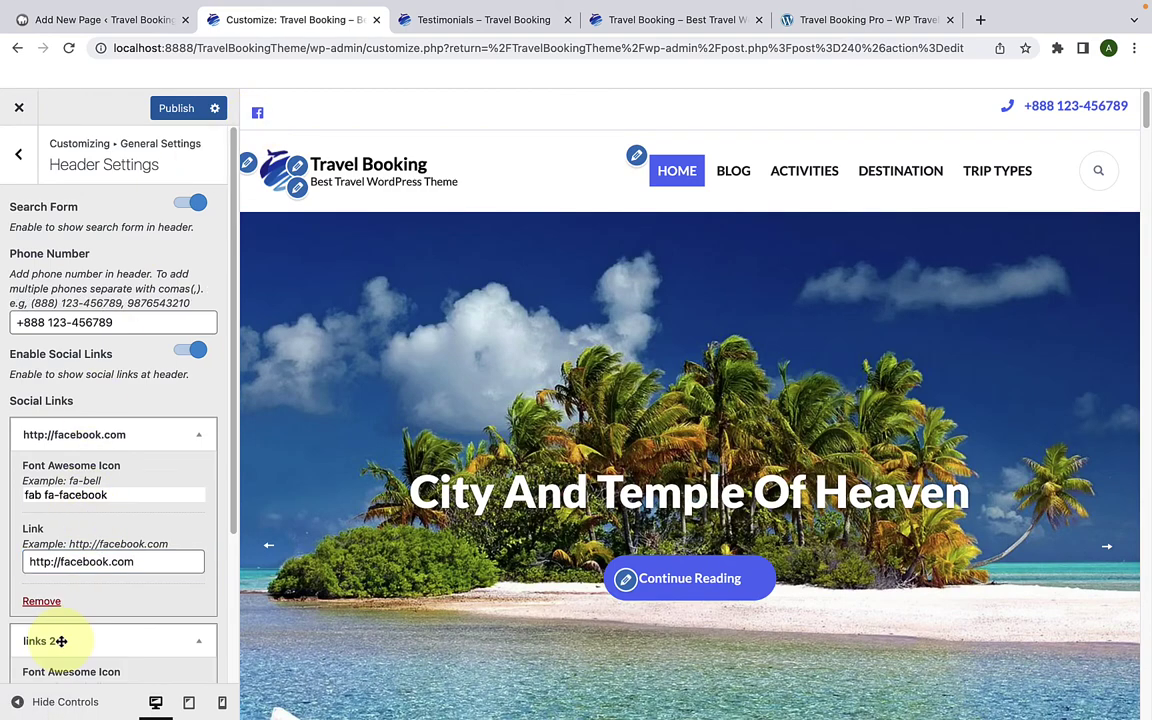
{"action": "scroll", "coordinate": [67, 648], "scroll_direction": "down", "scroll_amount": 3}
{"action": "left_click", "coordinate": [92, 501]}
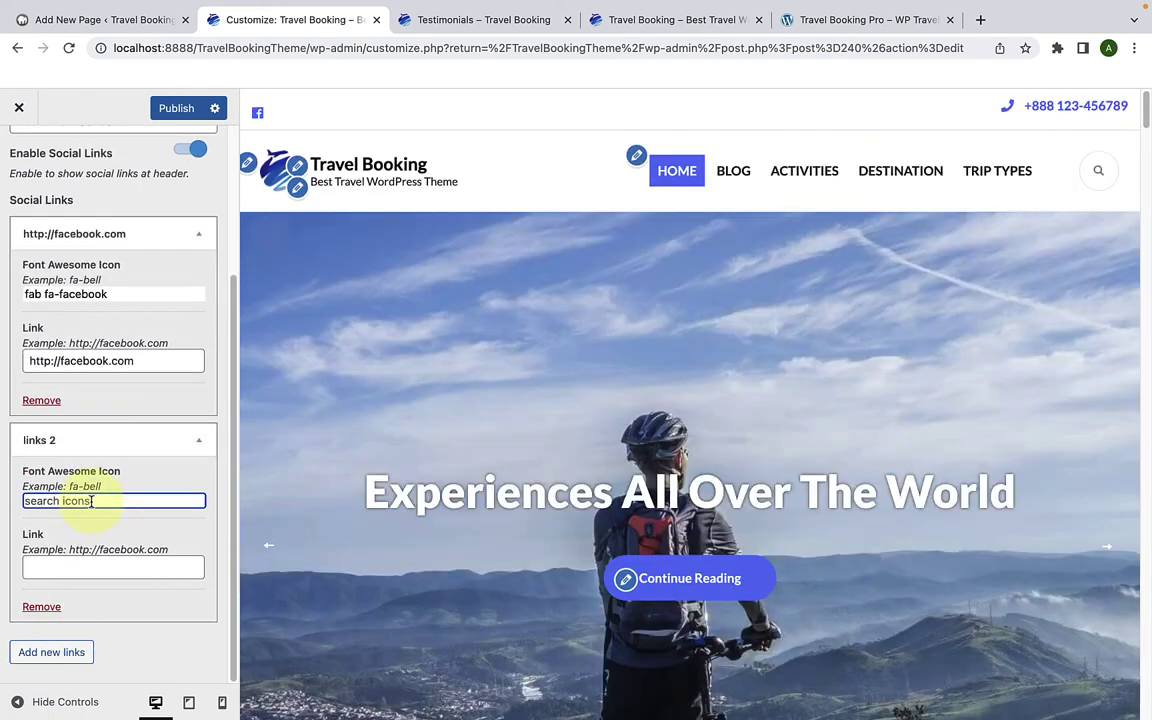
{"action": "type", "text": "instagram"}
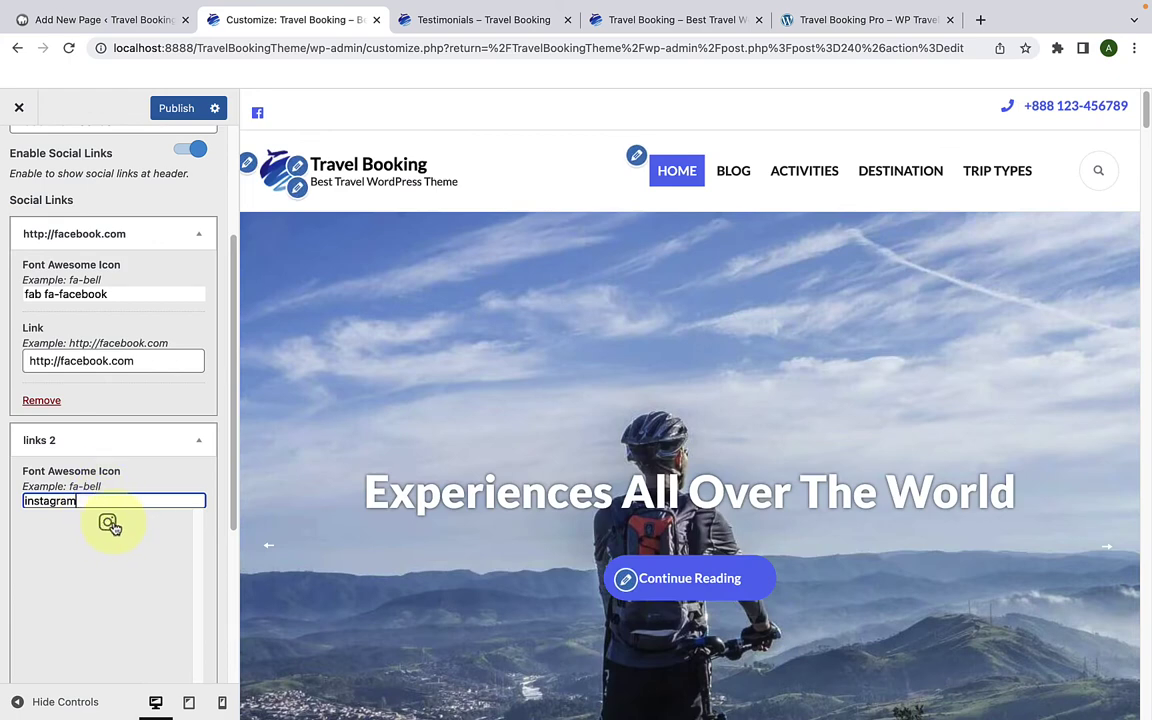
{"action": "left_click", "coordinate": [108, 523]}
{"action": "left_click", "coordinate": [83, 572]}
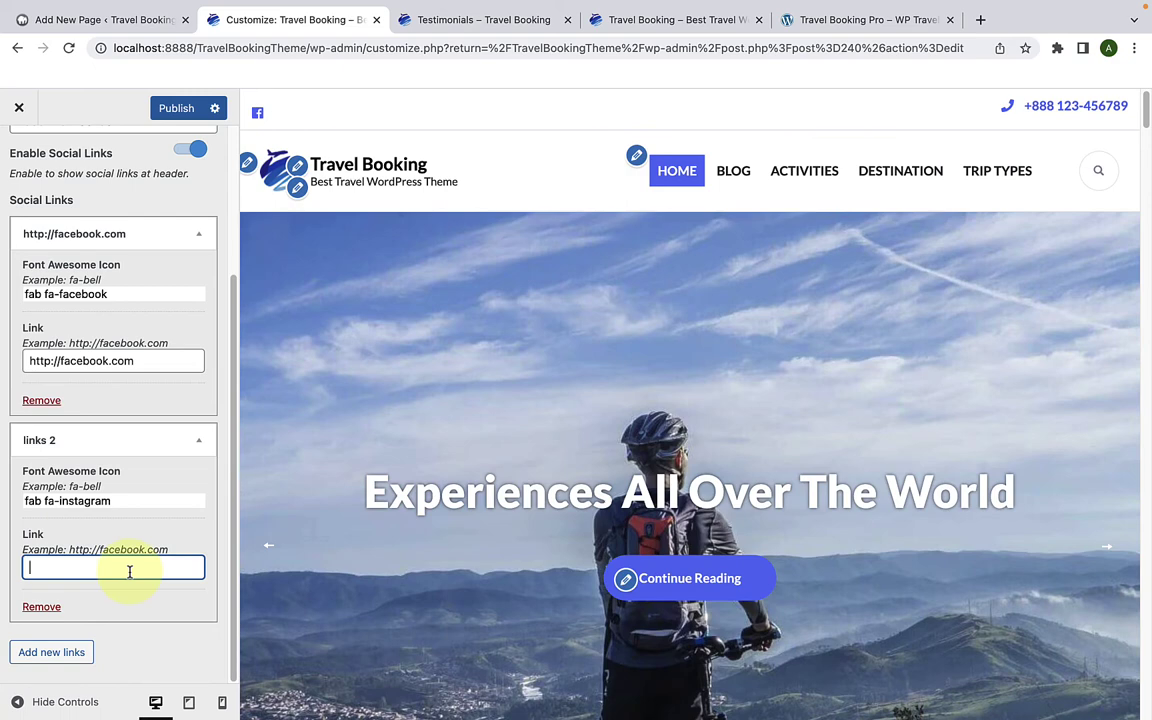
{"action": "key", "text": "super+v"}
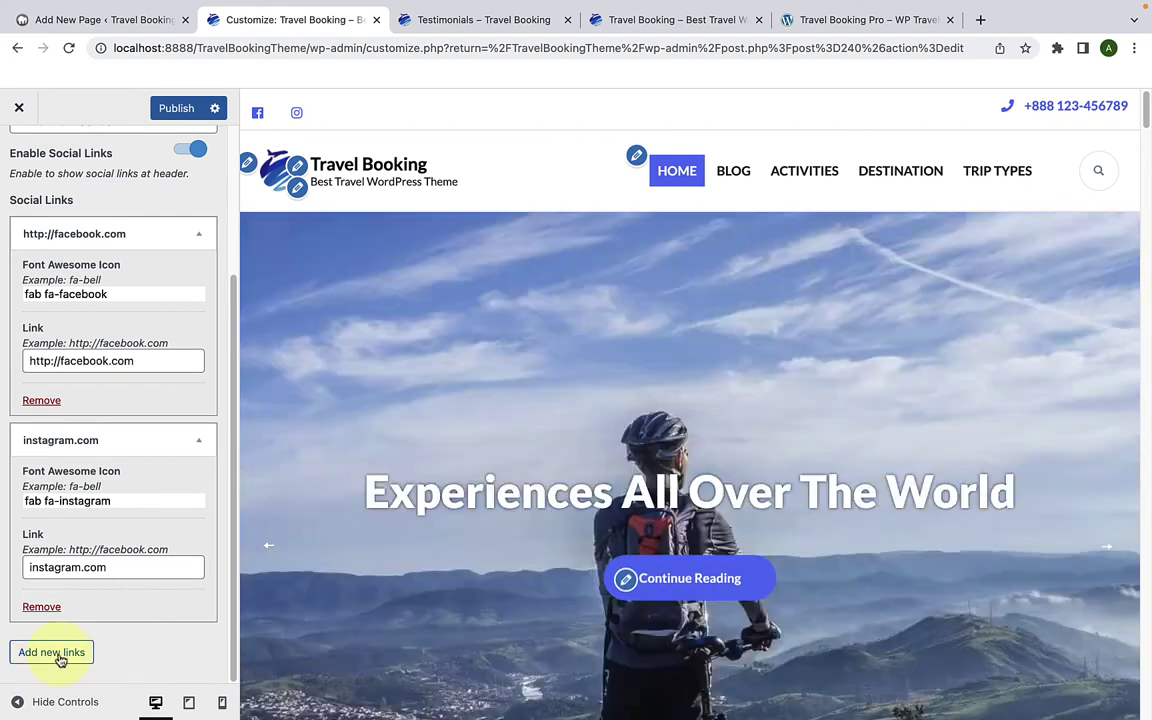
Step: Add LinkedIn (linkedin.com) and YouTube (youtube.com) social links with their icons
{"action": "left_click", "coordinate": [51, 651]}
{"action": "left_click", "coordinate": [154, 522]}
{"action": "left_click", "coordinate": [100, 567]}
{"action": "type", "text": "linkedin.com"}
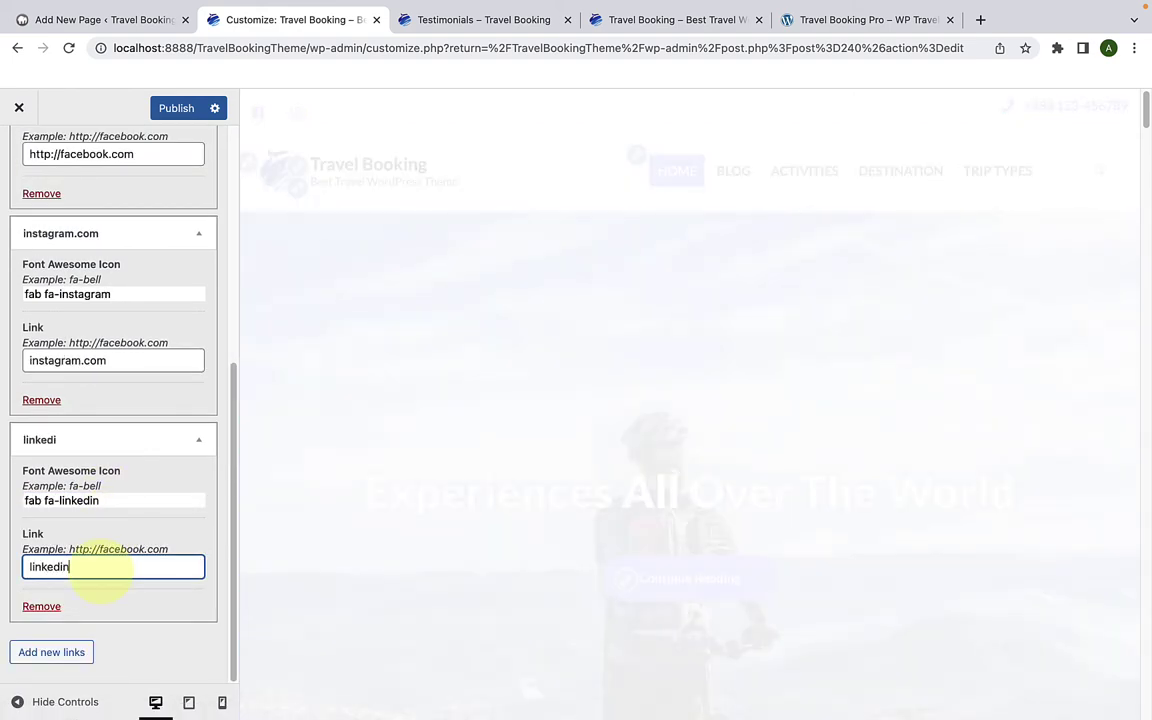
{"action": "left_click", "coordinate": [51, 651]}
{"action": "left_click", "coordinate": [185, 499]}
{"action": "type", "text": "you"}
{"action": "left_click", "coordinate": [107, 521]}
{"action": "left_click", "coordinate": [77, 566]}
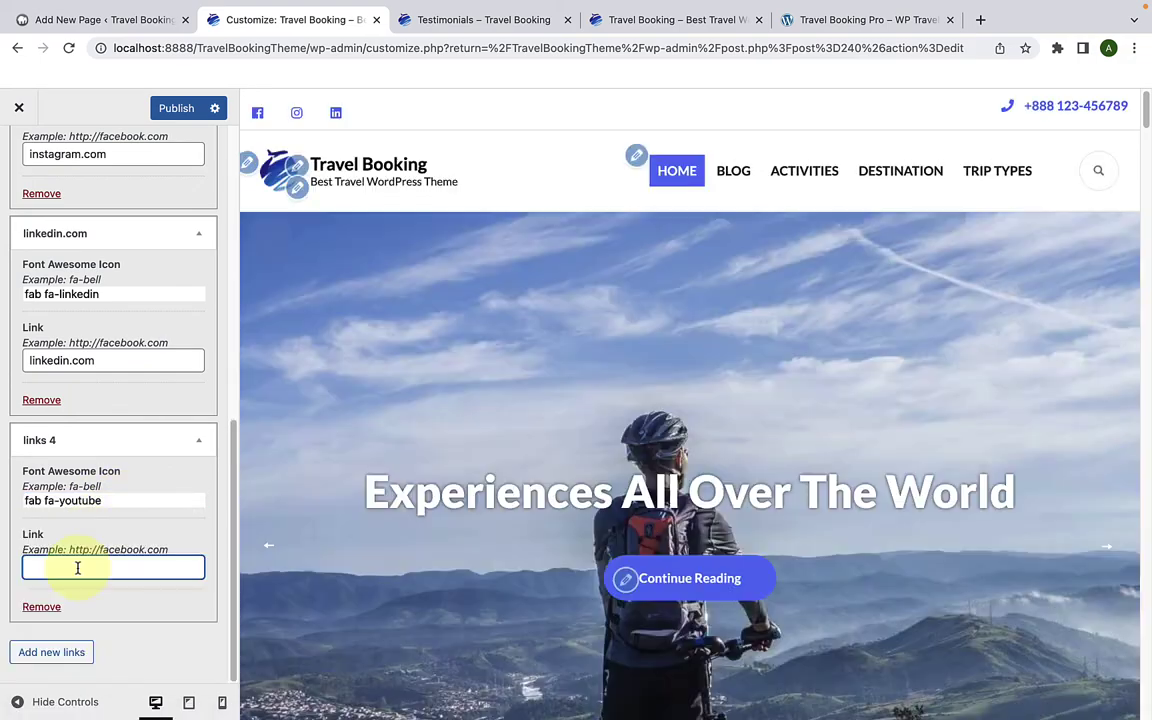
{"action": "type", "text": "youtube.com"}
Step: Add Twitter (twitter.com) and Pinterest (pinterest.com) social links with their icons
{"action": "left_click", "coordinate": [51, 651]}
{"action": "left_click", "coordinate": [103, 499]}
{"action": "type", "text": "twitter"}
{"action": "left_click", "coordinate": [107, 521]}
{"action": "left_click", "coordinate": [77, 566]}
{"action": "type", "text": "twitter.com"}
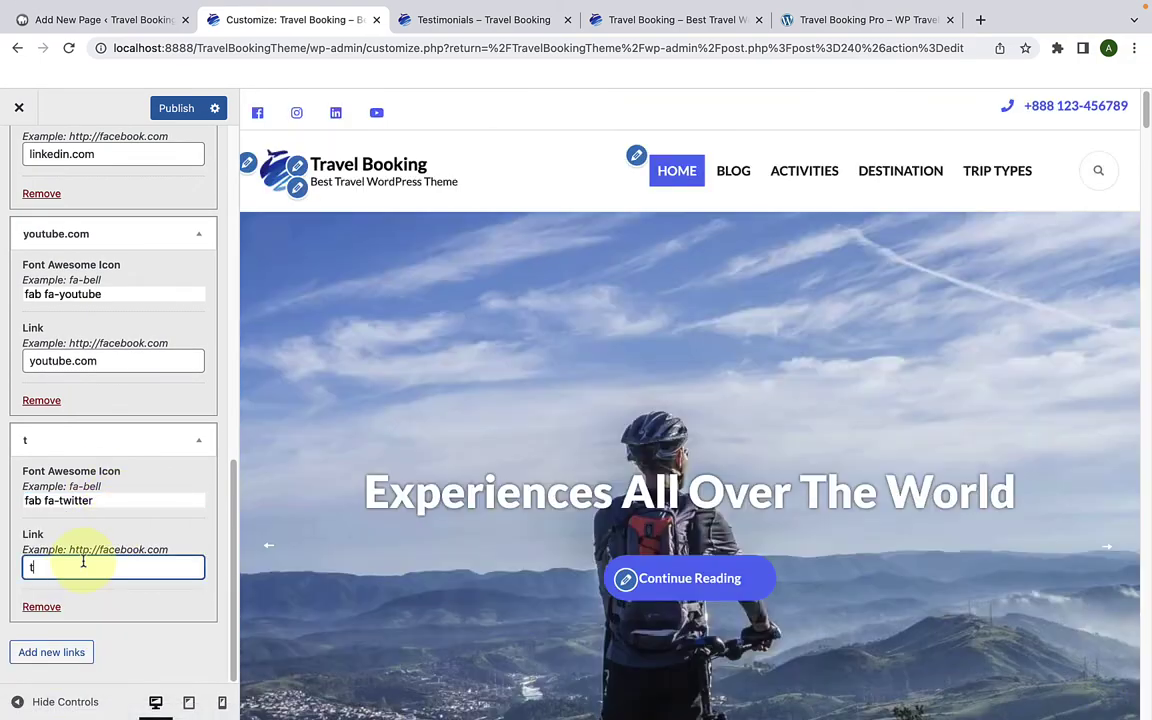
{"action": "left_click", "coordinate": [51, 651]}
{"action": "left_click", "coordinate": [103, 499]}
{"action": "type", "text": "fa-pinterest"}
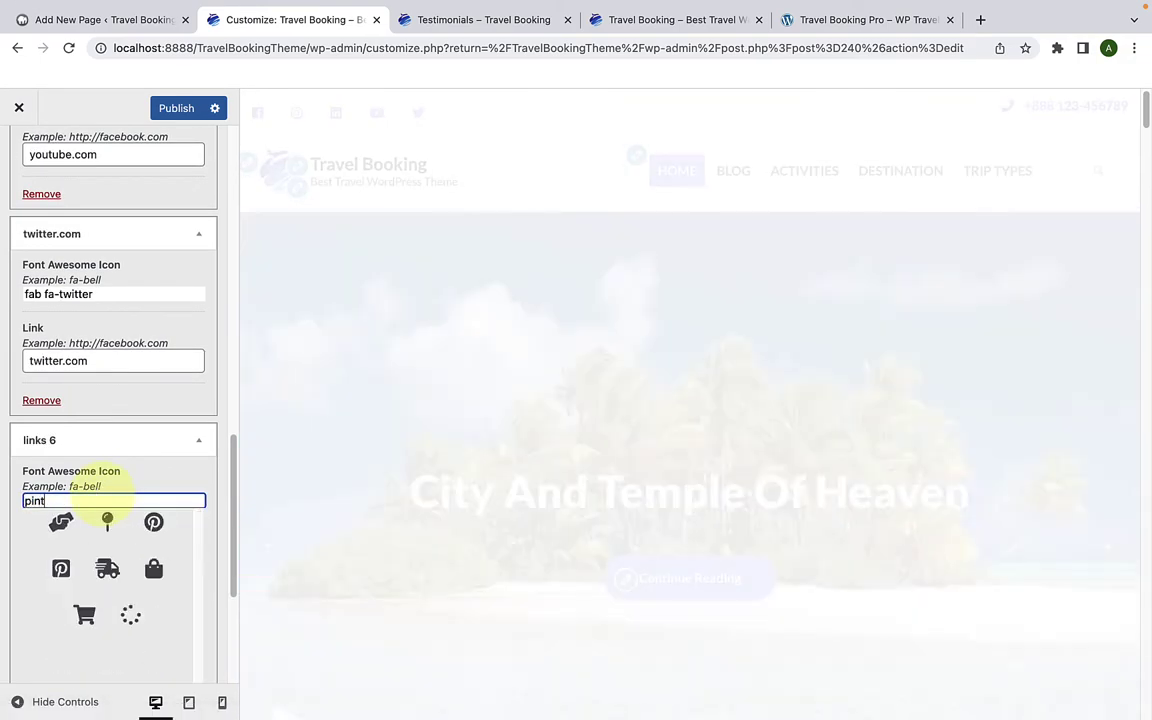
{"action": "left_click", "coordinate": [105, 521]}
{"action": "left_click", "coordinate": [95, 567]}
{"action": "type", "text": "pinterest.com"}
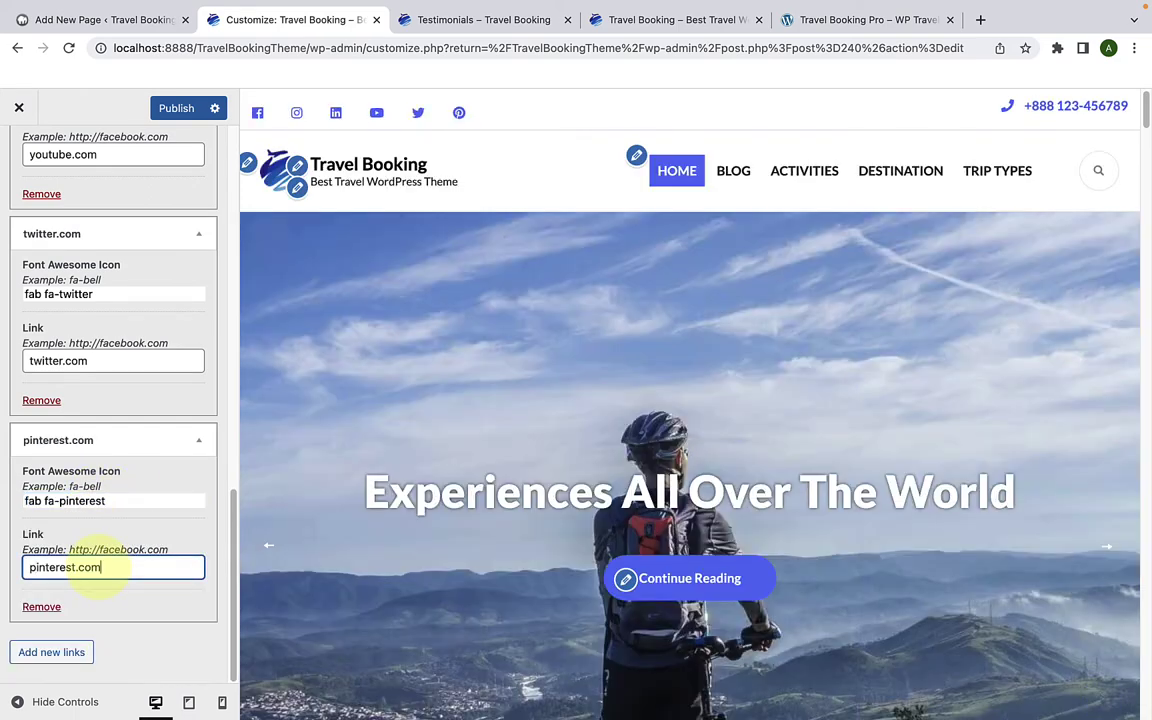
Step: Publish the new header social links and switch to the live site
{"action": "scroll", "coordinate": [57, 571], "scroll_direction": "up", "scroll_amount": 5}
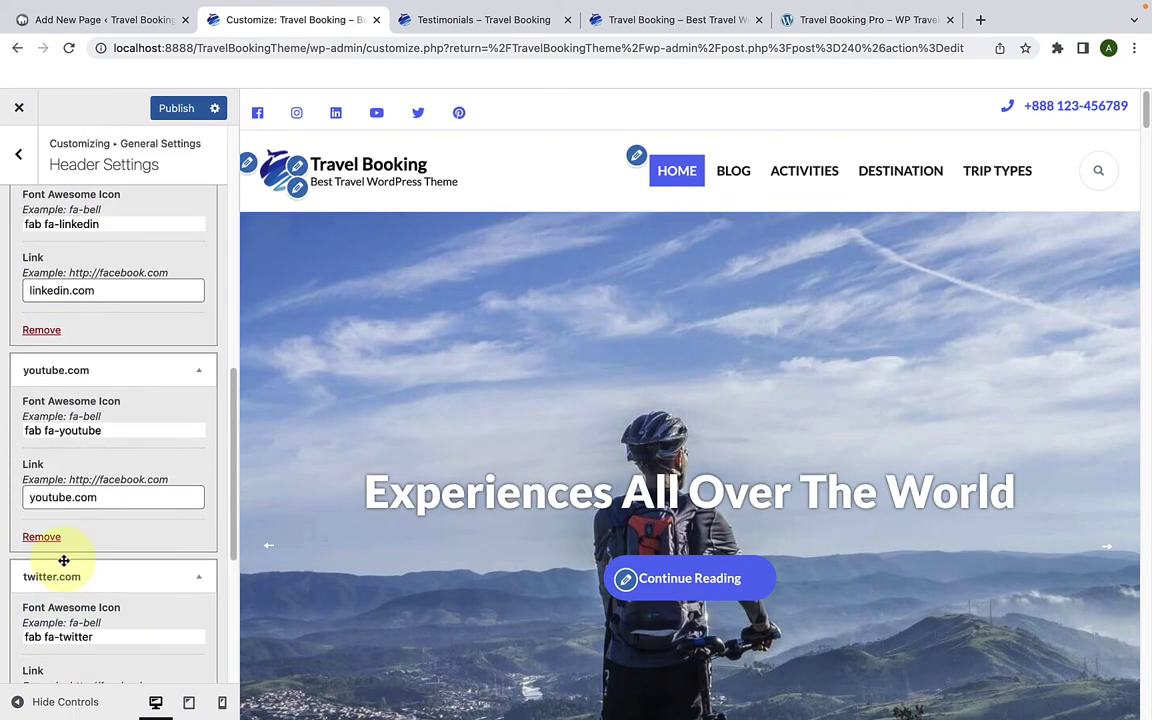
{"action": "scroll", "coordinate": [68, 557], "scroll_direction": "up", "scroll_amount": 2}
{"action": "scroll", "coordinate": [90, 500], "scroll_direction": "up", "scroll_amount": 1}
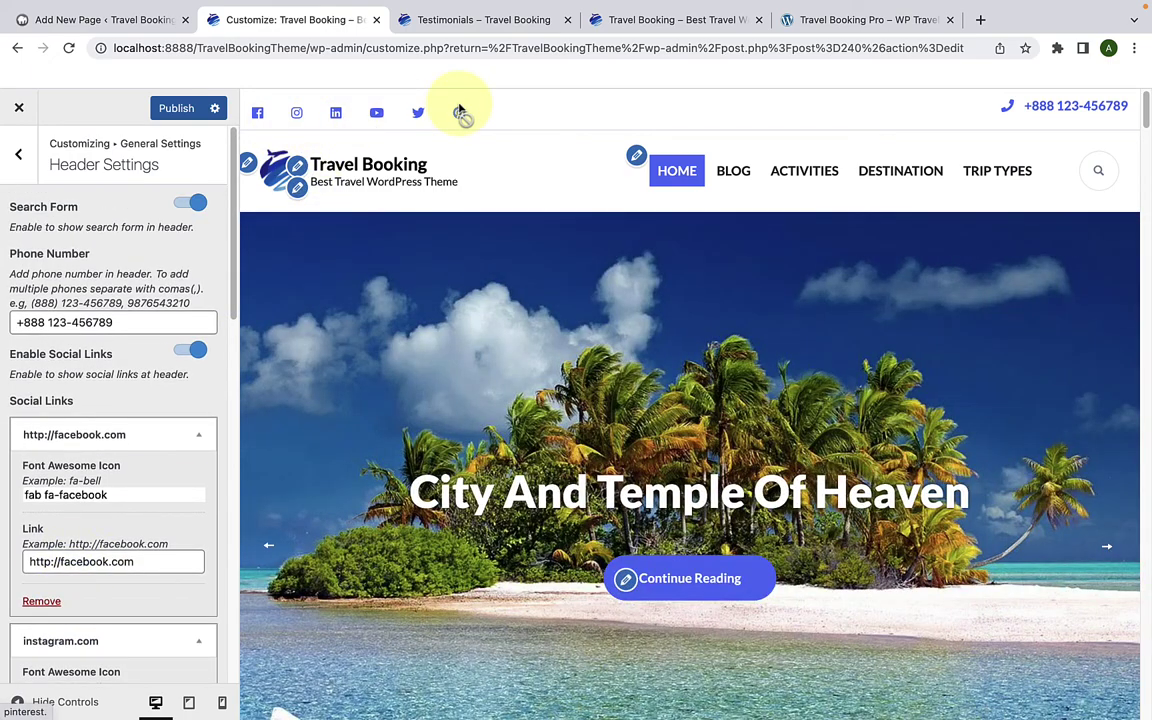
{"action": "left_click", "coordinate": [182, 110]}
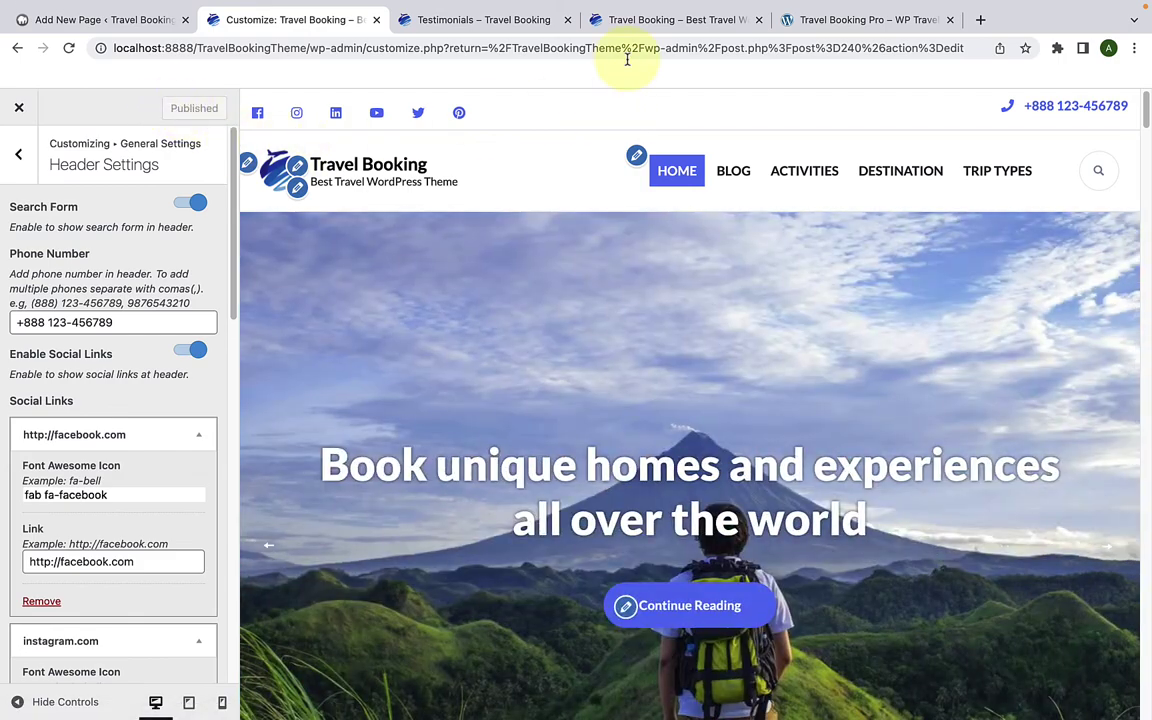
{"action": "left_click", "coordinate": [621, 22]}
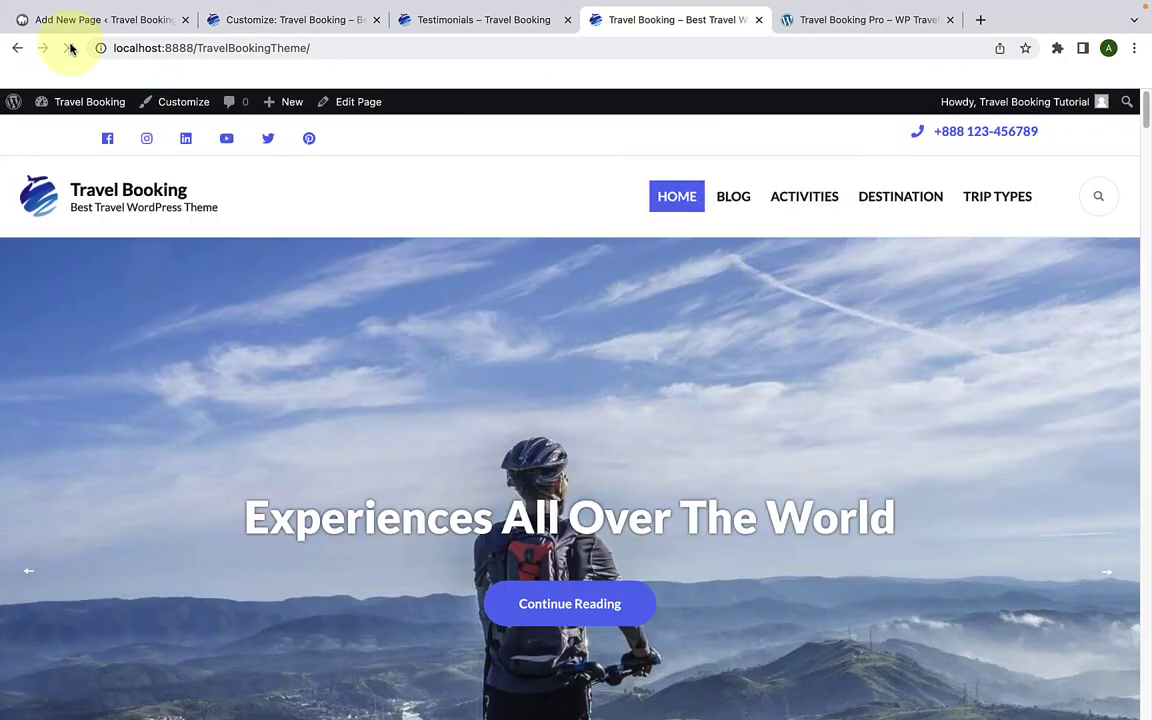
Step: Scroll the live home page to check the six header social icons
{"action": "scroll", "coordinate": [977, 244], "scroll_direction": "down", "scroll_amount": 10}
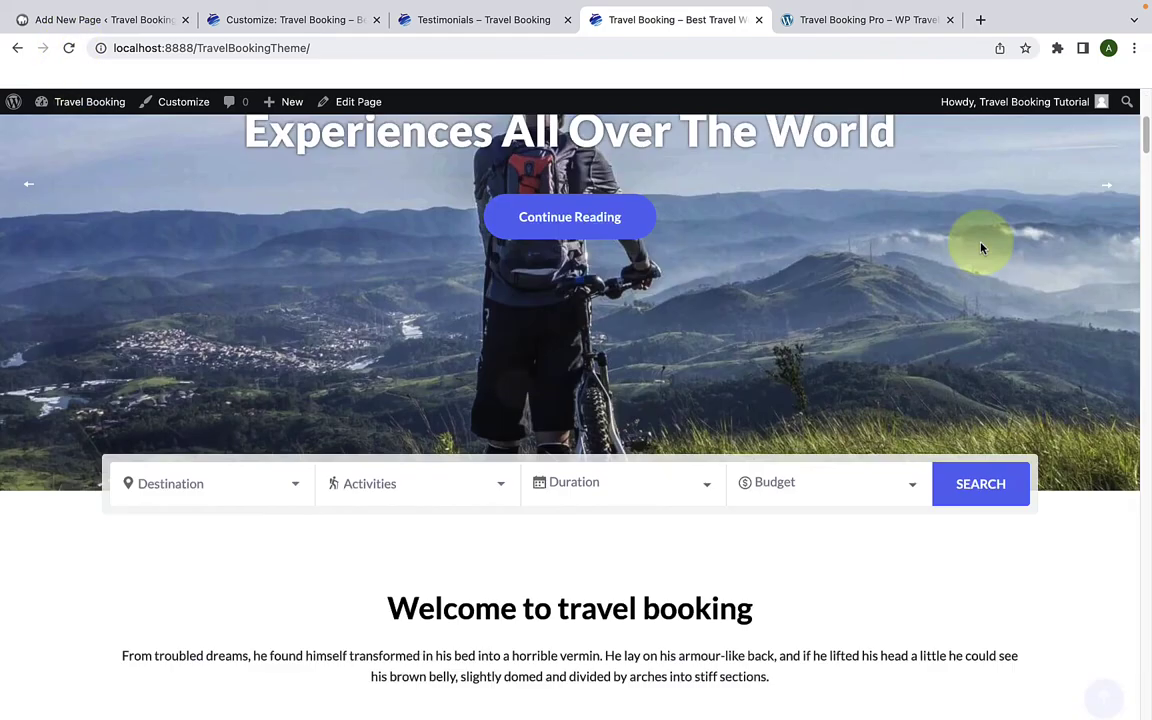
{"action": "scroll", "coordinate": [980, 245], "scroll_direction": "up", "scroll_amount": 8}
{"action": "scroll", "coordinate": [980, 245], "scroll_direction": "up", "scroll_amount": 2}
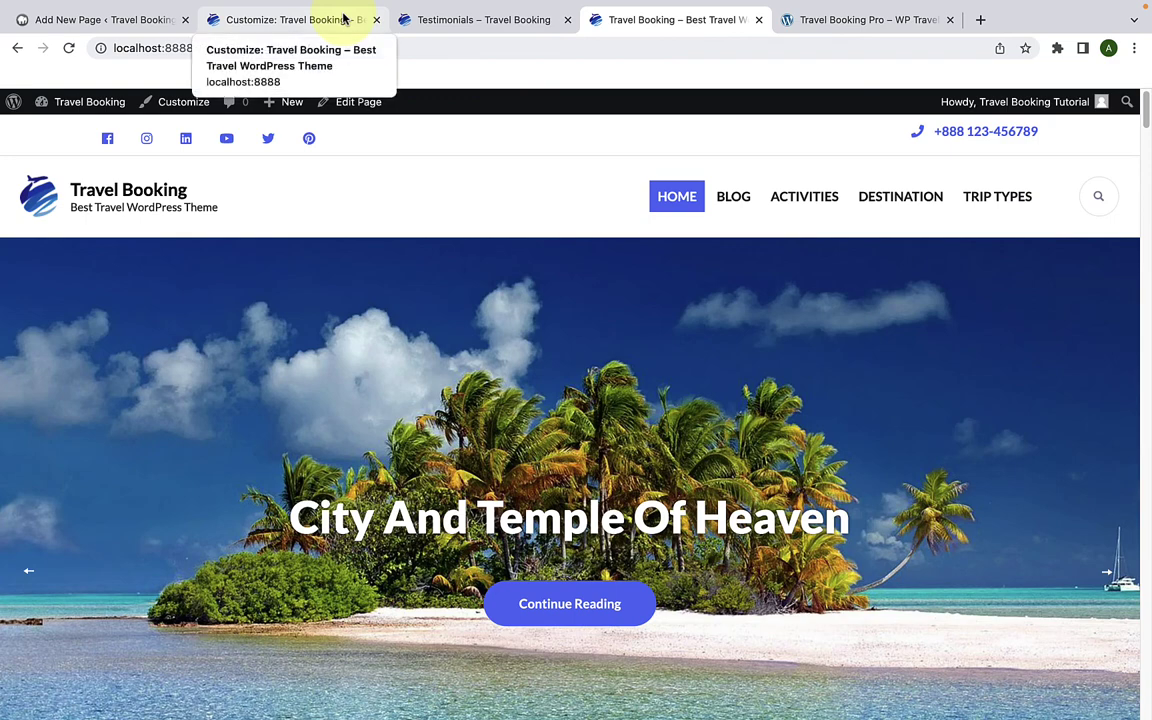
Step: Back in the Customizer, open Social Sharing under General Settings after viewing 404 Page Settings
{"action": "left_click", "coordinate": [300, 19]}
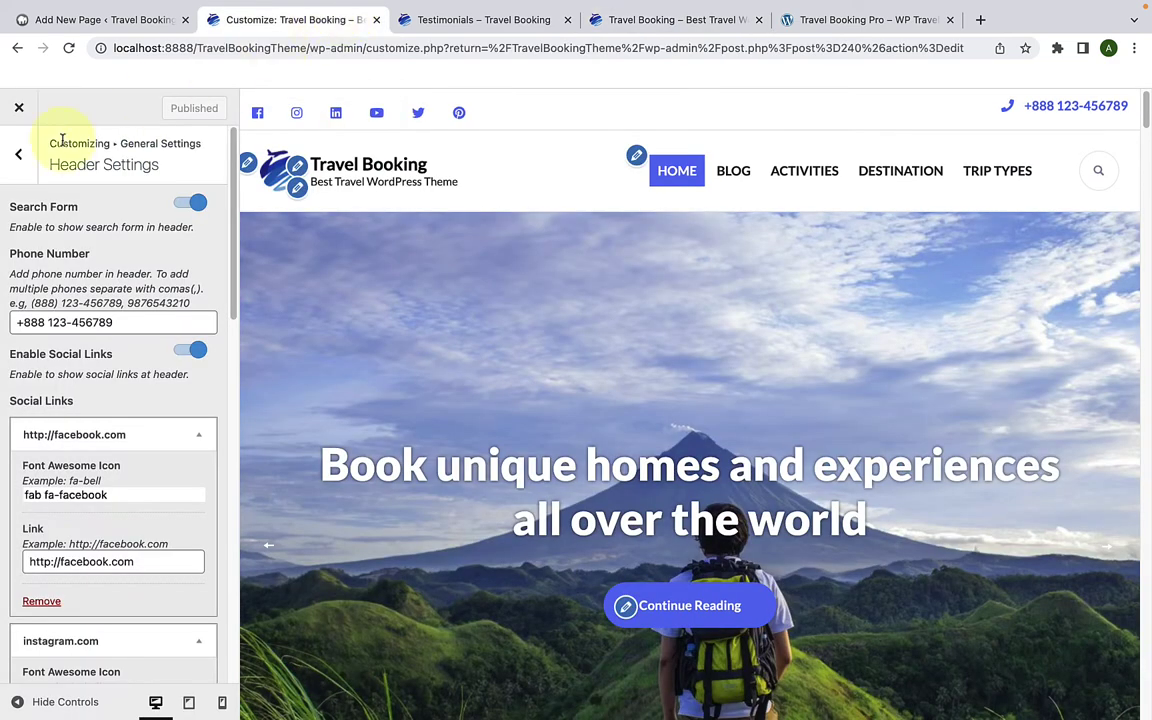
{"action": "left_click", "coordinate": [18, 162]}
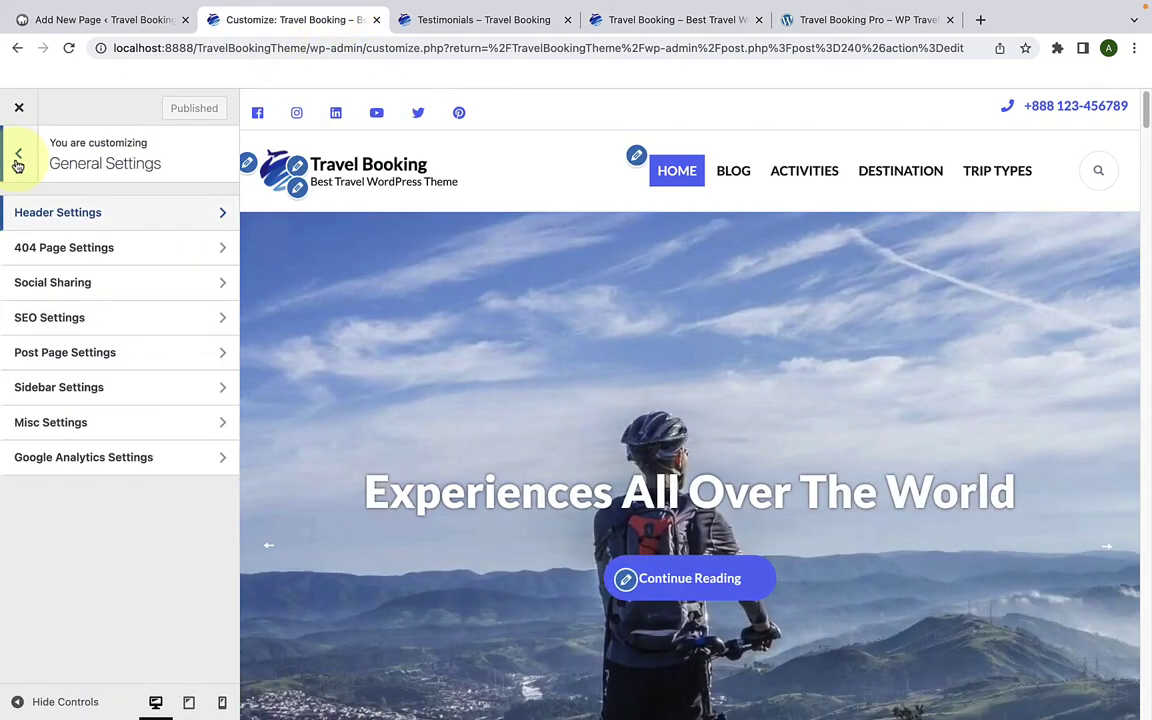
{"action": "left_click", "coordinate": [75, 250]}
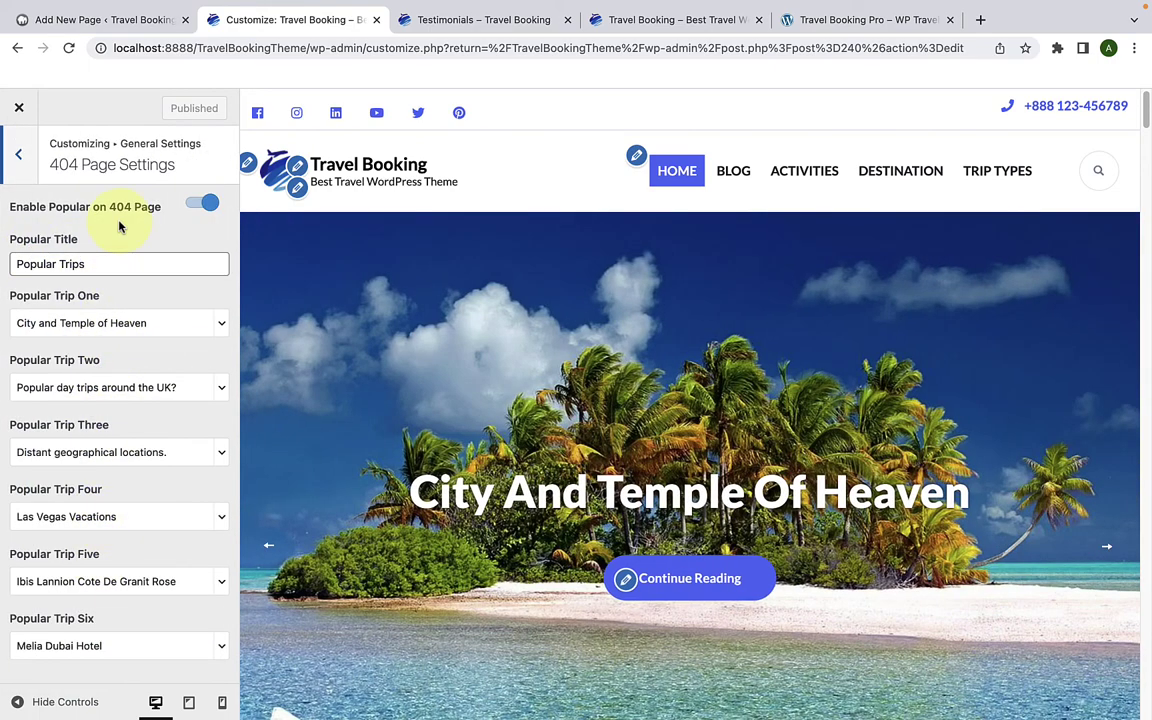
{"action": "left_click", "coordinate": [18, 154]}
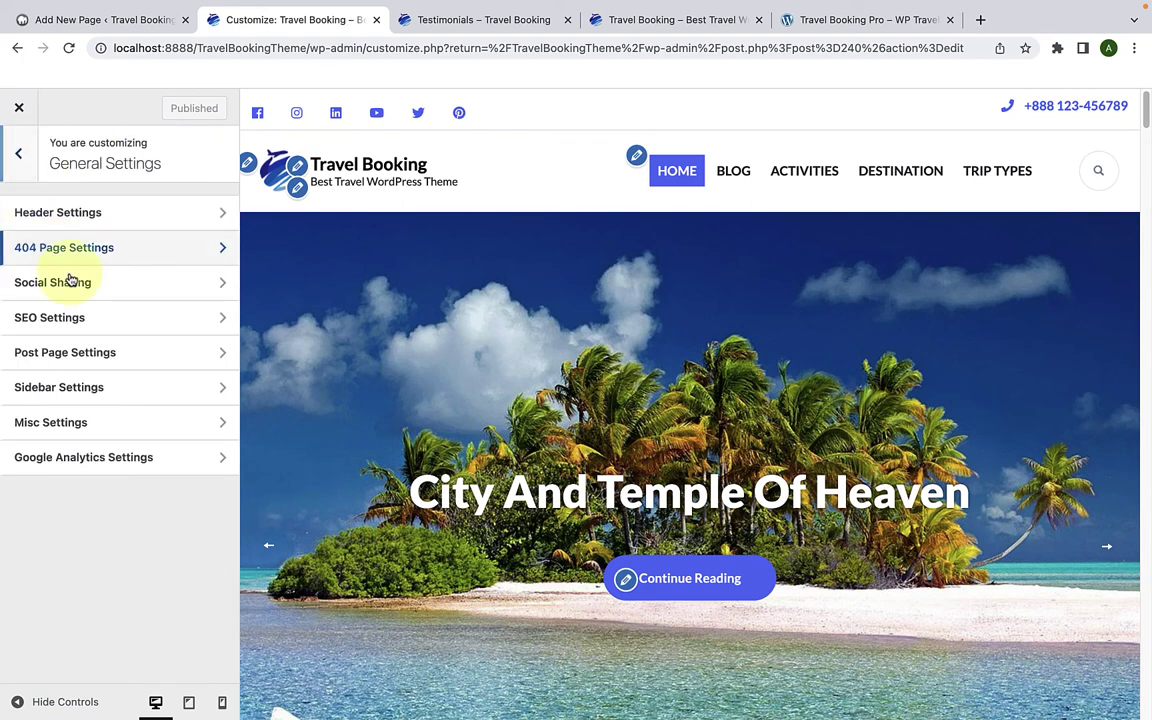
{"action": "left_click", "coordinate": [78, 290]}
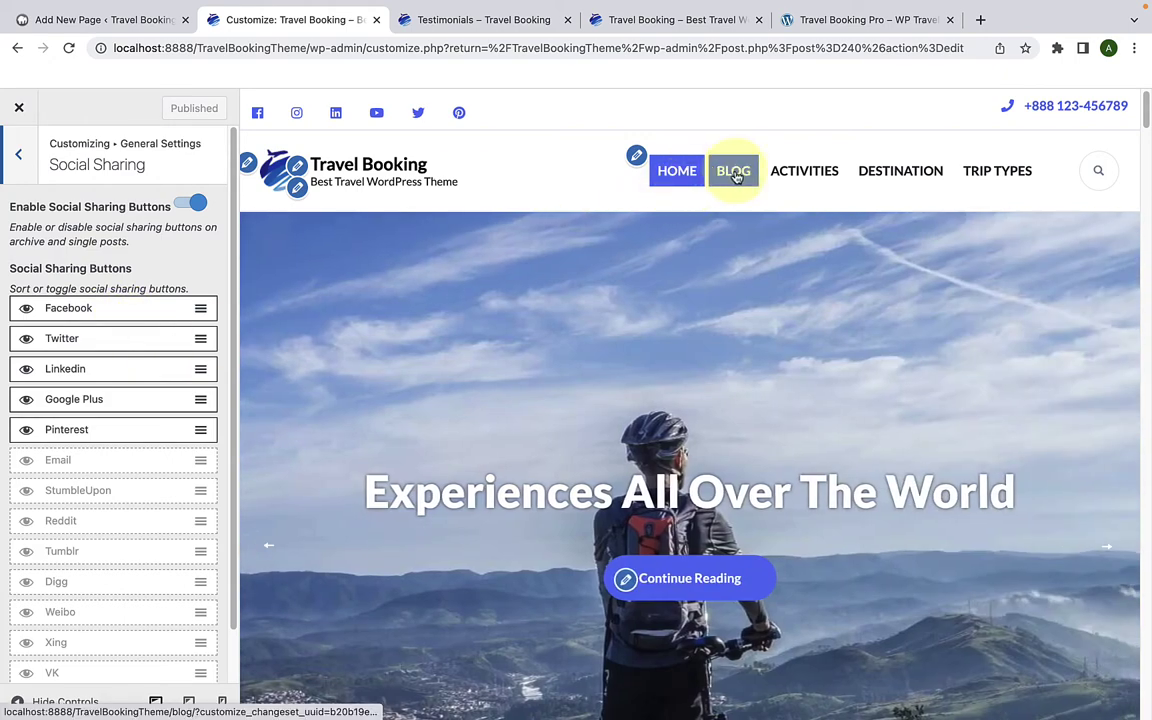
{"action": "left_click", "coordinate": [735, 172]}
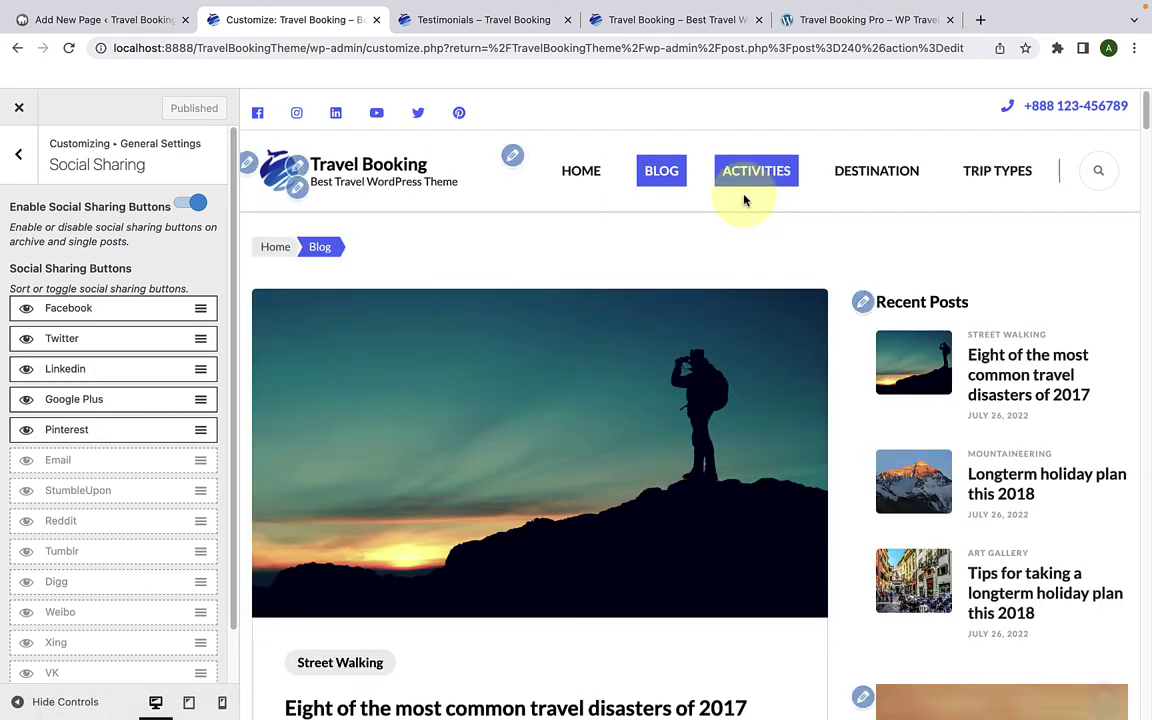
{"action": "scroll", "coordinate": [699, 244], "scroll_direction": "down", "scroll_amount": 5}
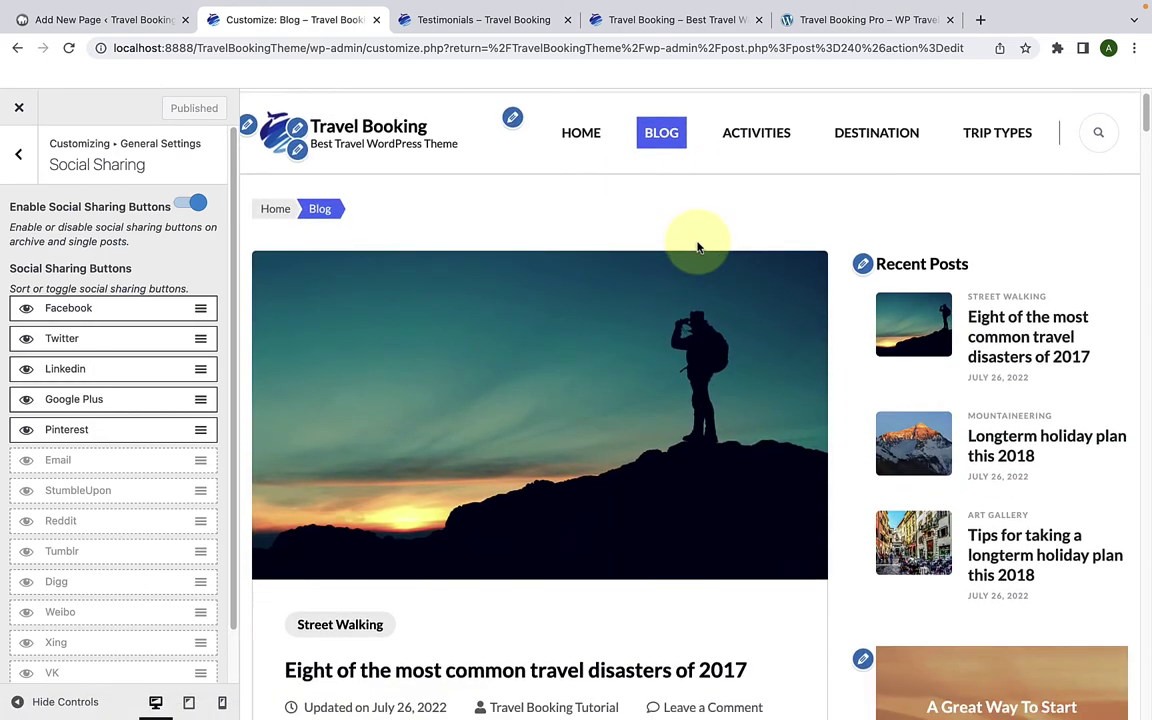
{"action": "scroll", "coordinate": [701, 258], "scroll_direction": "down", "scroll_amount": 1}
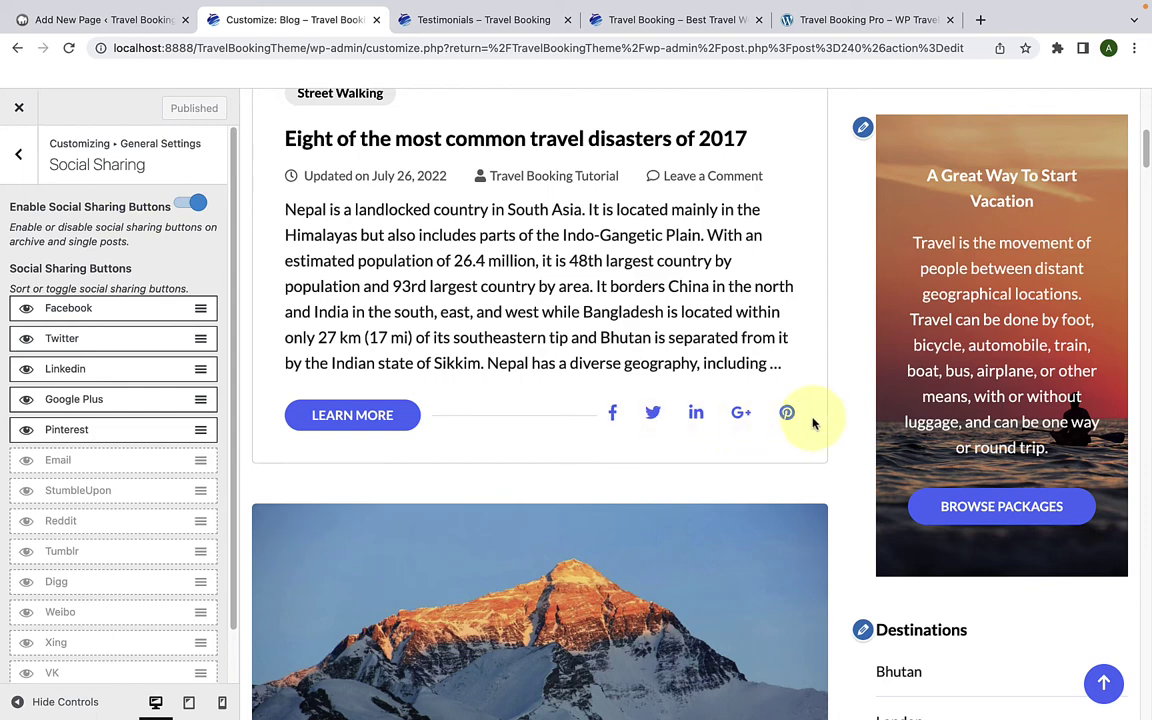
{"action": "left_click", "coordinate": [181, 204]}
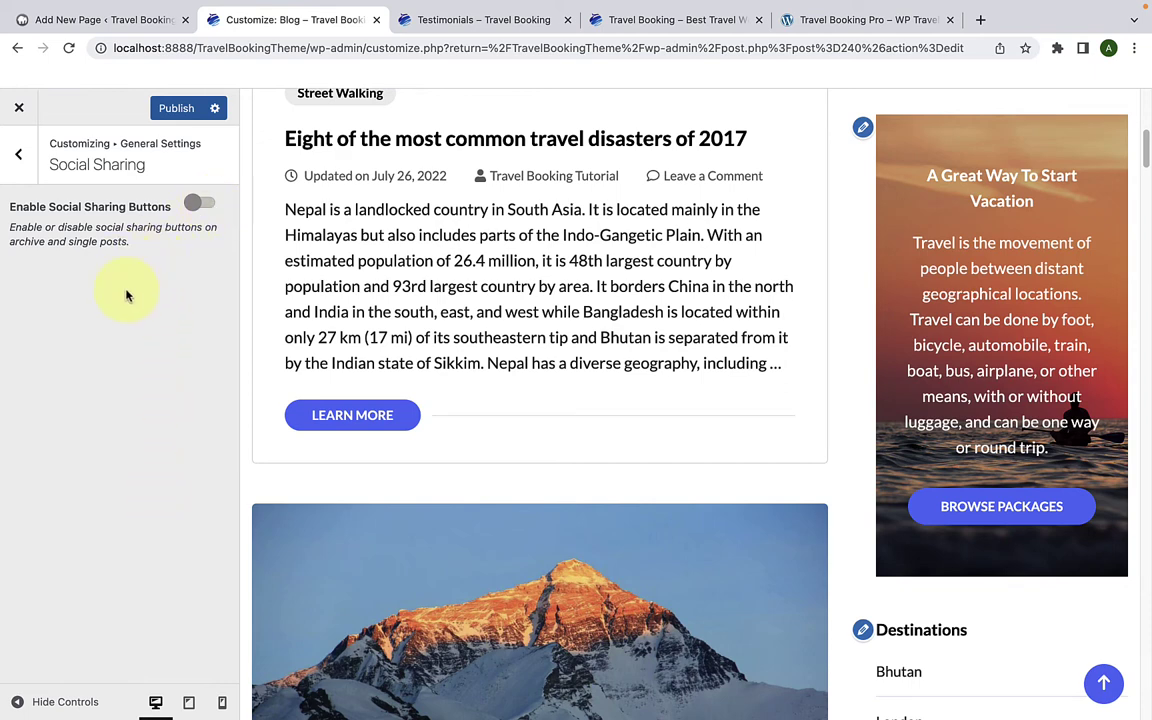
{"action": "left_click", "coordinate": [203, 207]}
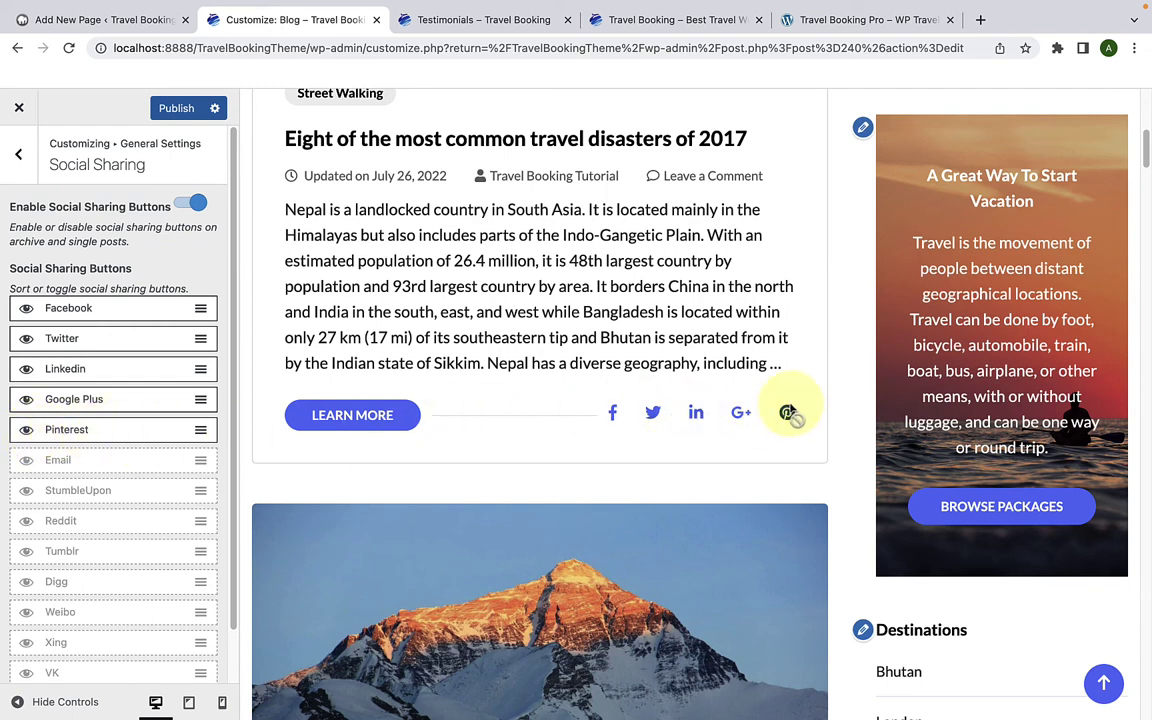
Step: Enable Email and Reddit share buttons, keeping Pinterest on and Facebook first
{"action": "left_click", "coordinate": [27, 436]}
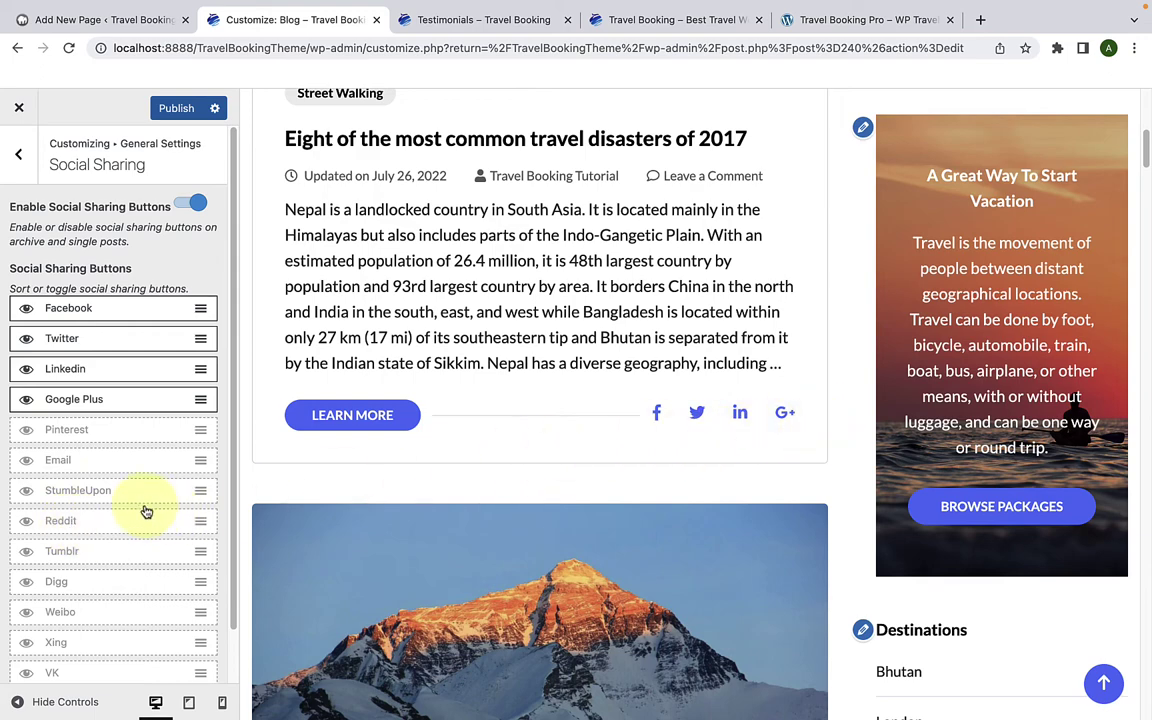
{"action": "left_click", "coordinate": [28, 433]}
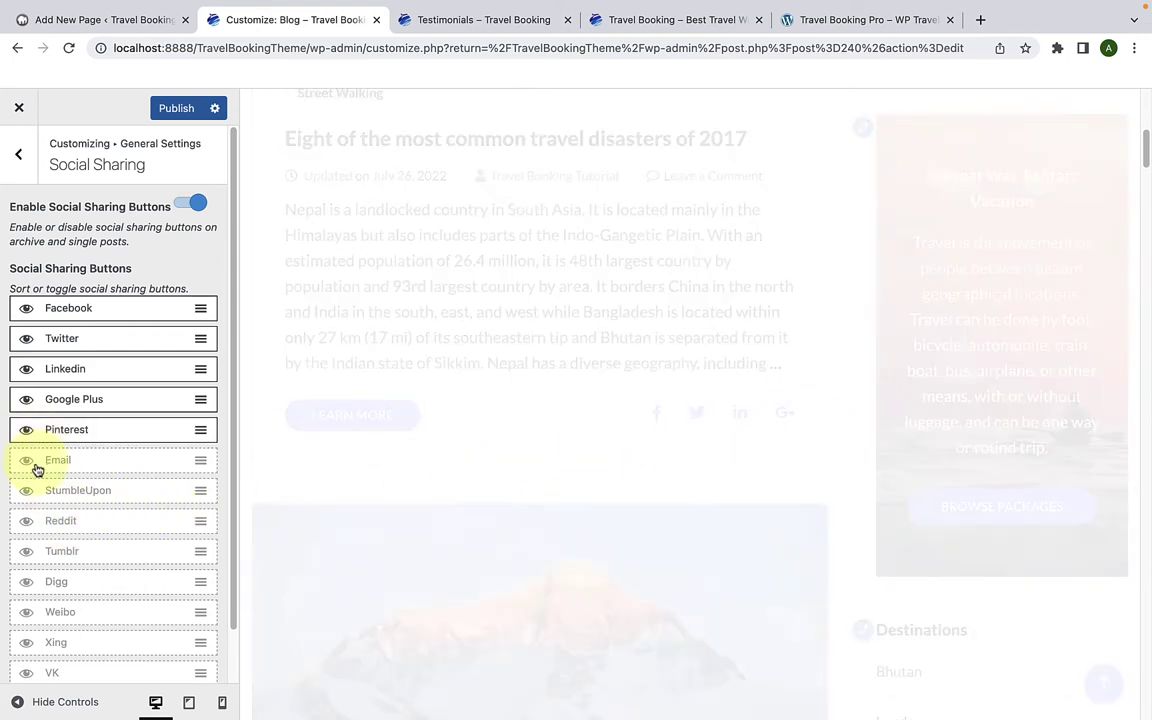
{"action": "left_click", "coordinate": [28, 462]}
{"action": "left_click", "coordinate": [28, 523]}
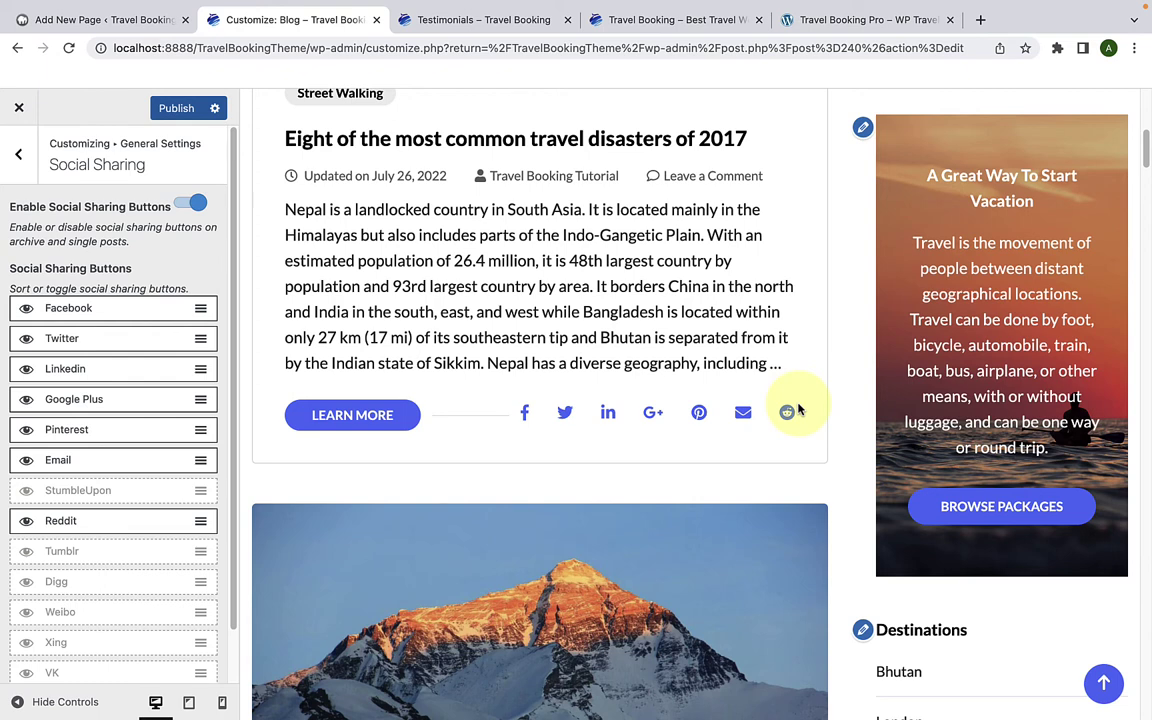
{"action": "scroll", "coordinate": [46, 452], "scroll_direction": "down", "scroll_amount": 2}
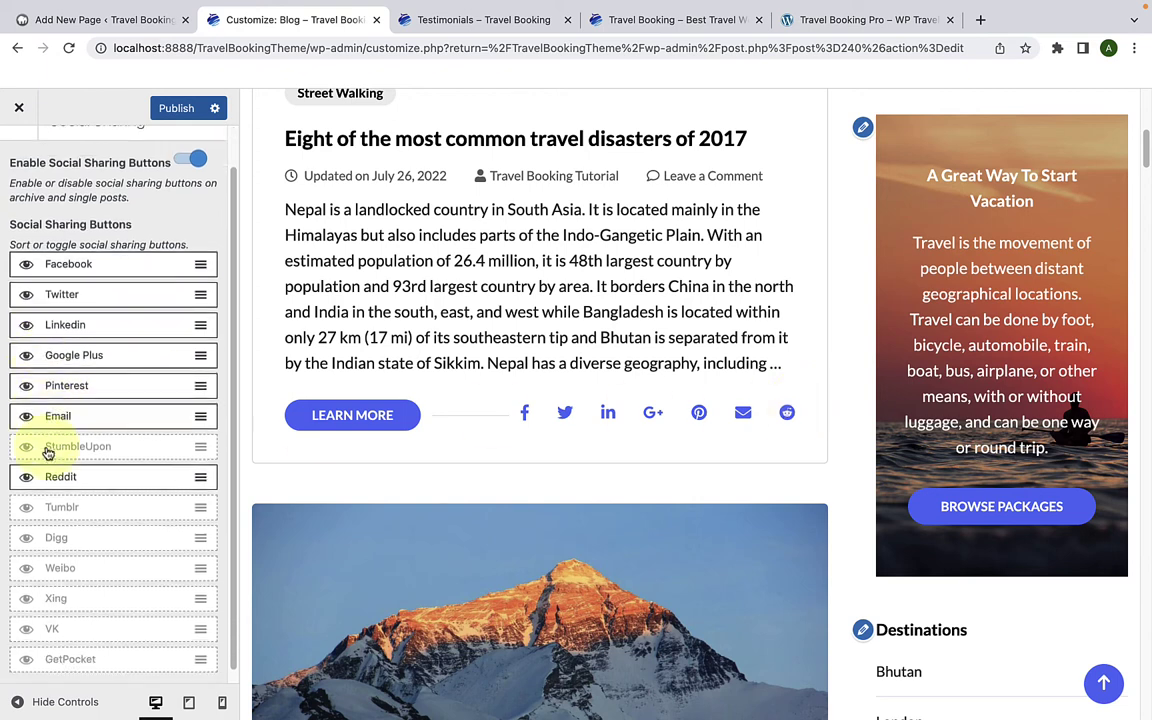
{"action": "scroll", "coordinate": [103, 460], "scroll_direction": "up", "scroll_amount": 2}
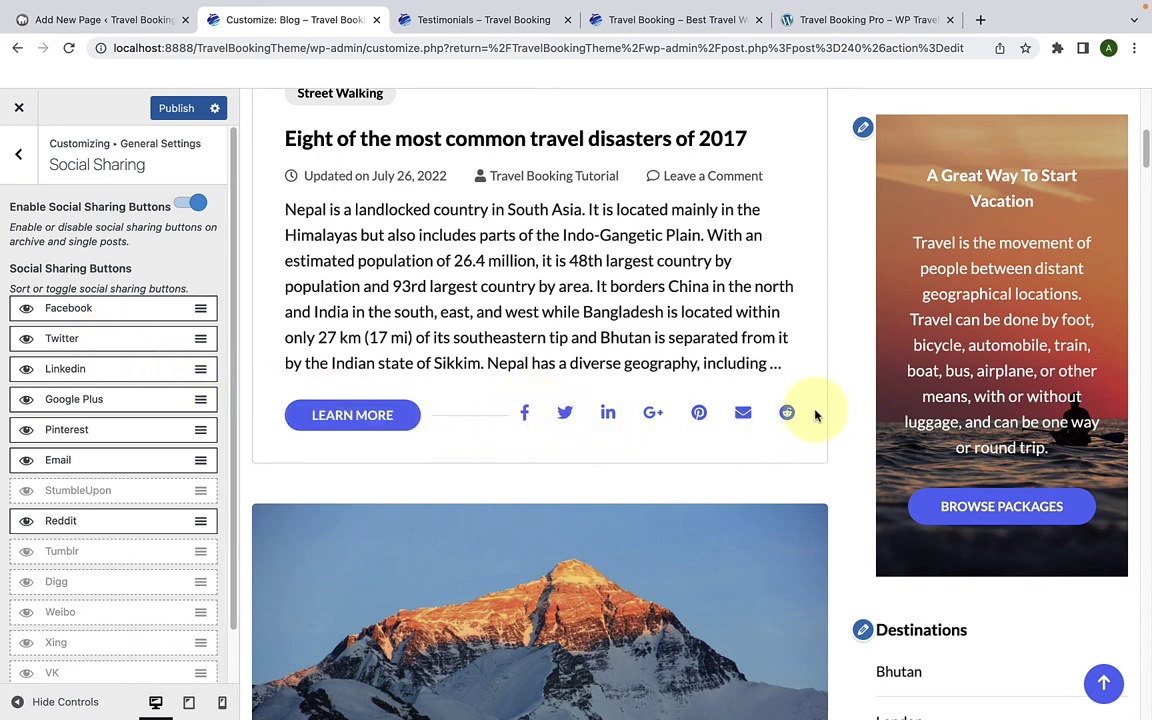
{"action": "left_click_drag", "start_coordinate": [83, 317], "coordinate": [77, 529]}
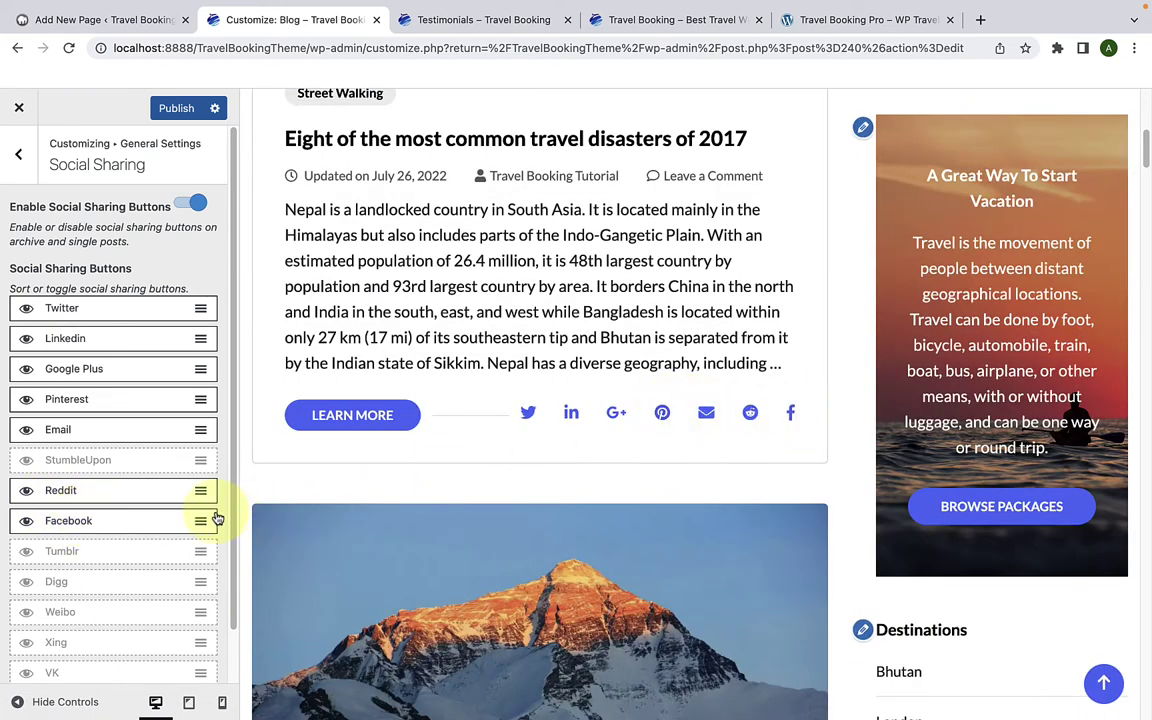
{"action": "left_click_drag", "start_coordinate": [105, 522], "coordinate": [97, 321]}
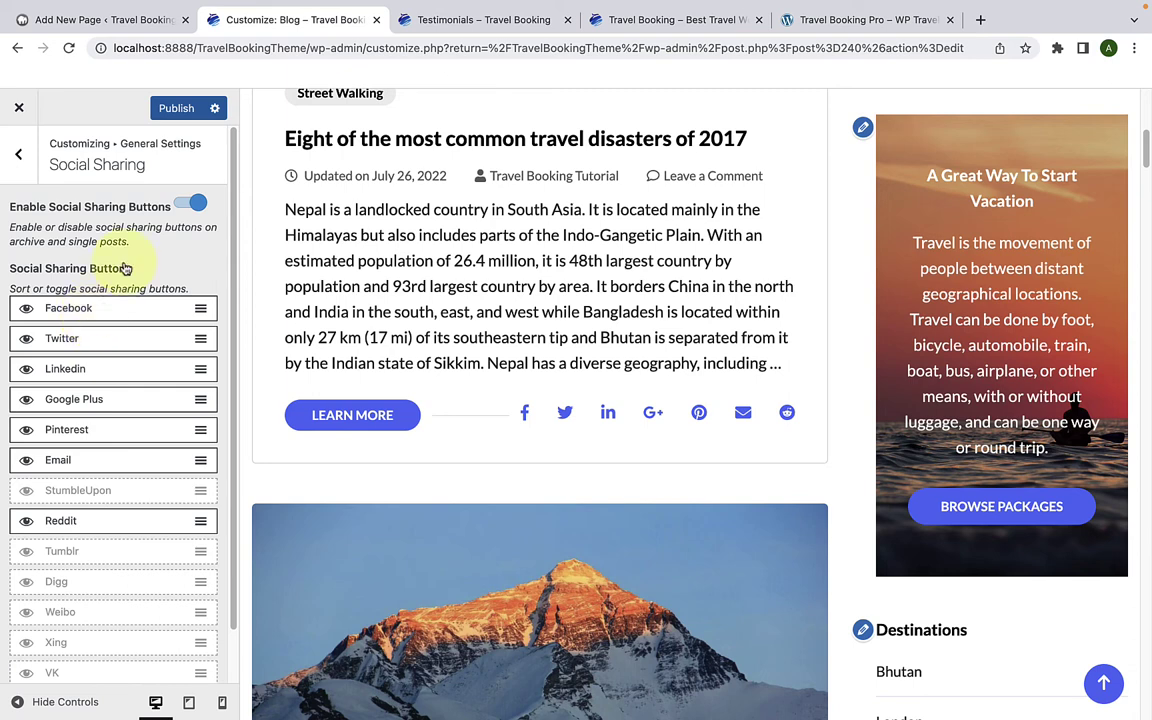
Step: Publish the social sharing changes and check the share icons in the blog preview
{"action": "left_click", "coordinate": [172, 110]}
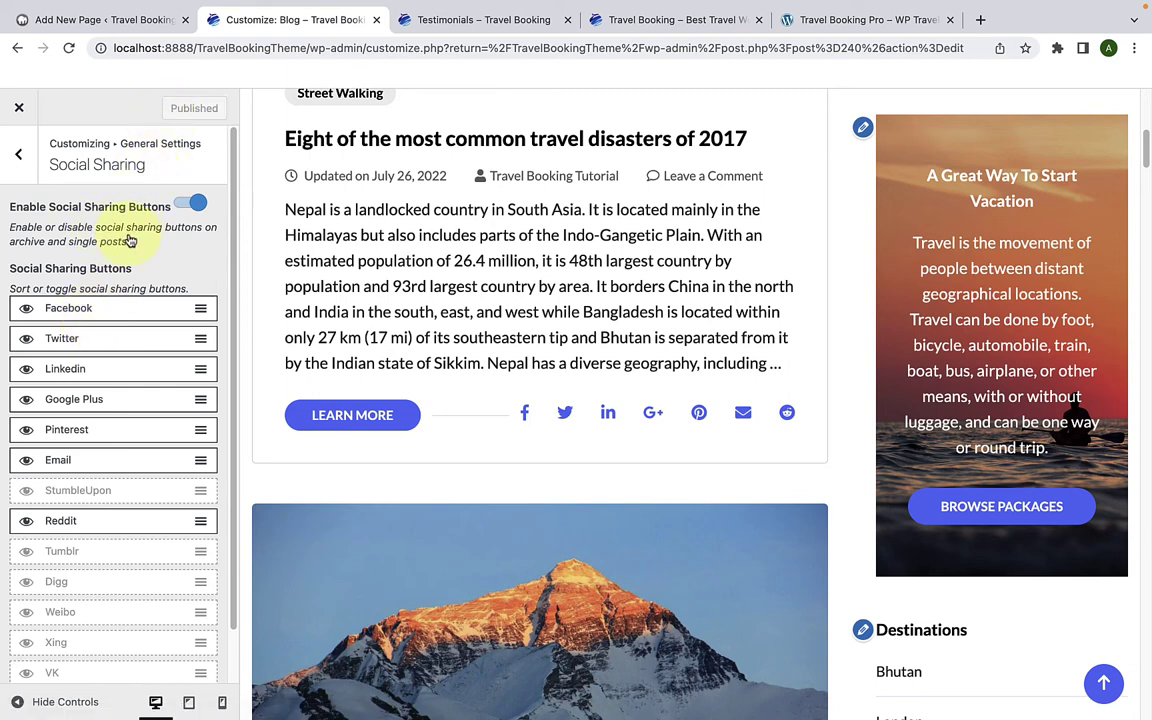
{"action": "scroll", "coordinate": [514, 360], "scroll_direction": "down", "scroll_amount": 5}
{"action": "scroll", "coordinate": [521, 360], "scroll_direction": "down", "scroll_amount": 15}
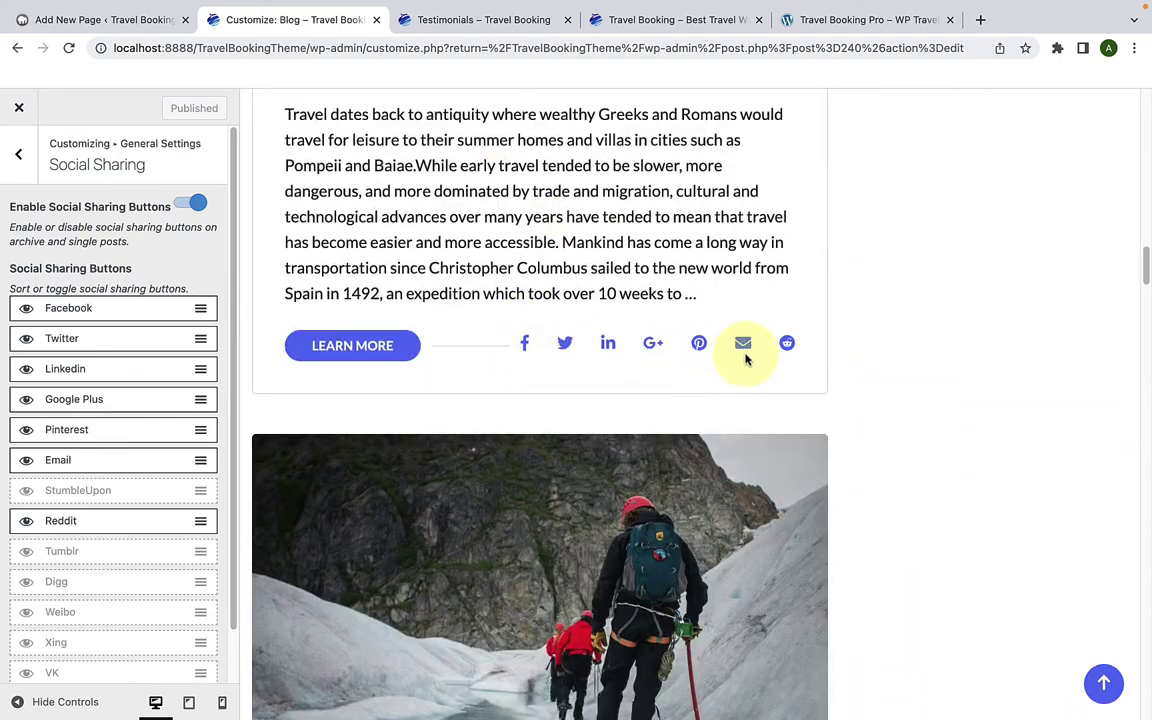
{"action": "scroll", "coordinate": [745, 357], "scroll_direction": "down", "scroll_amount": 15}
{"action": "scroll", "coordinate": [745, 357], "scroll_direction": "down", "scroll_amount": 12}
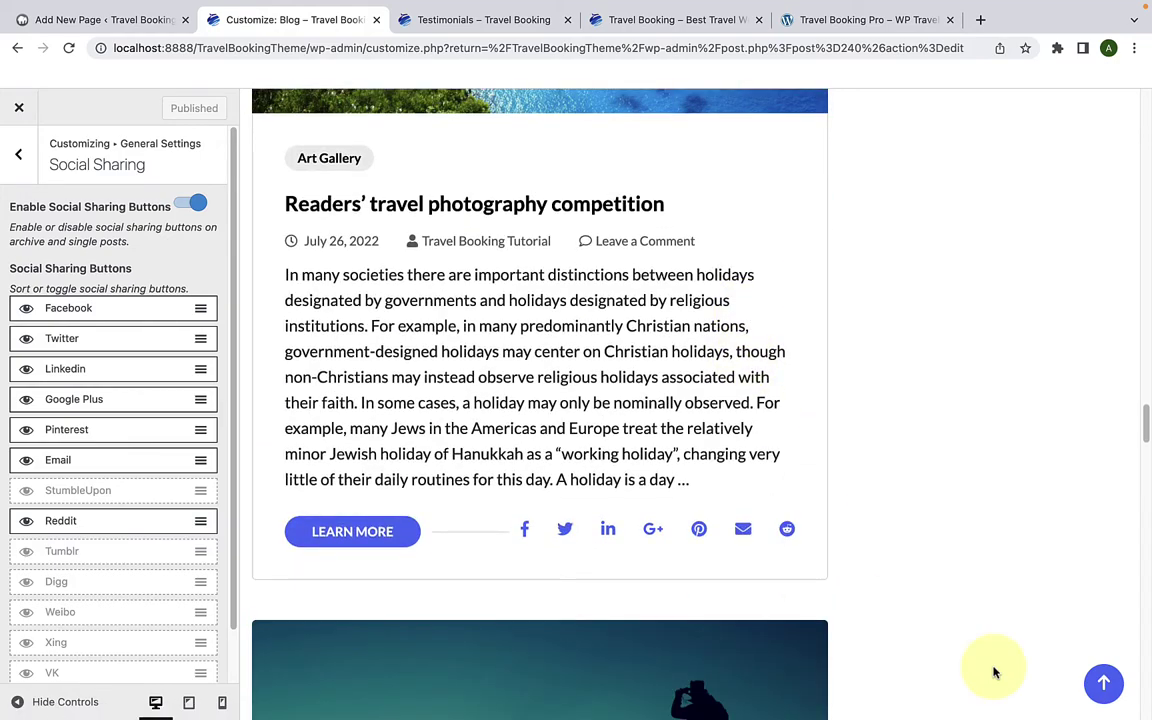
{"action": "left_click", "coordinate": [1103, 683]}
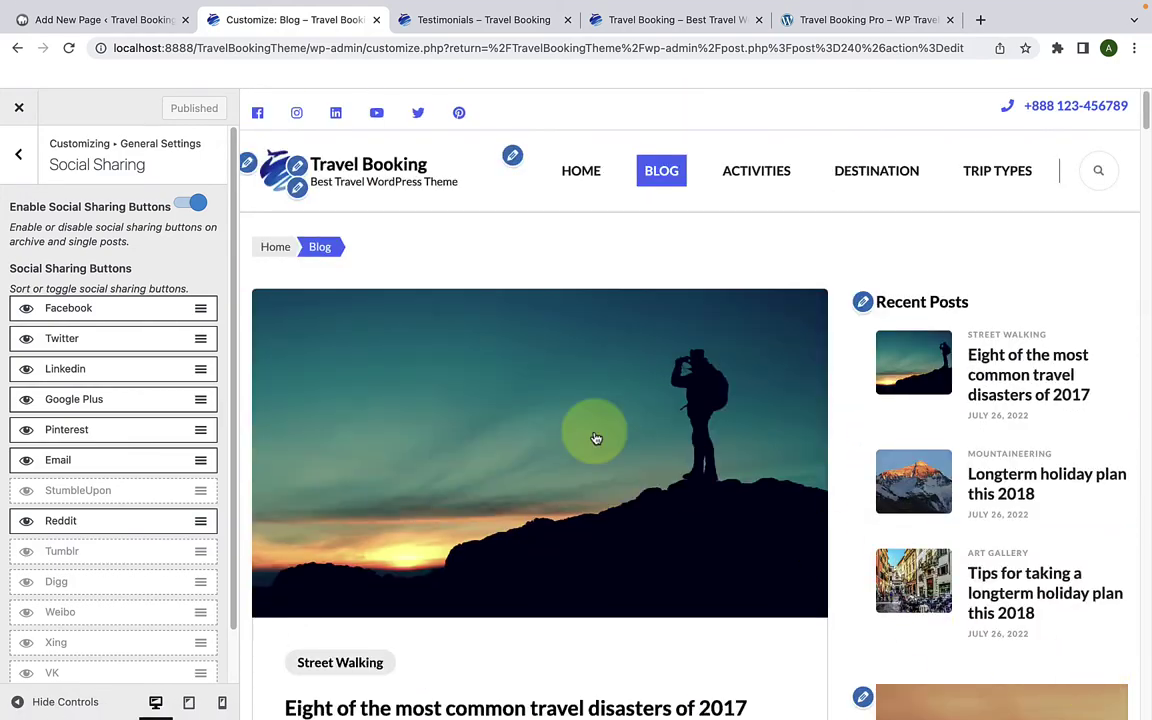
Step: Open Post Page Settings under General Settings, after a glance at SEO settings
{"action": "left_click", "coordinate": [16, 154]}
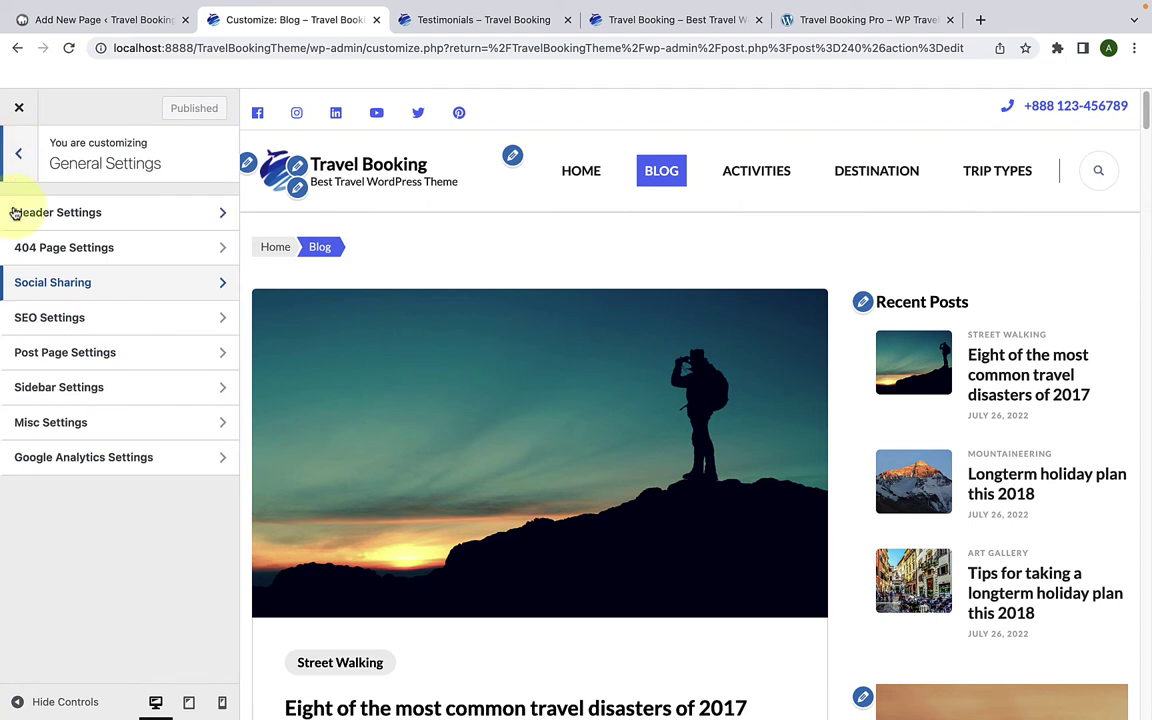
{"action": "left_click", "coordinate": [54, 320]}
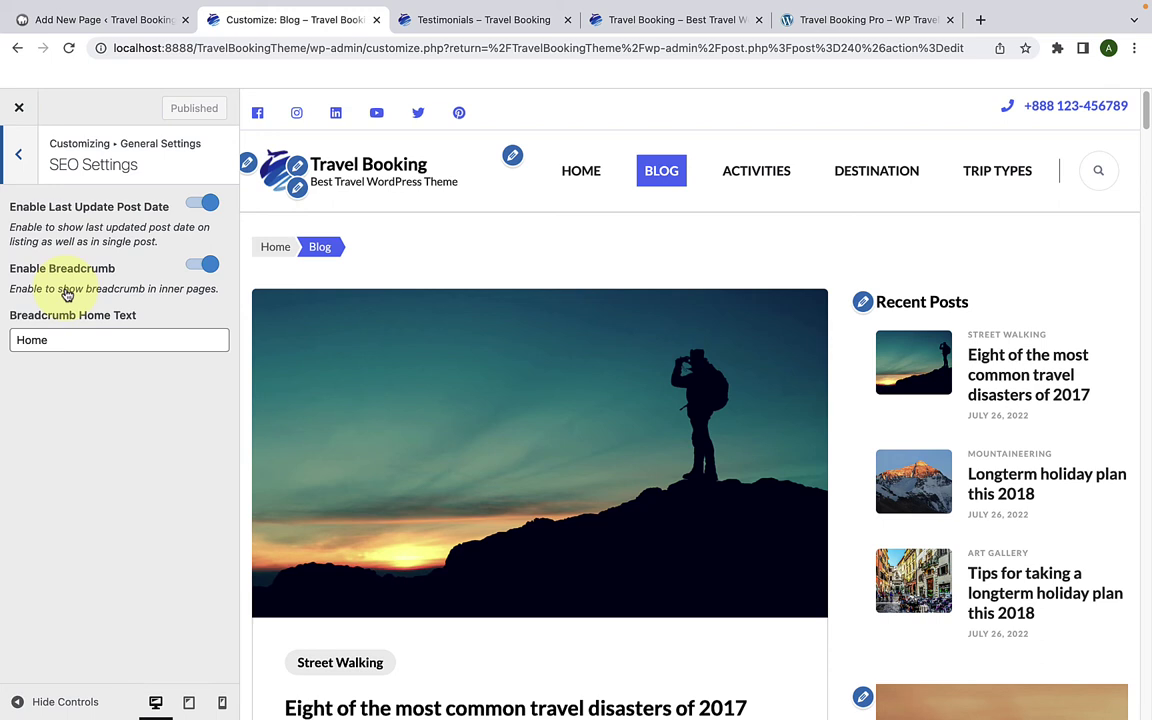
{"action": "left_click", "coordinate": [19, 156]}
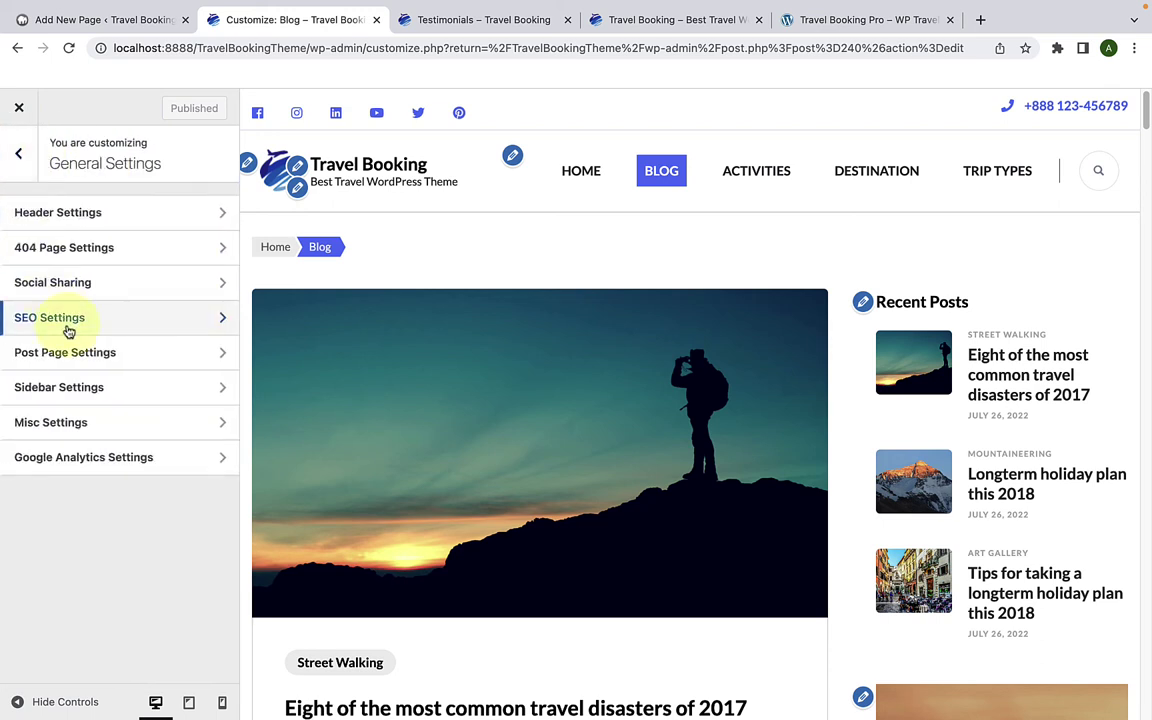
{"action": "left_click", "coordinate": [75, 366]}
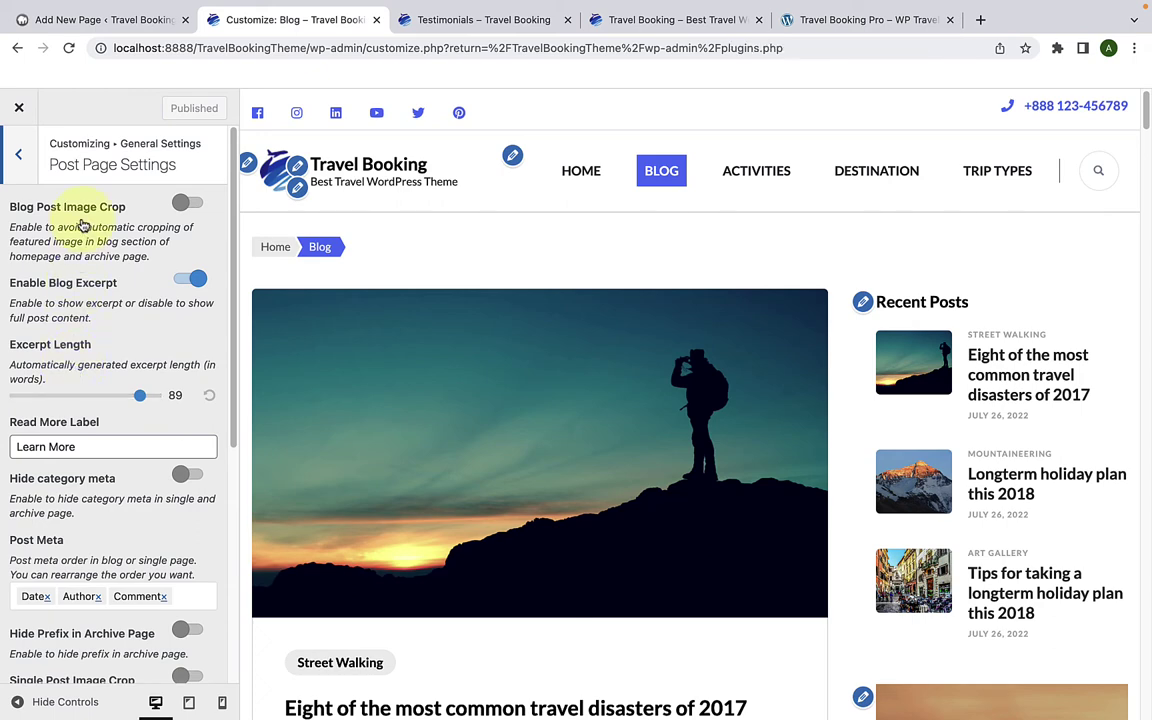
Step: Toggle blog post image cropping on and back off, leaving it disabled
{"action": "scroll", "coordinate": [75, 414], "scroll_direction": "down", "scroll_amount": 2}
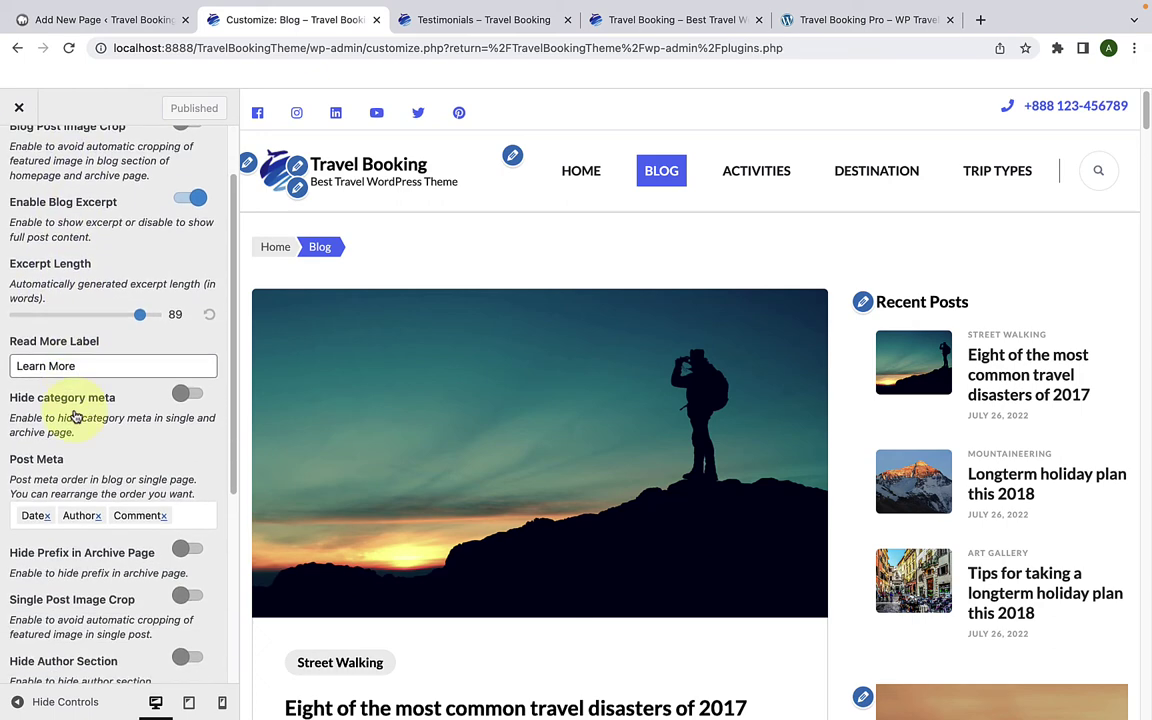
{"action": "scroll", "coordinate": [75, 415], "scroll_direction": "down", "scroll_amount": 5}
{"action": "scroll", "coordinate": [75, 414], "scroll_direction": "up", "scroll_amount": 6}
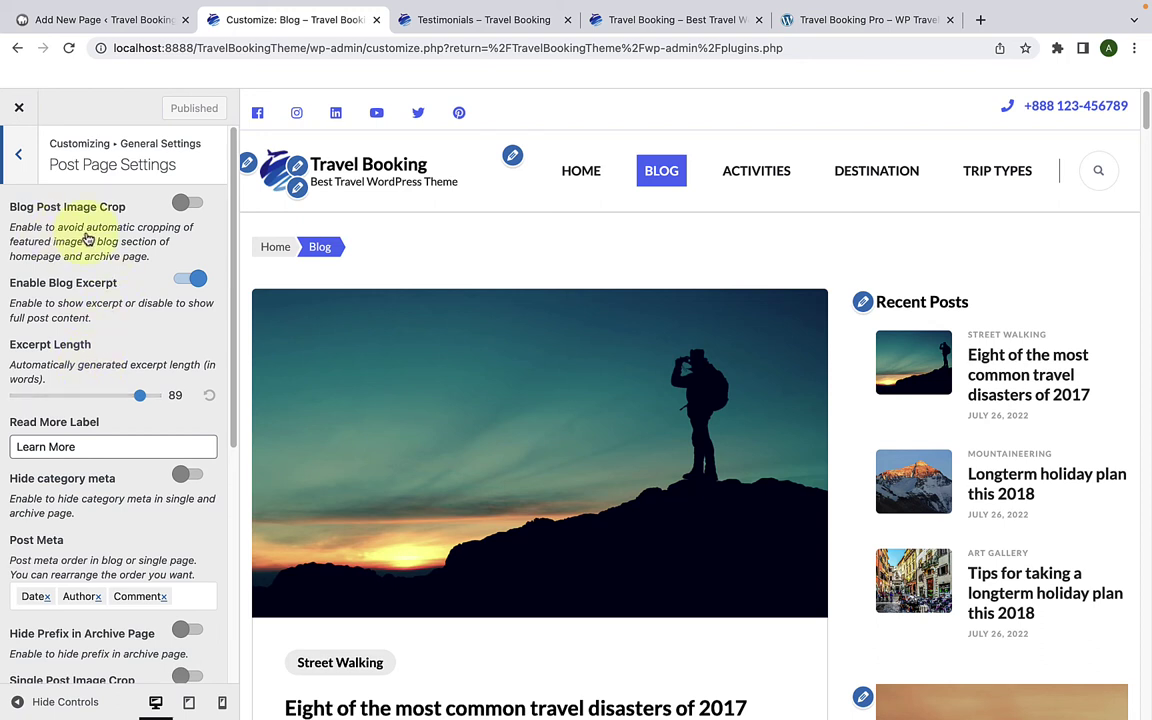
{"action": "left_click", "coordinate": [188, 205]}
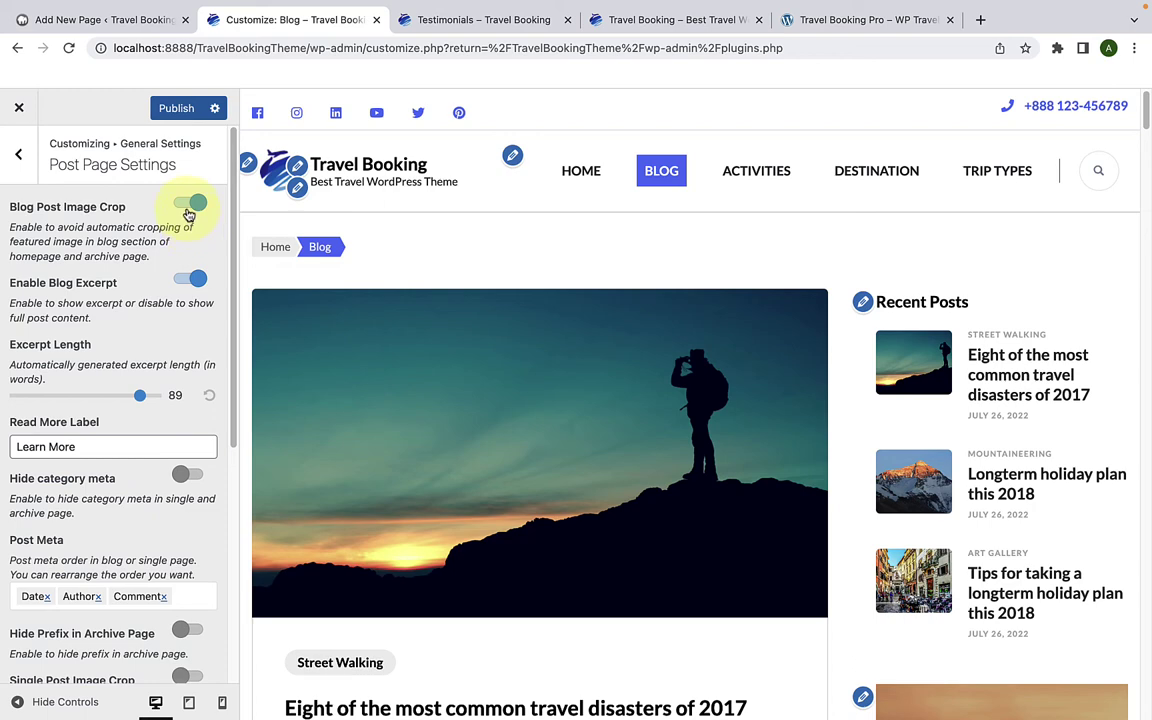
{"action": "left_click", "coordinate": [189, 212]}
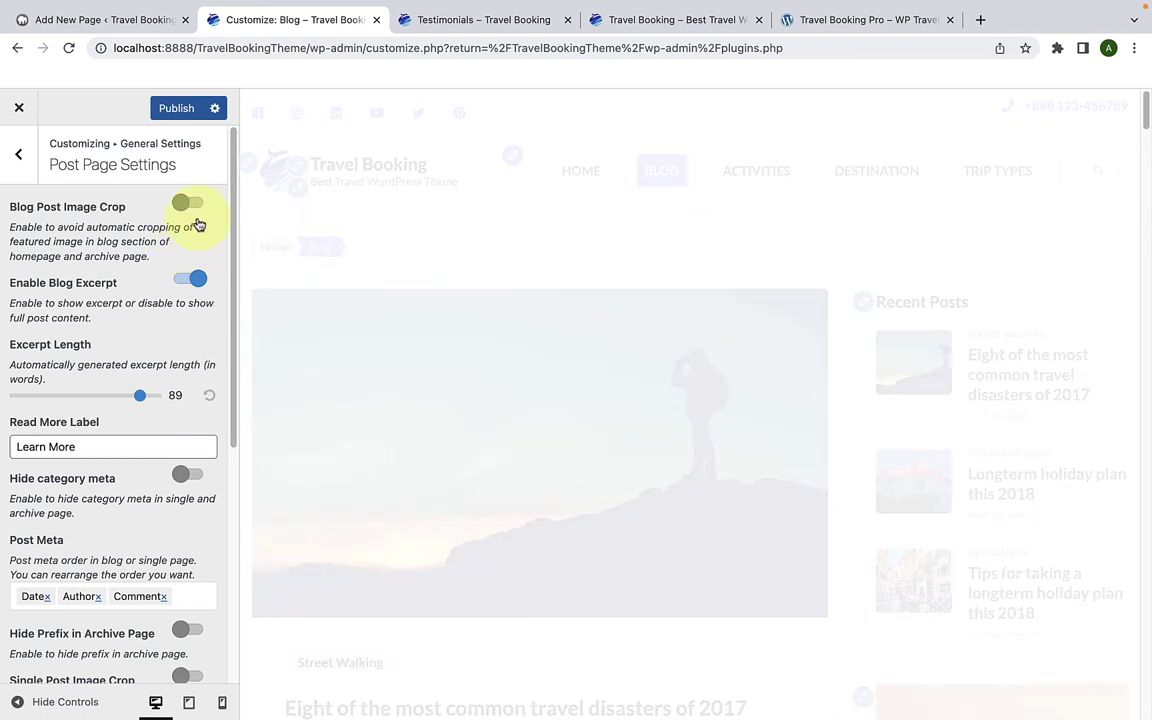
Step: Switch Hide category meta off so posts show labels like Street Walking
{"action": "scroll", "coordinate": [197, 228], "scroll_direction": "down", "scroll_amount": 5}
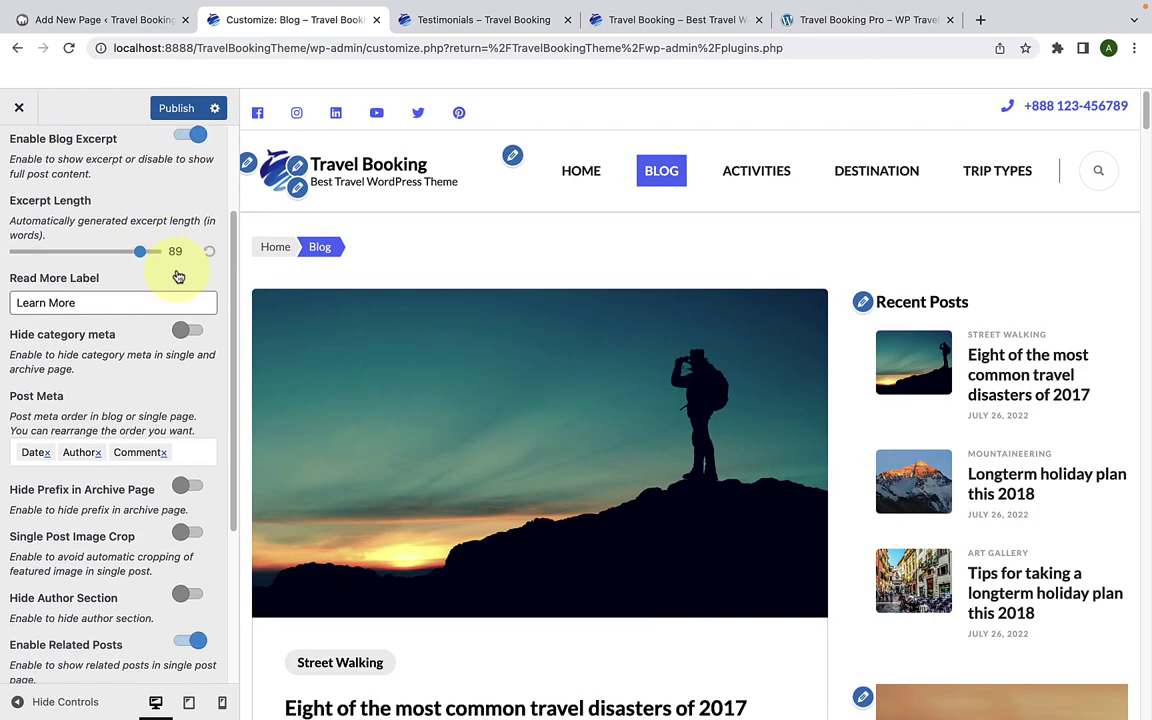
{"action": "scroll", "coordinate": [178, 275], "scroll_direction": "down", "scroll_amount": 2}
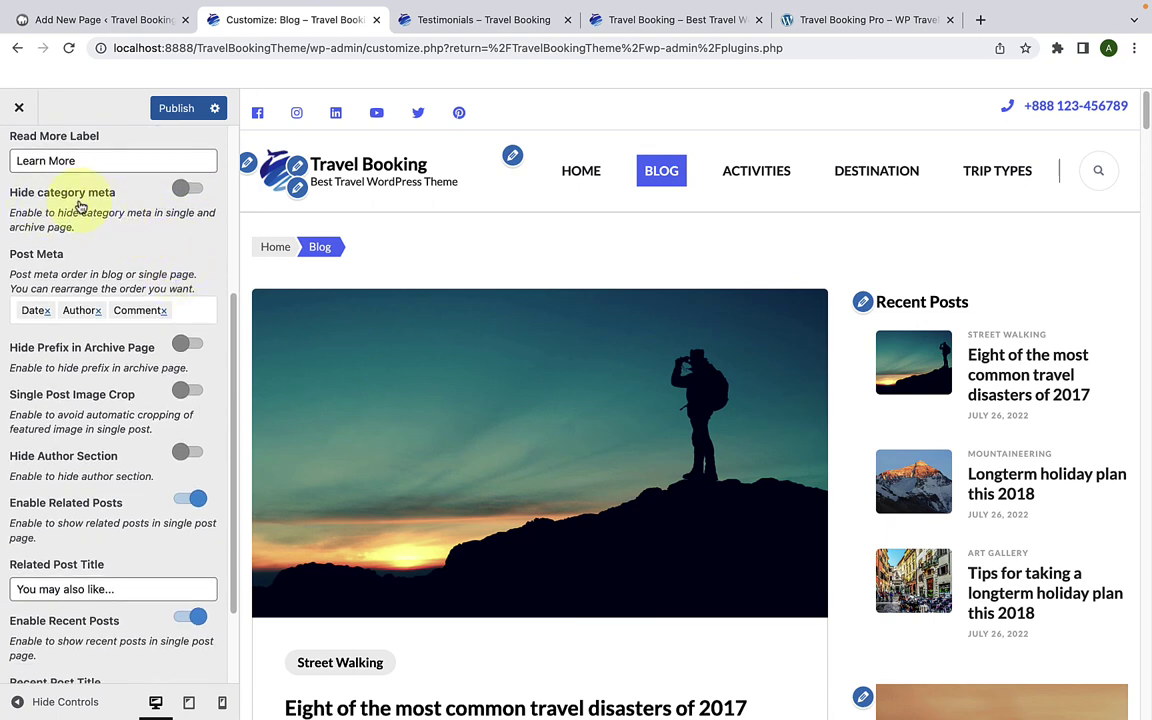
{"action": "scroll", "coordinate": [309, 326], "scroll_direction": "down", "scroll_amount": 5}
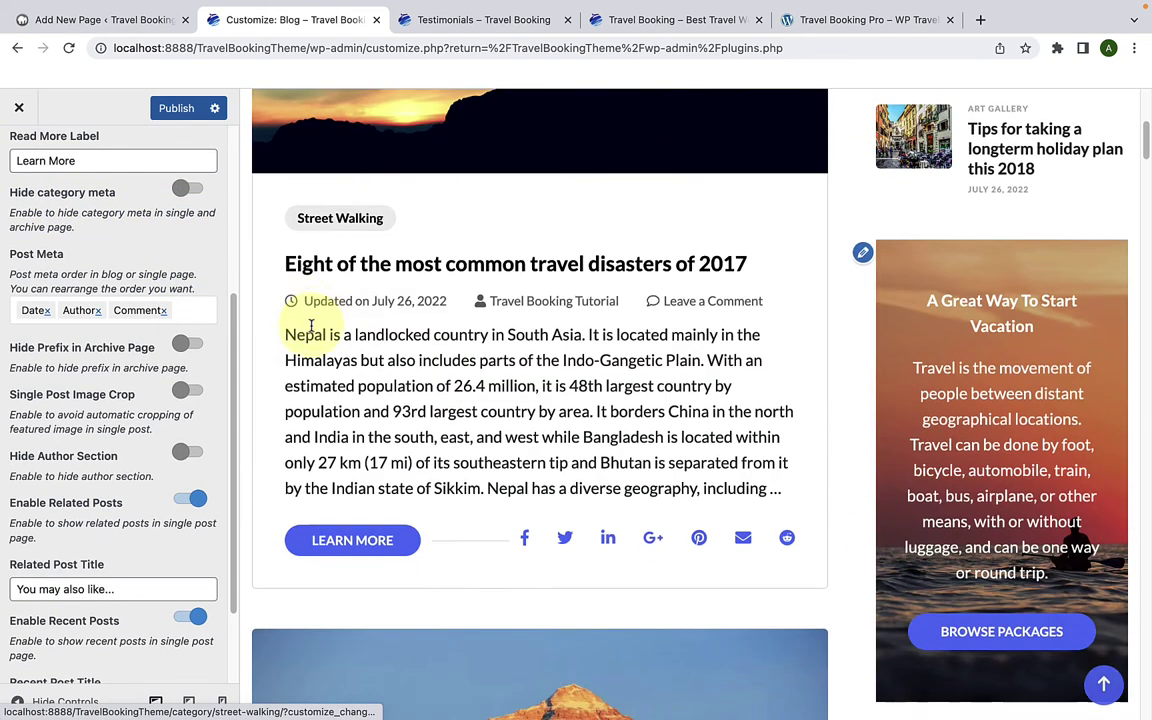
{"action": "scroll", "coordinate": [375, 319], "scroll_direction": "down", "scroll_amount": 8}
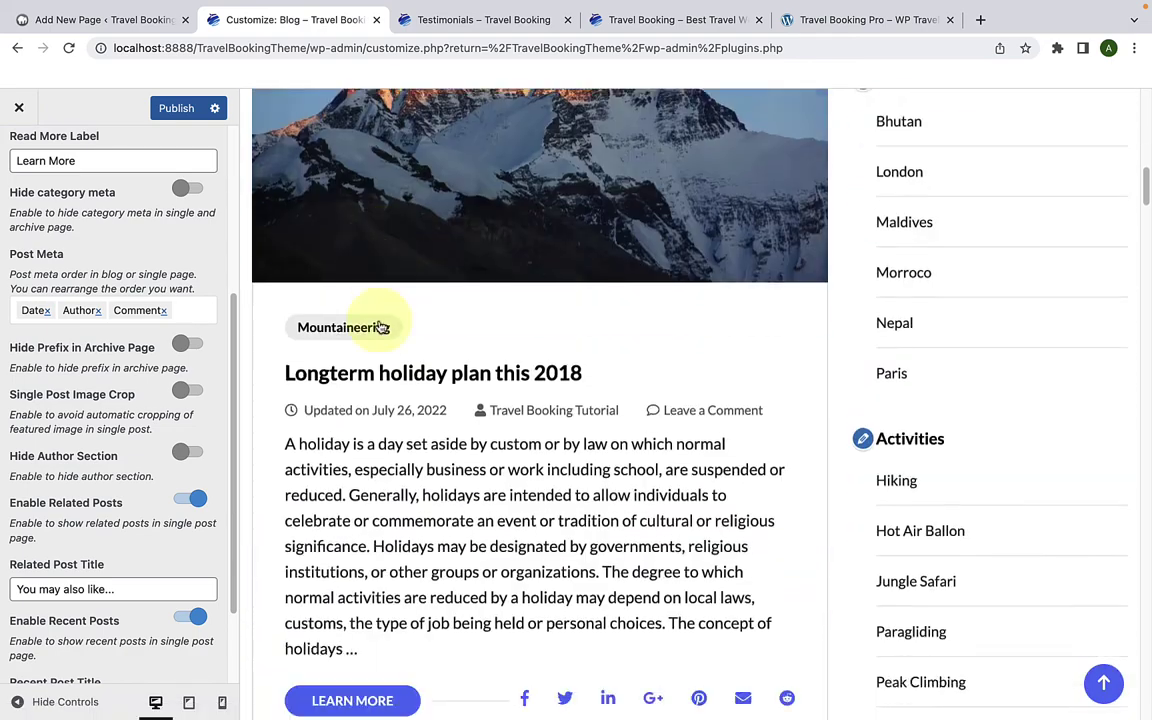
{"action": "scroll", "coordinate": [360, 301], "scroll_direction": "down", "scroll_amount": 6}
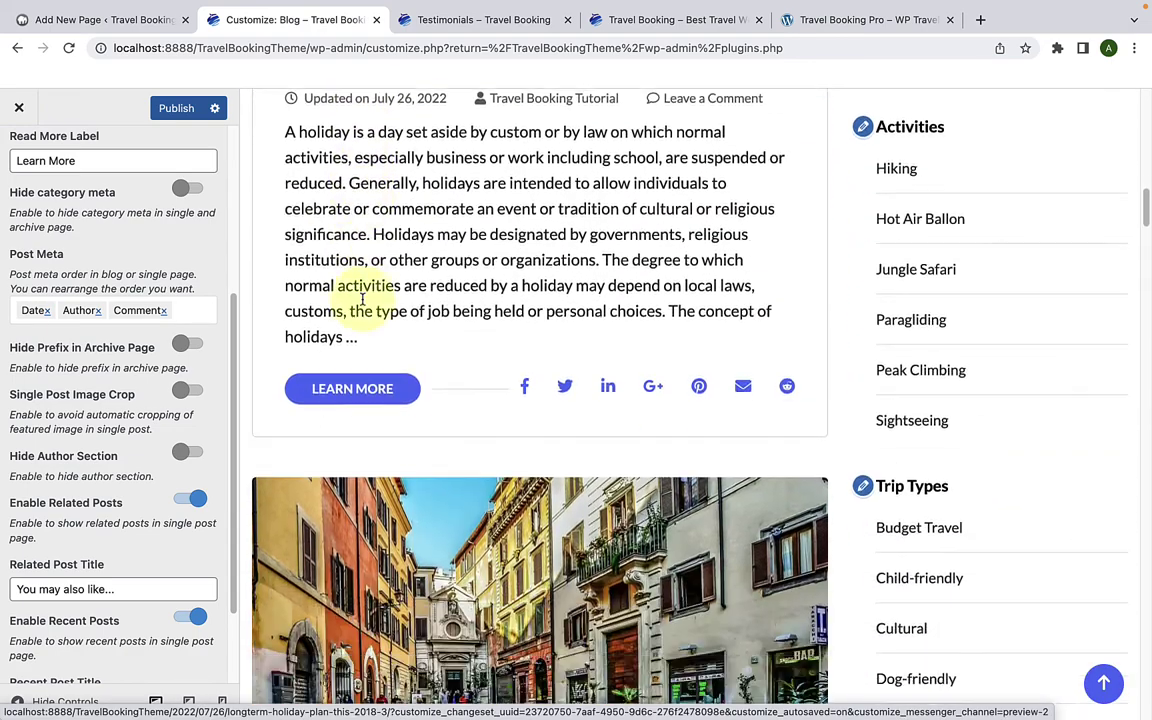
{"action": "scroll", "coordinate": [363, 308], "scroll_direction": "down", "scroll_amount": 3}
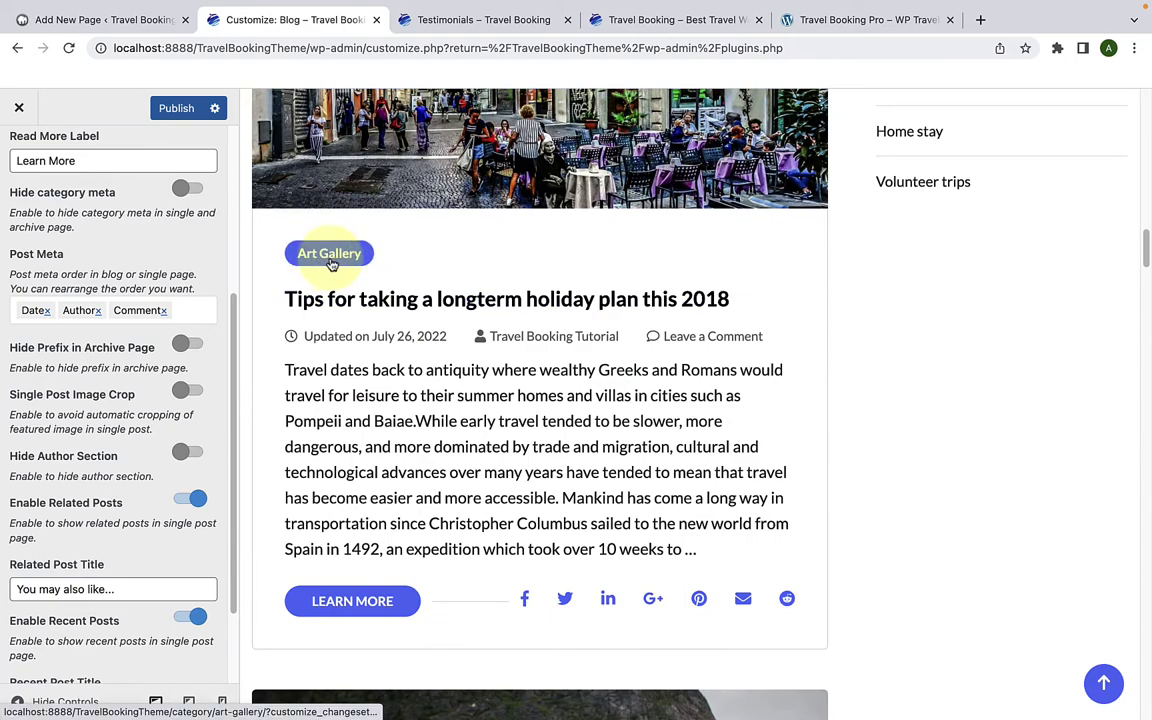
{"action": "left_click", "coordinate": [193, 190]}
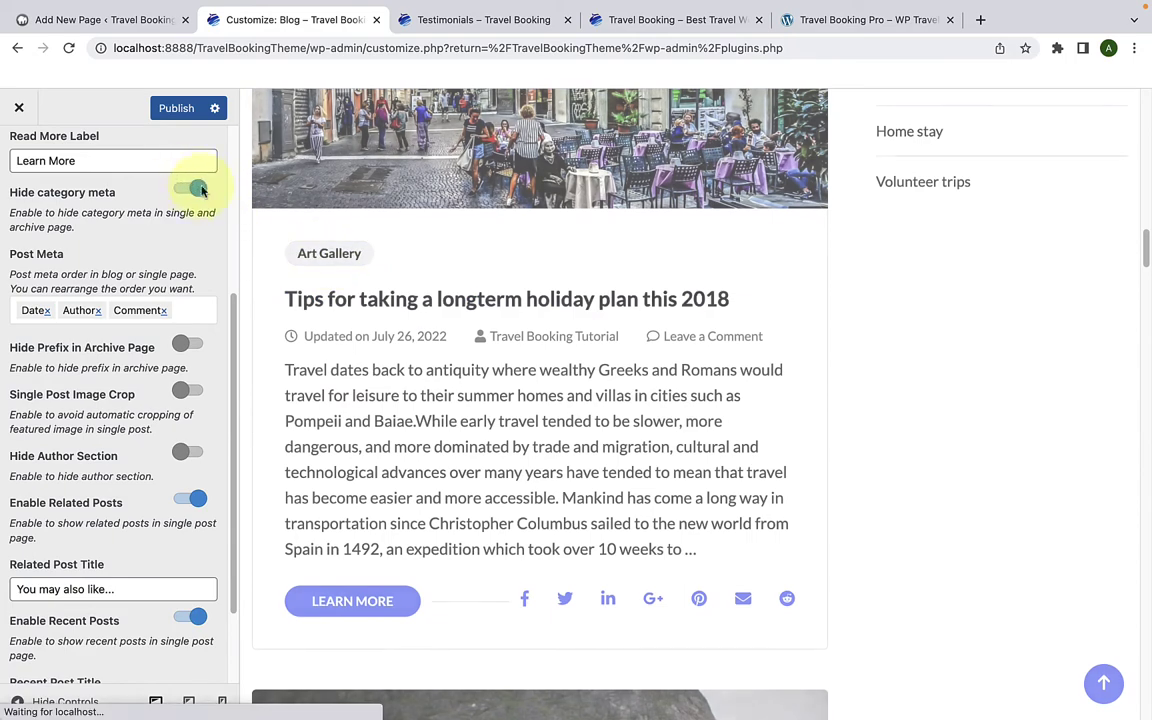
{"action": "scroll", "coordinate": [338, 241], "scroll_direction": "up", "scroll_amount": 8}
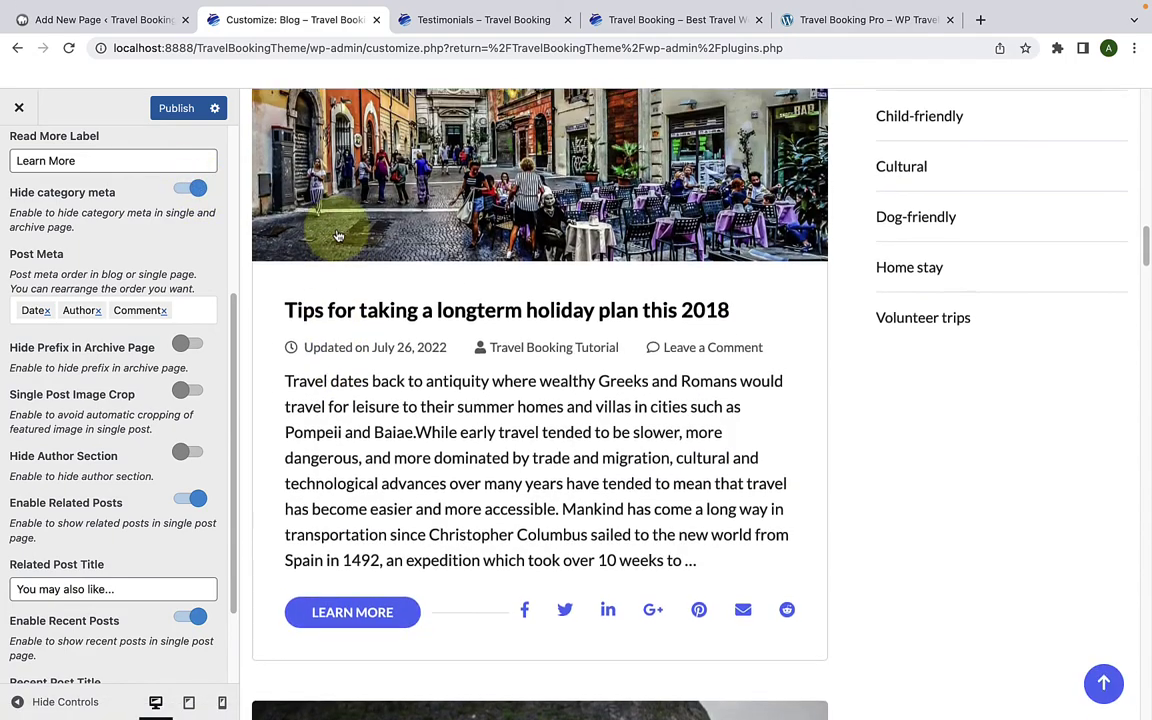
{"action": "scroll", "coordinate": [338, 241], "scroll_direction": "up", "scroll_amount": 15}
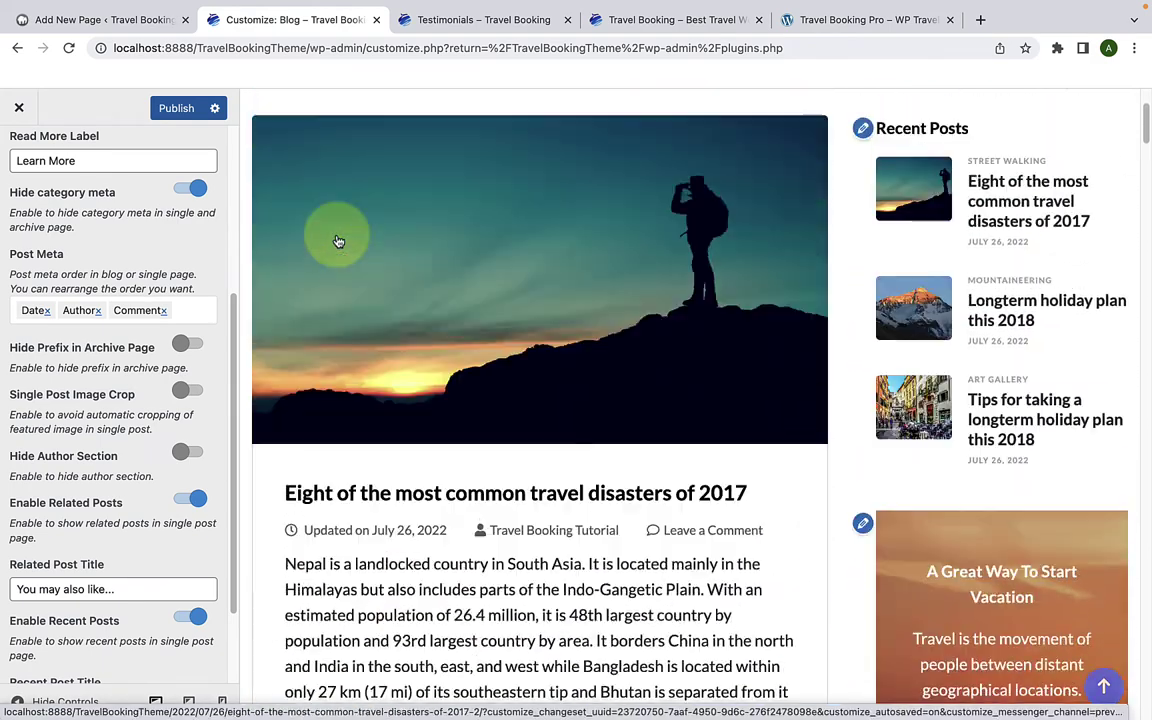
{"action": "left_click", "coordinate": [191, 189]}
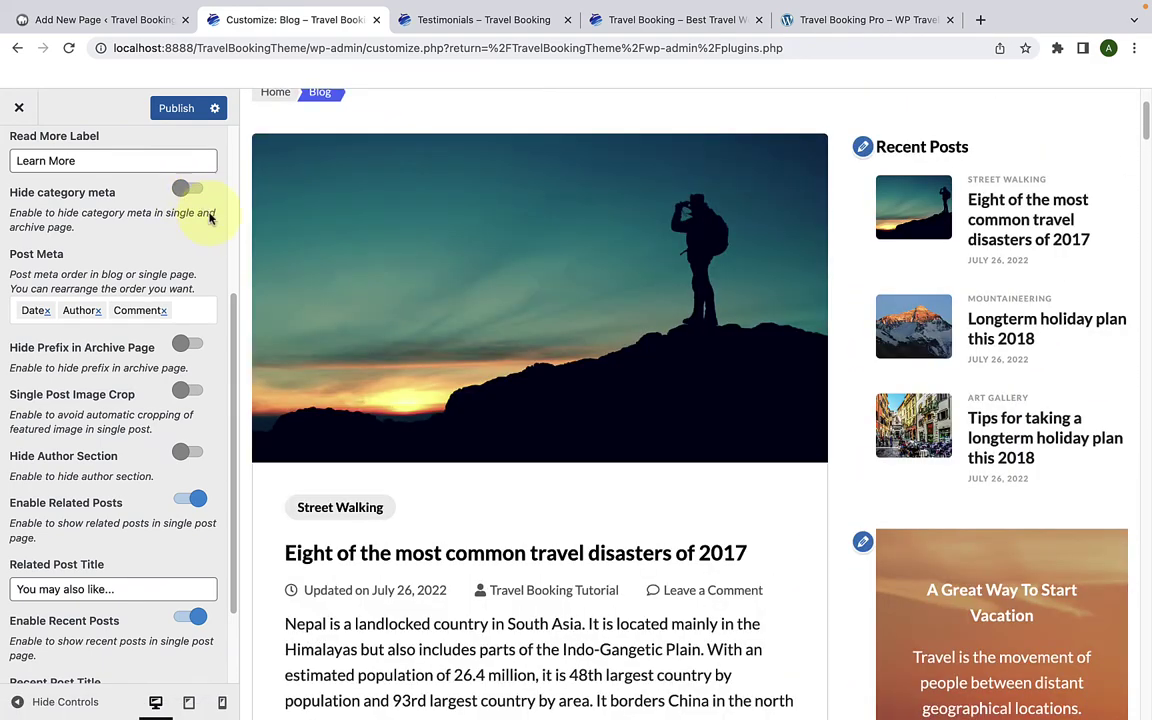
{"action": "scroll", "coordinate": [360, 415], "scroll_direction": "down", "scroll_amount": 2}
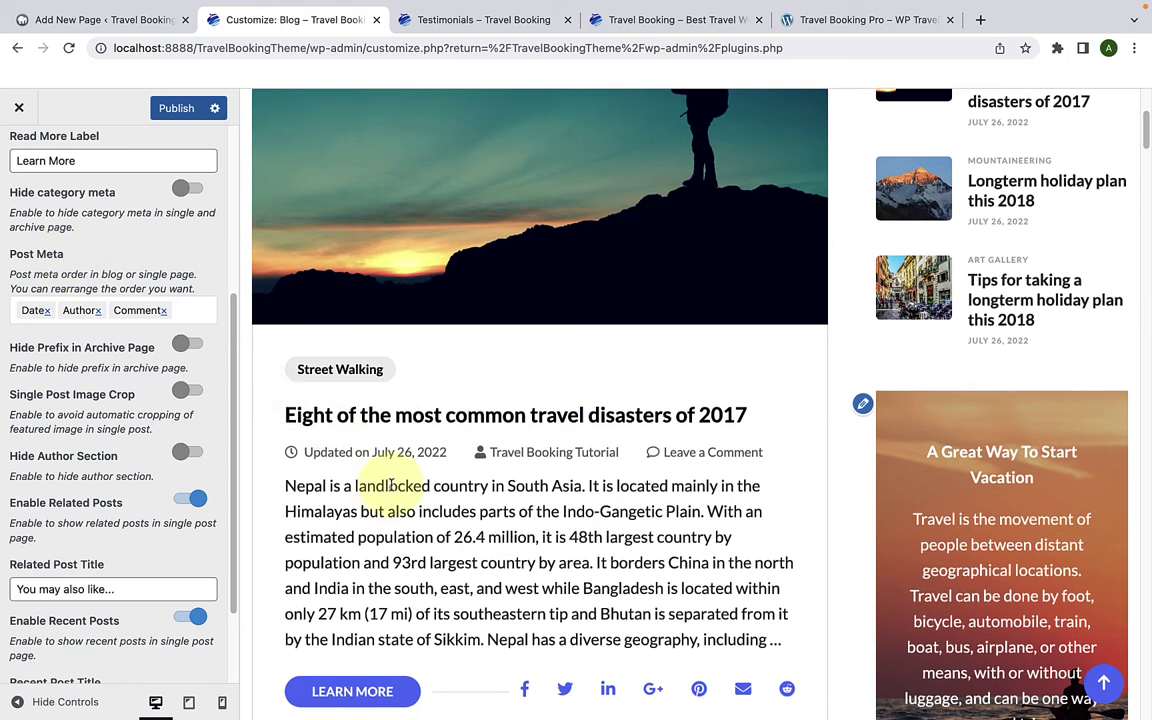
{"action": "scroll", "coordinate": [405, 400], "scroll_direction": "down", "scroll_amount": 3}
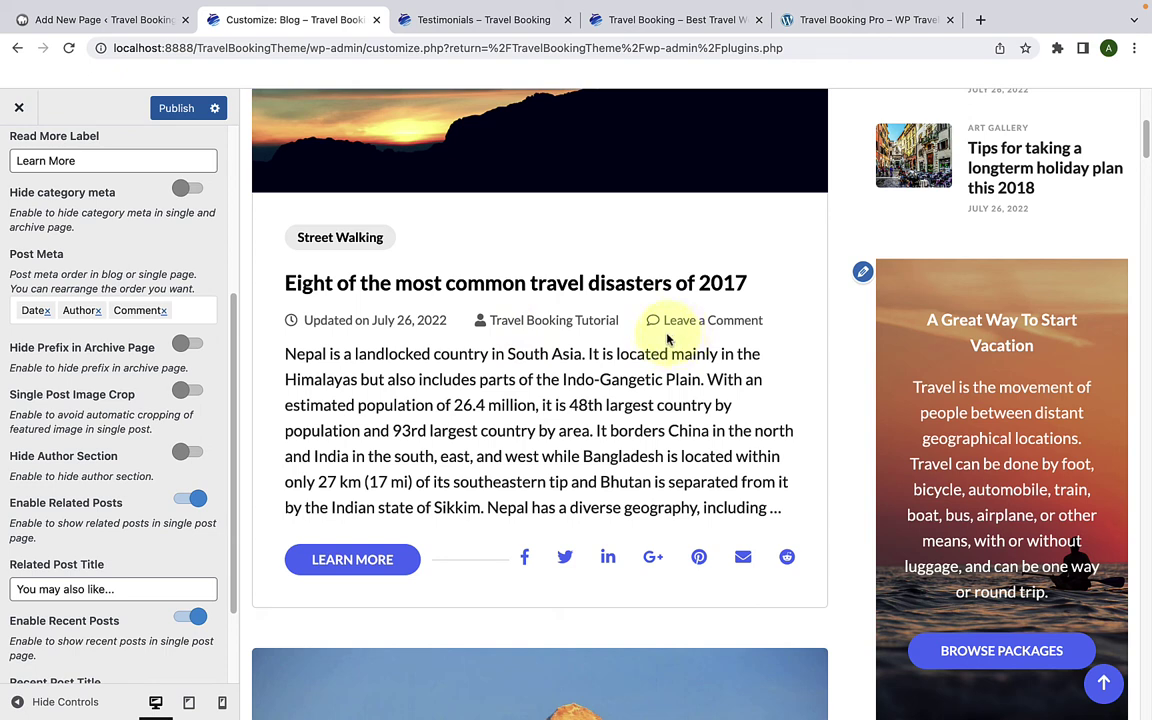
{"action": "left_click", "coordinate": [165, 312]}
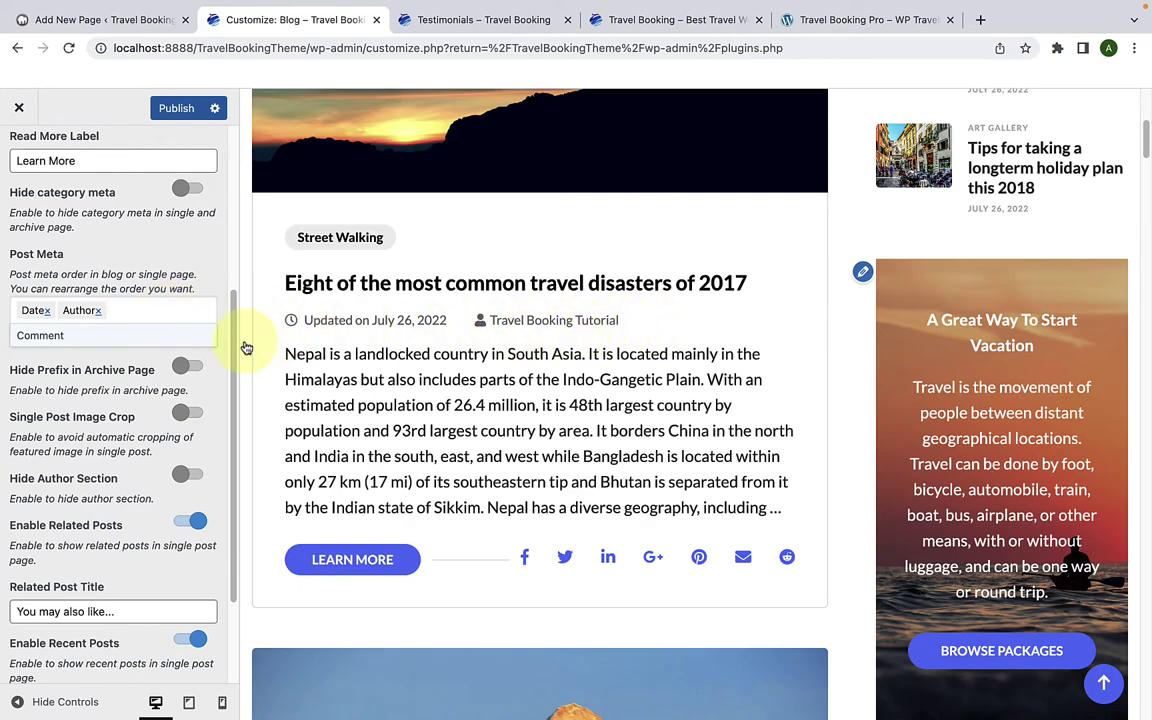
{"action": "left_click", "coordinate": [98, 311]}
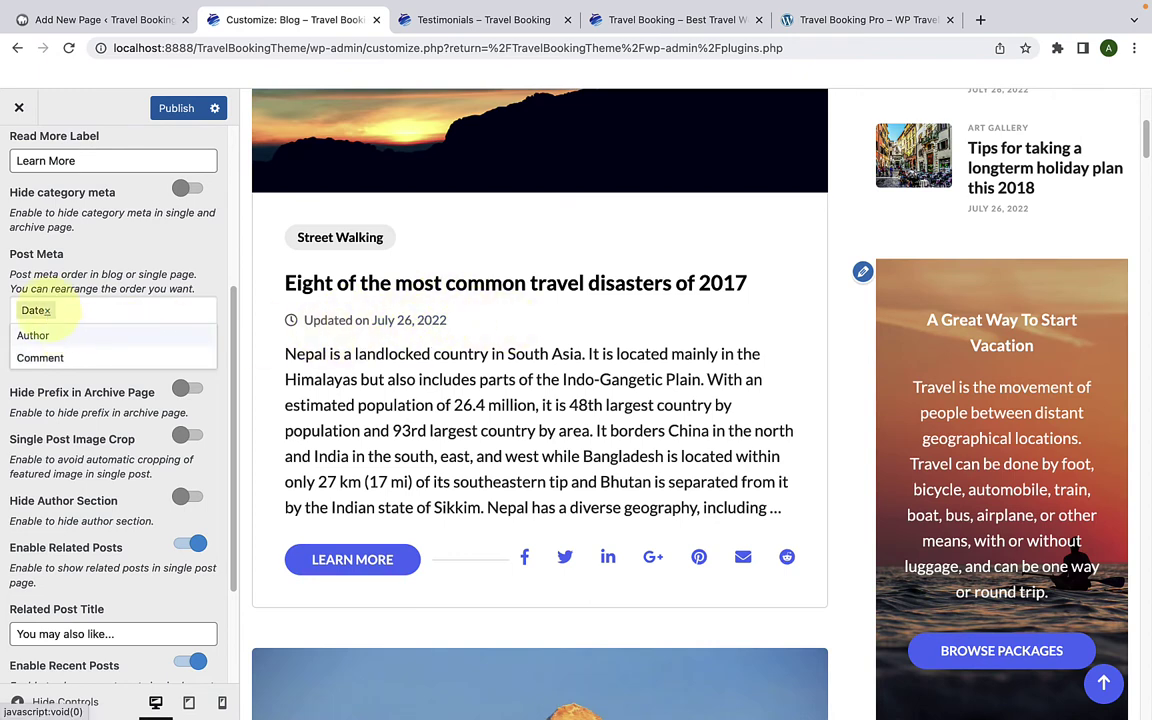
{"action": "left_click", "coordinate": [48, 311]}
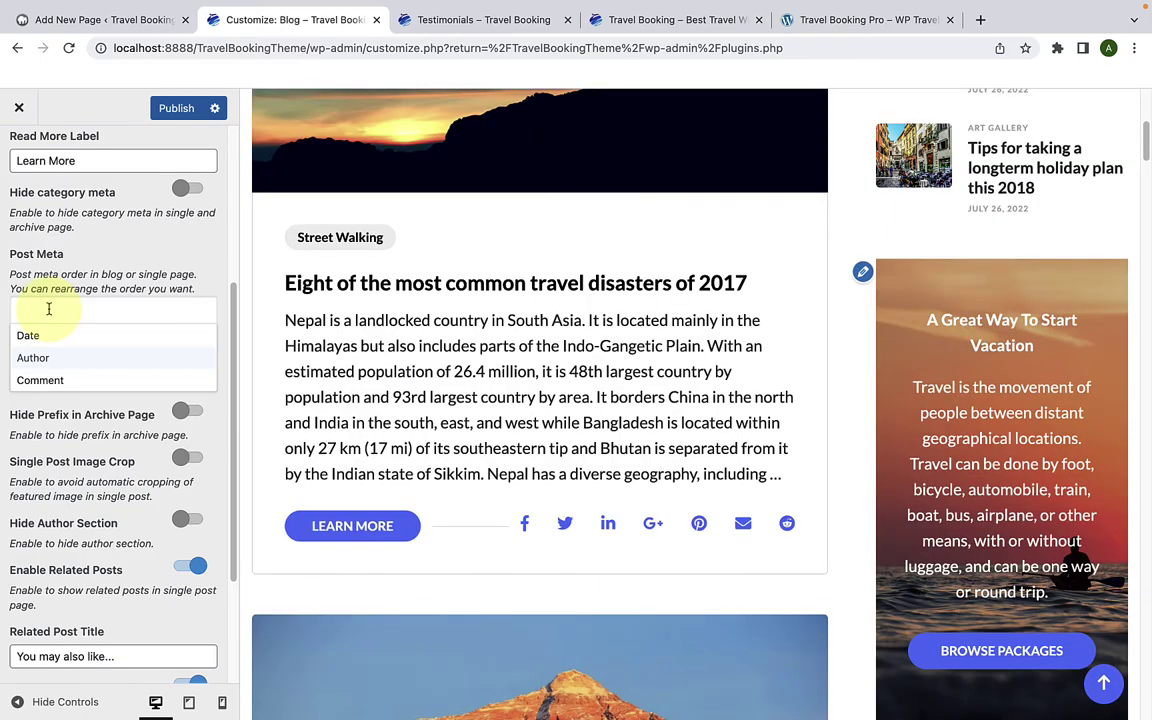
{"action": "scroll", "coordinate": [347, 393], "scroll_direction": "down", "scroll_amount": 10}
{"action": "scroll", "coordinate": [355, 397], "scroll_direction": "down", "scroll_amount": 5}
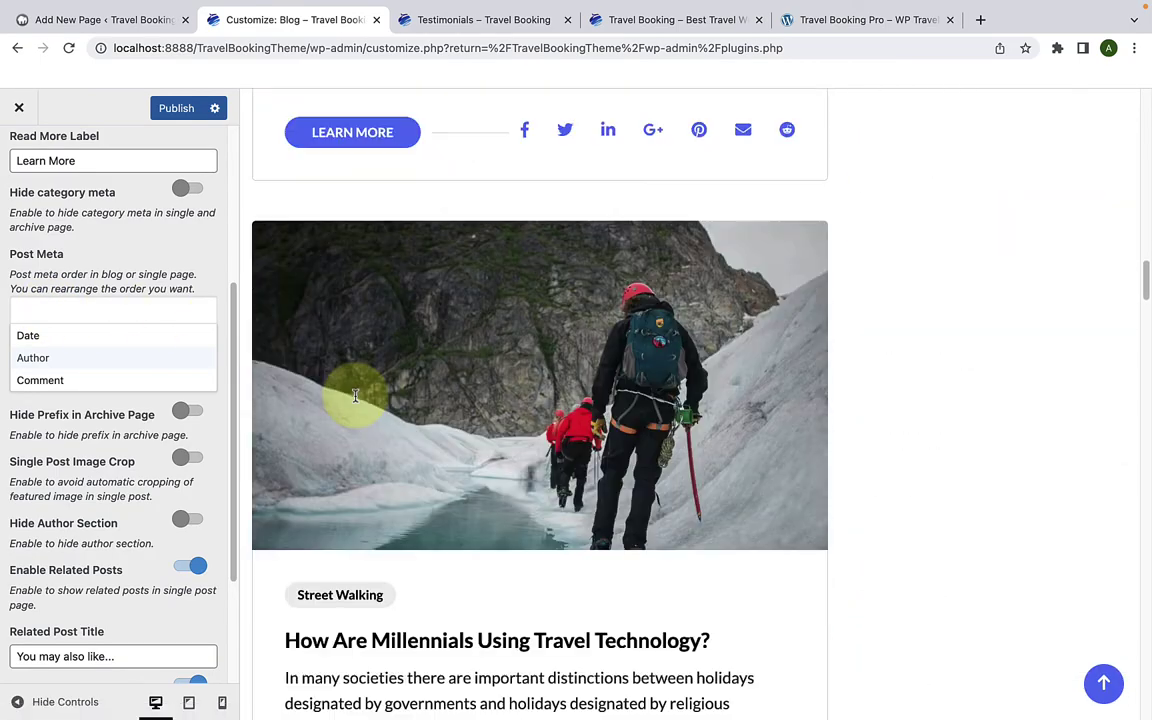
{"action": "scroll", "coordinate": [355, 397], "scroll_direction": "up", "scroll_amount": 15}
{"action": "scroll", "coordinate": [355, 397], "scroll_direction": "up", "scroll_amount": 15}
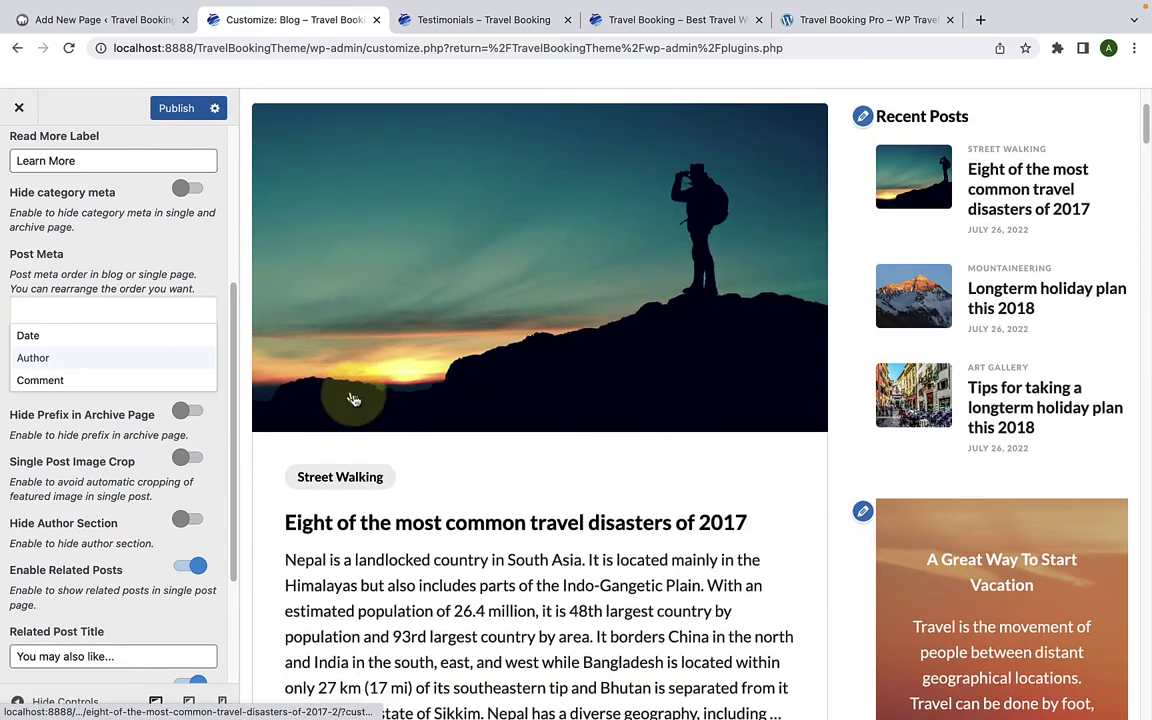
{"action": "left_click", "coordinate": [35, 335]}
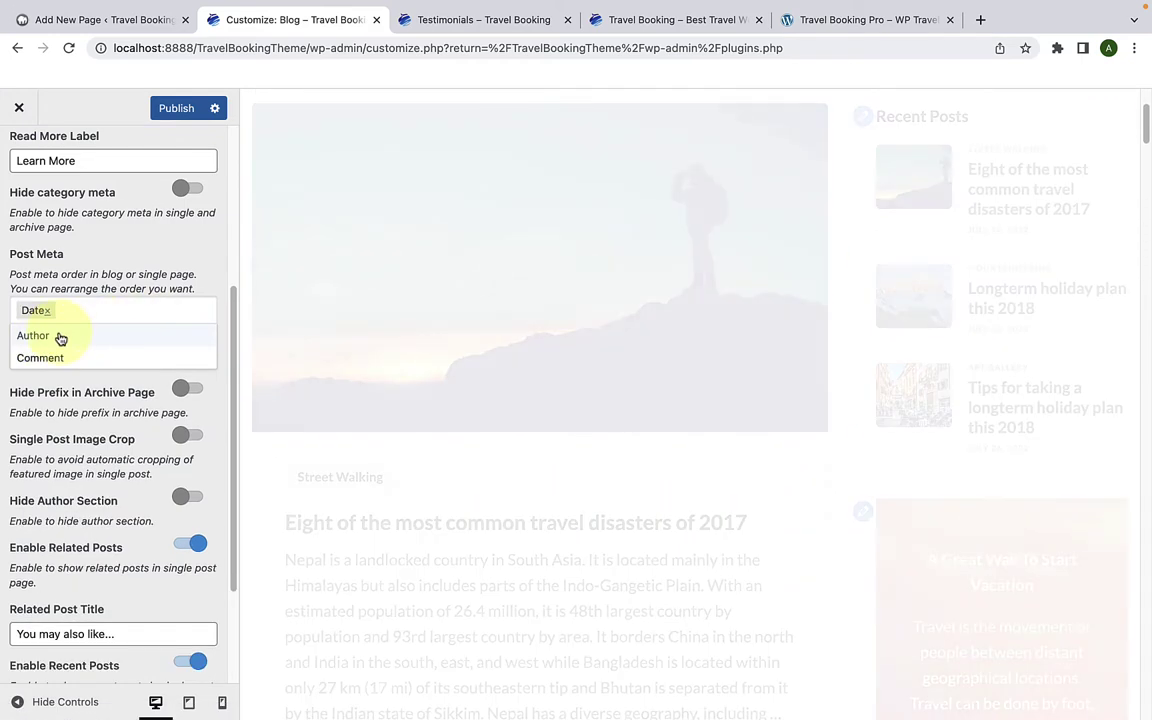
{"action": "left_click", "coordinate": [55, 336]}
{"action": "left_click", "coordinate": [66, 337]}
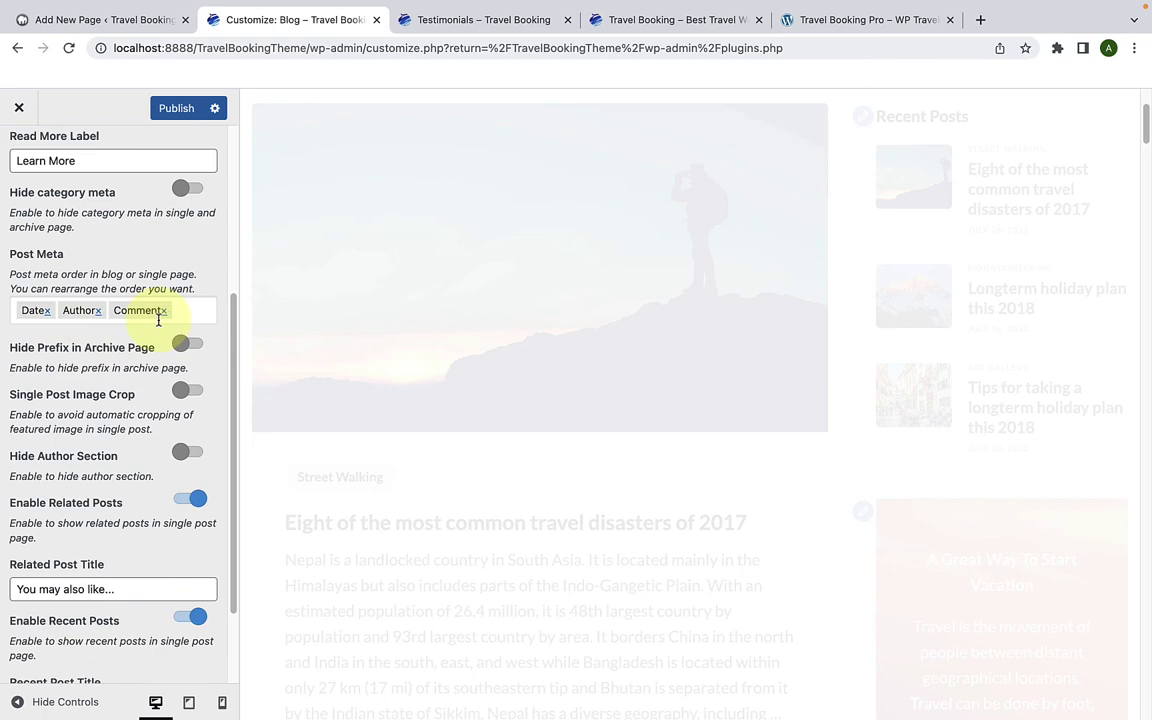
{"action": "scroll", "coordinate": [398, 463], "scroll_direction": "down", "scroll_amount": 3}
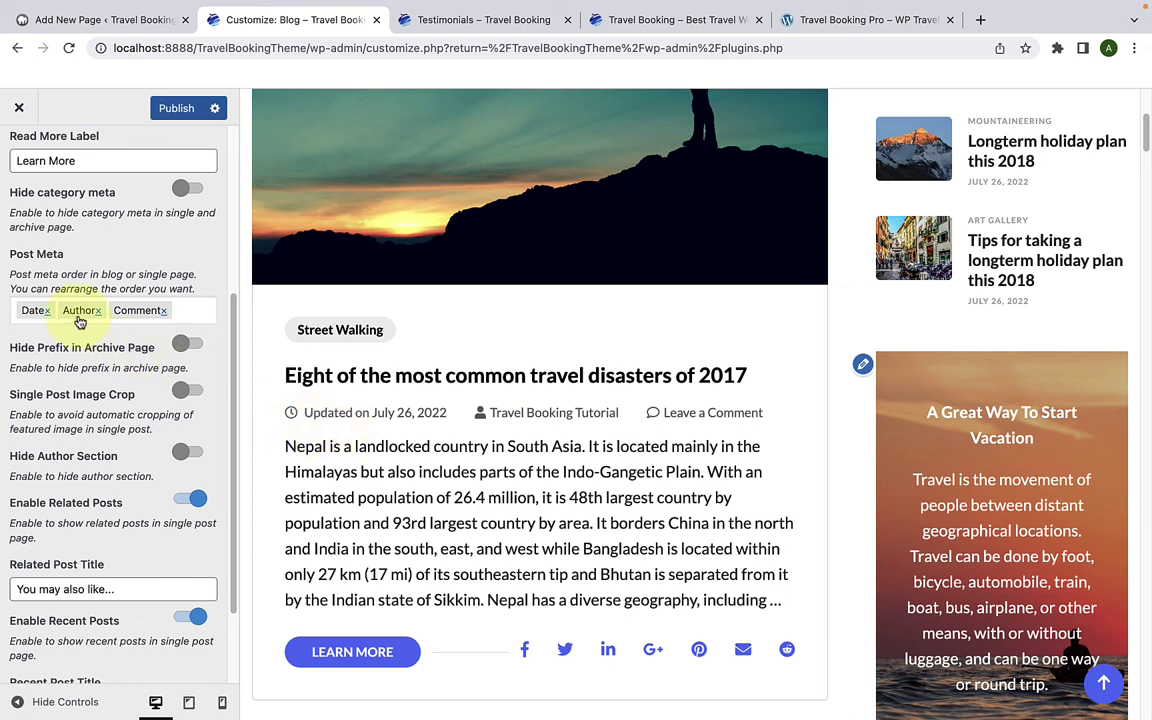
{"action": "left_click_drag", "start_coordinate": [80, 320], "coordinate": [41, 318]}
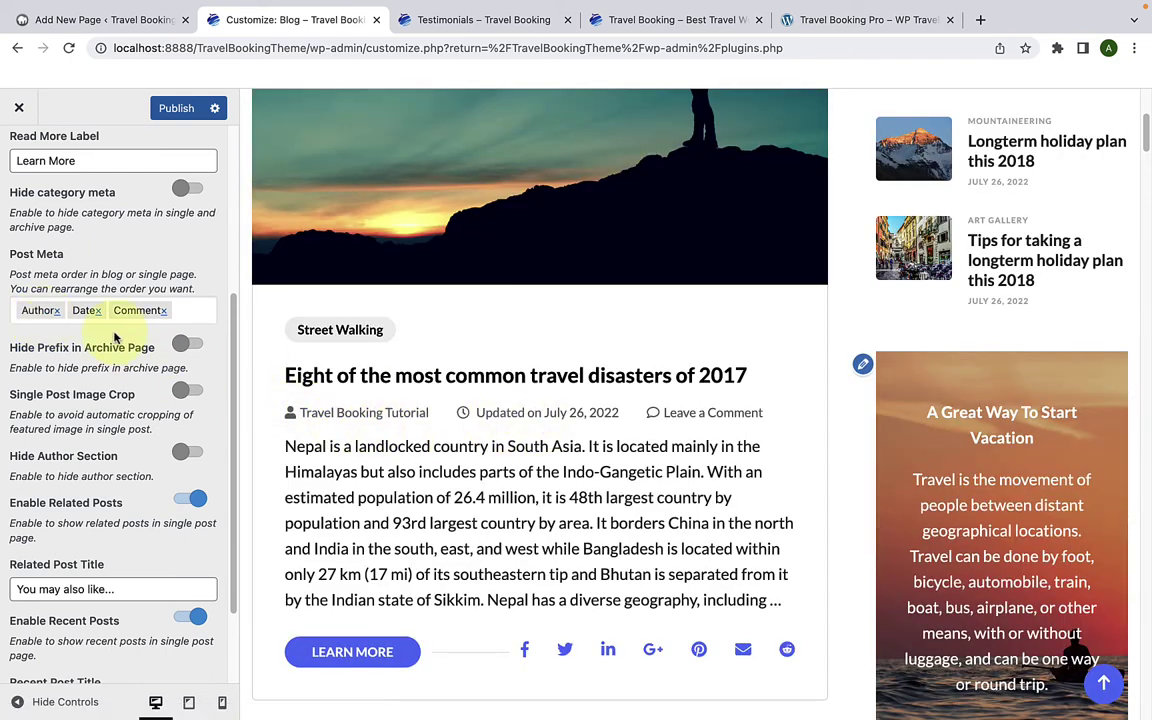
{"action": "left_click_drag", "start_coordinate": [40, 311], "coordinate": [75, 318]}
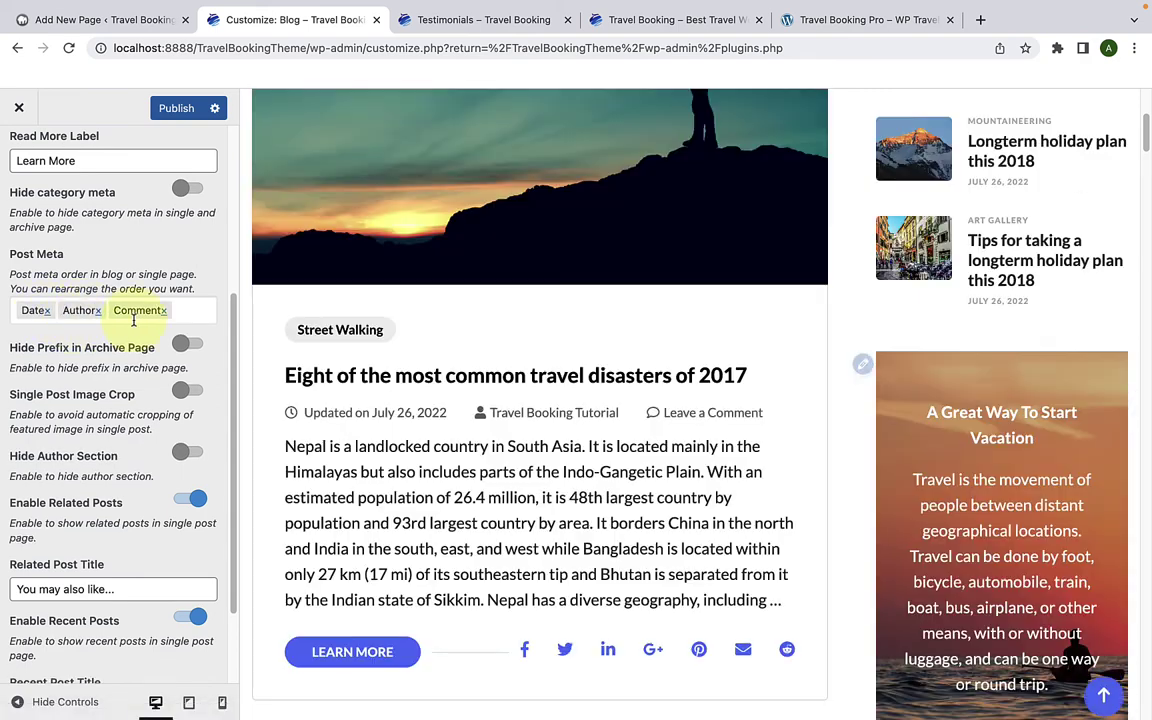
{"action": "scroll", "coordinate": [162, 378], "scroll_direction": "down", "scroll_amount": 1}
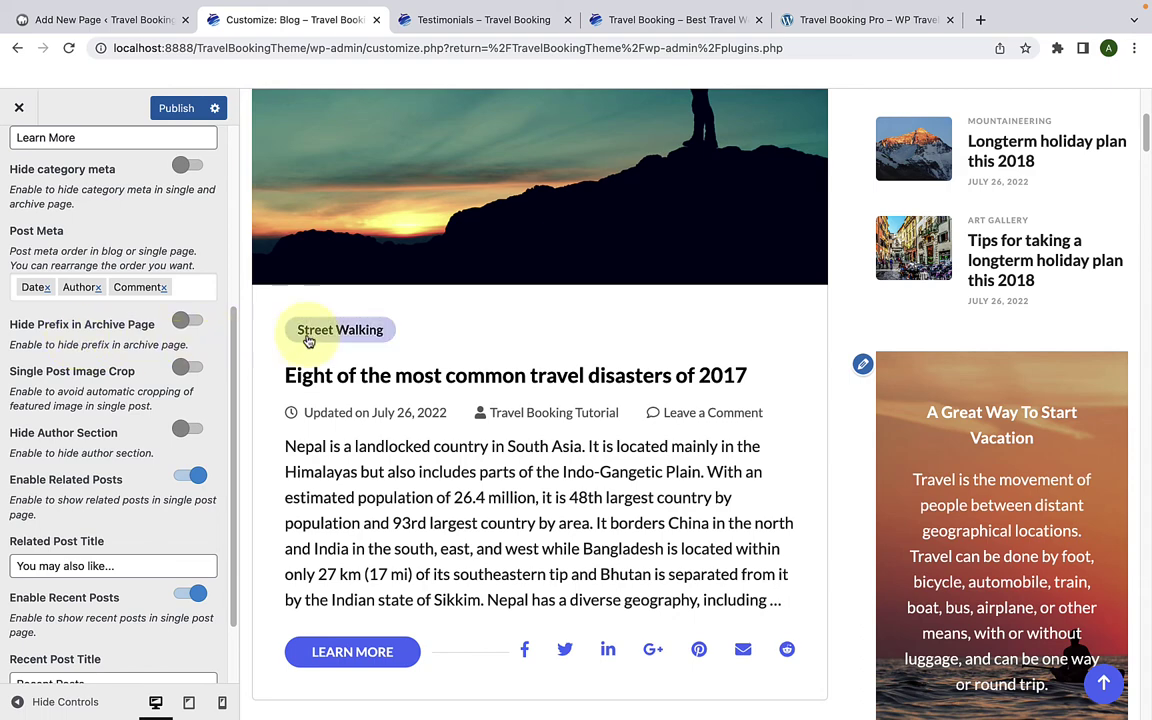
Step: Open the Street Walking archive in the preview and switch on Hide Prefix in Archive Page
{"action": "left_click", "coordinate": [347, 339]}
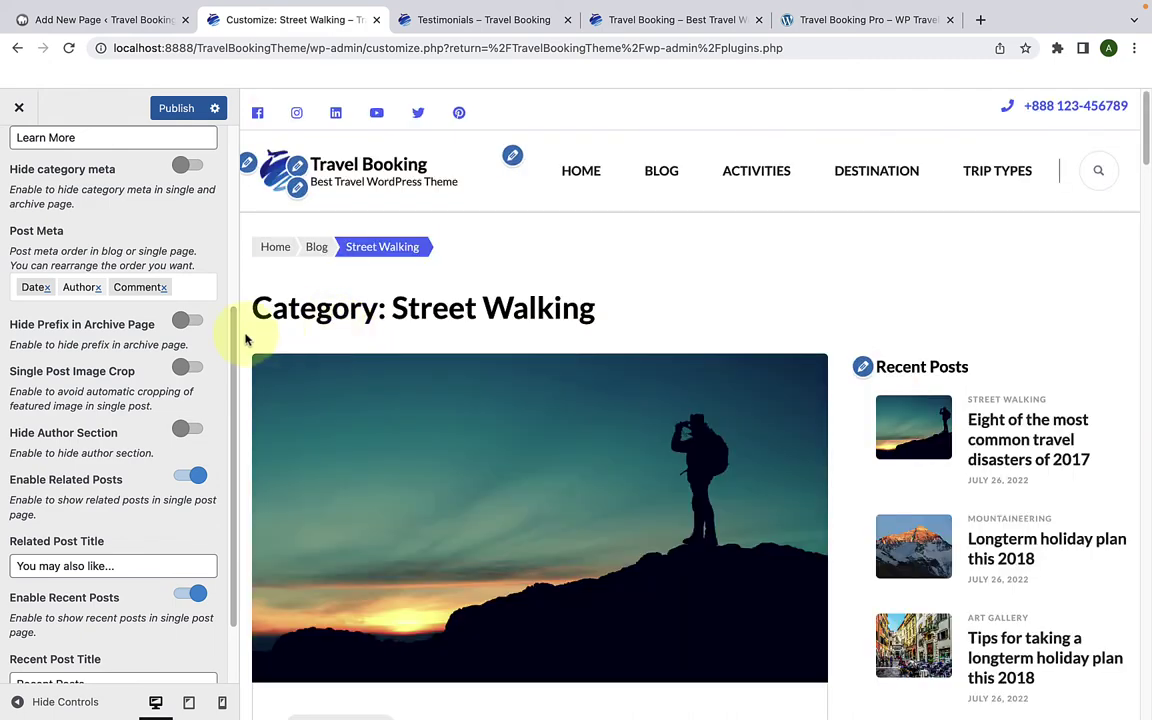
{"action": "left_click", "coordinate": [195, 324]}
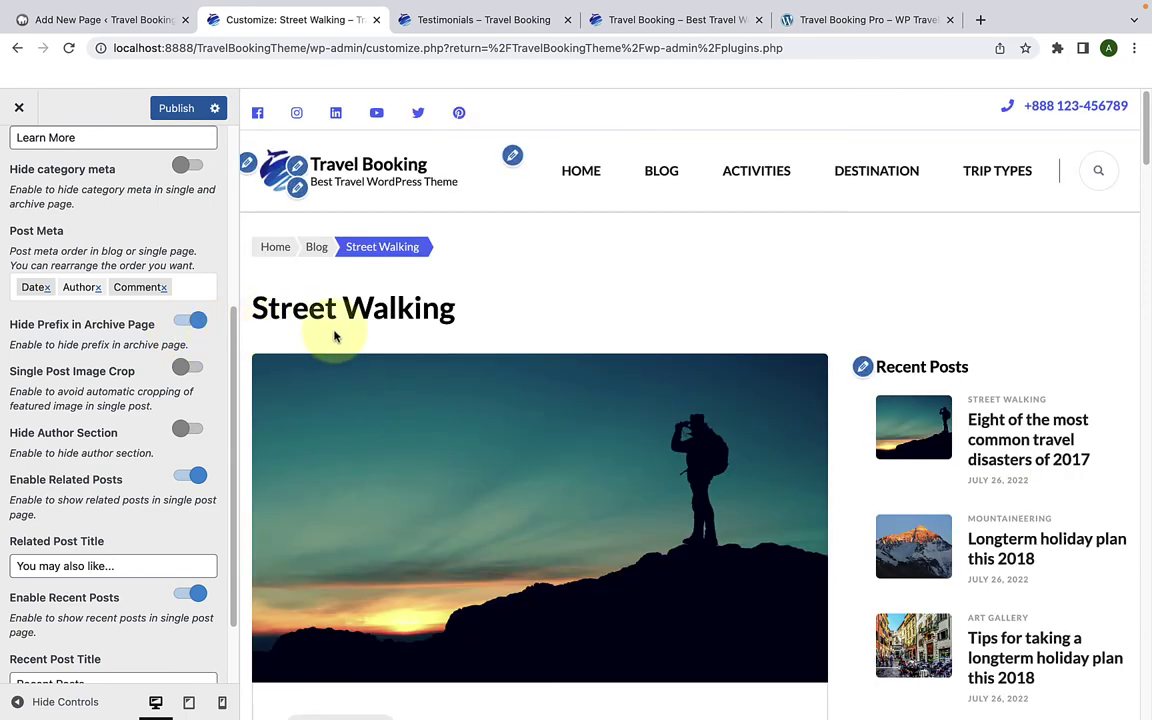
{"action": "left_click", "coordinate": [185, 322]}
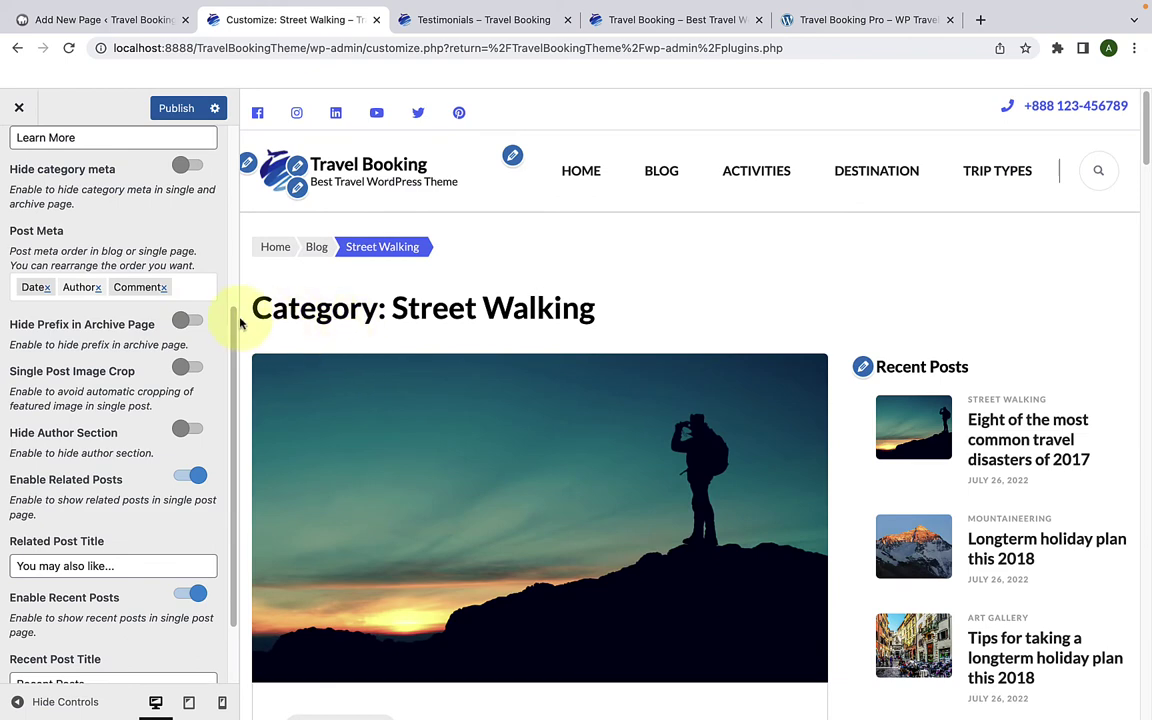
{"action": "left_click", "coordinate": [190, 323]}
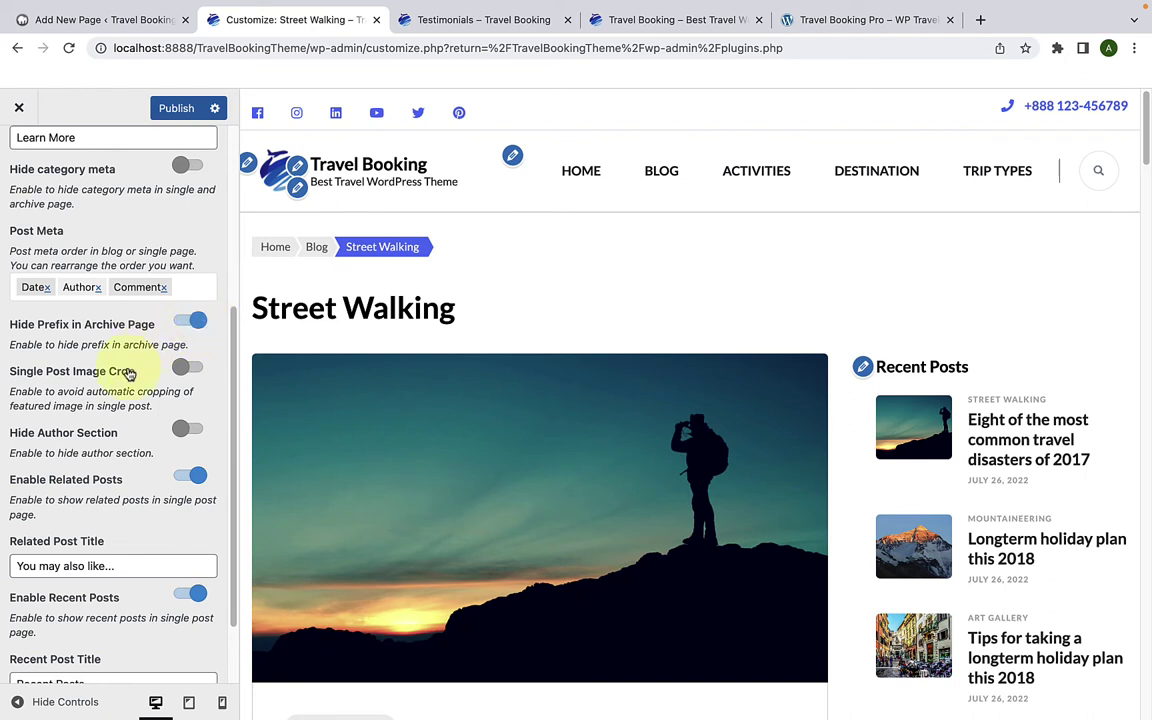
Step: Scroll through the archive listing 'Eight of the most common travel disasters of 2017'
{"action": "scroll", "coordinate": [123, 368], "scroll_direction": "down", "scroll_amount": 2}
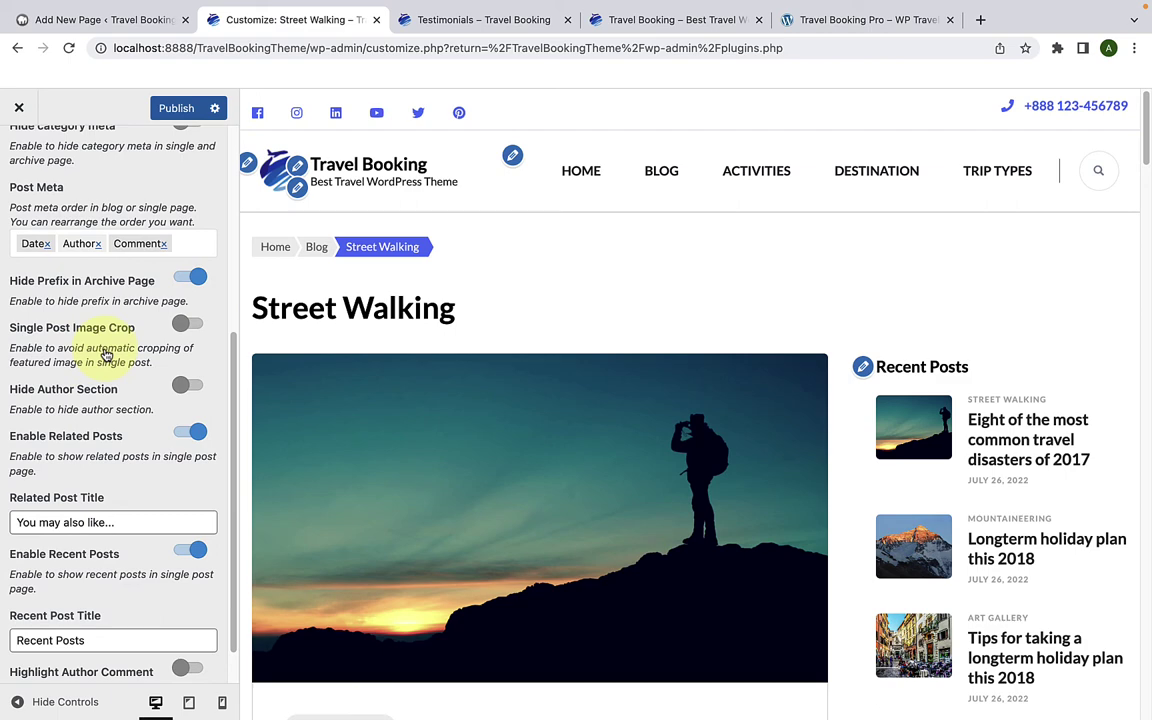
{"action": "scroll", "coordinate": [105, 355], "scroll_direction": "up", "scroll_amount": 7}
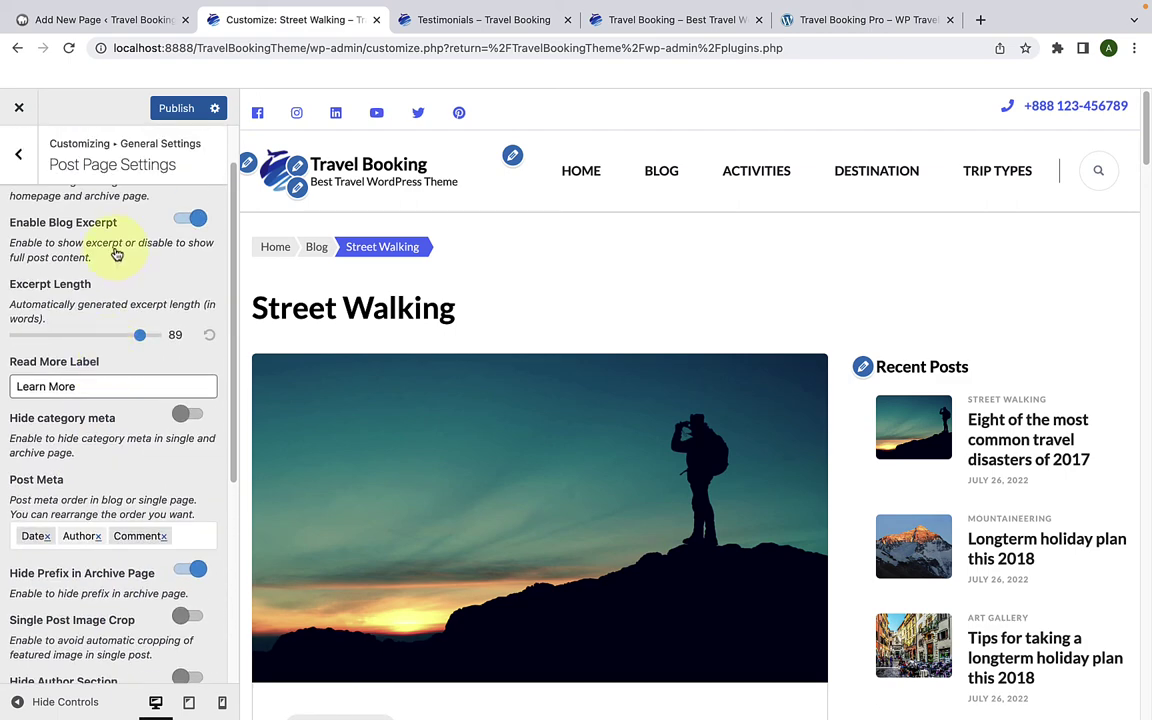
{"action": "scroll", "coordinate": [131, 271], "scroll_direction": "up", "scroll_amount": 1}
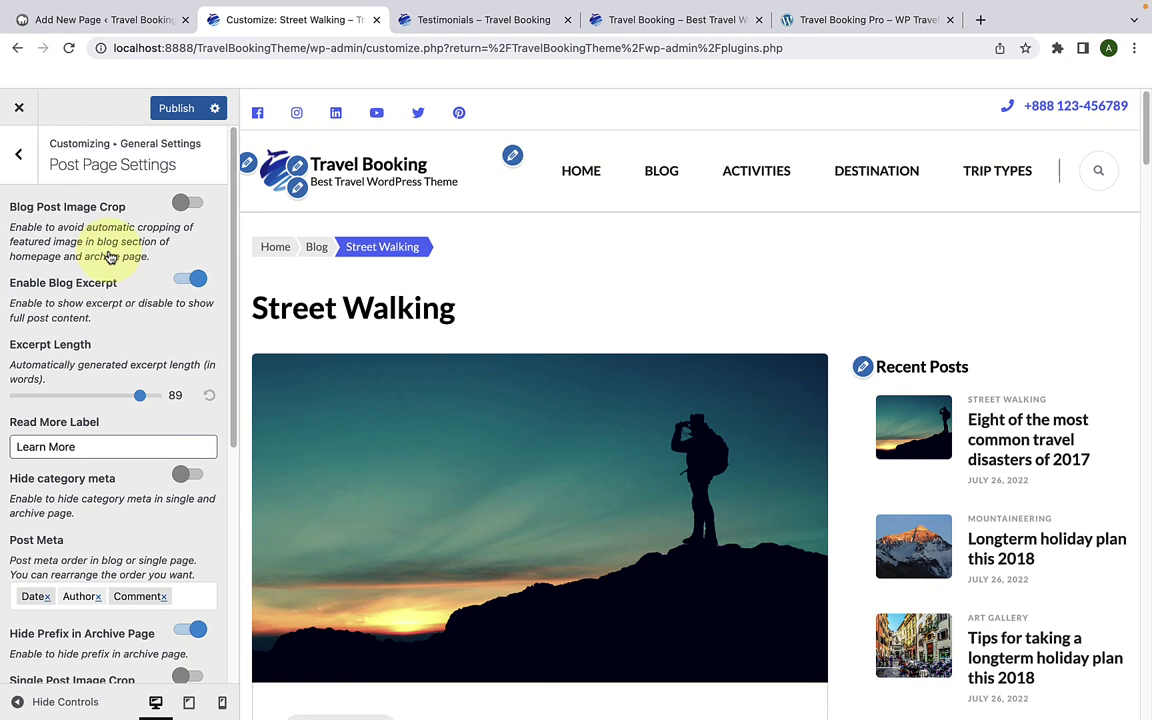
{"action": "scroll", "coordinate": [110, 360], "scroll_direction": "down", "scroll_amount": 5}
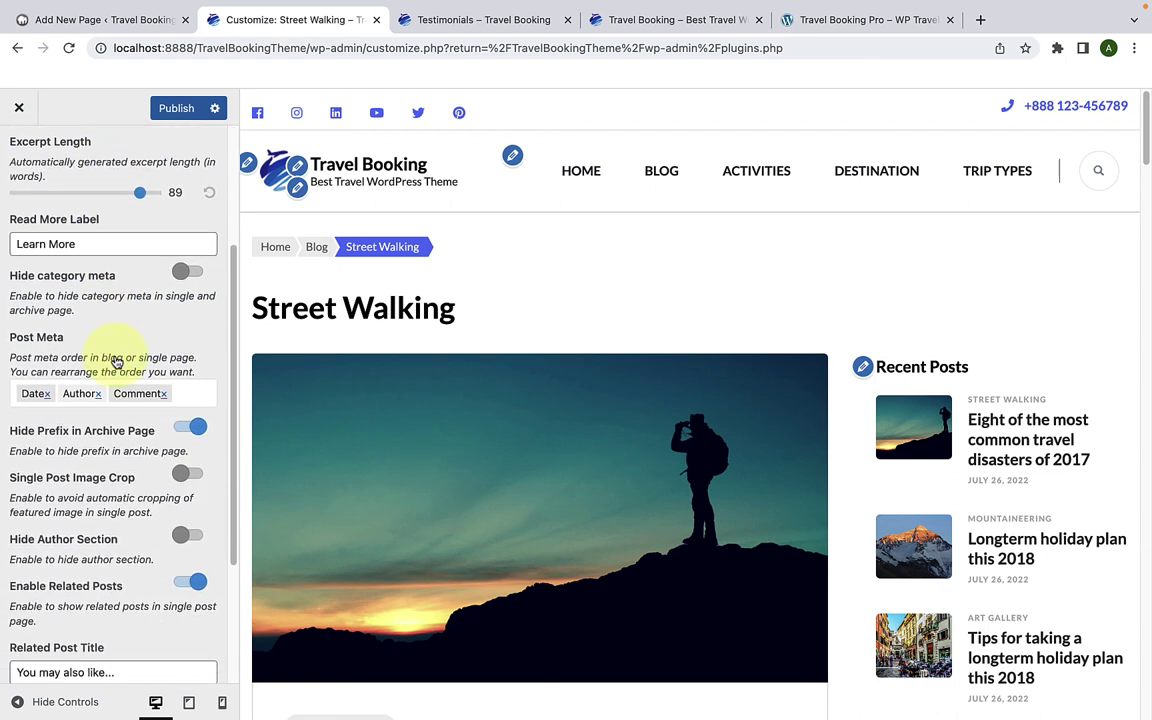
{"action": "scroll", "coordinate": [117, 362], "scroll_direction": "down", "scroll_amount": 3}
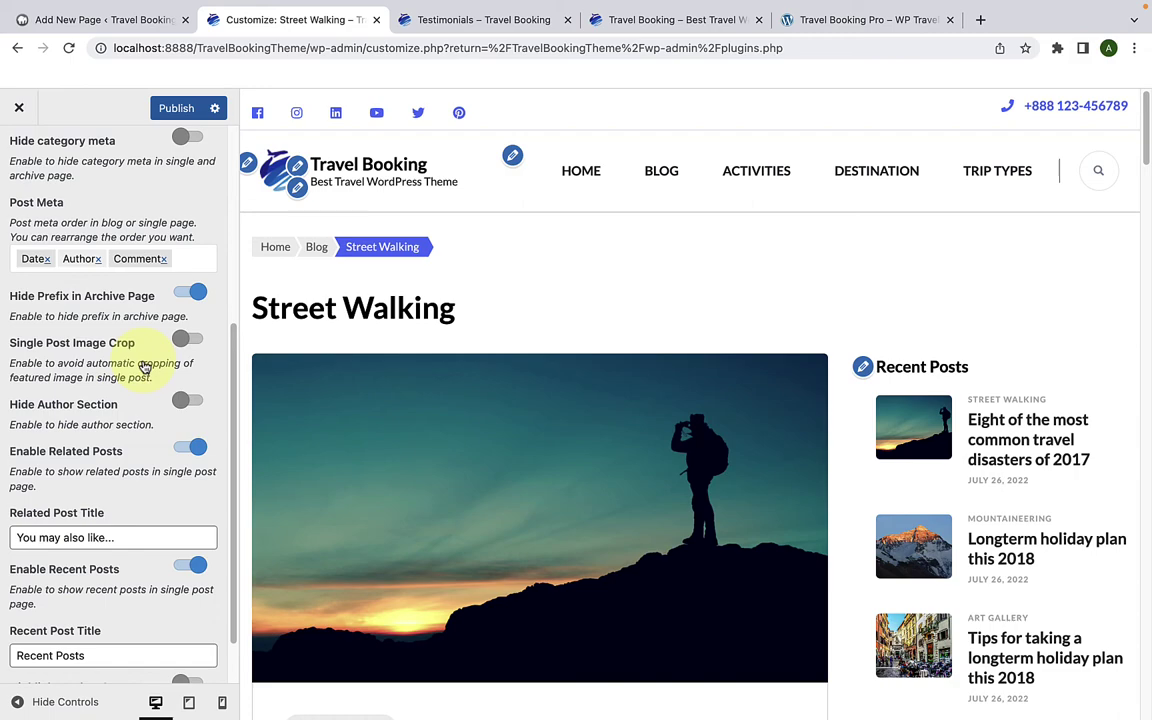
{"action": "scroll", "coordinate": [463, 468], "scroll_direction": "down", "scroll_amount": 5}
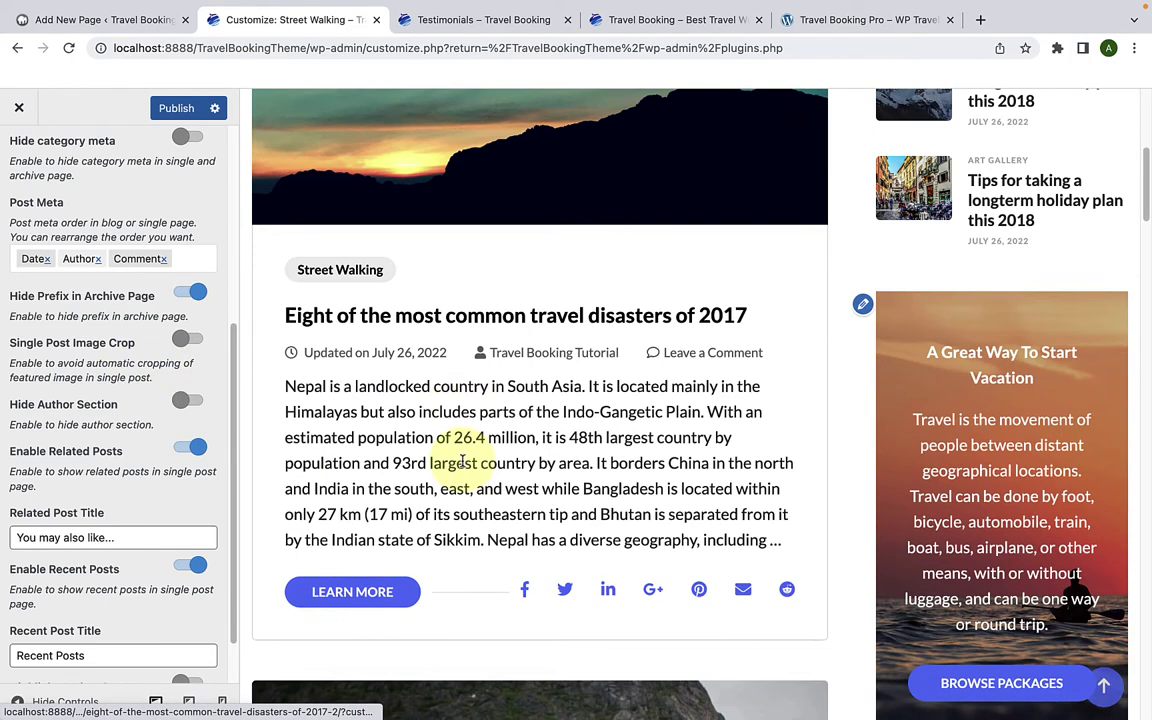
{"action": "scroll", "coordinate": [463, 468], "scroll_direction": "up", "scroll_amount": 3}
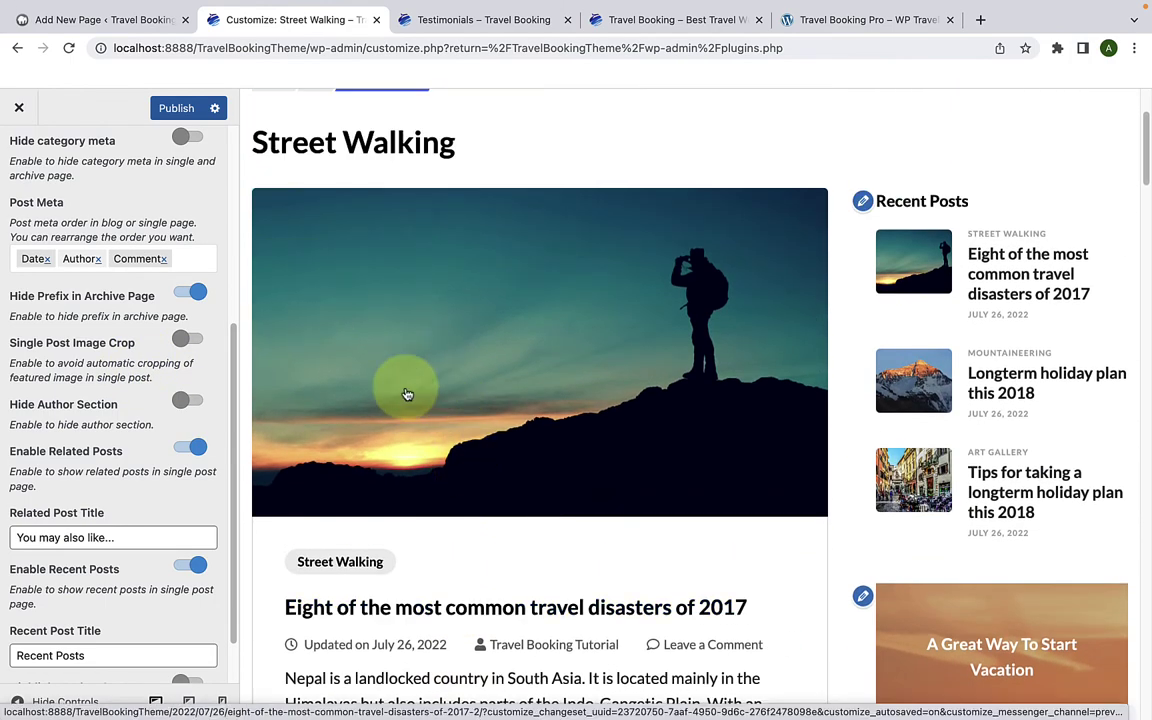
{"action": "scroll", "coordinate": [152, 388], "scroll_direction": "down", "scroll_amount": 1}
{"action": "scroll", "coordinate": [152, 388], "scroll_direction": "down", "scroll_amount": 2}
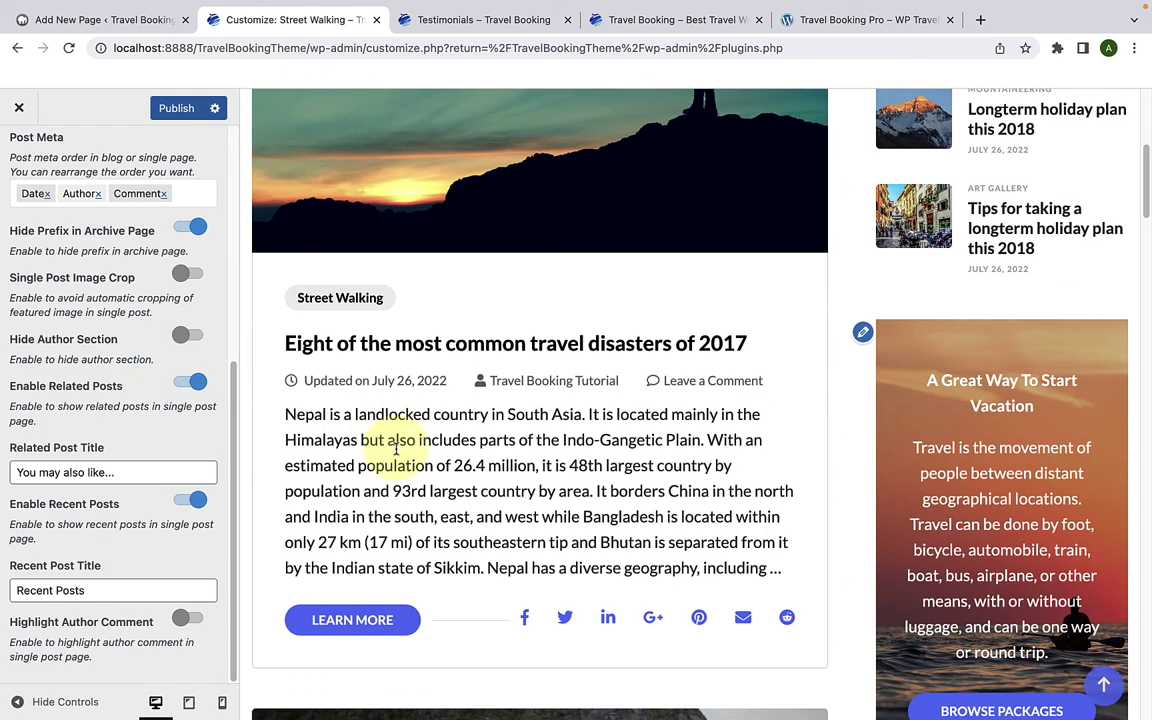
{"action": "scroll", "coordinate": [385, 430], "scroll_direction": "down", "scroll_amount": 3}
{"action": "left_click", "coordinate": [396, 348]}
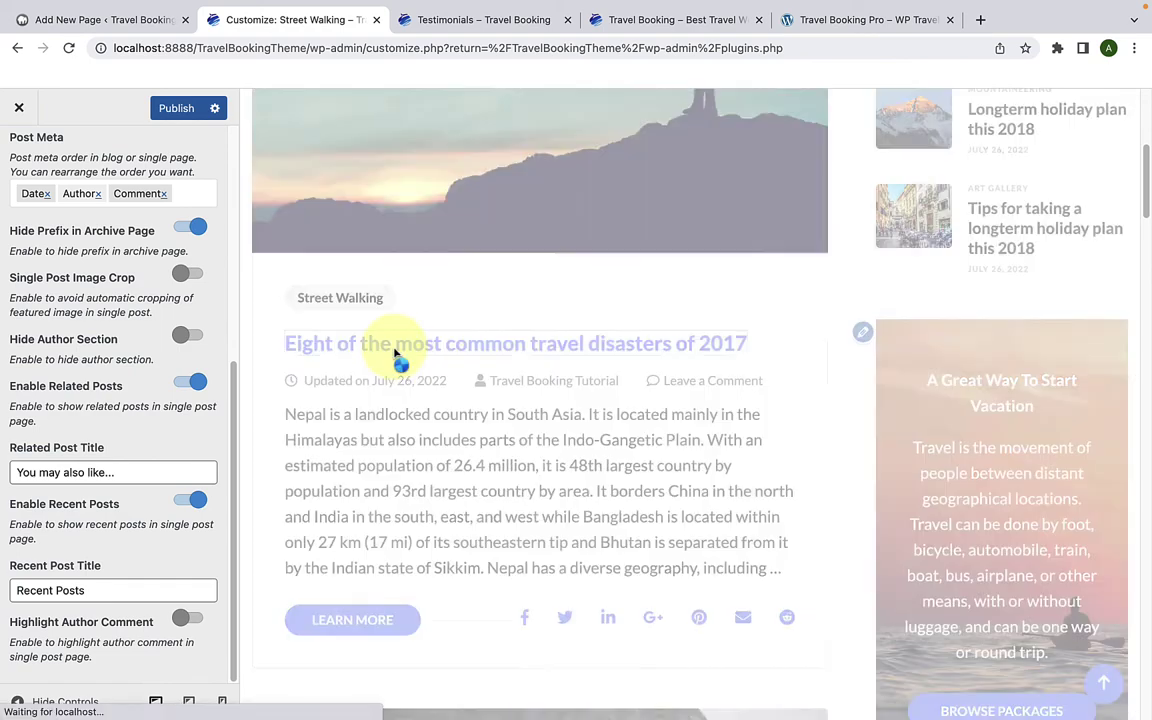
{"action": "scroll", "coordinate": [400, 390], "scroll_direction": "down", "scroll_amount": 15}
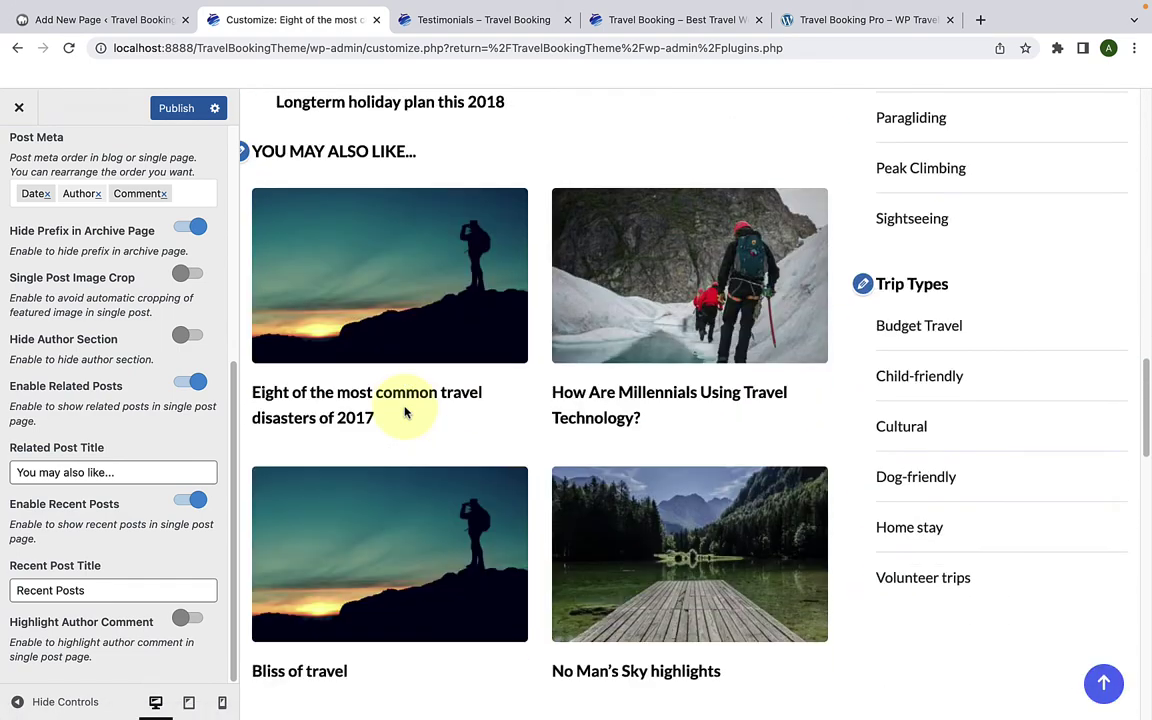
{"action": "scroll", "coordinate": [588, 400], "scroll_direction": "up", "scroll_amount": 1}
{"action": "scroll", "coordinate": [592, 450], "scroll_direction": "down", "scroll_amount": 2}
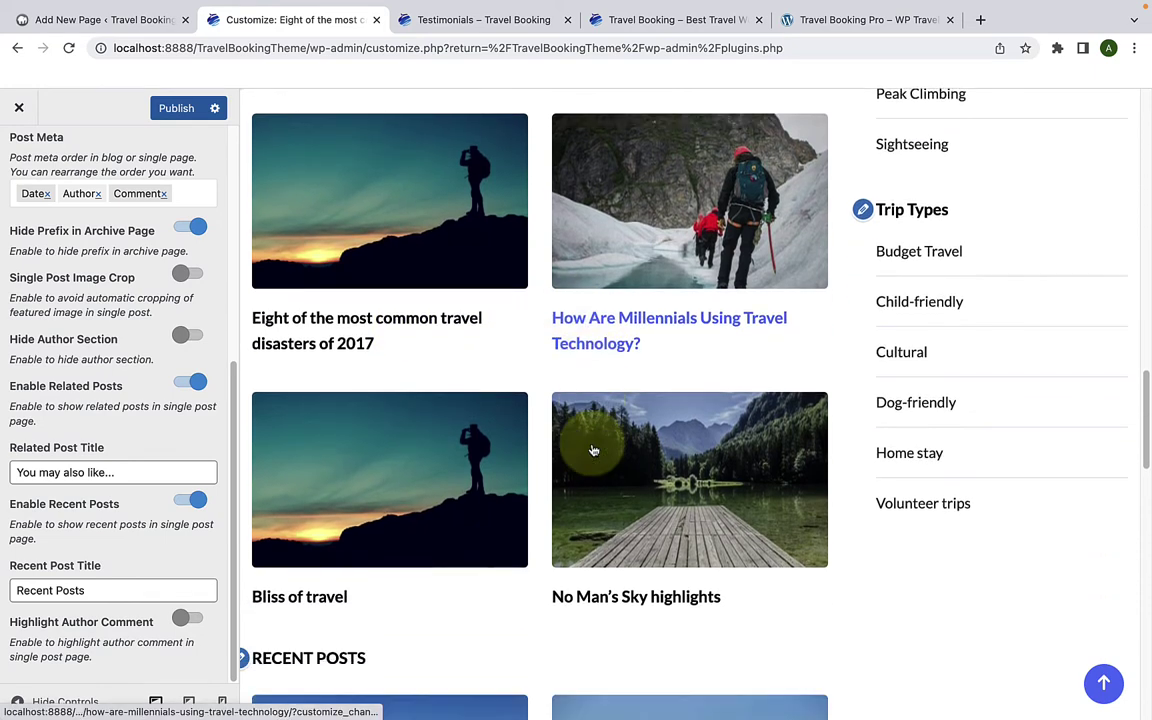
{"action": "scroll", "coordinate": [593, 451], "scroll_direction": "down", "scroll_amount": 1}
{"action": "scroll", "coordinate": [405, 430], "scroll_direction": "up", "scroll_amount": 3}
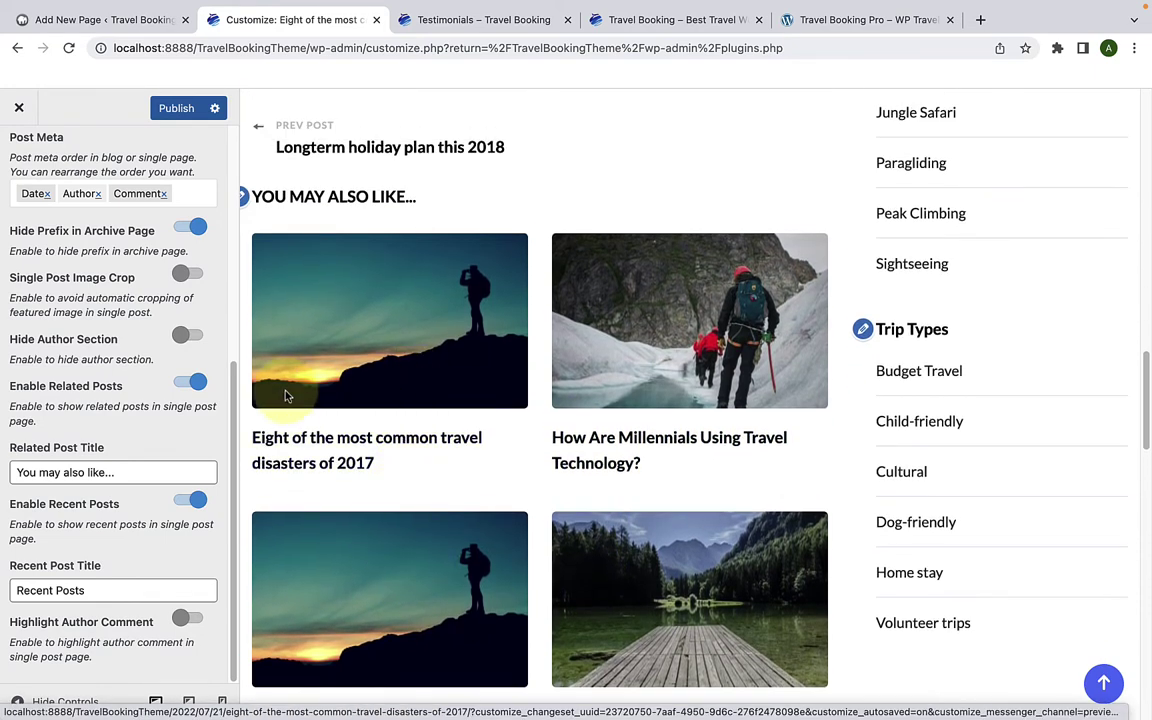
{"action": "left_click", "coordinate": [183, 388]}
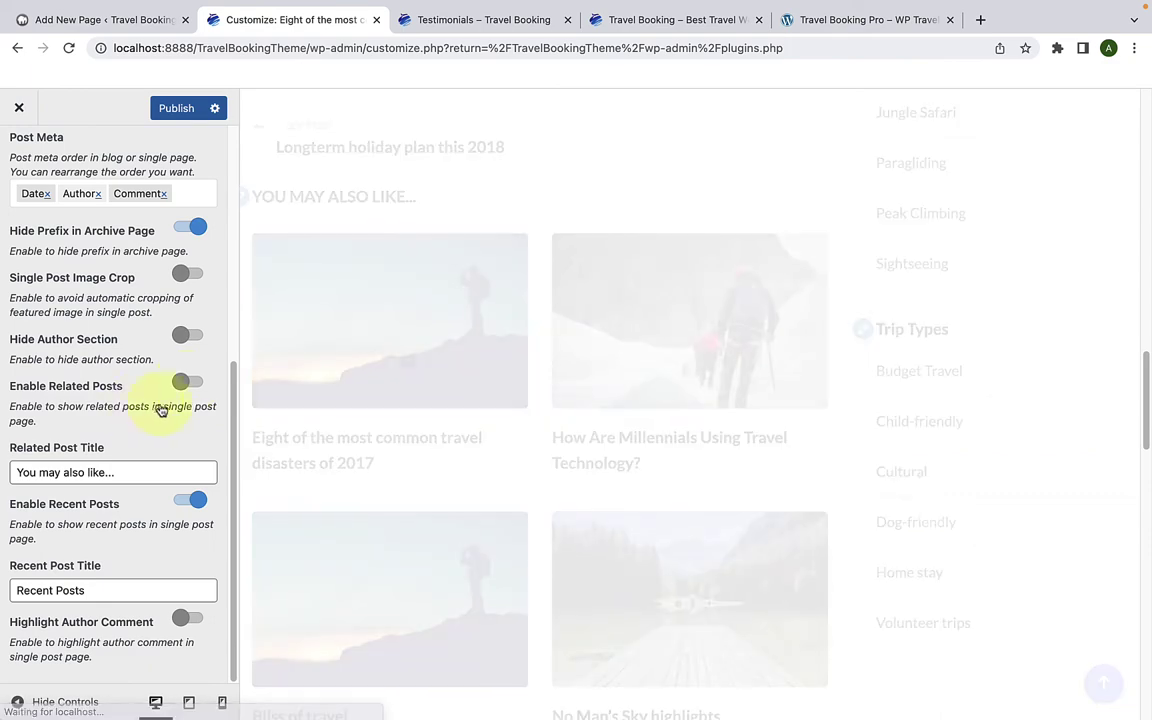
{"action": "scroll", "coordinate": [334, 400], "scroll_direction": "up", "scroll_amount": 6}
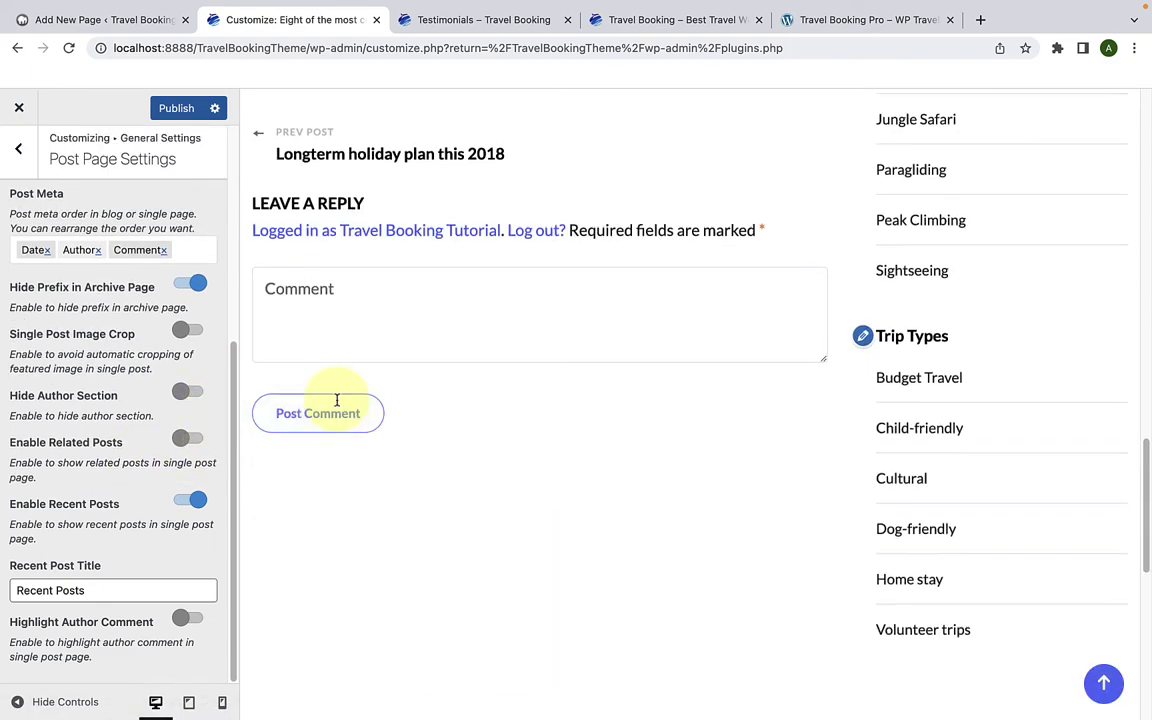
{"action": "scroll", "coordinate": [336, 407], "scroll_direction": "up", "scroll_amount": 2}
{"action": "scroll", "coordinate": [336, 407], "scroll_direction": "down", "scroll_amount": 8}
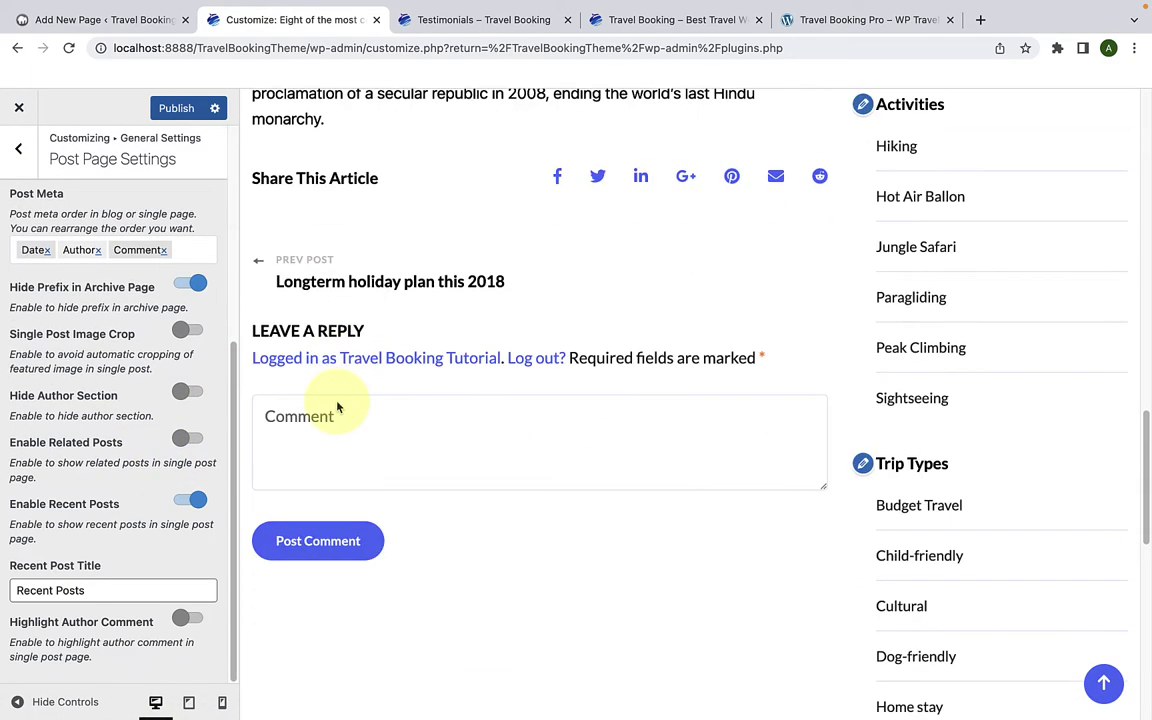
{"action": "left_click", "coordinate": [189, 441]}
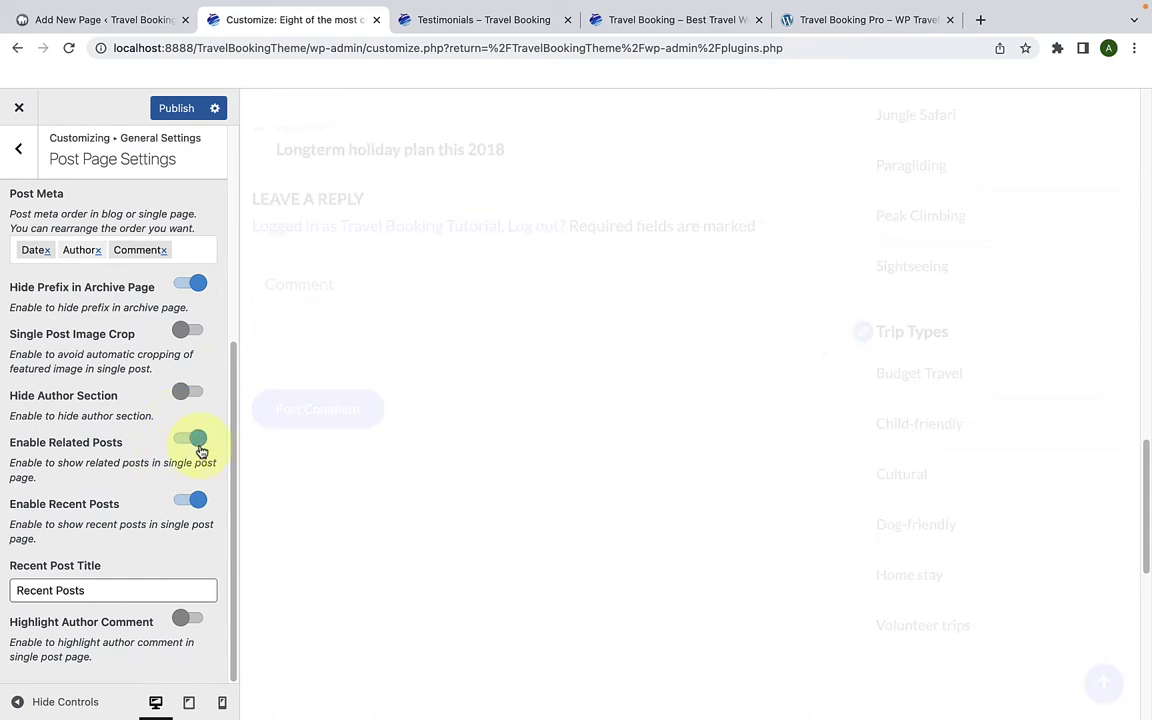
{"action": "scroll", "coordinate": [334, 462], "scroll_direction": "down", "scroll_amount": 5}
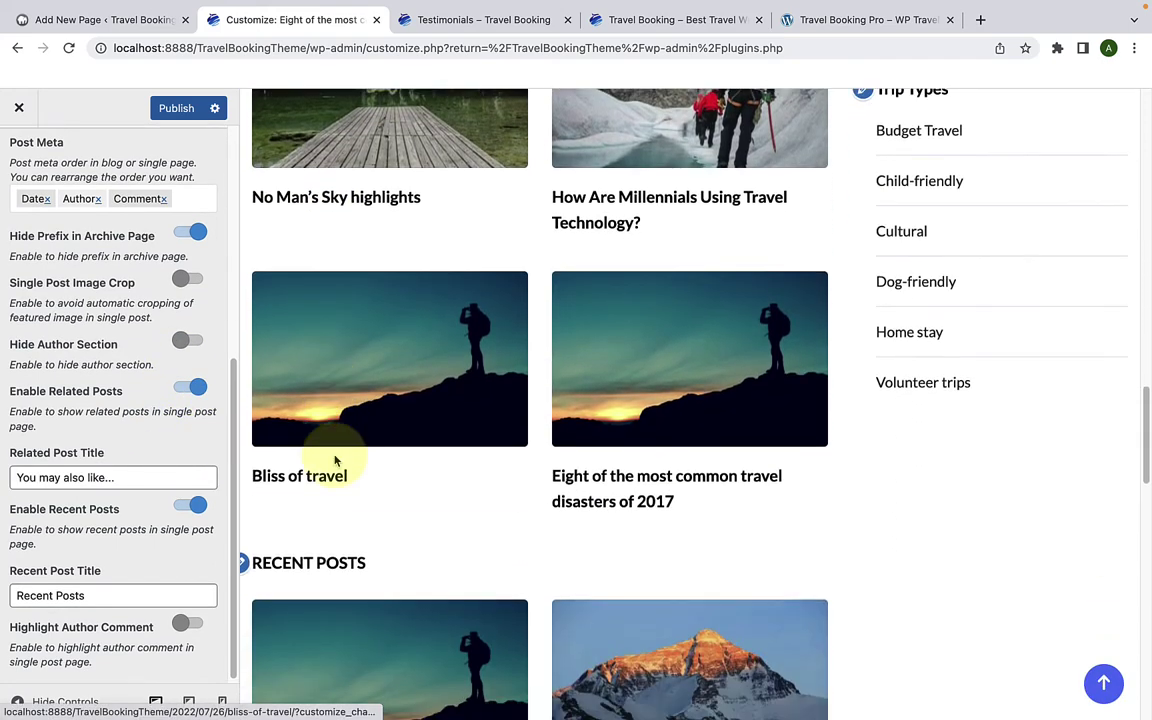
{"action": "scroll", "coordinate": [335, 460], "scroll_direction": "up", "scroll_amount": 3}
{"action": "scroll", "coordinate": [335, 460], "scroll_direction": "down", "scroll_amount": 2}
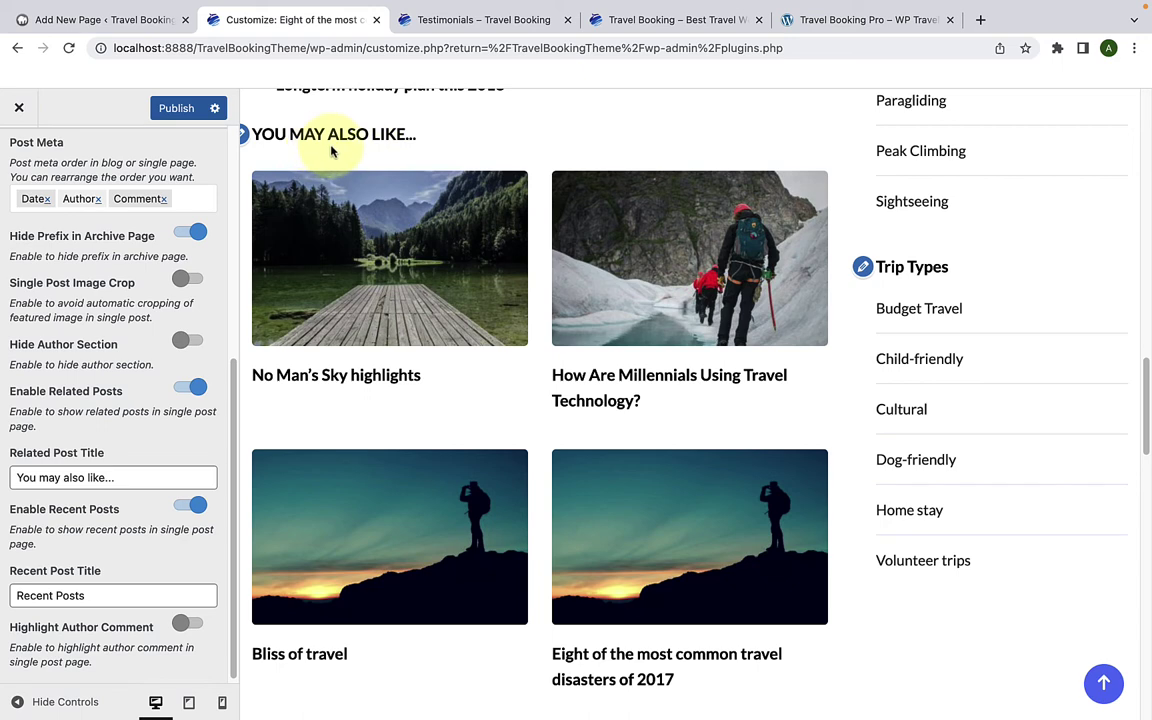
{"action": "left_click_drag", "start_coordinate": [124, 477], "coordinate": [20, 476]}
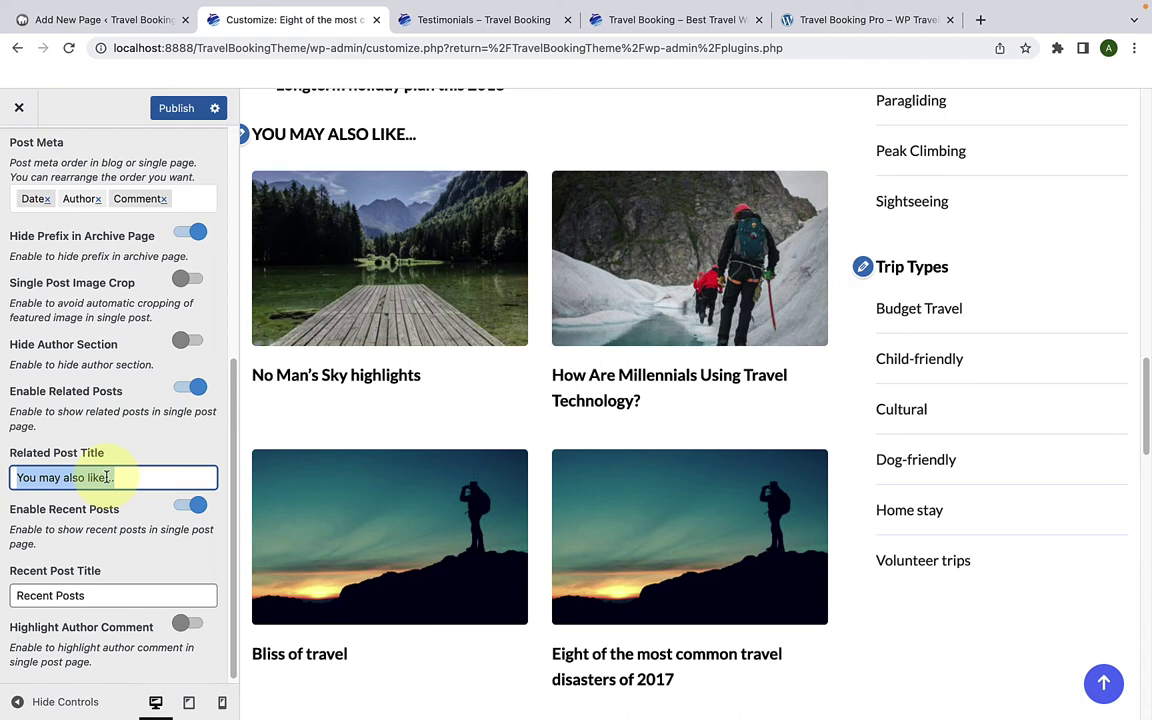
{"action": "scroll", "coordinate": [107, 477], "scroll_direction": "down", "scroll_amount": 1}
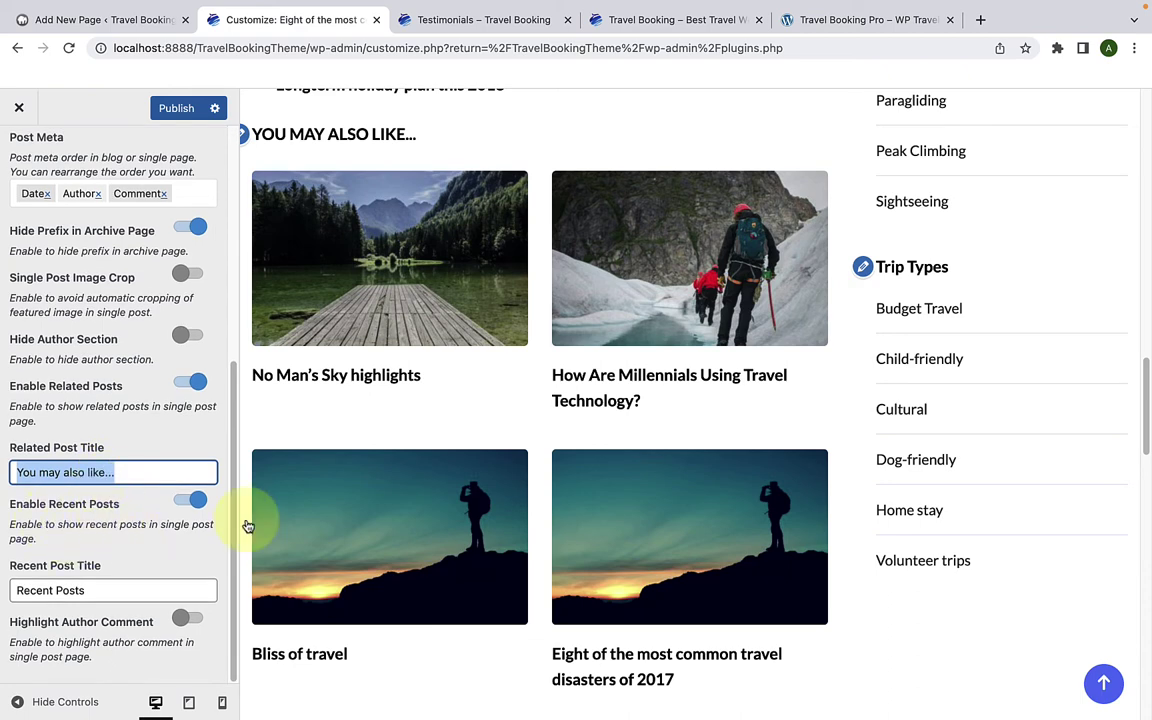
{"action": "scroll", "coordinate": [345, 504], "scroll_direction": "down", "scroll_amount": 5}
{"action": "scroll", "coordinate": [345, 497], "scroll_direction": "down", "scroll_amount": 3}
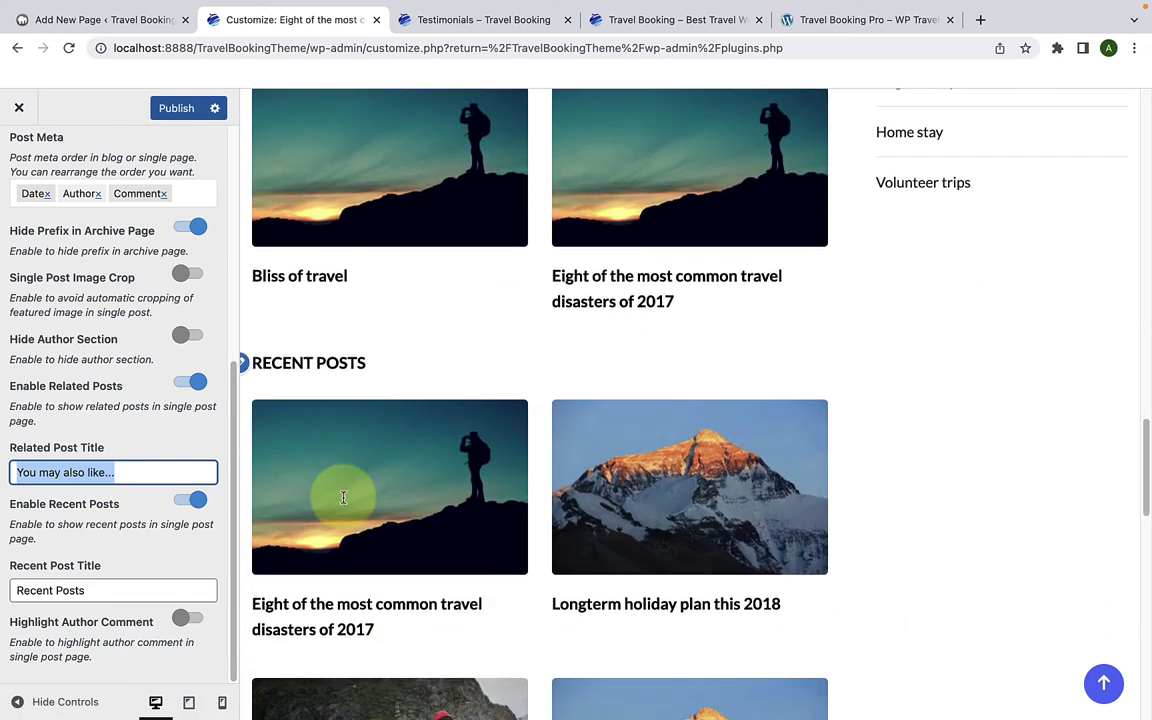
{"action": "scroll", "coordinate": [342, 498], "scroll_direction": "down", "scroll_amount": 3}
{"action": "scroll", "coordinate": [581, 393], "scroll_direction": "down", "scroll_amount": 3}
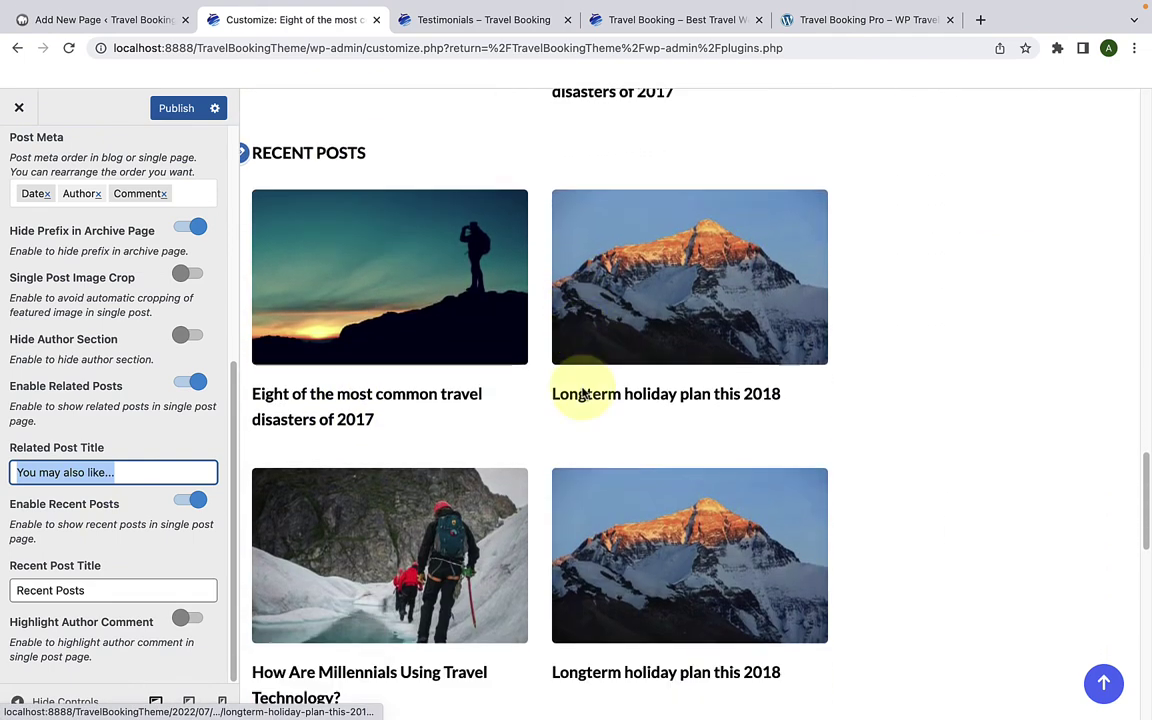
{"action": "left_click", "coordinate": [193, 500]}
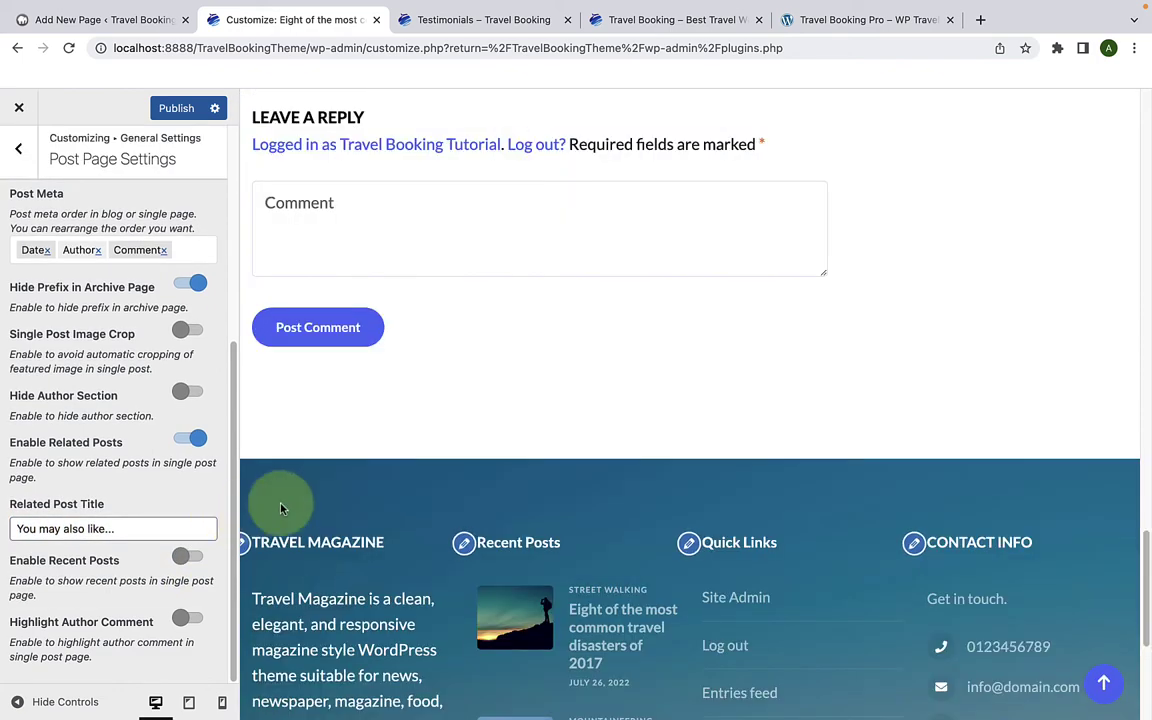
{"action": "scroll", "coordinate": [380, 455], "scroll_direction": "up", "scroll_amount": 10}
{"action": "scroll", "coordinate": [378, 457], "scroll_direction": "down", "scroll_amount": 4}
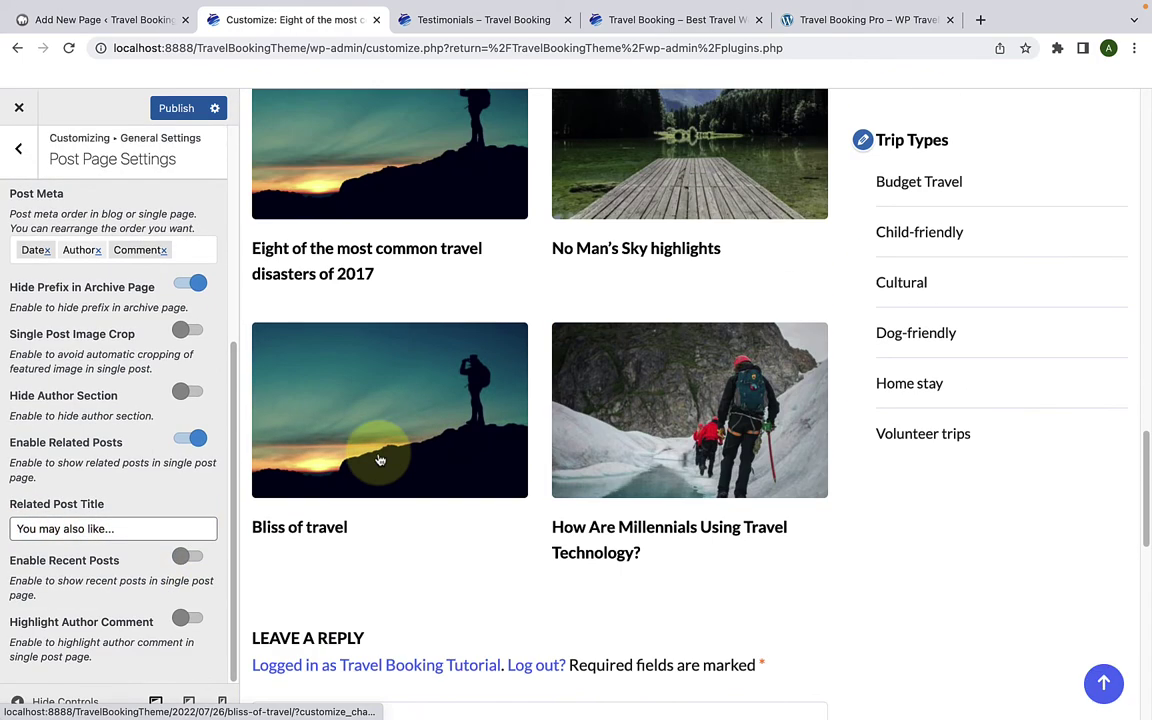
{"action": "left_click", "coordinate": [200, 560]}
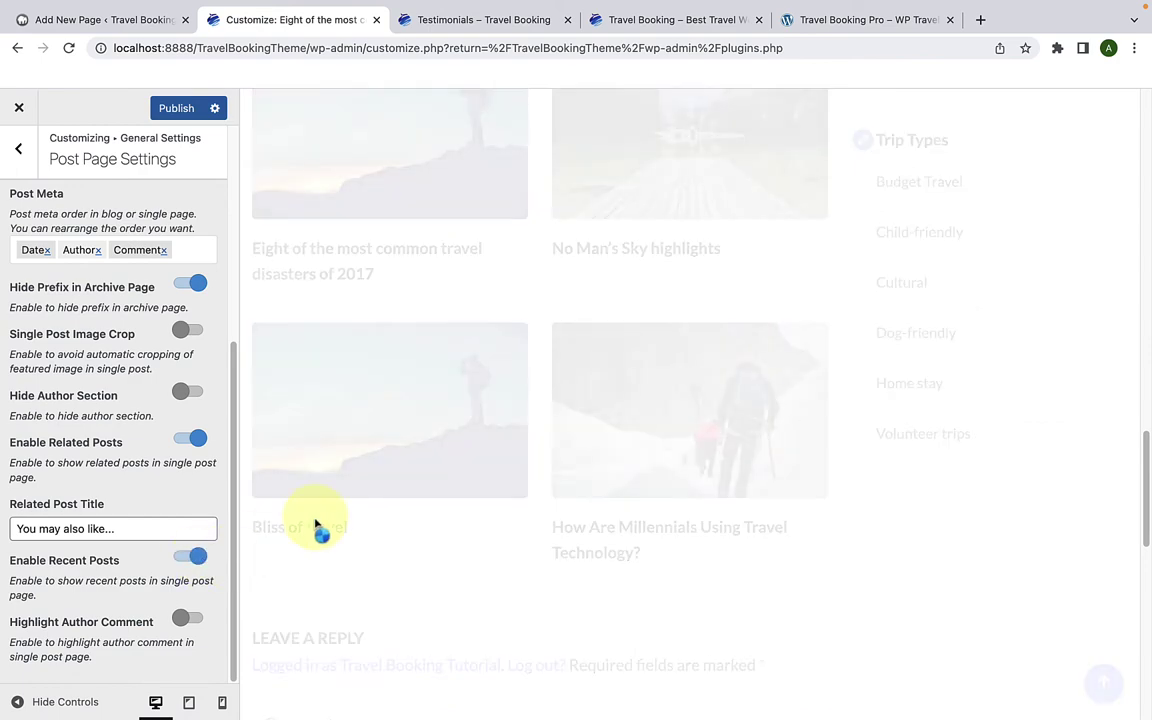
{"action": "scroll", "coordinate": [391, 489], "scroll_direction": "down", "scroll_amount": 4}
{"action": "scroll", "coordinate": [391, 489], "scroll_direction": "down", "scroll_amount": 3}
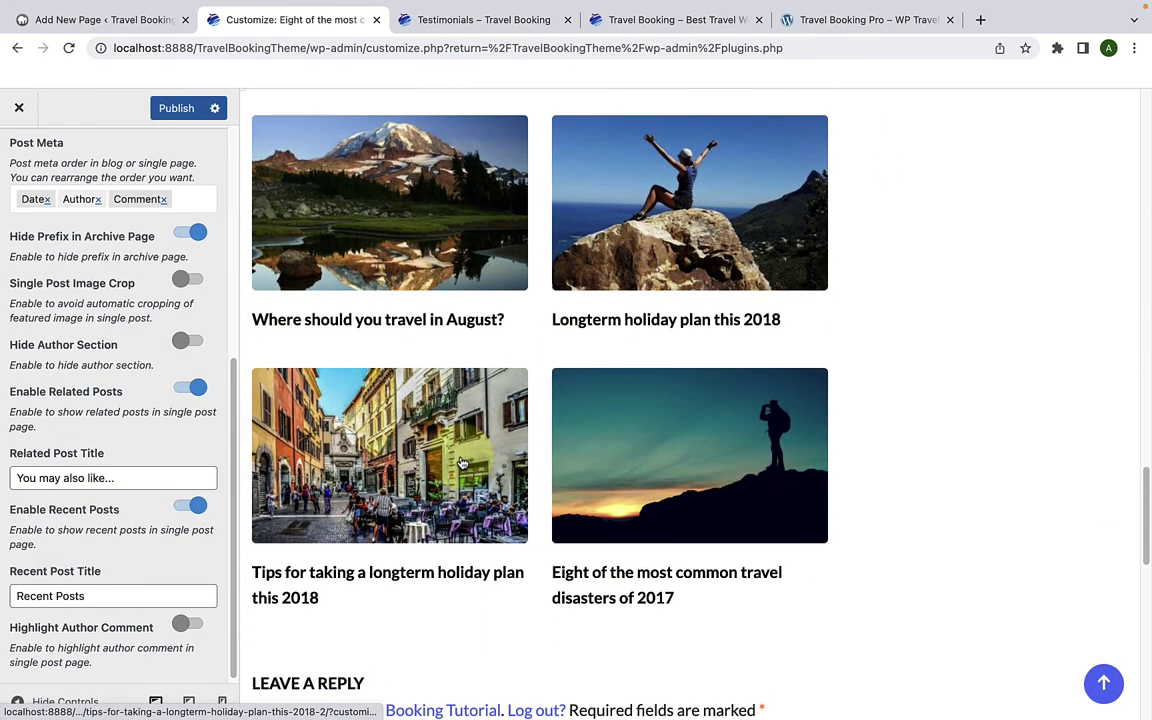
{"action": "scroll", "coordinate": [463, 462], "scroll_direction": "up", "scroll_amount": 1}
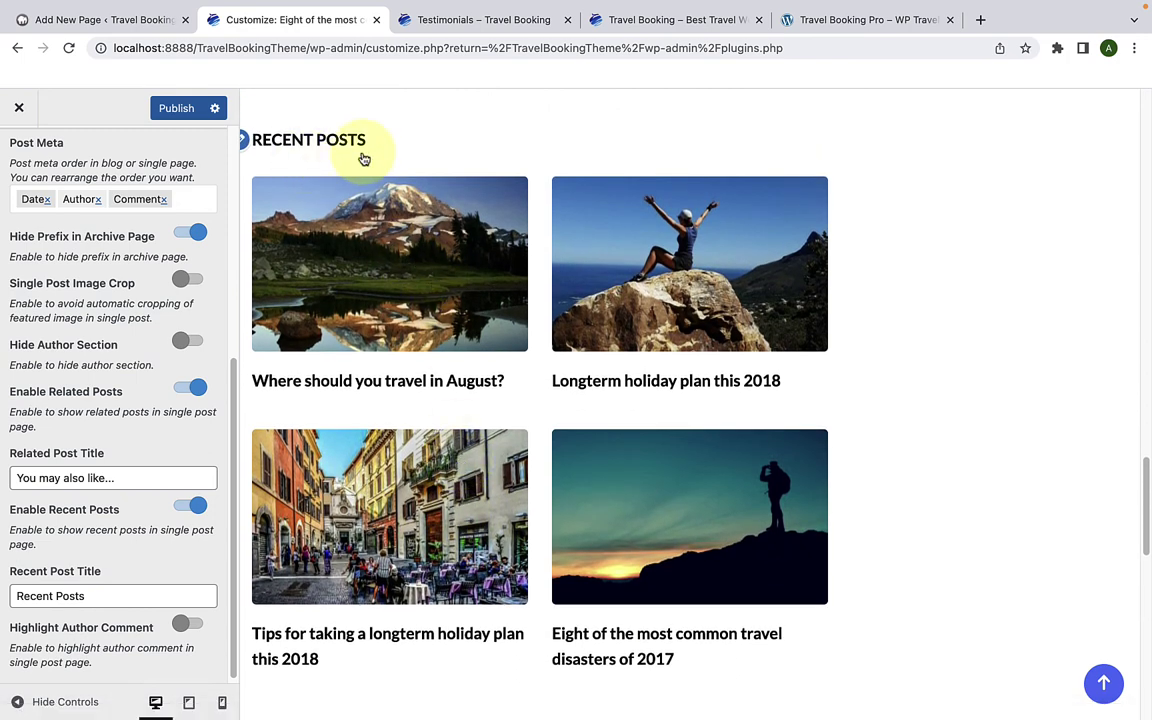
{"action": "scroll", "coordinate": [110, 483], "scroll_direction": "down", "scroll_amount": 1}
{"action": "left_click_drag", "start_coordinate": [90, 590], "coordinate": [27, 594]}
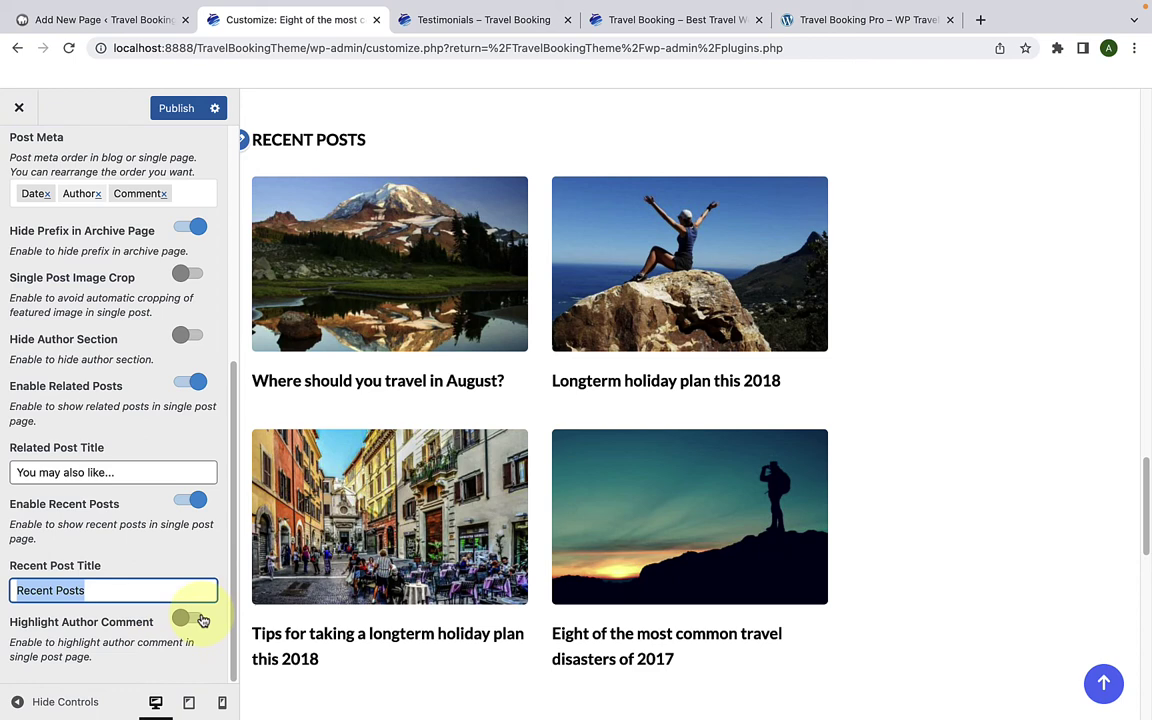
Step: Publish the Post Page changes, then open Sidebar Settings to review the blog, page and post sidebars
{"action": "scroll", "coordinate": [192, 600], "scroll_direction": "up", "scroll_amount": 8}
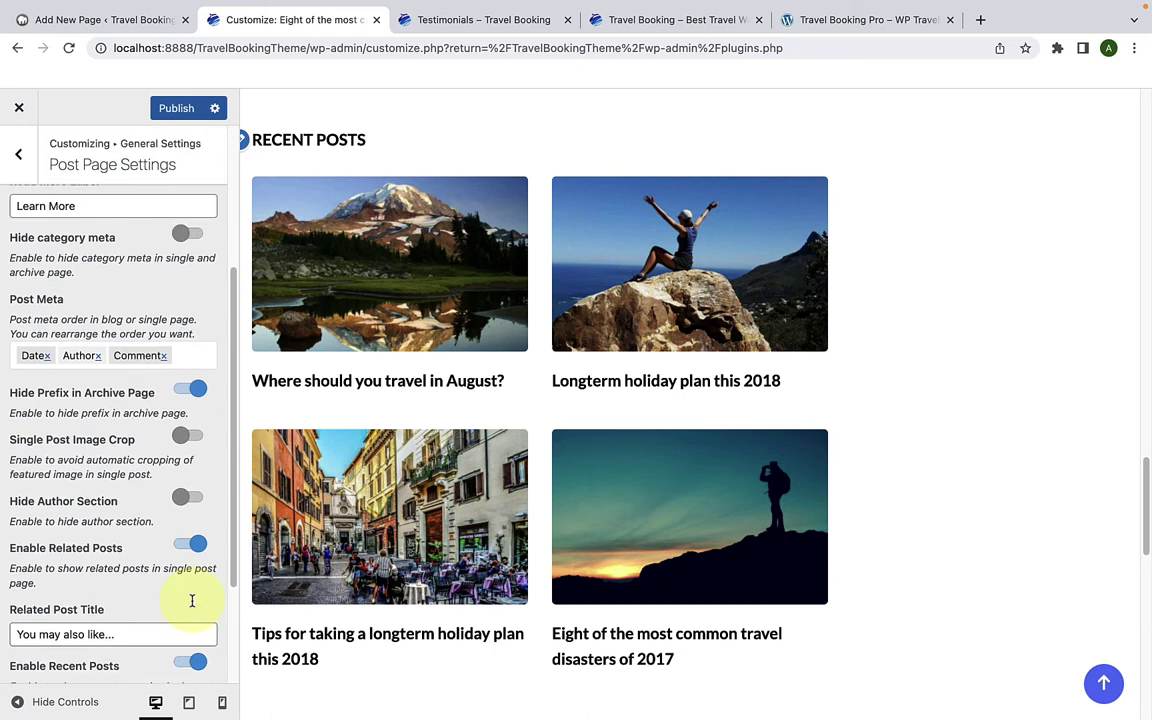
{"action": "left_click", "coordinate": [181, 112]}
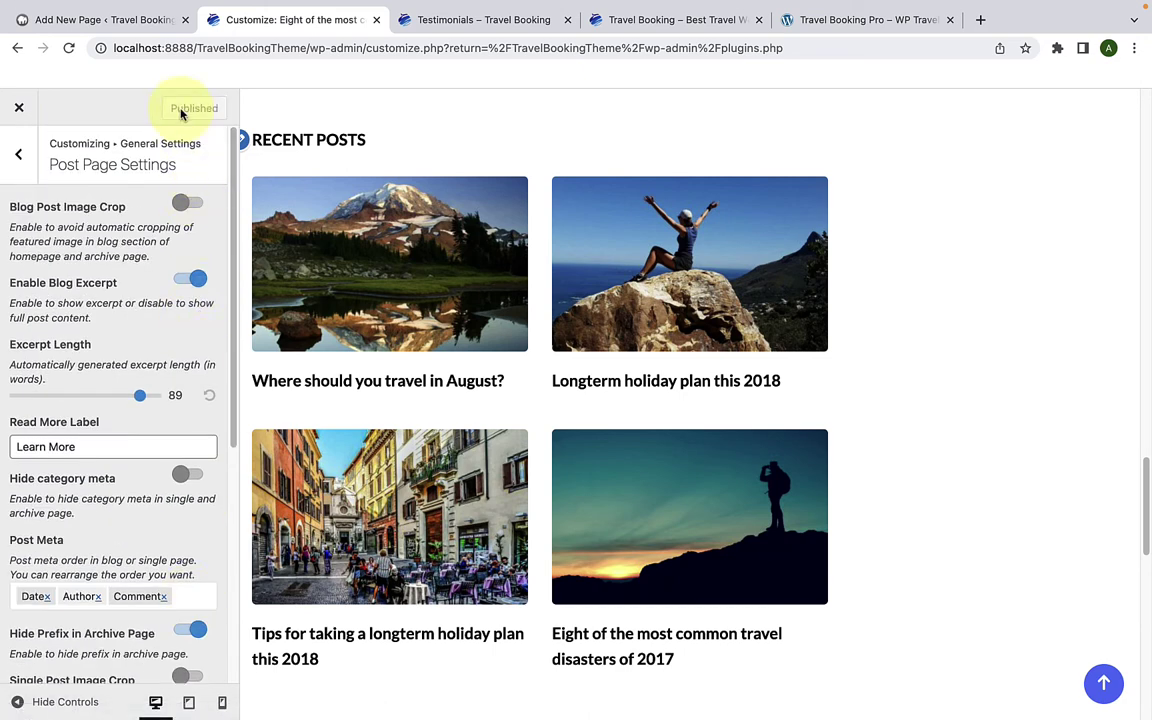
{"action": "left_click", "coordinate": [20, 157]}
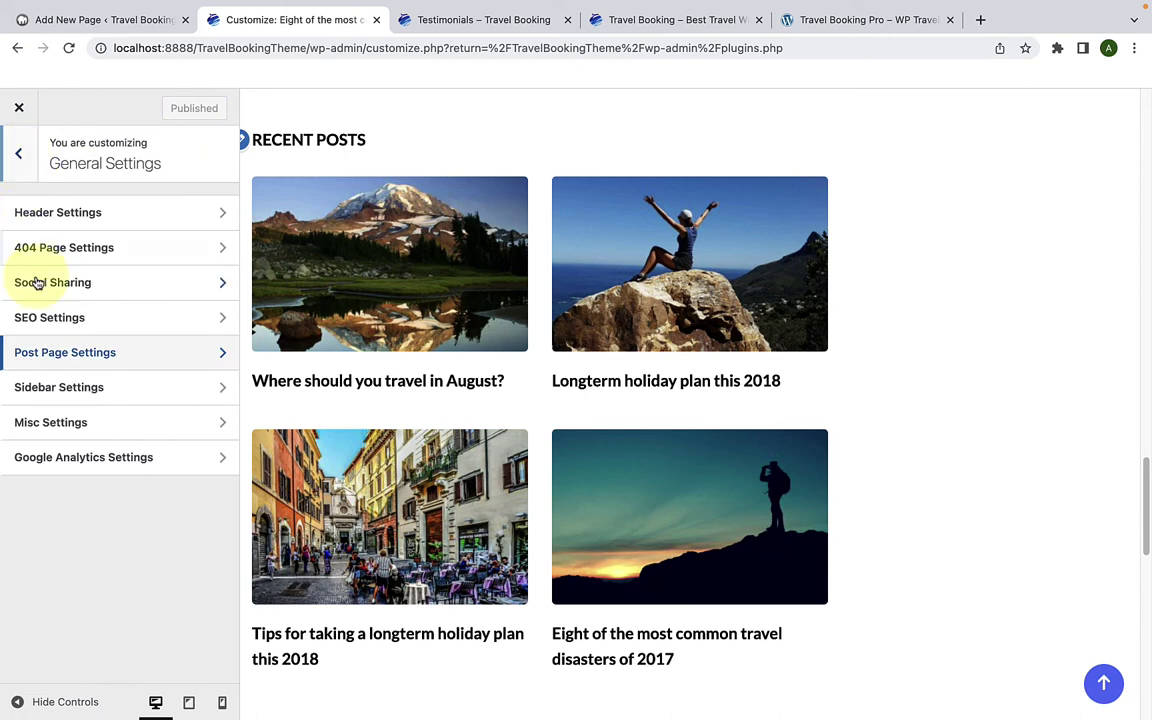
{"action": "left_click", "coordinate": [70, 393]}
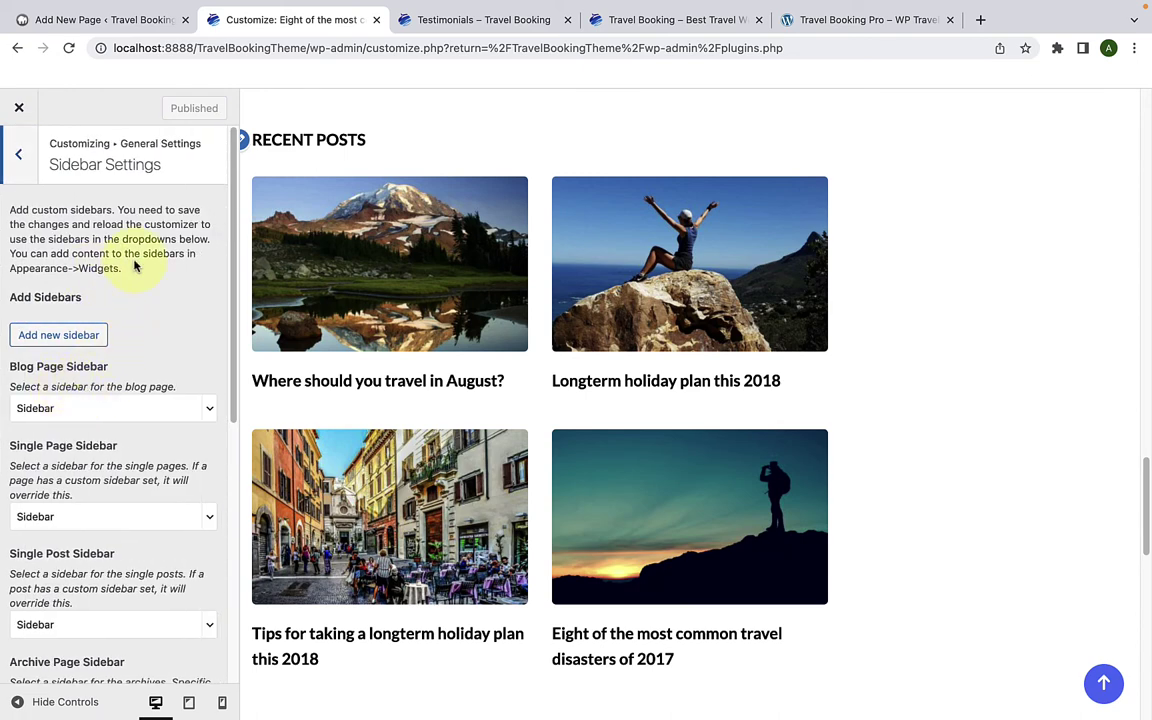
{"action": "scroll", "coordinate": [136, 360], "scroll_direction": "down", "scroll_amount": 5}
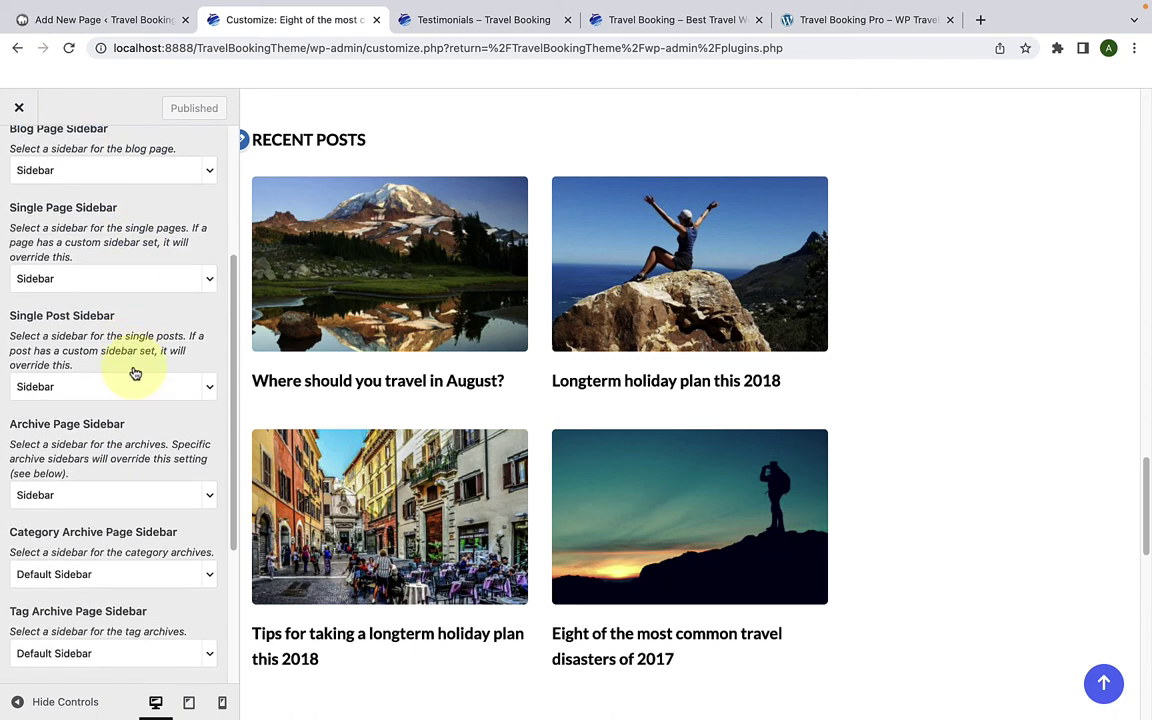
{"action": "scroll", "coordinate": [136, 373], "scroll_direction": "down", "scroll_amount": 2}
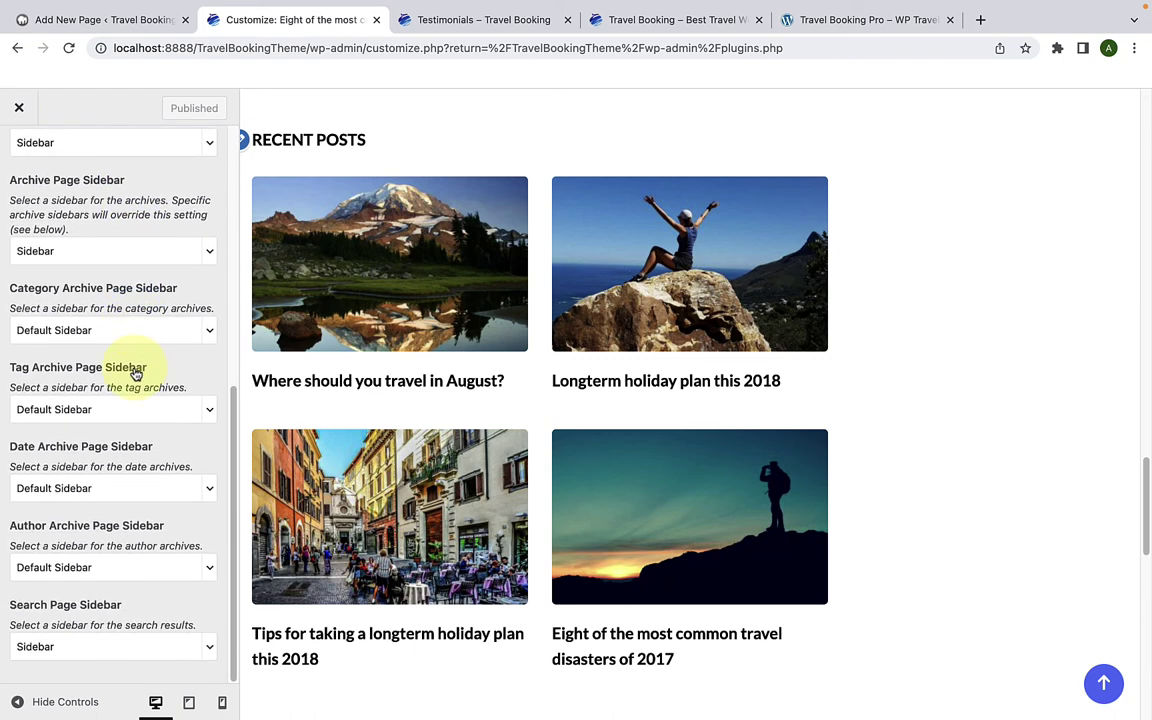
{"action": "scroll", "coordinate": [136, 373], "scroll_direction": "up", "scroll_amount": 7}
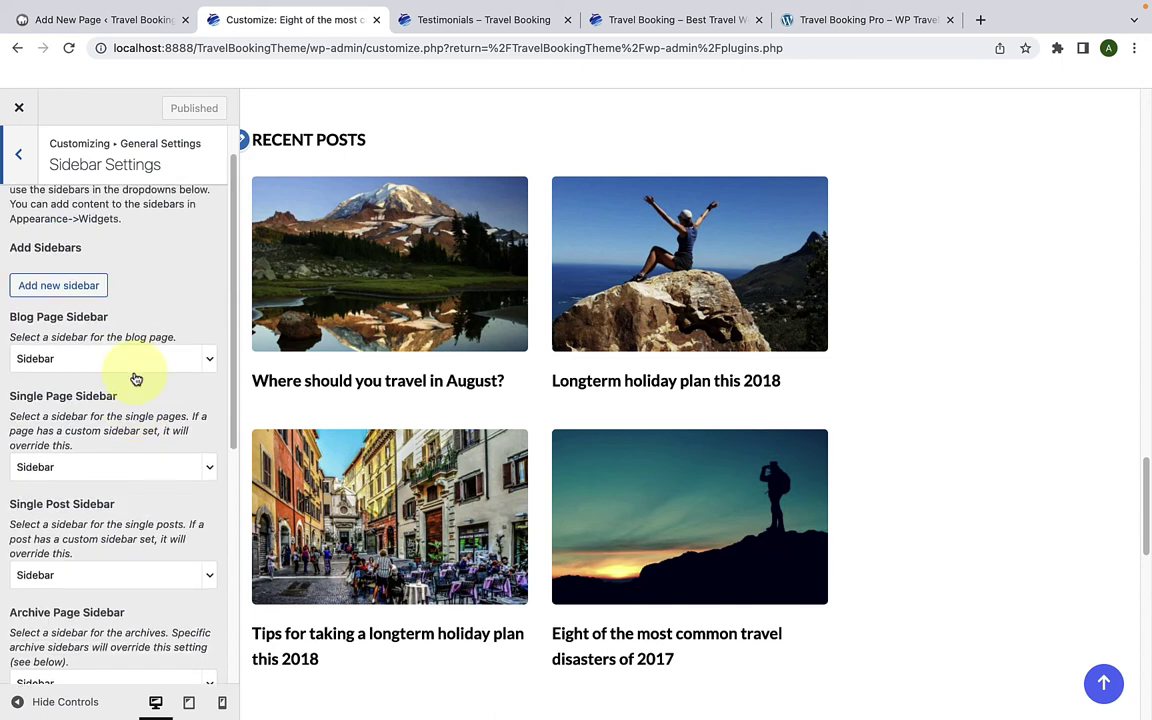
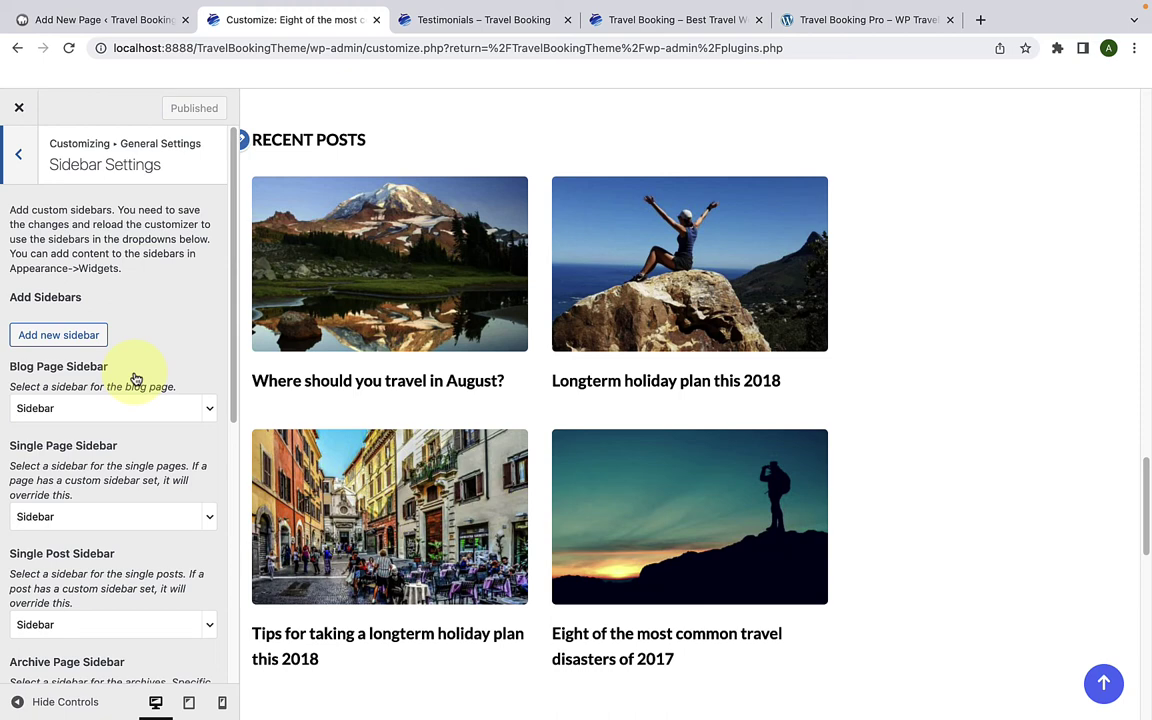
Step: Go back from the sidebar options to General Settings and open Misc Settings
{"action": "left_click", "coordinate": [14, 158]}
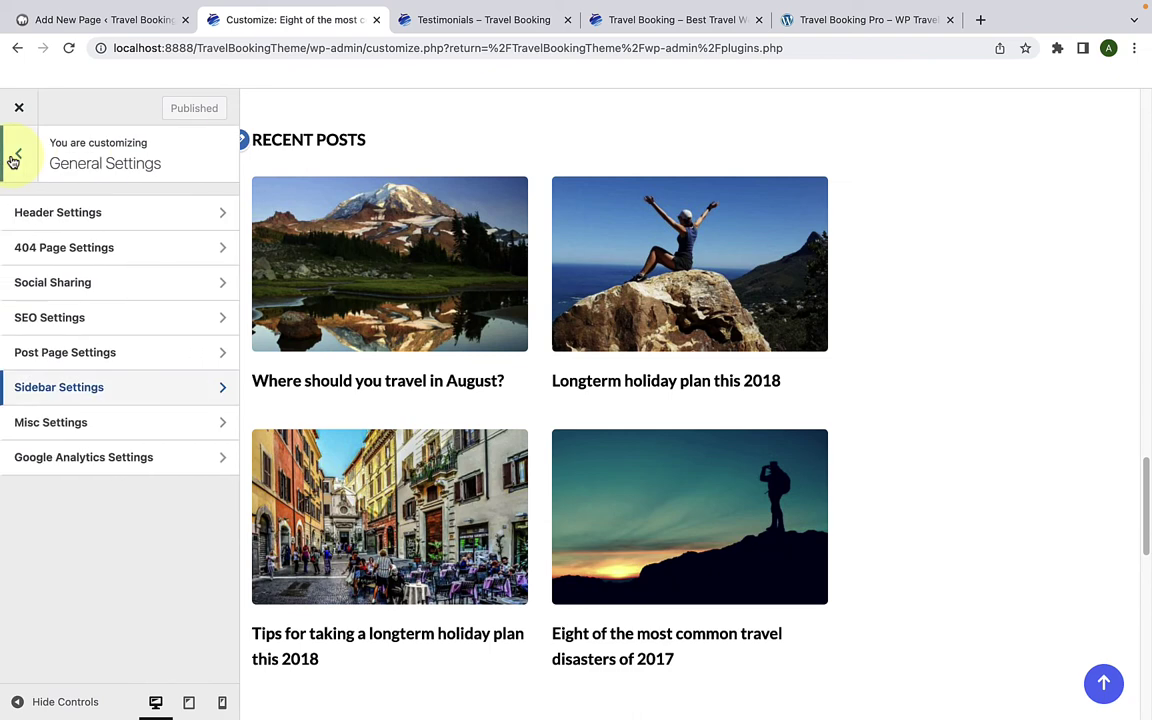
{"action": "left_click", "coordinate": [77, 433]}
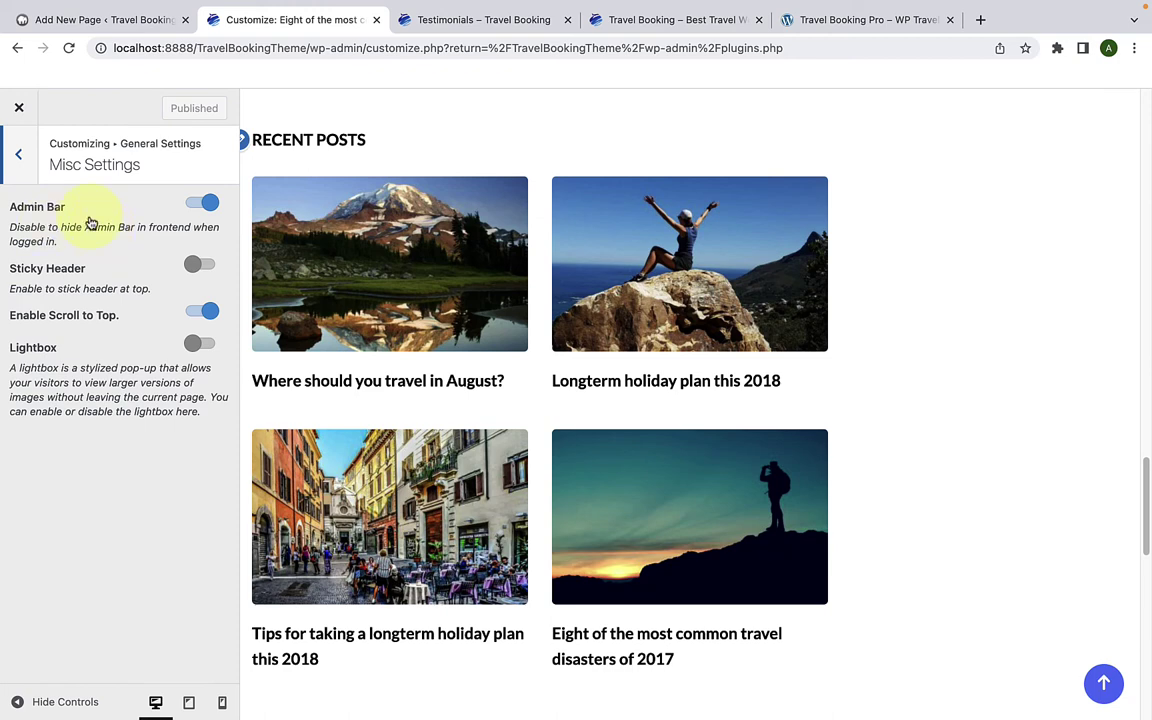
Step: Switch the front-end Admin Bar off and publish the change
{"action": "left_click", "coordinate": [619, 24]}
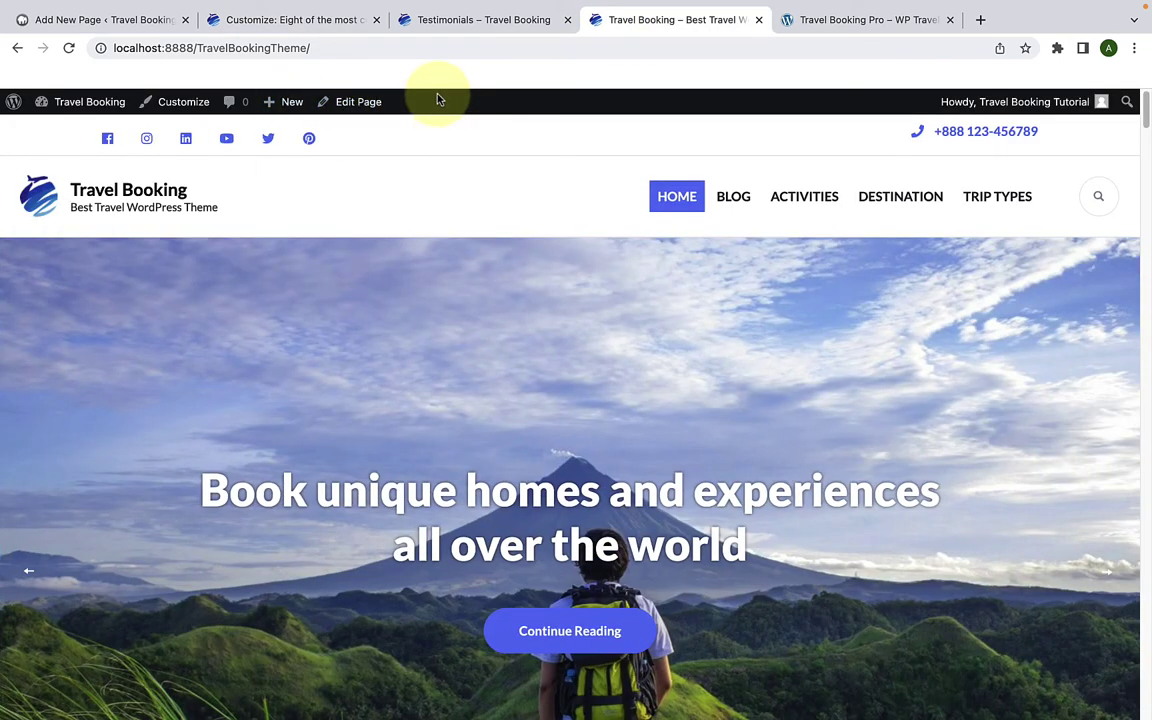
{"action": "left_click", "coordinate": [329, 26]}
{"action": "left_click", "coordinate": [193, 213]}
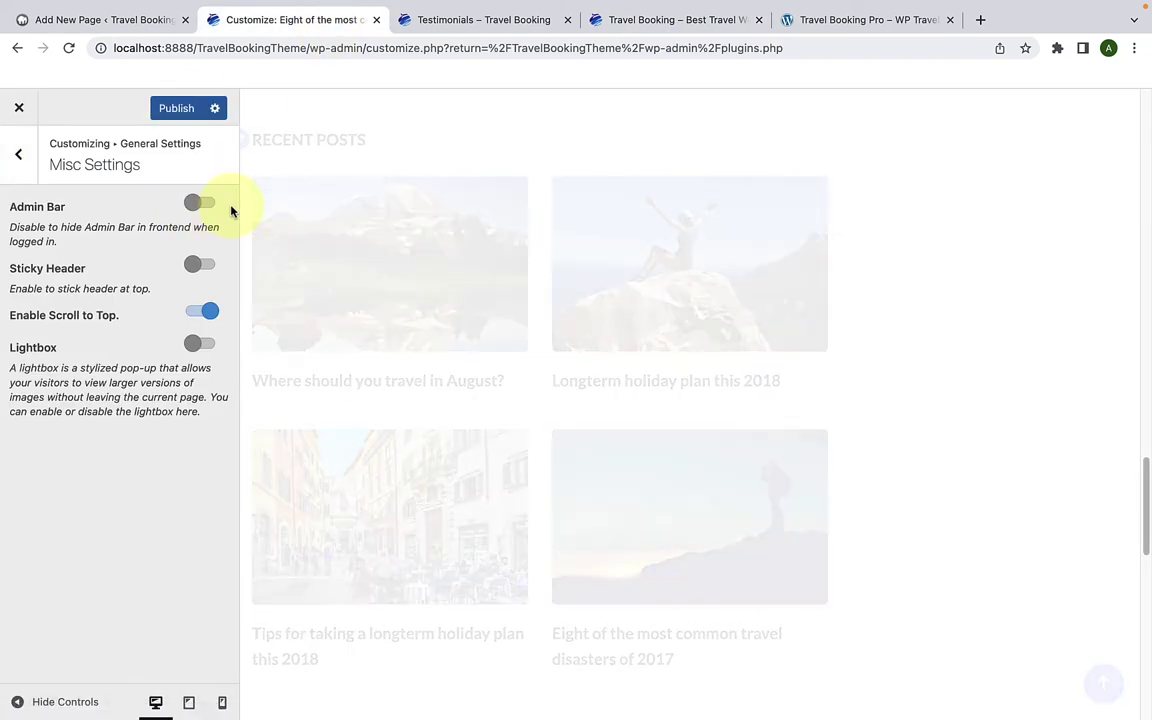
{"action": "left_click", "coordinate": [185, 108]}
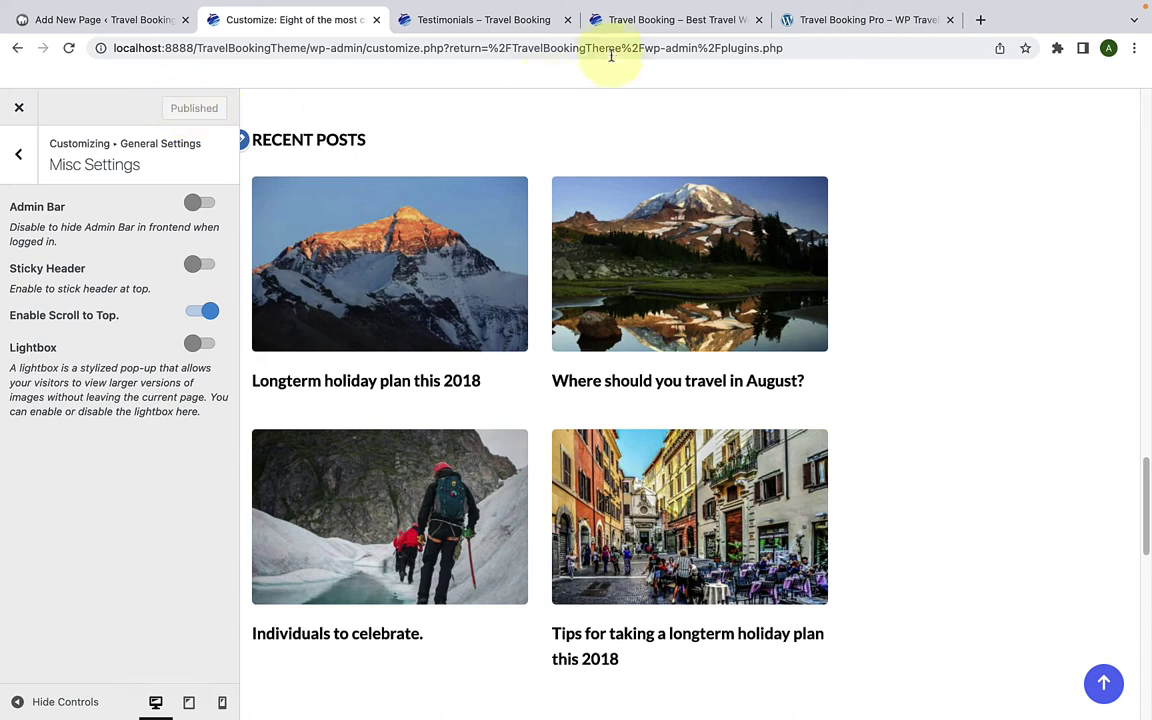
Step: Reload and scroll the live homepage to confirm the Admin Bar is gone
{"action": "left_click", "coordinate": [630, 20]}
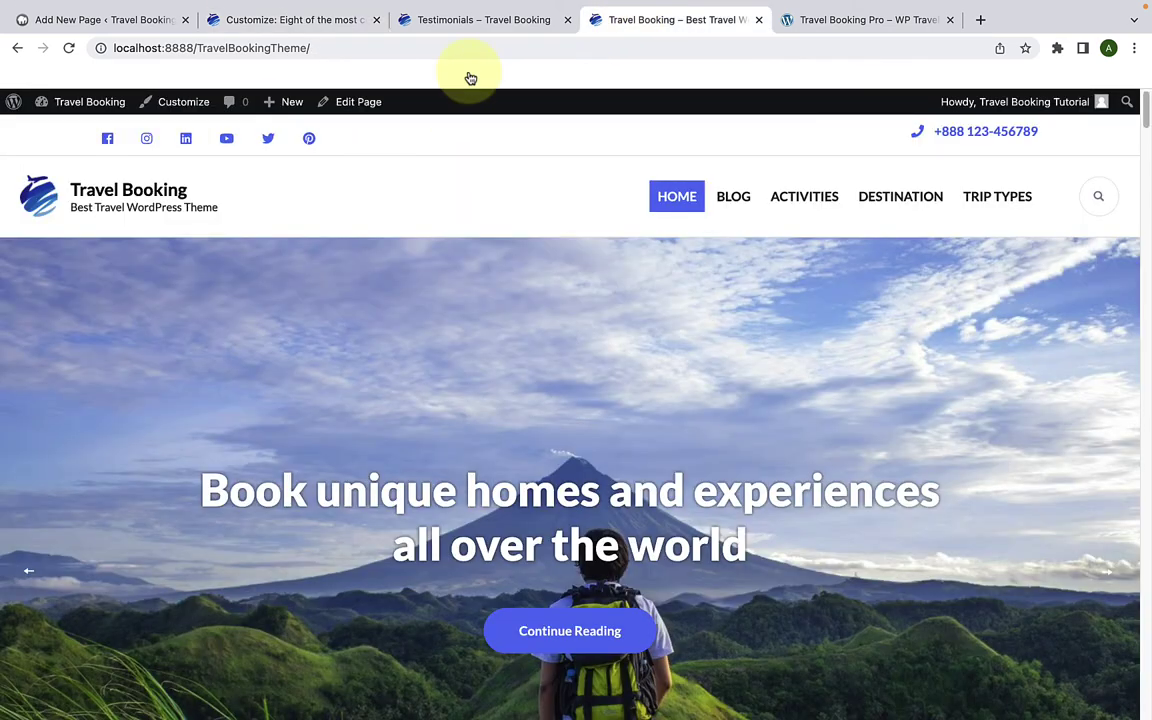
{"action": "left_click", "coordinate": [69, 48]}
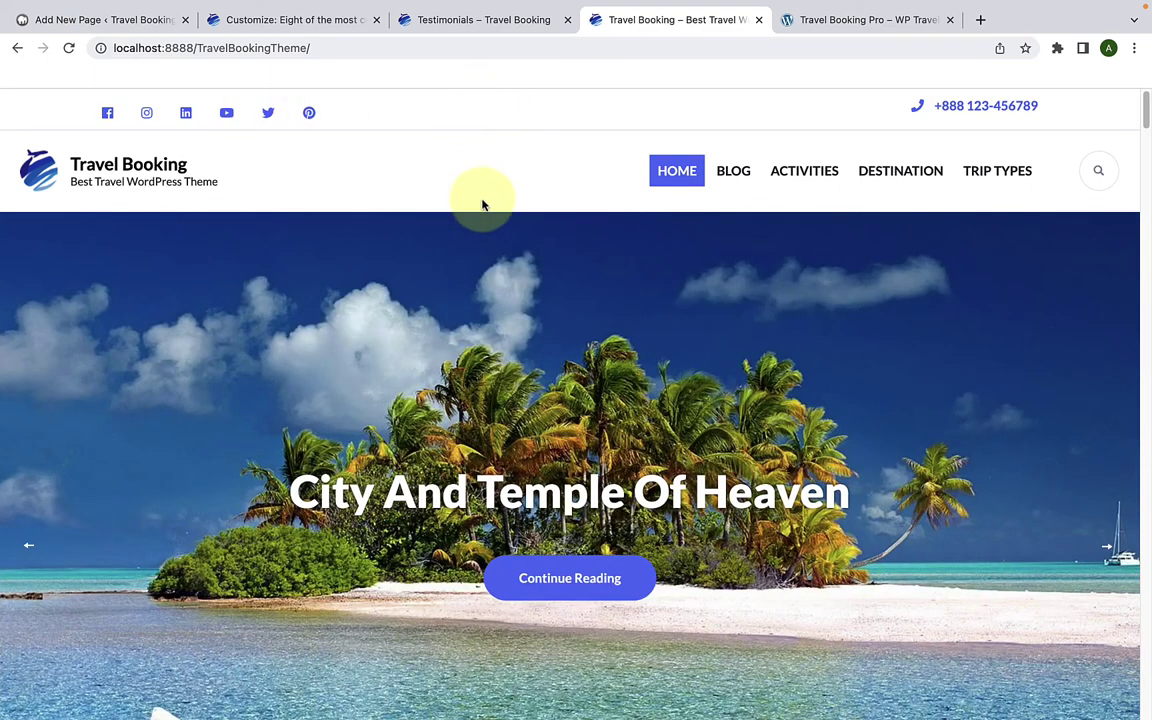
{"action": "scroll", "coordinate": [482, 204], "scroll_direction": "down", "scroll_amount": 3}
{"action": "scroll", "coordinate": [447, 140], "scroll_direction": "up", "scroll_amount": 3}
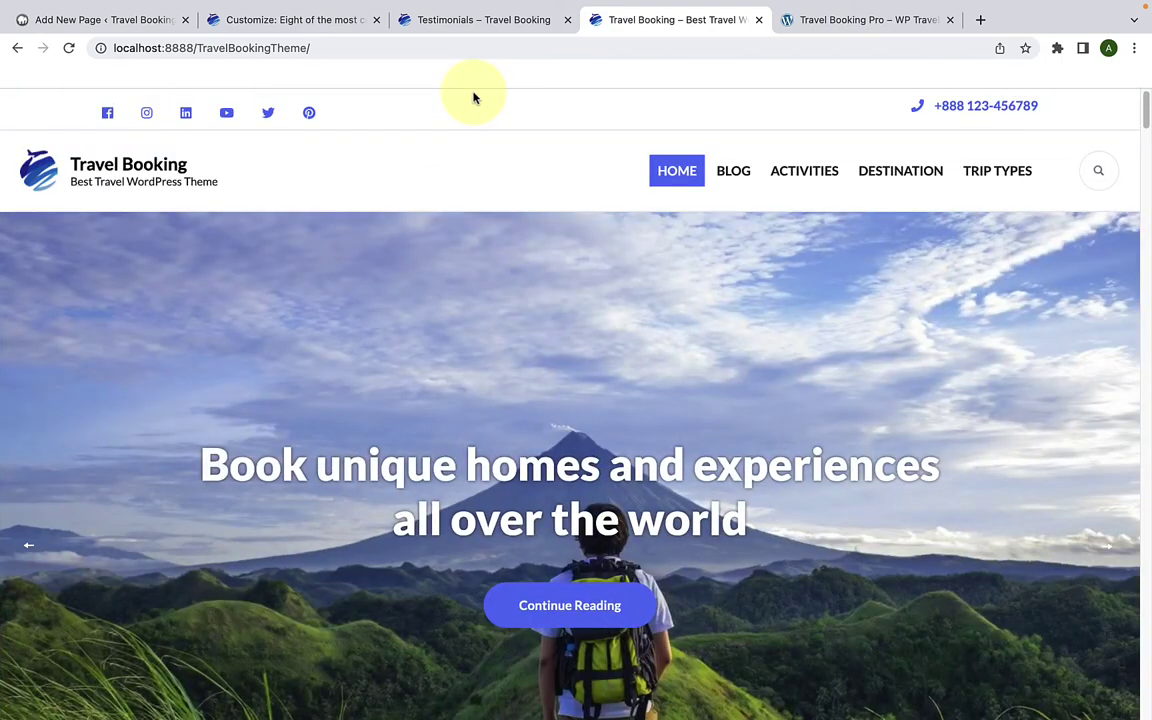
{"action": "left_click", "coordinate": [335, 21]}
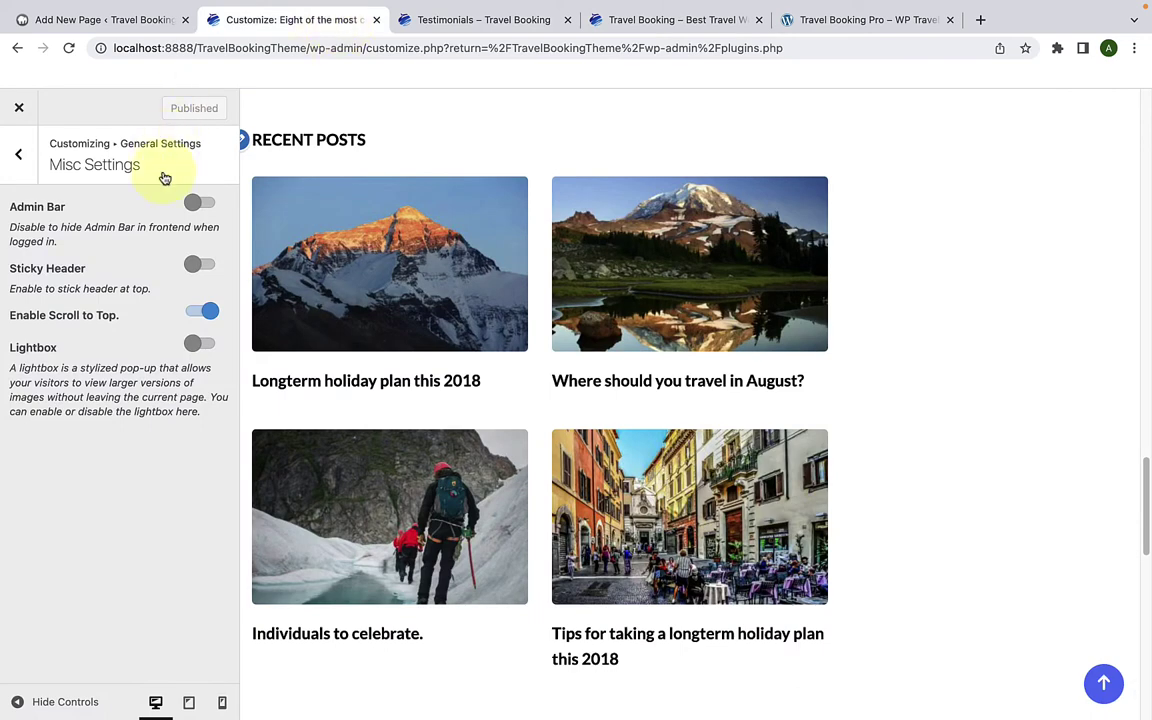
Step: Switch the Admin Bar back on, publish, and look over the live homepage
{"action": "left_click", "coordinate": [208, 206]}
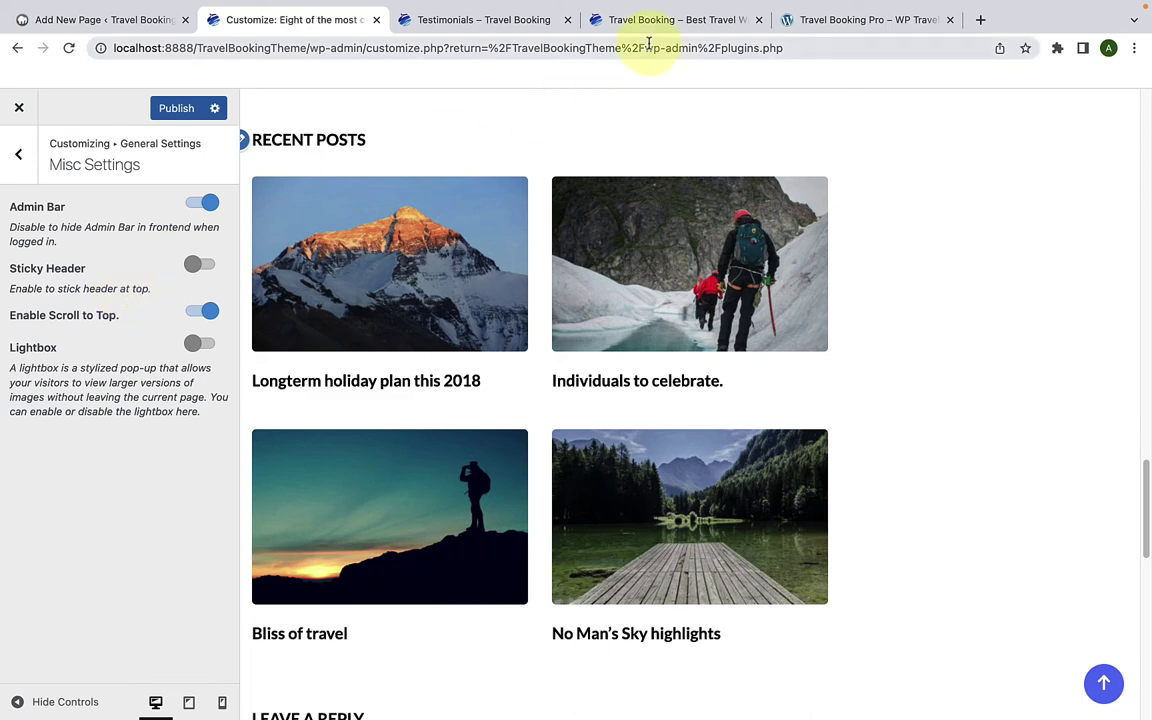
{"action": "left_click", "coordinate": [180, 110]}
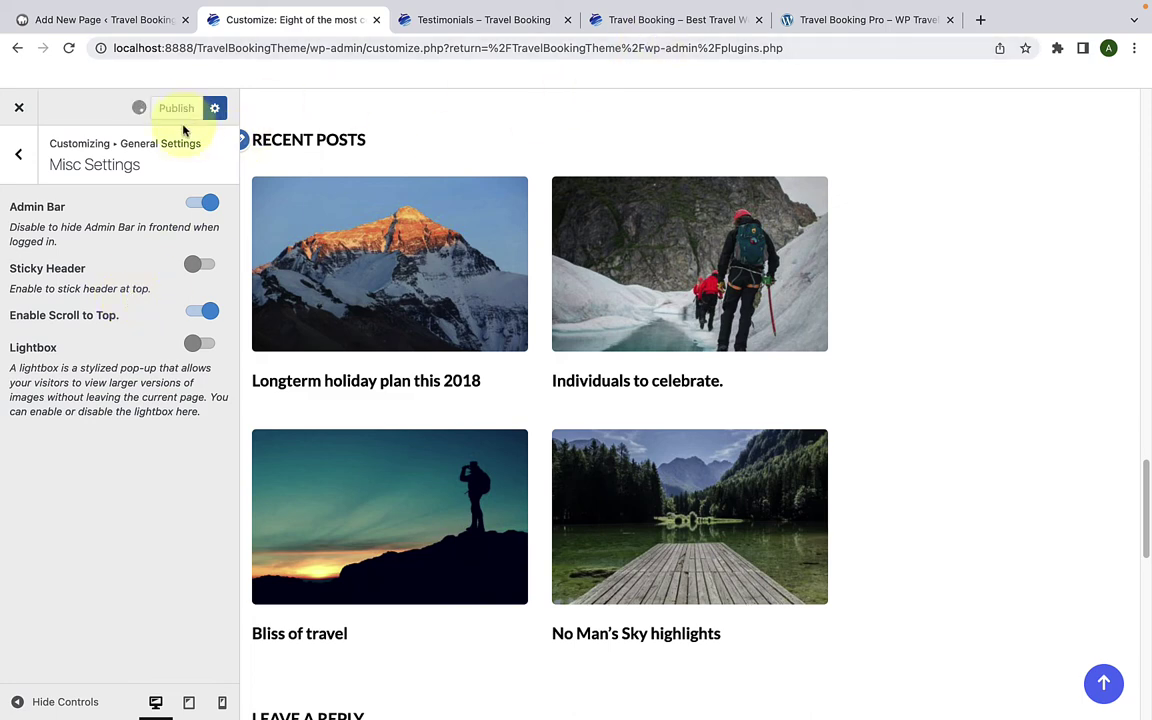
{"action": "left_click", "coordinate": [605, 20]}
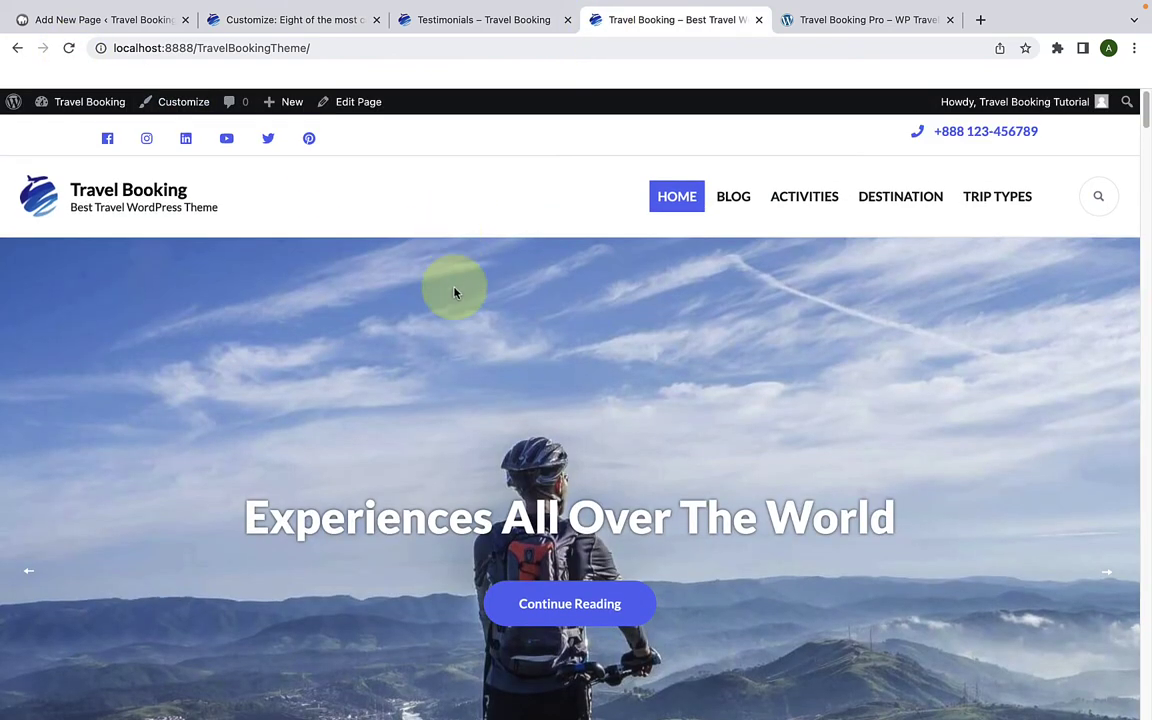
{"action": "scroll", "coordinate": [455, 290], "scroll_direction": "down", "scroll_amount": 10}
{"action": "scroll", "coordinate": [455, 290], "scroll_direction": "up", "scroll_amount": 10}
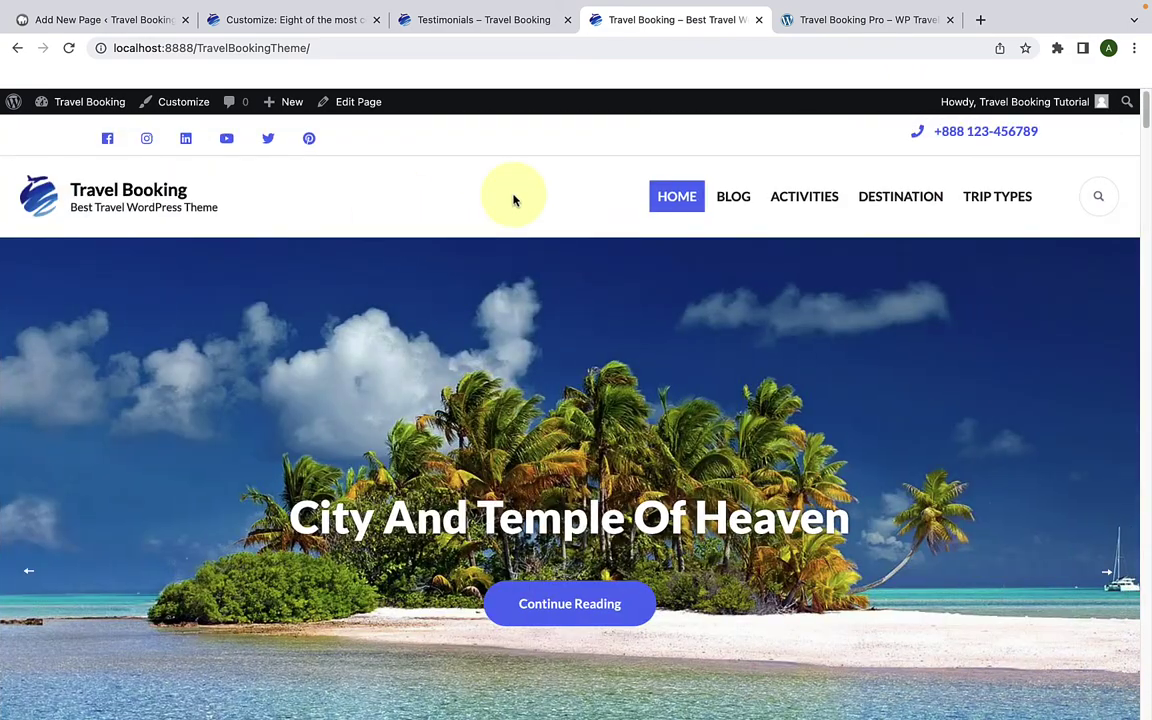
{"action": "left_click", "coordinate": [292, 19]}
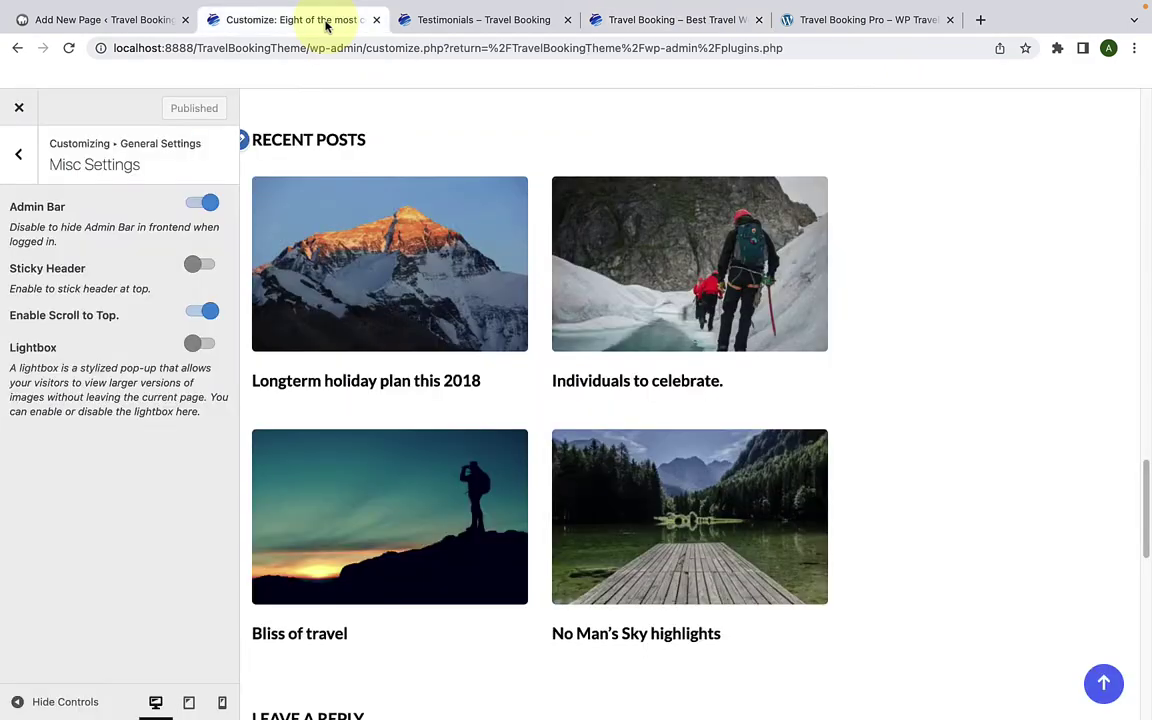
Step: Enable Sticky Header, publish, and scroll the reloaded homepage to check the fixed header
{"action": "left_click", "coordinate": [203, 266]}
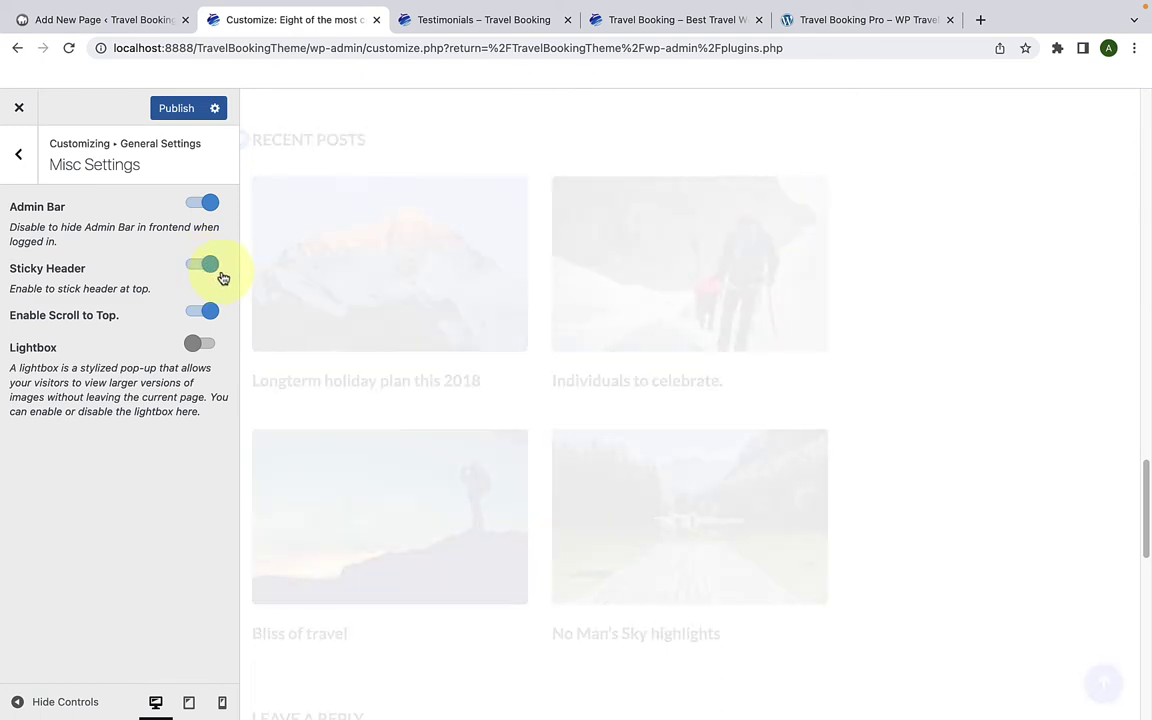
{"action": "left_click", "coordinate": [178, 109]}
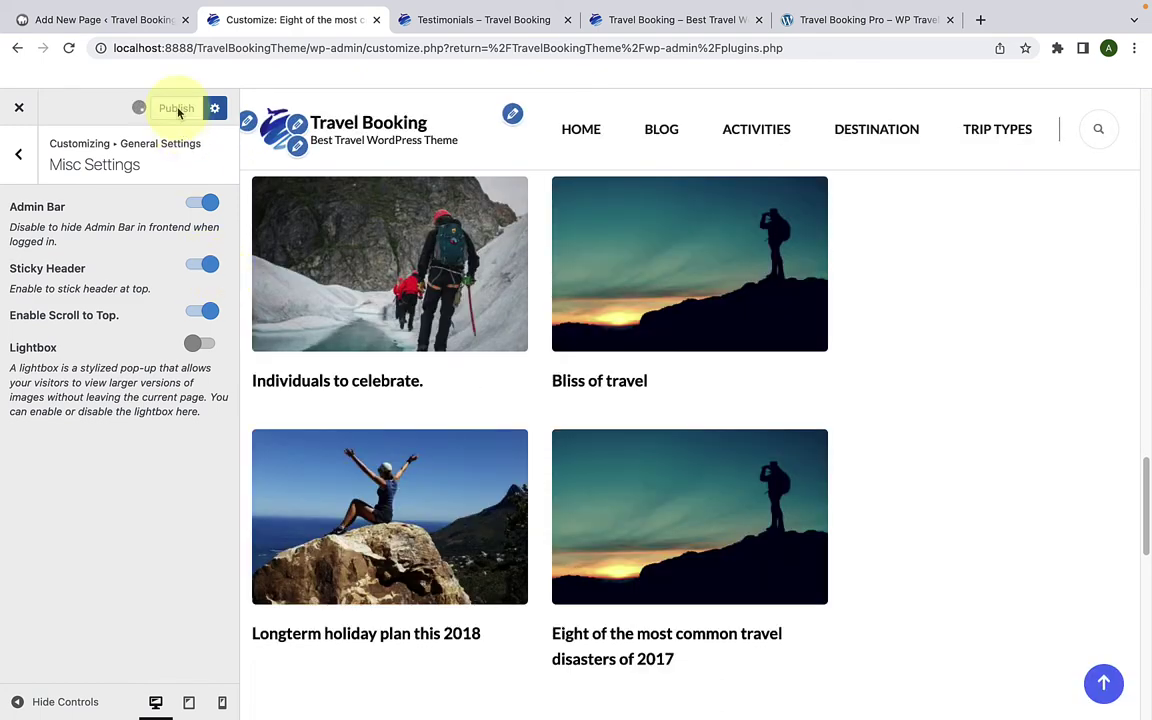
{"action": "left_click", "coordinate": [630, 30]}
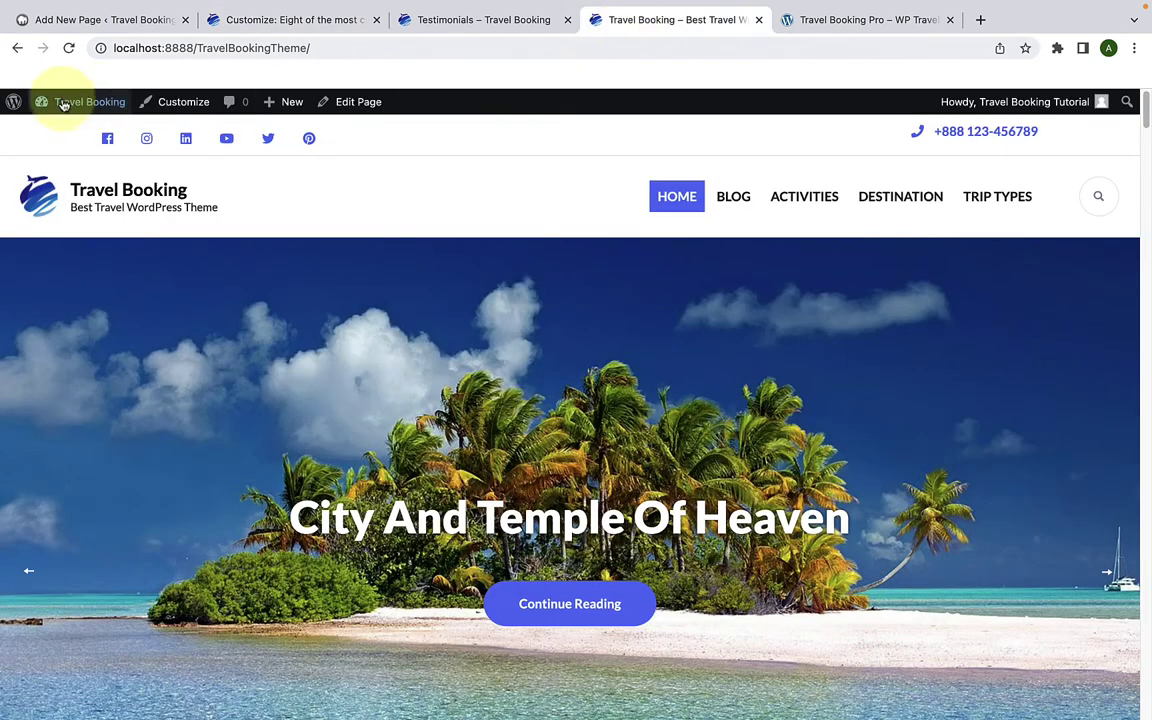
{"action": "left_click", "coordinate": [69, 47]}
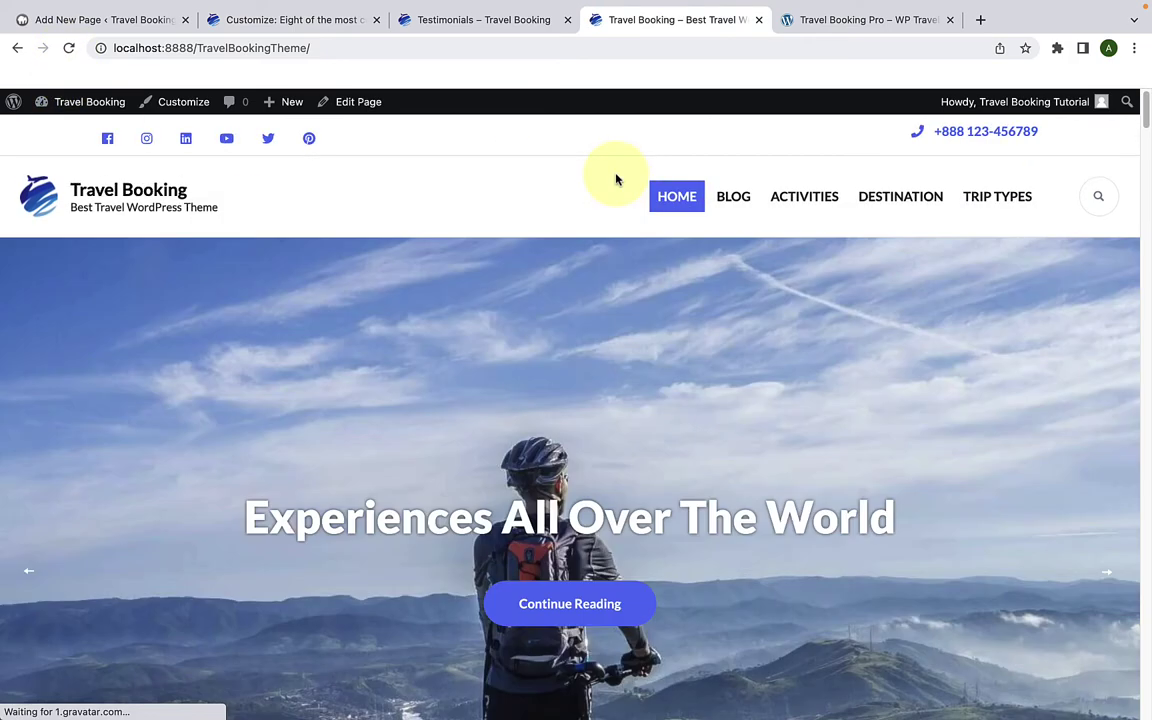
{"action": "scroll", "coordinate": [591, 296], "scroll_direction": "down", "scroll_amount": 10}
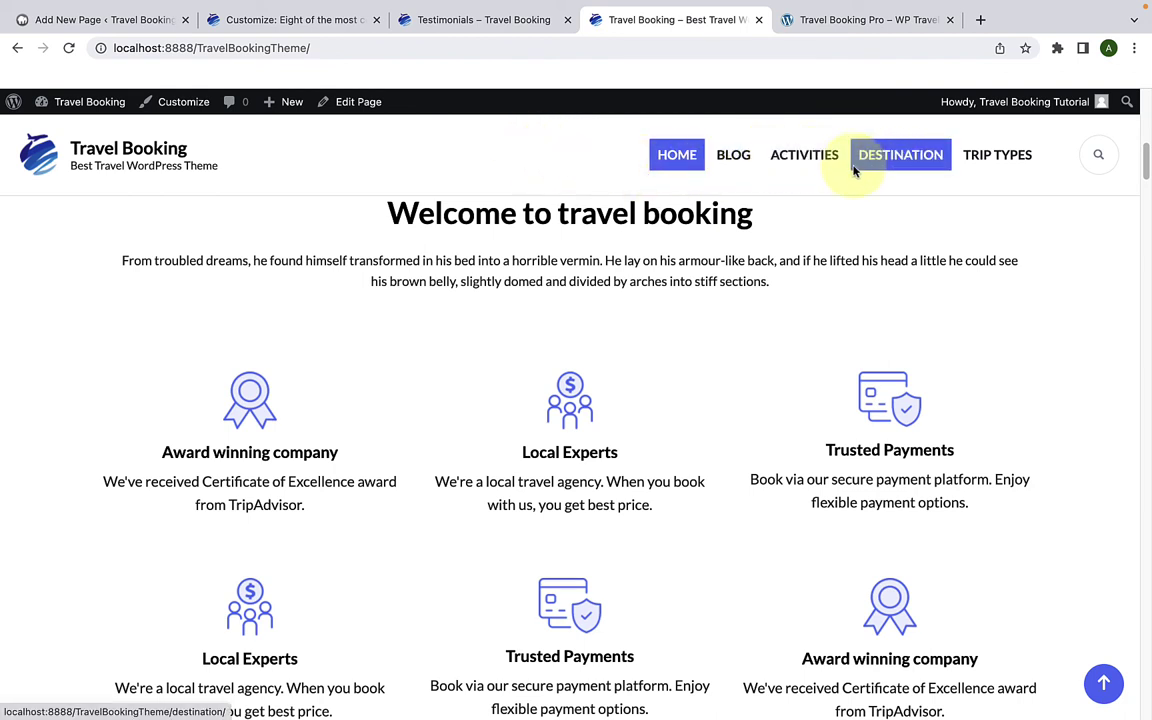
{"action": "scroll", "coordinate": [823, 285], "scroll_direction": "down", "scroll_amount": 6}
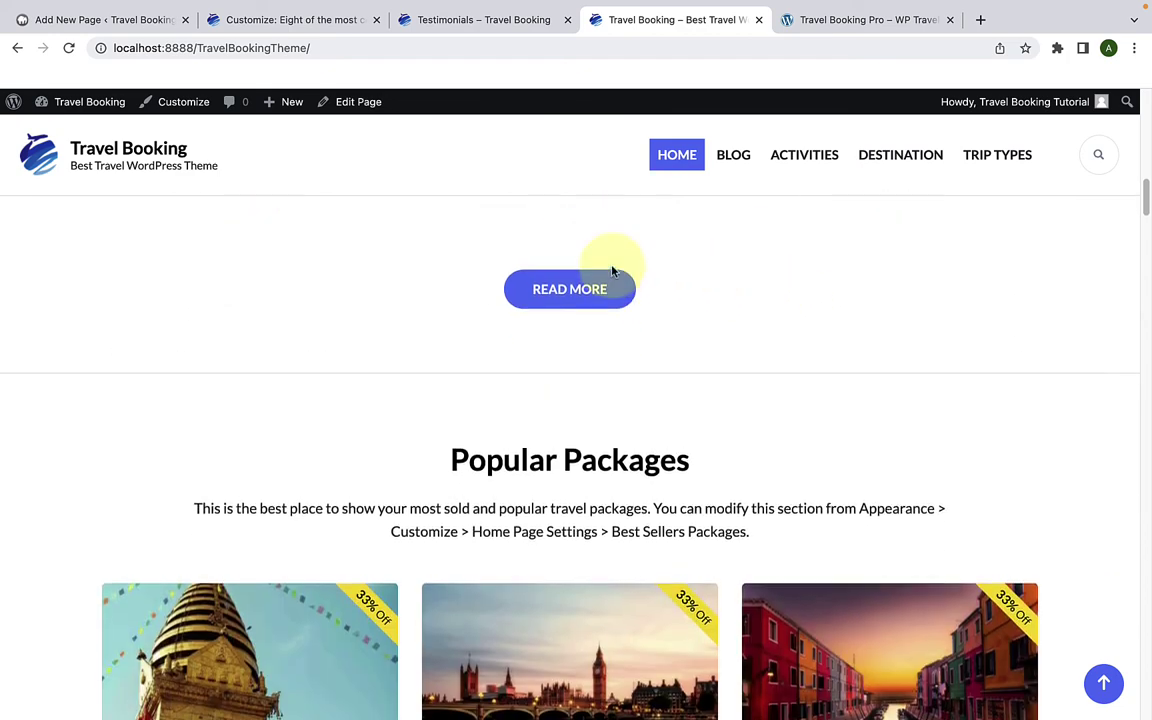
{"action": "scroll", "coordinate": [613, 271], "scroll_direction": "up", "scroll_amount": 5}
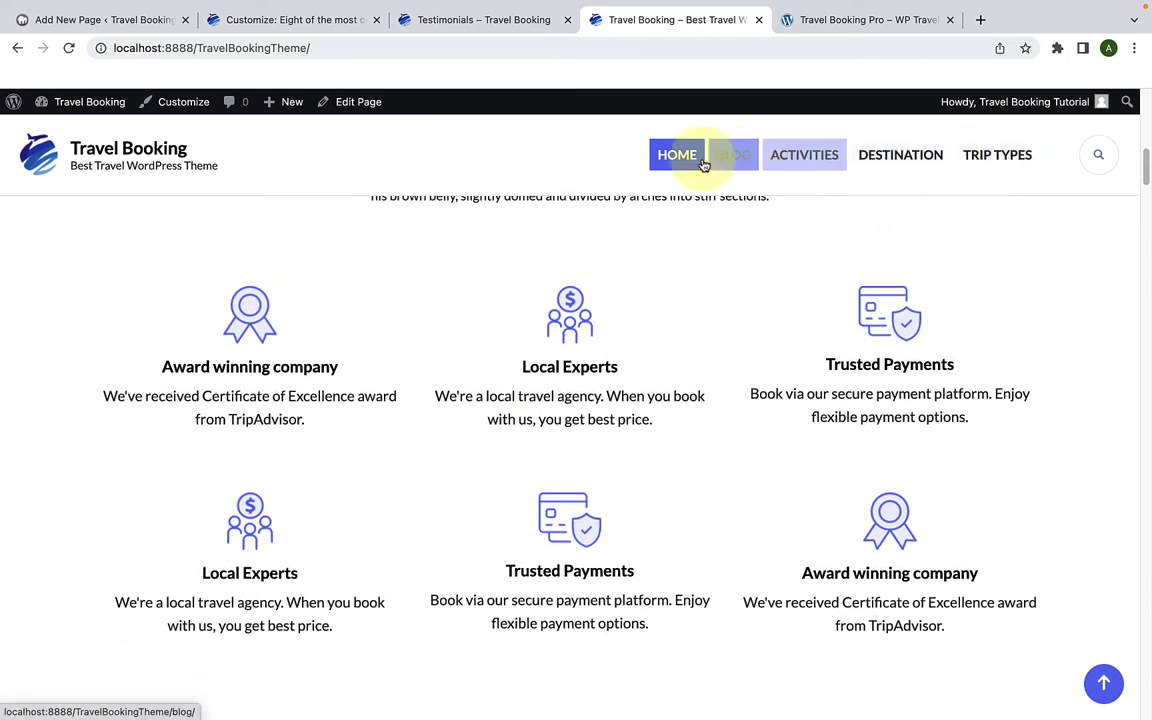
{"action": "left_click", "coordinate": [296, 20]}
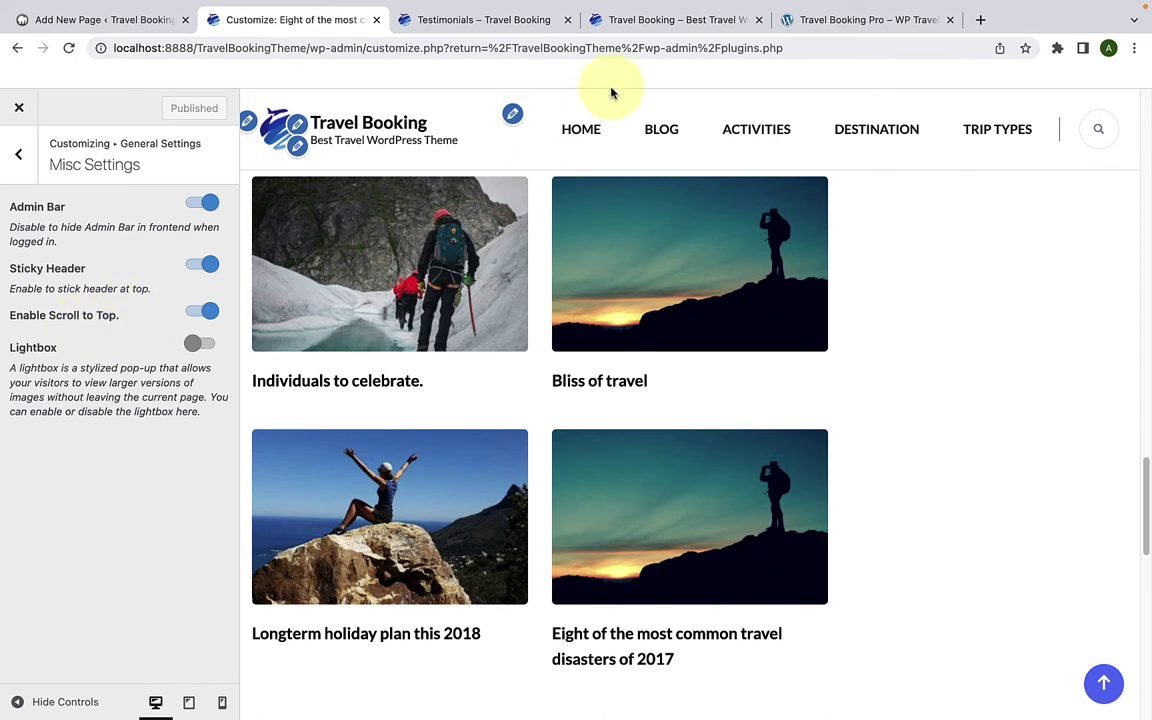
{"action": "left_click", "coordinate": [672, 20]}
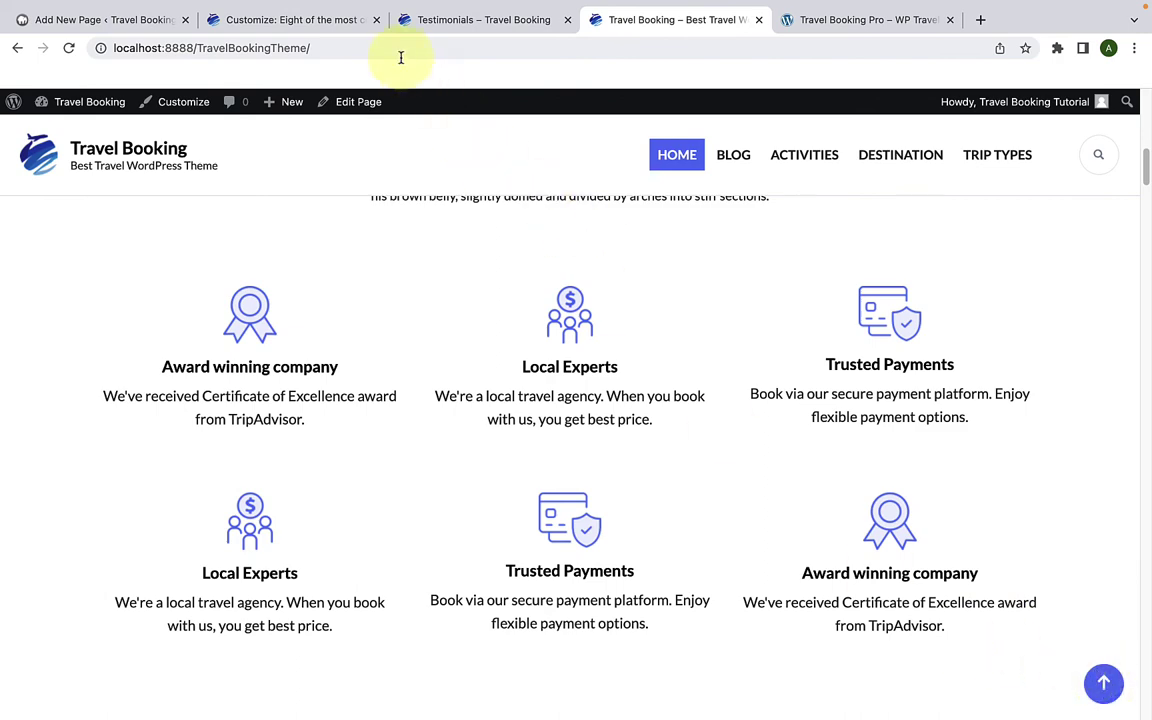
{"action": "left_click", "coordinate": [310, 20]}
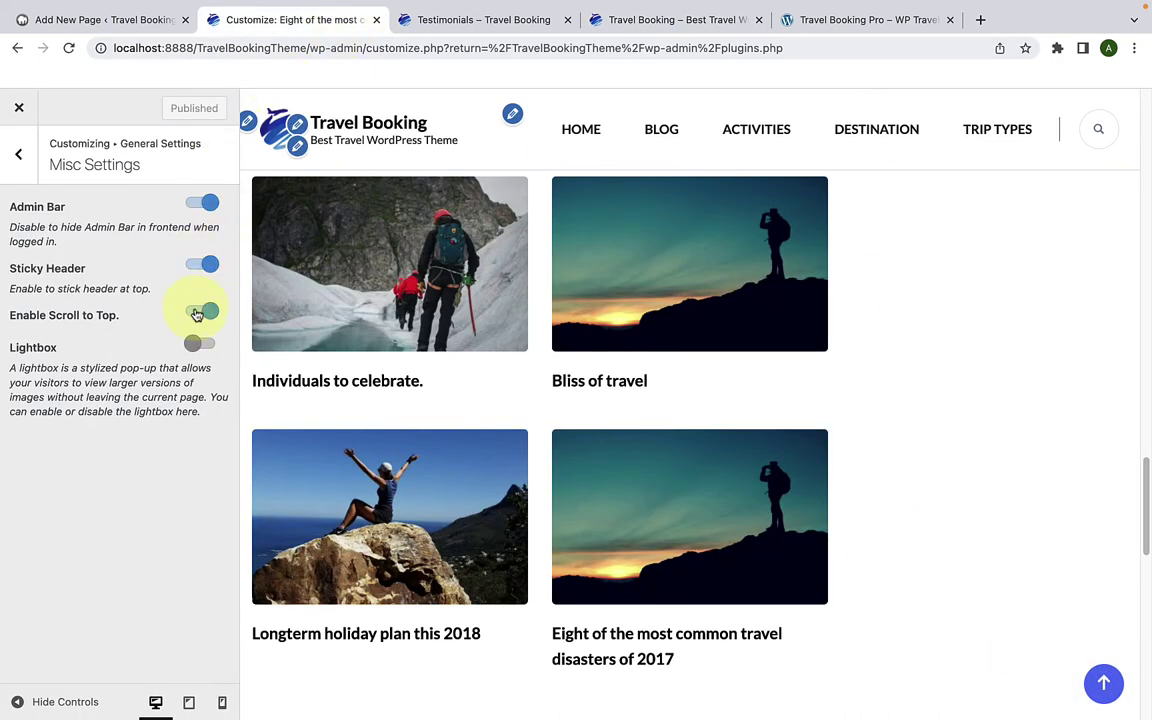
Step: Turn Scroll to Top off, publish, and reload the homepage to see the effect
{"action": "left_click", "coordinate": [199, 312]}
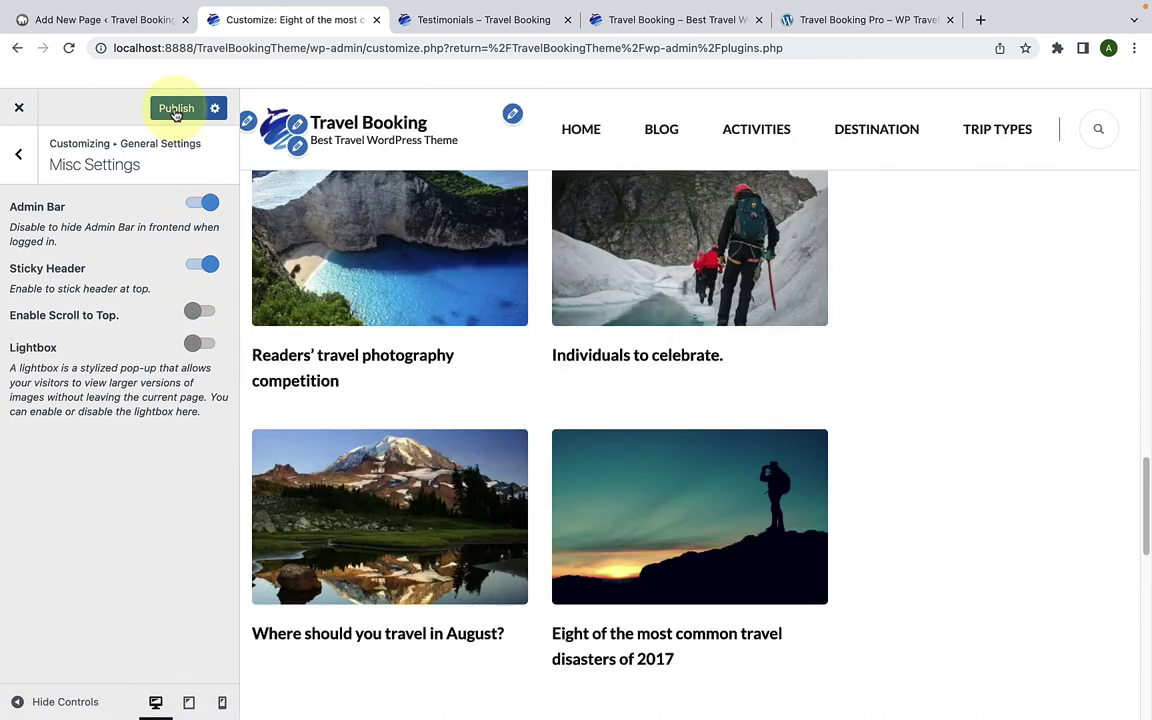
{"action": "left_click", "coordinate": [176, 110]}
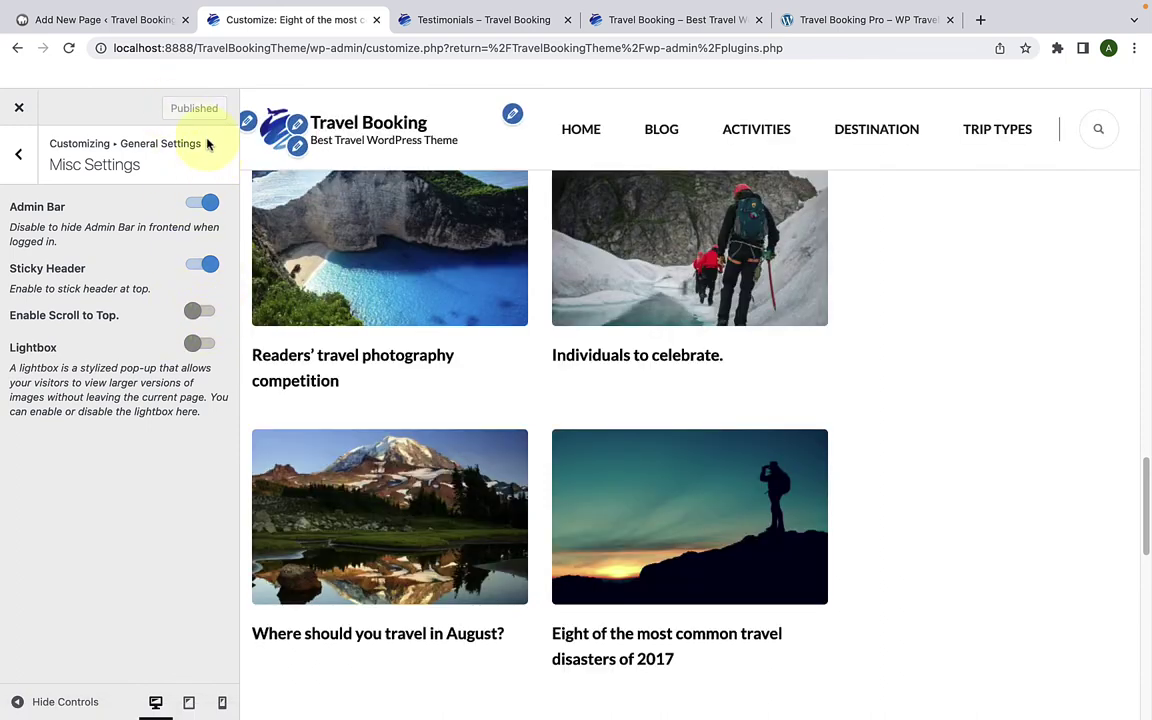
{"action": "left_click", "coordinate": [620, 22]}
{"action": "left_click", "coordinate": [68, 47]}
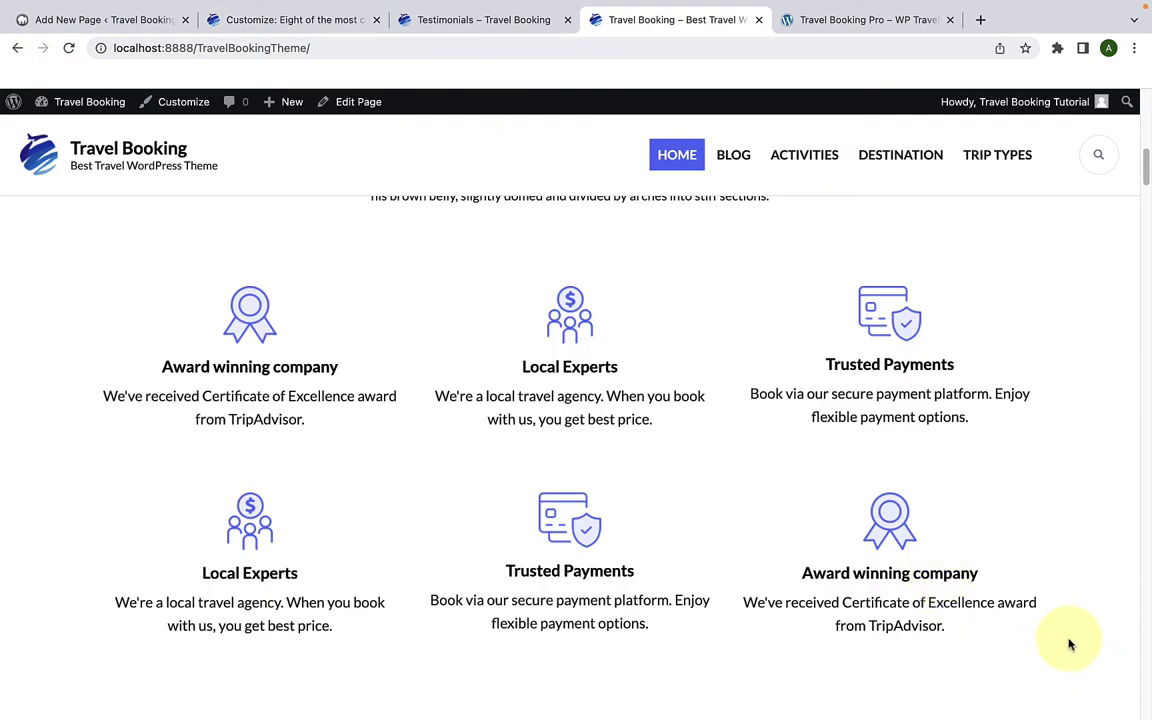
{"action": "left_click", "coordinate": [337, 22]}
Step: Re-enable Scroll to Top, publish, and test the back-to-top button on the reloaded homepage
{"action": "left_click", "coordinate": [209, 318]}
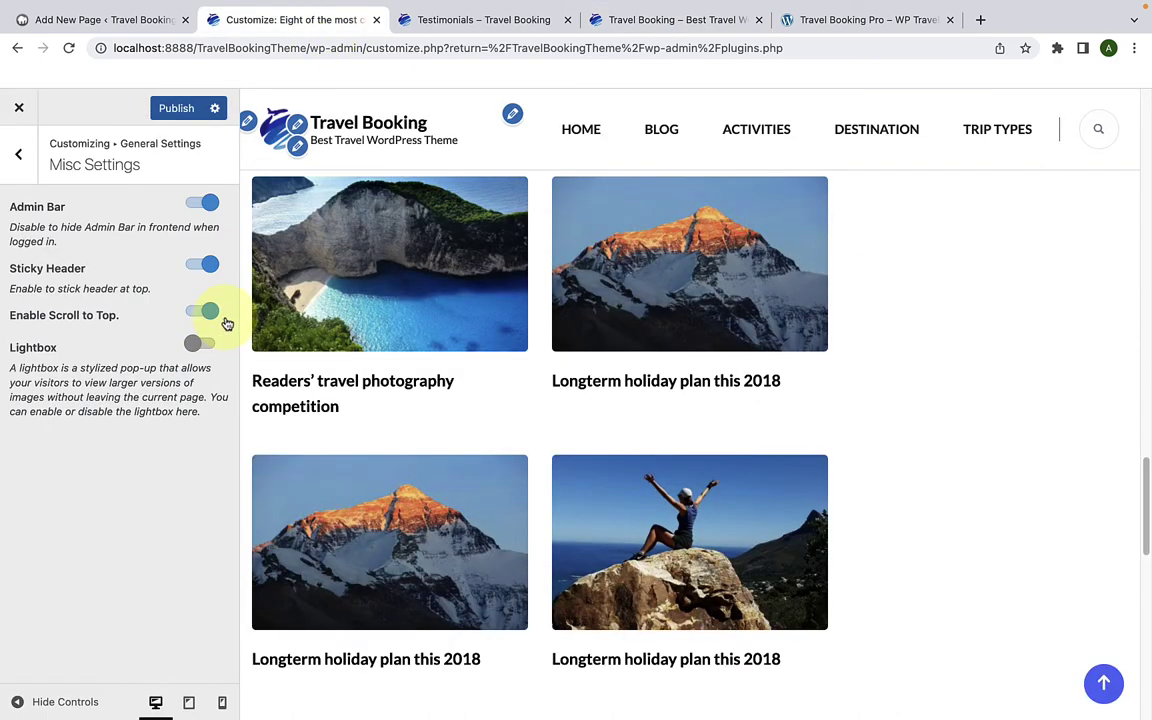
{"action": "left_click", "coordinate": [176, 112]}
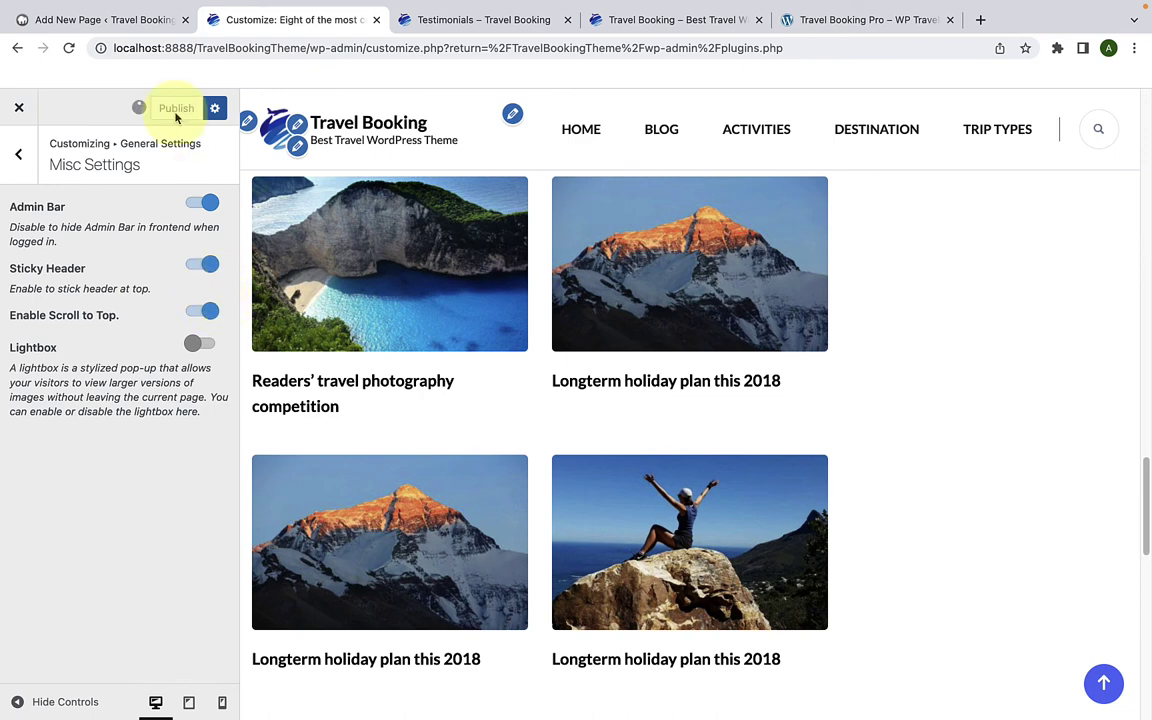
{"action": "left_click", "coordinate": [69, 47]}
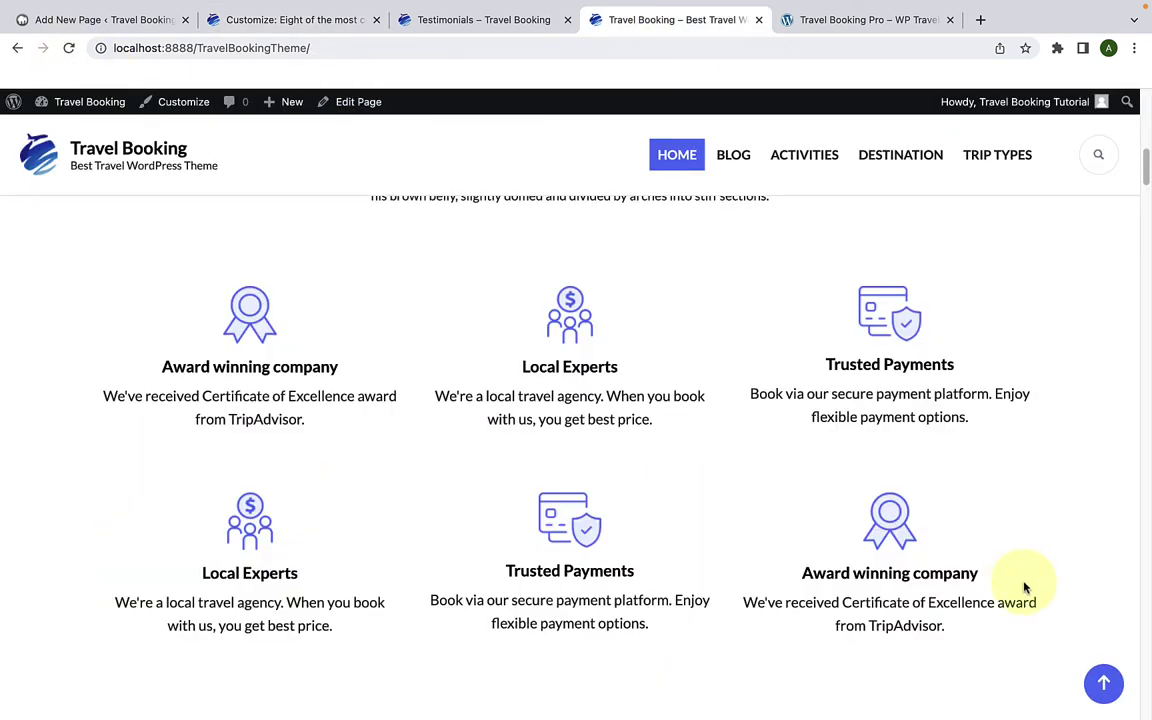
{"action": "left_click", "coordinate": [1103, 685]}
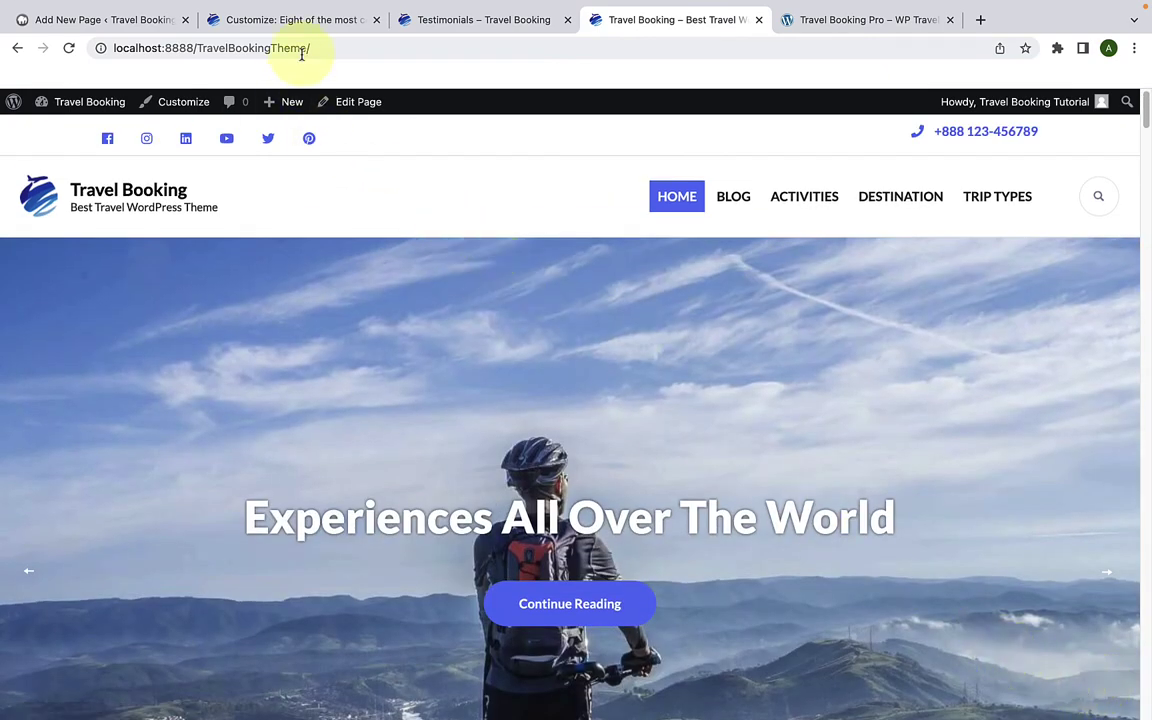
{"action": "left_click", "coordinate": [305, 22]}
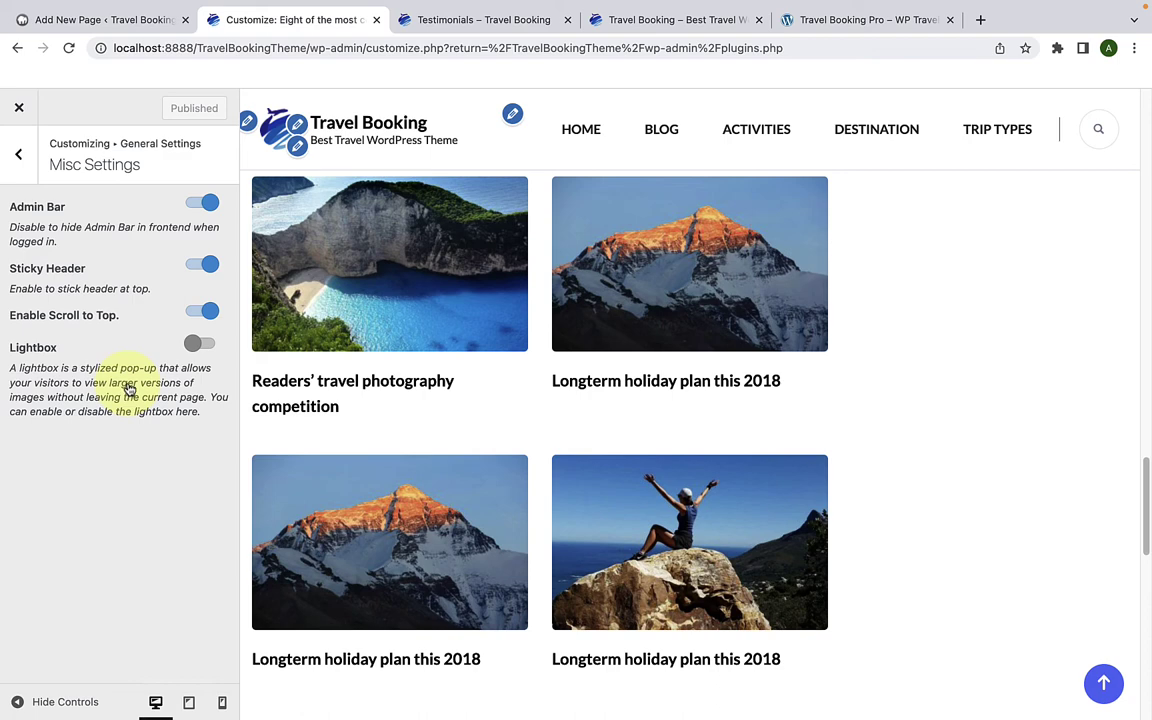
Step: Switch the image Lightbox on, publish it, and go back to the General Settings list
{"action": "left_click", "coordinate": [196, 343]}
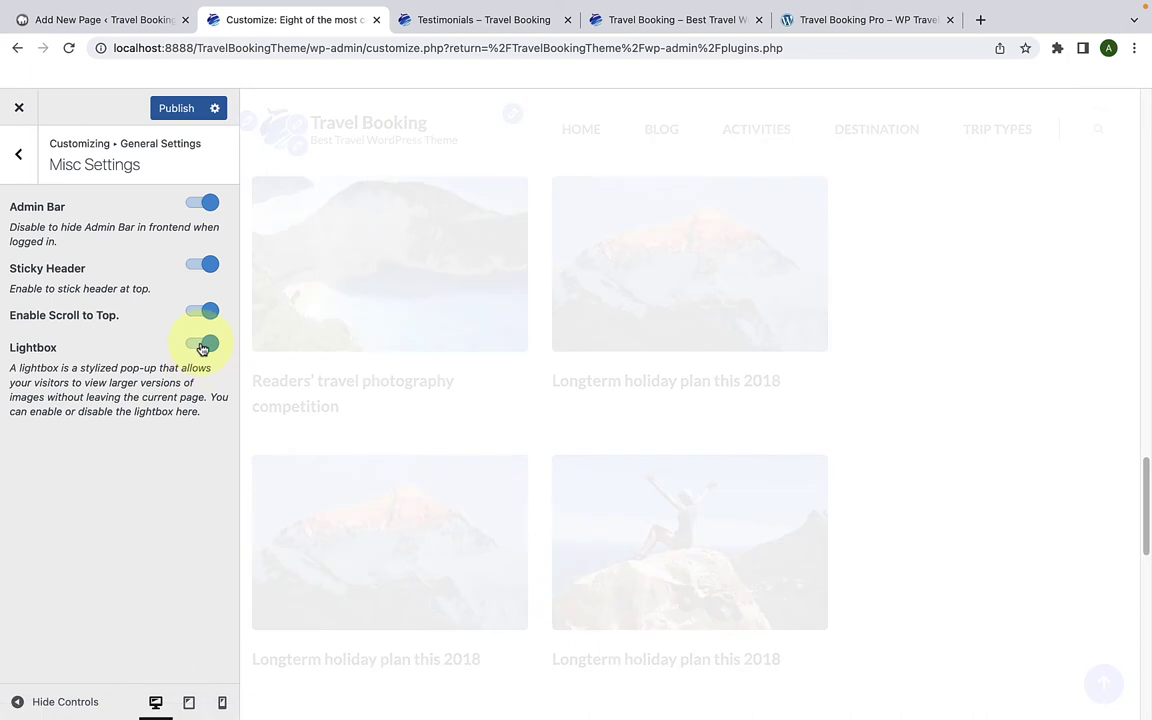
{"action": "left_click", "coordinate": [175, 107]}
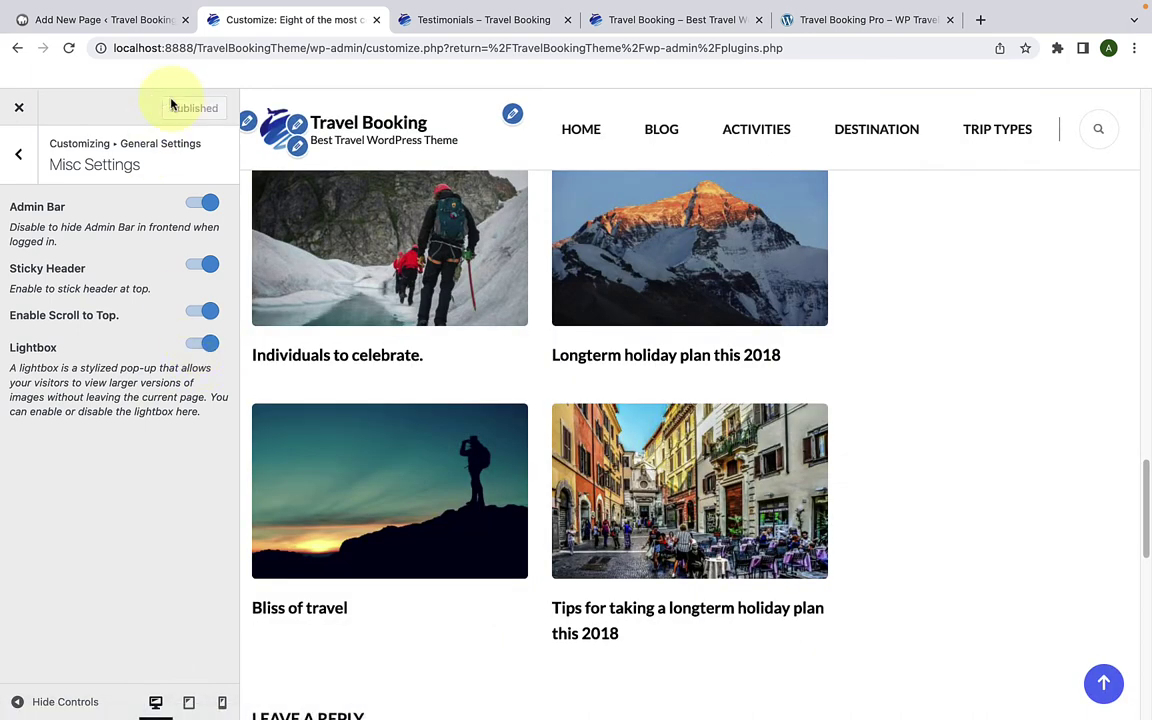
{"action": "left_click", "coordinate": [28, 150]}
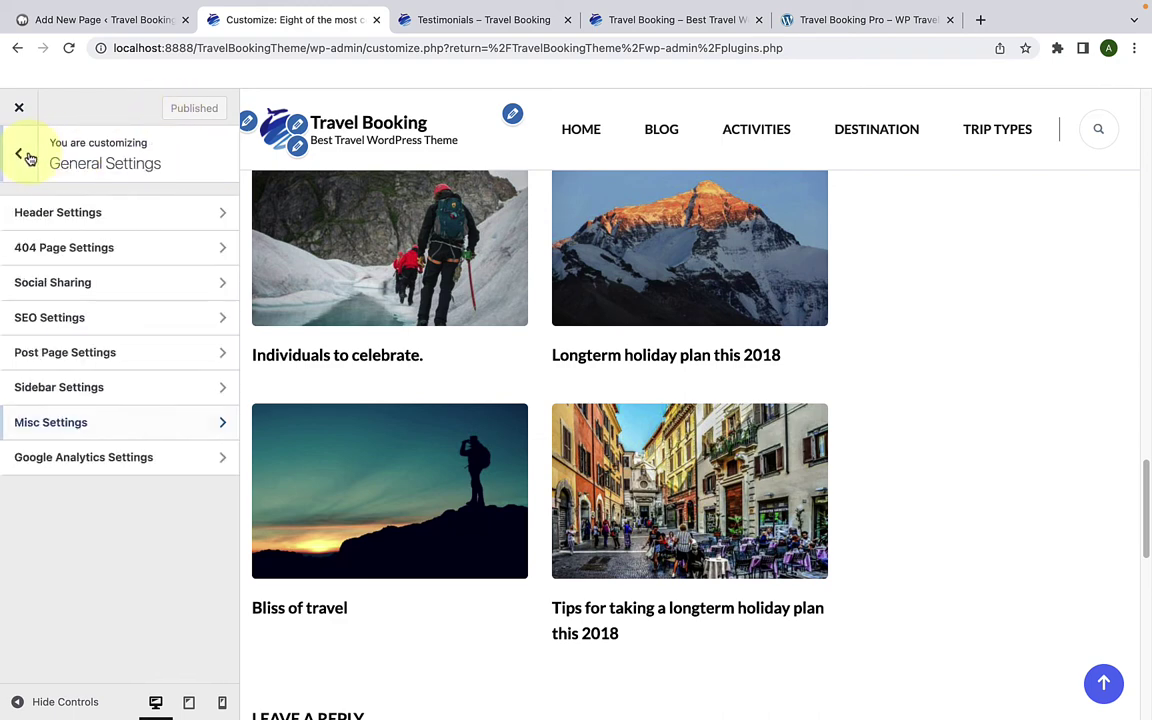
{"action": "left_click", "coordinate": [85, 456]}
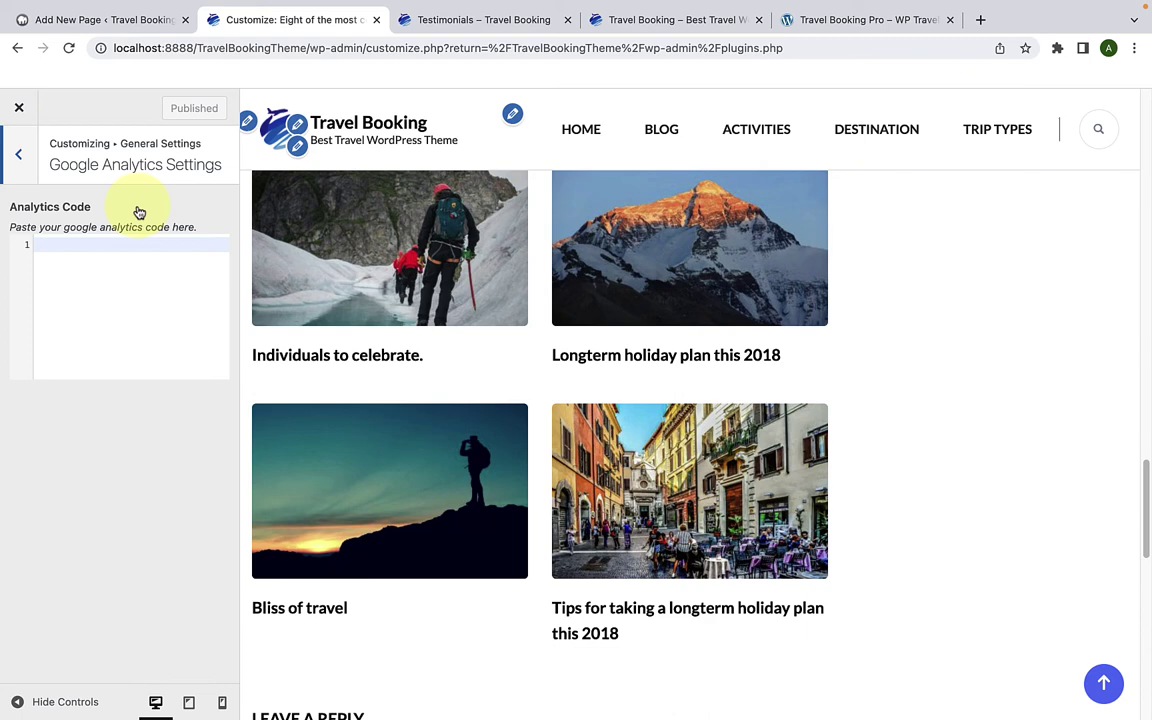
{"action": "left_click", "coordinate": [19, 154]}
Step: Return to the top-level Customizer sections and open the Menus panel
{"action": "left_click", "coordinate": [31, 163]}
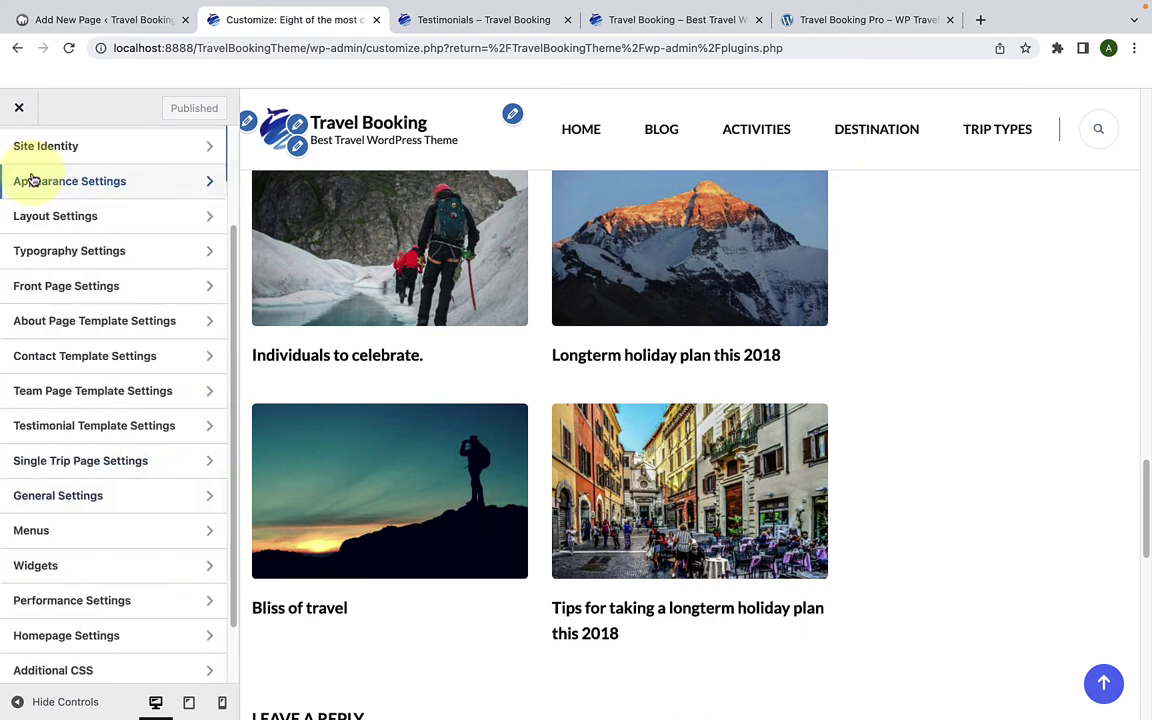
{"action": "scroll", "coordinate": [97, 537], "scroll_direction": "down", "scroll_amount": 1}
{"action": "scroll", "coordinate": [97, 537], "scroll_direction": "down", "scroll_amount": 1}
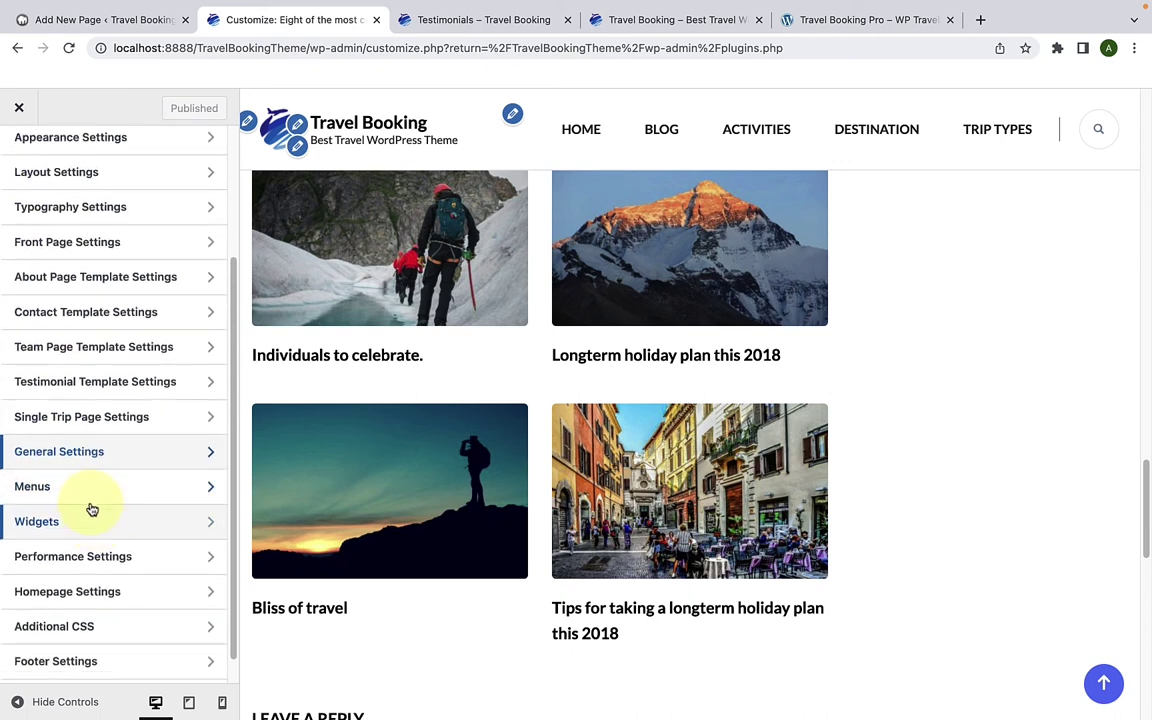
{"action": "left_click", "coordinate": [89, 498]}
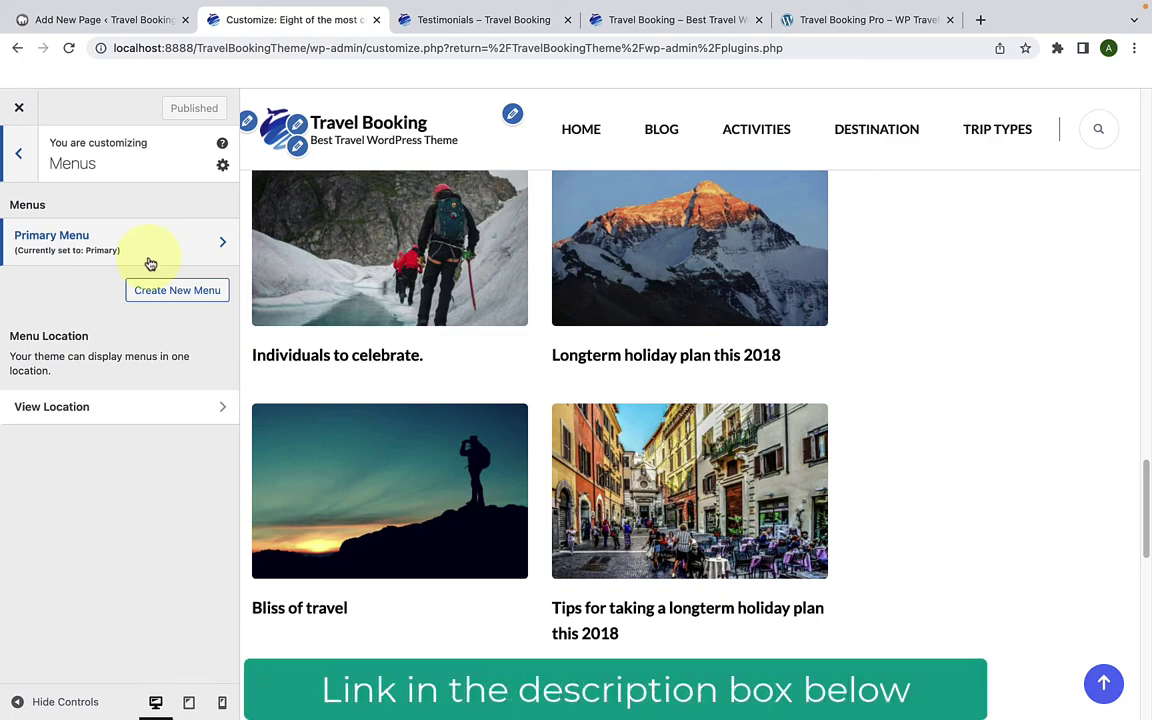
{"action": "left_click", "coordinate": [1104, 686]}
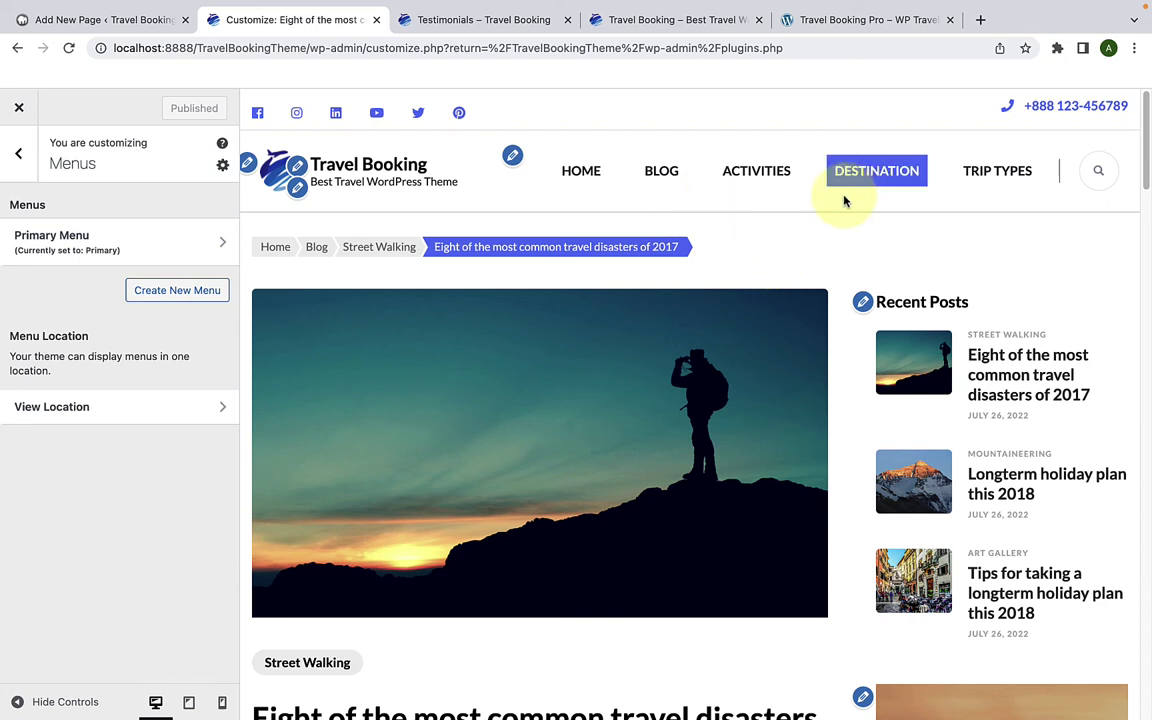
Step: In the Primary Menu, start a new custom link with Link Text 'Trips'
{"action": "left_click", "coordinate": [225, 245]}
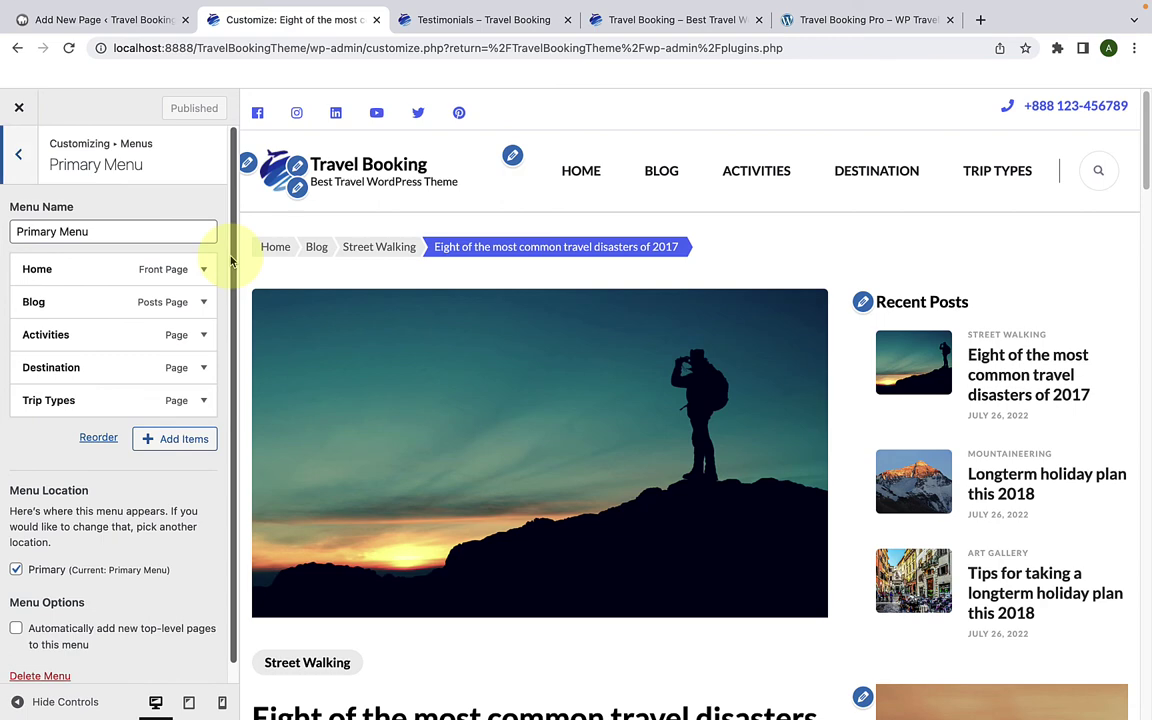
{"action": "left_click", "coordinate": [166, 446]}
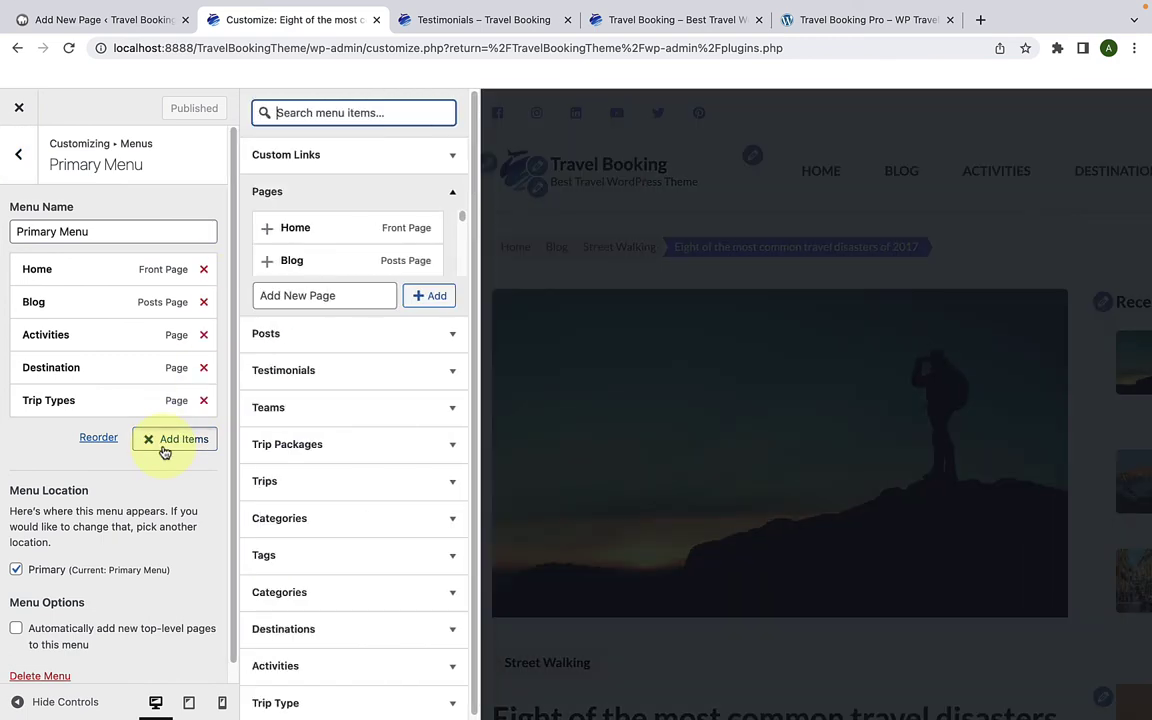
{"action": "left_click", "coordinate": [312, 157]}
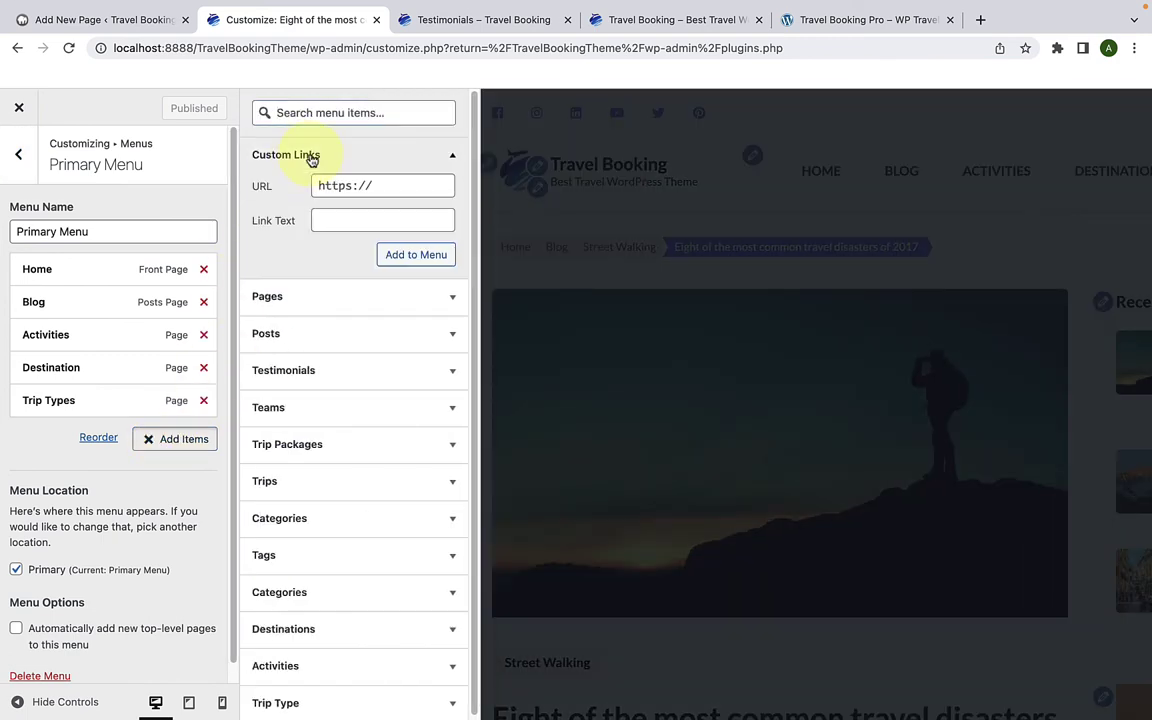
{"action": "left_click", "coordinate": [334, 222]}
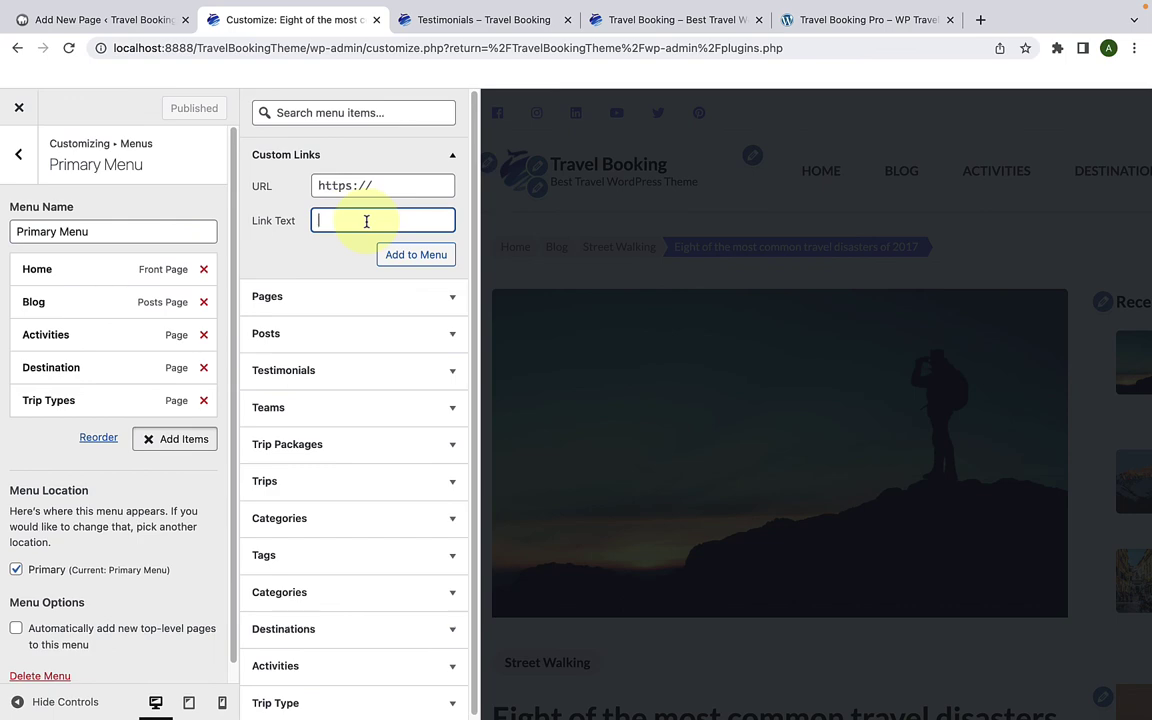
{"action": "type", "text": "Trips"}
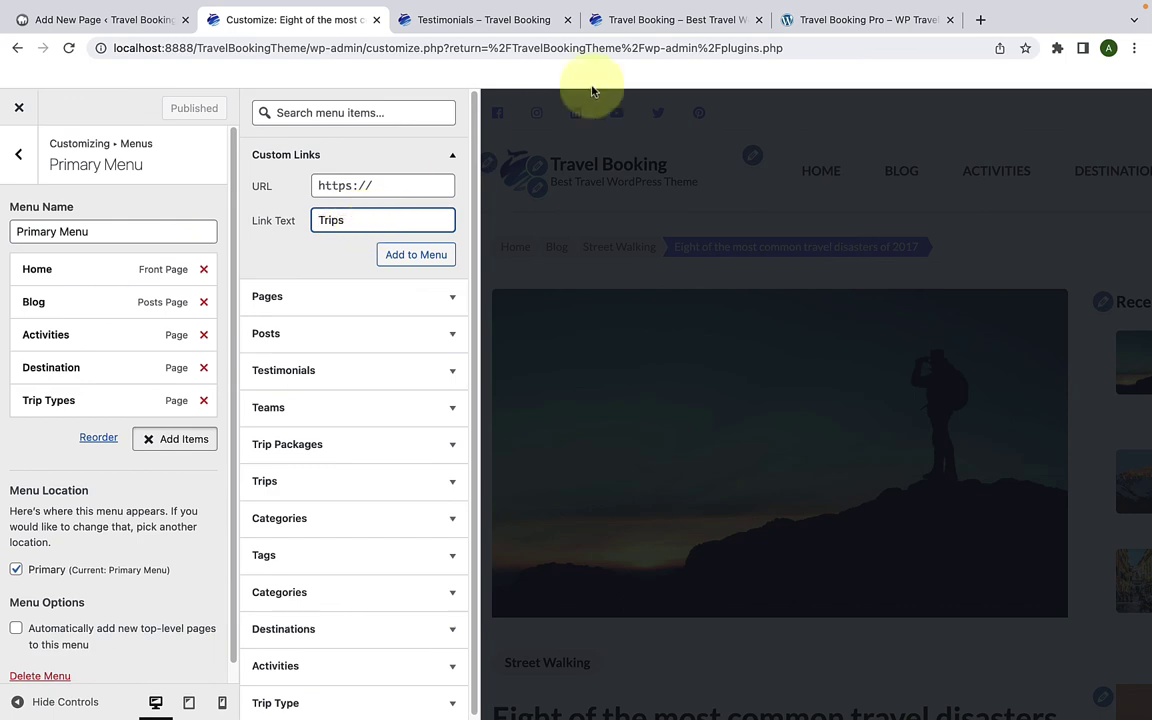
{"action": "left_click", "coordinate": [651, 22]}
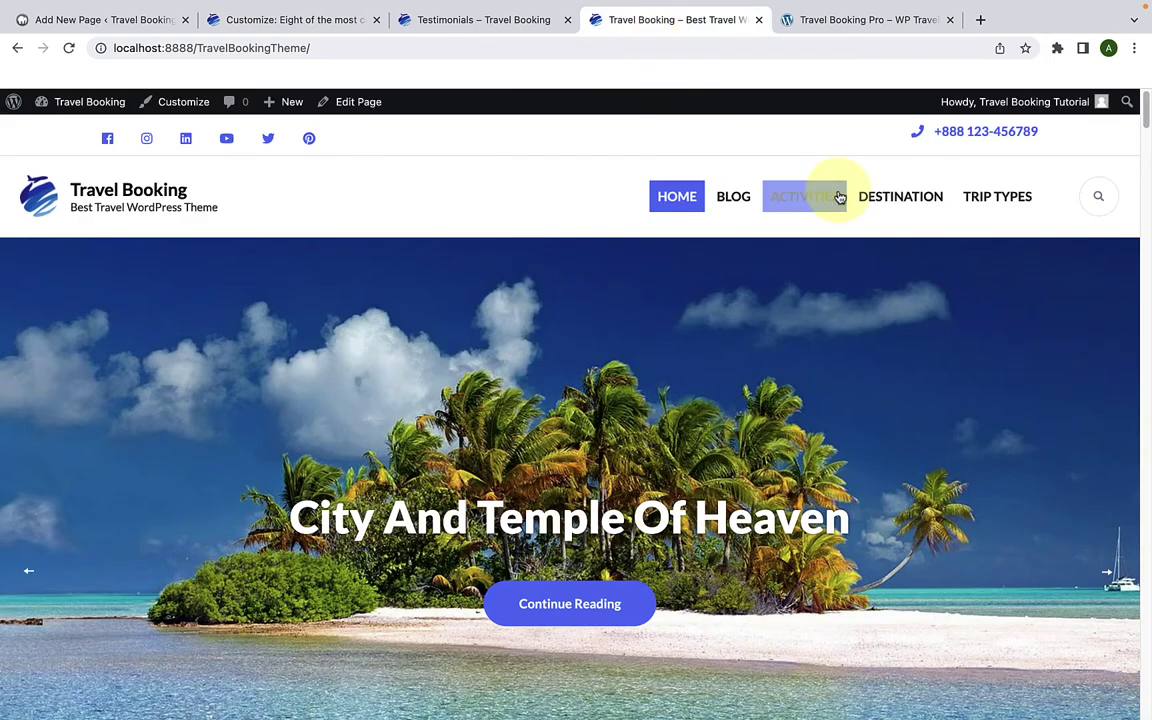
Step: Copy the trip listing URL localhost:8888/TravelBookingTheme/trip/ from the City and Temple of Heaven page address
{"action": "scroll", "coordinate": [820, 300], "scroll_direction": "down", "scroll_amount": 10}
{"action": "scroll", "coordinate": [820, 300], "scroll_direction": "down", "scroll_amount": 3}
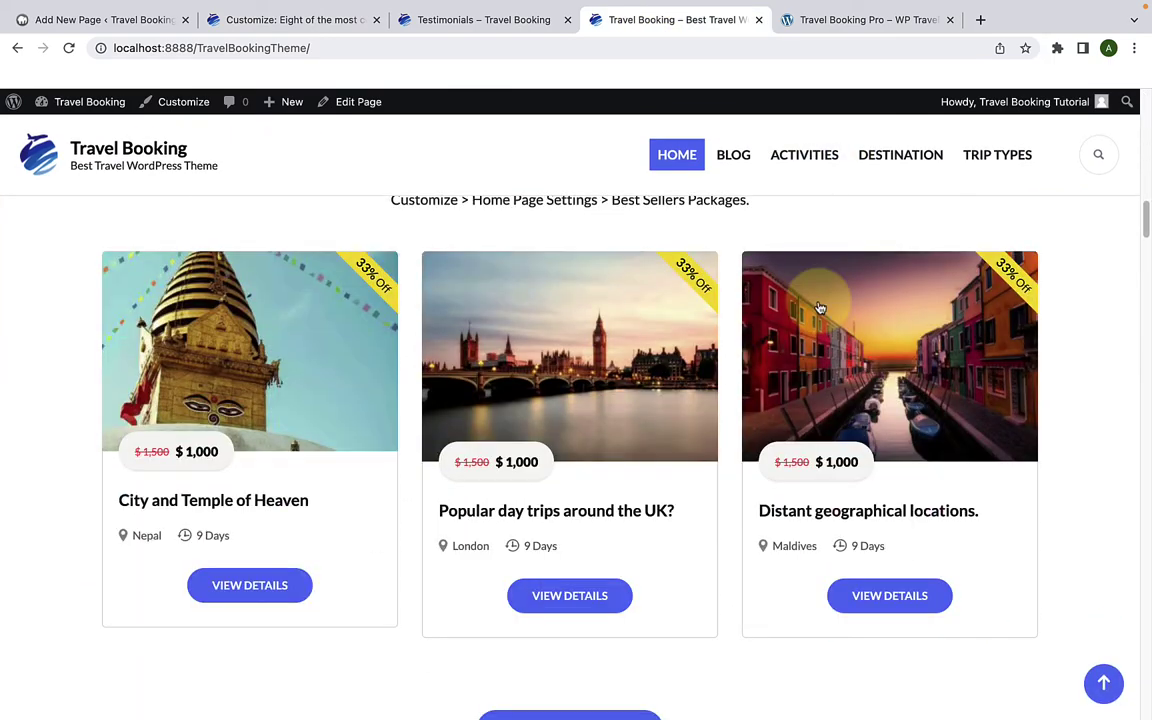
{"action": "left_click", "coordinate": [249, 501]}
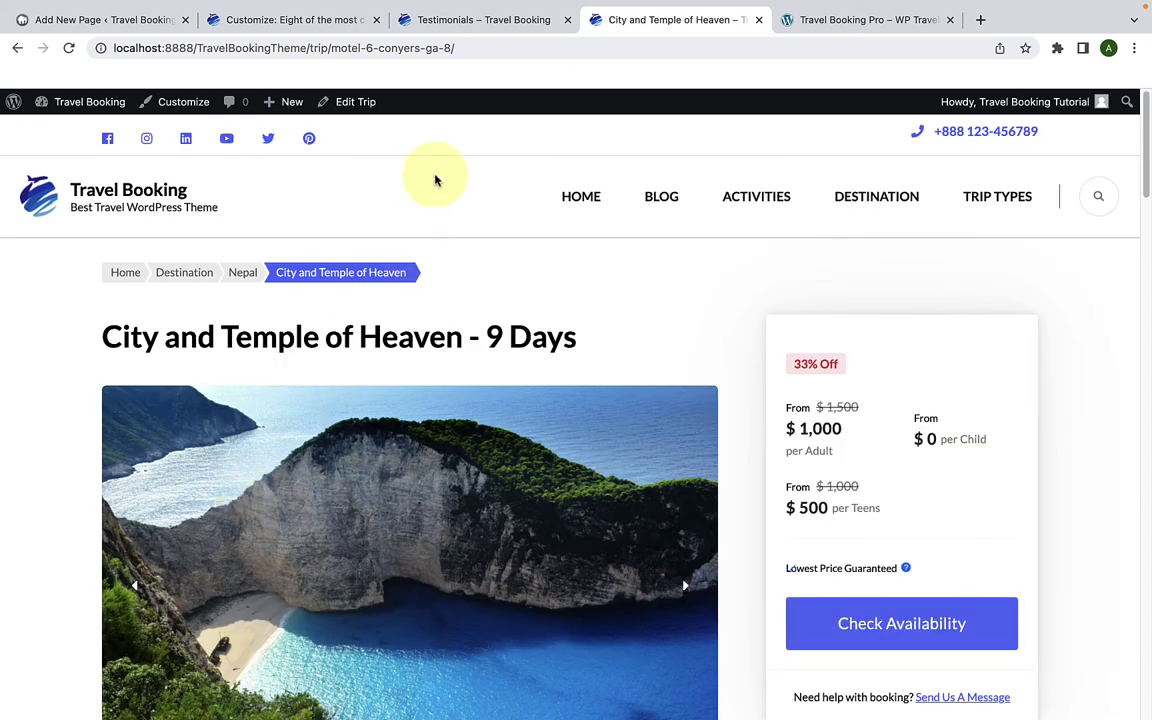
{"action": "left_click_drag", "start_coordinate": [452, 47], "coordinate": [331, 47]}
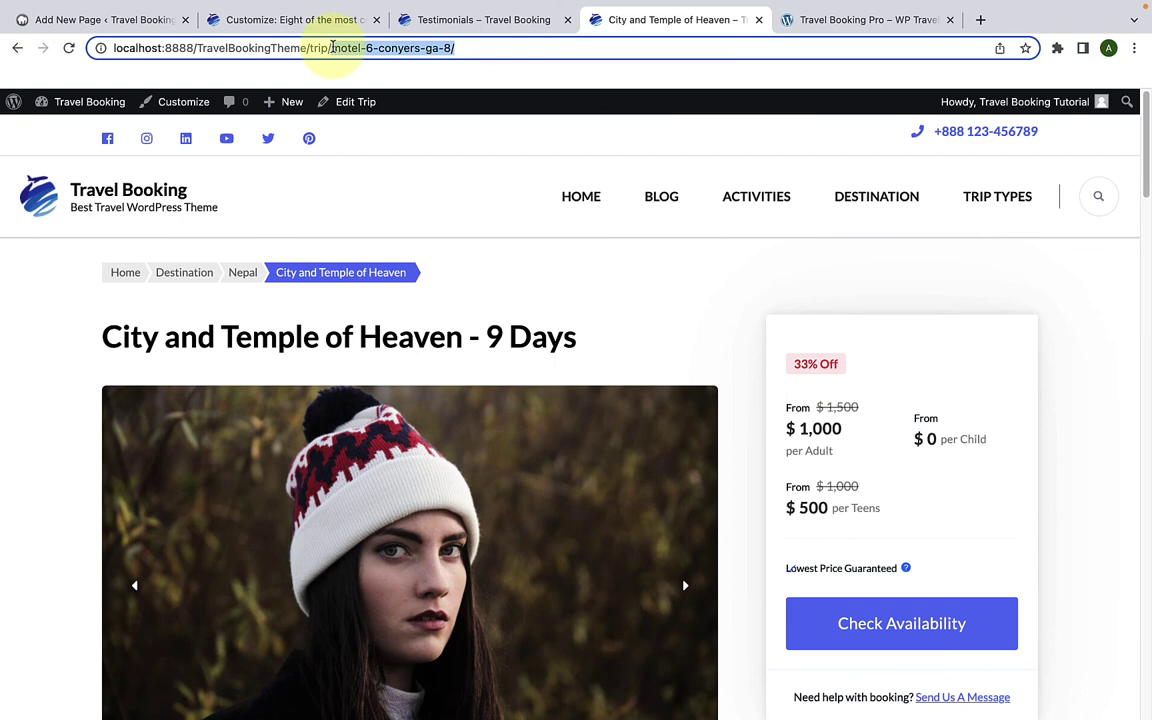
{"action": "key", "text": "BackSpace"}
{"action": "key", "text": "super+a"}
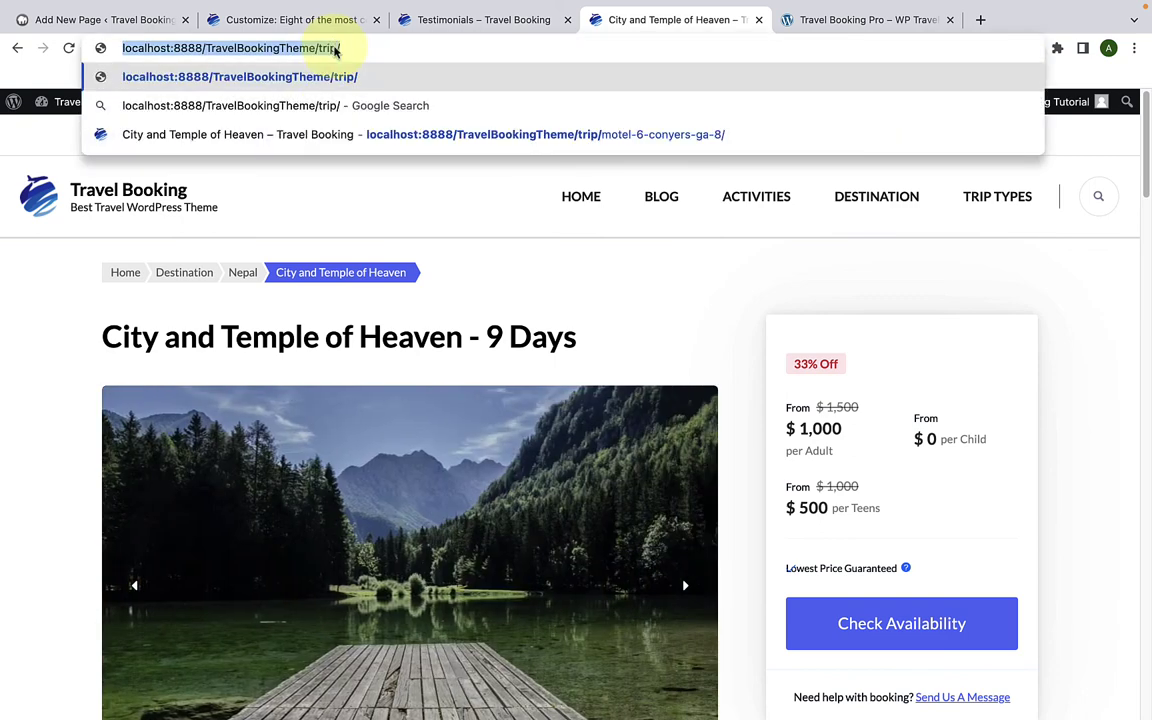
{"action": "right_click", "coordinate": [335, 48]}
{"action": "left_click", "coordinate": [370, 180]}
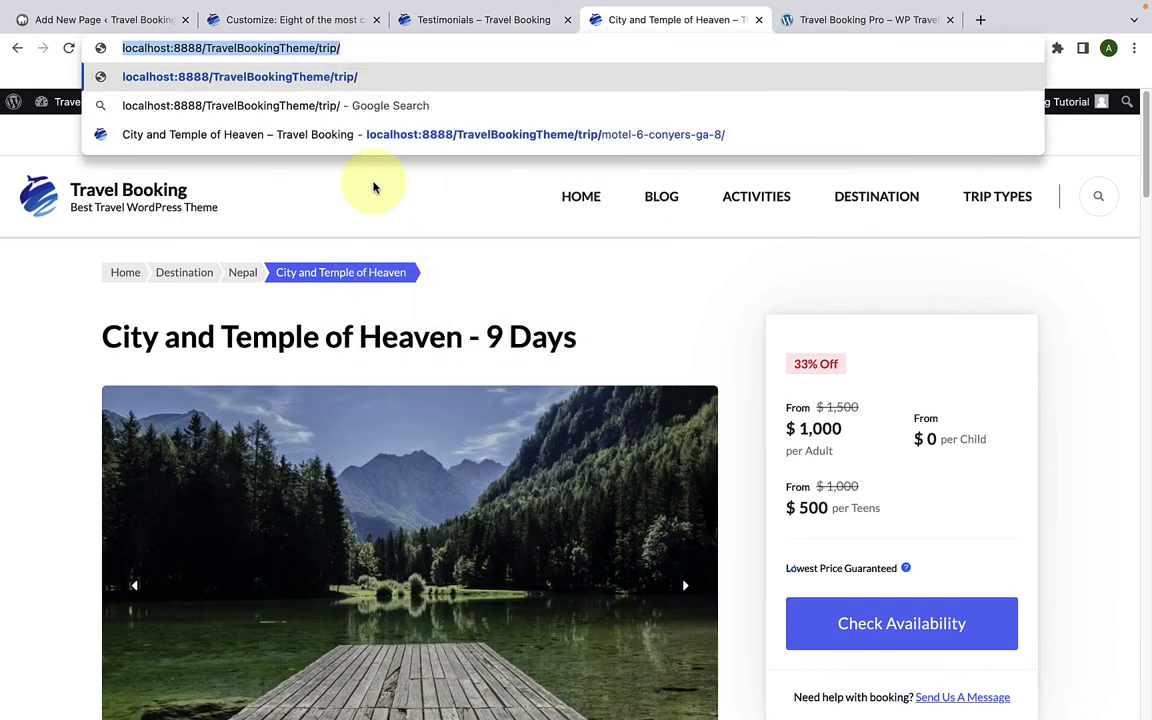
{"action": "left_click", "coordinate": [312, 20]}
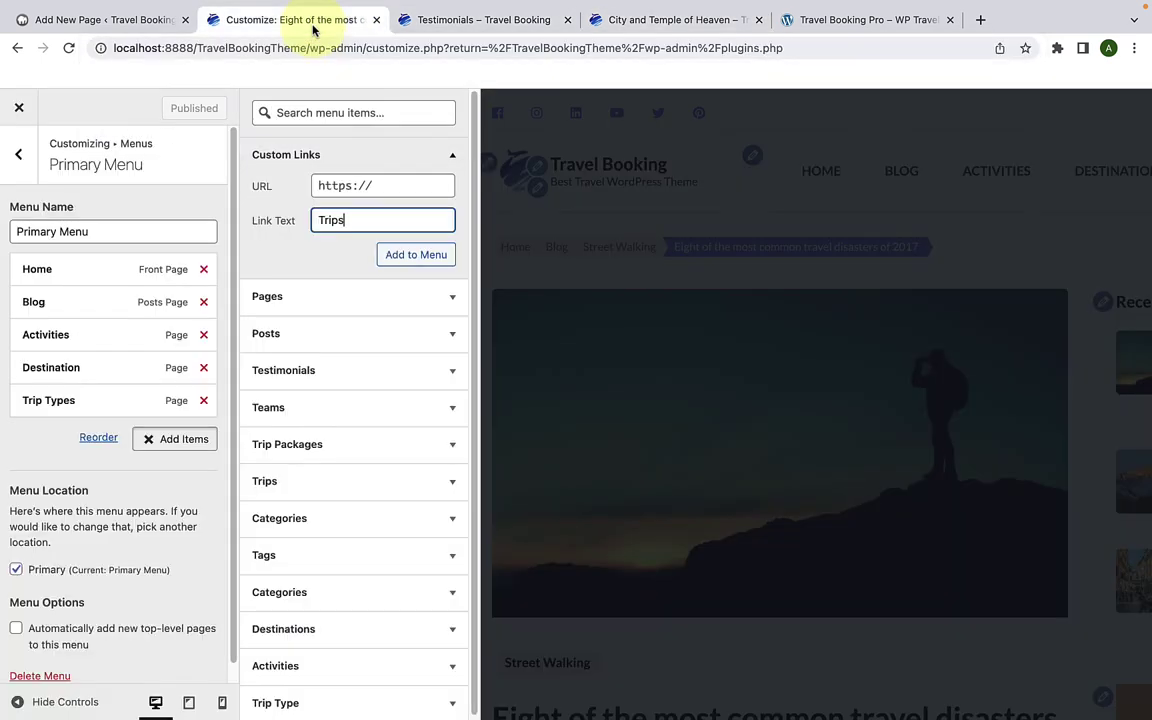
Step: Paste the trip listing address as the Trips link URL and add it to the menu
{"action": "right_click", "coordinate": [337, 186]}
{"action": "left_click", "coordinate": [376, 305]}
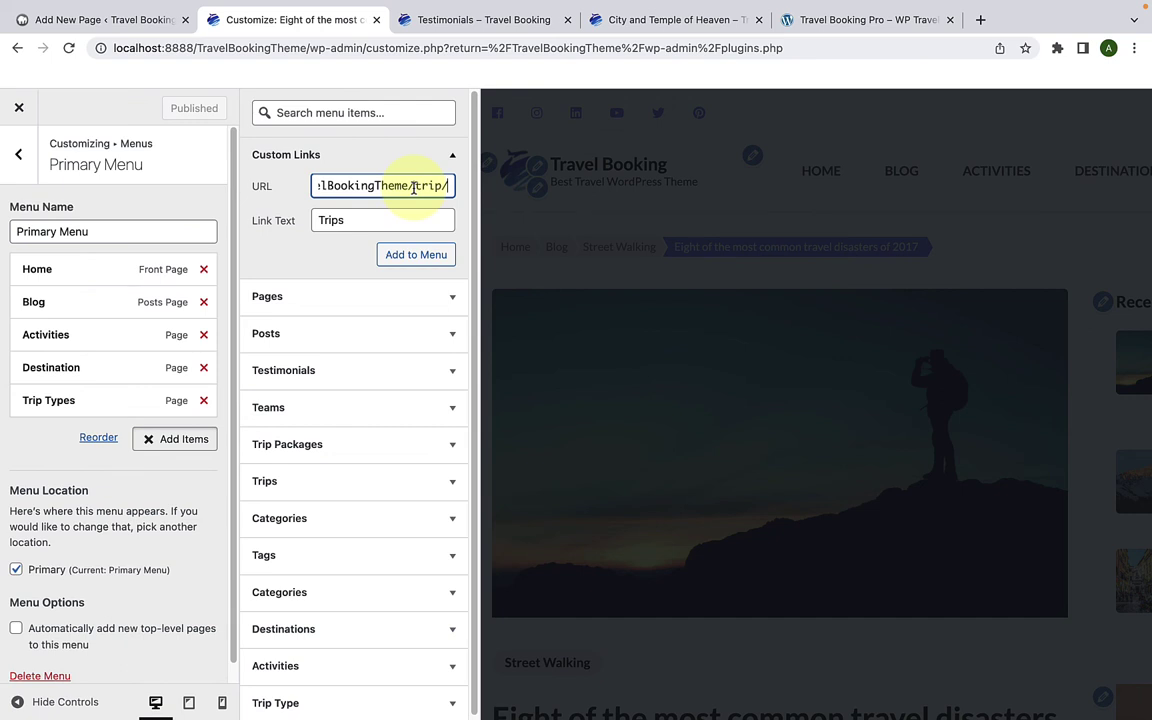
{"action": "left_click", "coordinate": [405, 256]}
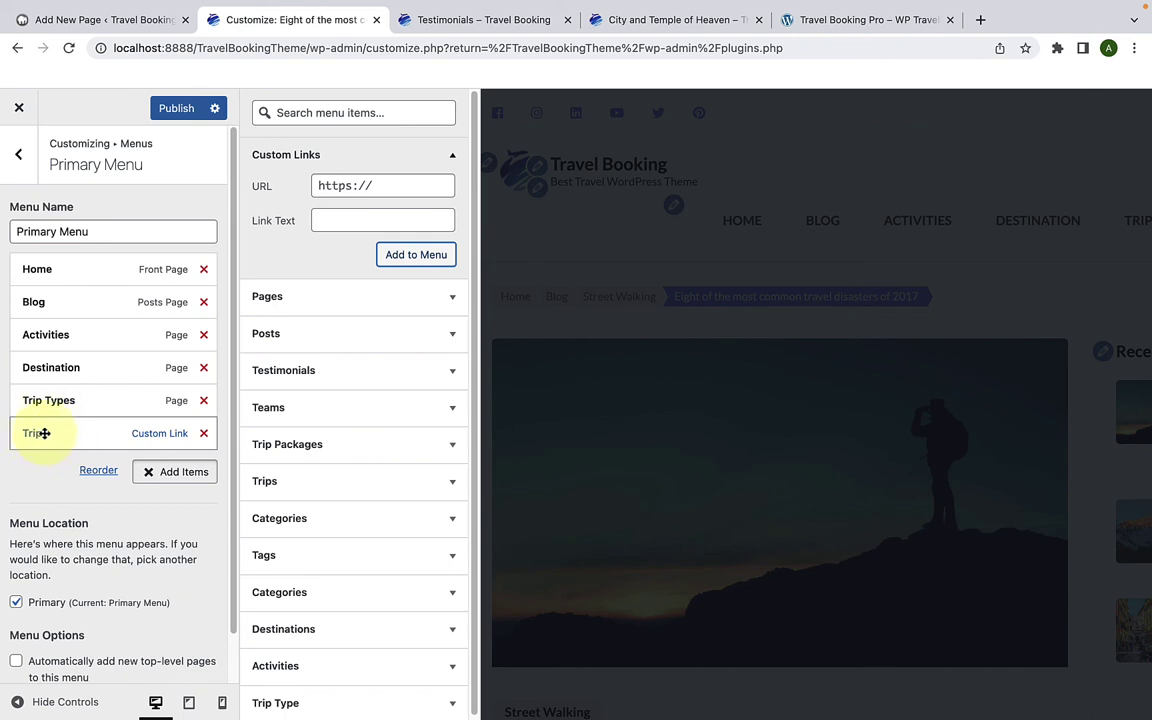
Step: Publish the Primary Menu with the new Trips item
{"action": "left_click", "coordinate": [44, 433]}
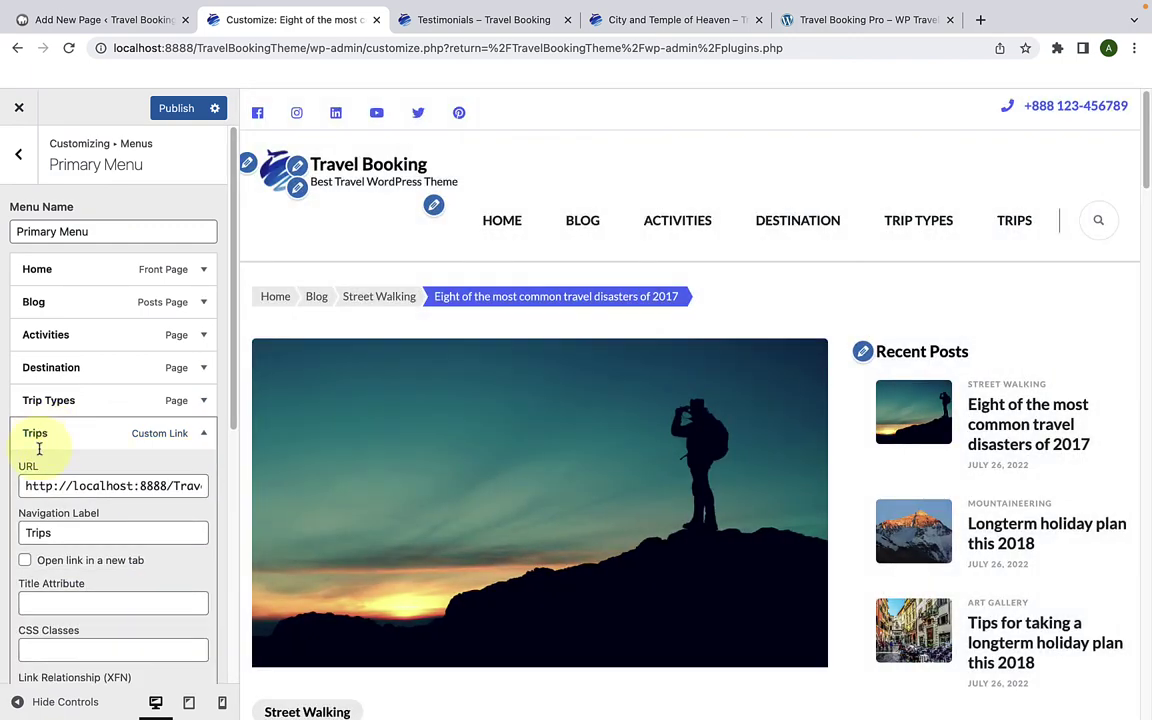
{"action": "left_click", "coordinate": [28, 533]}
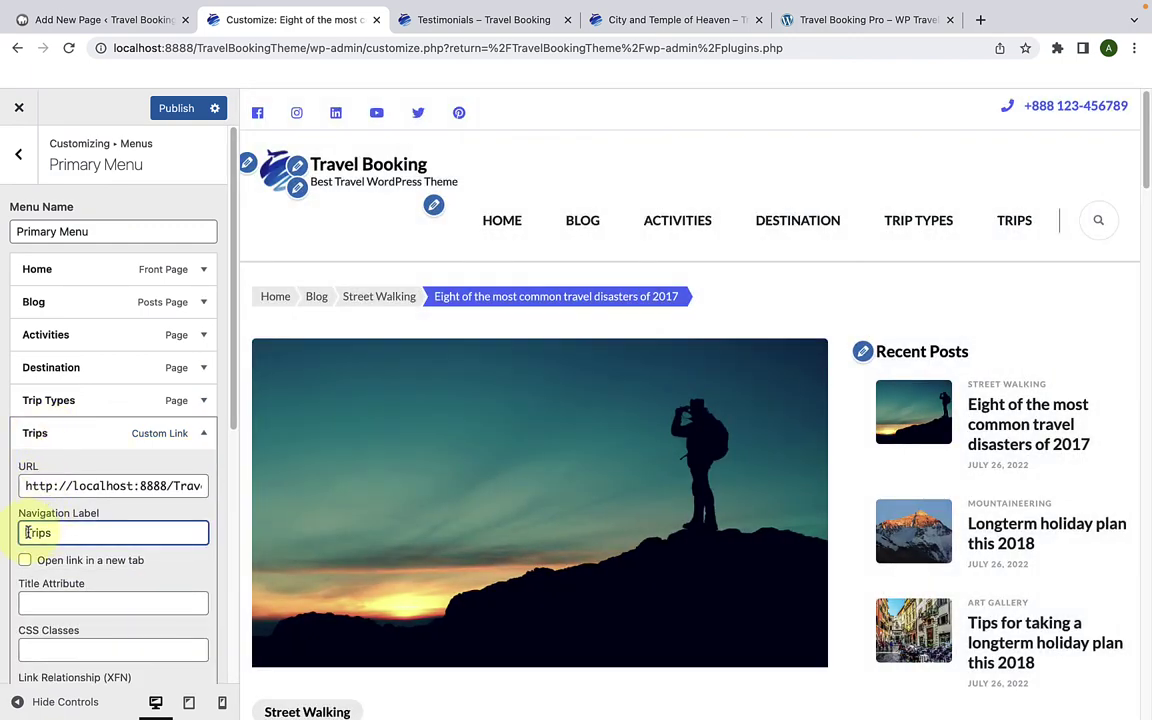
{"action": "left_click", "coordinate": [55, 434]}
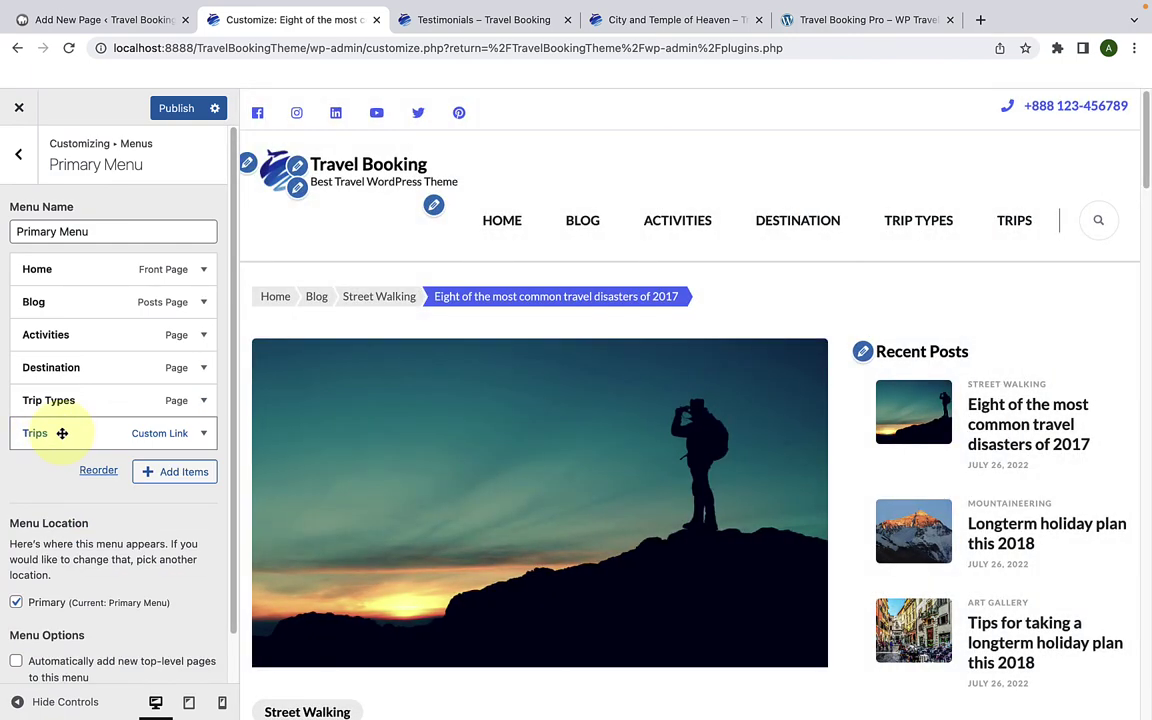
{"action": "left_click", "coordinate": [185, 109]}
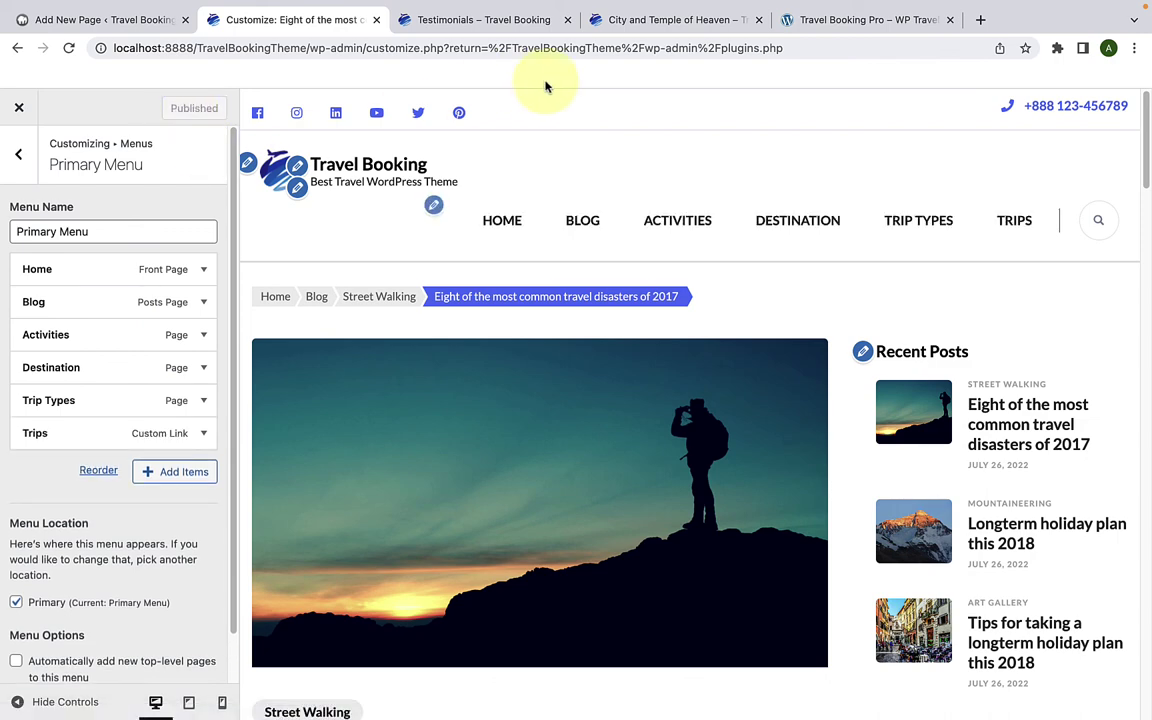
{"action": "left_click", "coordinate": [647, 20]}
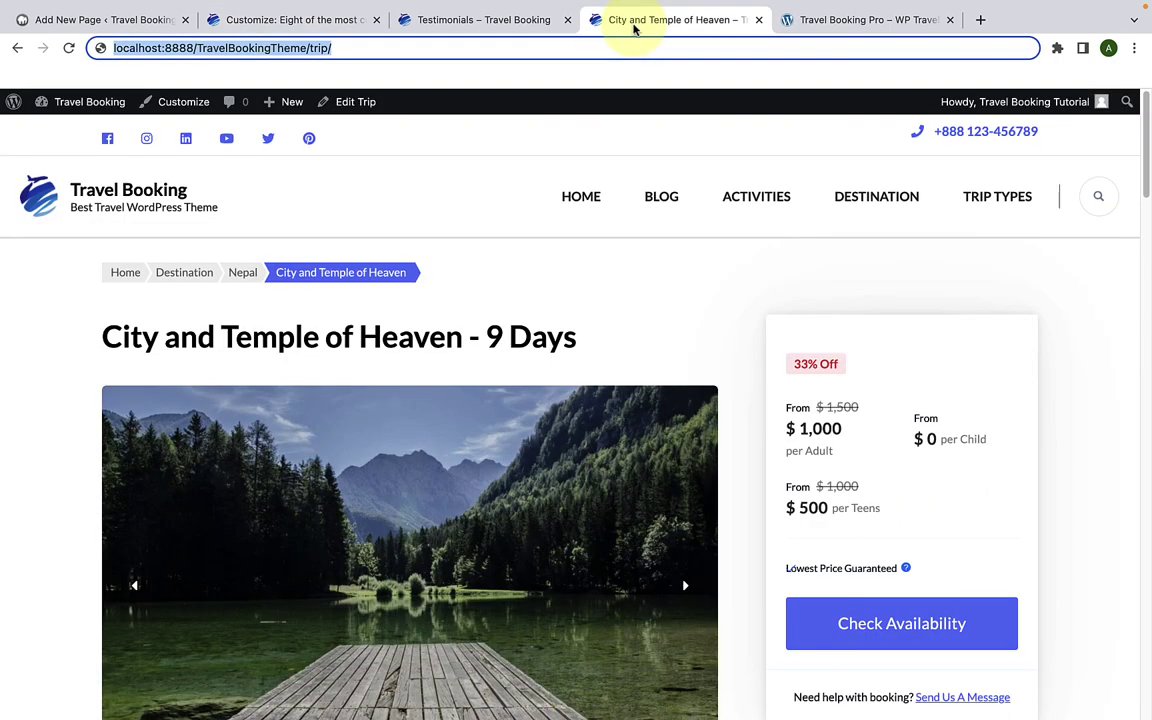
Step: Reload the trip page, follow the new TRIPS menu entry, and scroll through the Trips listing
{"action": "left_click", "coordinate": [69, 49]}
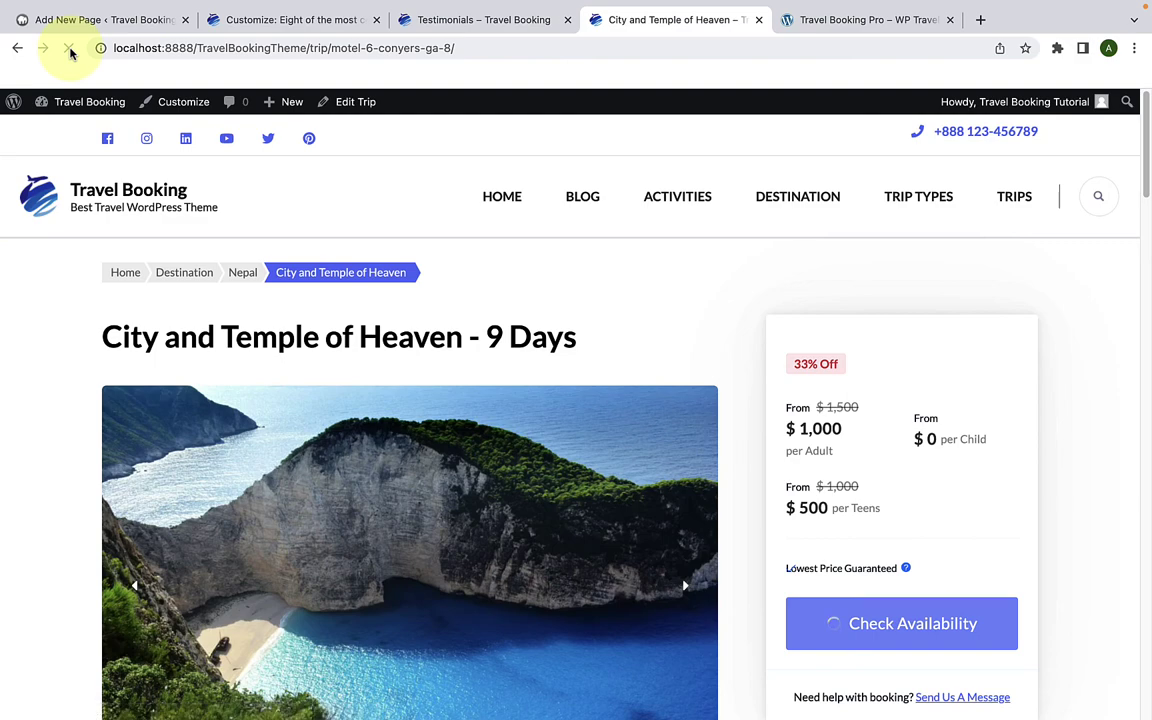
{"action": "left_click", "coordinate": [1000, 200]}
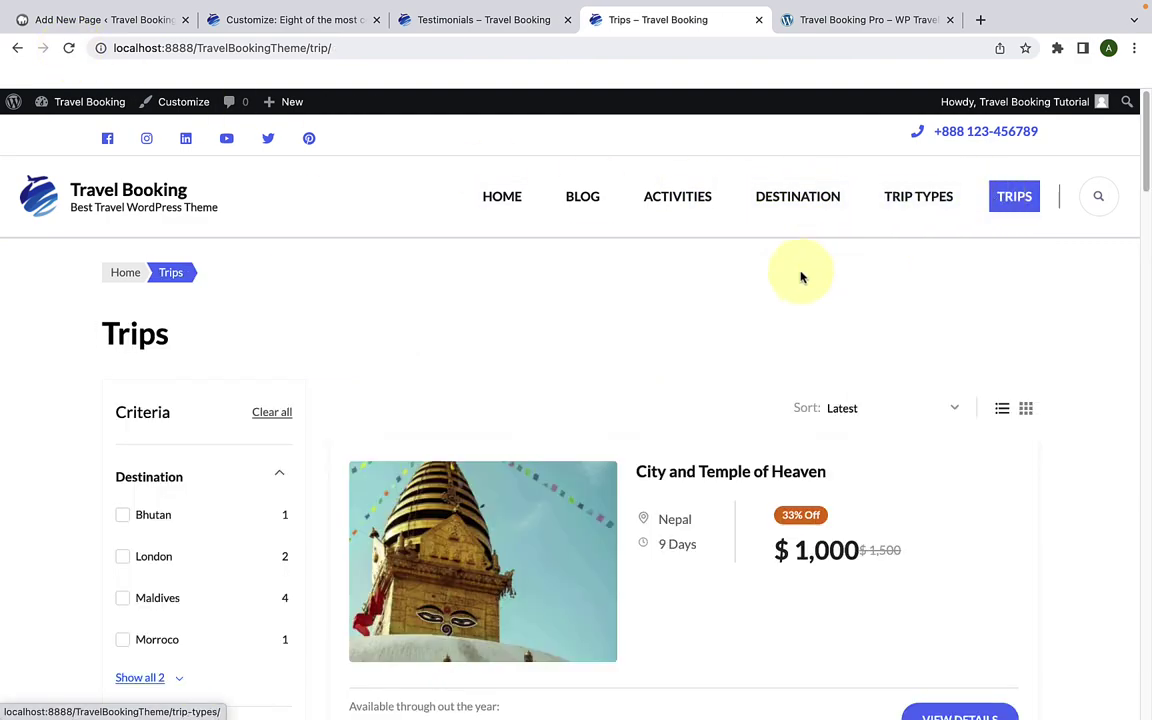
{"action": "scroll", "coordinate": [720, 327], "scroll_direction": "down", "scroll_amount": 10}
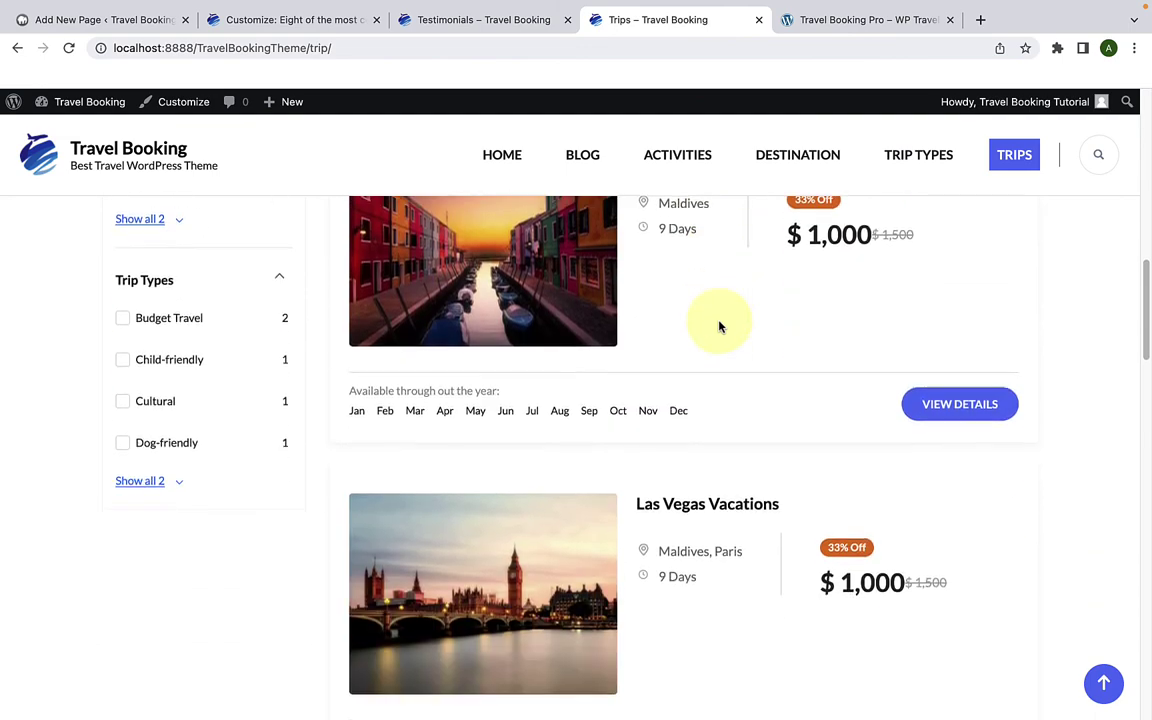
{"action": "scroll", "coordinate": [719, 327], "scroll_direction": "down", "scroll_amount": 20}
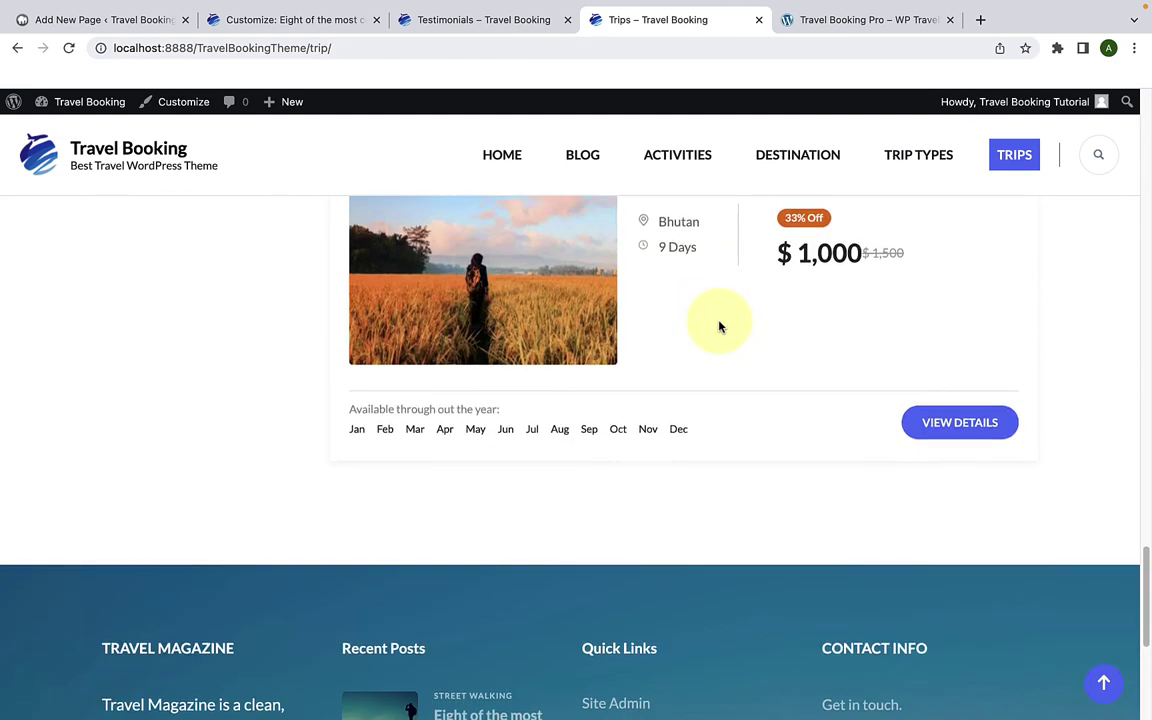
{"action": "scroll", "coordinate": [719, 327], "scroll_direction": "down", "scroll_amount": 4}
{"action": "scroll", "coordinate": [719, 327], "scroll_direction": "up", "scroll_amount": 10}
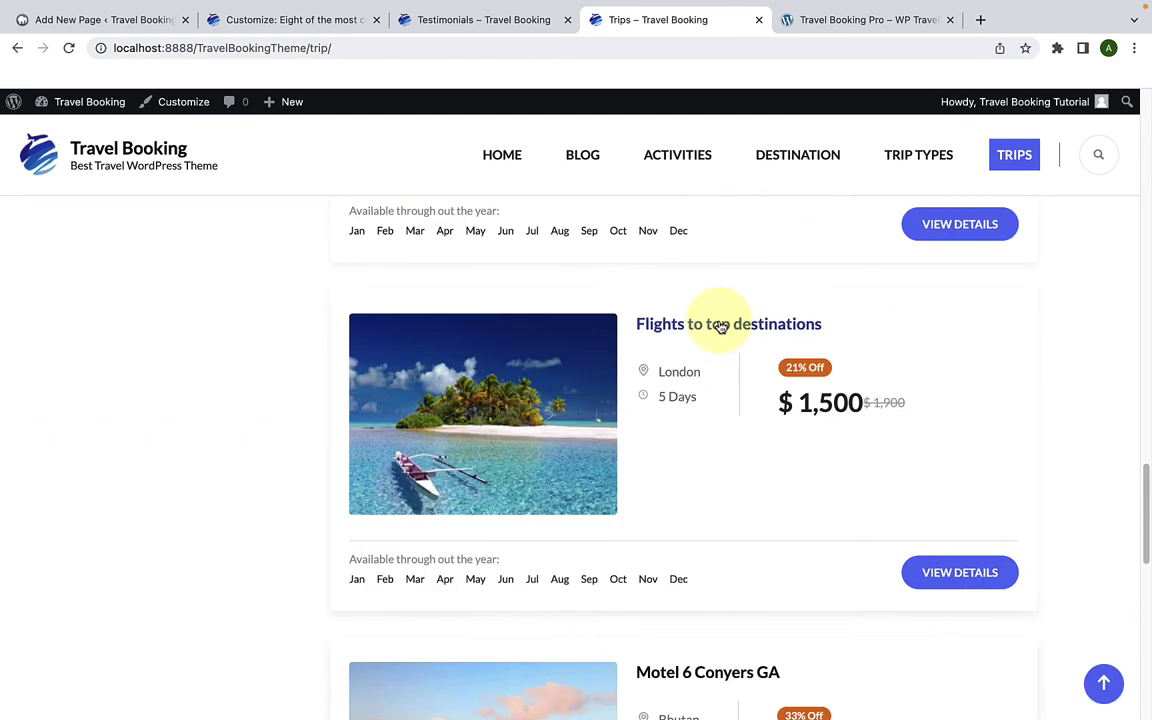
{"action": "scroll", "coordinate": [720, 327], "scroll_direction": "up", "scroll_amount": 10}
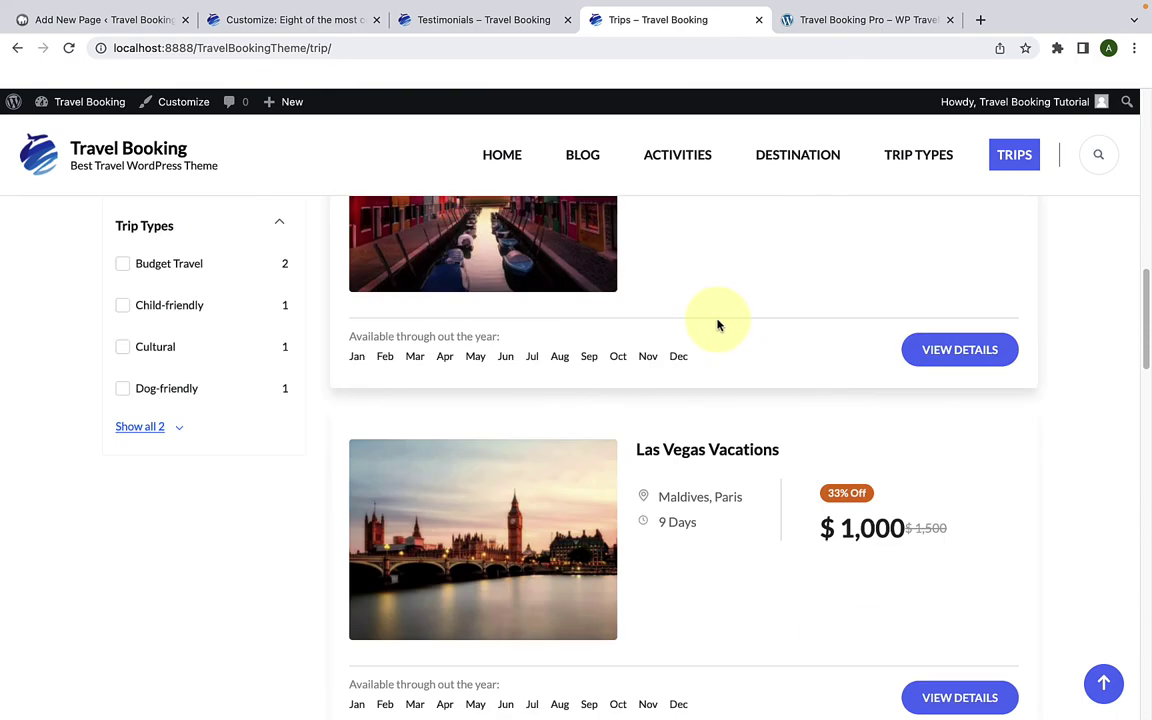
{"action": "scroll", "coordinate": [717, 325], "scroll_direction": "up", "scroll_amount": 3}
{"action": "scroll", "coordinate": [717, 325], "scroll_direction": "up", "scroll_amount": 3}
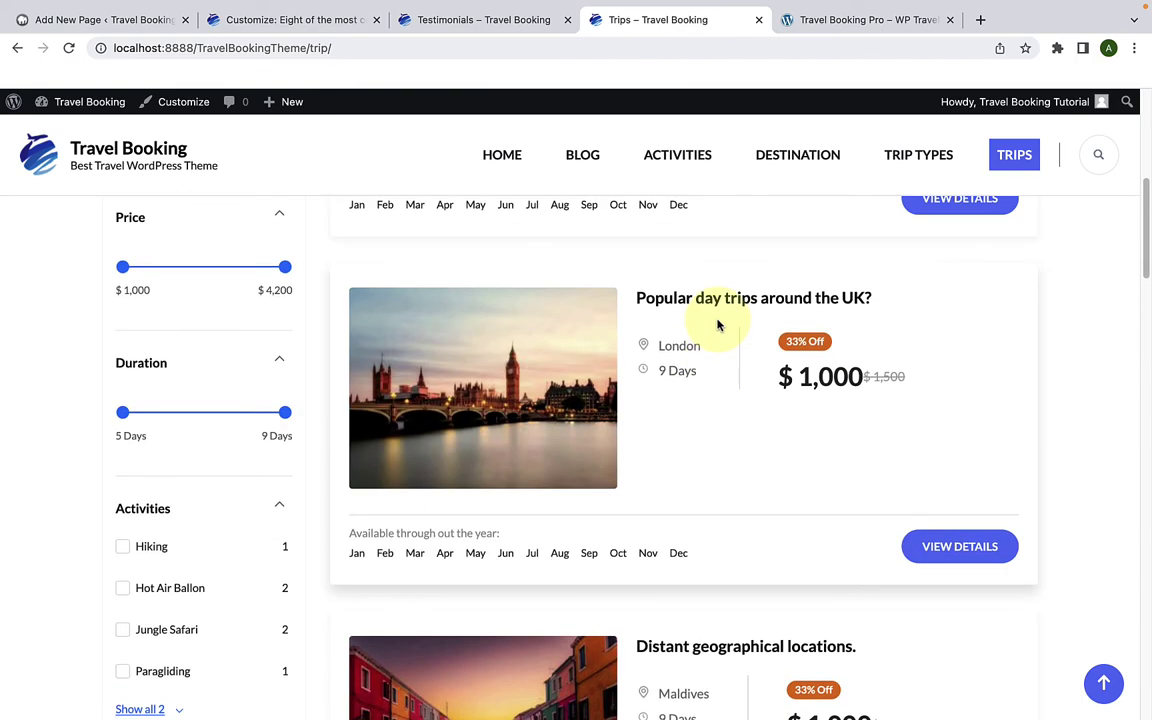
{"action": "scroll", "coordinate": [717, 325], "scroll_direction": "up", "scroll_amount": 5}
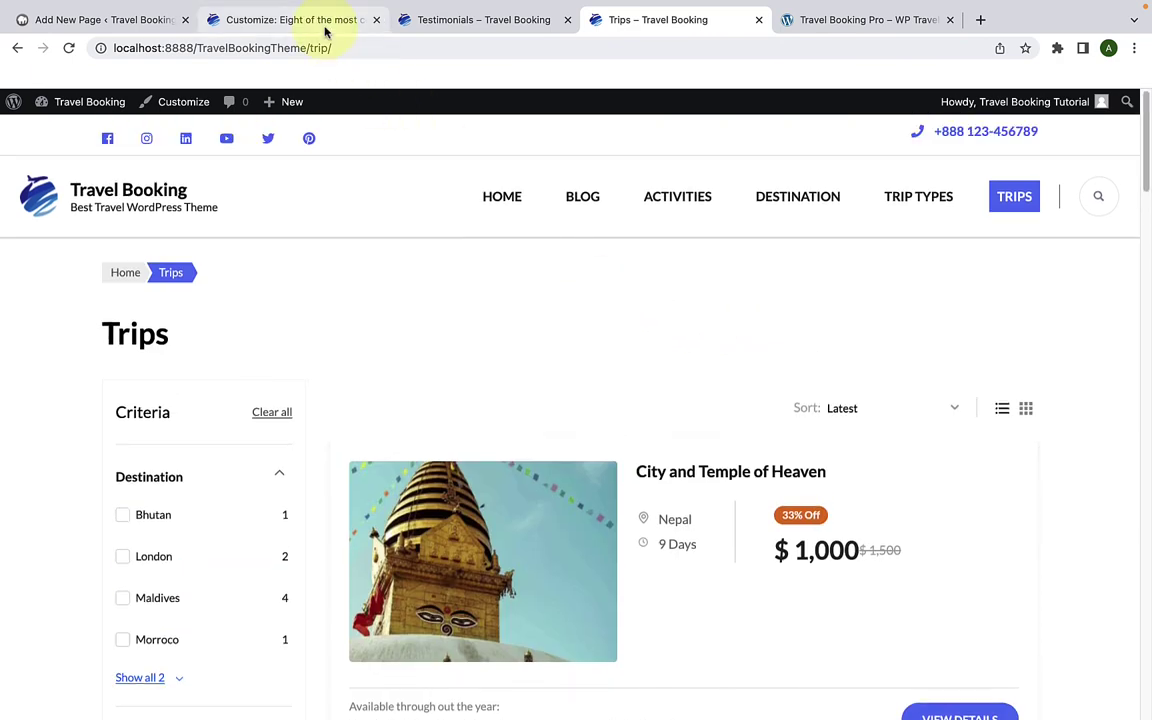
Step: Back out of the primary menu, glance at the Sidebar and Footer One–Four widget areas, and return to the main sections
{"action": "left_click", "coordinate": [290, 19]}
{"action": "left_click", "coordinate": [26, 168]}
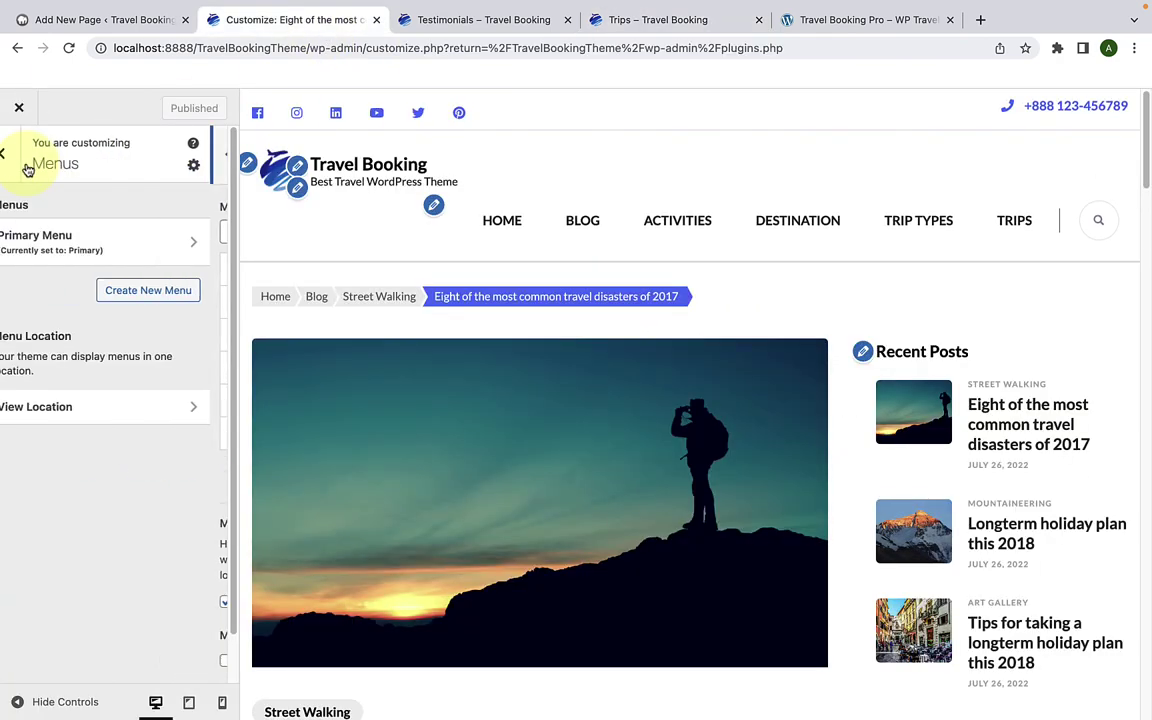
{"action": "left_click", "coordinate": [26, 168]}
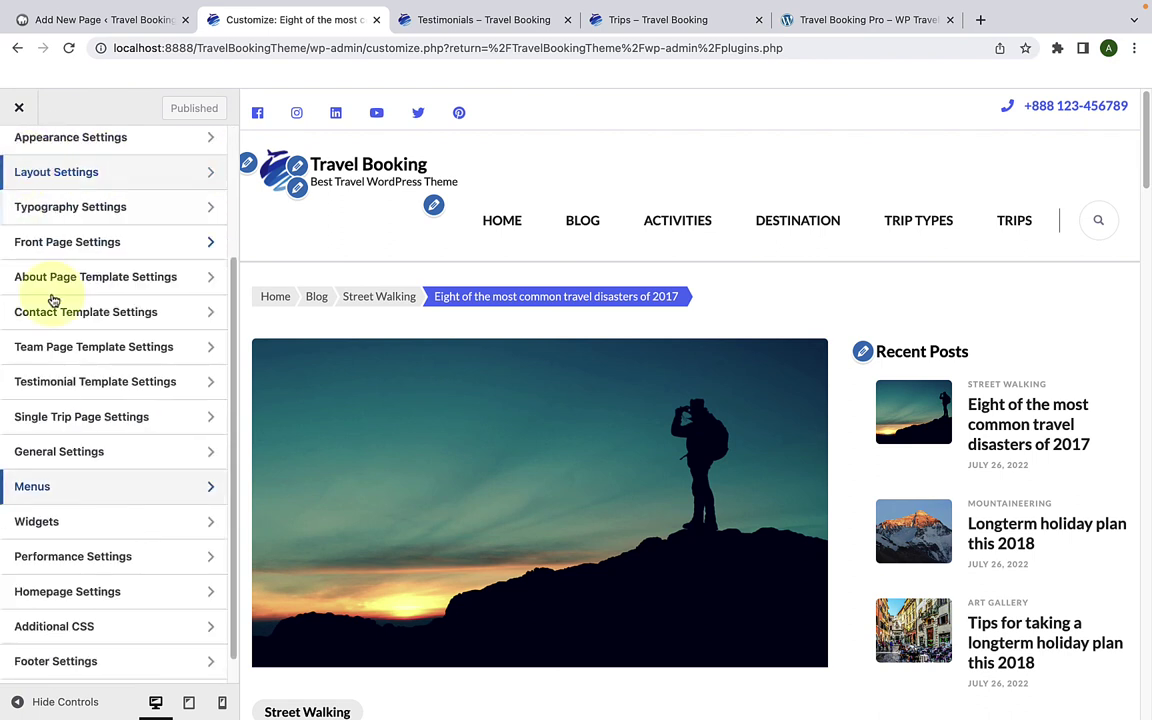
{"action": "left_click", "coordinate": [86, 520]}
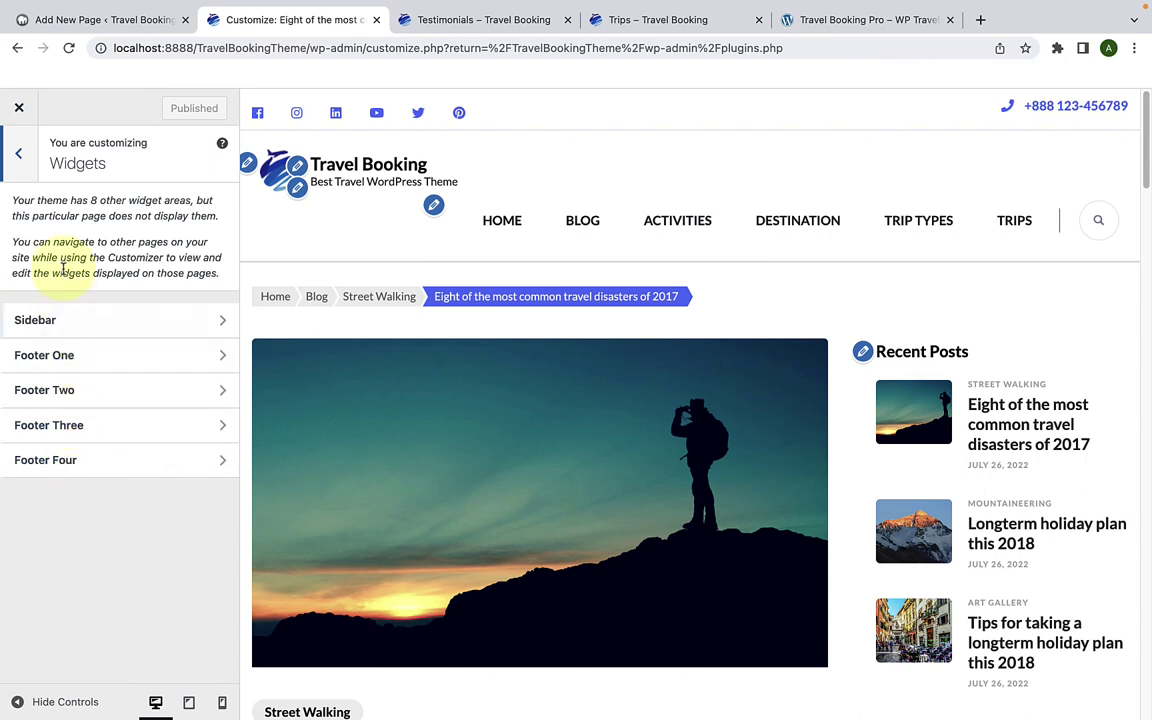
{"action": "left_click", "coordinate": [22, 158]}
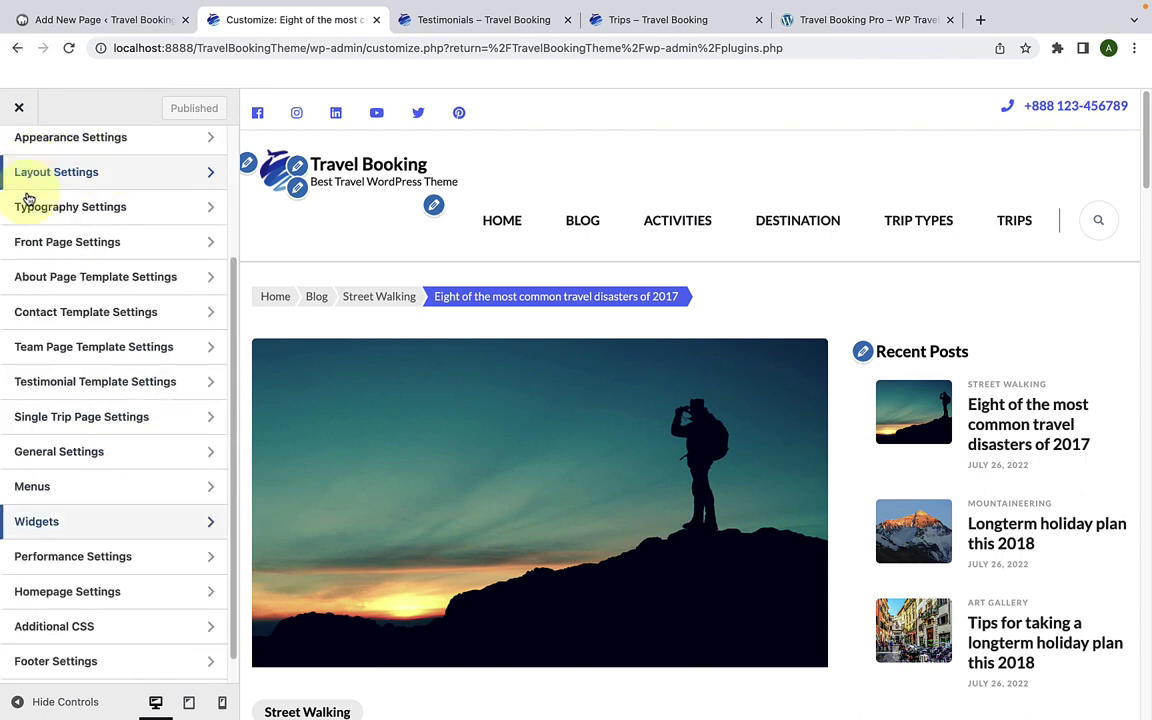
Step: Switch on Defer JavaScript and Remove ver parameters in Performance Settings and publish
{"action": "left_click", "coordinate": [86, 558]}
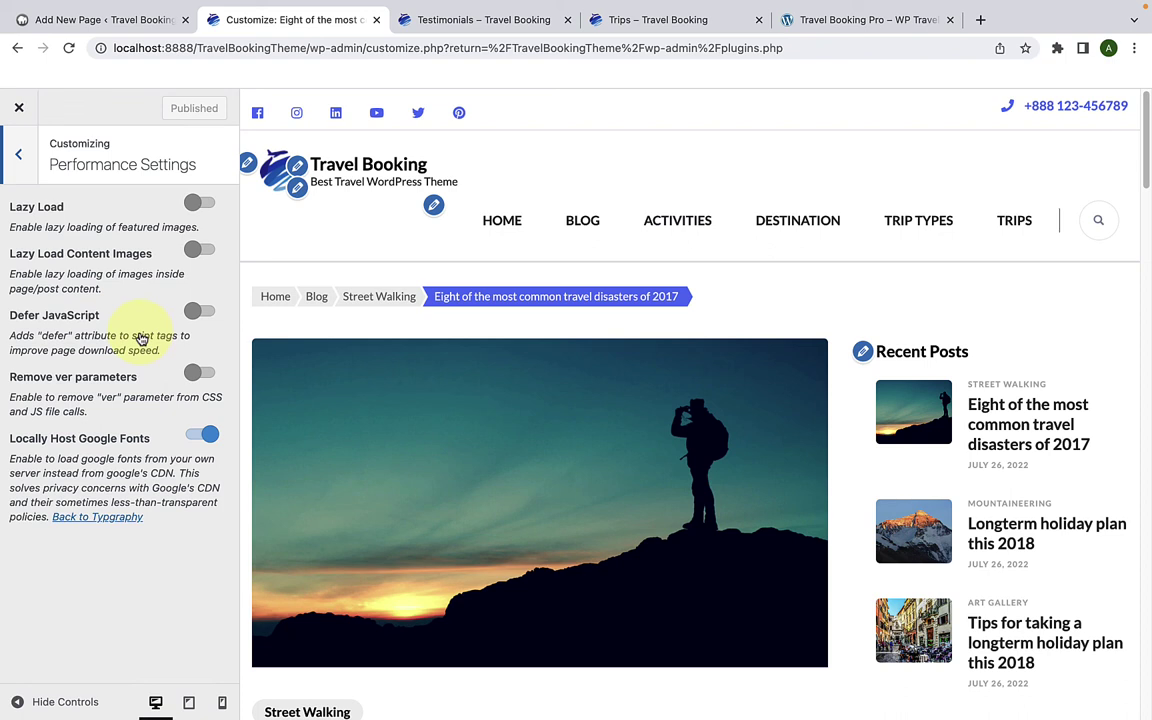
{"action": "left_click", "coordinate": [198, 312]}
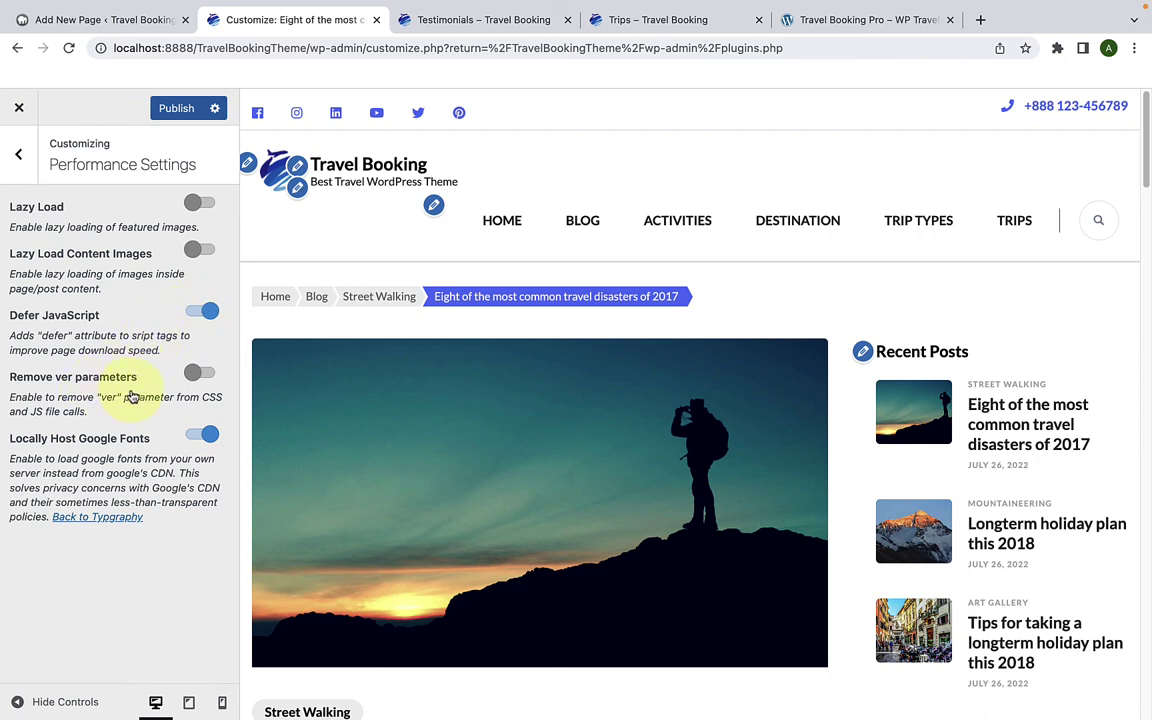
{"action": "left_click", "coordinate": [203, 376]}
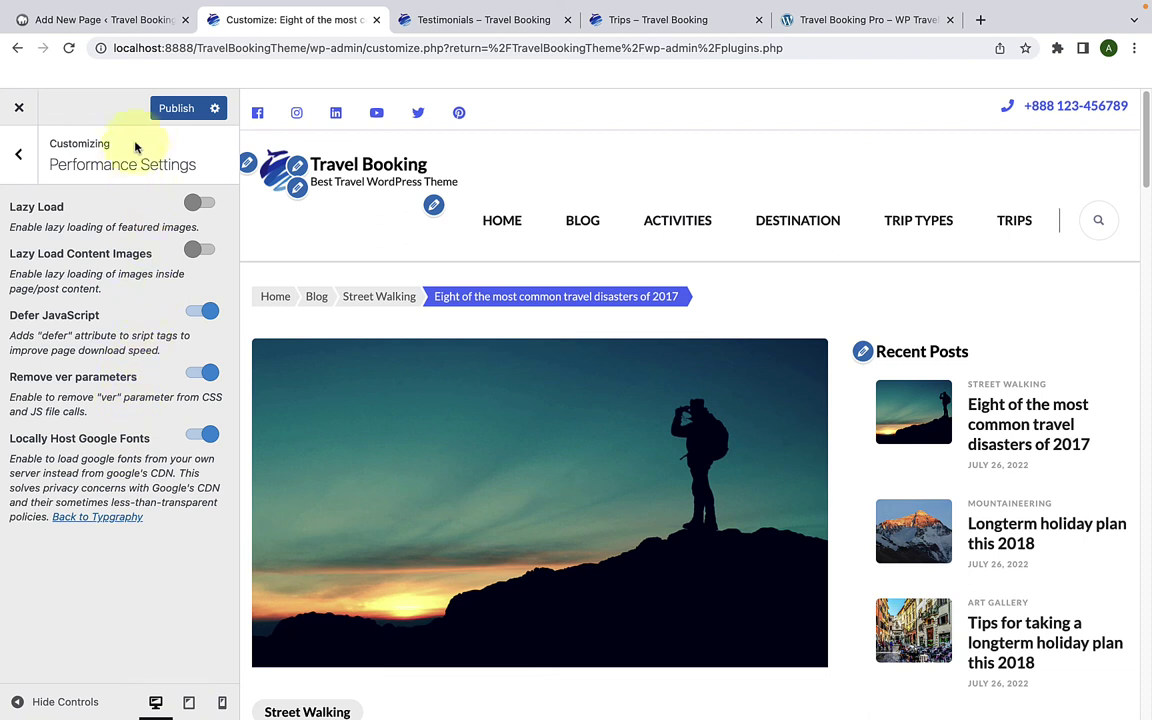
{"action": "left_click", "coordinate": [160, 113]}
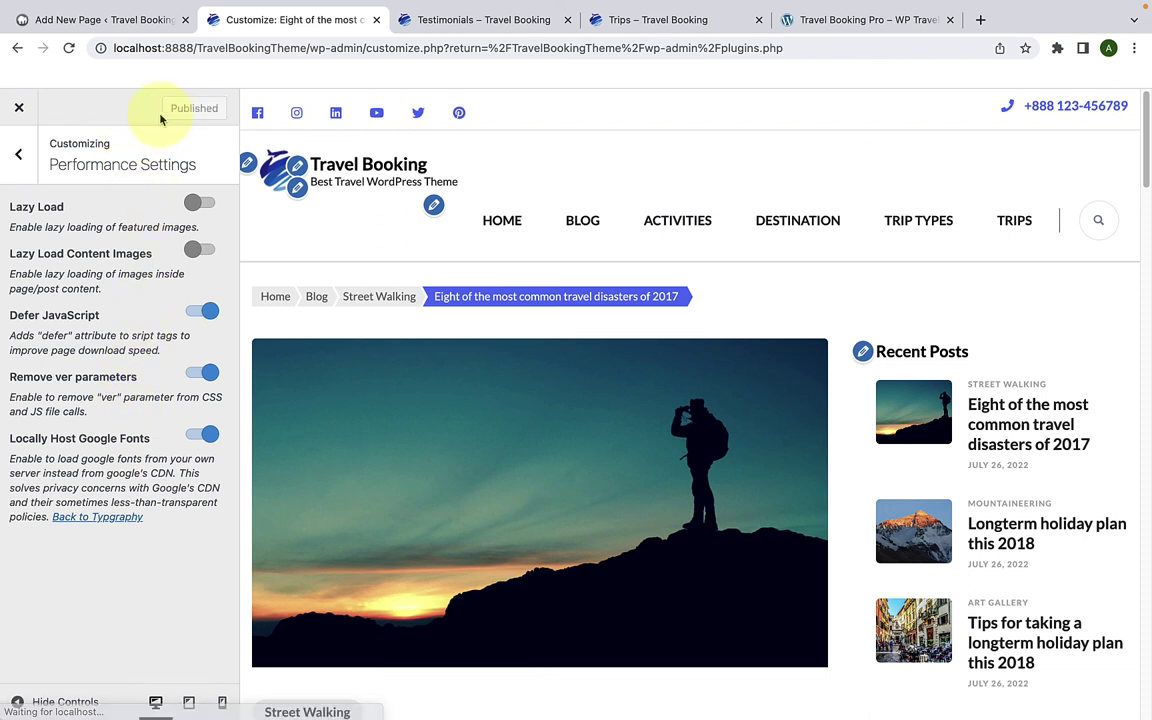
Step: Look over the Homepage Settings and Additional CSS sections, then return to the main section list
{"action": "left_click", "coordinate": [5, 172]}
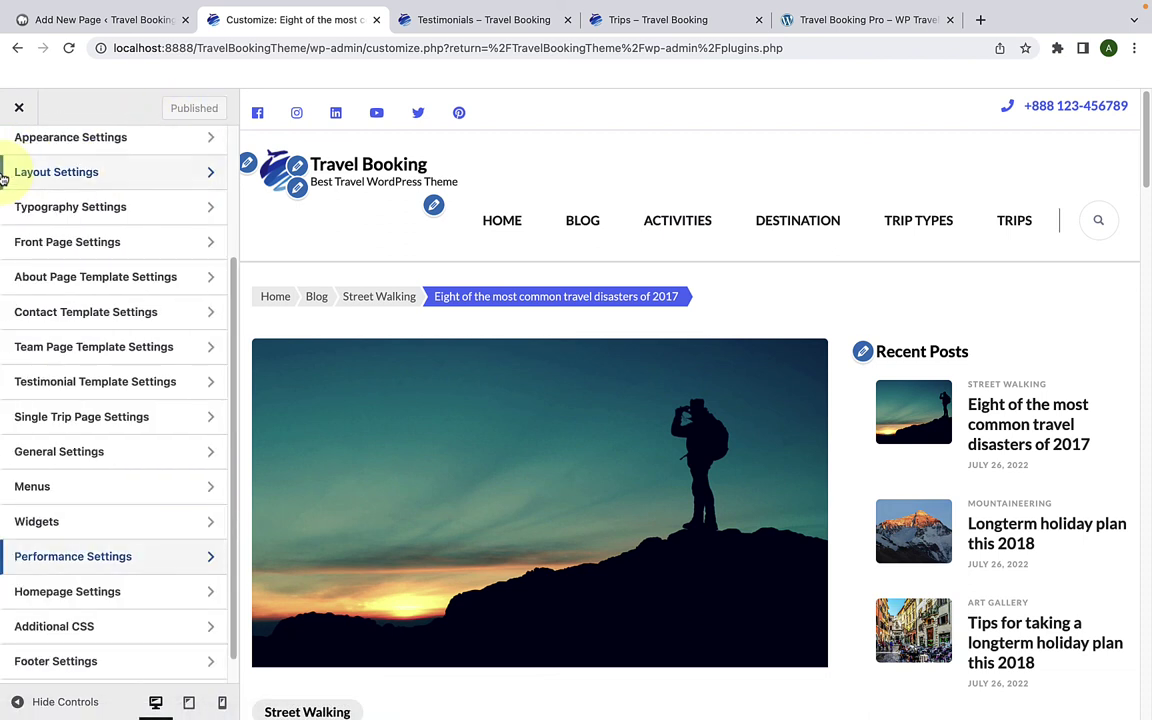
{"action": "scroll", "coordinate": [70, 591], "scroll_direction": "down", "scroll_amount": 1}
{"action": "scroll", "coordinate": [70, 591], "scroll_direction": "down", "scroll_amount": 1}
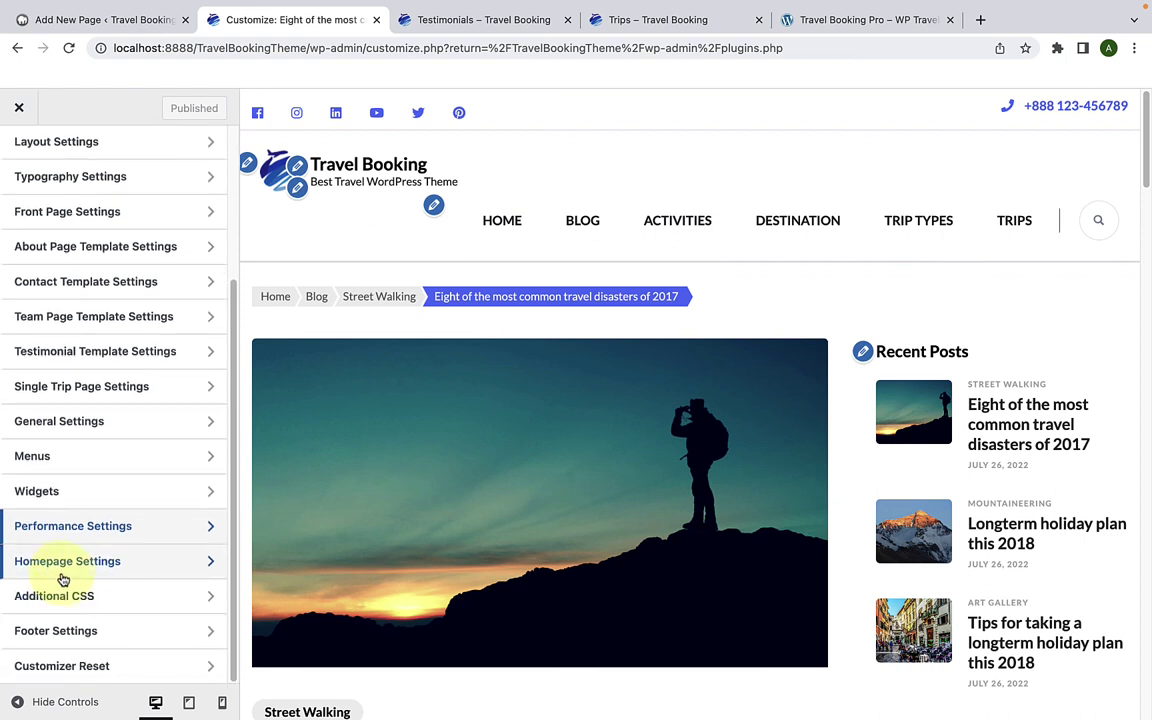
{"action": "left_click", "coordinate": [73, 576]}
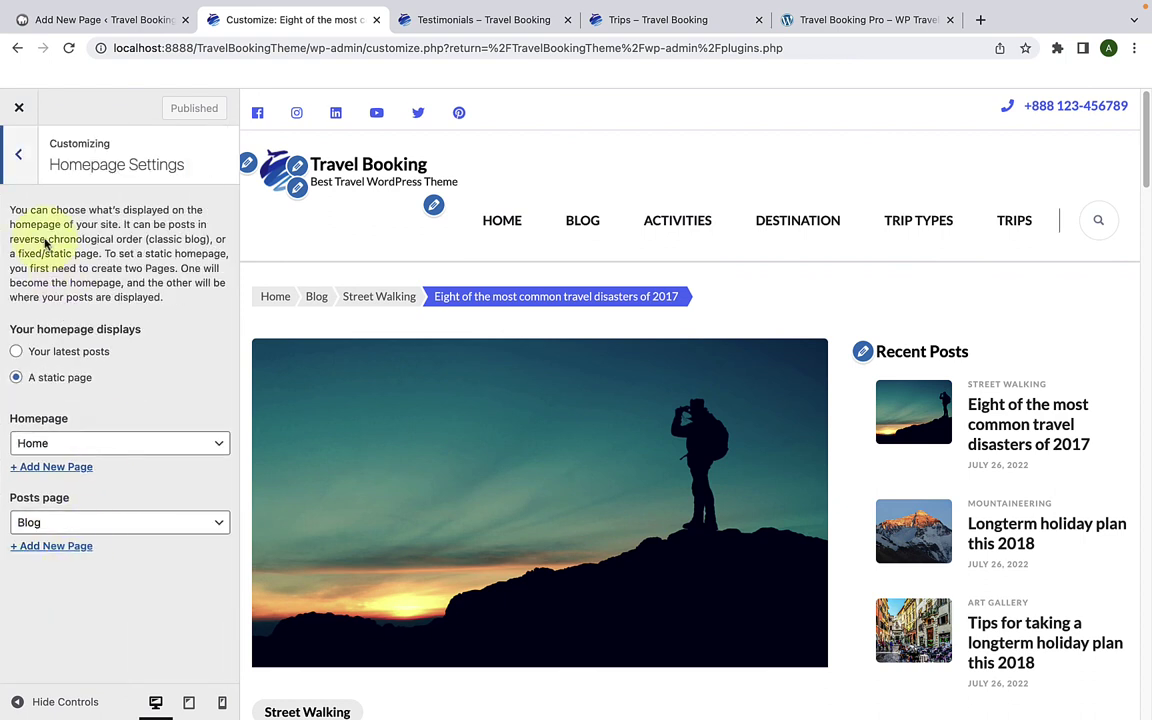
{"action": "left_click", "coordinate": [12, 150]}
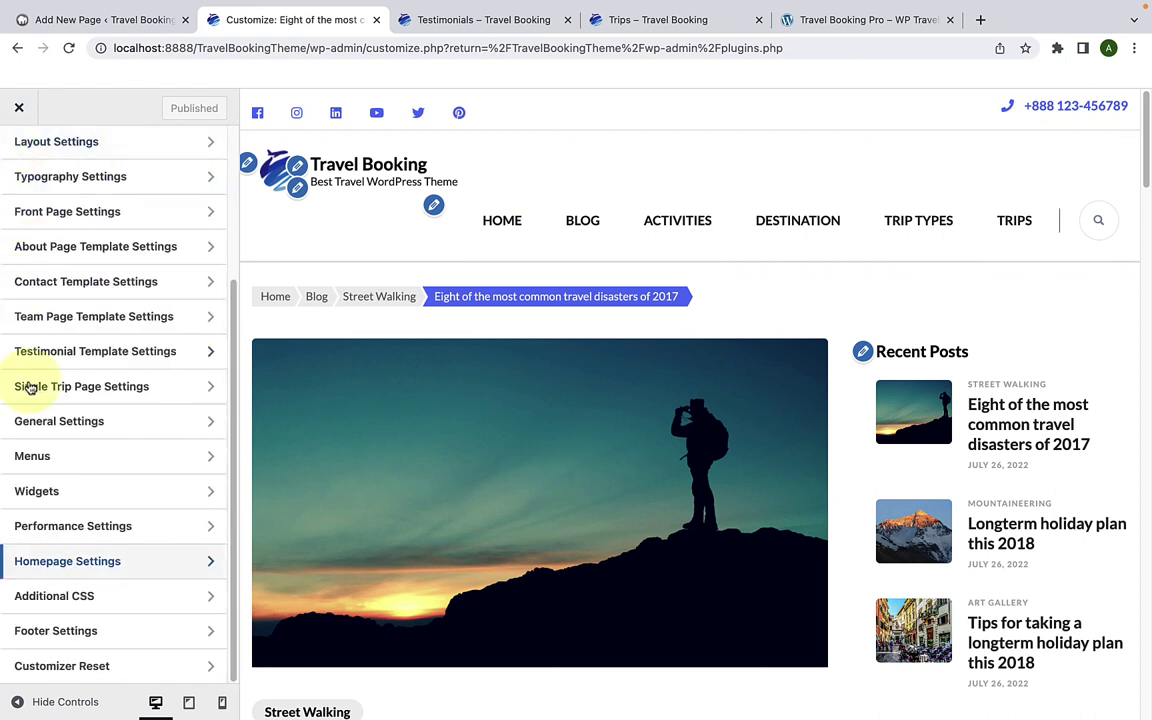
{"action": "left_click", "coordinate": [68, 596]}
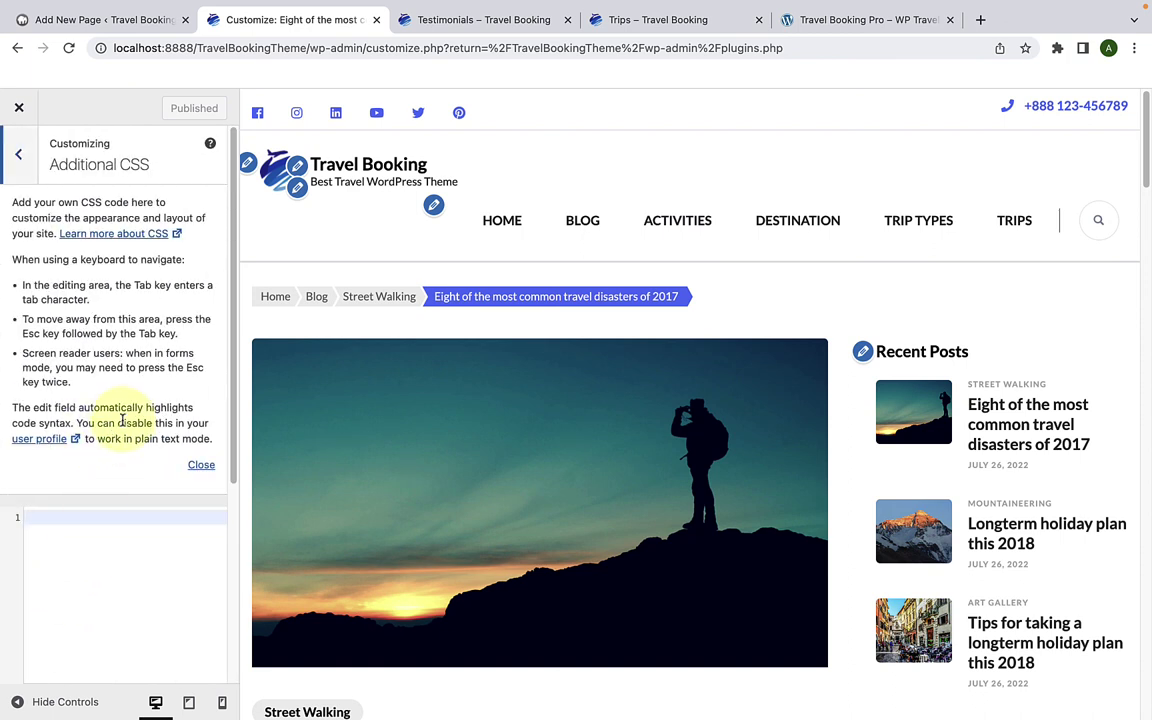
{"action": "left_click", "coordinate": [18, 154]}
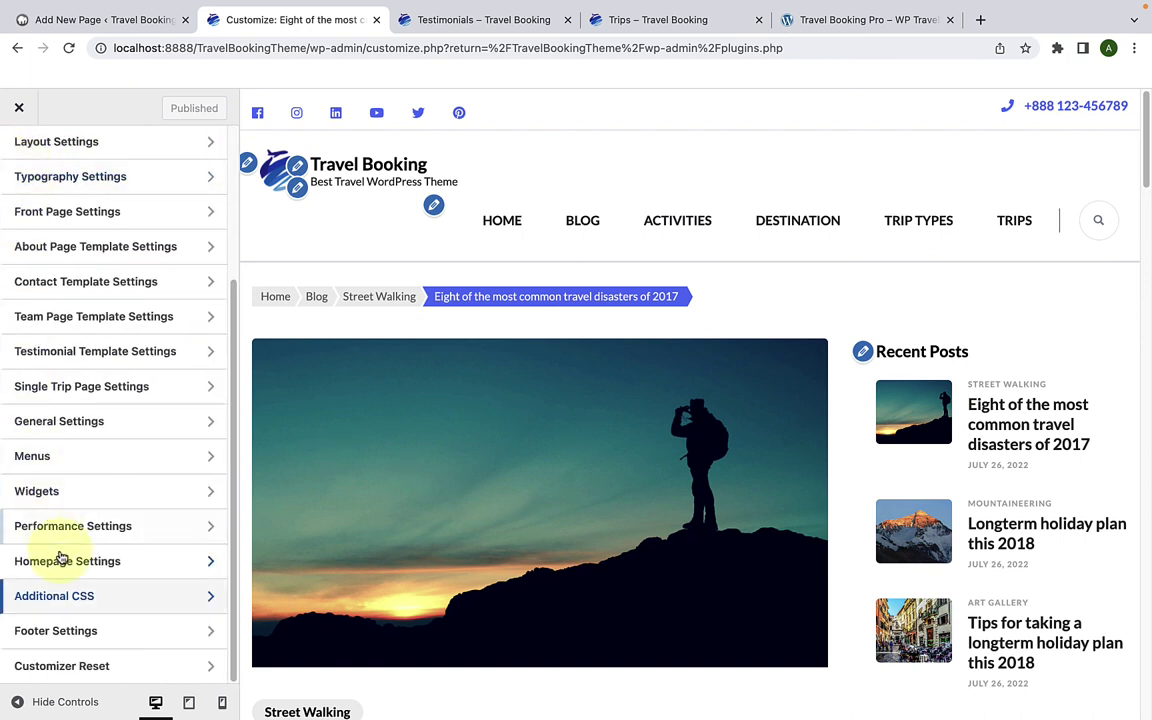
Step: In Footer Settings, turn on Hide WordPress Link and Hide Author Link
{"action": "left_click", "coordinate": [68, 633]}
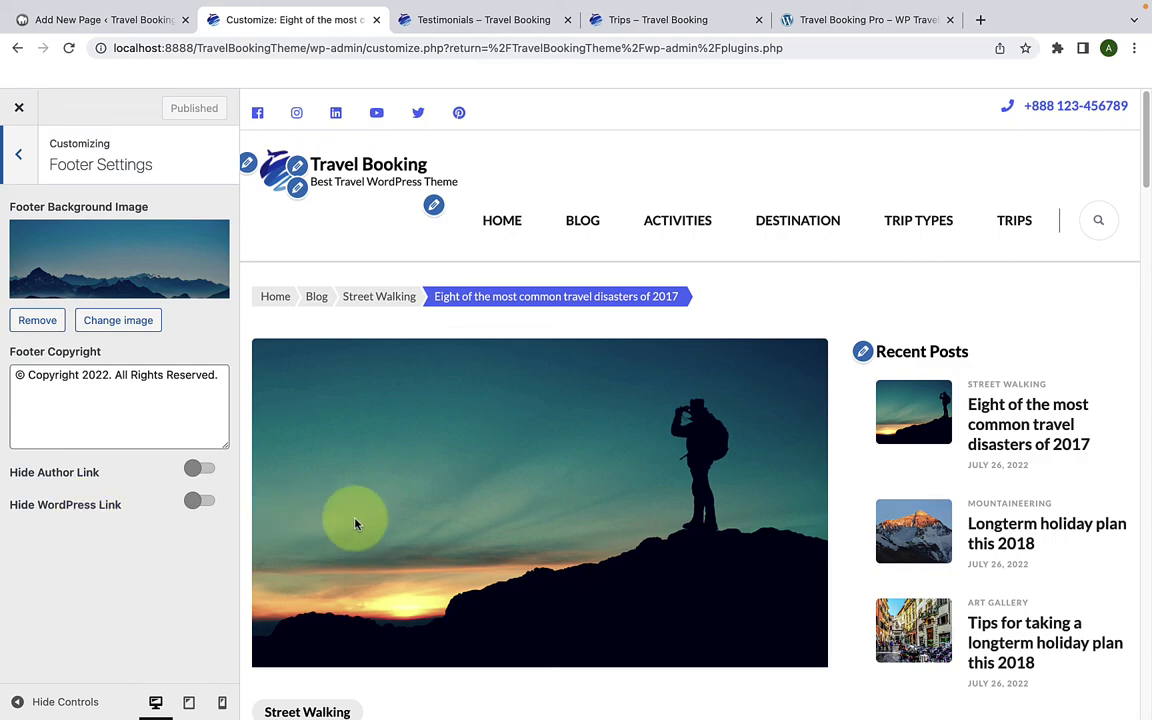
{"action": "scroll", "coordinate": [358, 518], "scroll_direction": "down", "scroll_amount": 15}
{"action": "scroll", "coordinate": [359, 517], "scroll_direction": "down", "scroll_amount": 10}
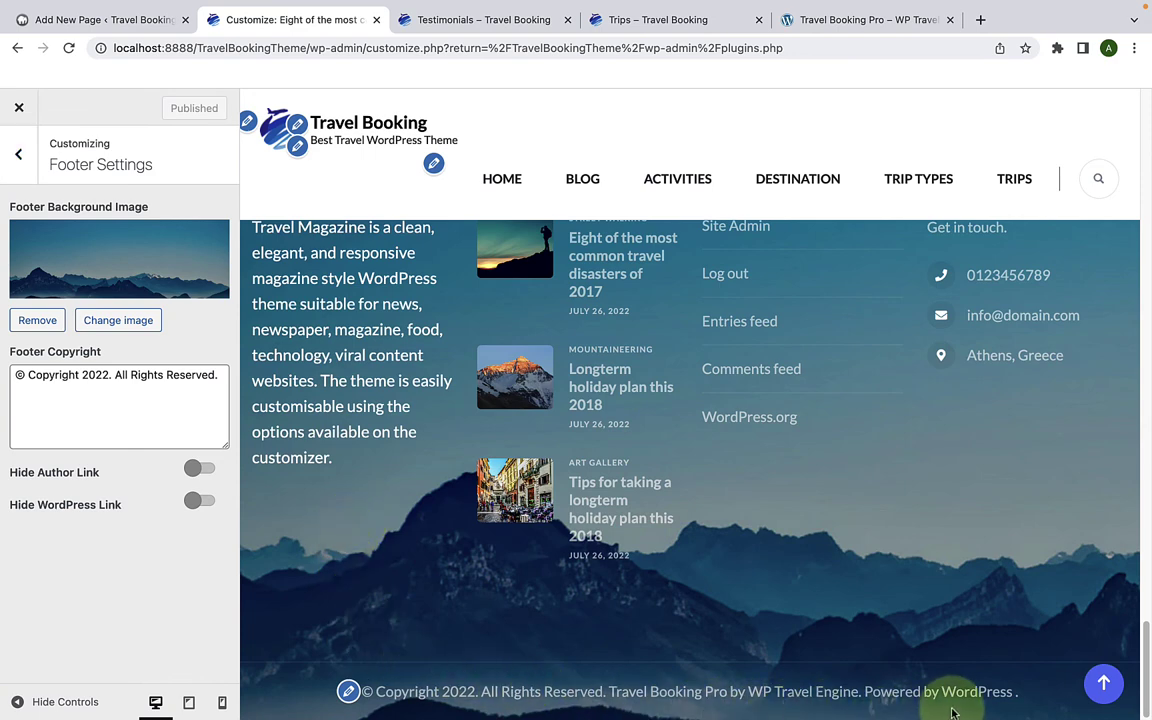
{"action": "left_click", "coordinate": [200, 500]}
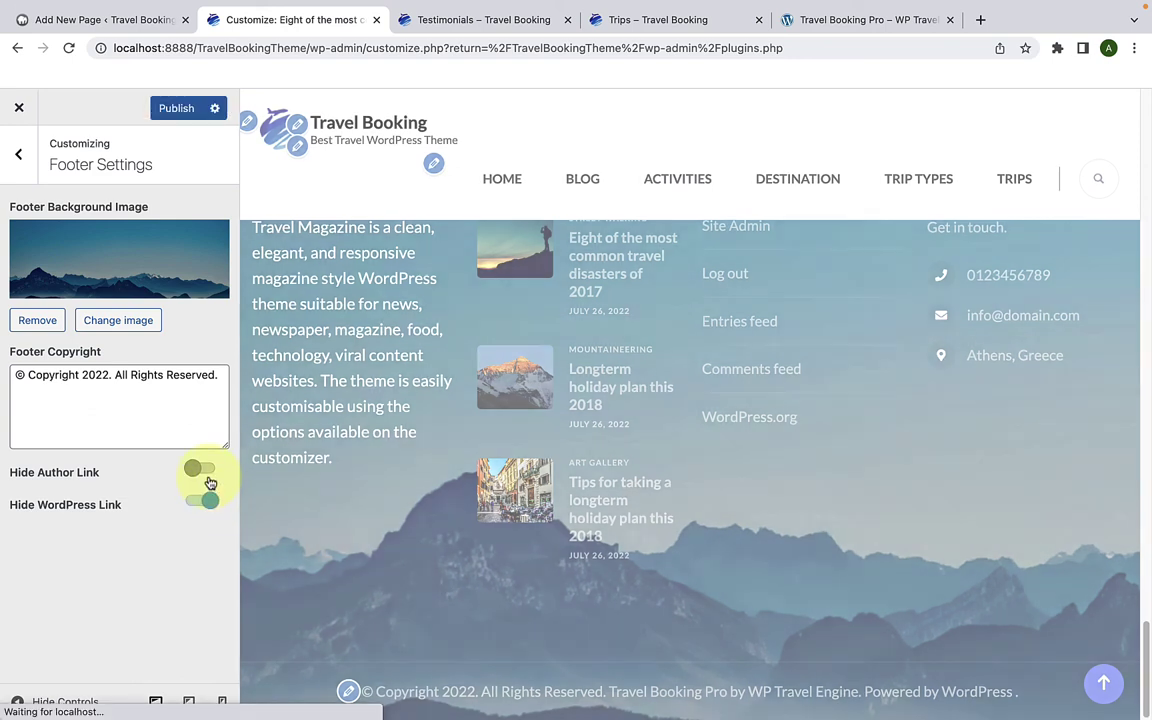
{"action": "left_click", "coordinate": [209, 474]}
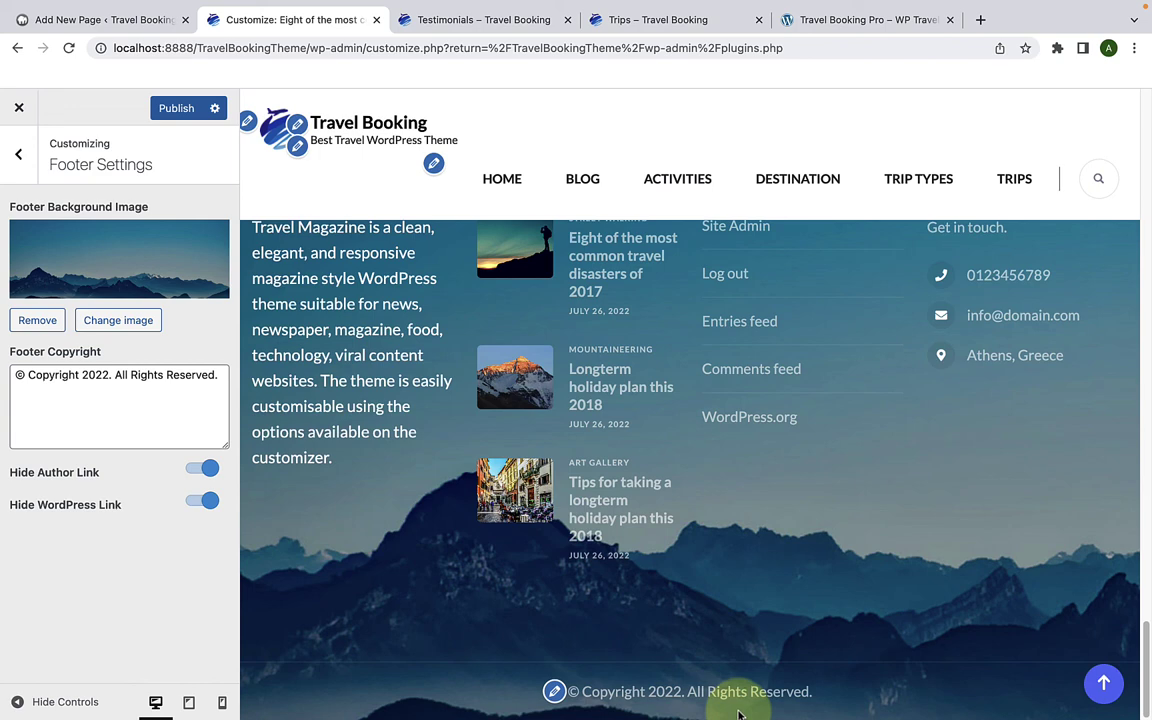
Step: Change the footer copyright to '© Copyright 2022 Travel Booking . All Rights Reserved.'
{"action": "left_click", "coordinate": [100, 372]}
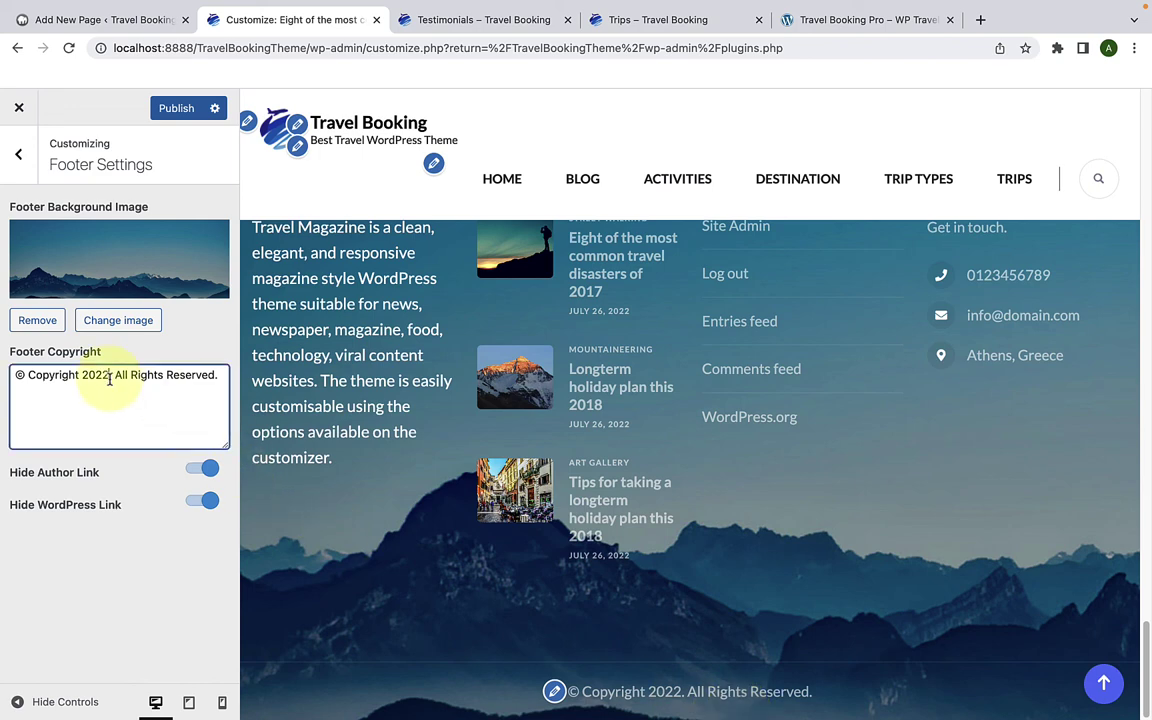
{"action": "left_click", "coordinate": [123, 386]}
{"action": "key", "text": "BackSpace"}
{"action": "type", "text": "|"}
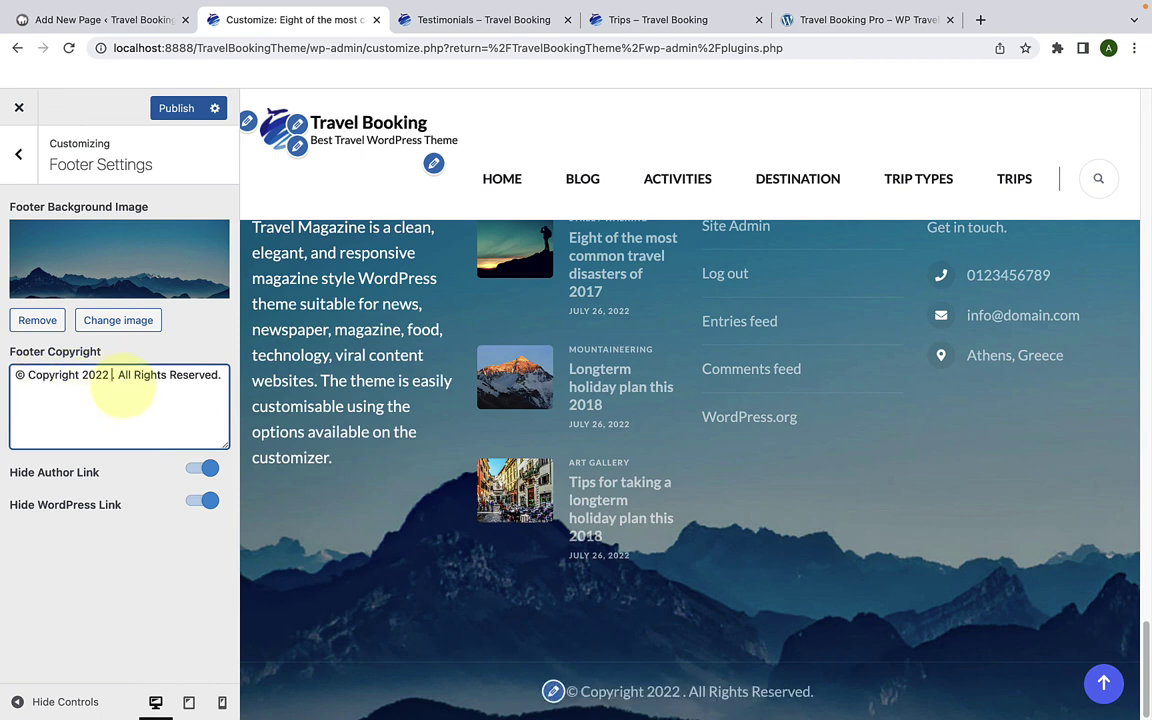
{"action": "type", "text": "Travel Booking"}
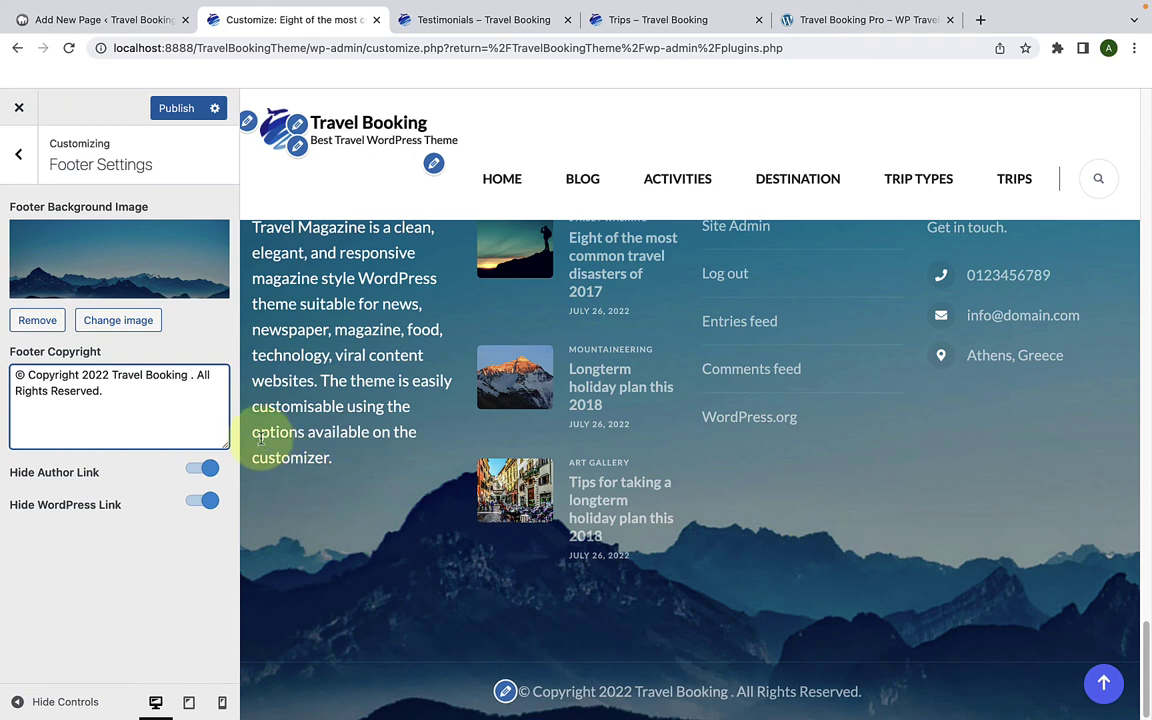
{"action": "left_click", "coordinate": [18, 154]}
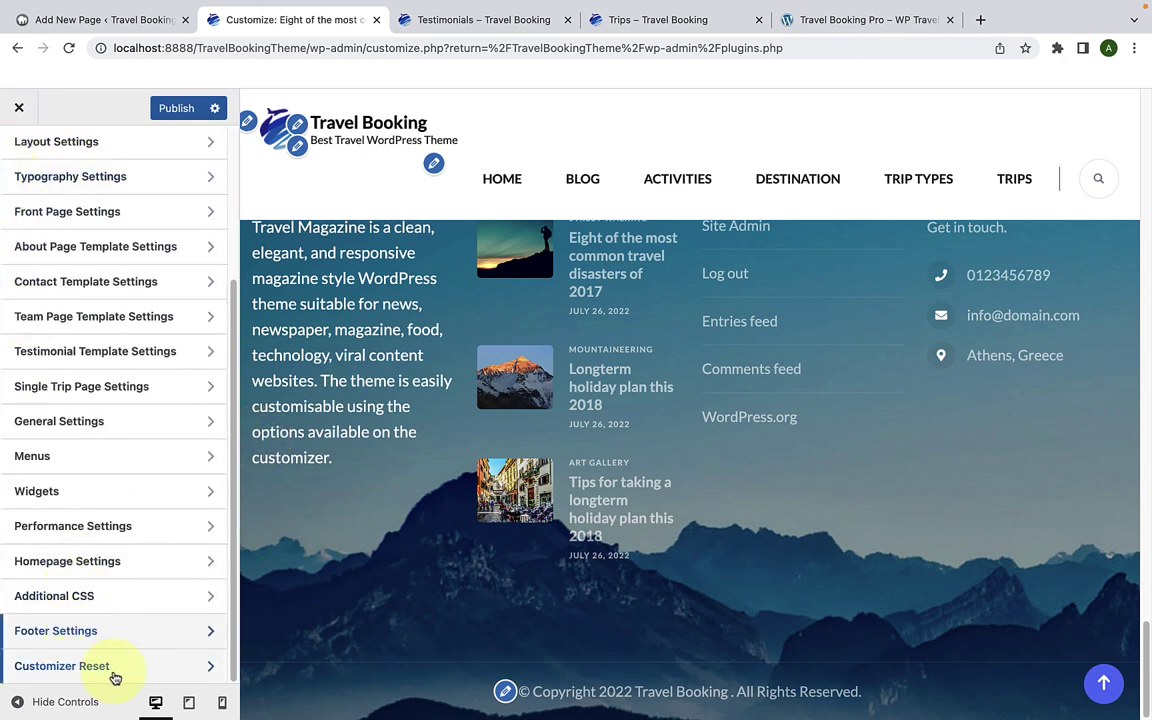
{"action": "left_click", "coordinate": [62, 666]}
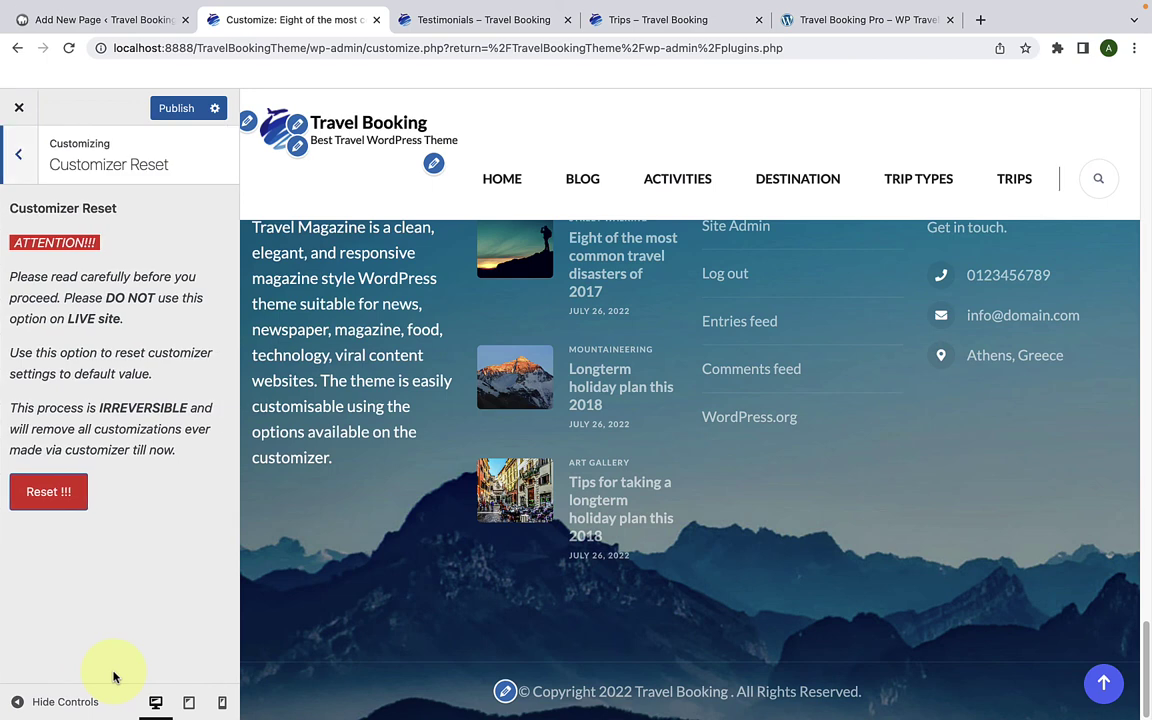
{"action": "left_click", "coordinate": [72, 499]}
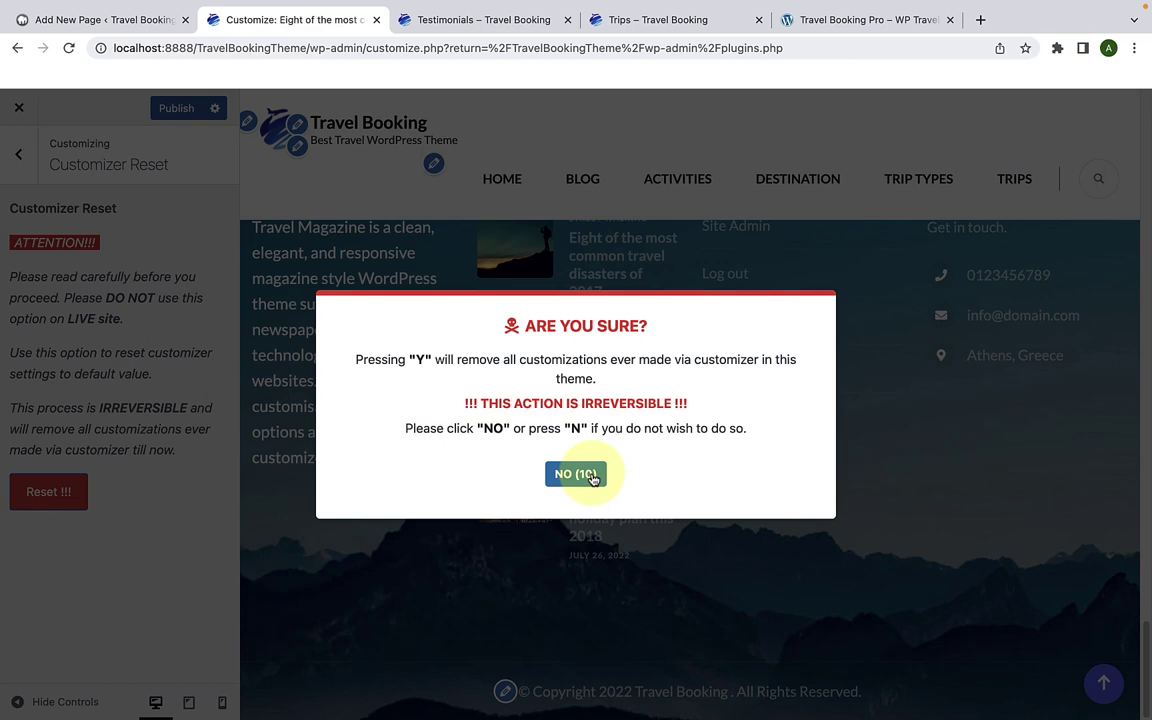
{"action": "left_click", "coordinate": [591, 476]}
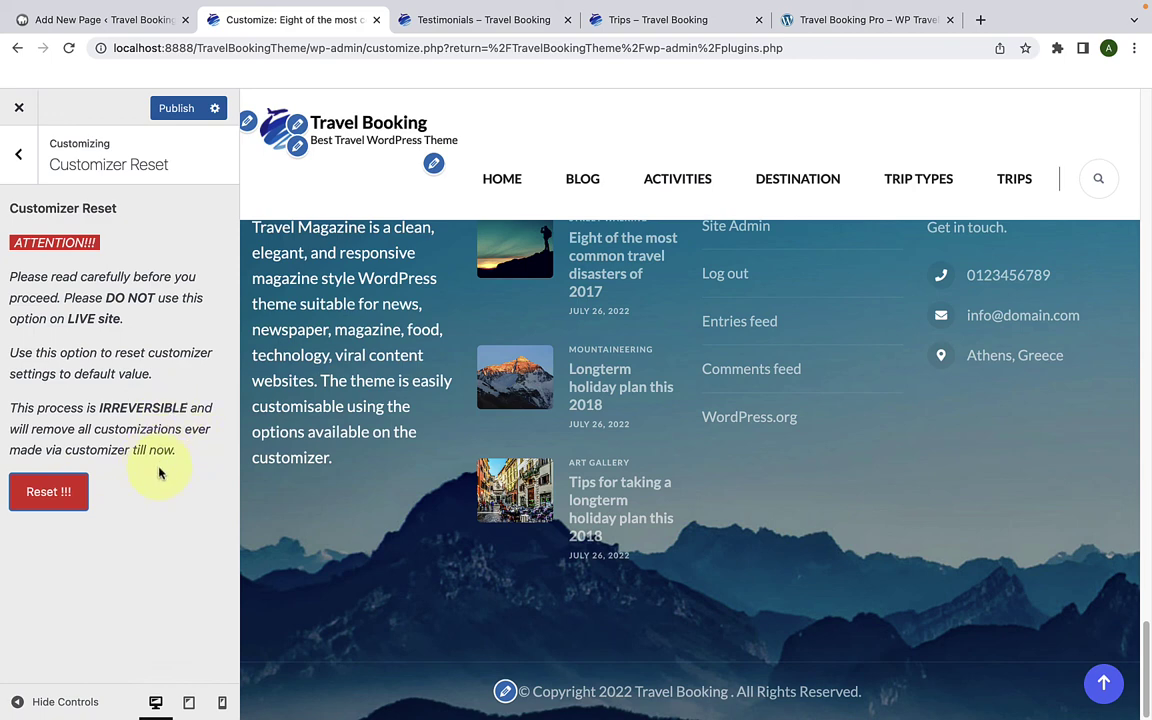
{"action": "left_click", "coordinate": [18, 154]}
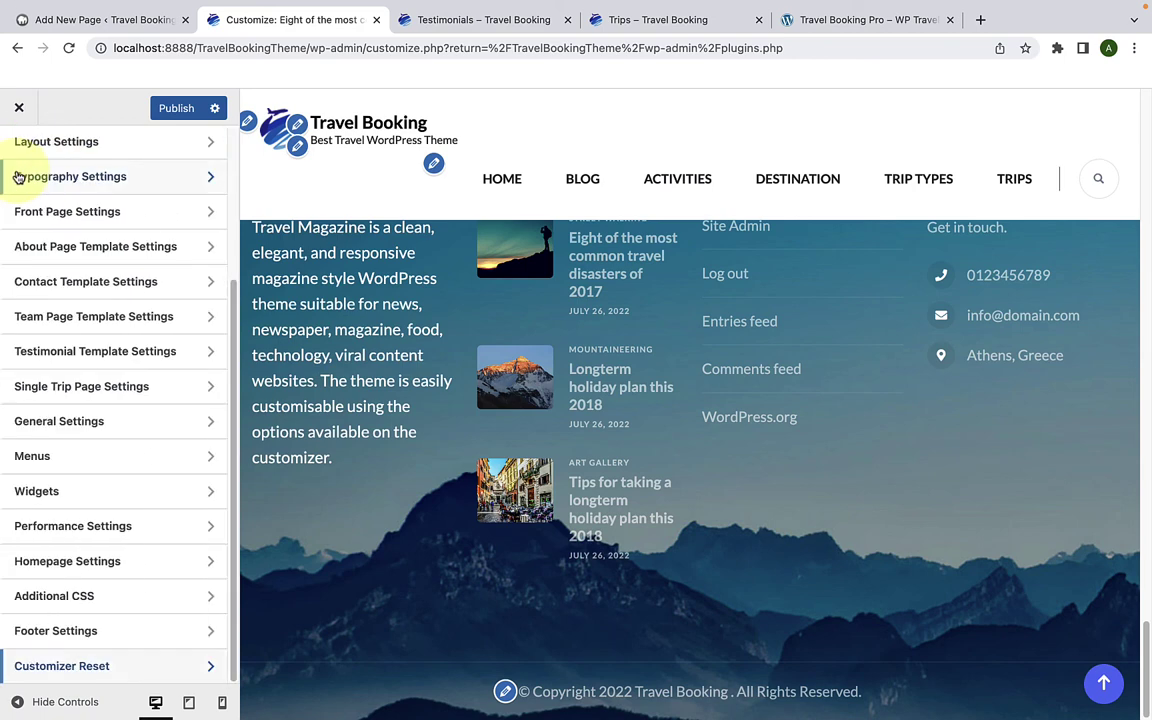
Step: Publish the pending footer changes and load the Travel Booking homepage in the preview
{"action": "left_click", "coordinate": [1102, 680]}
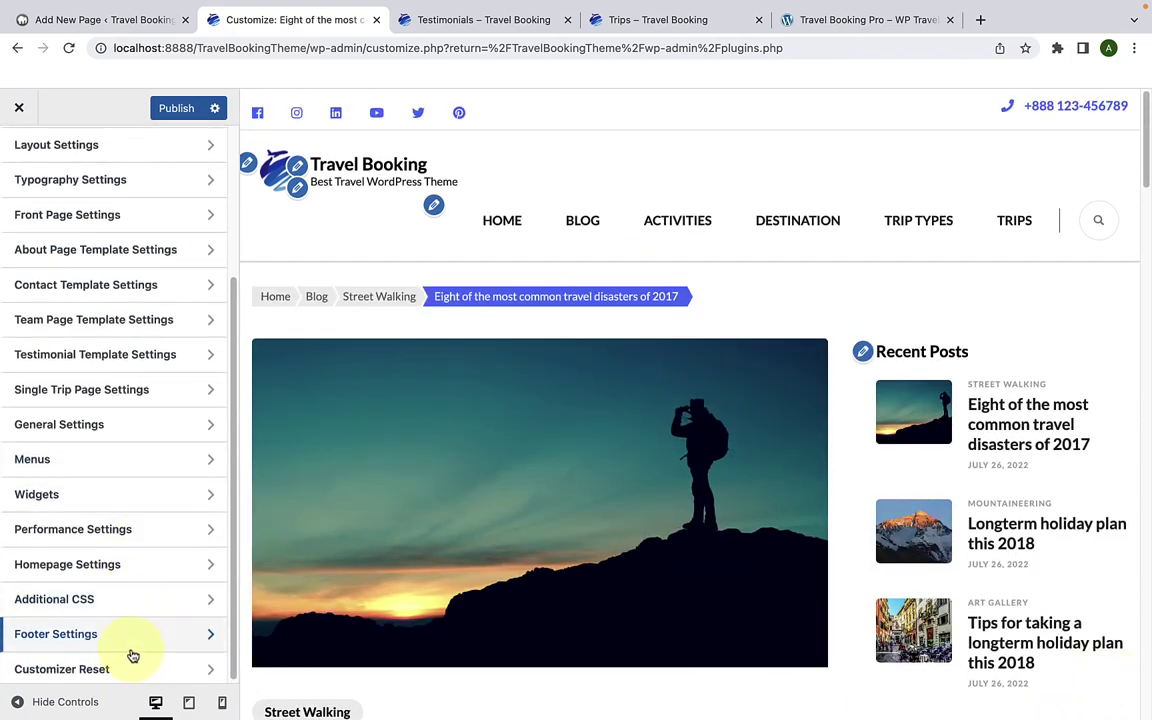
{"action": "scroll", "coordinate": [135, 659], "scroll_direction": "up", "scroll_amount": 5}
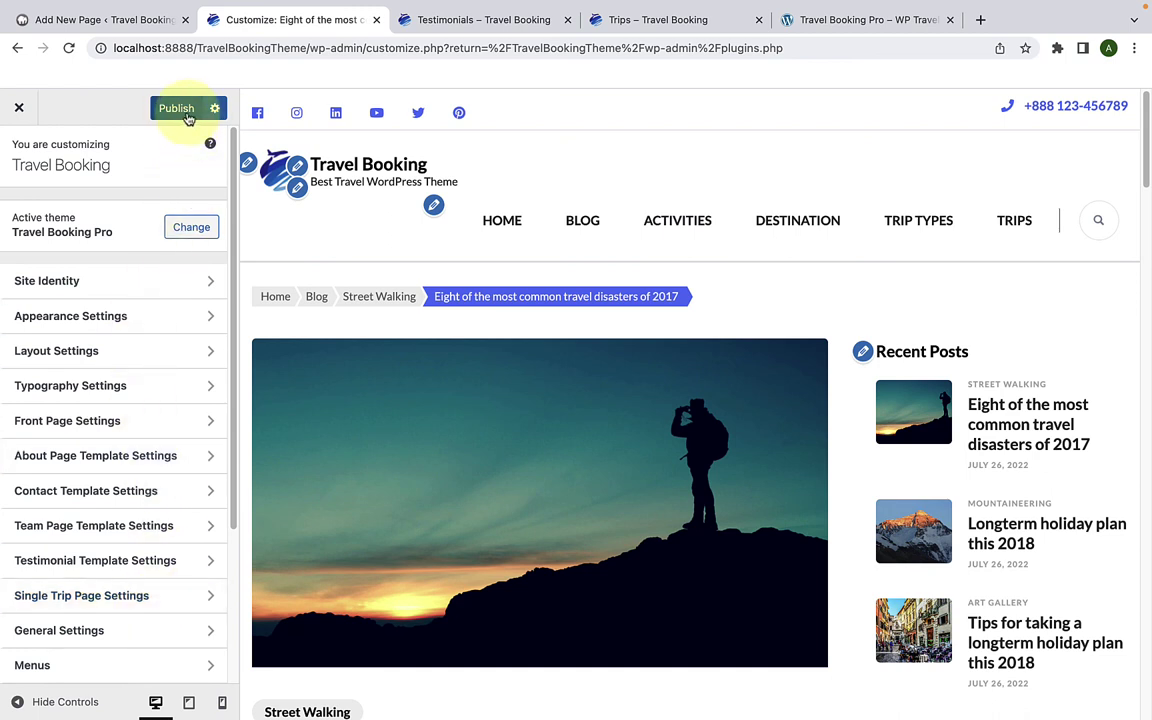
{"action": "left_click", "coordinate": [185, 116]}
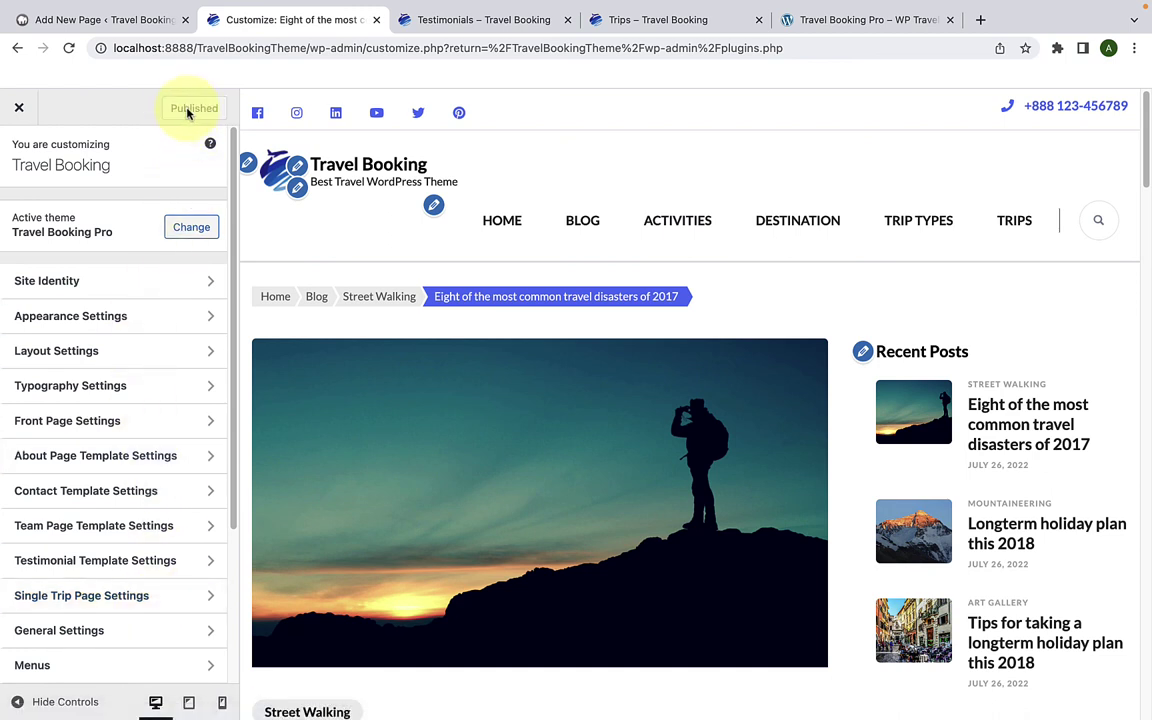
{"action": "left_click", "coordinate": [385, 173]}
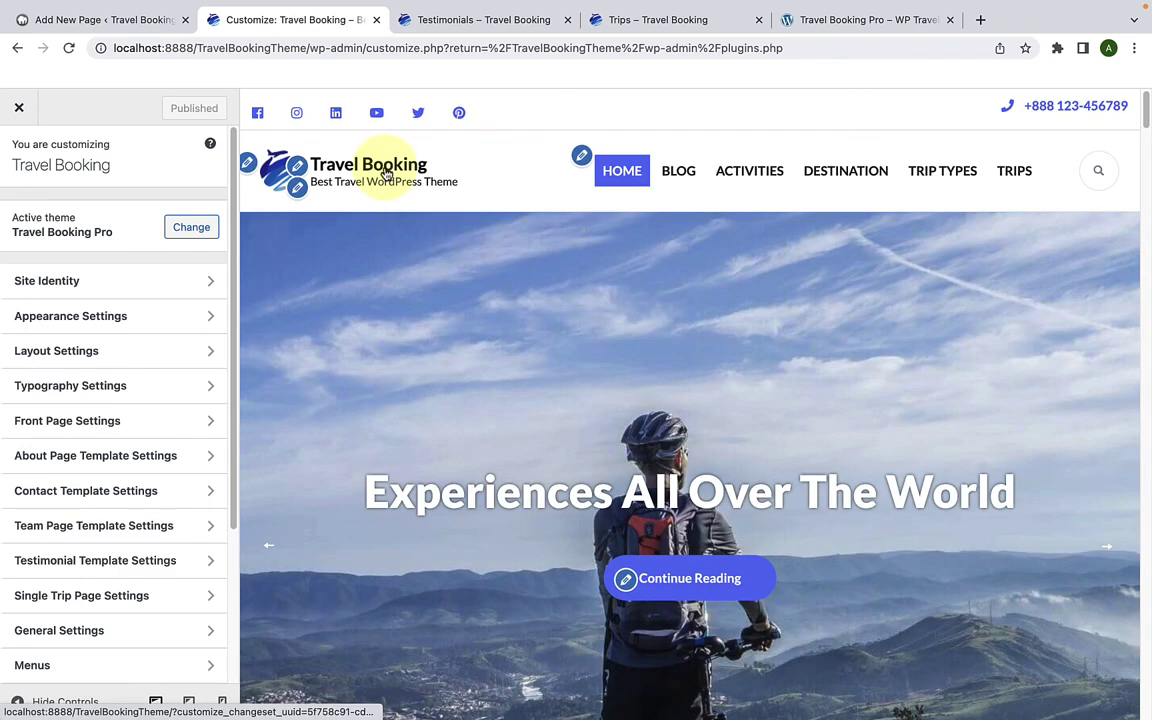
{"action": "left_click", "coordinate": [646, 26]}
Step: Load the live homepage, scroll down to the footer's new '© Copyright 2022 Travel Booking' line, then return to top
{"action": "left_click", "coordinate": [165, 200]}
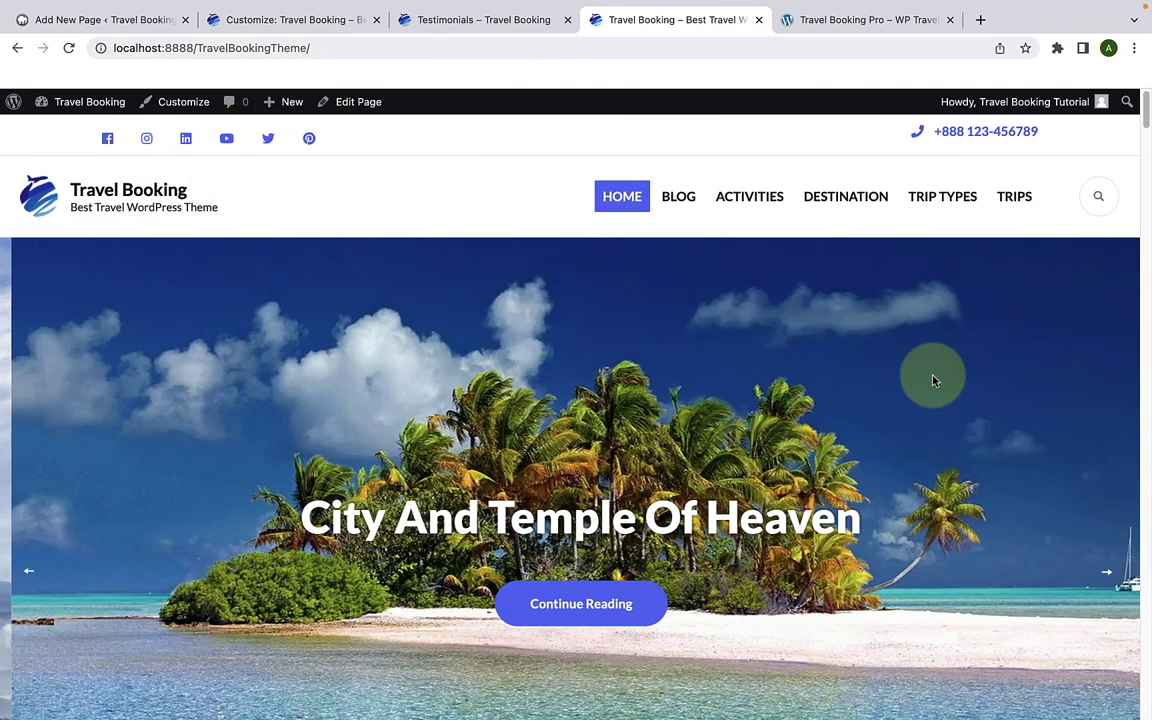
{"action": "scroll", "coordinate": [933, 378], "scroll_direction": "down", "scroll_amount": 5}
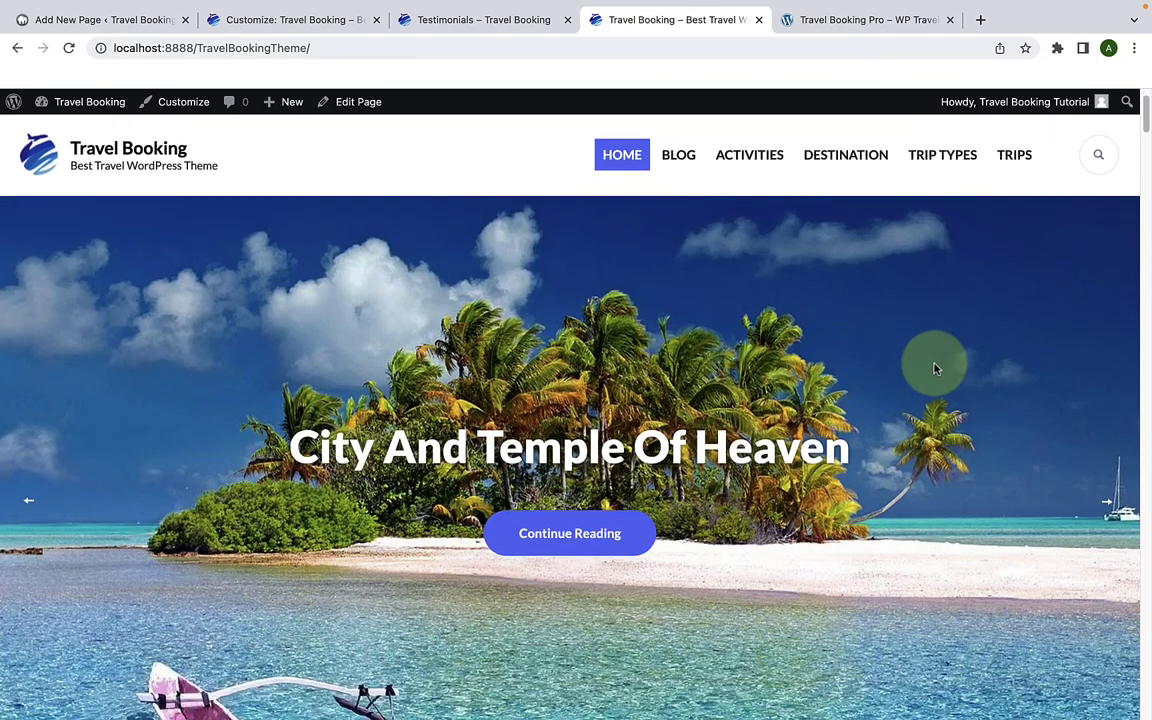
{"action": "scroll", "coordinate": [935, 370], "scroll_direction": "down", "scroll_amount": 10}
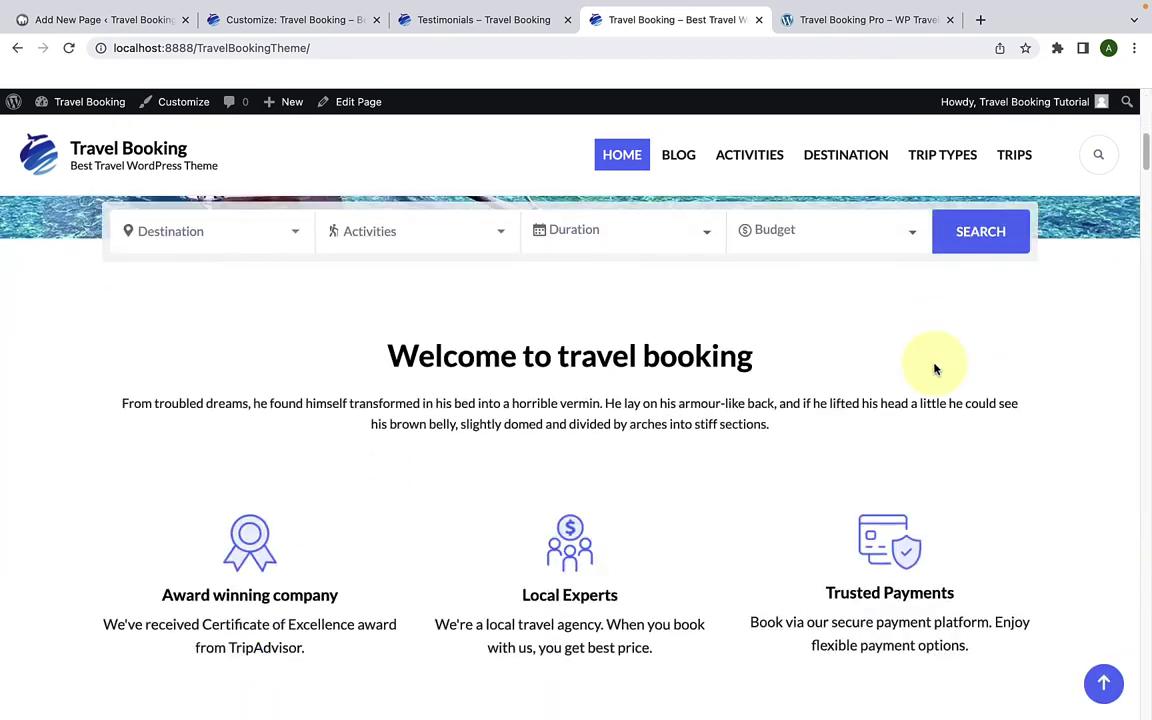
{"action": "scroll", "coordinate": [935, 370], "scroll_direction": "down", "scroll_amount": 8}
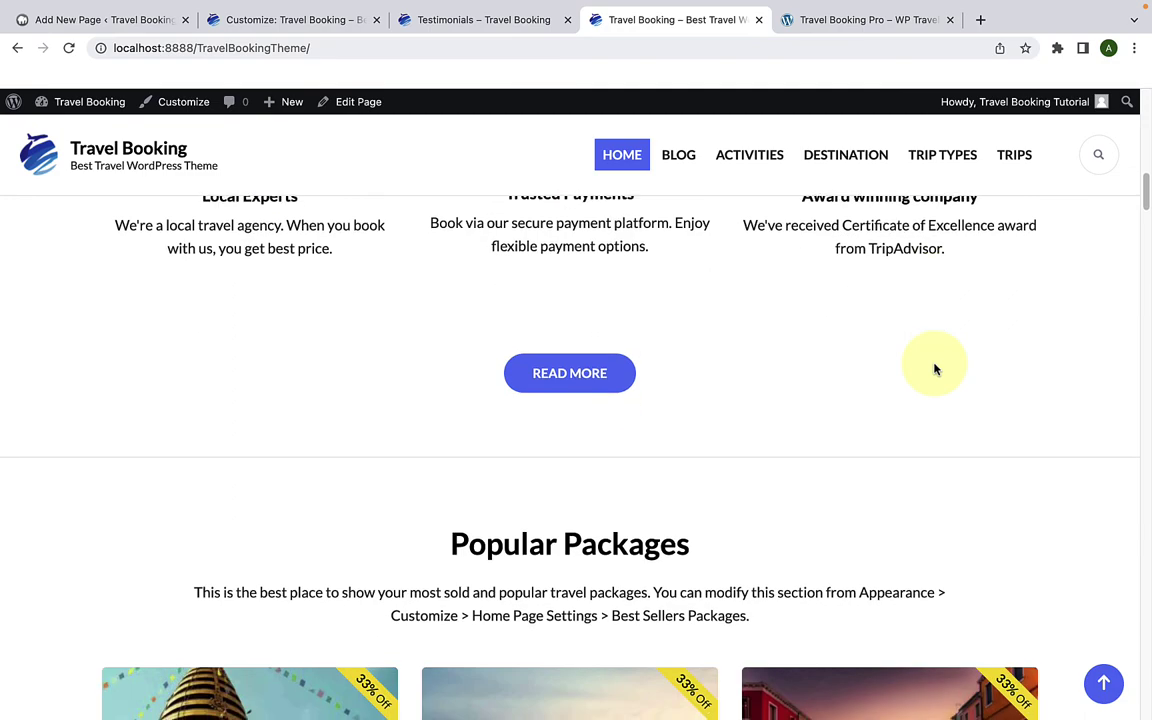
{"action": "scroll", "coordinate": [935, 370], "scroll_direction": "down", "scroll_amount": 14}
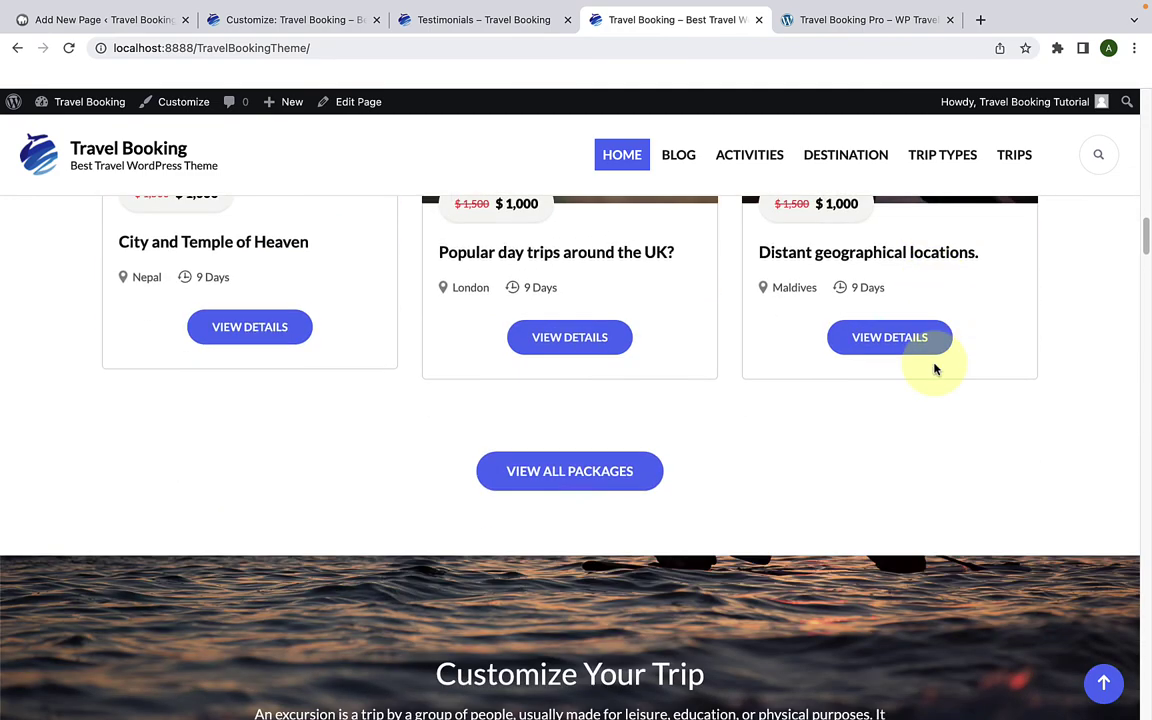
{"action": "scroll", "coordinate": [935, 370], "scroll_direction": "down", "scroll_amount": 14}
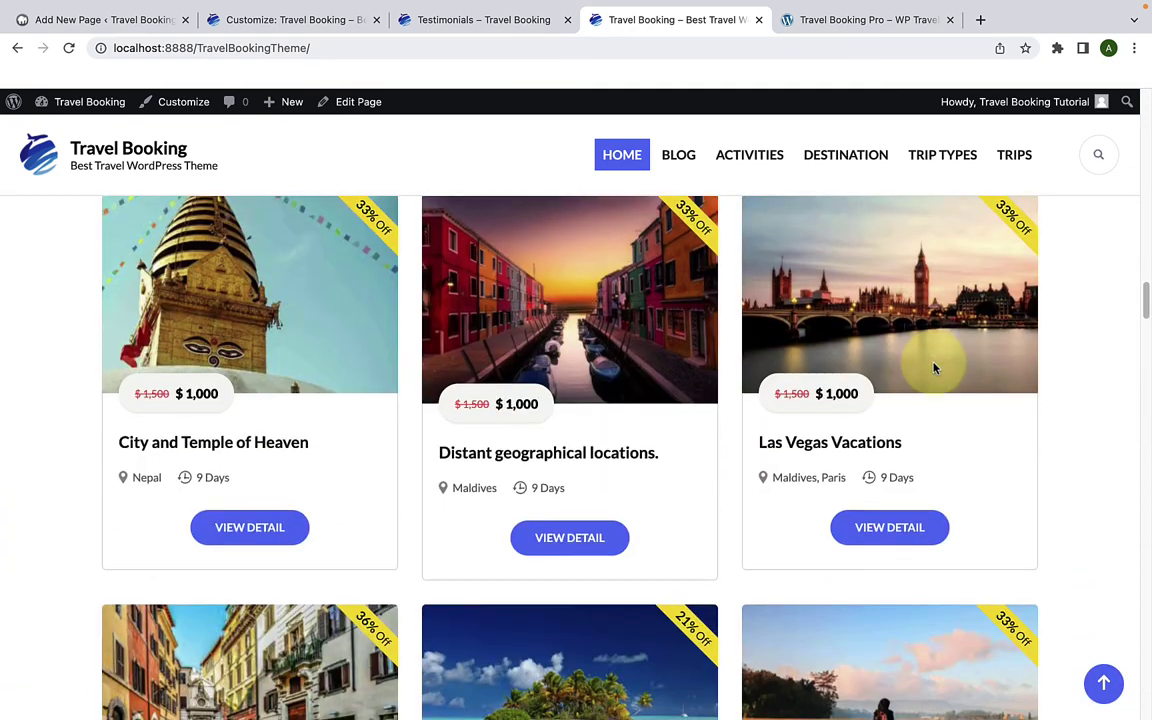
{"action": "scroll", "coordinate": [935, 370], "scroll_direction": "down", "scroll_amount": 14}
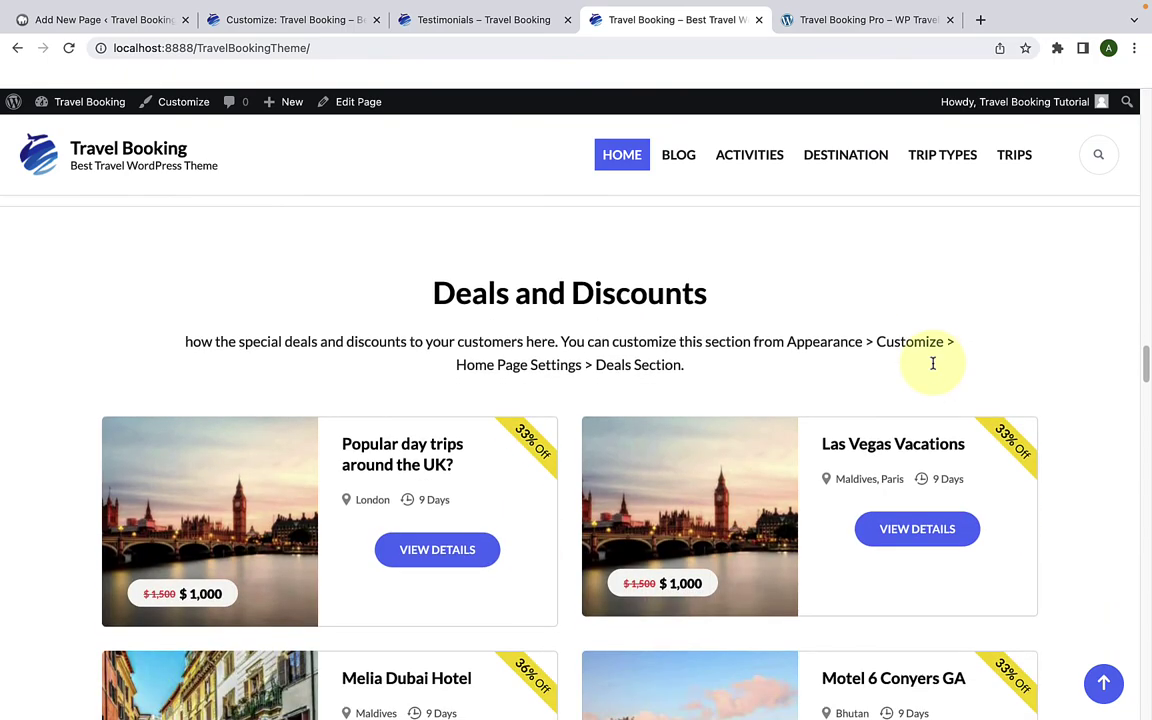
{"action": "scroll", "coordinate": [932, 365], "scroll_direction": "down", "scroll_amount": 16}
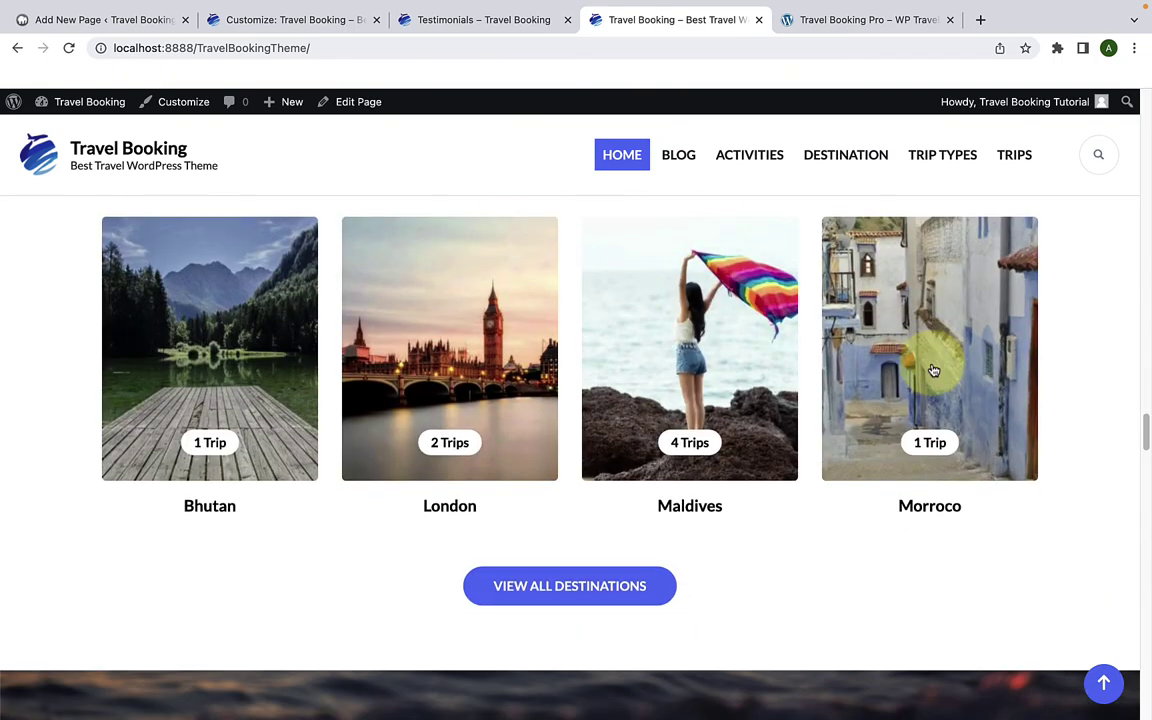
{"action": "scroll", "coordinate": [932, 370], "scroll_direction": "down", "scroll_amount": 15}
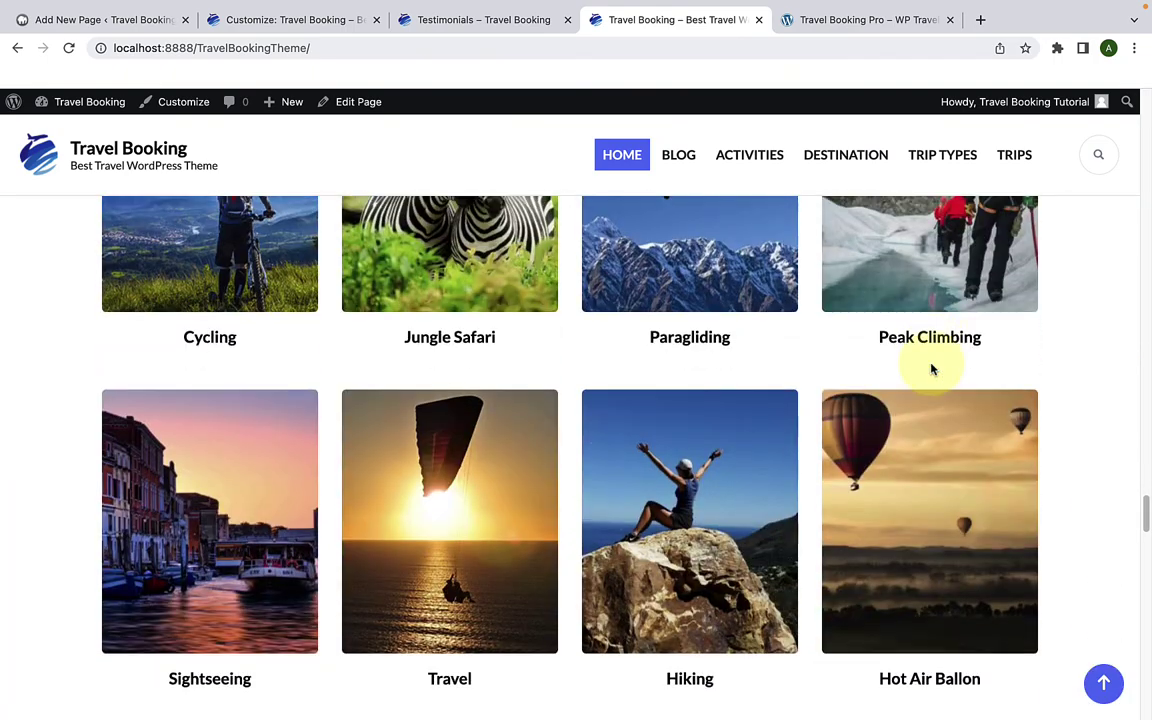
{"action": "scroll", "coordinate": [930, 370], "scroll_direction": "down", "scroll_amount": 15}
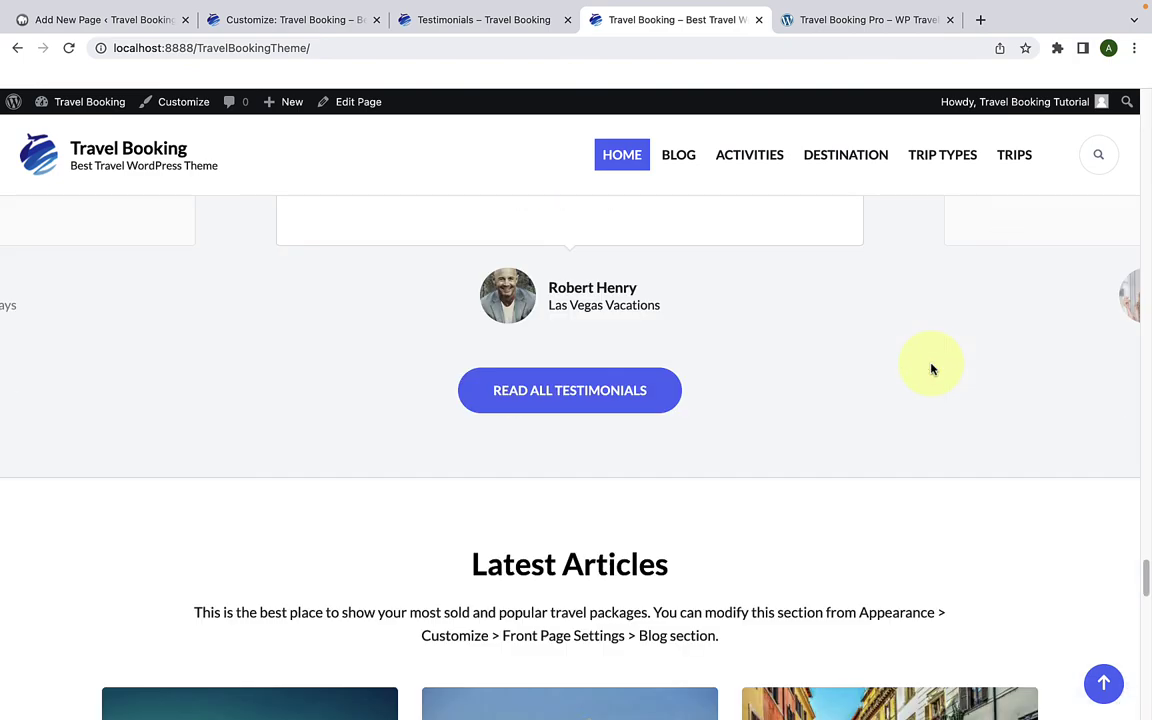
{"action": "scroll", "coordinate": [930, 370], "scroll_direction": "down", "scroll_amount": 14}
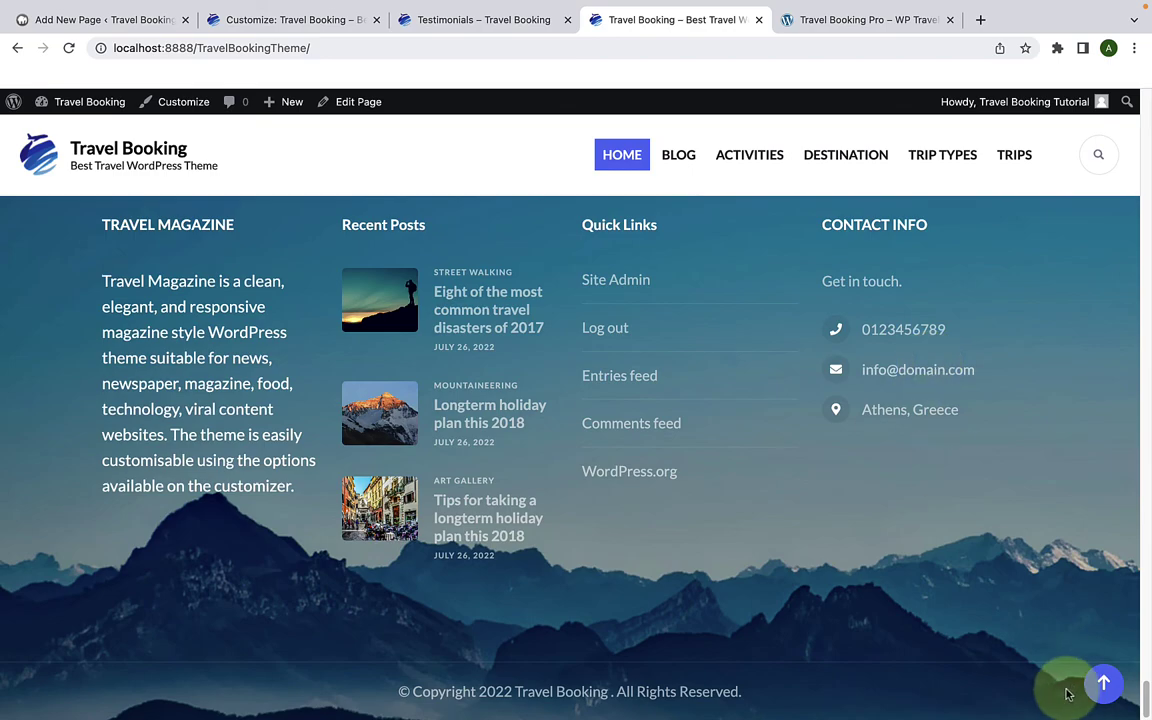
{"action": "left_click", "coordinate": [1102, 688]}
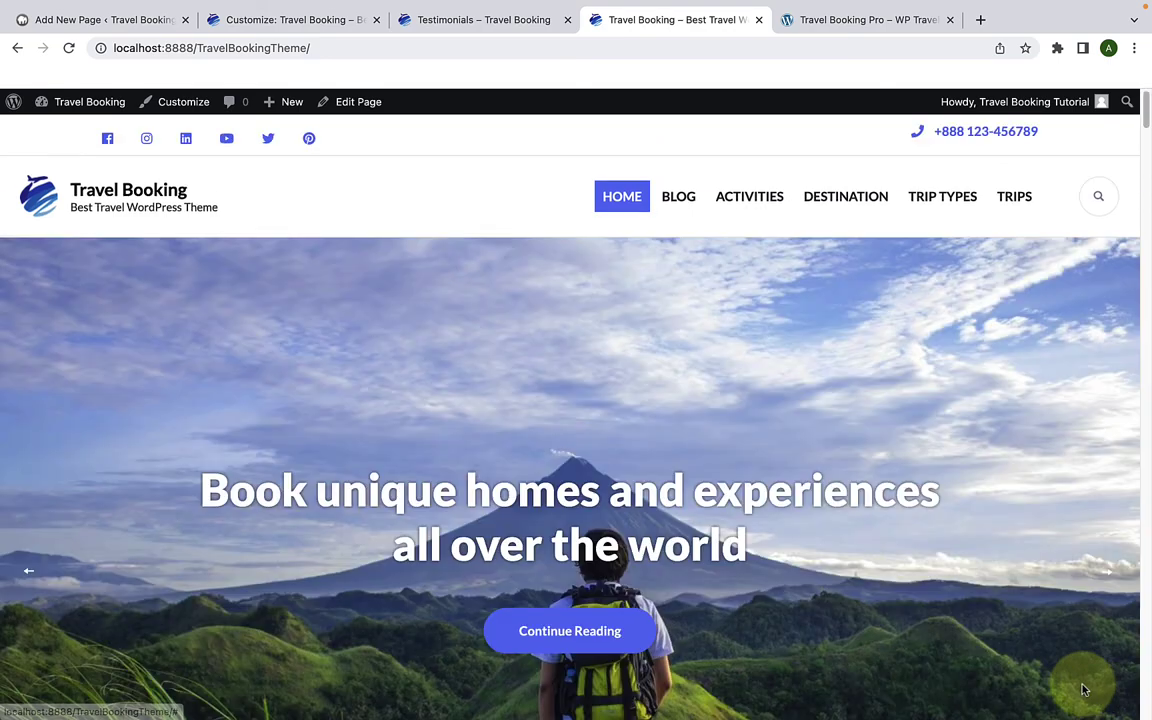